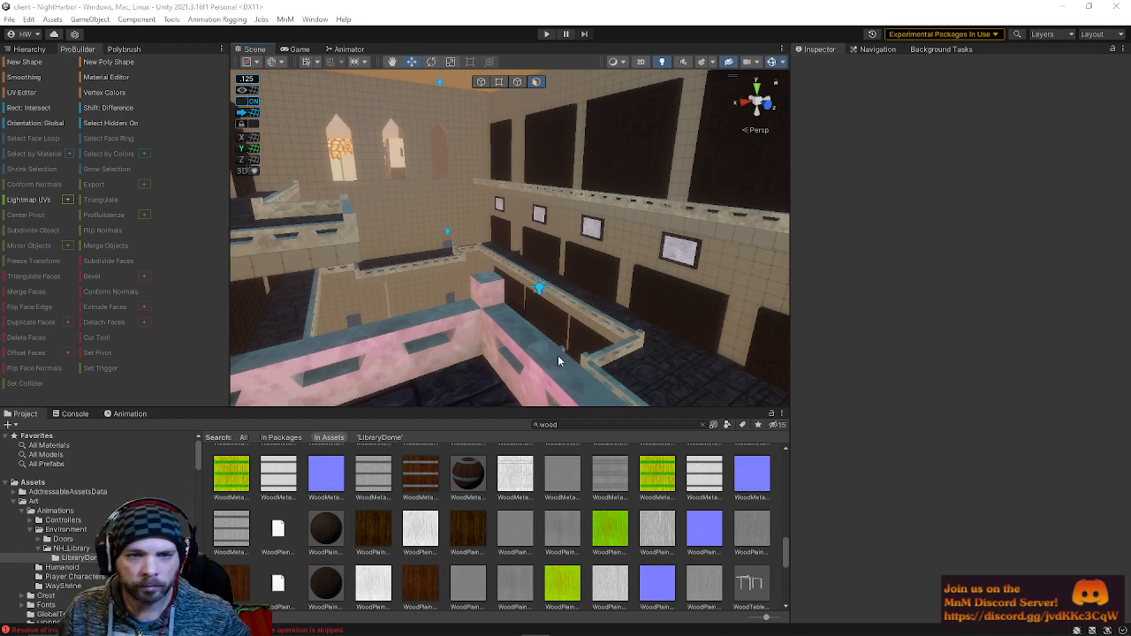
# - Select the connected faces along the narrow recess of the wall block Cube (33)
pyautogui.moveTo(602, 319); pyautogui.dragTo(463, 395, button='right')
pyautogui.click(463, 389)
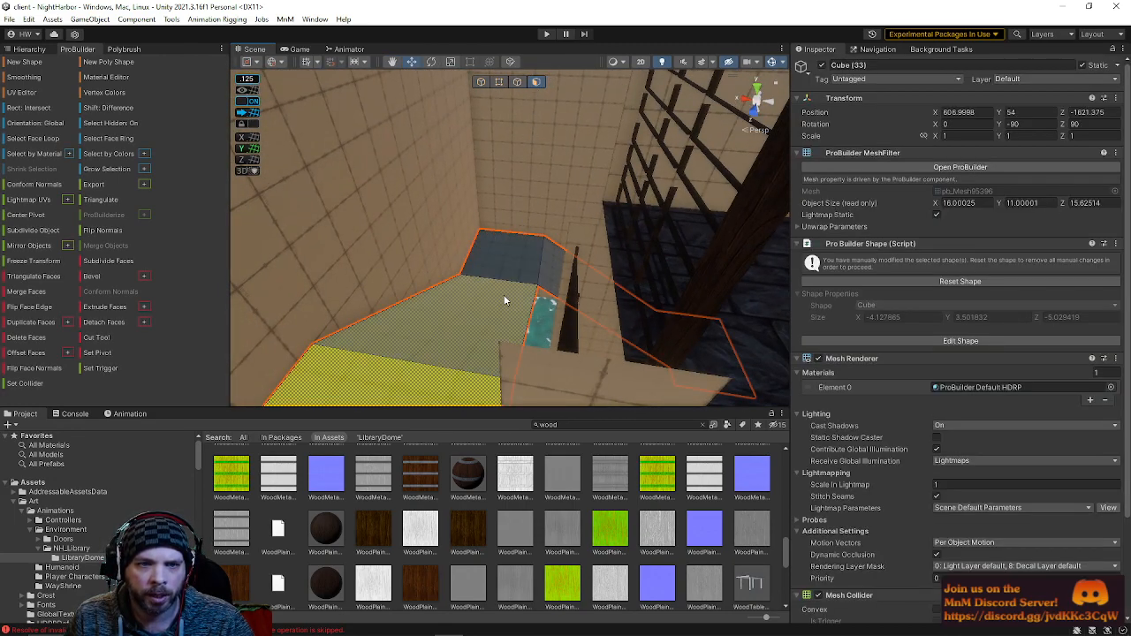
pyautogui.moveTo(515, 263); pyautogui.dragTo(608, 270, button='right')
pyautogui.keyDown('shift'); pyautogui.click(529, 276); pyautogui.keyUp('shift')
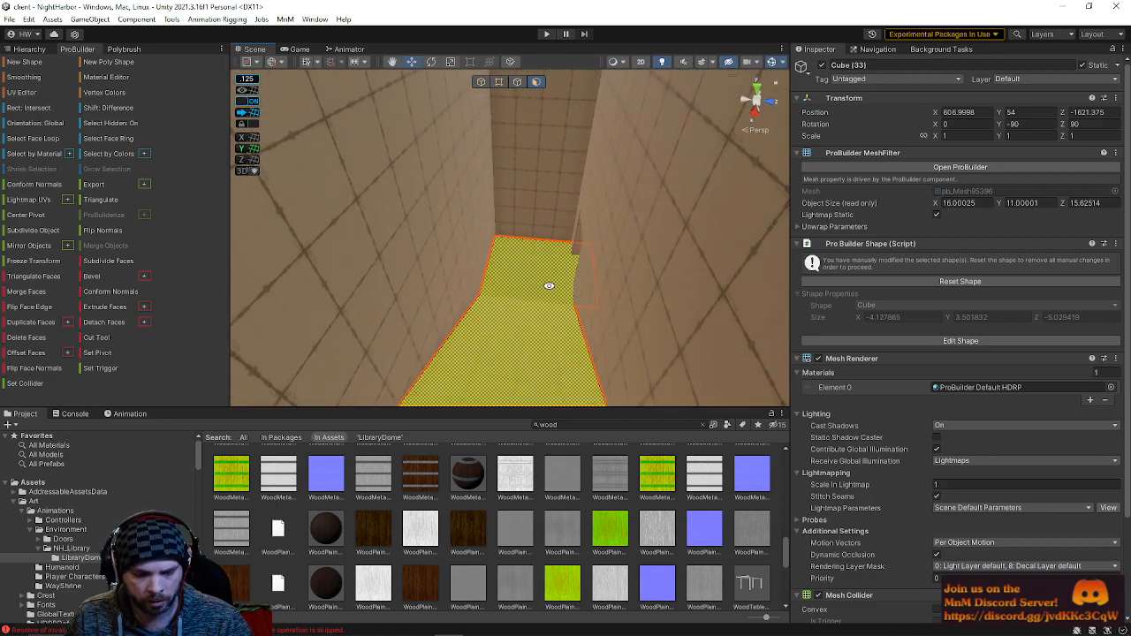
# - Select the recess faces of the wall block Cube (224) and apply the WallA material to them
pyautogui.moveTo(664, 321); pyautogui.dragTo(518, 308, button='right')
pyautogui.click(548, 292)
pyautogui.keyDown('shift'); pyautogui.click(563, 257); pyautogui.keyUp('shift')
pyautogui.moveTo(563, 257); pyautogui.dragTo(606, 270, button='right')
pyautogui.keyDown('shift'); pyautogui.click(581, 226); pyautogui.keyUp('shift')
pyautogui.click(617, 209)
pyautogui.hotkey('ctrl', 'z')
pyautogui.keyDown('shift'); pyautogui.click(607, 274); pyautogui.keyUp('shift')
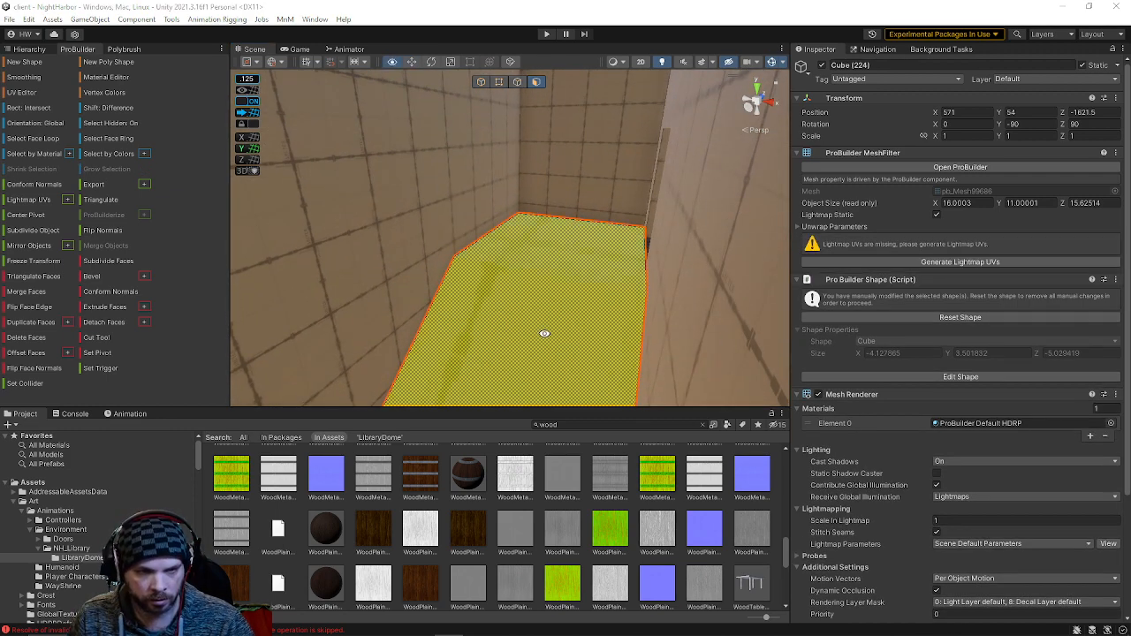
pyautogui.hotkey('alt', '1')
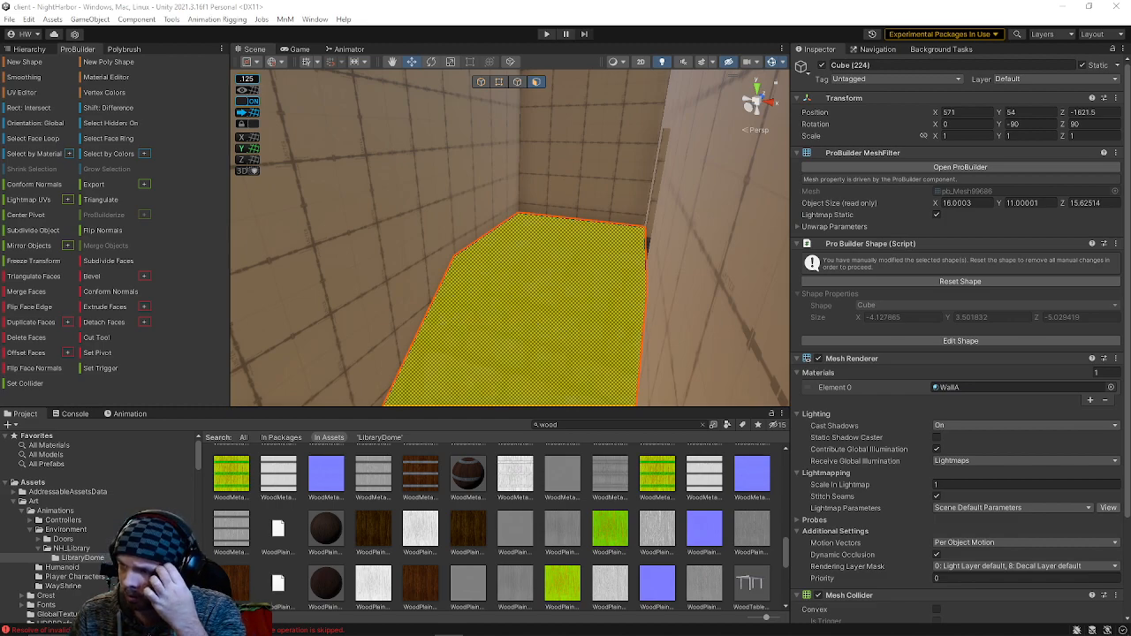
# - Apply the WallA material to the long recess faces of the upper wall block Cube (223)
pyautogui.moveTo(584, 263); pyautogui.dragTo(892, 368, button='right')
pyautogui.click(484, 330)
pyautogui.moveTo(565, 343); pyautogui.dragTo(968, 425, button='right')
pyautogui.moveTo(632, 284); pyautogui.dragTo(664, 295, button='right')
pyautogui.click(555, 321)
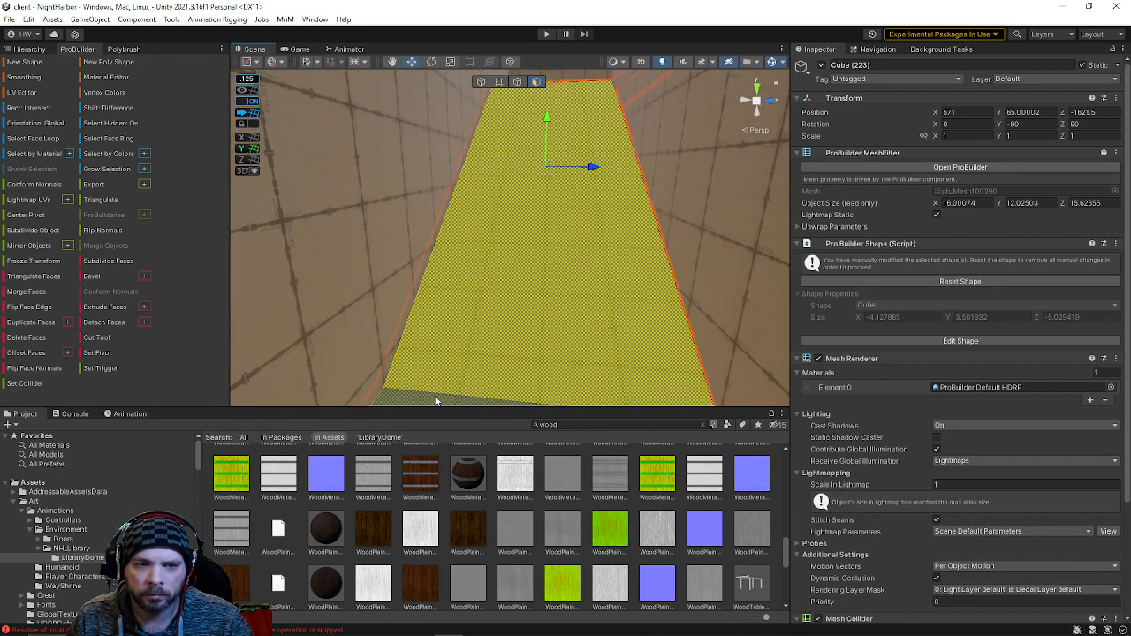
pyautogui.moveTo(450, 367); pyautogui.dragTo(537, 333, button='right')
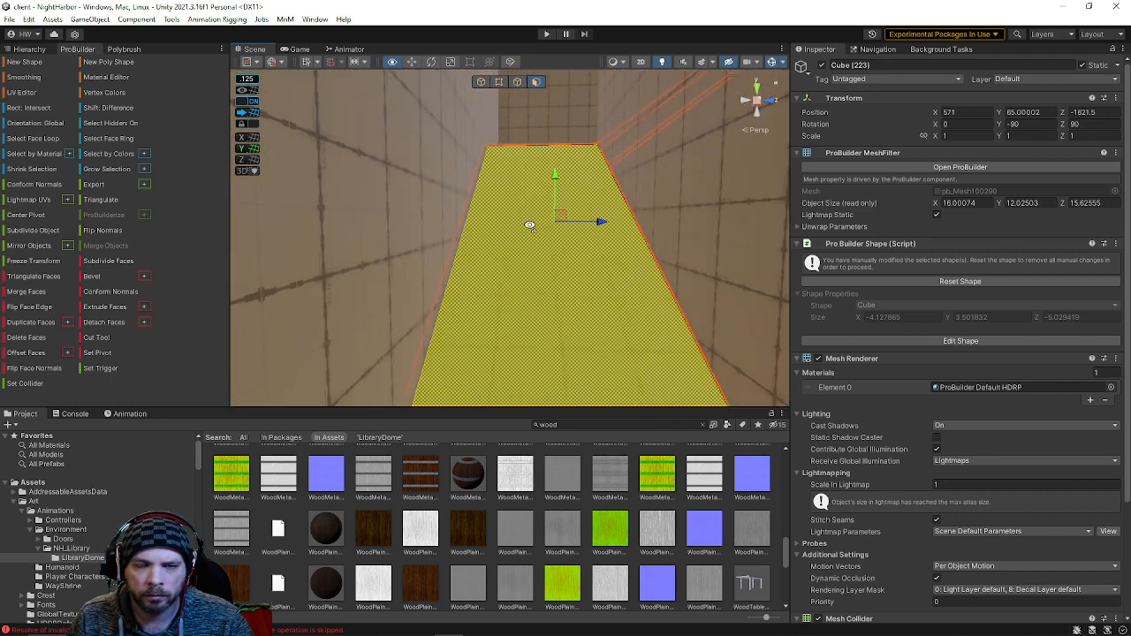
pyautogui.moveTo(528, 220); pyautogui.dragTo(729, 278, button='right')
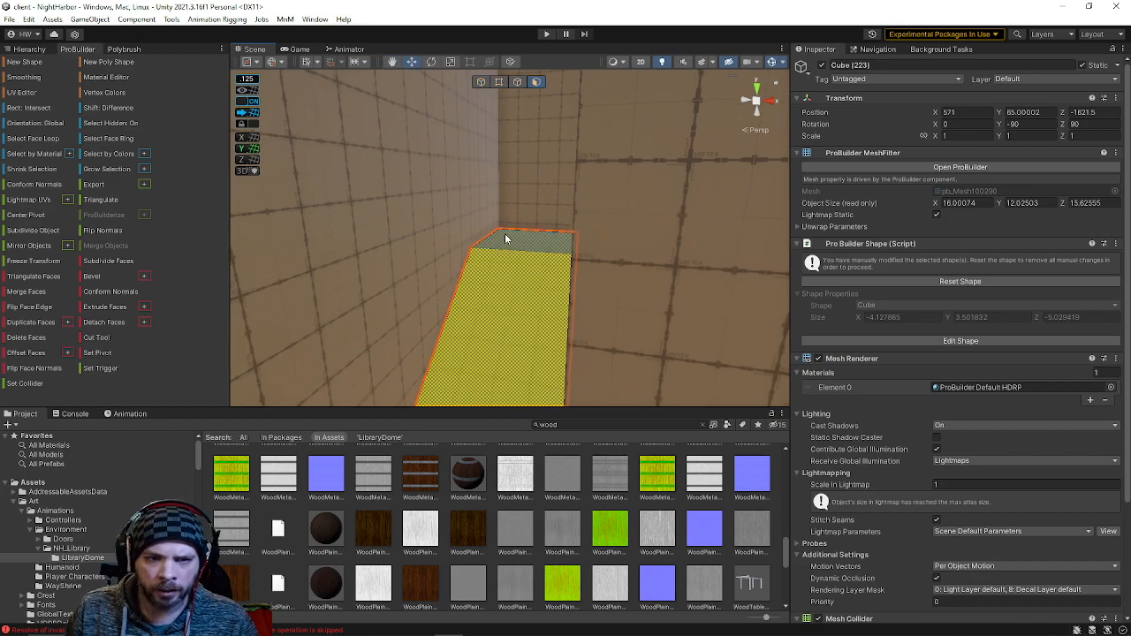
pyautogui.hotkey('alt', '1')
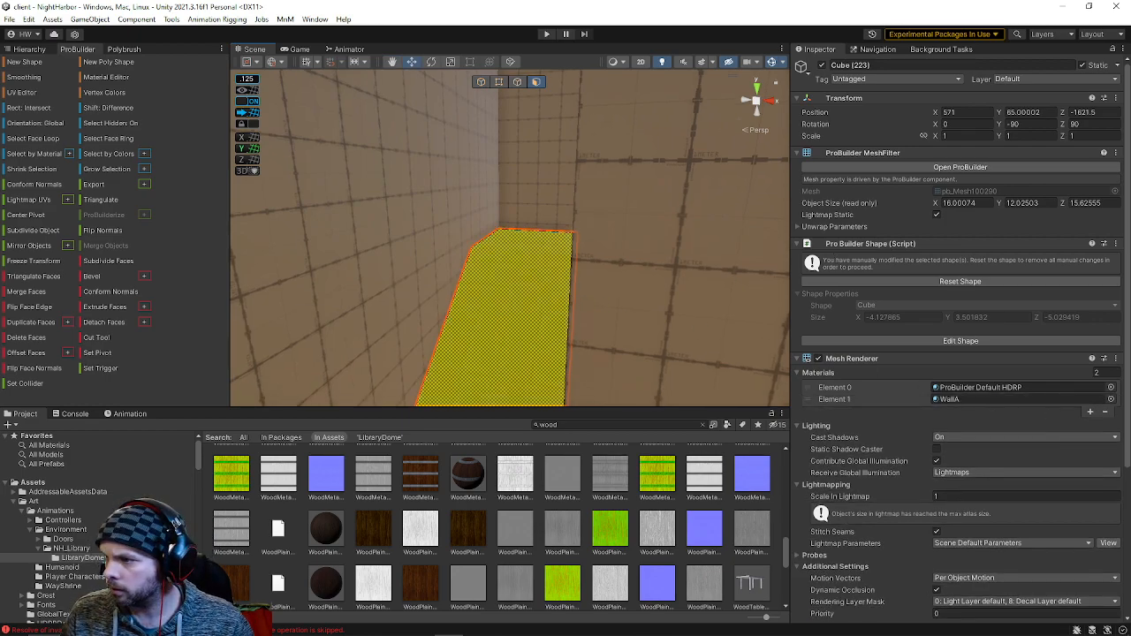
# - Apply the WallA material to the recess faces of the upper wall block Cube (228)
pyautogui.moveTo(522, 333)
pyautogui.mouseDown(button='right')
pyautogui.moveTo(604, 236)
pyautogui.moveTo(586, 260)
pyautogui.moveTo(572, 263)
pyautogui.moveTo(576, 247)
pyautogui.moveTo(589, 260)
pyautogui.moveTo(535, 288)
pyautogui.moveTo(441, 378)
pyautogui.moveTo(480, 391)
pyautogui.moveTo(538, 324)
pyautogui.mouseUp(button='right')
pyautogui.click(566, 277)
pyautogui.moveTo(590, 259); pyautogui.dragTo(594, 234, button='right')
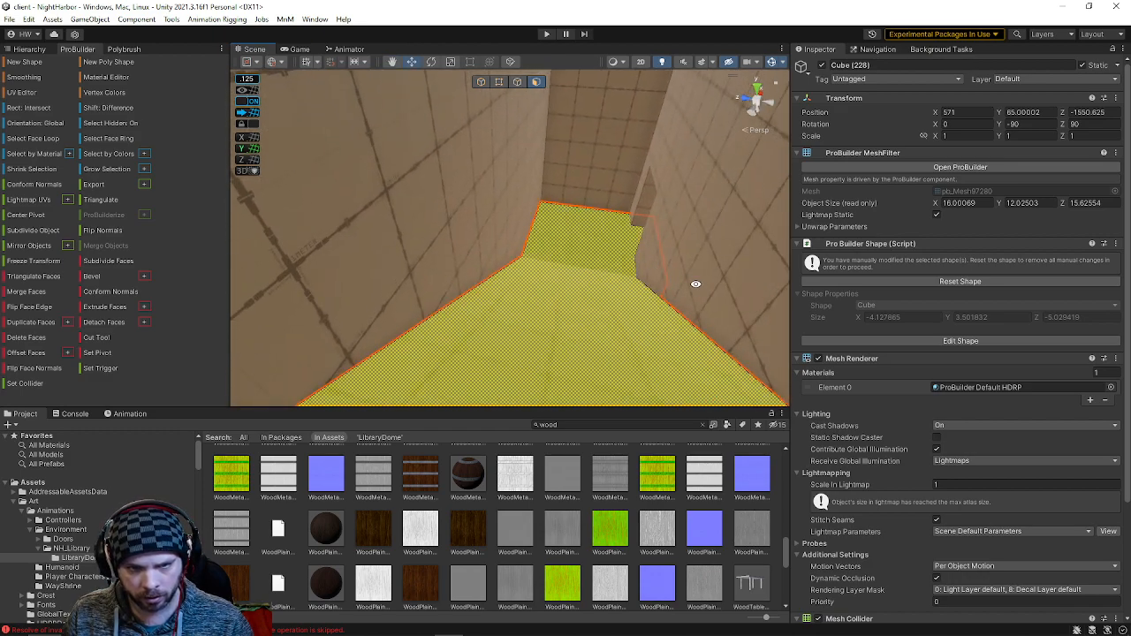
pyautogui.hotkey('alt', '1')
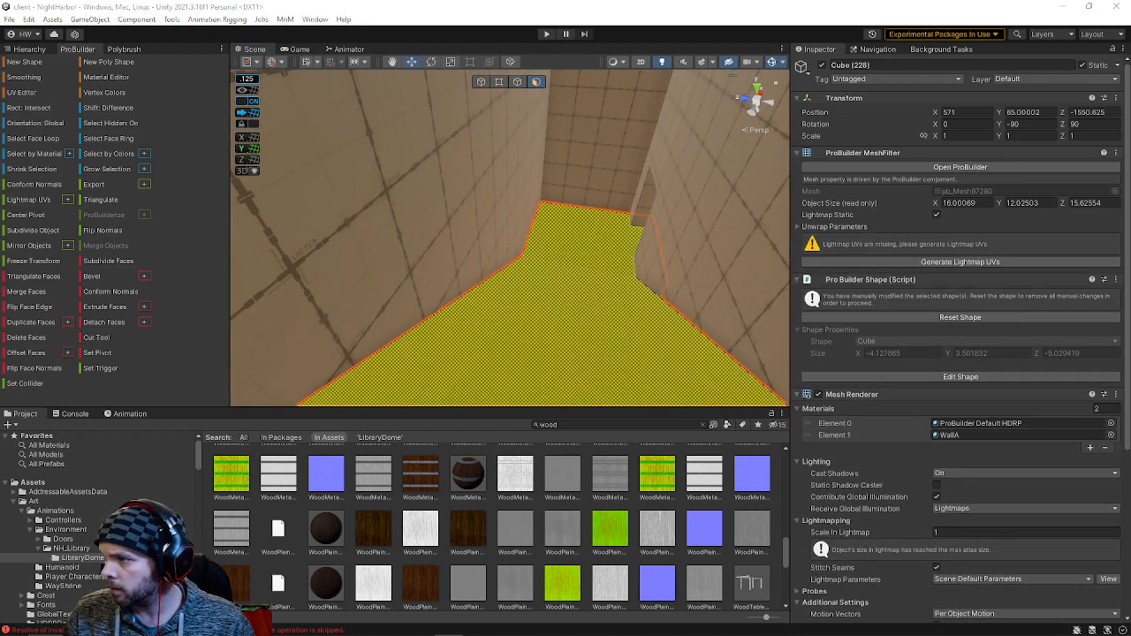
# - Select the recess faces of the wall block Cube (226) and assign the WallA material
pyautogui.moveTo(749, 222); pyautogui.dragTo(413, 354, button='right')
pyautogui.click(453, 350)
pyautogui.click(413, 355)
pyautogui.keyDown('shift'); pyautogui.click(546, 263); pyautogui.keyUp('shift')
pyautogui.moveTo(546, 263)
pyautogui.mouseDown(button='right')
pyautogui.moveTo(581, 260)
pyautogui.moveTo(536, 267)
pyautogui.mouseUp(button='right')
pyautogui.keyDown('shift'); pyautogui.click(536, 267); pyautogui.keyUp('shift')
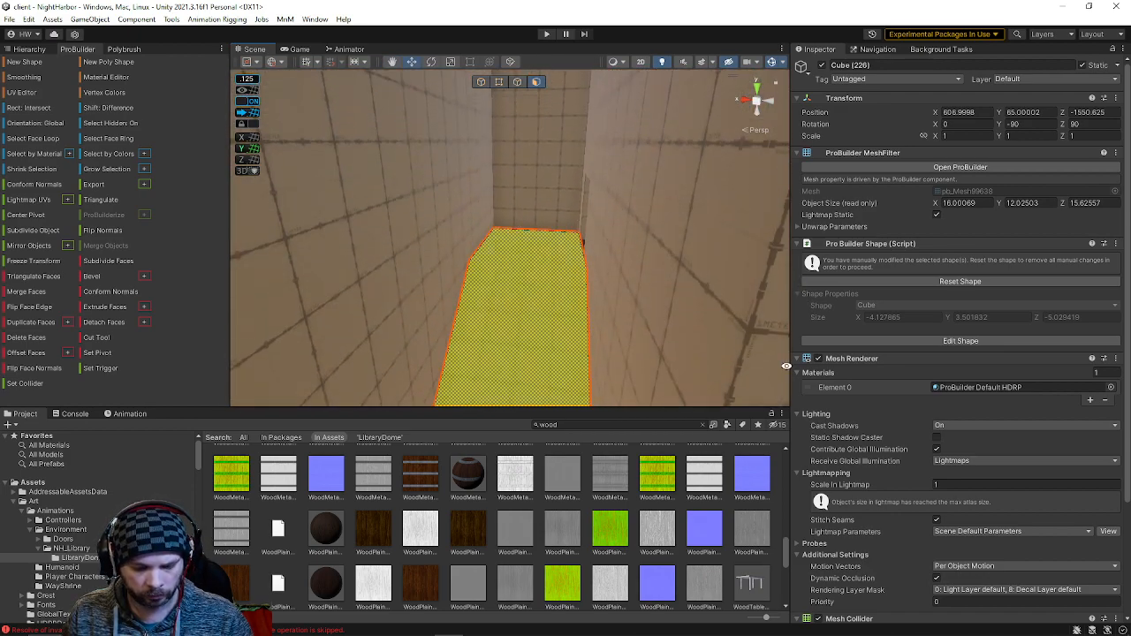
pyautogui.hotkey('alt', '1')
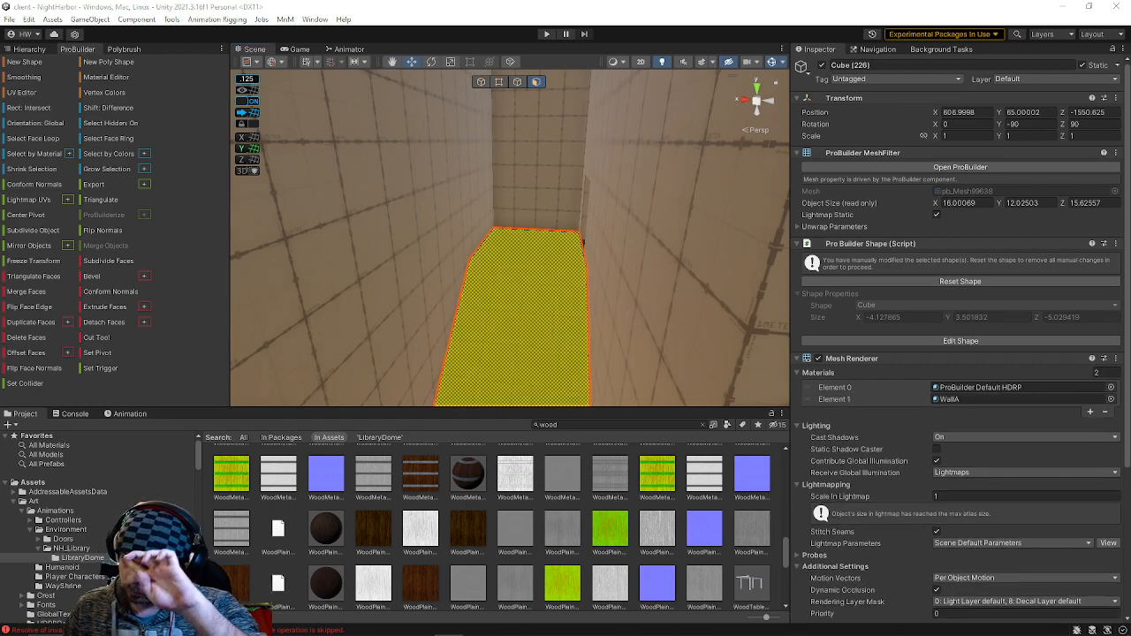
# - Select the recess faces of the wall block Cube (227) and assign the WallA material
pyautogui.moveTo(462, 298); pyautogui.dragTo(249, 288, button='right')
pyautogui.click(439, 260)
pyautogui.keyDown('shift'); pyautogui.click(432, 305); pyautogui.keyUp('shift')
pyautogui.moveTo(432, 308); pyautogui.dragTo(318, 264, button='right')
pyautogui.keyDown('shift'); pyautogui.click(401, 283); pyautogui.keyUp('shift')
pyautogui.hotkey('alt', 'g')
pyautogui.hotkey('alt', '1')
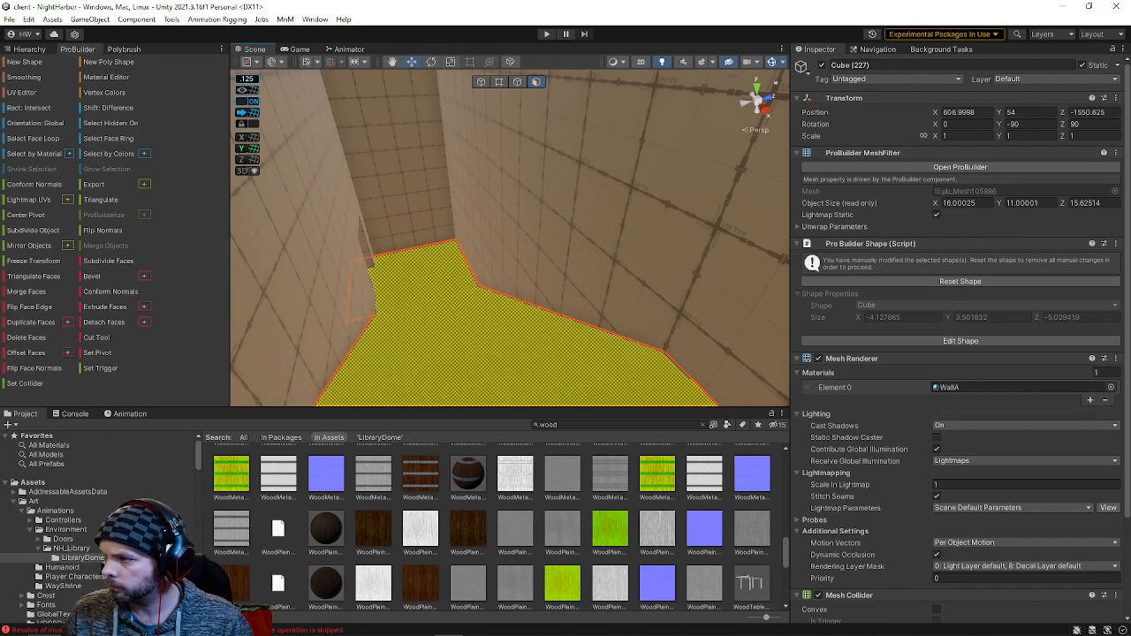
# - Apply the WallA material to the recess faces of the last corner block, Cube (229)
pyautogui.moveTo(664, 321); pyautogui.dragTo(410, 320, button='right')
pyautogui.click(717, 180)
pyautogui.click(644, 359)
pyautogui.click(517, 270)
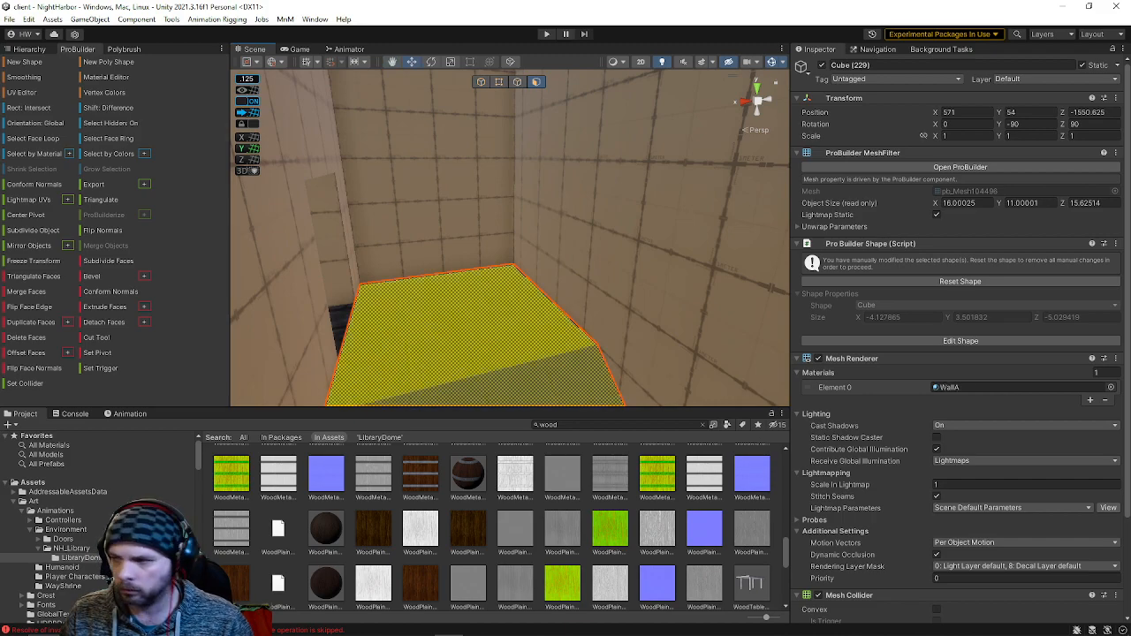
# - Insert a horizontal edge loop around the exterior wall block Cube (79), beneath the balcony
pyautogui.moveTo(424, 294); pyautogui.dragTo(508, 159, button='right')
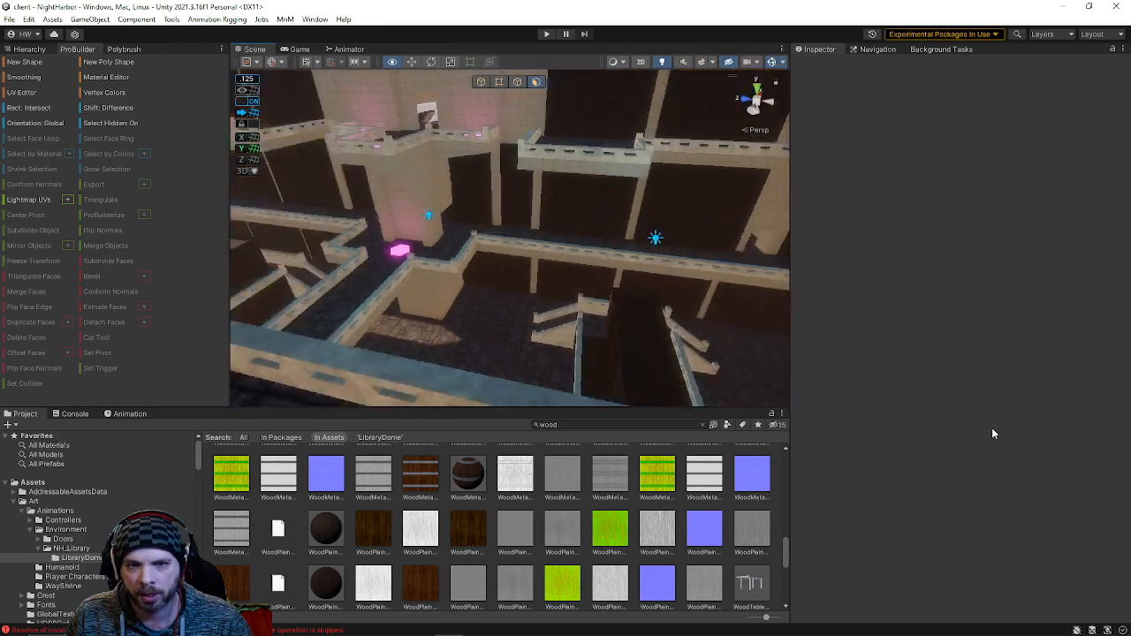
pyautogui.moveTo(992, 429); pyautogui.dragTo(398, 238, button='right')
pyautogui.moveTo(427, 297); pyautogui.dragTo(628, 224, button='right')
pyautogui.moveTo(656, 303); pyautogui.dragTo(584, 328, button='right')
pyautogui.moveTo(545, 294); pyautogui.dragTo(373, 279, button='right')
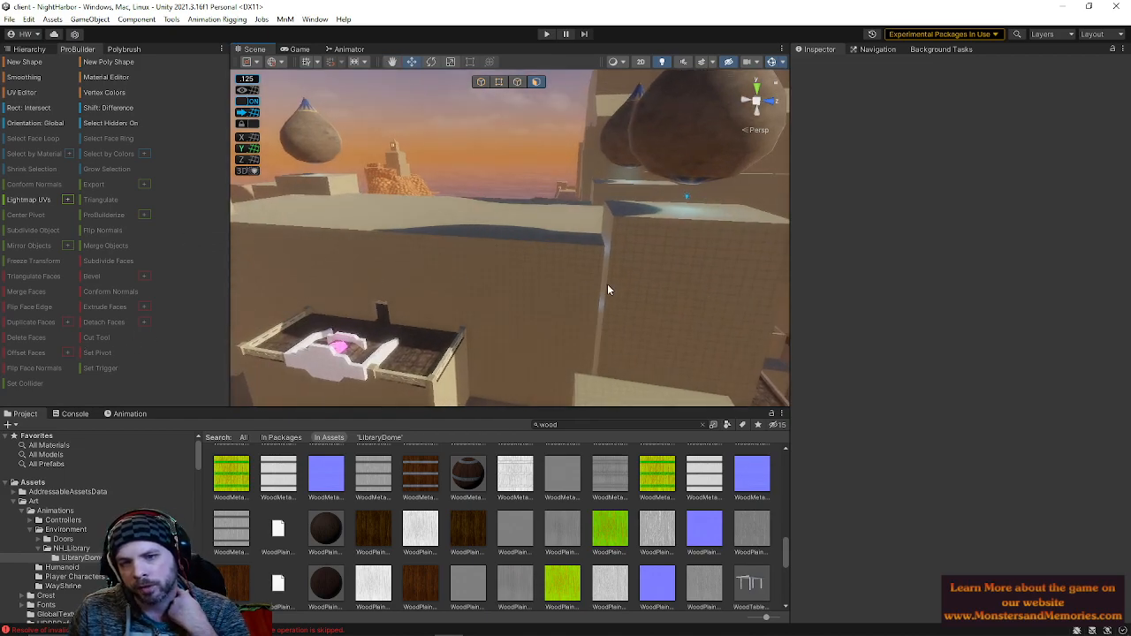
pyautogui.moveTo(505, 303); pyautogui.dragTo(505, 253, button='right')
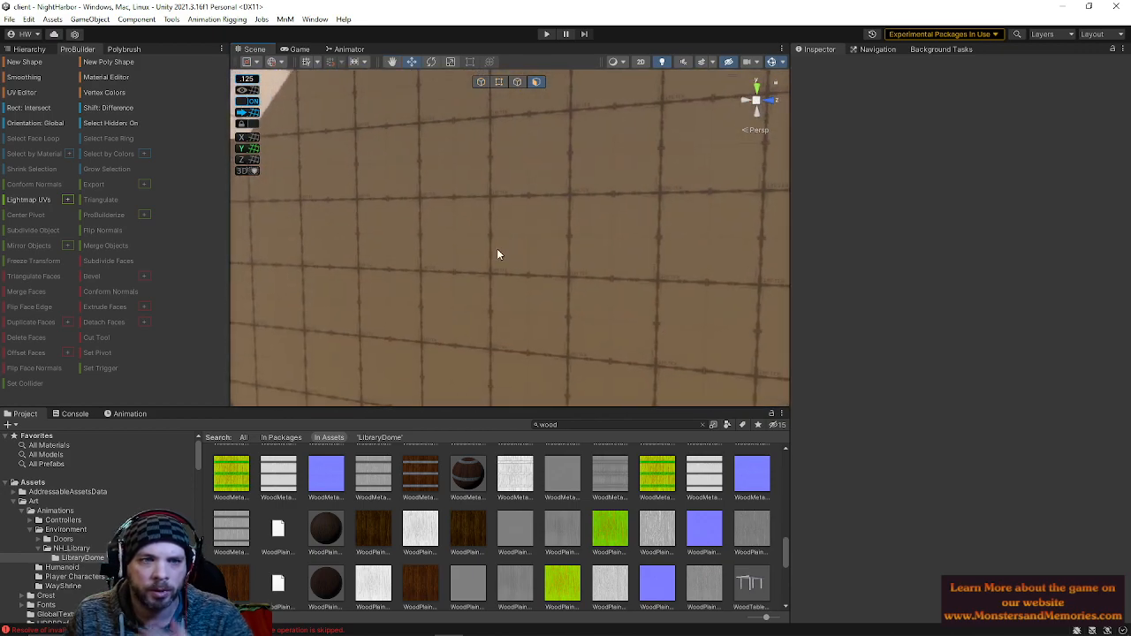
pyautogui.click(497, 254)
pyautogui.moveTo(518, 298)
pyautogui.mouseDown(button='right')
pyautogui.moveTo(483, 221)
pyautogui.moveTo(452, 286)
pyautogui.moveTo(555, 296)
pyautogui.moveTo(512, 291)
pyautogui.moveTo(531, 301)
pyautogui.mouseUp(button='right')
pyautogui.press('d')
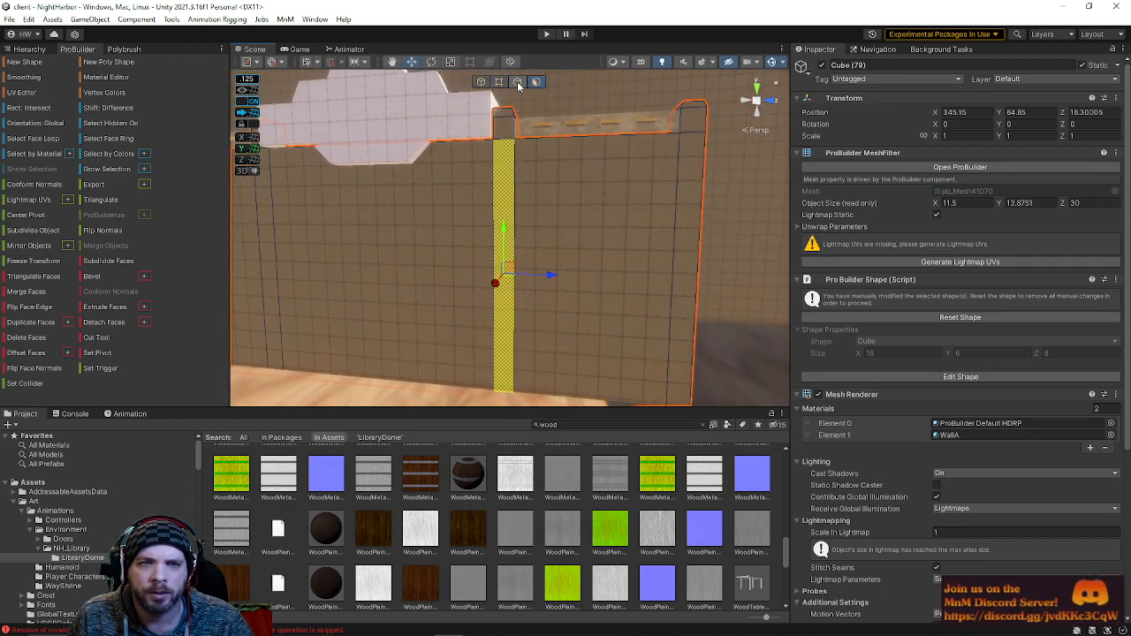
pyautogui.click(523, 184)
pyautogui.hotkey('alt', 'u')
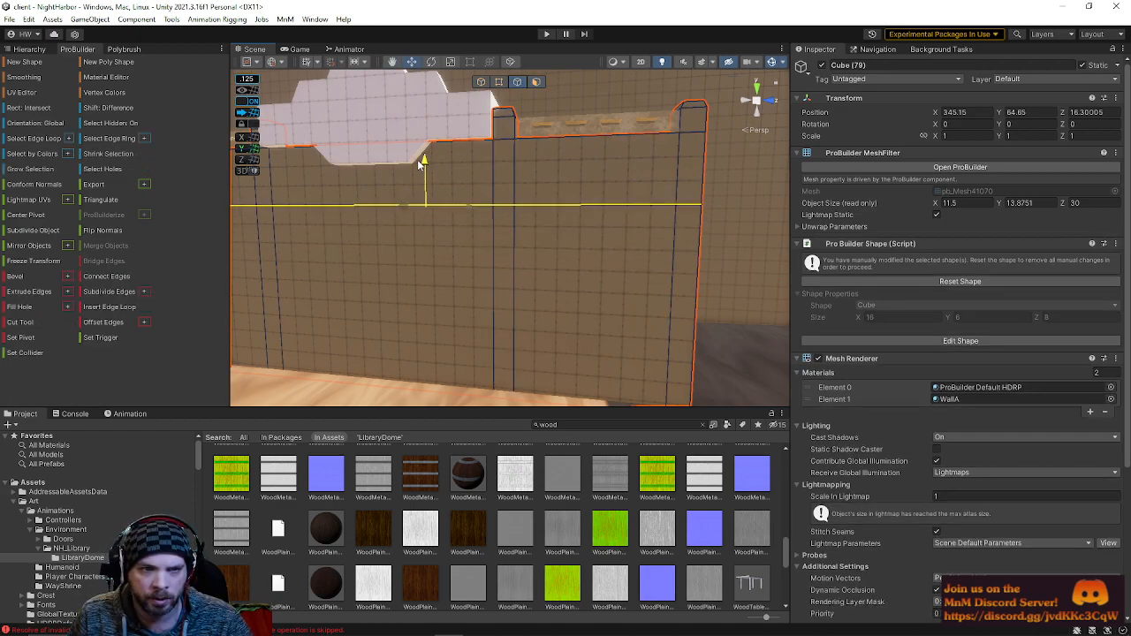
pyautogui.press('d')
# - Select the interior room mesh Cube (23) and switch to edge editing
pyautogui.moveTo(584, 207); pyautogui.dragTo(310, 201, button='right')
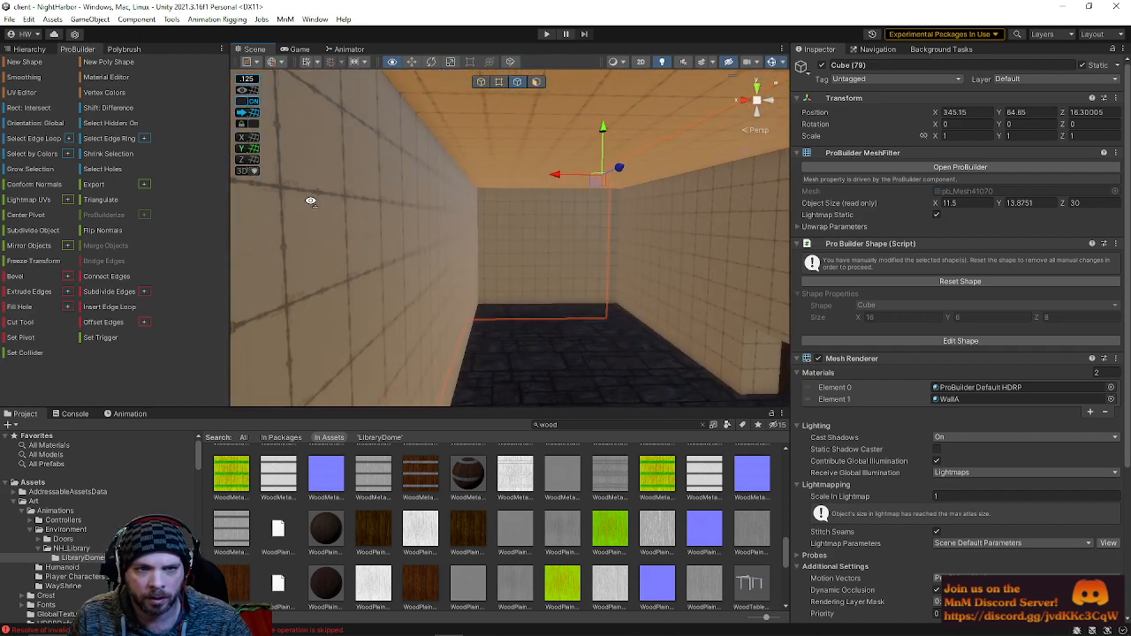
pyautogui.click(504, 211)
pyautogui.moveTo(533, 245); pyautogui.dragTo(406, 225, button='right')
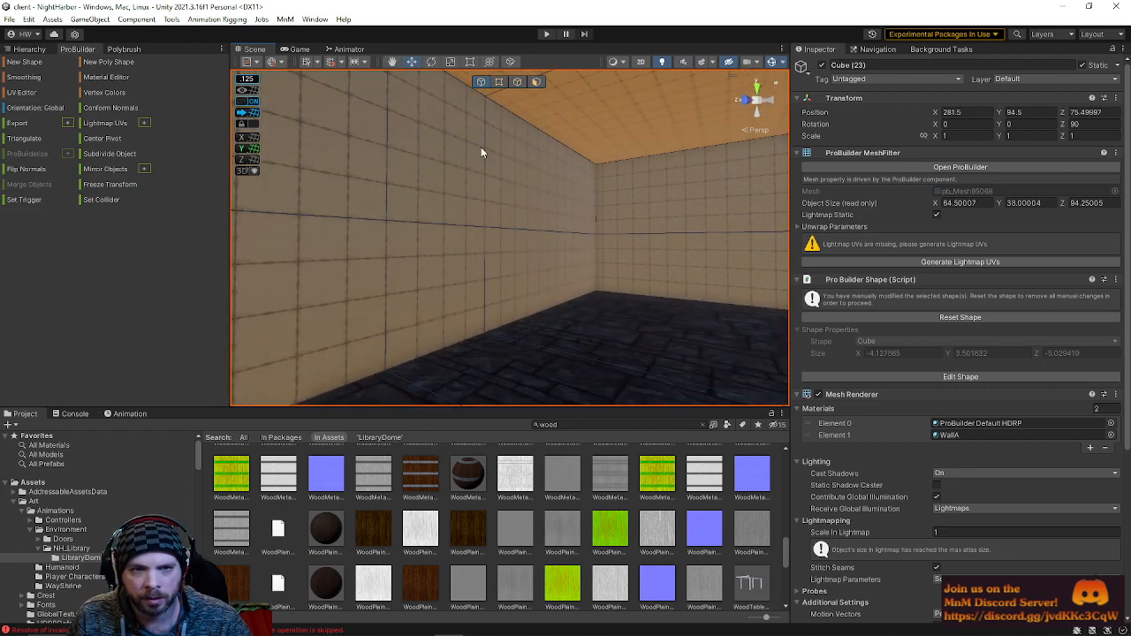
pyautogui.click(517, 82)
pyautogui.moveTo(486, 138); pyautogui.dragTo(321, 132, button='right')
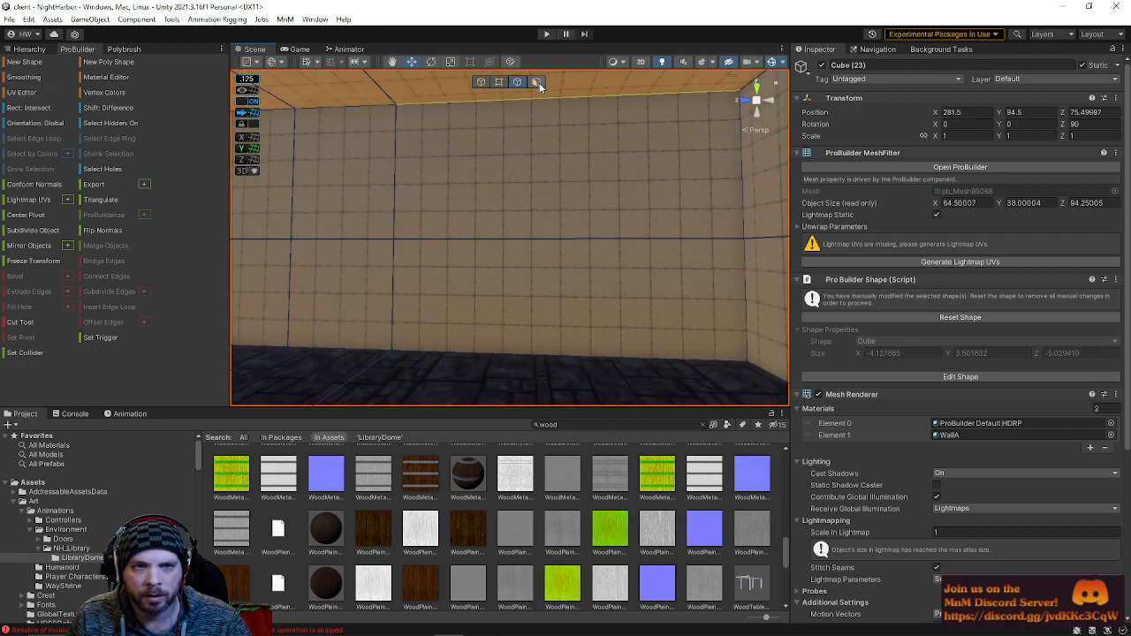
# - Try to slide the vertical edge on the room's inner wall sideways and undo the move
pyautogui.click(395, 199)
pyautogui.moveTo(351, 228); pyautogui.dragTo(460, 230)
pyautogui.hotkey('ctrl', 'z')
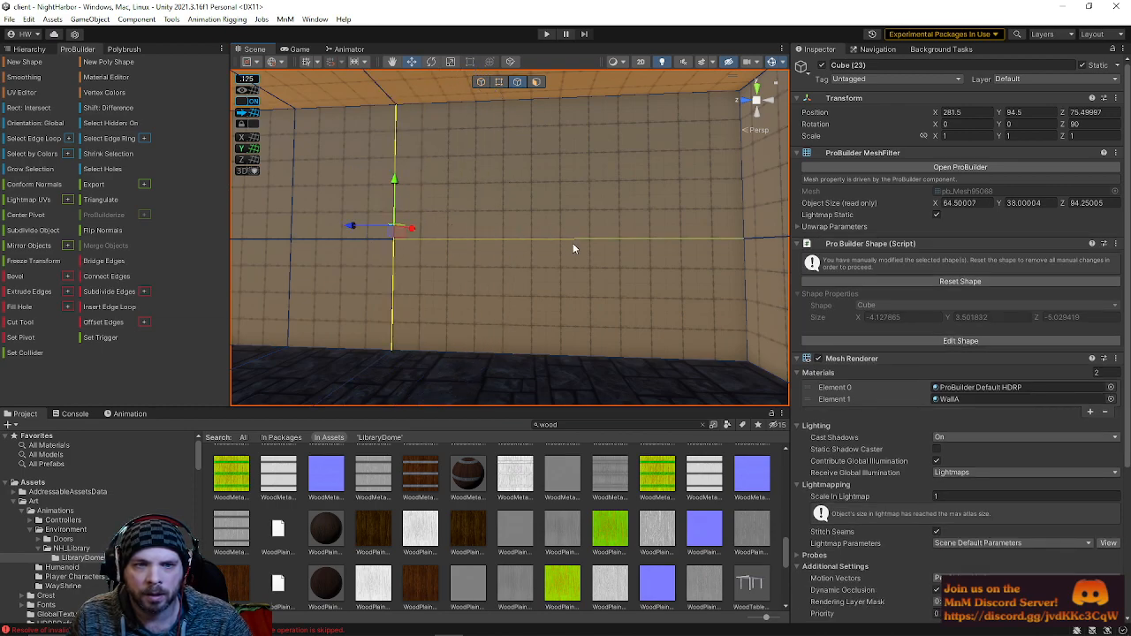
# - Slide the vertical edges on the inner wall of Cube (23) sideways to mark out a panel
pyautogui.moveTo(575, 268); pyautogui.dragTo(403, 186, button='right')
pyautogui.click(383, 225)
pyautogui.moveTo(336, 228); pyautogui.dragTo(480, 249)
pyautogui.moveTo(422, 251); pyautogui.dragTo(522, 250, button='middle')
pyautogui.moveTo(522, 250); pyautogui.dragTo(402, 237, button='right')
pyautogui.click(513, 218)
pyautogui.keyDown('shift'); pyautogui.click(515, 301); pyautogui.keyUp('shift')
pyautogui.moveTo(474, 247); pyautogui.dragTo(381, 246)
pyautogui.moveTo(381, 245)
pyautogui.mouseDown(button='right')
pyautogui.moveTo(423, 234)
pyautogui.moveTo(442, 250)
pyautogui.moveTo(404, 292)
pyautogui.moveTo(371, 253)
pyautogui.mouseUp(button='right')
pyautogui.moveTo(338, 253); pyautogui.dragTo(408, 265)
# - Insert a horizontal edge loop in the upper part of the room's walls and raise it toward the ceiling
pyautogui.moveTo(482, 231); pyautogui.dragTo(672, 194, button='right')
pyautogui.click(484, 149)
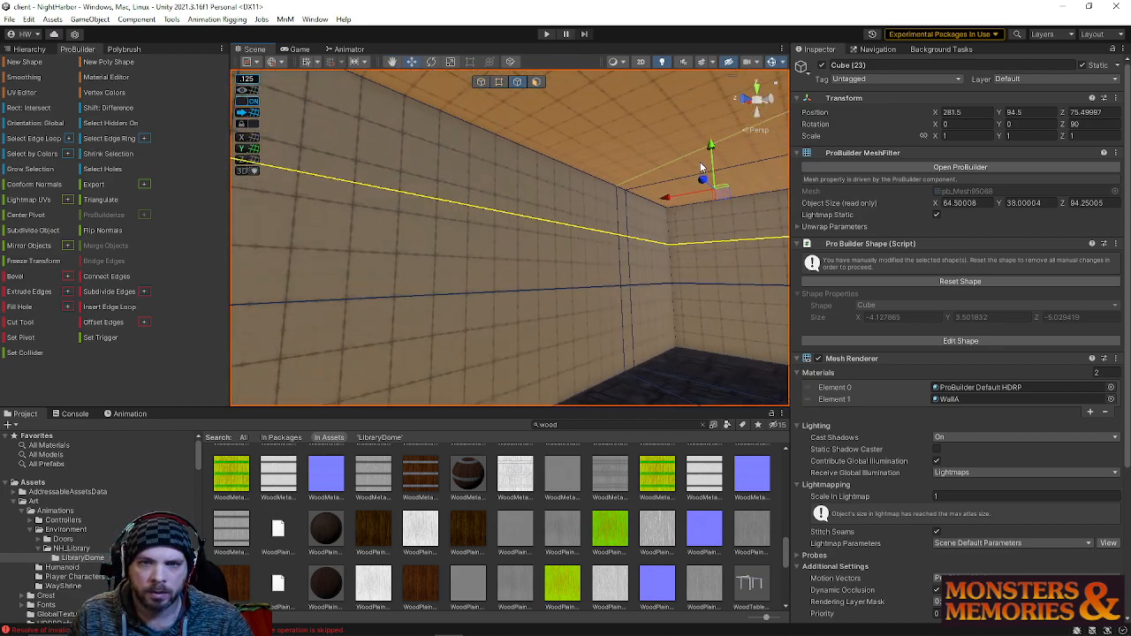
pyautogui.moveTo(711, 148); pyautogui.dragTo(709, 118)
pyautogui.moveTo(627, 182); pyautogui.dragTo(970, 203, button='right')
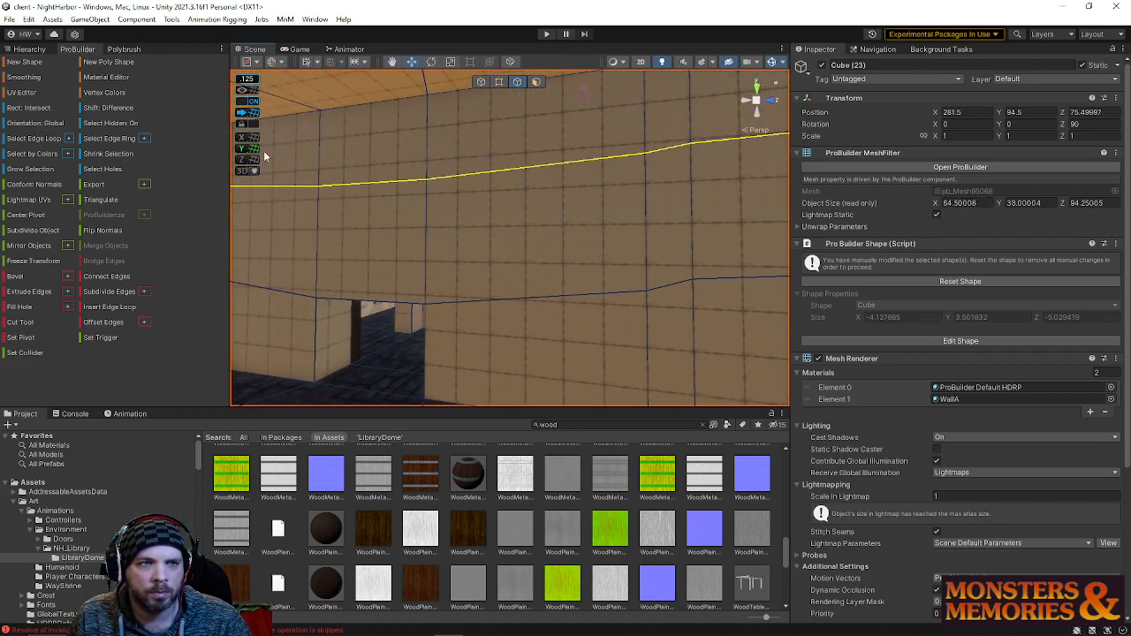
pyautogui.click(248, 104)
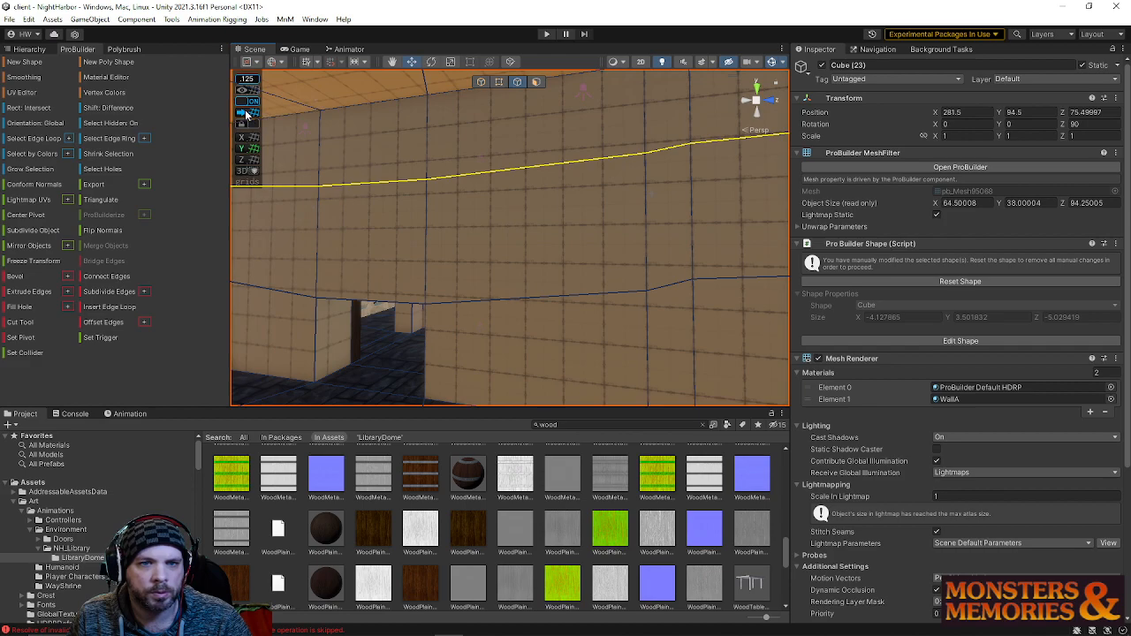
pyautogui.click(399, 184)
pyautogui.moveTo(372, 148); pyautogui.dragTo(372, 122)
# - Adjust individual vertices of the upper horizontal loop to level it along the wall
pyautogui.moveTo(640, 155); pyautogui.dragTo(555, 191, button='right')
pyautogui.click(491, 82)
pyautogui.click(456, 187)
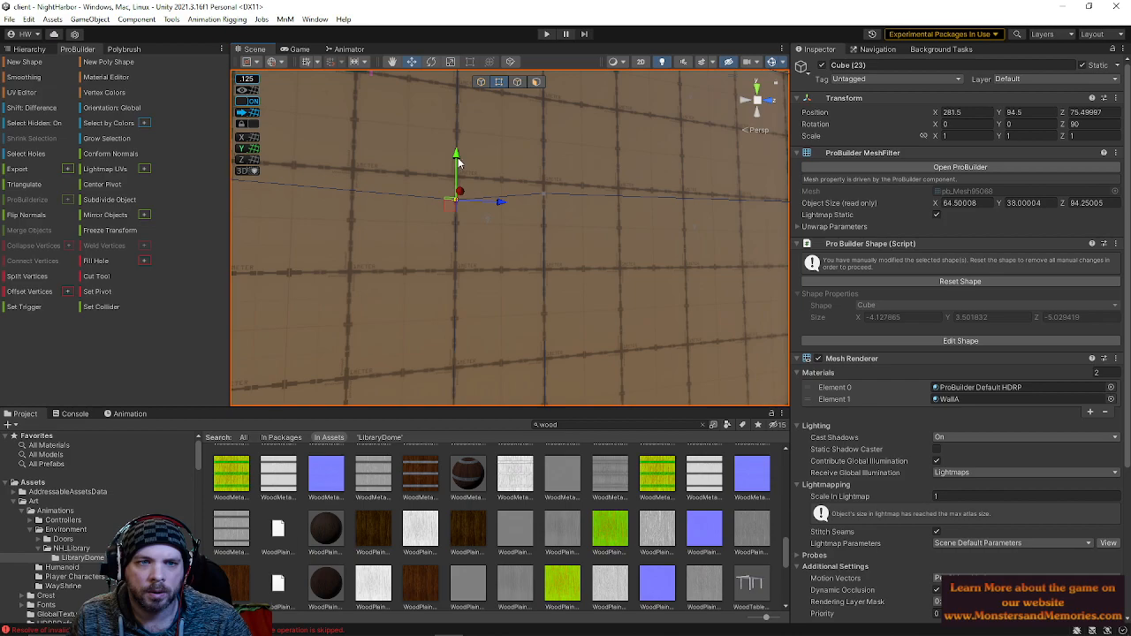
pyautogui.moveTo(523, 181); pyautogui.dragTo(645, 212, button='right')
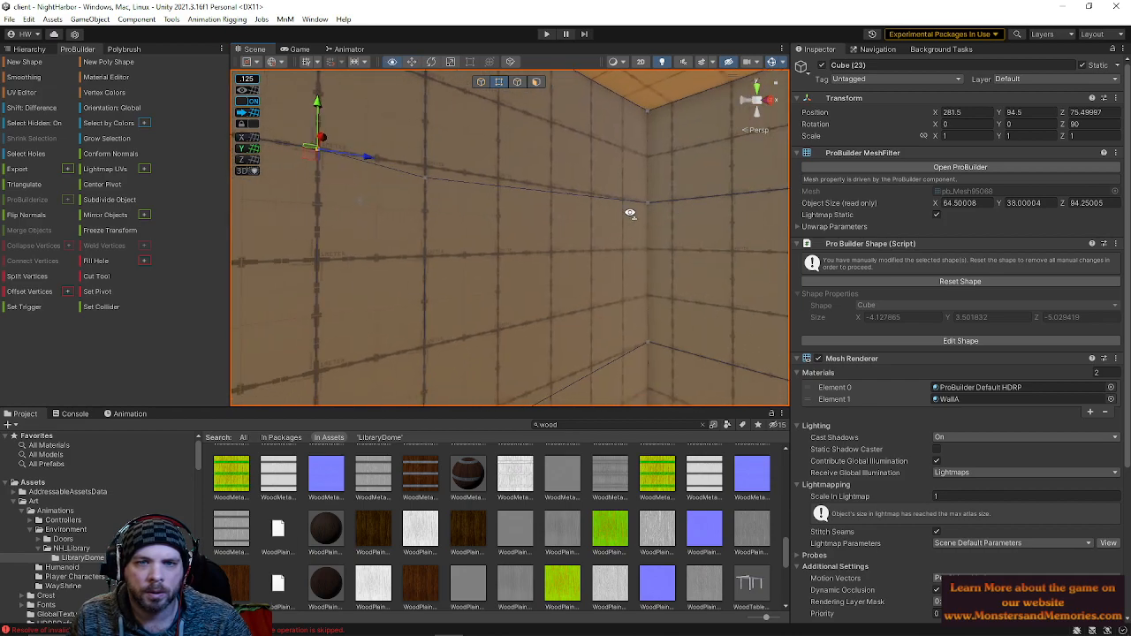
pyautogui.click(426, 180)
pyautogui.moveTo(426, 122); pyautogui.dragTo(214, 169, button='right')
pyautogui.click(403, 200)
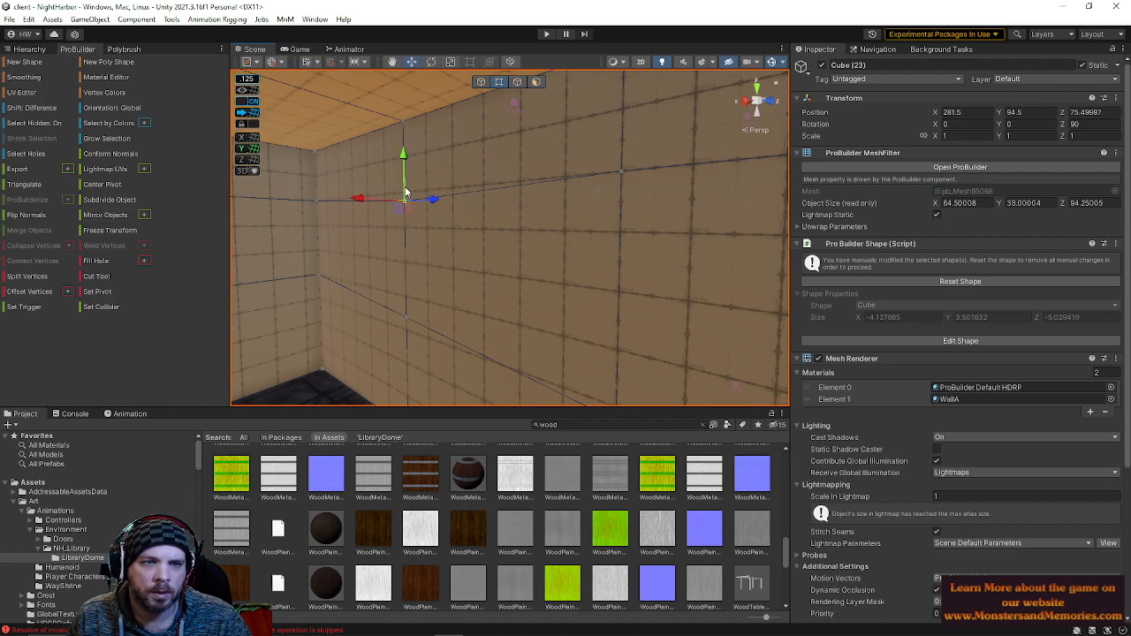
pyautogui.moveTo(404, 150); pyautogui.dragTo(62, 183, button='right')
# - Lower the upper horizontal edge loop on the room's walls
pyautogui.click(518, 82)
pyautogui.moveTo(336, 182); pyautogui.dragTo(650, 159, button='right')
pyautogui.click(517, 185)
pyautogui.moveTo(659, 150); pyautogui.dragTo(658, 194)
# - Insert a vertical edge loop through the wall panel beside the existing vertical edges
pyautogui.moveTo(658, 192); pyautogui.dragTo(553, 199, button='right')
pyautogui.click(498, 83)
pyautogui.moveTo(483, 226); pyautogui.dragTo(656, 227, button='right')
pyautogui.click(520, 82)
pyautogui.moveTo(665, 263); pyautogui.dragTo(596, 269, button='right')
pyautogui.click(516, 263)
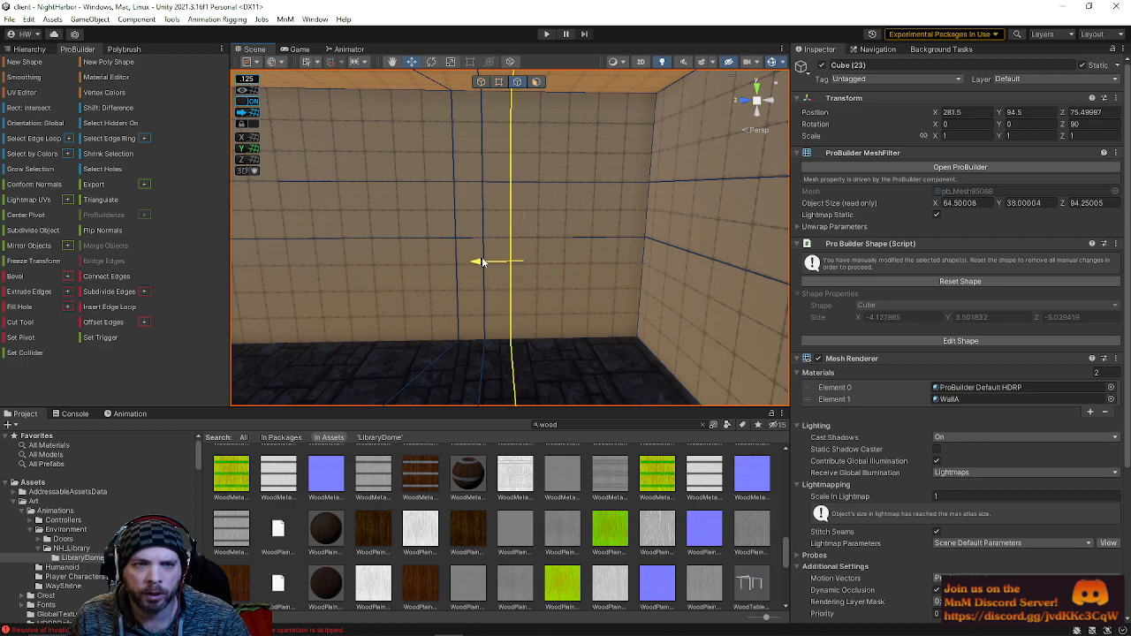
# - Raise the vertex where the new vertical loop crosses the upper horizontal edge slightly
pyautogui.click(500, 82)
pyautogui.click(484, 182)
pyautogui.moveTo(520, 205); pyautogui.dragTo(389, 200, button='right')
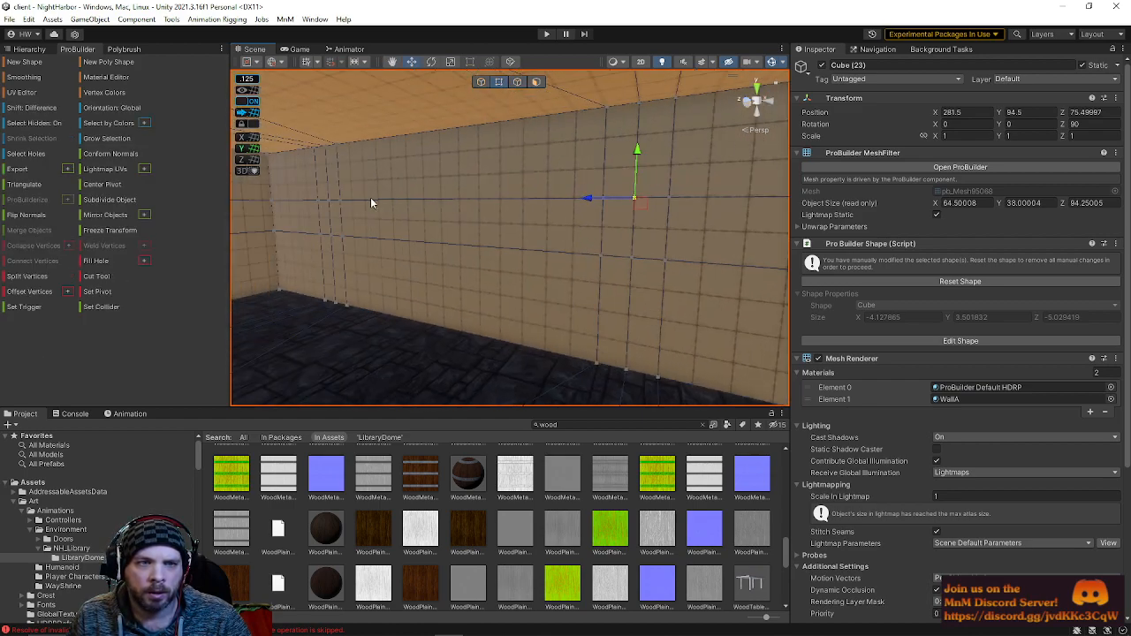
pyautogui.moveTo(444, 135); pyautogui.dragTo(444, 129)
# - Extrude the selected upper panel faces of the room wall outward to the exterior wall's surface
pyautogui.moveTo(606, 227); pyautogui.dragTo(568, 195, button='right')
pyautogui.click(535, 83)
pyautogui.click(590, 173)
pyautogui.keyDown('shift'); pyautogui.click(354, 221); pyautogui.keyUp('shift')
pyautogui.keyDown('shift'); pyautogui.click(348, 219); pyautogui.keyUp('shift')
pyautogui.keyDown('shift'); pyautogui.moveTo(460, 205); pyautogui.dragTo(505, 210); pyautogui.keyUp('shift')
pyautogui.press('w')
pyautogui.moveTo(530, 209); pyautogui.dragTo(342, 209, button='right')
pyautogui.moveTo(635, 212); pyautogui.dragTo(575, 218)
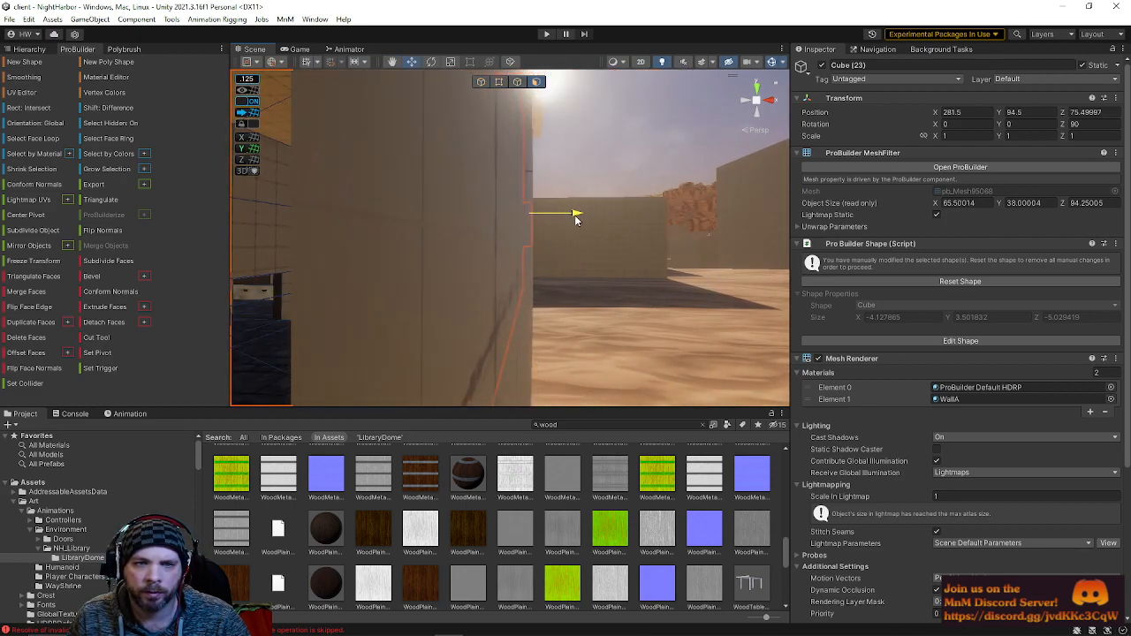
# - Try selecting the exterior wall faces of Cube (79) behind the extrusion and undo the last change
pyautogui.moveTo(578, 219); pyautogui.dragTo(358, 221, button='right')
pyautogui.click(568, 215)
pyautogui.click(589, 185)
pyautogui.press('w')
pyautogui.press('s')
pyautogui.press('s')
pyautogui.press('w')
pyautogui.press('s')
pyautogui.click(371, 226)
pyautogui.keyDown('shift'); pyautogui.click(595, 217); pyautogui.keyUp('shift')
pyautogui.moveTo(576, 269); pyautogui.dragTo(659, 281, button='right')
pyautogui.hotkey('ctrl', 'z')
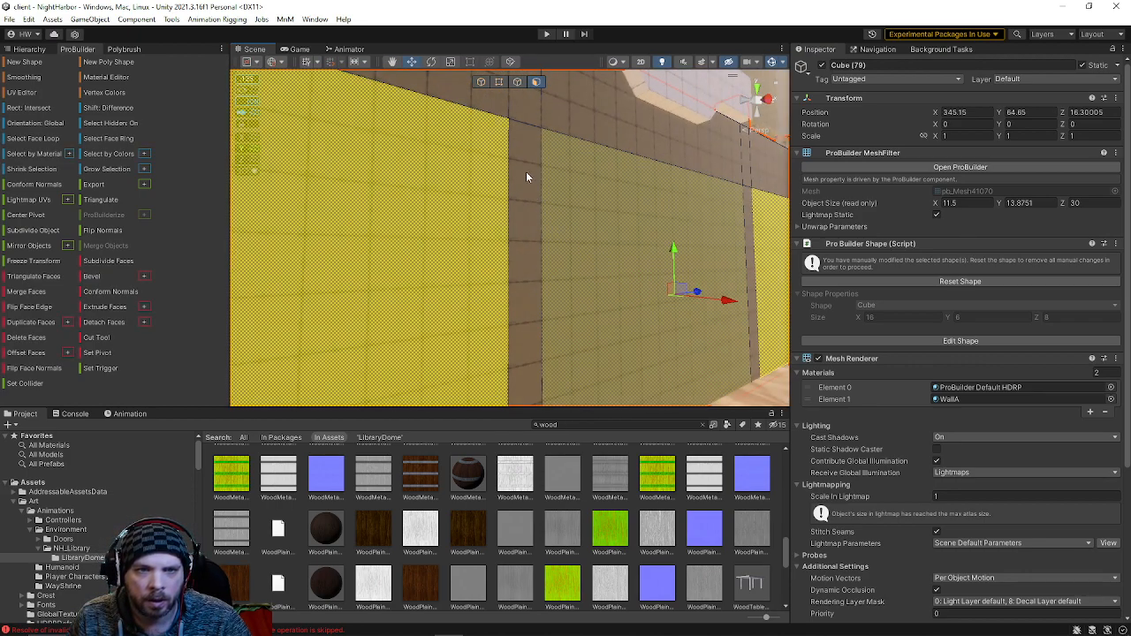
# - Insert a horizontal edge loop low on the exterior wall block Cube (79)
pyautogui.click(518, 83)
pyautogui.click(500, 124)
pyautogui.click(662, 168)
pyautogui.click(544, 252)
pyautogui.hotkey('alt', 'u')
# - Raise the selected horizontal edge loop higher on the exterior wall
pyautogui.press('s')
pyautogui.moveTo(553, 221); pyautogui.dragTo(606, 259, button='right')
pyautogui.press('w')
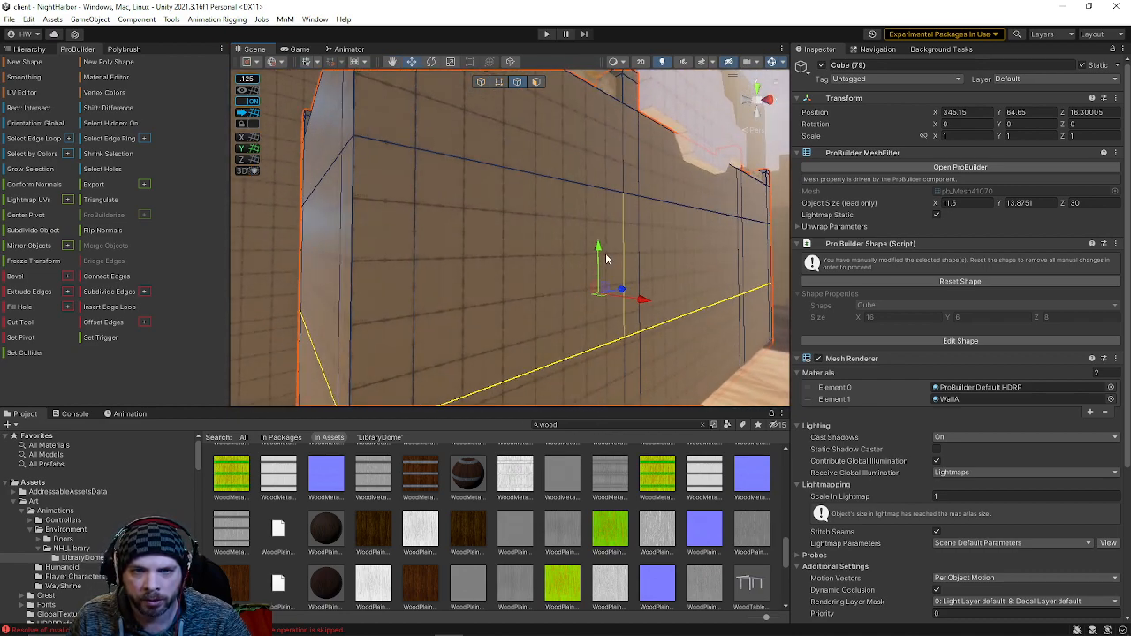
pyautogui.click(598, 200)
pyautogui.moveTo(548, 210); pyautogui.dragTo(567, 254, button='right')
pyautogui.press('a')
pyautogui.press('d')
pyautogui.press('e')
pyautogui.press('q')
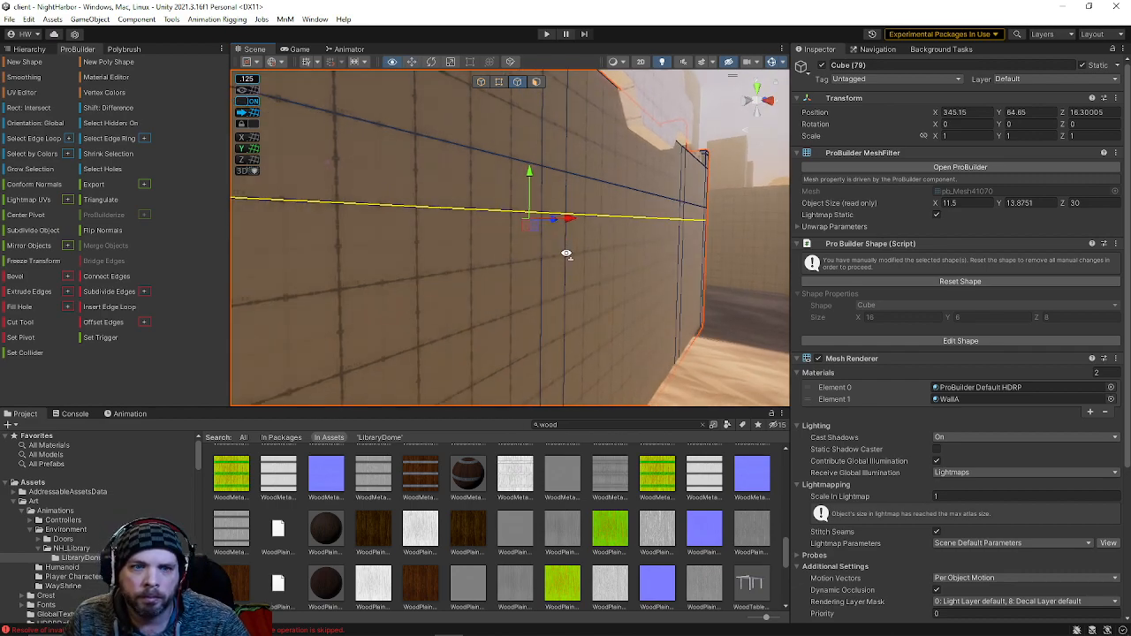
# - Insert another horizontal edge loop below the existing one on exterior wall Cube (79) and move it upward
pyautogui.click(542, 297)
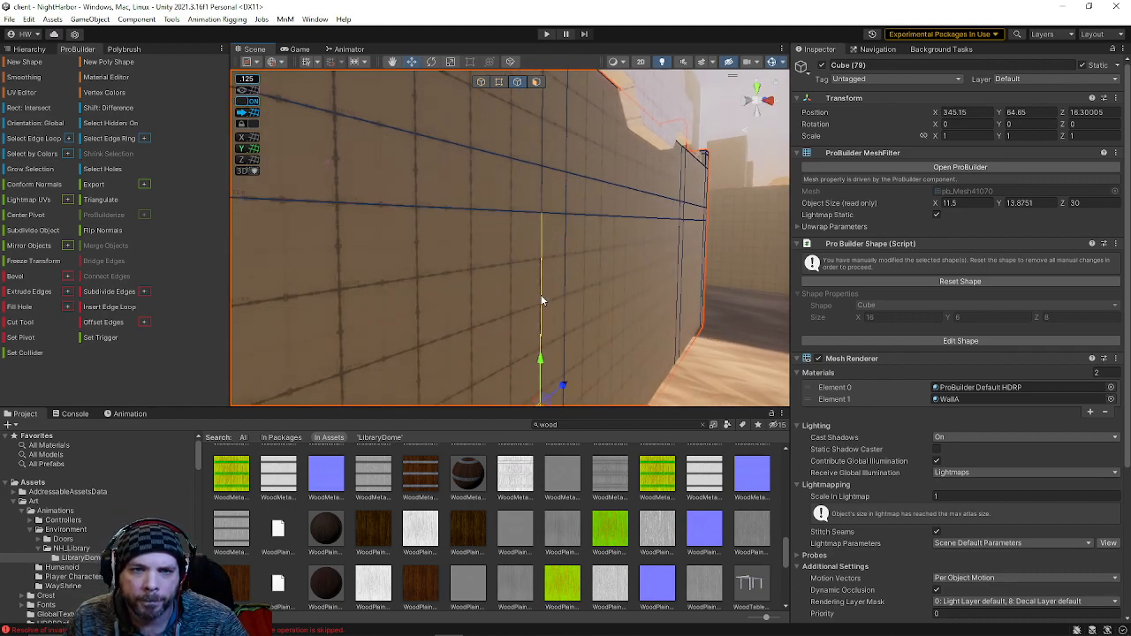
pyautogui.hotkey('alt', 'u')
pyautogui.moveTo(527, 254); pyautogui.dragTo(525, 229)
pyautogui.moveTo(610, 231); pyautogui.dragTo(475, 232, button='right')
# - Insert two vertical edge loops on Cube (79) and place one on each side of the opening's centre line
pyautogui.click(442, 205)
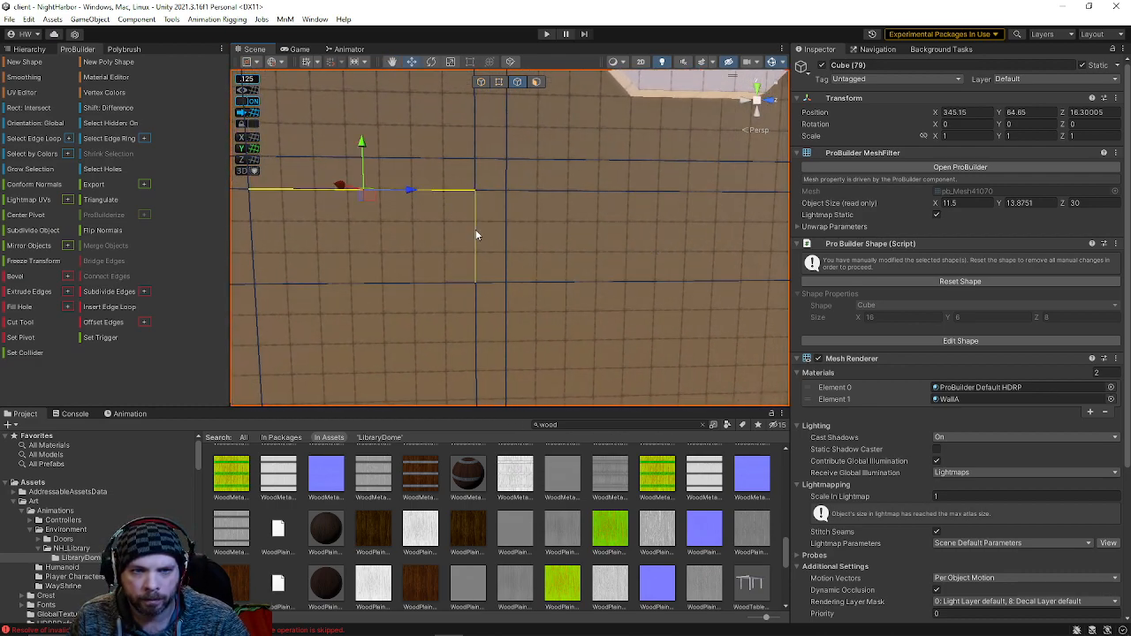
pyautogui.hotkey('alt', 'u')
pyautogui.moveTo(474, 246); pyautogui.dragTo(512, 247)
pyautogui.moveTo(511, 248); pyautogui.dragTo(583, 228, button='right')
pyautogui.click(584, 227)
pyautogui.hotkey('alt', 'u')
pyautogui.moveTo(632, 303); pyautogui.dragTo(588, 297)
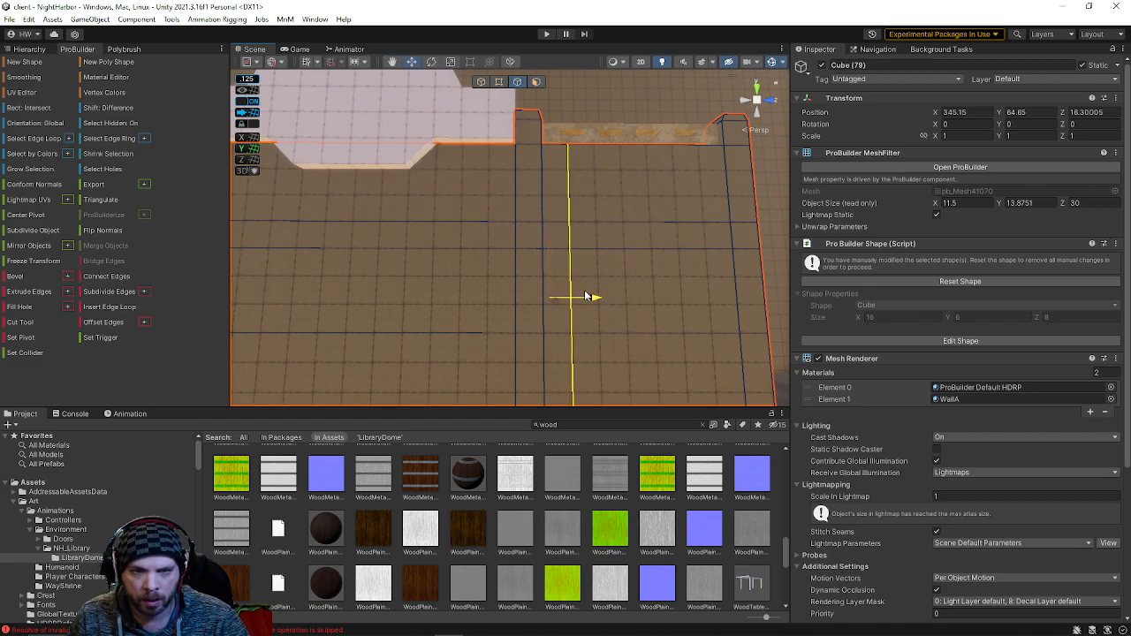
# - Lower the horizontal edges beside the opening's centre line on Cube (79) to shape a pointed top
pyautogui.click(498, 81)
pyautogui.click(513, 247)
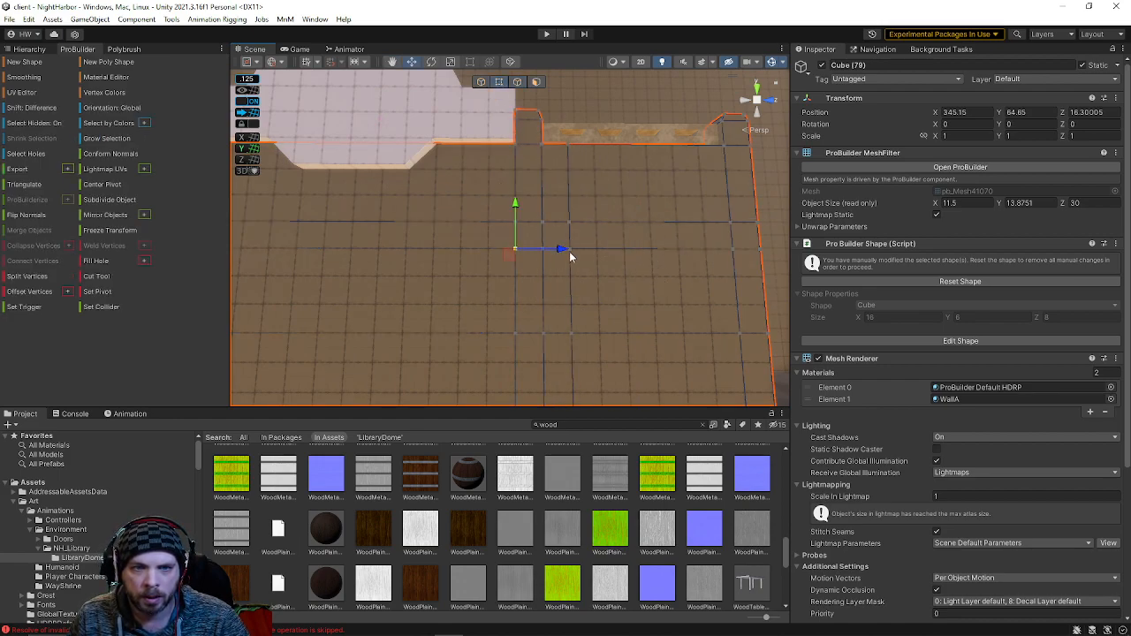
pyautogui.click(518, 82)
pyautogui.click(616, 248)
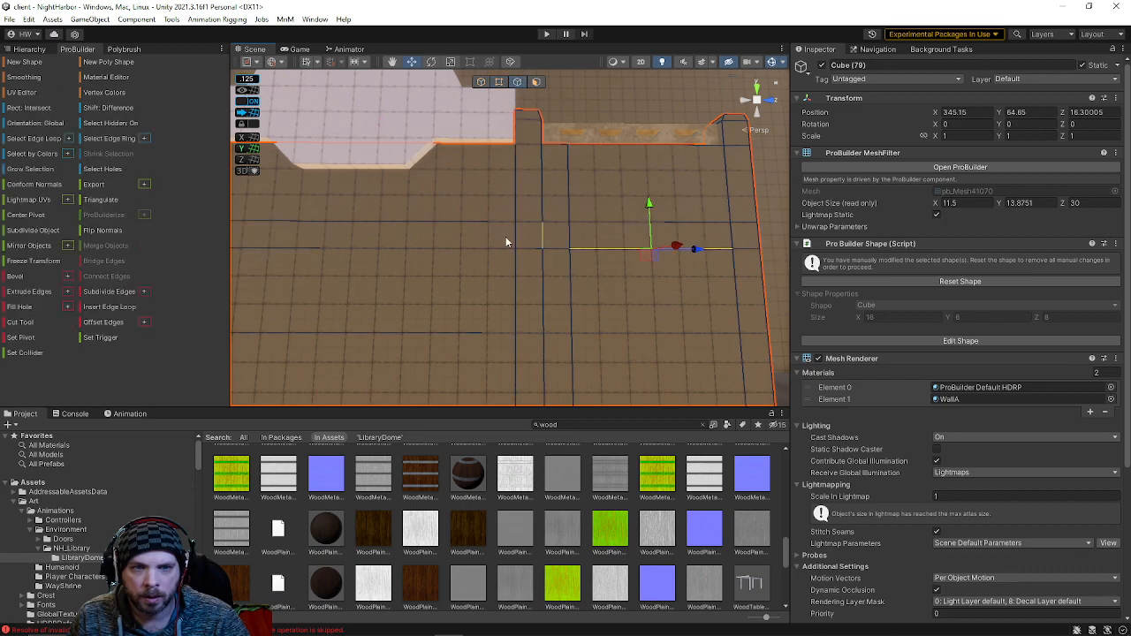
pyautogui.keyDown('shift'); pyautogui.click(491, 248); pyautogui.keyUp('shift')
pyautogui.keyDown('alt'); pyautogui.moveTo(726, 256); pyautogui.dragTo(570, 257); pyautogui.keyUp('alt')
pyautogui.keyDown('shift'); pyautogui.click(586, 248); pyautogui.keyUp('shift')
pyautogui.moveTo(547, 245); pyautogui.dragTo(639, 191, button='right')
pyautogui.keyDown('shift'); pyautogui.click(483, 232); pyautogui.keyUp('shift')
pyautogui.keyDown('shift'); pyautogui.click(546, 224); pyautogui.keyUp('shift')
pyautogui.moveTo(649, 180); pyautogui.dragTo(651, 198)
pyautogui.moveTo(690, 204); pyautogui.dragTo(635, 207, button='right')
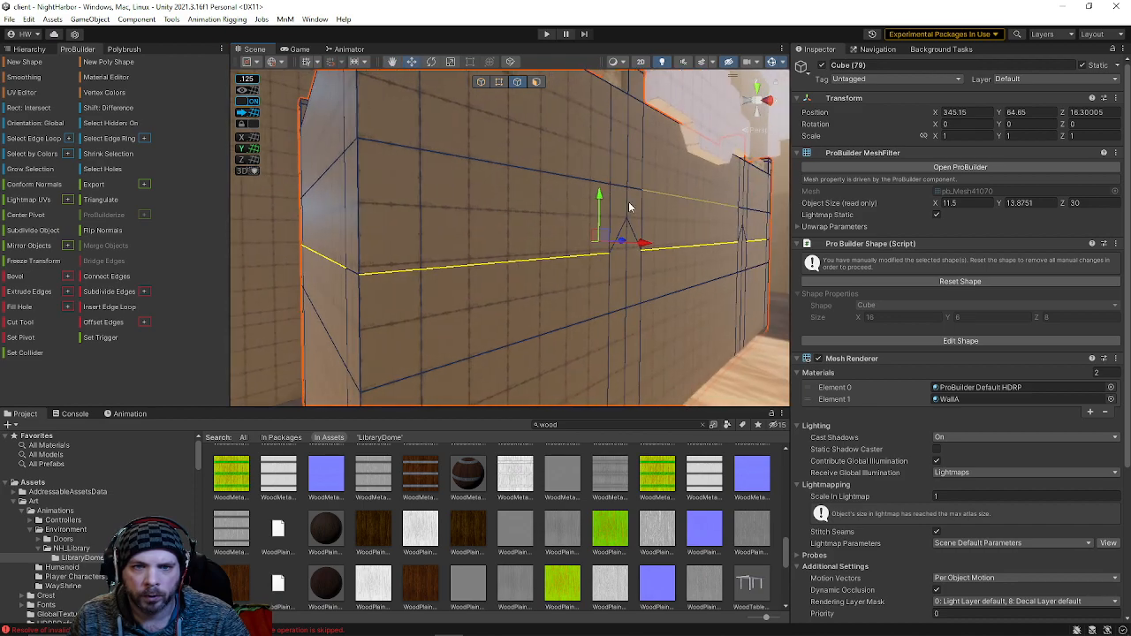
pyautogui.moveTo(602, 202); pyautogui.dragTo(598, 197)
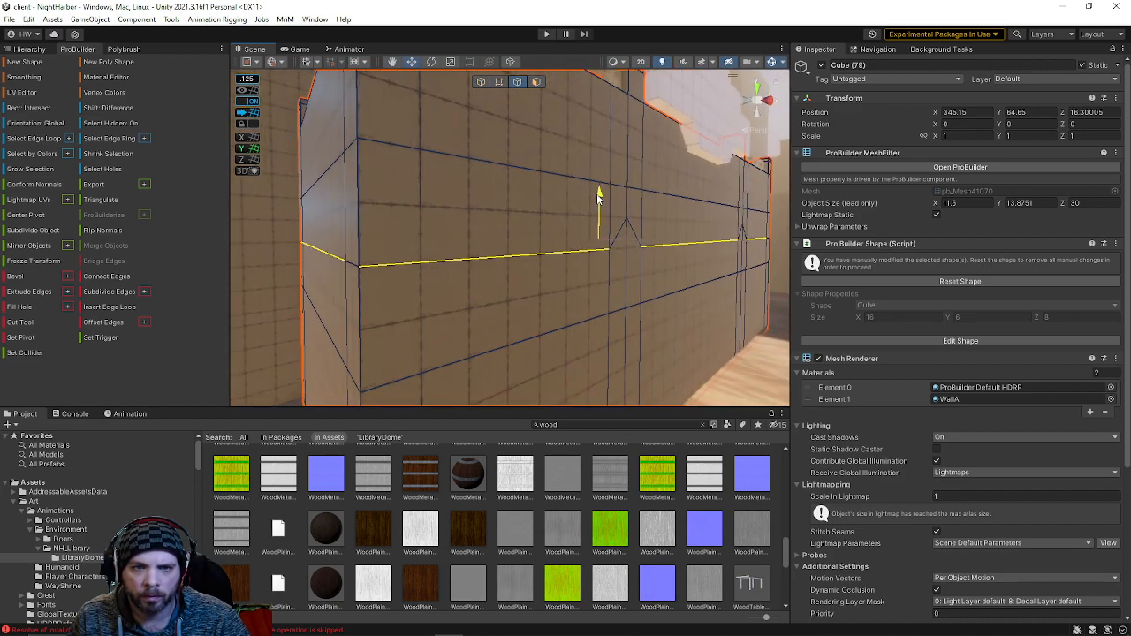
# - Delete the four exterior wall faces of Cube (79) that cover the pointed opening
pyautogui.moveTo(626, 211); pyautogui.dragTo(1013, 228, button='right')
pyautogui.click(537, 82)
pyautogui.click(581, 258)
pyautogui.keyDown('shift'); pyautogui.click(604, 257); pyautogui.keyUp('shift')
pyautogui.keyDown('shift'); pyautogui.click(655, 246); pyautogui.keyUp('shift')
pyautogui.keyDown('shift'); pyautogui.click(643, 244); pyautogui.keyUp('shift')
pyautogui.press('BackSpace')
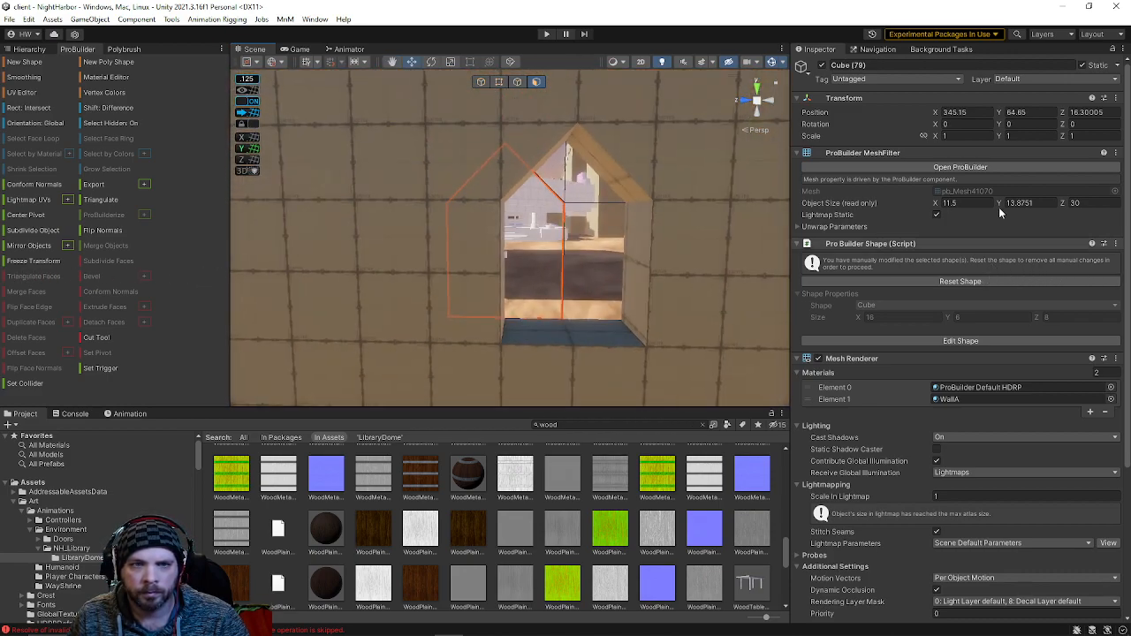
# - Shift the vertices of the pointed openings in Cube (79) along the wall to line up with the room's openings
pyautogui.click(500, 83)
pyautogui.moveTo(538, 156); pyautogui.dragTo(541, 164, button='right')
pyautogui.moveTo(429, 167); pyautogui.dragTo(584, 538)
pyautogui.moveTo(590, 287); pyautogui.dragTo(598, 327, button='right')
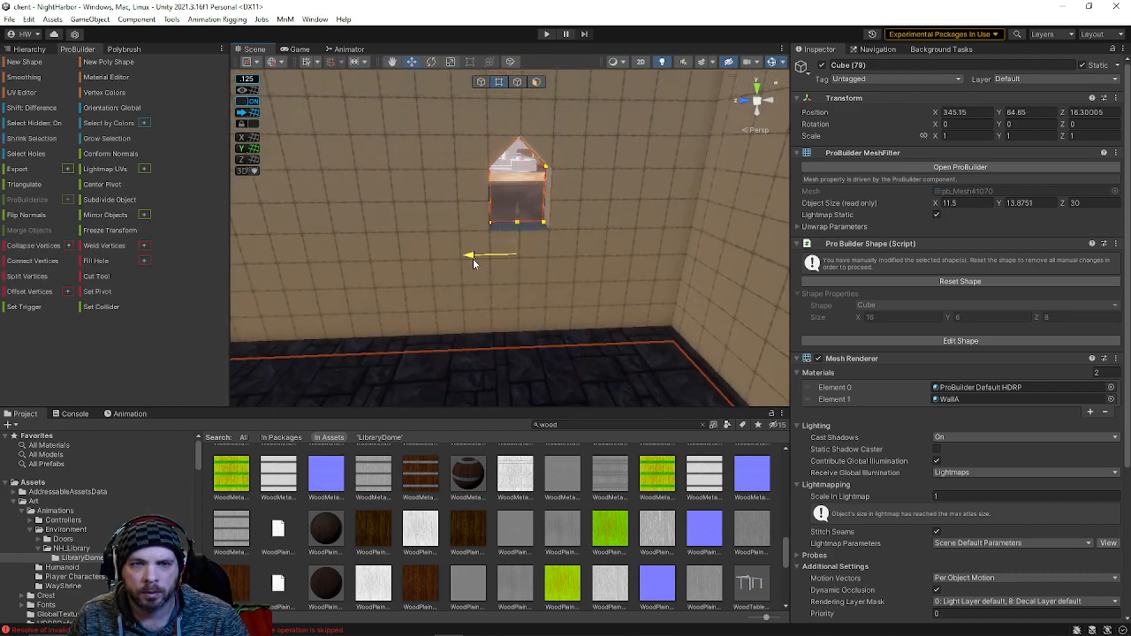
pyautogui.moveTo(473, 258); pyautogui.dragTo(444, 129, button='right')
pyautogui.moveTo(443, 129); pyautogui.dragTo(616, 457)
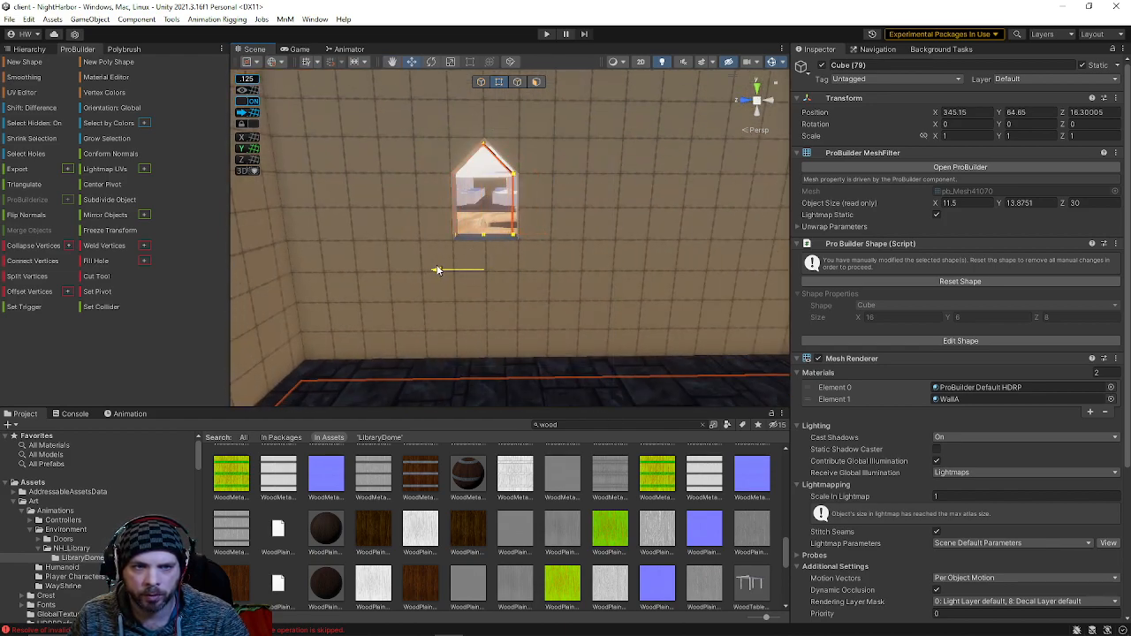
# - Select the vertices around the pointed opening in room wall Cube (23) for alignment with the exterior opening
pyautogui.moveTo(440, 266); pyautogui.dragTo(495, 176, button='right')
pyautogui.click(494, 176)
pyautogui.scroll(-5, 630, 255)
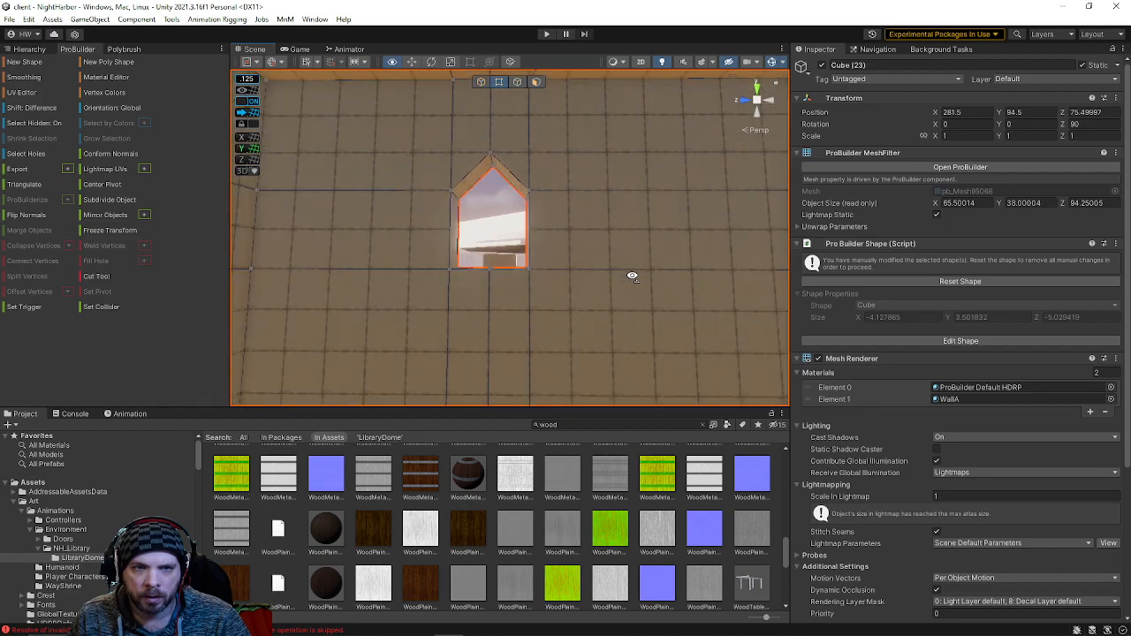
pyautogui.moveTo(554, 352); pyautogui.dragTo(553, 352)
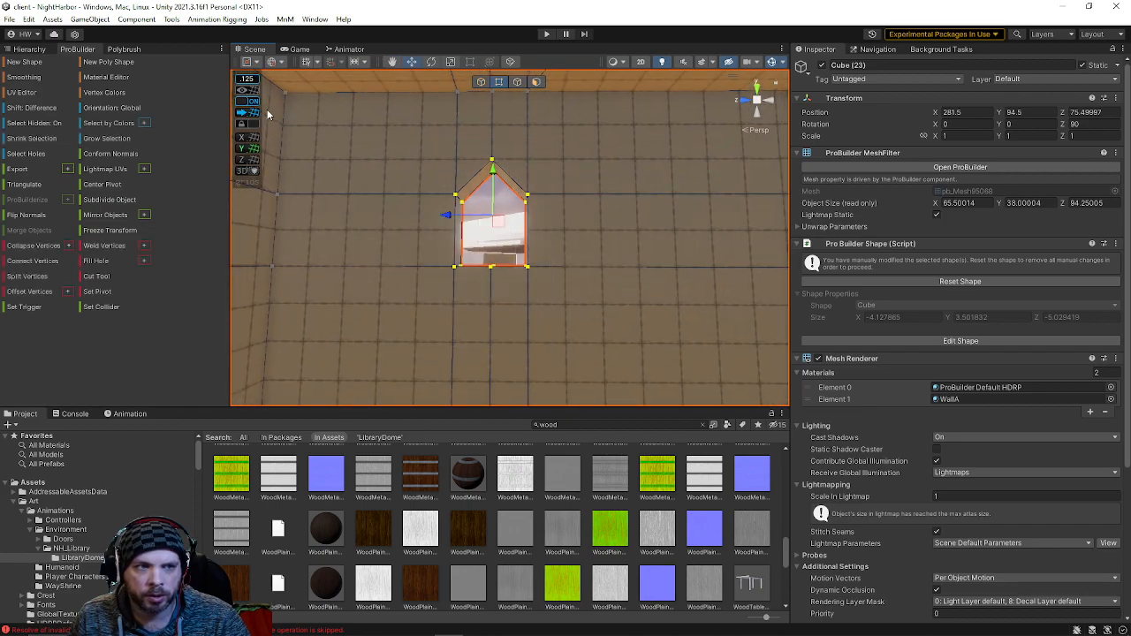
pyautogui.moveTo(304, 188); pyautogui.dragTo(451, 331, button='right')
pyautogui.press('w')
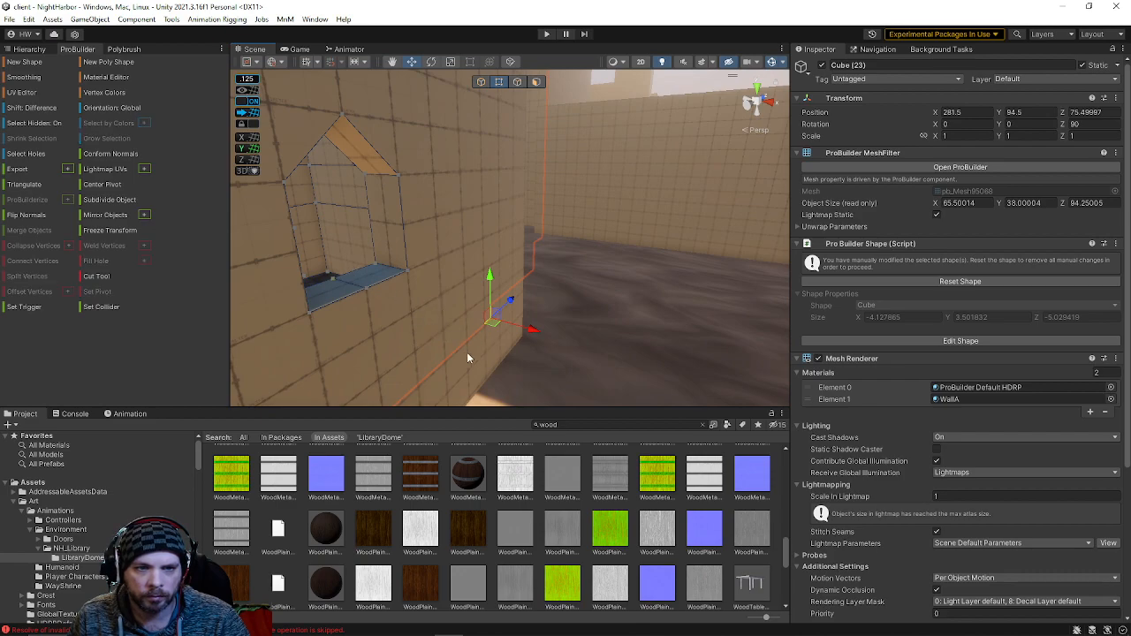
# - Box-select the pointed opening's vertices on Cube (79) and the matching ones on Cube (23) to align both walls
pyautogui.moveTo(376, 223); pyautogui.dragTo(434, 199, button='right')
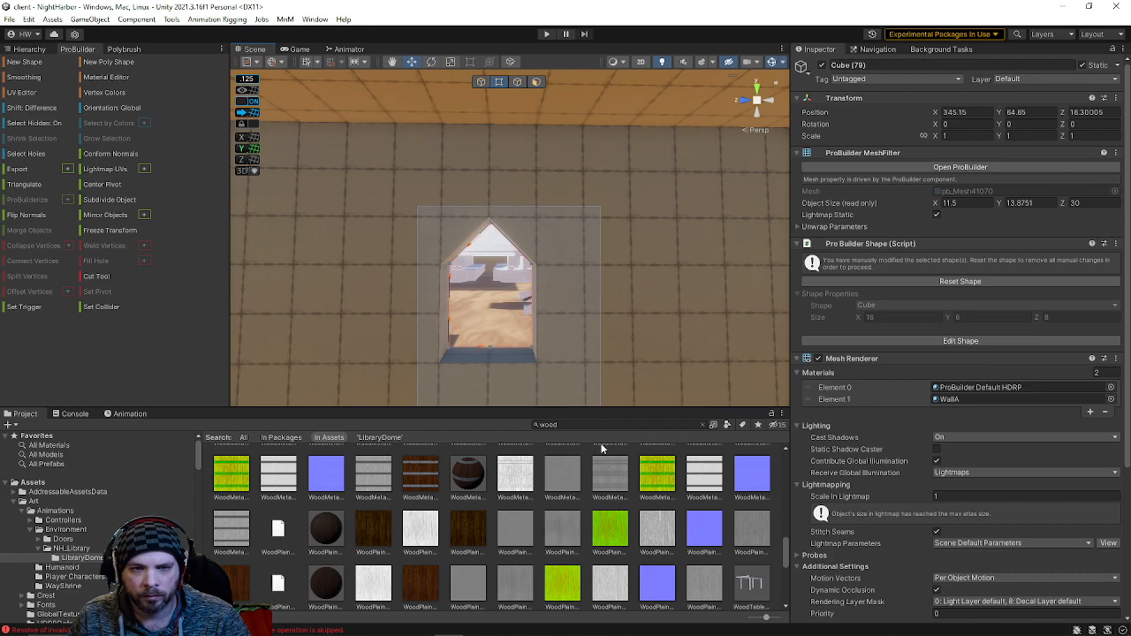
pyautogui.moveTo(513, 240)
pyautogui.mouseDown(button='right')
pyautogui.moveTo(558, 258)
pyautogui.moveTo(505, 261)
pyautogui.moveTo(512, 254)
pyautogui.mouseUp(button='right')
pyautogui.click(423, 154)
pyautogui.moveTo(422, 156); pyautogui.dragTo(616, 396)
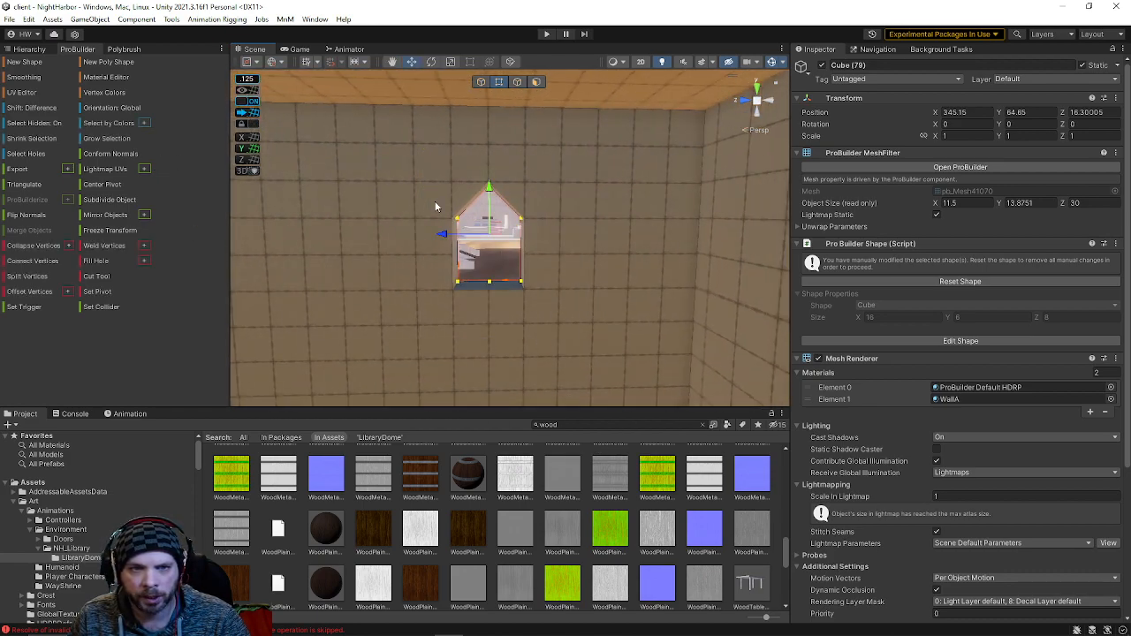
pyautogui.moveTo(443, 192); pyautogui.dragTo(590, 397)
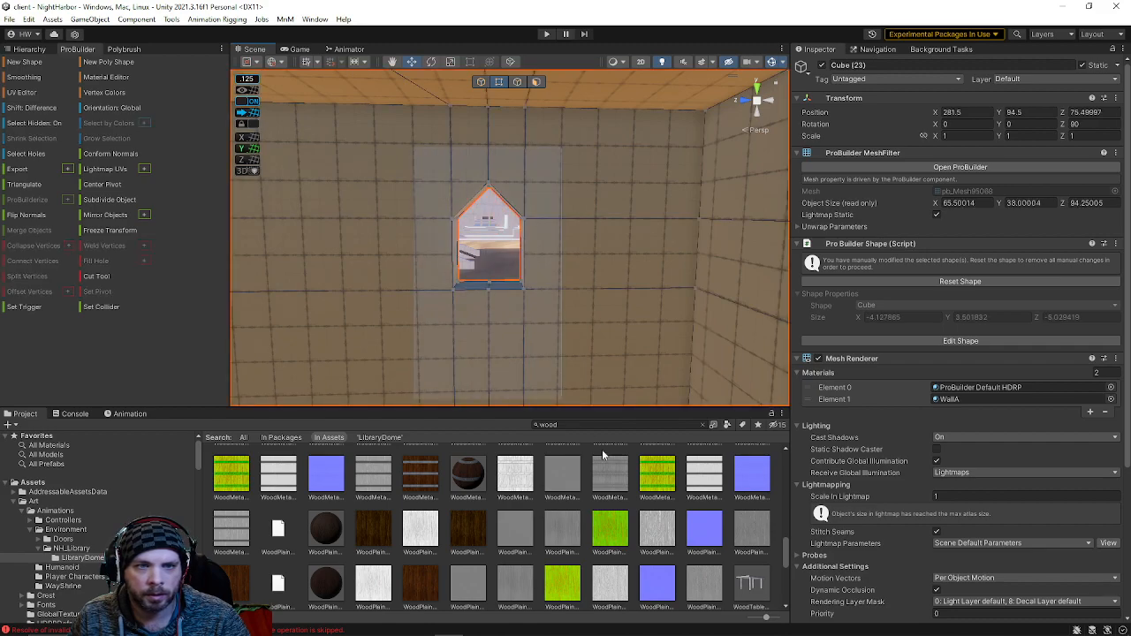
# - Return to object selection and duplicate one of the WoodPlainDark shelf blocks on the library's upper level
pyautogui.scroll(4, 442, 228)
pyautogui.moveTo(469, 221); pyautogui.dragTo(467, 144, button='middle')
pyautogui.click(494, 152)
pyautogui.moveTo(494, 157); pyautogui.dragTo(542, 170, button='right')
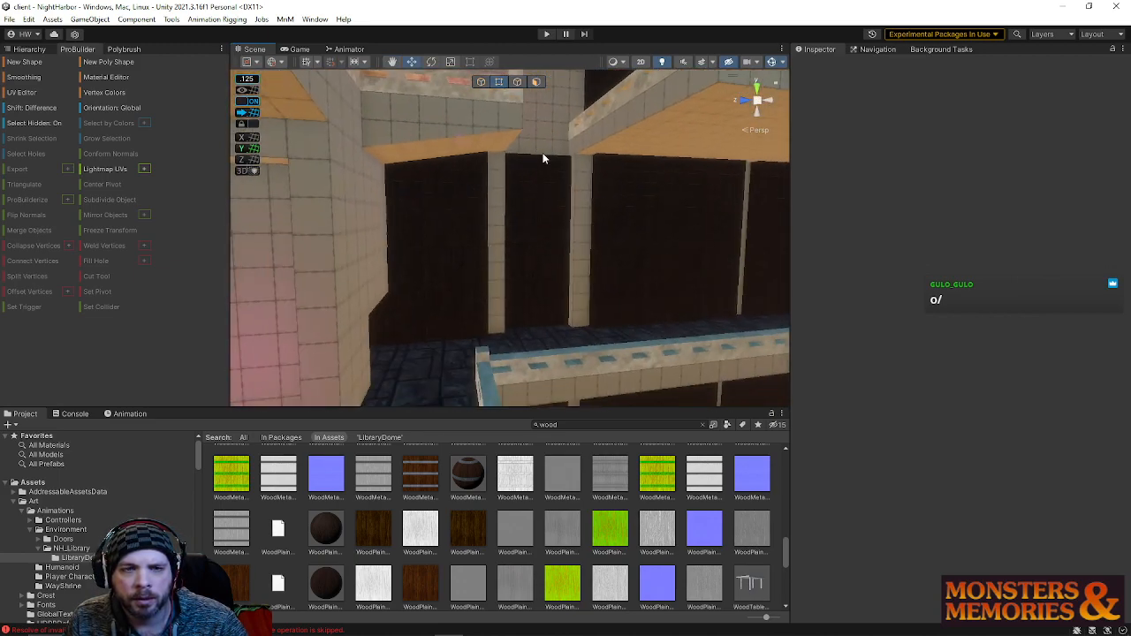
pyautogui.click(482, 81)
pyautogui.click(646, 238)
pyautogui.moveTo(646, 238); pyautogui.dragTo(334, 232, button='right')
pyautogui.click(606, 241)
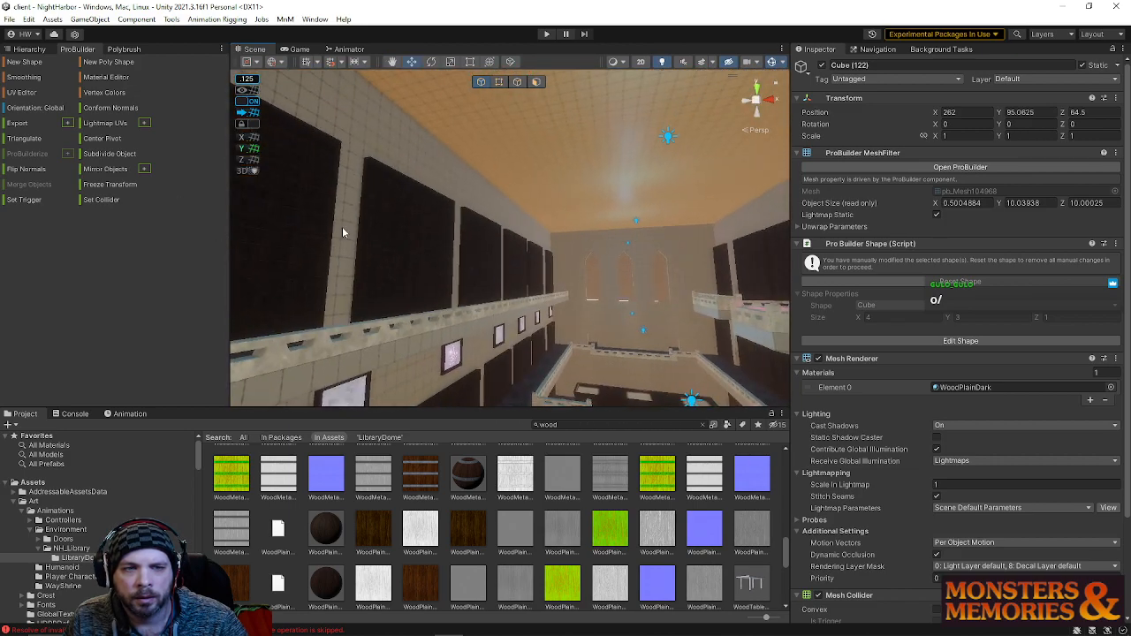
pyautogui.moveTo(408, 235); pyautogui.dragTo(655, 259, button='right')
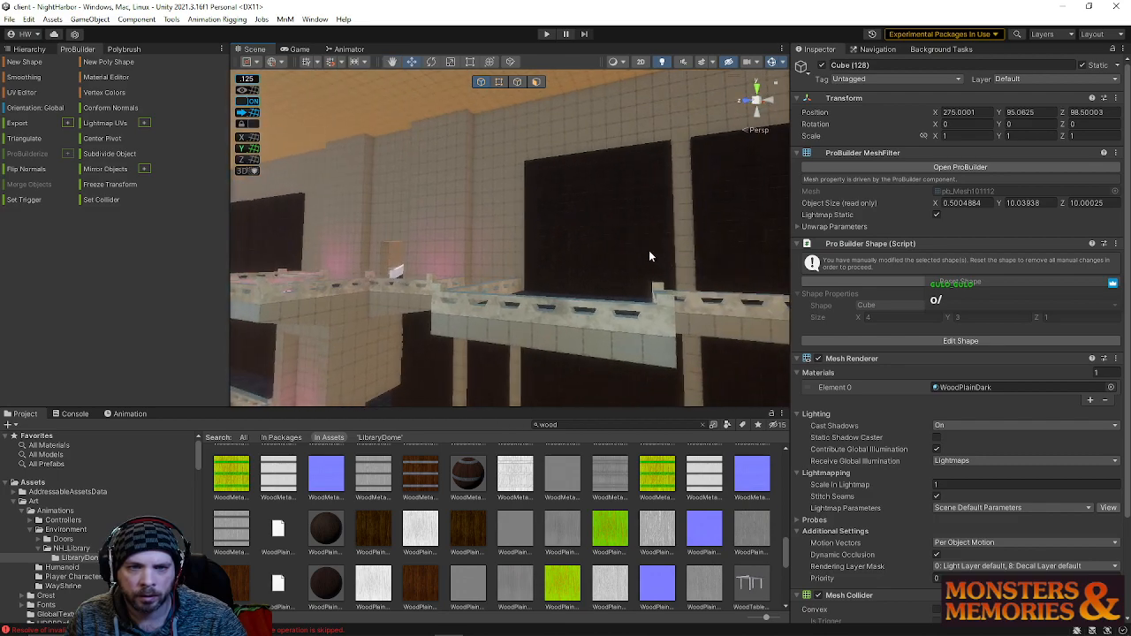
pyautogui.hotkey('ctrl', 'd')
# - Bring the duplicated shelf block Cube (150) into the window room at X 277.75, Y 83, Z 54.5
pyautogui.moveTo(541, 242); pyautogui.dragTo(642, 305, button='right')
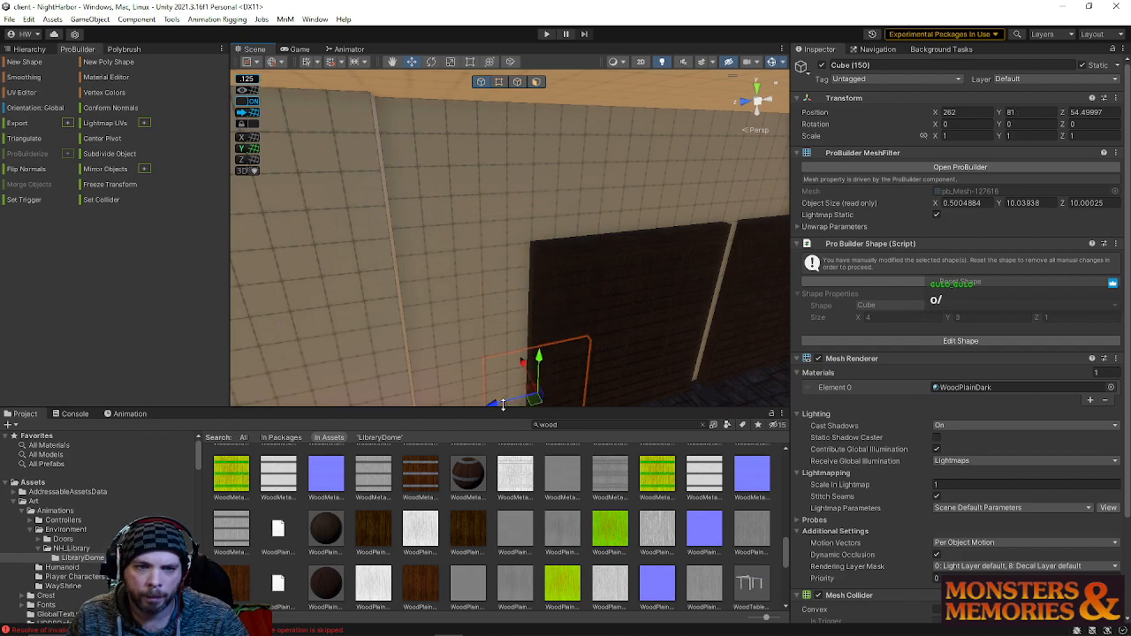
pyautogui.moveTo(305, 425); pyautogui.dragTo(400, 341)
pyautogui.press('f')
pyautogui.moveTo(400, 341); pyautogui.dragTo(520, 265, button='right')
pyautogui.moveTo(557, 279); pyautogui.dragTo(568, 231)
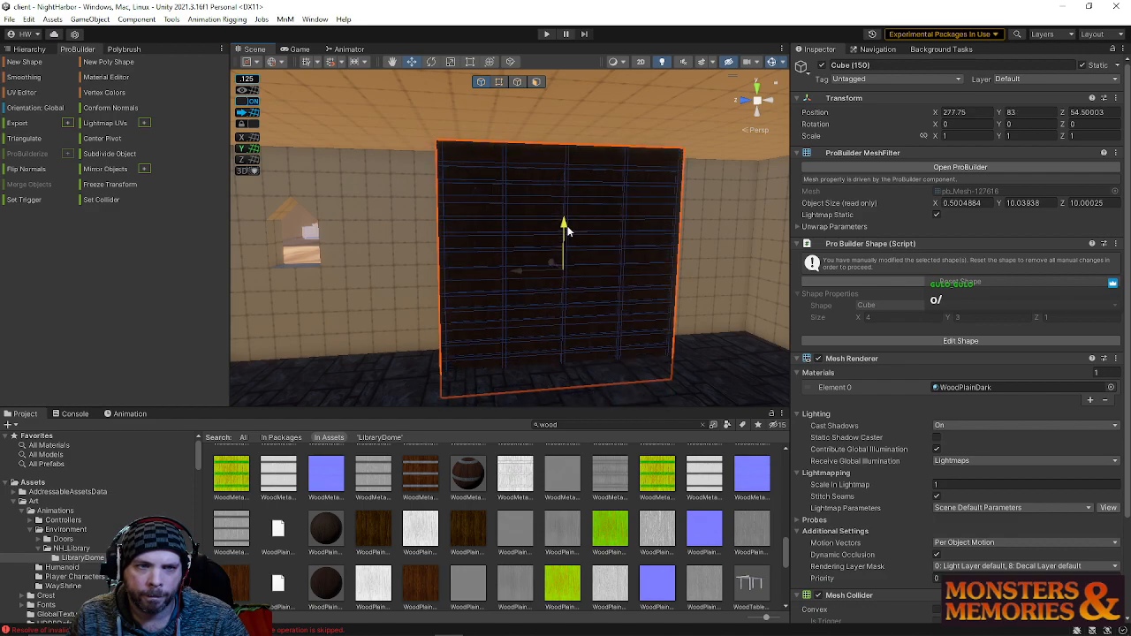
# - Set shelf block Cube (150) against the wall between the two pointed windows at X 280.875, Y 84, Z 53
pyautogui.moveTo(518, 279); pyautogui.dragTo(455, 275)
pyautogui.moveTo(454, 274); pyautogui.dragTo(532, 280, button='right')
pyautogui.moveTo(659, 258); pyautogui.dragTo(576, 261)
pyautogui.moveTo(604, 258); pyautogui.dragTo(376, 274, button='right')
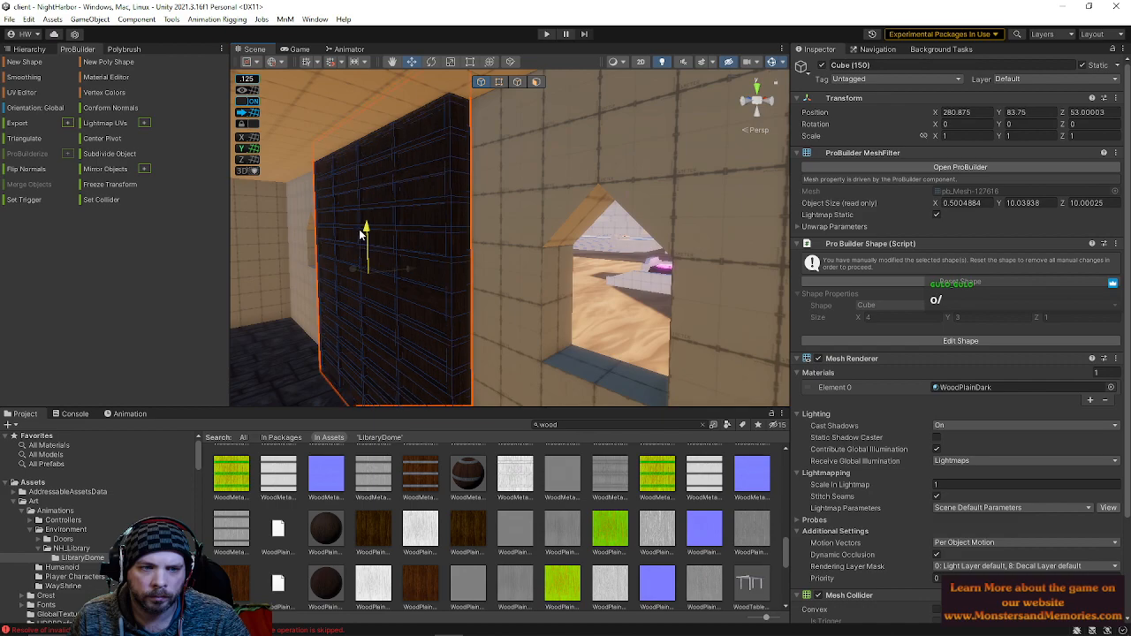
pyautogui.moveTo(363, 226); pyautogui.dragTo(360, 191, button='right')
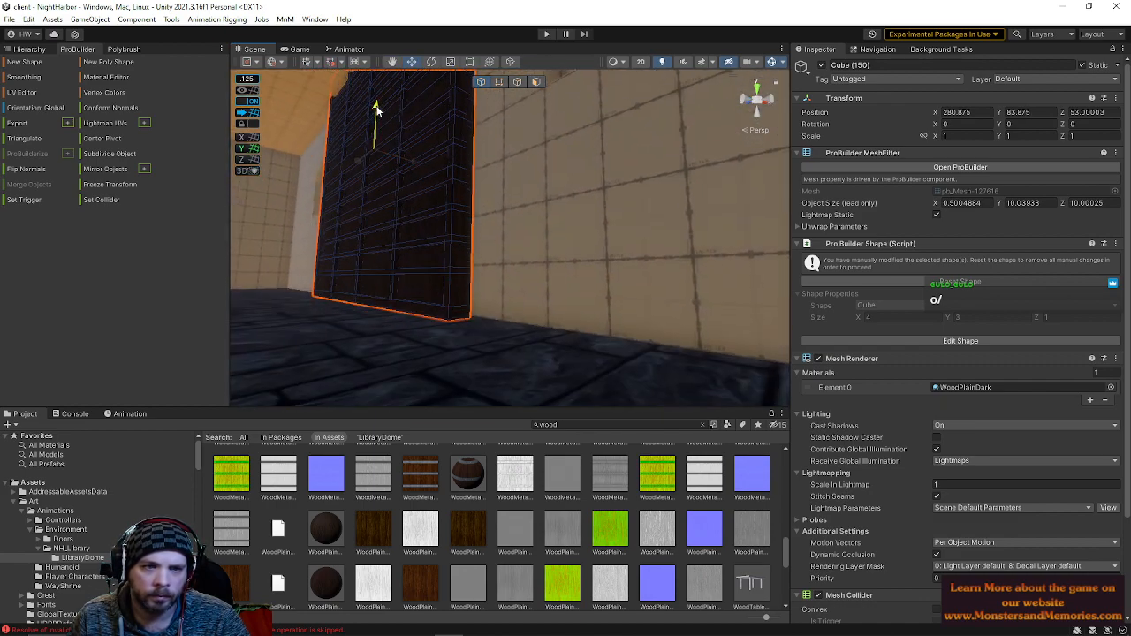
pyautogui.moveTo(458, 173); pyautogui.dragTo(603, 184, button='right')
pyautogui.click(492, 188)
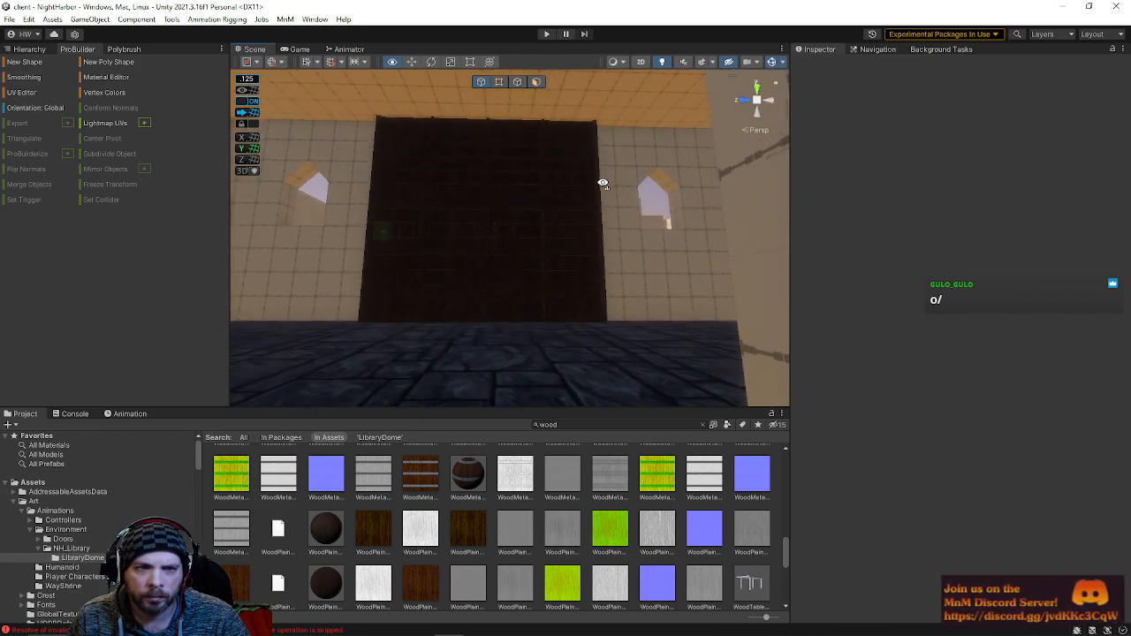
# - Try deleting the selected object in the window room and undo the deletion
pyautogui.moveTo(603, 184); pyautogui.dragTo(955, 233, button='right')
pyautogui.click(536, 210)
pyautogui.click(538, 240)
pyautogui.press('Delete')
pyautogui.hotkey('ctrl', 'z')
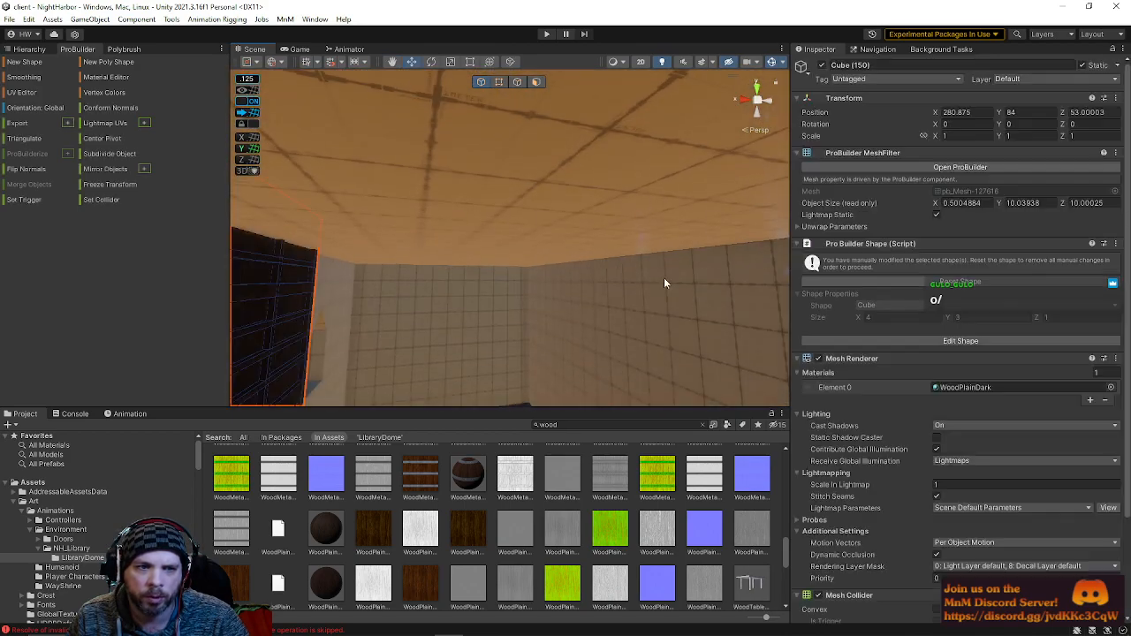
# - Raise the window room's ceiling face on Cube (23)
pyautogui.click(536, 82)
pyautogui.click(508, 186)
pyautogui.moveTo(508, 186); pyautogui.dragTo(574, 262, button='right')
pyautogui.moveTo(591, 212); pyautogui.dragTo(587, 193, button='right')
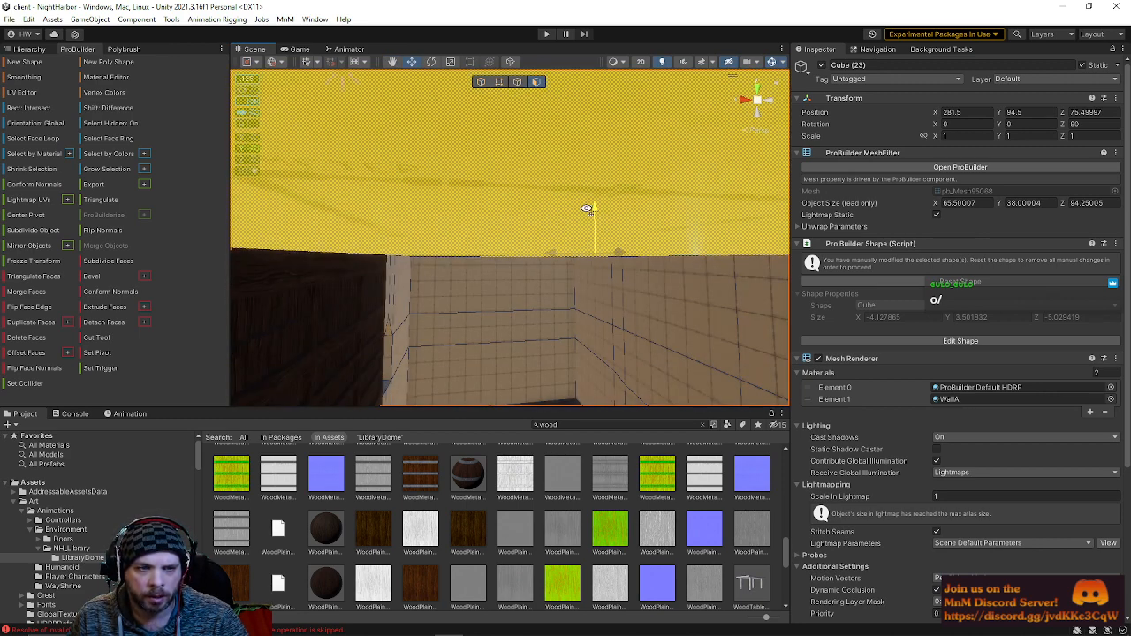
# - Duplicate shelf block Cube (150) and set the copy's Y rotation to 180
pyautogui.moveTo(555, 284); pyautogui.dragTo(422, 232, button='right')
pyautogui.click(410, 197)
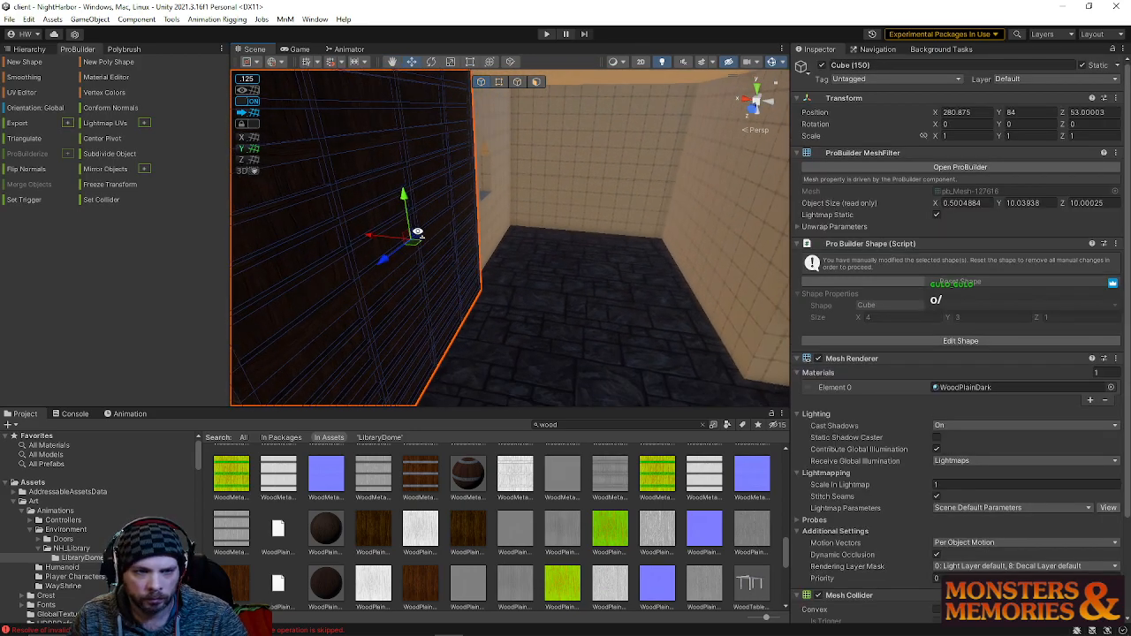
pyautogui.moveTo(380, 237); pyautogui.dragTo(442, 221)
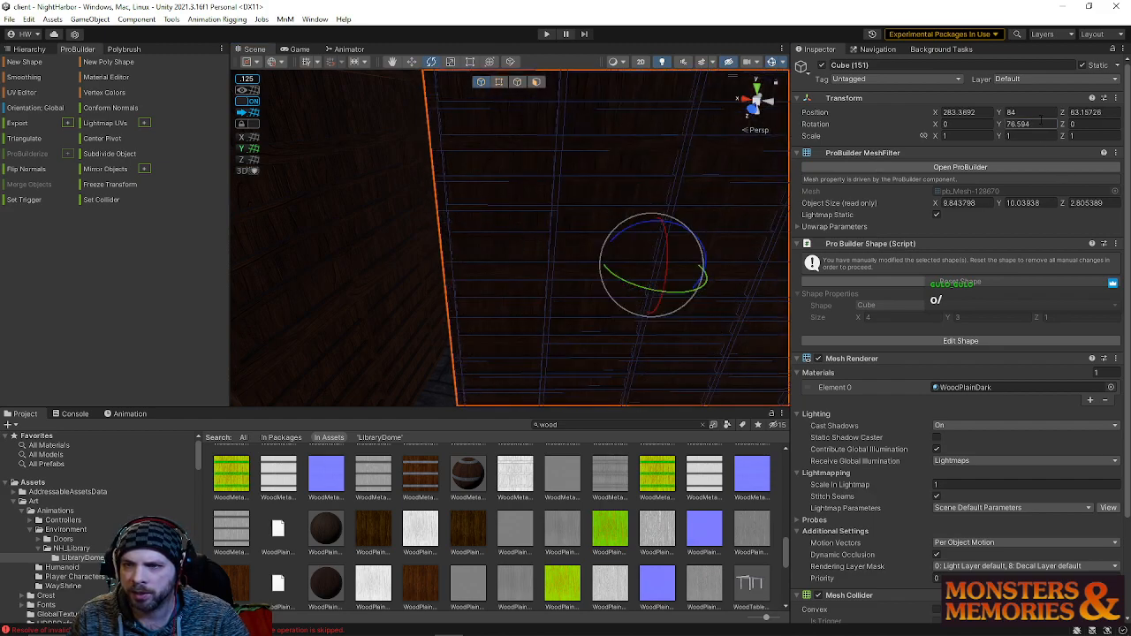
pyautogui.write('180')
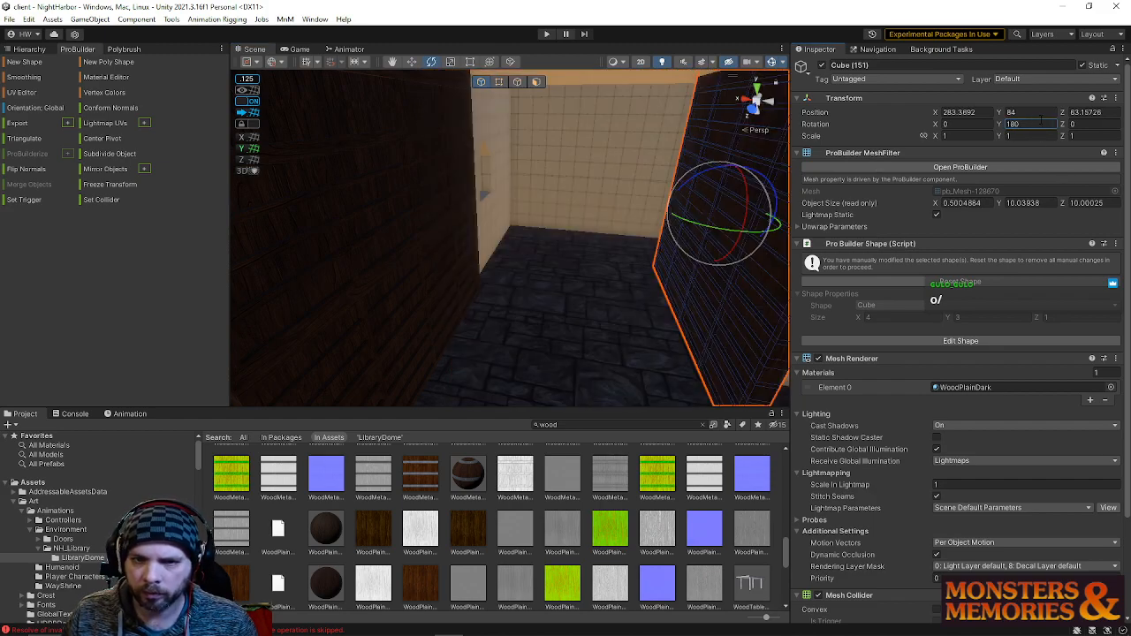
# - Place the rotated shelf block Cube (151) against the opposite wall beside the doorway at X 280, Z 64
pyautogui.moveTo(626, 240); pyautogui.dragTo(654, 278, button='right')
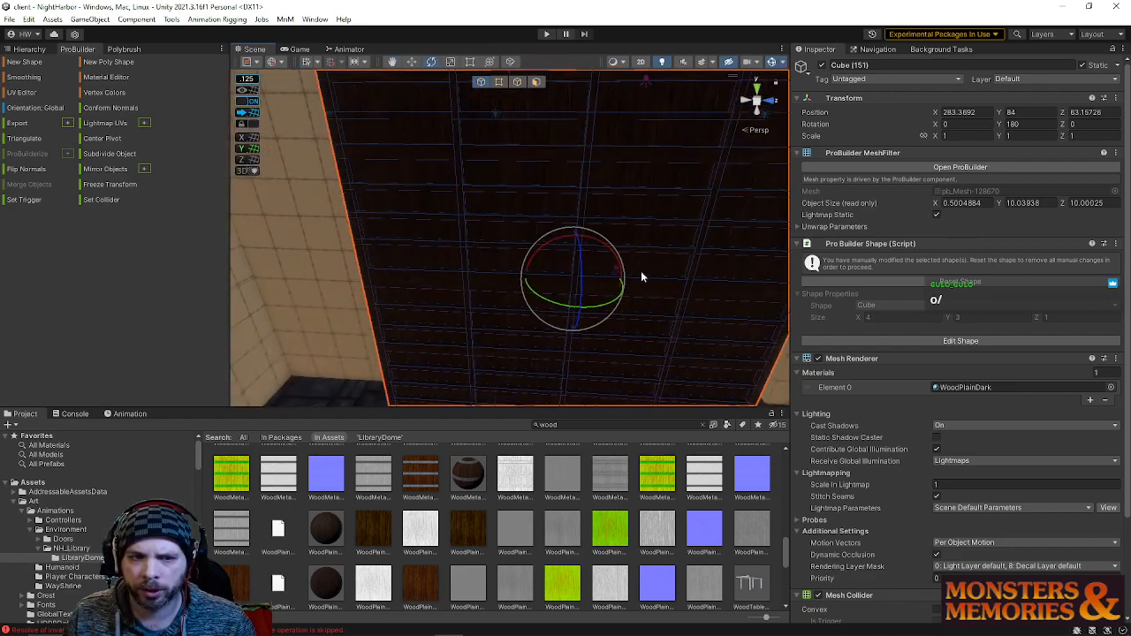
pyautogui.moveTo(613, 284); pyautogui.dragTo(449, 262)
pyautogui.moveTo(489, 266); pyautogui.dragTo(334, 233, button='right')
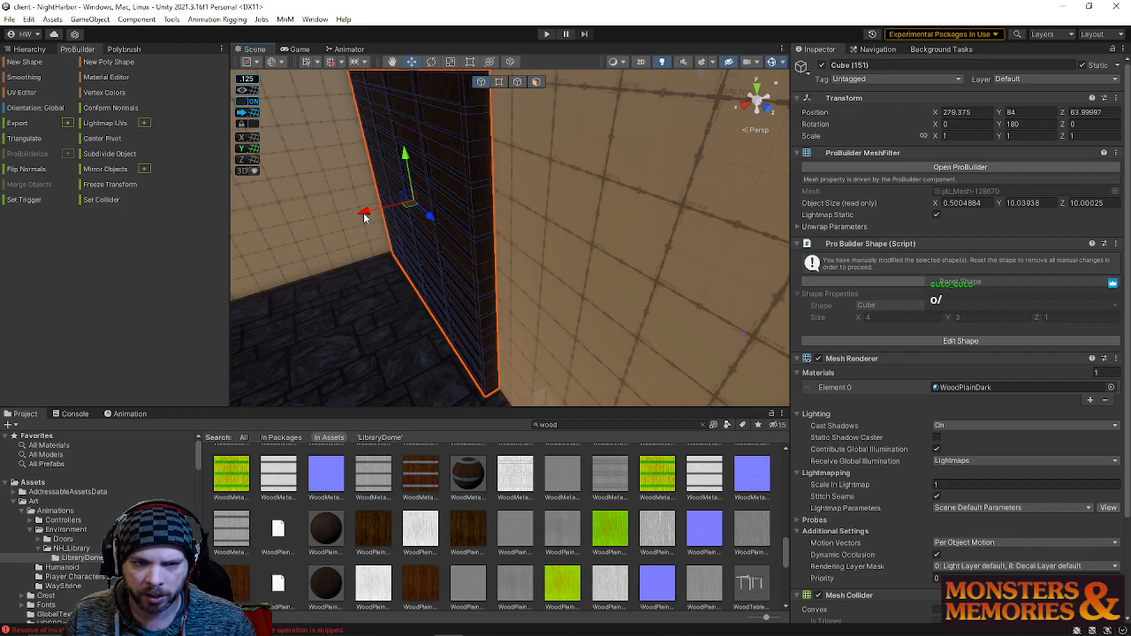
pyautogui.moveTo(434, 227); pyautogui.dragTo(453, 232)
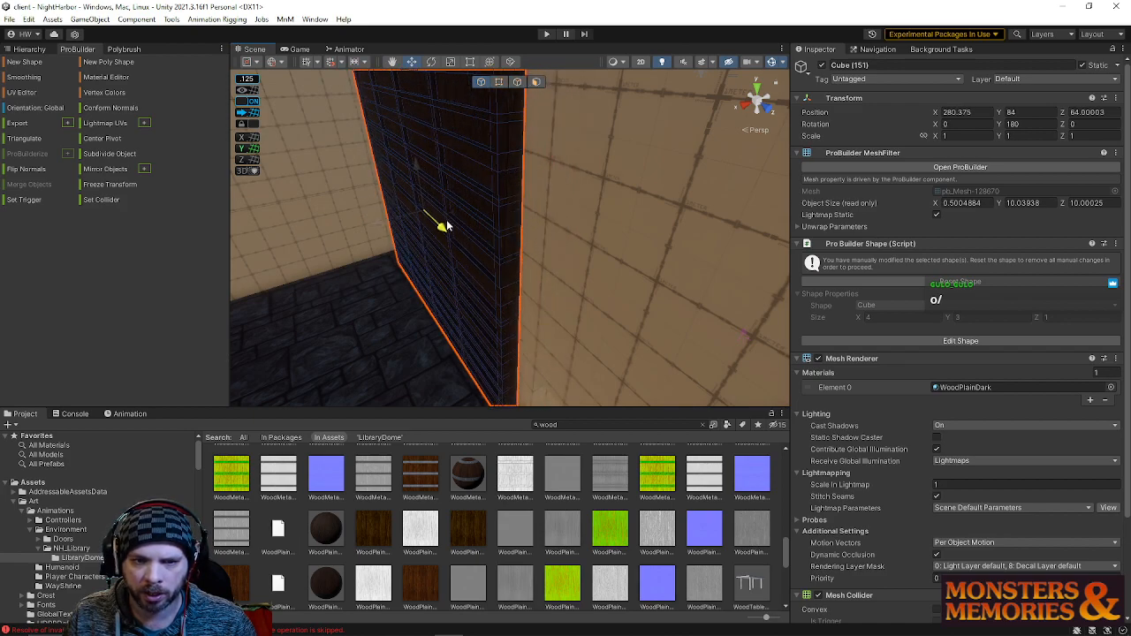
pyautogui.moveTo(440, 219); pyautogui.dragTo(613, 221, button='right')
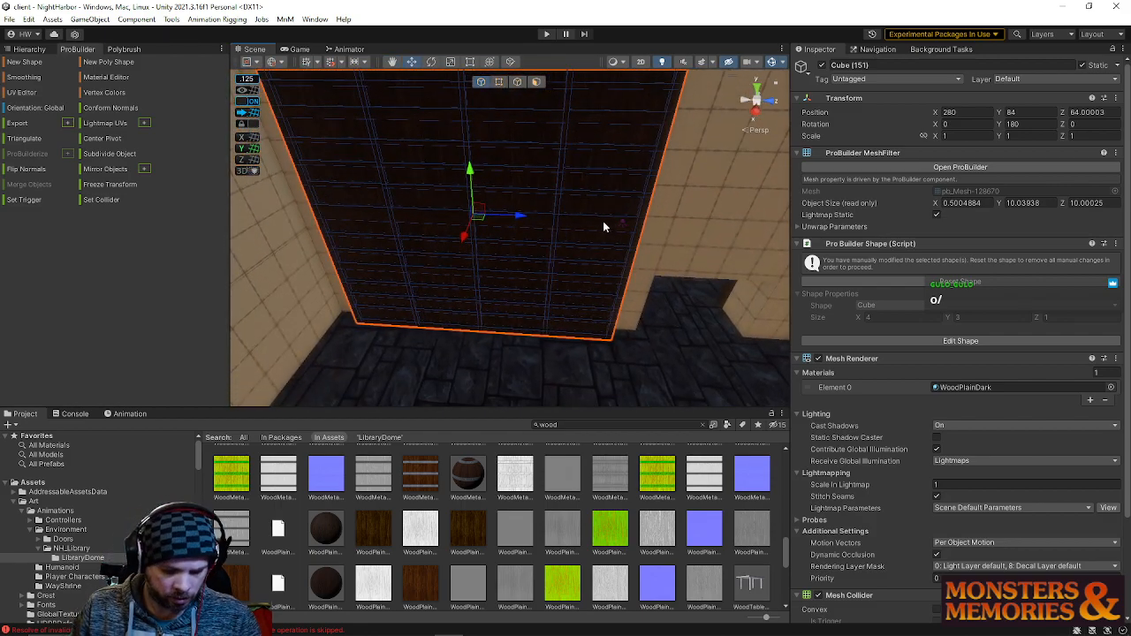
# - Duplicate shelf block Cube (151) and place the copy on the other side of the doorway at X 296.125, Z 64
pyautogui.moveTo(553, 220); pyautogui.dragTo(817, 232)
pyautogui.moveTo(512, 230); pyautogui.dragTo(449, 202, button='right')
pyautogui.press('d')
pyautogui.moveTo(449, 202); pyautogui.dragTo(617, 212)
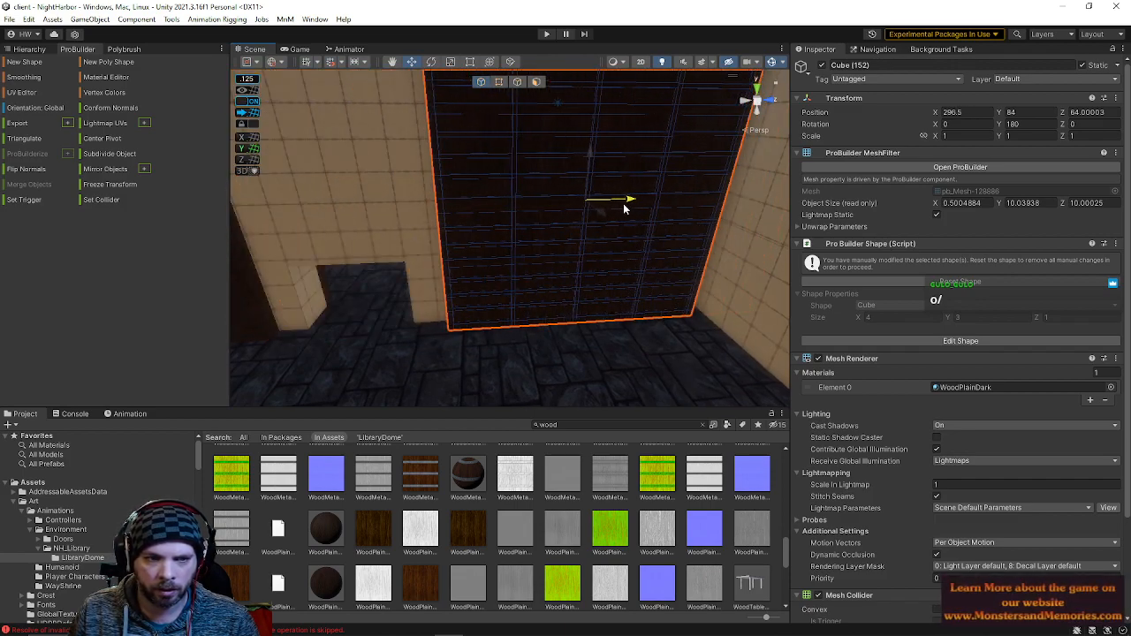
pyautogui.moveTo(616, 204); pyautogui.dragTo(327, 232, button='right')
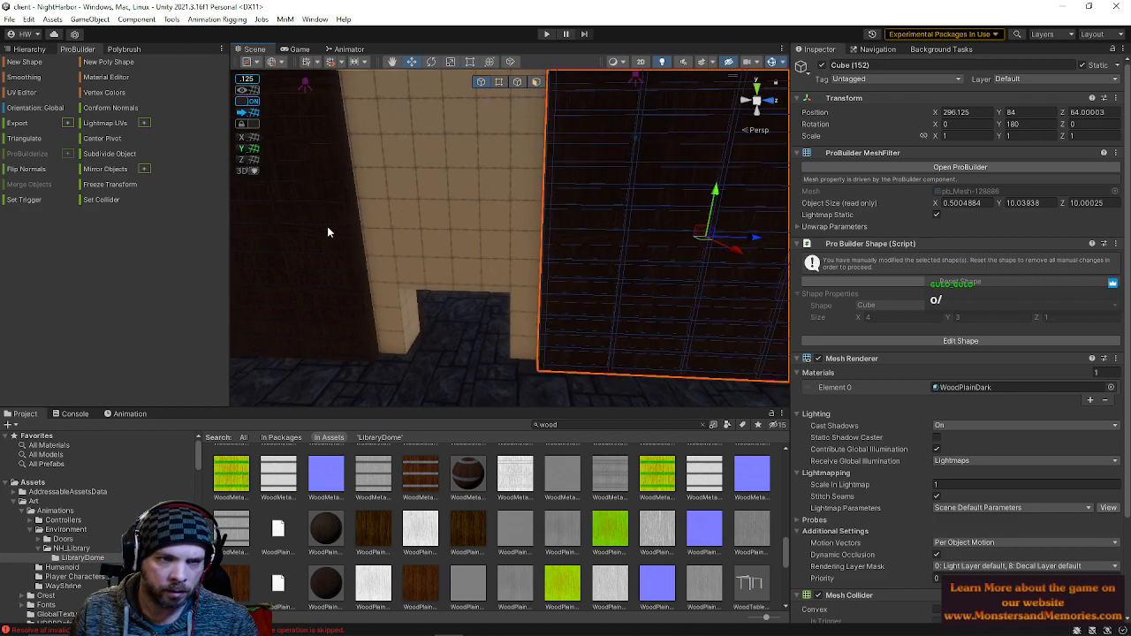
# - Duplicate shelf block Cube (152) and set the copy's Y rotation to 270
pyautogui.moveTo(407, 214); pyautogui.dragTo(882, 125, button='right')
pyautogui.moveTo(627, 231); pyautogui.dragTo(468, 239, button='right')
pyautogui.click(473, 241)
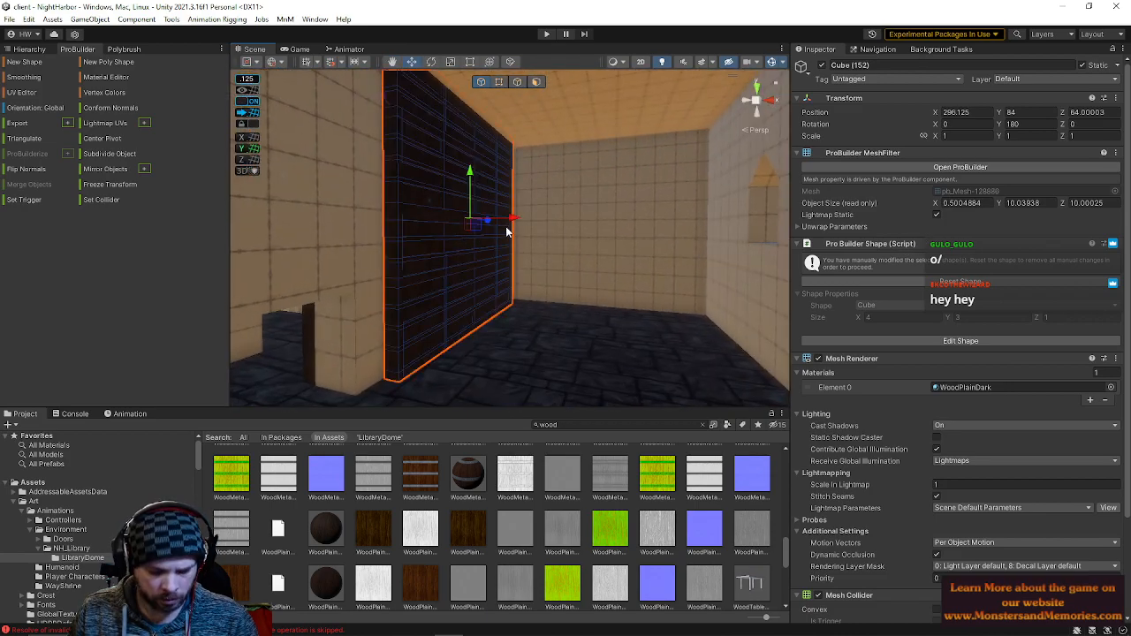
pyautogui.press('e')
pyautogui.moveTo(585, 219); pyautogui.dragTo(459, 244)
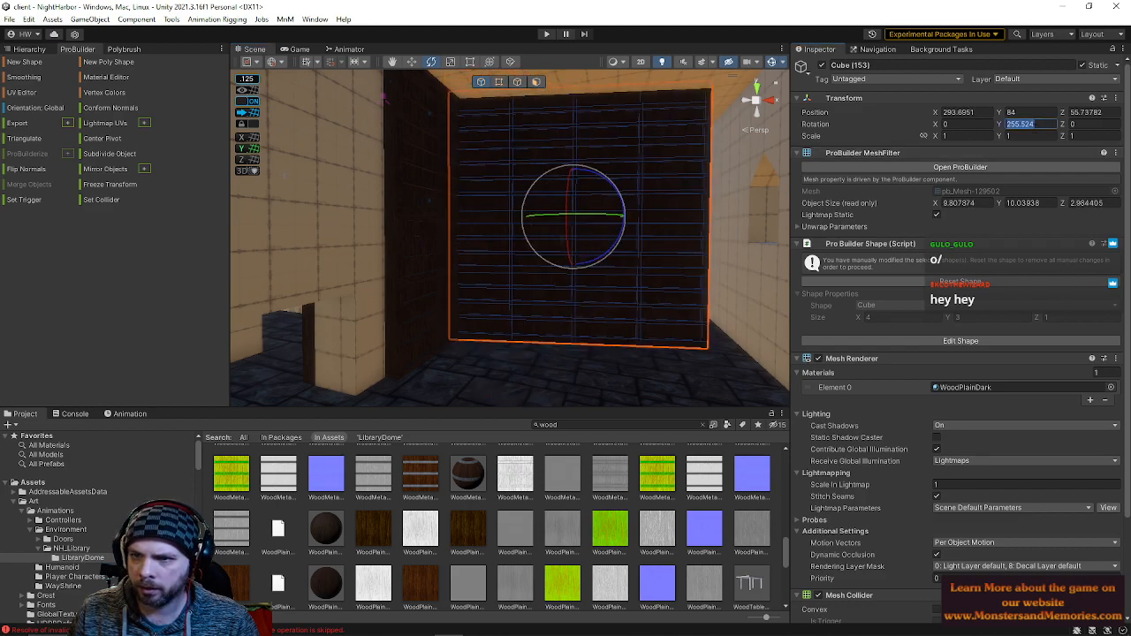
pyautogui.write('270')
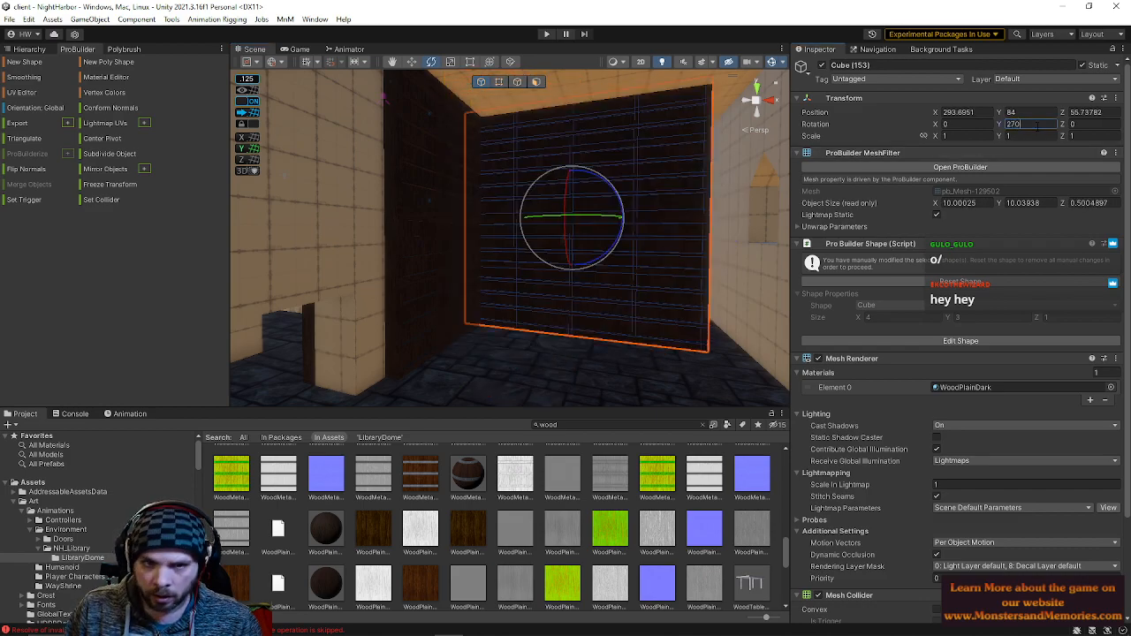
# - Place the rotated shelf block Cube (153) against the adjoining side wall at X 298.5, Z 54.75
pyautogui.moveTo(672, 232); pyautogui.dragTo(558, 266, button='right')
pyautogui.press('w')
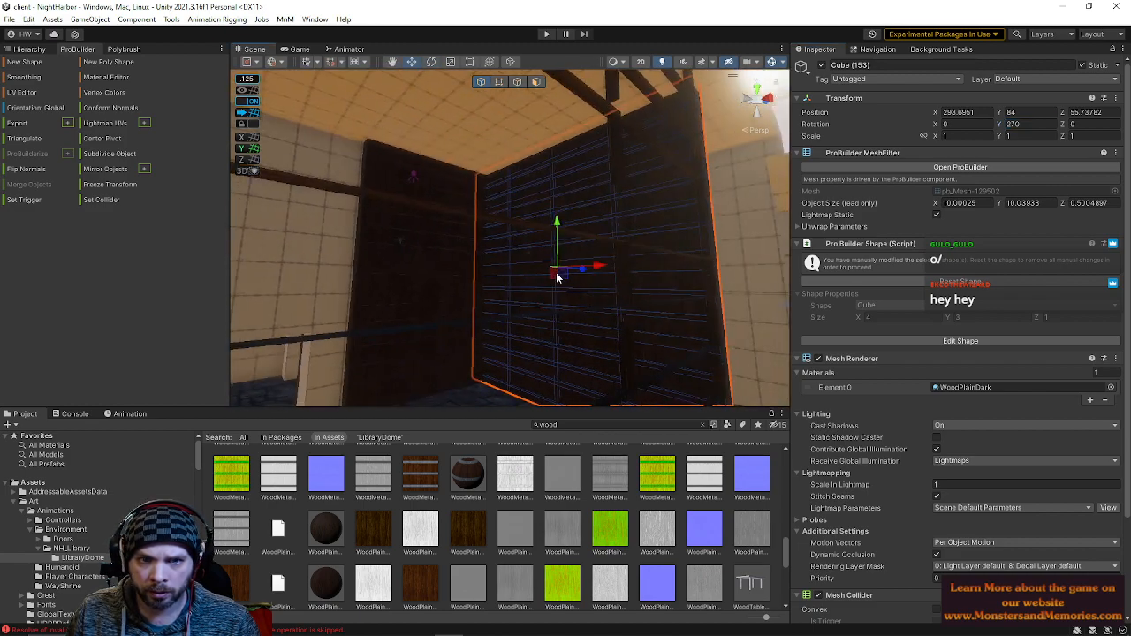
pyautogui.moveTo(589, 267); pyautogui.dragTo(641, 271)
pyautogui.moveTo(638, 262); pyautogui.dragTo(522, 239, button='right')
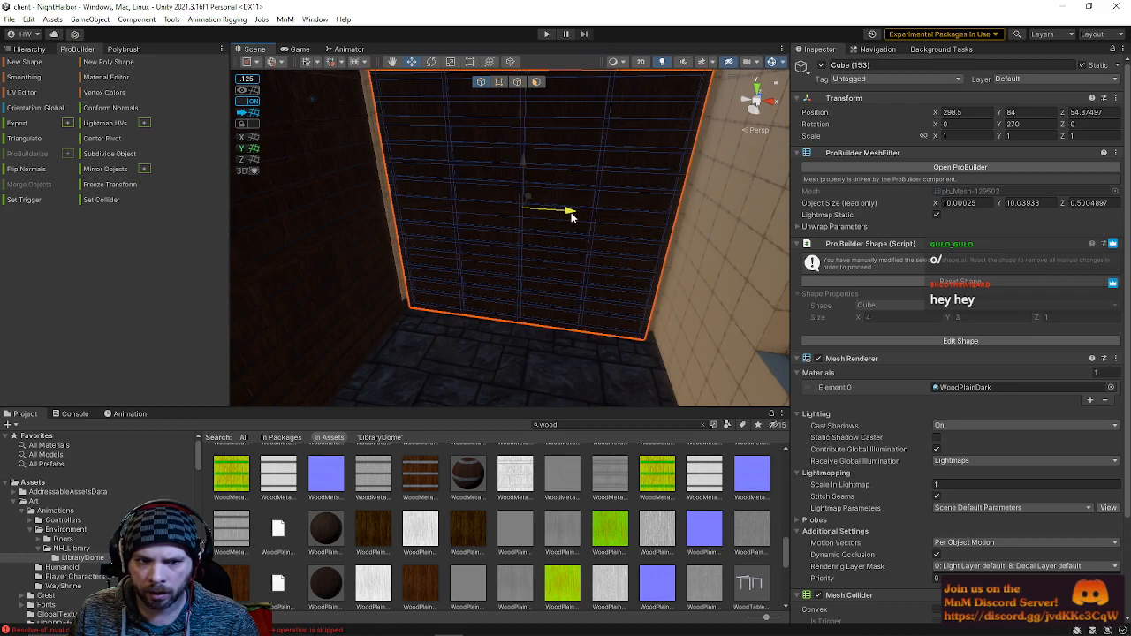
pyautogui.moveTo(571, 215); pyautogui.dragTo(602, 292, button='right')
pyautogui.moveTo(558, 237); pyautogui.dragTo(532, 206, button='right')
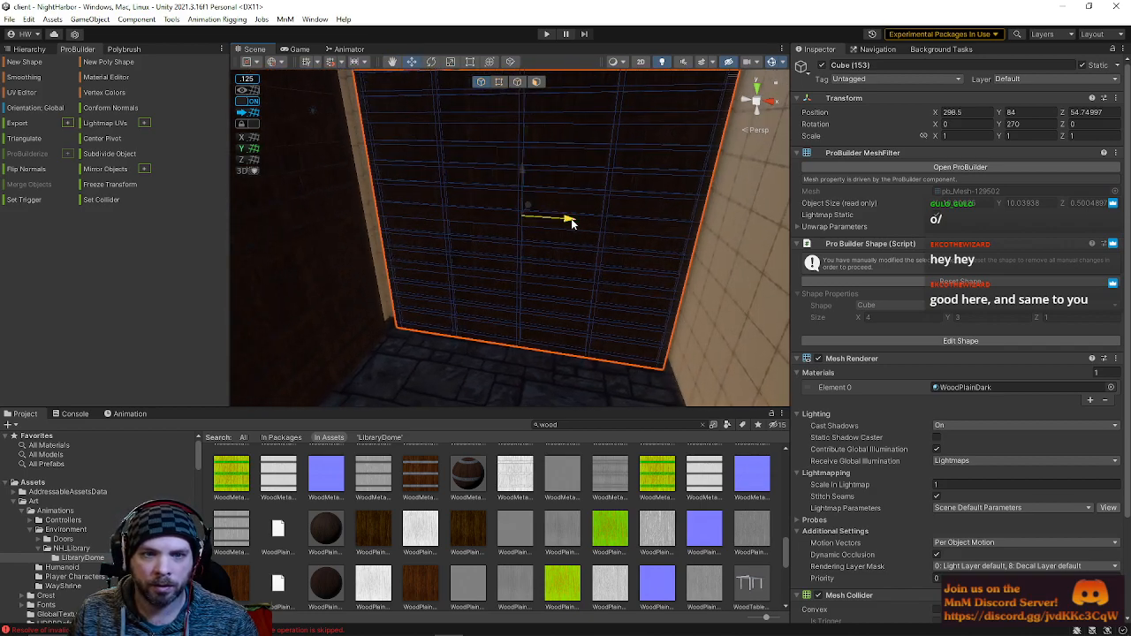
pyautogui.moveTo(649, 215); pyautogui.dragTo(514, 220, button='right')
# - Duplicate shelf block Cube (153), pull the copy across the room and set its Y rotation to 90
pyautogui.hotkey('ctrl', 'd')
pyautogui.moveTo(655, 218); pyautogui.dragTo(203, 307)
pyautogui.moveTo(495, 252); pyautogui.dragTo(274, 215, button='right')
pyautogui.moveTo(510, 300); pyautogui.dragTo(760, 299)
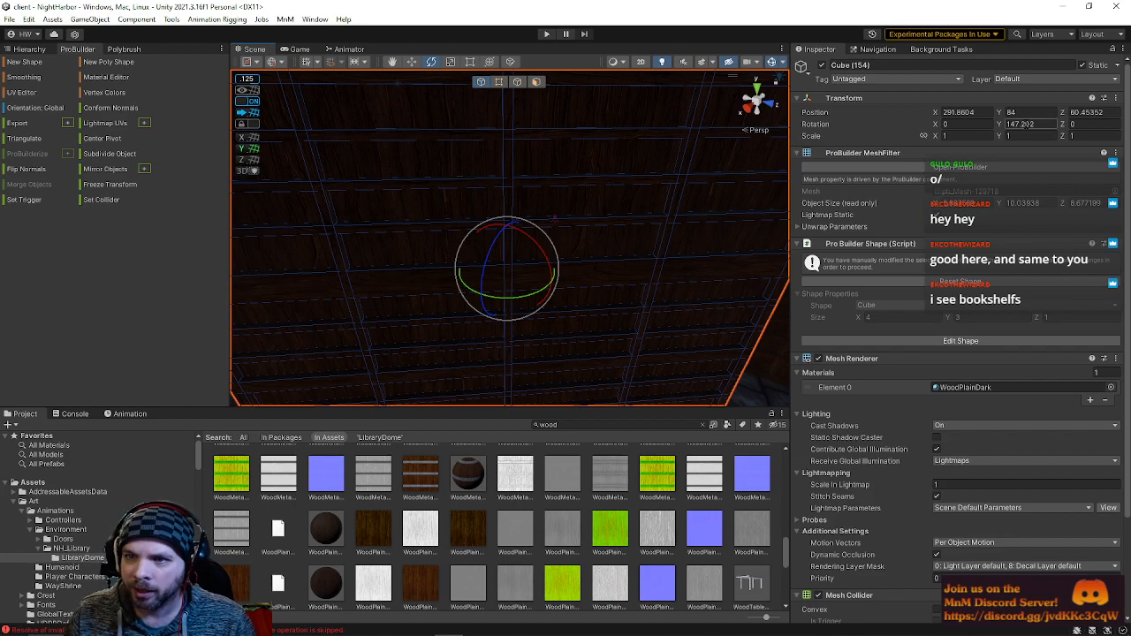
pyautogui.write('180')
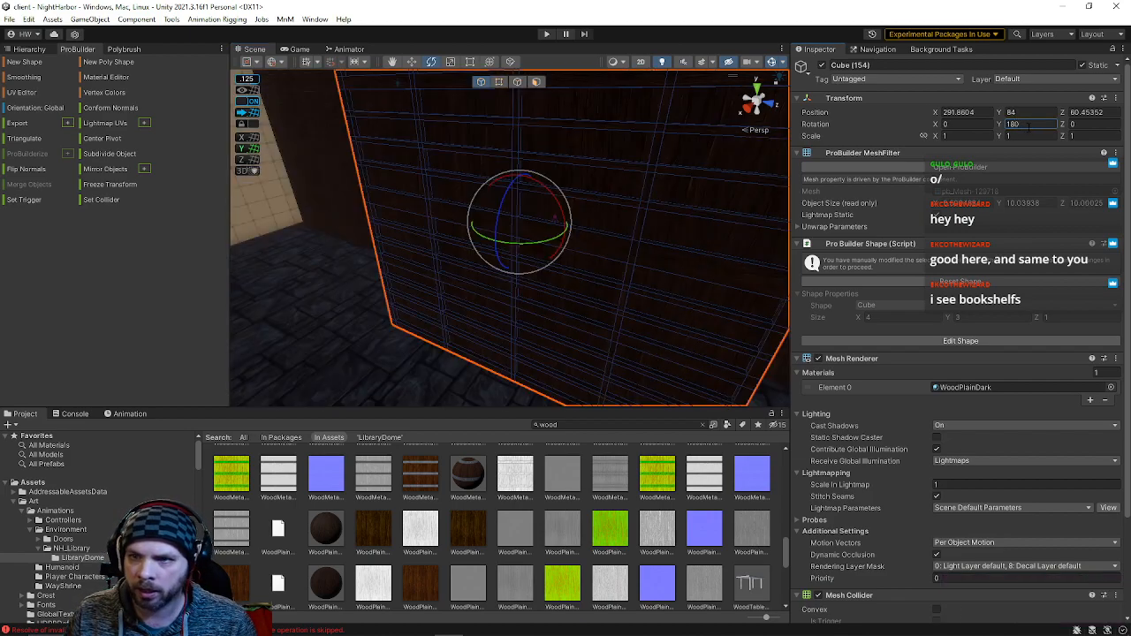
pyautogui.write('-90')
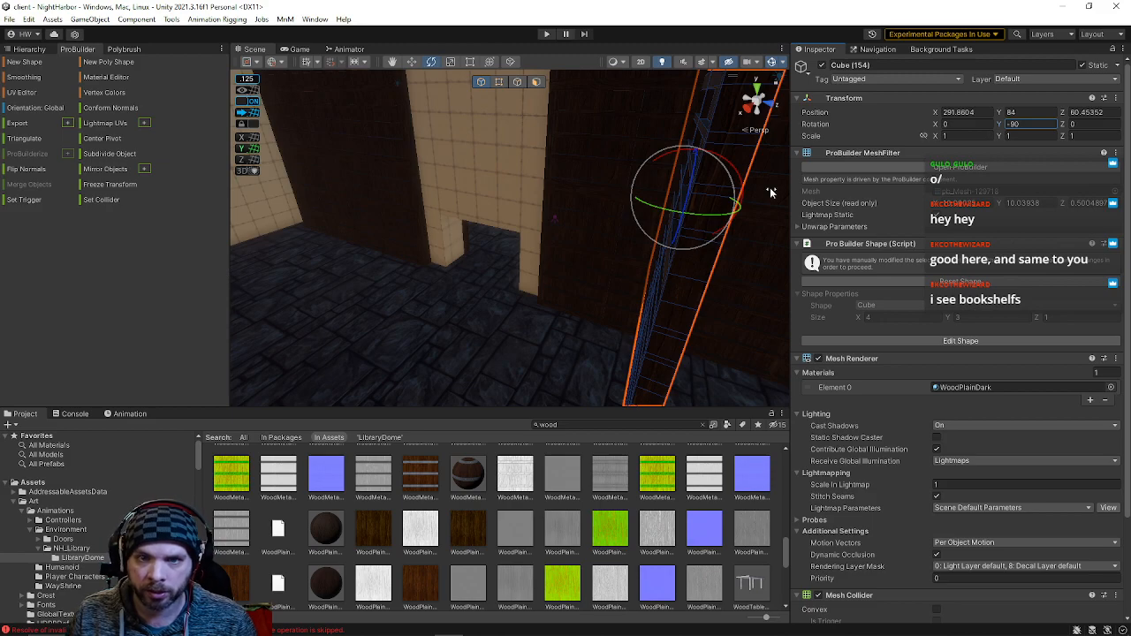
pyautogui.moveTo(528, 212); pyautogui.dragTo(589, 215, button='right')
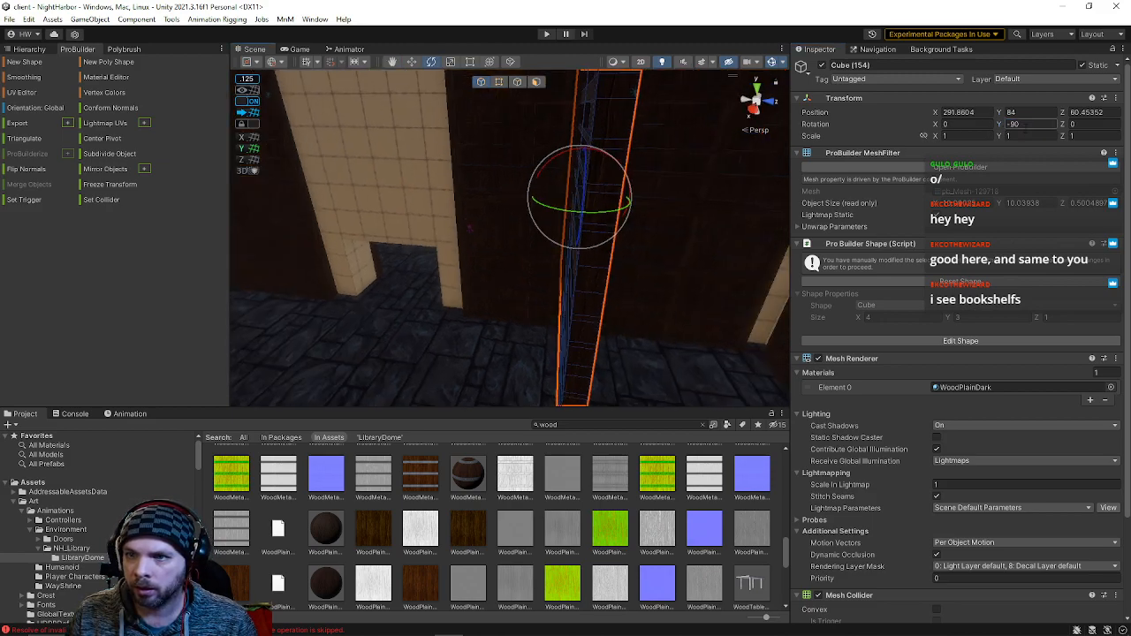
pyautogui.press('BackSpace')
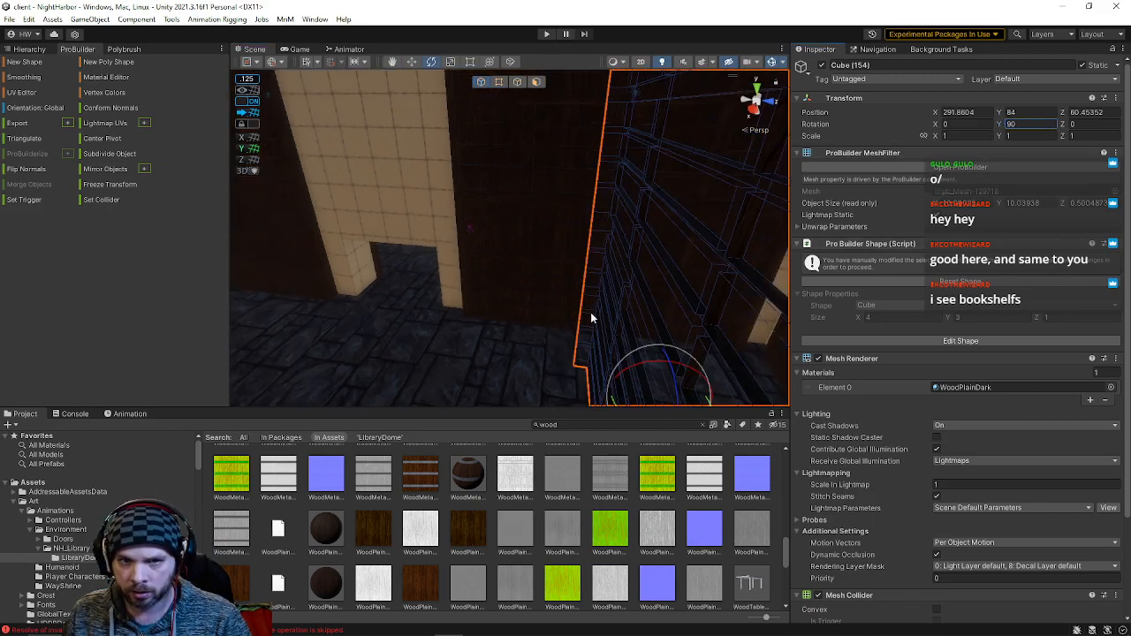
# - Place shelf block Cube (154) against the opposite side wall at X 270.5, Z 62.125
pyautogui.moveTo(603, 308); pyautogui.dragTo(578, 336, button='right')
pyautogui.moveTo(741, 398); pyautogui.dragTo(9, 263)
pyautogui.moveTo(442, 266); pyautogui.dragTo(396, 264, button='right')
pyautogui.moveTo(439, 260); pyautogui.dragTo(227, 220)
pyautogui.moveTo(500, 221); pyautogui.dragTo(389, 243, button='right')
pyautogui.moveTo(408, 246); pyautogui.dragTo(468, 244)
pyautogui.moveTo(537, 241); pyautogui.dragTo(697, 257, button='right')
pyautogui.moveTo(692, 284); pyautogui.dragTo(697, 286)
pyautogui.moveTo(687, 276); pyautogui.dragTo(554, 298, button='right')
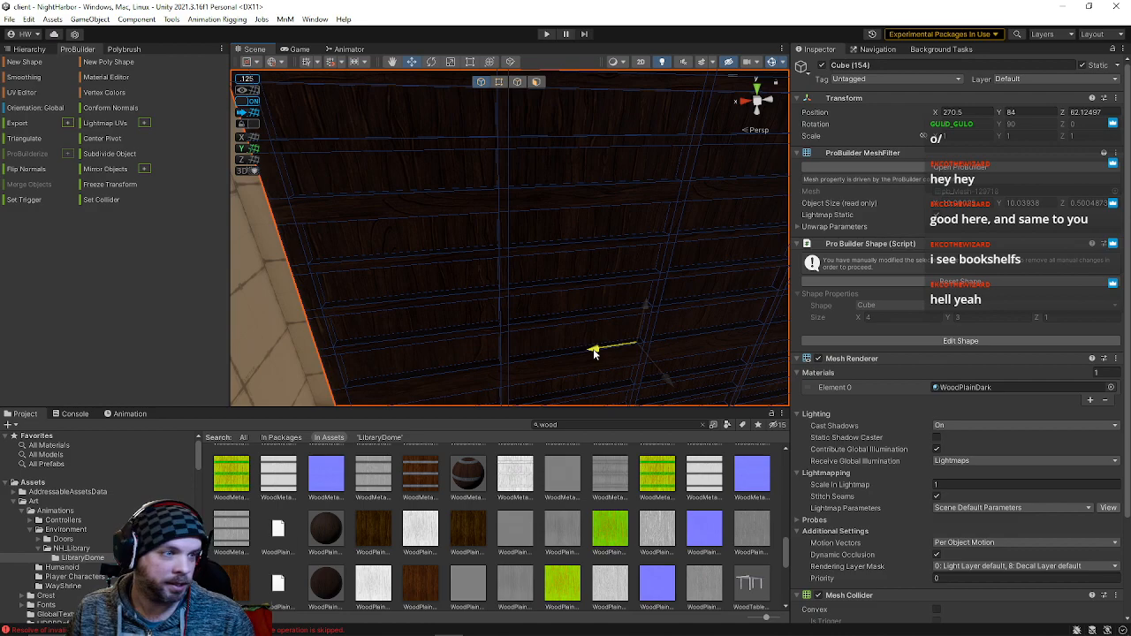
pyautogui.moveTo(542, 314); pyautogui.dragTo(353, 181, button='right')
# - Select the window opening's vertex columns on interior wall Cube (23) and shift them along Z to centre the window between the shelf blocks
pyautogui.click(509, 169)
pyautogui.click(472, 148)
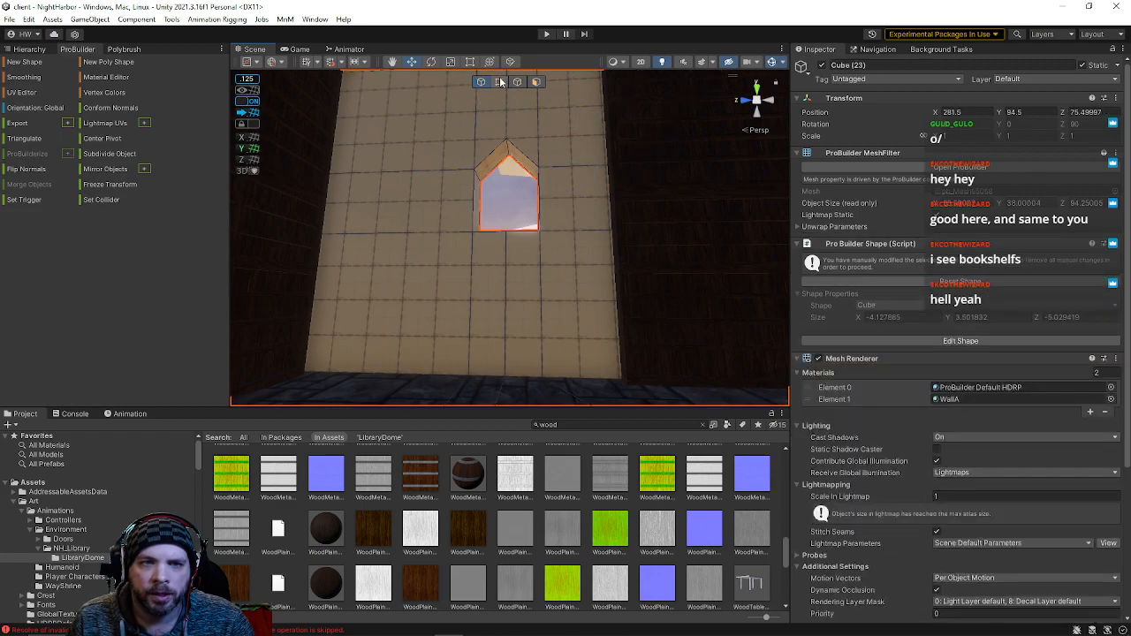
pyautogui.moveTo(496, 169); pyautogui.dragTo(501, 173, button='right')
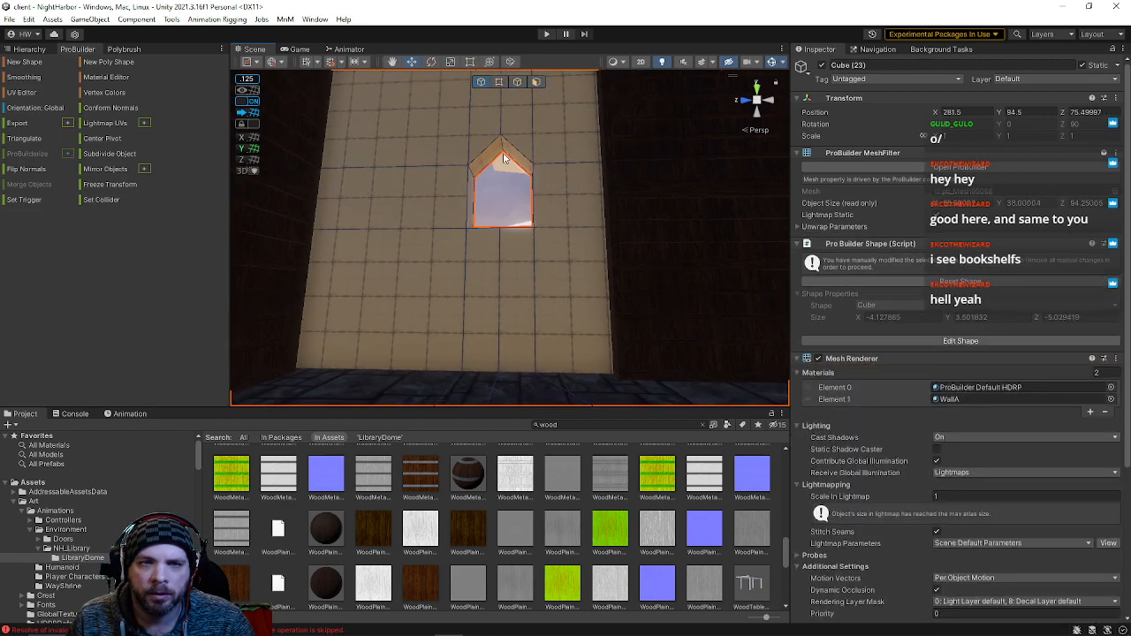
pyautogui.moveTo(423, 111); pyautogui.dragTo(551, 263)
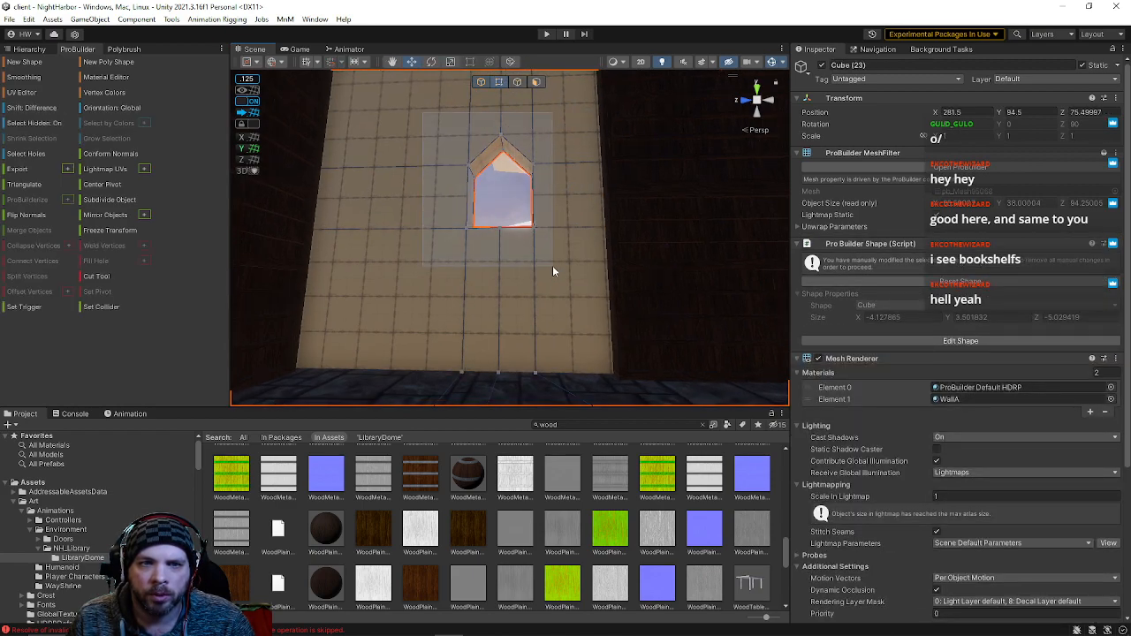
pyautogui.moveTo(566, 418); pyautogui.dragTo(566, 419)
pyautogui.moveTo(560, 336); pyautogui.dragTo(492, 254, button='right')
pyautogui.moveTo(473, 257); pyautogui.dragTo(441, 256)
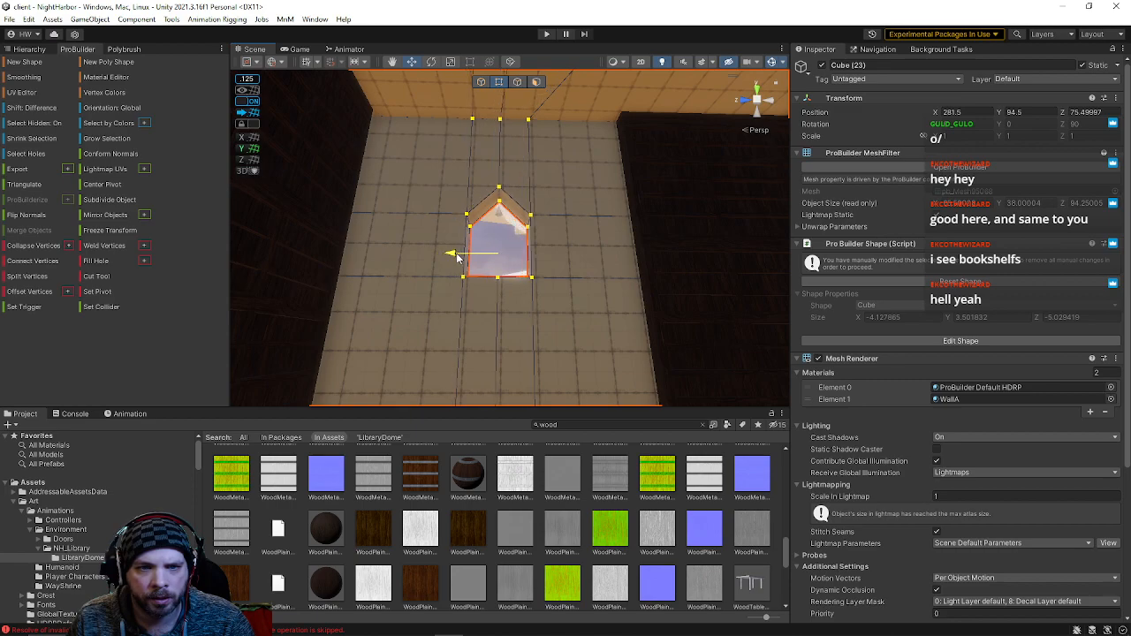
pyautogui.moveTo(447, 262); pyautogui.dragTo(579, 262, button='right')
pyautogui.moveTo(497, 107); pyautogui.dragTo(605, 411)
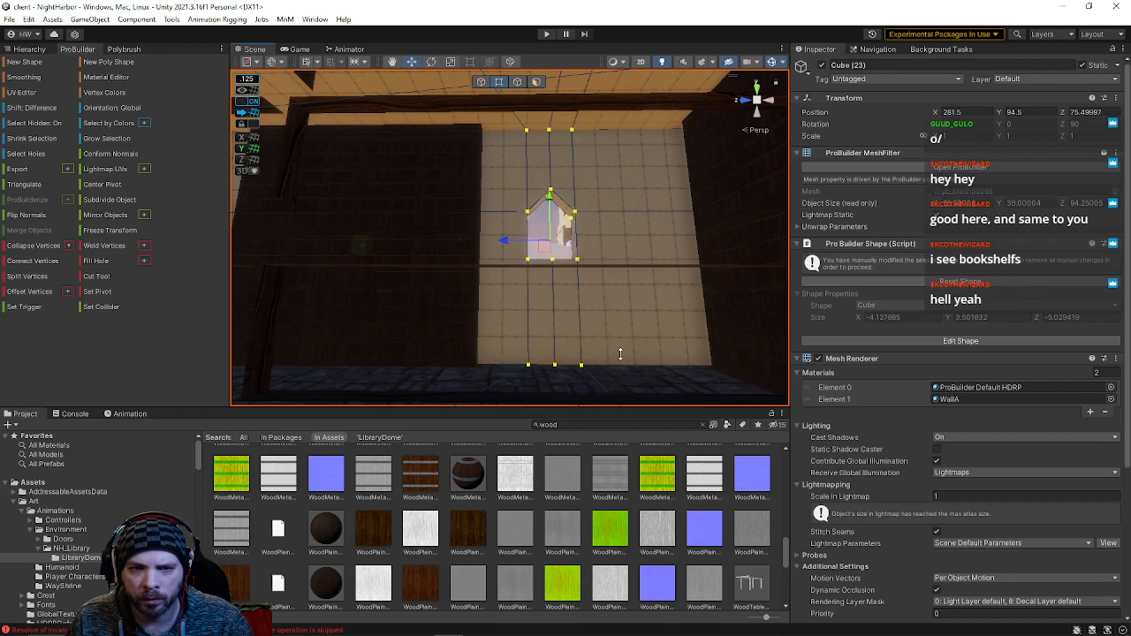
pyautogui.press('f')
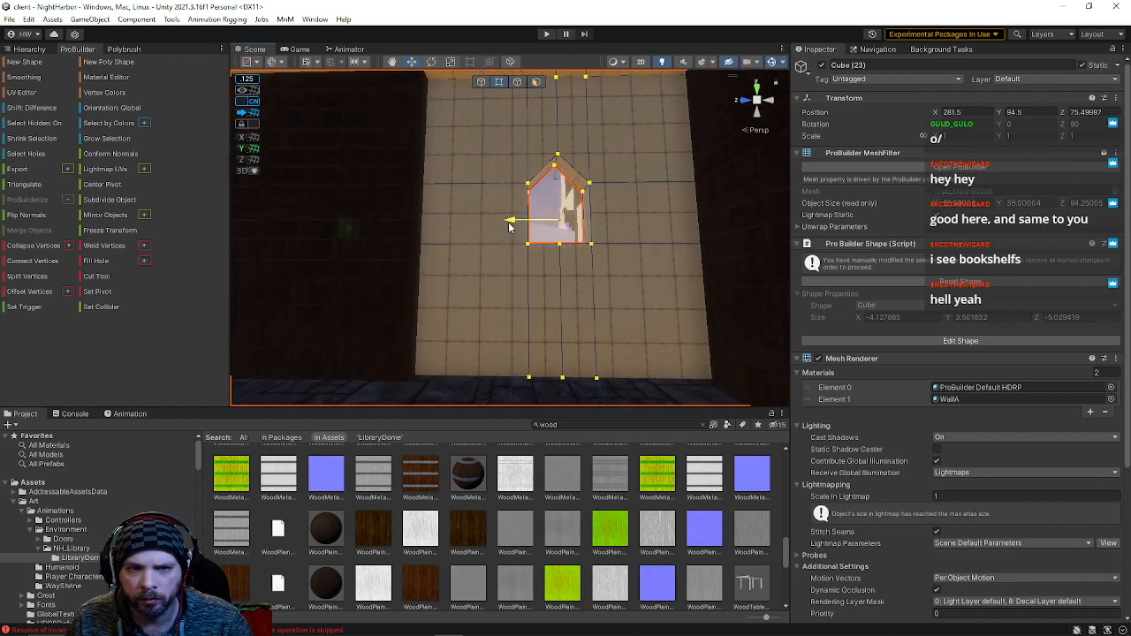
pyautogui.press('w')
# - Select the matching window opening's vertices on exterior wall Cube (79) and shift them along Z to line up with the interior window
pyautogui.moveTo(605, 202); pyautogui.dragTo(263, 283, button='right')
pyautogui.click(379, 322)
pyautogui.moveTo(380, 322); pyautogui.dragTo(870, 210, button='right')
pyautogui.press('w')
pyautogui.moveTo(463, 141); pyautogui.dragTo(644, 357)
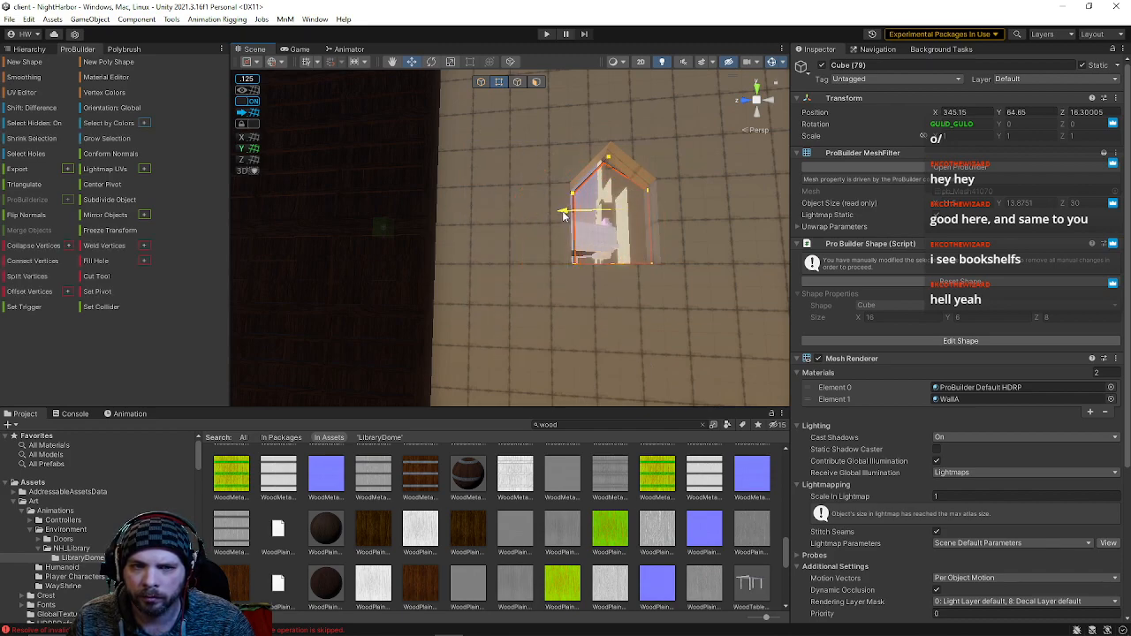
pyautogui.press('w')
pyautogui.moveTo(576, 221)
pyautogui.mouseDown(button='right')
pyautogui.moveTo(542, 233)
pyautogui.moveTo(485, 221)
pyautogui.moveTo(593, 235)
pyautogui.moveTo(576, 230)
pyautogui.mouseUp(button='right')
pyautogui.moveTo(399, 144); pyautogui.dragTo(628, 349)
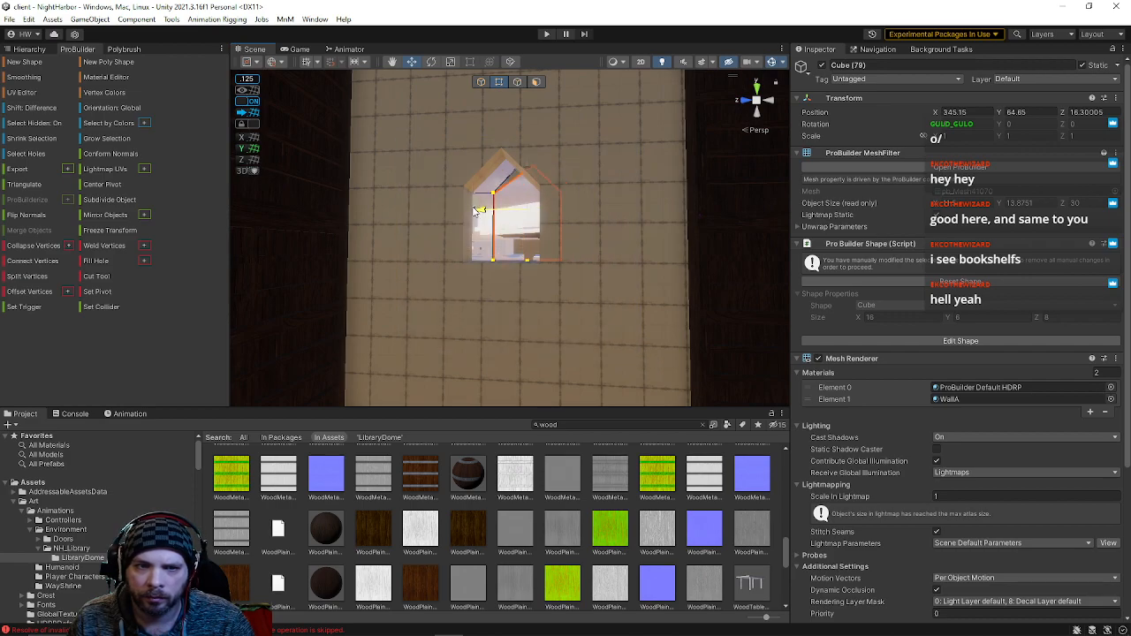
# - Select the edges above the window on the outer face of Cube (79) and shift them along Z to line up with the window
pyautogui.moveTo(511, 203); pyautogui.dragTo(1001, 235, button='right')
pyautogui.press('w')
pyautogui.press('s')
pyautogui.moveTo(582, 152); pyautogui.dragTo(504, 200, button='right')
pyautogui.click(519, 81)
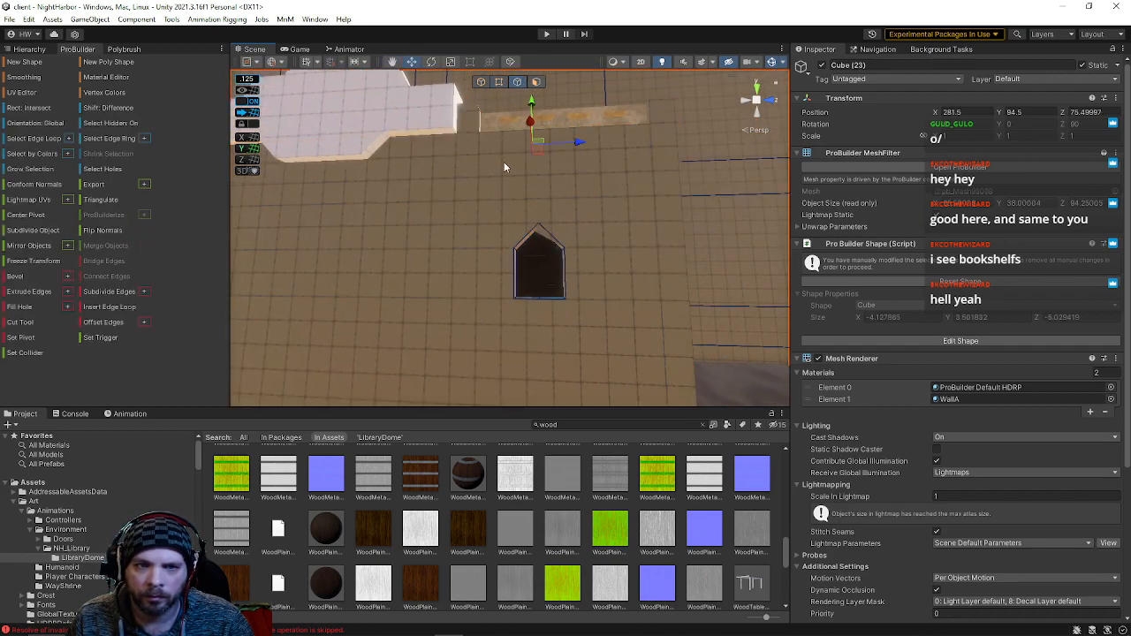
pyautogui.click(481, 81)
pyautogui.click(396, 254)
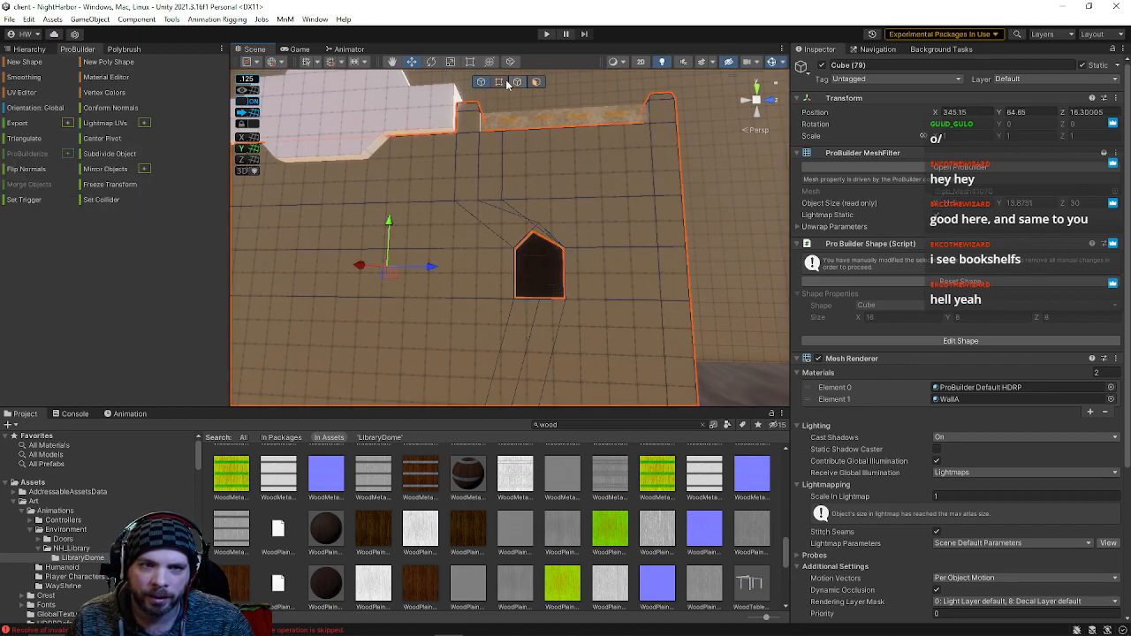
pyautogui.click(518, 82)
pyautogui.click(514, 151)
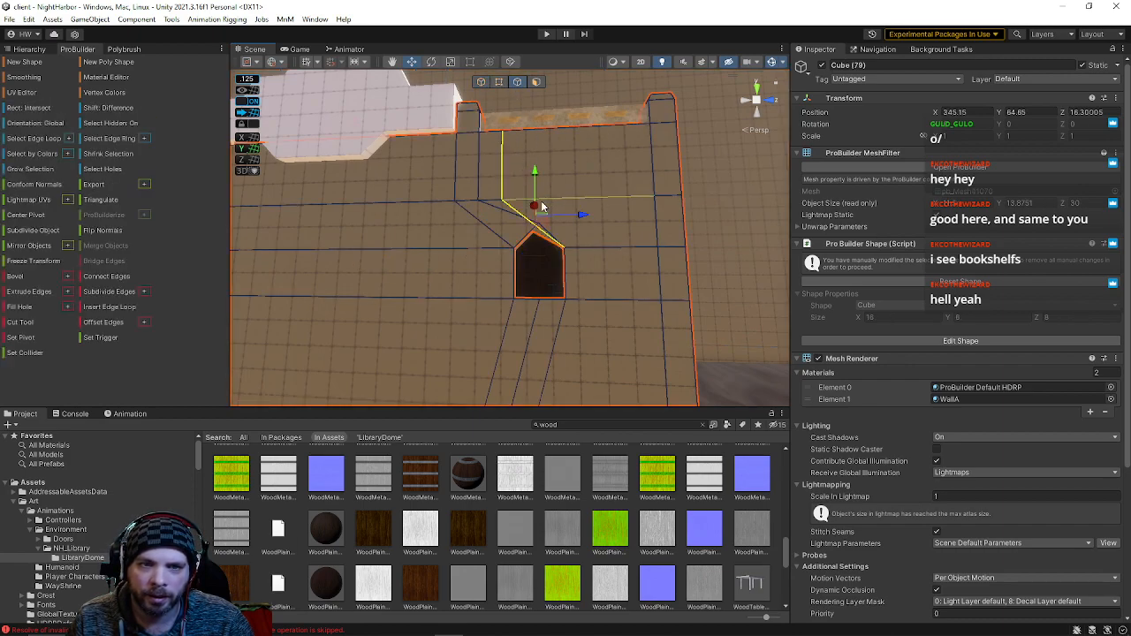
pyautogui.moveTo(576, 214); pyautogui.dragTo(594, 198)
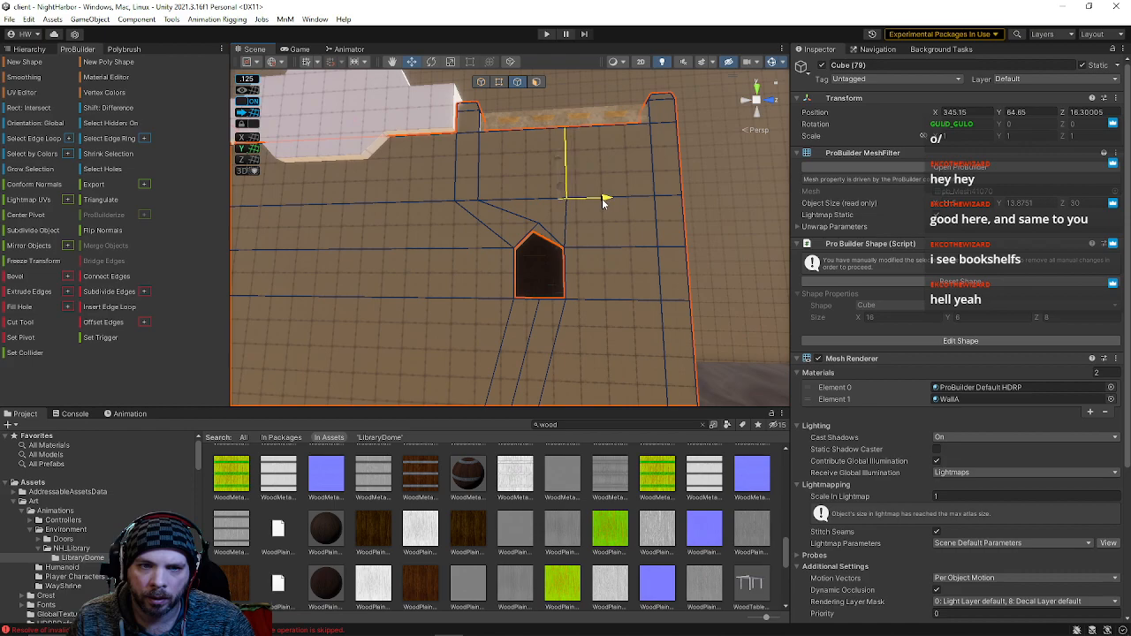
# - Examine the outer vertices around the peak of the window opening on exterior wall Cube (79)
pyautogui.press('w')
pyautogui.moveTo(531, 210); pyautogui.dragTo(605, 102, button='right')
pyautogui.click(499, 81)
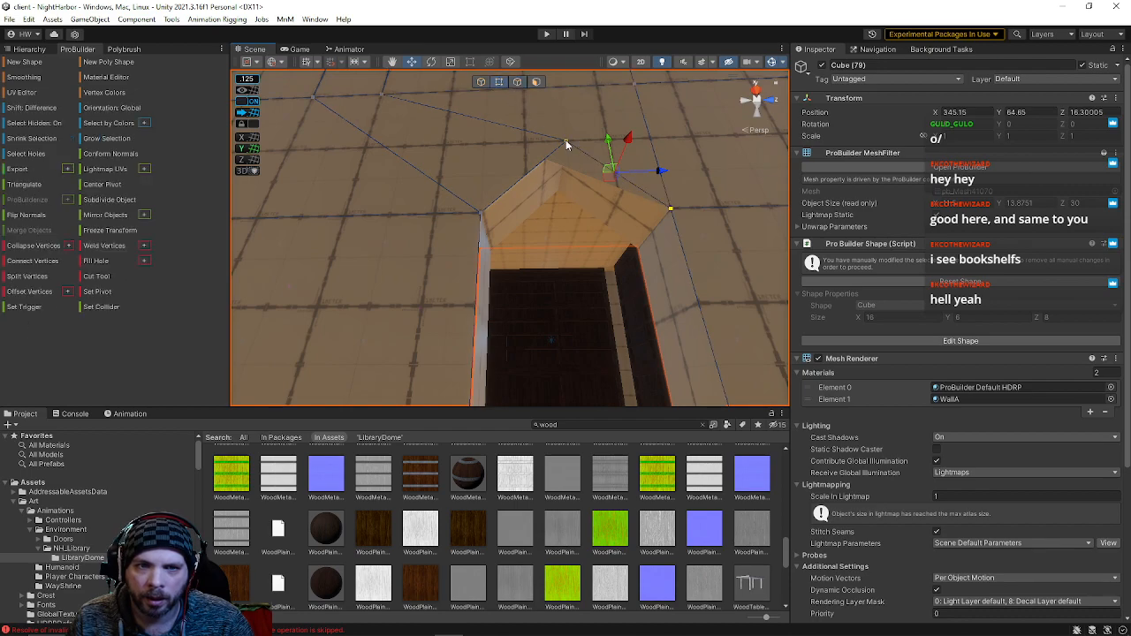
pyautogui.click(565, 140)
pyautogui.moveTo(566, 140); pyautogui.dragTo(600, 117, button='right')
pyautogui.press('s')
pyautogui.moveTo(622, 162); pyautogui.dragTo(541, 222, button='right')
pyautogui.press('w')
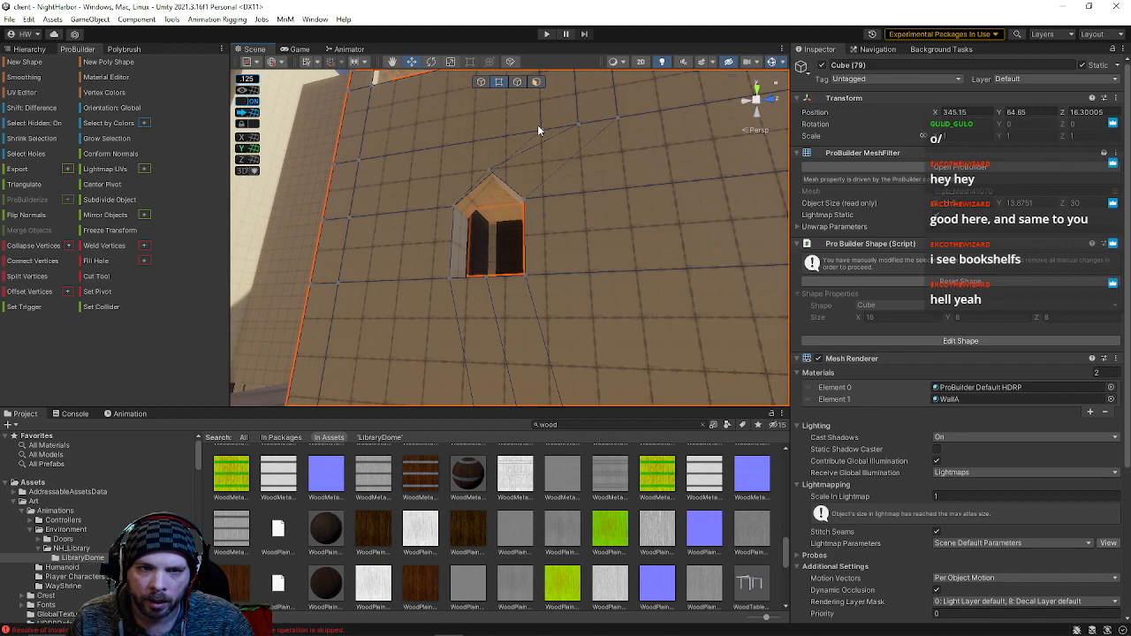
# - Select the vertical edges above the window on the other face of Cube (79) and shift them along Z towards the window
pyautogui.click(518, 82)
pyautogui.click(542, 108)
pyautogui.press('e')
pyautogui.moveTo(542, 108); pyautogui.dragTo(568, 196, button='right')
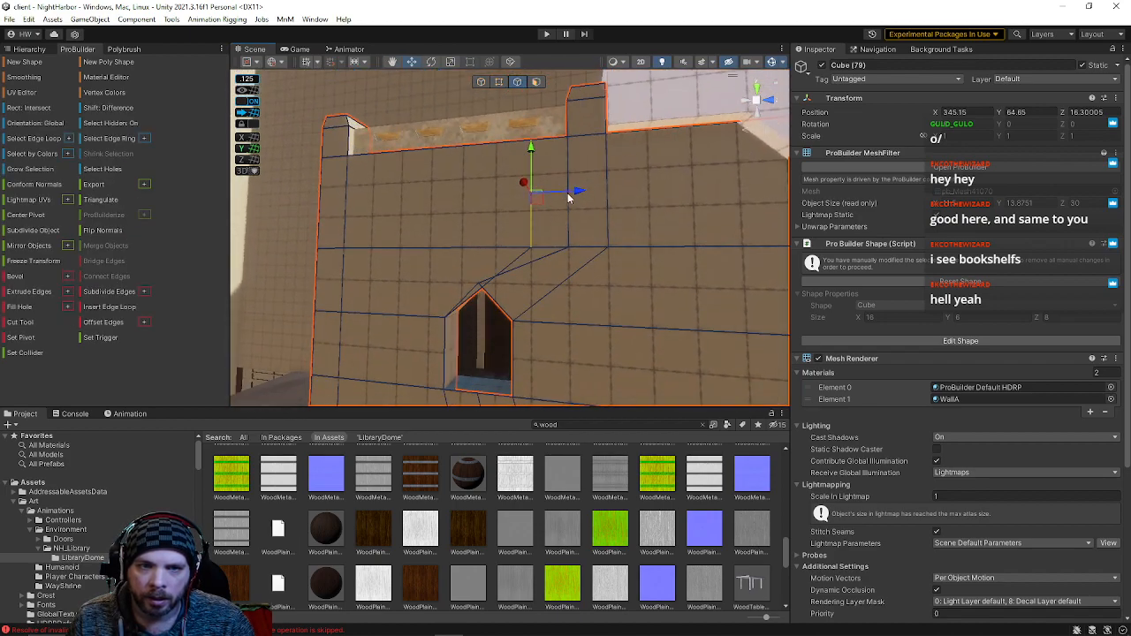
pyautogui.keyDown('shift'); pyautogui.click(572, 248); pyautogui.keyUp('shift')
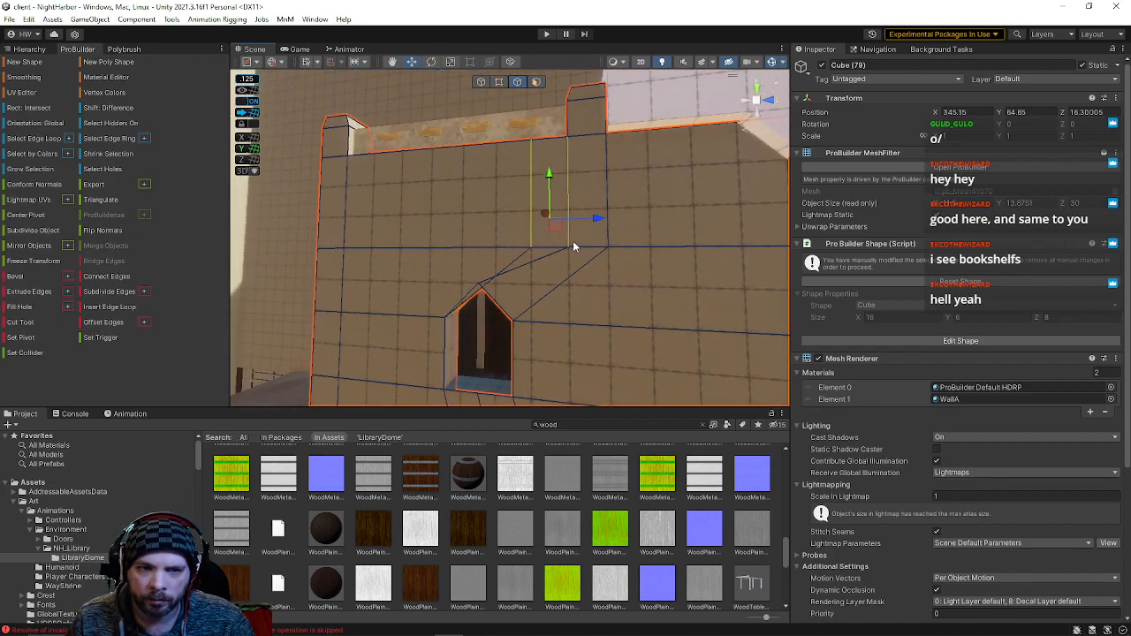
pyautogui.moveTo(592, 221); pyautogui.dragTo(552, 214)
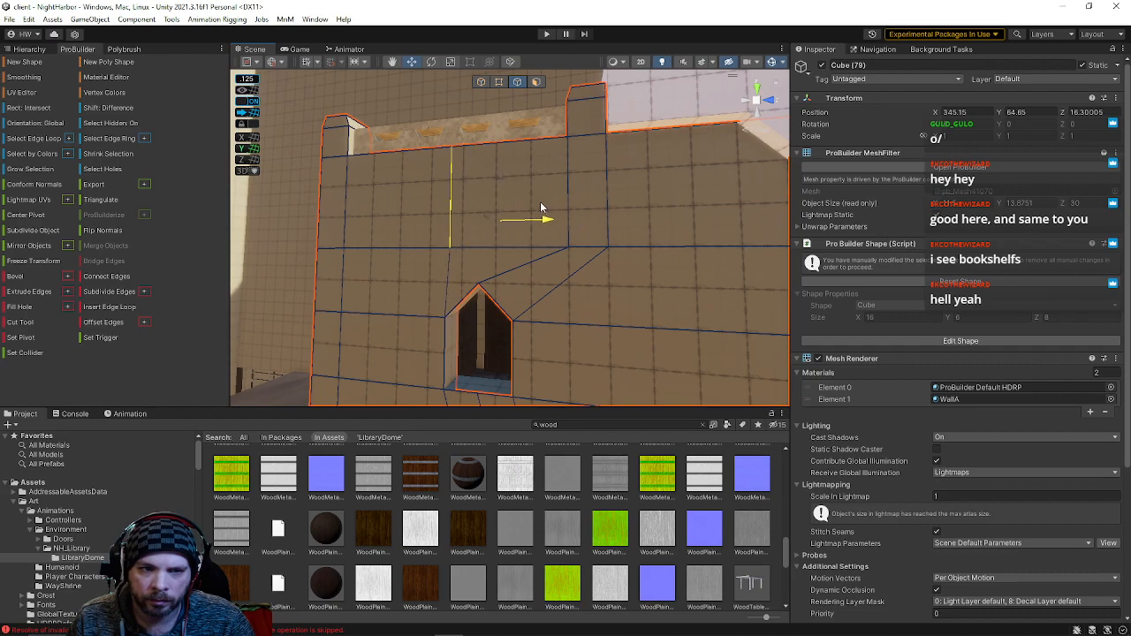
# - Select the base vertices beneath the window on Cube (79) and slide them along Z directly under the opening
pyautogui.click(501, 83)
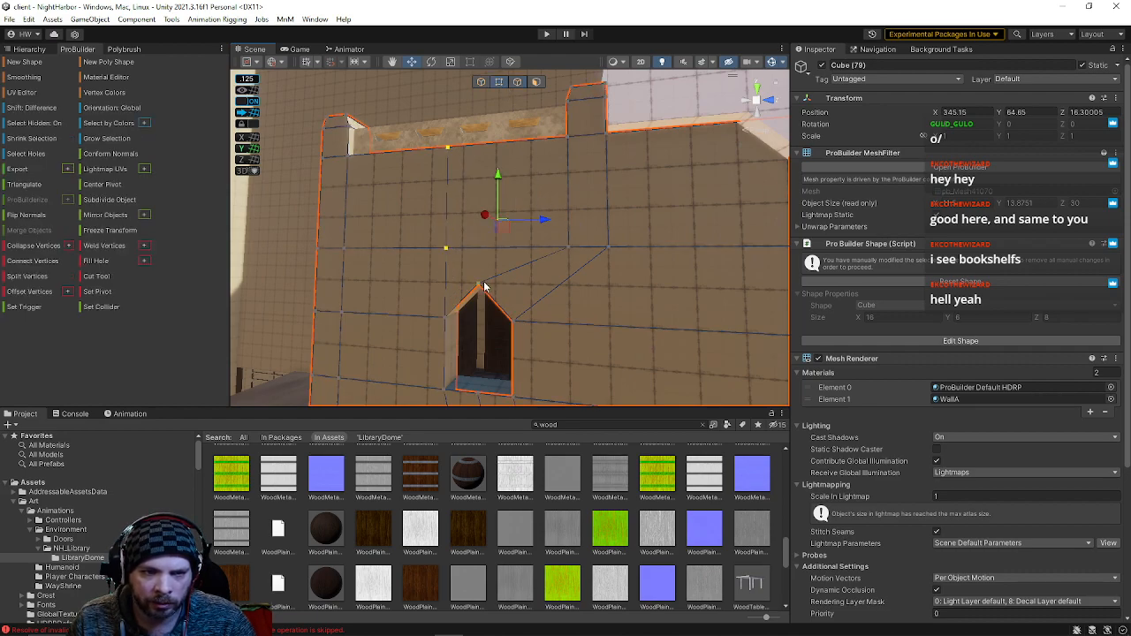
pyautogui.moveTo(474, 265); pyautogui.dragTo(514, 276, button='right')
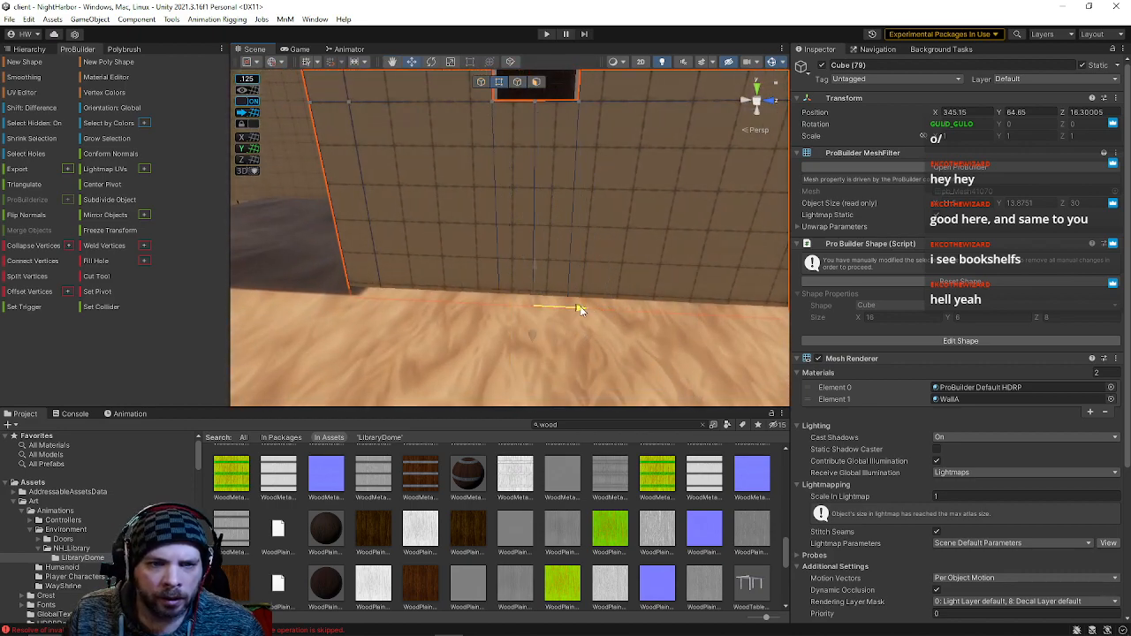
pyautogui.moveTo(583, 300); pyautogui.dragTo(460, 292, button='right')
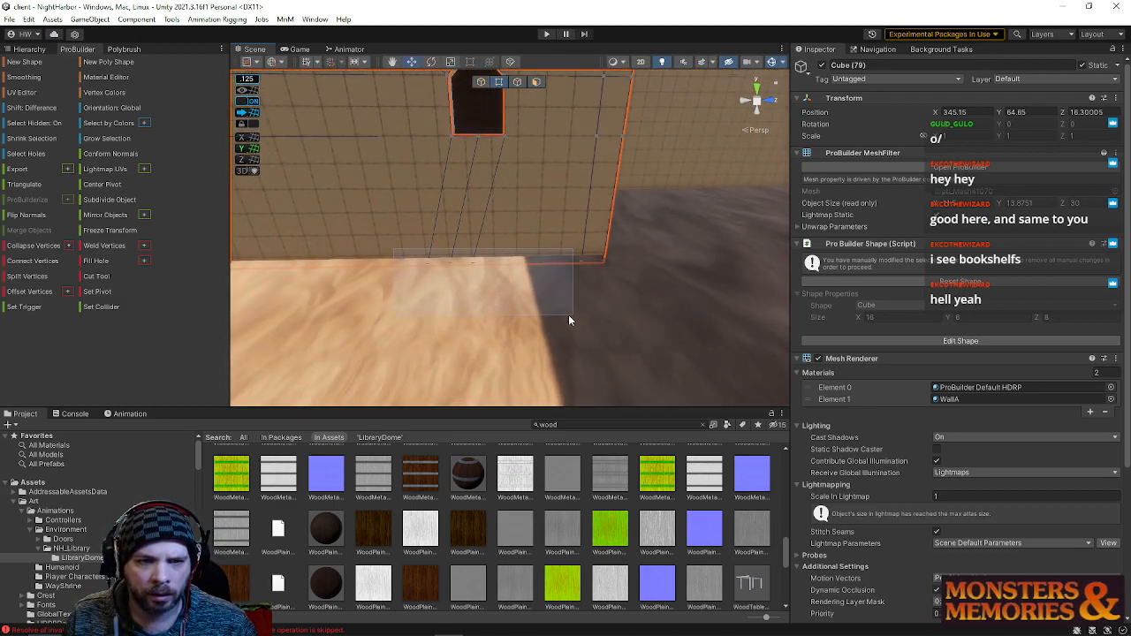
pyautogui.moveTo(531, 266); pyautogui.dragTo(531, 265)
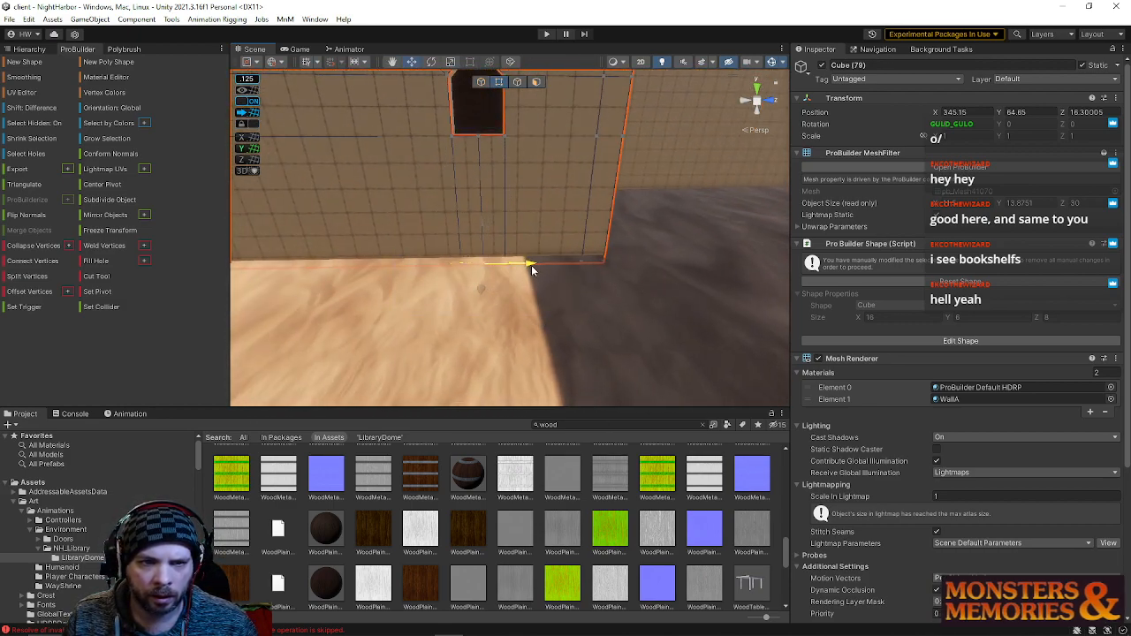
pyautogui.moveTo(530, 265); pyautogui.dragTo(1074, 299, button='right')
pyautogui.click(522, 115)
pyautogui.moveTo(598, 260); pyautogui.dragTo(317, 220, button='right')
pyautogui.moveTo(448, 237); pyautogui.dragTo(311, 262, button='right')
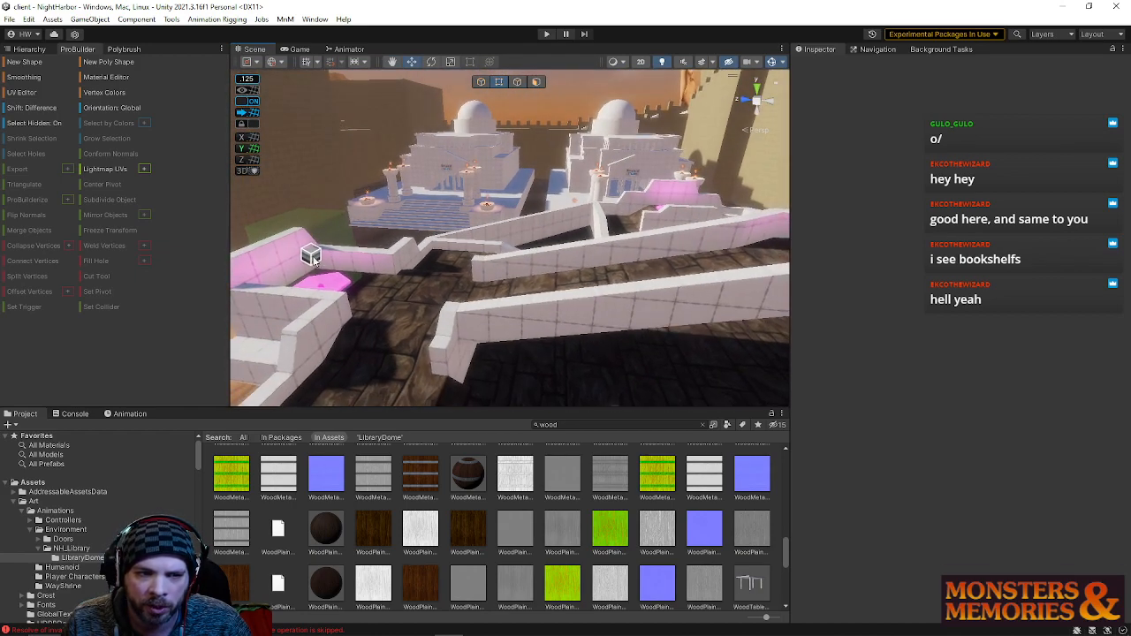
pyautogui.moveTo(343, 307); pyautogui.dragTo(586, 294, button='right')
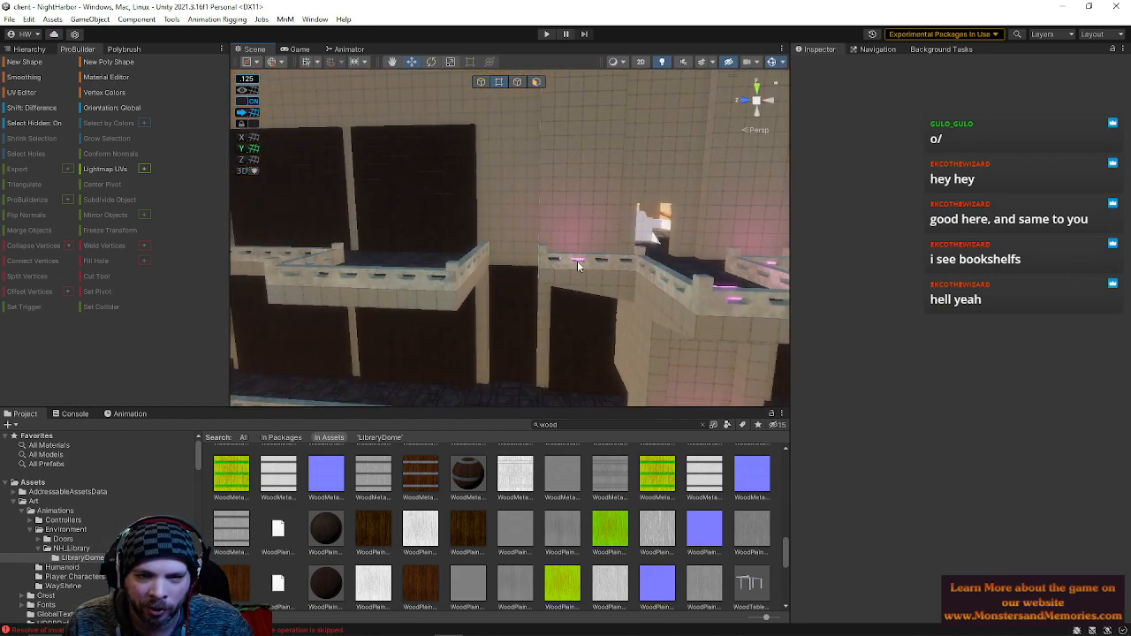
# - Examine the library's balconies, railings and shelf walls, then view the framed hand-and-eye picture above the shelves up close
pyautogui.moveTo(556, 256); pyautogui.dragTo(528, 285, button='right')
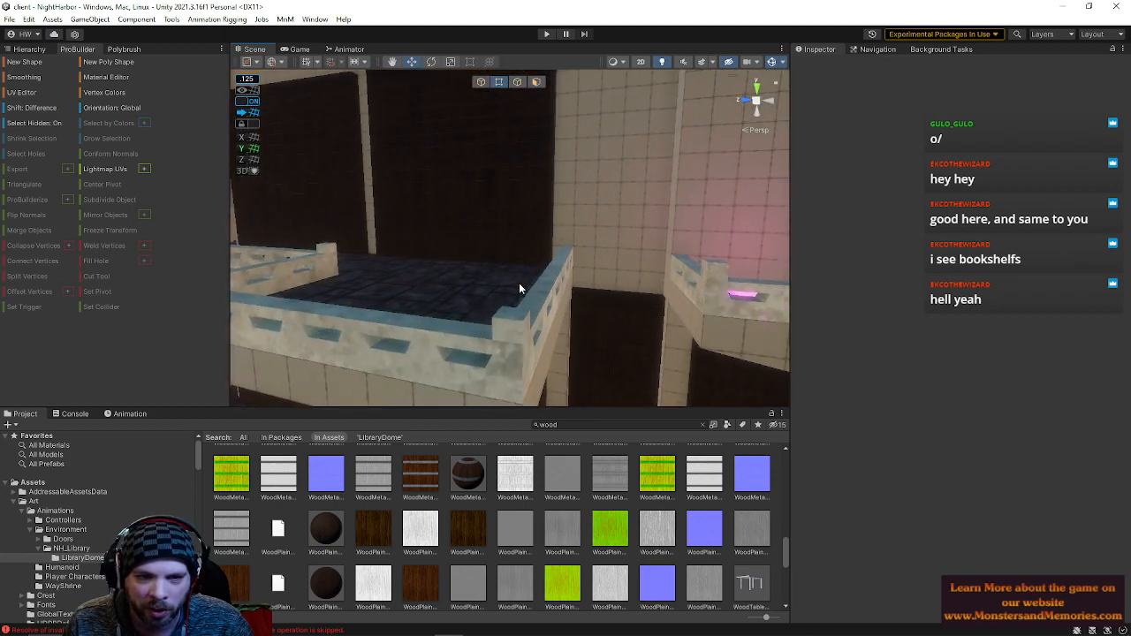
pyautogui.moveTo(652, 268); pyautogui.dragTo(630, 264, button='right')
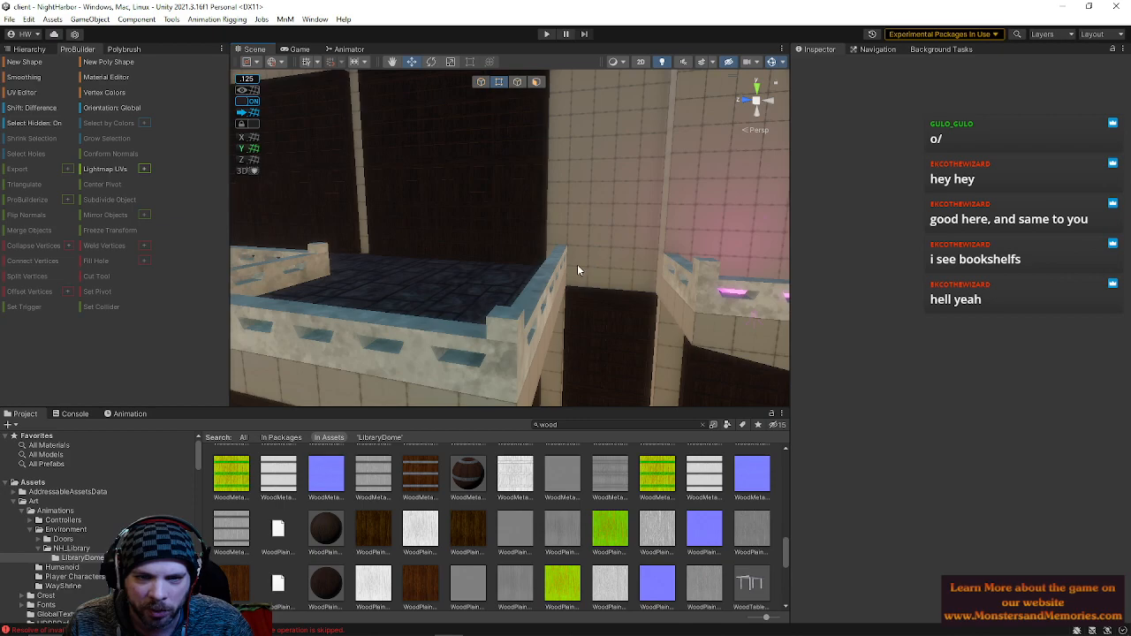
pyautogui.moveTo(578, 336); pyautogui.dragTo(840, 363, button='right')
pyautogui.moveTo(551, 237); pyautogui.dragTo(559, 182, button='right')
pyautogui.press('w')
pyautogui.moveTo(584, 180); pyautogui.dragTo(698, 189, button='right')
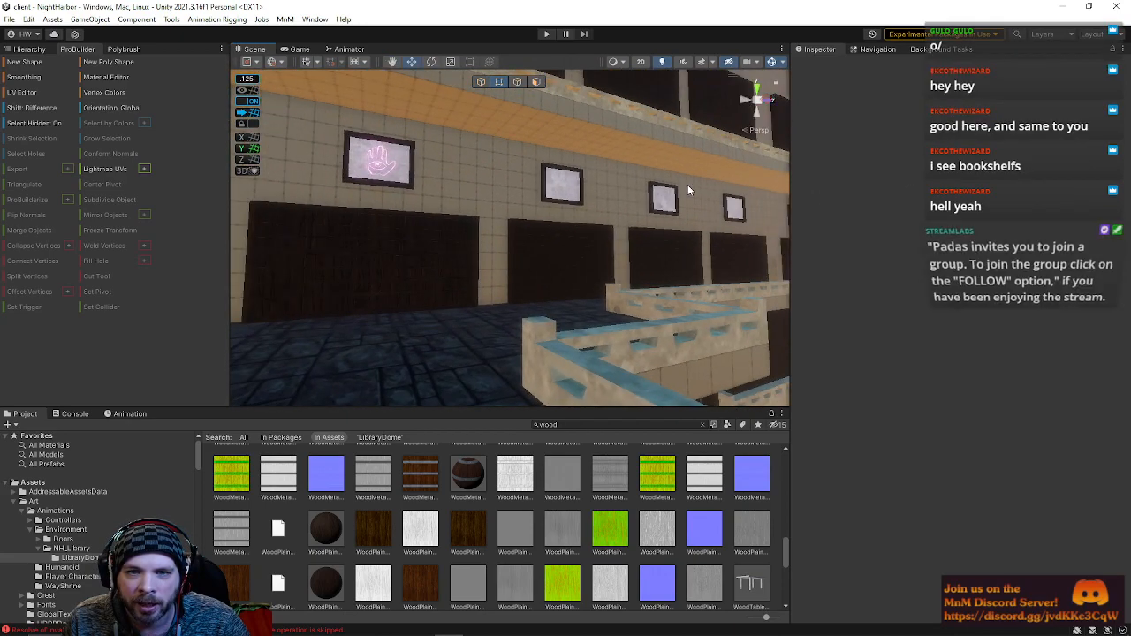
pyautogui.moveTo(607, 204); pyautogui.dragTo(496, 204, button='right')
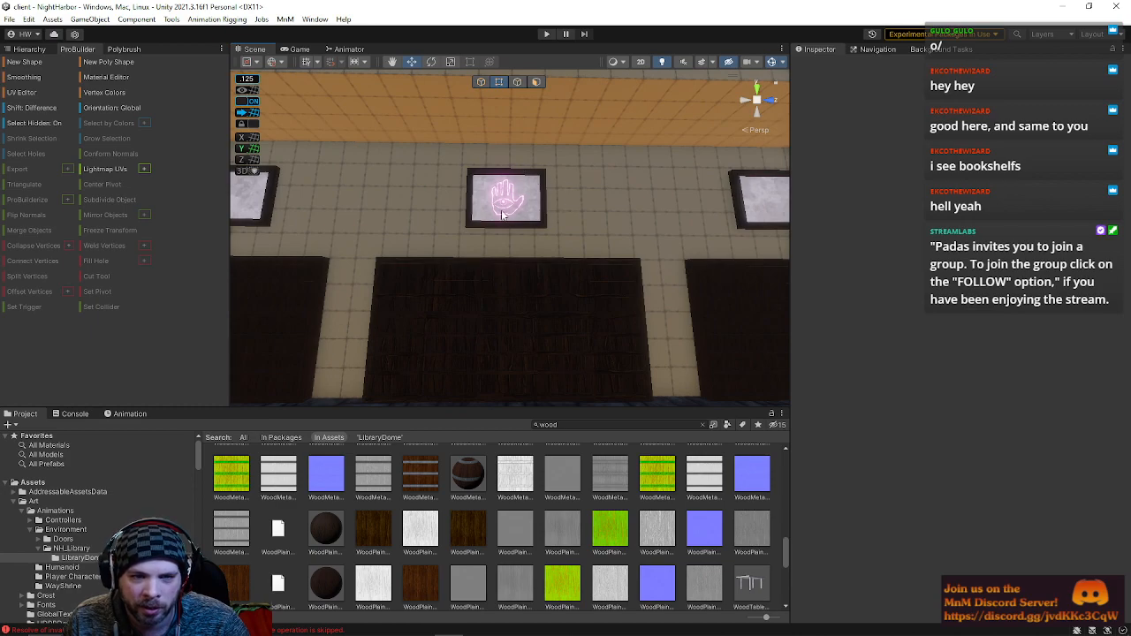
pyautogui.press('w')
pyautogui.moveTo(576, 237); pyautogui.dragTo(552, 177, button='right')
pyautogui.press('s')
pyautogui.press('s')
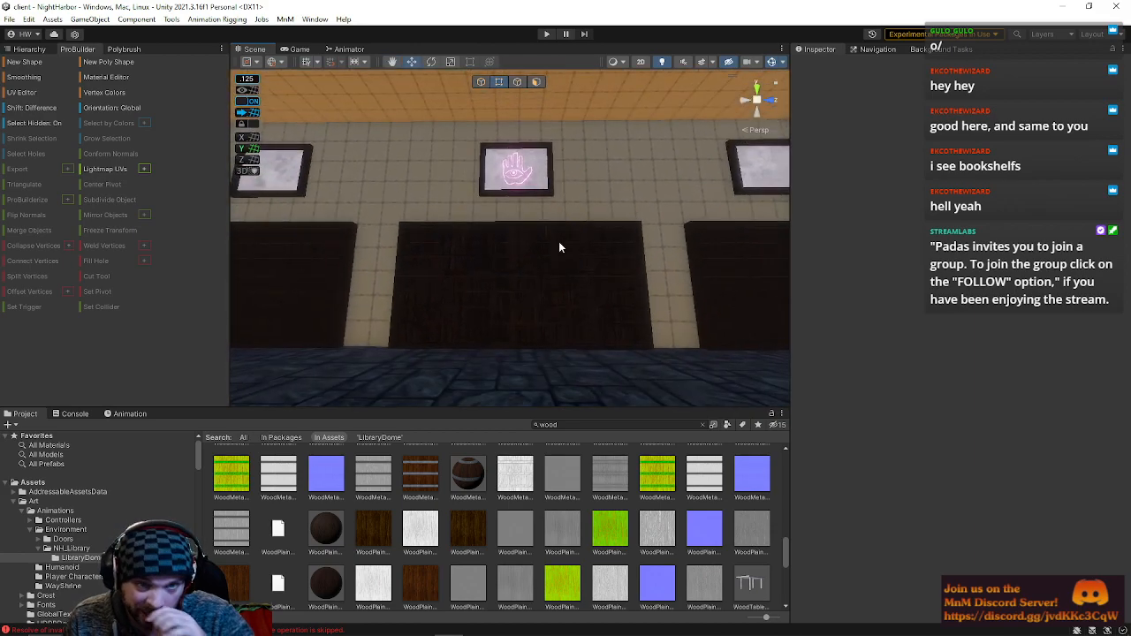
pyautogui.press('w')
pyautogui.moveTo(580, 255)
pyautogui.mouseDown(button='right')
pyautogui.moveTo(598, 273)
pyautogui.moveTo(607, 240)
pyautogui.moveTo(602, 257)
pyautogui.mouseUp(button='right')
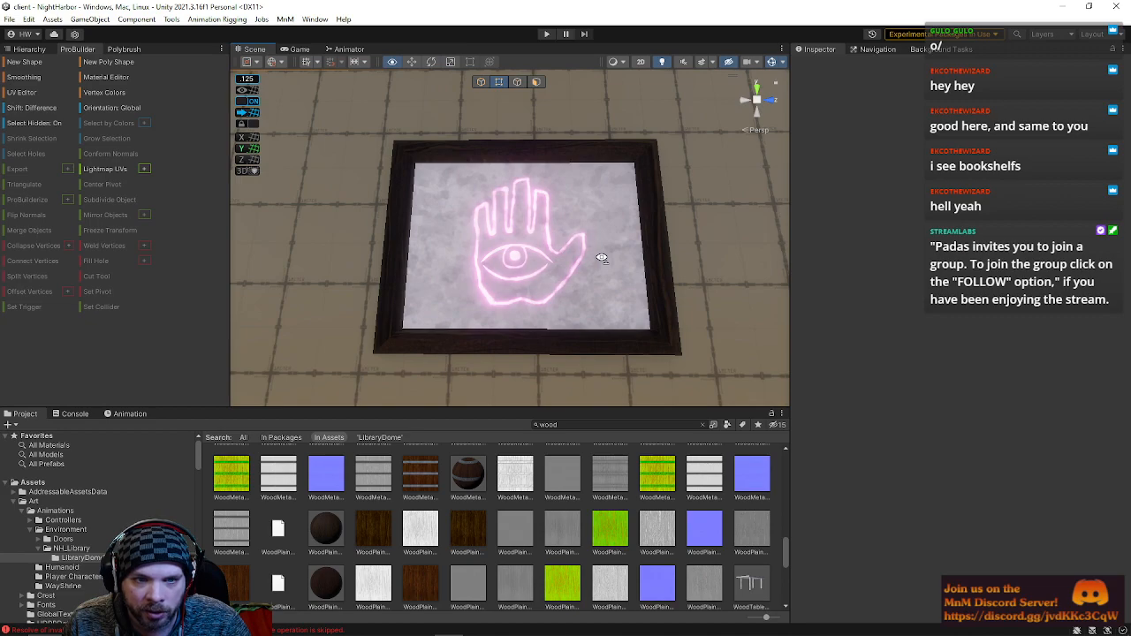
# - Inspect the empty stone-floored room by box-selecting the vertices of Cube (23), clearing the selection and viewing its interior
pyautogui.moveTo(504, 205); pyautogui.dragTo(457, 298, button='right')
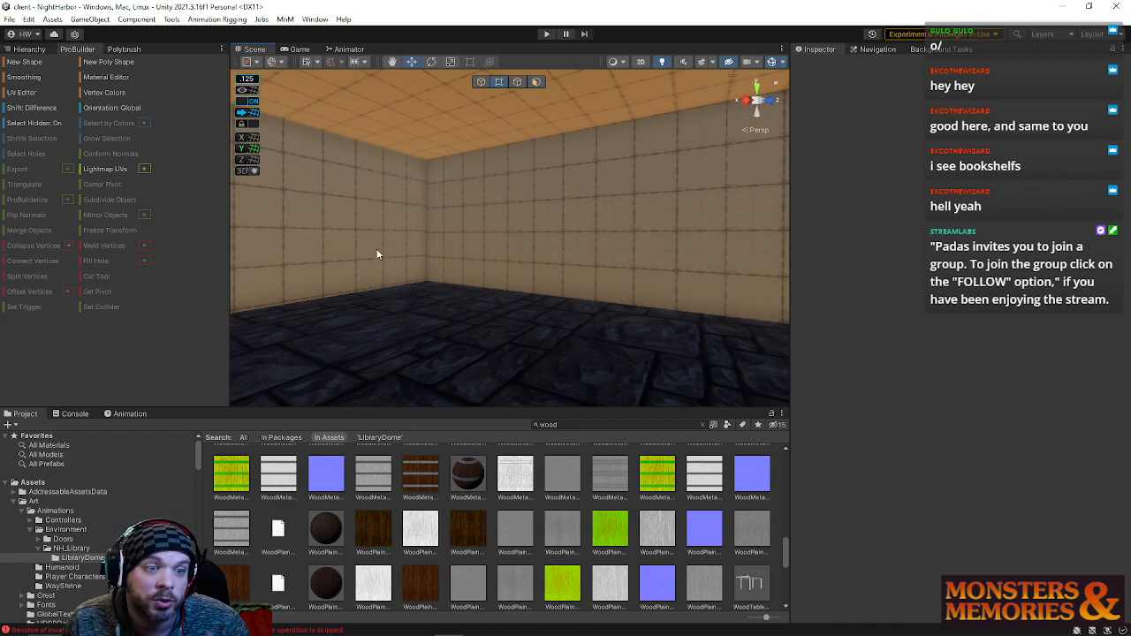
pyautogui.moveTo(610, 204); pyautogui.dragTo(530, 217, button='right')
pyautogui.click(446, 226)
pyautogui.moveTo(543, 201); pyautogui.dragTo(782, 406)
pyautogui.moveTo(554, 160); pyautogui.dragTo(597, 157, button='right')
pyautogui.moveTo(579, 323); pyautogui.dragTo(534, 305, button='right')
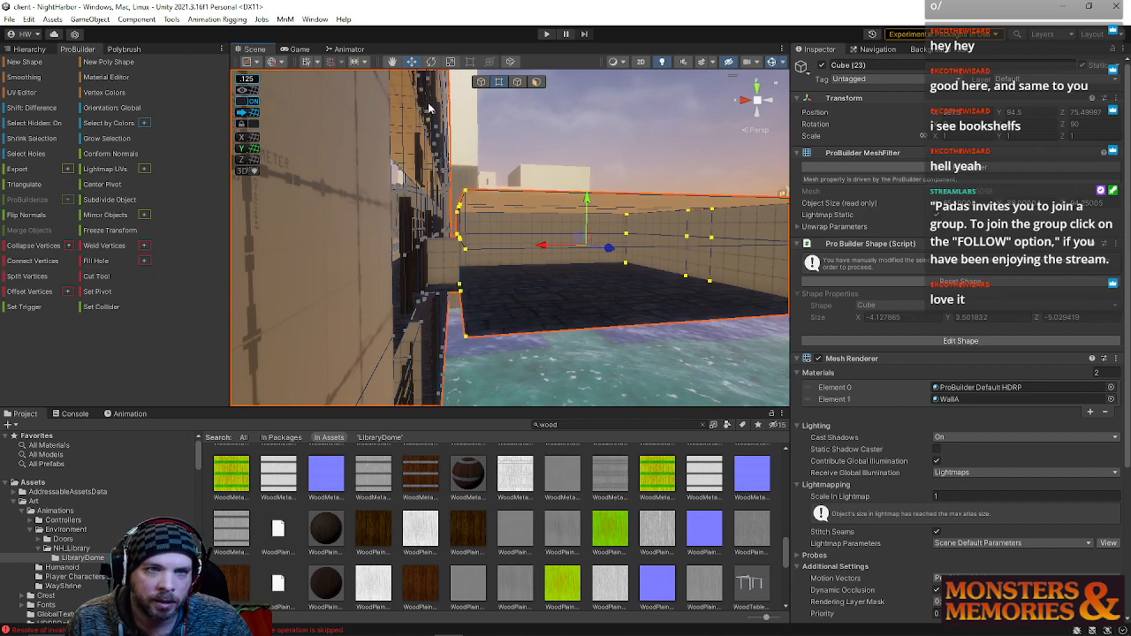
pyautogui.click(618, 140)
pyautogui.moveTo(621, 144); pyautogui.dragTo(627, 331, button='right')
pyautogui.press('w')
pyautogui.press('w')
pyautogui.press('s')
pyautogui.moveTo(579, 287); pyautogui.dragTo(482, 268, button='right')
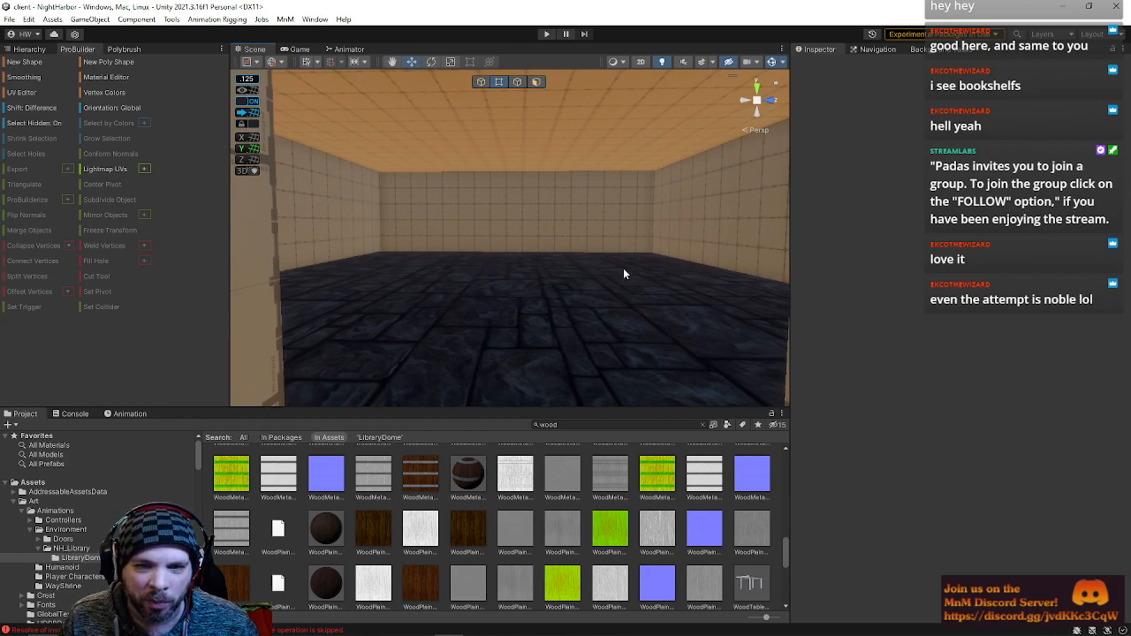
# - Examine the narrow doorways and wall recesses leading from the library room to the balconies and outside passage
pyautogui.moveTo(623, 274); pyautogui.dragTo(483, 378, button='right')
pyautogui.moveTo(655, 304); pyautogui.dragTo(570, 485, button='right')
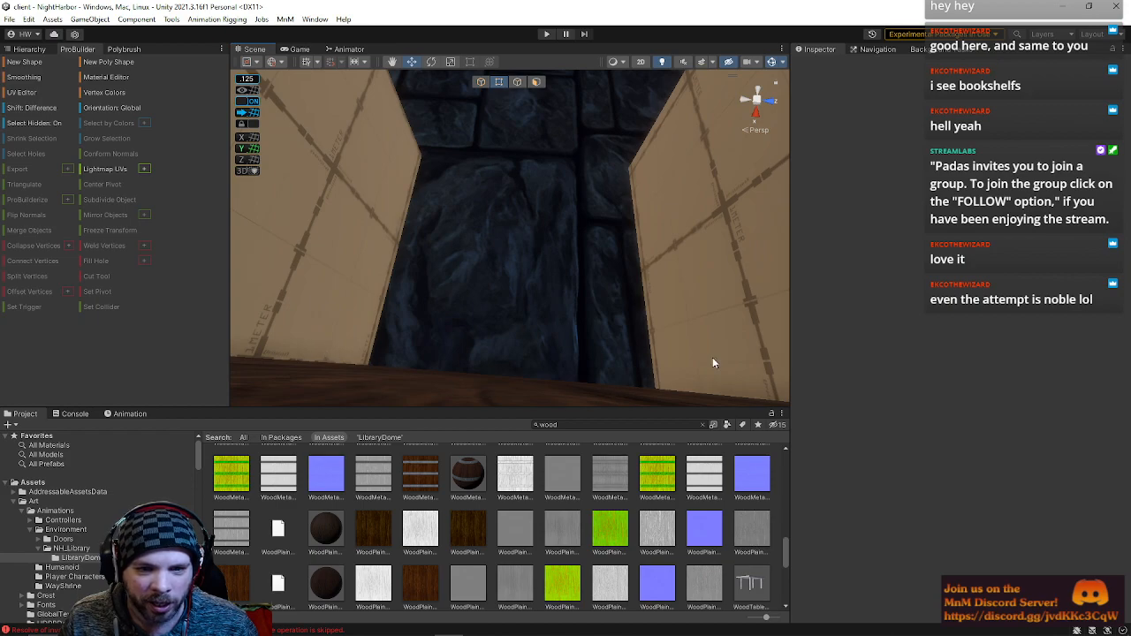
pyautogui.moveTo(652, 375); pyautogui.dragTo(559, 292, button='right')
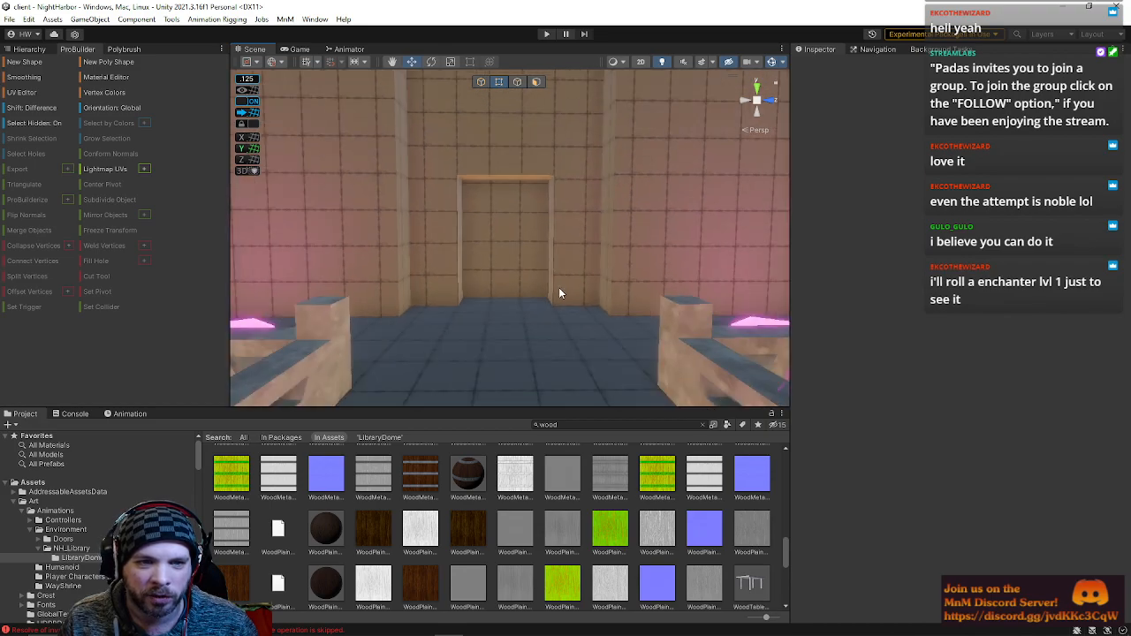
pyautogui.moveTo(377, 187); pyautogui.dragTo(1067, 260, button='right')
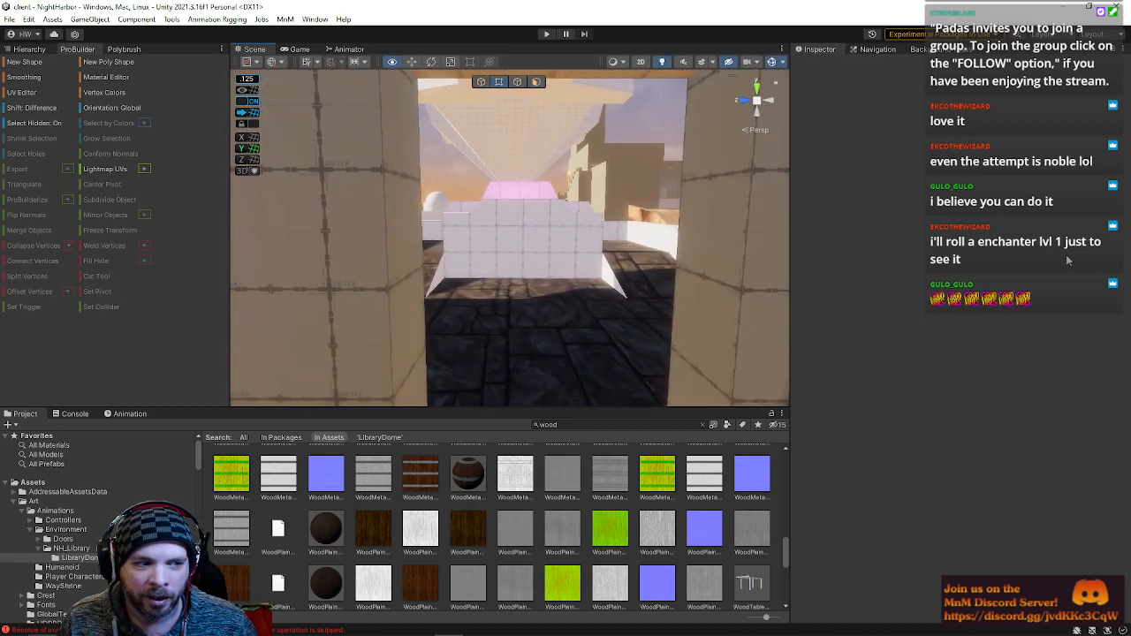
pyautogui.moveTo(600, 253); pyautogui.dragTo(508, 354, button='right')
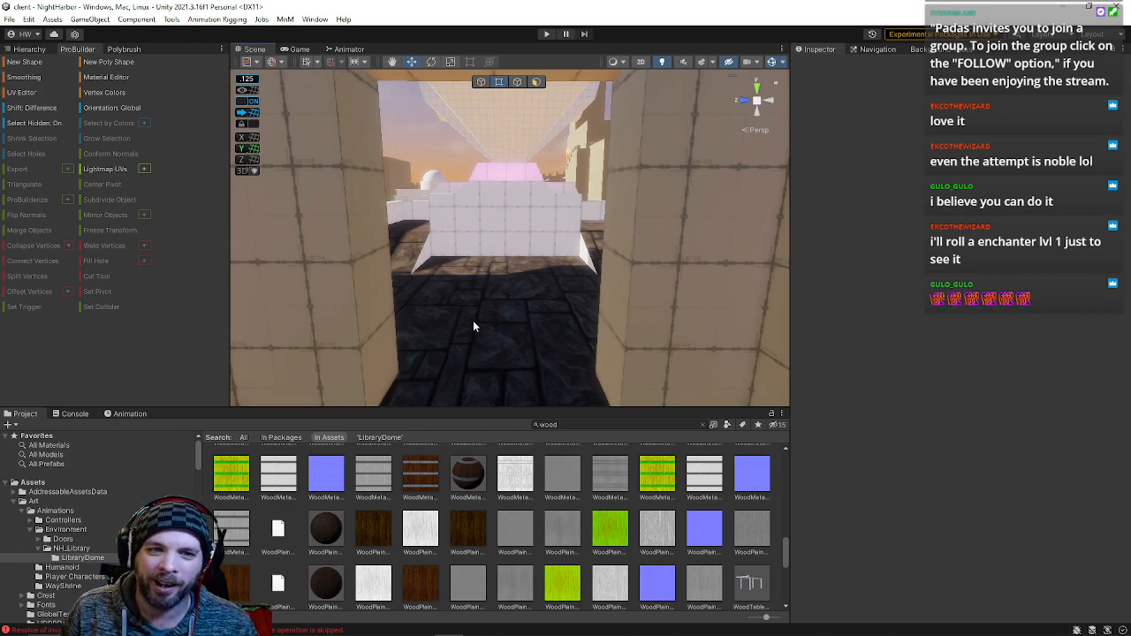
pyautogui.press('w')
pyautogui.moveTo(395, 333); pyautogui.dragTo(1036, 300, button='right')
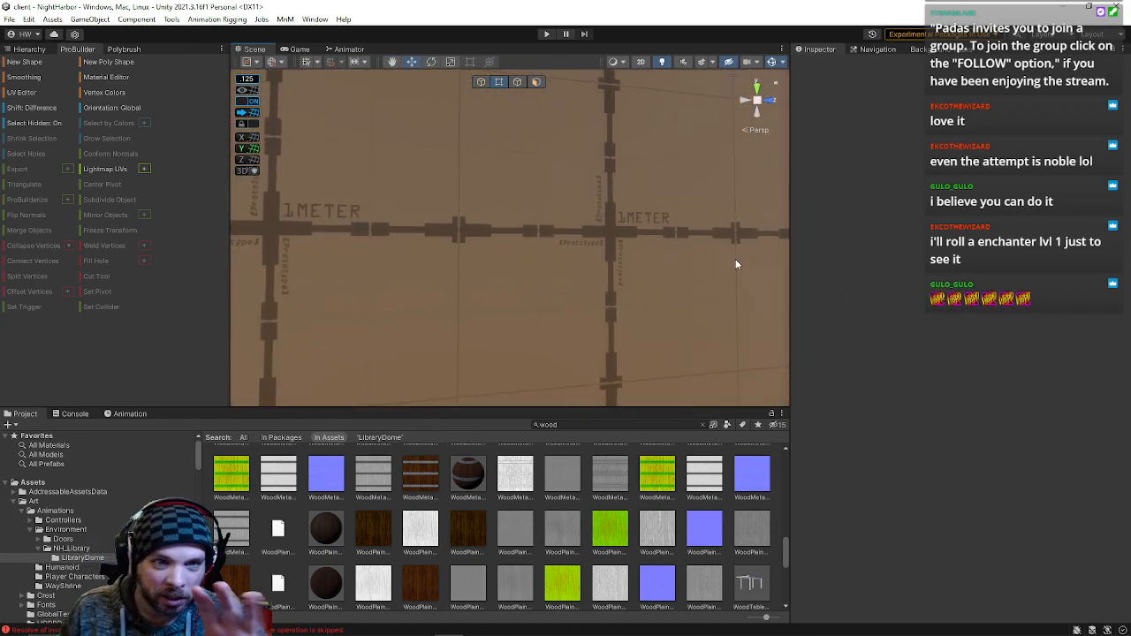
pyautogui.moveTo(735, 260); pyautogui.dragTo(503, 224, button='right')
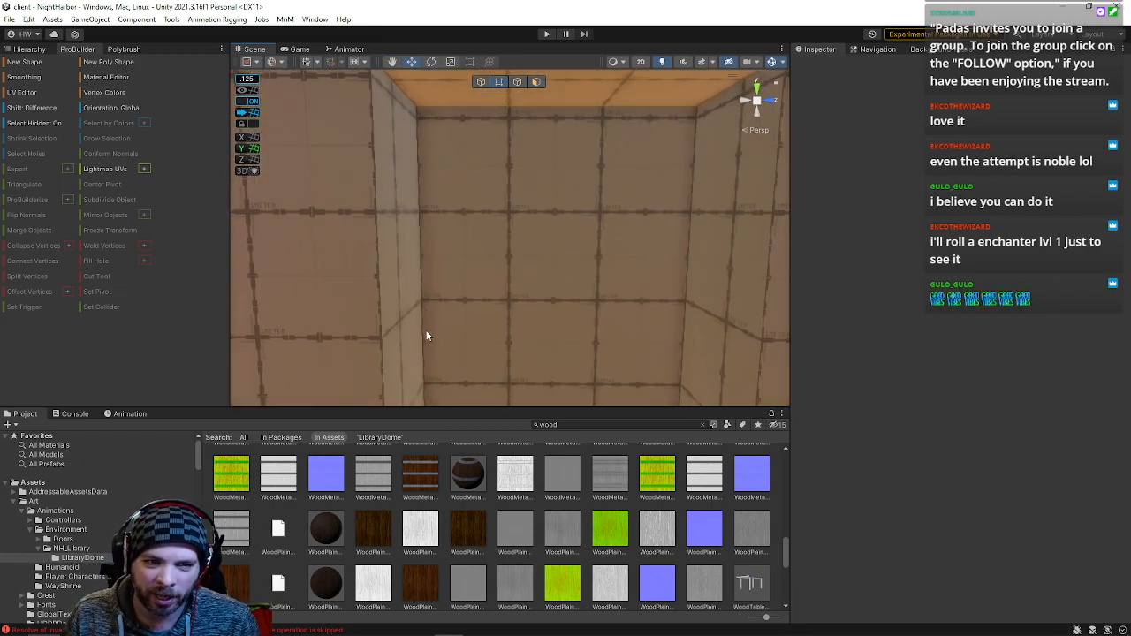
pyautogui.moveTo(518, 239); pyautogui.dragTo(323, 124, button='right')
pyautogui.moveTo(374, 210); pyautogui.dragTo(998, 319, button='right')
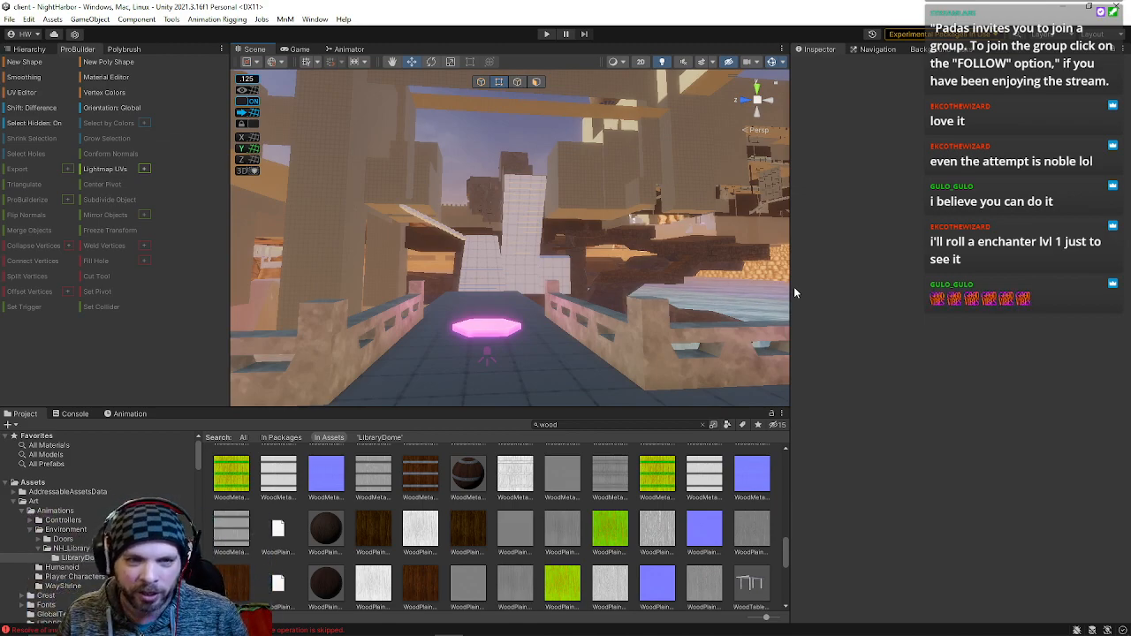
# - Review the bridge, balconies, upper rooms and pointed window openings while walking through the library complex
pyautogui.moveTo(603, 365); pyautogui.dragTo(555, 338, button='right')
pyautogui.press('w')
pyautogui.moveTo(465, 234); pyautogui.dragTo(449, 299, button='right')
pyautogui.press('w')
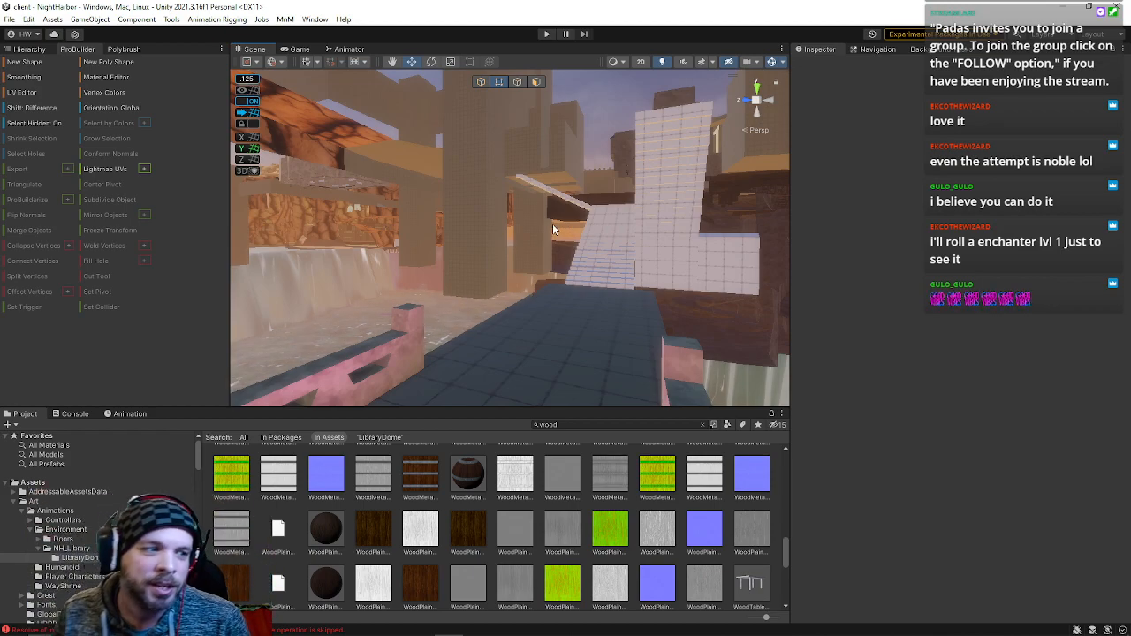
pyautogui.moveTo(596, 136); pyautogui.dragTo(689, 159, button='right')
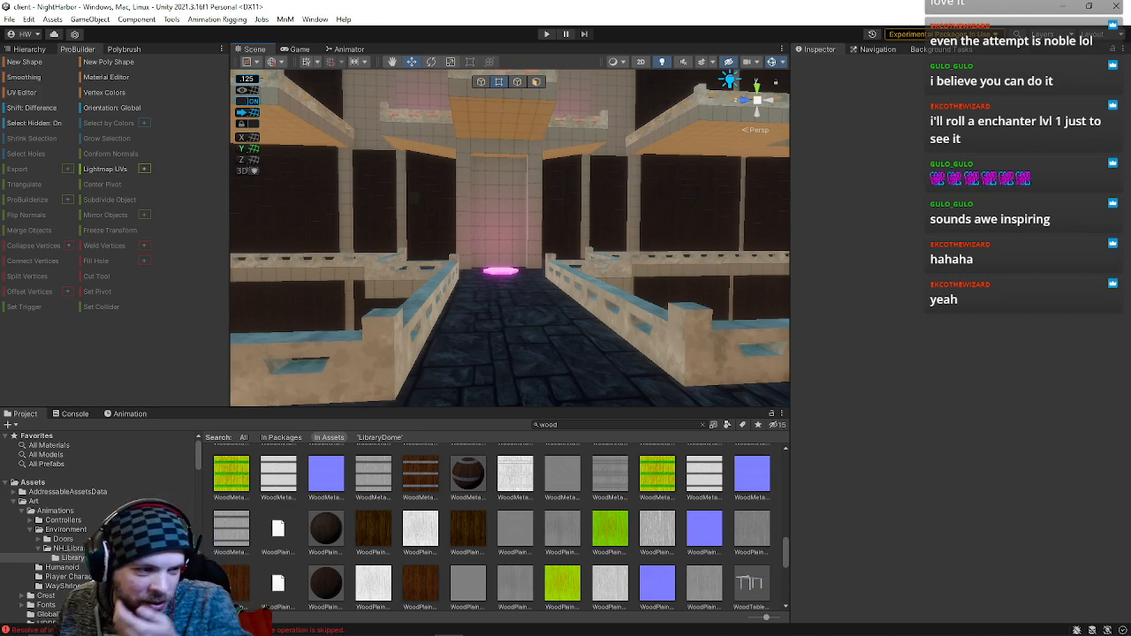
pyautogui.moveTo(488, 332); pyautogui.dragTo(632, 284, button='right')
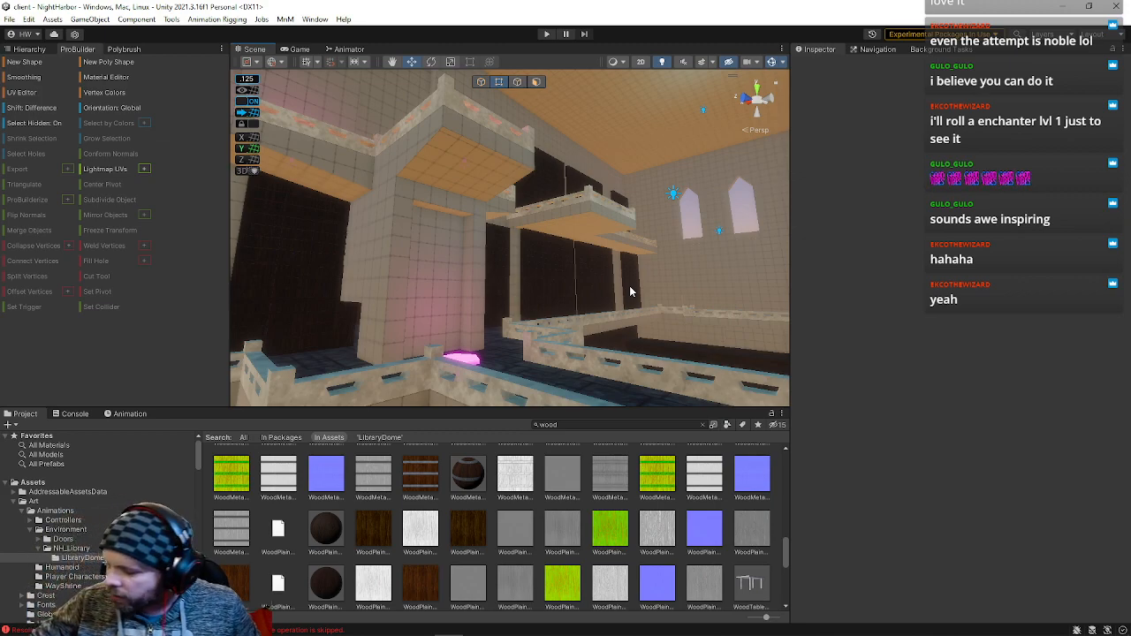
pyautogui.moveTo(548, 297); pyautogui.dragTo(294, 324, button='right')
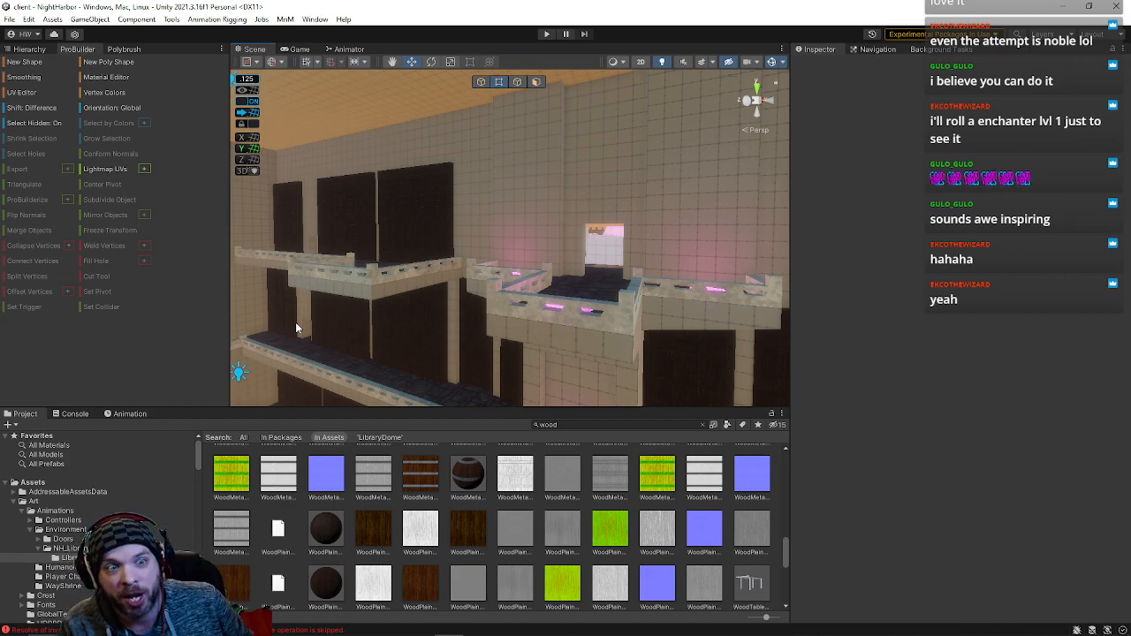
pyautogui.moveTo(474, 201); pyautogui.dragTo(44, 250, button='right')
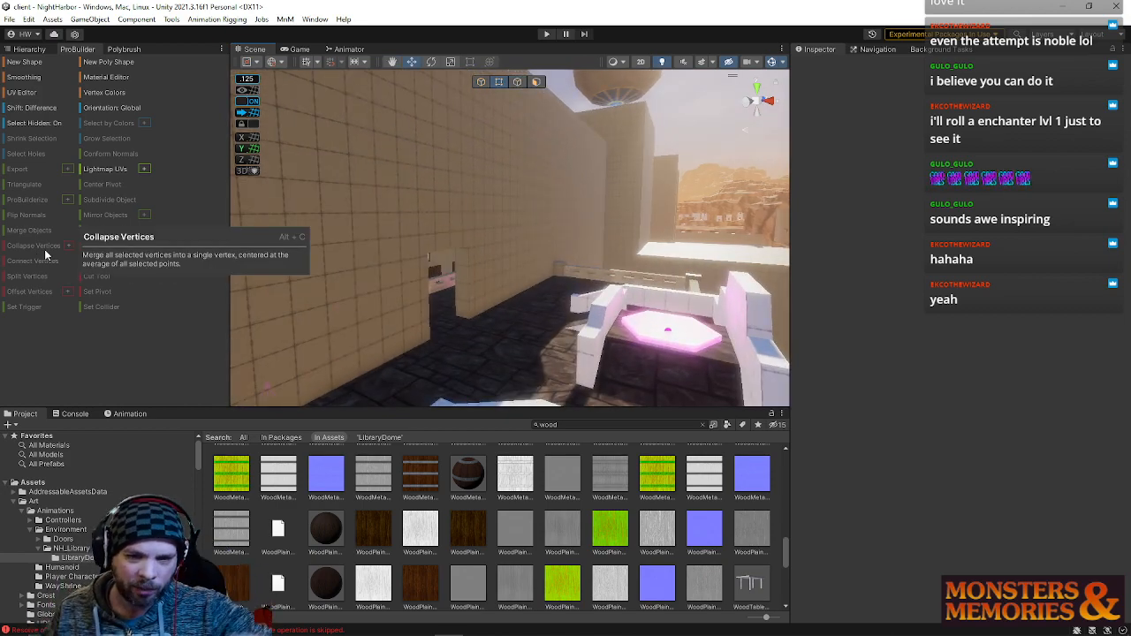
pyautogui.moveTo(397, 301); pyautogui.dragTo(589, 305, button='right')
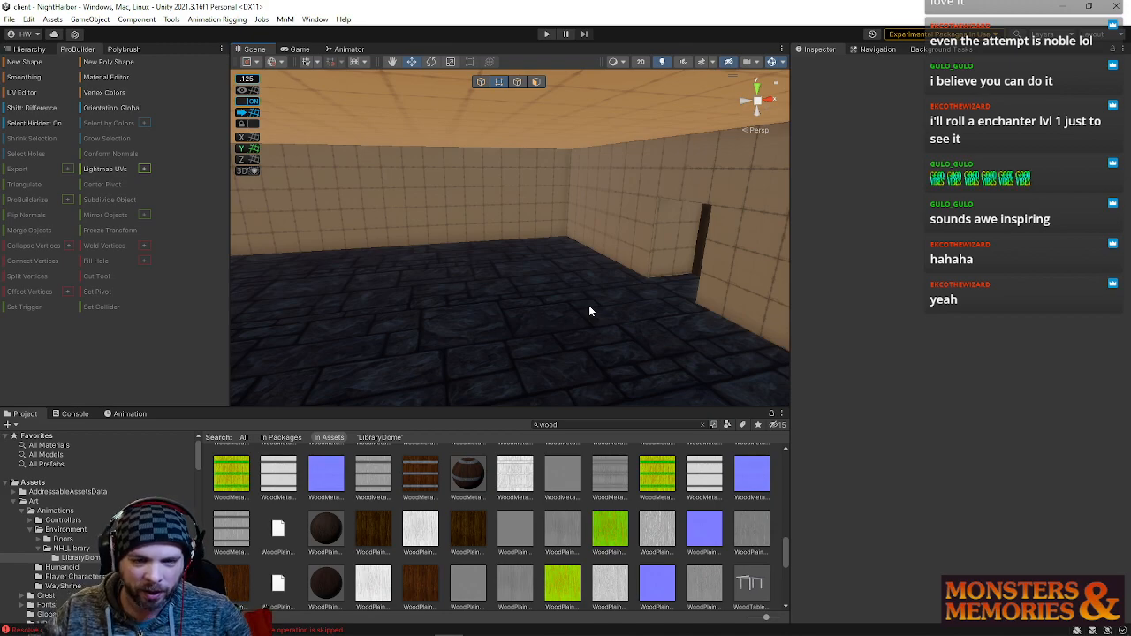
pyautogui.moveTo(425, 369); pyautogui.dragTo(926, 210, button='right')
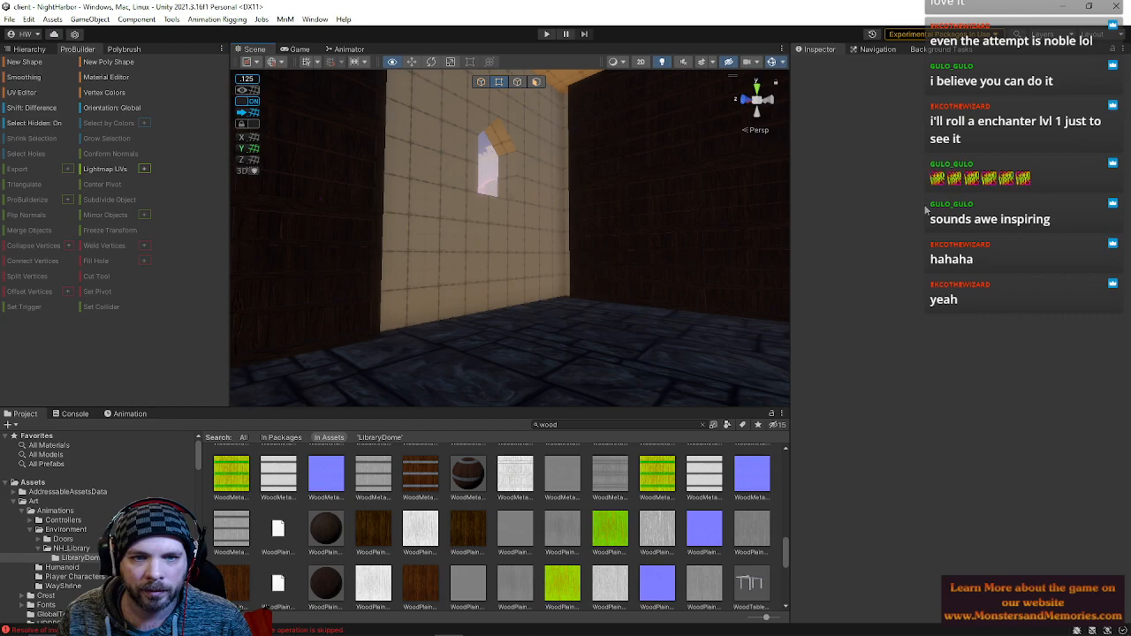
pyautogui.moveTo(550, 241); pyautogui.dragTo(375, 288, button='right')
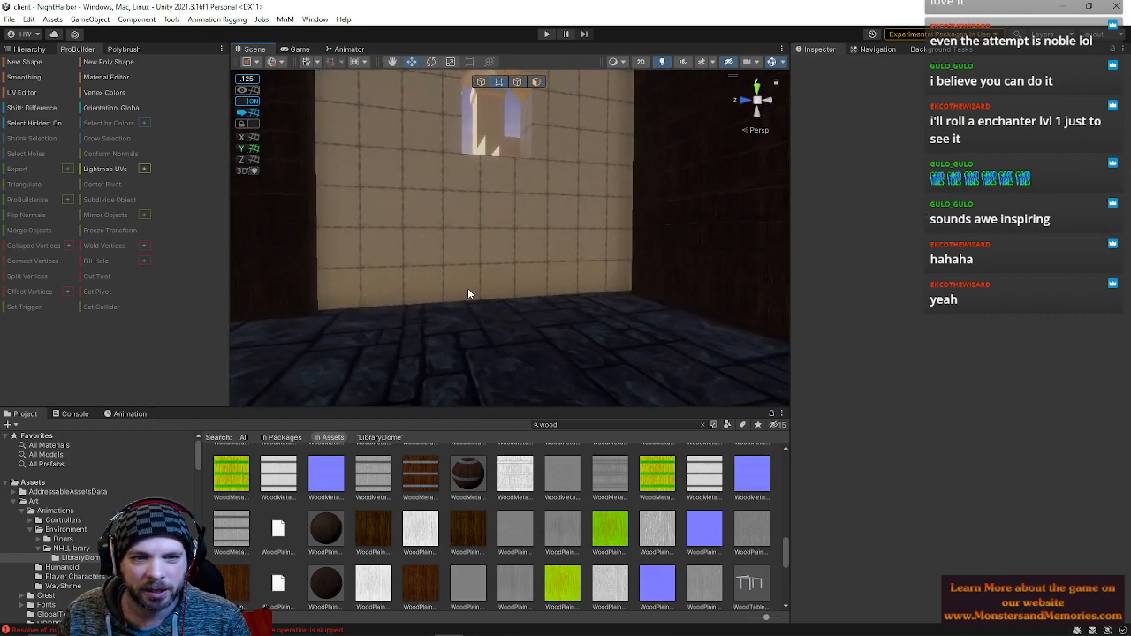
pyautogui.moveTo(501, 288)
pyautogui.mouseDown(button='right')
pyautogui.moveTo(482, 248)
pyautogui.moveTo(154, 268)
pyautogui.moveTo(48, 260)
pyautogui.moveTo(42, 223)
pyautogui.moveTo(232, 250)
pyautogui.moveTo(452, 255)
pyautogui.moveTo(366, 257)
pyautogui.moveTo(454, 300)
pyautogui.moveTo(542, 231)
pyautogui.moveTo(872, 231)
pyautogui.moveTo(475, 233)
pyautogui.moveTo(56, 340)
pyautogui.moveTo(71, 351)
pyautogui.moveTo(474, 304)
pyautogui.moveTo(518, 270)
pyautogui.moveTo(535, 331)
pyautogui.moveTo(538, 268)
pyautogui.moveTo(497, 295)
pyautogui.moveTo(489, 281)
pyautogui.mouseUp(button='right')
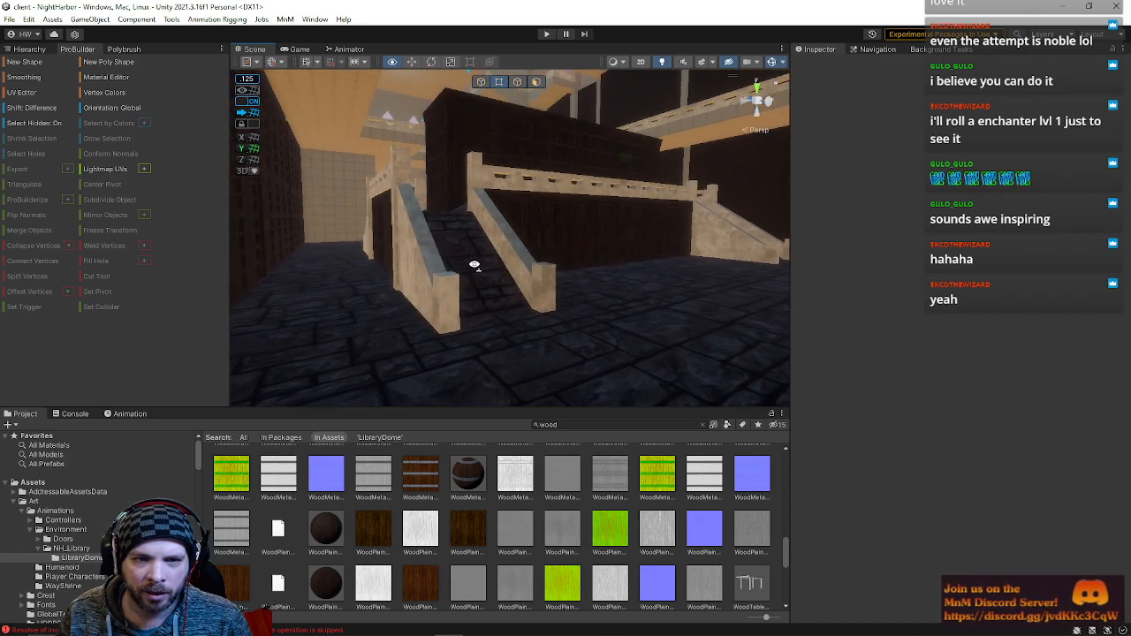
# - Examine the LibraryDome object and the other floating domes above the roof blocks, comparing them with the surrounding city
pyautogui.moveTo(382, 259); pyautogui.dragTo(489, 212, button='right')
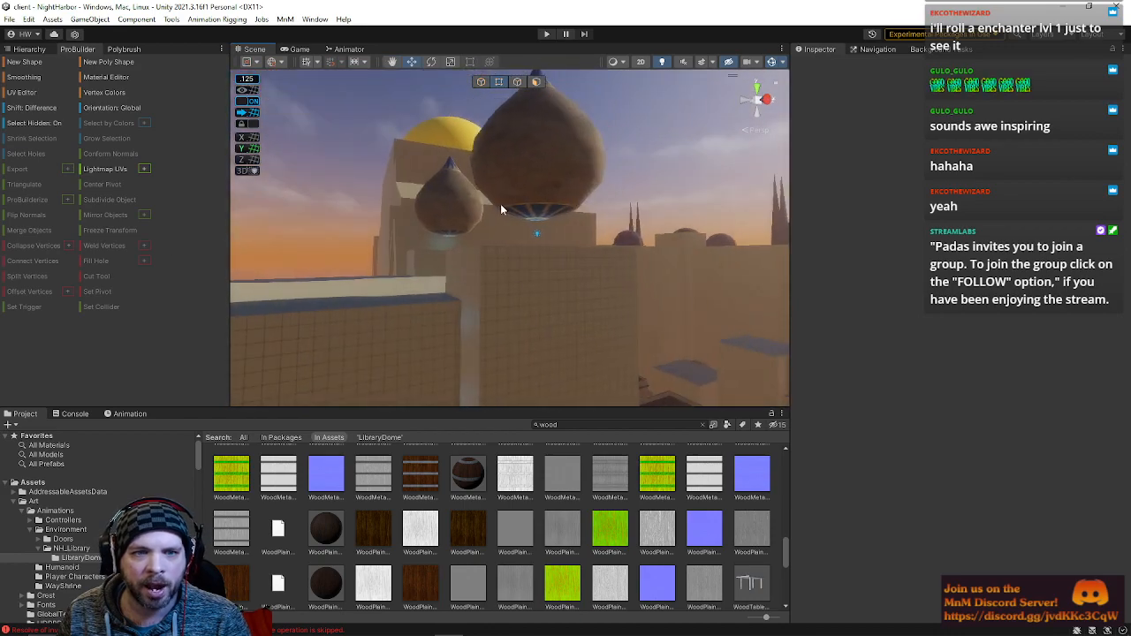
pyautogui.moveTo(560, 166); pyautogui.dragTo(720, 303, button='right')
pyautogui.click(523, 190)
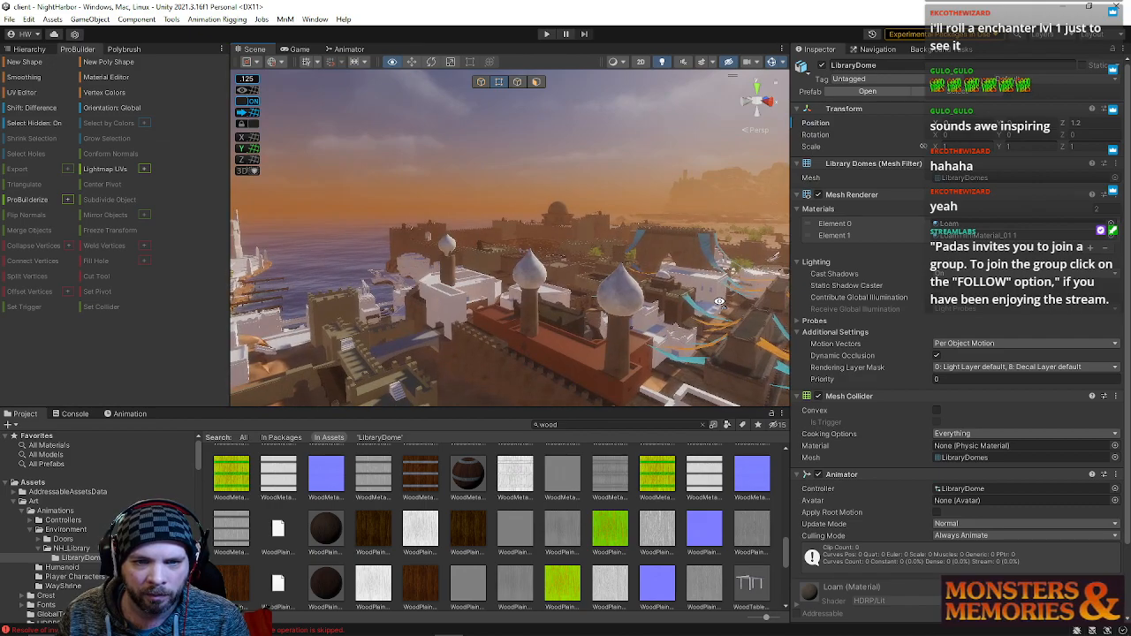
pyautogui.moveTo(594, 289); pyautogui.dragTo(595, 288, button='right')
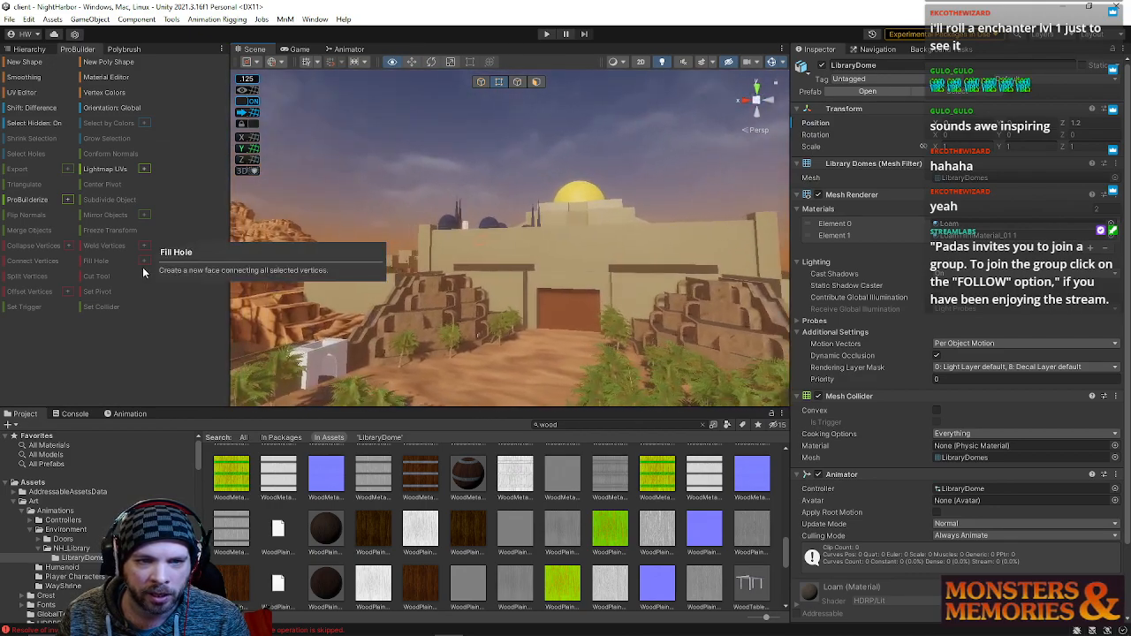
pyautogui.moveTo(142, 268); pyautogui.dragTo(260, 147, button='right')
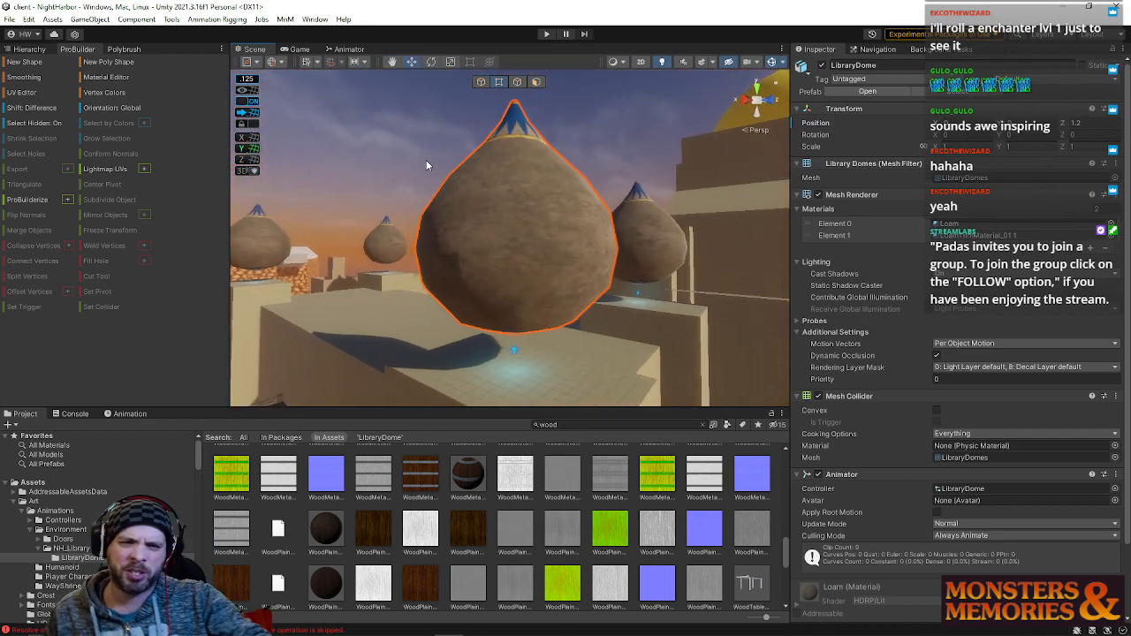
pyautogui.moveTo(520, 205); pyautogui.dragTo(481, 203, button='right')
pyautogui.click(461, 198)
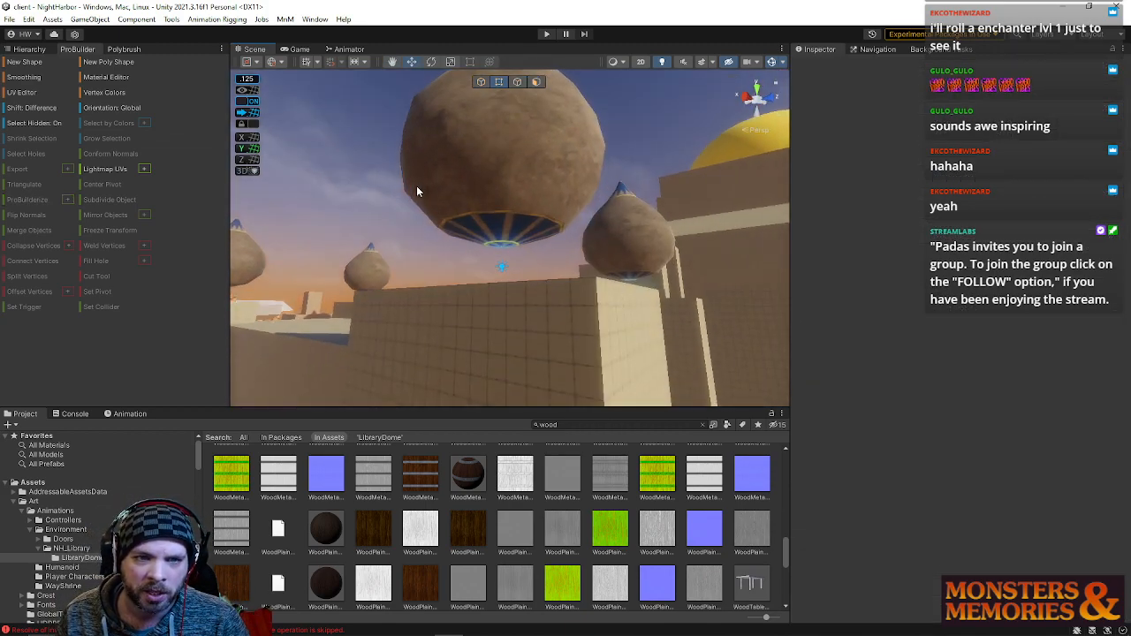
pyautogui.keyDown('alt'); pyautogui.moveTo(450, 226); pyautogui.dragTo(552, 193); pyautogui.keyUp('alt')
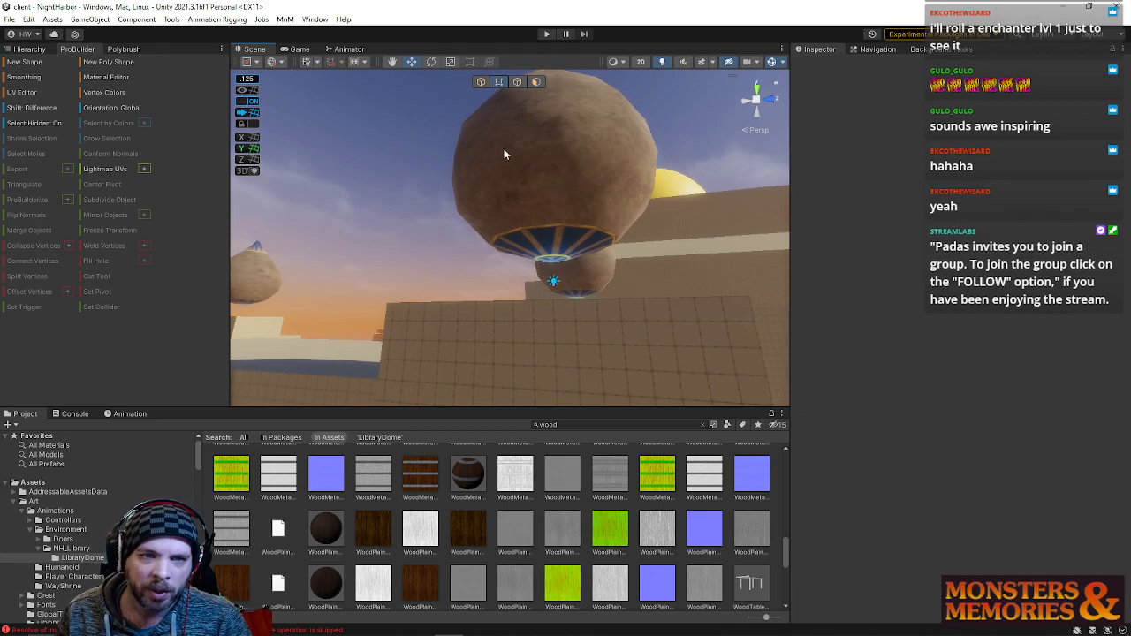
pyautogui.moveTo(482, 225); pyautogui.dragTo(496, 252, button='right')
pyautogui.moveTo(519, 123)
pyautogui.mouseDown(button='right')
pyautogui.moveTo(518, 108)
pyautogui.moveTo(504, 136)
pyautogui.mouseUp(button='right')
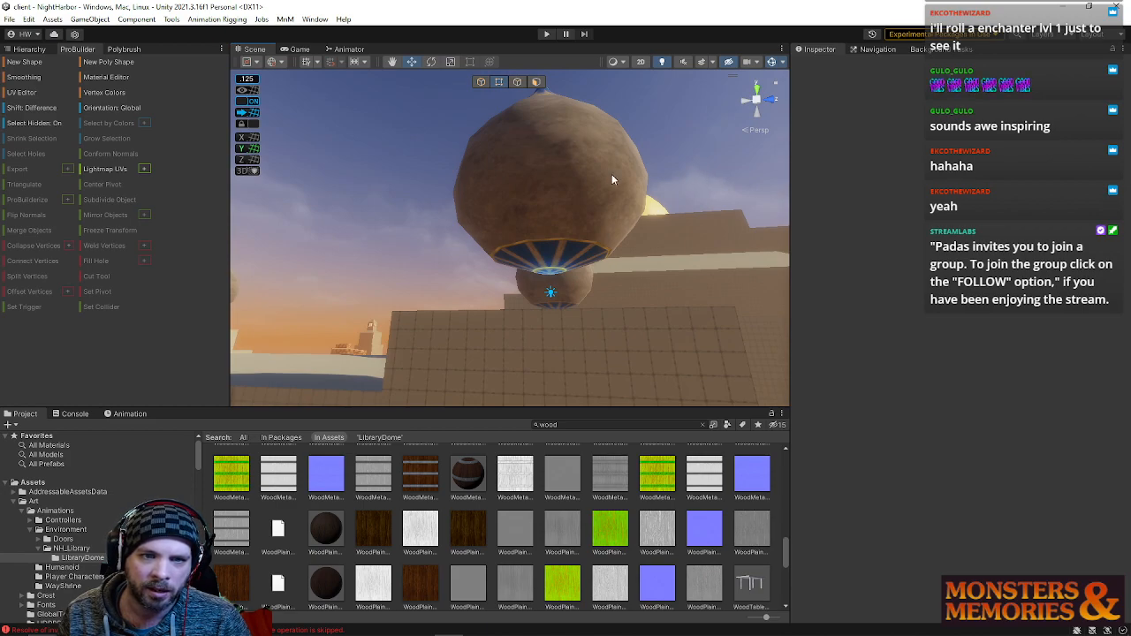
pyautogui.moveTo(553, 278); pyautogui.dragTo(508, 232, button='right')
# - Insert an edge loop across Cube (30), the roof block beneath the domes, midway through the section beside its corner
pyautogui.click(531, 303)
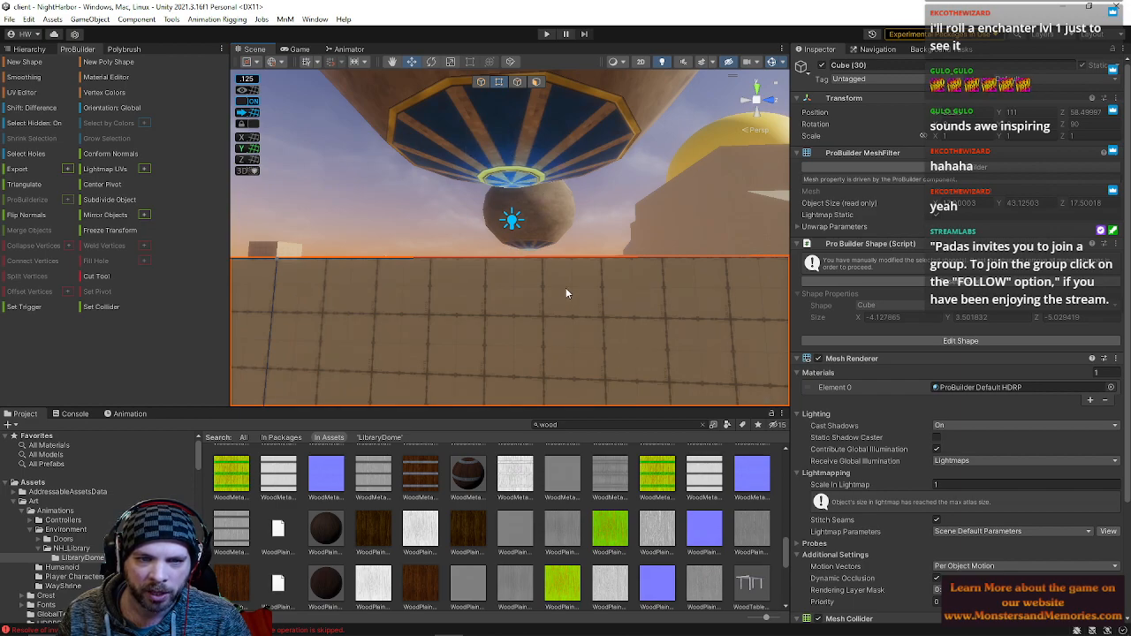
pyautogui.moveTo(549, 284); pyautogui.dragTo(552, 246, button='right')
pyautogui.click(553, 246)
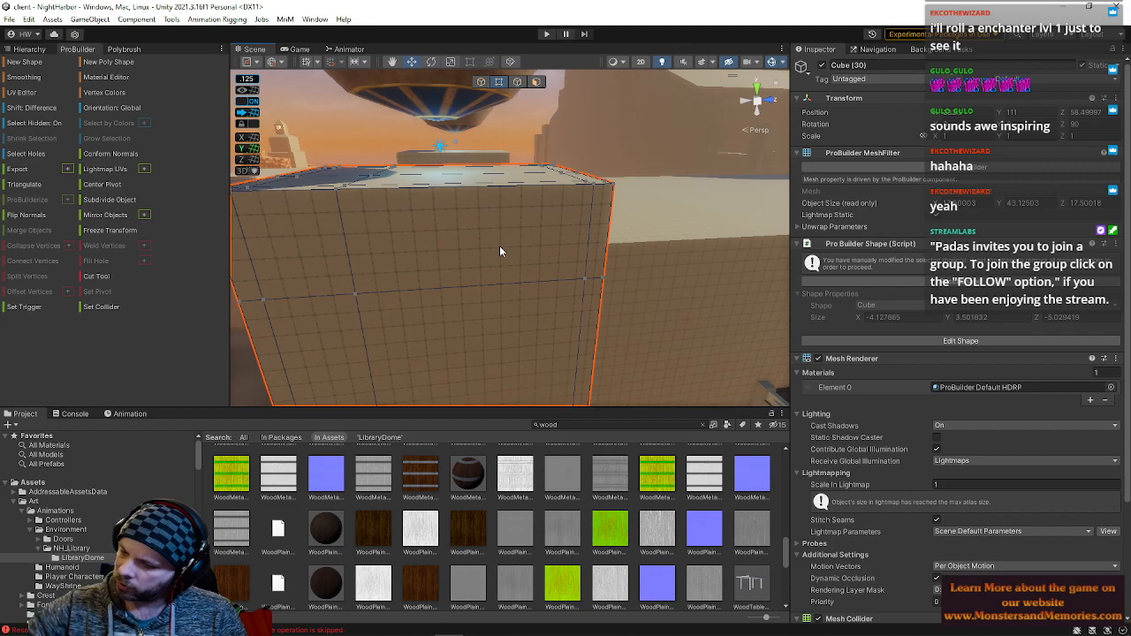
pyautogui.moveTo(453, 230); pyautogui.dragTo(526, 241, button='right')
pyautogui.click(517, 83)
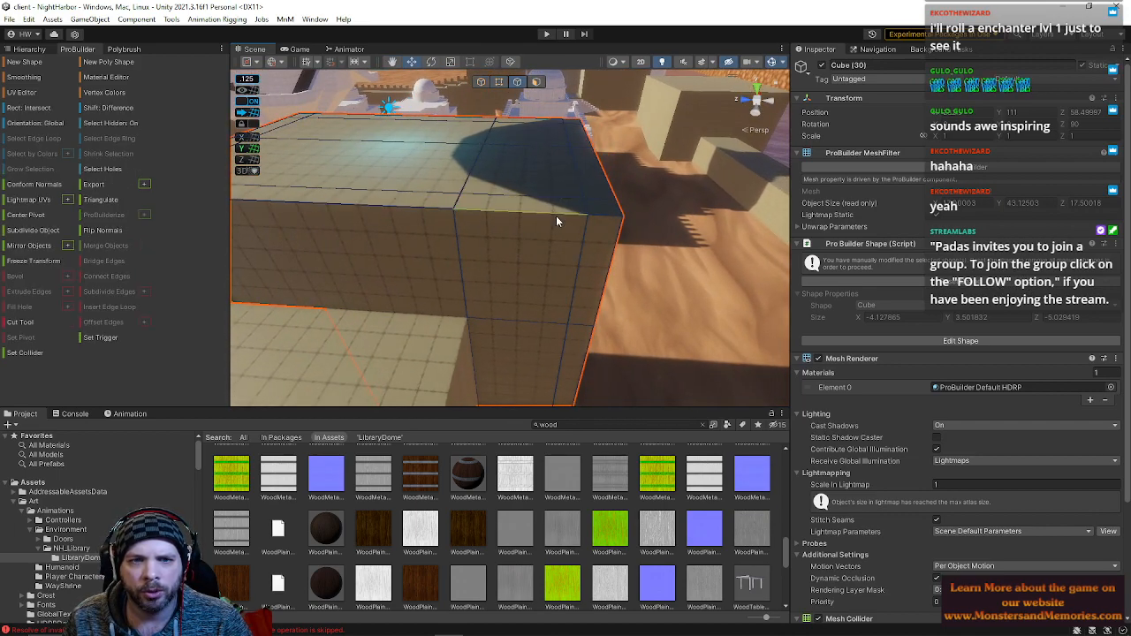
pyautogui.click(553, 228)
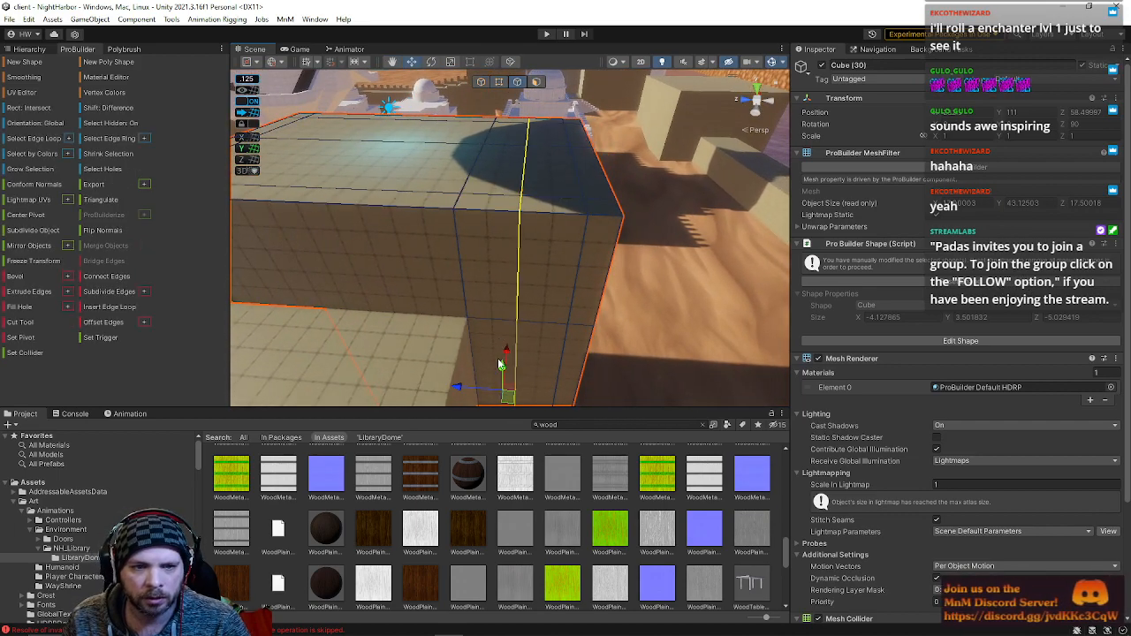
# - Insert two lengthwise edge loops over the block's top, each halving a wide edge along its narrow end
pyautogui.keyDown('alt'); pyautogui.moveTo(631, 199); pyautogui.dragTo(464, 194); pyautogui.keyUp('alt')
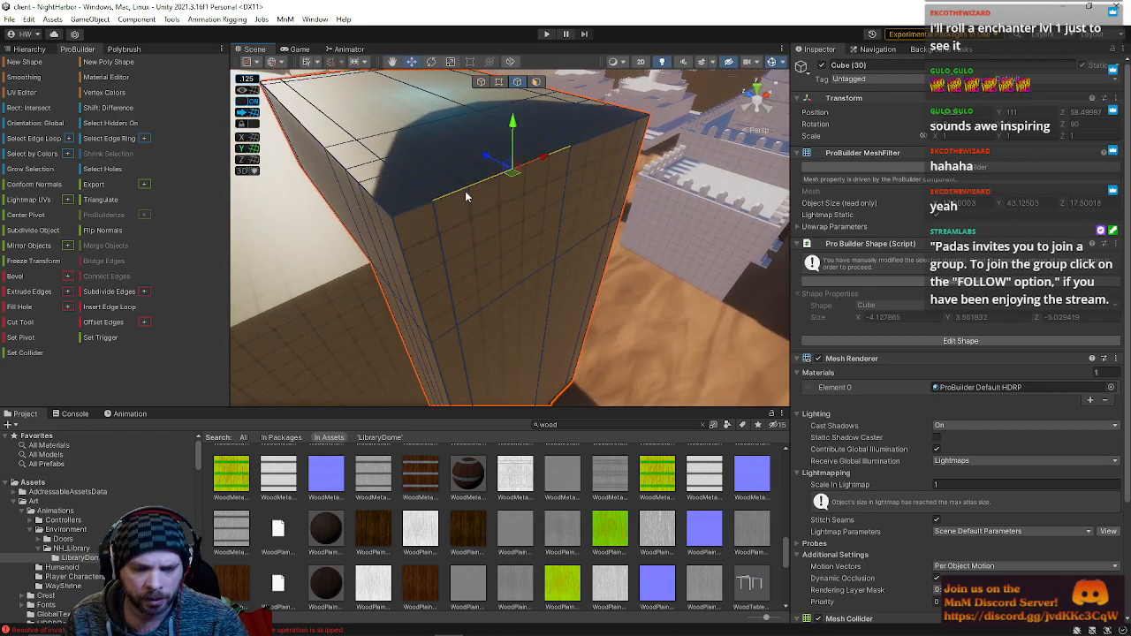
pyautogui.hotkey('alt', 'u')
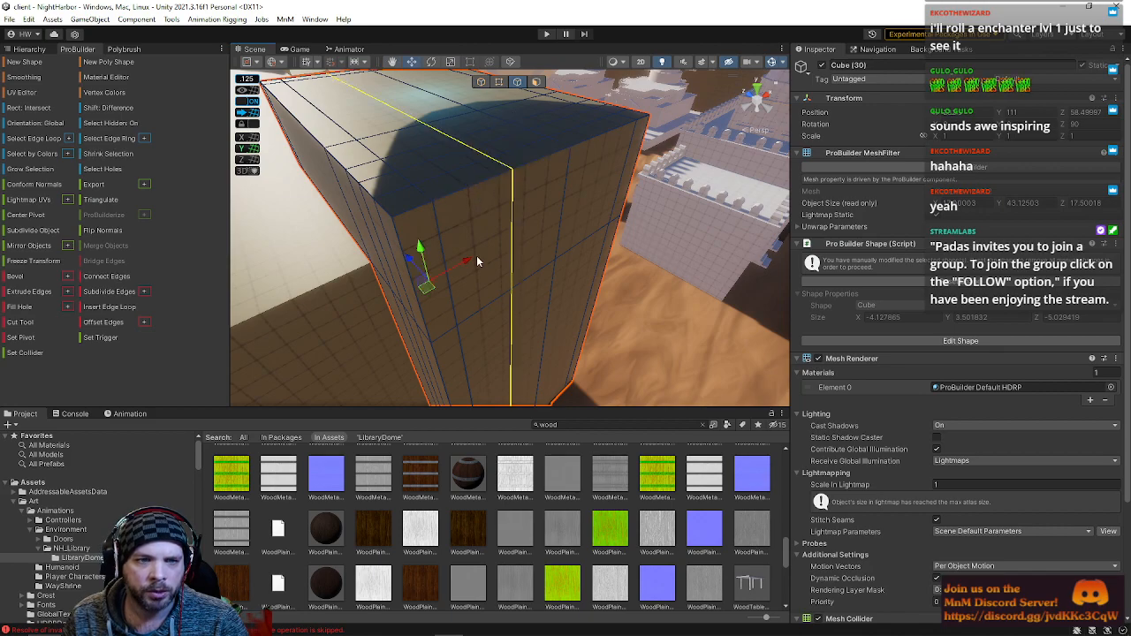
pyautogui.click(494, 183)
pyautogui.moveTo(520, 189)
pyautogui.keyDown('alt'); pyautogui.mouseDown()
pyautogui.moveTo(506, 234)
pyautogui.moveTo(489, 230)
pyautogui.moveTo(528, 195)
pyautogui.mouseUp(); pyautogui.keyUp('alt')
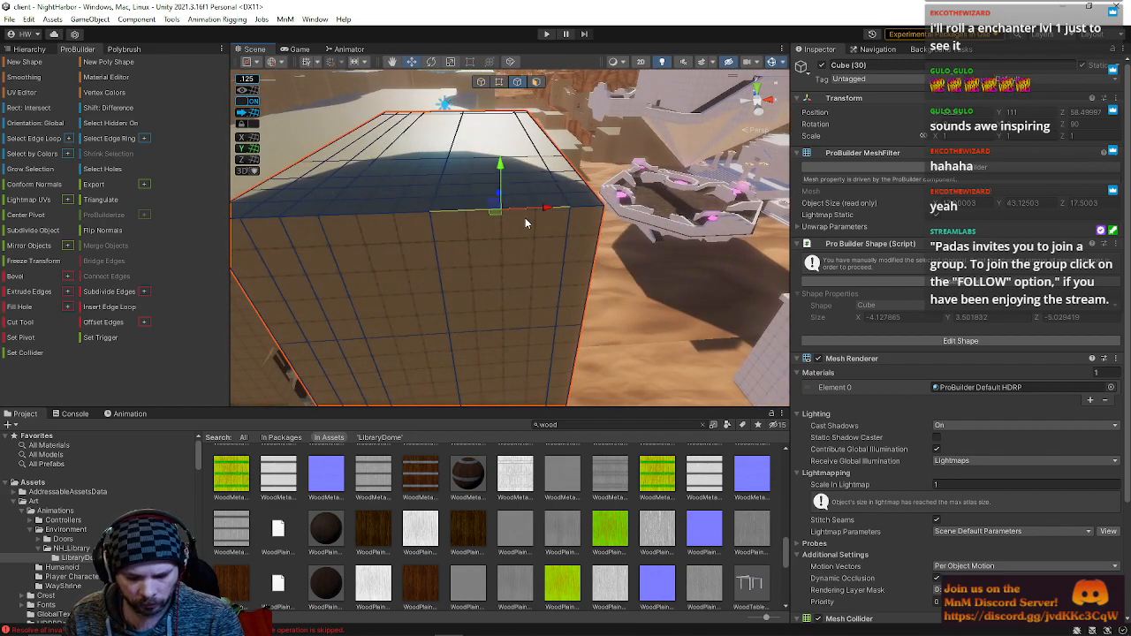
pyautogui.hotkey('alt', 'u')
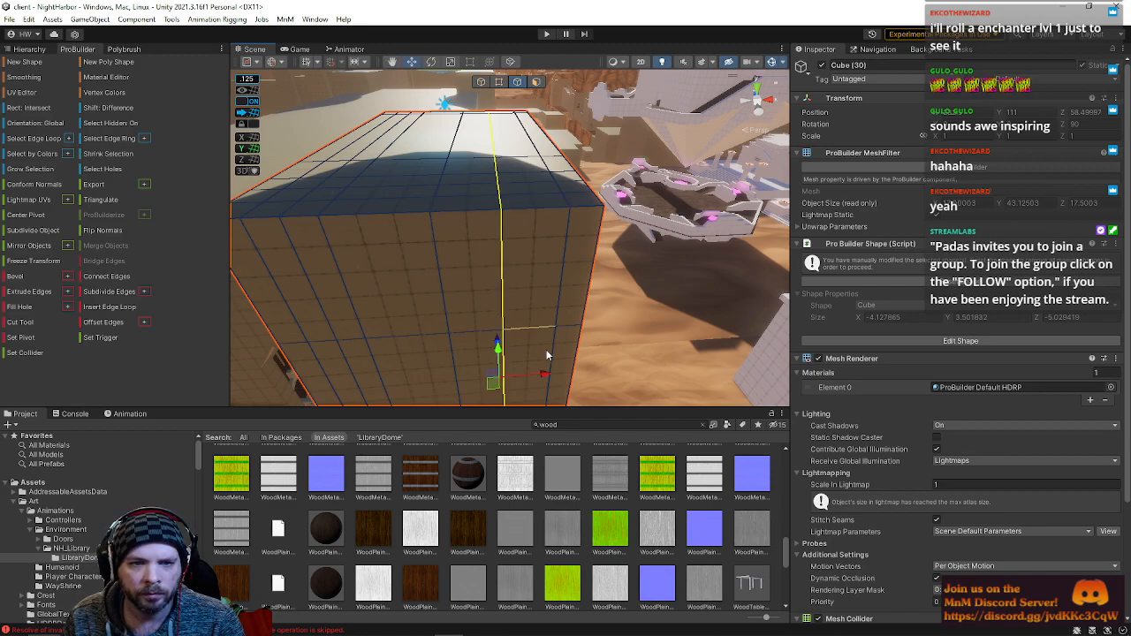
# - Insert another edge loop across the block's long side and slide it close to the existing loop near the corner
pyautogui.keyDown('alt'); pyautogui.moveTo(562, 284); pyautogui.dragTo(598, 276); pyautogui.keyUp('alt')
pyautogui.moveTo(762, 260); pyautogui.dragTo(864, 290, button='right')
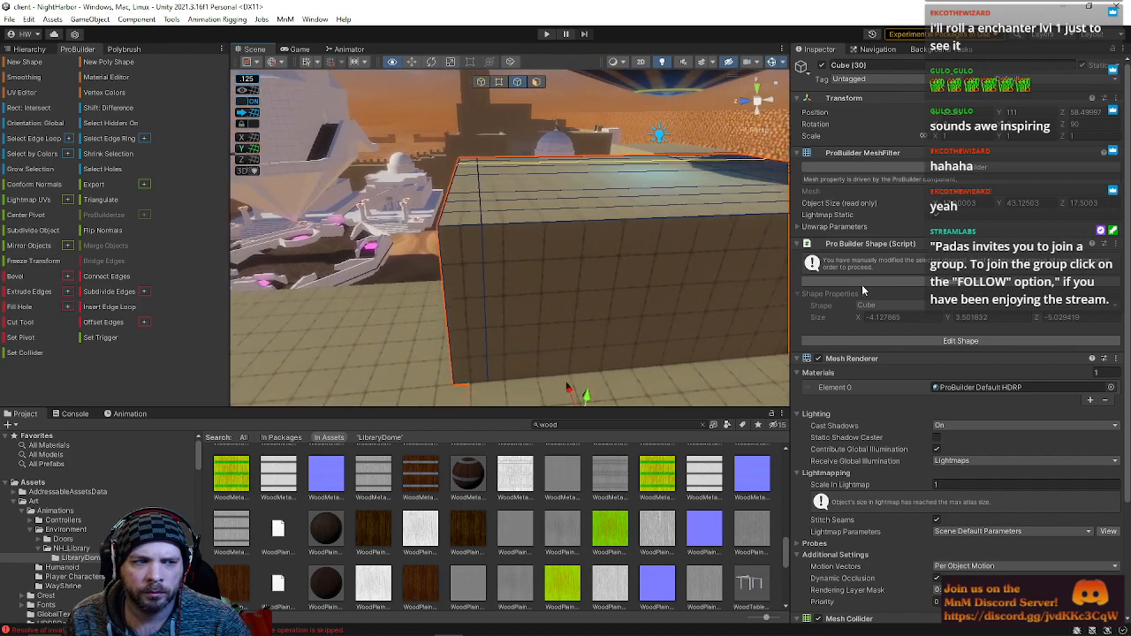
pyautogui.click(545, 238)
pyautogui.hotkey('alt', 'u')
pyautogui.moveTo(619, 251); pyautogui.dragTo(541, 366, button='right')
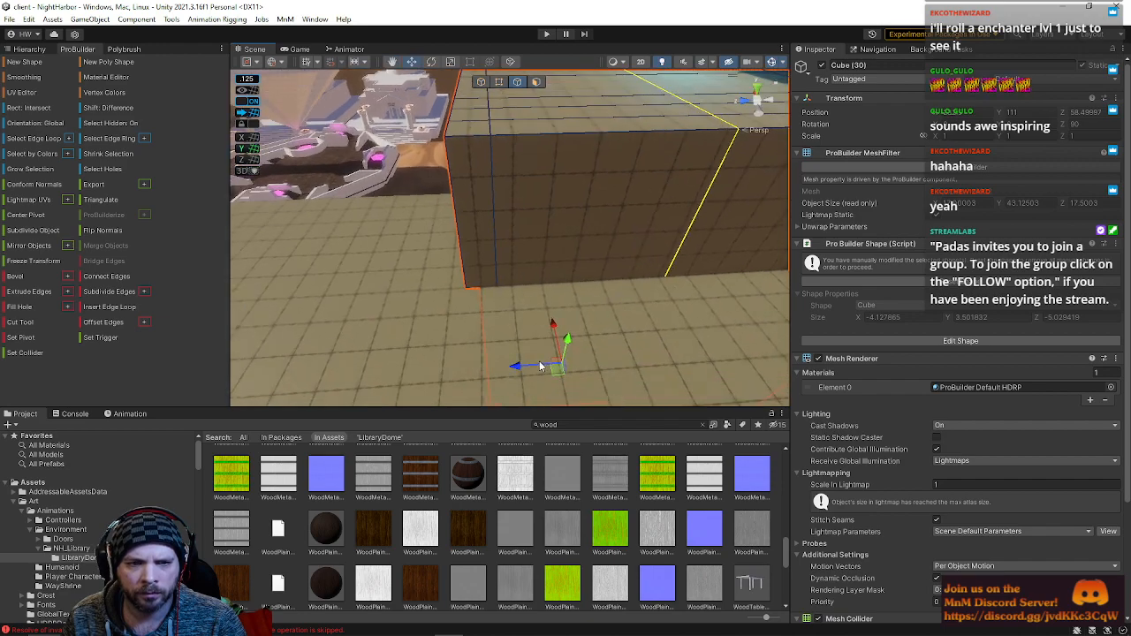
pyautogui.moveTo(517, 365); pyautogui.dragTo(463, 372)
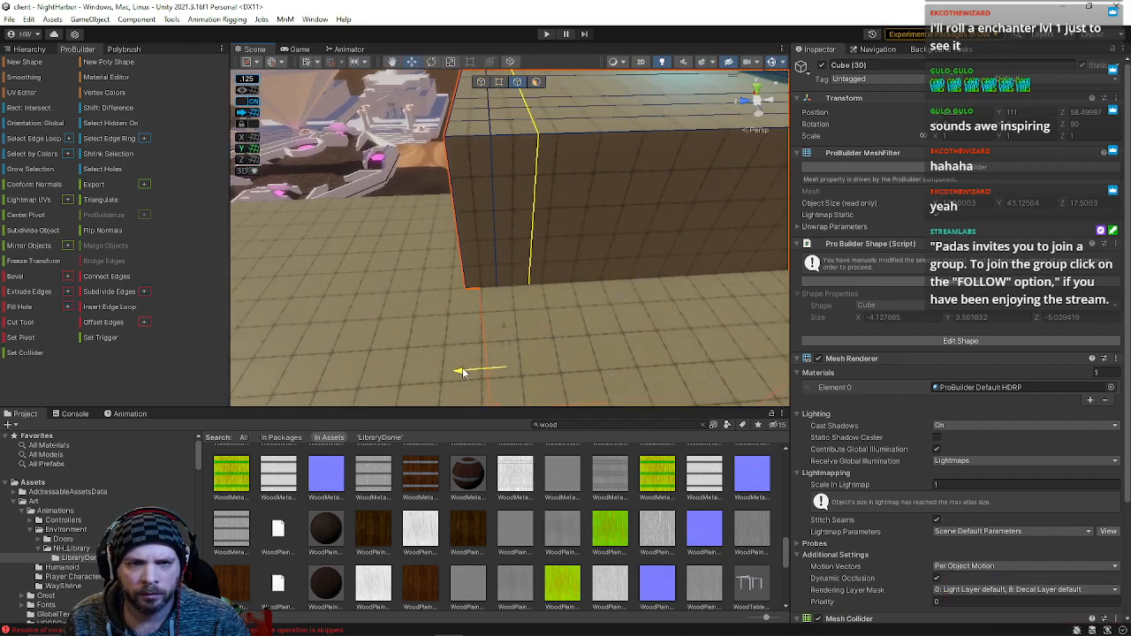
pyautogui.moveTo(534, 299); pyautogui.dragTo(438, 318, button='right')
pyautogui.moveTo(435, 374); pyautogui.dragTo(448, 376)
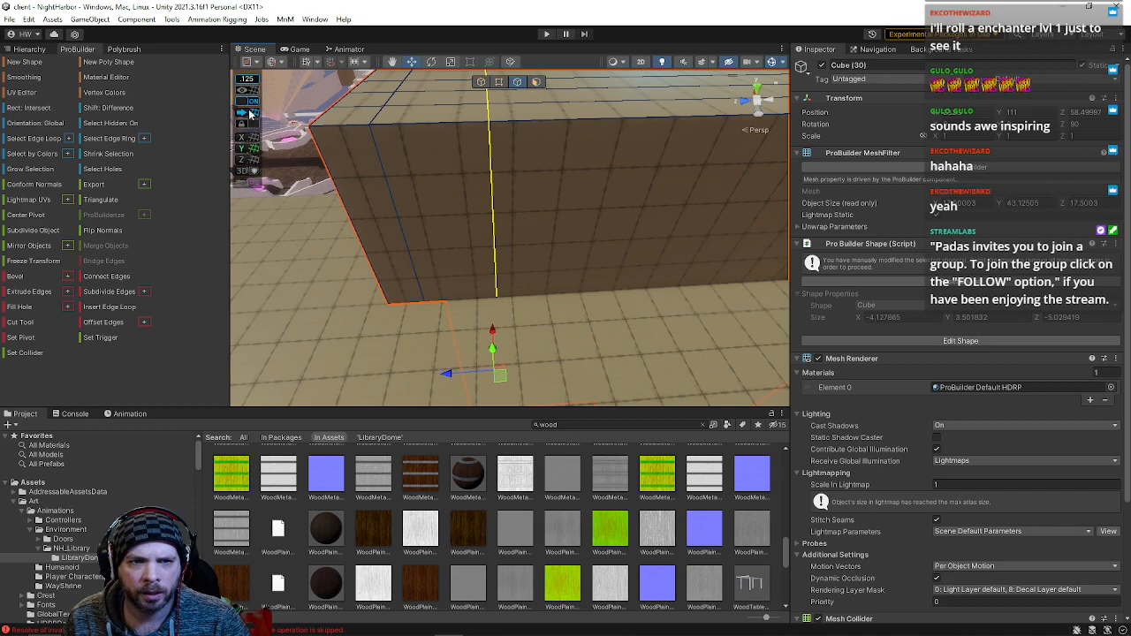
# - Select the neighbouring edge loops near the block's corner one at a time and align them to the grid
pyautogui.click(417, 133)
pyautogui.doubleClick(438, 194)
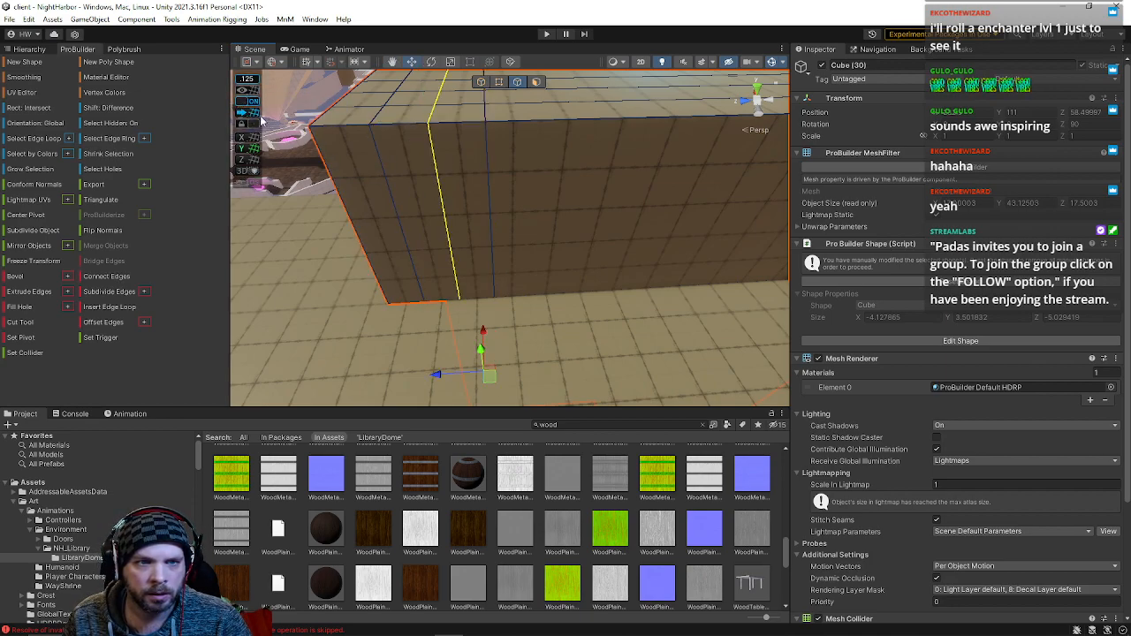
pyautogui.doubleClick(390, 166)
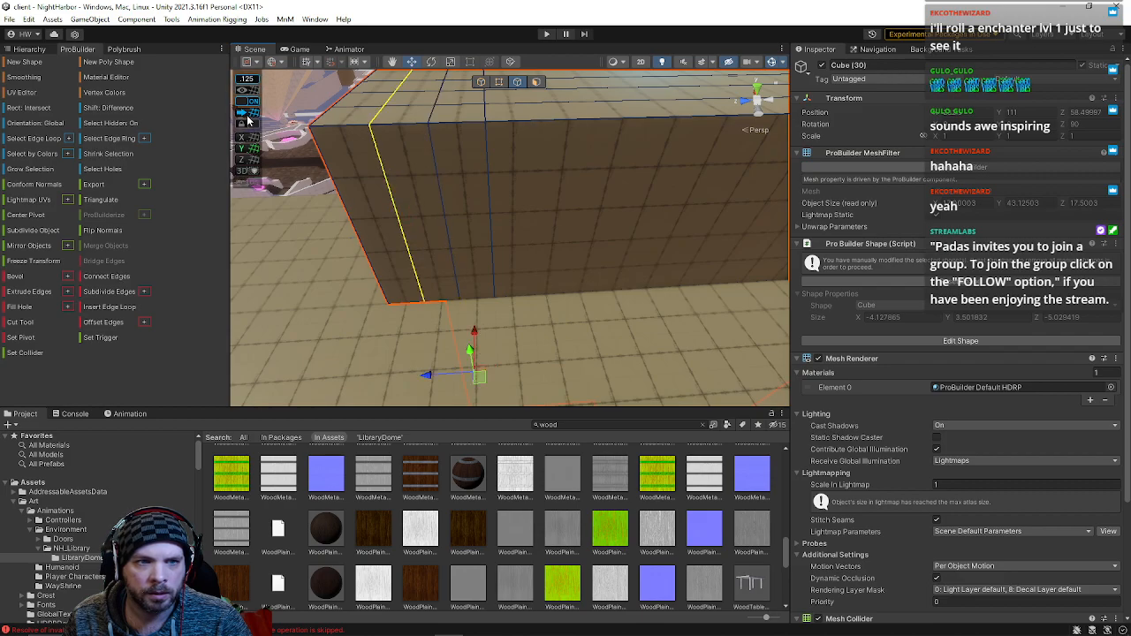
pyautogui.moveTo(507, 185); pyautogui.dragTo(489, 88, button='right')
pyautogui.click(482, 142)
pyautogui.moveTo(481, 141); pyautogui.dragTo(919, 269, button='right')
pyautogui.click(461, 249)
# - Select the narrow border faces along two adjoining edges of the block's top, including their shared corner
pyautogui.click(534, 85)
pyautogui.moveTo(532, 140); pyautogui.dragTo(549, 171, button='right')
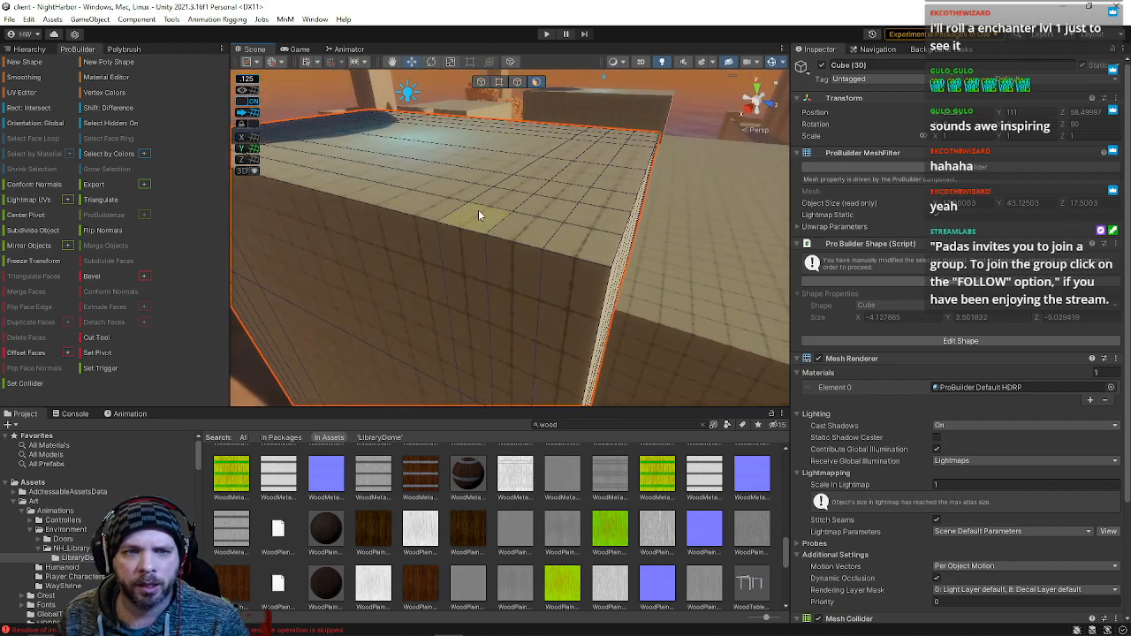
pyautogui.click(479, 212)
pyautogui.keyDown('shift'); pyautogui.click(535, 235); pyautogui.keyUp('shift')
pyautogui.keyDown('shift'); pyautogui.click(402, 200); pyautogui.keyUp('shift')
pyautogui.keyDown('shift'); pyautogui.click(588, 230); pyautogui.keyUp('shift')
pyautogui.keyDown('shift'); pyautogui.click(595, 217); pyautogui.keyUp('shift')
pyautogui.keyDown('shift'); pyautogui.click(608, 199); pyautogui.keyUp('shift')
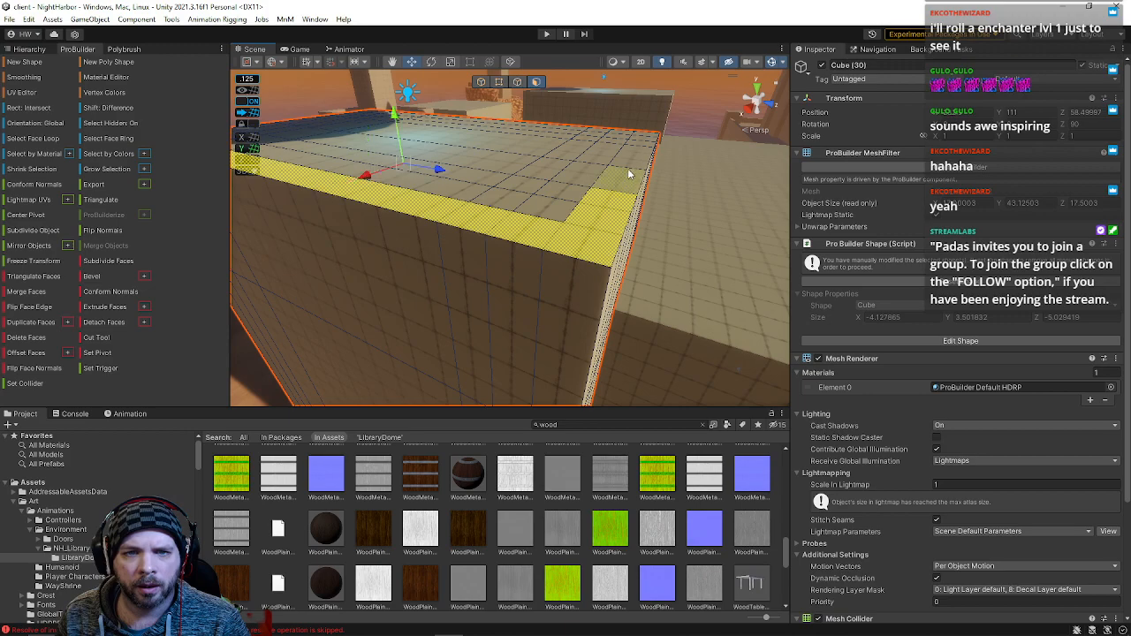
pyautogui.keyDown('shift'); pyautogui.click(645, 146); pyautogui.keyUp('shift')
pyautogui.moveTo(644, 146); pyautogui.dragTo(610, 203, button='right')
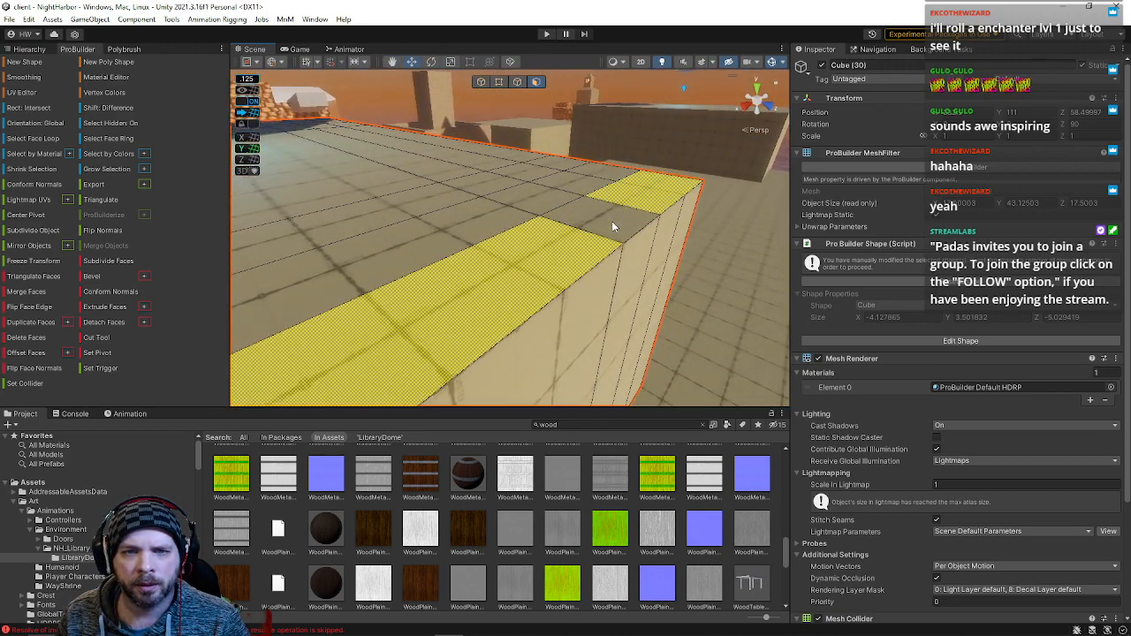
pyautogui.keyDown('shift'); pyautogui.click(613, 226); pyautogui.keyUp('shift')
# - Add the remaining border faces to the selection and extrude the whole rim up about 0.5 units as a parapet
pyautogui.moveTo(572, 170); pyautogui.dragTo(494, 210, button='right')
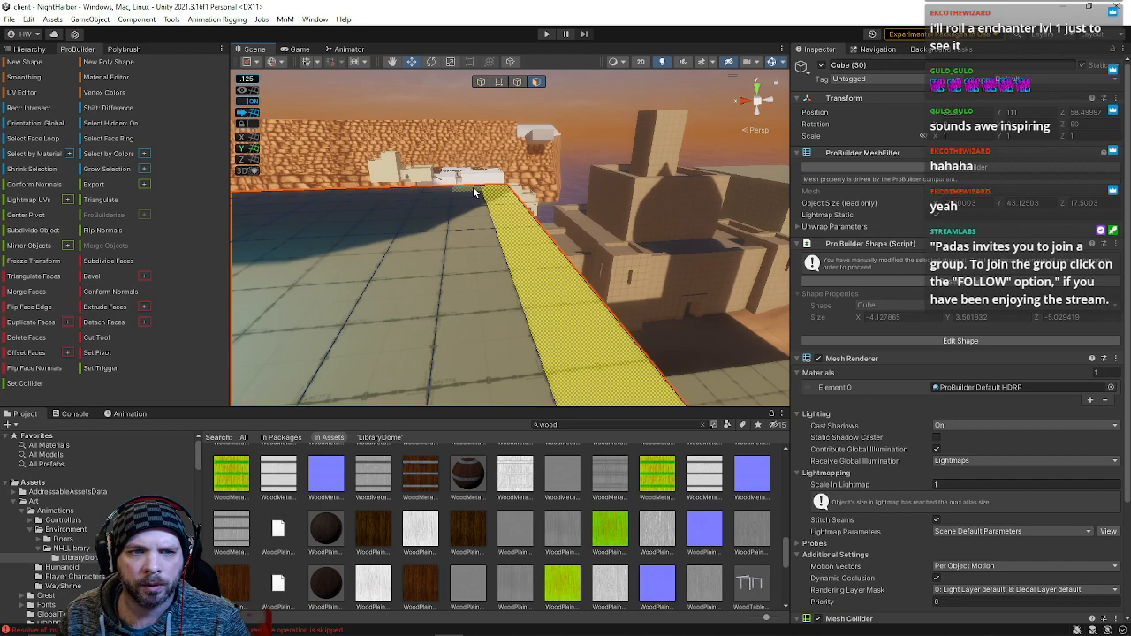
pyautogui.moveTo(409, 190); pyautogui.dragTo(371, 204, button='right')
pyautogui.keyDown('shift'); pyautogui.click(372, 204); pyautogui.keyUp('shift')
pyautogui.keyDown('shift'); pyautogui.click(430, 210); pyautogui.keyUp('shift')
pyautogui.keyDown('shift'); pyautogui.click(491, 217); pyautogui.keyUp('shift')
pyautogui.moveTo(366, 263); pyautogui.dragTo(517, 250, button='right')
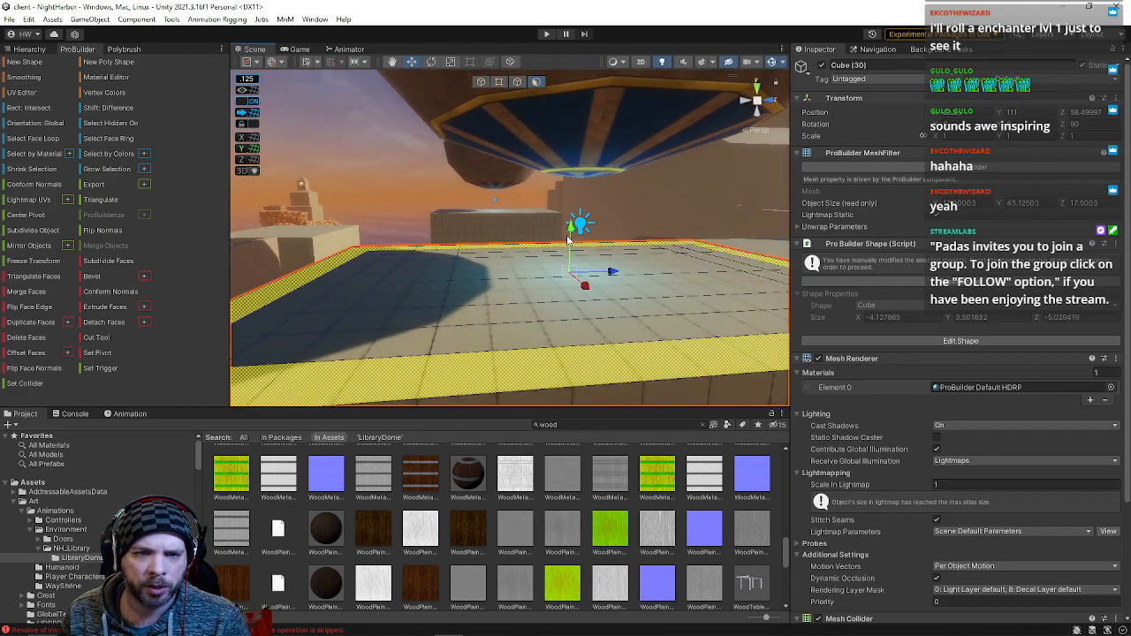
pyautogui.moveTo(570, 228)
pyautogui.keyDown('shift'); pyautogui.mouseDown()
pyautogui.moveTo(568, 192)
pyautogui.moveTo(570, 220)
pyautogui.moveTo(563, 212)
pyautogui.mouseUp(); pyautogui.keyUp('shift')
# - Raise an L-shaped group of five parapet faces at one roof corner to form the base of a stepped battlement
pyautogui.moveTo(495, 266); pyautogui.dragTo(457, 297, button='right')
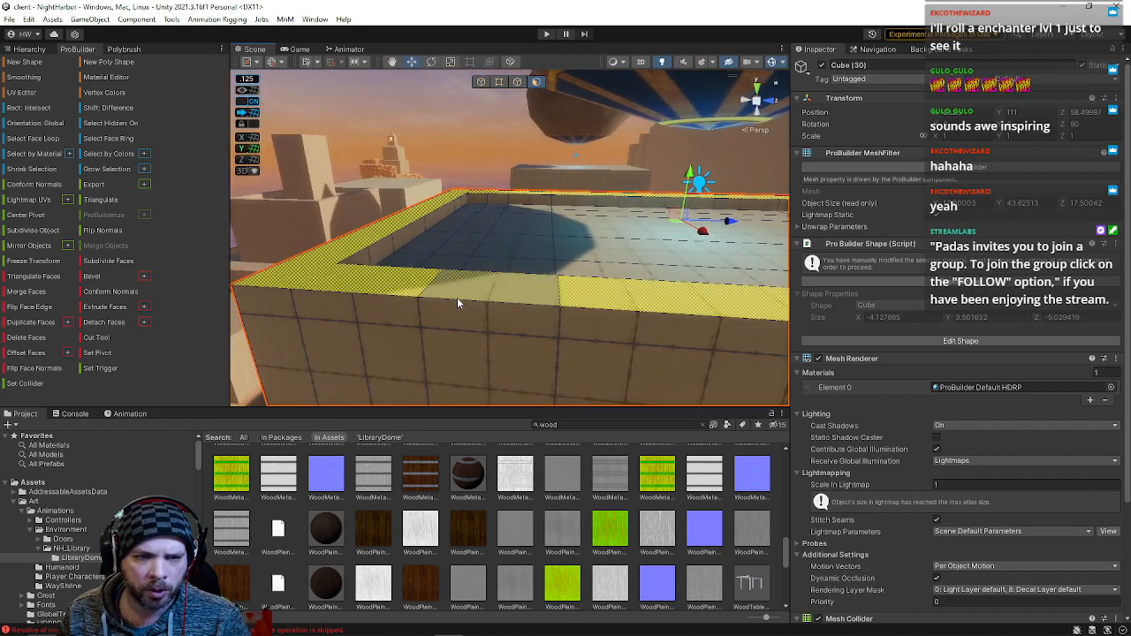
pyautogui.click(412, 288)
pyautogui.keyDown('shift'); pyautogui.click(339, 283); pyautogui.keyUp('shift')
pyautogui.keyDown('shift'); pyautogui.click(281, 275); pyautogui.keyUp('shift')
pyautogui.keyDown('shift'); pyautogui.click(339, 252); pyautogui.keyUp('shift')
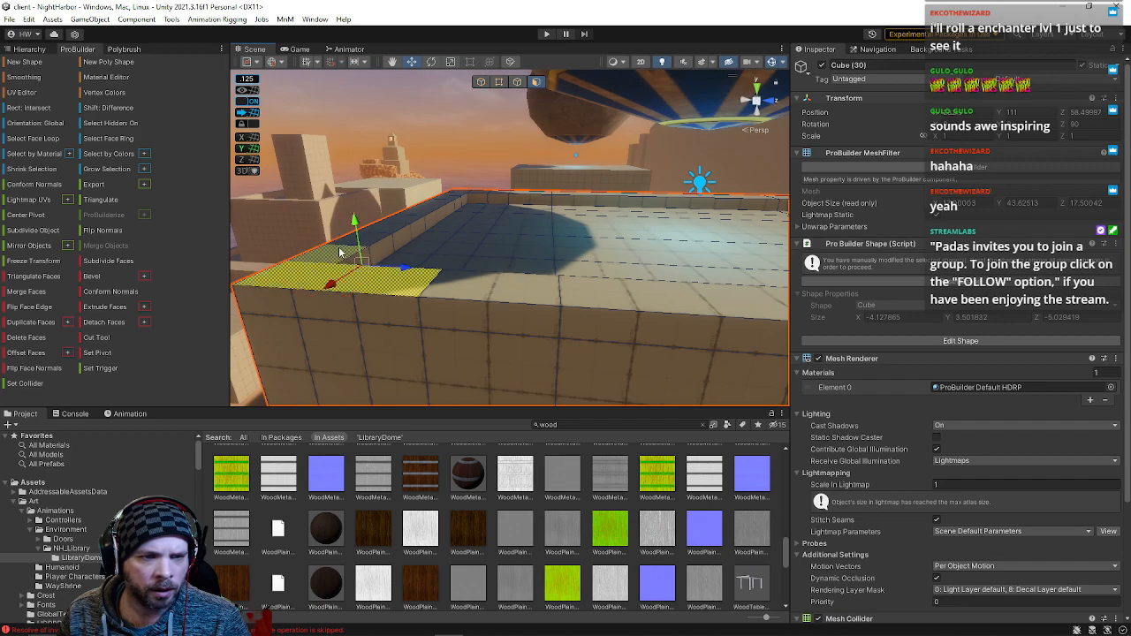
pyautogui.keyDown('shift'); pyautogui.click(414, 258); pyautogui.keyUp('shift')
pyautogui.moveTo(464, 267); pyautogui.dragTo(457, 221, button='right')
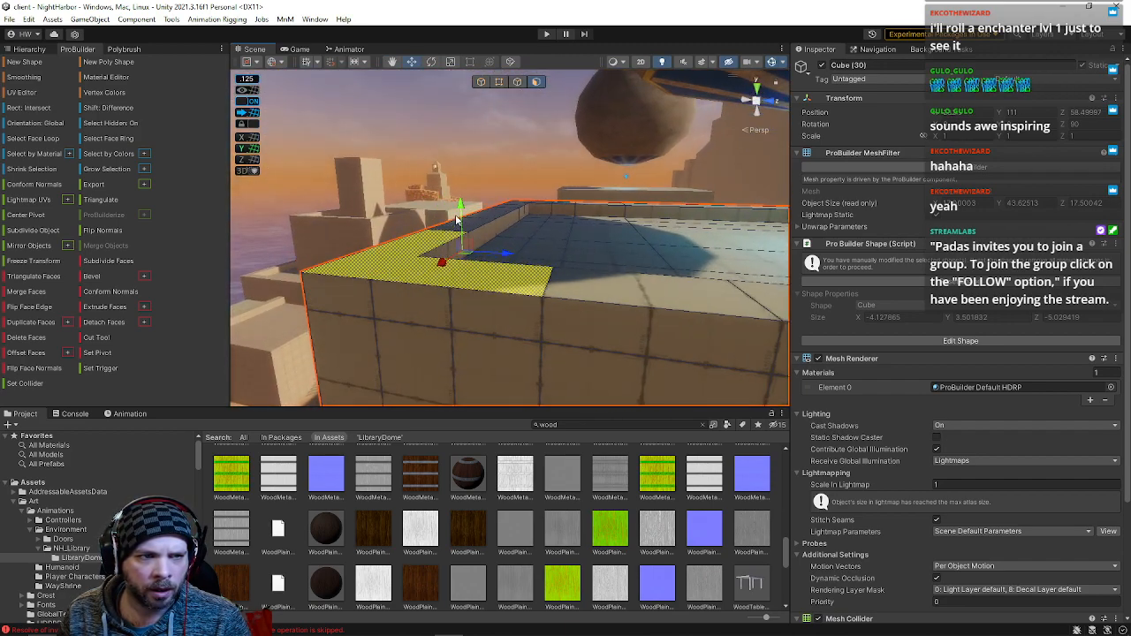
pyautogui.moveTo(460, 211); pyautogui.dragTo(453, 154)
# - Stack two narrower tiers on that corner, ending with the corner face about 3 units above the parapet
pyautogui.moveTo(410, 199)
pyautogui.mouseDown(button='right')
pyautogui.moveTo(401, 249)
pyautogui.moveTo(406, 214)
pyautogui.mouseUp(button='right')
pyautogui.moveTo(415, 176); pyautogui.dragTo(394, 85)
pyautogui.click(355, 144)
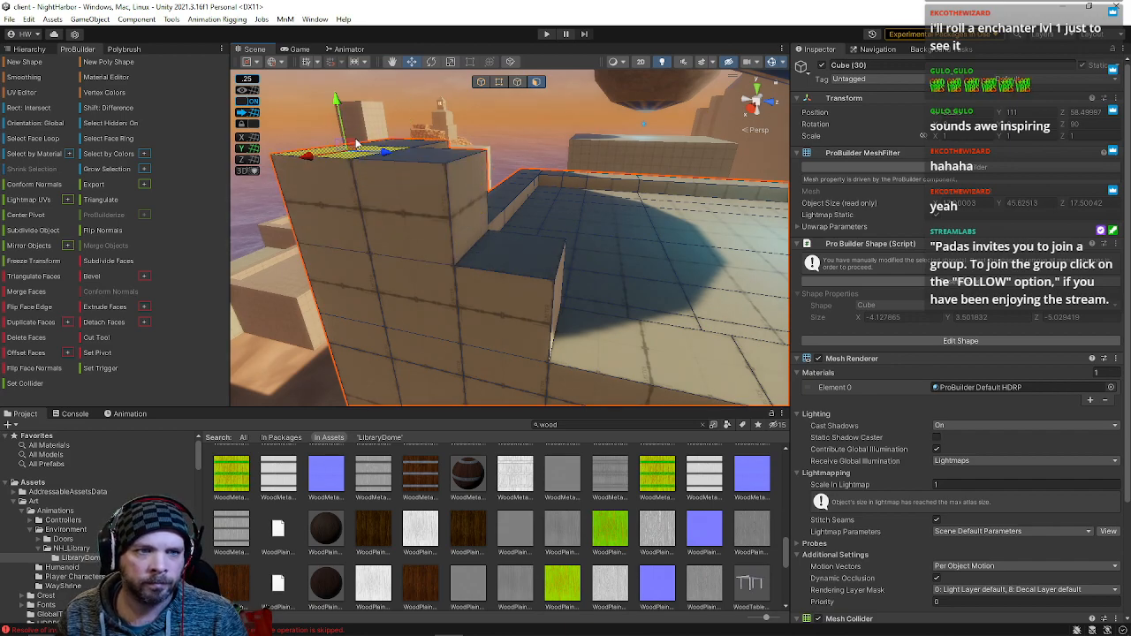
pyautogui.moveTo(338, 107); pyautogui.dragTo(325, 5)
# - Select the L-shaped parapet faces at the next roof corner and raise them as the first battlement tier
pyautogui.moveTo(378, 173); pyautogui.dragTo(434, 147, button='right')
pyautogui.click(504, 167)
pyautogui.moveTo(506, 168); pyautogui.dragTo(542, 257, button='right')
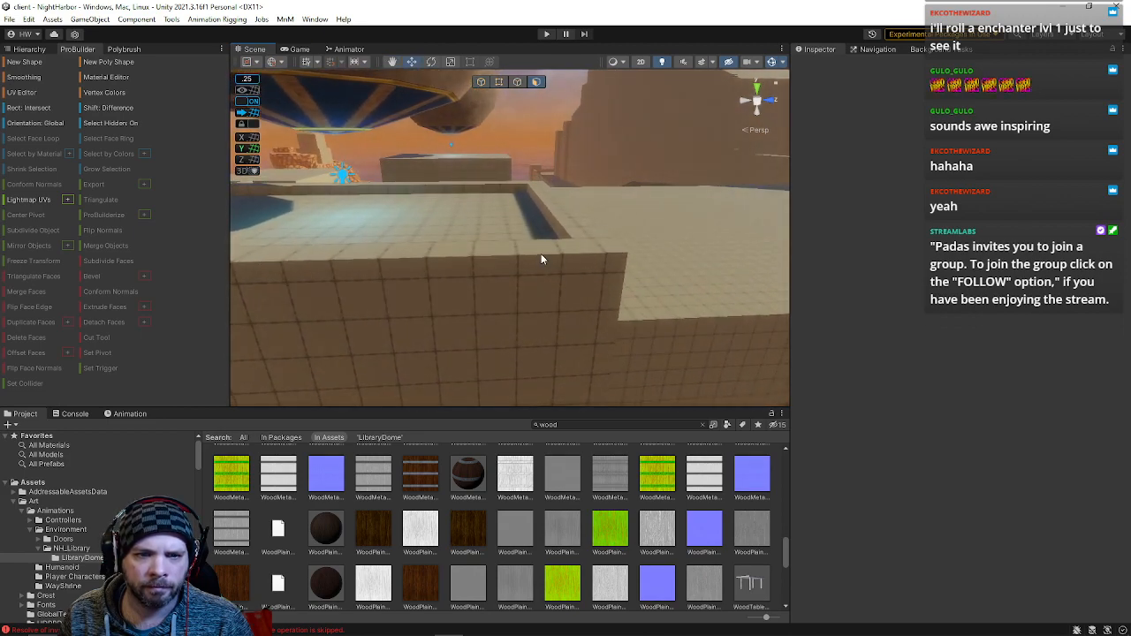
pyautogui.click(554, 255)
pyautogui.keyDown('shift'); pyautogui.click(510, 288); pyautogui.keyUp('shift')
pyautogui.keyDown('shift'); pyautogui.click(623, 292); pyautogui.keyUp('shift')
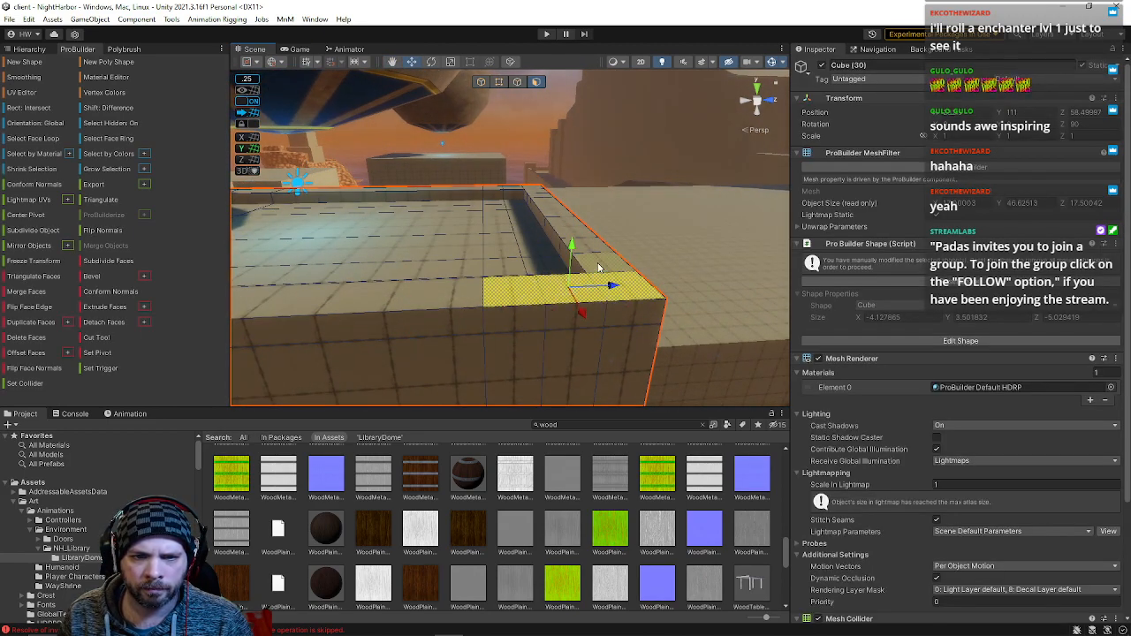
pyautogui.keyDown('shift'); pyautogui.click(564, 219); pyautogui.keyUp('shift')
pyautogui.moveTo(558, 226); pyautogui.dragTo(555, 173)
# - Raise the second corner's inner three faces as a middle tier, and extrude its corner face as the peak
pyautogui.click(588, 243)
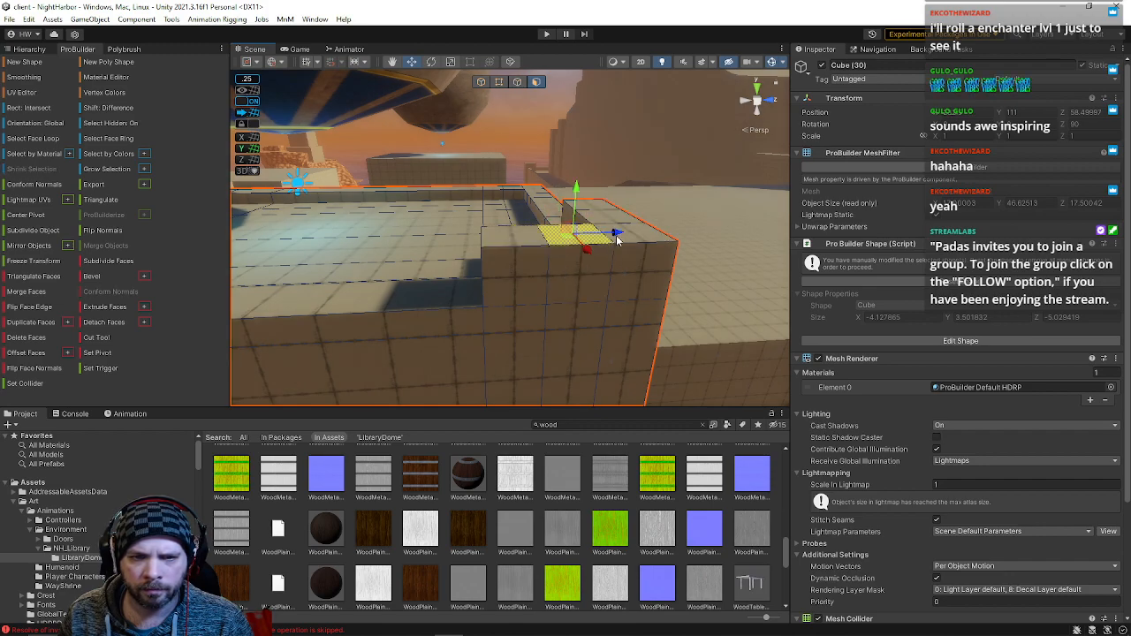
pyautogui.keyDown('shift'); pyautogui.click(624, 228); pyautogui.keyUp('shift')
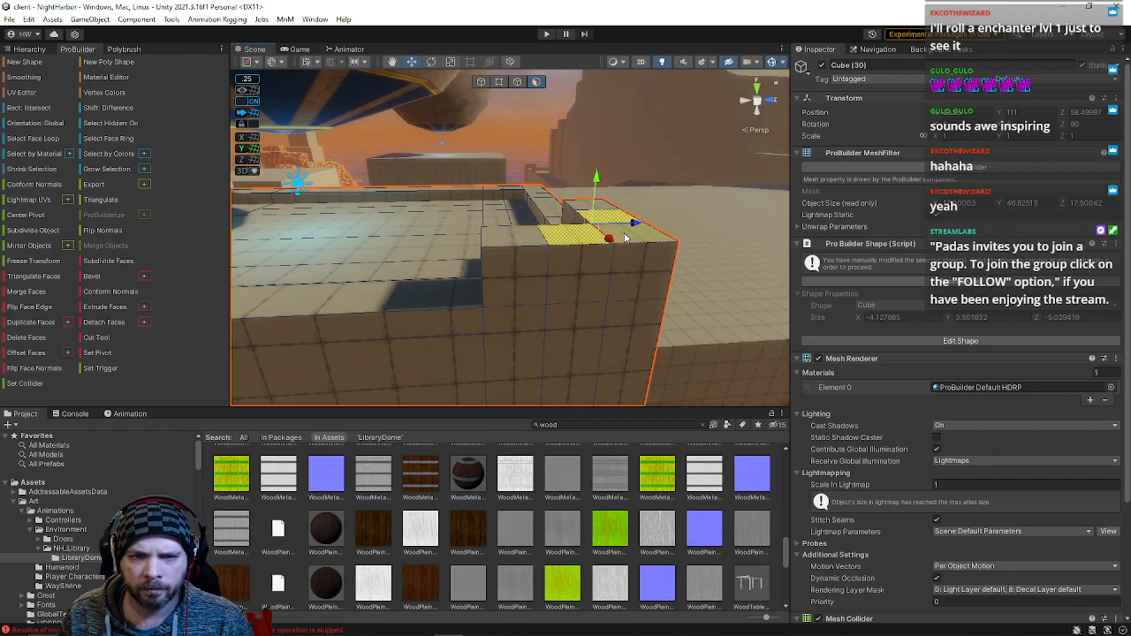
pyautogui.moveTo(597, 188); pyautogui.dragTo(597, 131)
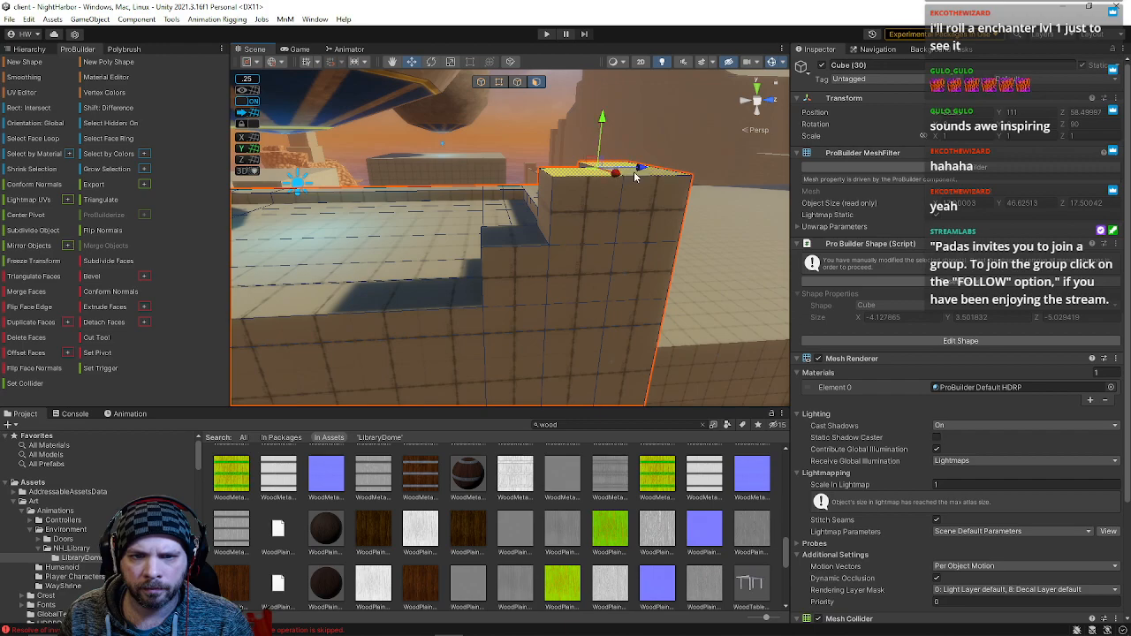
pyautogui.moveTo(633, 187); pyautogui.dragTo(758, 158, button='right')
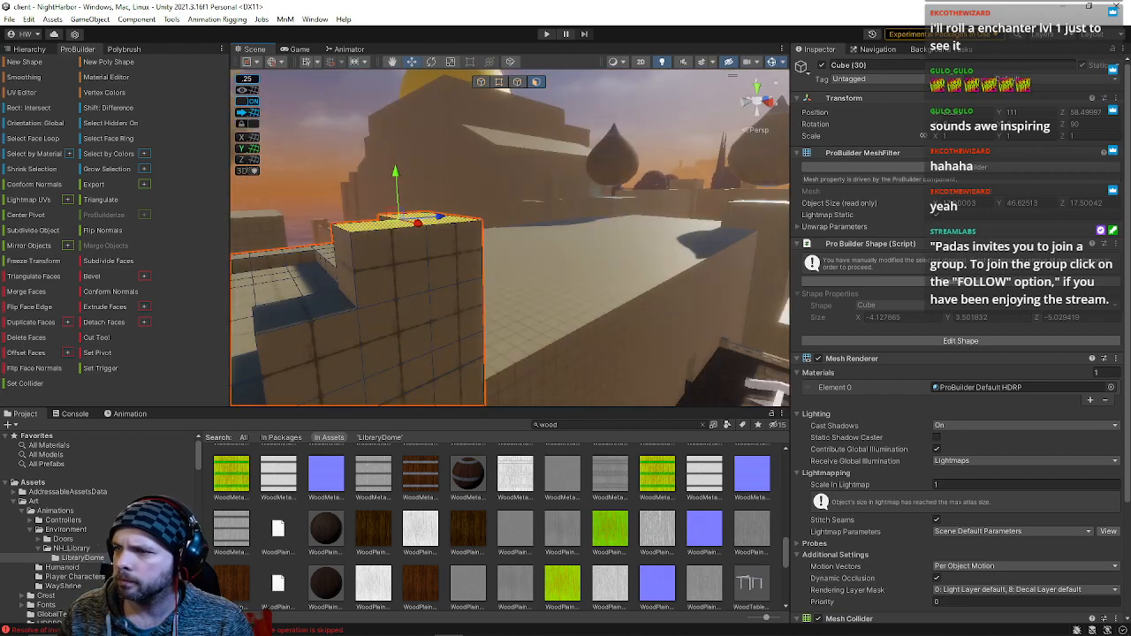
pyautogui.press('e')
pyautogui.moveTo(618, 281); pyautogui.dragTo(543, 267, button='right')
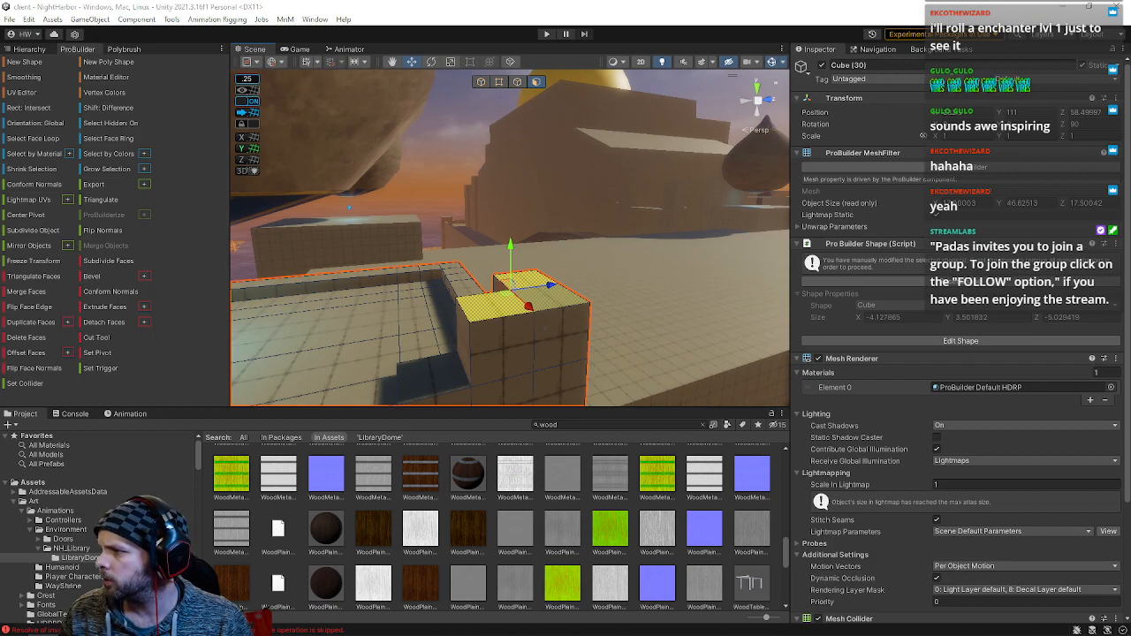
pyautogui.click(548, 306)
pyautogui.moveTo(549, 255); pyautogui.dragTo(551, 195)
# - Select the L-shaped parapet faces at the third roof corner and raise them as its first battlement tier
pyautogui.press('d')
pyautogui.moveTo(591, 253); pyautogui.dragTo(545, 331, button='right')
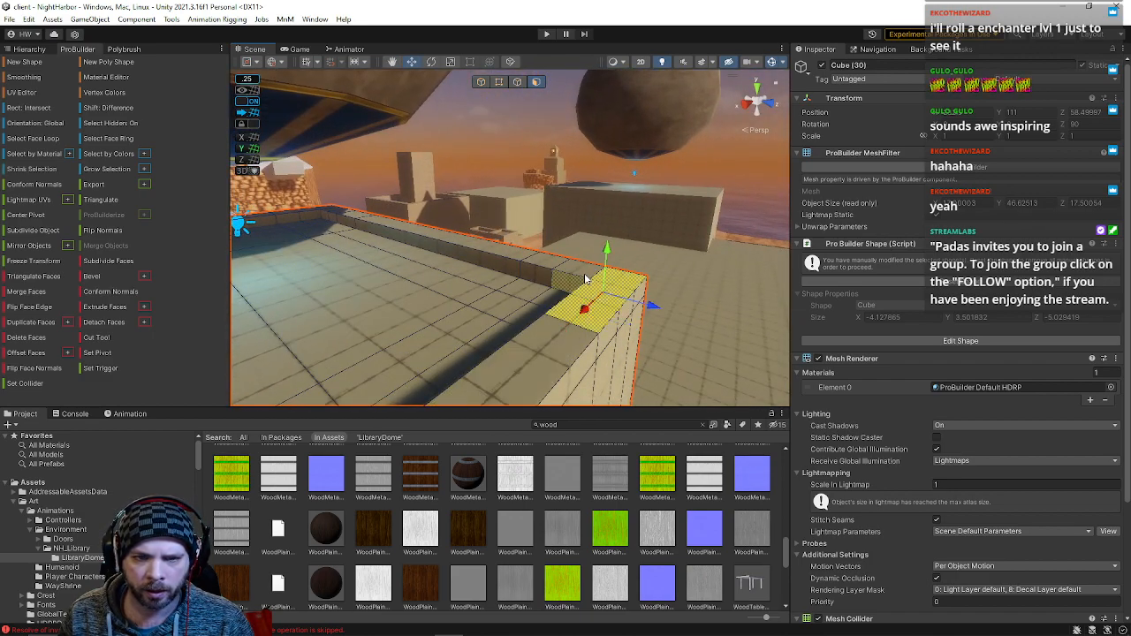
pyautogui.keyDown('shift'); pyautogui.click(547, 263); pyautogui.keyUp('shift')
pyautogui.moveTo(566, 239); pyautogui.dragTo(561, 191)
# - Stack the narrower middle tier and the single-face peak on the third corner's battlement
pyautogui.click(625, 244)
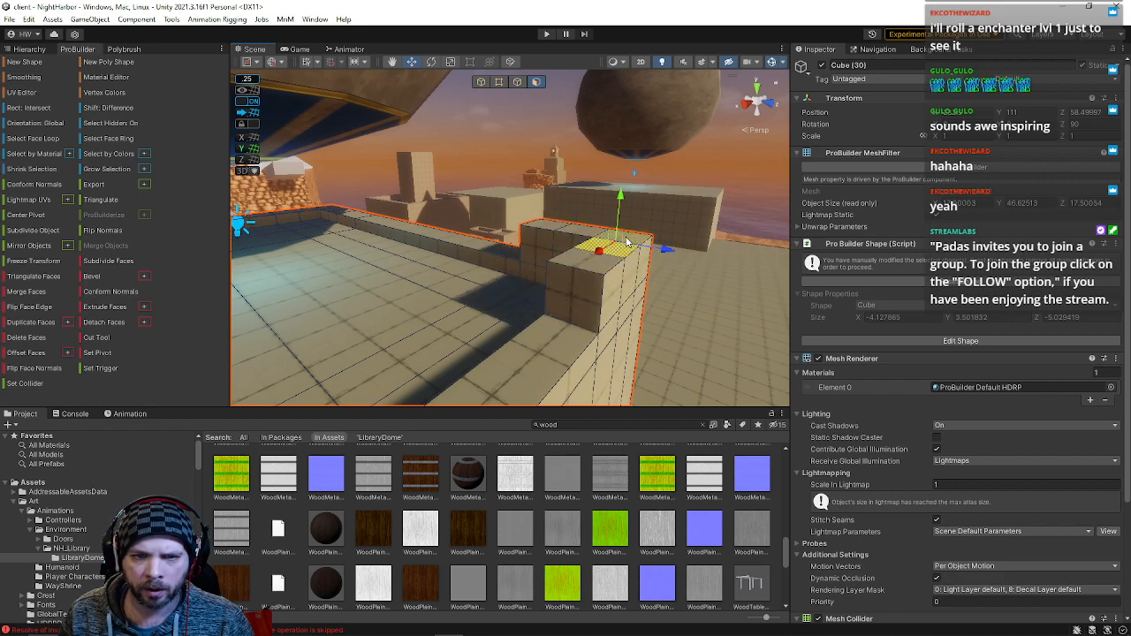
pyautogui.click(592, 236)
pyautogui.moveTo(596, 204); pyautogui.dragTo(598, 157)
pyautogui.press('f')
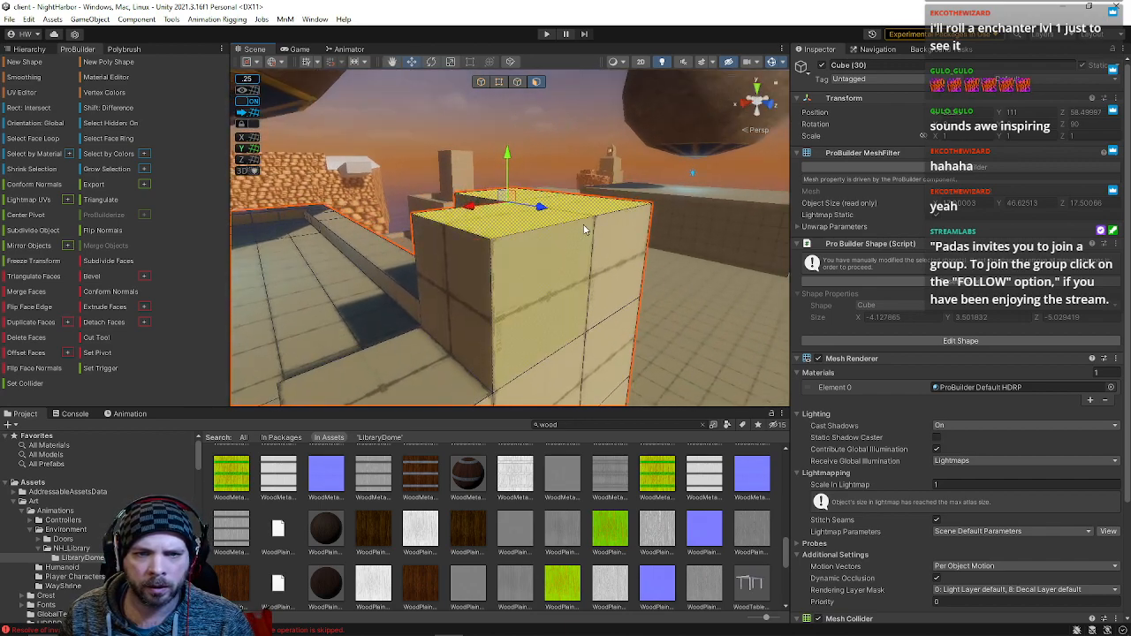
pyautogui.moveTo(582, 159); pyautogui.dragTo(570, 50)
# - Select the L-shaped parapet faces at the fourth roof corner and raise them as the first battlement tier
pyautogui.moveTo(578, 222); pyautogui.dragTo(513, 281, button='right')
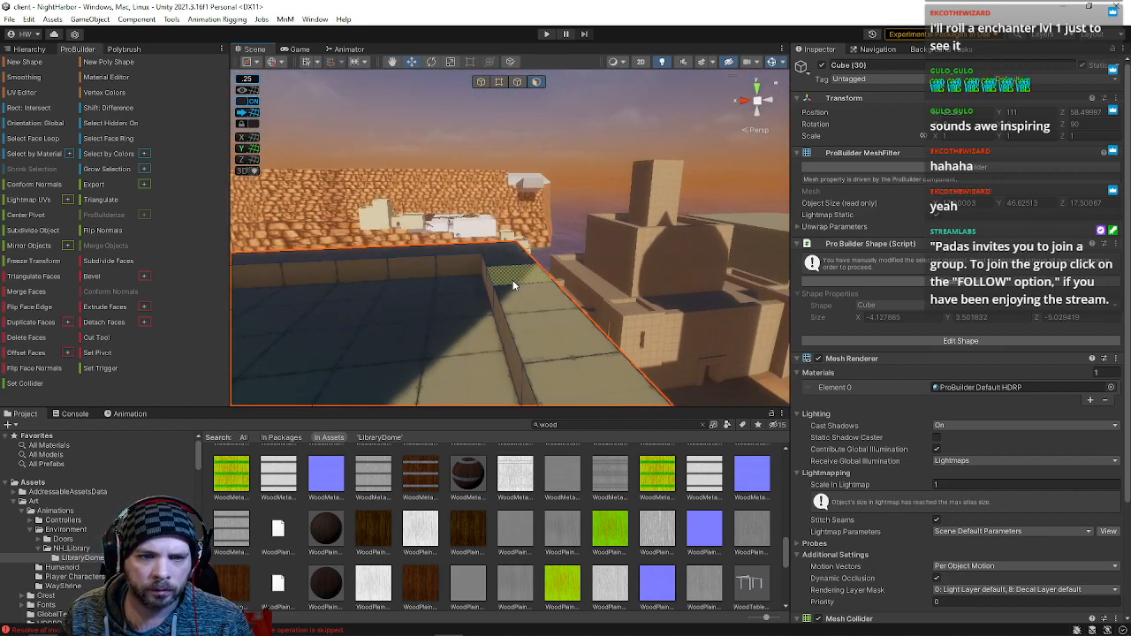
pyautogui.click(511, 271)
pyautogui.keyDown('shift'); pyautogui.click(478, 244); pyautogui.keyUp('shift')
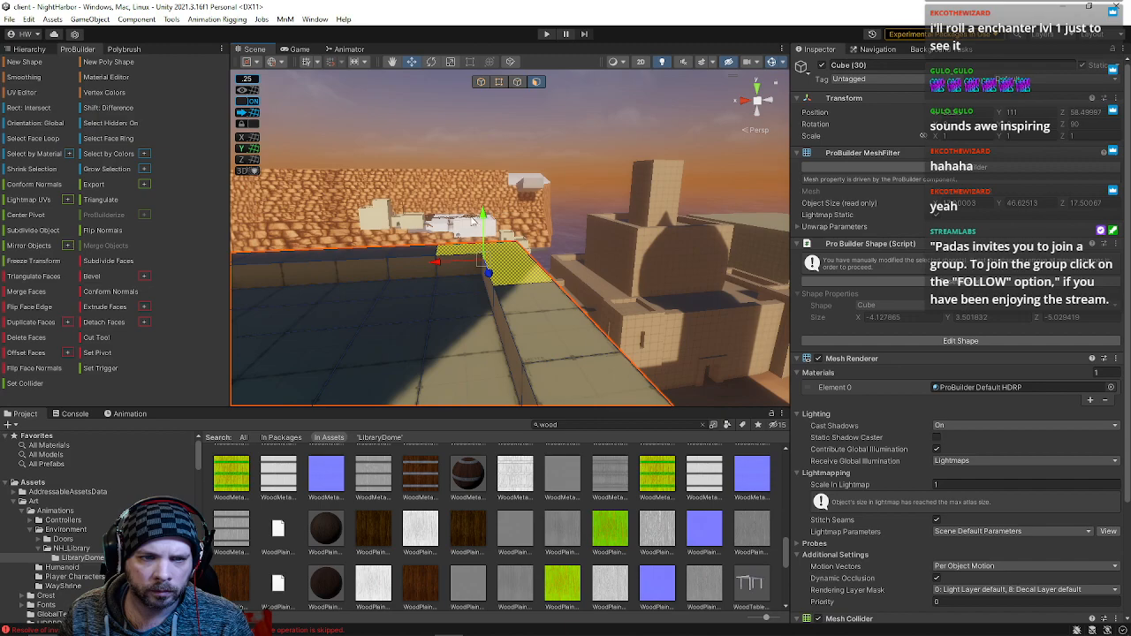
pyautogui.keyDown('shift'); pyautogui.moveTo(455, 218); pyautogui.dragTo(458, 170); pyautogui.keyUp('shift')
# - Raise the fourth corner's narrower middle tier from its inner faces, and extrude the single corner face as the peak
pyautogui.moveTo(460, 177); pyautogui.dragTo(513, 329, button='right')
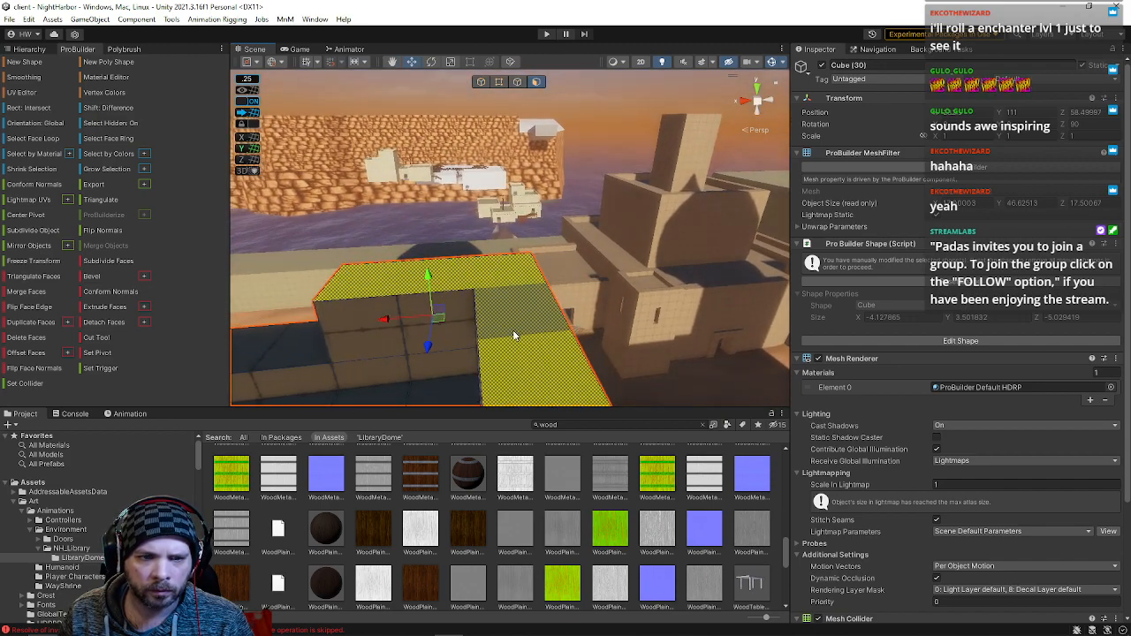
pyautogui.click(512, 330)
pyautogui.keyDown('shift'); pyautogui.click(458, 287); pyautogui.keyUp('shift')
pyautogui.keyDown('shift'); pyautogui.moveTo(473, 250); pyautogui.dragTo(497, 88); pyautogui.keyUp('shift')
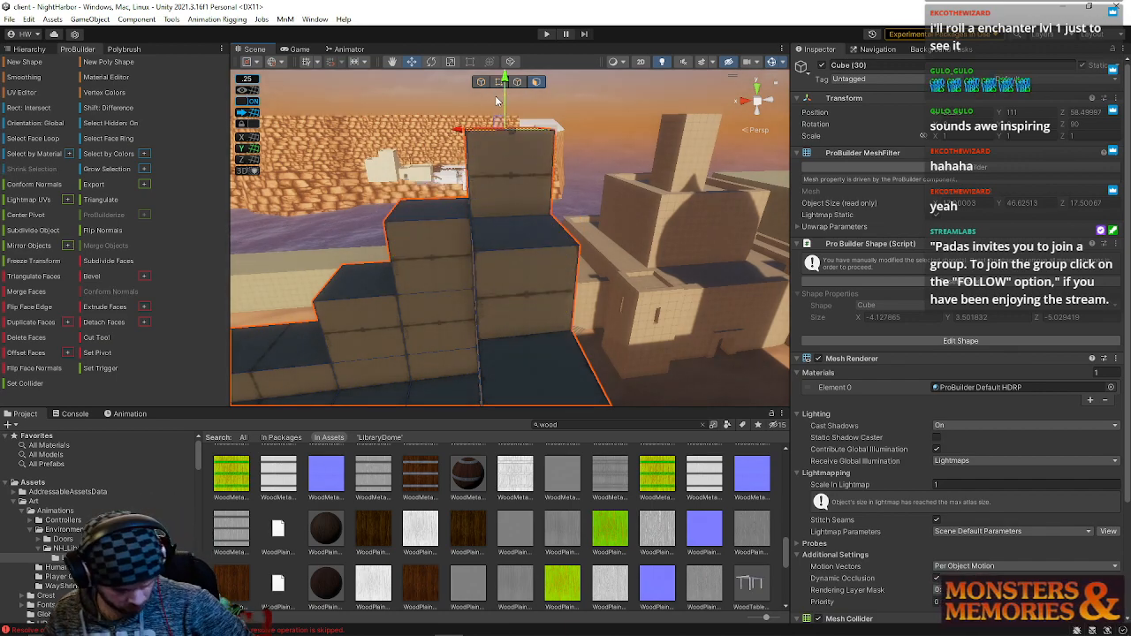
# - Examine the corner battlements from a distance, and reselect the tower block by its wall face
pyautogui.moveTo(523, 287); pyautogui.dragTo(375, 206, button='right')
pyautogui.click(433, 176)
pyautogui.moveTo(433, 175); pyautogui.dragTo(971, 193, button='right')
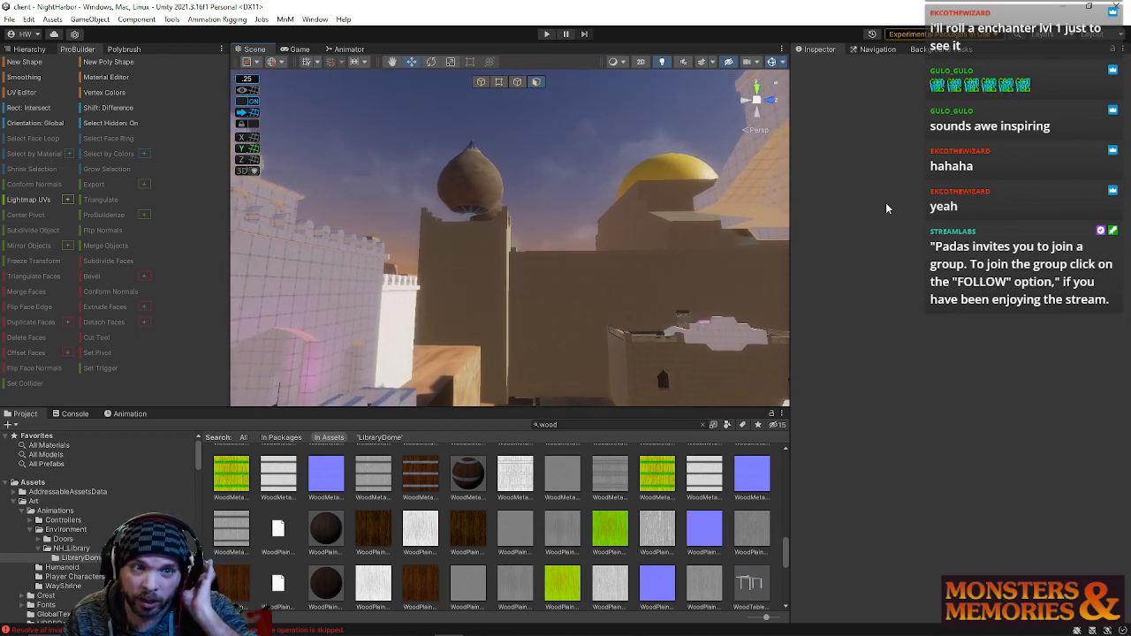
pyautogui.moveTo(602, 303); pyautogui.dragTo(401, 212, button='right')
pyautogui.click(401, 212)
pyautogui.moveTo(475, 221); pyautogui.dragTo(451, 212, button='right')
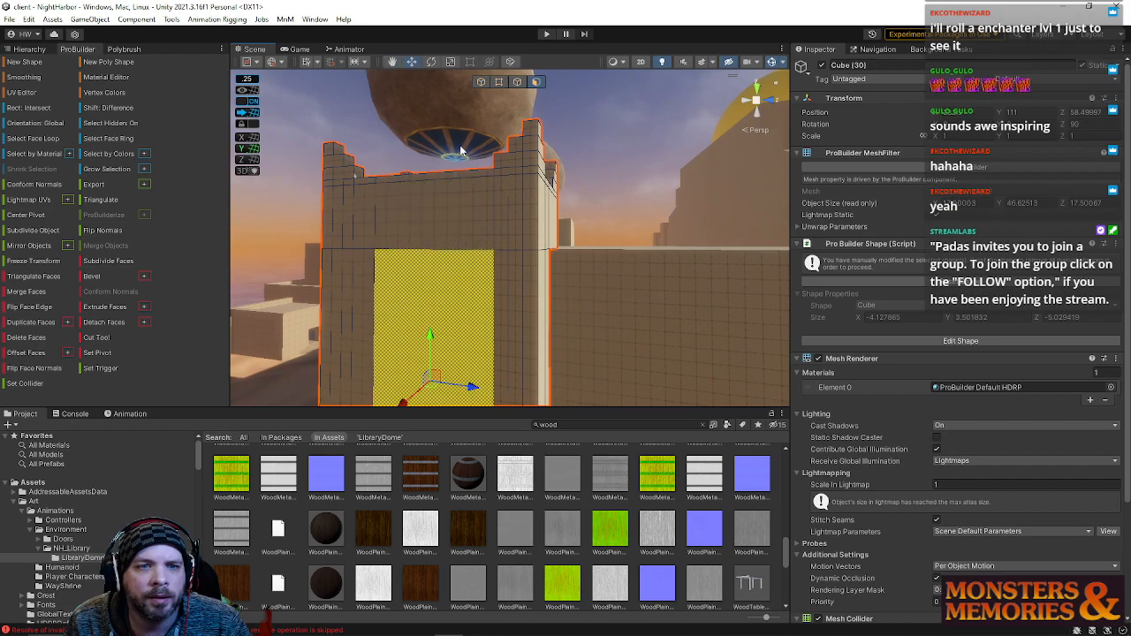
# - Insert a horizontal edge loop around the tower below the parapet and raise it to define a narrow band
pyautogui.click(517, 81)
pyautogui.click(496, 207)
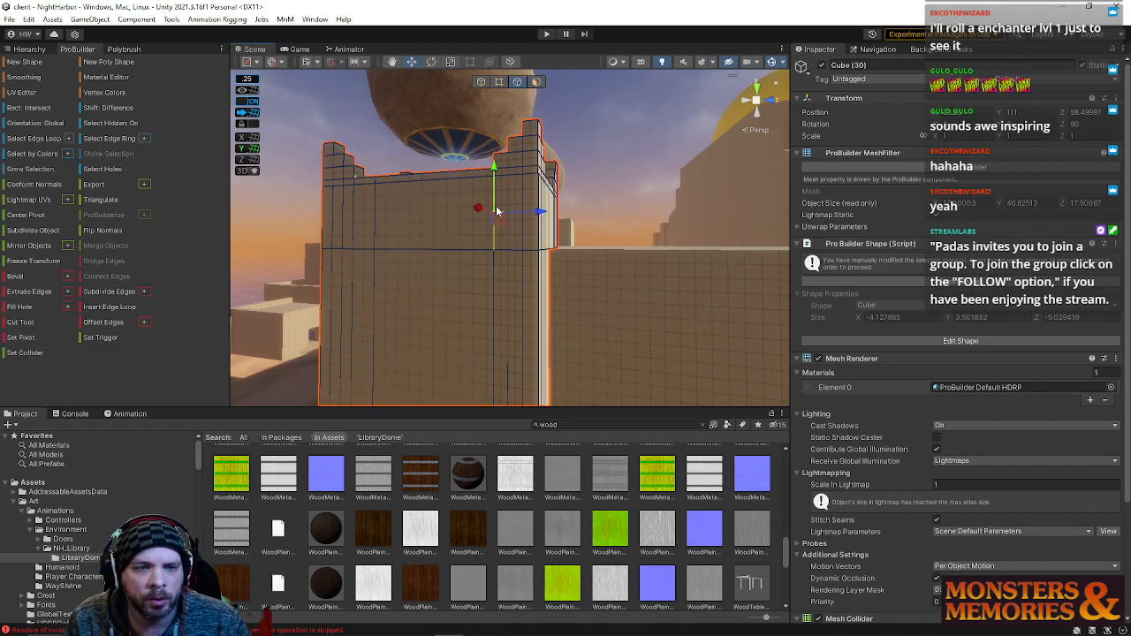
pyautogui.click(417, 185)
pyautogui.moveTo(455, 149); pyautogui.dragTo(456, 152)
pyautogui.click(385, 210)
pyautogui.moveTo(469, 237); pyautogui.dragTo(478, 231, button='right')
pyautogui.hotkey('alt', 'u')
pyautogui.moveTo(383, 205); pyautogui.dragTo(359, 185, button='right')
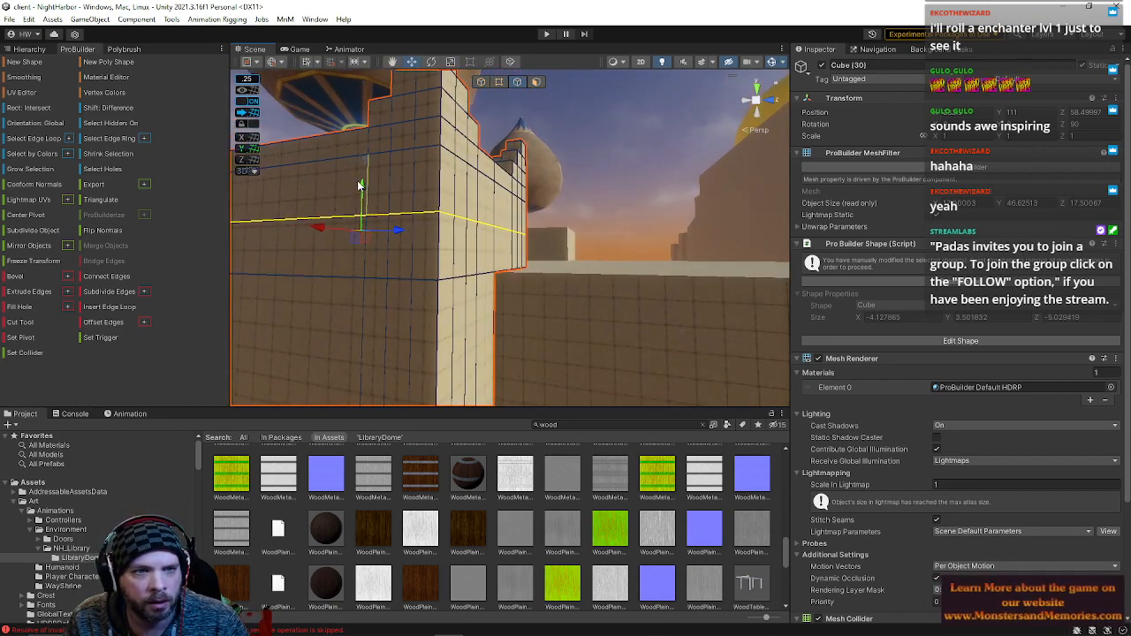
pyautogui.moveTo(363, 188); pyautogui.dragTo(364, 166)
pyautogui.moveTo(411, 165); pyautogui.dragTo(517, 88, button='right')
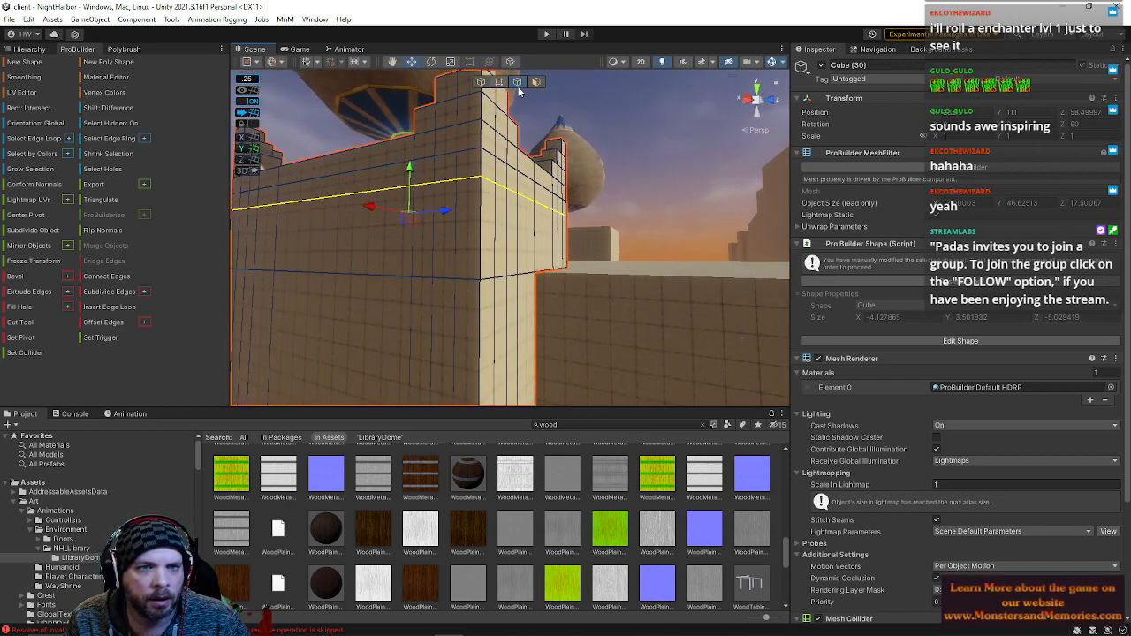
# - Select the complete face loop of the narrow band around the tower and extrude it outward as trim
pyautogui.click(538, 82)
pyautogui.click(111, 143)
pyautogui.hotkey('ctrl', 'z')
pyautogui.click(55, 142)
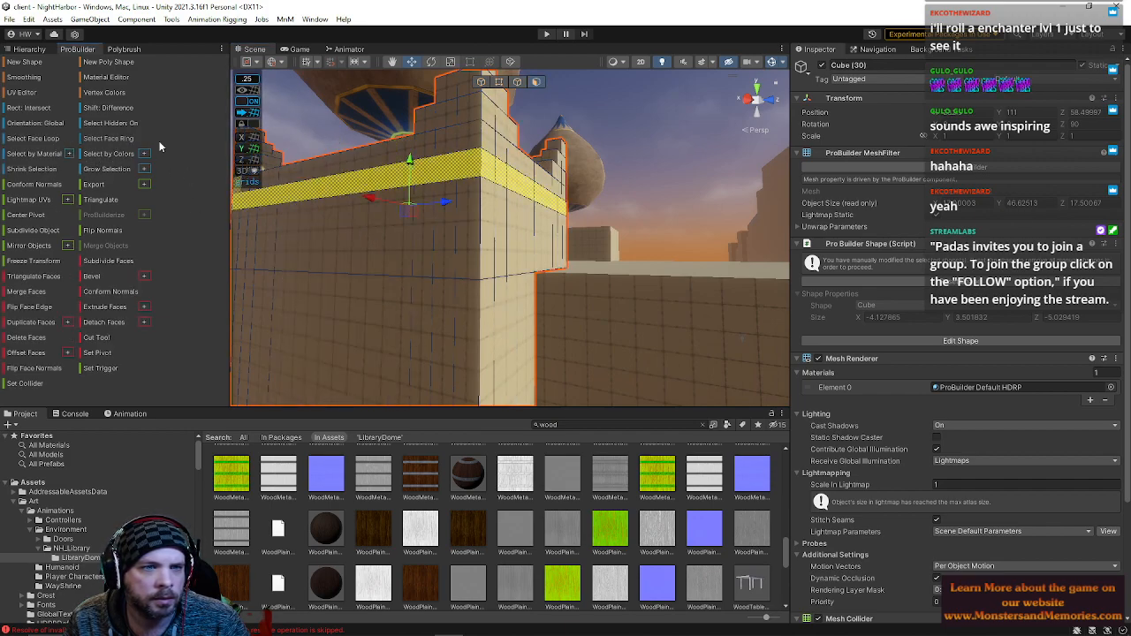
pyautogui.press('f')
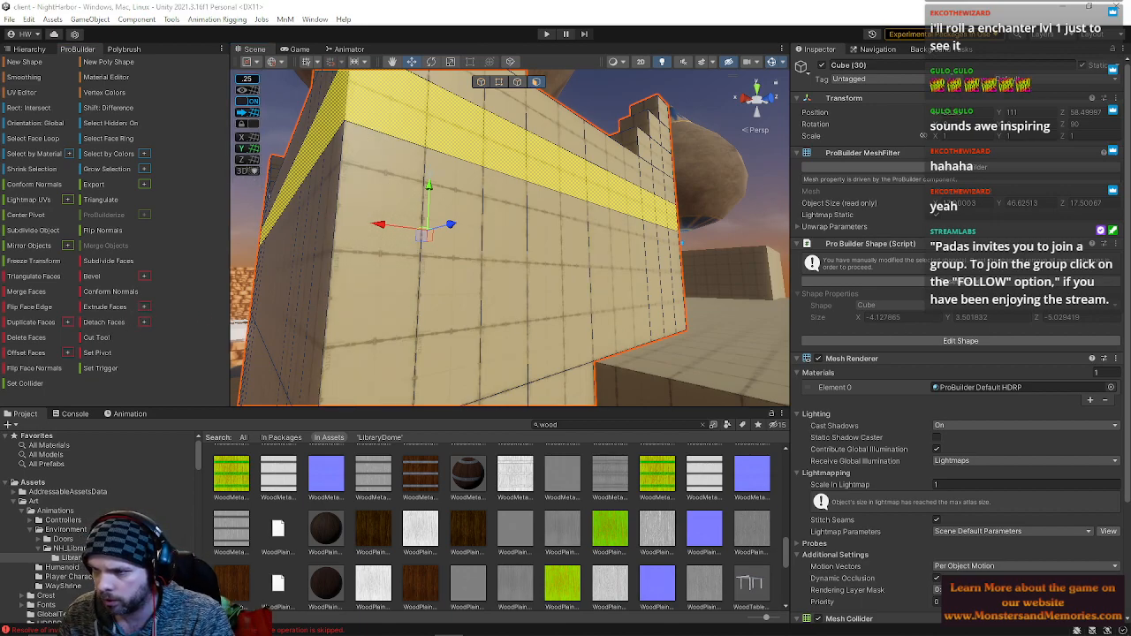
pyautogui.hotkey('ctrl', 'e')
# - Select the terrain edge beside the floor opening at the tower's base and slide it toward the tower wall
pyautogui.keyDown('alt'); pyautogui.moveTo(575, 291); pyautogui.dragTo(689, 179); pyautogui.keyUp('alt')
pyautogui.click(689, 183)
pyautogui.moveTo(625, 228); pyautogui.dragTo(566, 364, button='right')
pyautogui.press('s')
pyautogui.press('w')
pyautogui.click(548, 314)
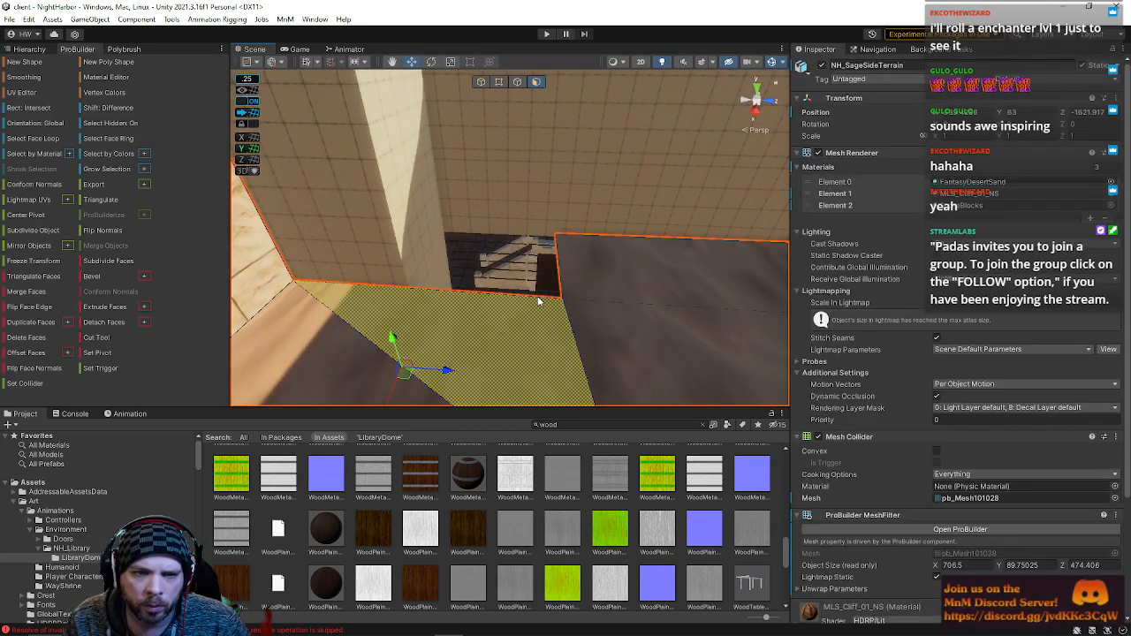
pyautogui.click(517, 82)
pyautogui.click(572, 289)
pyautogui.moveTo(605, 265); pyautogui.dragTo(473, 257)
# - Select the wall with the pointed windows and insert horizontal edge loops between its parapet and the windows
pyautogui.moveTo(473, 257); pyautogui.dragTo(503, 106, button='right')
pyautogui.click(532, 122)
pyautogui.moveTo(593, 218)
pyautogui.mouseDown(button='right')
pyautogui.moveTo(591, 267)
pyautogui.moveTo(609, 285)
pyautogui.moveTo(768, 301)
pyautogui.moveTo(652, 308)
pyautogui.moveTo(627, 283)
pyautogui.moveTo(593, 189)
pyautogui.moveTo(674, 187)
pyautogui.moveTo(674, 212)
pyautogui.moveTo(697, 232)
pyautogui.moveTo(726, 235)
pyautogui.moveTo(579, 211)
pyautogui.mouseUp(button='right')
pyautogui.press('w')
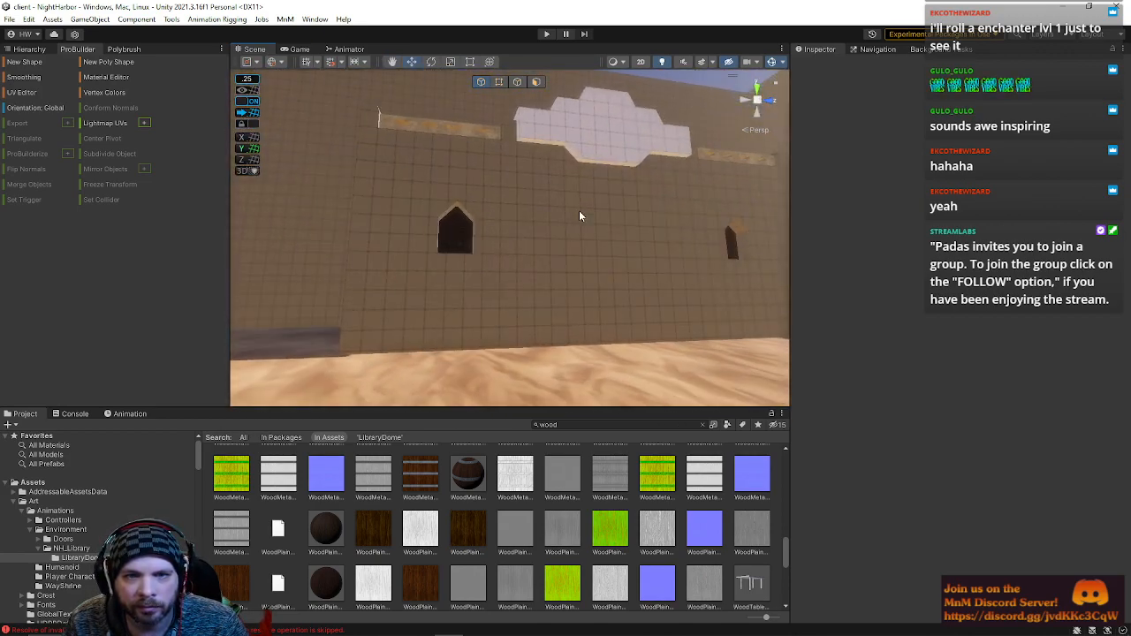
pyautogui.click(581, 209)
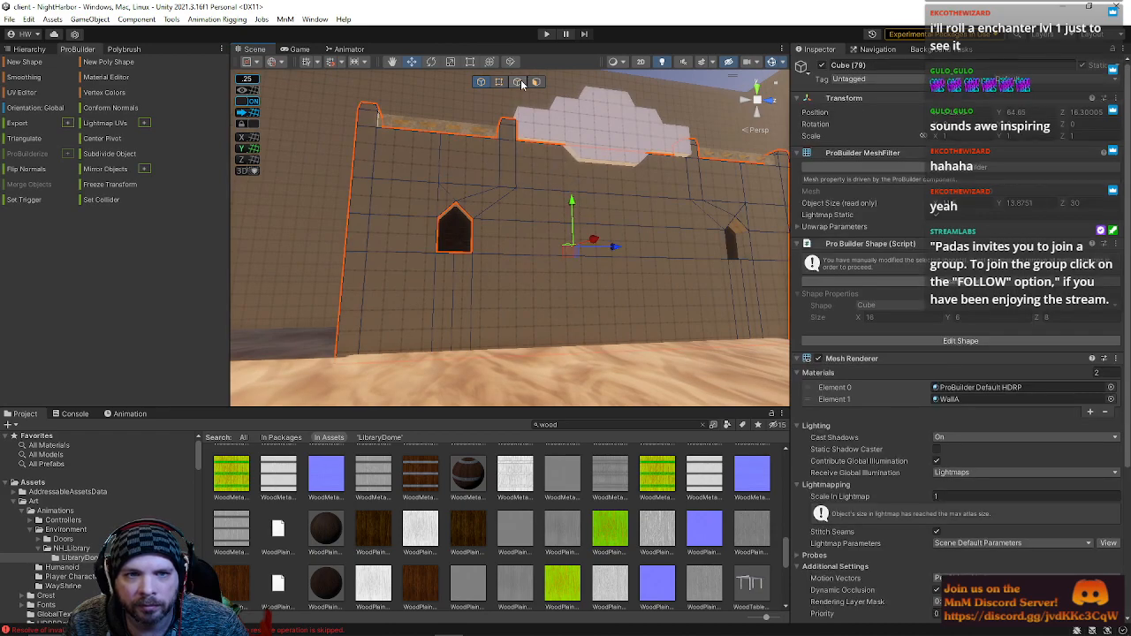
pyautogui.click(518, 82)
pyautogui.click(570, 165)
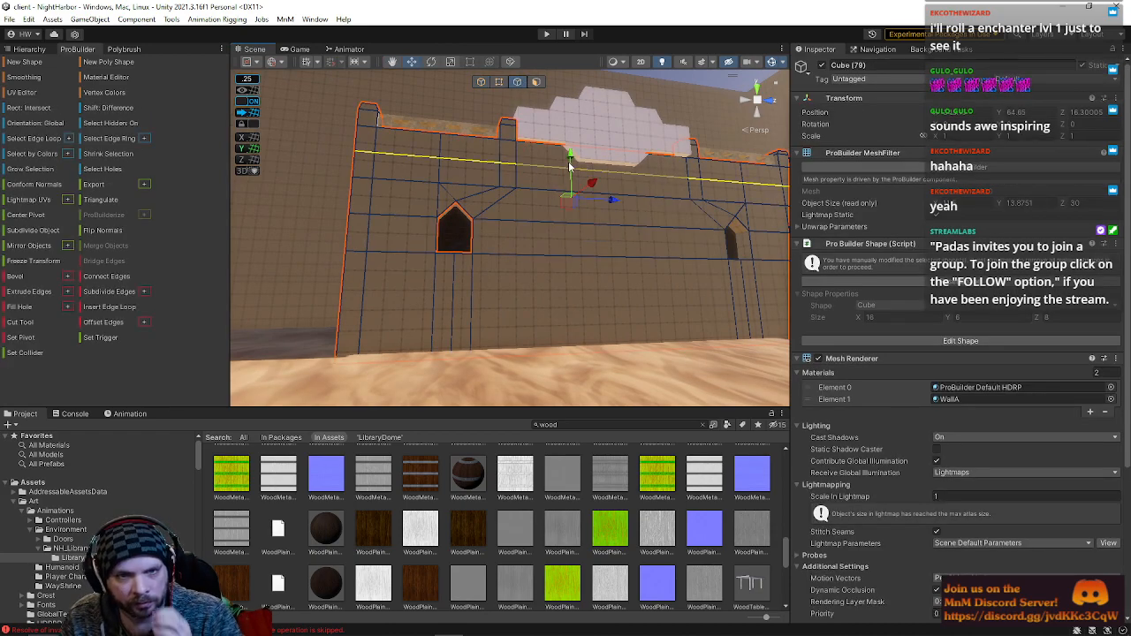
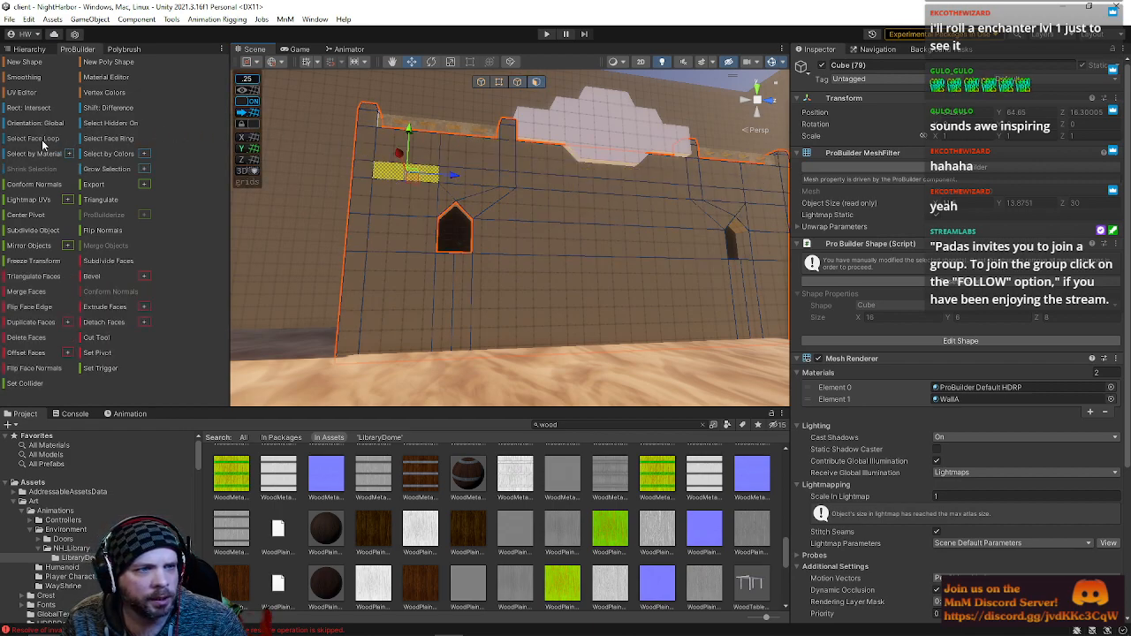
# - Select the face loop of the narrow trim band running above the pointed windows
pyautogui.click(41, 140)
pyautogui.click(405, 169)
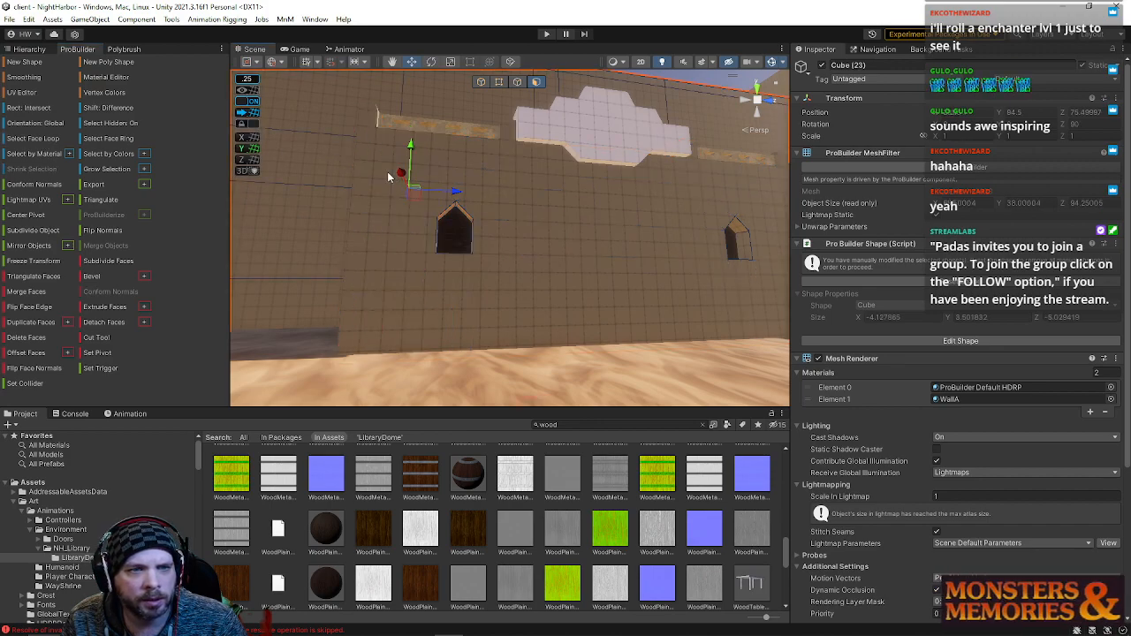
pyautogui.click(389, 177)
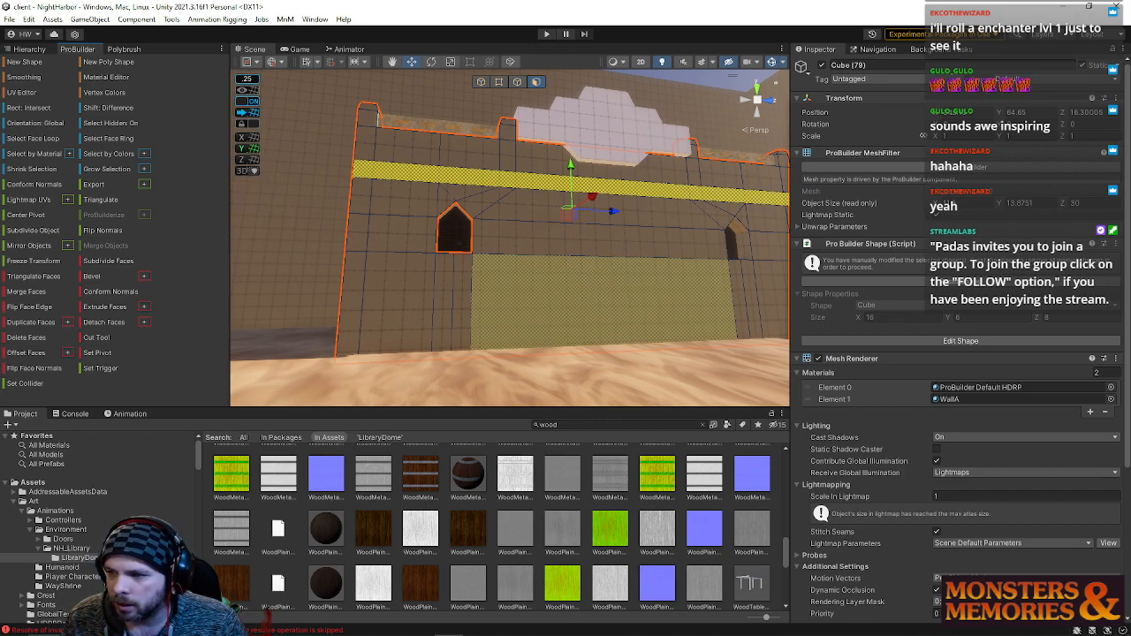
pyautogui.moveTo(477, 243)
pyautogui.mouseDown(button='right')
pyautogui.moveTo(473, 205)
pyautogui.moveTo(494, 112)
pyautogui.moveTo(532, 136)
pyautogui.moveTo(494, 155)
pyautogui.moveTo(273, 180)
pyautogui.moveTo(353, 245)
pyautogui.moveTo(490, 237)
pyautogui.mouseUp(button='right')
pyautogui.click(492, 111)
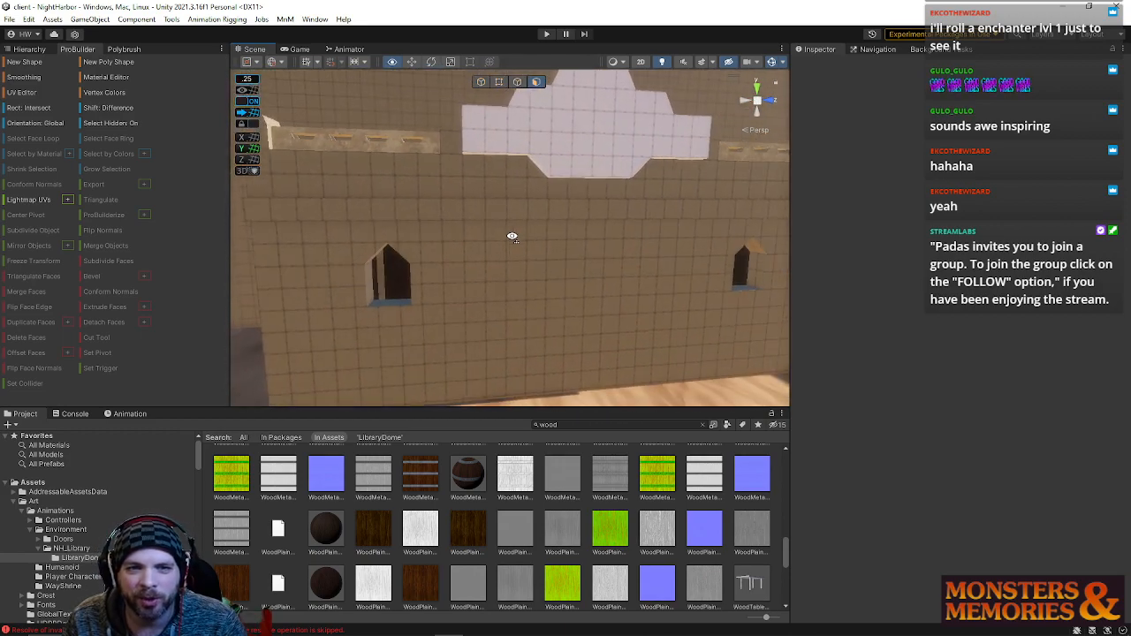
# - Examine the outer walls and the narrow space between the tower and the neighbouring building from several angles
pyautogui.moveTo(593, 229); pyautogui.dragTo(578, 248, button='right')
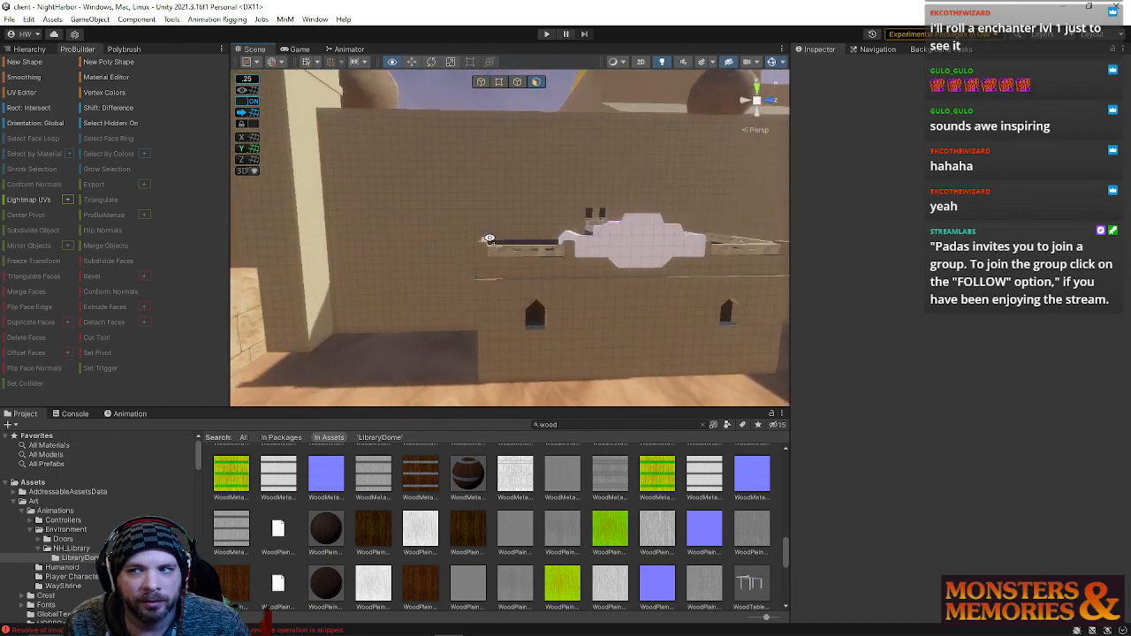
pyautogui.moveTo(489, 238); pyautogui.dragTo(575, 237, button='right')
pyautogui.moveTo(504, 261); pyautogui.dragTo(336, 214, button='right')
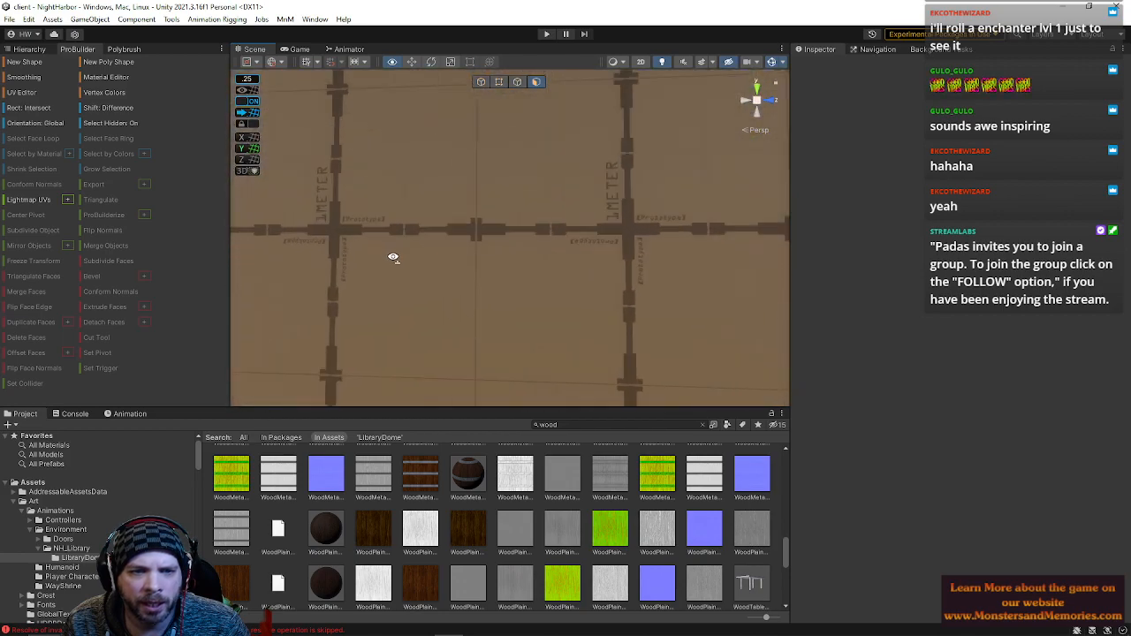
pyautogui.moveTo(580, 295); pyautogui.dragTo(644, 368, button='right')
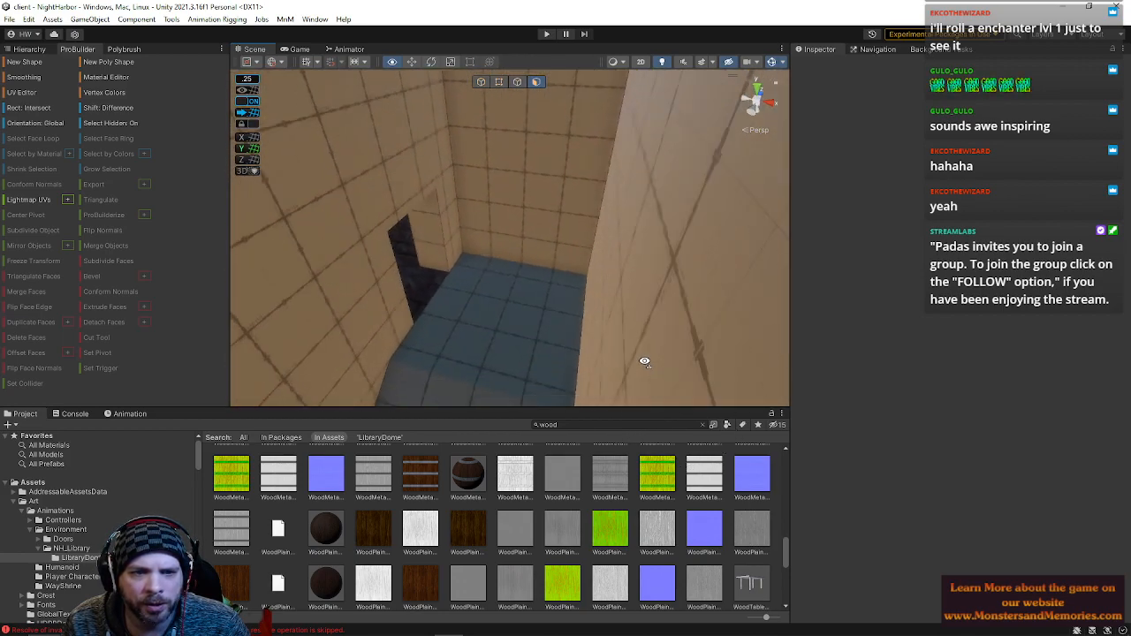
pyautogui.moveTo(645, 306); pyautogui.dragTo(893, 247, button='right')
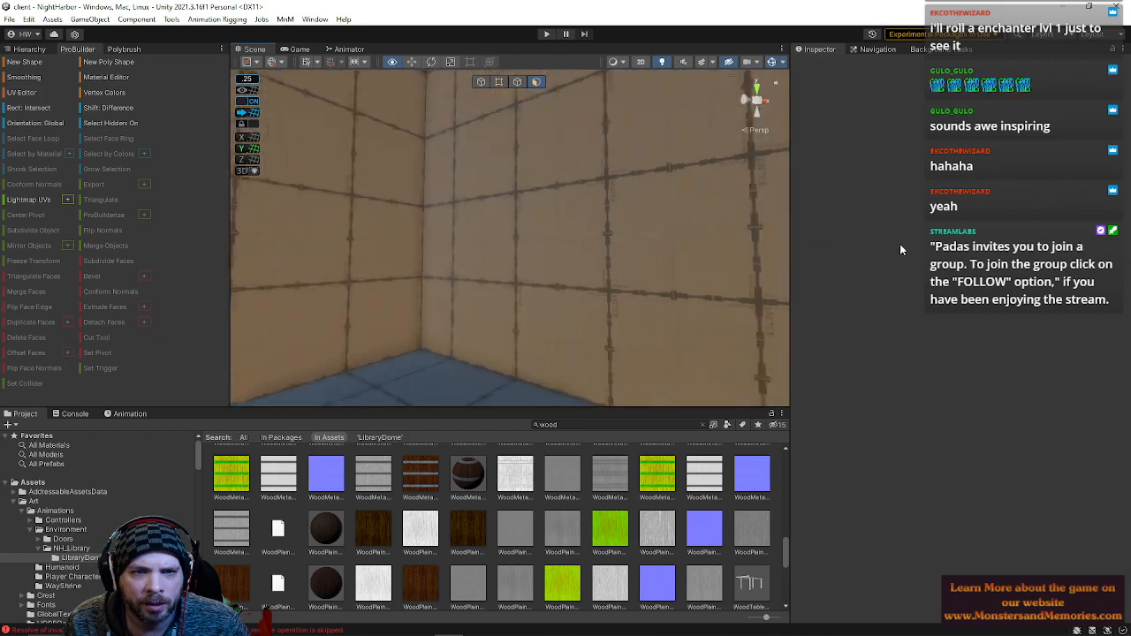
pyautogui.moveTo(983, 250); pyautogui.dragTo(306, 187, button='right')
pyautogui.moveTo(449, 267); pyautogui.dragTo(555, 312, button='right')
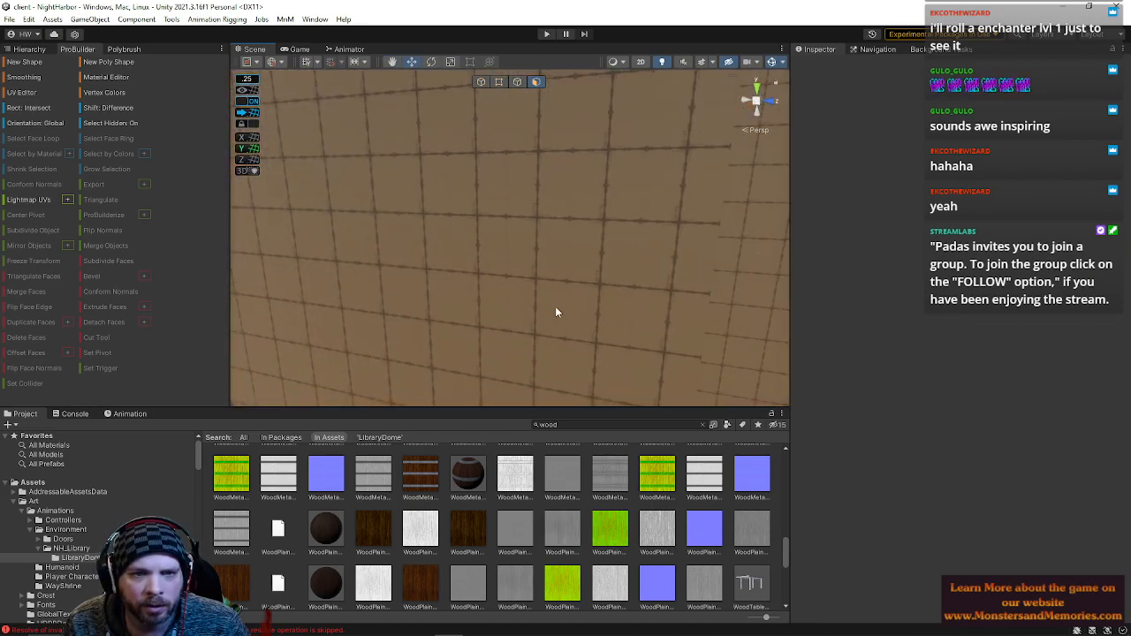
pyautogui.moveTo(628, 283); pyautogui.dragTo(130, 266, button='right')
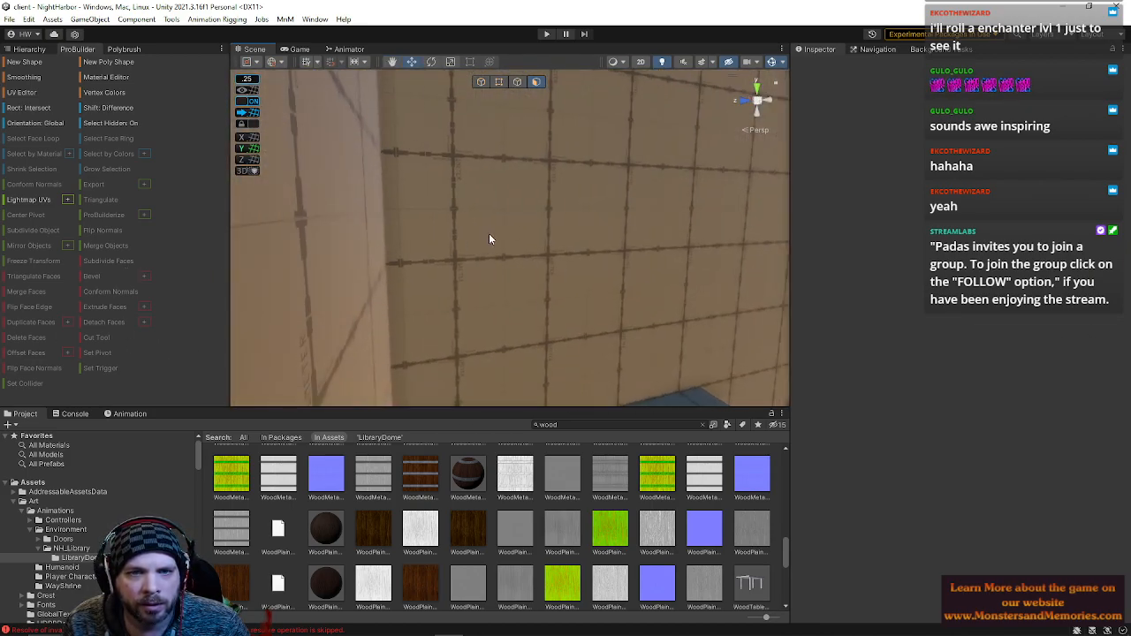
# - Select the tower wall inside the narrow passage and adjust a horizontal edge loop around it
pyautogui.click(489, 238)
pyautogui.moveTo(489, 239); pyautogui.dragTo(715, 189, button='right')
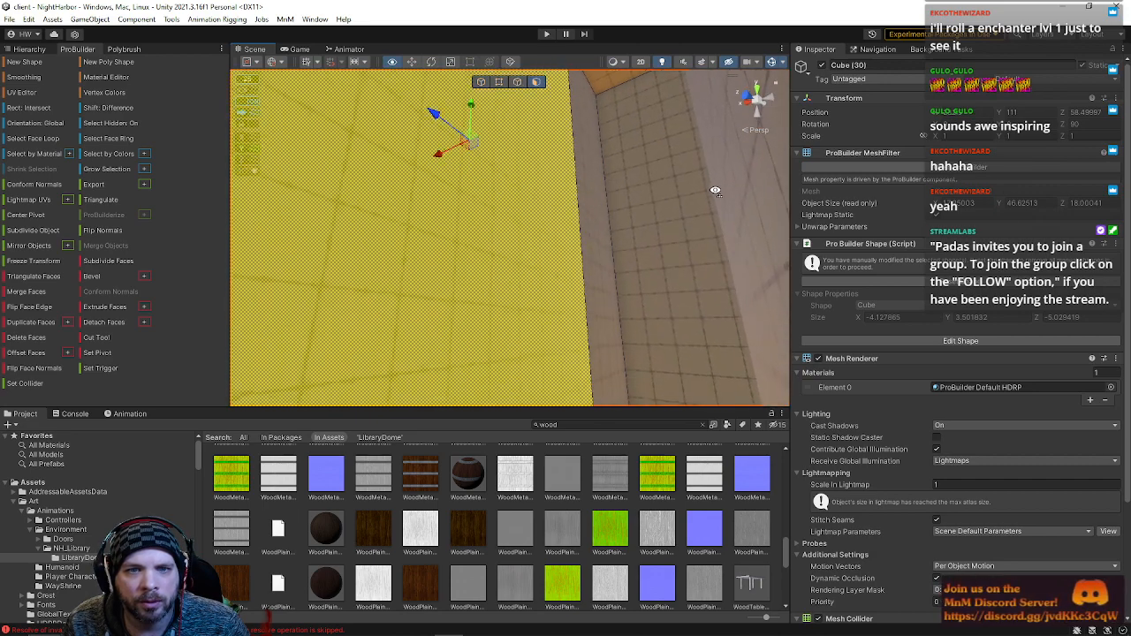
pyautogui.moveTo(716, 246); pyautogui.dragTo(549, 75, button='right')
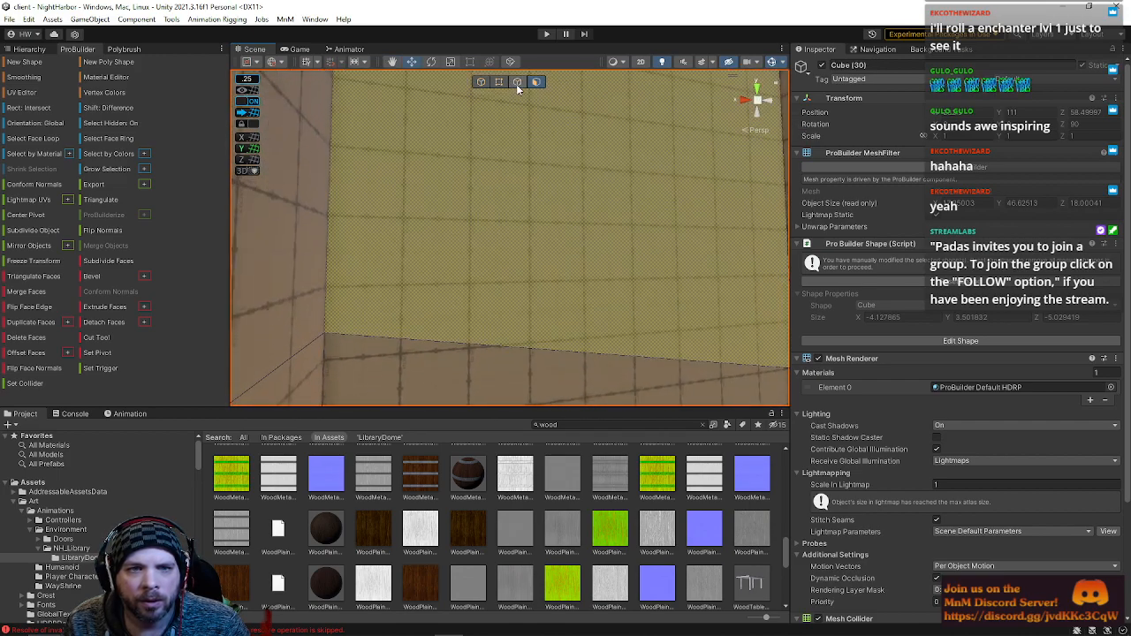
pyautogui.click(517, 82)
pyautogui.moveTo(505, 185); pyautogui.dragTo(260, 205, button='right')
pyautogui.moveTo(651, 250); pyautogui.dragTo(392, 132, button='right')
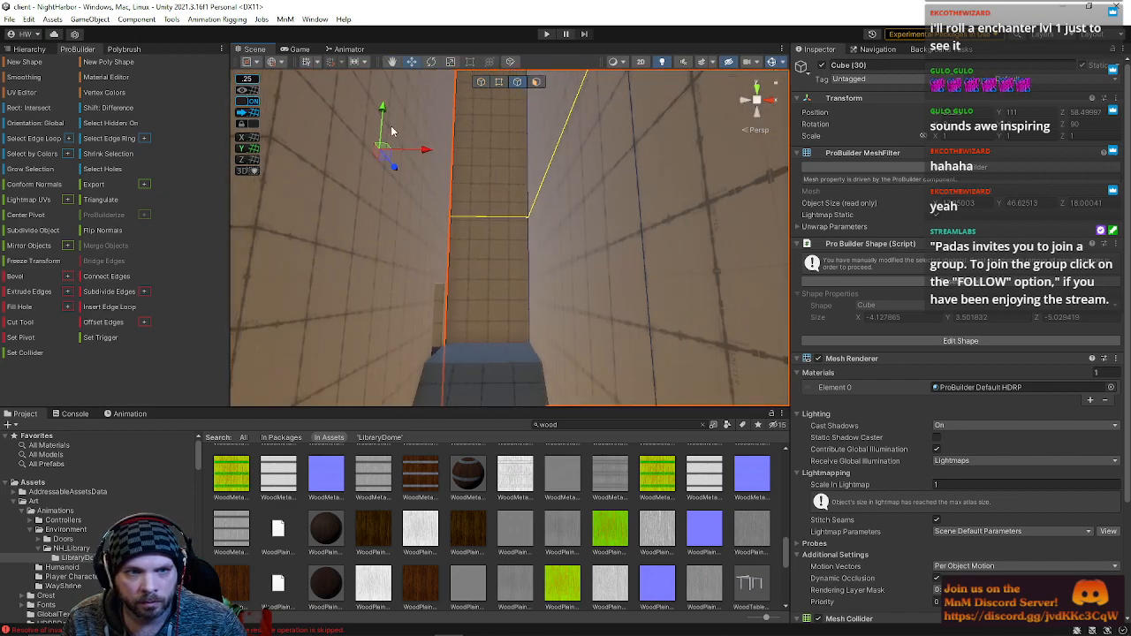
pyautogui.moveTo(396, 173)
pyautogui.mouseDown()
pyautogui.moveTo(400, 228)
pyautogui.moveTo(401, 194)
pyautogui.mouseUp()
pyautogui.moveTo(400, 195); pyautogui.dragTo(262, 247, button='right')
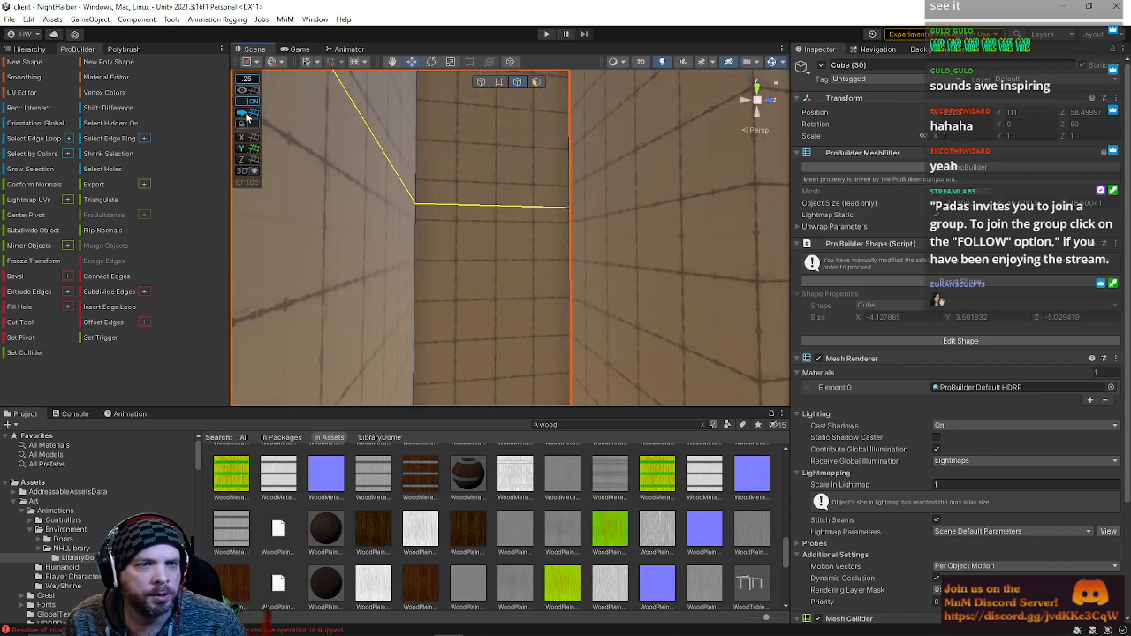
# - Inspect the tower's edge loops inside the passage and select the large wall face beneath them
pyautogui.moveTo(436, 189); pyautogui.dragTo(517, 265, button='right')
pyautogui.moveTo(1079, 213); pyautogui.dragTo(161, 247, button='right')
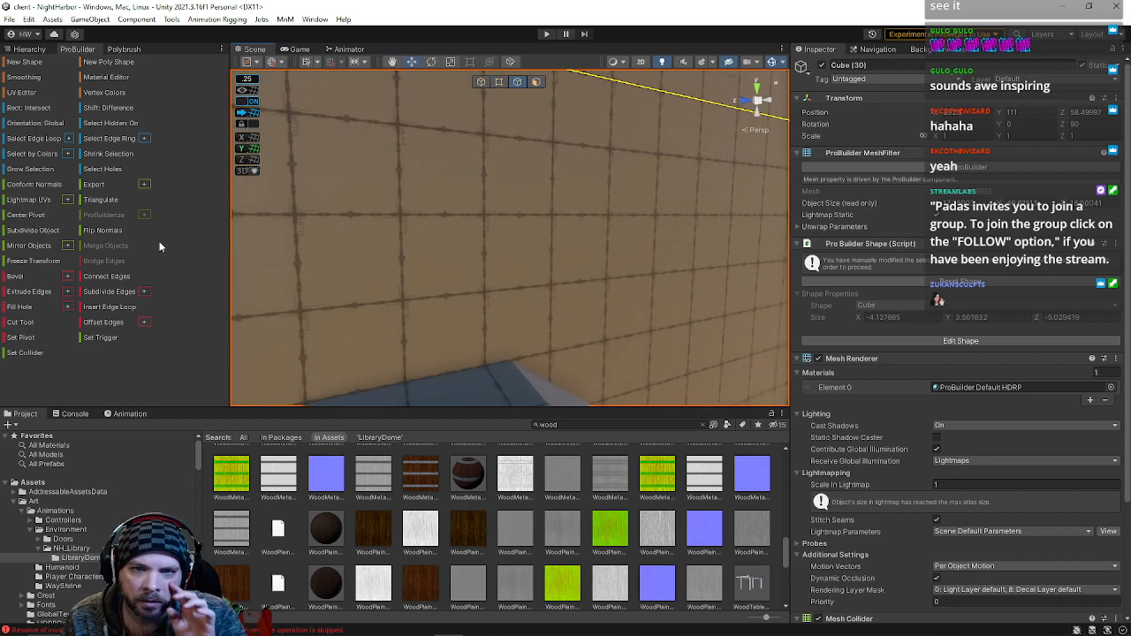
pyautogui.moveTo(594, 215); pyautogui.dragTo(615, 237, button='right')
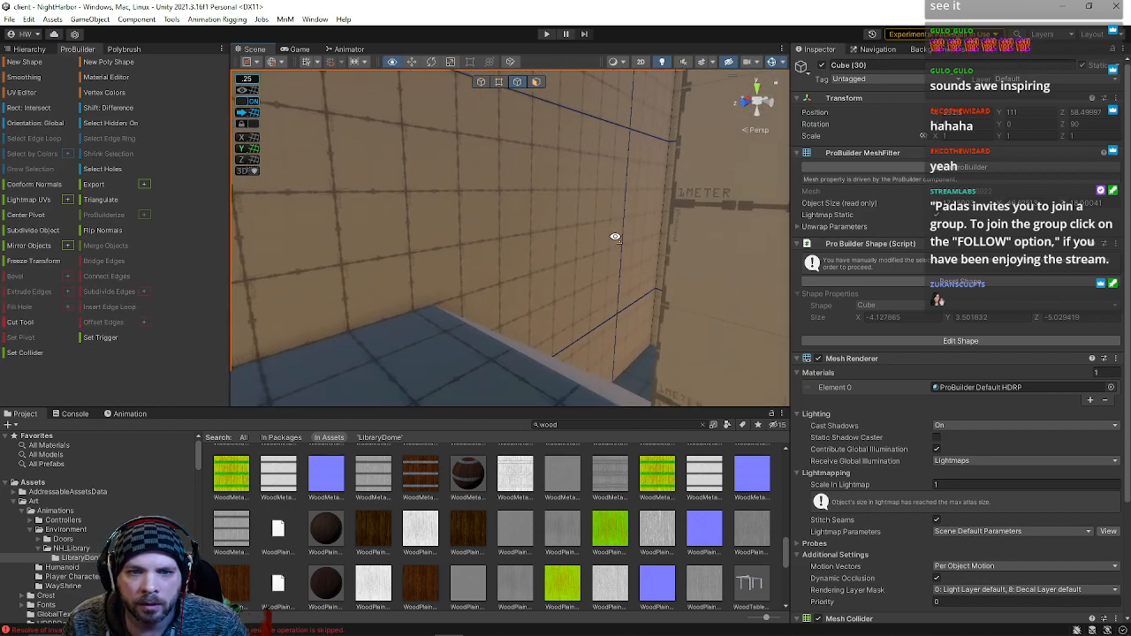
pyautogui.moveTo(497, 166); pyautogui.dragTo(517, 94, button='right')
pyautogui.click(537, 81)
pyautogui.click(488, 199)
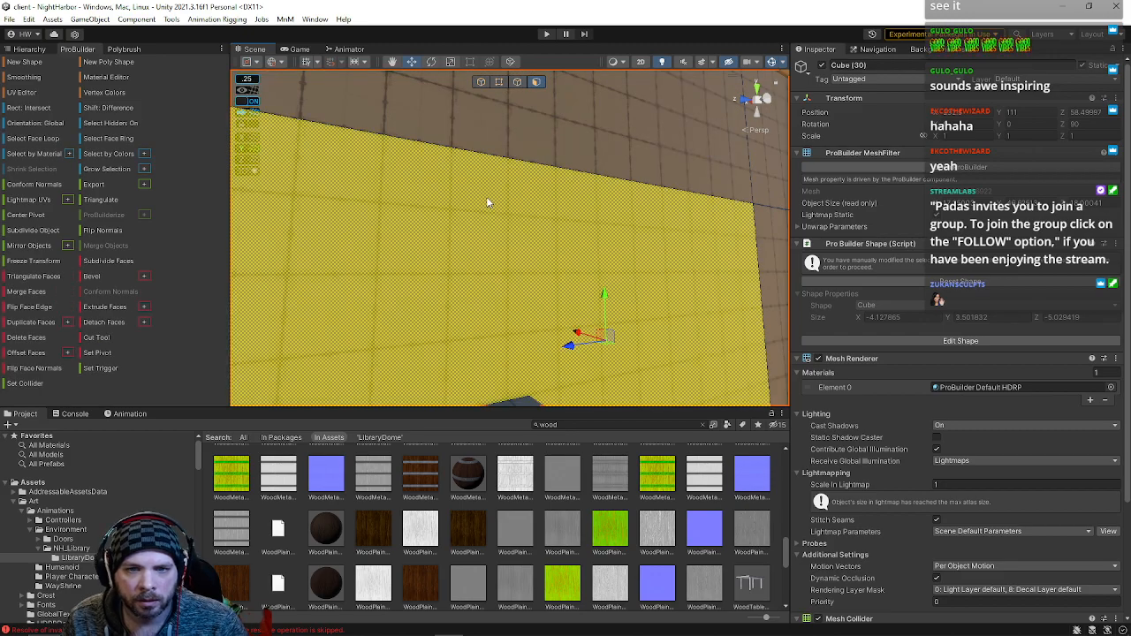
# - Lower the horizontal edge loop on the tower's wall inside the passage and align it to the 0.25 grid
pyautogui.moveTo(509, 231); pyautogui.dragTo(530, 221, button='right')
pyautogui.moveTo(550, 277); pyautogui.dragTo(445, 253, button='right')
pyautogui.click(535, 300)
pyautogui.moveTo(536, 303); pyautogui.dragTo(604, 239, button='right')
pyautogui.click(625, 228)
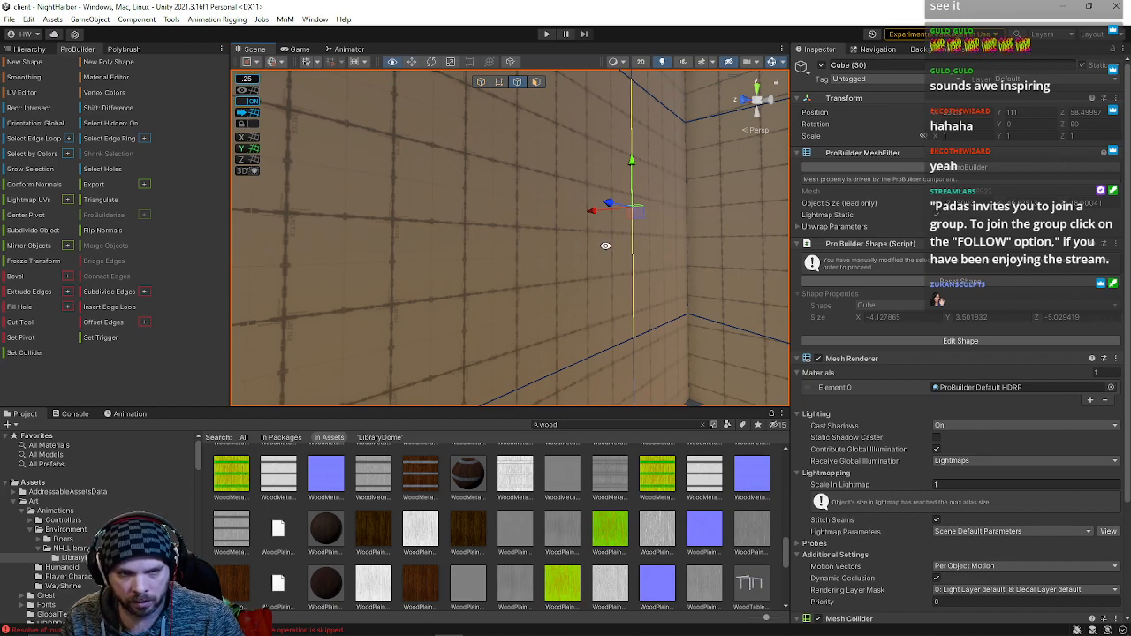
pyautogui.moveTo(577, 270); pyautogui.dragTo(915, 262, button='right')
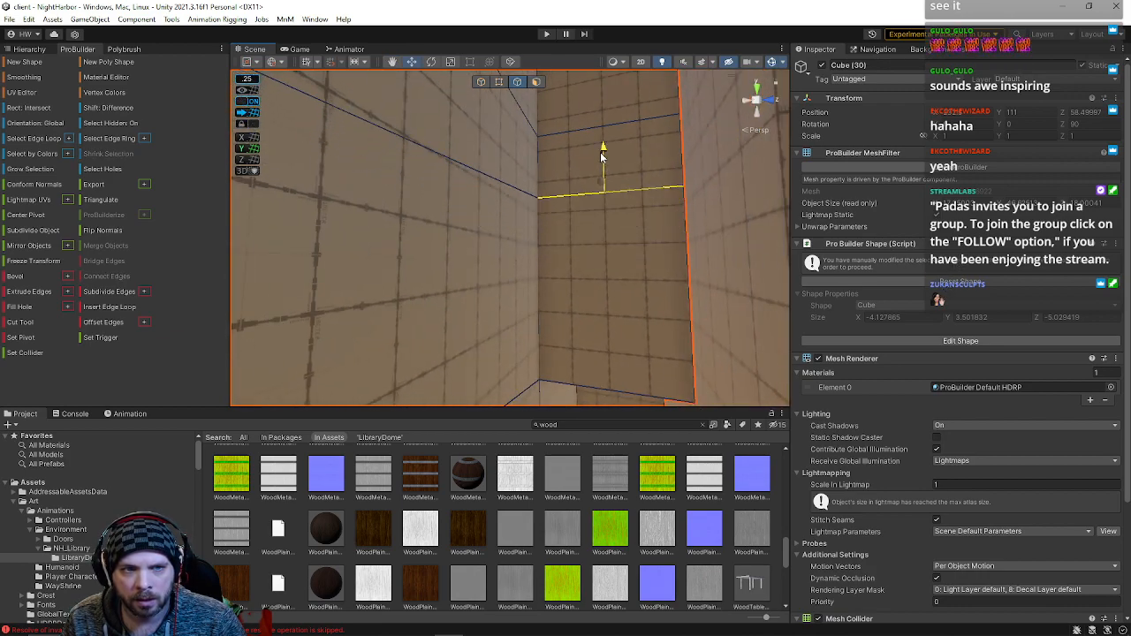
pyautogui.moveTo(601, 175); pyautogui.dragTo(593, 201, button='right')
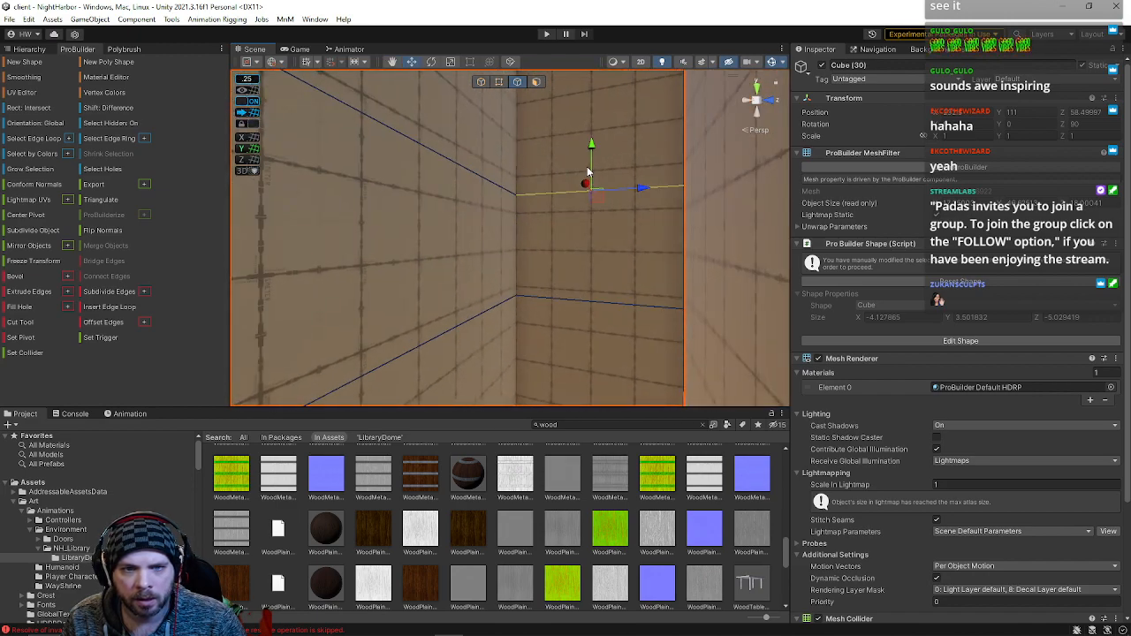
pyautogui.moveTo(592, 128); pyautogui.dragTo(588, 149)
pyautogui.moveTo(588, 208); pyautogui.dragTo(818, 230, button='right')
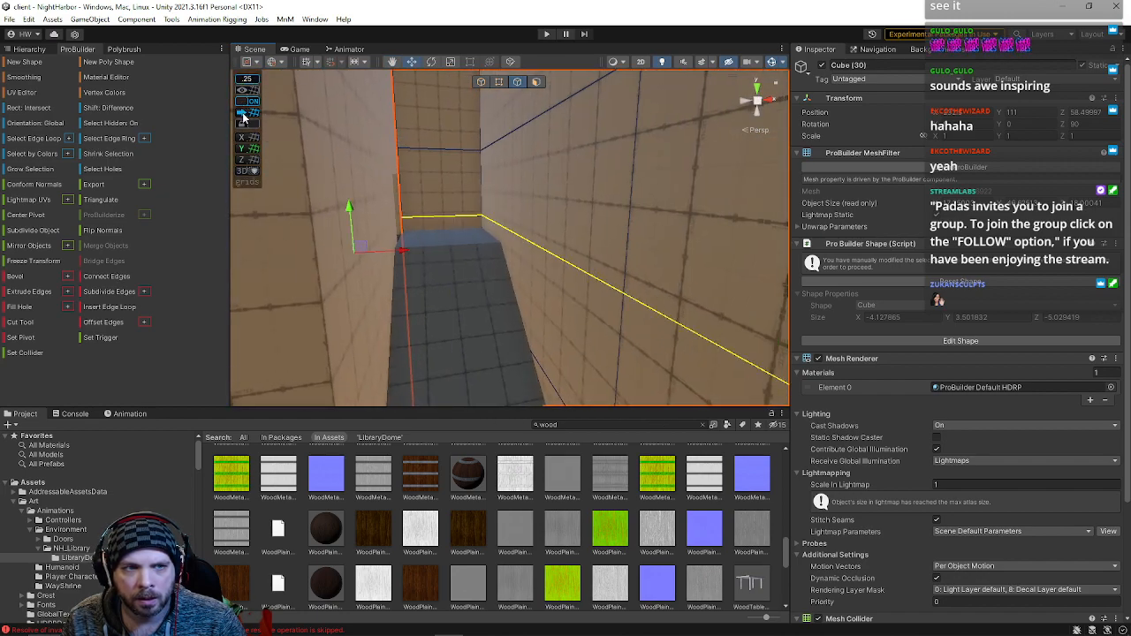
pyautogui.moveTo(431, 238); pyautogui.dragTo(504, 240, button='right')
pyautogui.click(506, 261)
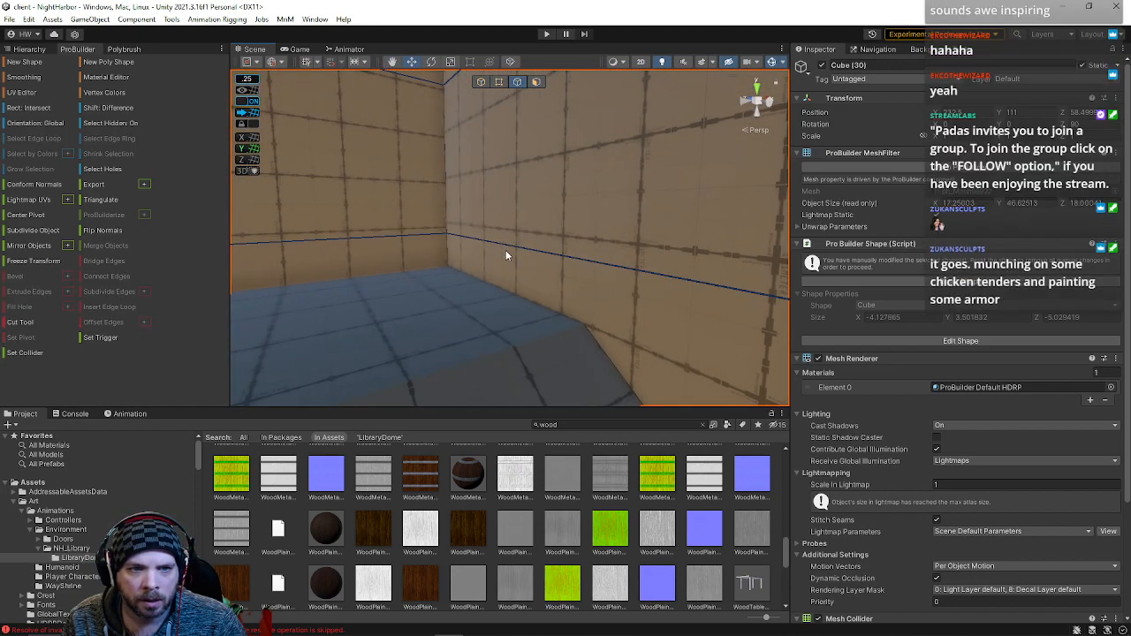
# - Select all of the tower's geometry, reduce the grid size to 0.125 and snap the selection to the grid
pyautogui.press('f')
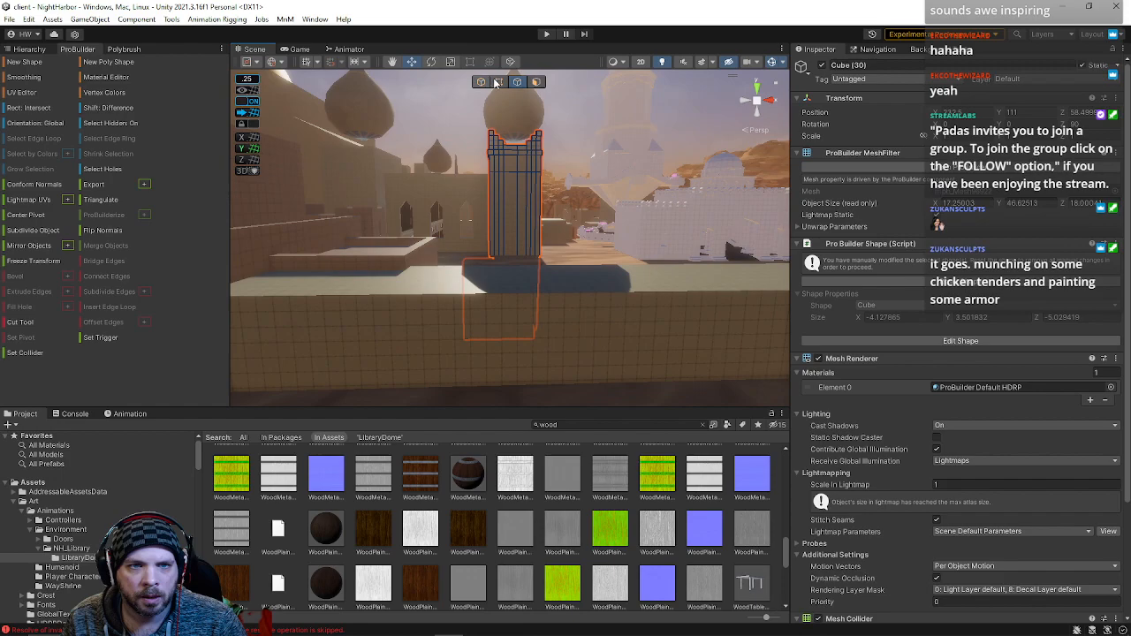
pyautogui.moveTo(359, 88); pyautogui.dragTo(718, 493)
pyautogui.moveTo(440, 230); pyautogui.dragTo(432, 229, button='middle')
pyautogui.press('-')
pyautogui.moveTo(600, 207); pyautogui.dragTo(524, 102, button='right')
pyautogui.press('w')
pyautogui.press('f')
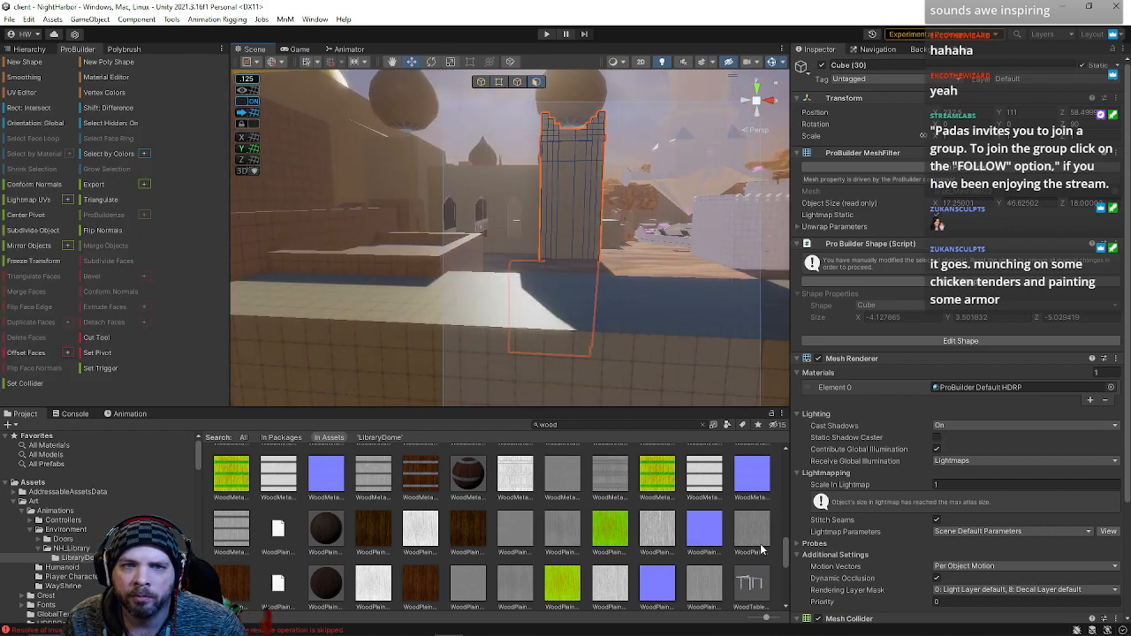
pyautogui.click(570, 186)
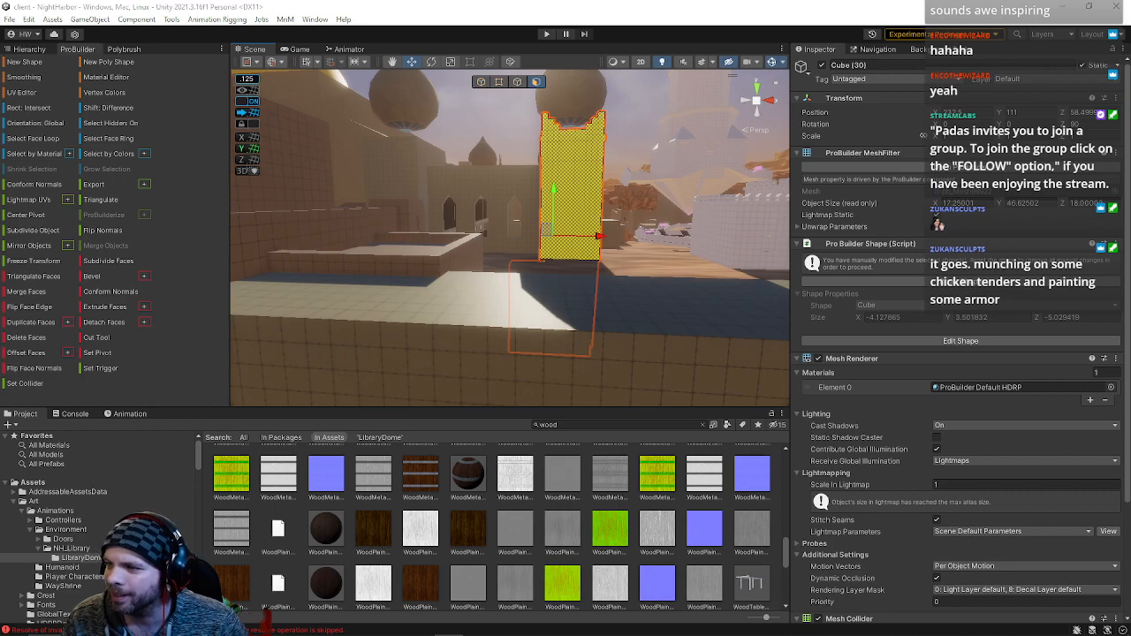
# - Examine the tower's wall faces and edge loops where they meet the floor inside the passage
pyautogui.moveTo(547, 232); pyautogui.dragTo(531, 245)
pyautogui.moveTo(504, 230); pyautogui.dragTo(646, 237, button='right')
pyautogui.click(552, 166)
pyautogui.press('w')
pyautogui.click(607, 263)
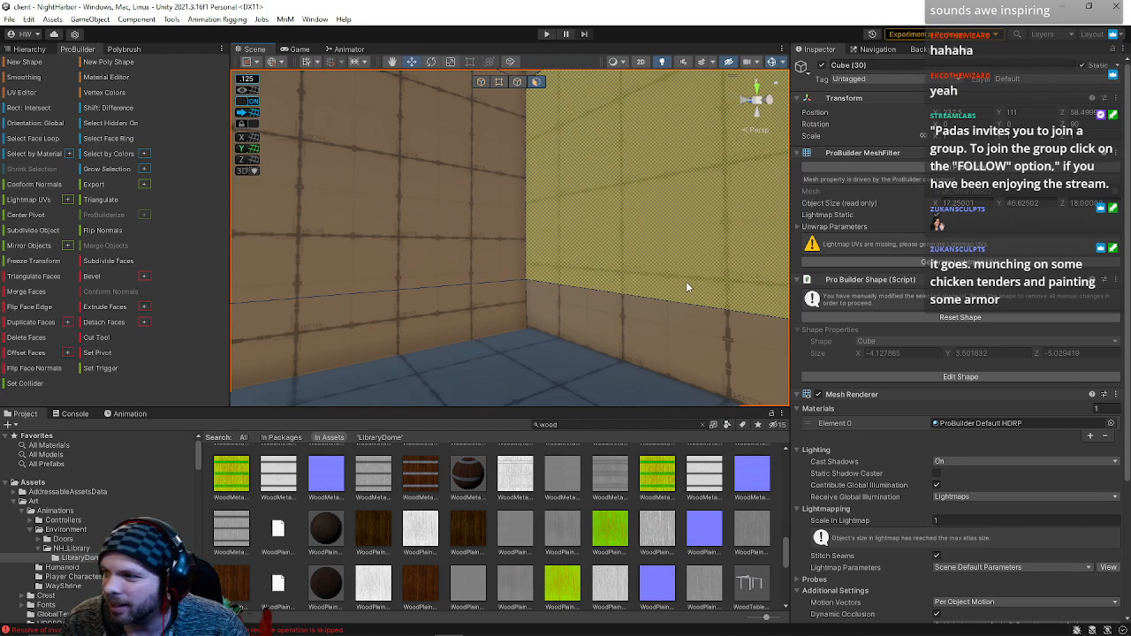
pyautogui.moveTo(686, 288); pyautogui.dragTo(658, 280, button='right')
pyautogui.moveTo(511, 278); pyautogui.dragTo(424, 259, button='right')
pyautogui.moveTo(511, 277); pyautogui.dragTo(208, 313, button='right')
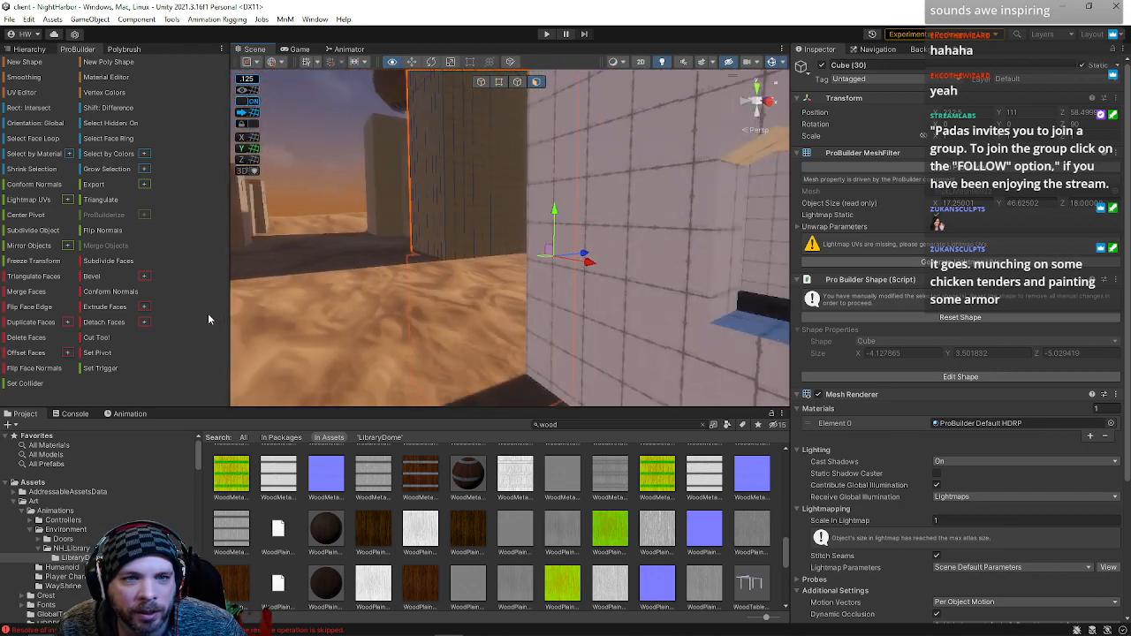
# - Select all of the tower's upper vertices and snap them to the 0.125 grid
pyautogui.press('f')
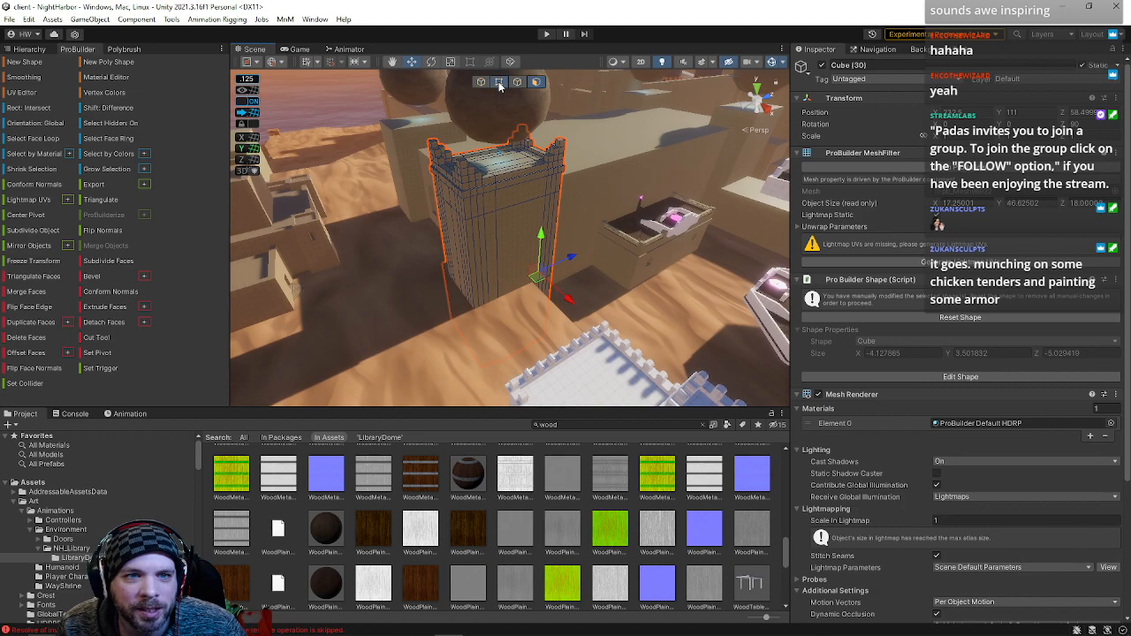
pyautogui.click(499, 82)
pyautogui.moveTo(341, 100); pyautogui.dragTo(707, 366)
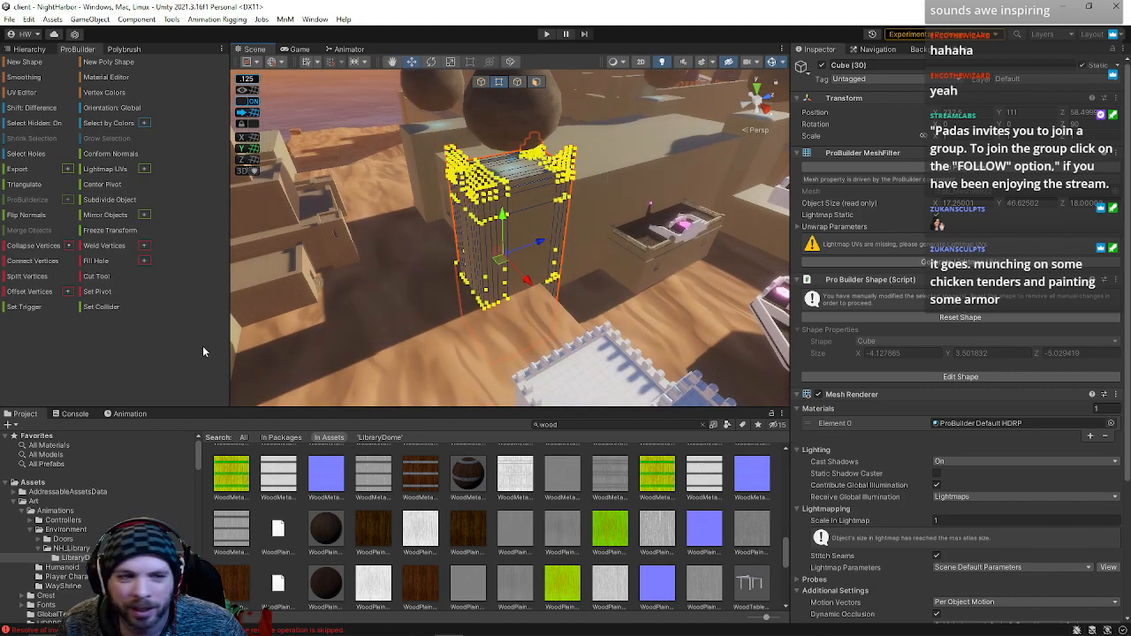
pyautogui.click(251, 115)
# - Select the passage floor block's edge along the wall and shift it outward against that wall
pyautogui.press('w')
pyautogui.moveTo(500, 223); pyautogui.dragTo(945, 159, button='right')
pyautogui.press('a')
pyautogui.press('d')
pyautogui.click(524, 372)
pyautogui.click(517, 81)
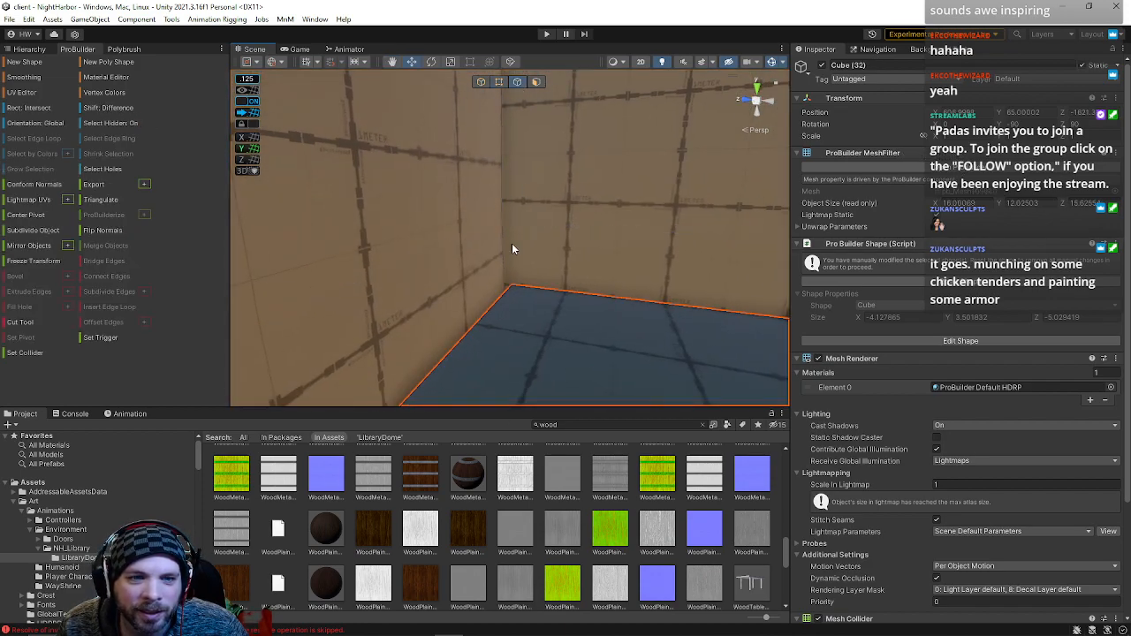
pyautogui.moveTo(481, 340); pyautogui.dragTo(437, 309, button='right')
pyautogui.click(430, 293)
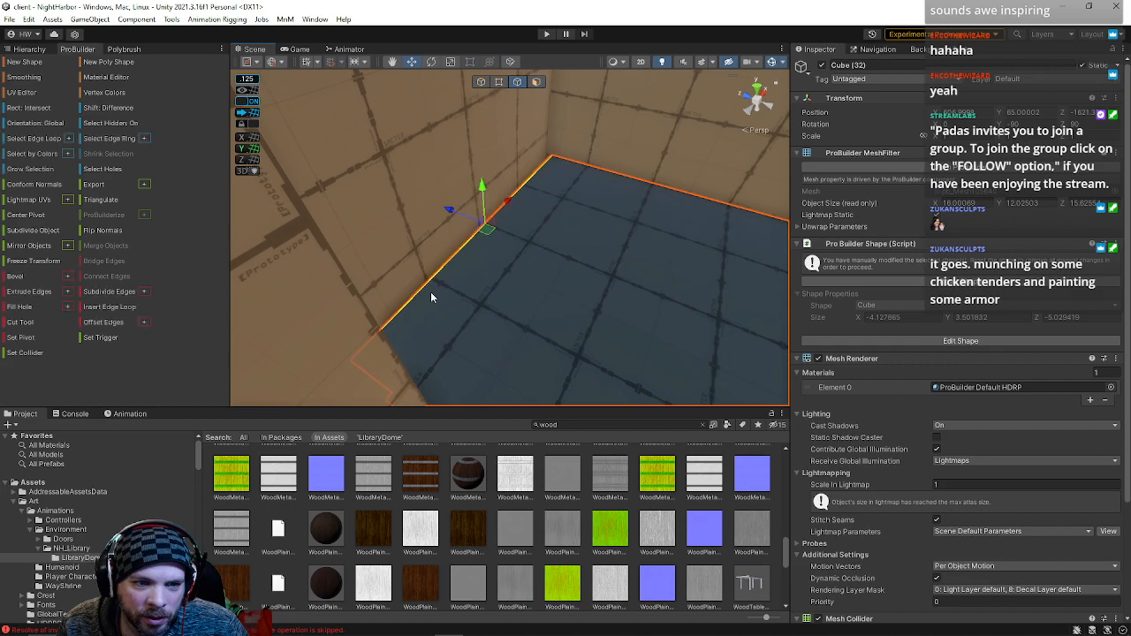
pyautogui.moveTo(451, 218); pyautogui.dragTo(441, 211)
# - Insert a vertical edge loop into the tower's wall above the passage floor
pyautogui.moveTo(438, 209); pyautogui.dragTo(690, 120, button='right')
pyautogui.click(558, 180)
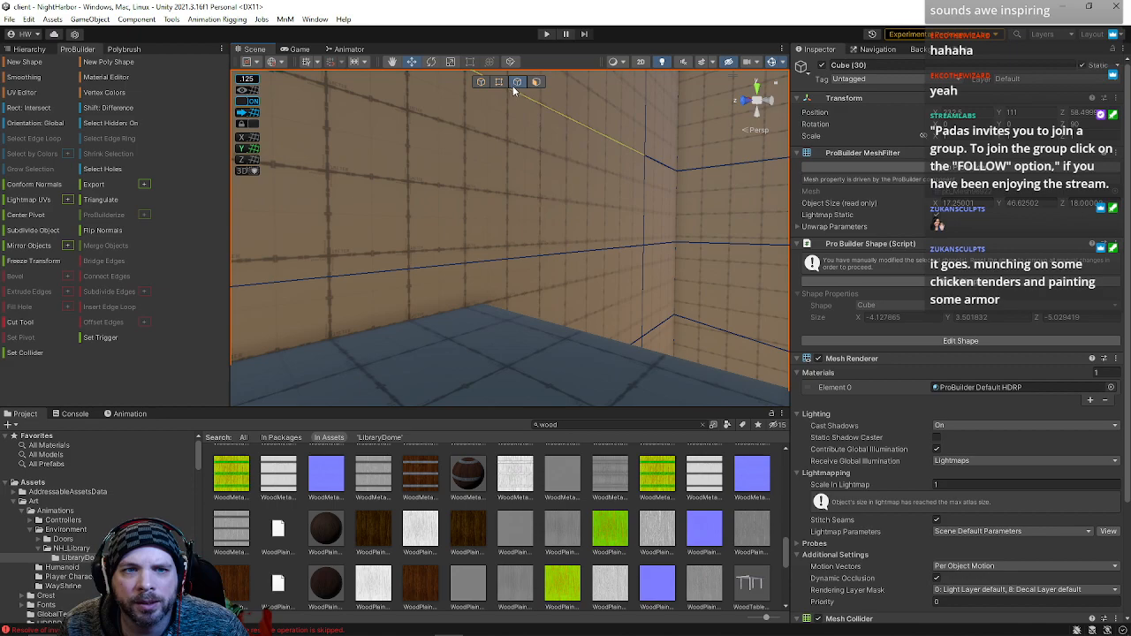
pyautogui.click(558, 127)
pyautogui.hotkey('alt', 'u')
pyautogui.moveTo(523, 199); pyautogui.dragTo(362, 263, button='right')
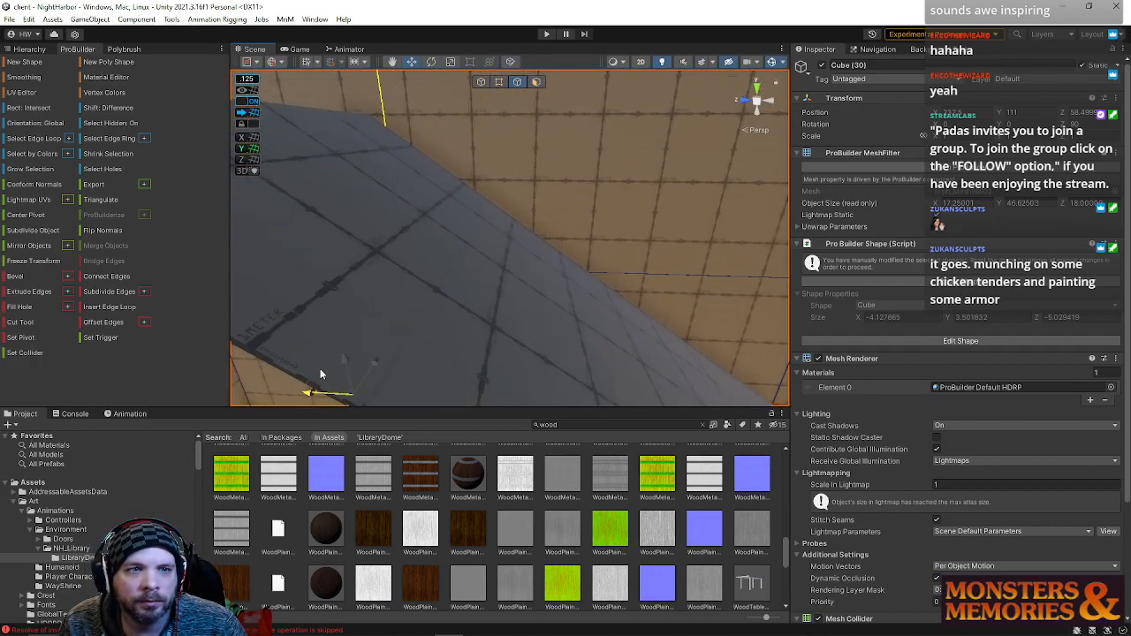
pyautogui.press('f')
pyautogui.moveTo(410, 469); pyautogui.dragTo(522, 86, button='right')
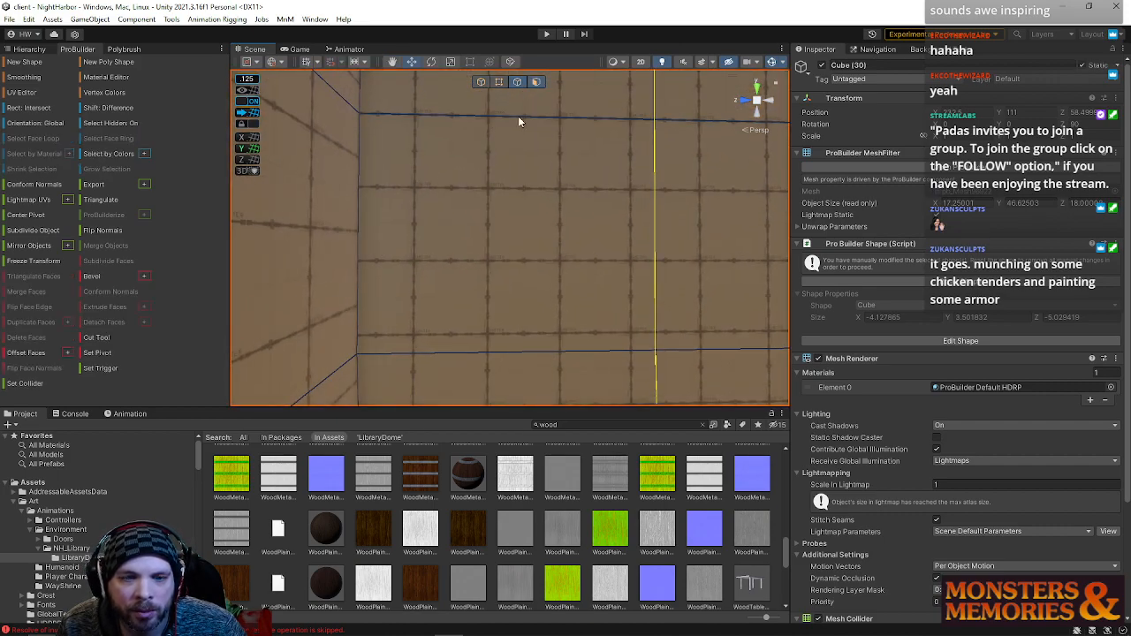
# - Delete the tower wall faces directly above and below the middle wall section
pyautogui.click(510, 382)
pyautogui.moveTo(584, 291); pyautogui.dragTo(575, 207, button='right')
pyautogui.keyDown('shift'); pyautogui.click(560, 158); pyautogui.keyUp('shift')
pyautogui.press('Delete')
# - Add vertical edges to the remaining middle wall section and slide them sideways along it
pyautogui.click(508, 82)
pyautogui.click(517, 81)
pyautogui.click(495, 208)
pyautogui.moveTo(486, 216); pyautogui.dragTo(484, 235, button='right')
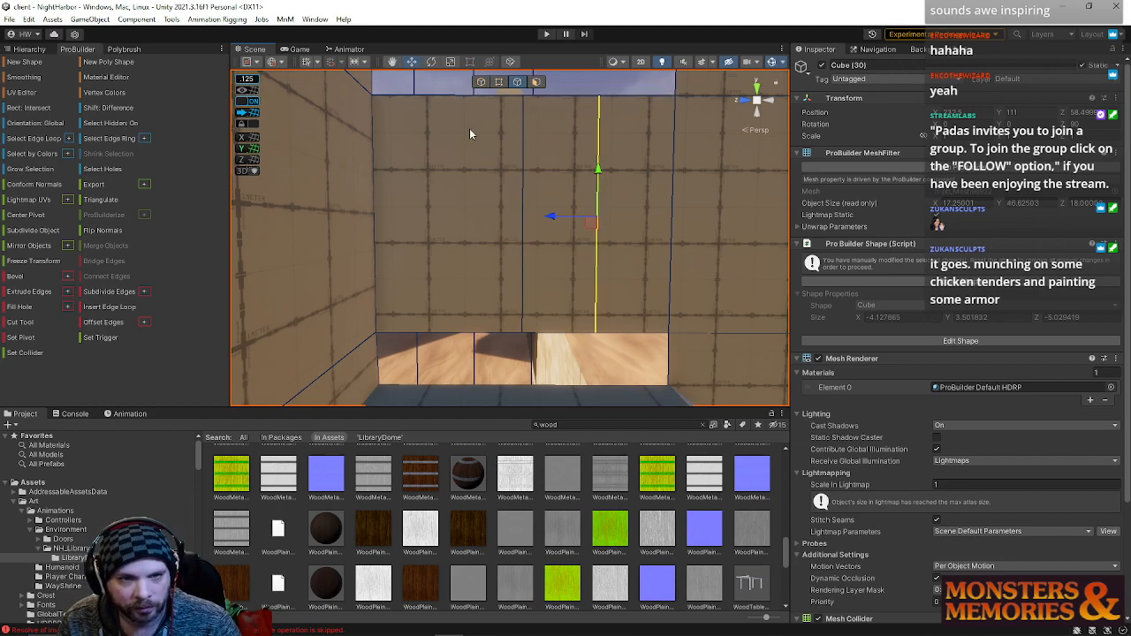
pyautogui.click(455, 99)
pyautogui.hotkey('alt', 'u')
pyautogui.moveTo(405, 215); pyautogui.dragTo(536, 217)
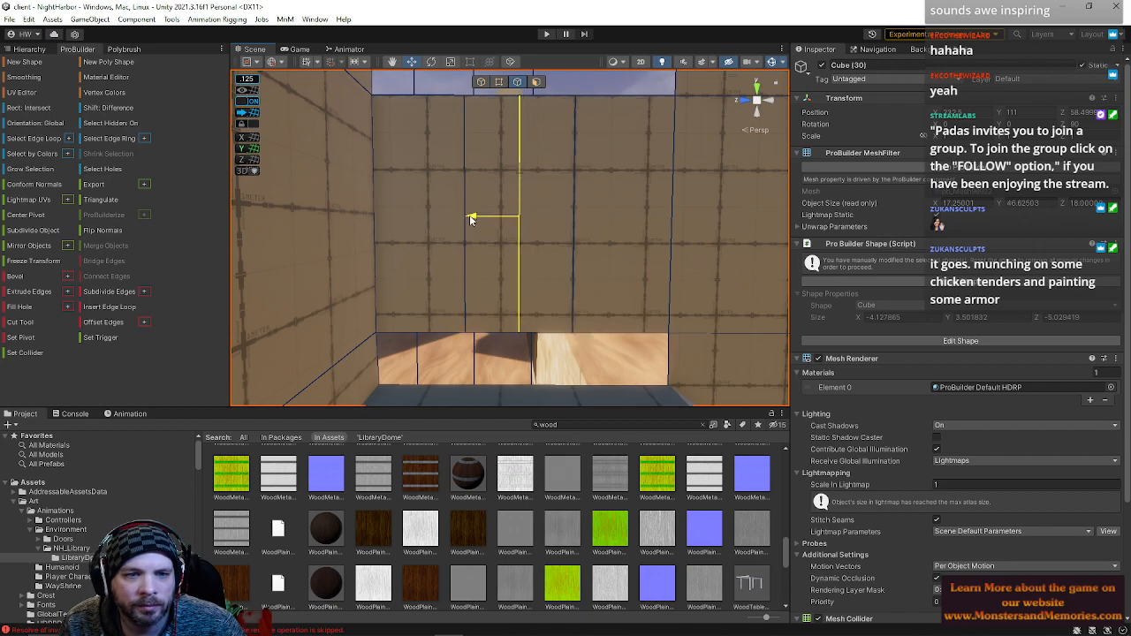
pyautogui.moveTo(613, 256); pyautogui.dragTo(632, 323, button='right')
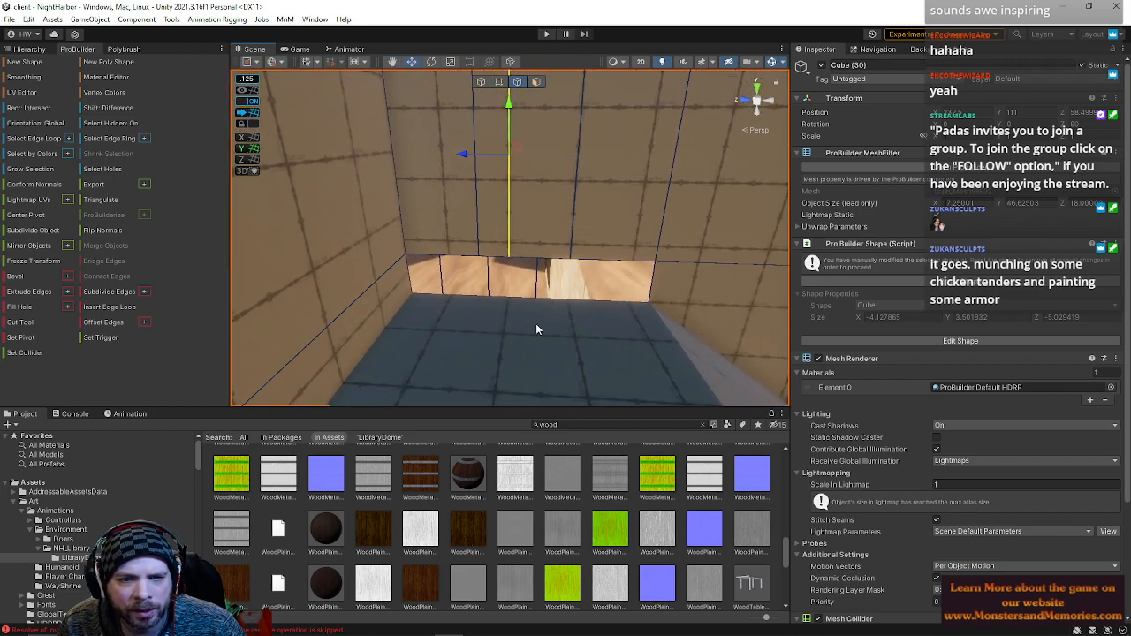
# - Shift the bottom vertex of the middle wall section's central vertical edge sideways
pyautogui.moveTo(523, 321); pyautogui.dragTo(531, 364, button='right')
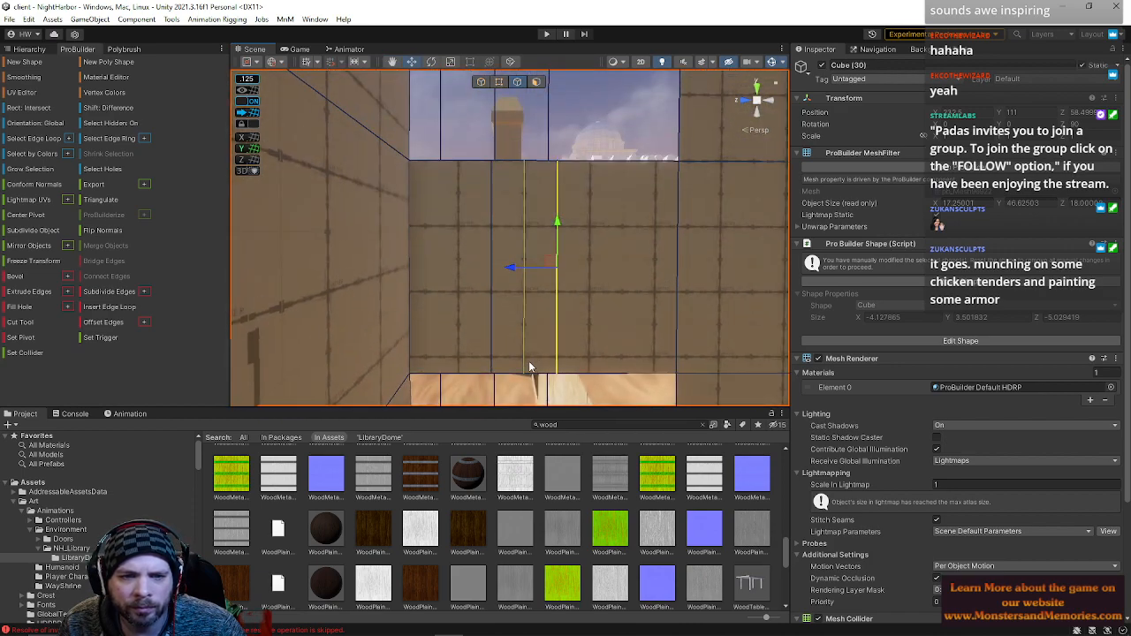
pyautogui.moveTo(535, 344); pyautogui.dragTo(533, 269, button='middle')
pyautogui.click(499, 81)
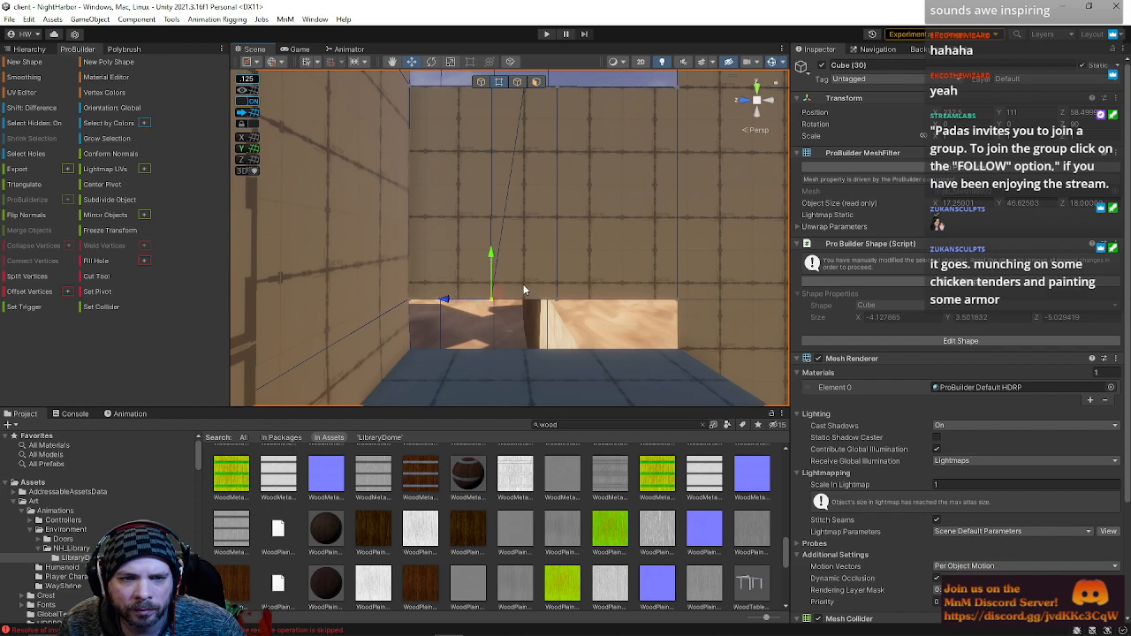
pyautogui.moveTo(524, 290); pyautogui.dragTo(452, 290, button='right')
pyautogui.moveTo(540, 294); pyautogui.dragTo(502, 181, button='right')
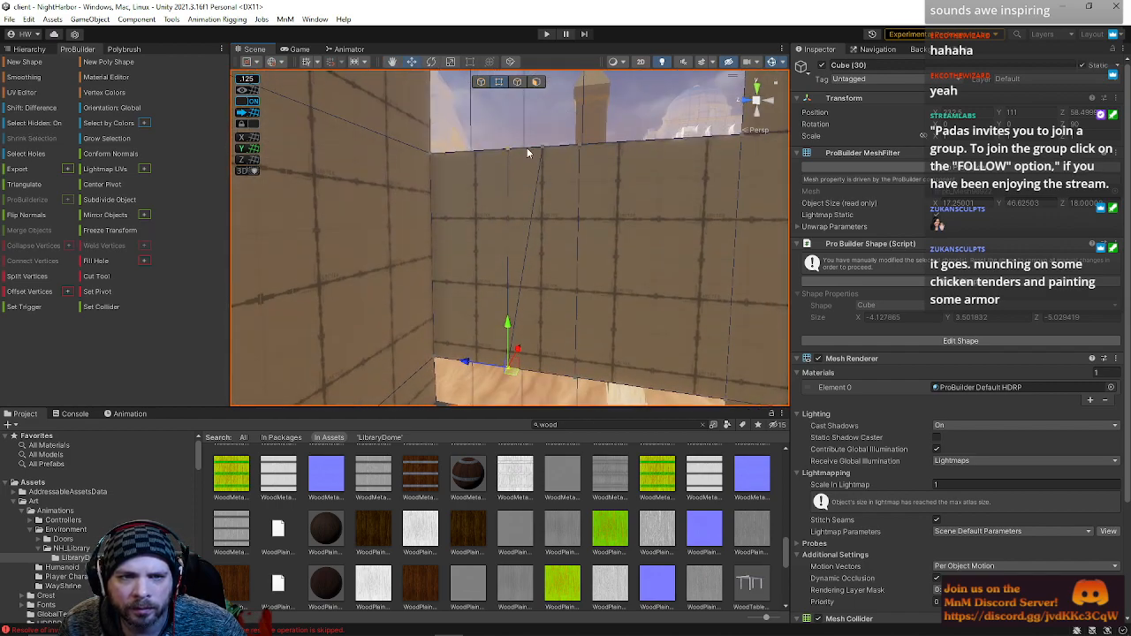
pyautogui.click(517, 82)
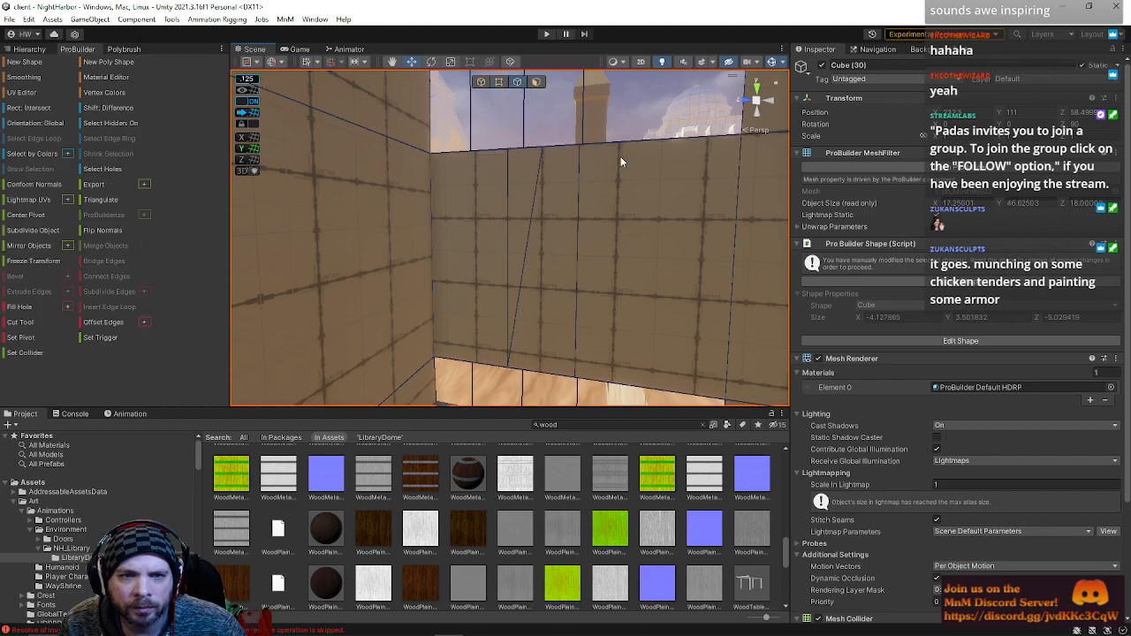
# - Select the horizontal edge loop level with the wall section's top and lower it
pyautogui.moveTo(506, 159); pyautogui.dragTo(455, 183, button='right')
pyautogui.click(681, 170)
pyautogui.moveTo(374, 153); pyautogui.dragTo(561, 104, button='right')
pyautogui.moveTo(556, 156); pyautogui.dragTo(644, 133, button='right')
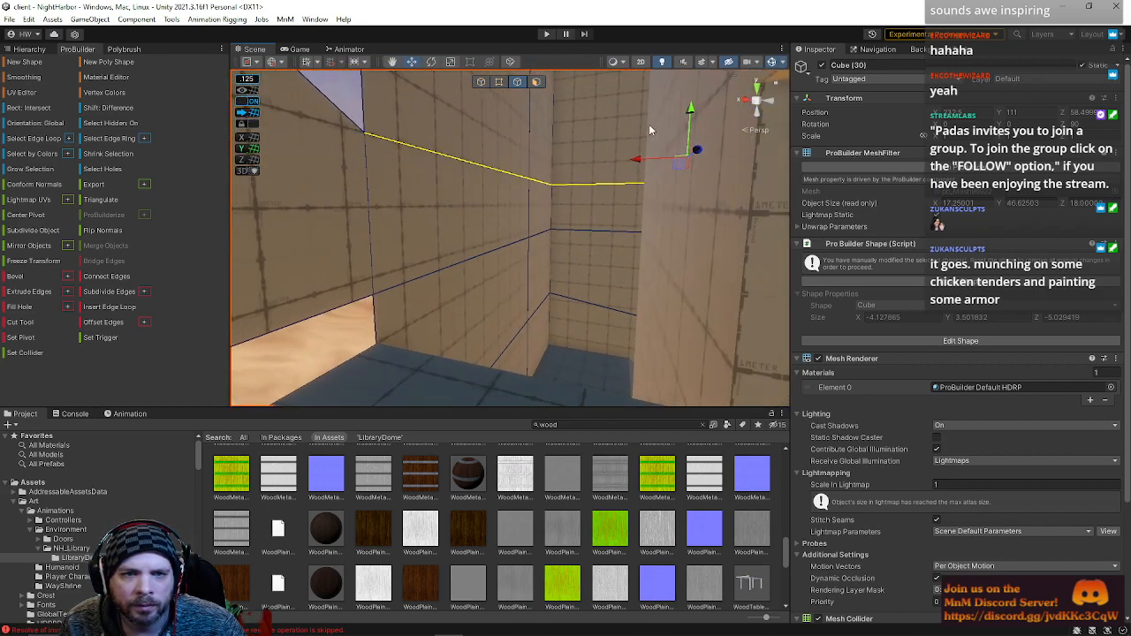
pyautogui.moveTo(692, 107); pyautogui.dragTo(688, 140)
pyautogui.moveTo(685, 160); pyautogui.dragTo(463, 116, button='right')
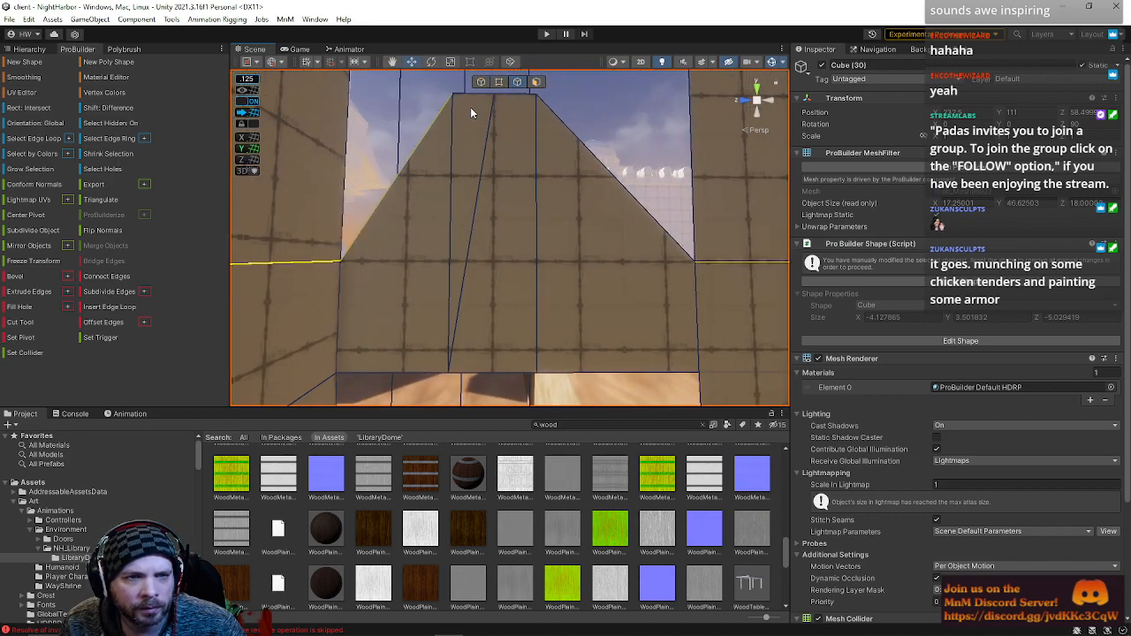
# - Lower the middle vertices along the wall section's top to reduce its raised centre
pyautogui.click(500, 95)
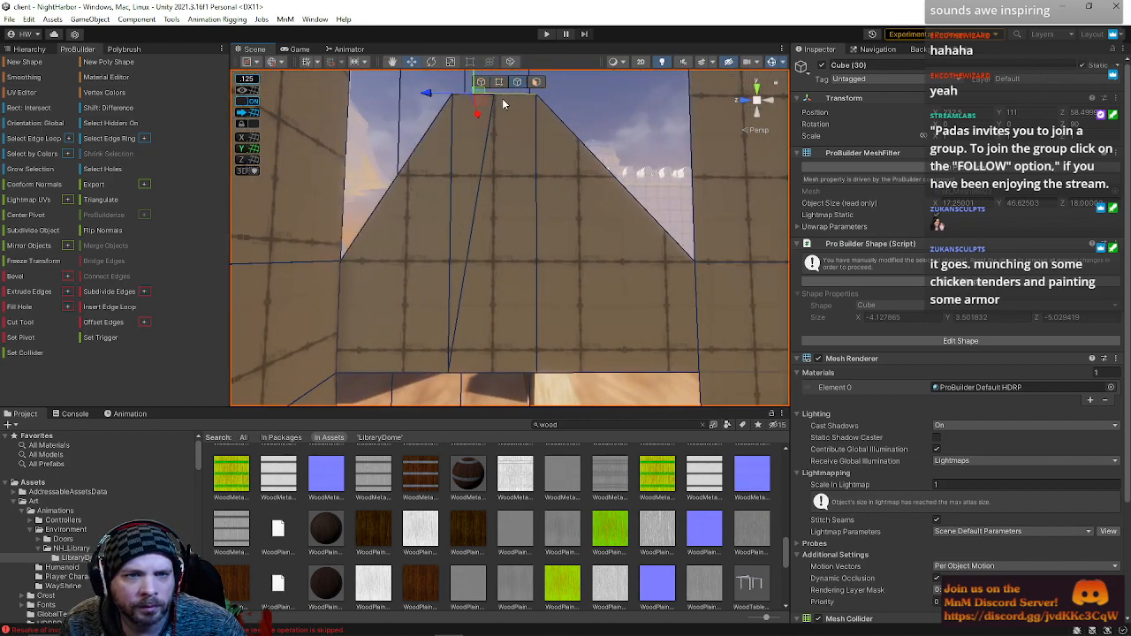
pyautogui.click(497, 81)
pyautogui.moveTo(487, 167); pyautogui.dragTo(498, 144, button='right')
pyautogui.moveTo(489, 130); pyautogui.dragTo(488, 245)
pyautogui.moveTo(488, 252); pyautogui.dragTo(471, 273, button='right')
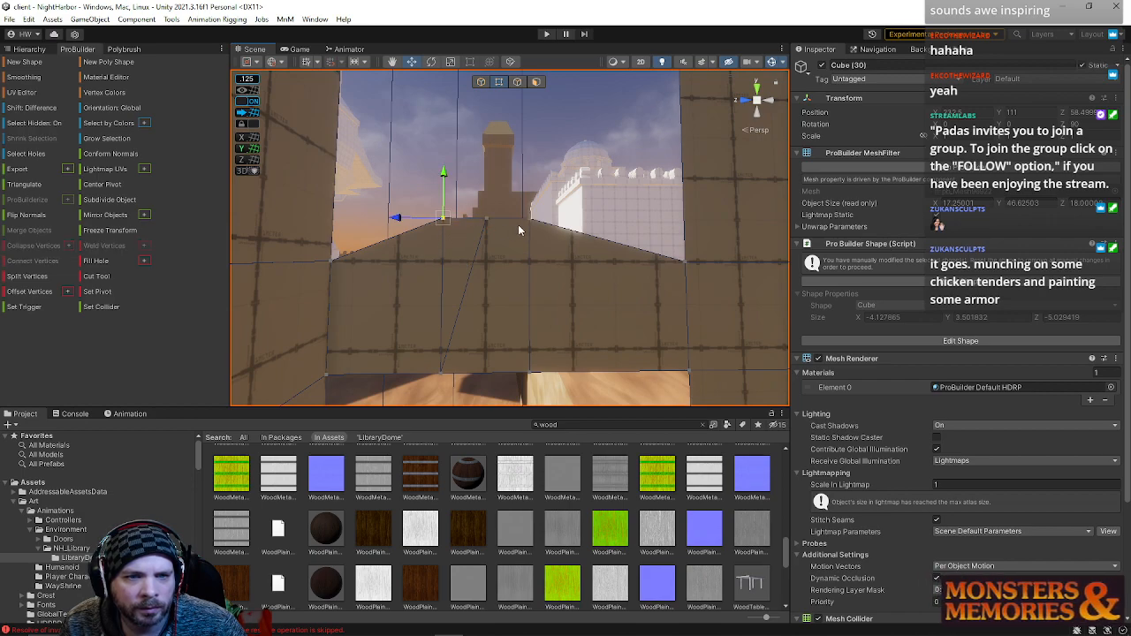
pyautogui.moveTo(493, 181); pyautogui.dragTo(488, 208)
pyautogui.moveTo(489, 223); pyautogui.dragTo(511, 209, button='right')
# - Select the vertices along the wall section's bottom edge, raise them and align them to the grid
pyautogui.moveTo(515, 256); pyautogui.dragTo(508, 222, button='right')
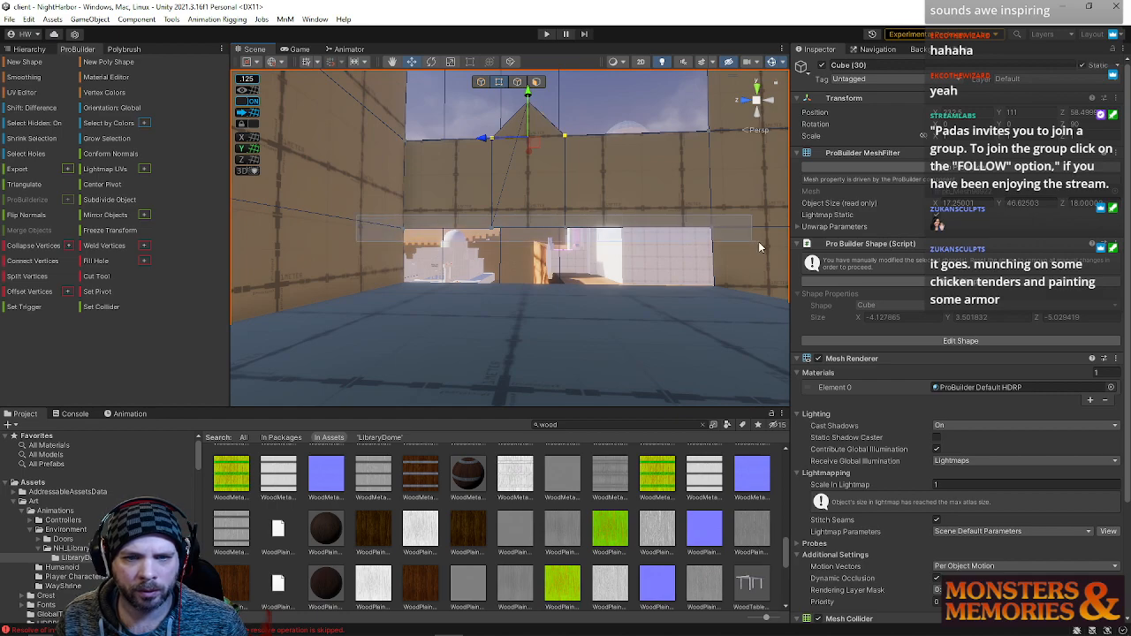
pyautogui.moveTo(550, 184); pyautogui.dragTo(550, 166)
pyautogui.moveTo(544, 168); pyautogui.dragTo(124, 193, button='right')
pyautogui.moveTo(424, 171)
pyautogui.mouseDown()
pyautogui.moveTo(427, 135)
pyautogui.moveTo(427, 148)
pyautogui.mouseUp()
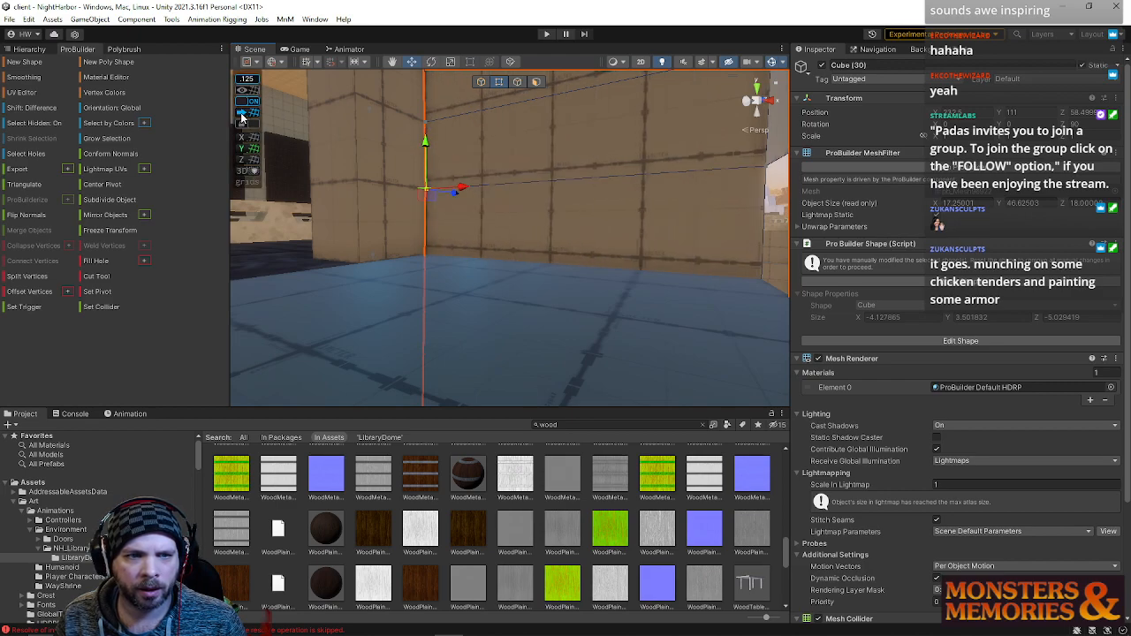
pyautogui.moveTo(509, 179); pyautogui.dragTo(317, 355, button='right')
# - Move the tower's outer side face outward and snap it with the adjoining face to the 0.25 grid
pyautogui.click(535, 81)
pyautogui.moveTo(509, 212); pyautogui.dragTo(559, 310, button='right')
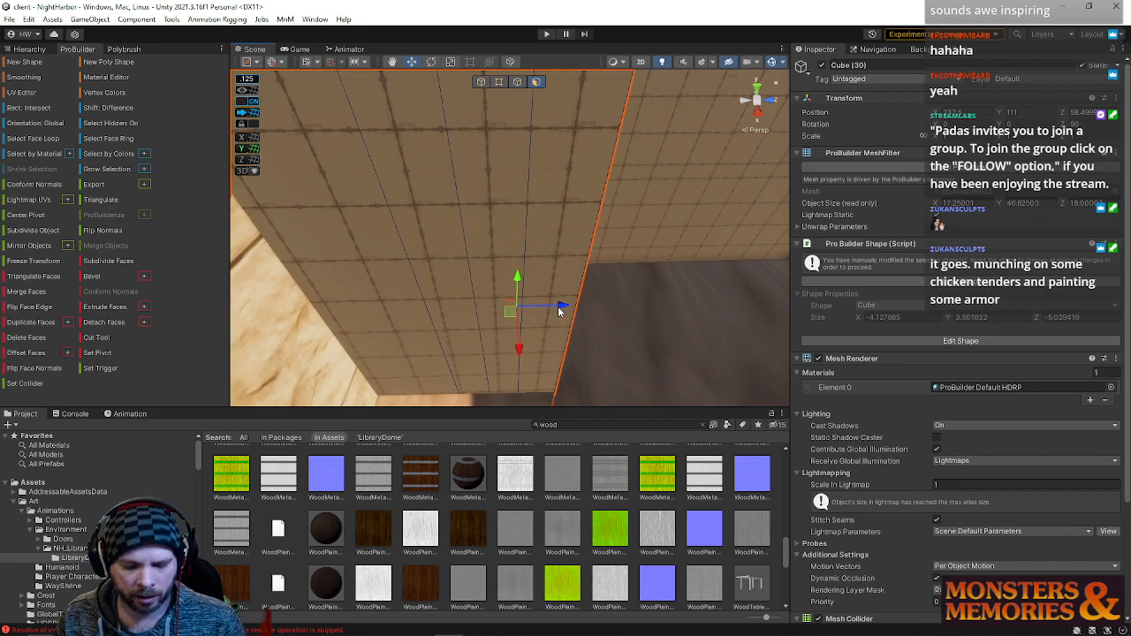
pyautogui.moveTo(558, 306); pyautogui.dragTo(566, 309)
pyautogui.moveTo(494, 229); pyautogui.dragTo(485, 283, button='right')
pyautogui.click(248, 117)
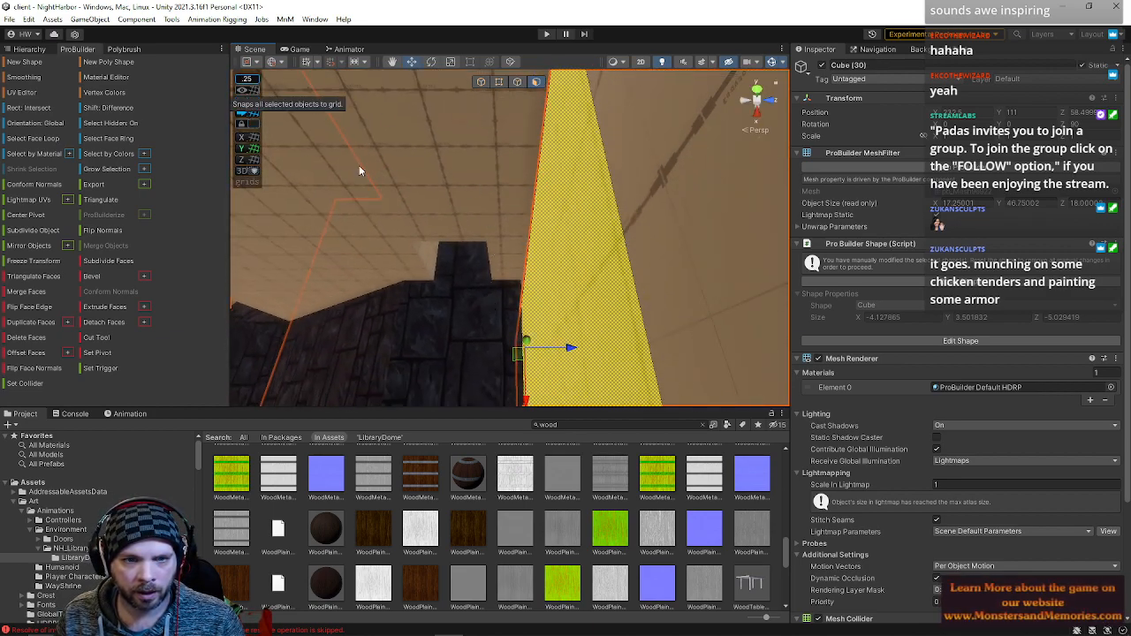
pyautogui.keyDown('shift'); pyautogui.click(649, 184); pyautogui.keyUp('shift')
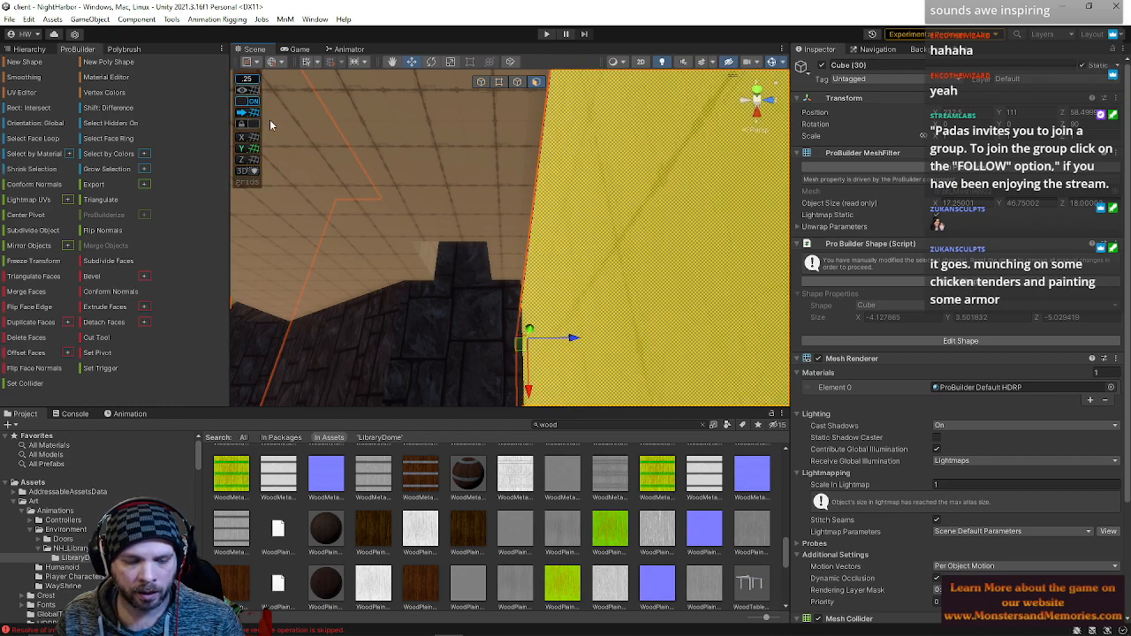
pyautogui.moveTo(448, 209); pyautogui.dragTo(521, 62, button='right')
# - Select the passage floor block and its edge running along the tower wall
pyautogui.click(522, 146)
pyautogui.moveTo(523, 146); pyautogui.dragTo(671, 342, button='right')
pyautogui.click(555, 293)
pyautogui.moveTo(555, 293); pyautogui.dragTo(764, 329, button='right')
pyautogui.click(517, 83)
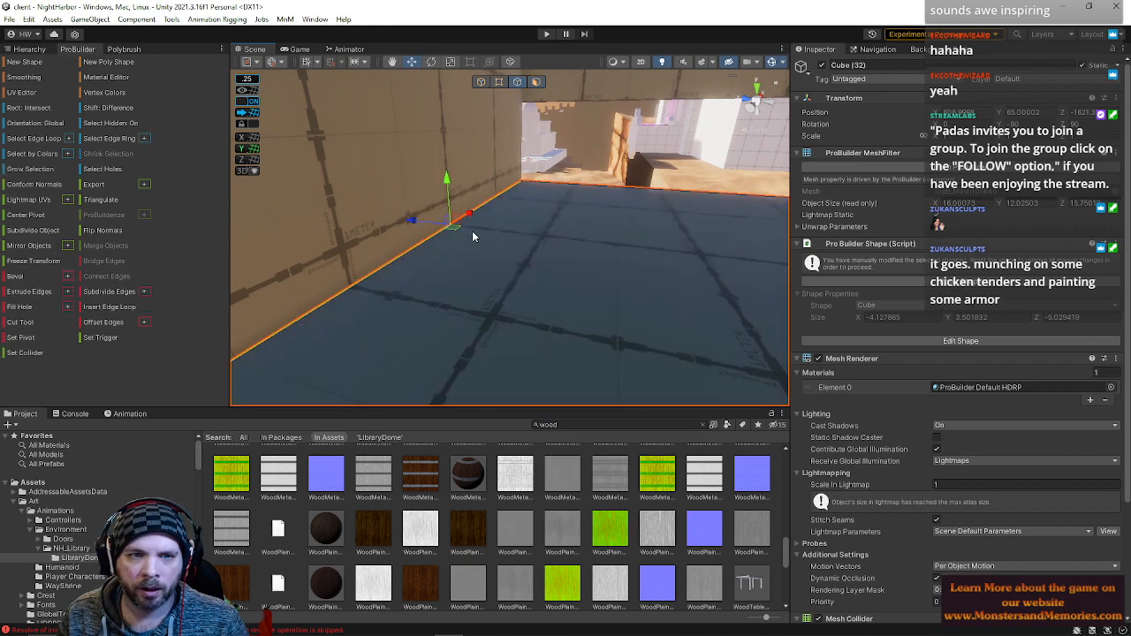
pyautogui.moveTo(488, 229); pyautogui.dragTo(572, 127, button='right')
pyautogui.click(521, 331)
# - Select the vertices along the edge loop across the tower's inner walls above the passage floor and raise them
pyautogui.click(643, 250)
pyautogui.moveTo(643, 249); pyautogui.dragTo(537, 132, button='right')
pyautogui.click(559, 227)
pyautogui.click(502, 82)
pyautogui.moveTo(548, 180); pyautogui.dragTo(293, 175, button='right')
pyautogui.moveTo(292, 175); pyautogui.dragTo(689, 241)
pyautogui.moveTo(522, 246); pyautogui.dragTo(658, 255, button='right')
pyautogui.keyDown('shift'); pyautogui.moveTo(663, 254); pyautogui.dragTo(665, 255); pyautogui.keyUp('shift')
pyautogui.moveTo(665, 255); pyautogui.dragTo(912, 260, button='right')
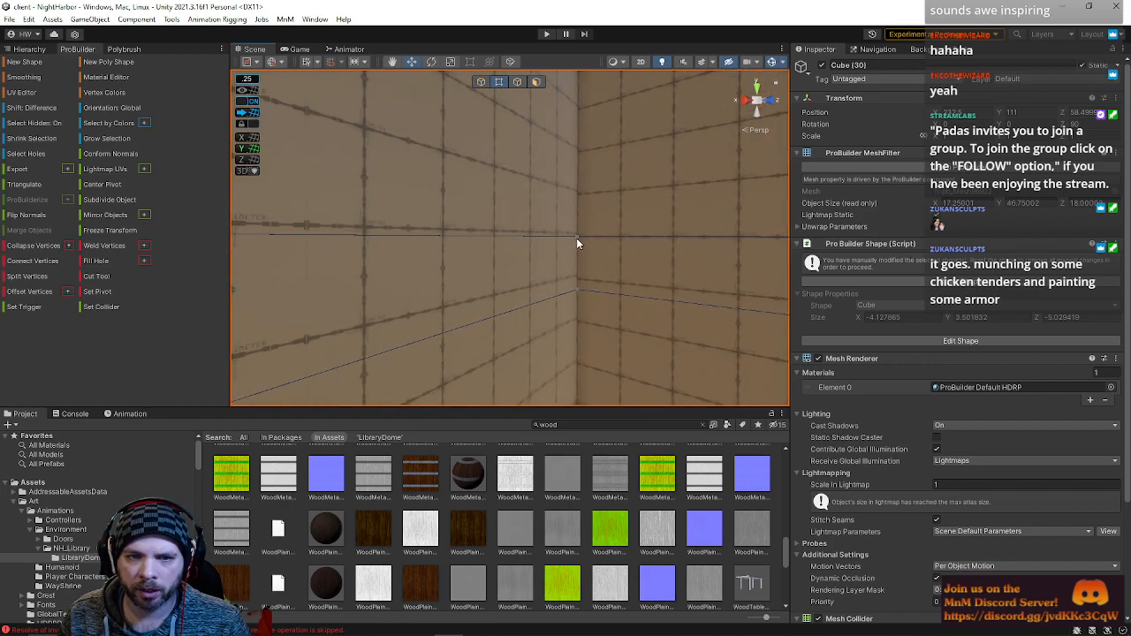
pyautogui.keyDown('shift'); pyautogui.click(577, 238); pyautogui.keyUp('shift')
pyautogui.moveTo(576, 238); pyautogui.dragTo(719, 237, button='right')
pyautogui.keyDown('shift'); pyautogui.click(601, 240); pyautogui.keyUp('shift')
pyautogui.moveTo(601, 242); pyautogui.dragTo(256, 250, button='right')
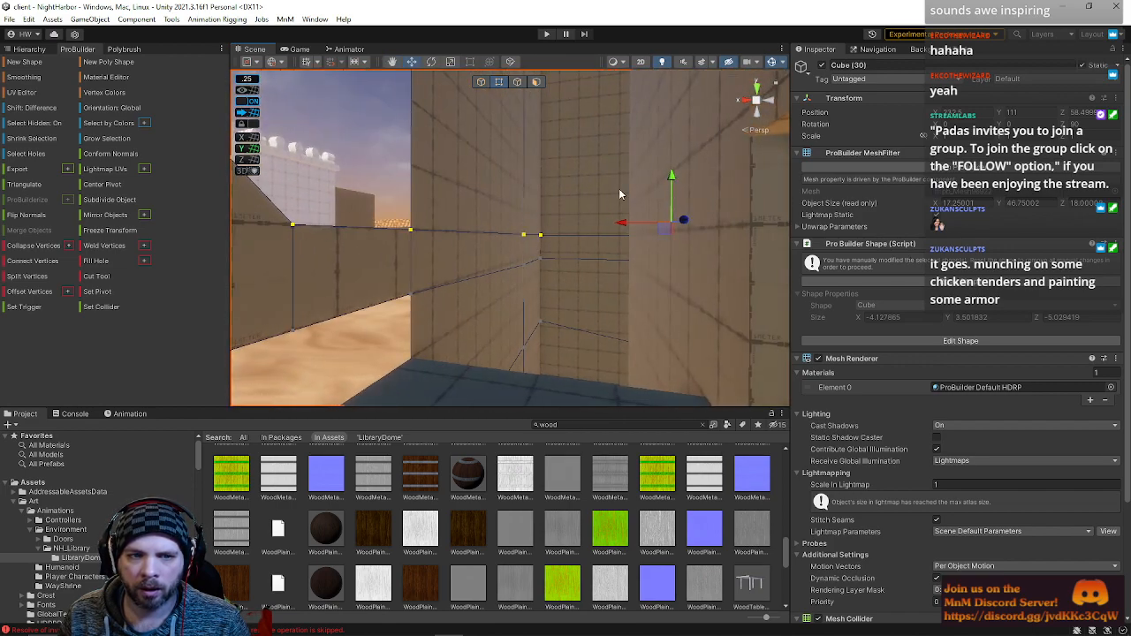
pyautogui.moveTo(671, 184); pyautogui.dragTo(670, 177)
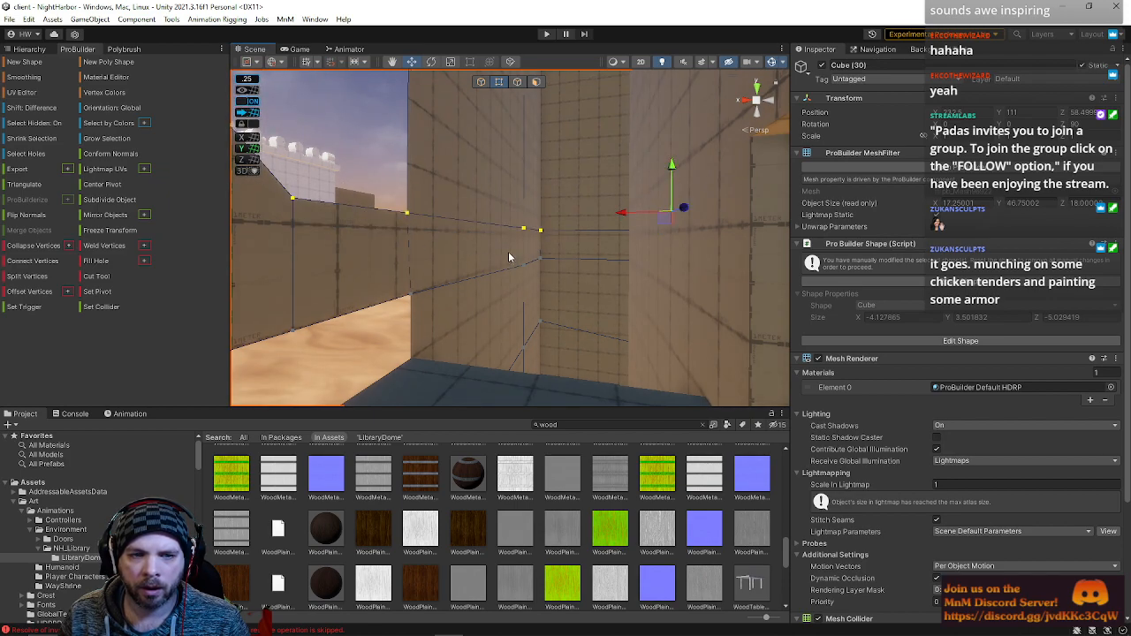
# - Select a face on each of the tower's inner walls, grow each selection over the whole wall and snap it to the 0.25 grid
pyautogui.moveTo(554, 381); pyautogui.dragTo(555, 382)
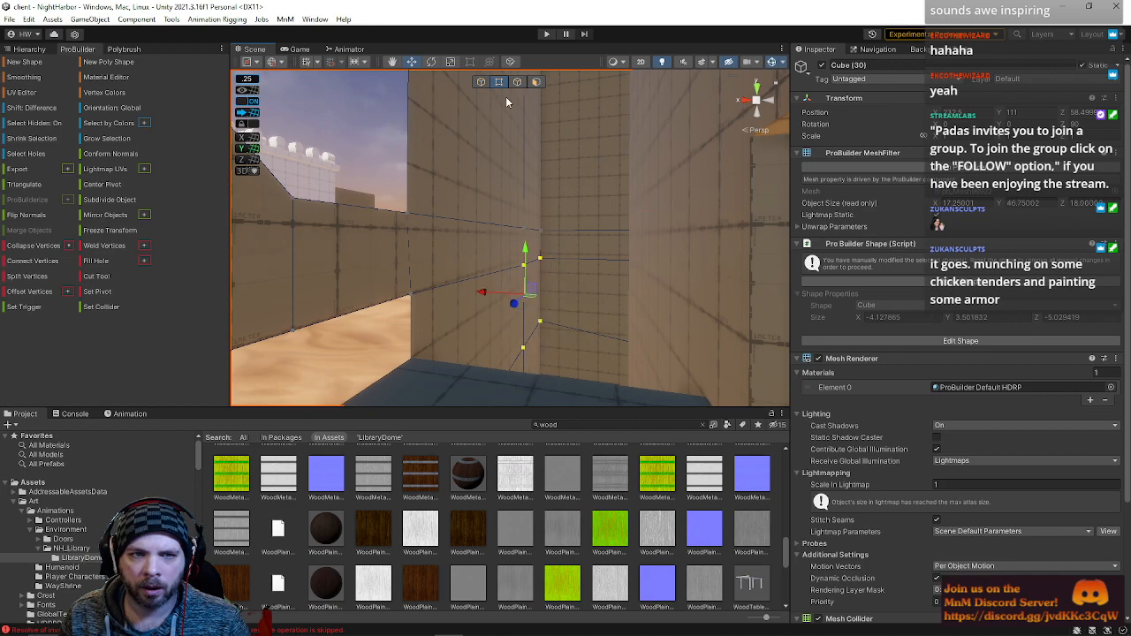
pyautogui.click(534, 84)
pyautogui.click(509, 177)
pyautogui.hotkey('alt', 'g')
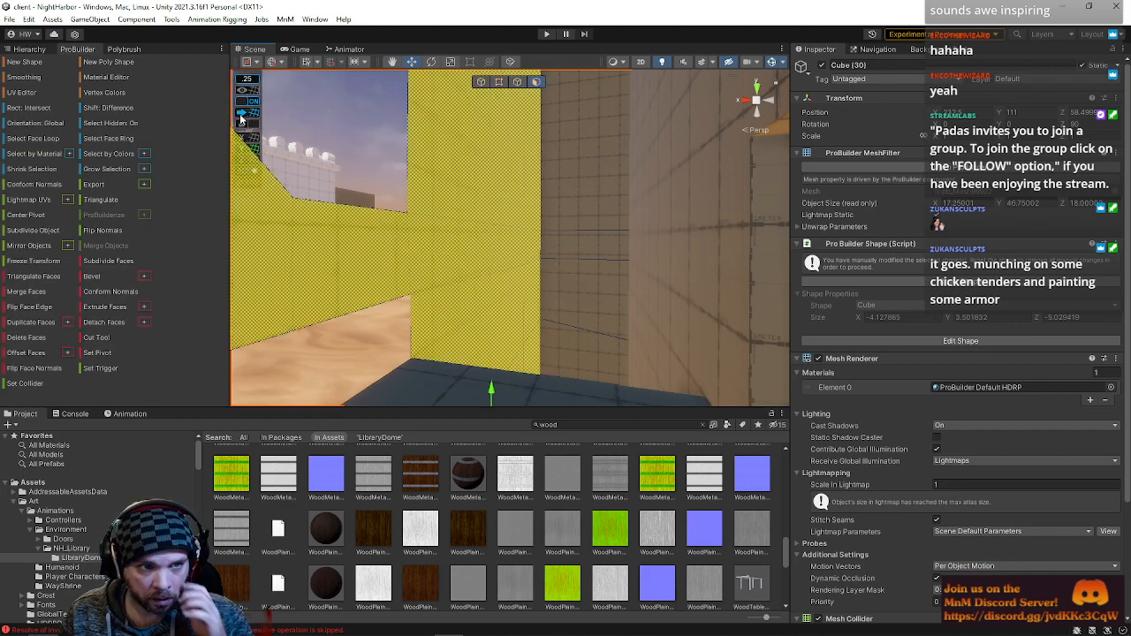
pyautogui.click(604, 276)
pyautogui.hotkey('alt', 'g')
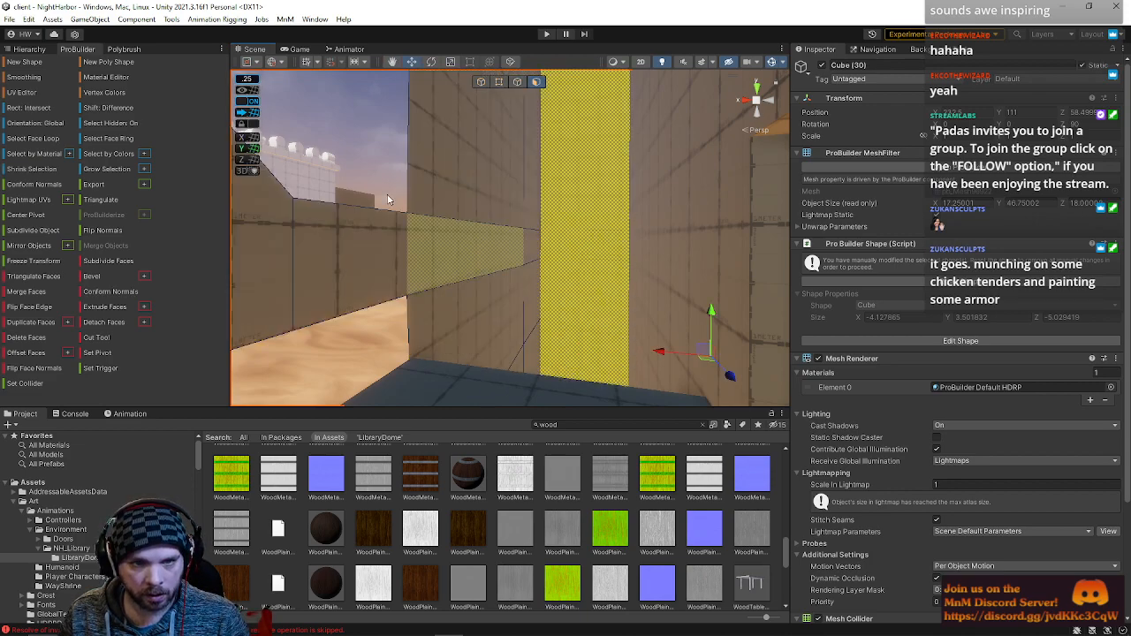
pyautogui.moveTo(453, 192); pyautogui.dragTo(657, 281, button='right')
pyautogui.click(657, 281)
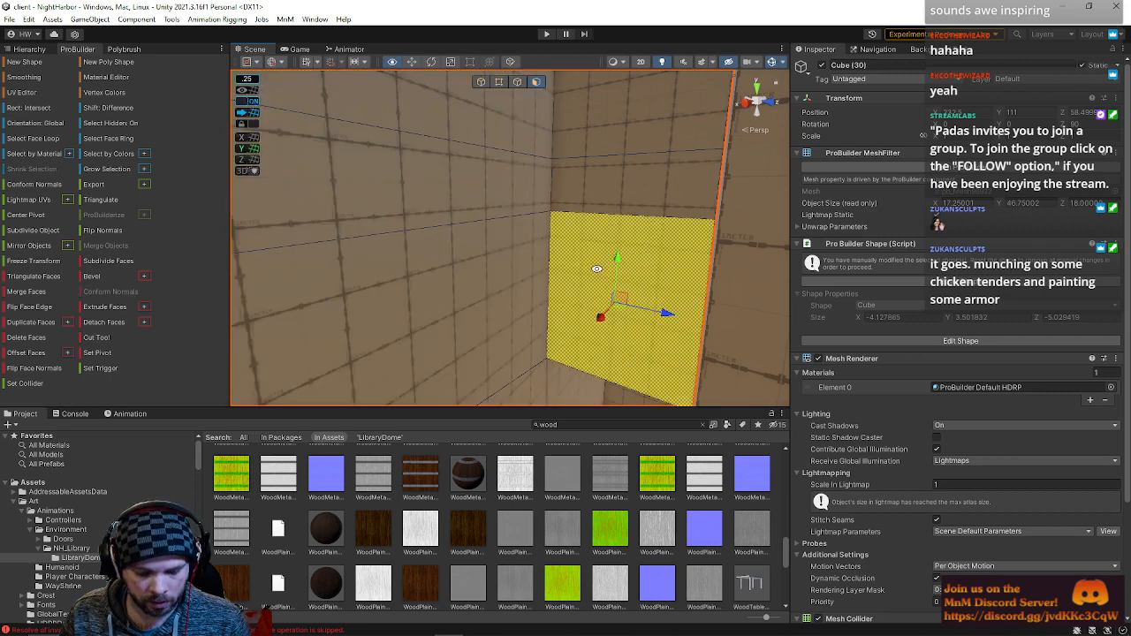
pyautogui.hotkey('alt', 'g')
pyautogui.moveTo(399, 161); pyautogui.dragTo(203, 104, button='right')
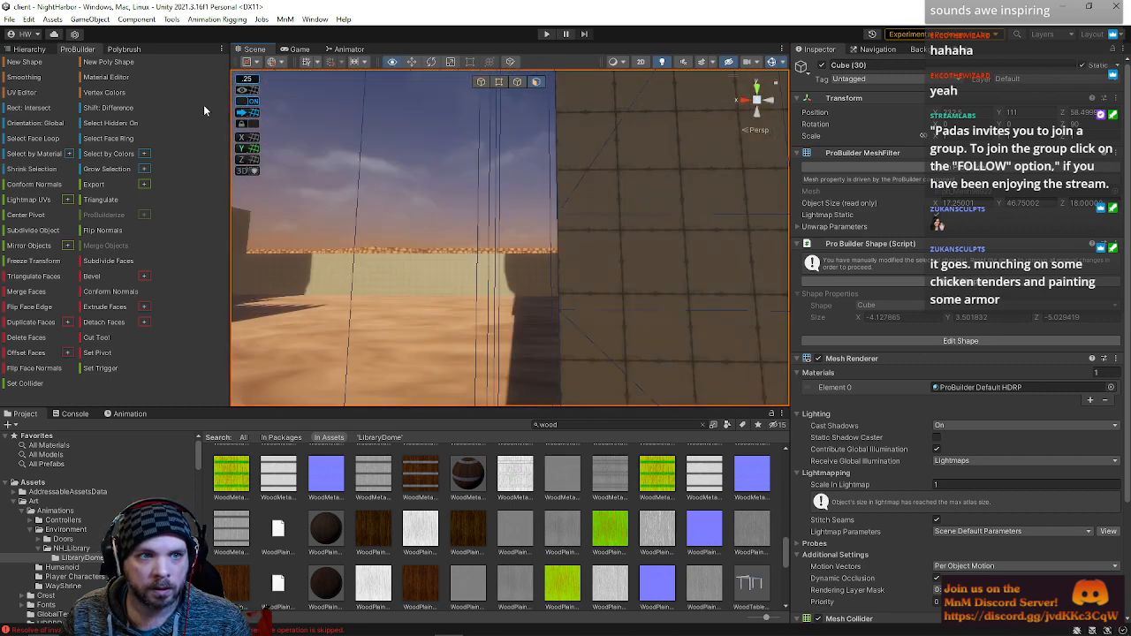
# - Bridge the opposite edges of the lower gap beneath the arch outline in the tower's inner wall
pyautogui.click(395, 150)
pyautogui.moveTo(395, 151); pyautogui.dragTo(919, 267, button='right')
pyautogui.press('w')
pyautogui.click(630, 269)
pyautogui.moveTo(630, 269); pyautogui.dragTo(707, 181, button='right')
pyautogui.click(518, 83)
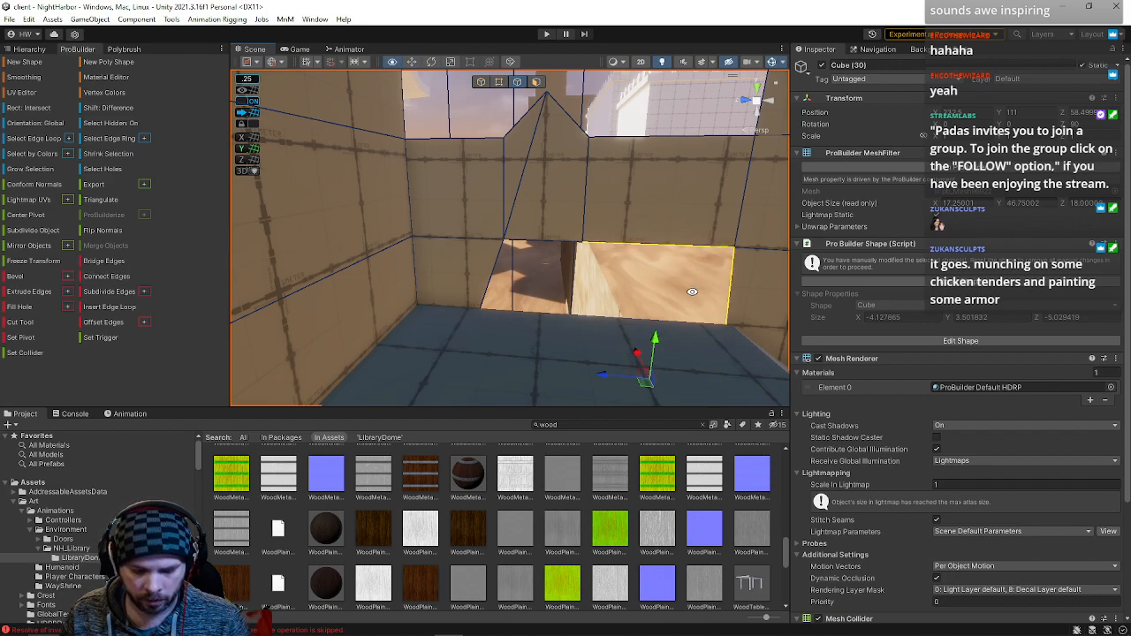
pyautogui.keyDown('shift'); pyautogui.click(621, 276); pyautogui.keyUp('shift')
pyautogui.hotkey('alt', 'b')
pyautogui.moveTo(631, 164); pyautogui.dragTo(664, 107, button='right')
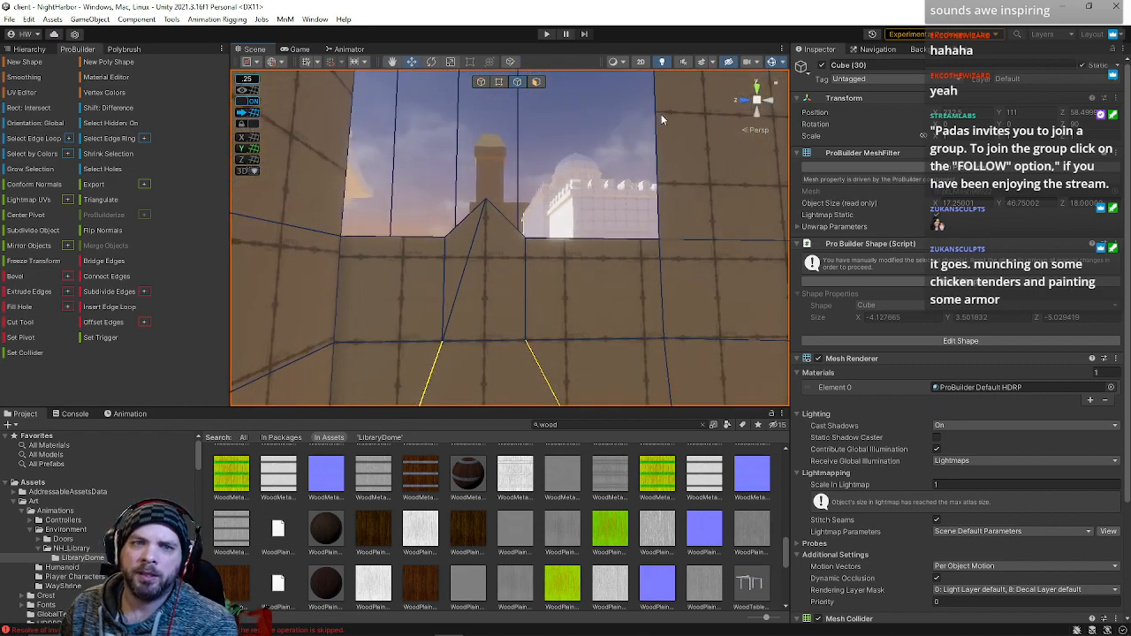
# - Bridge the remaining edge pairs beside and above the arch outline to close the gaps in the inner wall
pyautogui.moveTo(617, 248); pyautogui.dragTo(567, 188, button='right')
pyautogui.moveTo(489, 274); pyautogui.dragTo(485, 379, button='right')
pyautogui.click(500, 280)
pyautogui.keyDown('shift'); pyautogui.click(434, 227); pyautogui.keyUp('shift')
pyautogui.click(527, 212)
pyautogui.hotkey('alt', 'b')
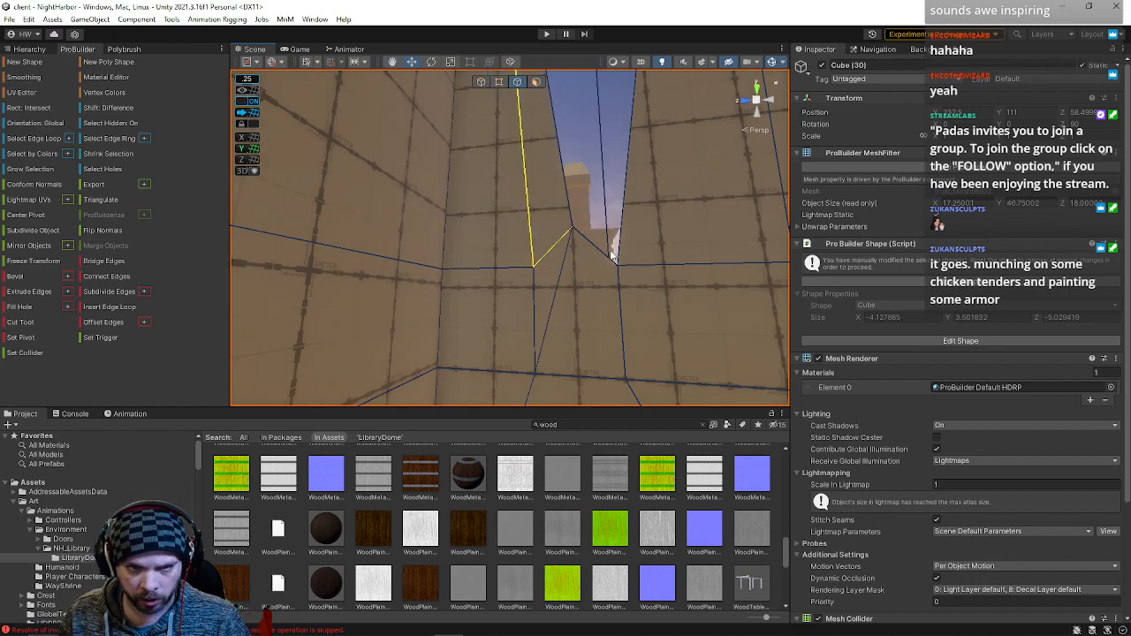
pyautogui.keyDown('shift'); pyautogui.click(633, 240); pyautogui.keyUp('shift')
pyautogui.hotkey('alt', 'b')
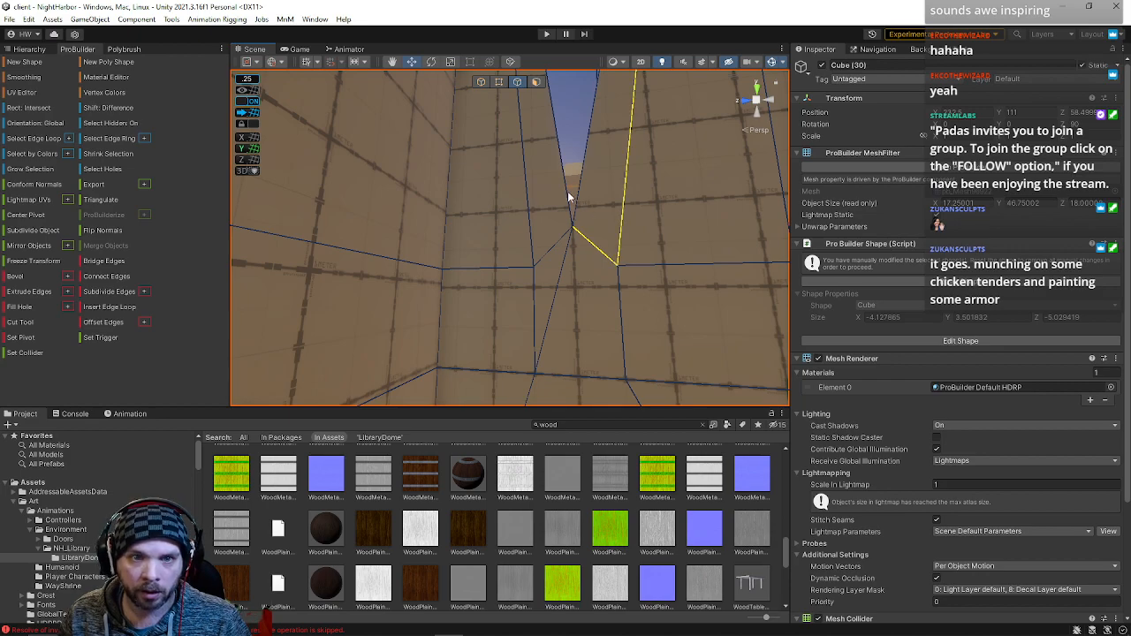
pyautogui.keyDown('shift'); pyautogui.click(580, 187); pyautogui.keyUp('shift')
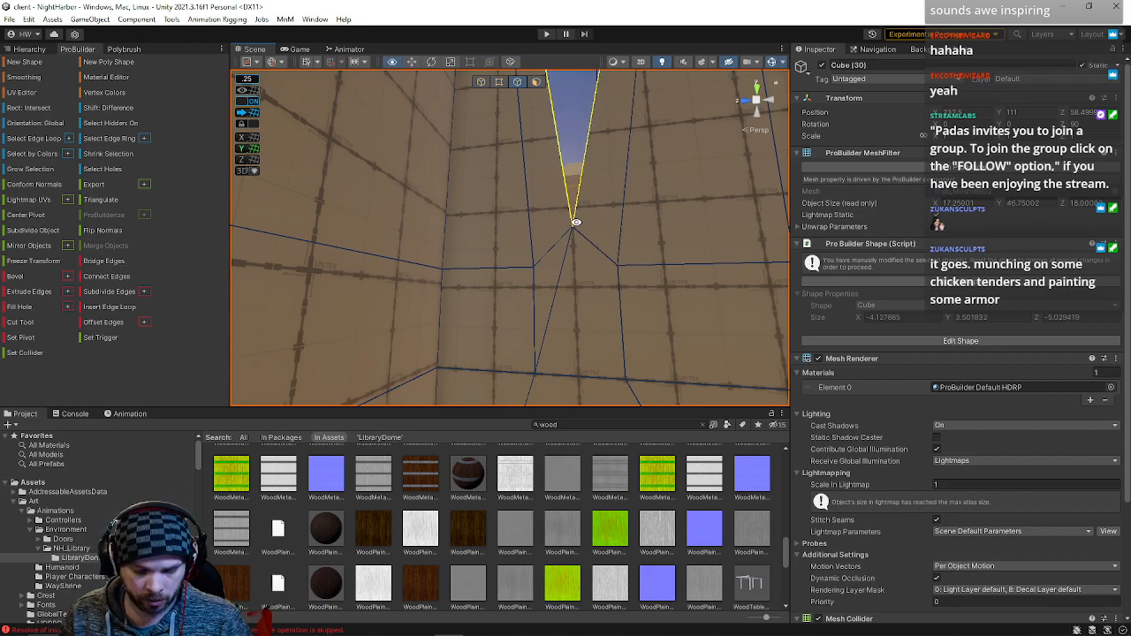
pyautogui.hotkey('alt', 'b')
# - Select the faces inside the arch outline and extrude them outward through the tower wall as a window recess
pyautogui.click(539, 83)
pyautogui.click(555, 278)
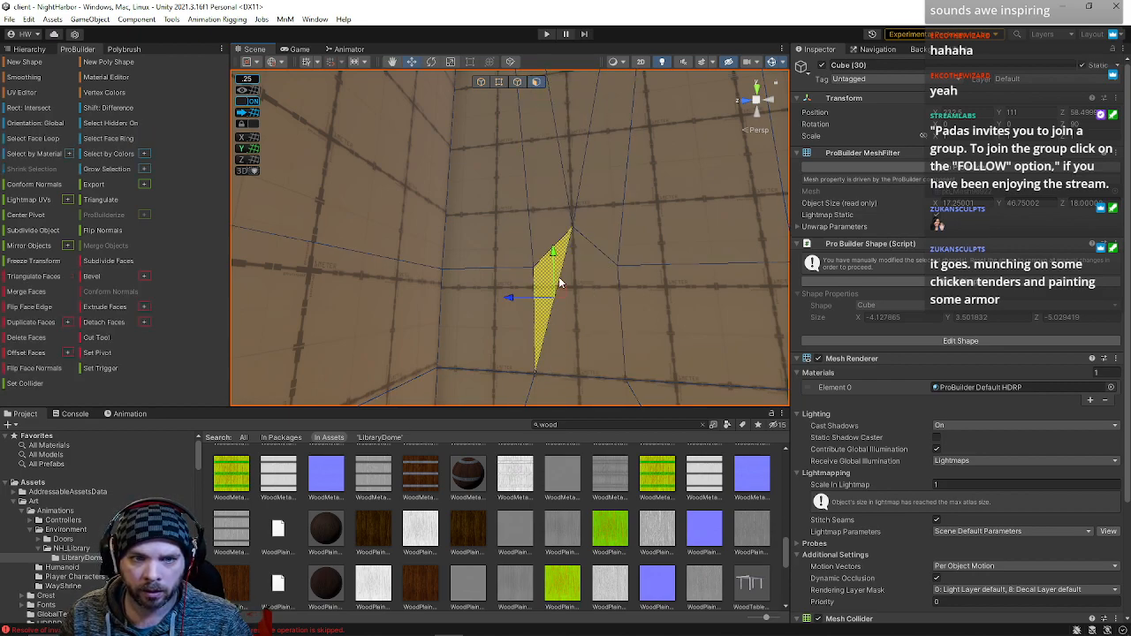
pyautogui.keyDown('shift'); pyautogui.click(575, 281); pyautogui.keyUp('shift')
pyautogui.moveTo(577, 284); pyautogui.dragTo(364, 377, button='right')
pyautogui.keyDown('shift'); pyautogui.moveTo(461, 206); pyautogui.dragTo(608, 207); pyautogui.keyUp('shift')
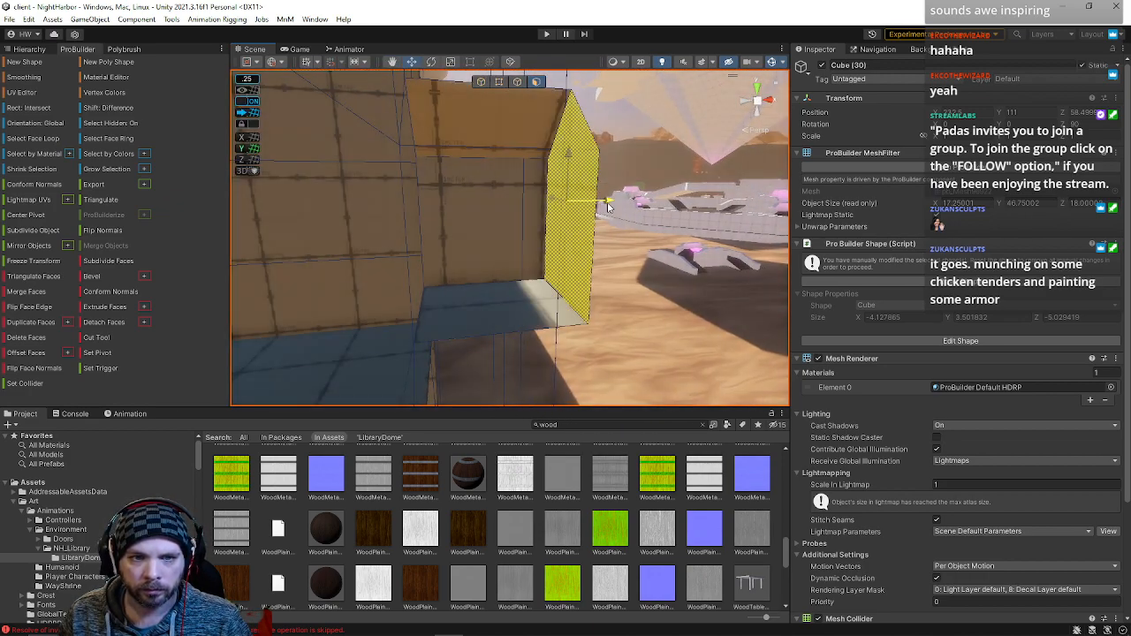
pyautogui.moveTo(595, 215); pyautogui.dragTo(247, 212, button='right')
pyautogui.click(526, 238)
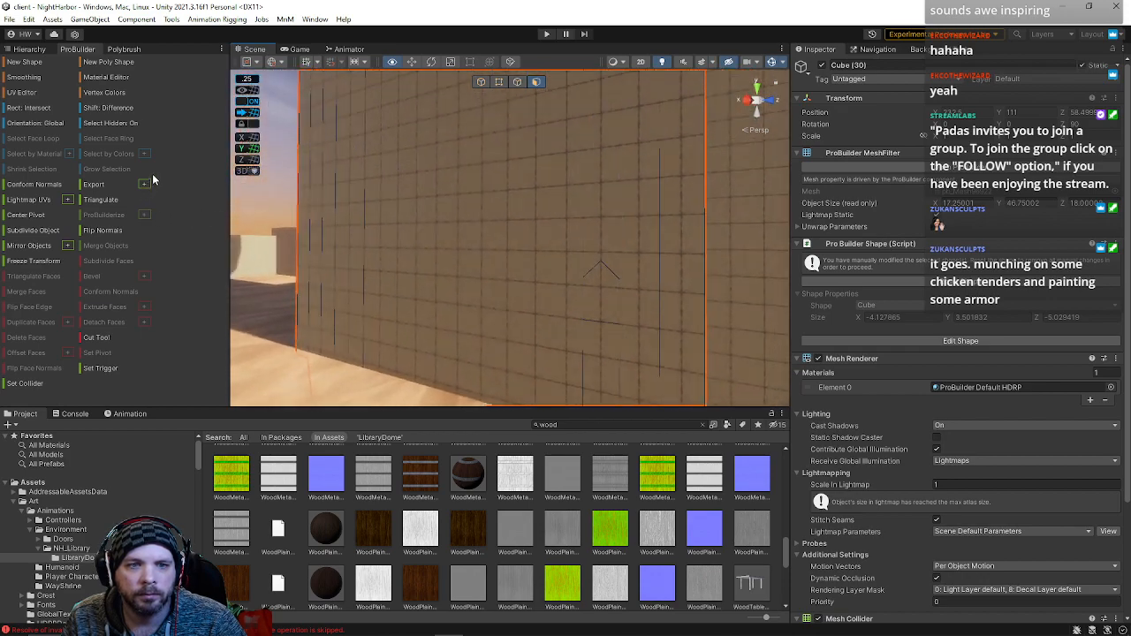
# - Move the vertical edge loops on the tower's exterior wall into line with the arched window recess
pyautogui.moveTo(156, 177); pyautogui.dragTo(523, 241, button='right')
pyautogui.click(518, 83)
pyautogui.click(545, 215)
pyautogui.moveTo(558, 322); pyautogui.dragTo(443, 262, button='right')
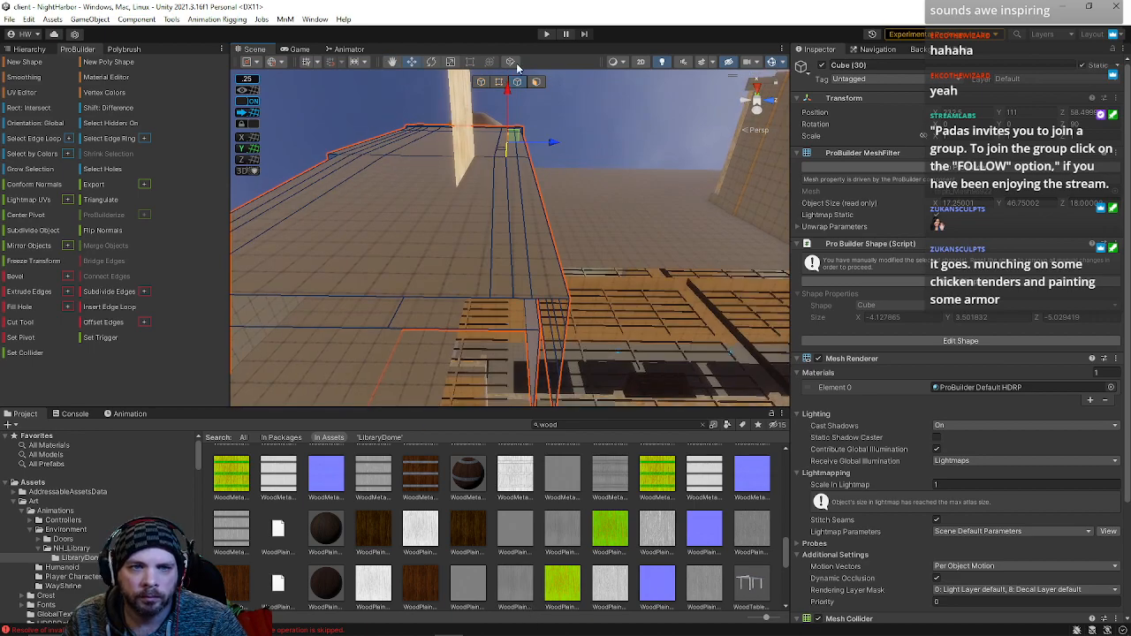
pyautogui.click(500, 300)
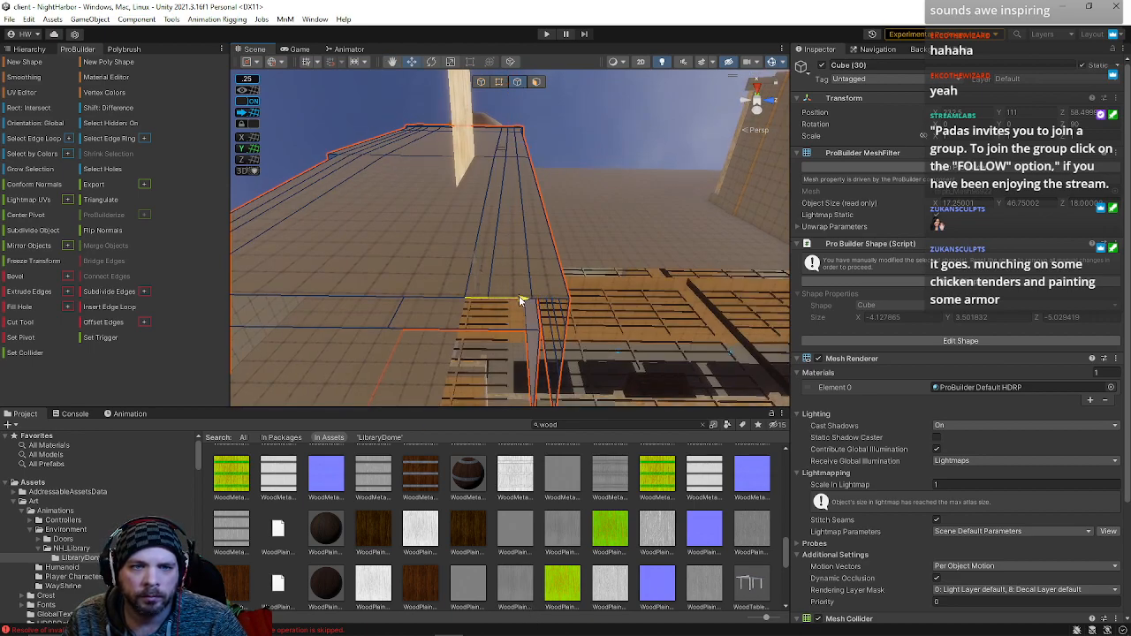
pyautogui.click(498, 82)
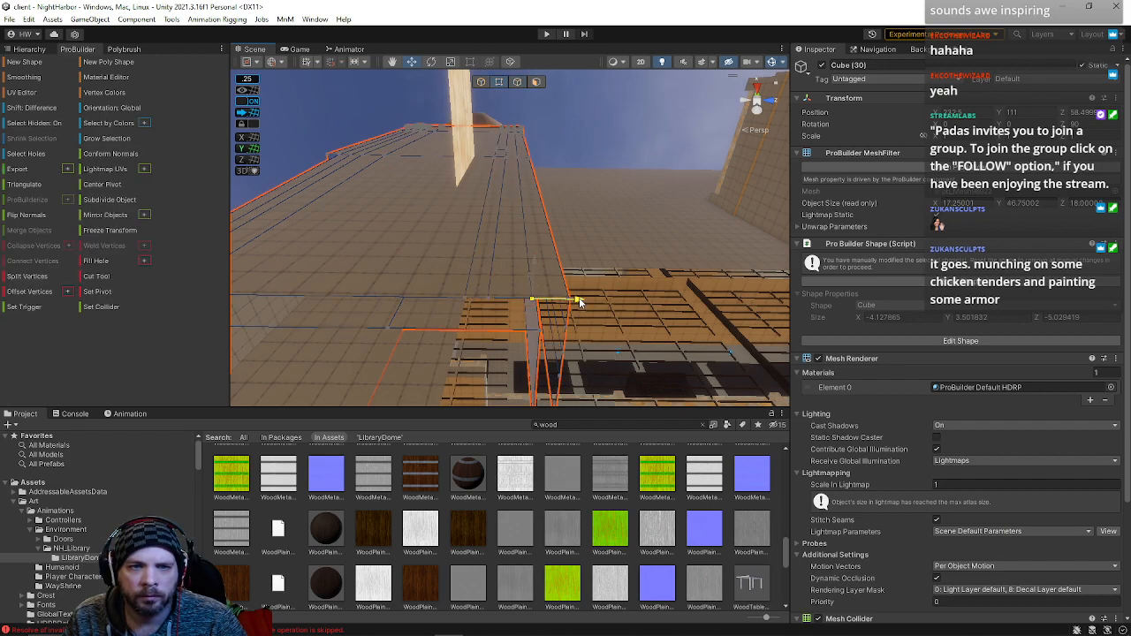
pyautogui.click(491, 300)
pyautogui.moveTo(539, 300); pyautogui.dragTo(524, 324, button='right')
pyautogui.click(518, 83)
pyautogui.click(504, 302)
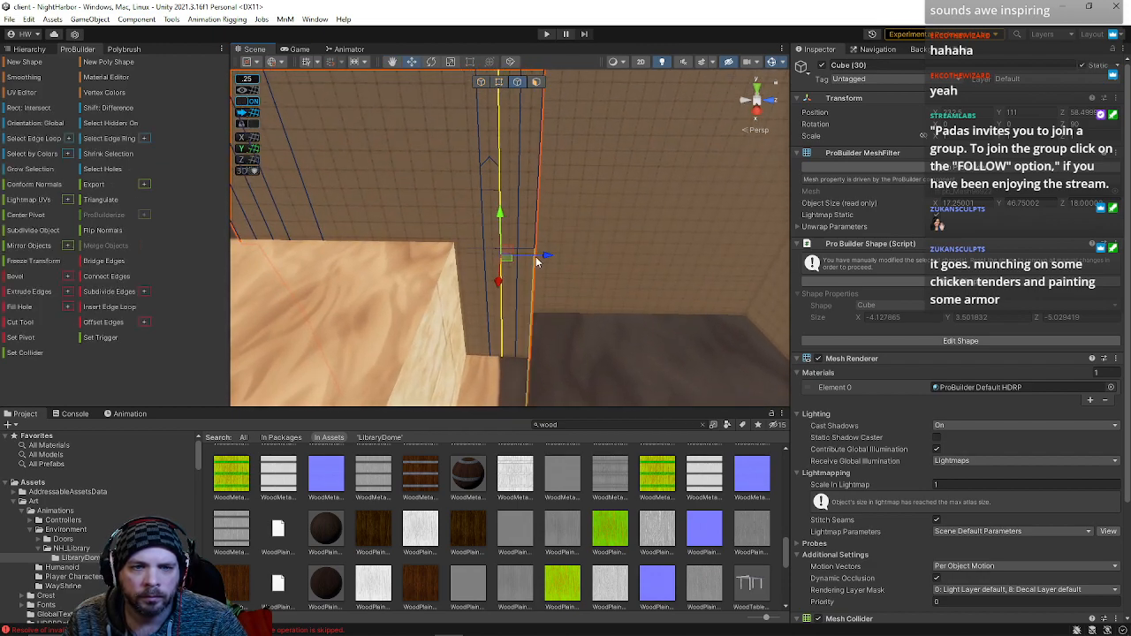
pyautogui.click(520, 283)
pyautogui.moveTo(565, 256); pyautogui.dragTo(546, 256)
pyautogui.moveTo(545, 253); pyautogui.dragTo(531, 231, button='right')
# - Insert a horizontal edge loop around the tower's exterior and move it to the level of the window's sill
pyautogui.hotkey('alt', 'u')
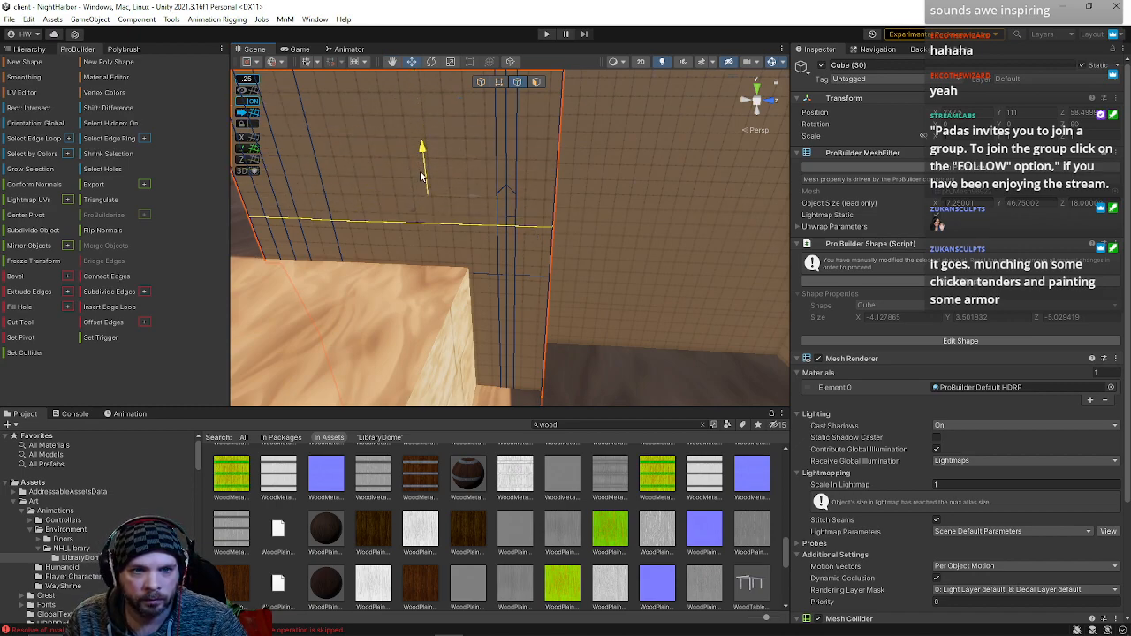
pyautogui.moveTo(421, 168); pyautogui.dragTo(422, 167)
pyautogui.moveTo(425, 165); pyautogui.dragTo(407, 112, button='right')
pyautogui.press('d')
pyautogui.press('w')
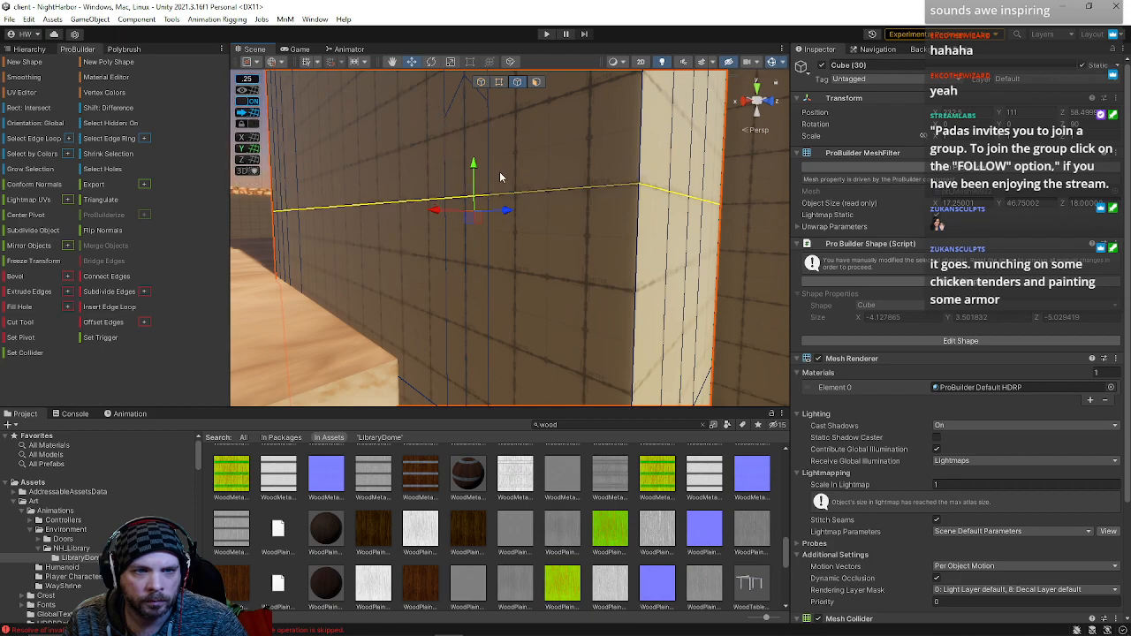
# - Add a second horizontal edge loop around the exterior and align it with the shoulders of the window's arch
pyautogui.click(494, 136)
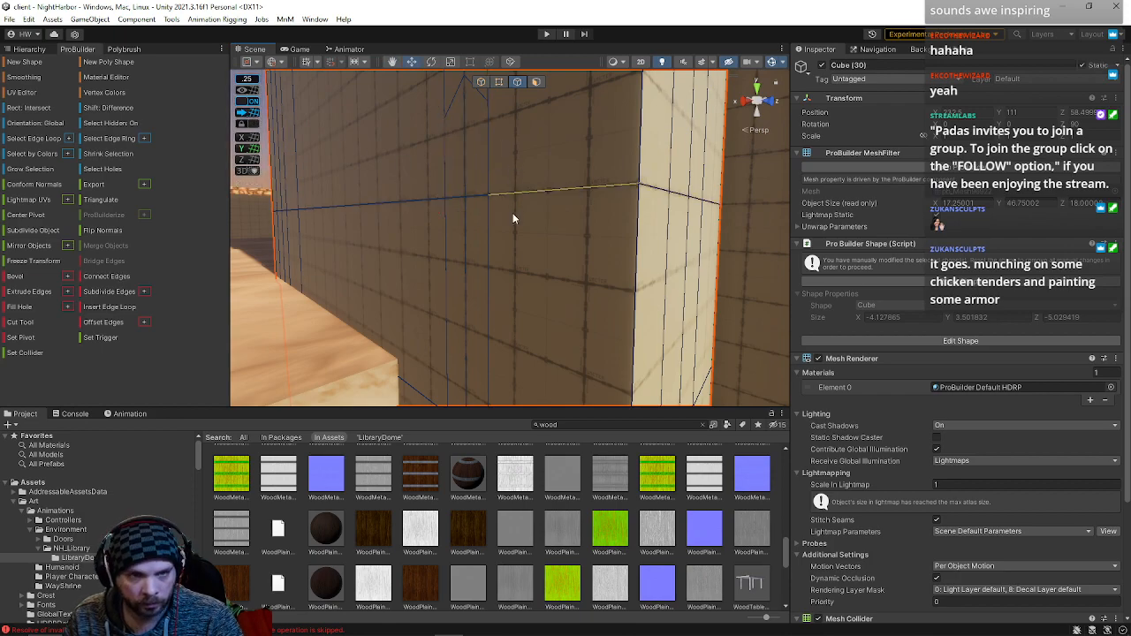
pyautogui.doubleClick(512, 219)
pyautogui.press('f')
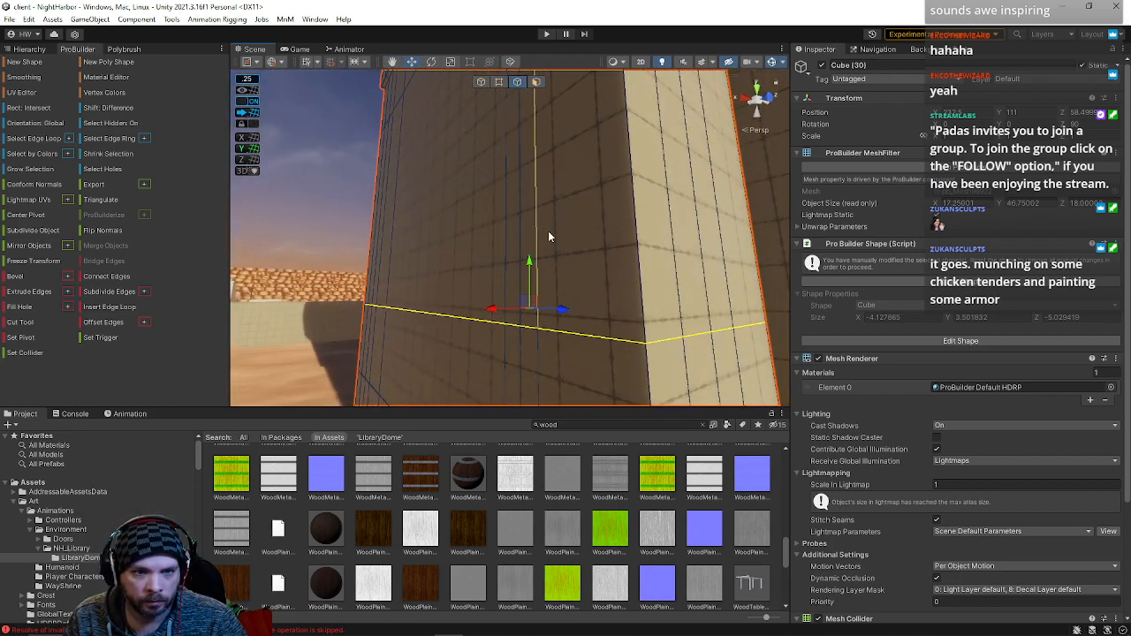
pyautogui.moveTo(550, 231); pyautogui.dragTo(544, 258, button='right')
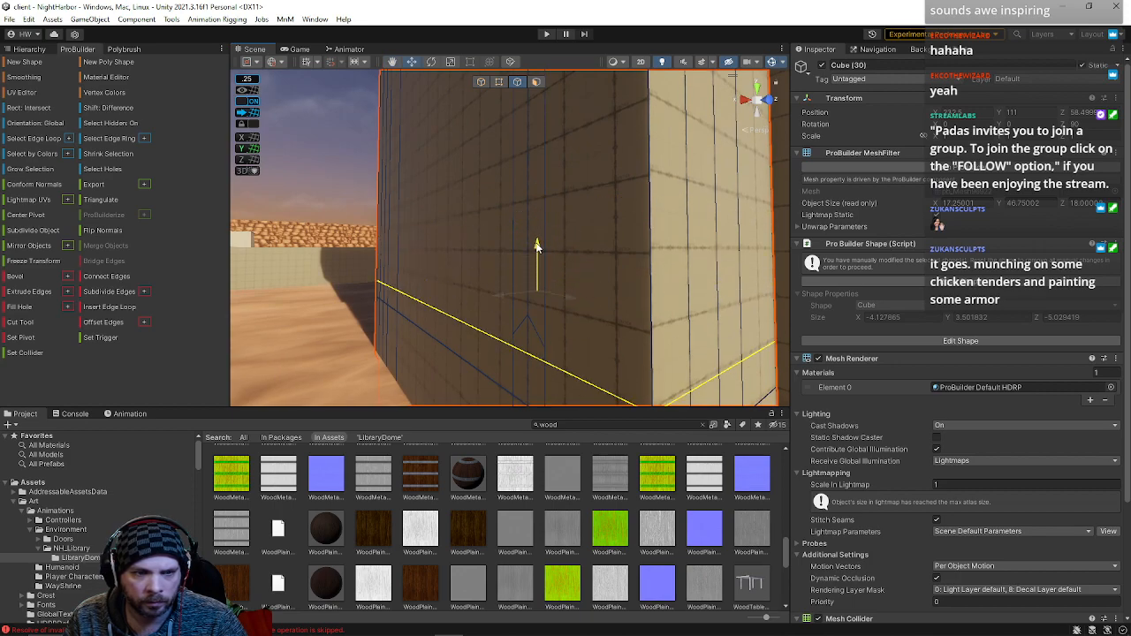
pyautogui.moveTo(440, 212); pyautogui.dragTo(456, 231, button='right')
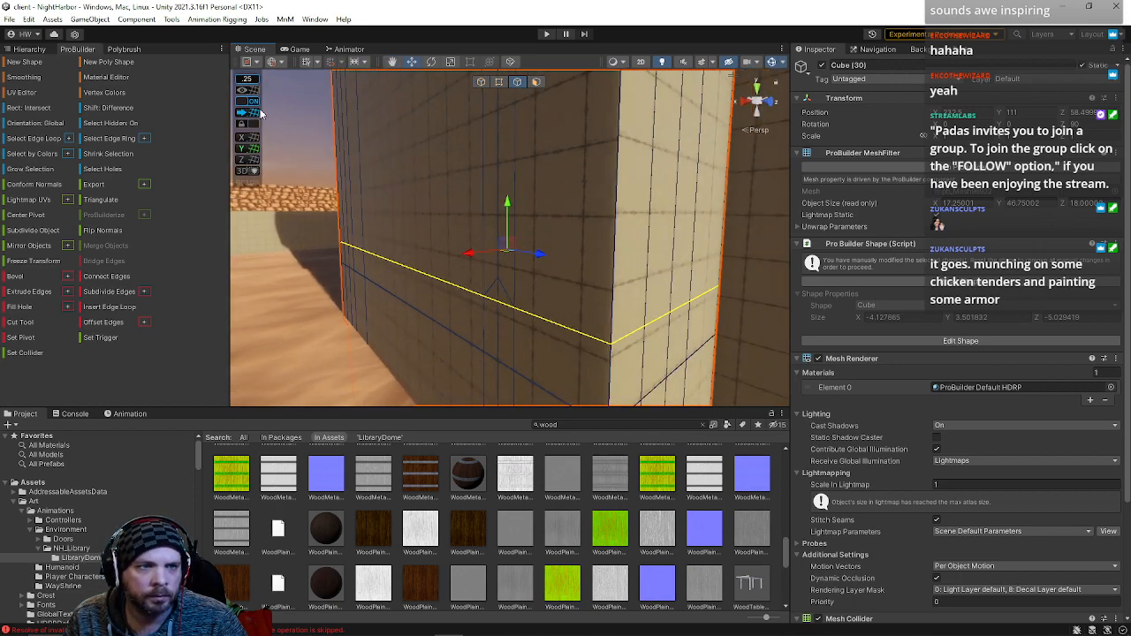
# - Raise the middle vertex to the arch's peak and open up the exterior wall faces over the window
pyautogui.click(499, 82)
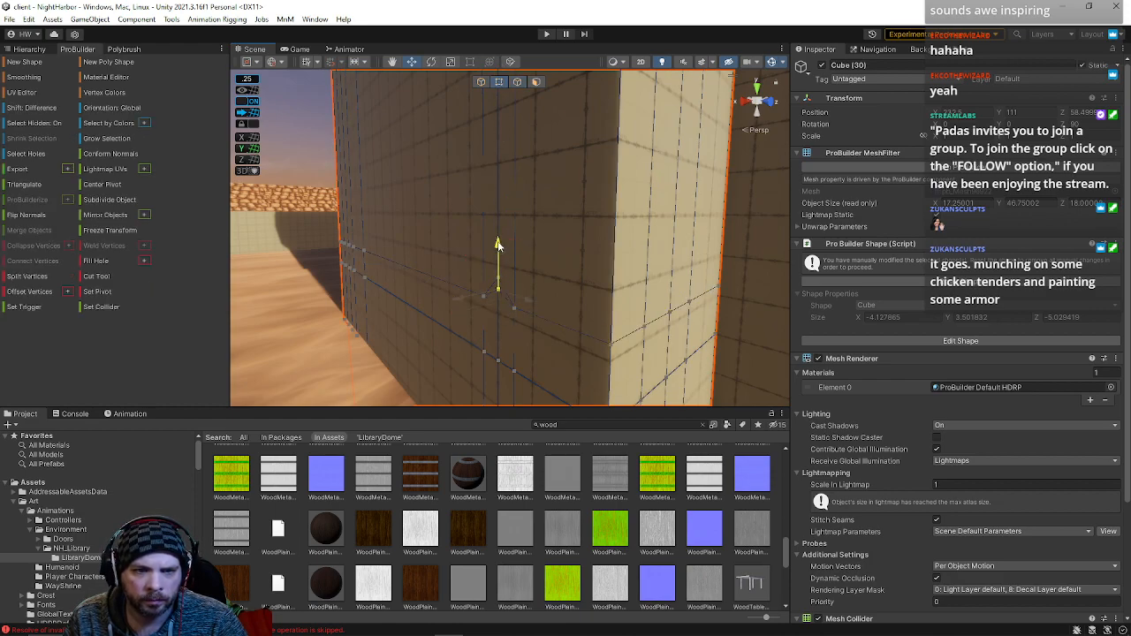
pyautogui.click(536, 82)
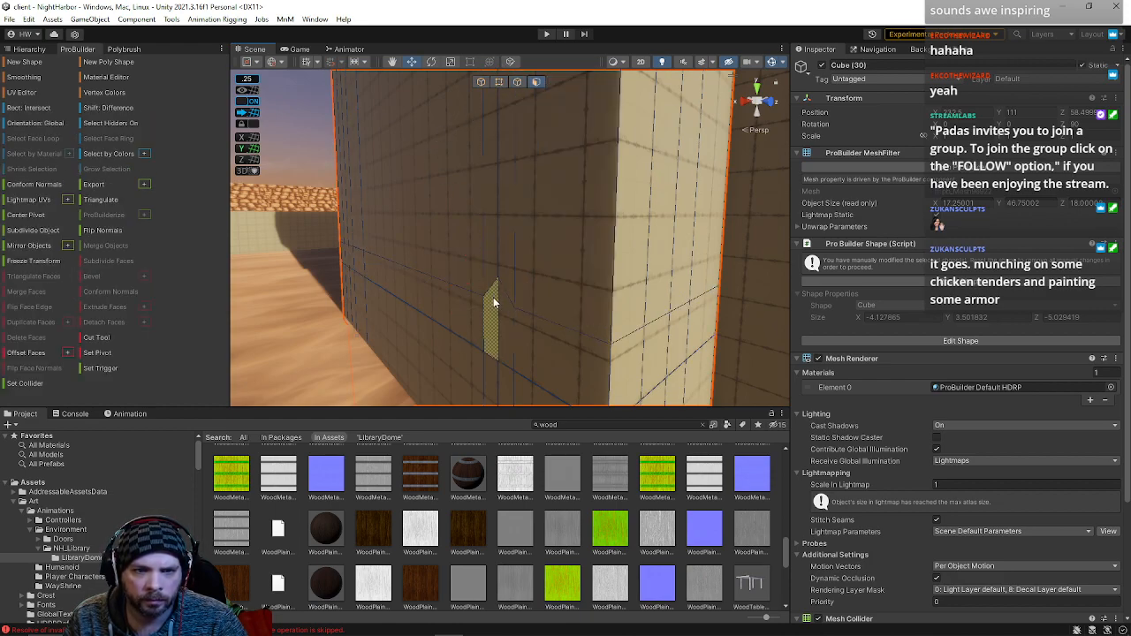
pyautogui.moveTo(506, 313); pyautogui.dragTo(459, 141, button='right')
# - Select the column of wall vertices running down from the window's sill corner and align them with that corner
pyautogui.click(498, 81)
pyautogui.moveTo(433, 292); pyautogui.dragTo(340, 116, button='right')
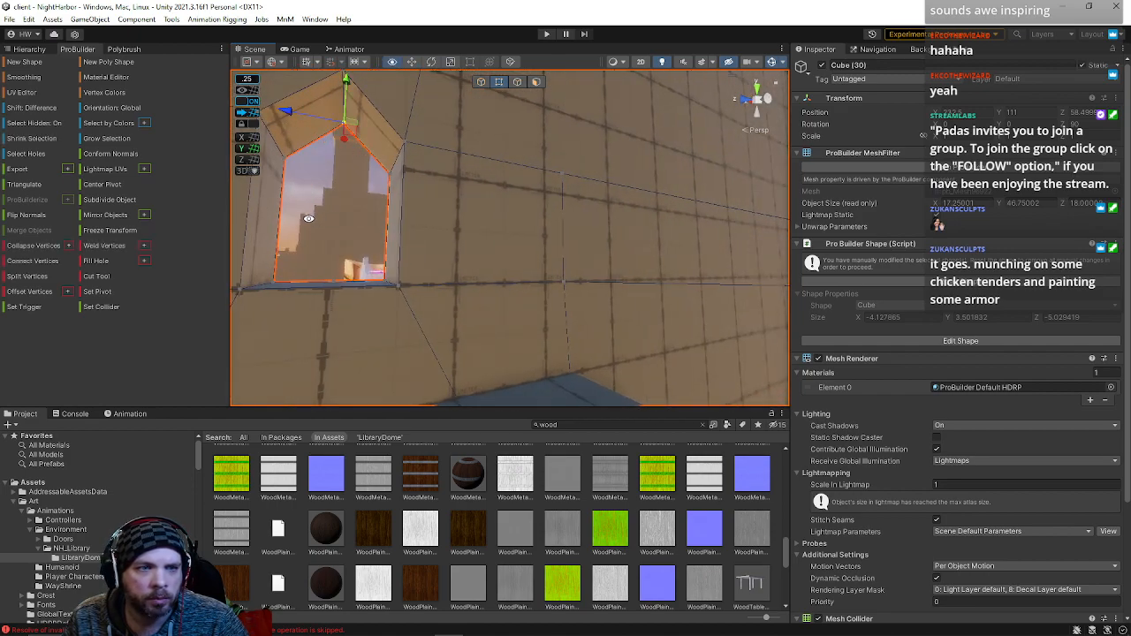
pyautogui.moveTo(343, 283); pyautogui.dragTo(863, 375, button='right')
pyautogui.click(517, 84)
pyautogui.moveTo(554, 299); pyautogui.dragTo(507, 150, button='right')
pyautogui.click(499, 82)
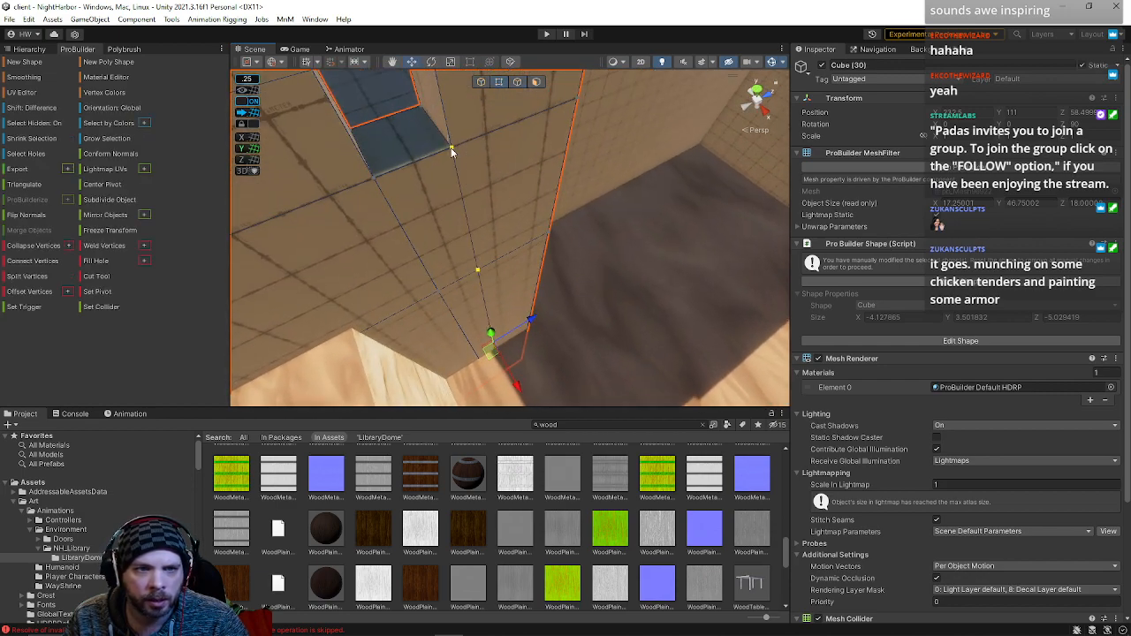
pyautogui.moveTo(505, 327)
pyautogui.mouseDown(button='right')
pyautogui.moveTo(498, 344)
pyautogui.moveTo(485, 303)
pyautogui.moveTo(495, 338)
pyautogui.moveTo(538, 356)
pyautogui.moveTo(531, 328)
pyautogui.moveTo(522, 346)
pyautogui.moveTo(469, 353)
pyautogui.moveTo(538, 379)
pyautogui.moveTo(530, 308)
pyautogui.moveTo(534, 345)
pyautogui.moveTo(520, 374)
pyautogui.moveTo(487, 331)
pyautogui.mouseUp(button='right')
pyautogui.moveTo(487, 330); pyautogui.dragTo(511, 332, button='middle')
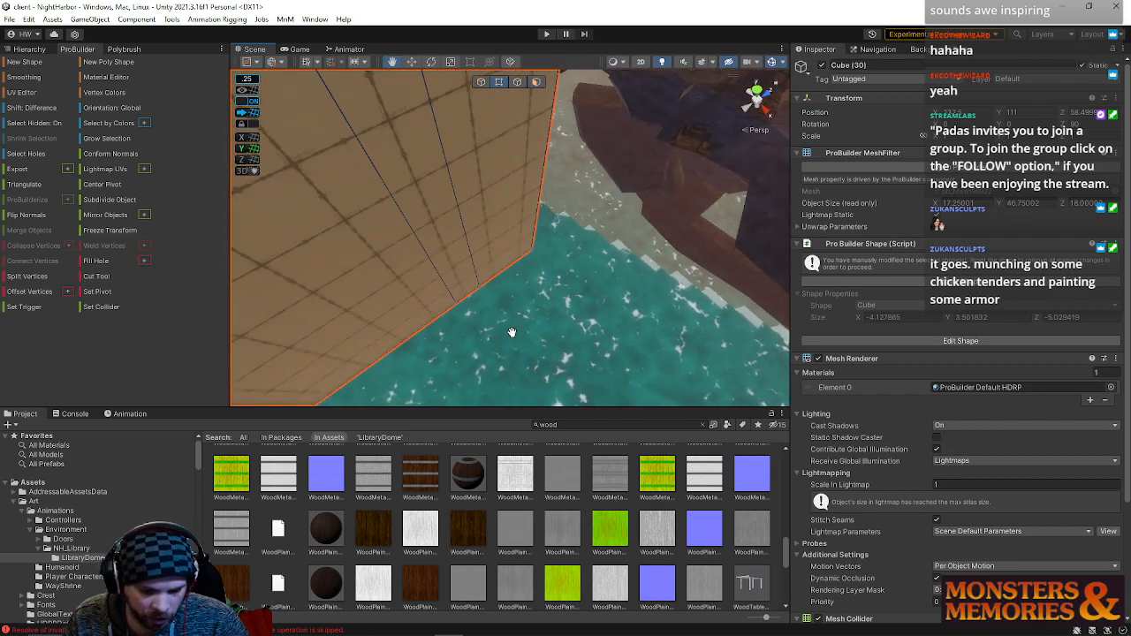
pyautogui.moveTo(495, 283); pyautogui.dragTo(325, 82, button='right')
# - Inspect the arched windows and walls inside the library, and the tower from outside
pyautogui.click(378, 144)
pyautogui.moveTo(381, 148); pyautogui.dragTo(356, 121, button='right')
pyautogui.moveTo(555, 239); pyautogui.dragTo(459, 260, button='right')
pyautogui.moveTo(416, 198); pyautogui.dragTo(366, 343, button='right')
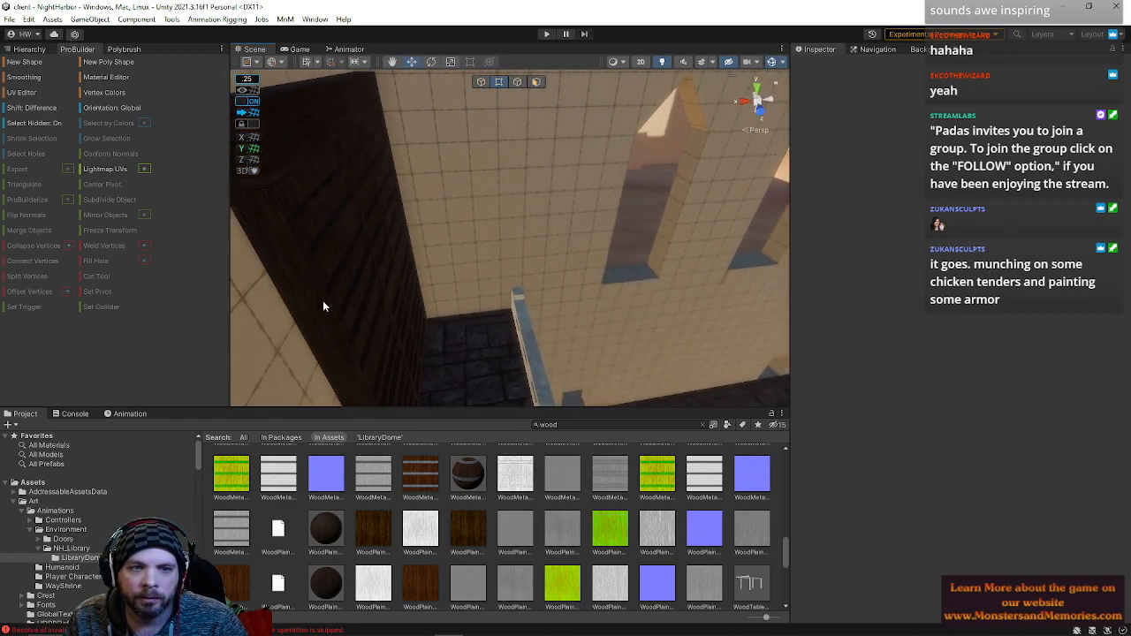
pyautogui.moveTo(477, 194); pyautogui.dragTo(571, 174, button='right')
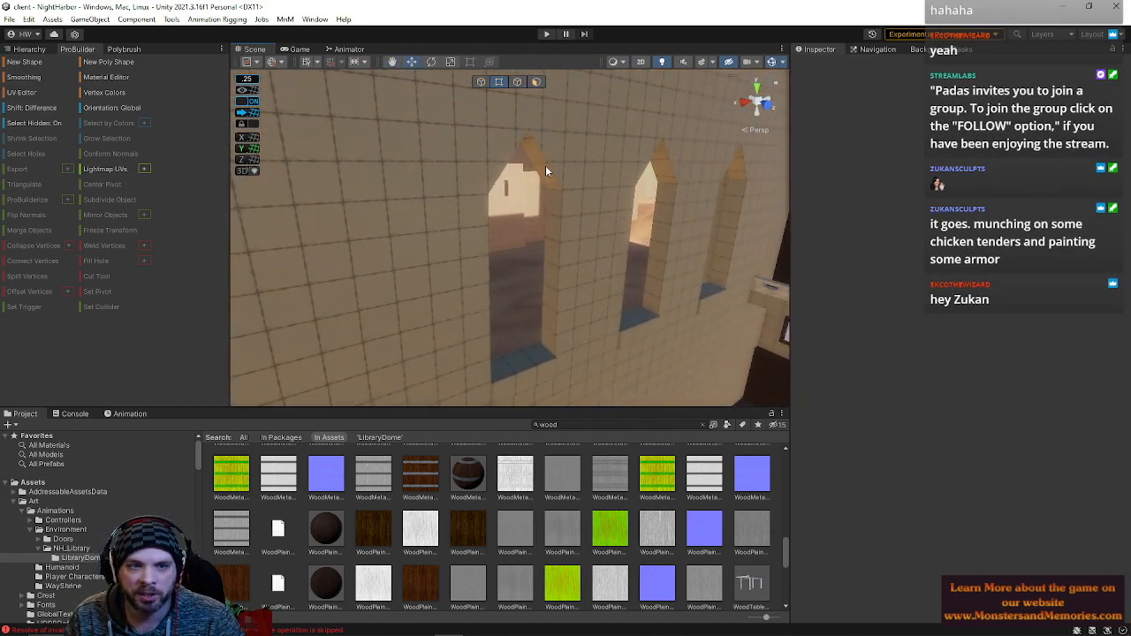
pyautogui.moveTo(447, 246); pyautogui.dragTo(698, 141, button='right')
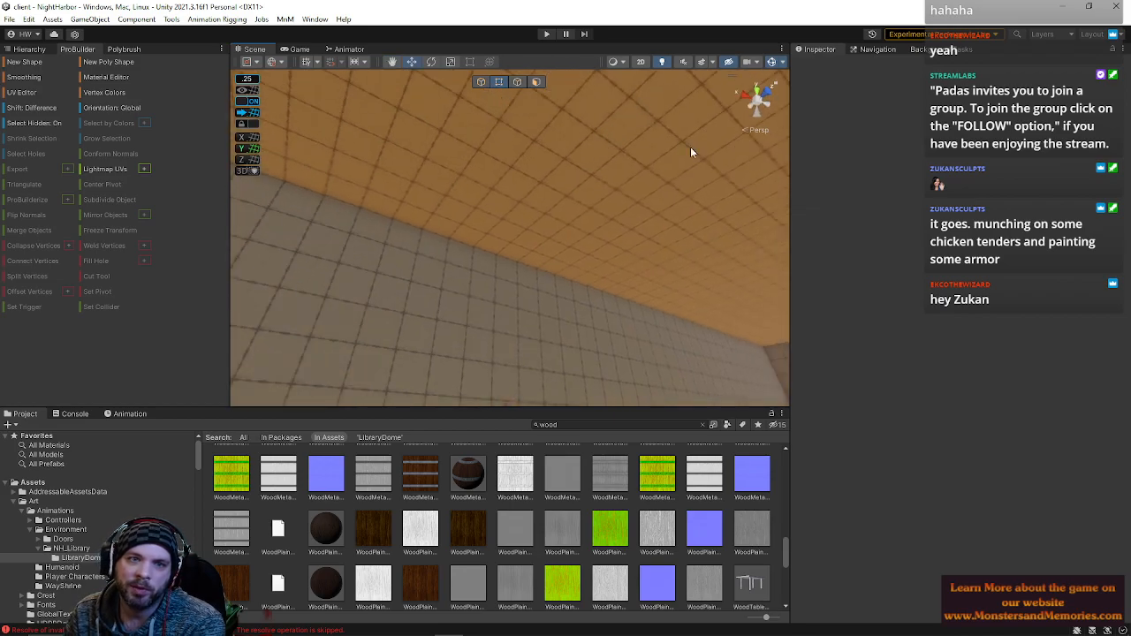
pyautogui.moveTo(523, 305); pyautogui.dragTo(535, 234, button='right')
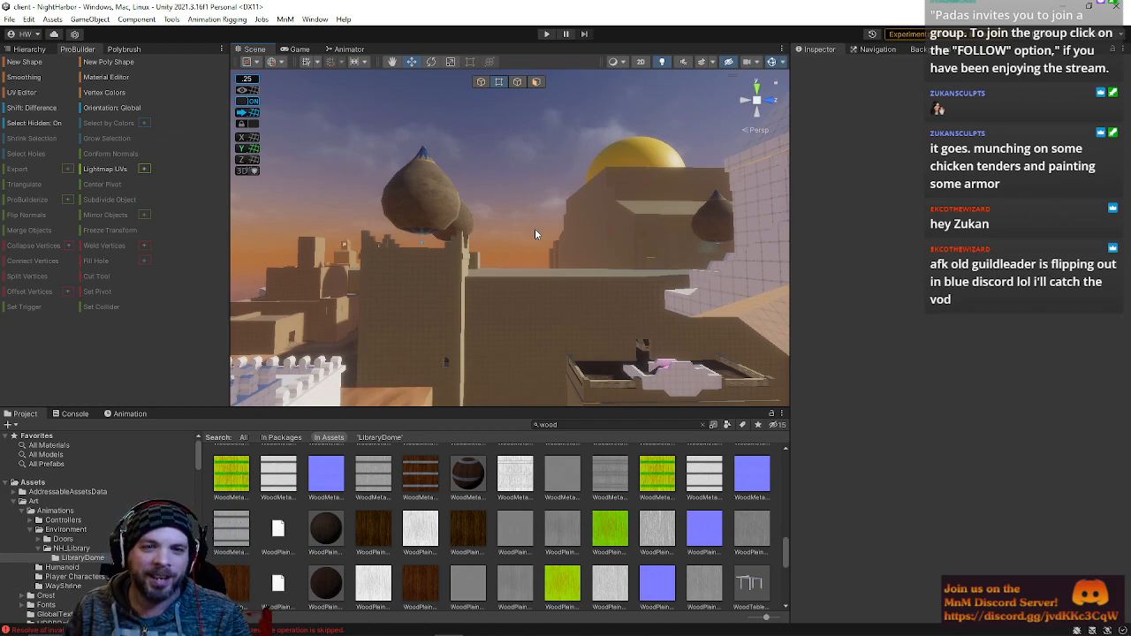
# - Select the library block and add horizontal edge loops near the top of its walls to mark out a trim band
pyautogui.click(481, 83)
pyautogui.moveTo(594, 290); pyautogui.dragTo(529, 226, button='right')
pyautogui.click(529, 226)
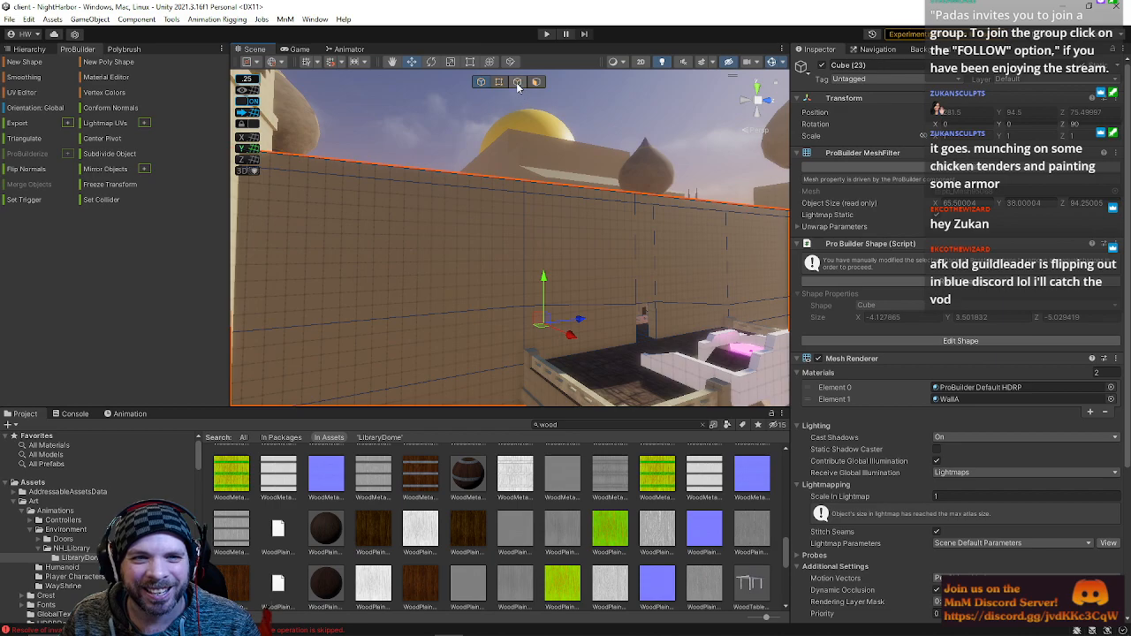
pyautogui.click(517, 82)
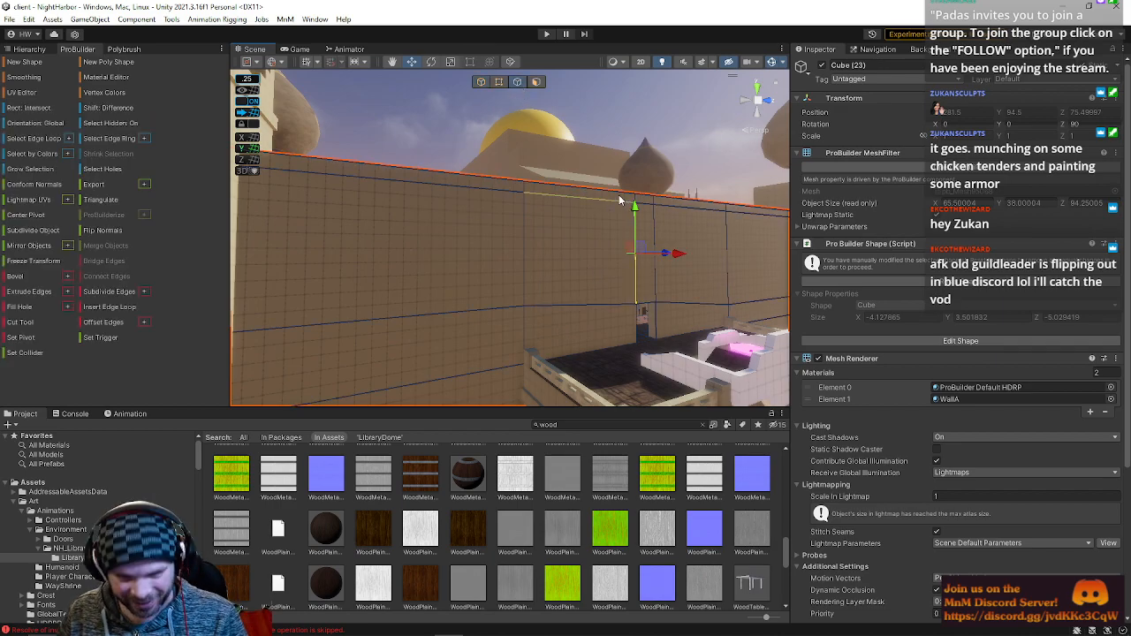
pyautogui.doubleClick(550, 205)
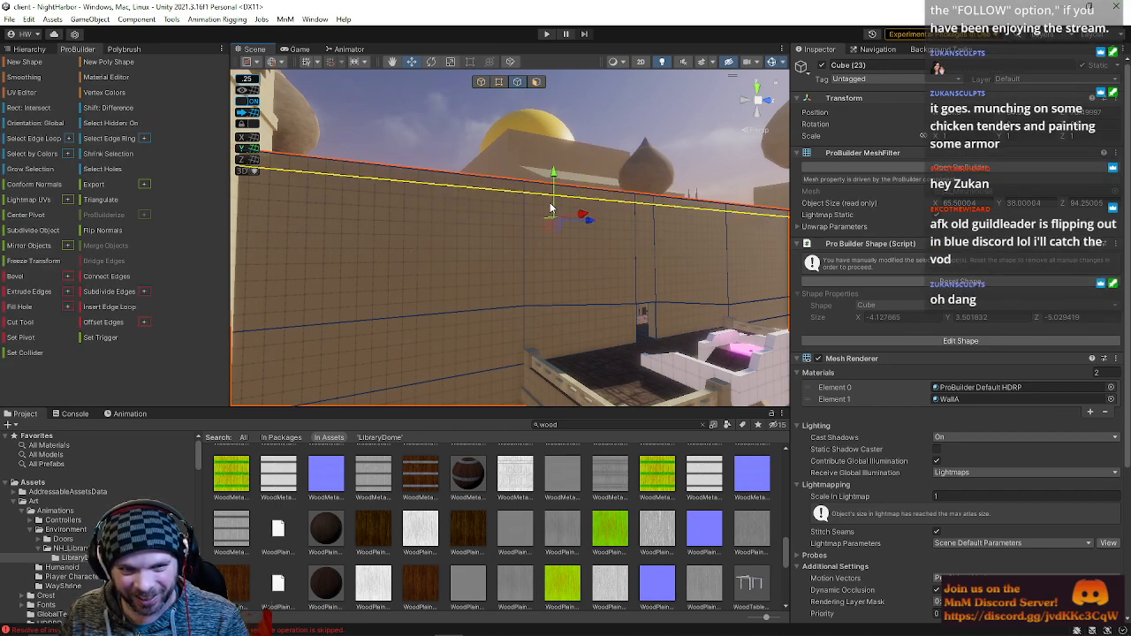
pyautogui.moveTo(545, 213); pyautogui.dragTo(607, 272, button='right')
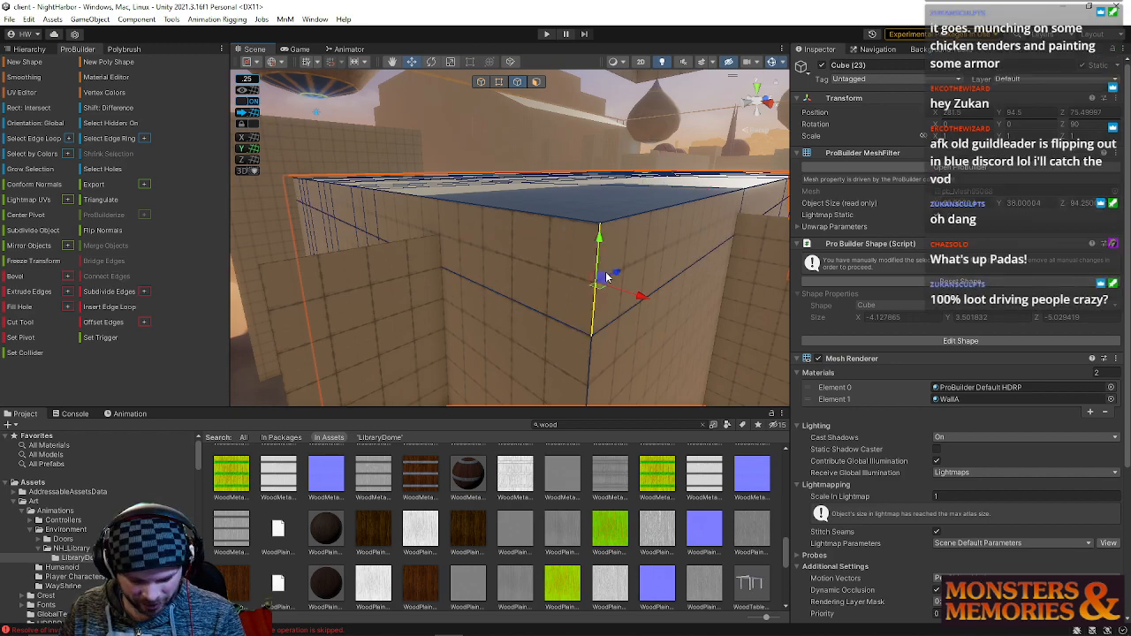
pyautogui.moveTo(598, 259); pyautogui.dragTo(613, 228, button='right')
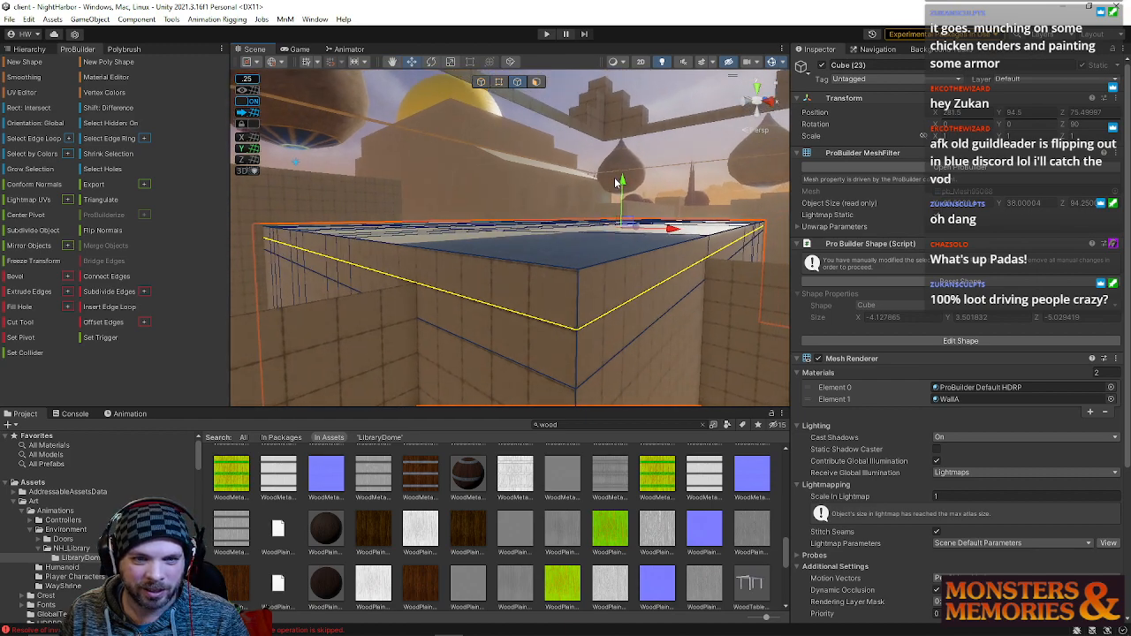
pyautogui.click(493, 316)
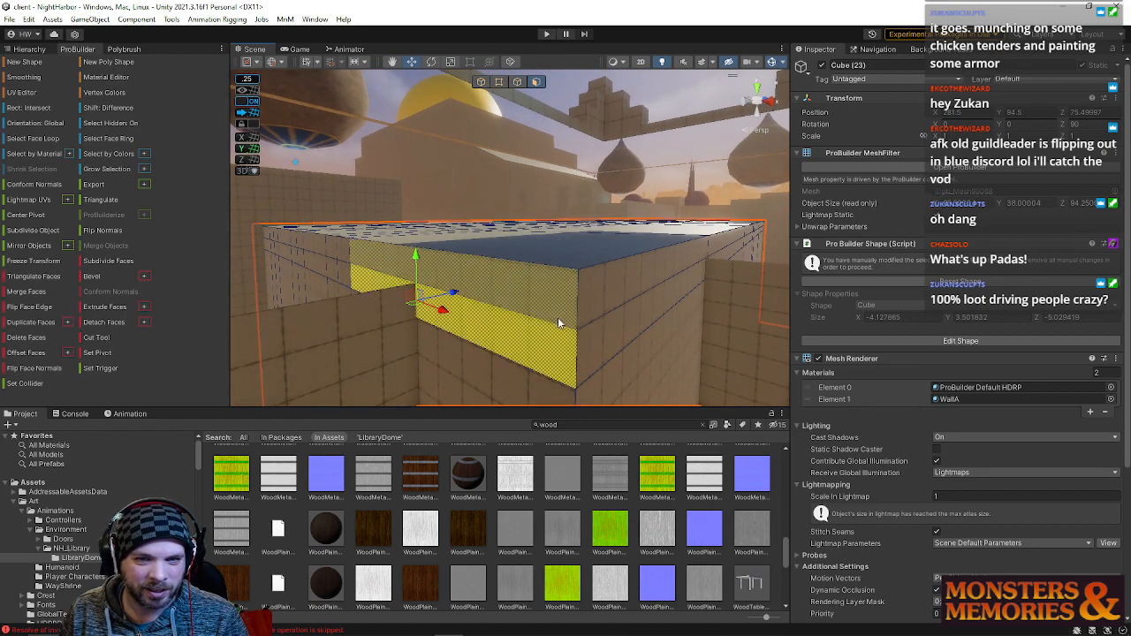
pyautogui.moveTo(377, 291); pyautogui.dragTo(547, 330, button='right')
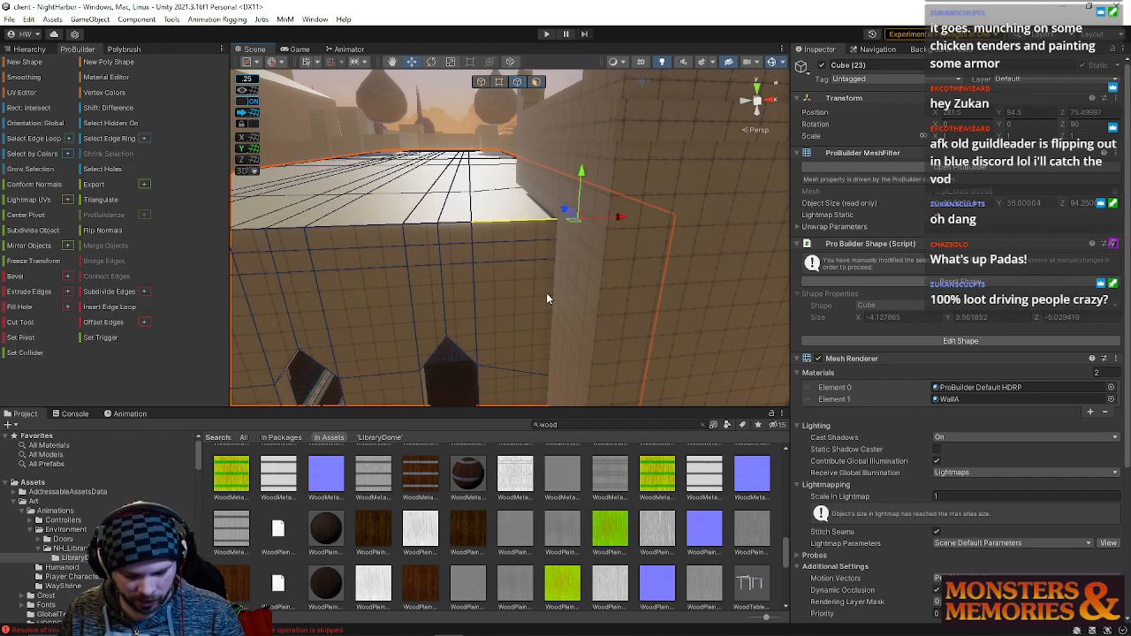
pyautogui.moveTo(542, 271); pyautogui.dragTo(503, 204, button='right')
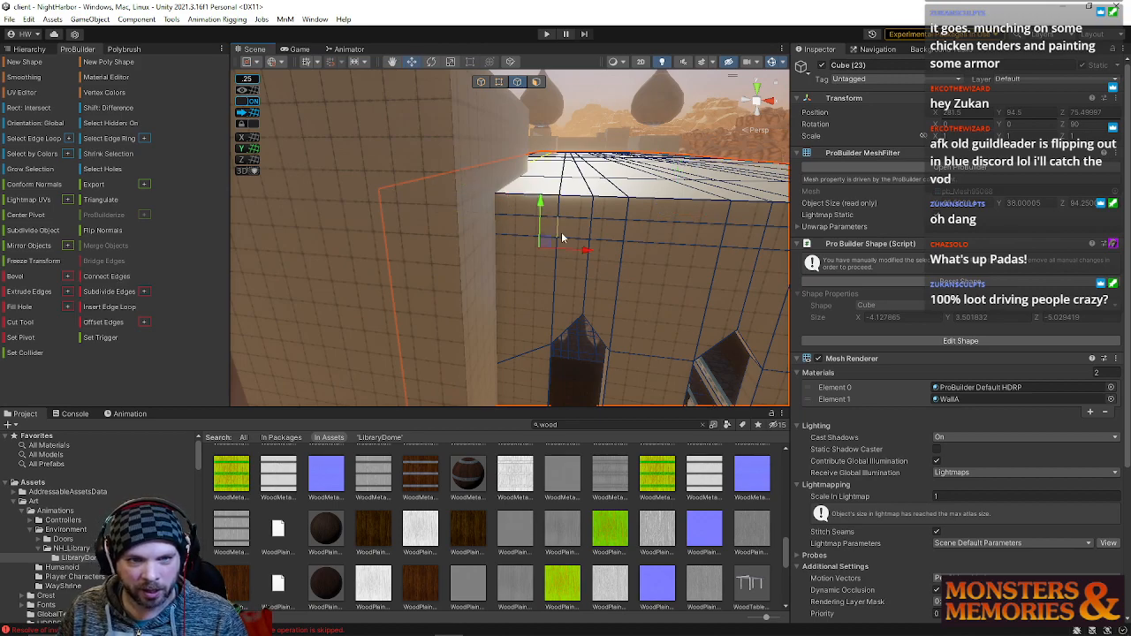
# - Select the band of faces above the arched windows across the whole wall and extrude it outward as a ledge
pyautogui.click(594, 250)
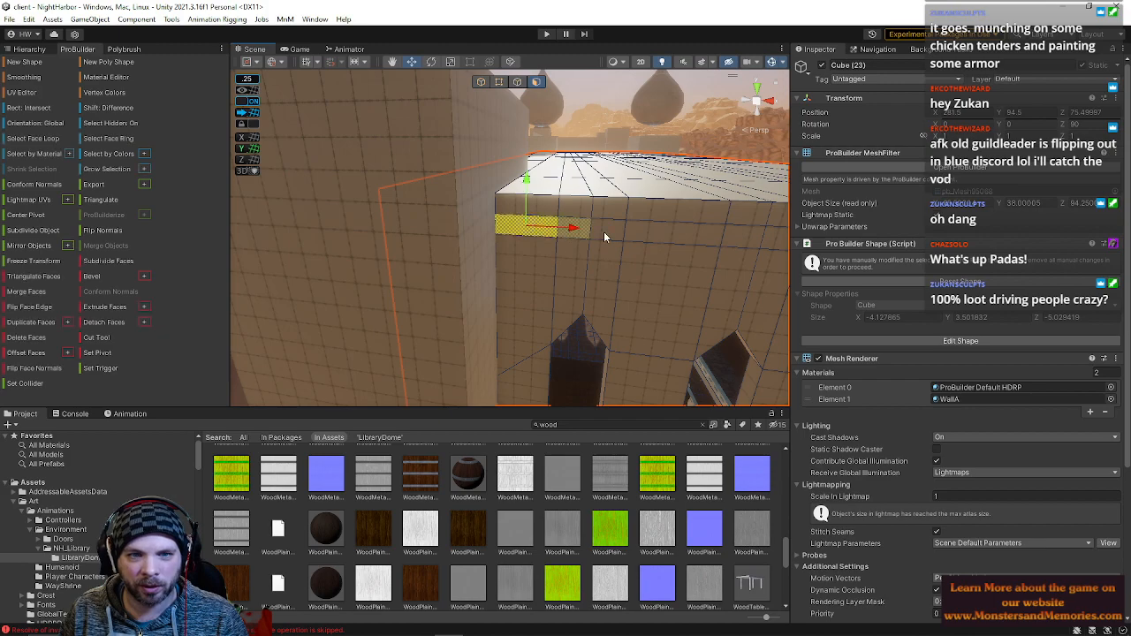
pyautogui.keyDown('shift'); pyautogui.click(603, 232); pyautogui.keyUp('shift')
pyautogui.keyDown('shift'); pyautogui.click(578, 233); pyautogui.keyUp('shift')
pyautogui.keyDown('shift'); pyautogui.click(652, 237); pyautogui.keyUp('shift')
pyautogui.moveTo(714, 237); pyautogui.dragTo(751, 243, button='right')
pyautogui.keyDown('shift'); pyautogui.click(728, 244); pyautogui.keyUp('shift')
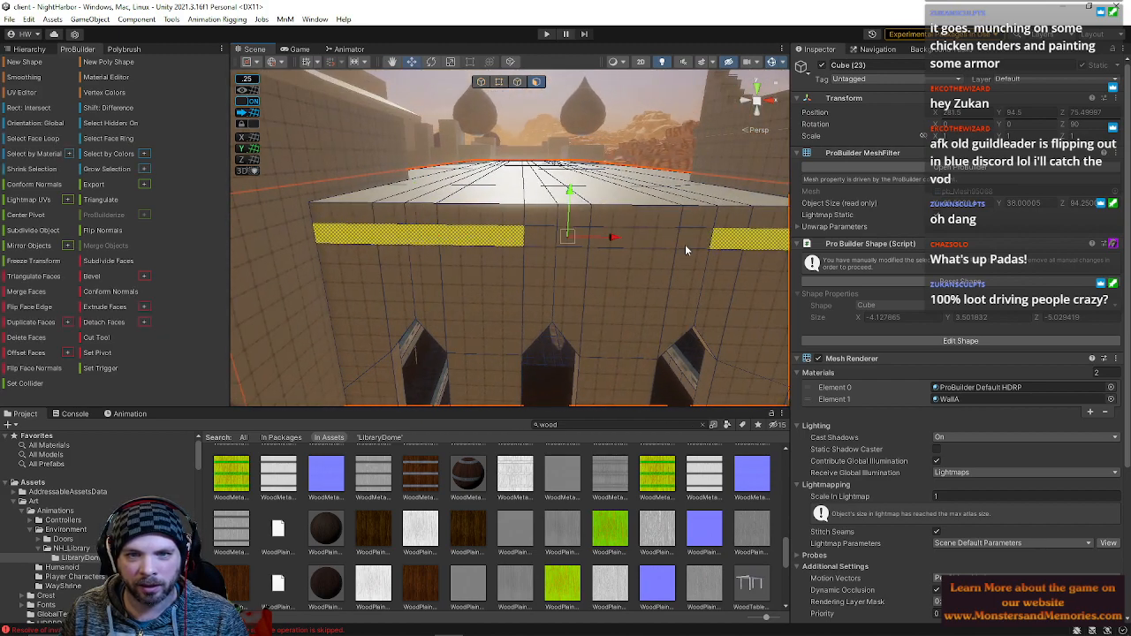
pyautogui.keyDown('shift'); pyautogui.click(696, 244); pyautogui.keyUp('shift')
pyautogui.keyDown('shift'); pyautogui.click(603, 243); pyautogui.keyUp('shift')
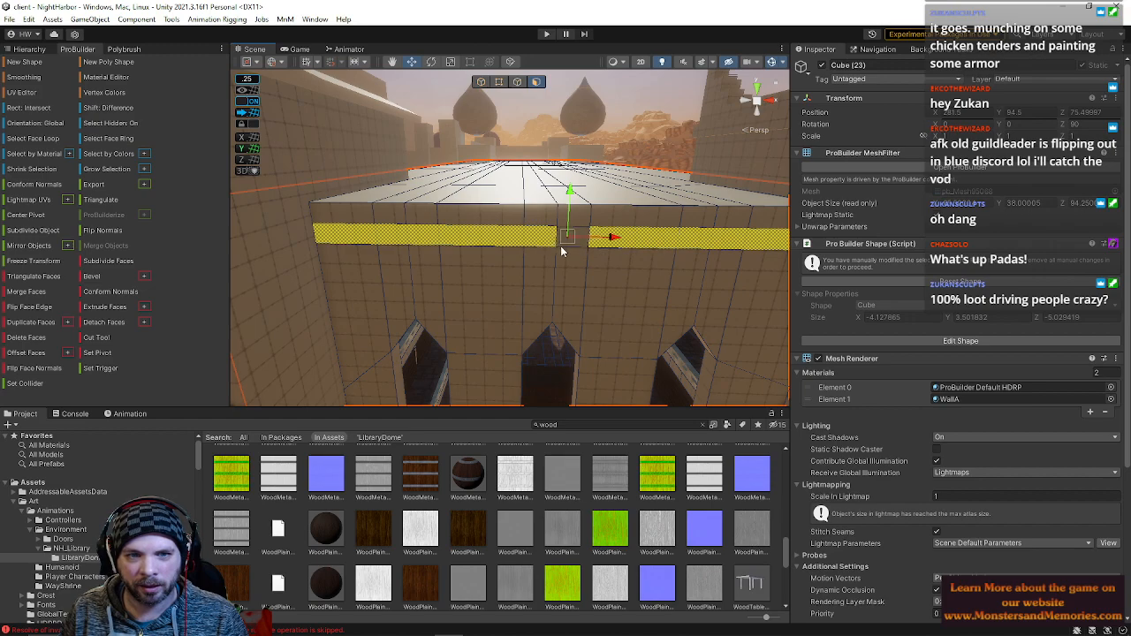
pyautogui.keyDown('shift'); pyautogui.click(580, 247); pyautogui.keyUp('shift')
pyautogui.moveTo(581, 247); pyautogui.dragTo(485, 226, button='right')
pyautogui.press('d')
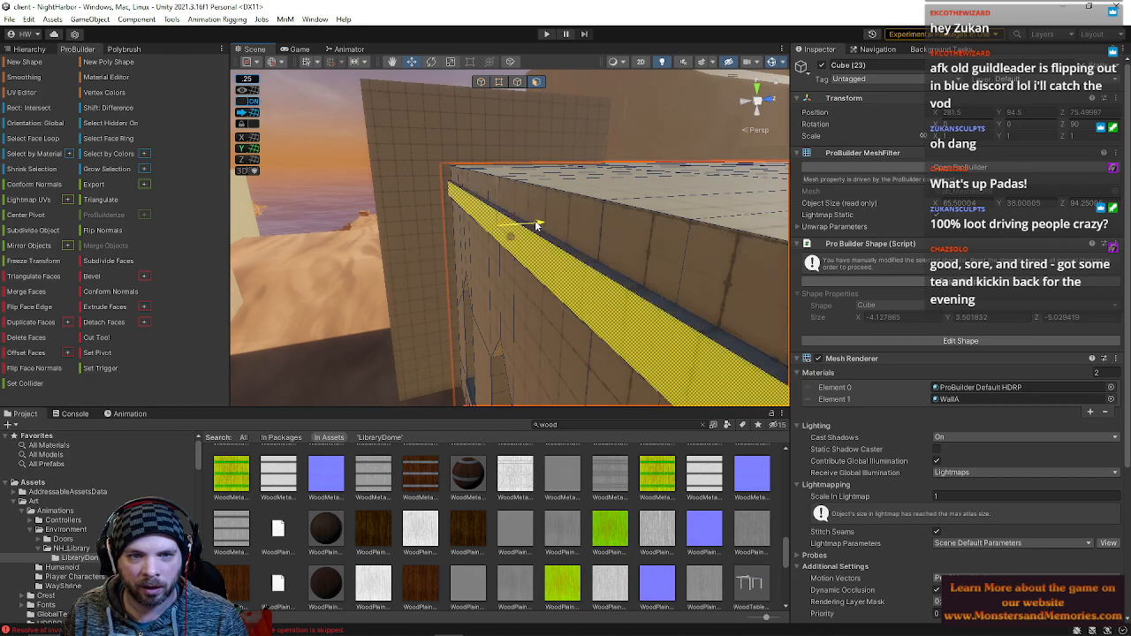
# - Delete the extruded ledge's end faces where it meets the neighbouring wall
pyautogui.moveTo(643, 271); pyautogui.dragTo(793, 183, button='right')
pyautogui.click(613, 283)
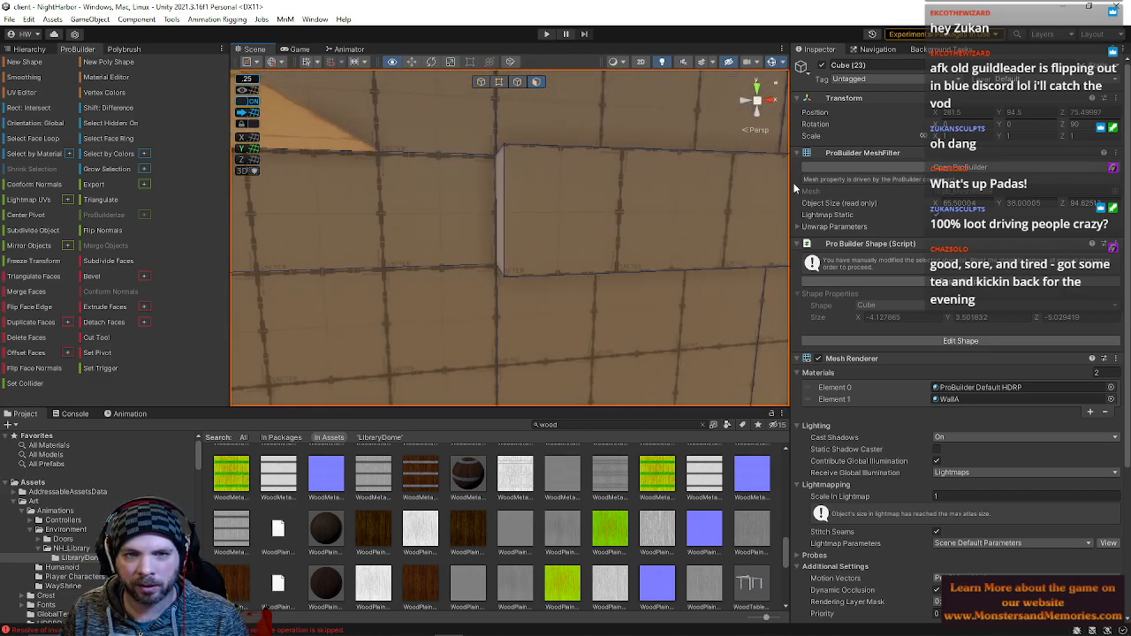
pyautogui.click(563, 212)
pyautogui.click(500, 204)
pyautogui.keyDown('shift'); pyautogui.click(528, 215); pyautogui.keyUp('shift')
pyautogui.moveTo(530, 218); pyautogui.dragTo(475, 166, button='right')
pyautogui.press('Delete')
# - Select the vertical edge loop on the wall beside the adjoining wall and slide it along the wall near that corner
pyautogui.moveTo(624, 208); pyautogui.dragTo(566, 196, button='right')
pyautogui.moveTo(818, 245); pyautogui.dragTo(769, 243, button='right')
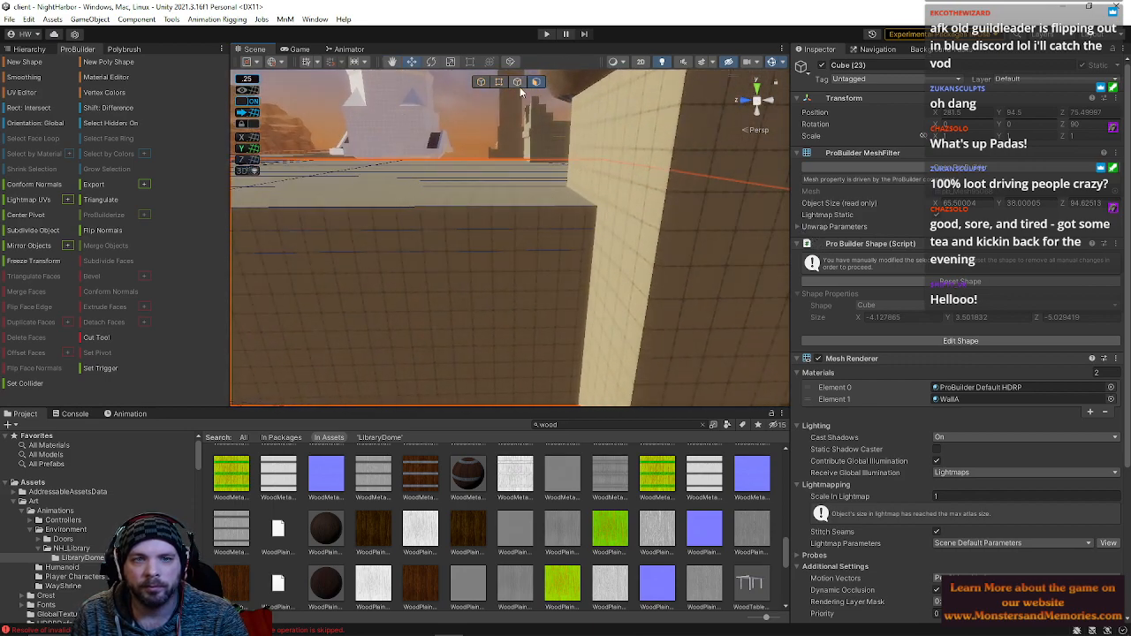
pyautogui.click(536, 209)
pyautogui.moveTo(523, 243); pyautogui.dragTo(456, 270, button='right')
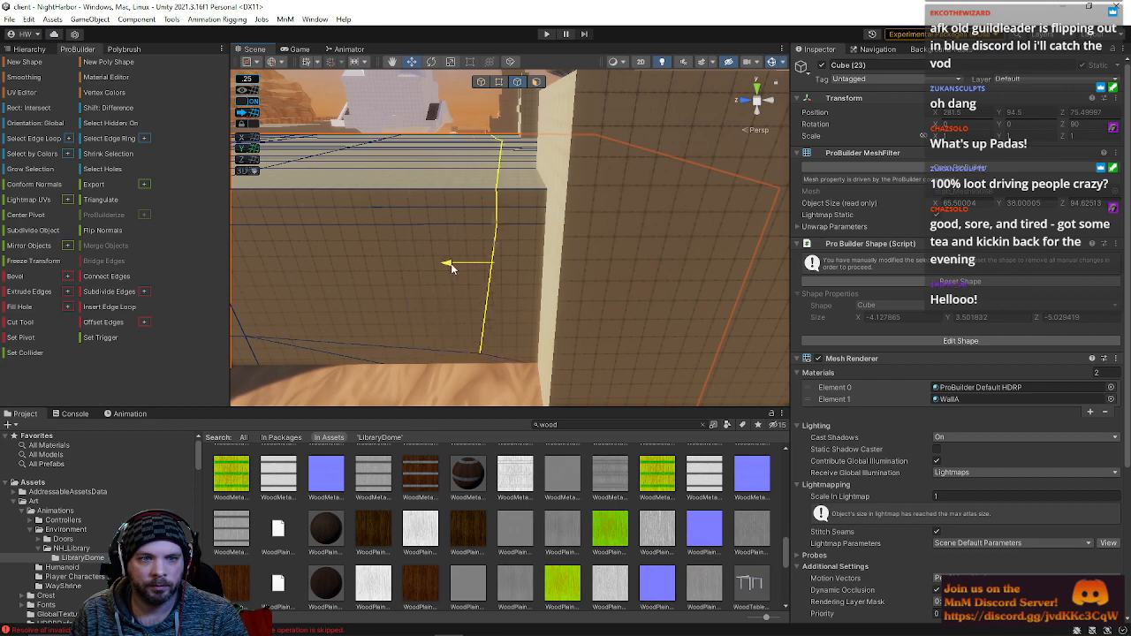
pyautogui.moveTo(469, 267); pyautogui.dragTo(495, 312, button='right')
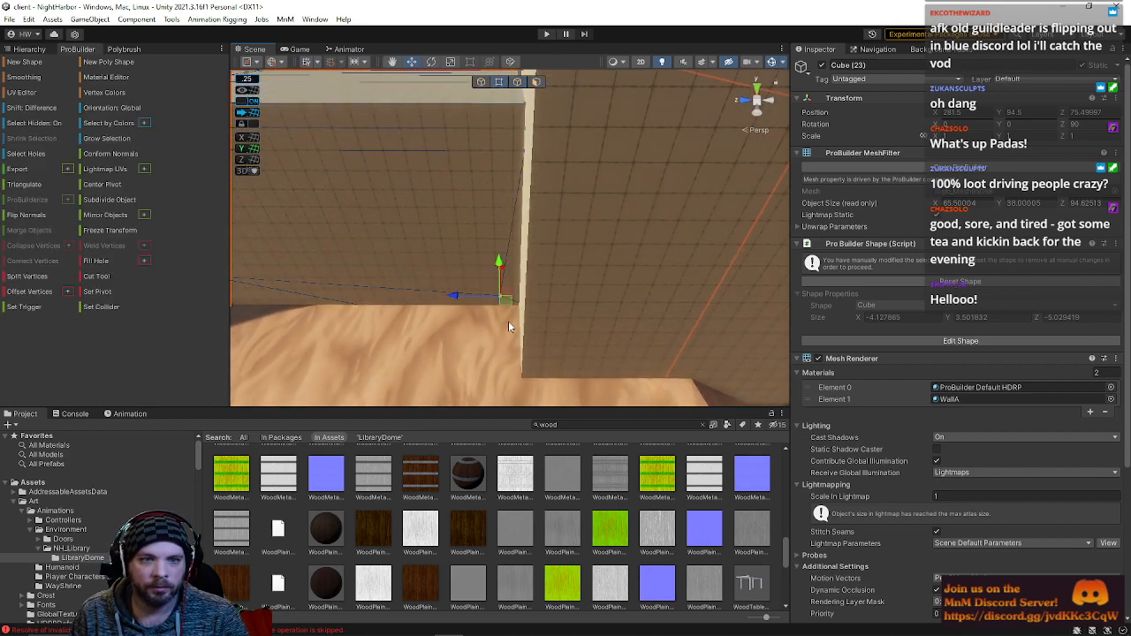
# - Adjust the height of the vertices and edge at the bottom of the wall near that corner
pyautogui.moveTo(475, 308); pyautogui.dragTo(559, 139, button='right')
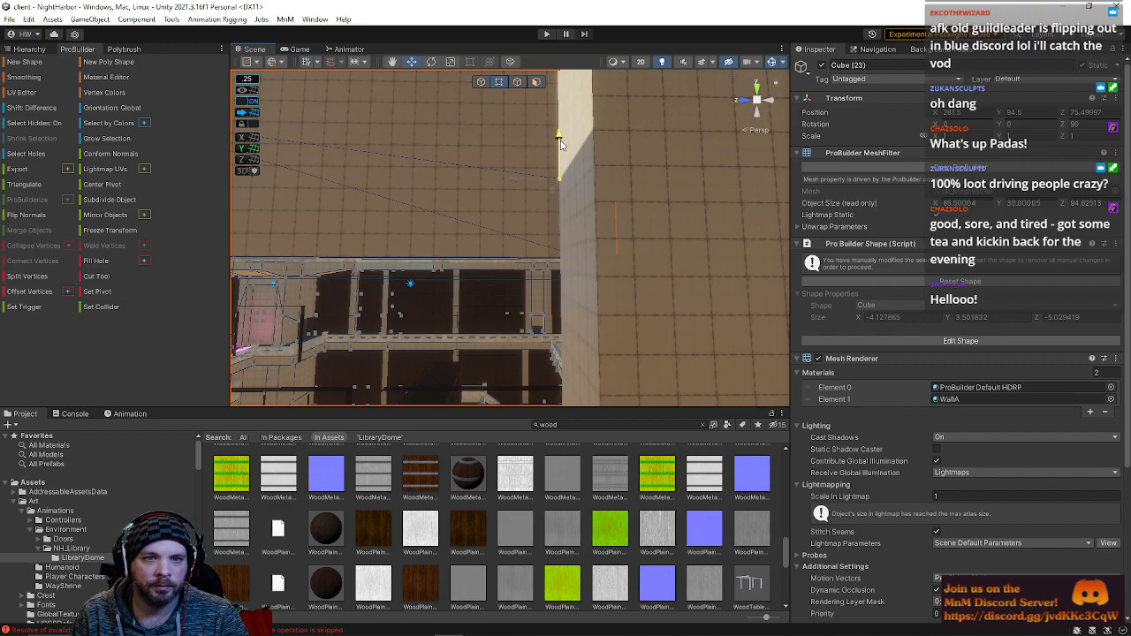
pyautogui.moveTo(572, 154); pyautogui.dragTo(400, 200, button='right')
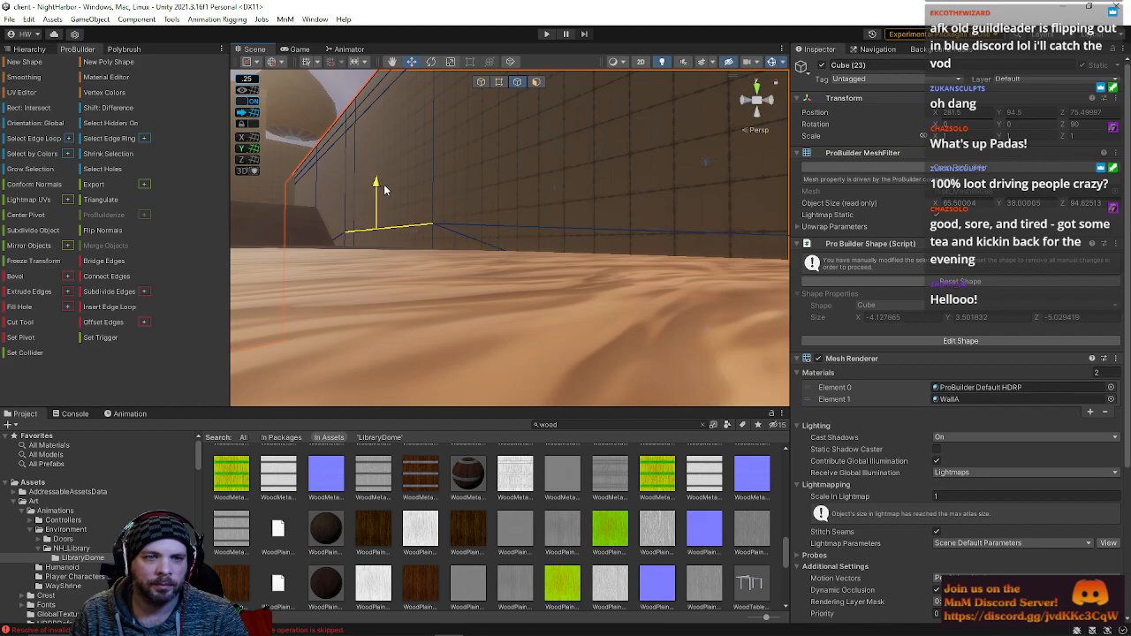
pyautogui.moveTo(388, 204); pyautogui.dragTo(526, 225, button='right')
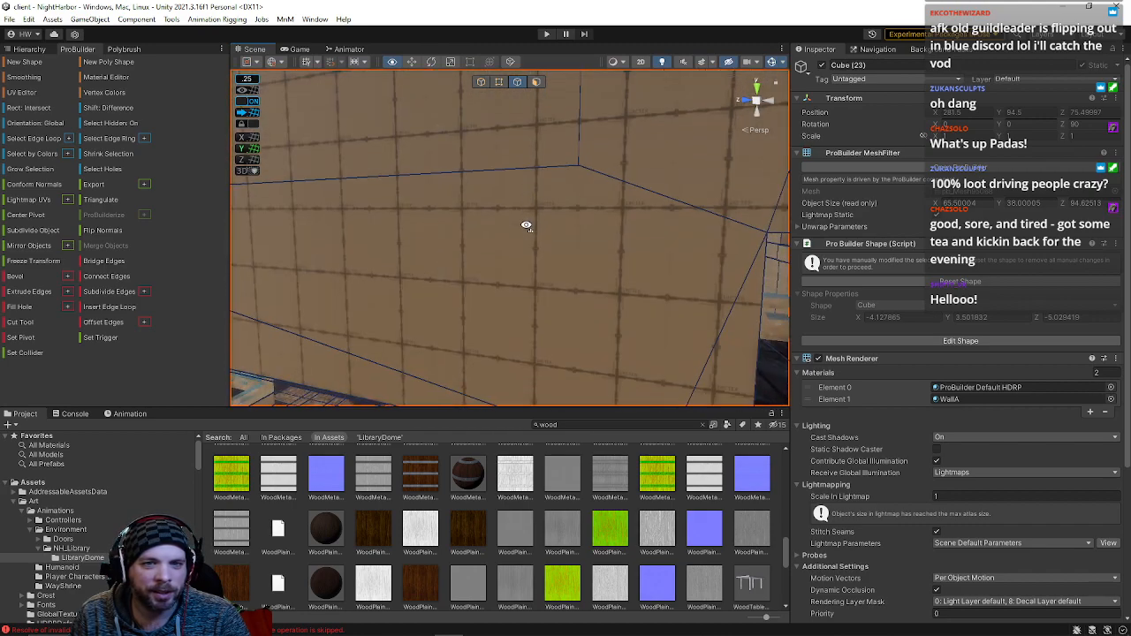
# - Examine the wall's inner corner vertex and the large faces around it, next to the library interior
pyautogui.click(500, 83)
pyautogui.click(578, 165)
pyautogui.moveTo(580, 164); pyautogui.dragTo(475, 156, button='right')
pyautogui.click(537, 82)
pyautogui.click(399, 302)
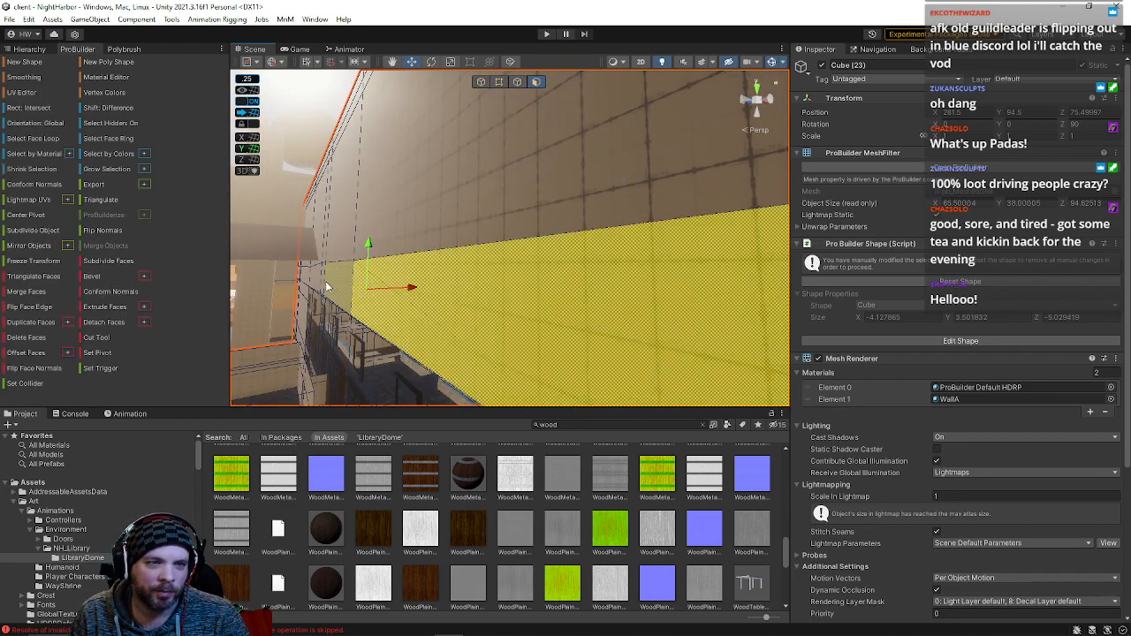
pyautogui.moveTo(319, 285); pyautogui.dragTo(340, 312, button='right')
pyautogui.moveTo(582, 257); pyautogui.dragTo(638, 253, button='right')
pyautogui.click(634, 256)
pyautogui.moveTo(543, 267); pyautogui.dragTo(554, 158, button='right')
# - Select the edge loop crossing the roof and outer wall beside the adjoining tower and slide it toward the tower
pyautogui.click(403, 138)
pyautogui.click(517, 81)
pyautogui.click(468, 144)
pyautogui.moveTo(417, 251); pyautogui.dragTo(461, 404, button='right')
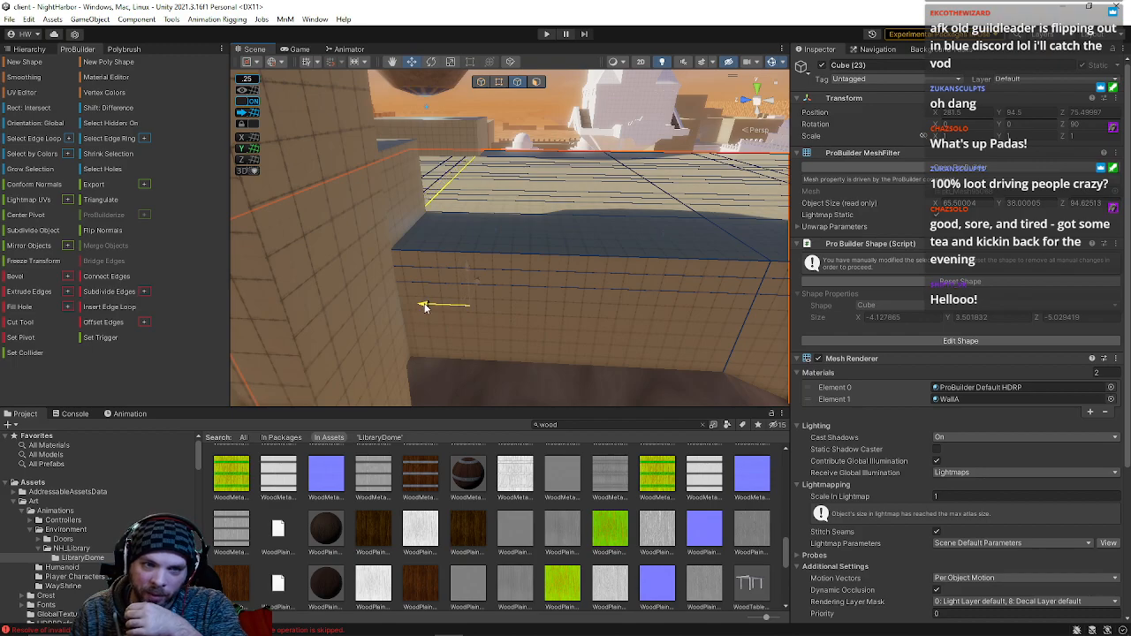
pyautogui.click(428, 308)
pyautogui.moveTo(427, 307); pyautogui.dragTo(536, 86, button='right')
# - Select the stacked wall faces beside the adjoining wall and delete them
pyautogui.click(538, 259)
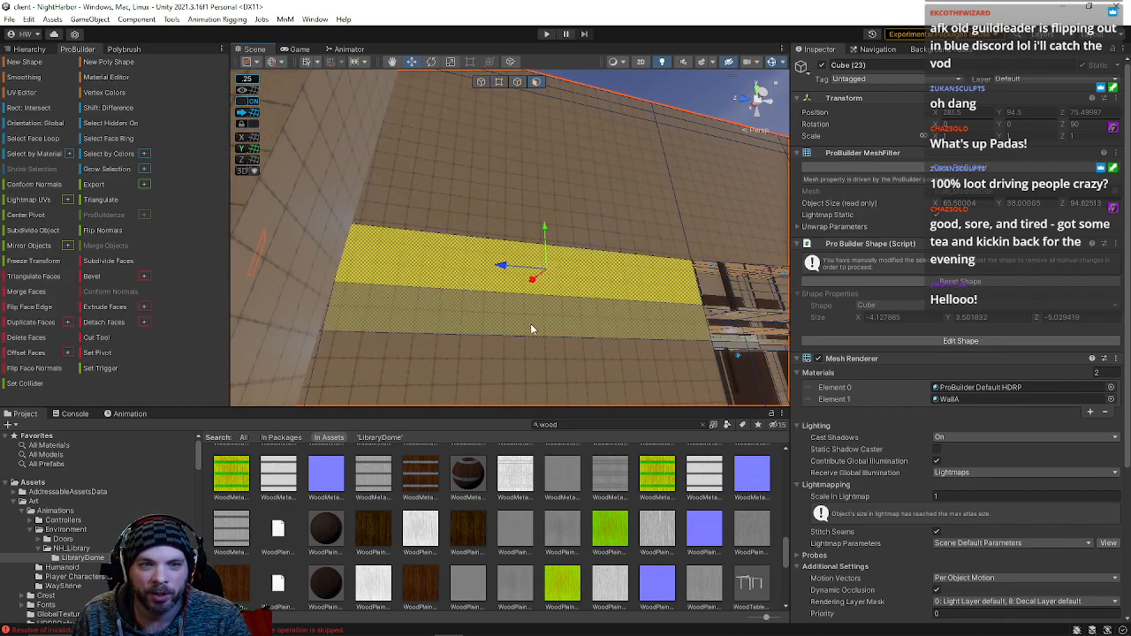
pyautogui.keyDown('shift'); pyautogui.click(531, 323); pyautogui.keyUp('shift')
pyautogui.keyDown('shift'); pyautogui.click(526, 377); pyautogui.keyUp('shift')
pyautogui.moveTo(526, 377); pyautogui.dragTo(541, 442, button='right')
pyautogui.keyDown('shift'); pyautogui.click(613, 347); pyautogui.keyUp('shift')
pyautogui.moveTo(612, 352); pyautogui.dragTo(494, 392, button='right')
pyautogui.press('Delete')
pyautogui.click(494, 393)
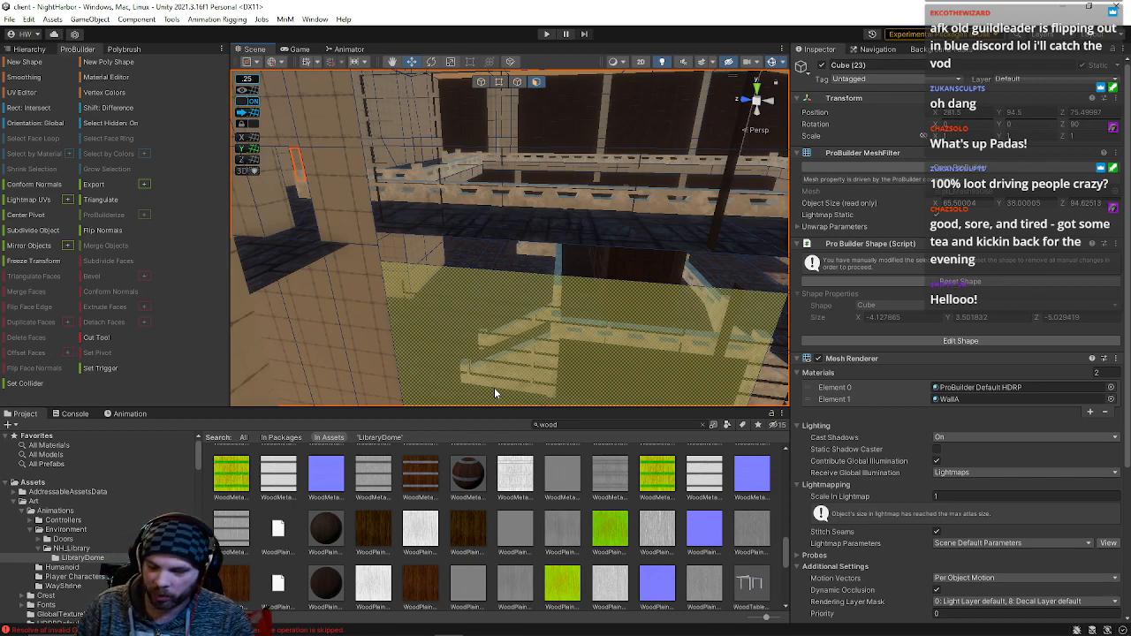
# - Extrude the upper band of faces on the outer wall outward as a ledge and delete its leftover end face
pyautogui.moveTo(499, 373); pyautogui.dragTo(641, 408, button='right')
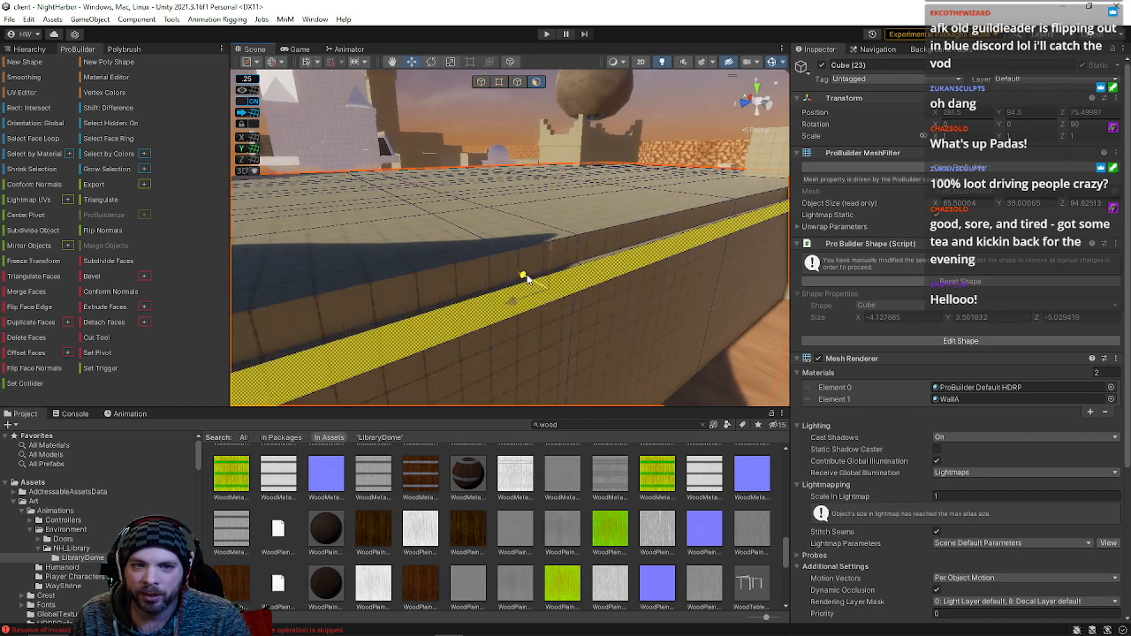
pyautogui.moveTo(528, 279); pyautogui.dragTo(346, 290, button='right')
pyautogui.click(549, 287)
pyautogui.press('BackSpace')
# - Select the upper band of faces along the sunlit windowed wall and extrude it outward as a ledge
pyautogui.moveTo(479, 352); pyautogui.dragTo(386, 253, button='right')
pyautogui.click(453, 236)
pyautogui.keyDown('shift'); pyautogui.click(319, 299); pyautogui.keyUp('shift')
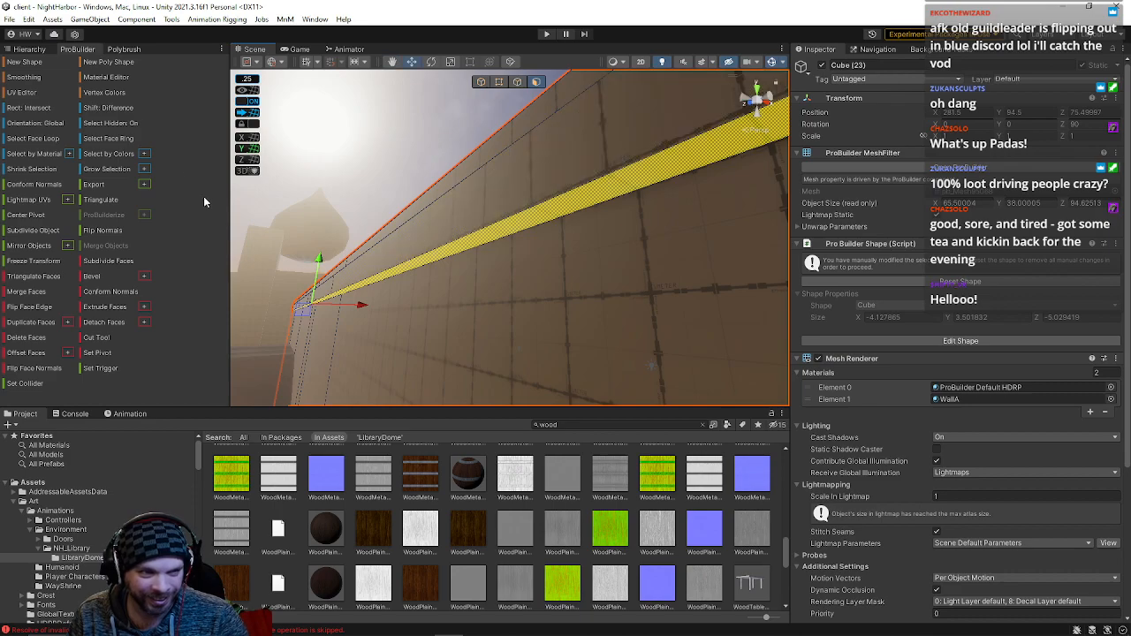
pyautogui.click(464, 188)
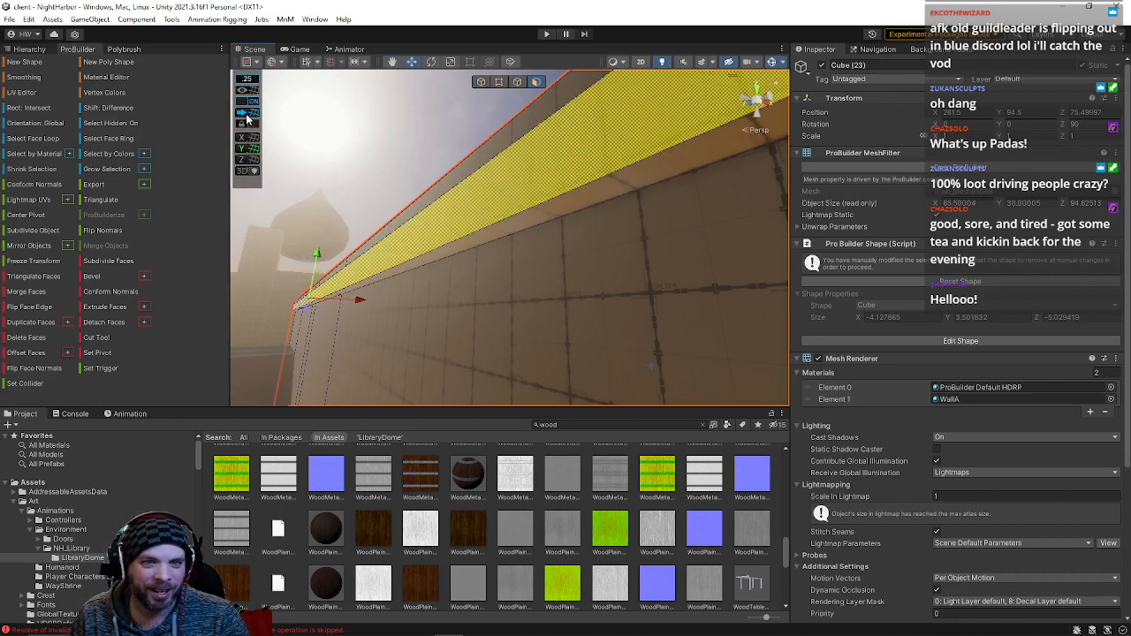
pyautogui.click(383, 118)
pyautogui.moveTo(383, 119); pyautogui.dragTo(645, 281, button='right')
pyautogui.click(645, 279)
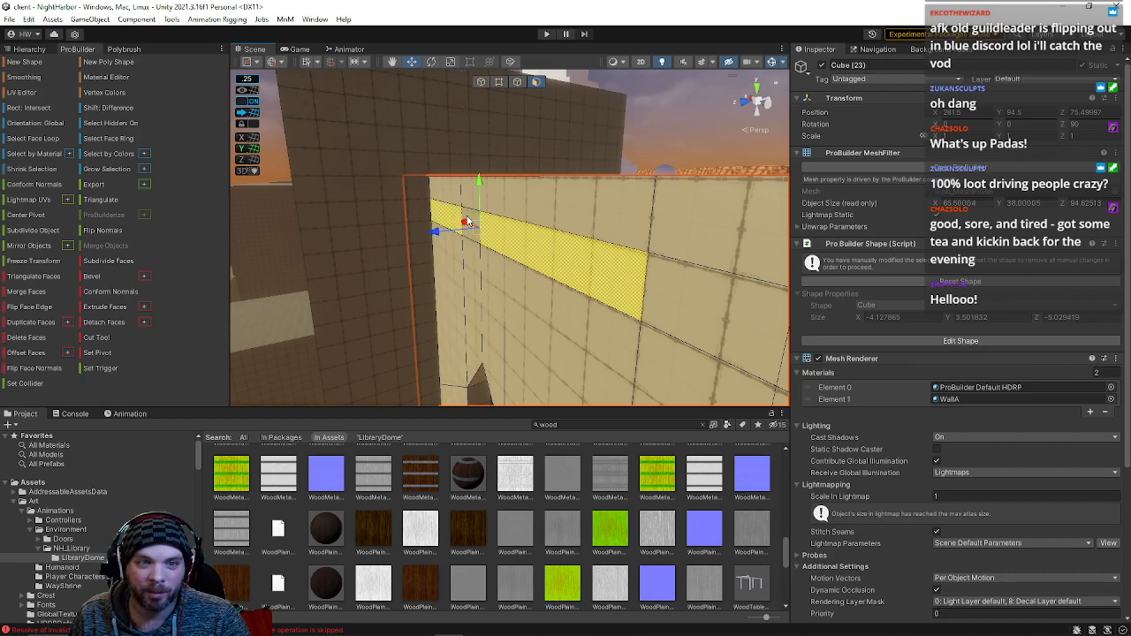
pyautogui.moveTo(678, 287)
pyautogui.mouseDown(button='right')
pyautogui.moveTo(758, 274)
pyautogui.moveTo(669, 306)
pyautogui.mouseUp(button='right')
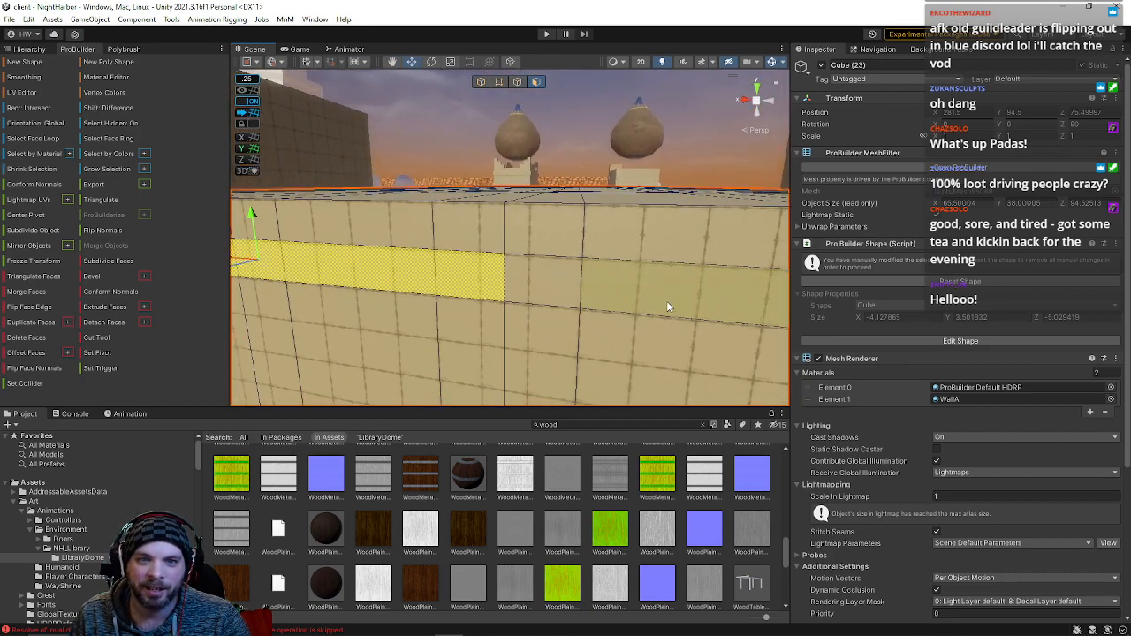
pyautogui.moveTo(528, 294); pyautogui.dragTo(557, 280, button='right')
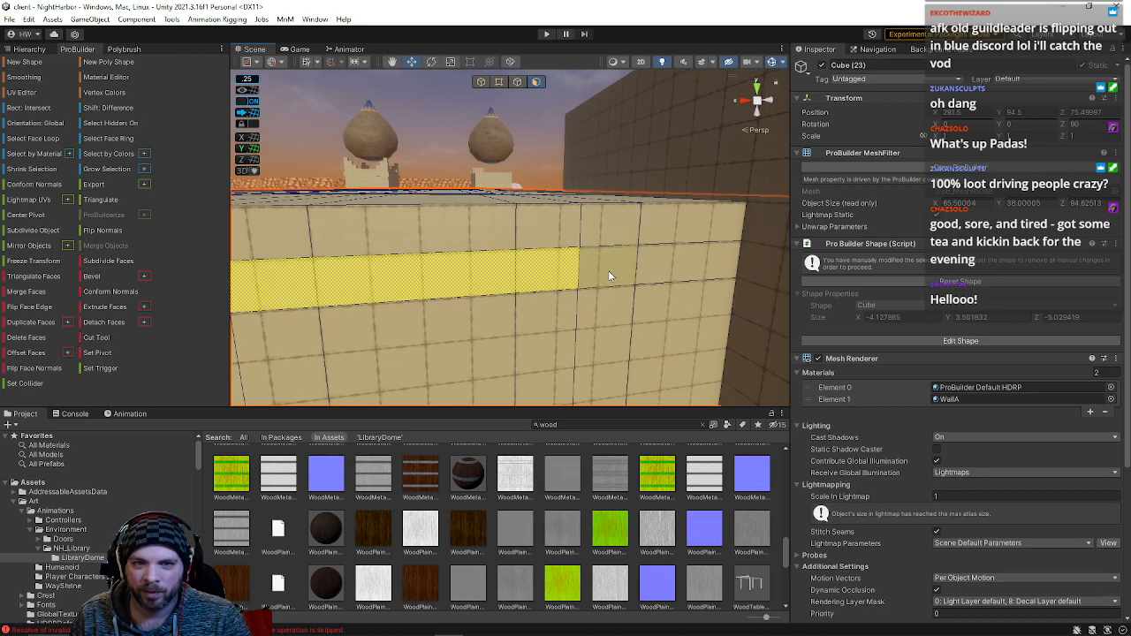
pyautogui.moveTo(659, 275); pyautogui.dragTo(455, 296, button='right')
pyautogui.keyDown('shift'); pyautogui.moveTo(361, 181); pyautogui.dragTo(349, 181); pyautogui.keyUp('shift')
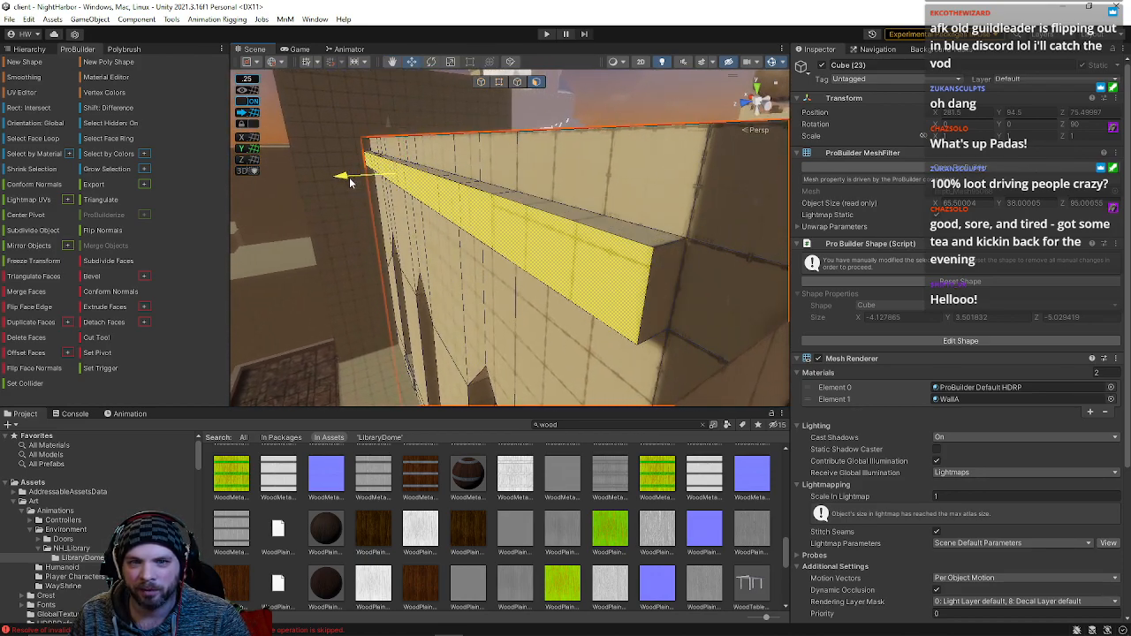
# - Delete the end faces of the sunlit wall's ledge and check the ledge from below
pyautogui.moveTo(360, 190); pyautogui.dragTo(527, 197, button='right')
pyautogui.moveTo(546, 203); pyautogui.dragTo(696, 181, button='right')
pyautogui.click(473, 232)
pyautogui.press('BackSpace')
pyautogui.click(593, 214)
pyautogui.moveTo(593, 215); pyautogui.dragTo(538, 333, button='right')
pyautogui.press('BackSpace')
pyautogui.click(504, 329)
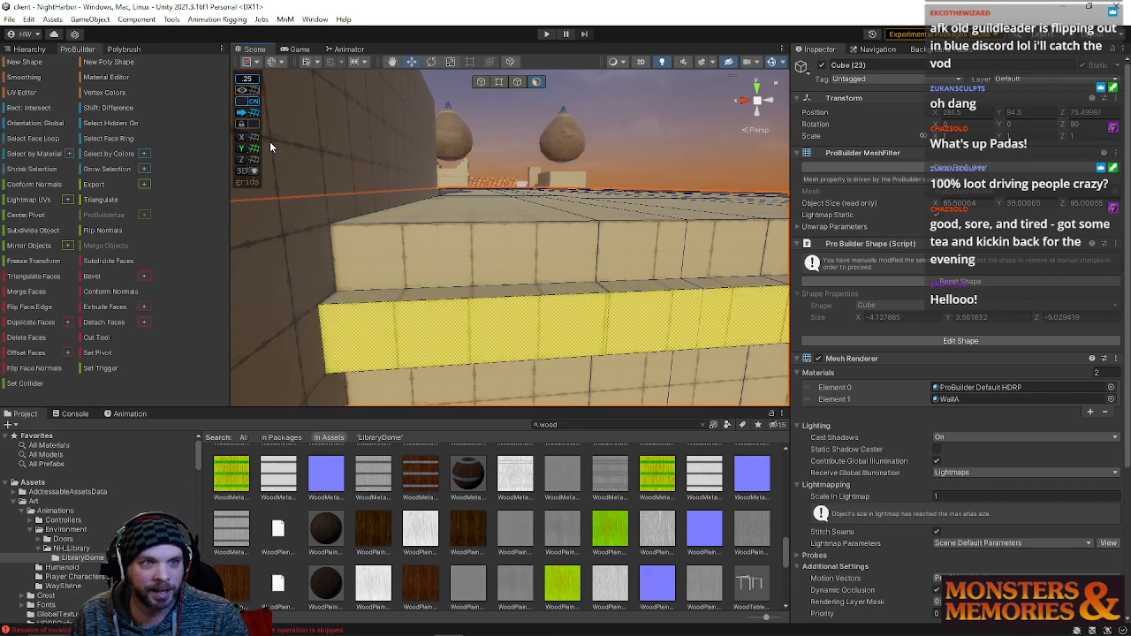
pyautogui.moveTo(474, 293); pyautogui.dragTo(520, 253, button='right')
pyautogui.click(517, 259)
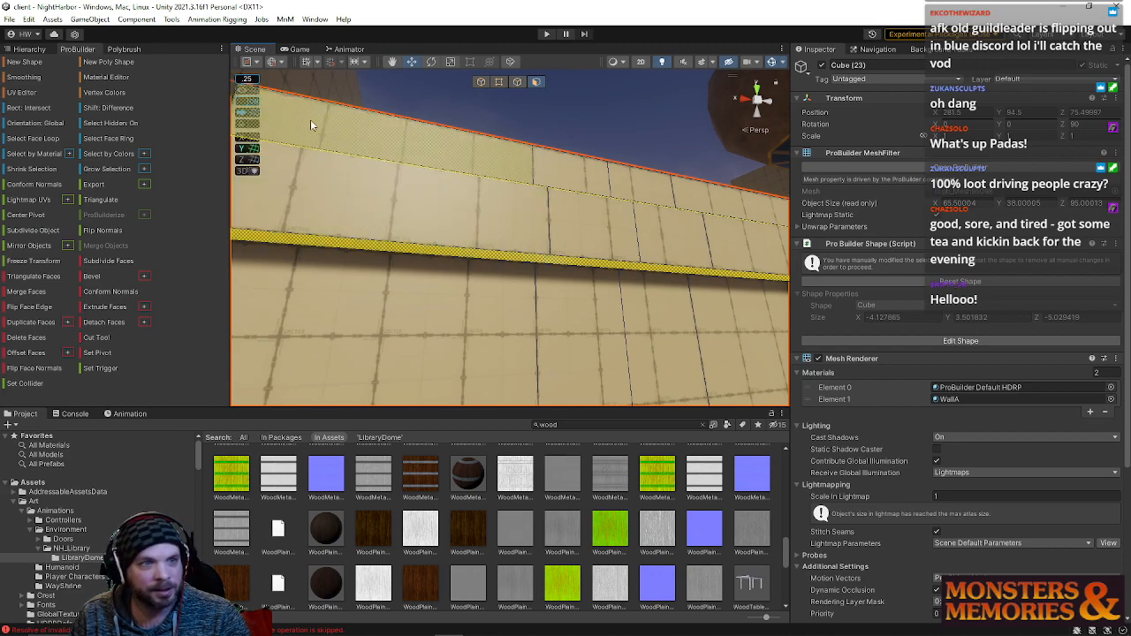
# - Try to extrude the upper band of faces along the shaded outer wall outward as a ledge
pyautogui.click(420, 101)
pyautogui.click(421, 102)
pyautogui.moveTo(421, 101); pyautogui.dragTo(621, 222, button='right')
pyautogui.click(482, 221)
pyautogui.moveTo(482, 220); pyautogui.dragTo(492, 244, button='right')
pyautogui.keyDown('shift'); pyautogui.click(482, 234); pyautogui.keyUp('shift')
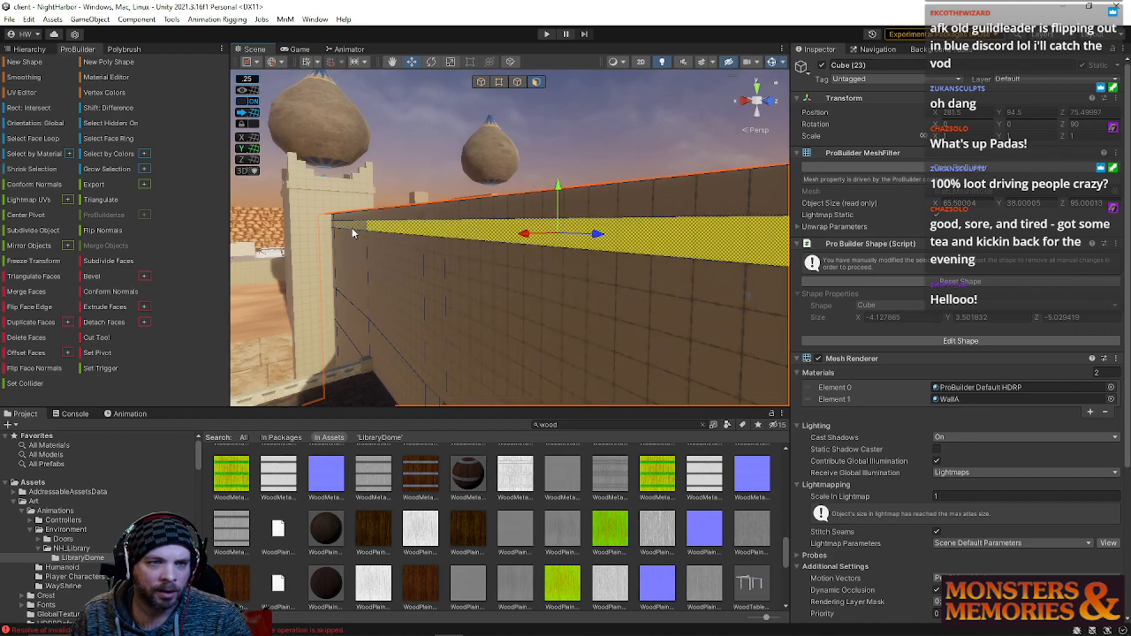
pyautogui.press('w')
pyautogui.moveTo(366, 237); pyautogui.dragTo(392, 292, button='right')
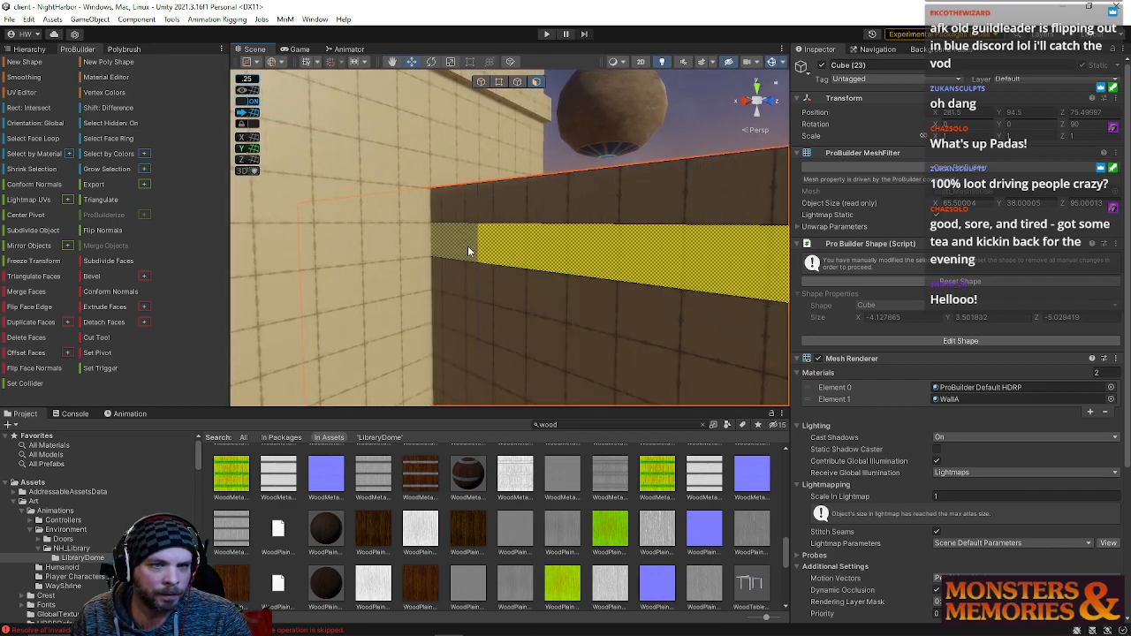
pyautogui.moveTo(468, 251); pyautogui.dragTo(706, 285, button='right')
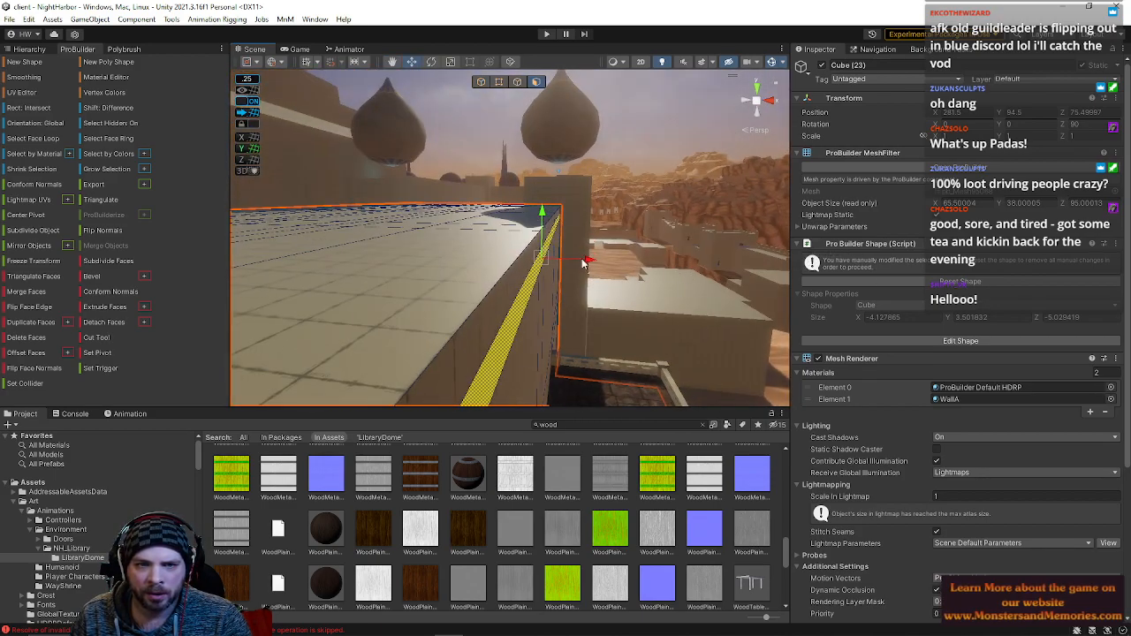
pyautogui.moveTo(597, 263); pyautogui.dragTo(389, 312, button='right')
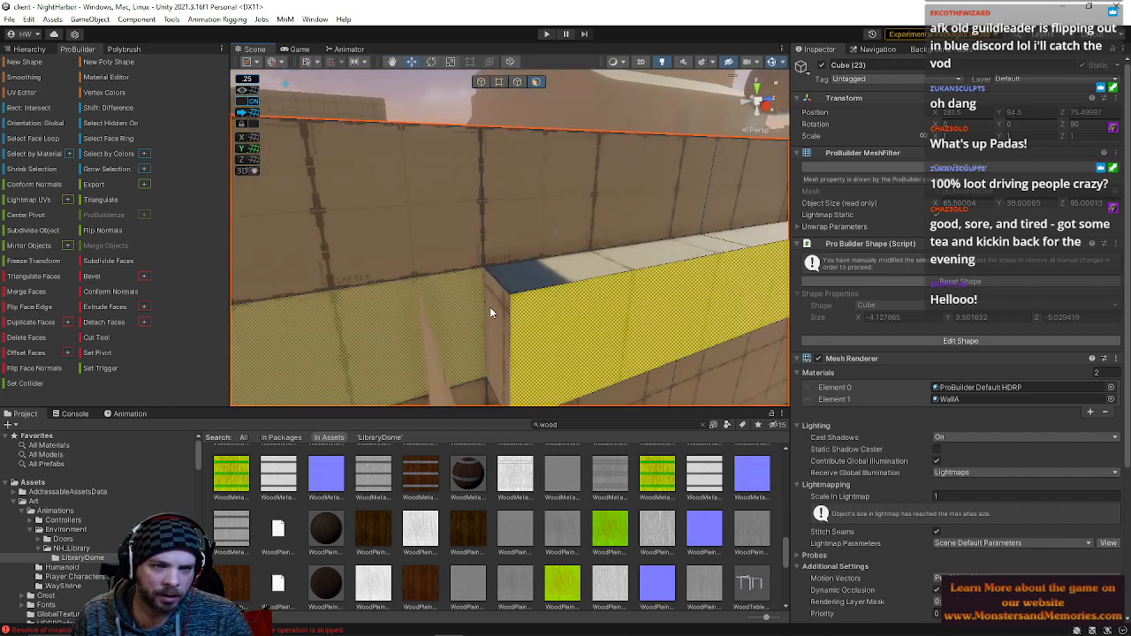
# - Try picking the end face of the extruded ledge at the shaded wall's corner
pyautogui.click(502, 315)
pyautogui.moveTo(502, 315); pyautogui.dragTo(530, 389, button='right')
pyautogui.click(466, 341)
pyautogui.click(508, 337)
pyautogui.moveTo(532, 467); pyautogui.dragTo(537, 461, button='right')
# - Pick out the vertical edges down the wall seam and delete the narrow face beside it
pyautogui.click(517, 82)
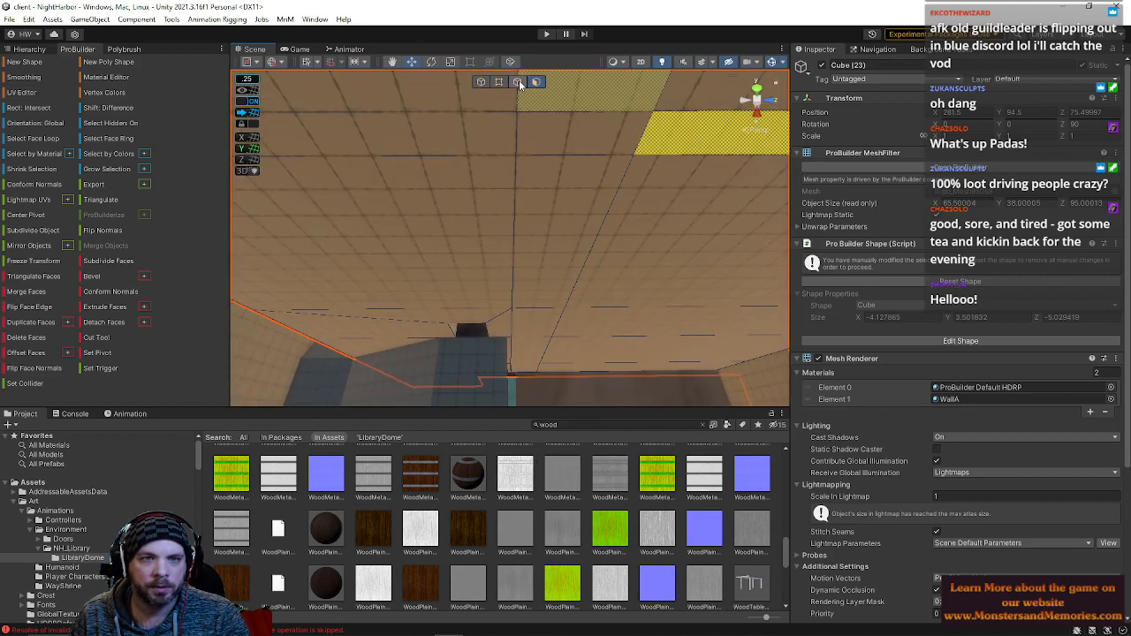
pyautogui.click(513, 104)
pyautogui.moveTo(517, 150); pyautogui.dragTo(517, 376)
pyautogui.moveTo(517, 375); pyautogui.dragTo(524, 154, button='right')
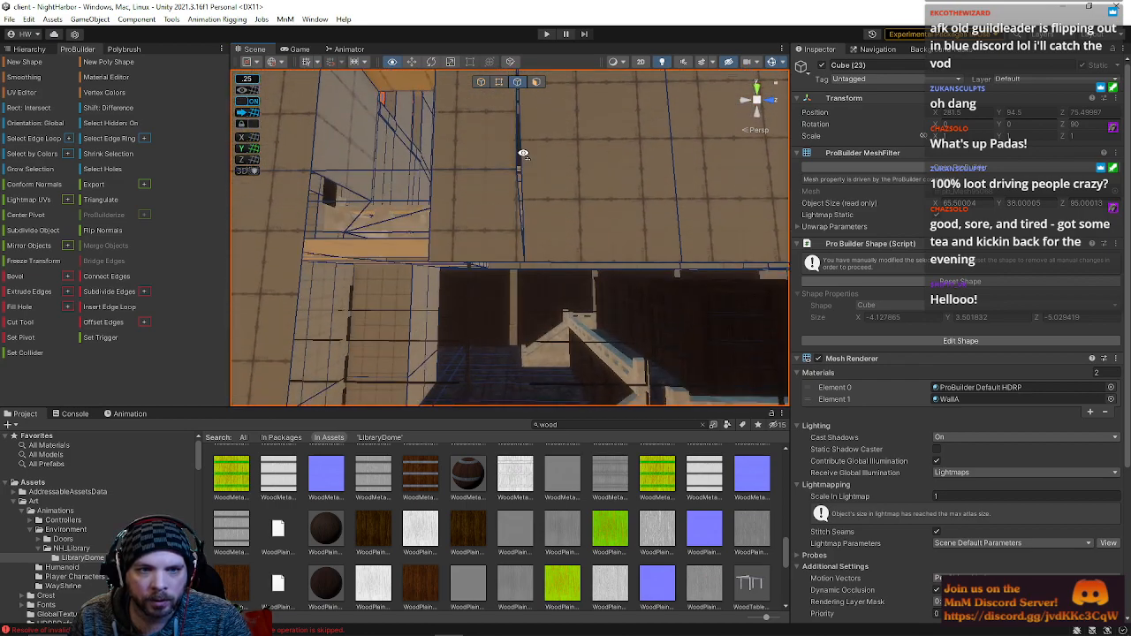
pyautogui.click(536, 81)
pyautogui.click(511, 226)
pyautogui.press('Delete')
pyautogui.moveTo(507, 272); pyautogui.dragTo(577, 327, button='right')
pyautogui.click(591, 296)
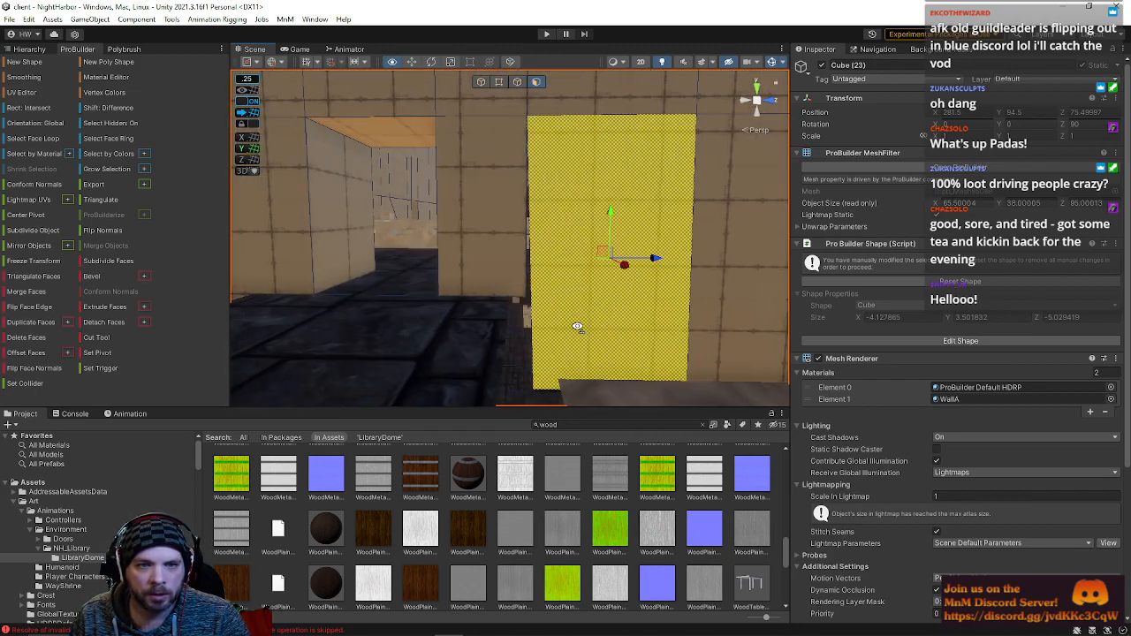
pyautogui.click(517, 81)
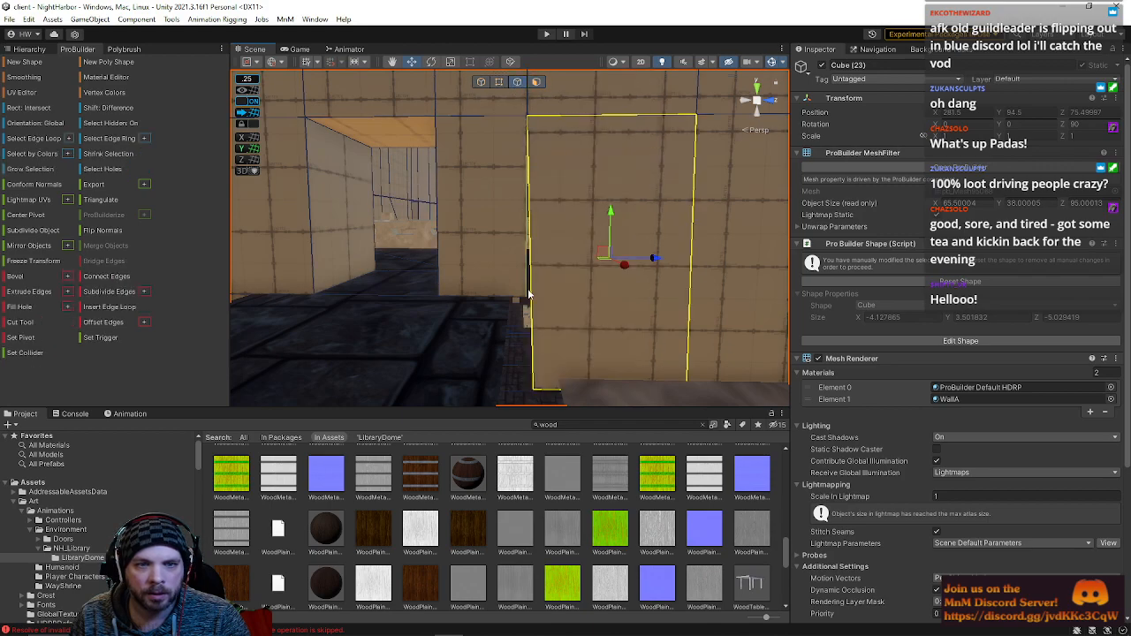
# - Select the wall's lower corner vertex above the stair railing and shift it along Z
pyautogui.moveTo(528, 294); pyautogui.dragTo(513, 160, button='right')
pyautogui.click(502, 81)
pyautogui.moveTo(523, 256); pyautogui.dragTo(601, 291, button='right')
pyautogui.click(570, 289)
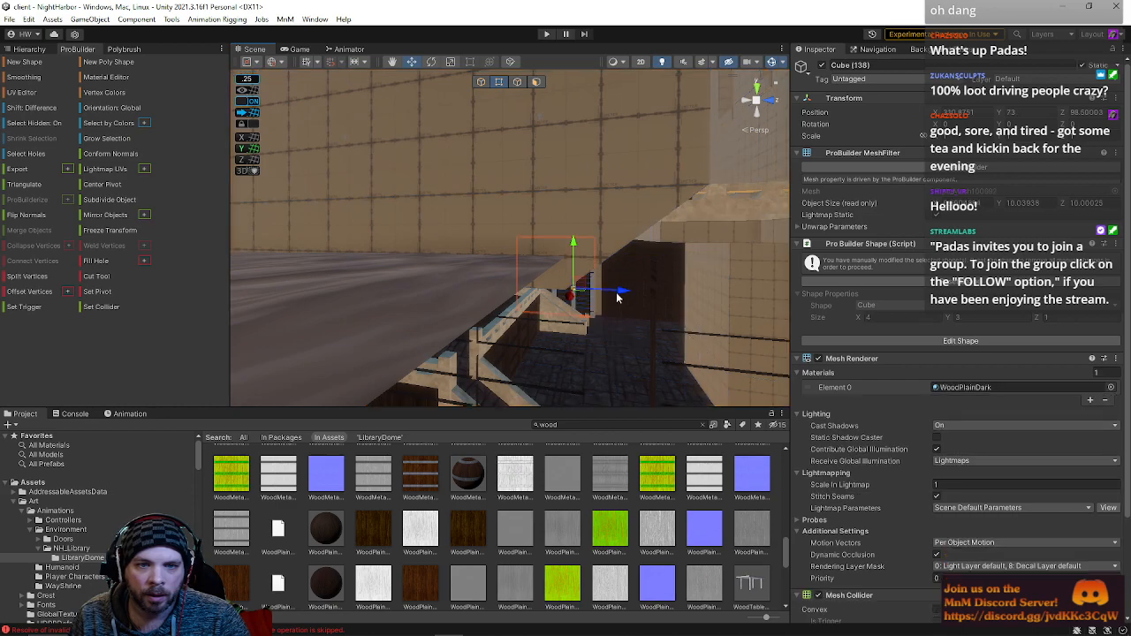
pyautogui.click(558, 290)
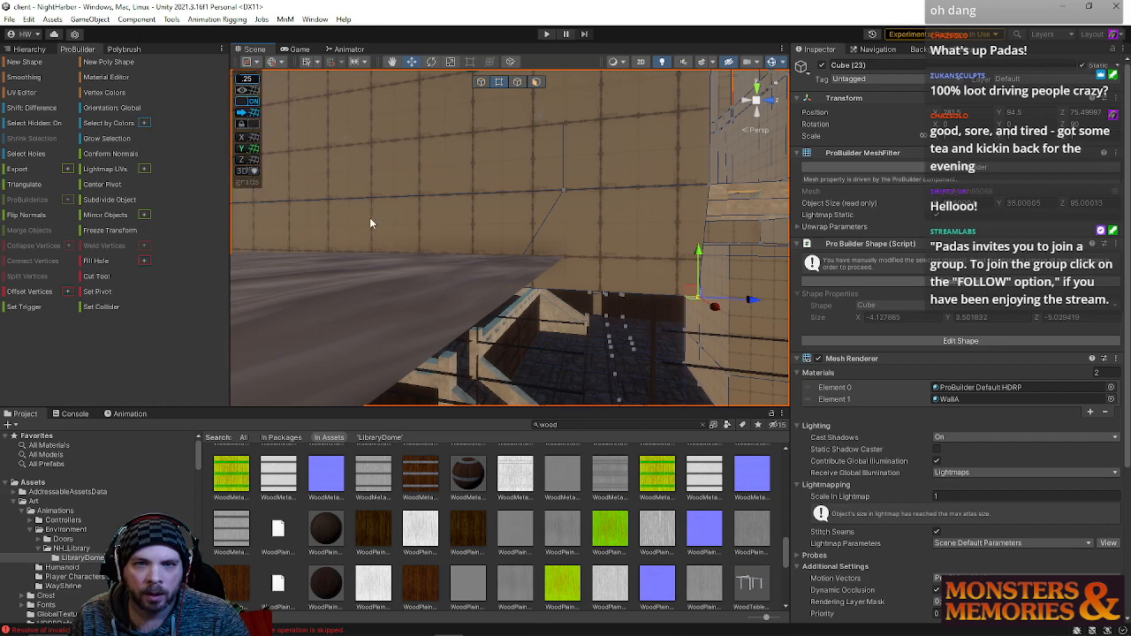
pyautogui.click(501, 281)
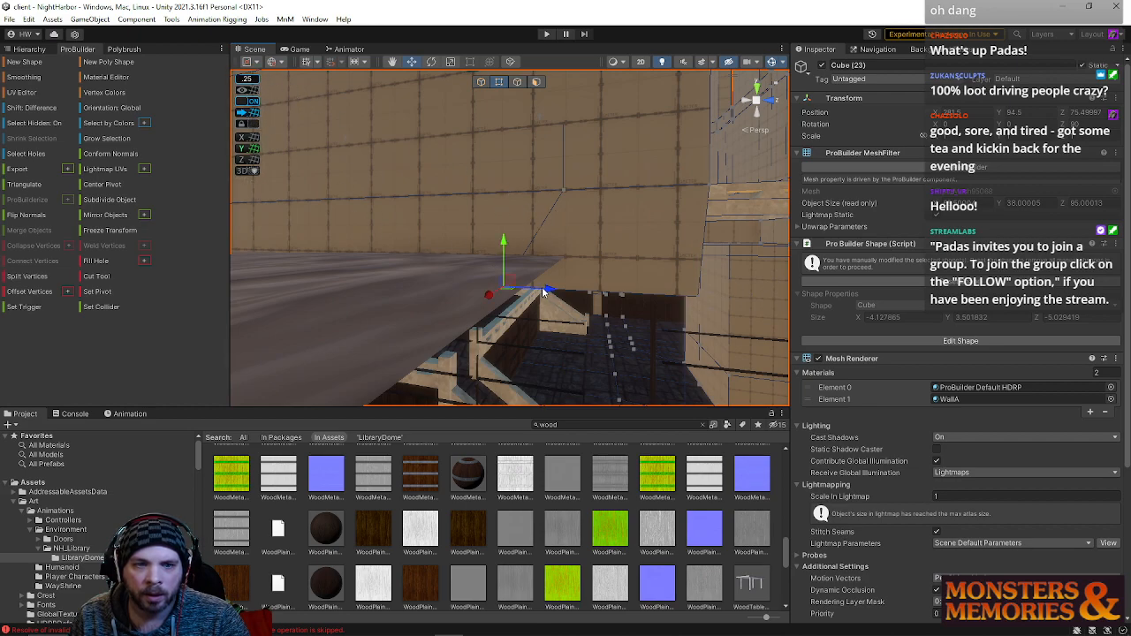
pyautogui.moveTo(602, 290); pyautogui.dragTo(670, 188, button='right')
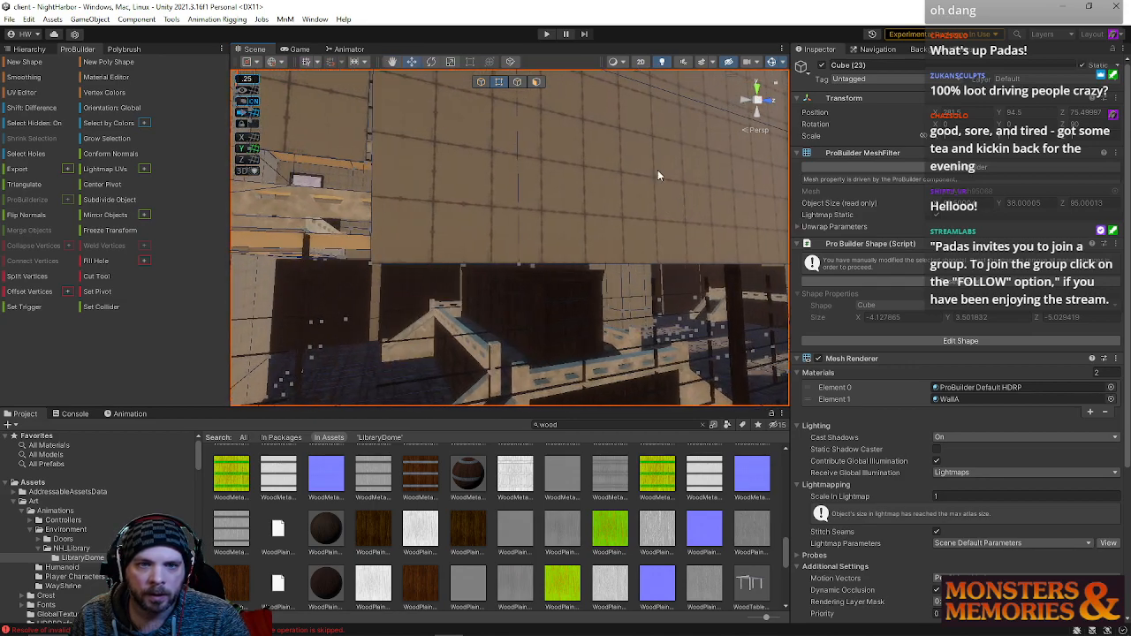
# - Check the wall's bottom edges and move the vertical edge beside the opening along Z to close the gap
pyautogui.click(517, 82)
pyautogui.click(586, 263)
pyautogui.moveTo(488, 256); pyautogui.dragTo(683, 280, button='right')
pyautogui.moveTo(746, 255)
pyautogui.mouseDown()
pyautogui.moveTo(740, 203)
pyautogui.moveTo(747, 264)
pyautogui.mouseUp()
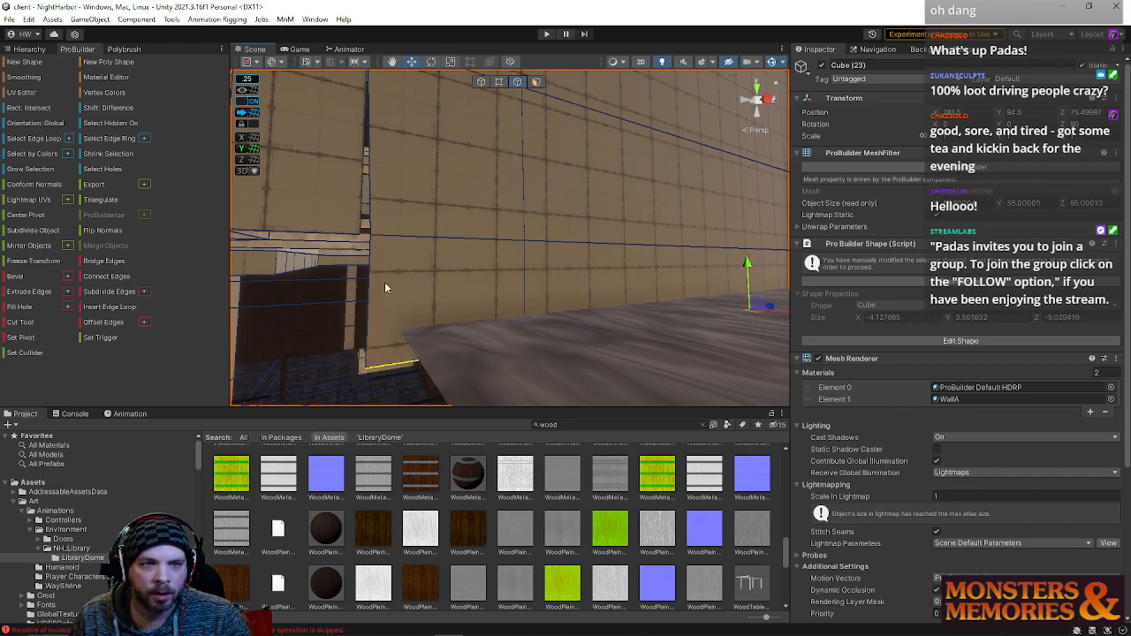
pyautogui.click(402, 300)
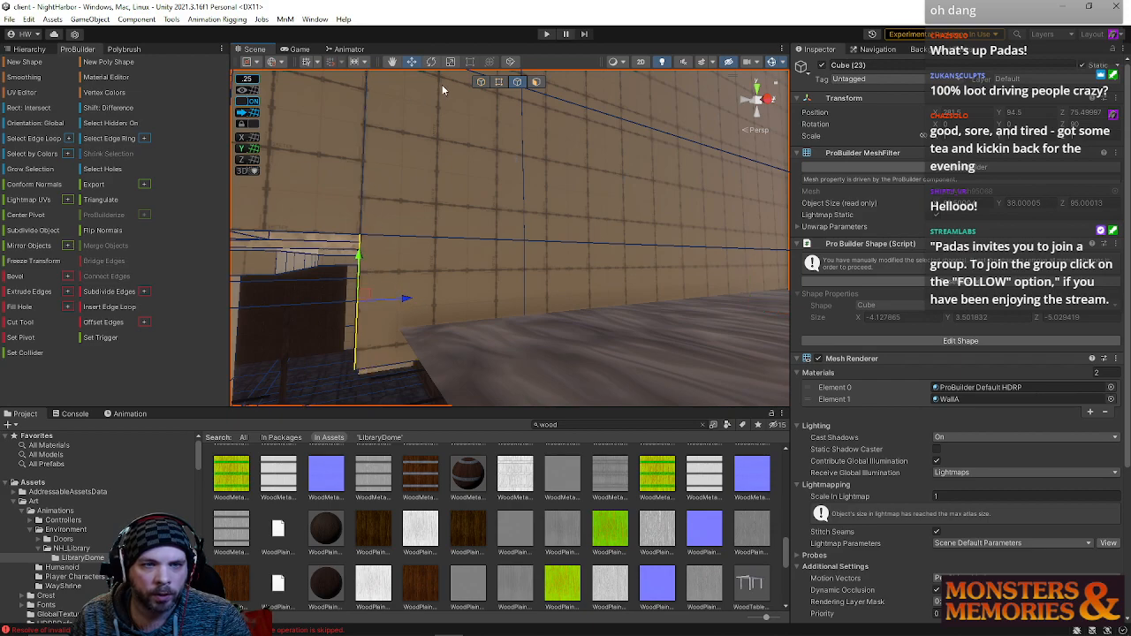
# - Shift the seam vertex near the sunlit corner along Z and select the seam's vertices up to the wall's top edge
pyautogui.click(499, 82)
pyautogui.moveTo(488, 182); pyautogui.dragTo(644, 200, button='right')
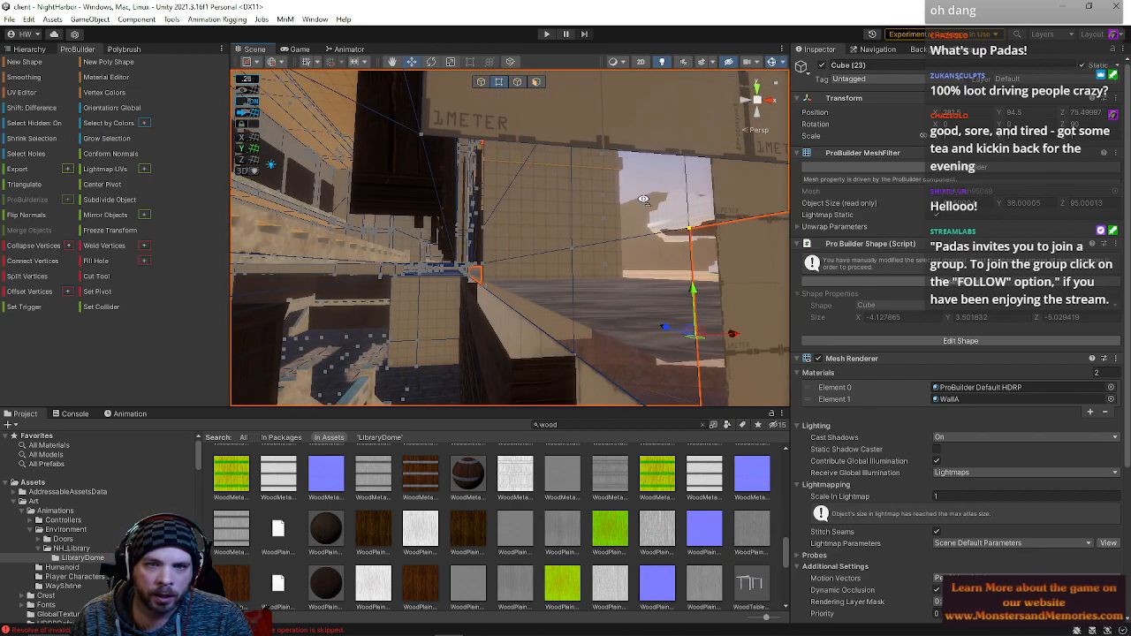
pyautogui.moveTo(715, 241); pyautogui.dragTo(462, 307, button='right')
pyautogui.click(474, 307)
pyautogui.keyDown('shift'); pyautogui.click(481, 353); pyautogui.keyUp('shift')
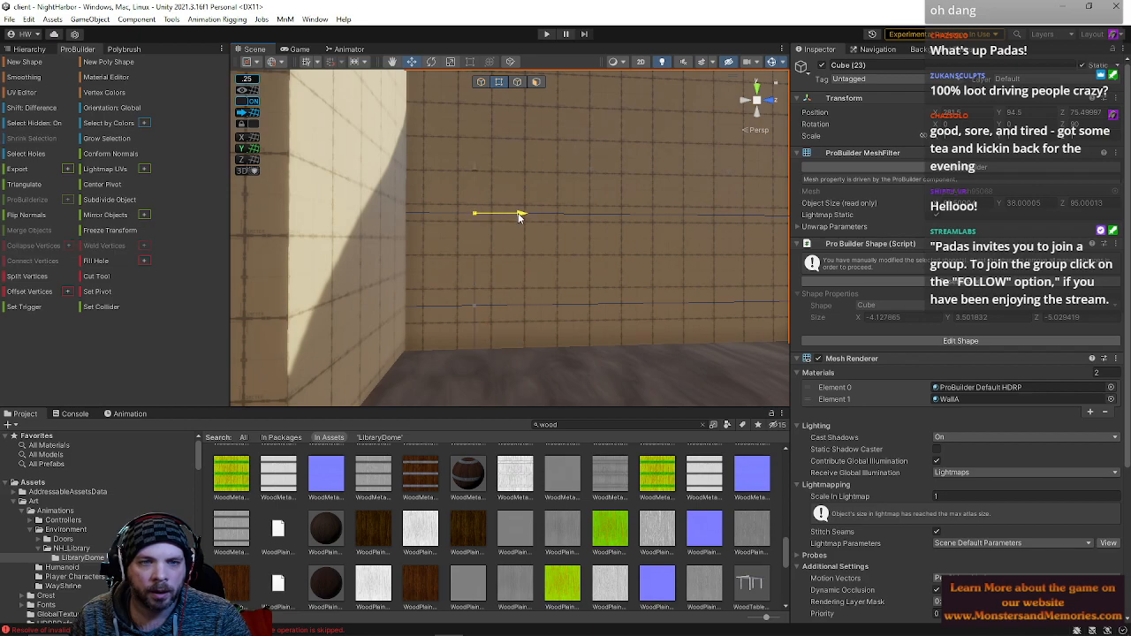
pyautogui.moveTo(516, 219); pyautogui.dragTo(498, 168, button='right')
pyautogui.keyDown('shift'); pyautogui.click(484, 180); pyautogui.keyUp('shift')
pyautogui.keyDown('shift'); pyautogui.click(488, 122); pyautogui.keyUp('shift')
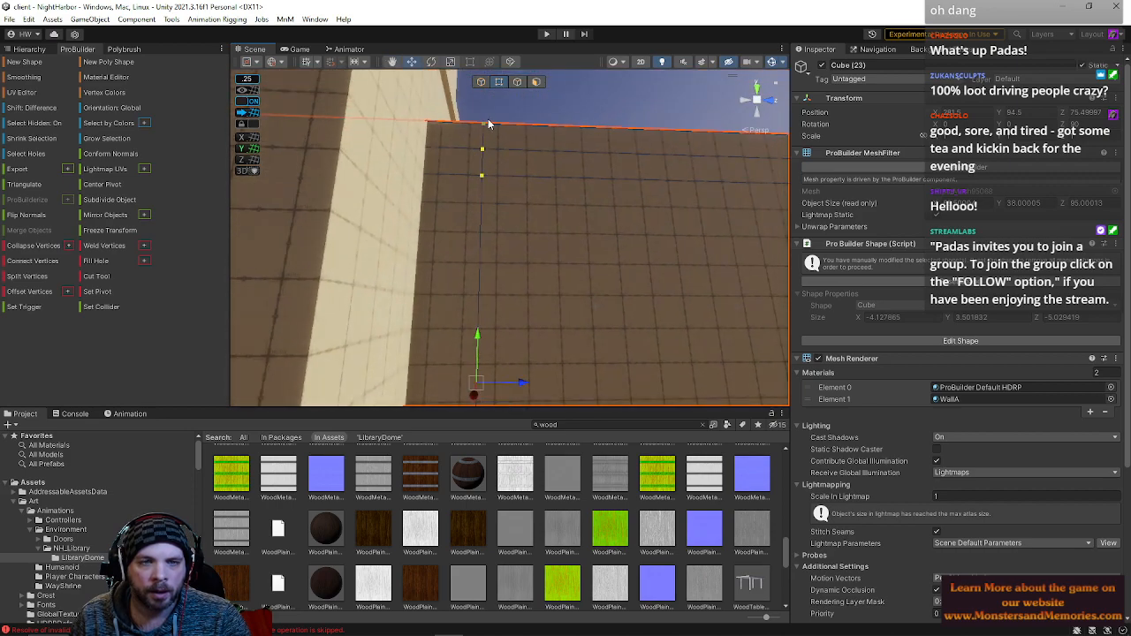
# - Select the stacked vertical edges of the seam beside the sunlit corner and move them along Z to the corner
pyautogui.click(517, 82)
pyautogui.click(485, 136)
pyautogui.moveTo(486, 208); pyautogui.dragTo(487, 403, button='right')
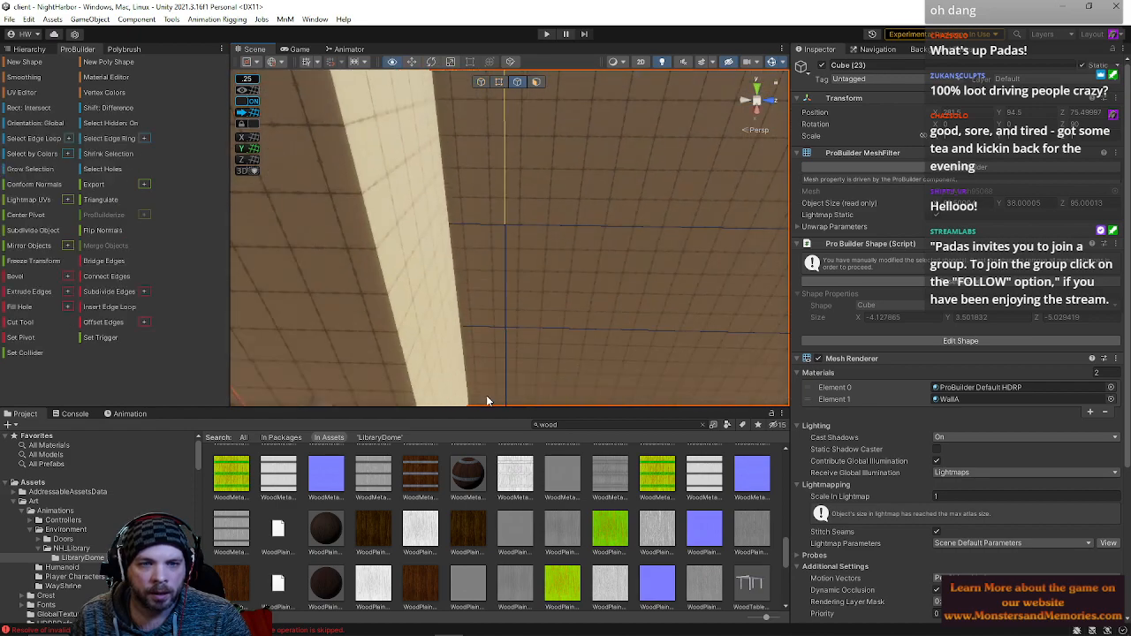
pyautogui.moveTo(507, 341); pyautogui.dragTo(514, 326, button='right')
pyautogui.click(516, 339)
pyautogui.keyDown('shift'); pyautogui.click(516, 293); pyautogui.keyUp('shift')
pyautogui.keyDown('shift'); pyautogui.click(525, 204); pyautogui.keyUp('shift')
pyautogui.moveTo(530, 225); pyautogui.dragTo(527, 348, button='right')
pyautogui.keyDown('shift'); pyautogui.click(516, 290); pyautogui.keyUp('shift')
pyautogui.keyDown('shift'); pyautogui.click(517, 274); pyautogui.keyUp('shift')
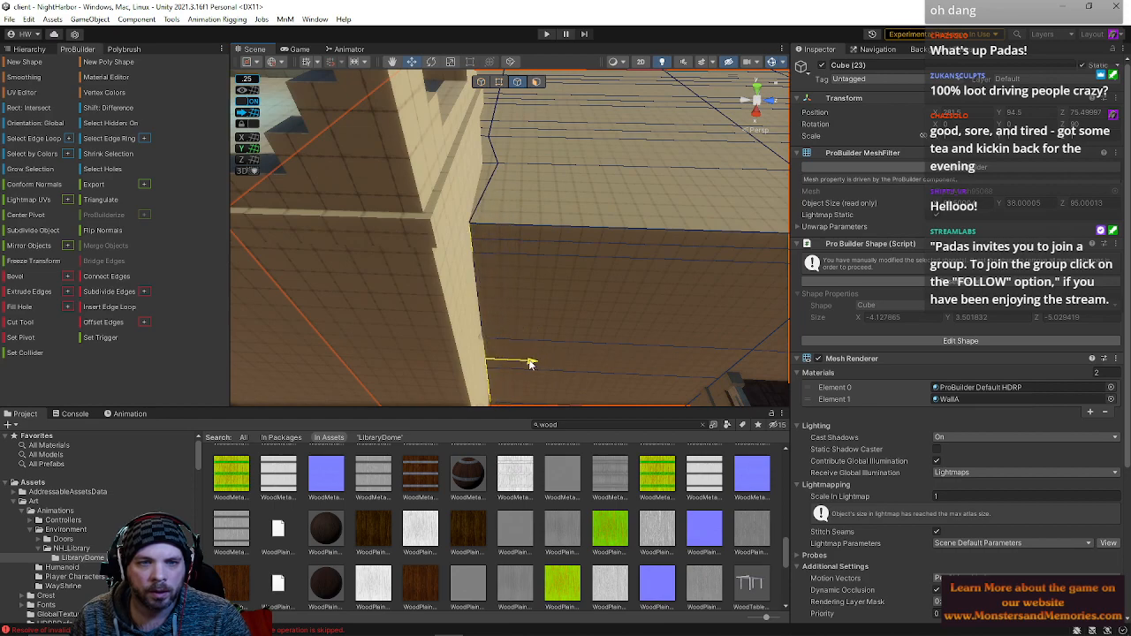
# - Box-select the full-height column of vertical edges on the neighbouring wall seam and move it along Z
pyautogui.moveTo(518, 290); pyautogui.dragTo(535, 361, button='right')
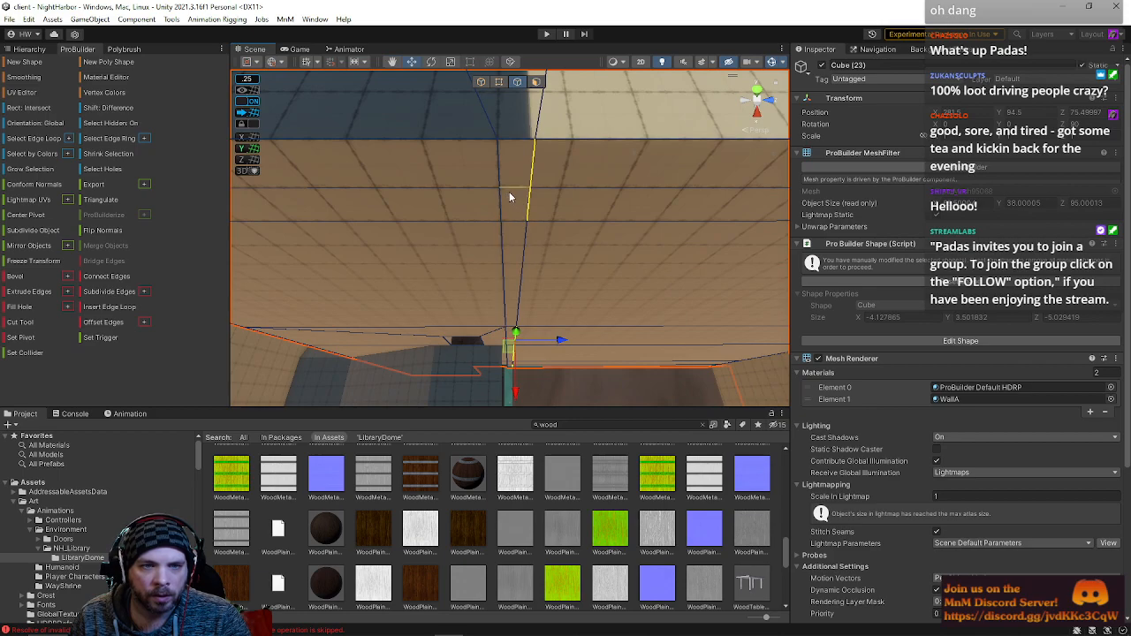
pyautogui.moveTo(504, 207); pyautogui.dragTo(506, 340)
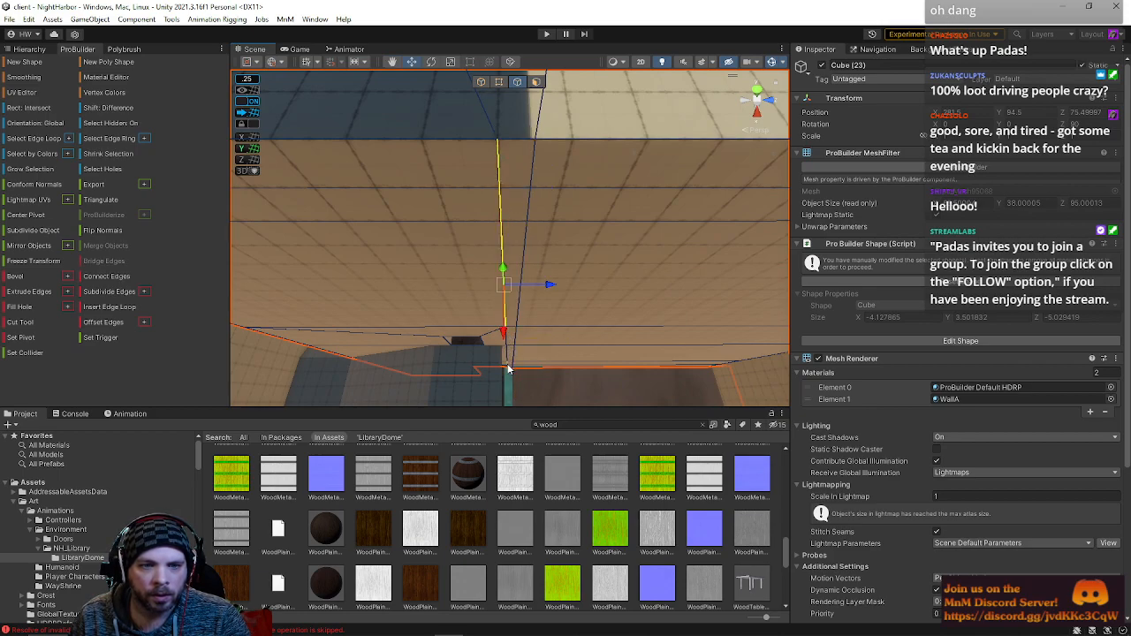
pyautogui.moveTo(515, 335); pyautogui.dragTo(513, 281, button='right')
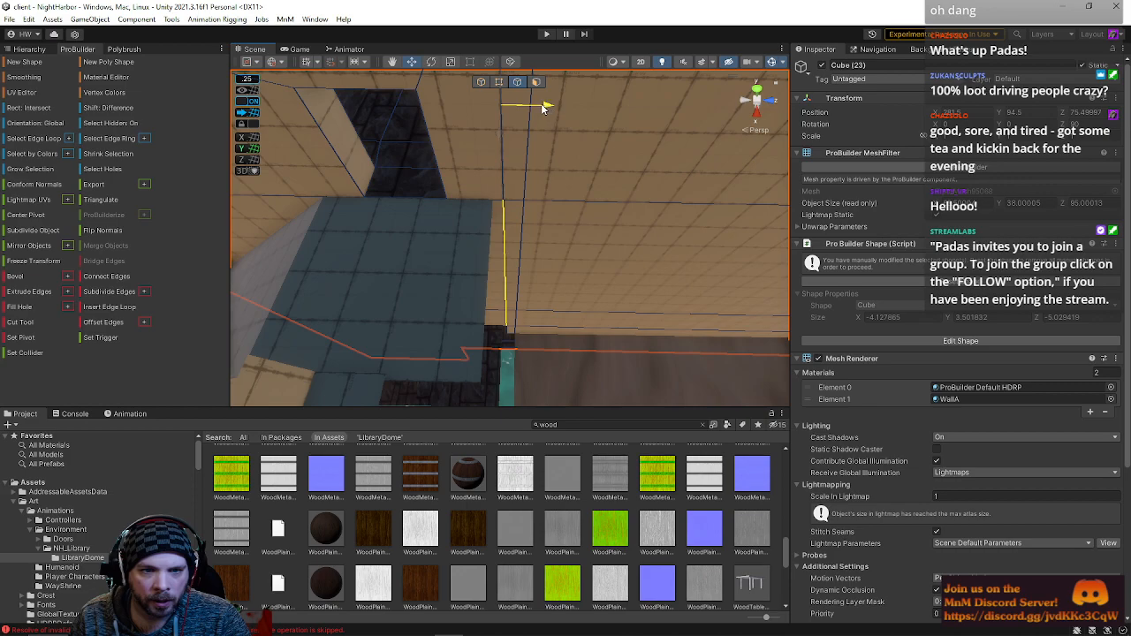
# - Delete the narrow strip face beside the dark opening on Cube (23)
pyautogui.moveTo(532, 251); pyautogui.dragTo(502, 631, button='right')
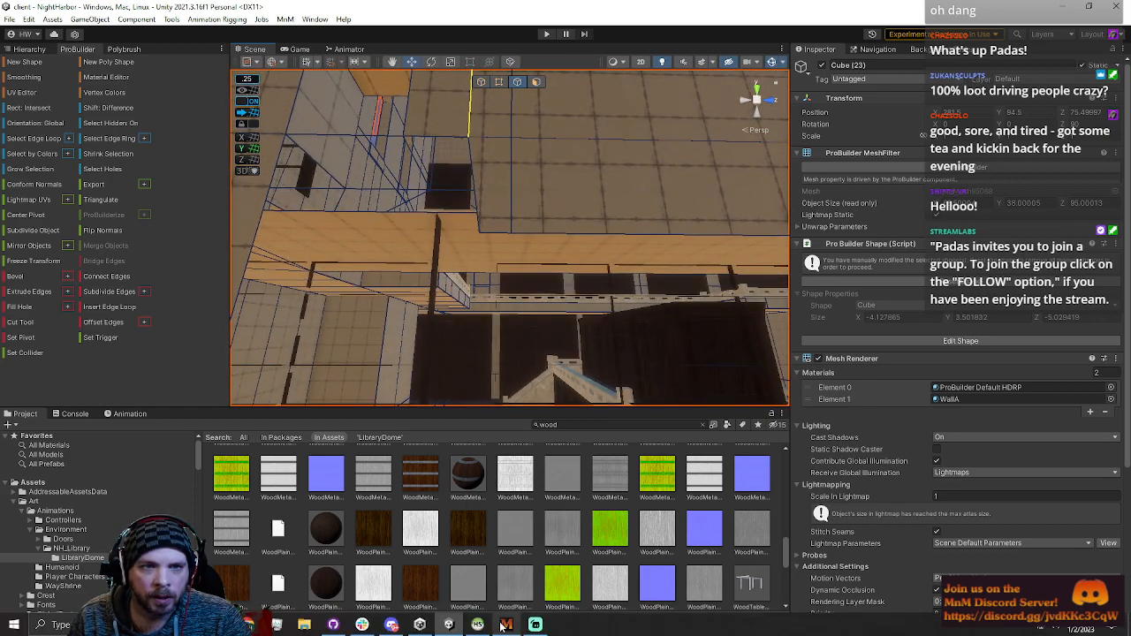
pyautogui.click(535, 83)
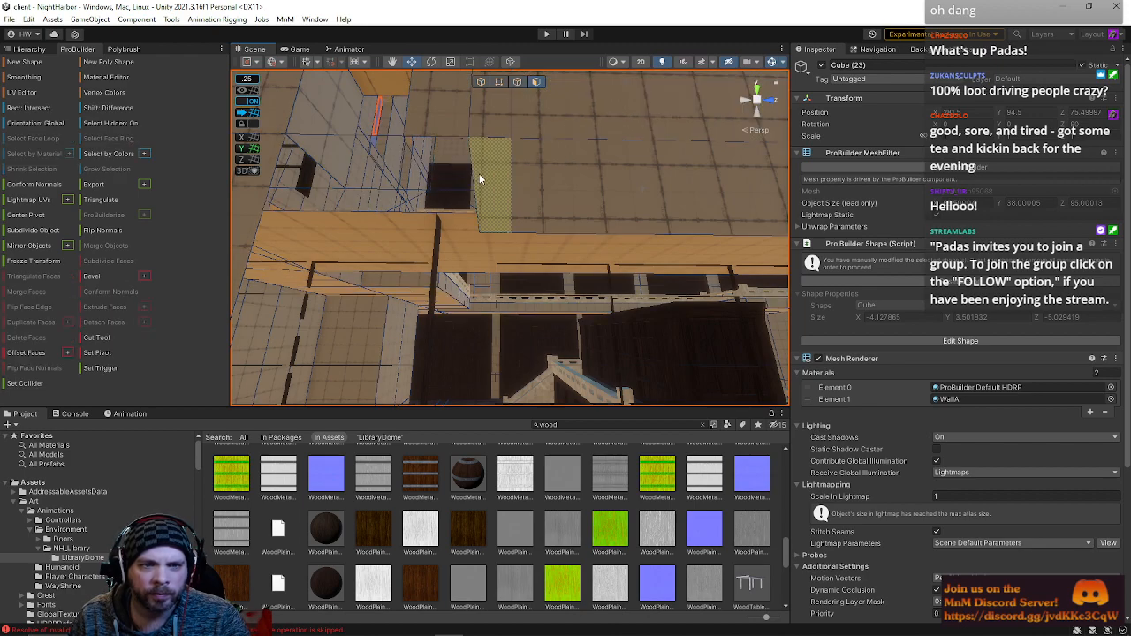
pyautogui.click(490, 195)
pyautogui.press('BackSpace')
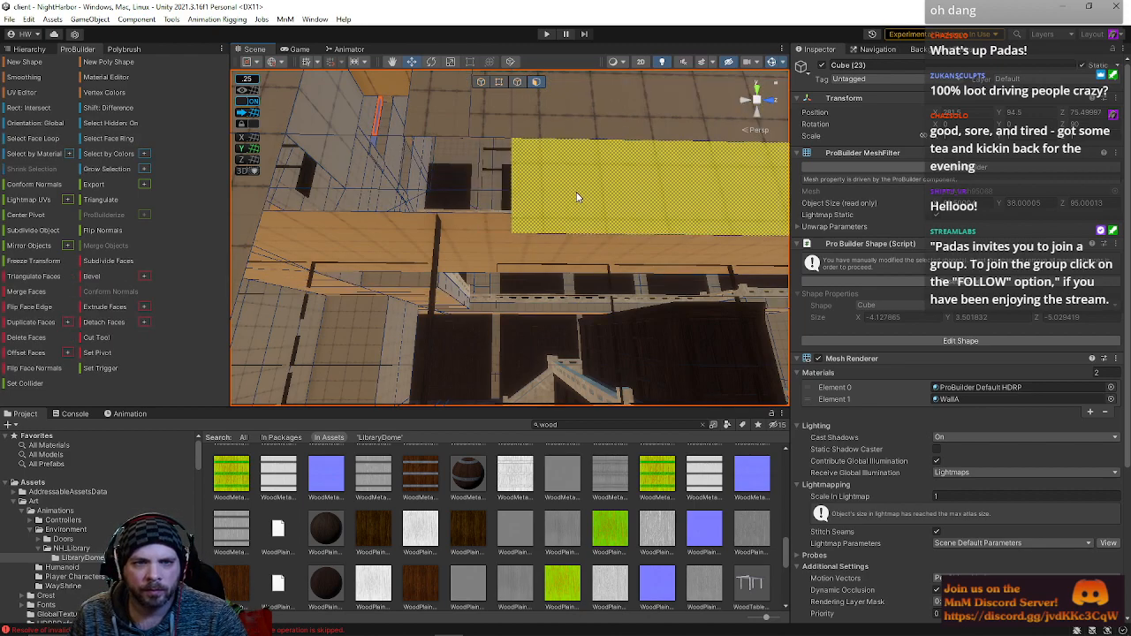
pyautogui.click(576, 198)
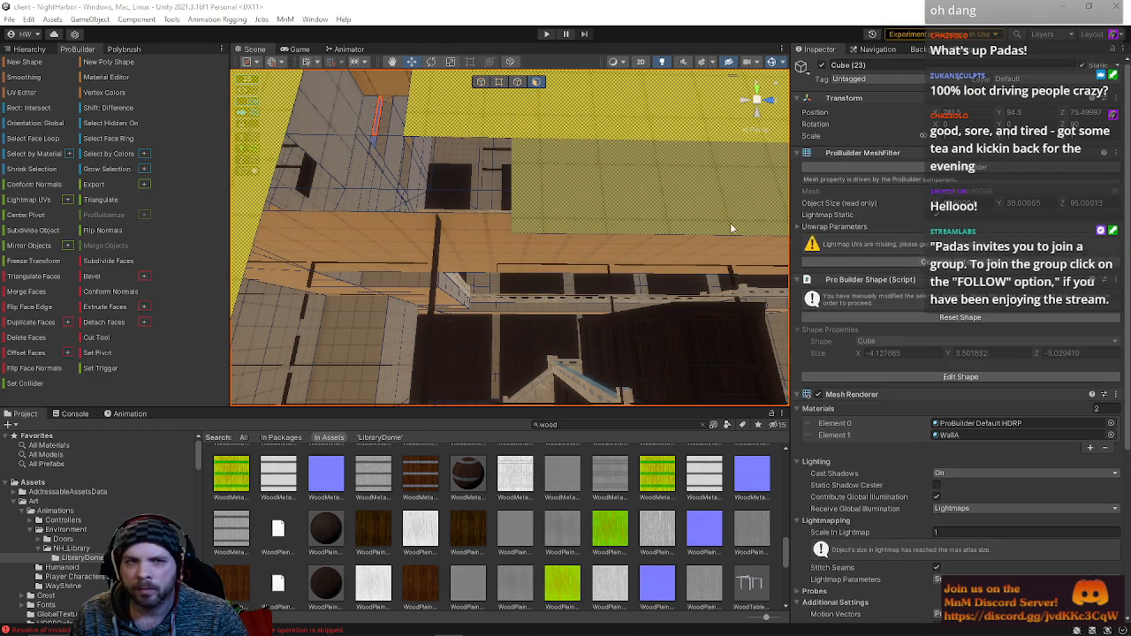
pyautogui.click(495, 132)
# - Adjust the top face's corner vertex beside the adjoining wall along the Z axis
pyautogui.moveTo(522, 144); pyautogui.dragTo(528, 239, button='right')
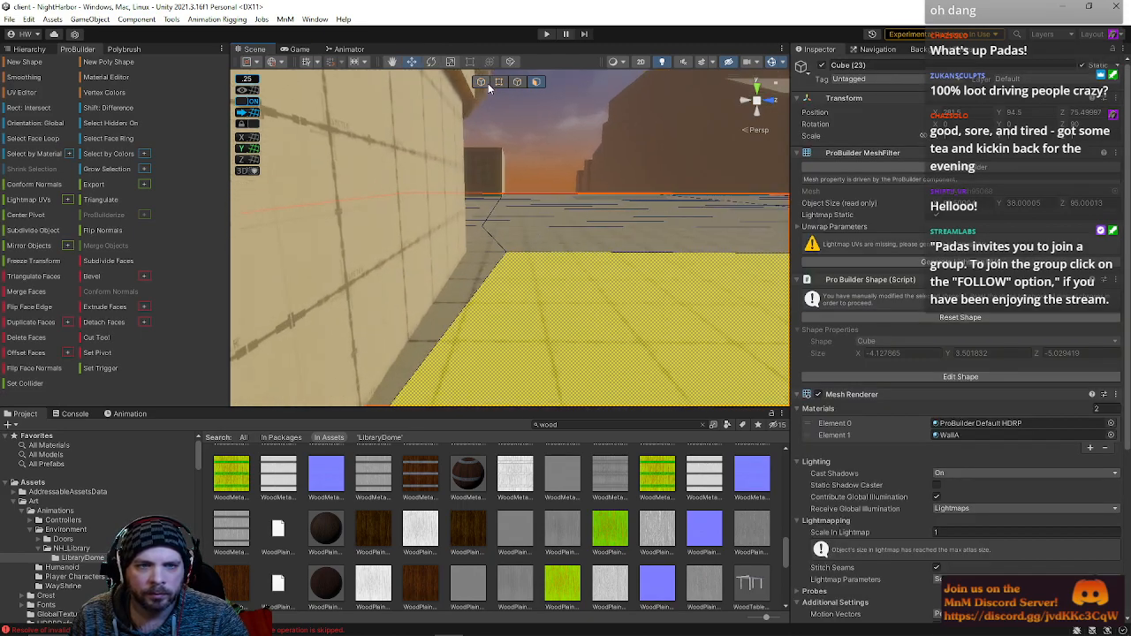
pyautogui.click(498, 82)
pyautogui.click(506, 254)
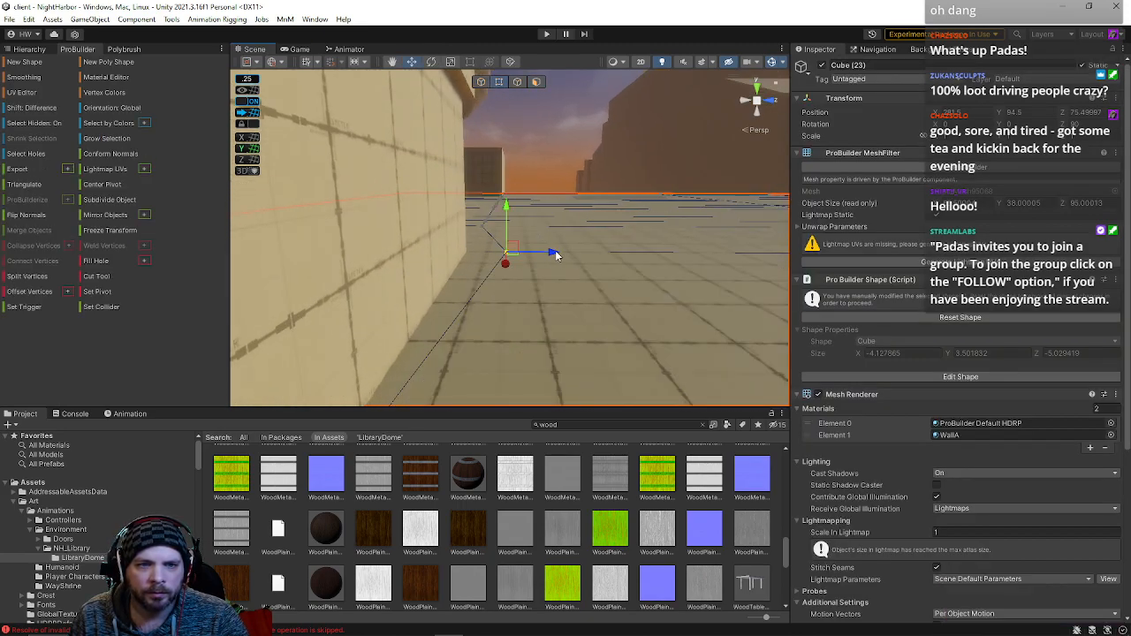
pyautogui.moveTo(519, 252); pyautogui.dragTo(525, 237)
pyautogui.moveTo(525, 237); pyautogui.dragTo(455, 251, button='right')
pyautogui.moveTo(547, 186); pyautogui.dragTo(499, 221, button='right')
pyautogui.click(546, 176)
pyautogui.click(515, 155)
pyautogui.moveTo(514, 154); pyautogui.dragTo(535, 152, button='right')
# - Select the narrow band of faces along the top of the outer wall
pyautogui.click(536, 81)
pyautogui.click(519, 199)
pyautogui.moveTo(521, 199); pyautogui.dragTo(589, 225, button='right')
pyautogui.keyDown('shift'); pyautogui.click(589, 224); pyautogui.keyUp('shift')
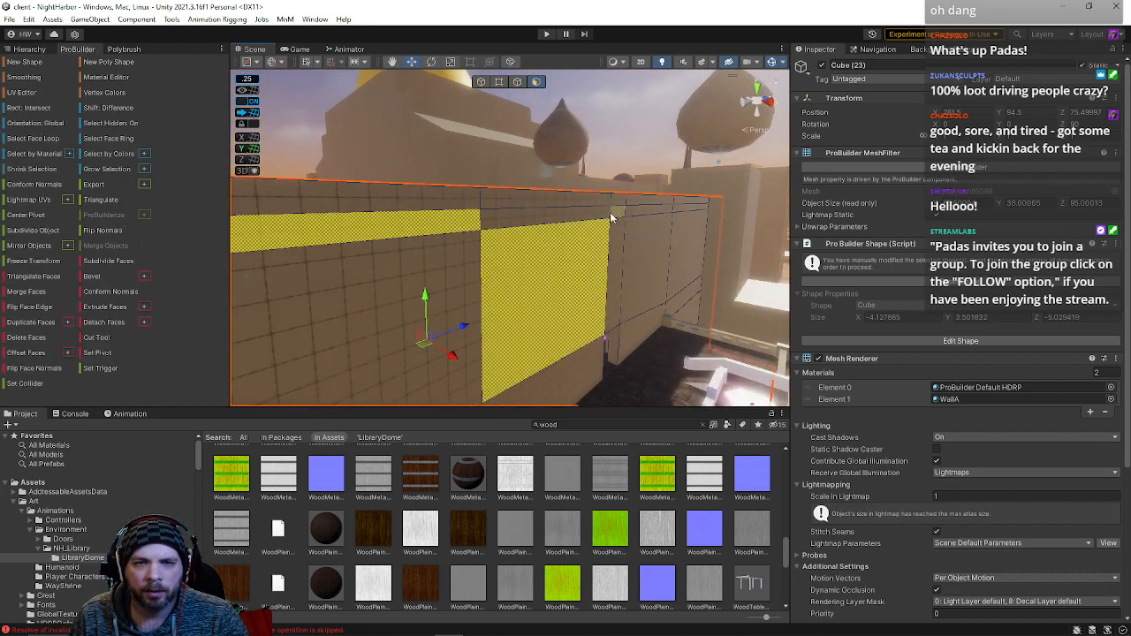
pyautogui.click(466, 218)
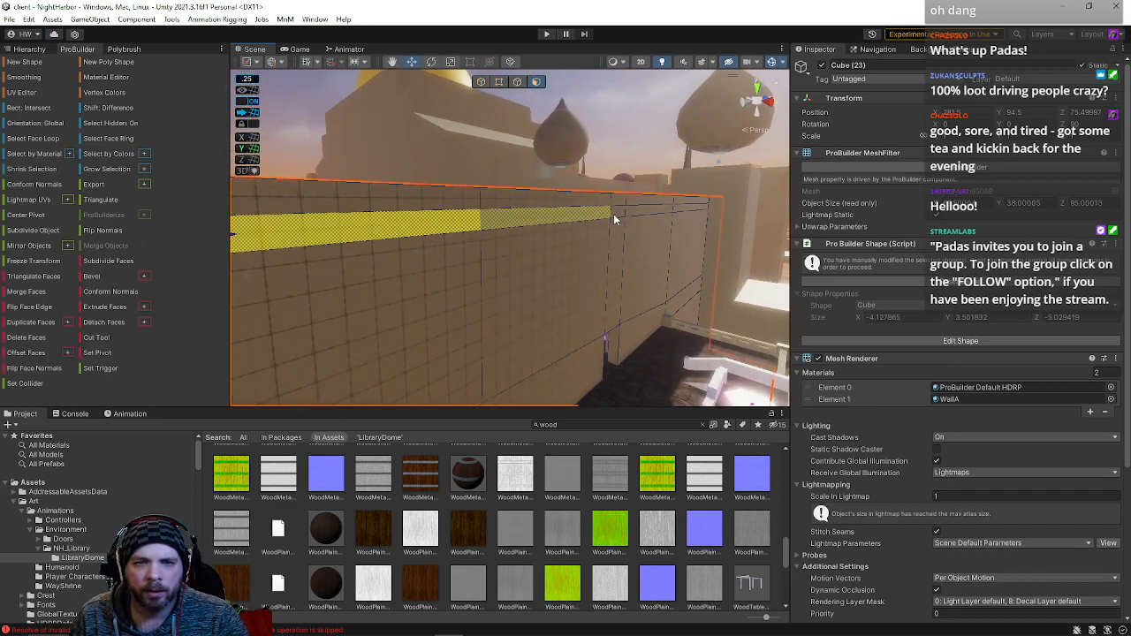
pyautogui.moveTo(618, 215); pyautogui.dragTo(646, 200, button='right')
pyautogui.keyDown('alt'); pyautogui.moveTo(634, 196); pyautogui.dragTo(587, 236); pyautogui.keyUp('alt')
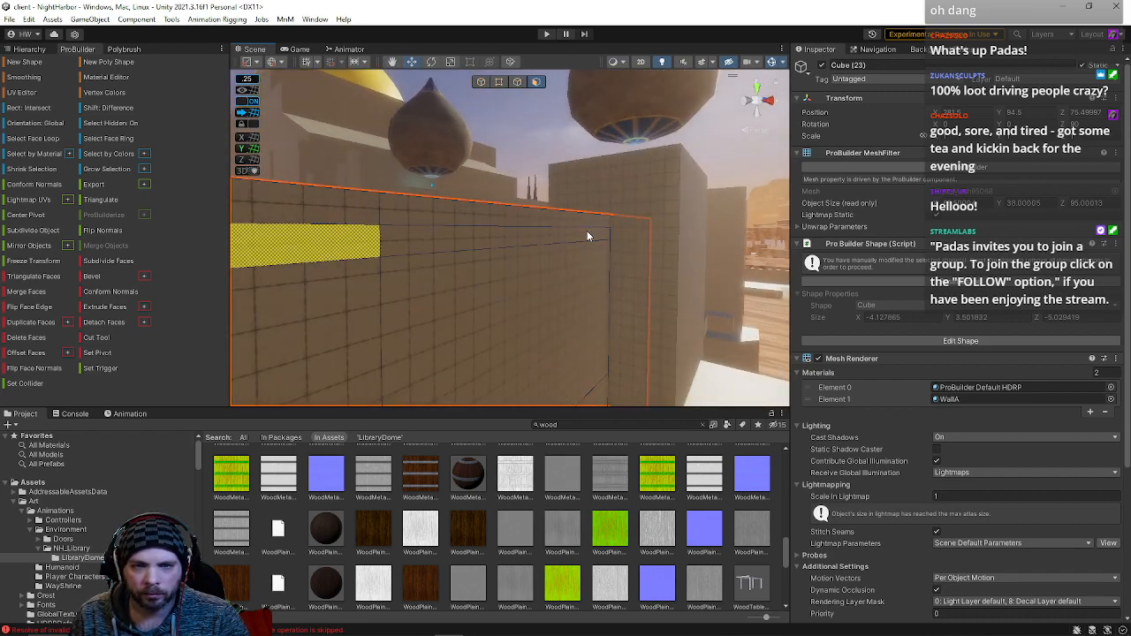
pyautogui.moveTo(618, 230); pyautogui.dragTo(737, 336, button='right')
pyautogui.moveTo(700, 266); pyautogui.dragTo(417, 233, button='right')
pyautogui.click(645, 170)
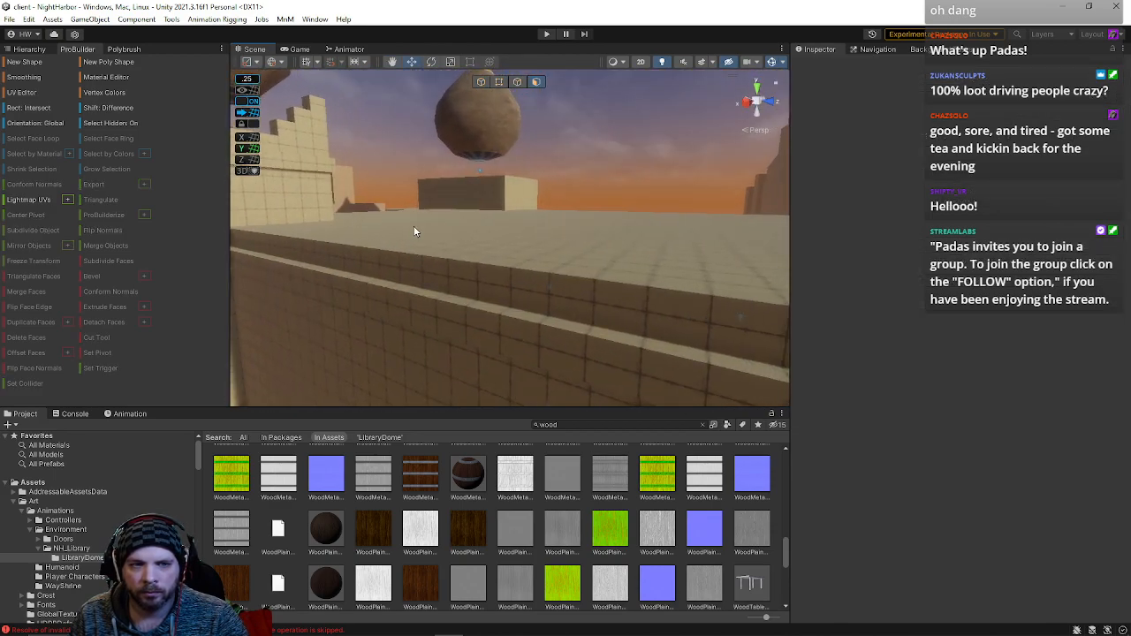
# - Reselect Cube (23) and insert an edge loop parallel to its outer edge
pyautogui.click(423, 231)
pyautogui.moveTo(472, 255); pyautogui.dragTo(347, 321, button='right')
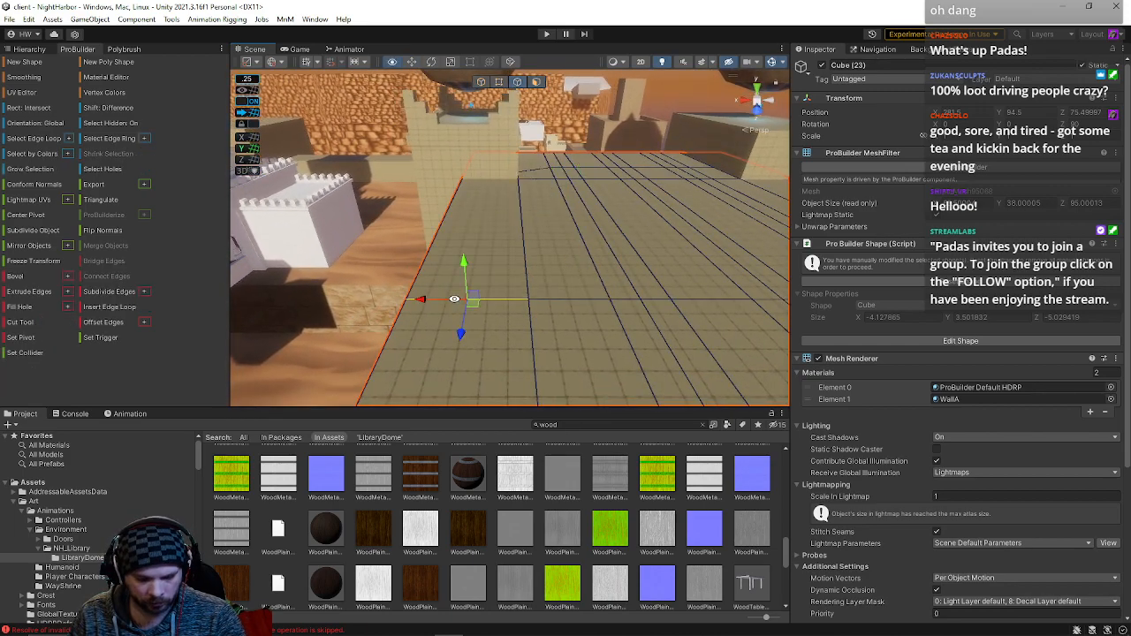
pyautogui.moveTo(435, 311); pyautogui.dragTo(777, 220, button='right')
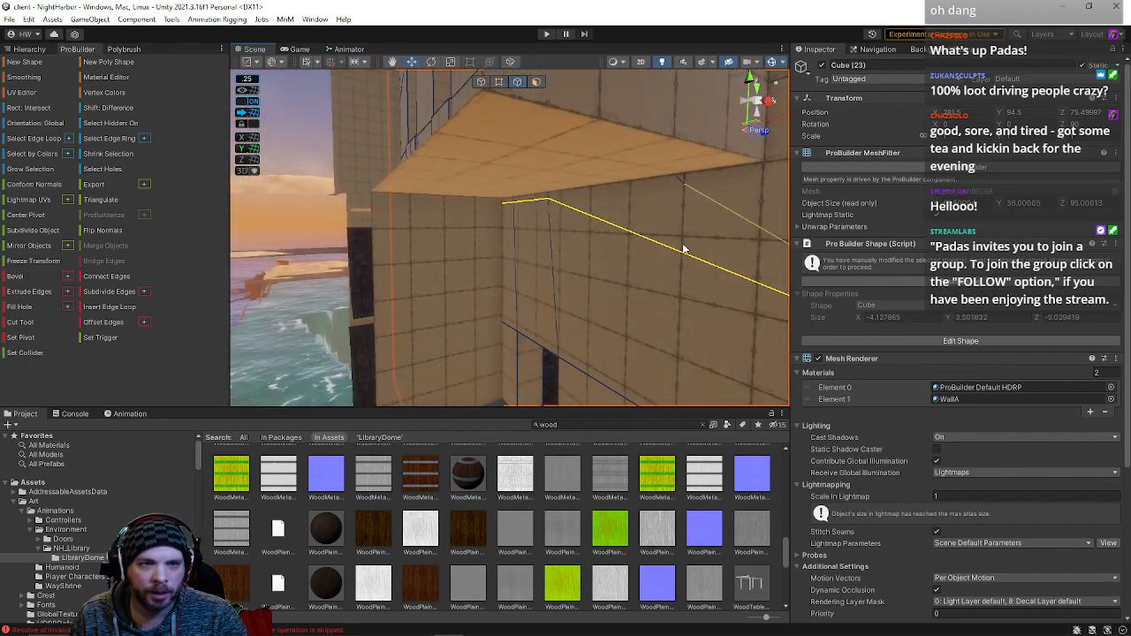
pyautogui.moveTo(622, 237); pyautogui.dragTo(704, 188, button='right')
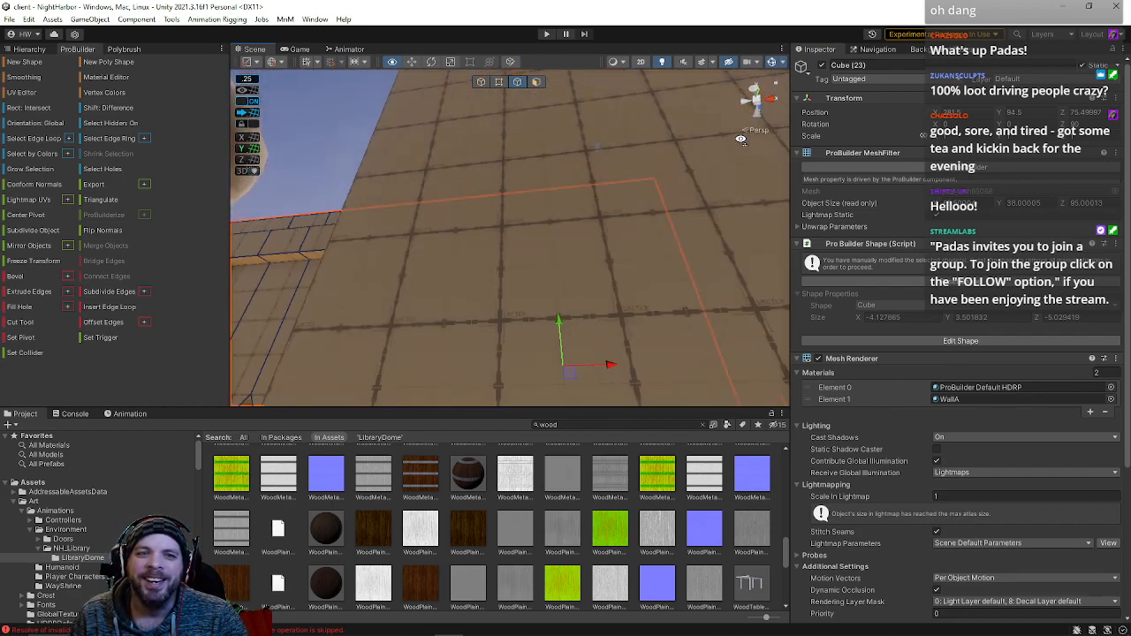
pyautogui.moveTo(745, 130); pyautogui.dragTo(533, 97, button='right')
pyautogui.moveTo(567, 137); pyautogui.dragTo(396, 291, button='right')
# - Select the roof faces that run up against the adjoining tower wall
pyautogui.click(595, 335)
pyautogui.click(616, 318)
pyautogui.click(480, 278)
pyautogui.keyDown('shift'); pyautogui.click(501, 301); pyautogui.keyUp('shift')
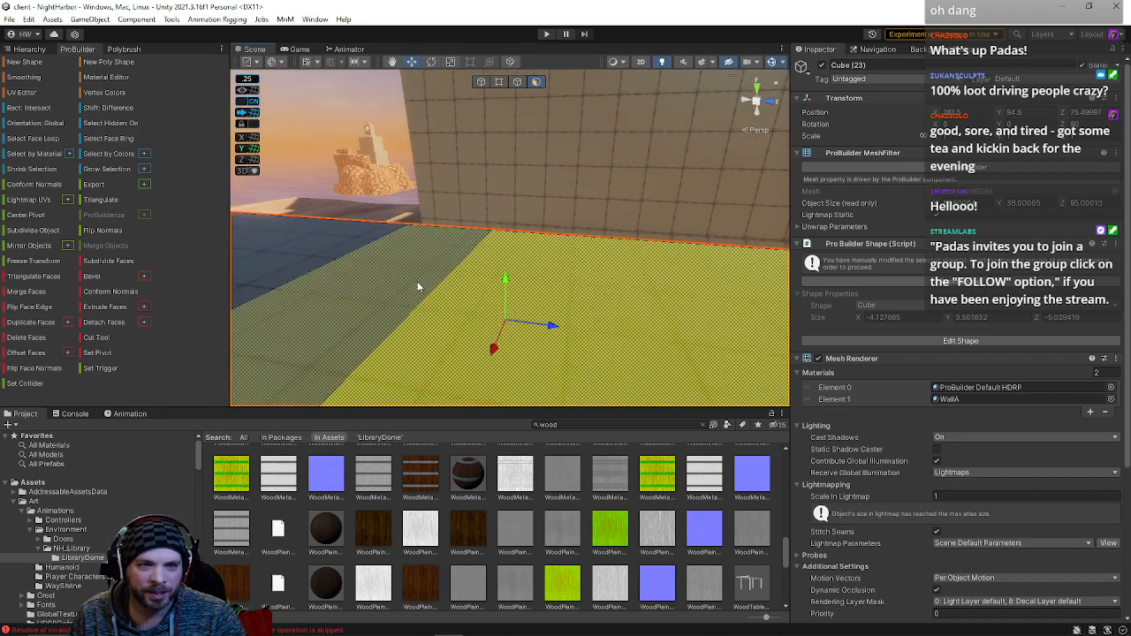
pyautogui.moveTo(682, 286); pyautogui.dragTo(688, 289, button='right')
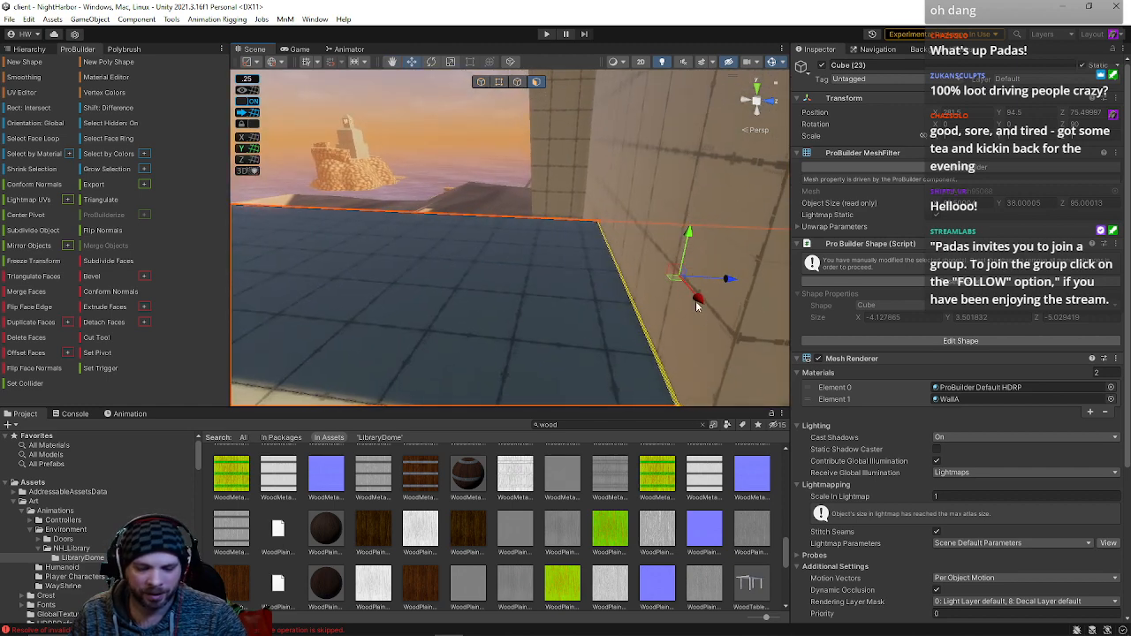
pyautogui.moveTo(652, 325); pyautogui.dragTo(572, 290, button='right')
pyautogui.click(530, 201)
pyautogui.click(573, 290)
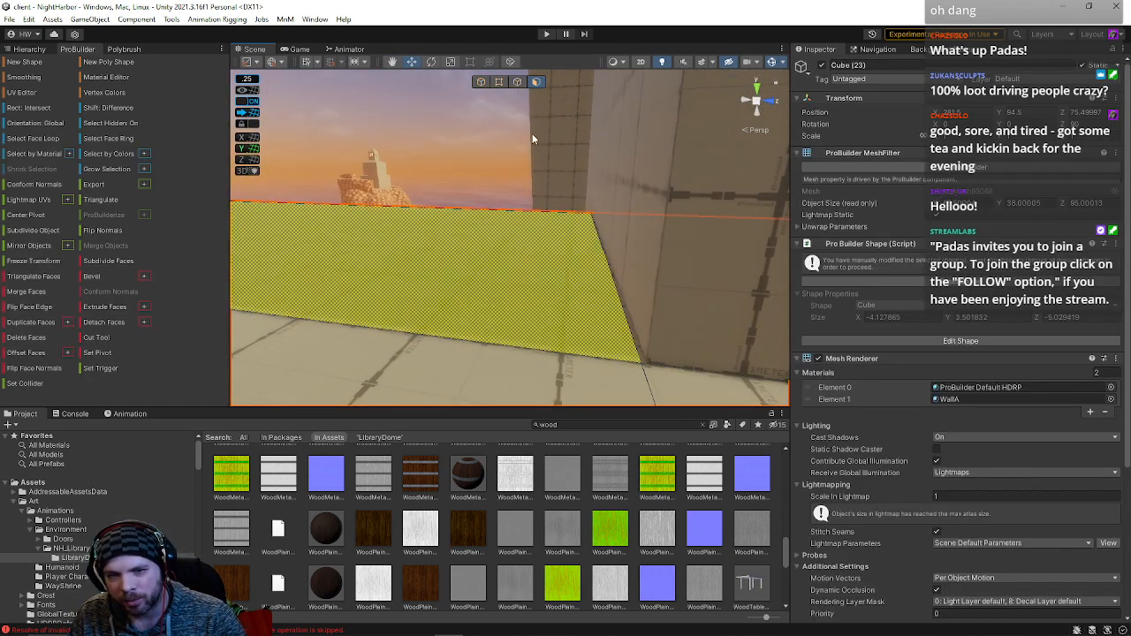
# - Move the roof edge beside the adjoining wall along the Z axis to line it up with that wall
pyautogui.click(522, 84)
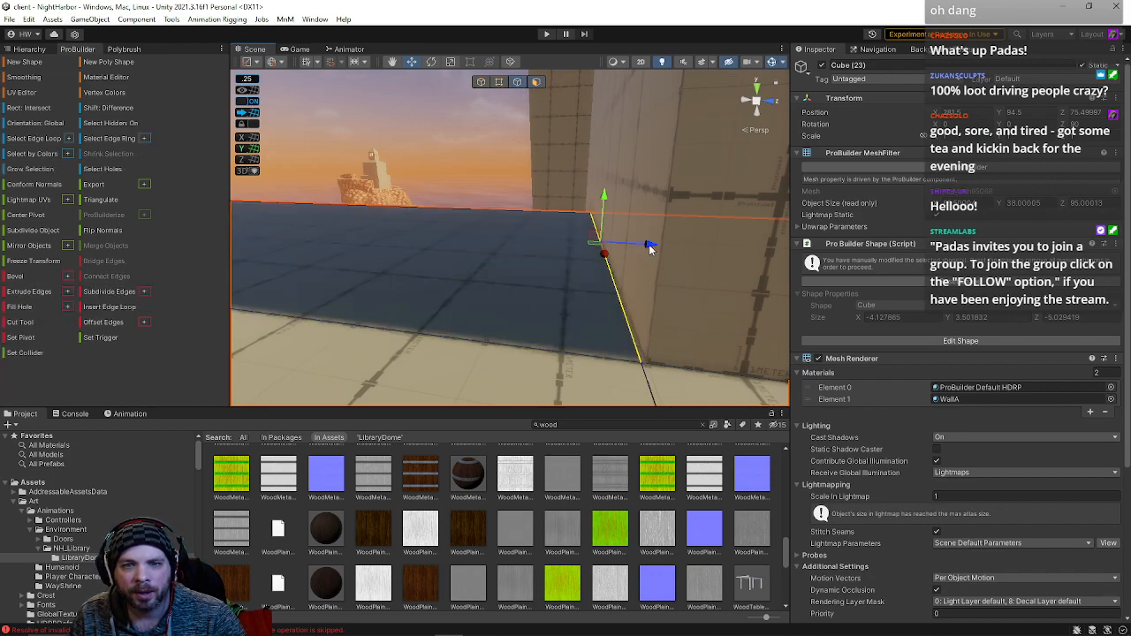
pyautogui.moveTo(654, 249); pyautogui.dragTo(90, 400, button='right')
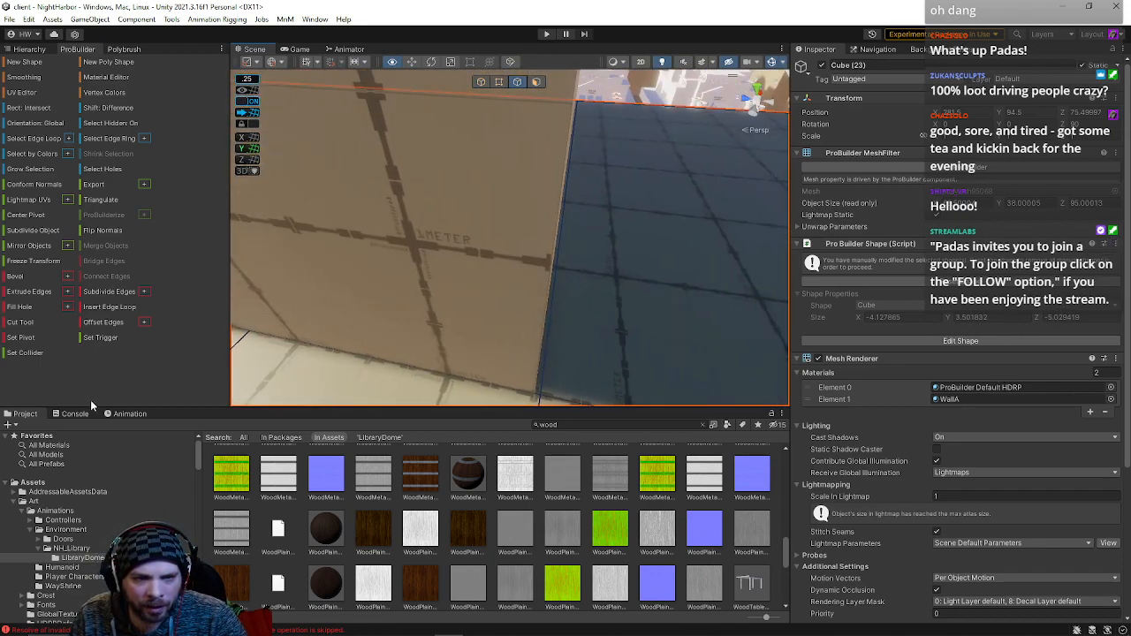
pyautogui.click(553, 343)
pyautogui.moveTo(590, 351); pyautogui.dragTo(597, 319, button='right')
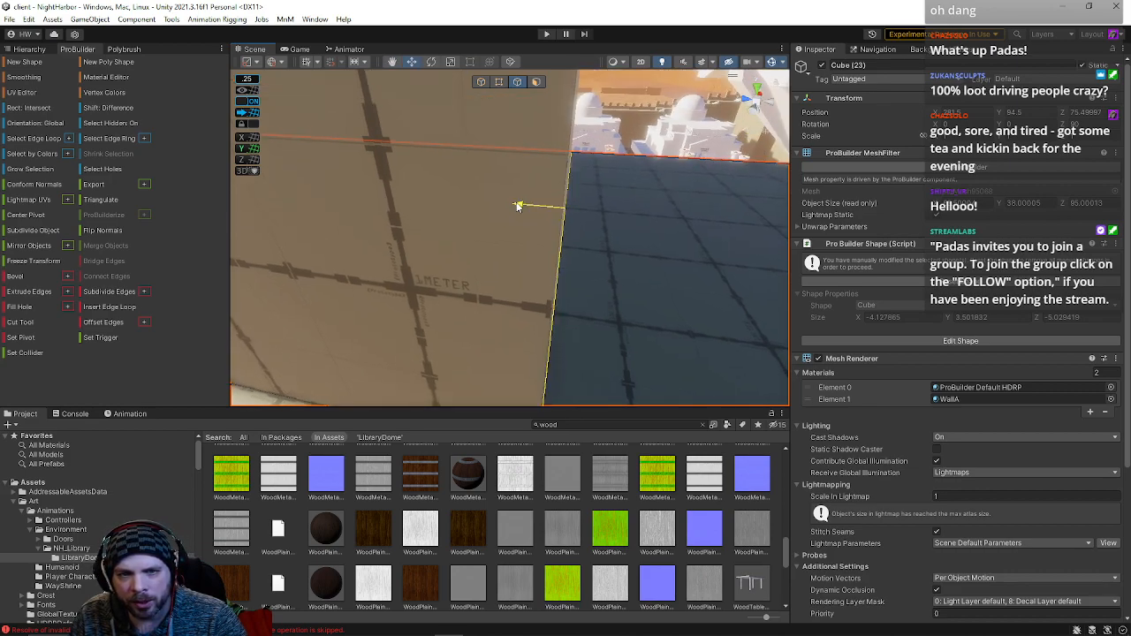
pyautogui.moveTo(527, 188); pyautogui.dragTo(529, 181, button='right')
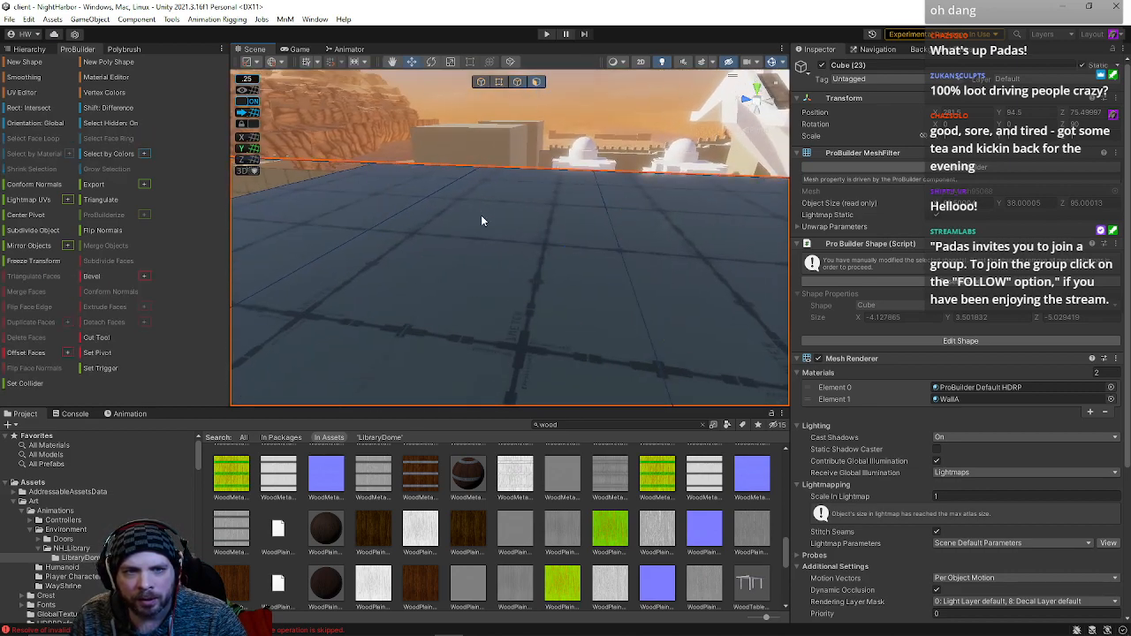
# - Insert an edge loop along the roof close to its outer edge to form a narrow border strip
pyautogui.click(482, 220)
pyautogui.moveTo(386, 182); pyautogui.dragTo(811, 373, button='right')
pyautogui.click(563, 322)
pyautogui.moveTo(519, 375); pyautogui.dragTo(481, 247, button='right')
pyautogui.click(500, 165)
pyautogui.moveTo(500, 165); pyautogui.dragTo(205, 196, button='right')
pyautogui.click(645, 303)
pyautogui.click(518, 82)
pyautogui.moveTo(533, 168); pyautogui.dragTo(424, 221, button='right')
pyautogui.click(545, 247)
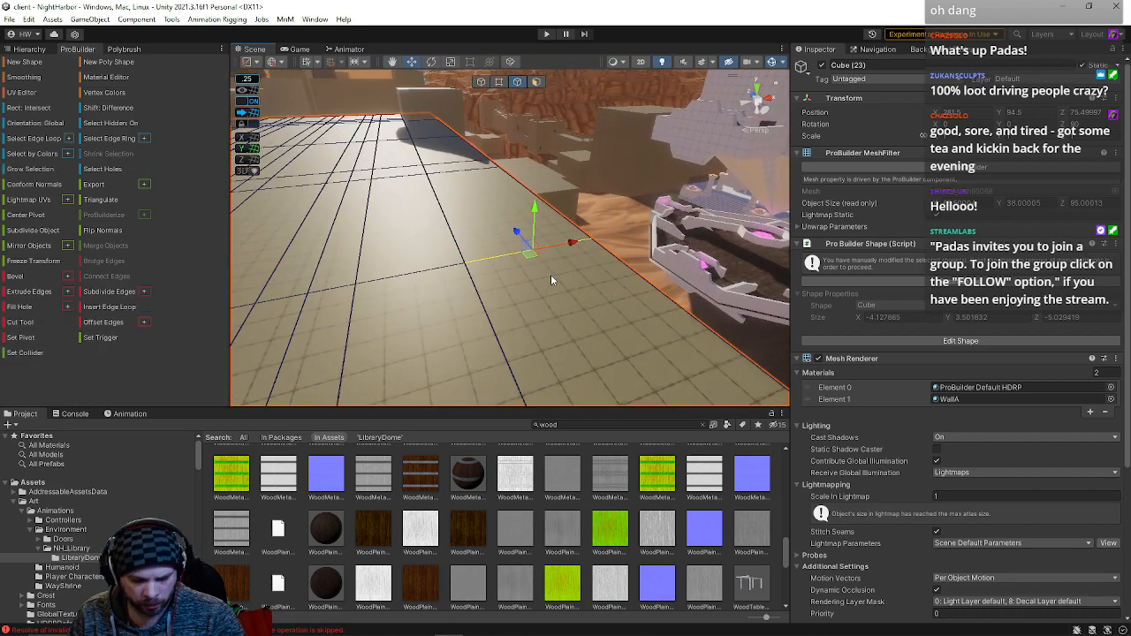
pyautogui.click(549, 248)
# - Select the narrow border strip faces along the roof's outer edge
pyautogui.moveTo(549, 246); pyautogui.dragTo(493, 162, button='right')
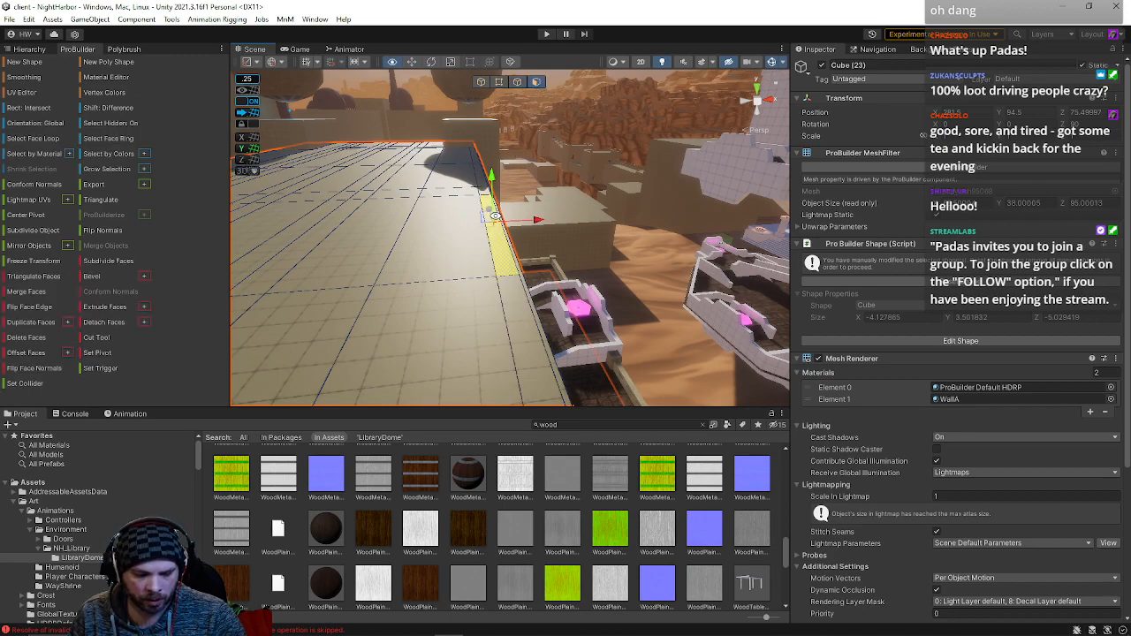
pyautogui.click(481, 205)
pyautogui.click(515, 291)
pyautogui.moveTo(516, 292); pyautogui.dragTo(519, 233, button='right')
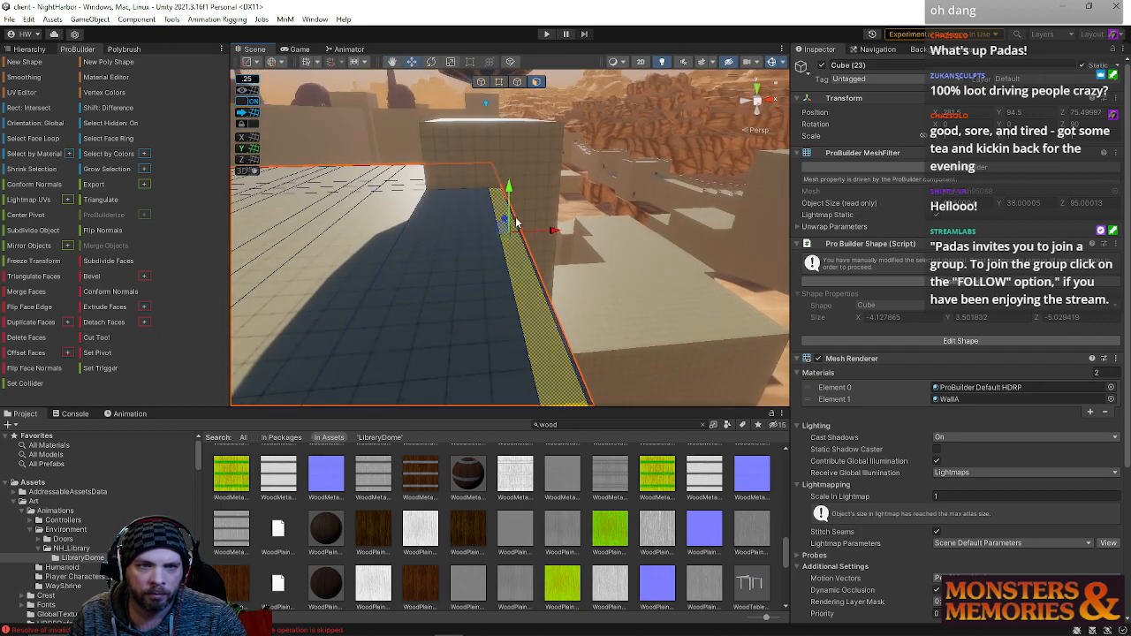
pyautogui.moveTo(508, 174); pyautogui.dragTo(914, 181, button='right')
pyautogui.click(356, 284)
pyautogui.moveTo(356, 284); pyautogui.dragTo(103, 270, button='right')
pyautogui.moveTo(471, 259); pyautogui.dragTo(412, 112, button='right')
# - Insert an edge loop at the roof's other end and shift its vertices sideways to shape the border there
pyautogui.click(483, 227)
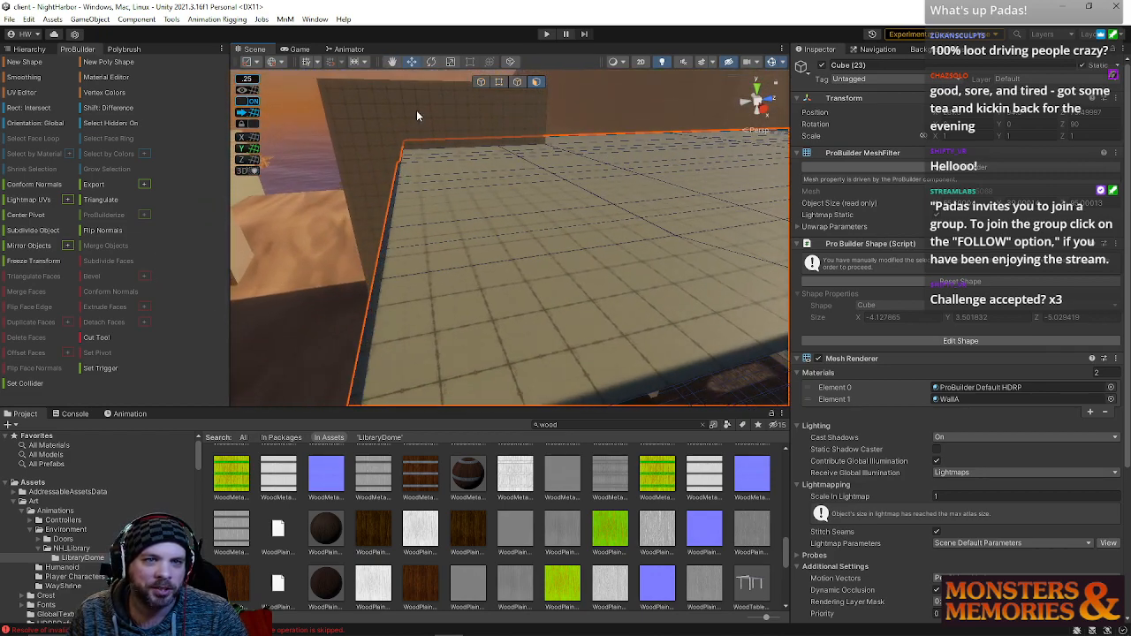
pyautogui.click(455, 191)
pyautogui.hotkey('alt', 'u')
pyautogui.moveTo(467, 156); pyautogui.dragTo(461, 156)
pyautogui.moveTo(492, 266); pyautogui.dragTo(485, 303, button='right')
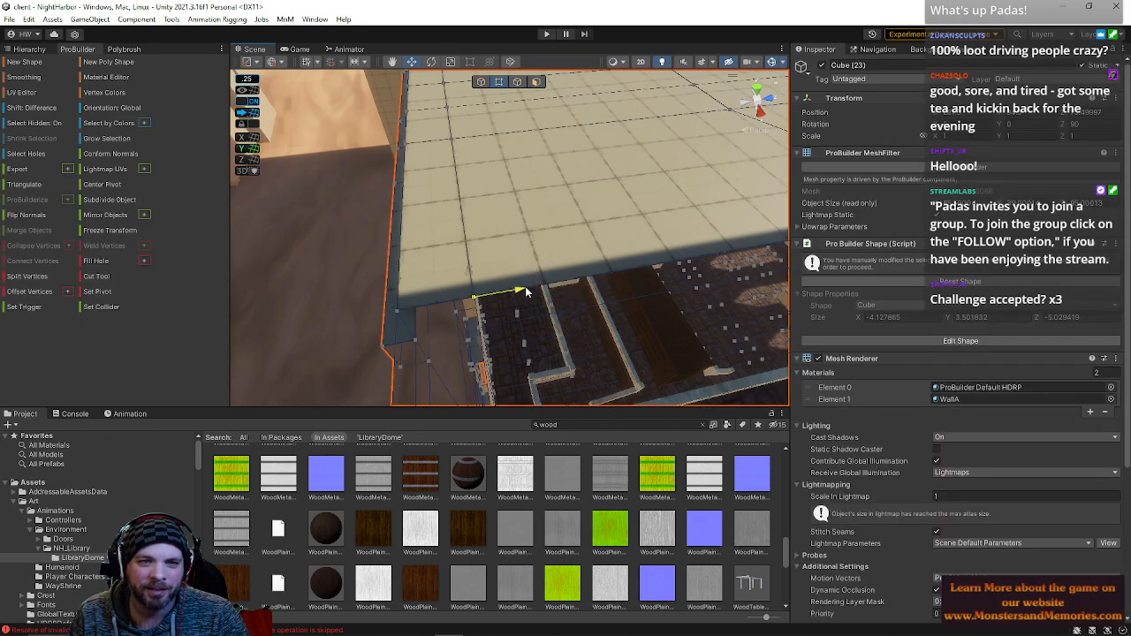
# - Select the border strip faces along the end of the roof and raise them into a low parapet
pyautogui.moveTo(524, 288); pyautogui.dragTo(553, 99, button='right')
pyautogui.keyDown('shift'); pyautogui.click(557, 265); pyautogui.keyUp('shift')
pyautogui.keyDown('shift'); pyautogui.click(549, 316); pyautogui.keyUp('shift')
pyautogui.keyDown('alt'); pyautogui.moveTo(568, 348); pyautogui.dragTo(886, 368); pyautogui.keyUp('alt')
pyautogui.keyDown('shift'); pyautogui.click(705, 279); pyautogui.keyUp('shift')
pyautogui.keyDown('shift'); pyautogui.click(655, 286); pyautogui.keyUp('shift')
pyautogui.keyDown('shift'); pyautogui.click(624, 291); pyautogui.keyUp('shift')
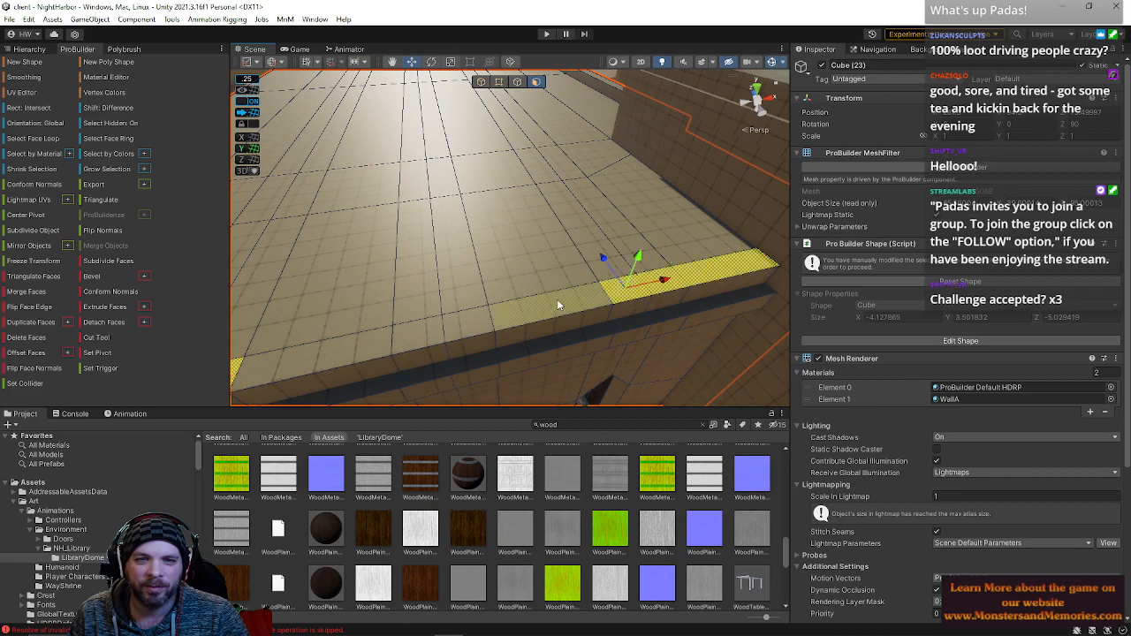
pyautogui.keyDown('shift'); pyautogui.click(358, 345); pyautogui.keyUp('shift')
pyautogui.keyDown('alt'); pyautogui.moveTo(358, 345); pyautogui.dragTo(377, 287); pyautogui.keyUp('alt')
pyautogui.keyDown('alt'); pyautogui.moveTo(400, 232); pyautogui.dragTo(377, 209); pyautogui.keyUp('alt')
pyautogui.moveTo(378, 186)
pyautogui.mouseDown(button='right')
pyautogui.moveTo(918, 192)
pyautogui.moveTo(23, 194)
pyautogui.moveTo(148, 218)
pyautogui.moveTo(769, 212)
pyautogui.moveTo(362, 202)
pyautogui.moveTo(382, 193)
pyautogui.mouseUp(button='right')
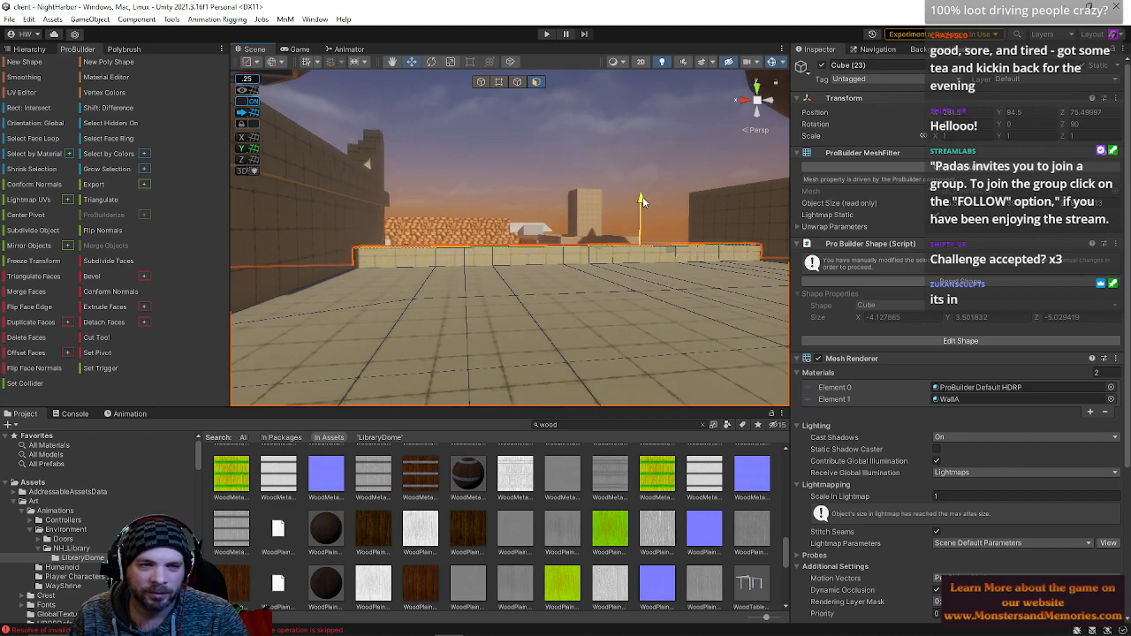
pyautogui.moveTo(584, 221); pyautogui.dragTo(478, 336, button='right')
# - Insert an edge loop along the roof's long side close to its open outer edge
pyautogui.press('w')
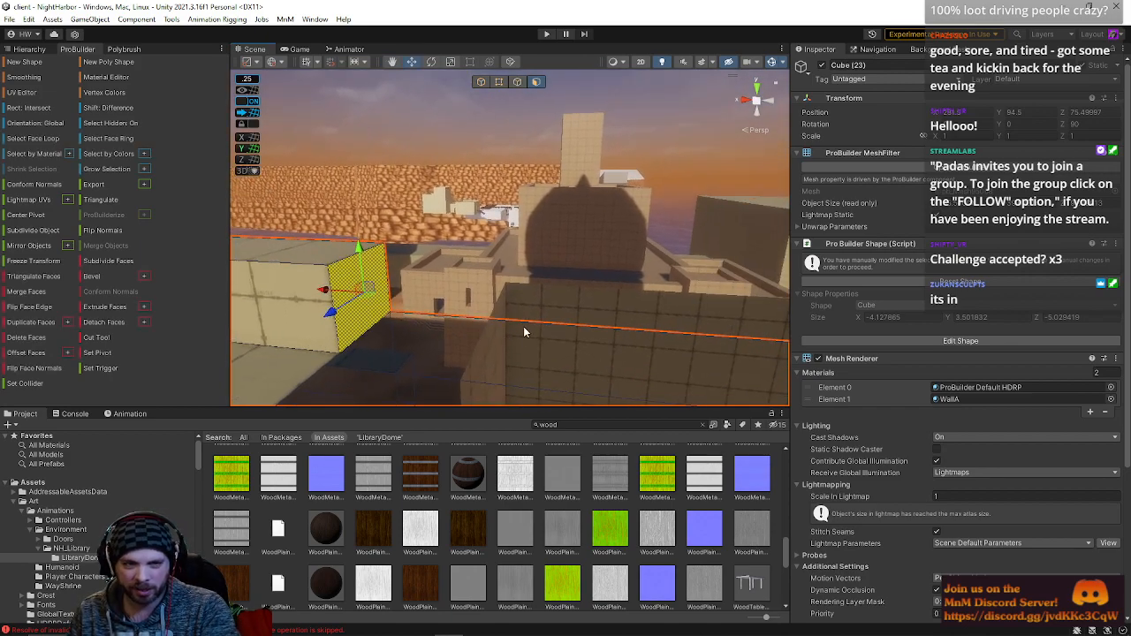
pyautogui.moveTo(566, 303); pyautogui.dragTo(495, 274, button='right')
pyautogui.moveTo(156, 292); pyautogui.dragTo(92, 308, button='right')
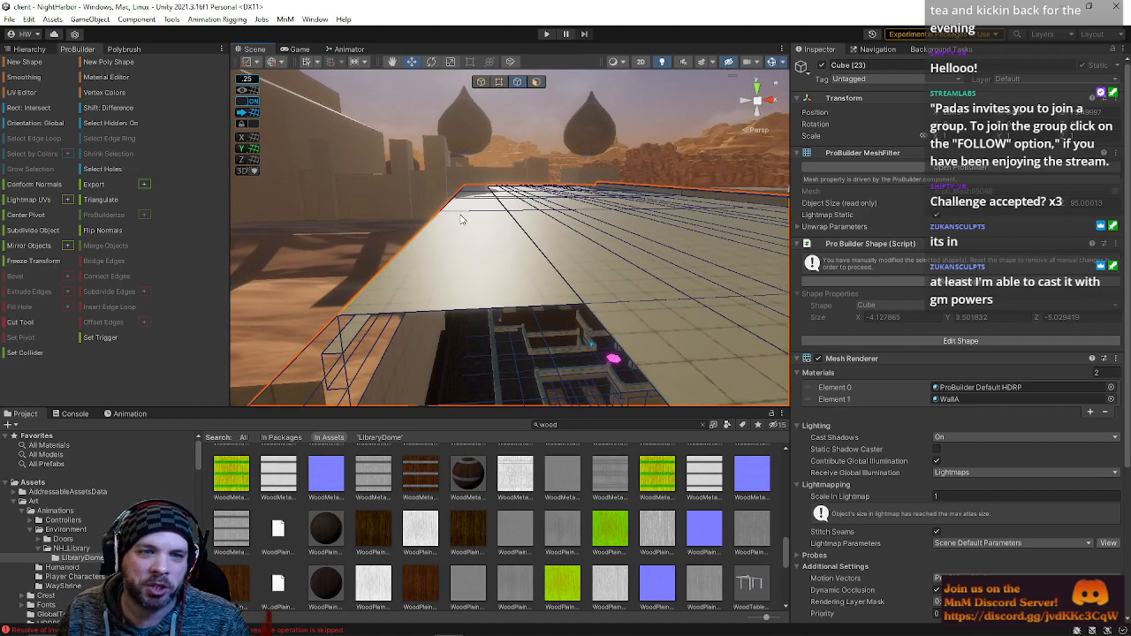
pyautogui.hotkey('alt', 'u')
pyautogui.moveTo(456, 248); pyautogui.dragTo(558, 120, button='right')
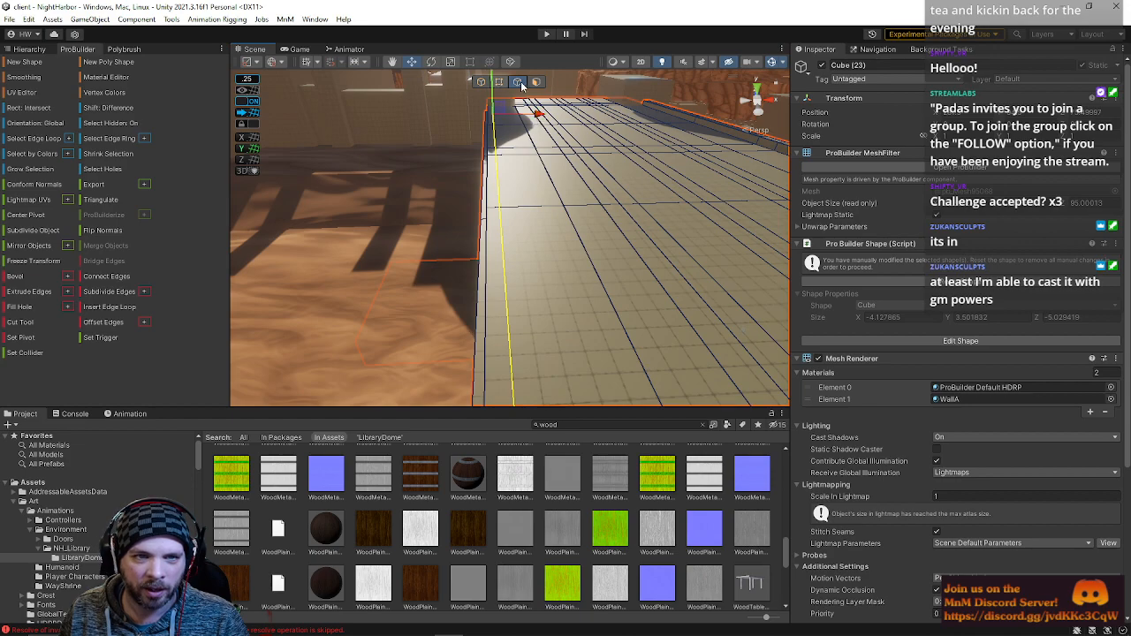
# - Select the narrow border faces along the roof's long open side
pyautogui.moveTo(495, 201); pyautogui.dragTo(477, 173, button='right')
pyautogui.keyDown('shift'); pyautogui.click(500, 311); pyautogui.keyUp('shift')
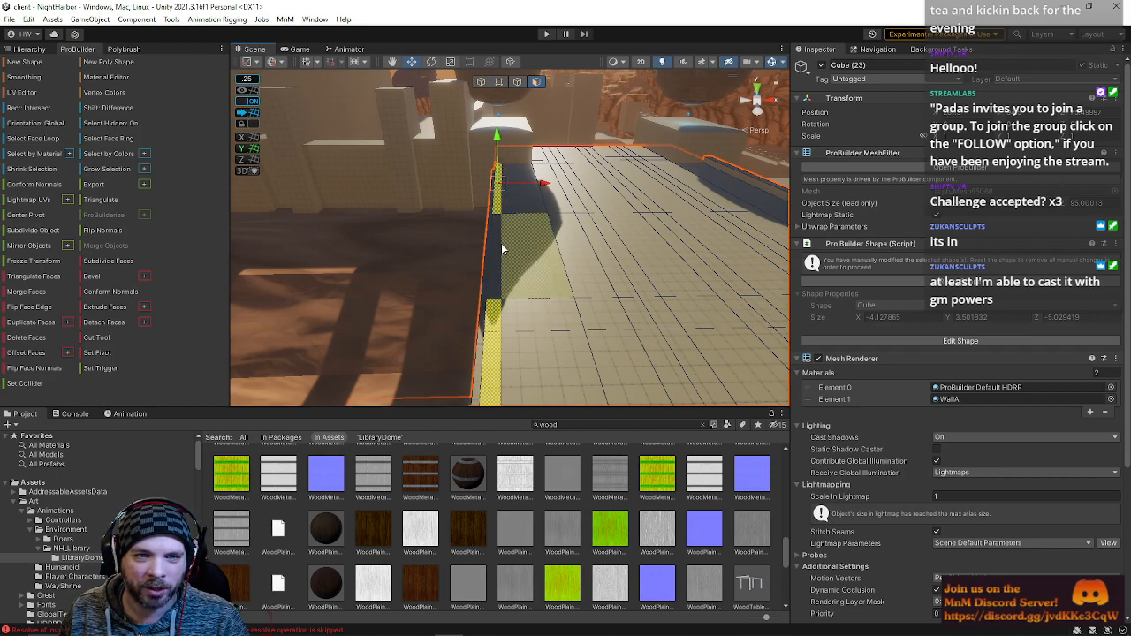
pyautogui.moveTo(526, 272); pyautogui.dragTo(484, 269, button='right')
pyautogui.moveTo(599, 251); pyautogui.dragTo(506, 269, button='right')
pyautogui.moveTo(495, 265); pyautogui.dragTo(409, 263, button='right')
pyautogui.click(547, 281)
pyautogui.click(470, 212)
pyautogui.click(437, 183)
pyautogui.click(410, 262)
# - Insert an edge loop along the remaining open side and move it along the Z axis toward the outer edge
pyautogui.moveTo(501, 267); pyautogui.dragTo(442, 285, button='right')
pyautogui.click(517, 82)
pyautogui.click(503, 243)
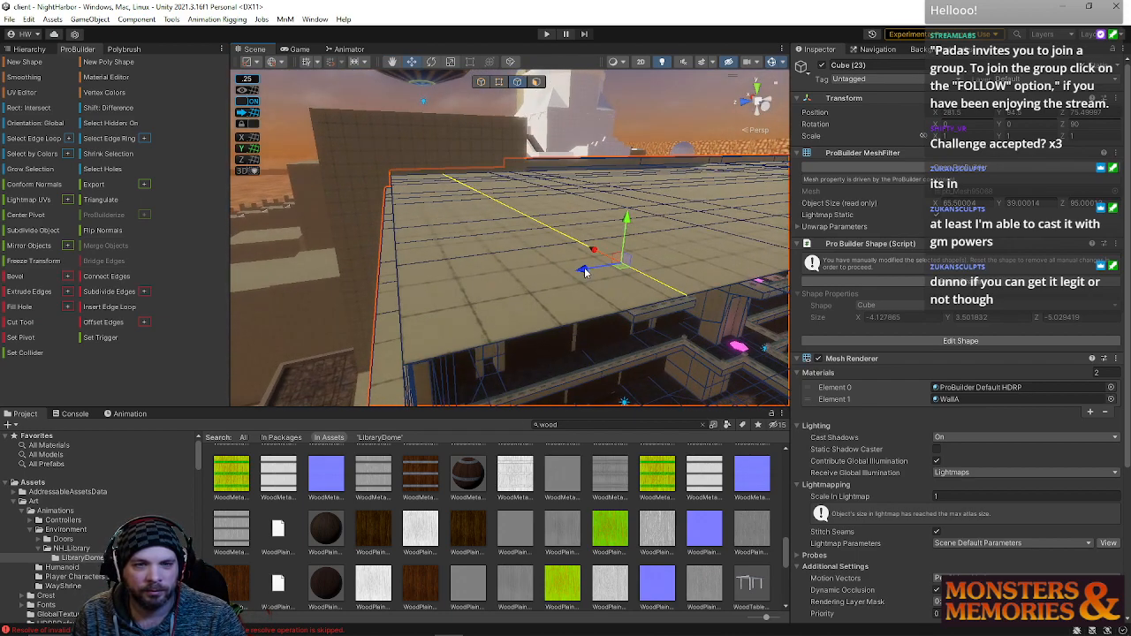
# - Select the narrow border faces along the roof's remaining long side and raise them into a low parapet
pyautogui.click(537, 82)
pyautogui.click(432, 266)
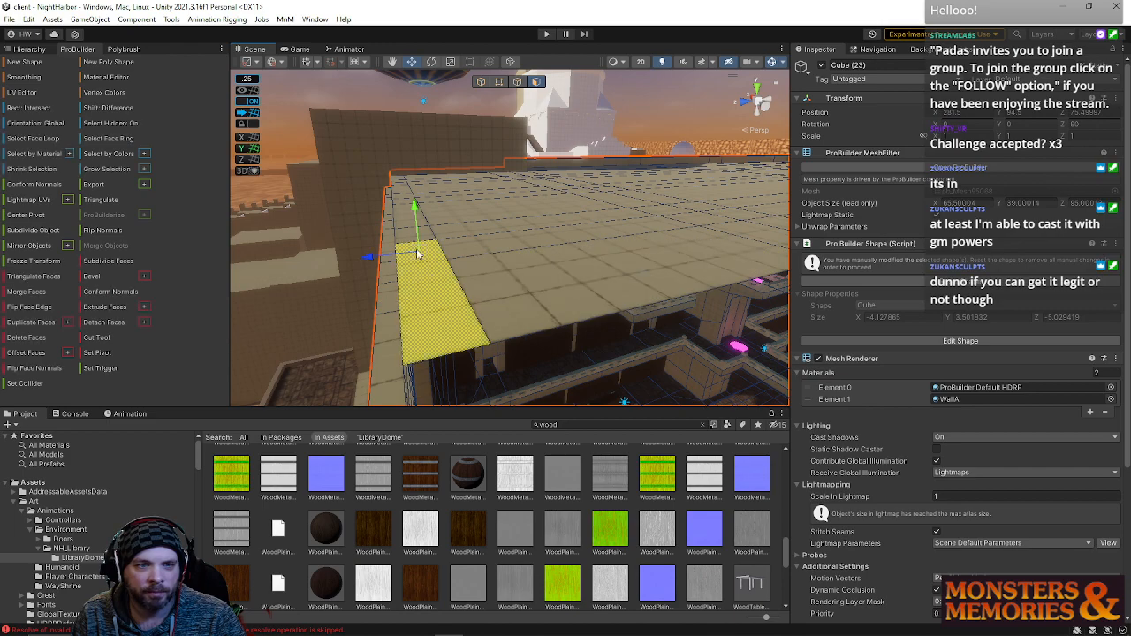
pyautogui.moveTo(380, 183); pyautogui.dragTo(446, 245, button='right')
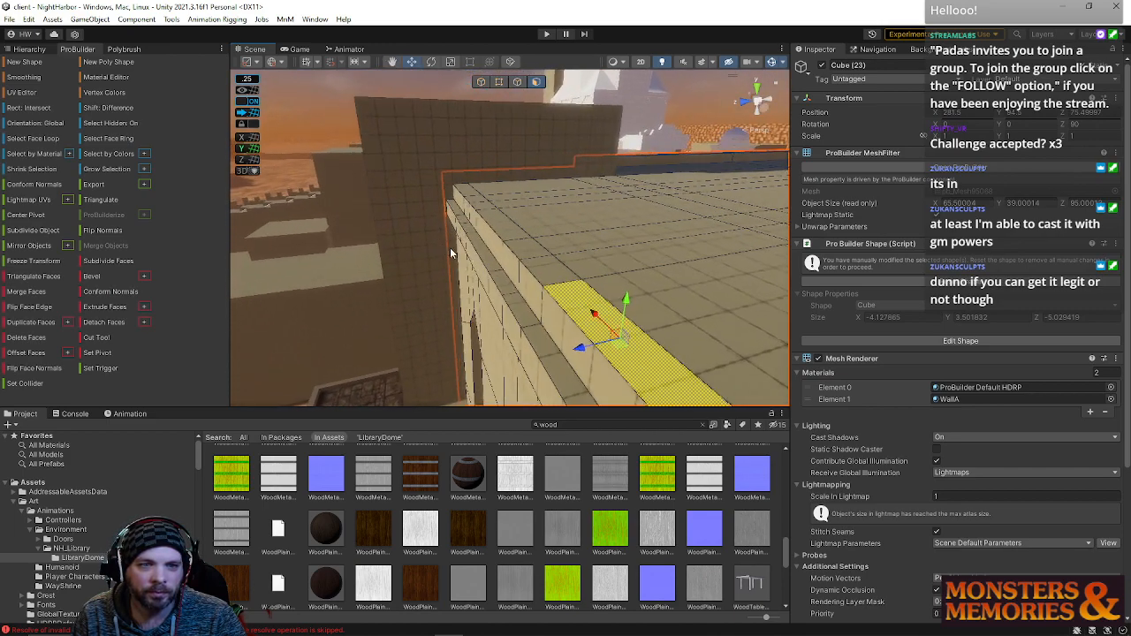
pyautogui.keyDown('shift'); pyautogui.click(529, 251); pyautogui.keyUp('shift')
pyautogui.keyDown('shift'); pyautogui.click(507, 227); pyautogui.keyUp('shift')
pyautogui.keyDown('shift'); pyautogui.click(486, 208); pyautogui.keyUp('shift')
pyautogui.keyDown('shift'); pyautogui.click(472, 193); pyautogui.keyUp('shift')
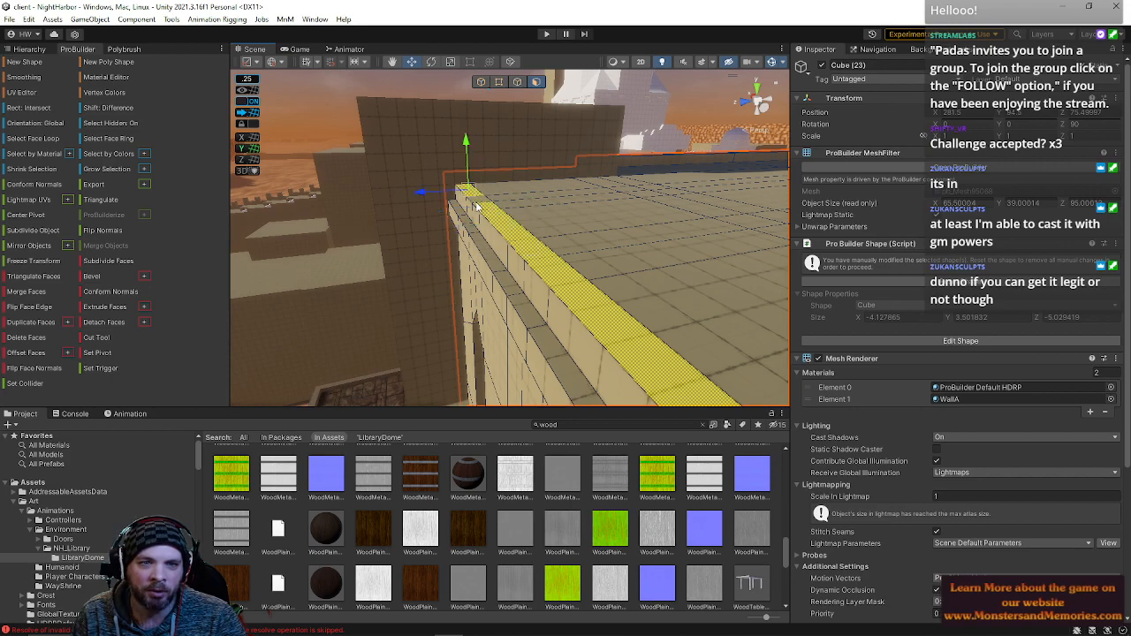
pyautogui.keyDown('shift'); pyautogui.click(478, 175); pyautogui.keyUp('shift')
pyautogui.moveTo(478, 142); pyautogui.dragTo(479, 139)
pyautogui.moveTo(533, 155); pyautogui.dragTo(428, 120, button='right')
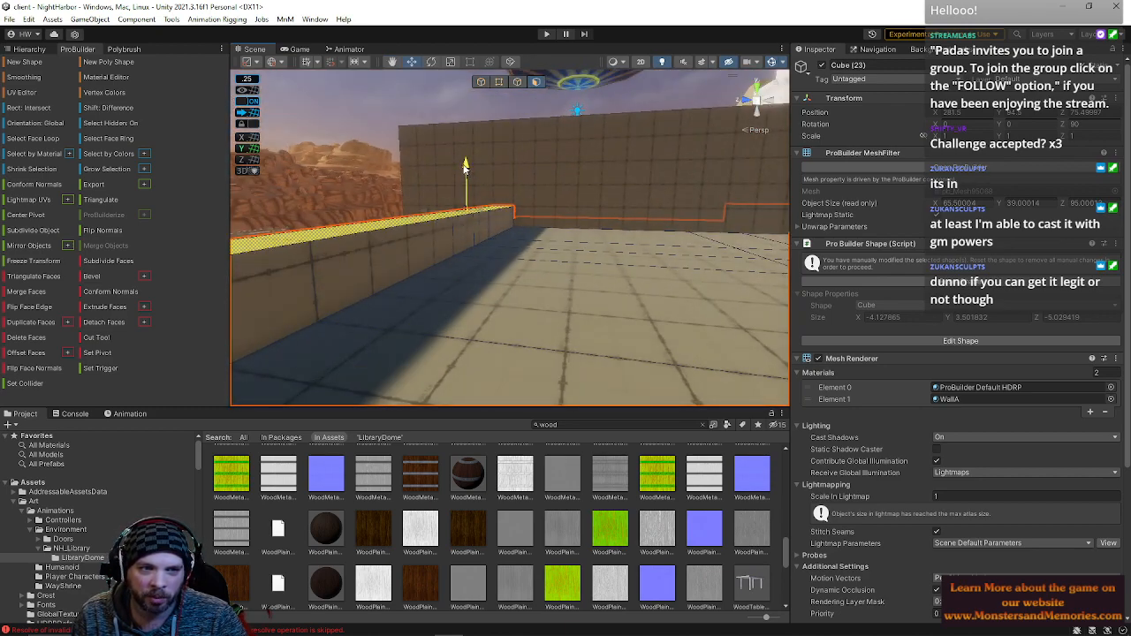
# - Duplicate the battlemented corner tower and move the copy across the roof onto the plain block opposite
pyautogui.moveTo(472, 182); pyautogui.dragTo(445, 228, button='right')
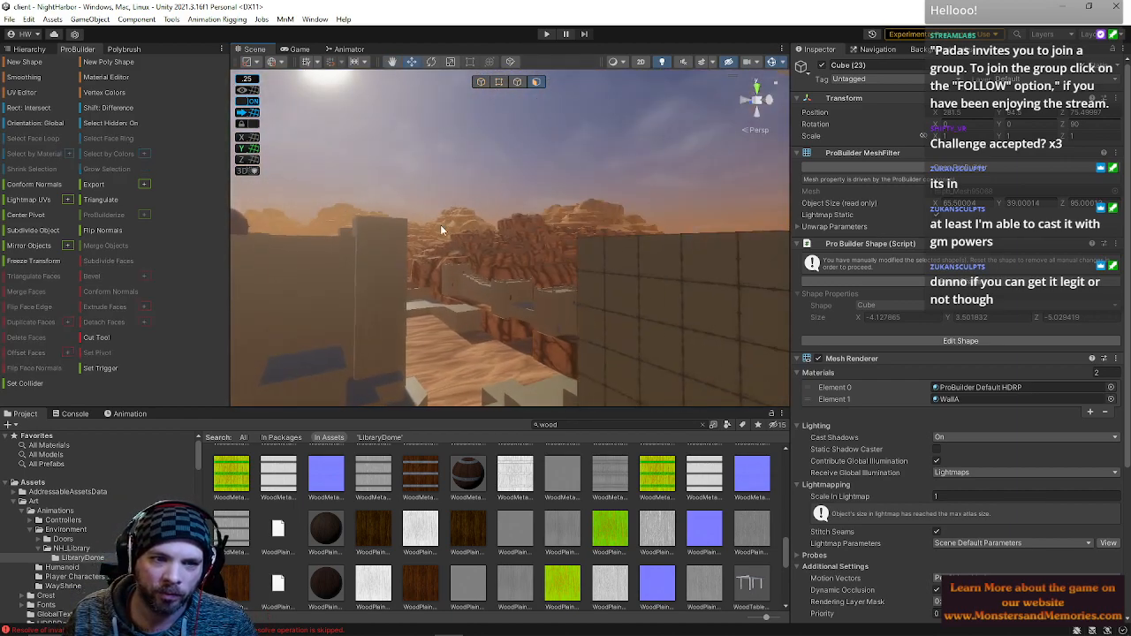
pyautogui.moveTo(528, 273); pyautogui.dragTo(562, 272, button='right')
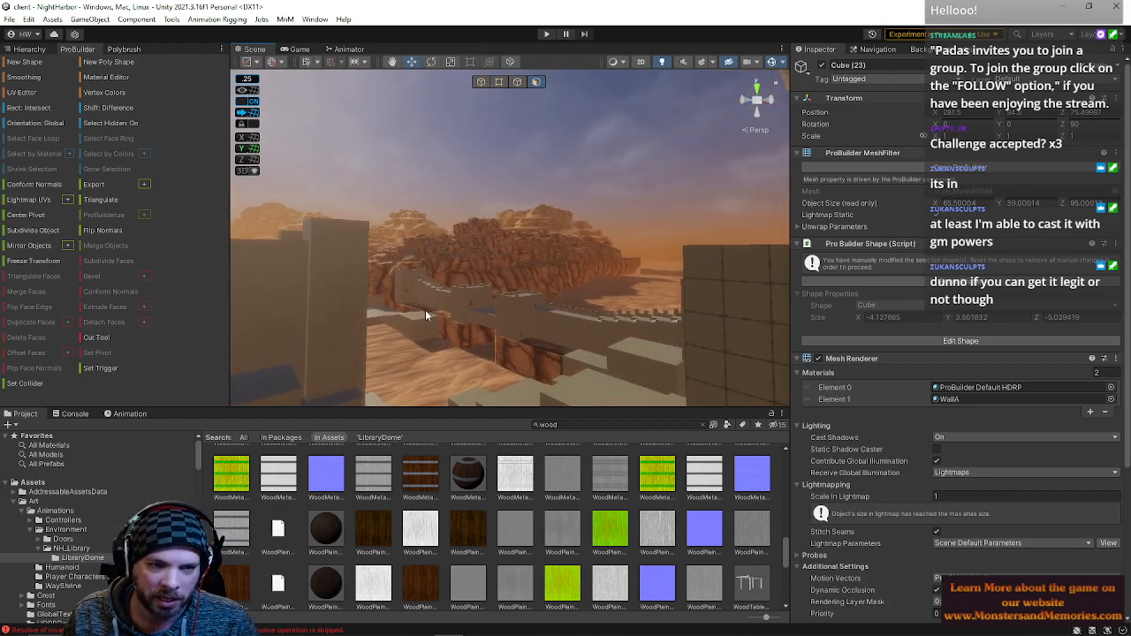
pyautogui.moveTo(532, 273); pyautogui.dragTo(523, 214, button='right')
pyautogui.moveTo(590, 267); pyautogui.dragTo(694, 184, button='right')
pyautogui.click(481, 81)
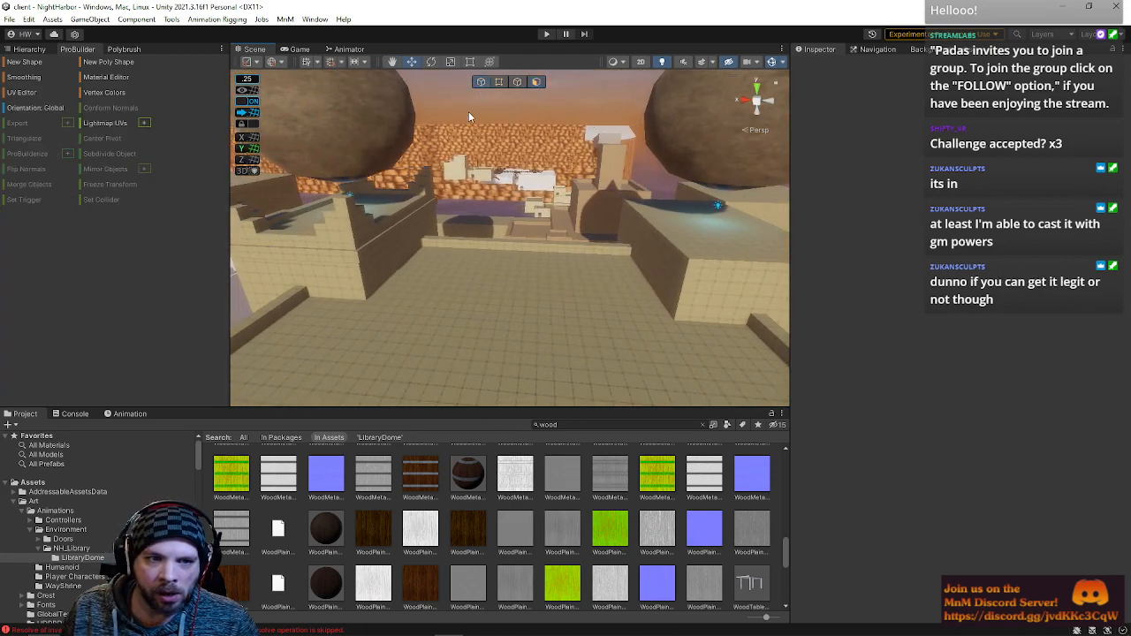
pyautogui.click(380, 260)
pyautogui.click(313, 196)
pyautogui.moveTo(313, 194); pyautogui.dragTo(571, 235)
pyautogui.moveTo(572, 236)
pyautogui.mouseDown(button='right')
pyautogui.moveTo(685, 285)
pyautogui.moveTo(651, 256)
pyautogui.moveTo(527, 221)
pyautogui.moveTo(586, 235)
pyautogui.mouseUp(button='right')
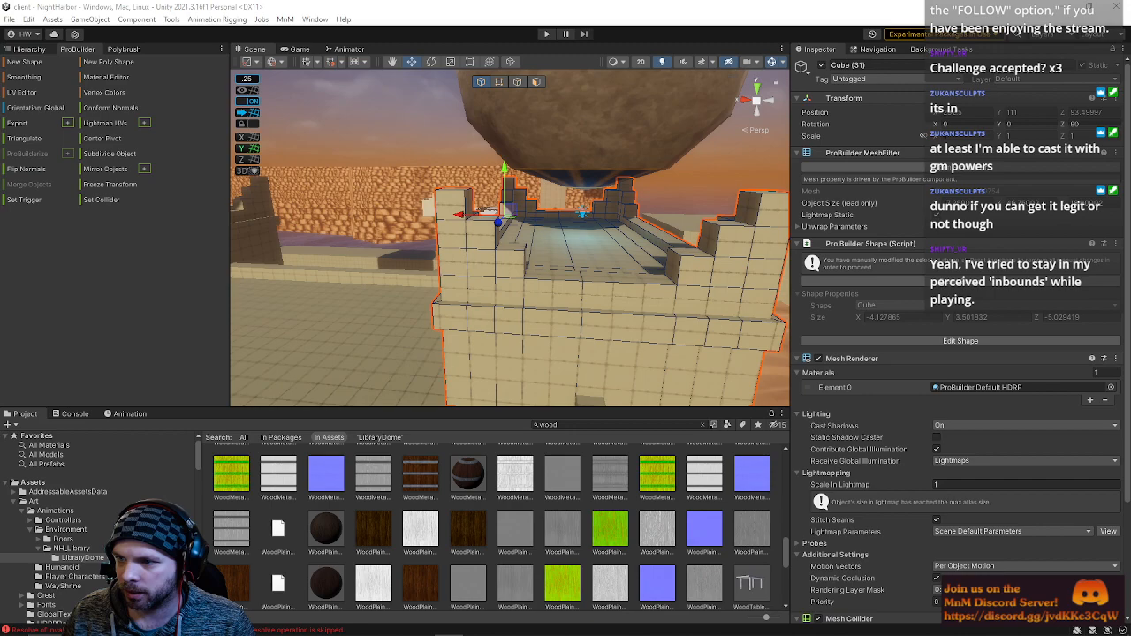
# - Mirror the tower copy with a scale value of -1 and shift it back over the plain block
pyautogui.write('-1')
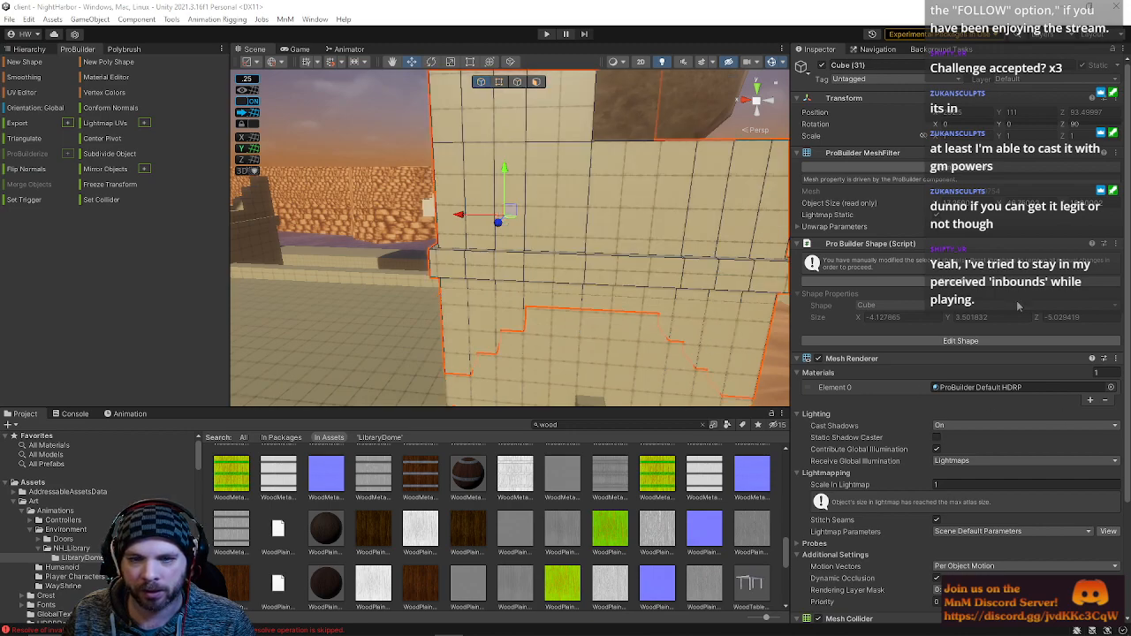
pyautogui.hotkey('ctrl', 'z')
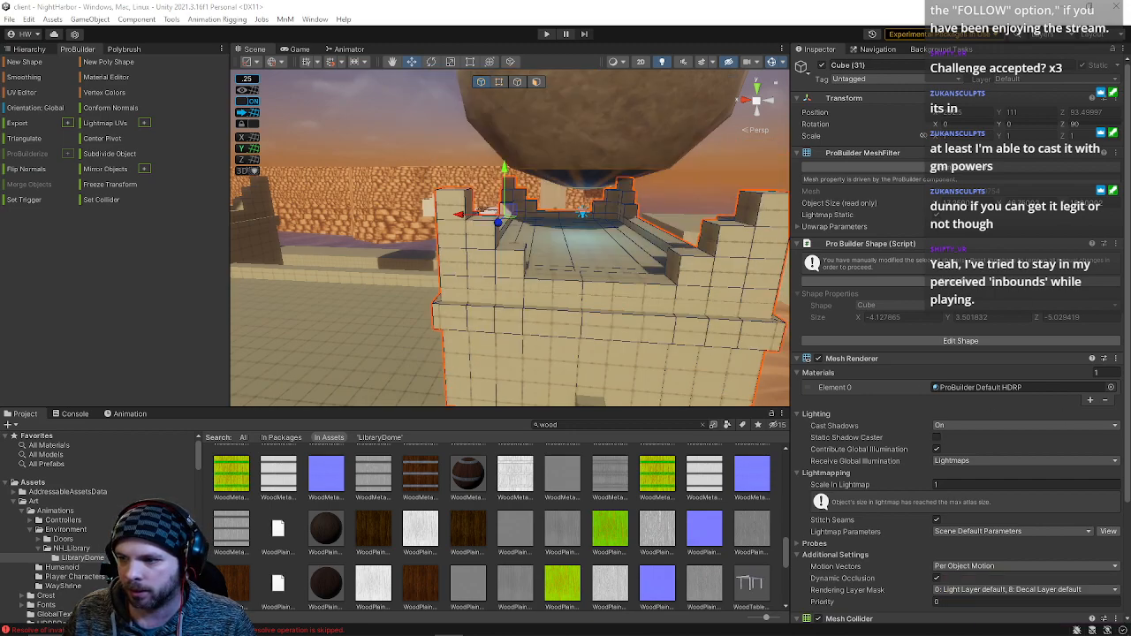
pyautogui.hotkey('ctrl', 'y')
pyautogui.hotkey('ctrl', 'z')
pyautogui.moveTo(548, 289); pyautogui.dragTo(606, 295, button='right')
pyautogui.press('s')
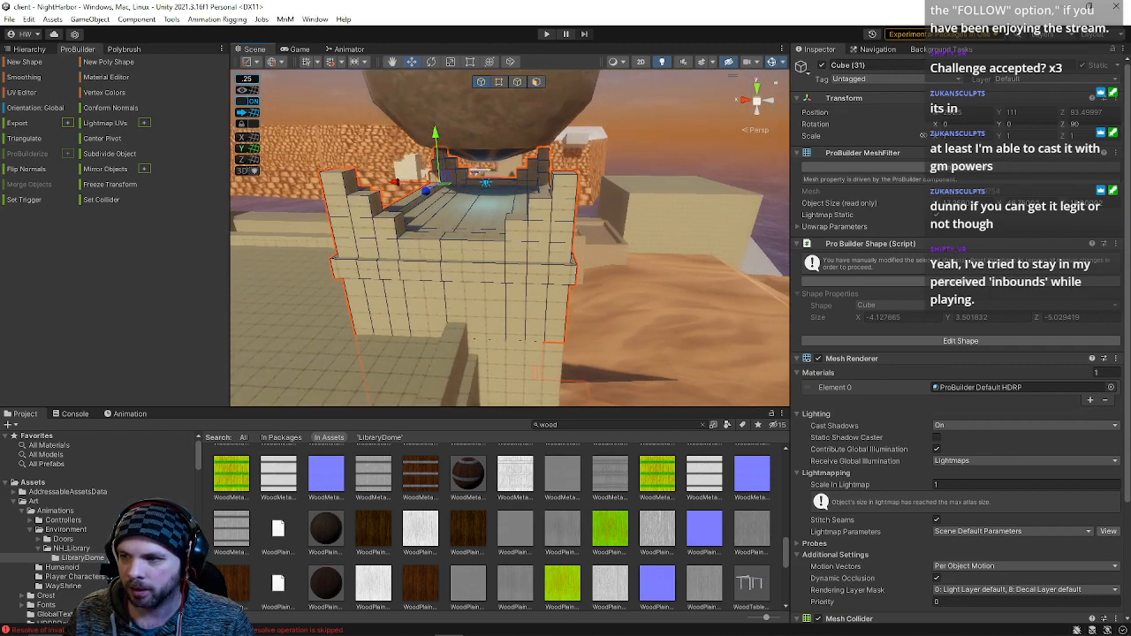
pyautogui.hotkey('ctrl', 'y')
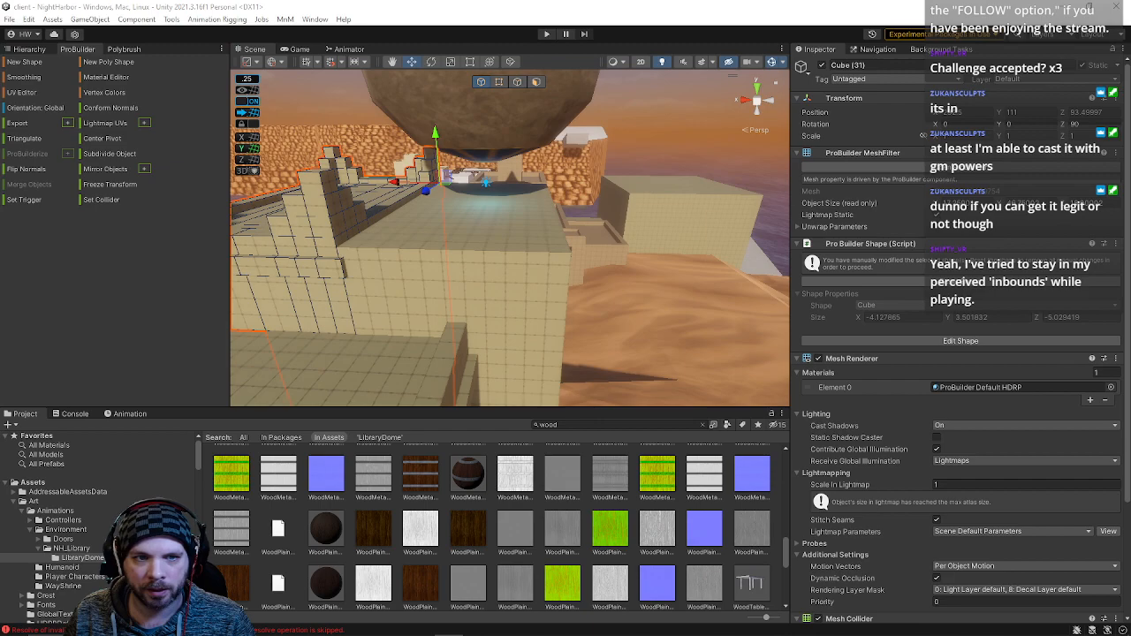
pyautogui.hotkey('ctrl', 'z')
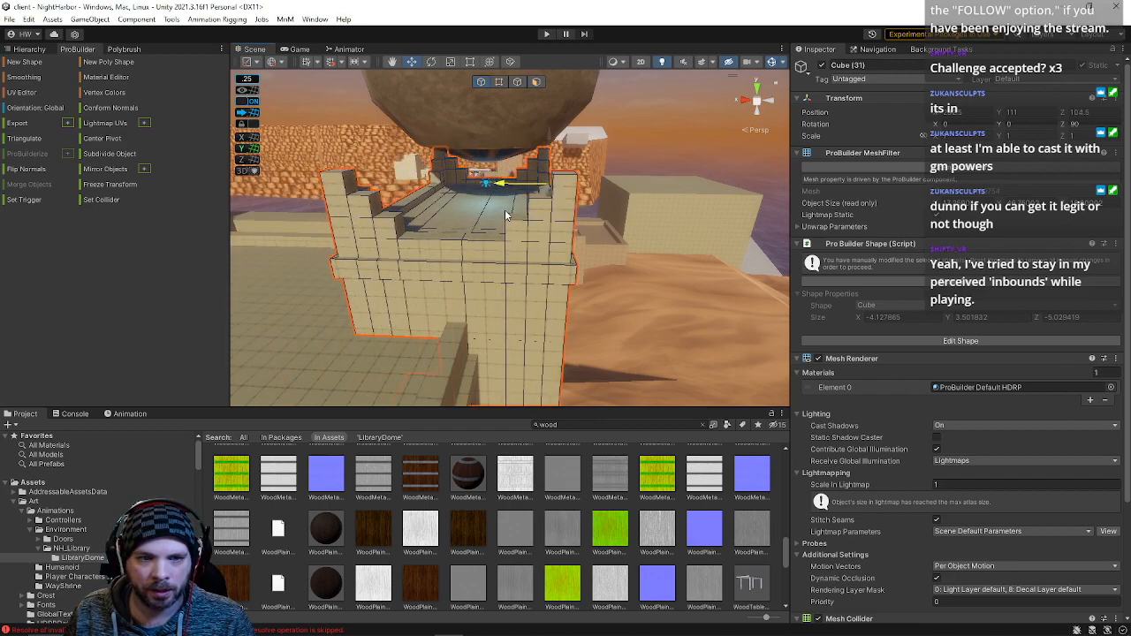
# - Move the mirrored tower along the Z axis to a position of 104.5
pyautogui.moveTo(548, 256); pyautogui.dragTo(500, 258, button='right')
pyautogui.press('w')
pyautogui.press('d')
pyautogui.moveTo(495, 172); pyautogui.dragTo(500, 169)
pyautogui.moveTo(465, 246); pyautogui.dragTo(430, 267, button='right')
# - Select the jamb, sill and pointed-top faces lining the tower's window opening and delete them
pyautogui.click(432, 329)
pyautogui.press('a')
pyautogui.press('w')
pyautogui.click(563, 273)
pyautogui.click(432, 272)
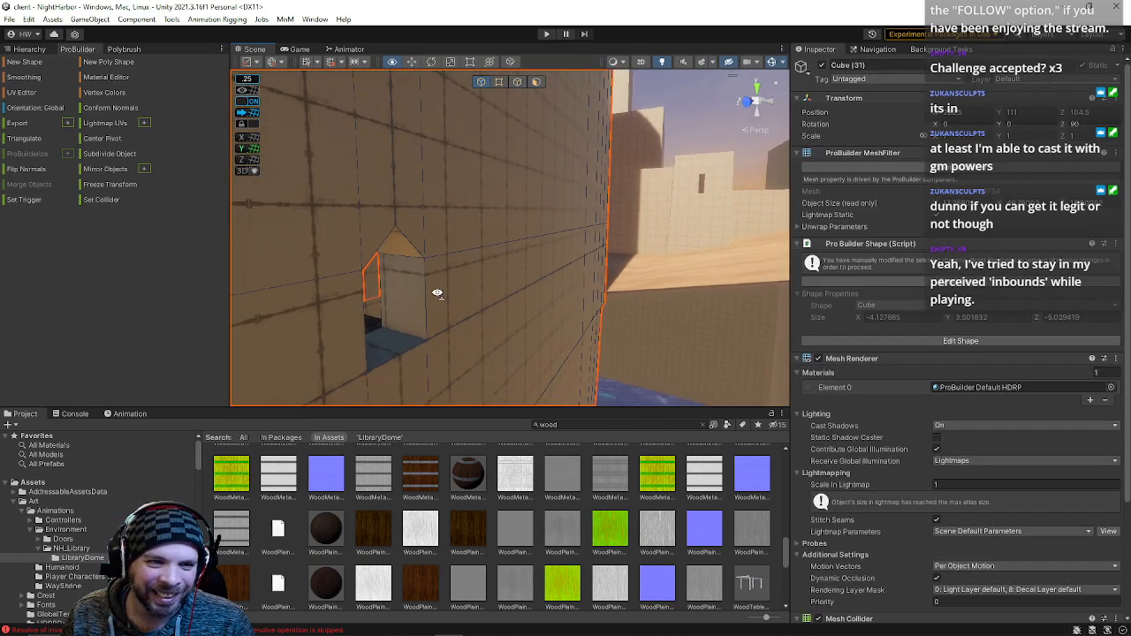
pyautogui.click(537, 82)
pyautogui.click(415, 232)
pyautogui.press('f')
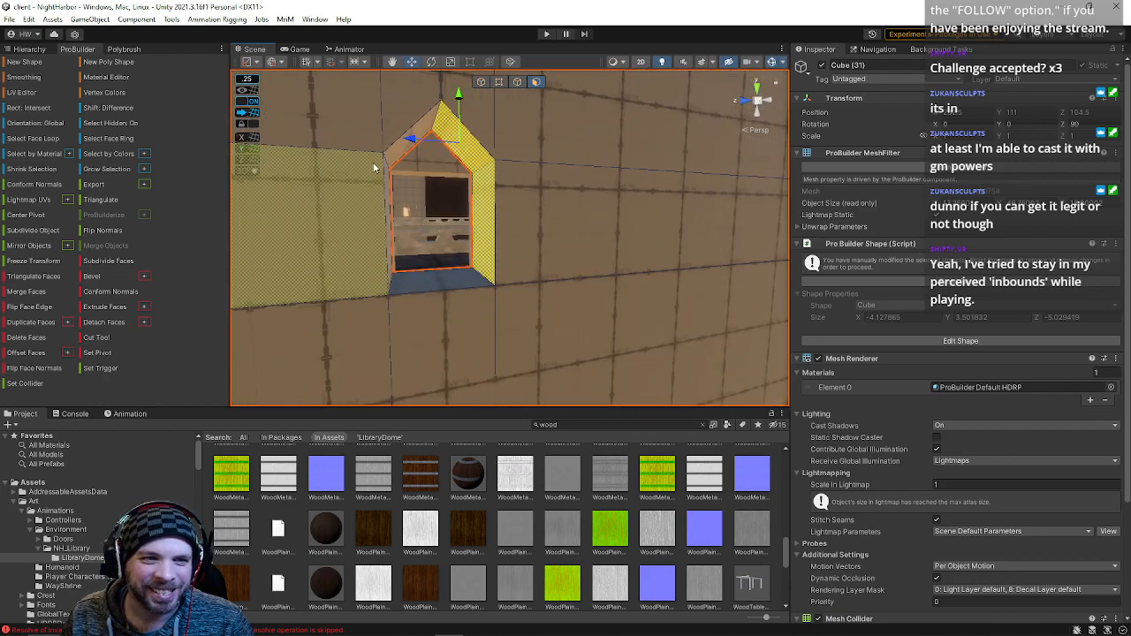
pyautogui.keyDown('shift'); pyautogui.click(407, 144); pyautogui.keyUp('shift')
pyautogui.keyDown('shift'); pyautogui.click(387, 200); pyautogui.keyUp('shift')
pyautogui.keyDown('shift'); pyautogui.click(433, 282); pyautogui.keyUp('shift')
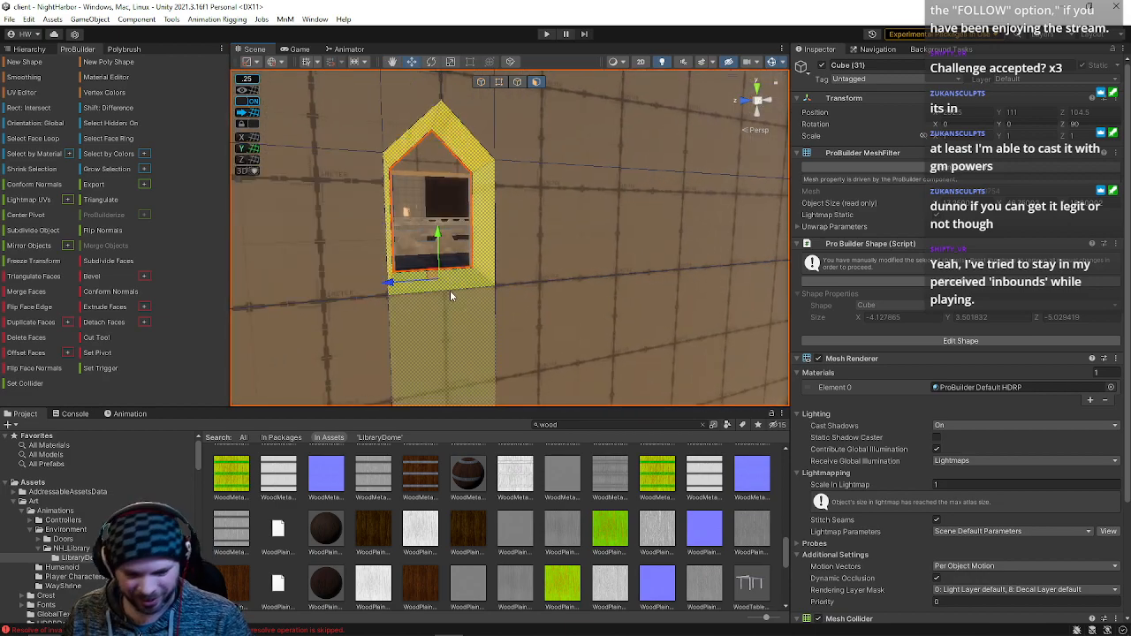
pyautogui.press('BackSpace')
# - Bridge the vertical side edges and the pointed-top edges on one side of the wall to close the window opening
pyautogui.click(517, 83)
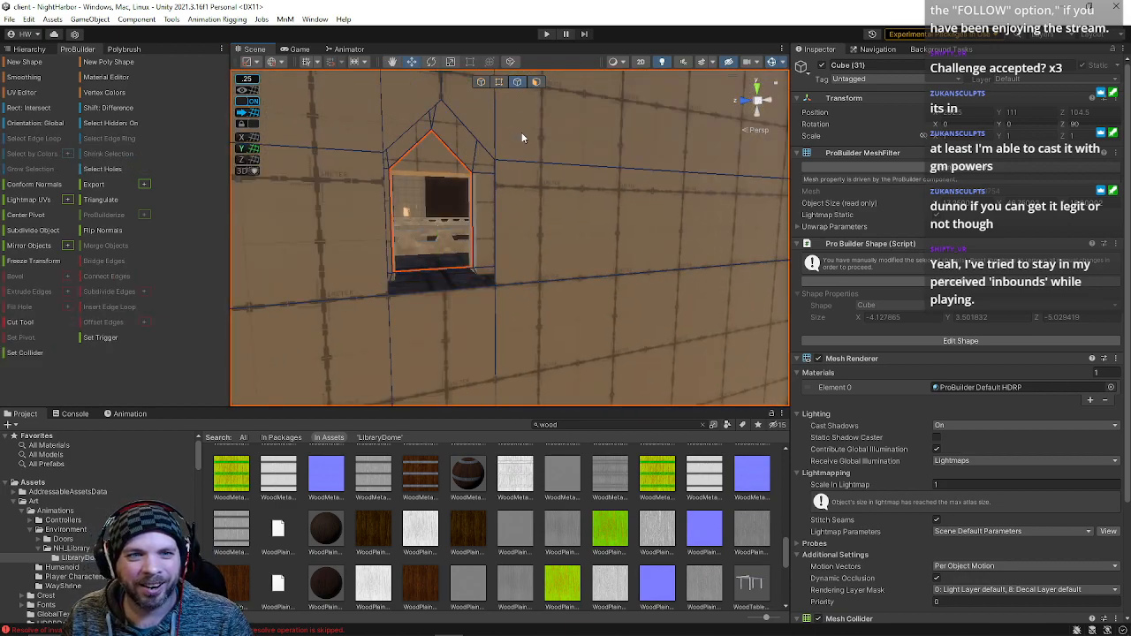
pyautogui.click(496, 198)
pyautogui.keyDown('shift'); pyautogui.click(385, 209); pyautogui.keyUp('shift')
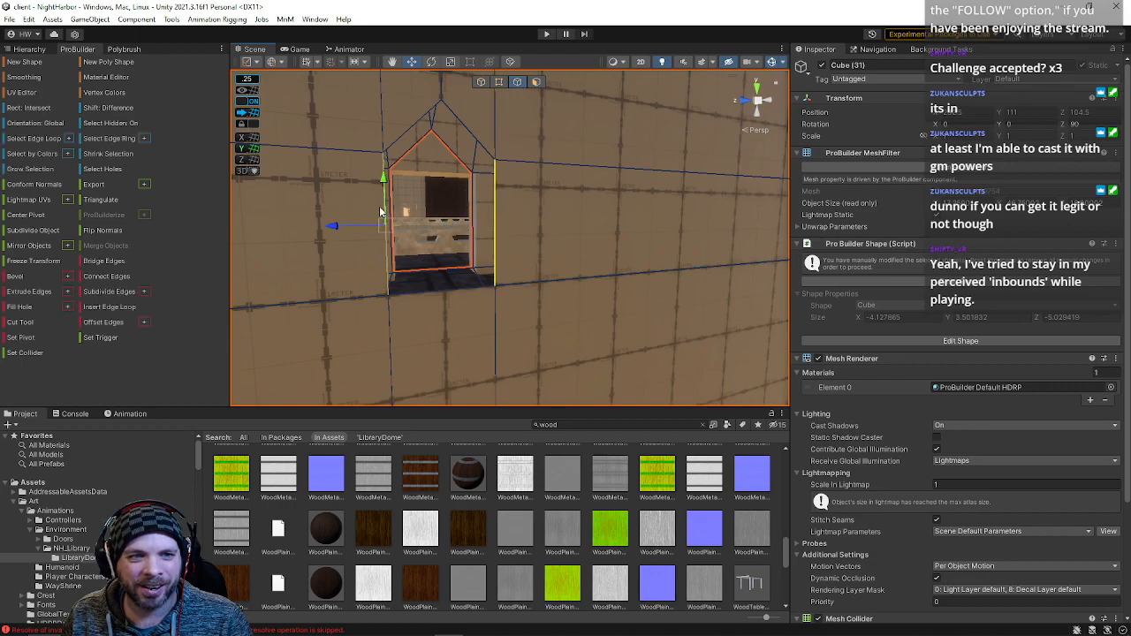
pyautogui.hotkey('alt', 'b')
pyautogui.moveTo(383, 215); pyautogui.dragTo(919, 209, button='right')
pyautogui.click(429, 159)
pyautogui.keyDown('shift'); pyautogui.click(460, 122); pyautogui.keyUp('shift')
pyautogui.hotkey('alt', 'b')
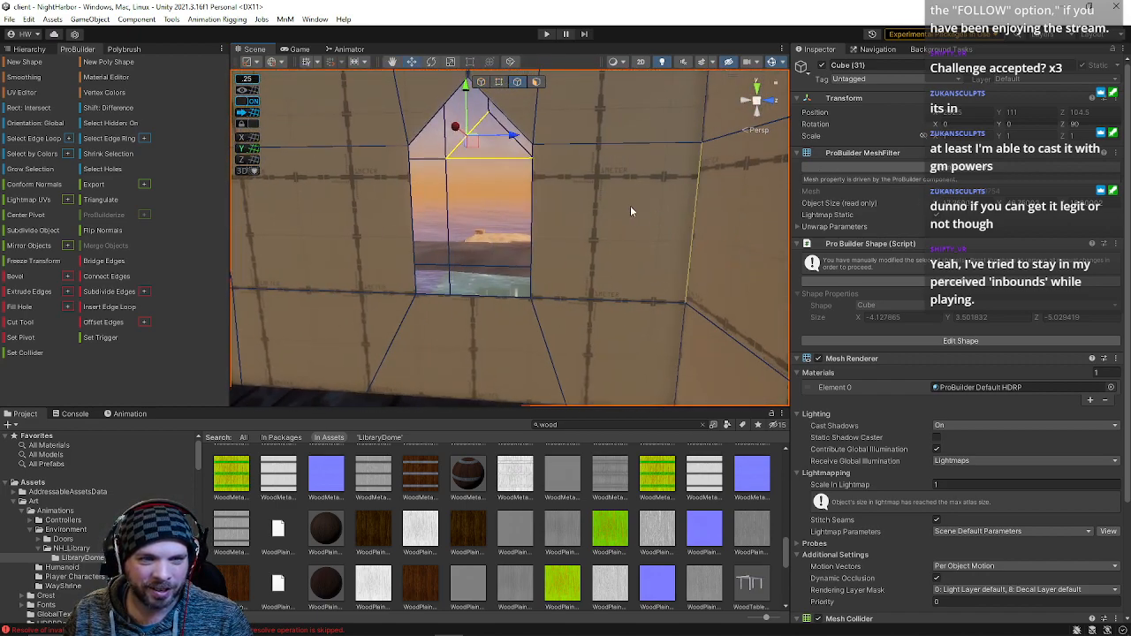
# - Close the window opening on the other side of the wall by bridging its vertical and pointed-top edges
pyautogui.click(532, 207)
pyautogui.keyDown('shift'); pyautogui.click(409, 219); pyautogui.keyUp('shift')
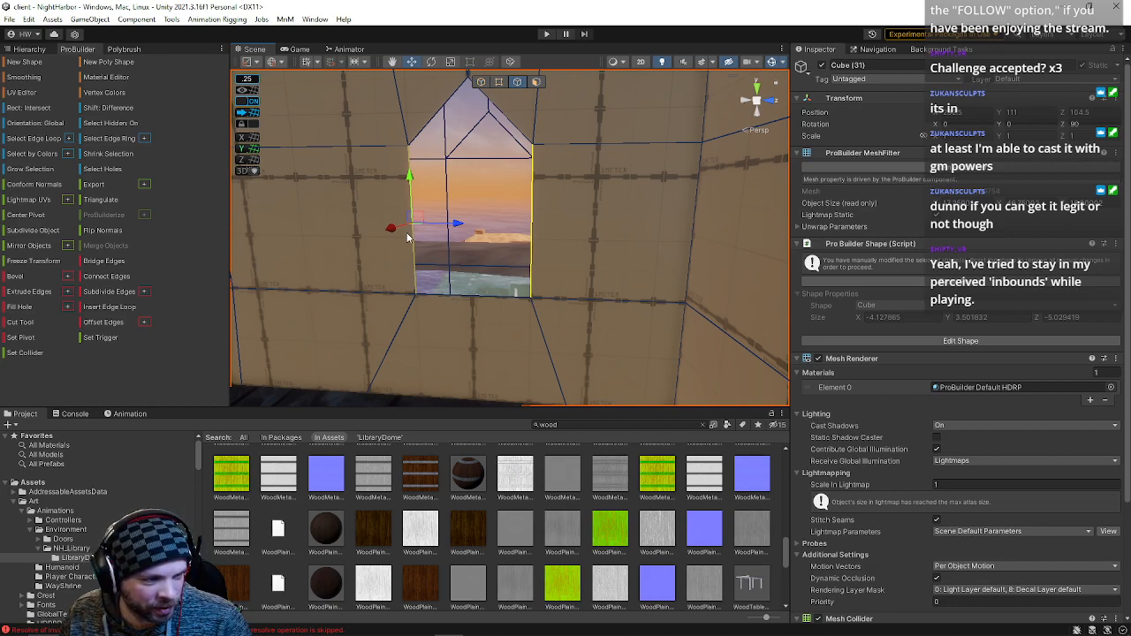
pyautogui.press('alt')
pyautogui.hotkey('alt', 'b')
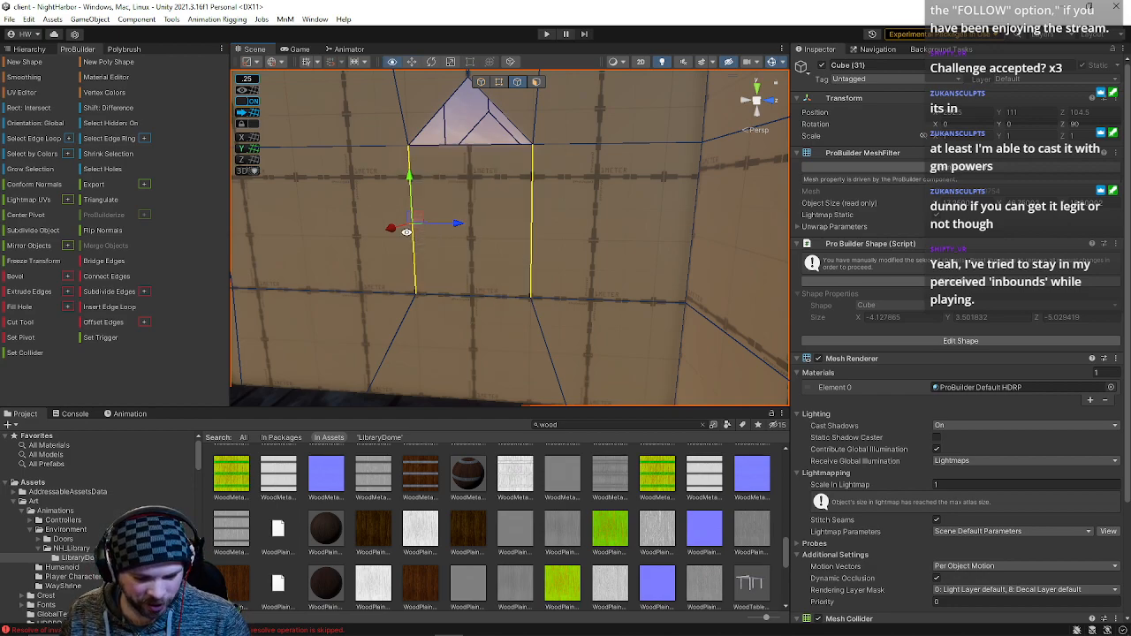
pyautogui.click(447, 146)
pyautogui.keyDown('shift'); pyautogui.click(437, 116); pyautogui.keyUp('shift')
pyautogui.keyDown('alt'); pyautogui.moveTo(453, 162); pyautogui.dragTo(494, 267); pyautogui.keyUp('alt')
# - Examine the roof, arched windows and tall wall blocks around the towers in object mode
pyautogui.click(478, 297)
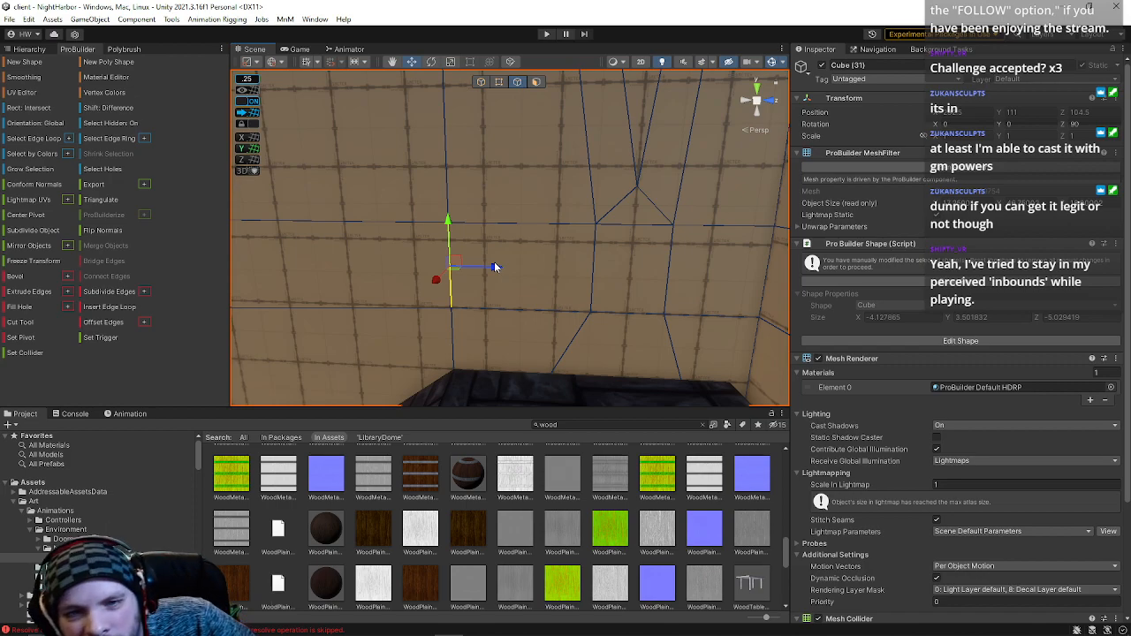
pyautogui.moveTo(495, 266); pyautogui.dragTo(582, 273, button='right')
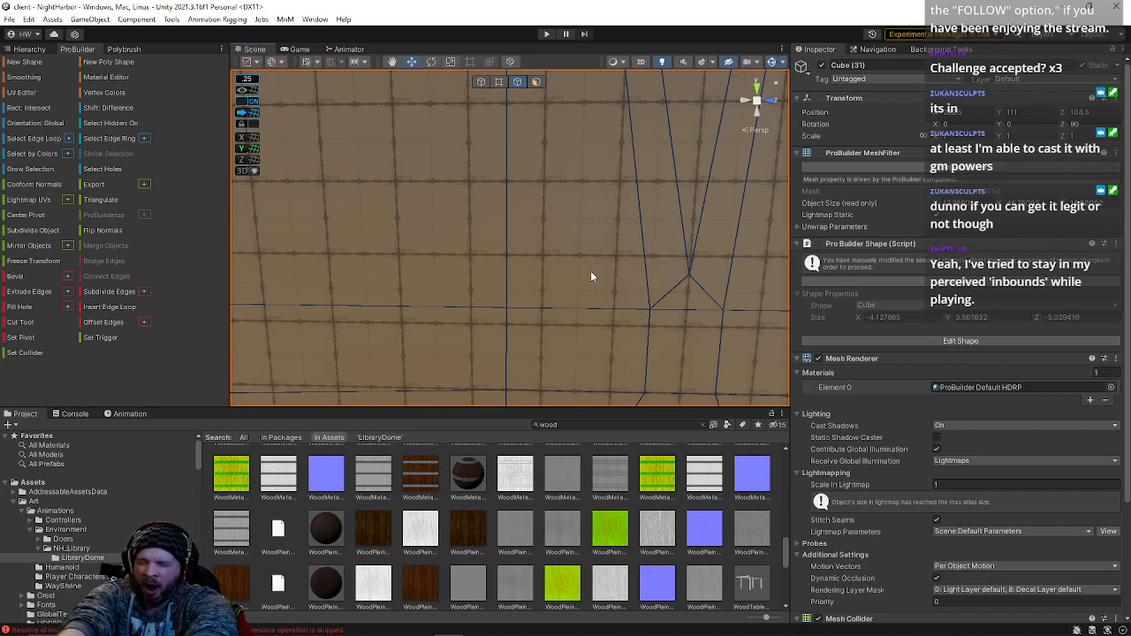
pyautogui.moveTo(591, 277); pyautogui.dragTo(538, 215, button='right')
pyautogui.click(481, 82)
pyautogui.click(586, 188)
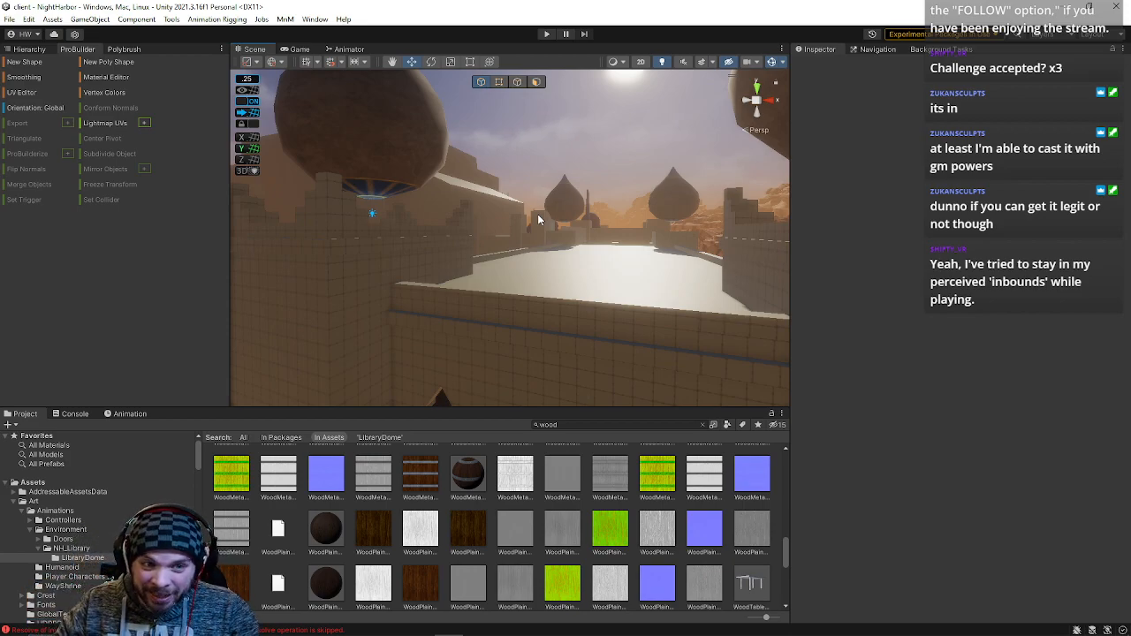
pyautogui.moveTo(562, 220); pyautogui.dragTo(739, 169, button='right')
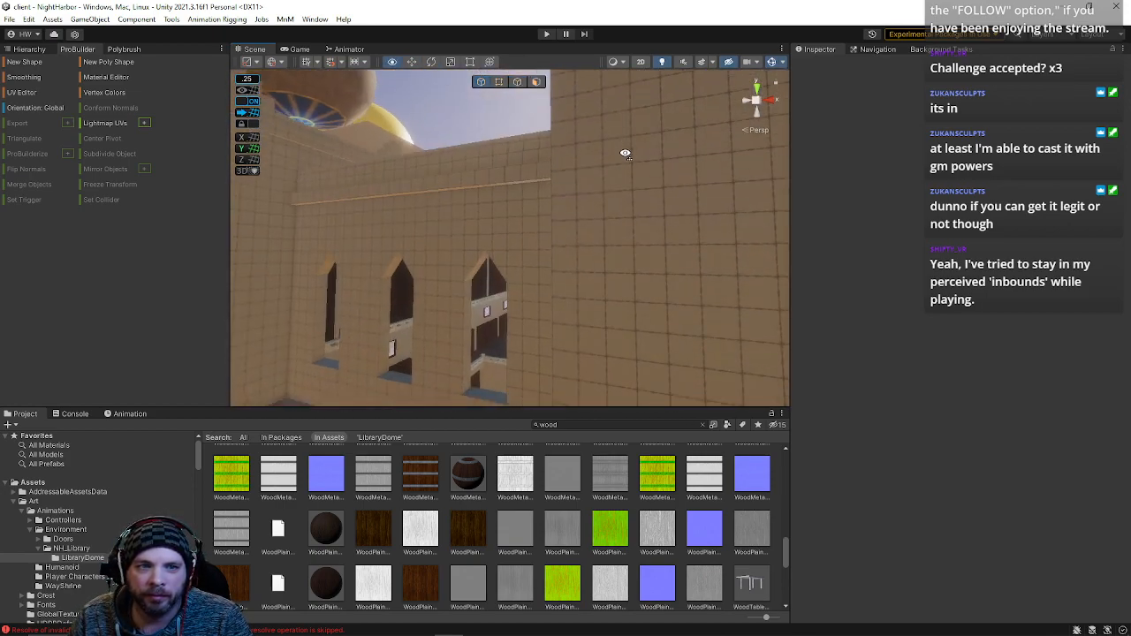
pyautogui.moveTo(733, 174); pyautogui.dragTo(266, 191, button='right')
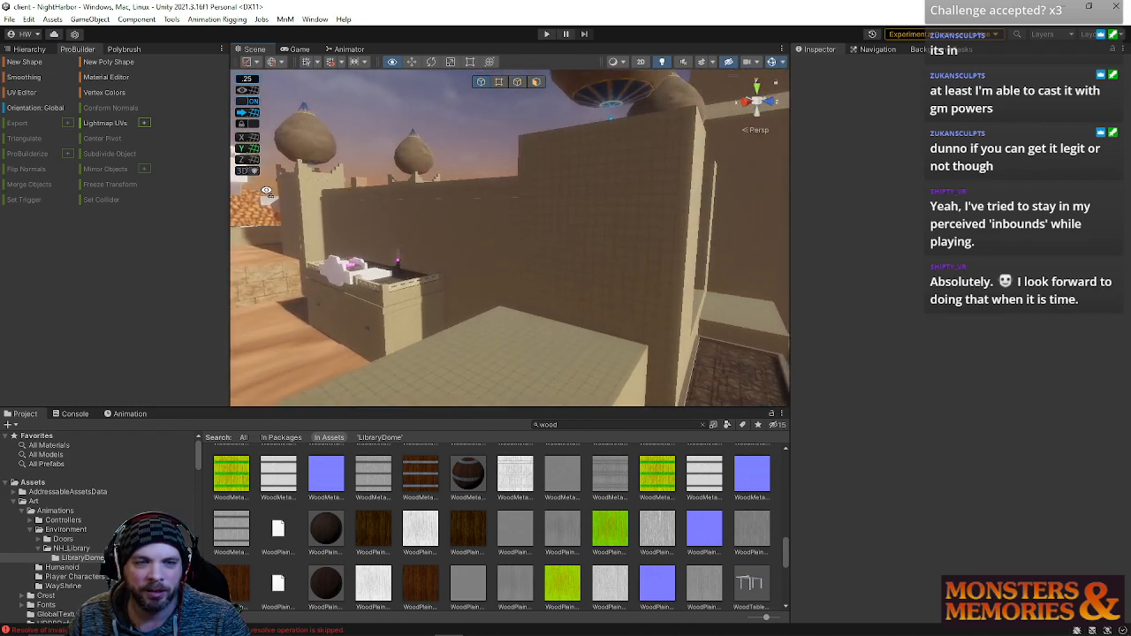
pyautogui.click(582, 174)
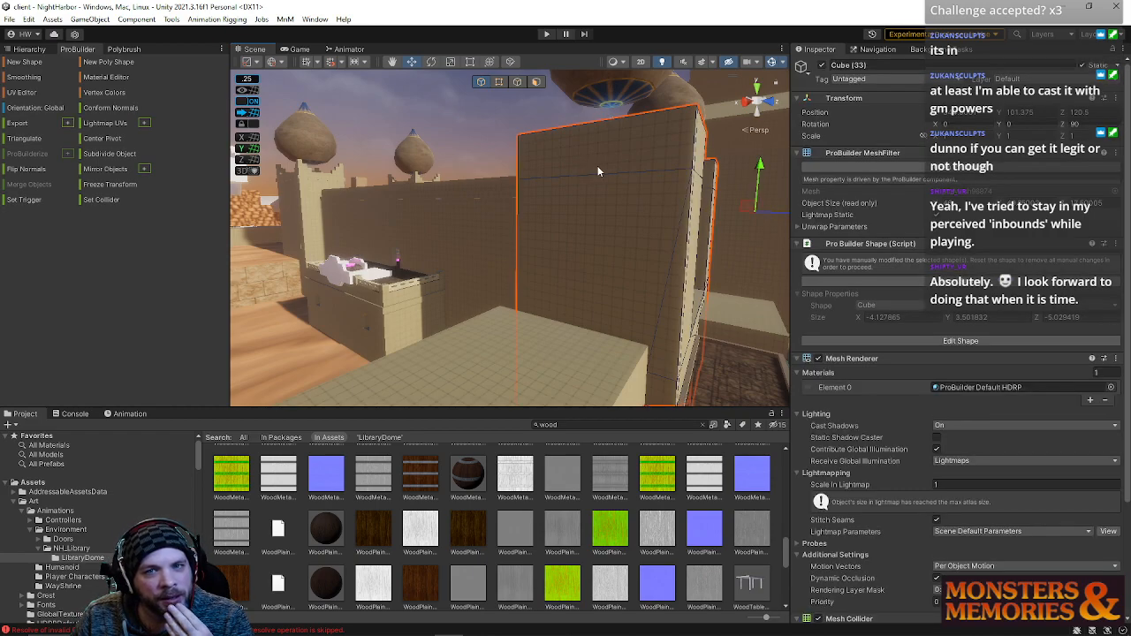
# - Select both battlemented towers and move a duplicate of the pair over to the tall wall block
pyautogui.moveTo(615, 167); pyautogui.dragTo(543, 171, button='right')
pyautogui.click(542, 171)
pyautogui.click(681, 183)
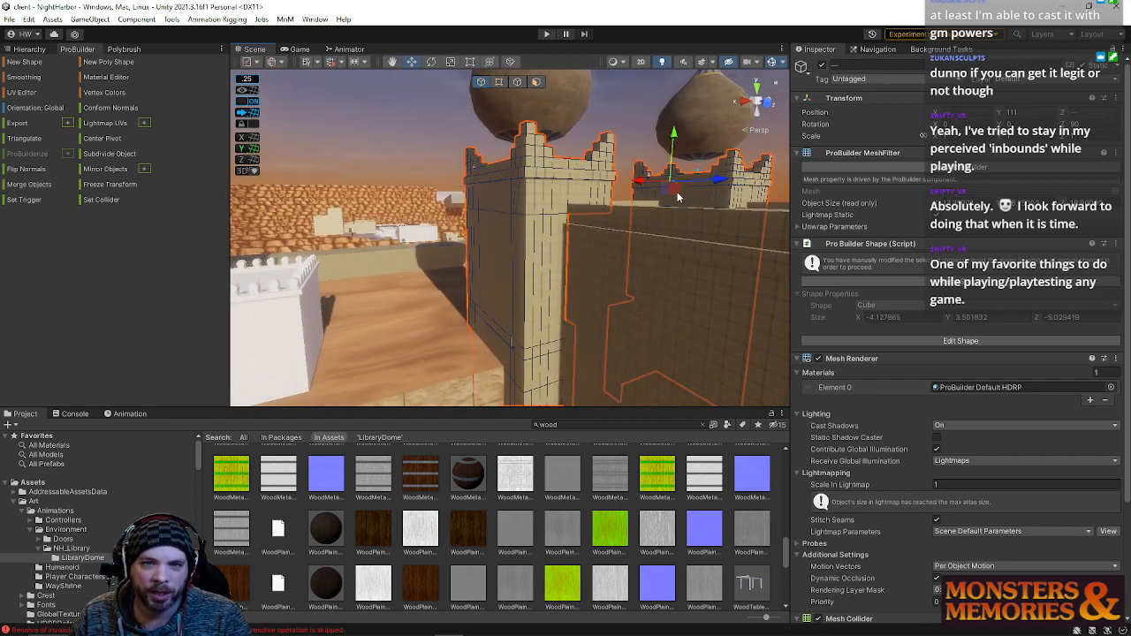
pyautogui.moveTo(698, 230); pyautogui.dragTo(607, 236, button='right')
pyautogui.moveTo(488, 203); pyautogui.dragTo(663, 232)
pyautogui.moveTo(662, 233); pyautogui.dragTo(677, 209, button='right')
# - Select the lower body faces of both tower copies and delete them, keeping the battlemented tops
pyautogui.click(536, 89)
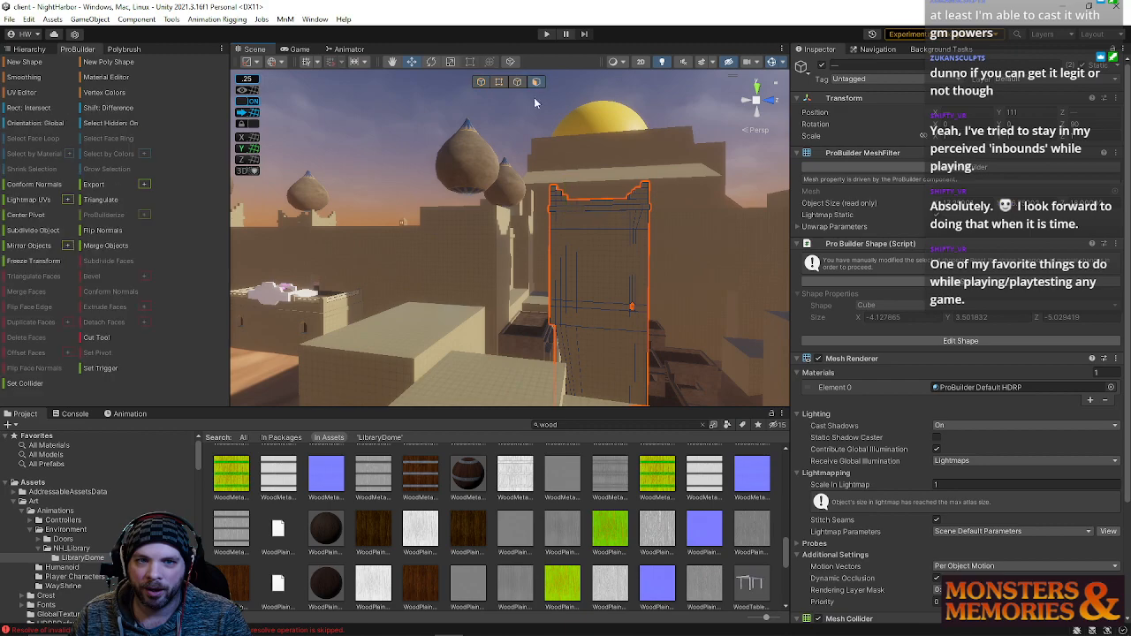
pyautogui.click(543, 291)
pyautogui.moveTo(544, 292); pyautogui.dragTo(493, 235, button='right')
pyautogui.press('Delete')
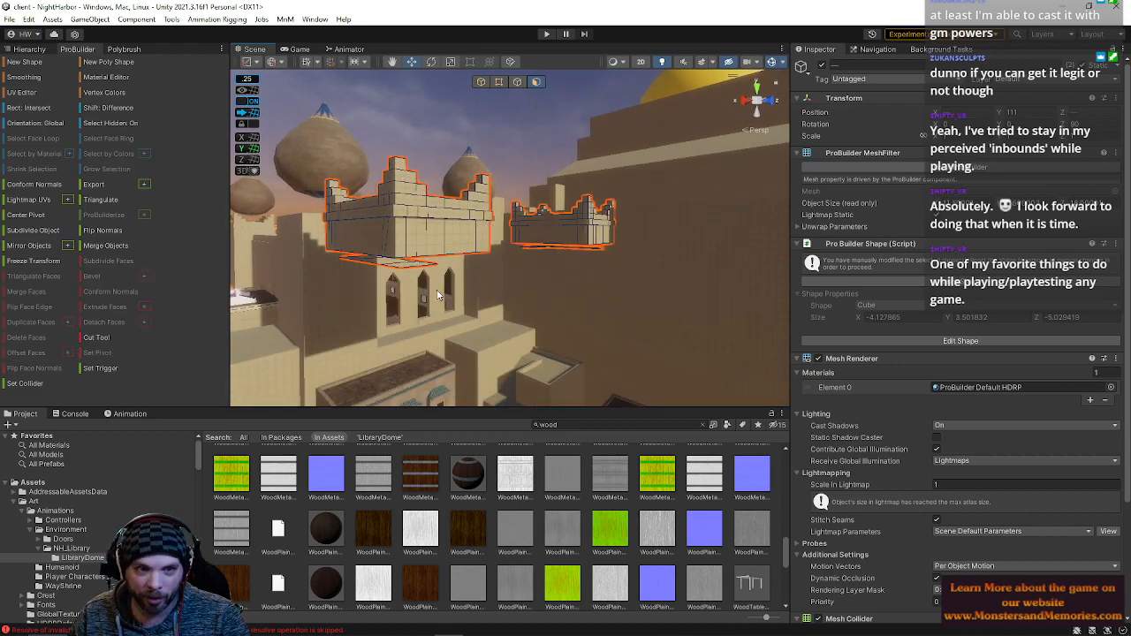
# - Delete the remaining wall faces beneath the ledges of both battlemented tops
pyautogui.click(380, 253)
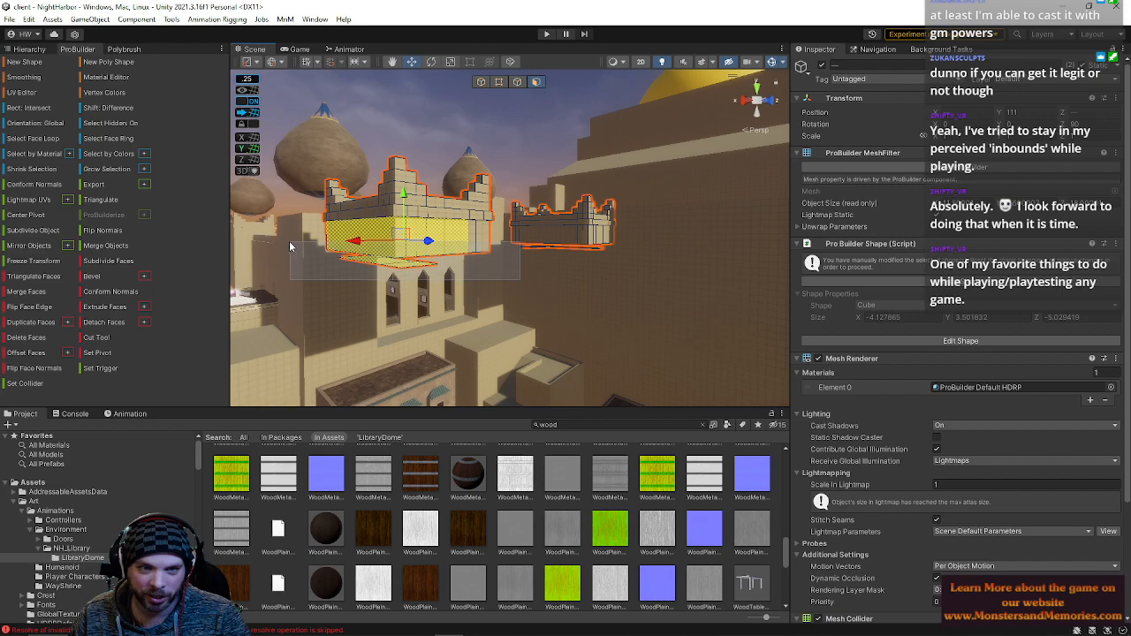
pyautogui.moveTo(290, 244); pyautogui.dragTo(290, 243)
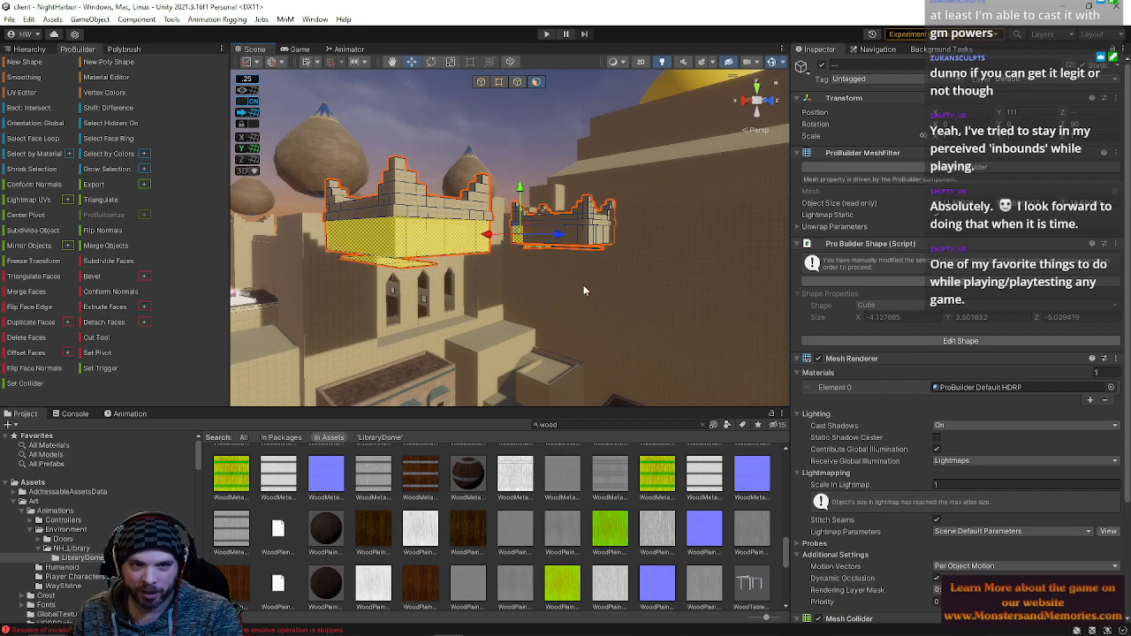
pyautogui.press('Delete')
pyautogui.moveTo(493, 235); pyautogui.dragTo(493, 236)
pyautogui.press('Delete')
pyautogui.moveTo(574, 251); pyautogui.dragTo(296, 286, button='right')
pyautogui.press('w')
pyautogui.moveTo(621, 211); pyautogui.dragTo(503, 237, button='right')
# - Move both battlemented tops as objects along the Z axis to align them with the supporting wall
pyautogui.click(482, 84)
pyautogui.moveTo(467, 144); pyautogui.dragTo(813, 301, button='right')
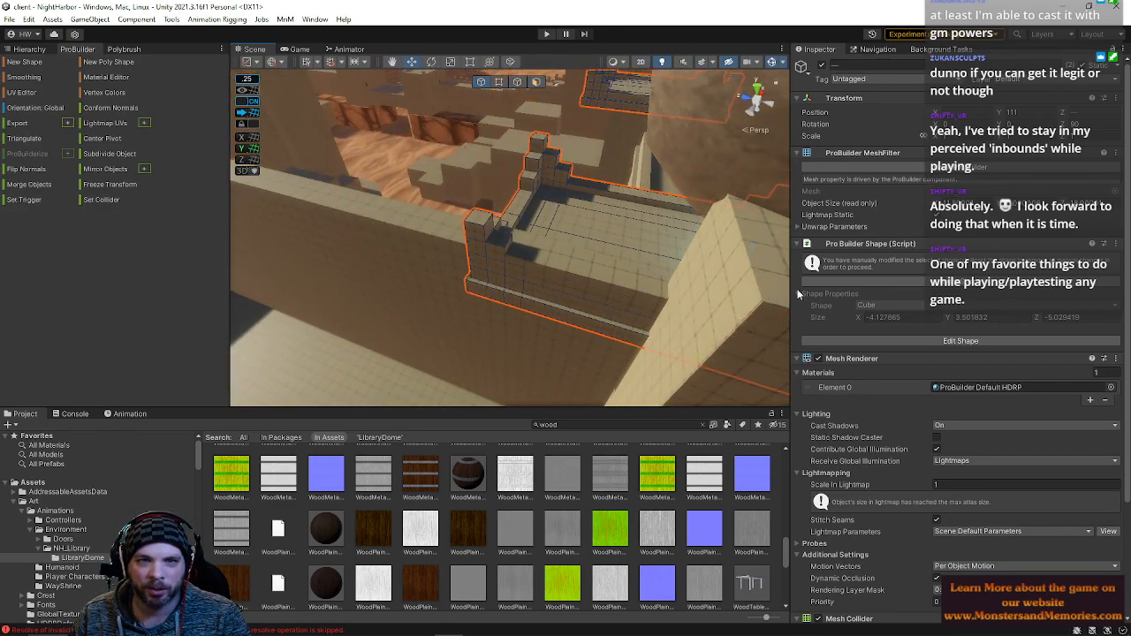
pyautogui.moveTo(563, 191); pyautogui.dragTo(596, 212, button='right')
pyautogui.moveTo(621, 191); pyautogui.dragTo(554, 191)
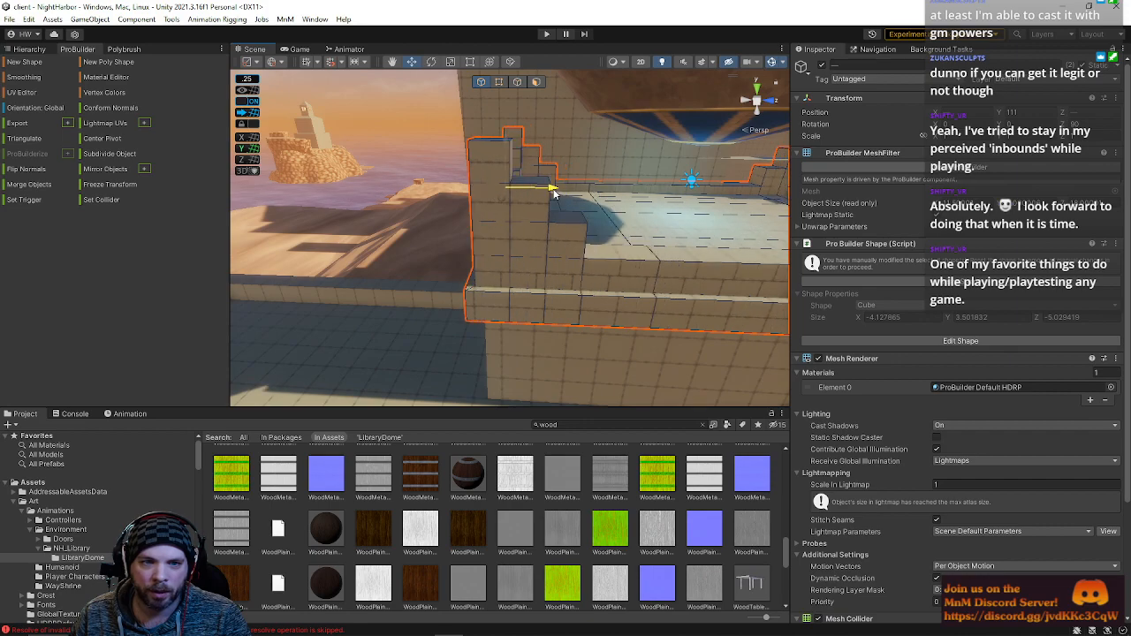
pyautogui.moveTo(531, 264); pyautogui.dragTo(538, 116, button='right')
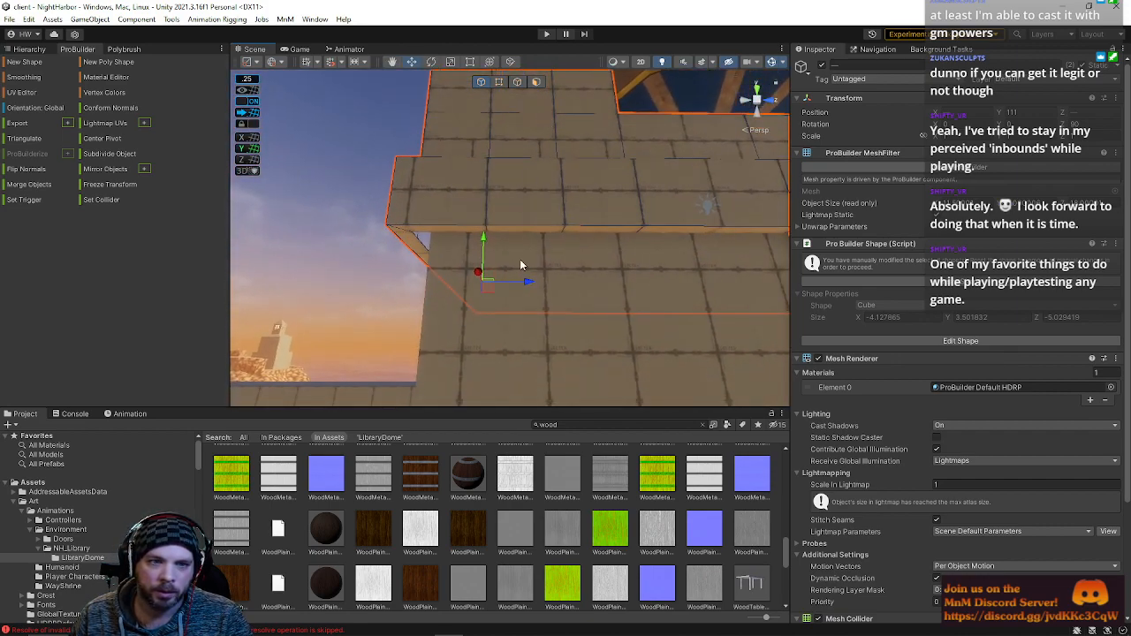
# - Nudge both battlemented tops slightly along the Z axis to line them up with the supporting wall block
pyautogui.moveTo(528, 286); pyautogui.dragTo(533, 286)
pyautogui.click(573, 270)
pyautogui.moveTo(634, 248); pyautogui.dragTo(602, 212, button='right')
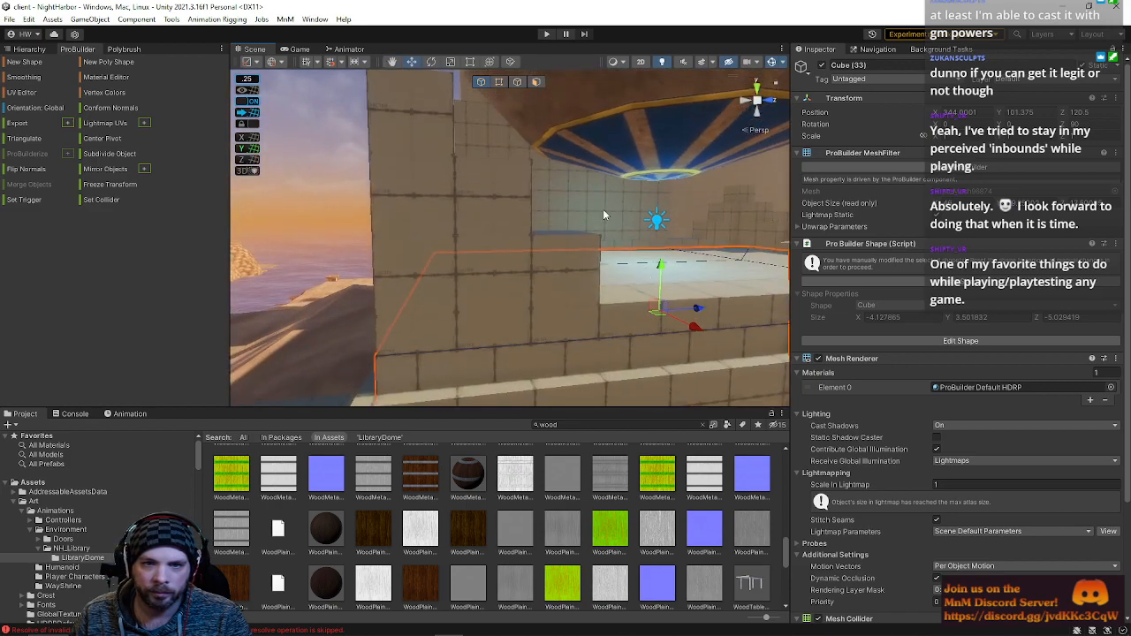
# - Select the top face of the supporting wall block and raise it toward the underside of the battlemented tops
pyautogui.click(537, 82)
pyautogui.click(630, 267)
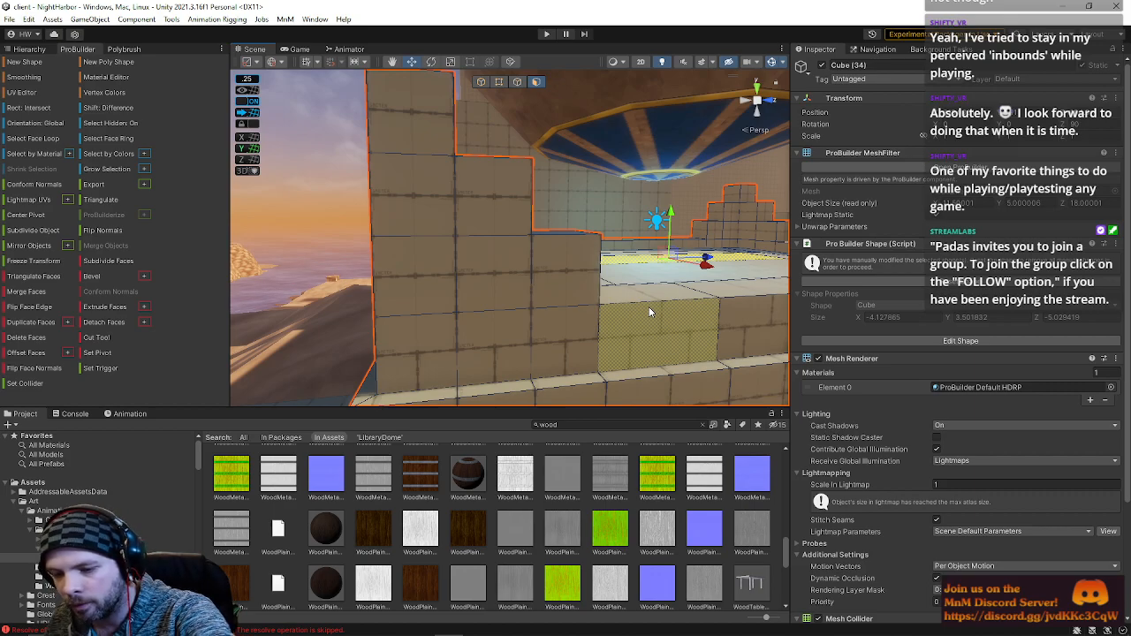
pyautogui.moveTo(649, 293); pyautogui.dragTo(561, 223, button='right')
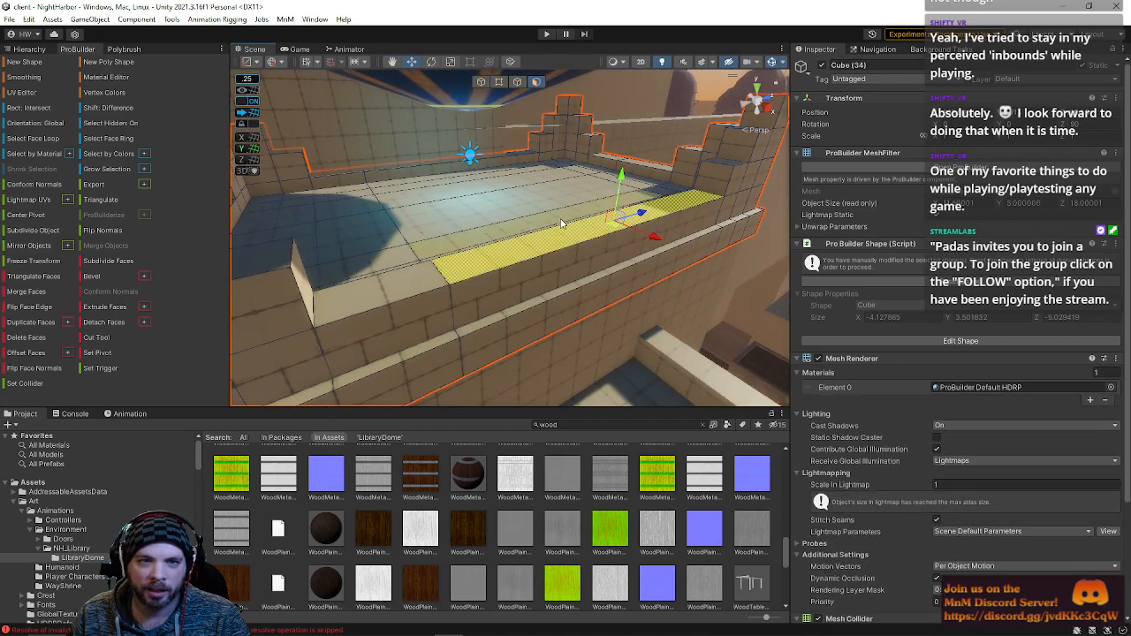
pyautogui.click(433, 236)
pyautogui.moveTo(442, 239); pyautogui.dragTo(638, 163, button='right')
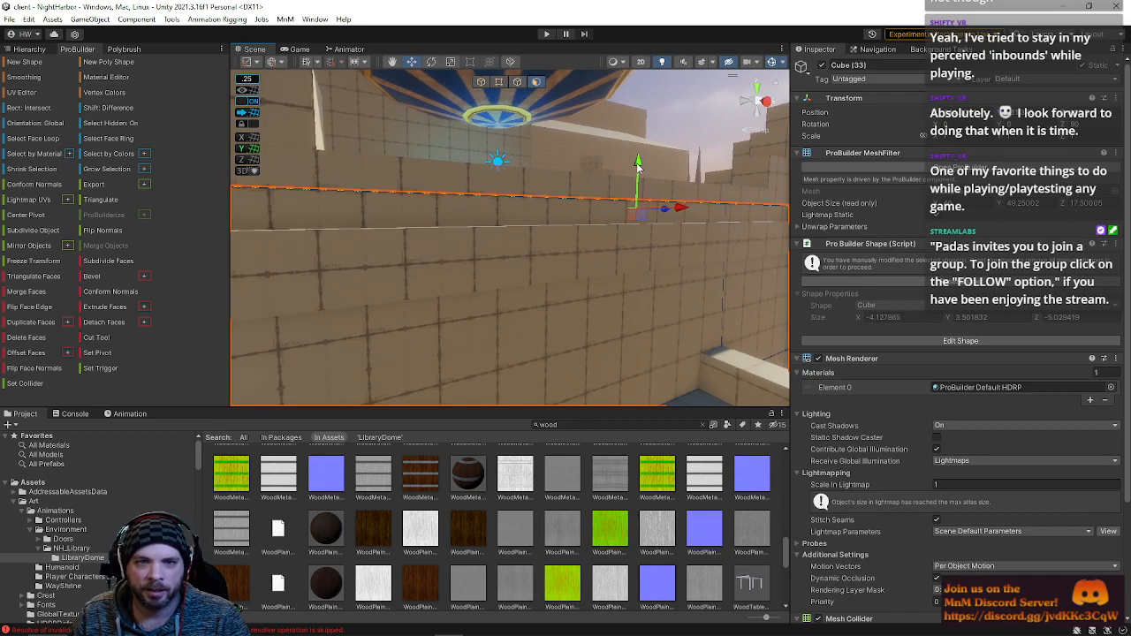
pyautogui.moveTo(634, 202)
pyautogui.mouseDown(button='right')
pyautogui.moveTo(597, 185)
pyautogui.moveTo(647, 202)
pyautogui.mouseUp(button='right')
pyautogui.moveTo(645, 207); pyautogui.dragTo(645, 196)
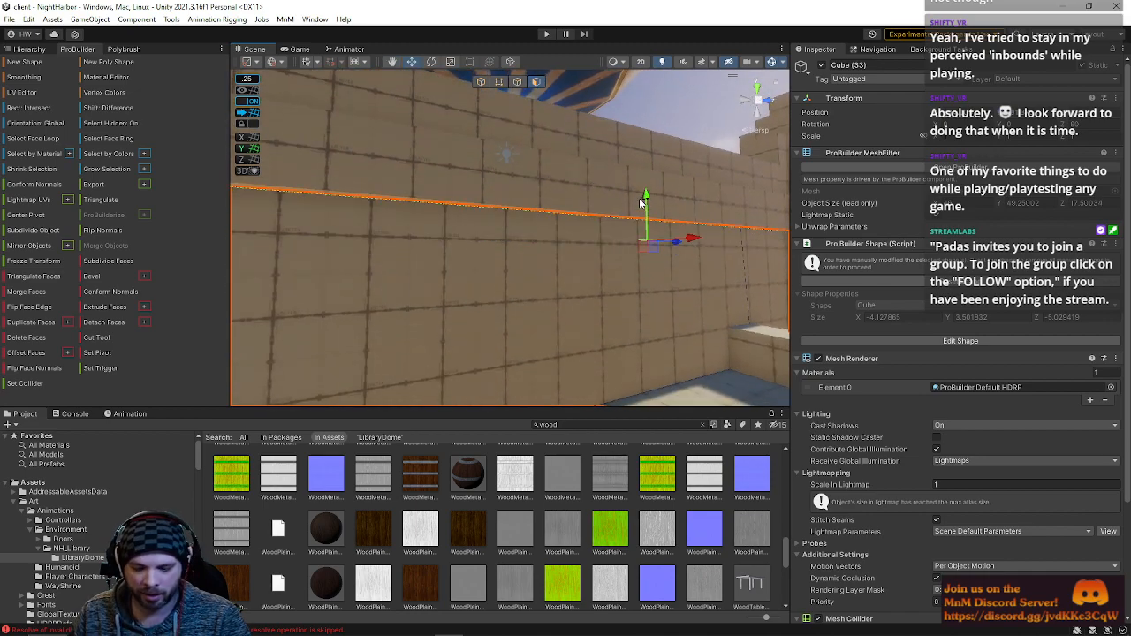
# - Reselect the supporting block's large top face and fine-tune its height along the Y axis against the surrounding ledge
pyautogui.moveTo(537, 222); pyautogui.dragTo(379, 187, button='right')
pyautogui.click(350, 179)
pyautogui.moveTo(459, 201); pyautogui.dragTo(994, 295, button='right')
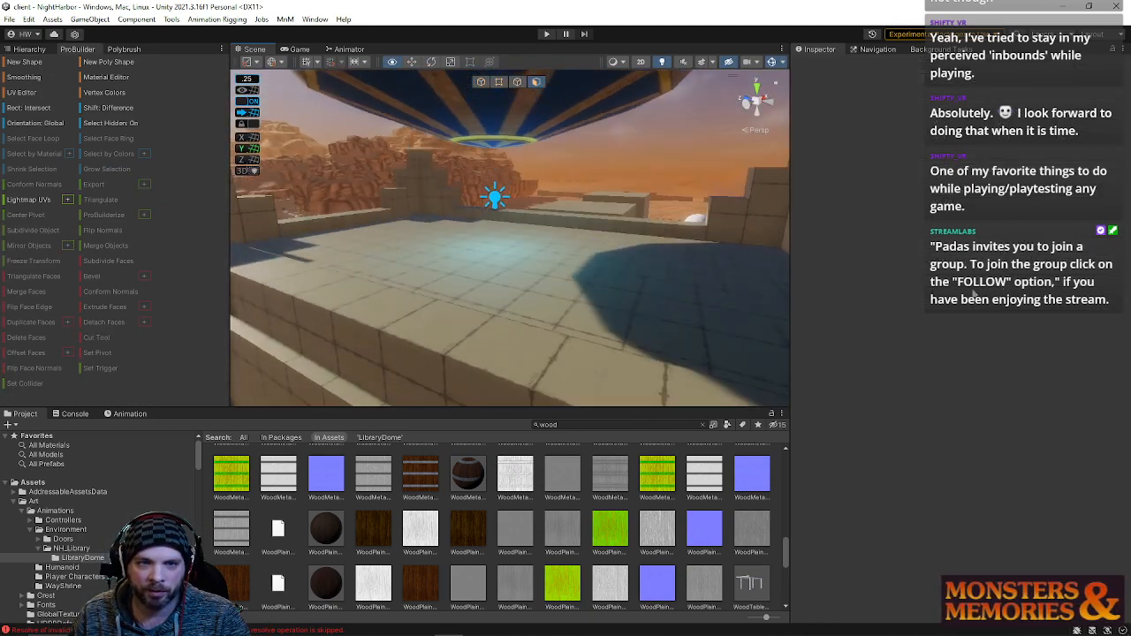
pyautogui.click(508, 262)
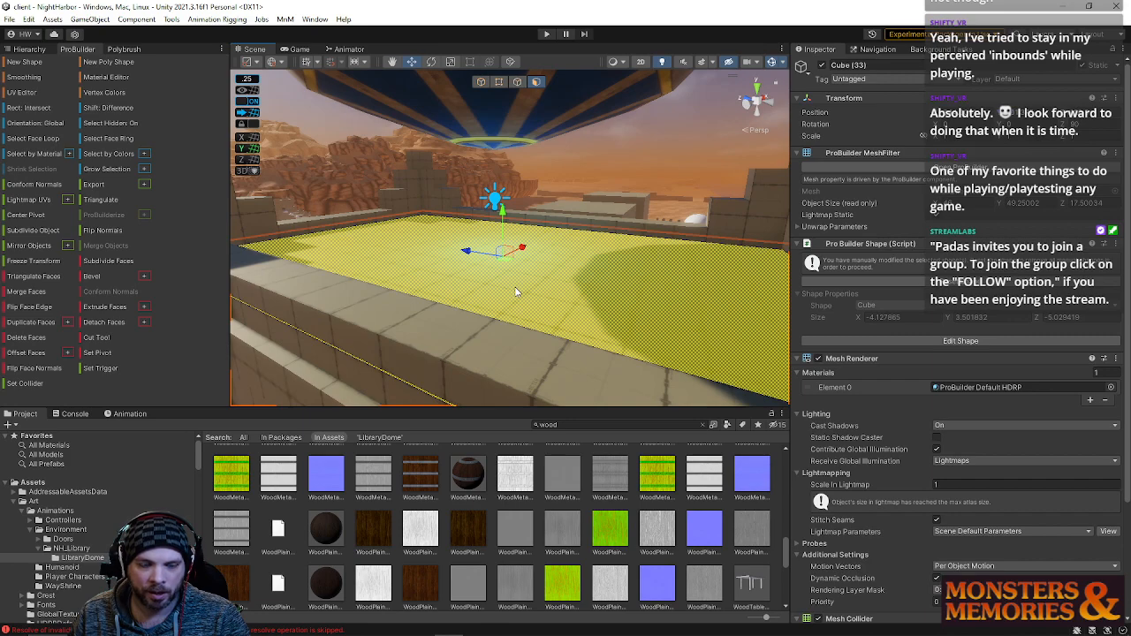
pyautogui.moveTo(515, 287); pyautogui.dragTo(439, 224, button='right')
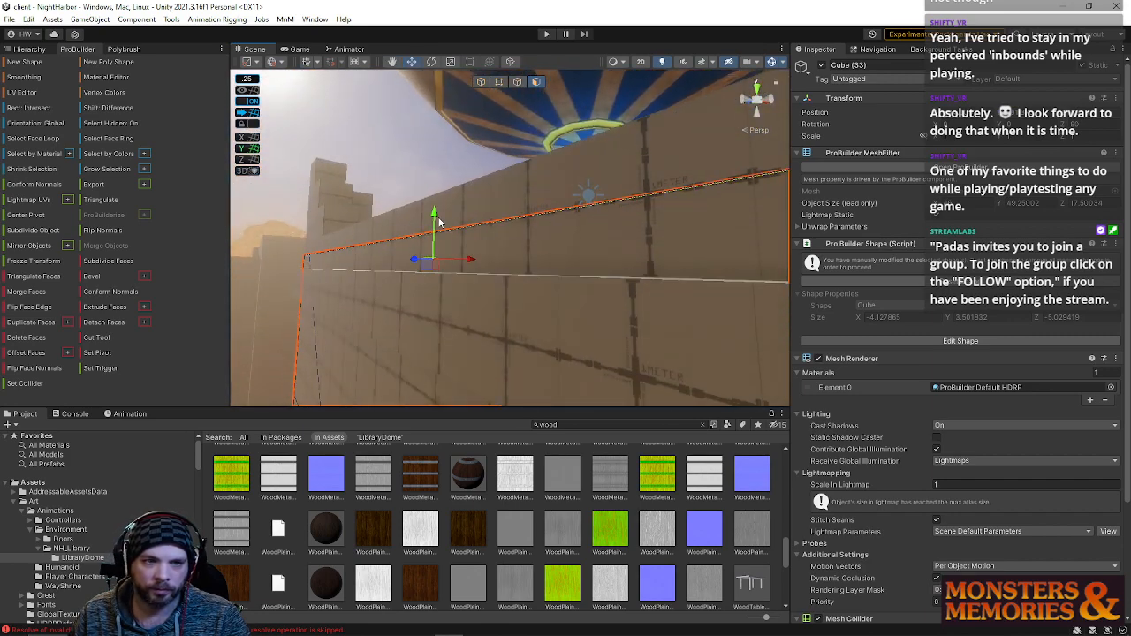
pyautogui.moveTo(436, 244); pyautogui.dragTo(438, 251)
pyautogui.moveTo(437, 246); pyautogui.dragTo(405, 196, button='right')
# - Return to object selection and examine the battlemented tops and their fit on the wall blocks from several sides
pyautogui.click(481, 82)
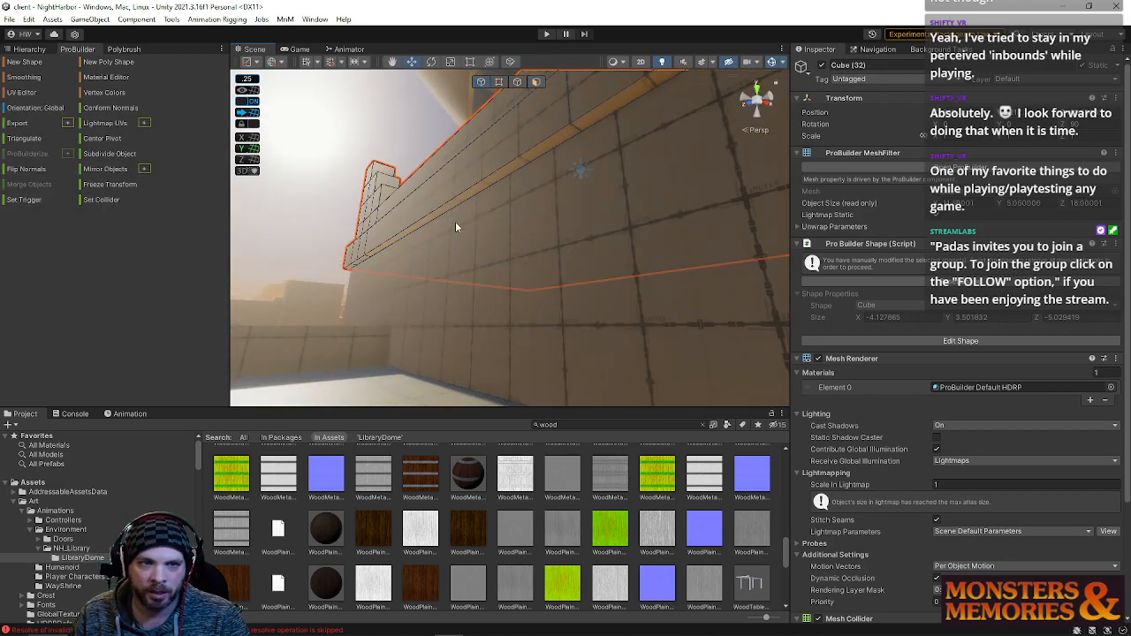
pyautogui.moveTo(436, 234); pyautogui.dragTo(361, 276, button='right')
pyautogui.click(359, 211)
pyautogui.click(362, 274)
pyautogui.click(381, 208)
pyautogui.moveTo(382, 211); pyautogui.dragTo(610, 303, button='right')
pyautogui.press('w')
pyautogui.click(639, 236)
pyautogui.press('s')
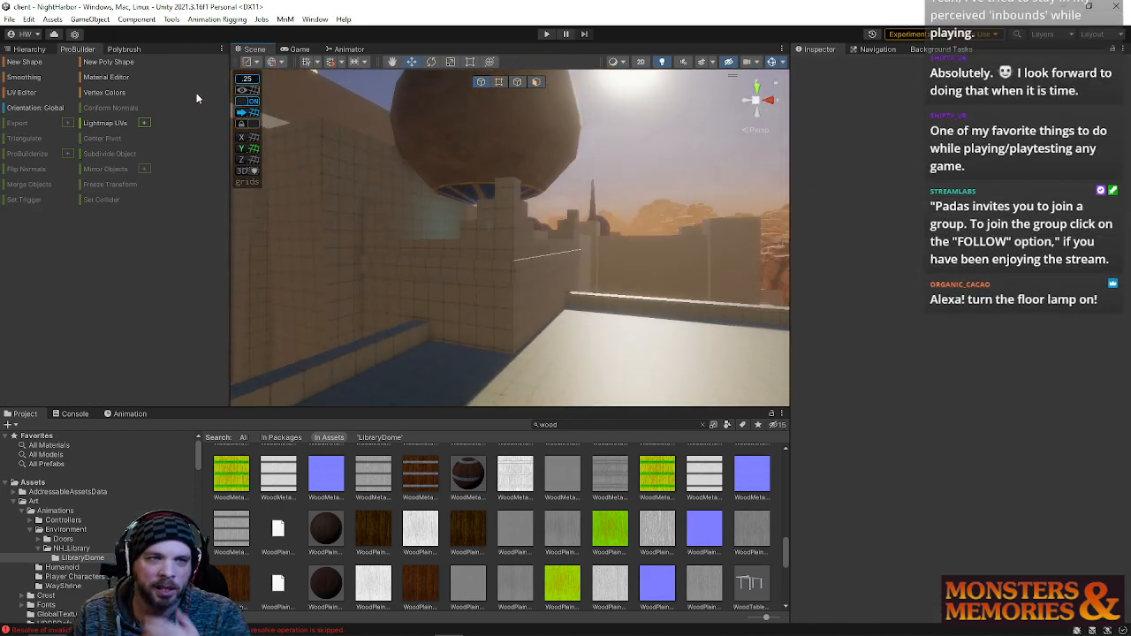
# - Save the NightHarbor scene
pyautogui.click(9, 19)
pyautogui.click(27, 75)
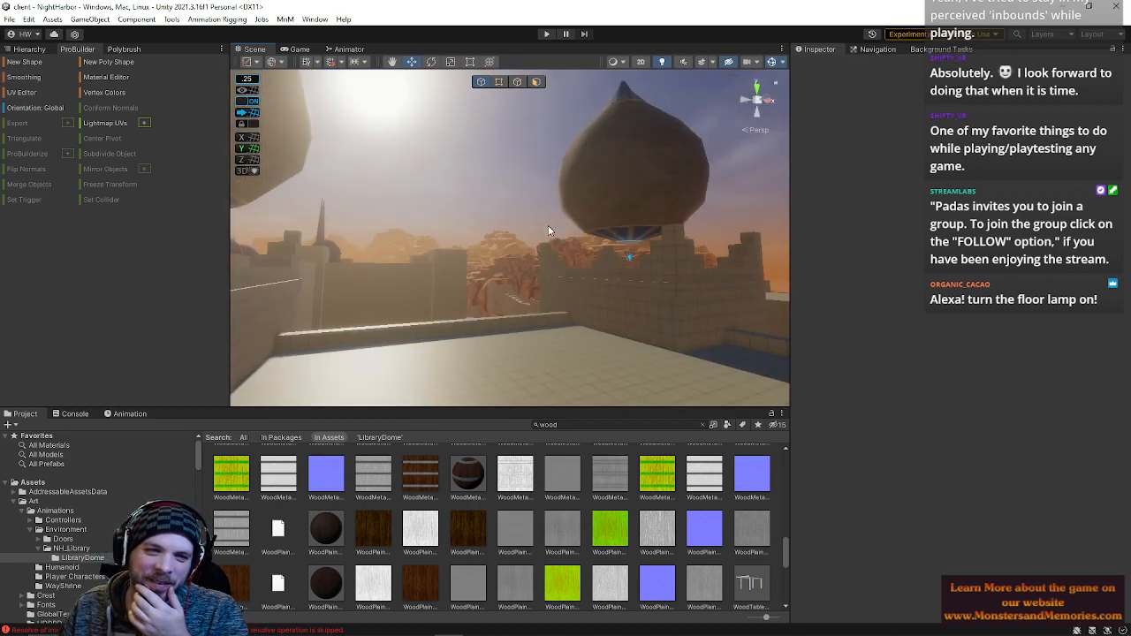
pyautogui.moveTo(548, 228); pyautogui.dragTo(1090, 326, button='right')
pyautogui.moveTo(549, 249); pyautogui.dragTo(566, 231, button='right')
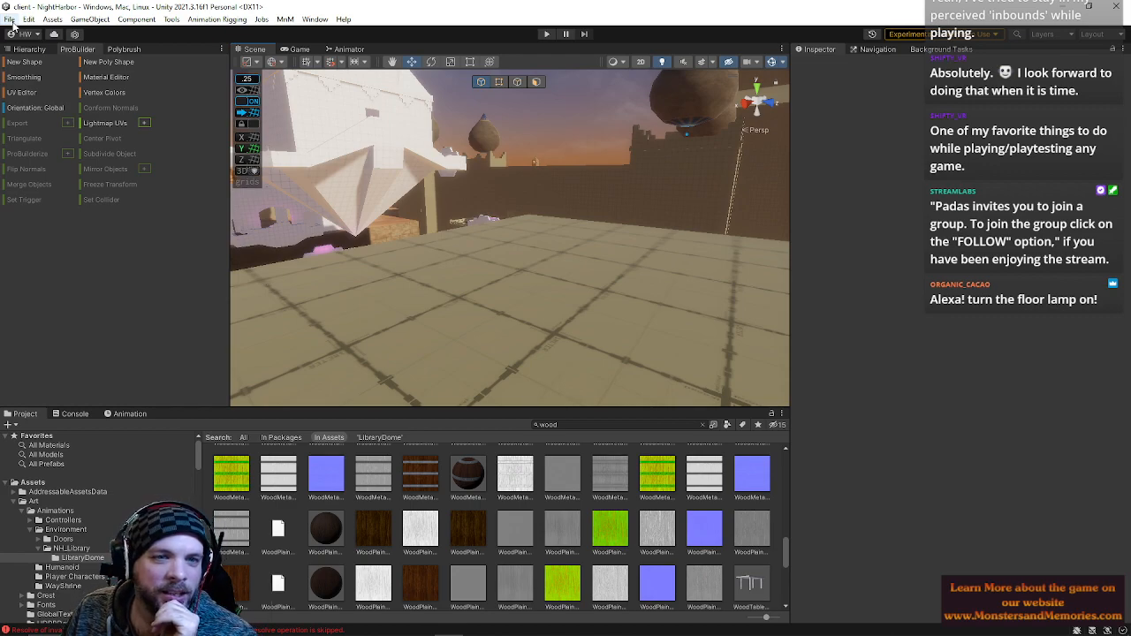
pyautogui.click(11, 20)
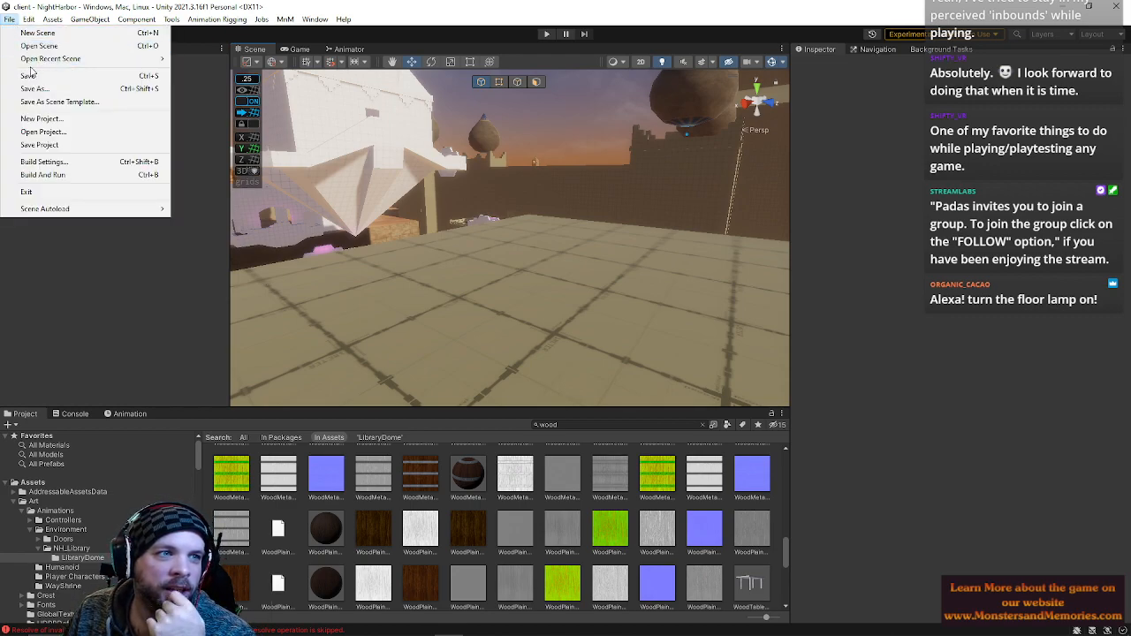
pyautogui.moveTo(34, 65)
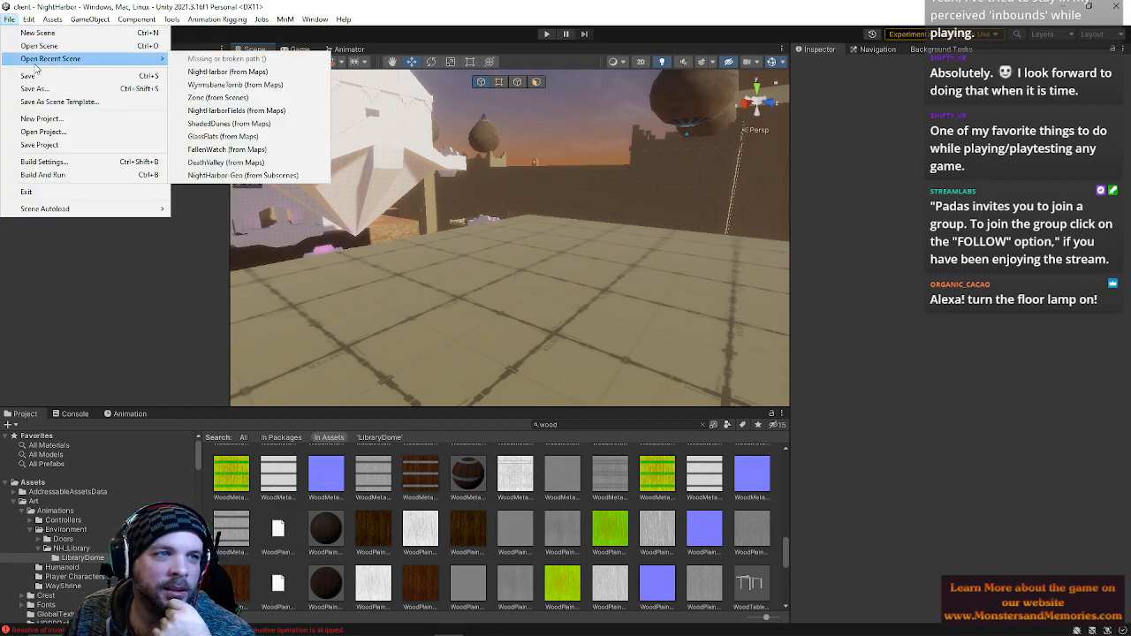
pyautogui.click(41, 79)
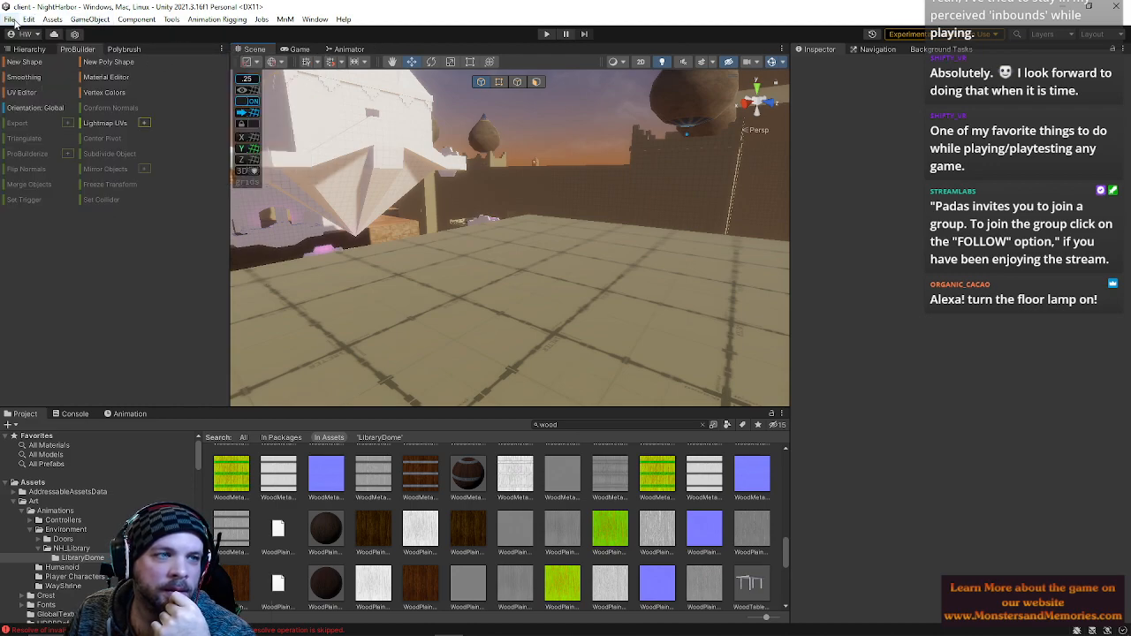
# - Open the recent scene Zone
pyautogui.click(11, 21)
pyautogui.moveTo(35, 66)
pyautogui.click(190, 92)
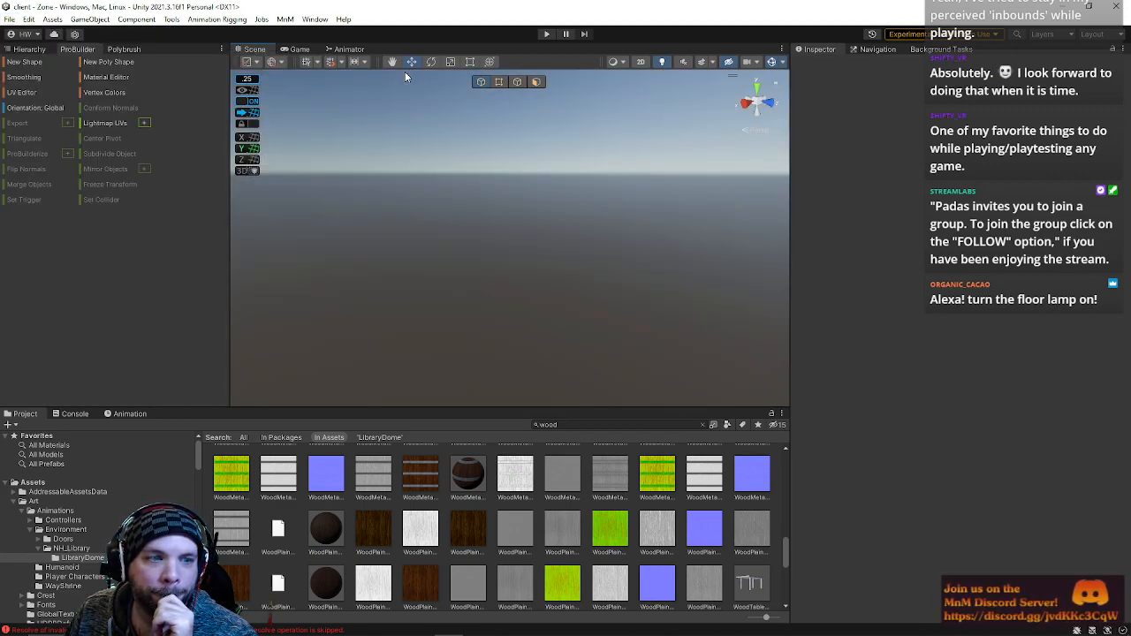
# - Run the game in play mode, connect to the Development Server and enter the world with the level 59 Human Ranger
pyautogui.click(546, 34)
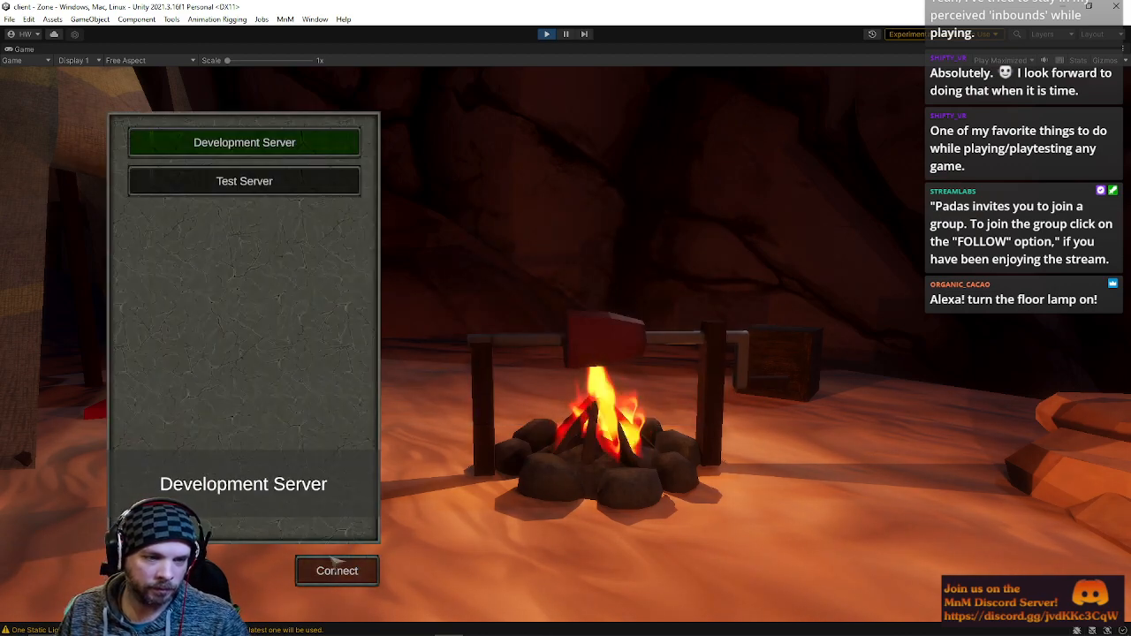
pyautogui.click(336, 573)
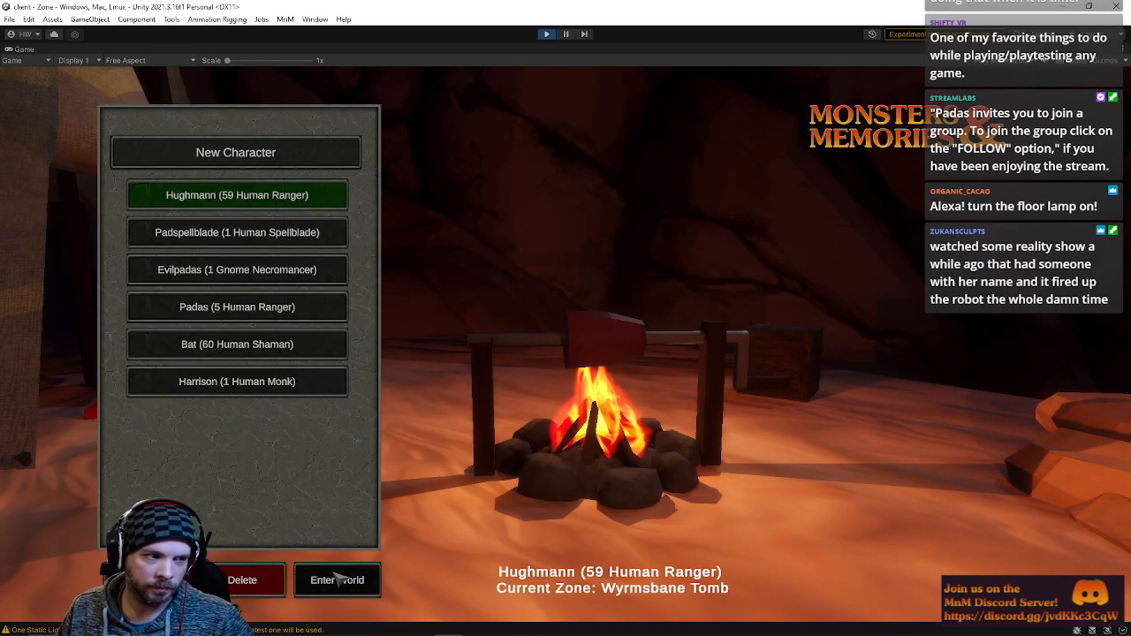
pyautogui.click(357, 580)
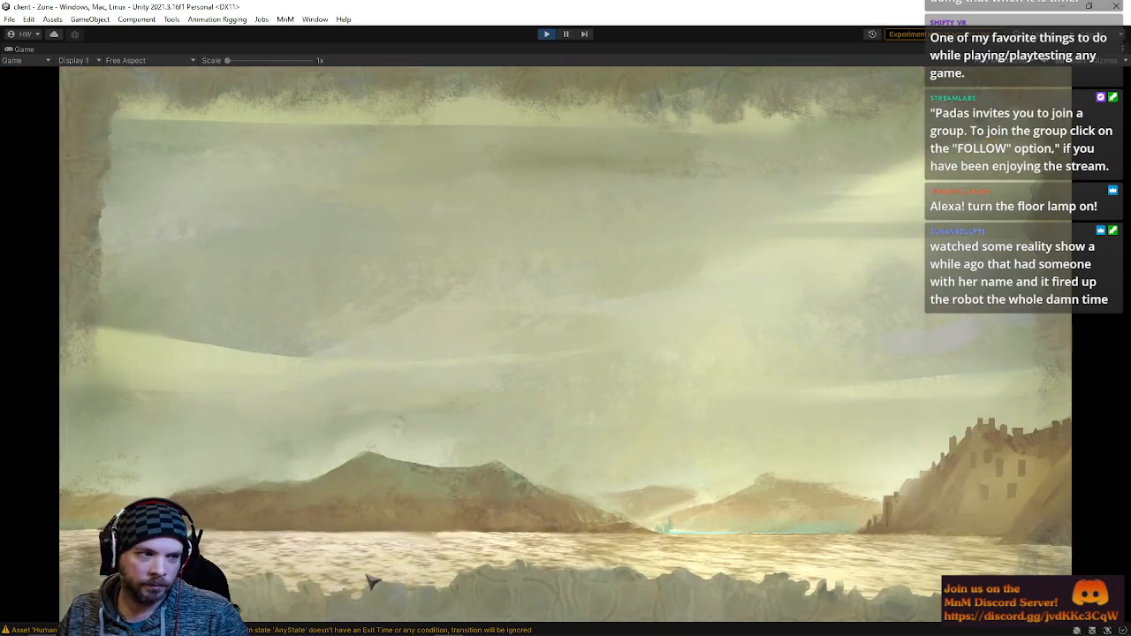
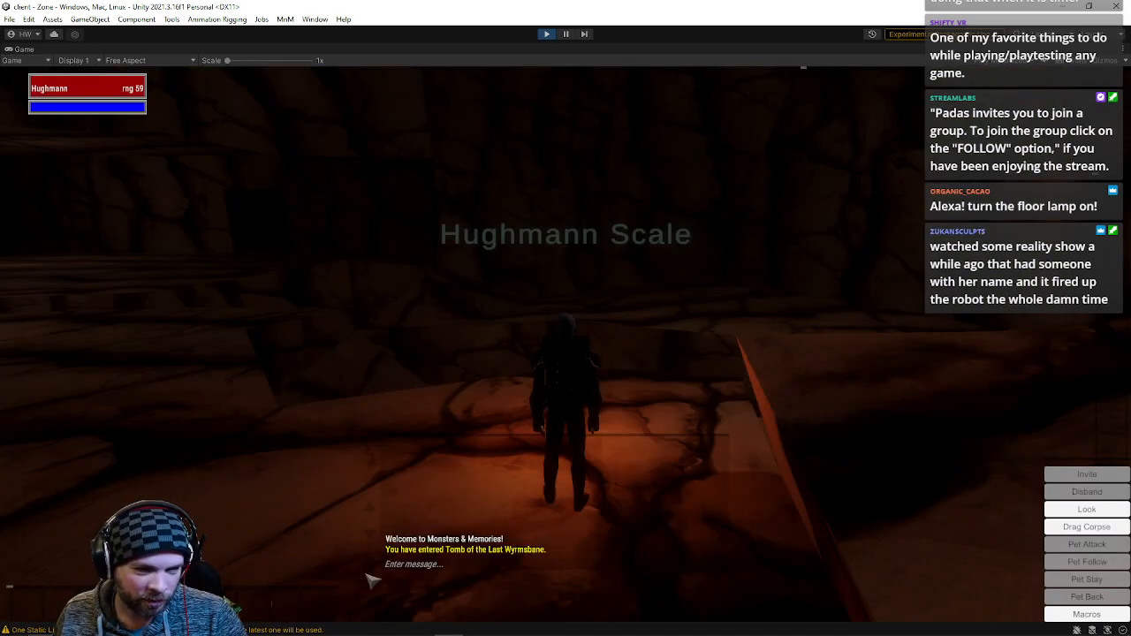
# - Try to travel to the Night Harbor zone with the chat command /zone nighthabor
pyautogui.moveTo(630, 334); pyautogui.dragTo(459, 334, button='right')
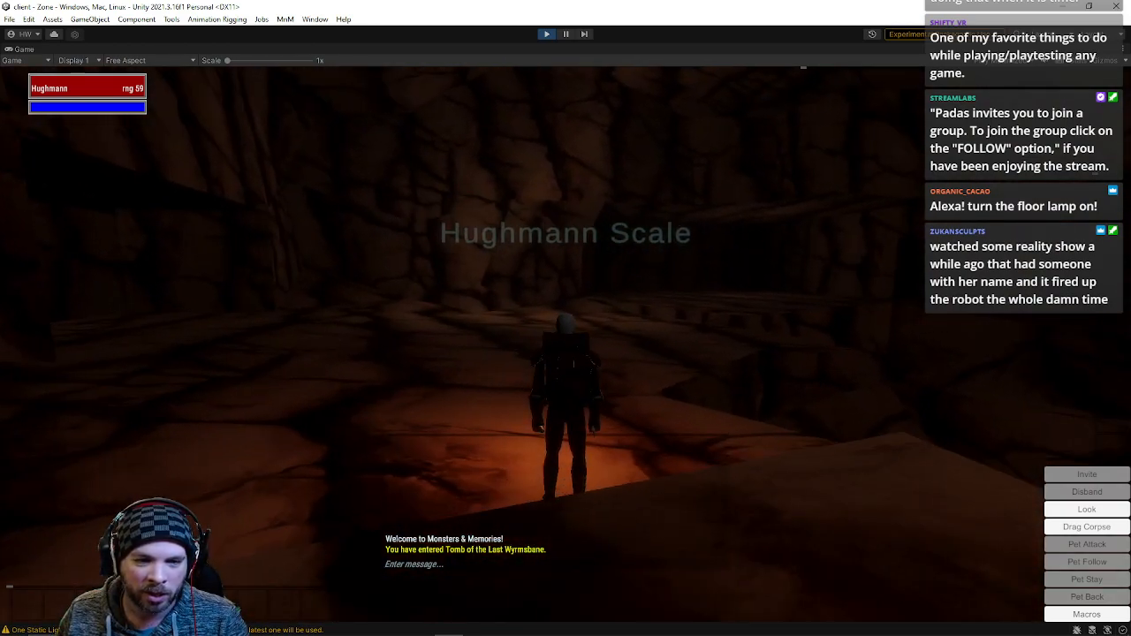
pyautogui.write('/')
pyautogui.write('night')
pyautogui.press('BackSpace')
pyautogui.press('BackSpace')
pyautogui.press('BackSpace')
pyautogui.press('BackSpace')
pyautogui.press('BackSpace')
pyautogui.write('zoneto')
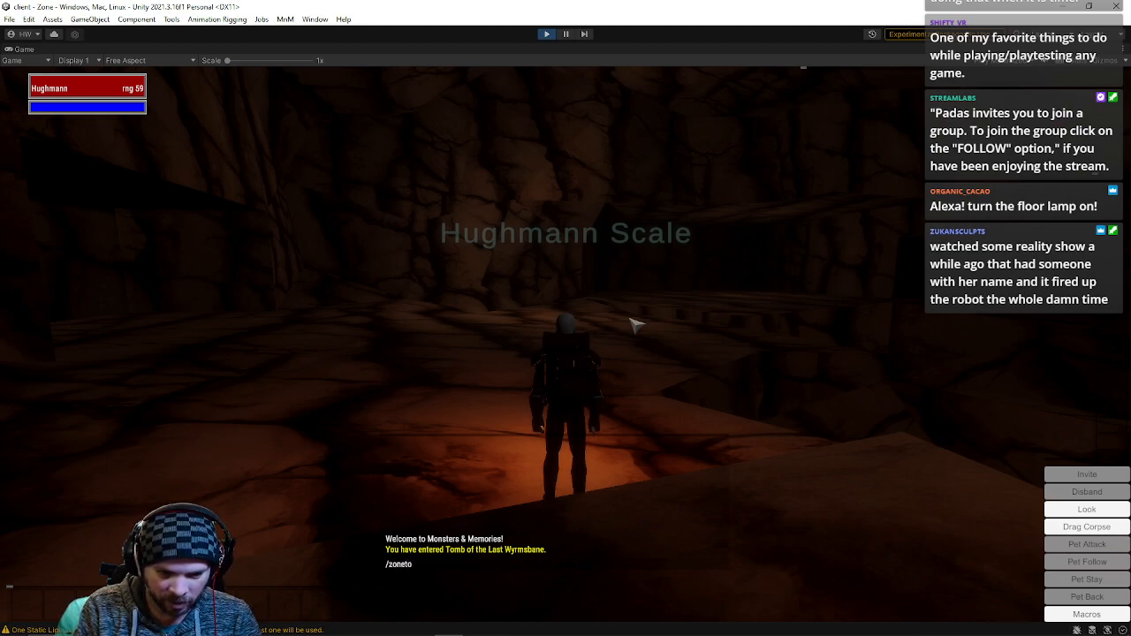
pyautogui.press('BackSpace')
pyautogui.press('BackSpace')
pyautogui.write('nightm')
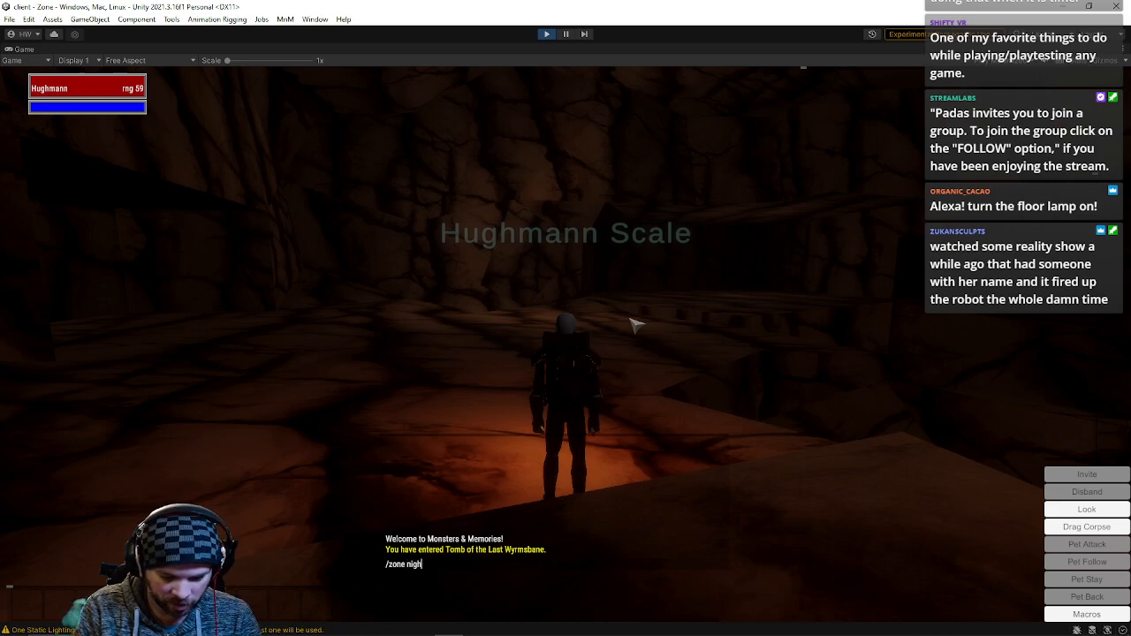
pyautogui.press('BackSpace')
pyautogui.write('habor')
pyautogui.press('BackSpace')
pyautogui.press('BackSpace')
pyautogui.write('or')
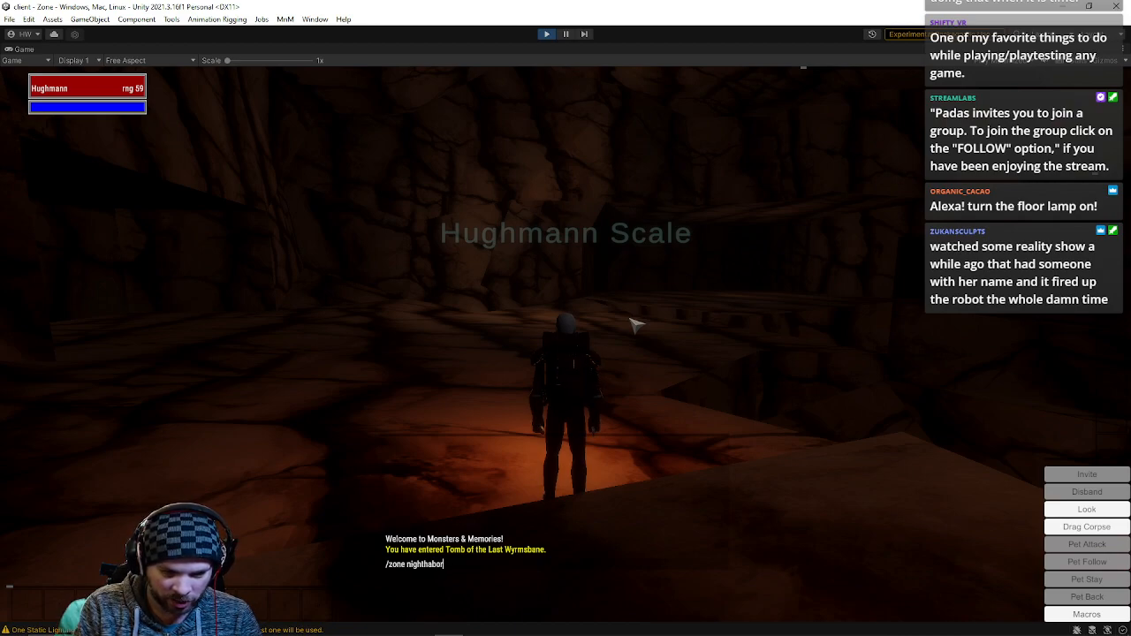
pyautogui.press('Return')
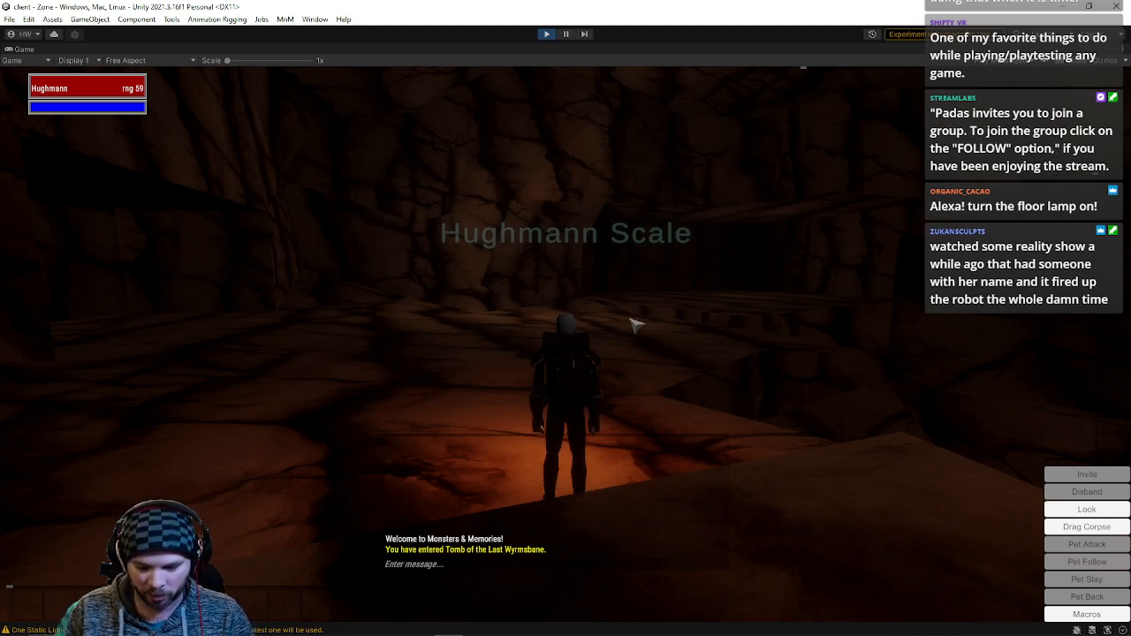
# - Recall the last chat command, correct it to /zone nightharbor and send it
pyautogui.press('Up')
pyautogui.press('Left')
pyautogui.press('Left')
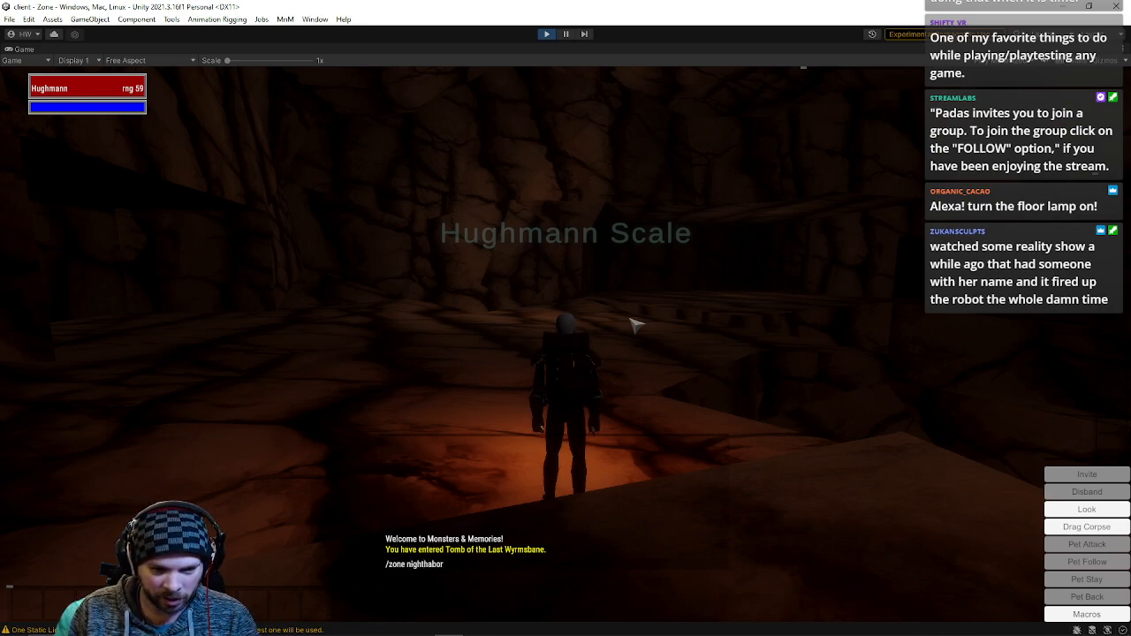
pyautogui.write('r')
pyautogui.press('Return')
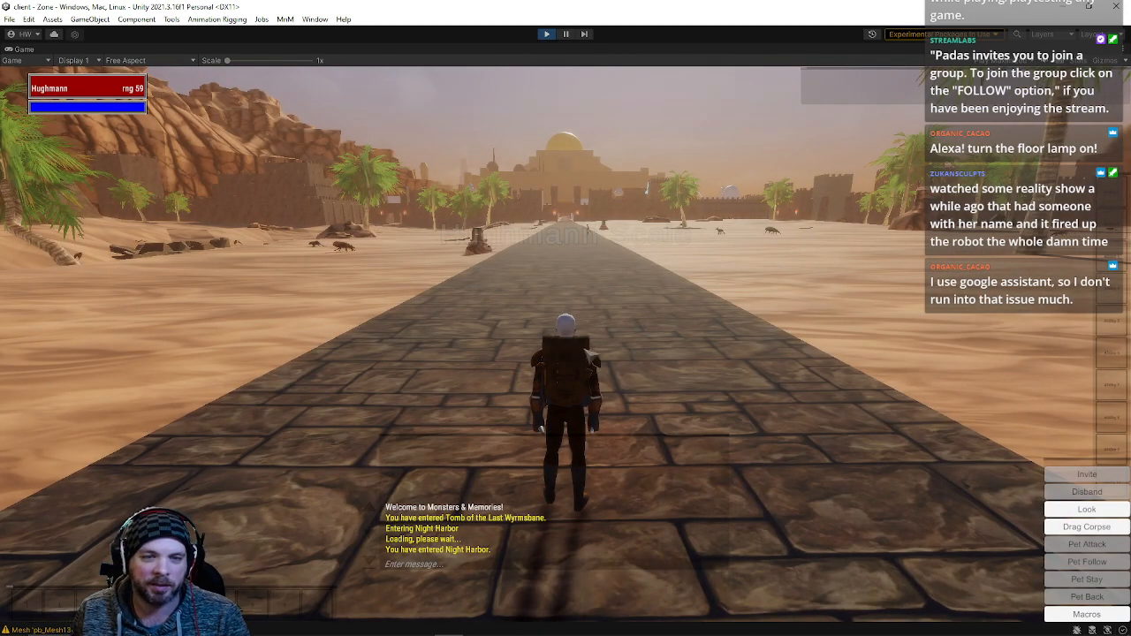
# - Enable GM fly mode with the chat command /fly
pyautogui.write('w')
pyautogui.write('/fly')
pyautogui.press('Return')
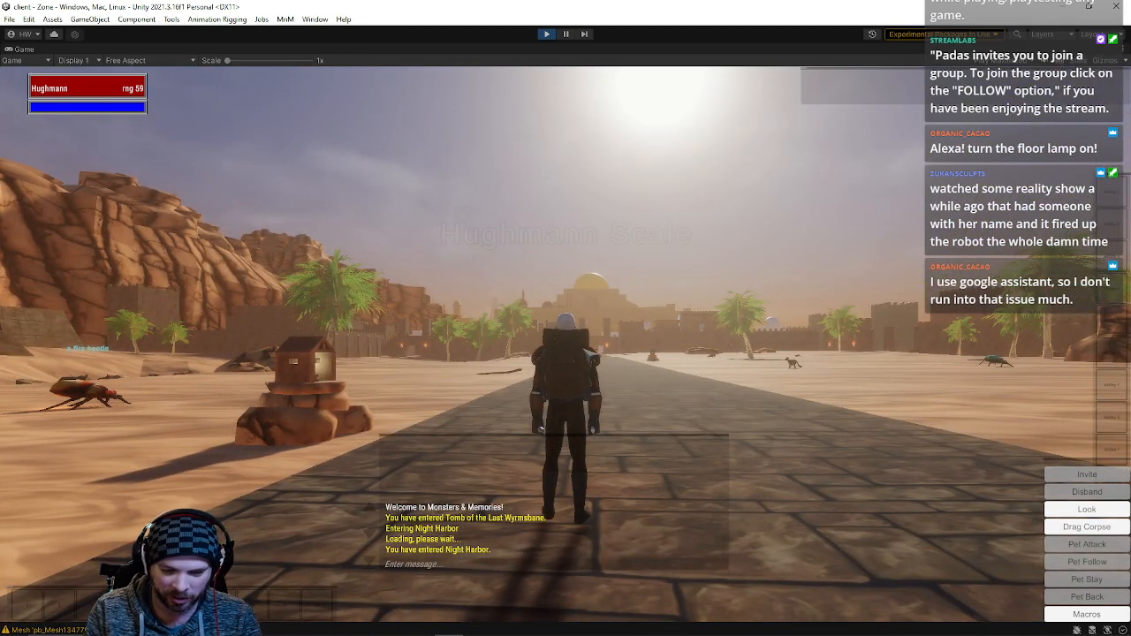
# - Fly from the desert road over the city's outer wall and across the white rooftops toward the cliffs to inspect the battlements and districts
pyautogui.press('w')
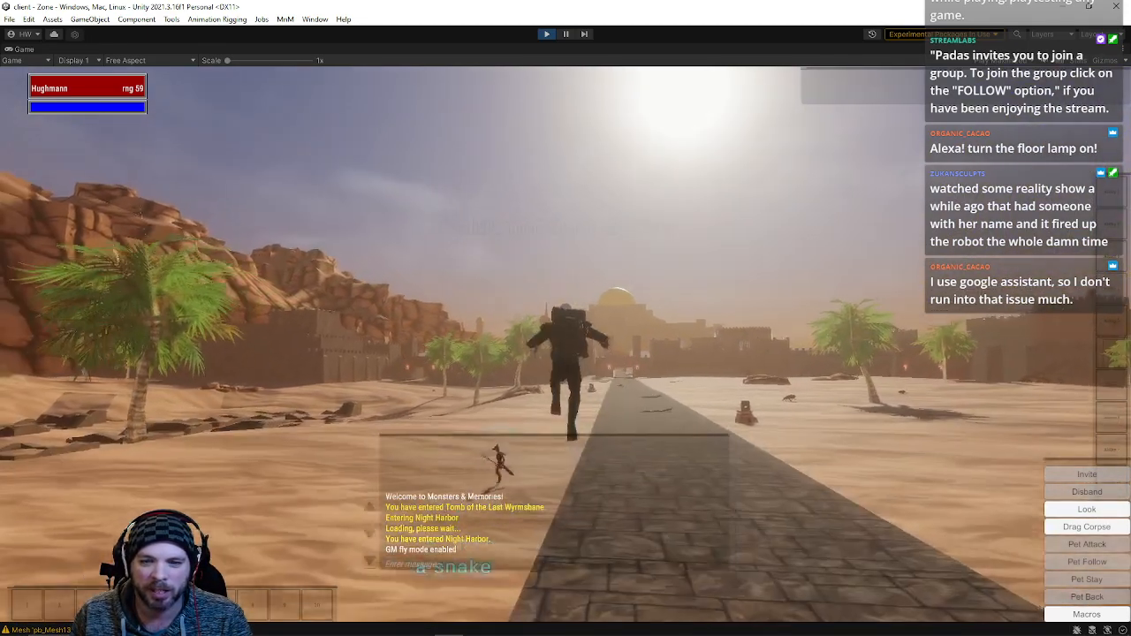
pyautogui.press('w')
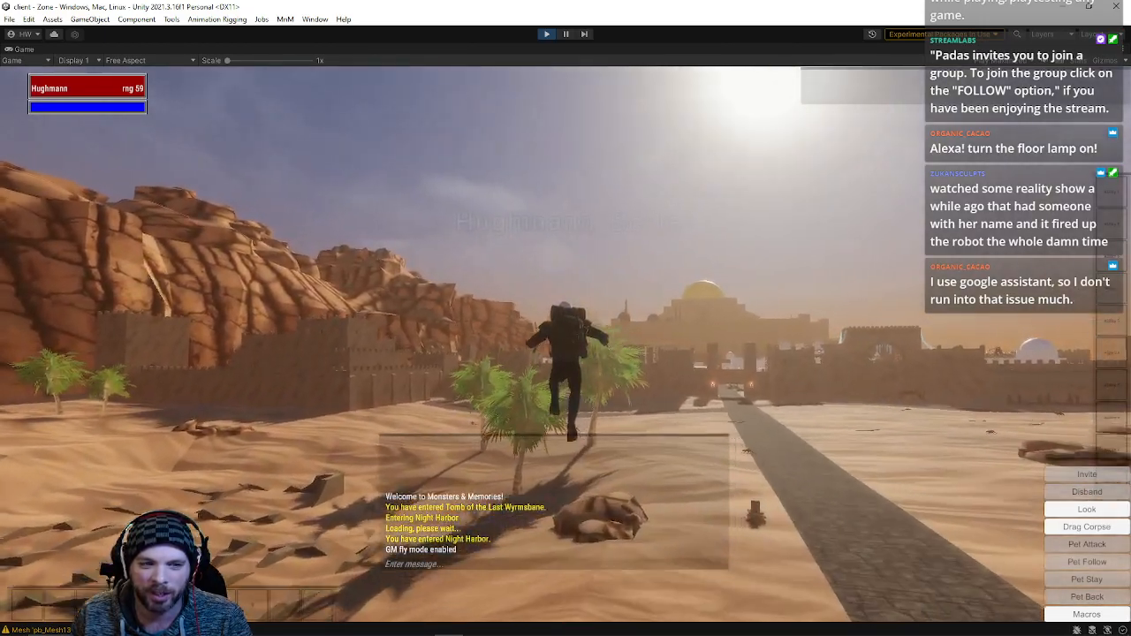
pyautogui.press('w')
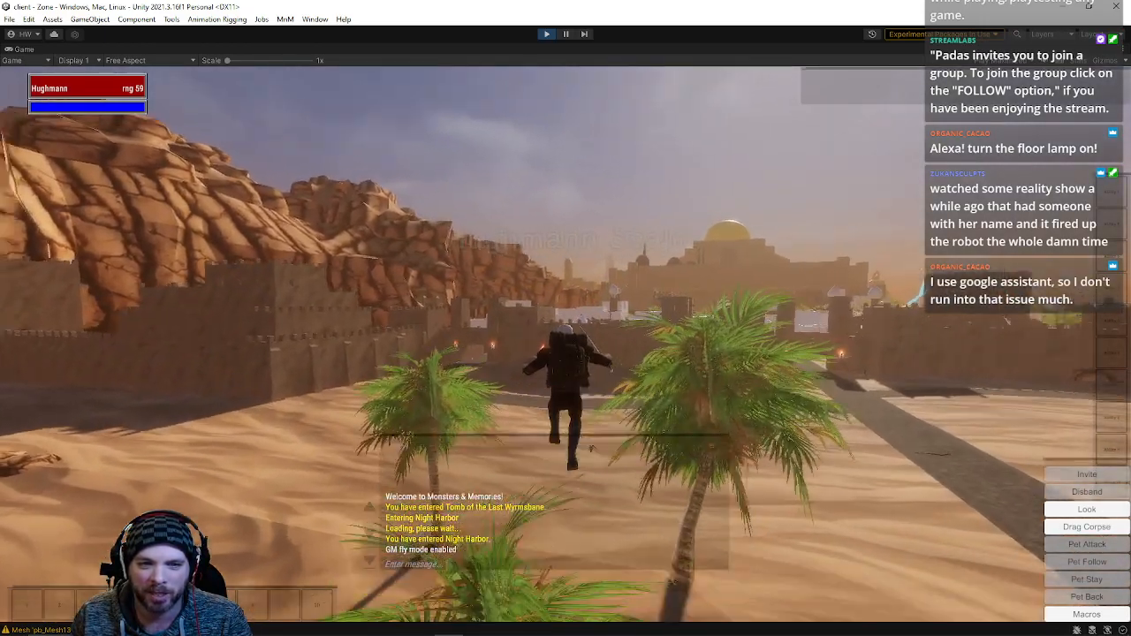
pyautogui.press('w')
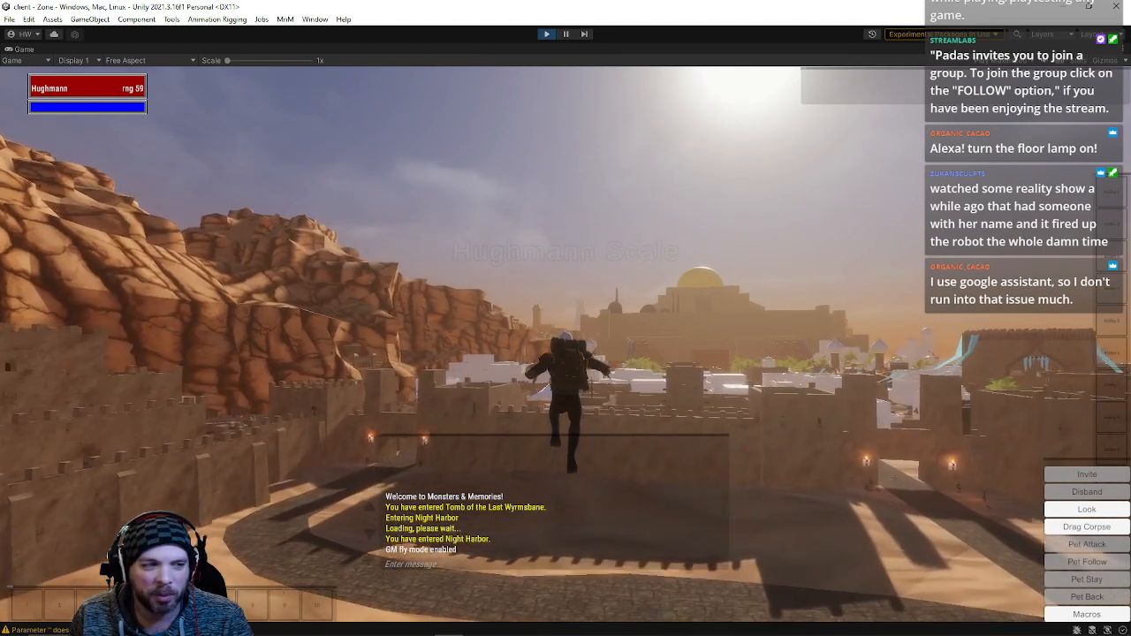
pyautogui.press('w')
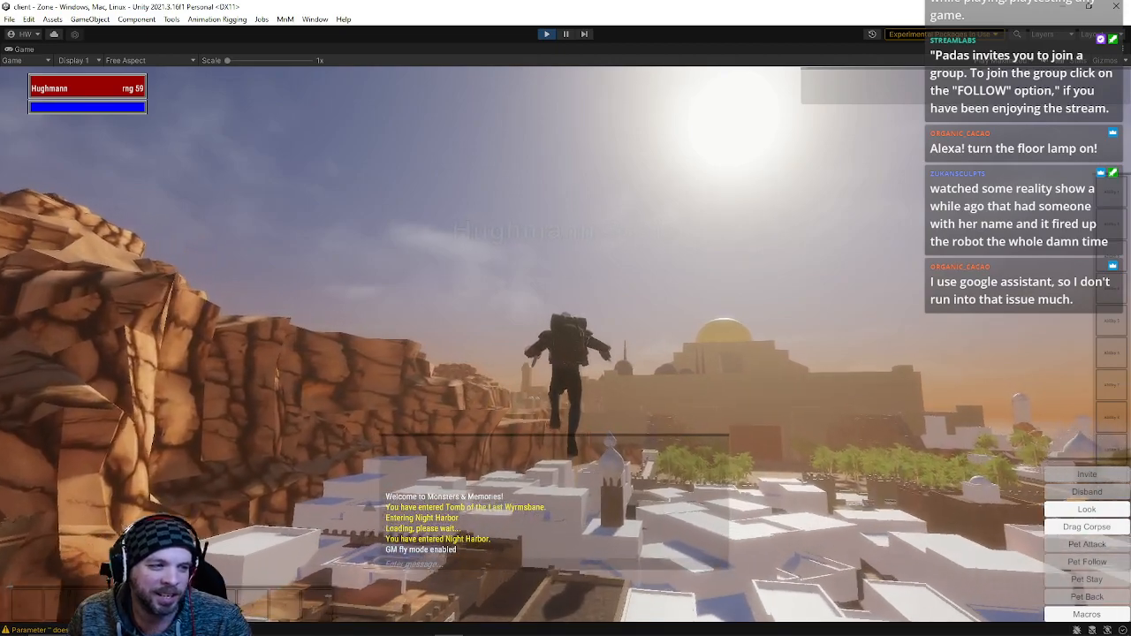
pyautogui.press('w')
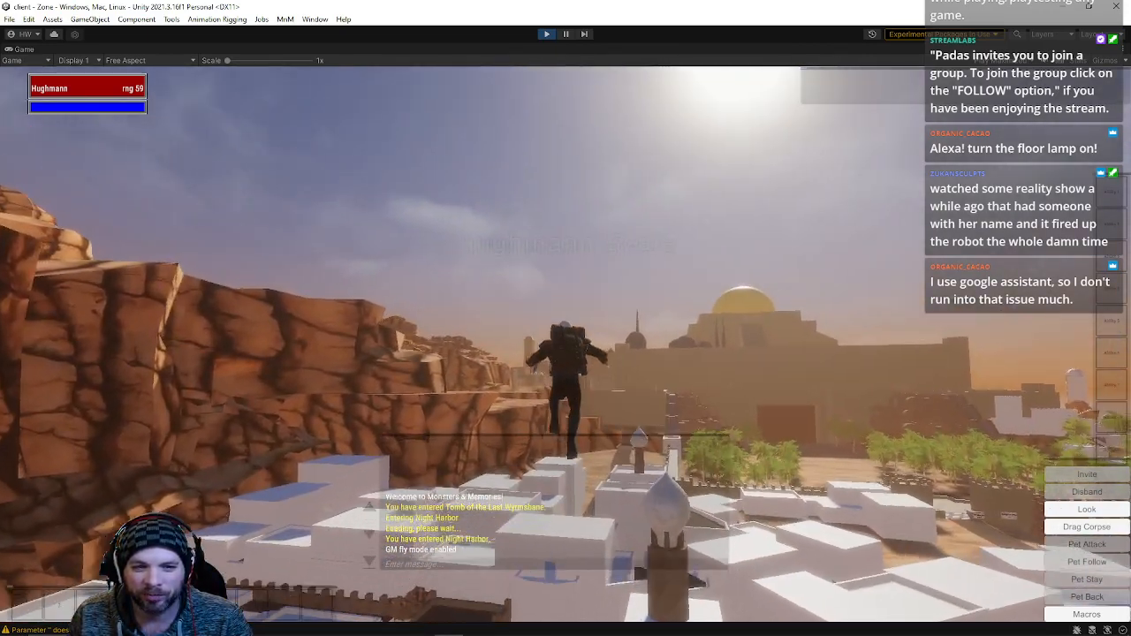
pyautogui.press('w')
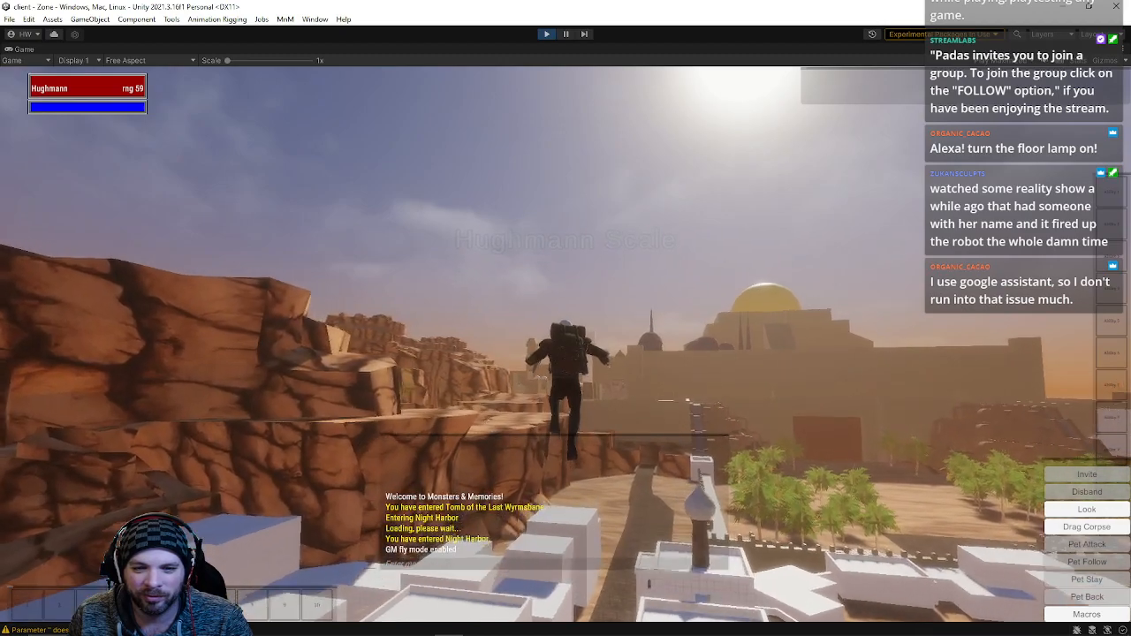
pyautogui.press('w')
pyautogui.press('Return')
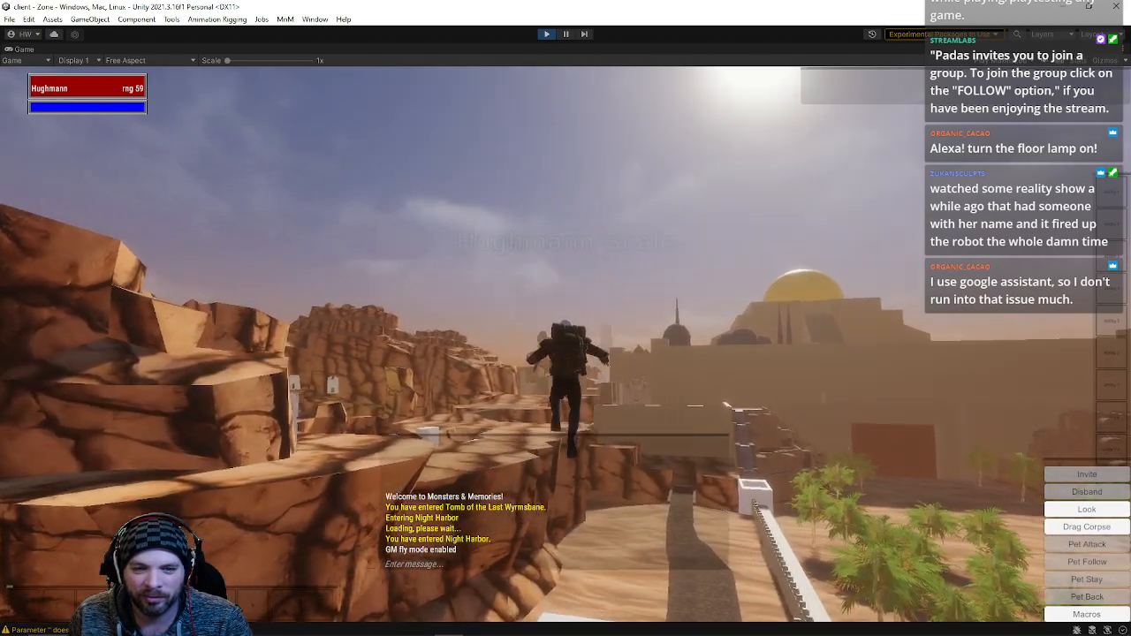
# - Fly along the cliff top beside the large domed palace to inspect its outer walls and the nearby rock houses
pyautogui.press('w')
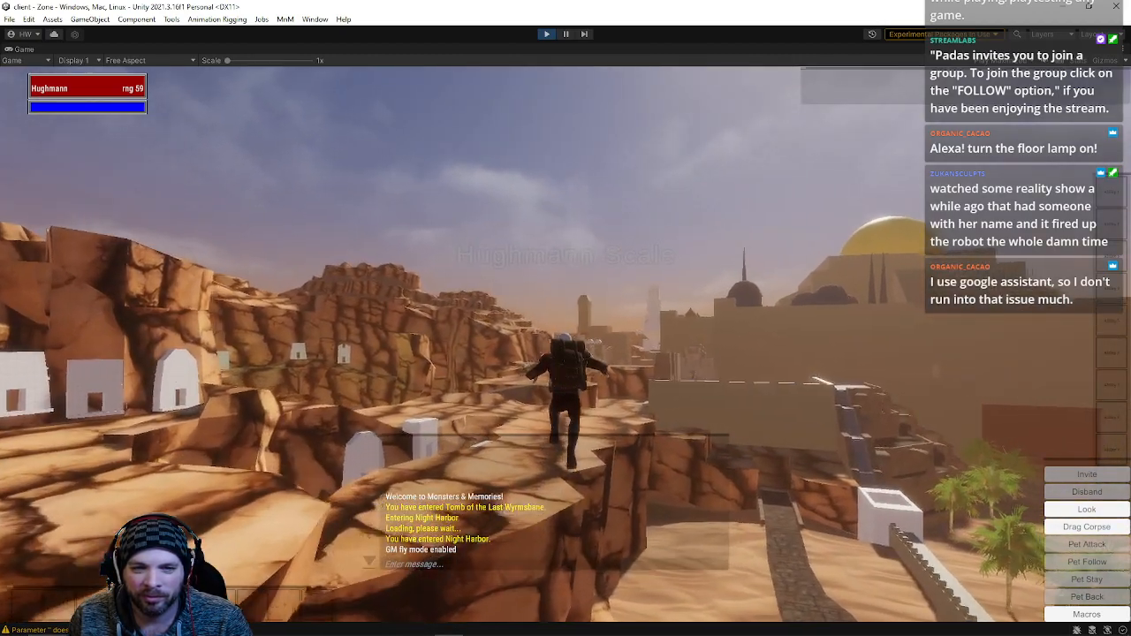
pyautogui.press('w')
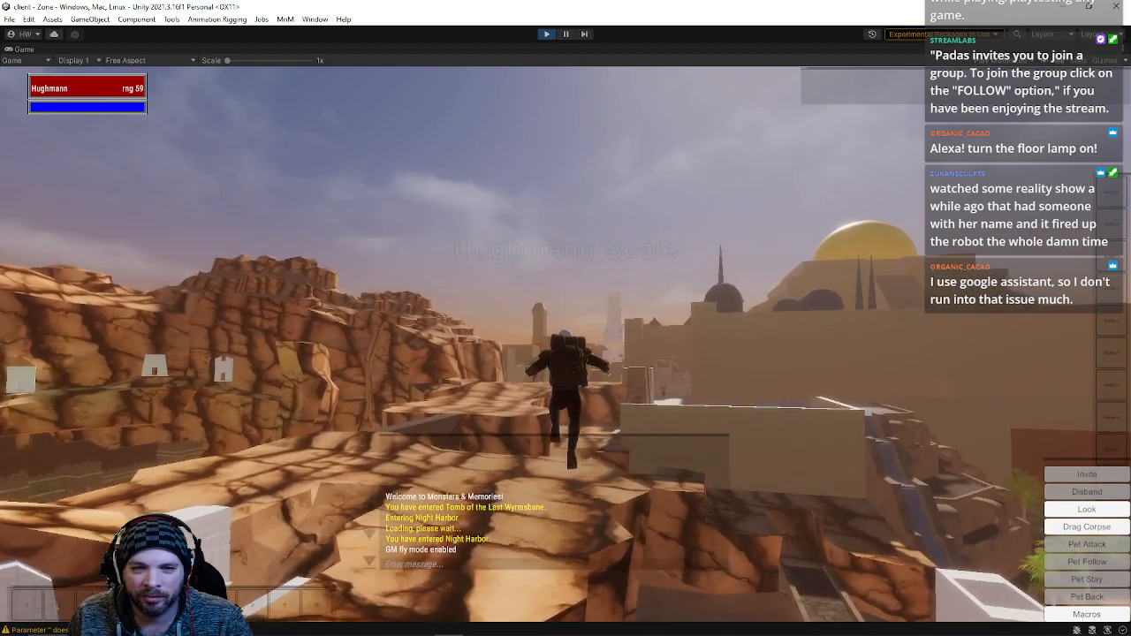
pyautogui.press('w')
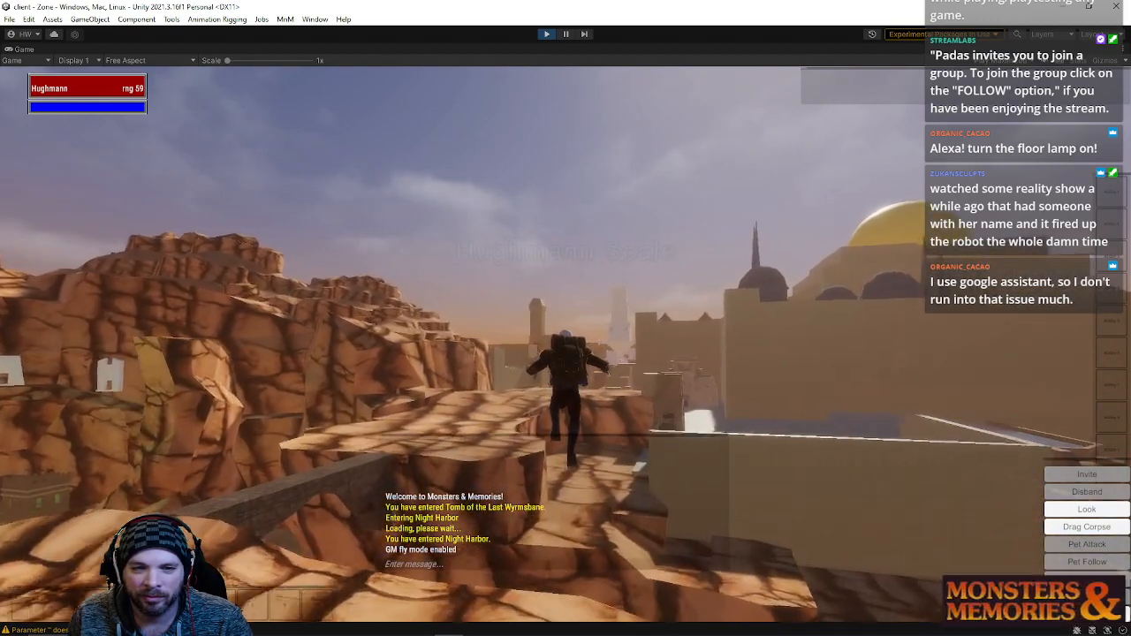
pyautogui.press('w')
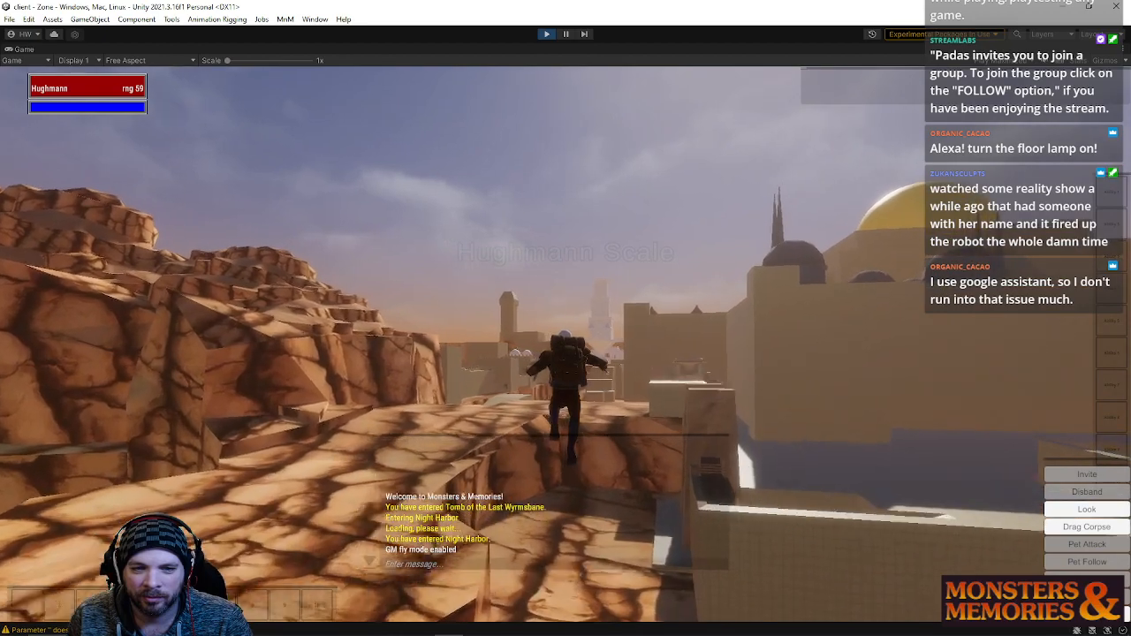
pyautogui.press('w')
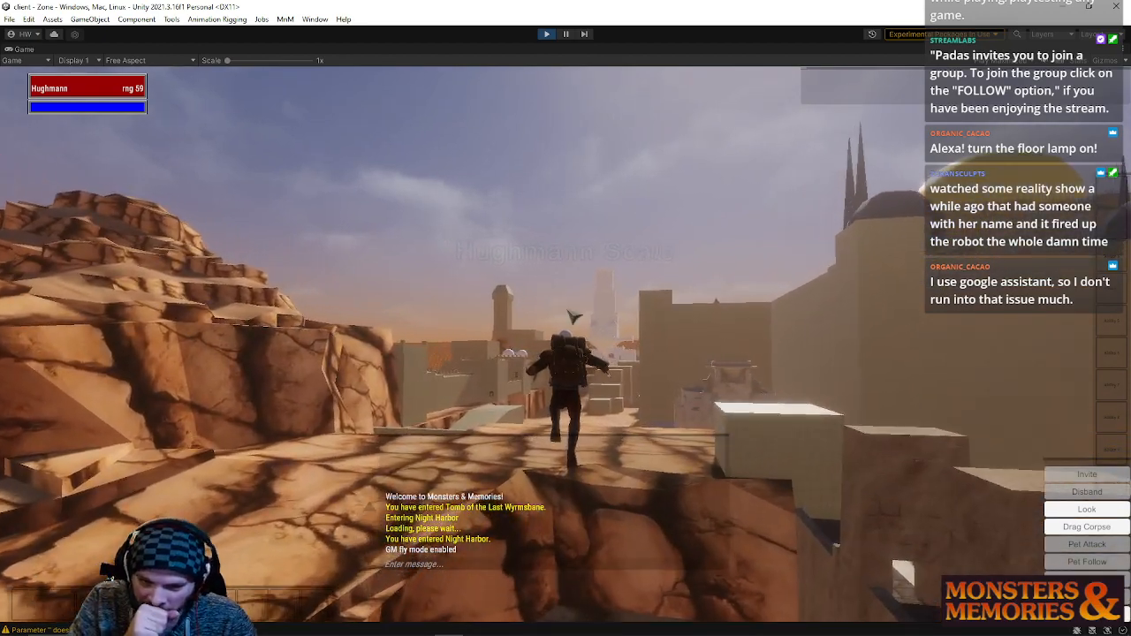
pyautogui.press('w')
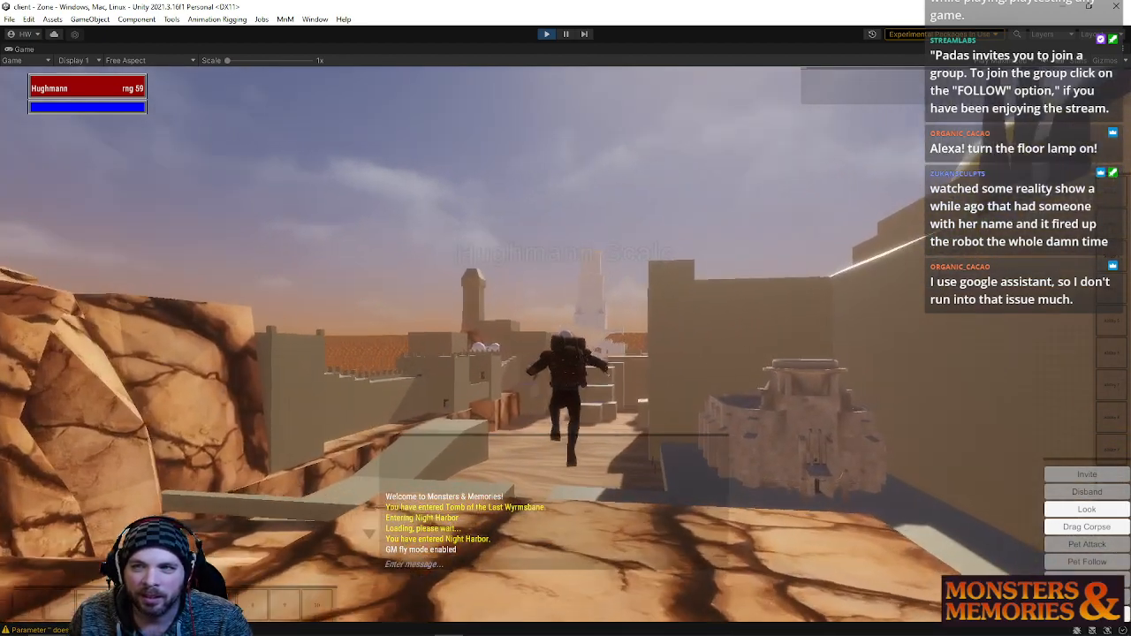
# - Fly between the grey block buildings and battlemented walls to the open plaza below the floating tower
pyautogui.press('w')
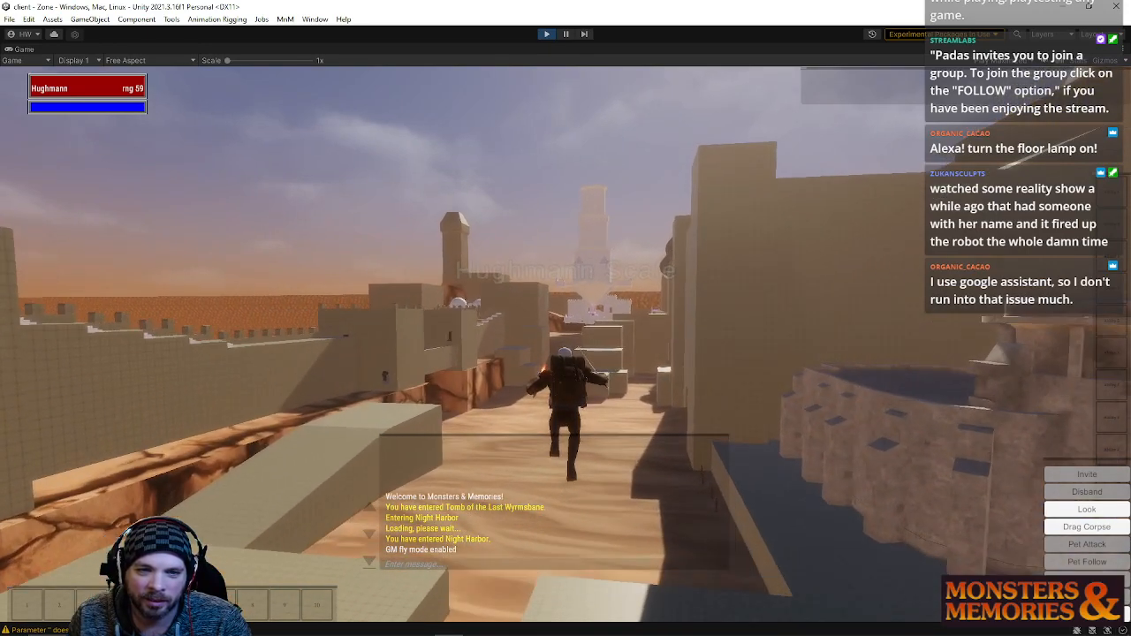
pyautogui.press('w')
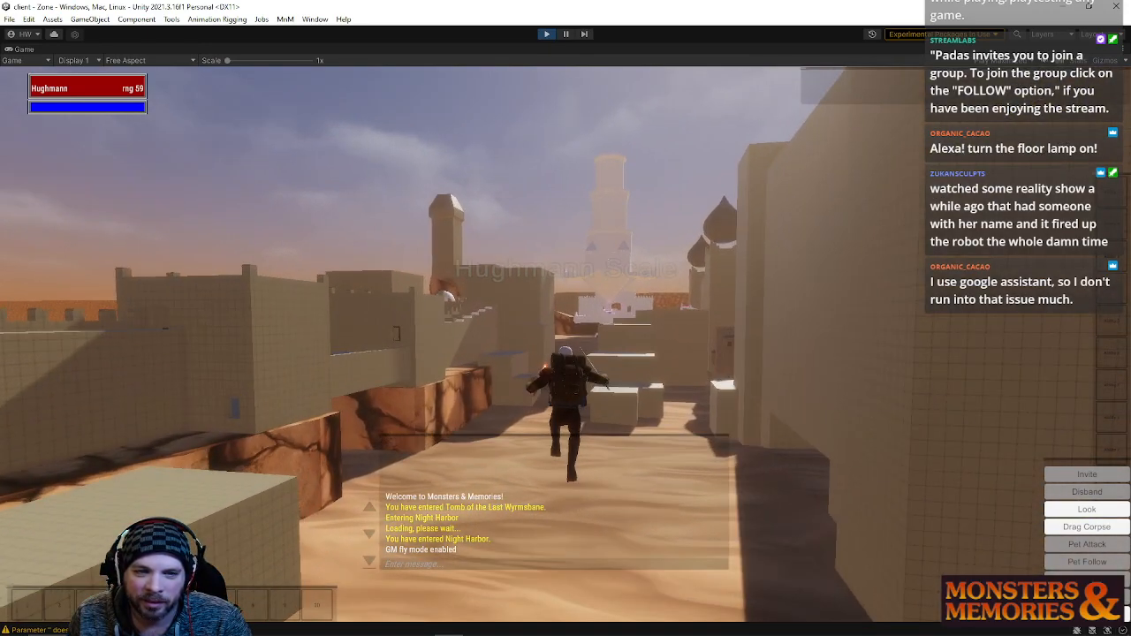
pyautogui.press('w')
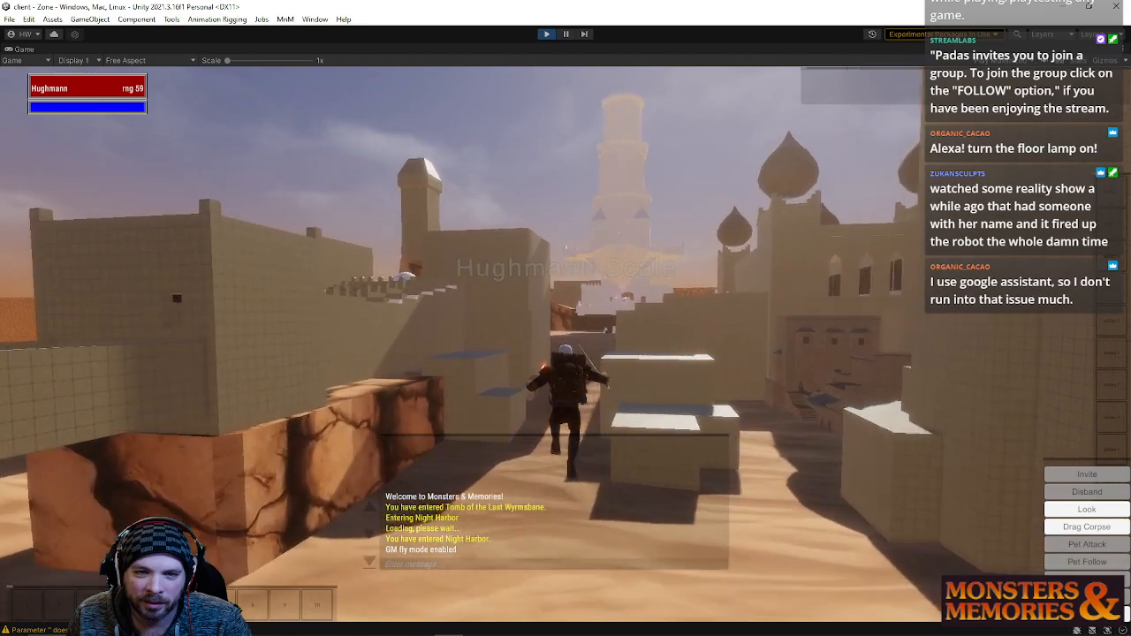
pyautogui.press('w')
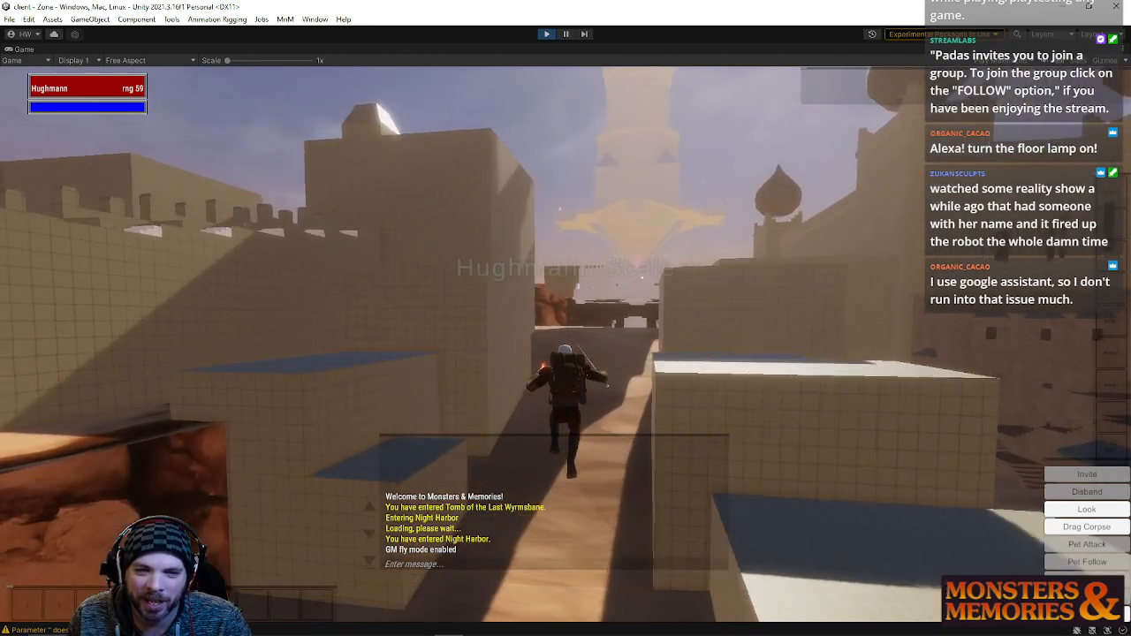
pyautogui.press('w')
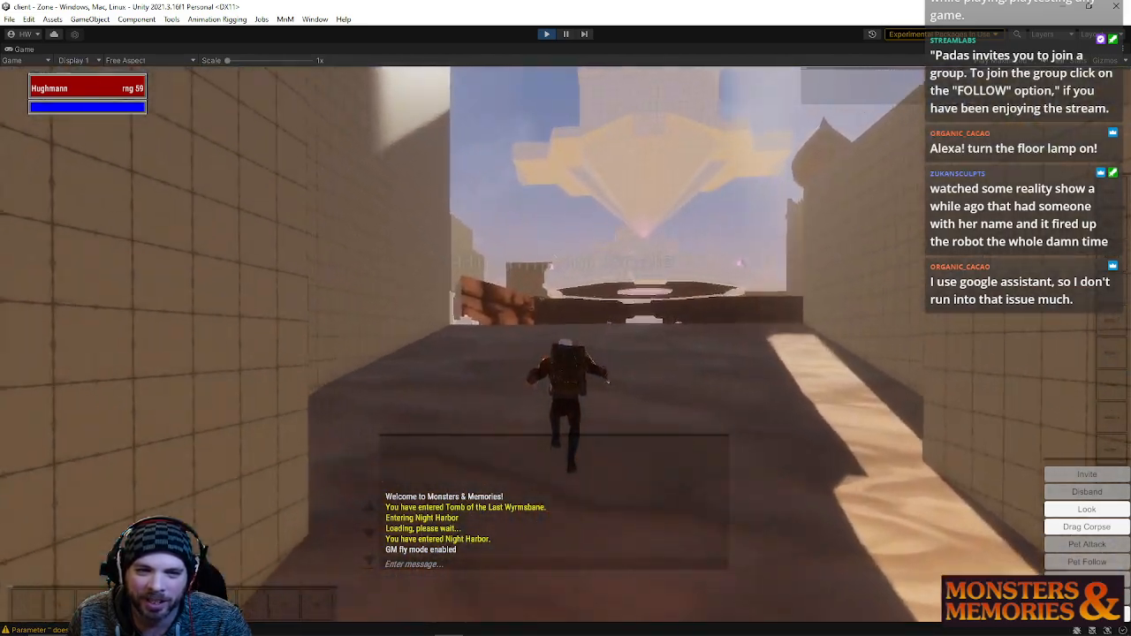
pyautogui.press('w')
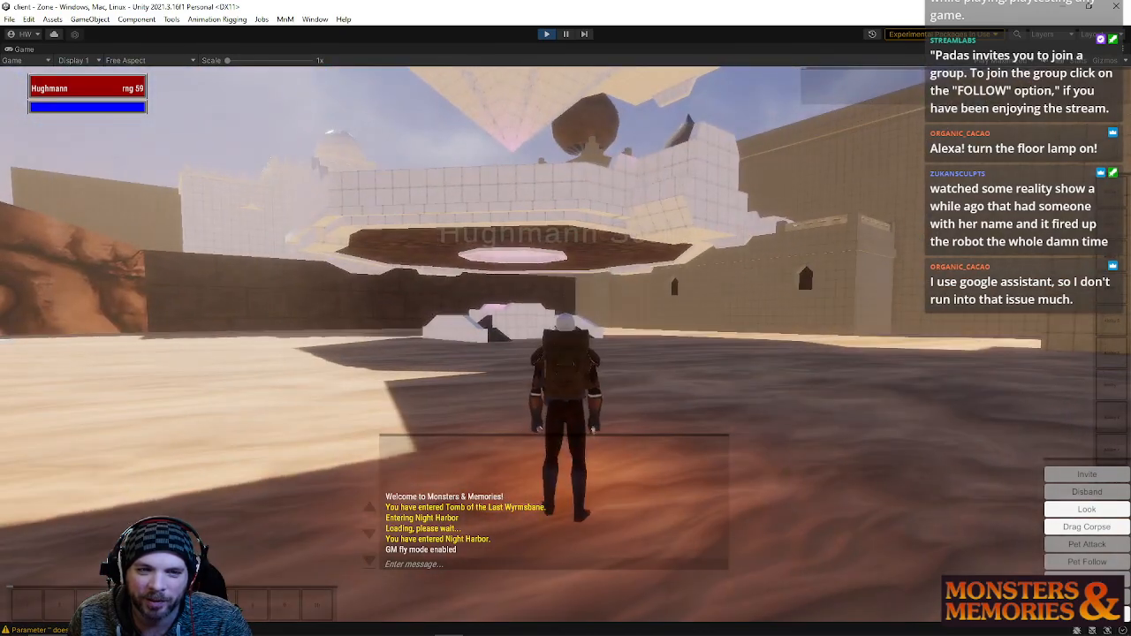
# - Cross the plaza beneath the floating platform and use the glowing pink pad to reach its upper deck
pyautogui.press('s')
pyautogui.press('w')
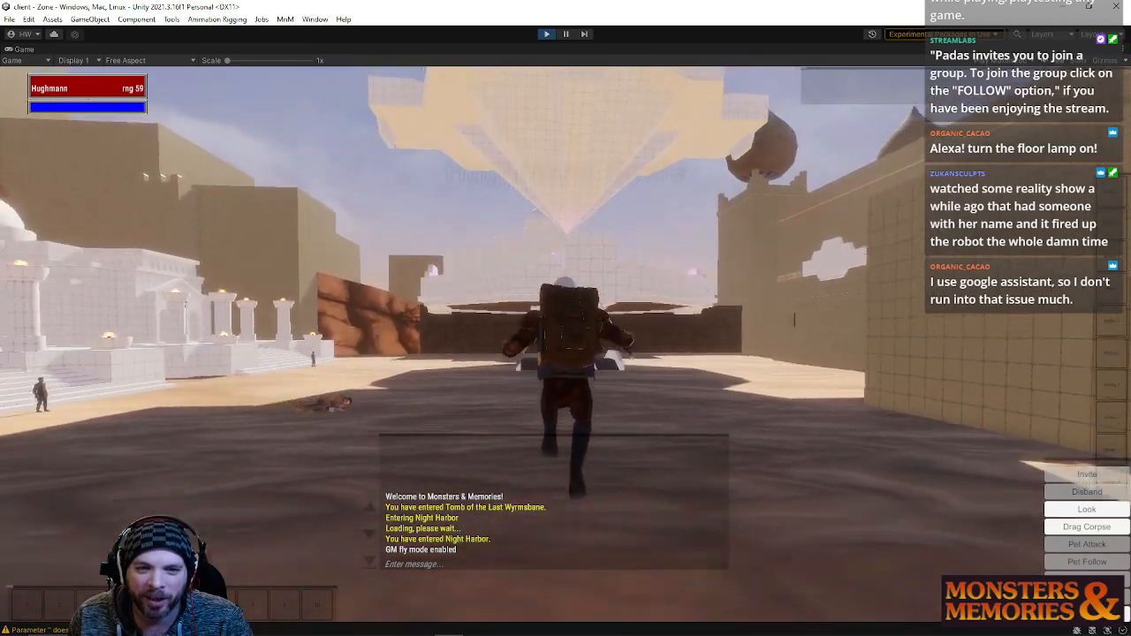
pyautogui.press('w')
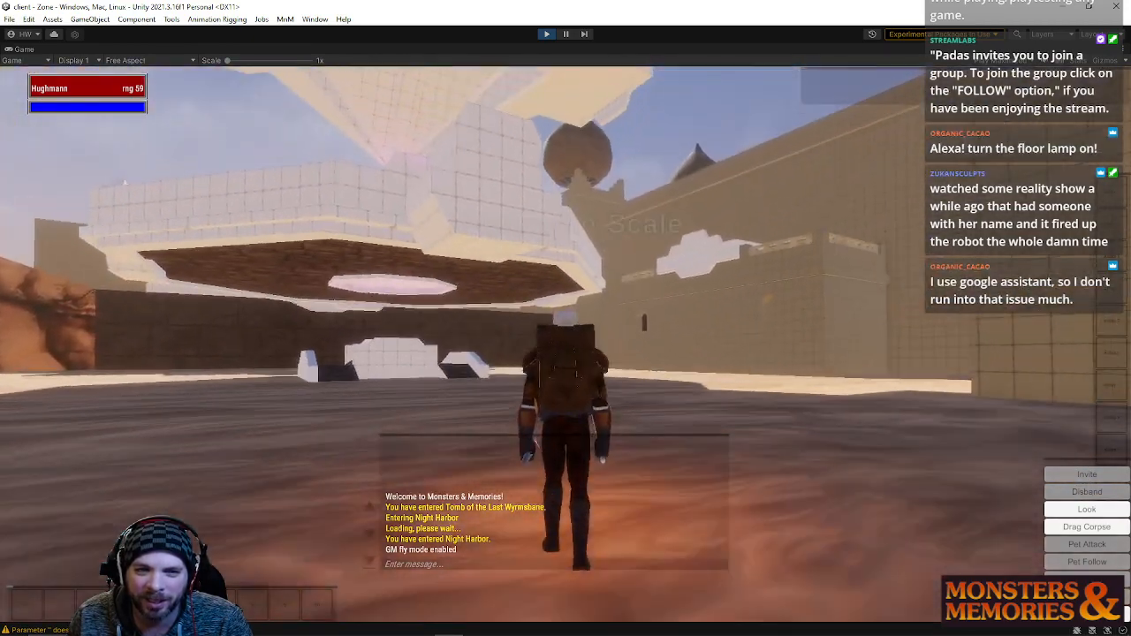
pyautogui.press('w')
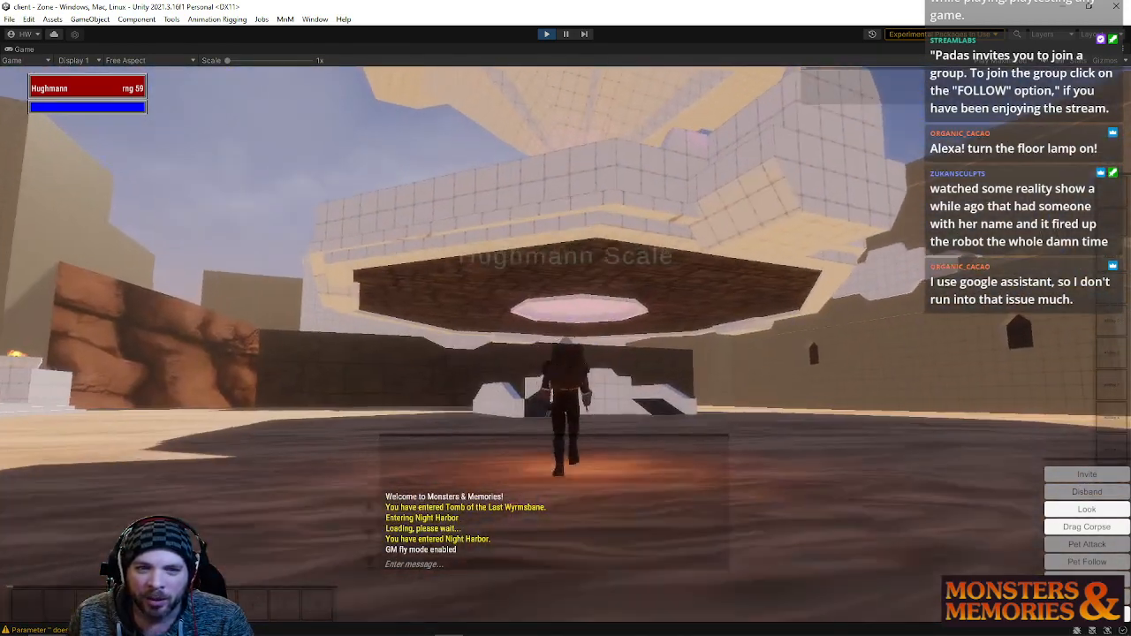
pyautogui.press('w')
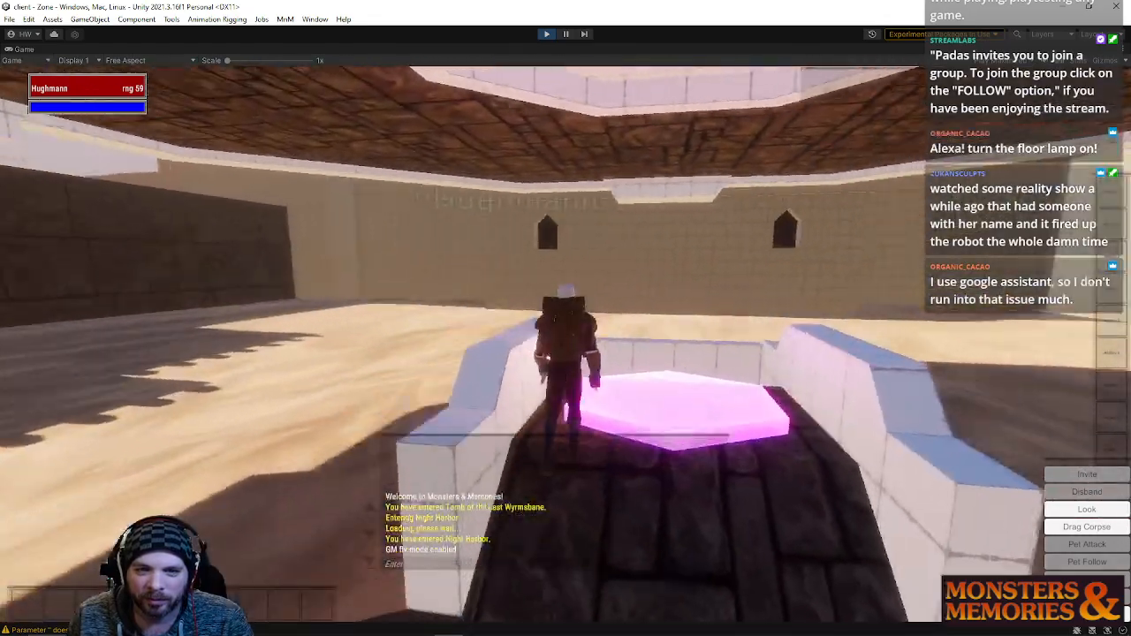
pyautogui.press('w')
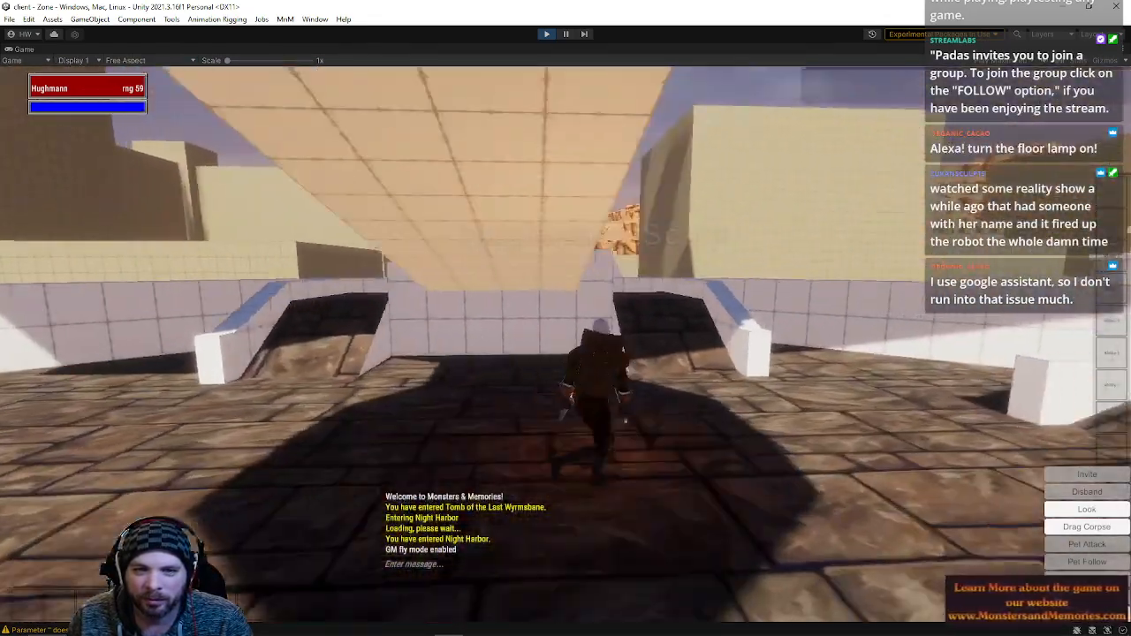
# - Check the character's equipment and inventory beside the deck's ramp and close the inventory
pyautogui.press('w')
pyautogui.press('i')
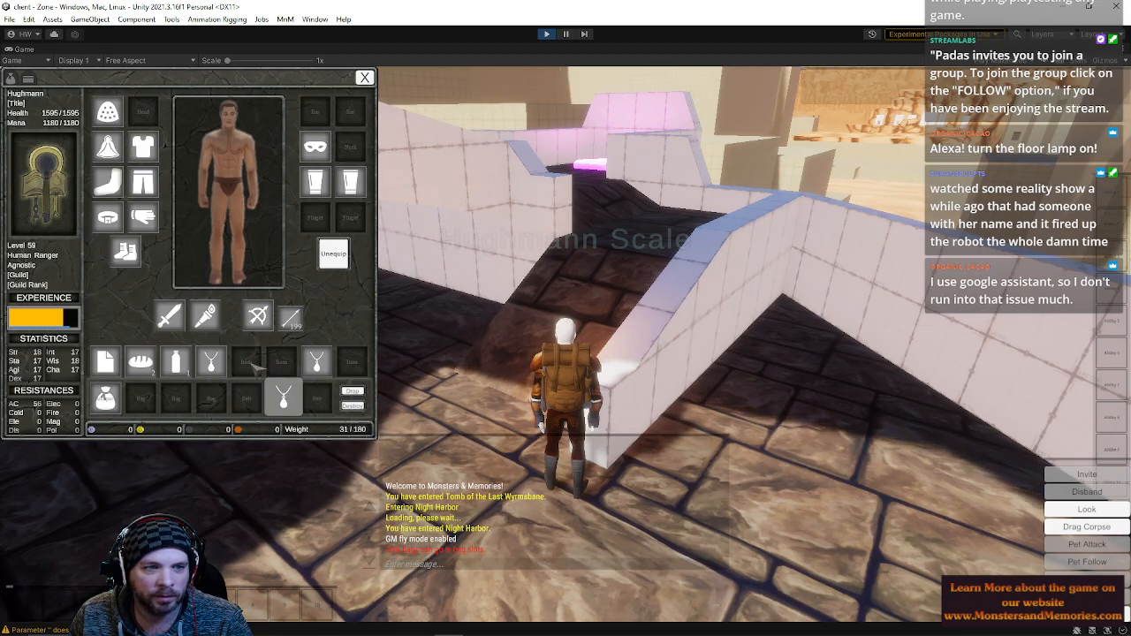
pyautogui.press('i')
# - Walk up the deck's ramp to the pink pad and examine the low walls and surrounding city buildings
pyautogui.press('w')
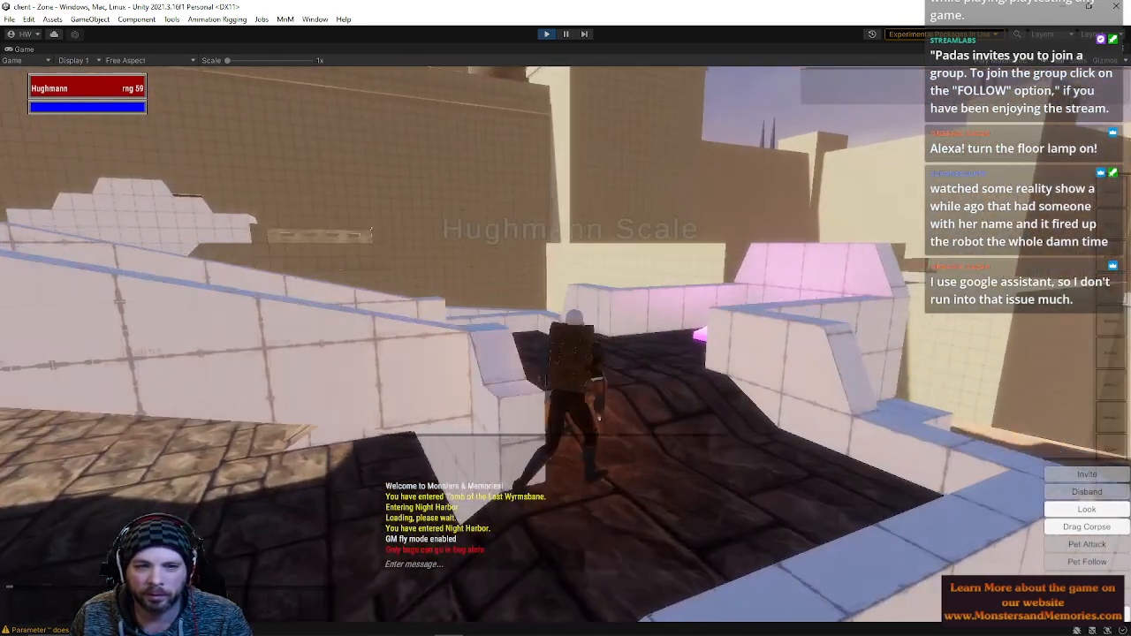
pyautogui.press('w')
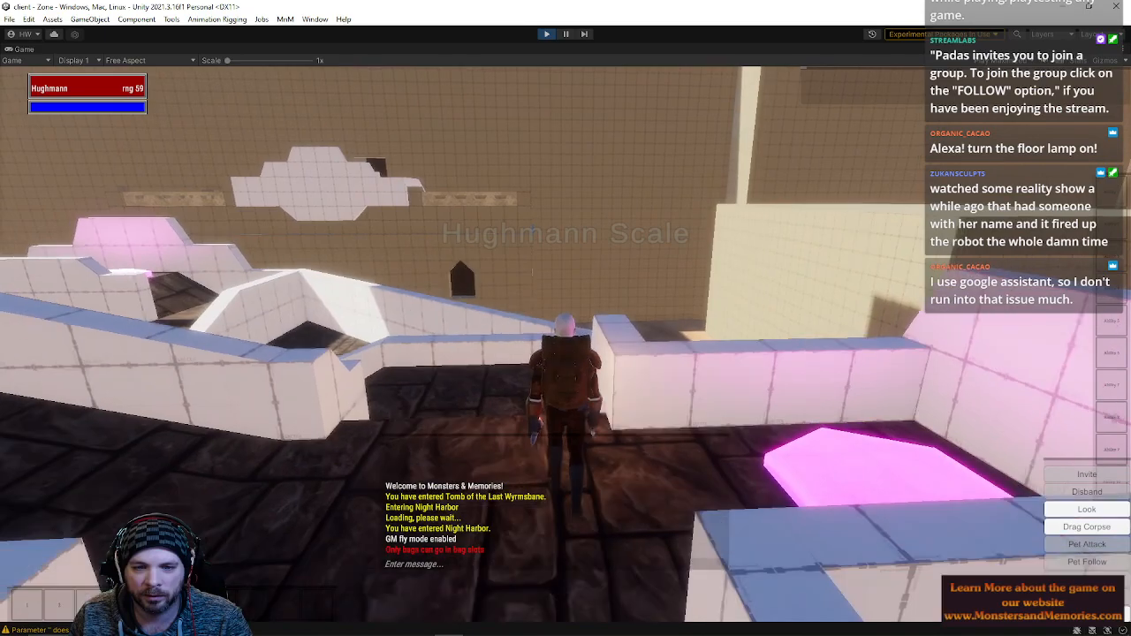
pyautogui.press('s')
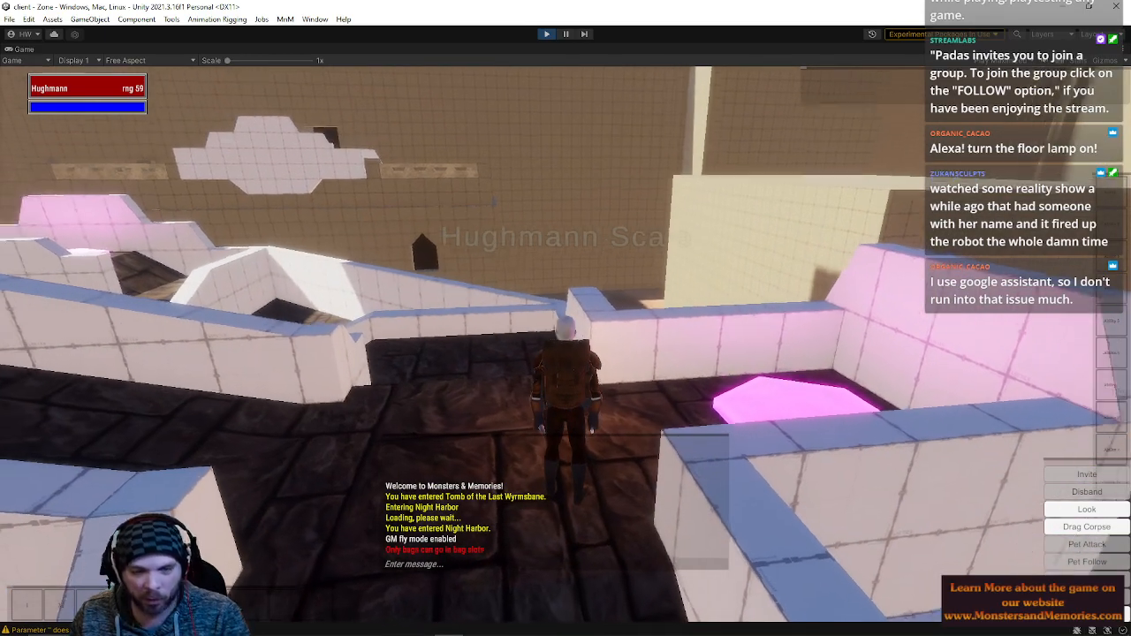
pyautogui.press('s')
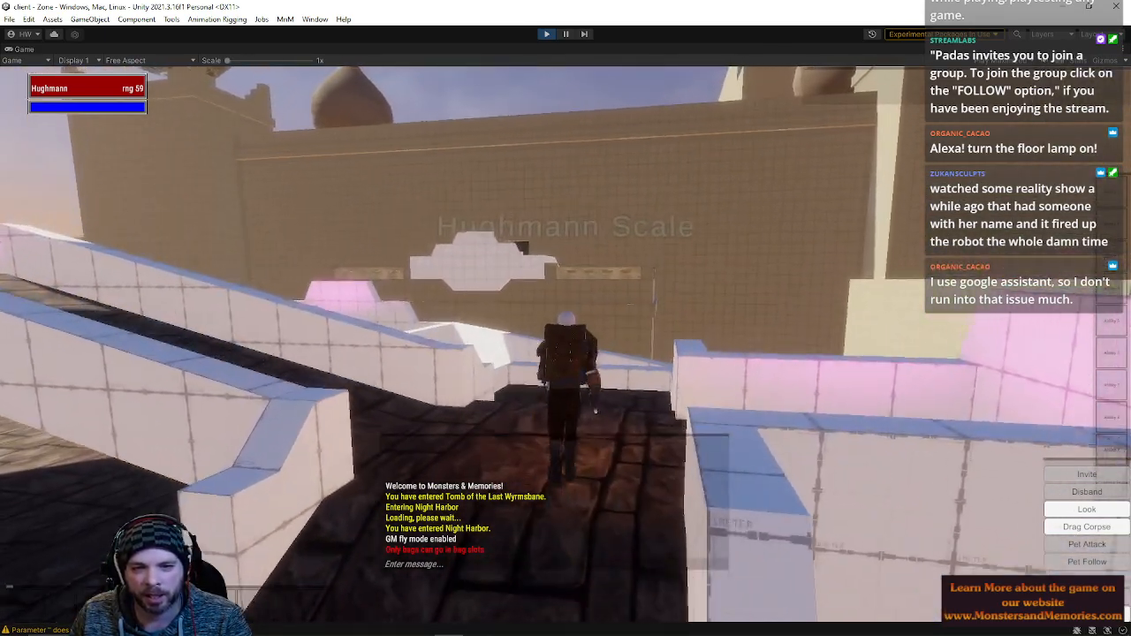
pyautogui.press('w')
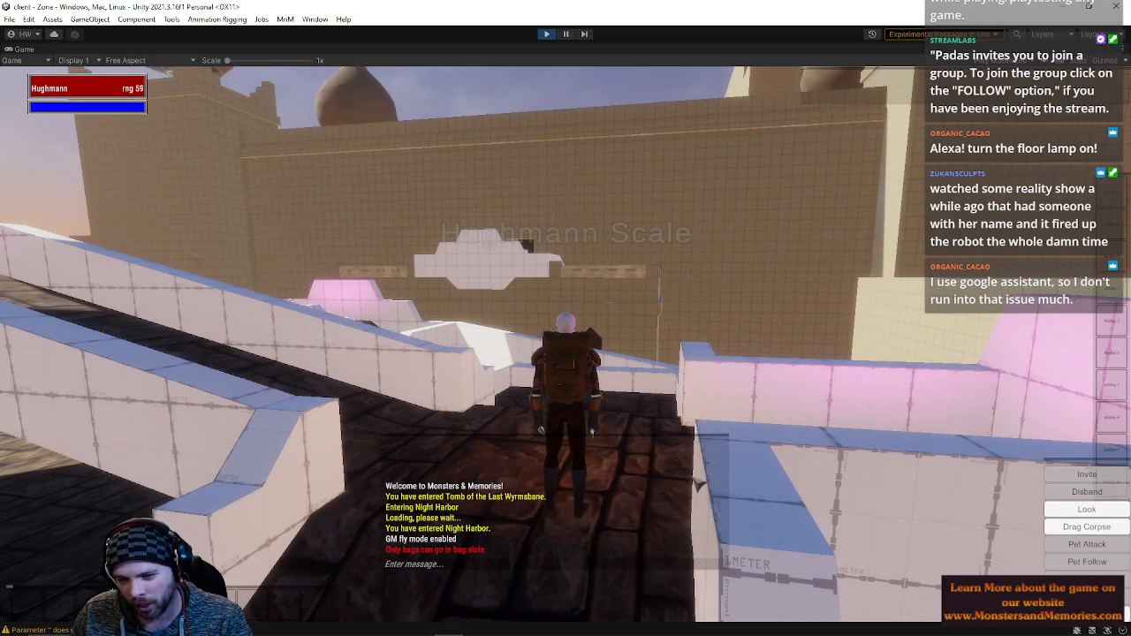
pyautogui.press('s')
# - Take the pink pad from the upper deck back down to the plaza and face the ground-level ramps
pyautogui.moveTo(692, 405); pyautogui.dragTo(787, 407, button='right')
pyautogui.press('w')
pyautogui.press('w')
pyautogui.scroll(-6, 566, 353)
pyautogui.moveTo(565, 354); pyautogui.dragTo(389, 323, button='right')
# - Climb the ground-level ramp to the pink pad, return to the upper deck and approach the tower's doorway
pyautogui.press('w')
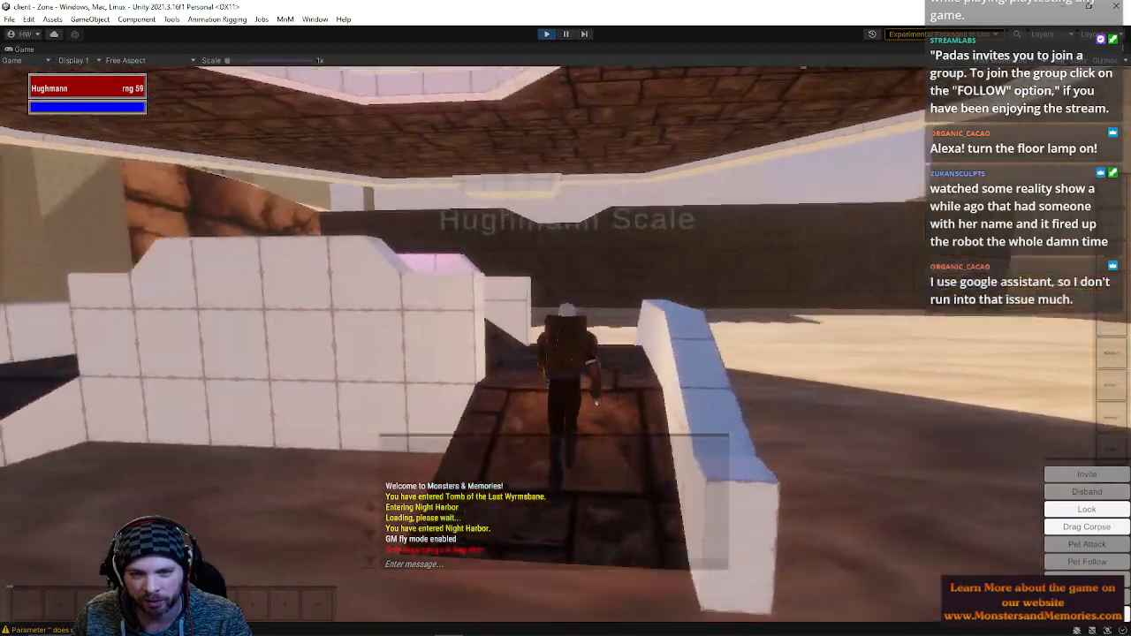
pyautogui.press('w')
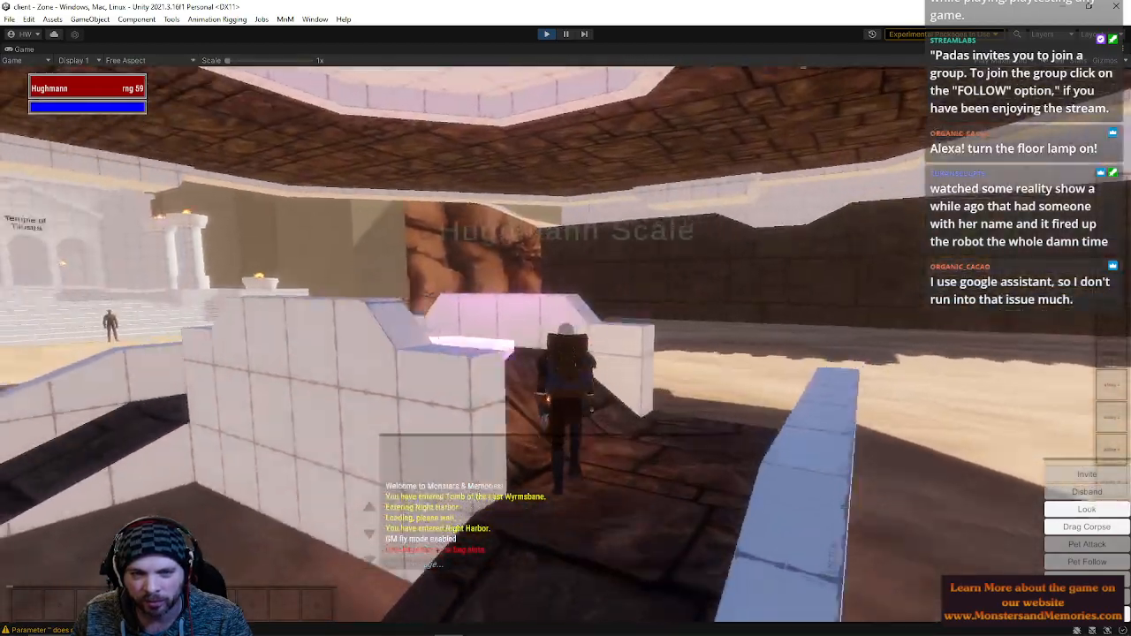
pyautogui.press('w')
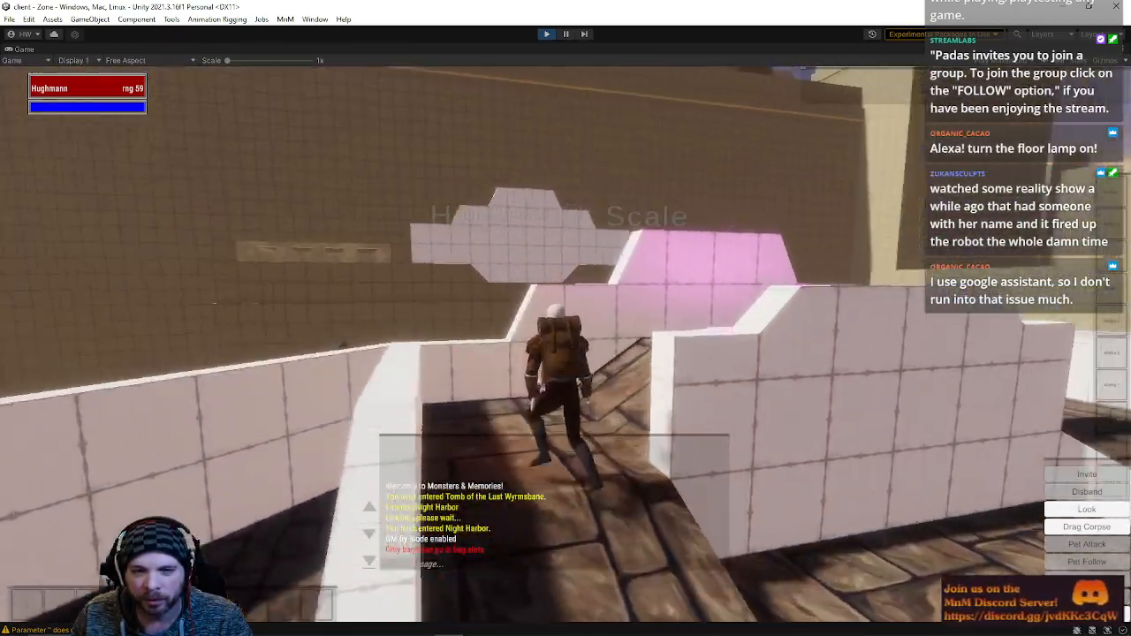
pyautogui.press('w')
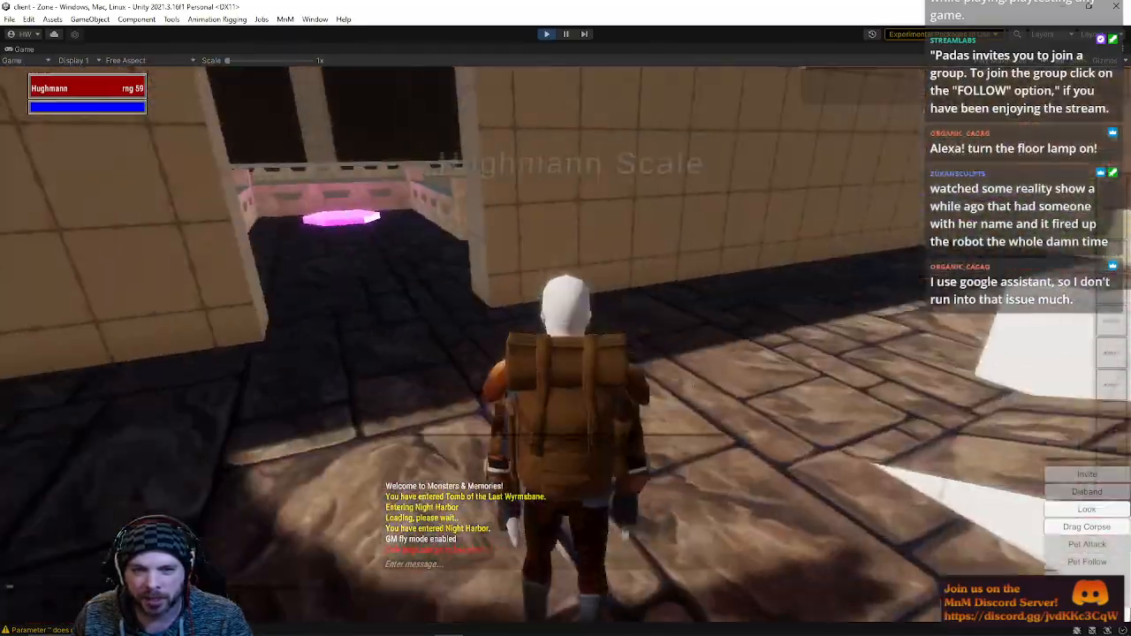
# - Walk from the tower's doorway up the deck's ramp to the pink pad and turn toward the white domed building
pyautogui.press('w')
pyautogui.press('w')
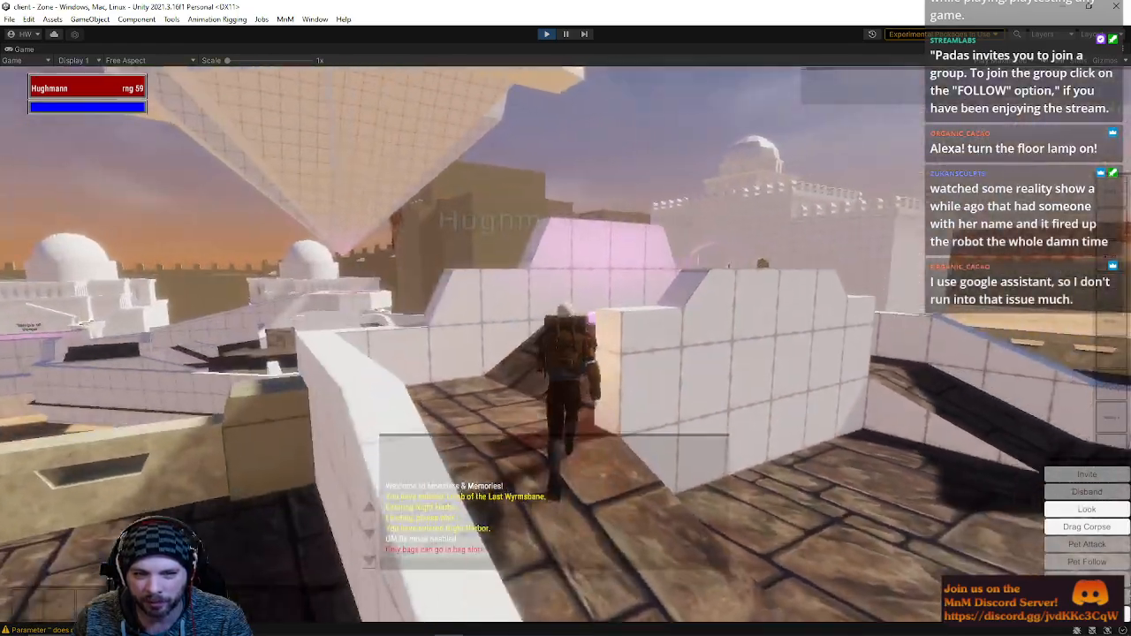
pyautogui.press('w')
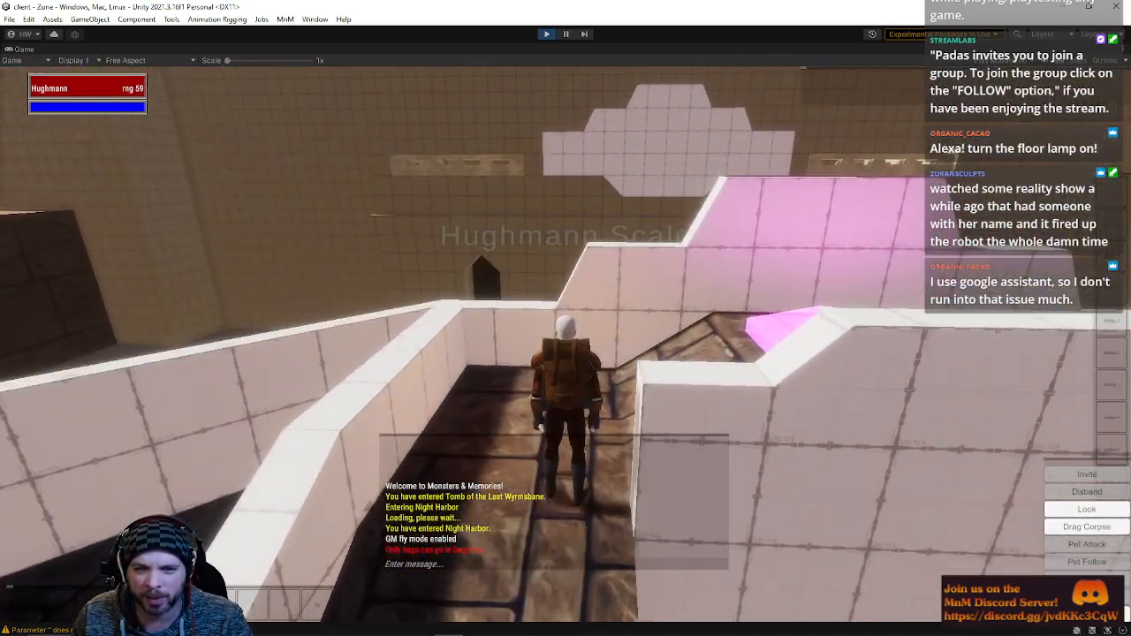
pyautogui.press('w')
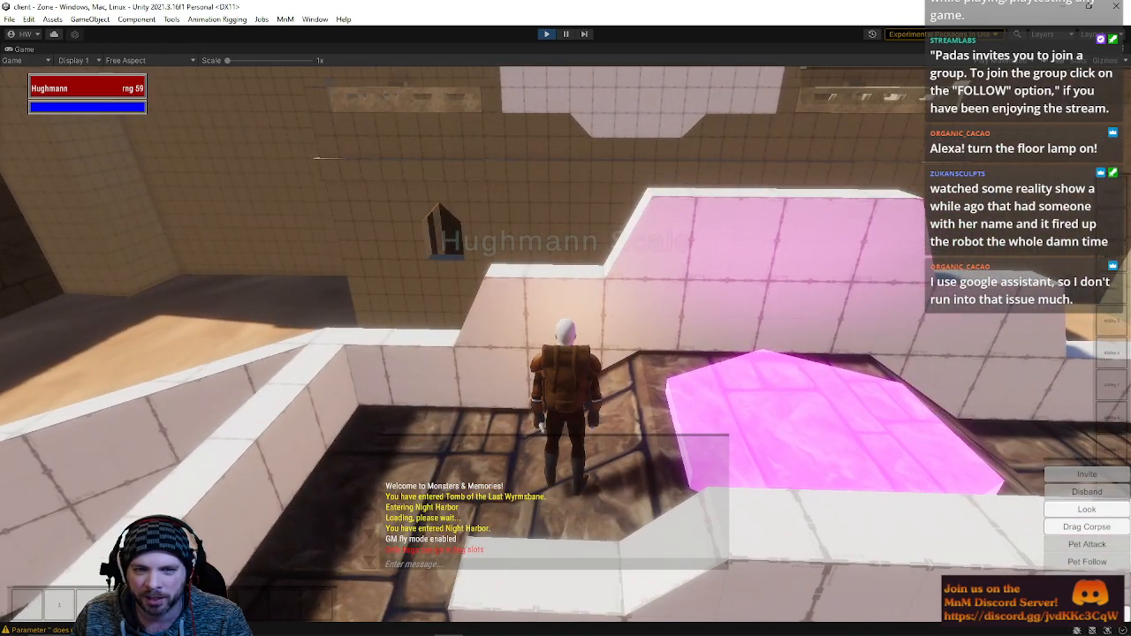
pyautogui.moveTo(565, 344); pyautogui.dragTo(389, 309, button='right')
pyautogui.press('w')
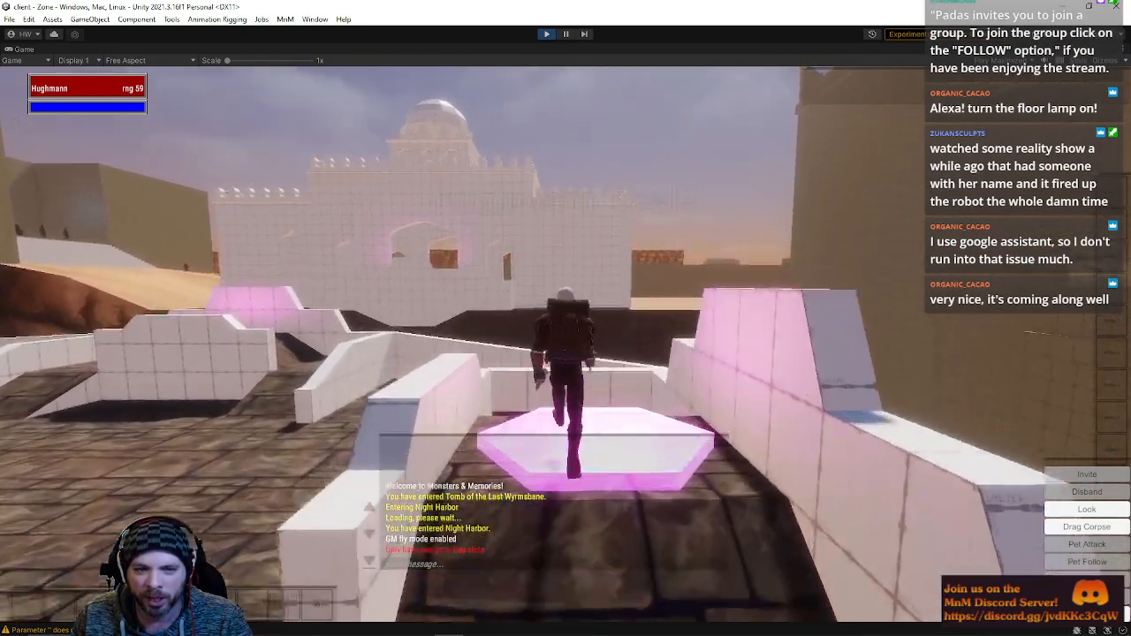
# - Return to the tower's doorway and view the interior balcony with its pink pad and railings
pyautogui.press('w')
pyautogui.moveTo(565, 344); pyautogui.dragTo(813, 345, button='right')
pyautogui.press('w')
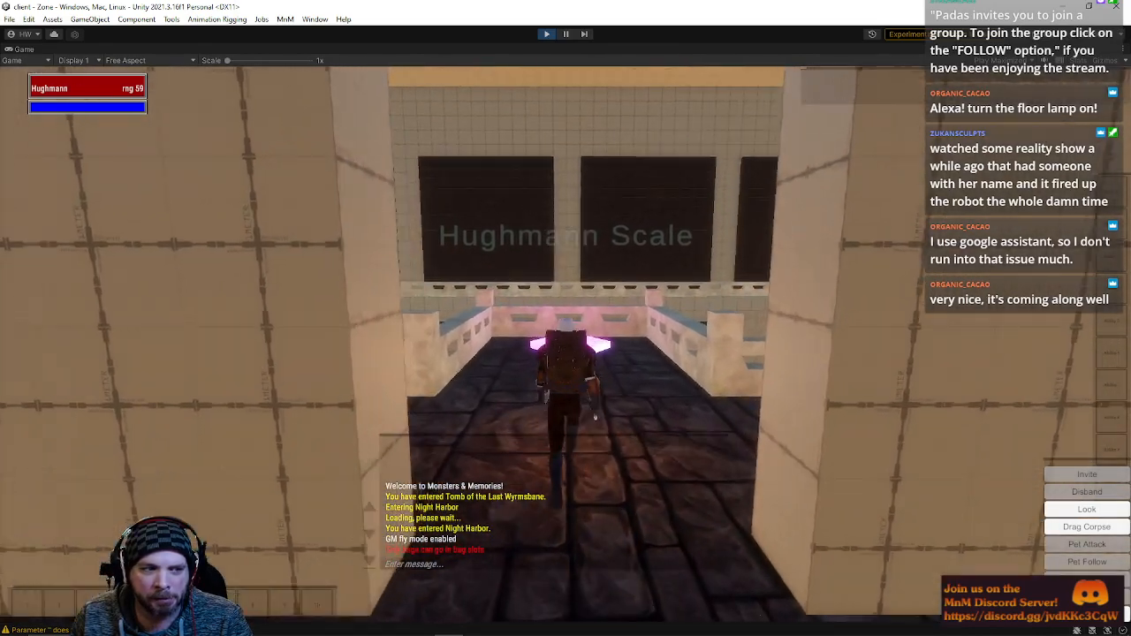
pyautogui.press('w')
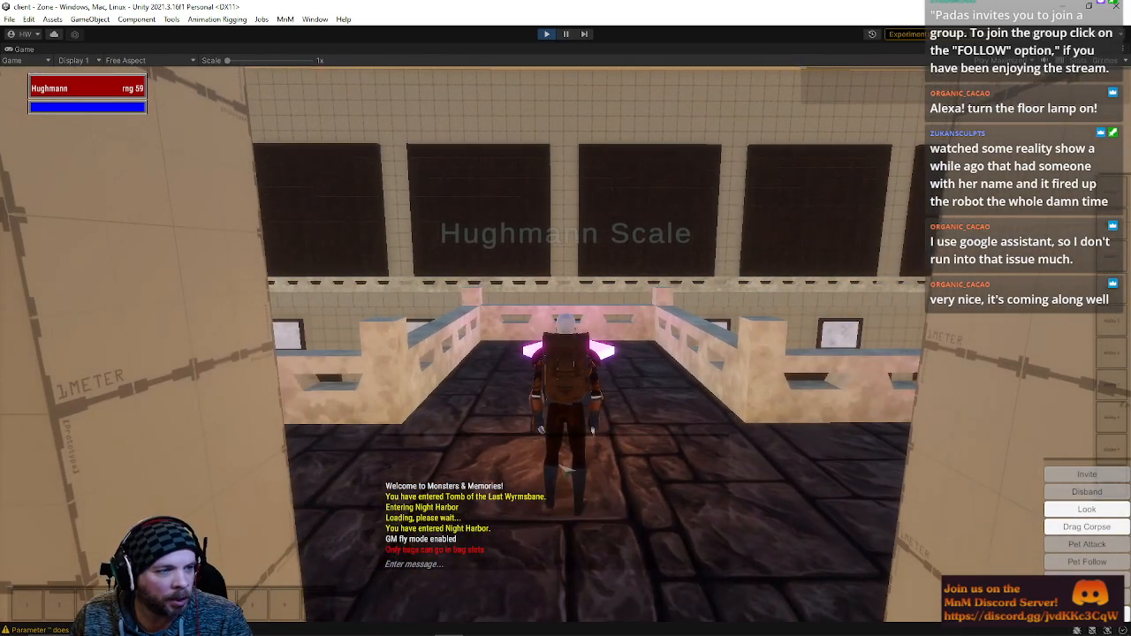
# - Back out of the doorway, cross the deck's ramps and climb to the landing facing the onion-domed towers
pyautogui.press('s')
pyautogui.moveTo(565, 345); pyautogui.dragTo(310, 354, button='right')
pyautogui.press('w')
pyautogui.press('w')
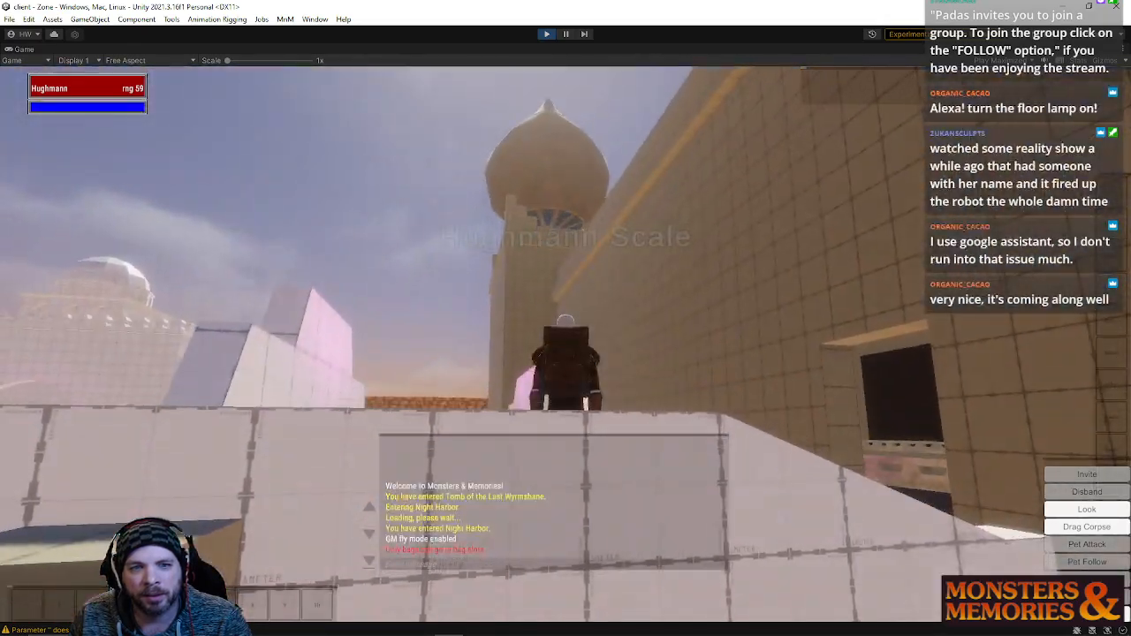
pyautogui.press('w')
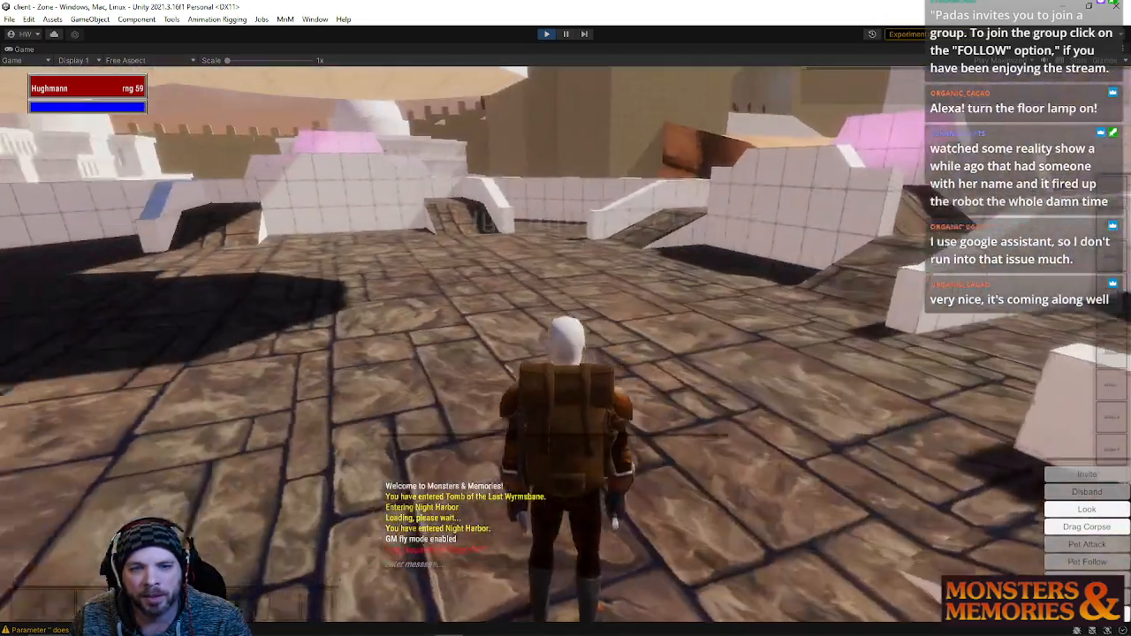
pyautogui.press('w')
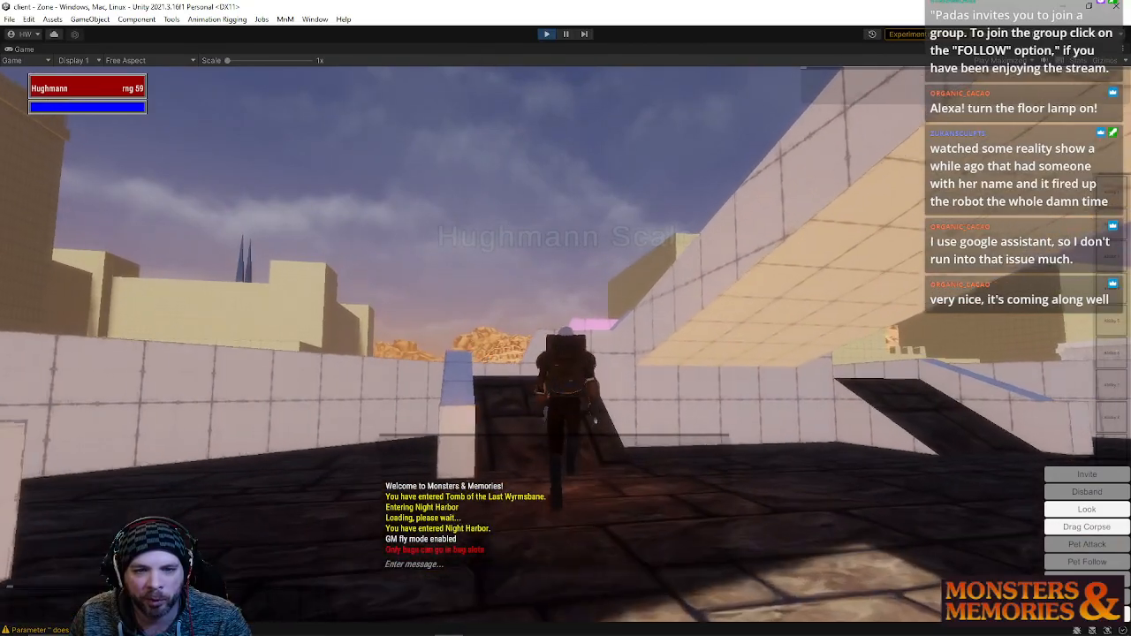
pyautogui.press('w')
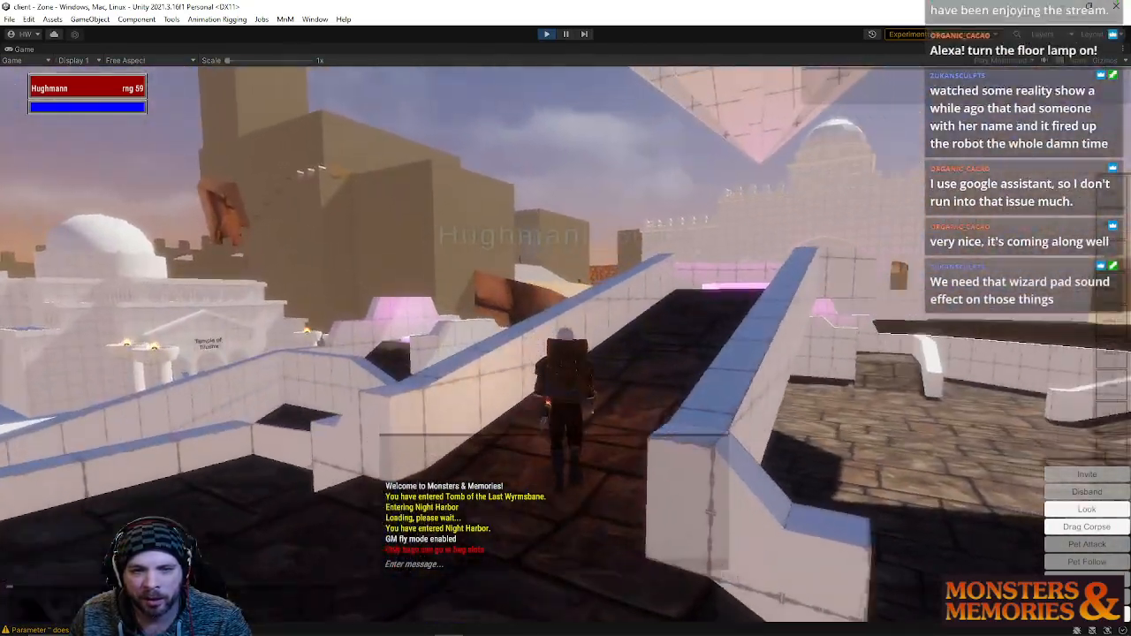
pyautogui.press('w')
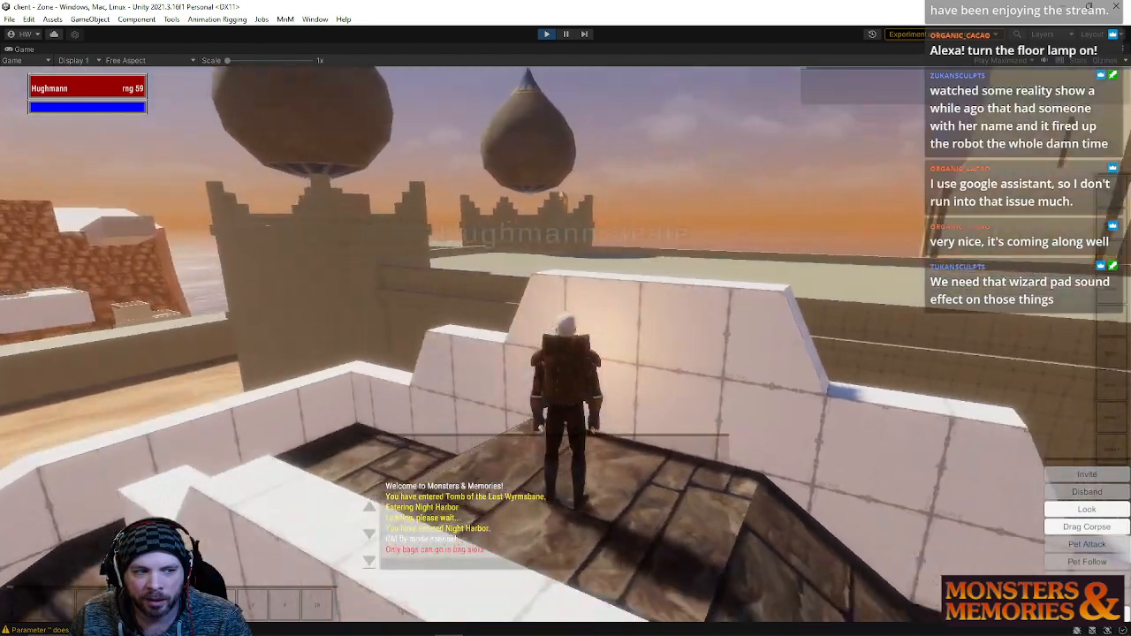
# - Examine the onion-domed towers and the landing's low walls from several angles
pyautogui.moveTo(566, 345); pyautogui.dragTo(787, 407, button='right')
pyautogui.press('w')
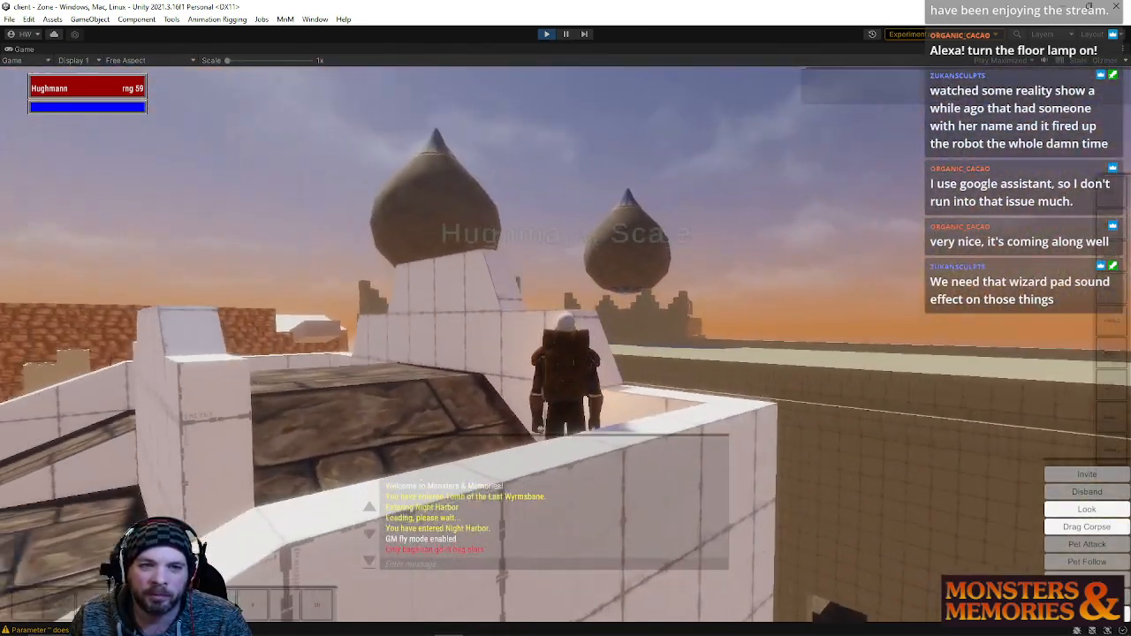
pyautogui.moveTo(565, 345); pyautogui.dragTo(478, 358, button='right')
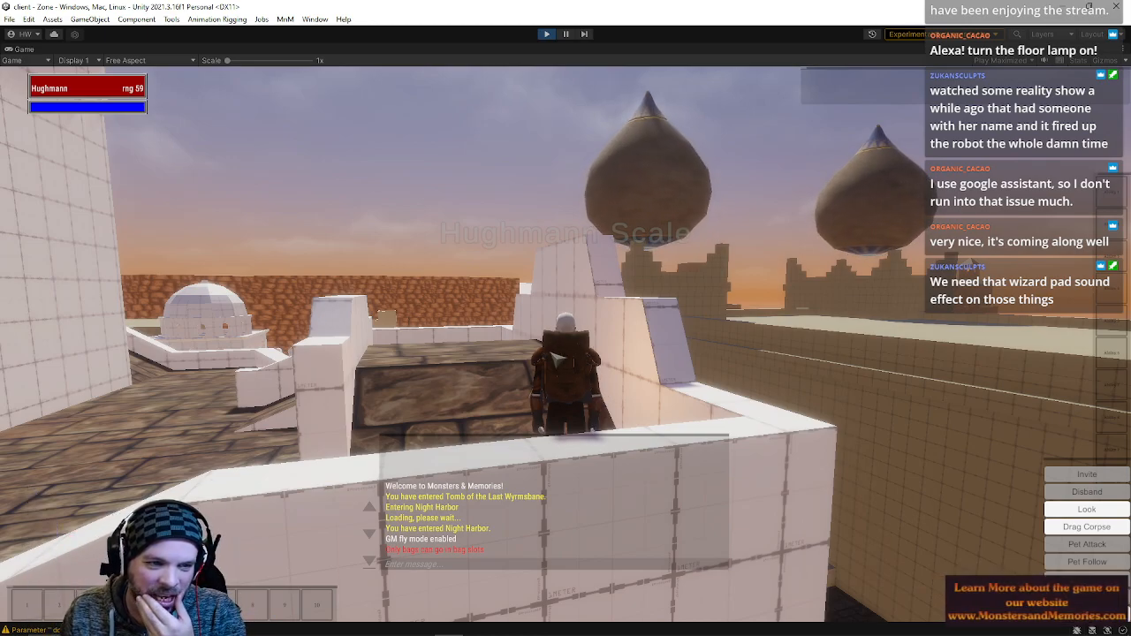
pyautogui.press('w')
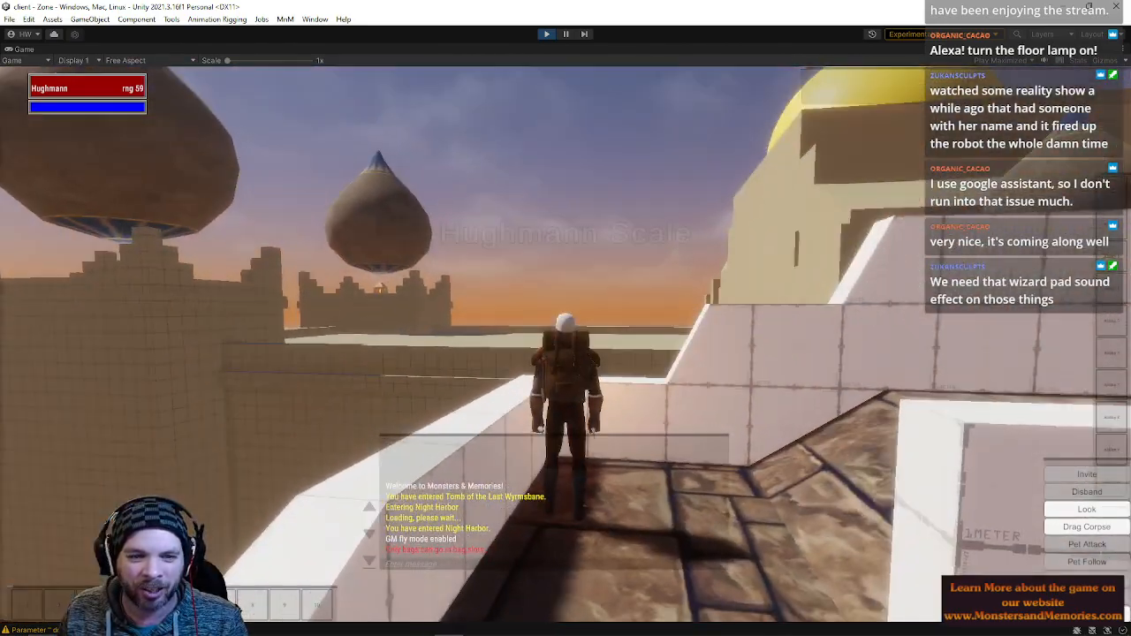
pyautogui.press('w')
pyautogui.press('w')
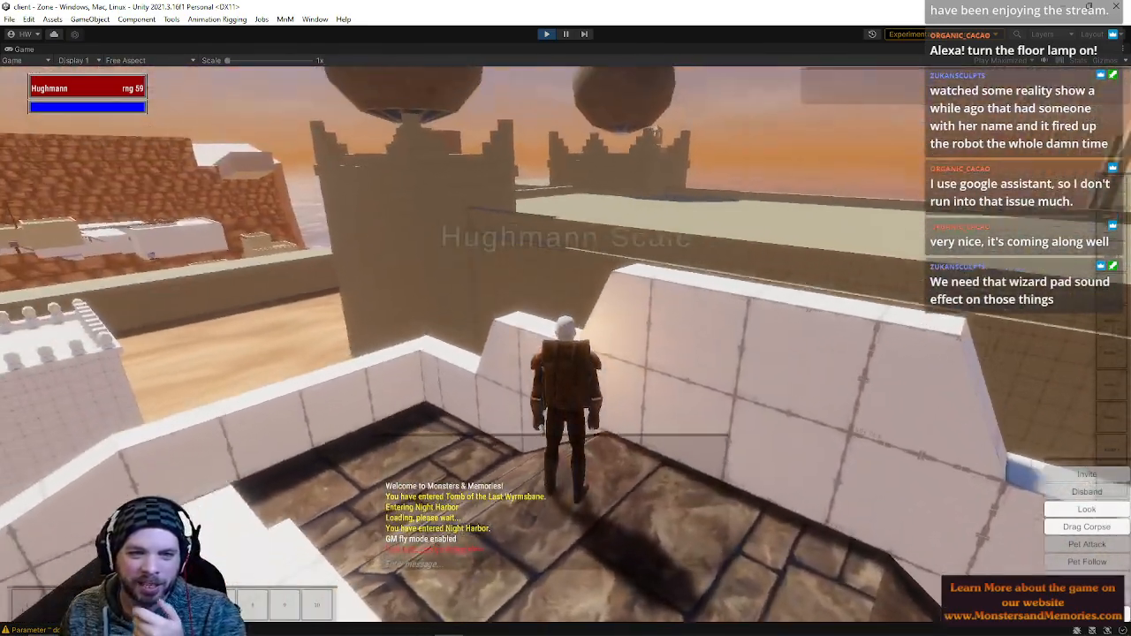
pyautogui.moveTo(566, 345); pyautogui.dragTo(529, 256, button='right')
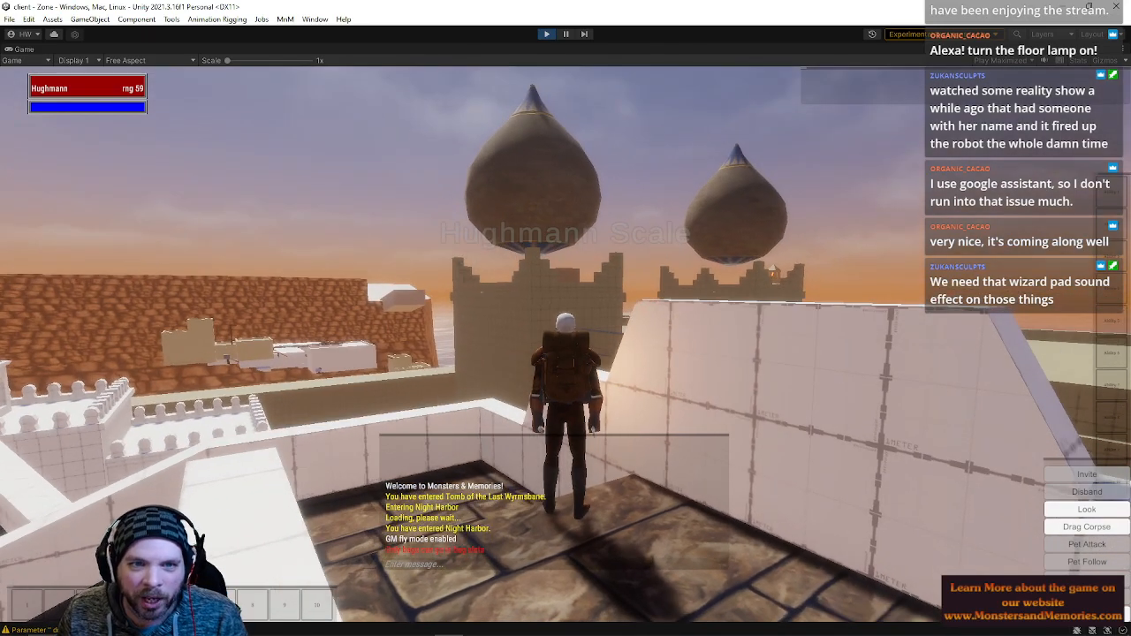
# - Move along the landing's ramp and inspect the golden-domed building beyond the onion-domed towers
pyautogui.press('w')
pyautogui.moveTo(460, 218); pyautogui.dragTo(637, 221, button='right')
pyautogui.press('a')
pyautogui.moveTo(565, 318); pyautogui.dragTo(694, 316, button='right')
pyautogui.press('w')
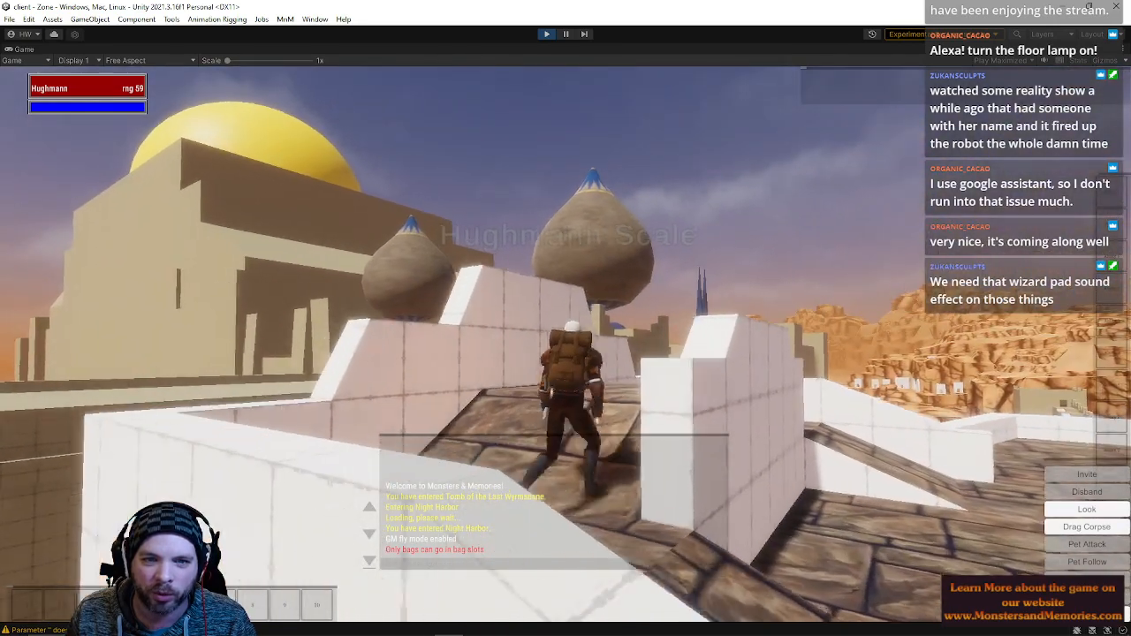
pyautogui.moveTo(565, 318); pyautogui.dragTo(437, 316, button='right')
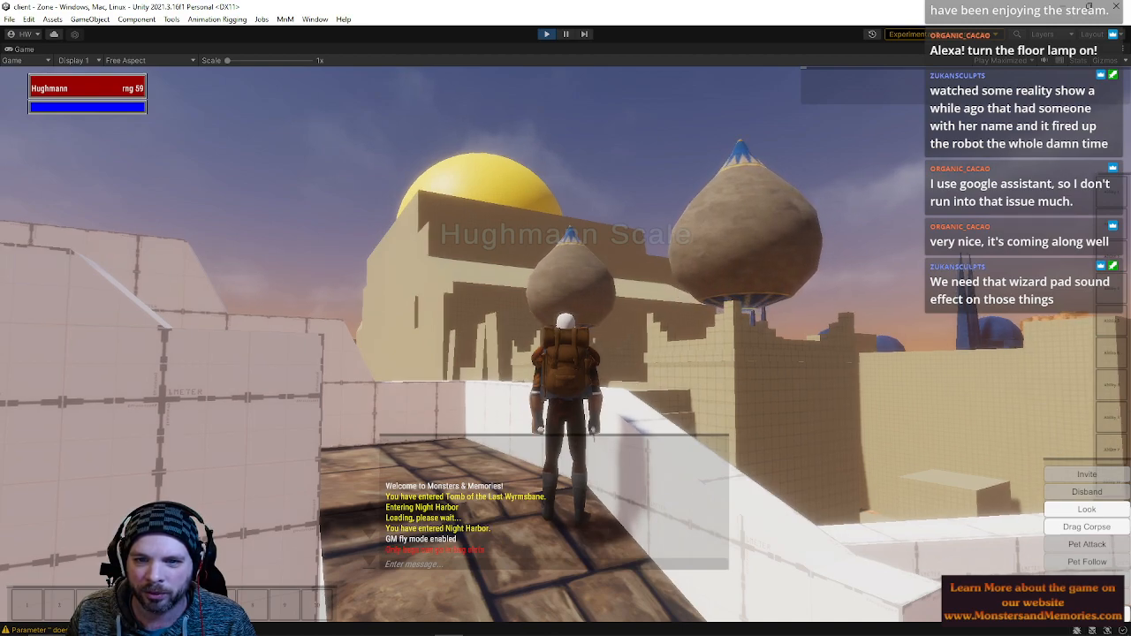
# - View the tall stone tower from the deck's edge and look up at the floating white structure overhead
pyautogui.press('w')
pyautogui.moveTo(566, 319); pyautogui.dragTo(694, 190, button='right')
pyautogui.press('w')
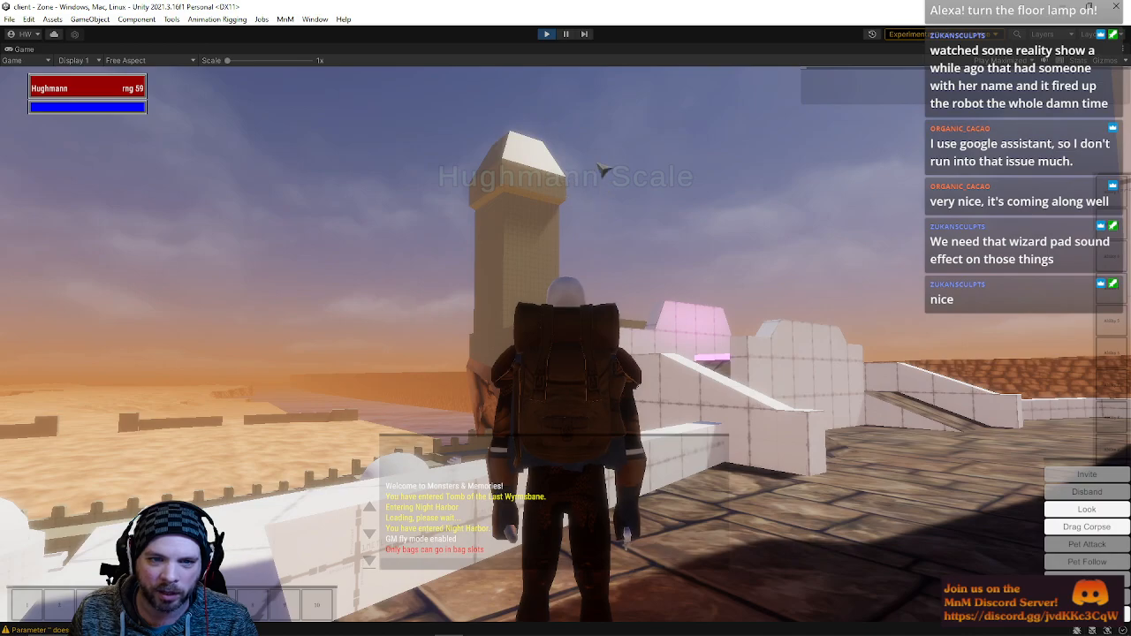
pyautogui.scroll(-5, 579, 223)
pyautogui.moveTo(579, 223); pyautogui.dragTo(620, 106, button='right')
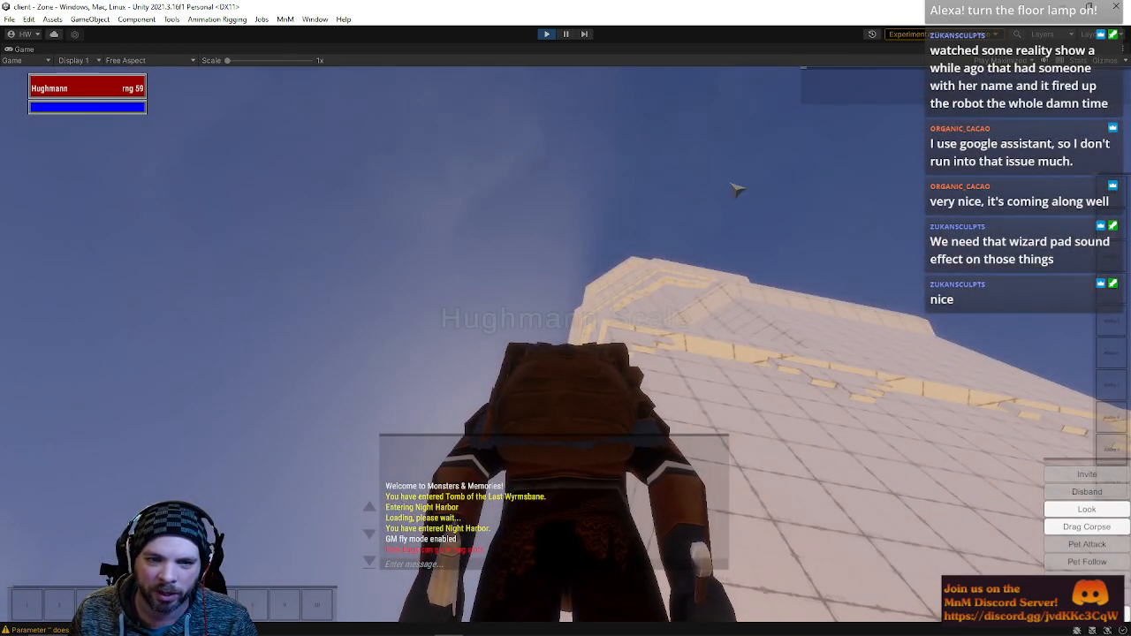
pyautogui.moveTo(566, 318); pyautogui.dragTo(486, 311, button='right')
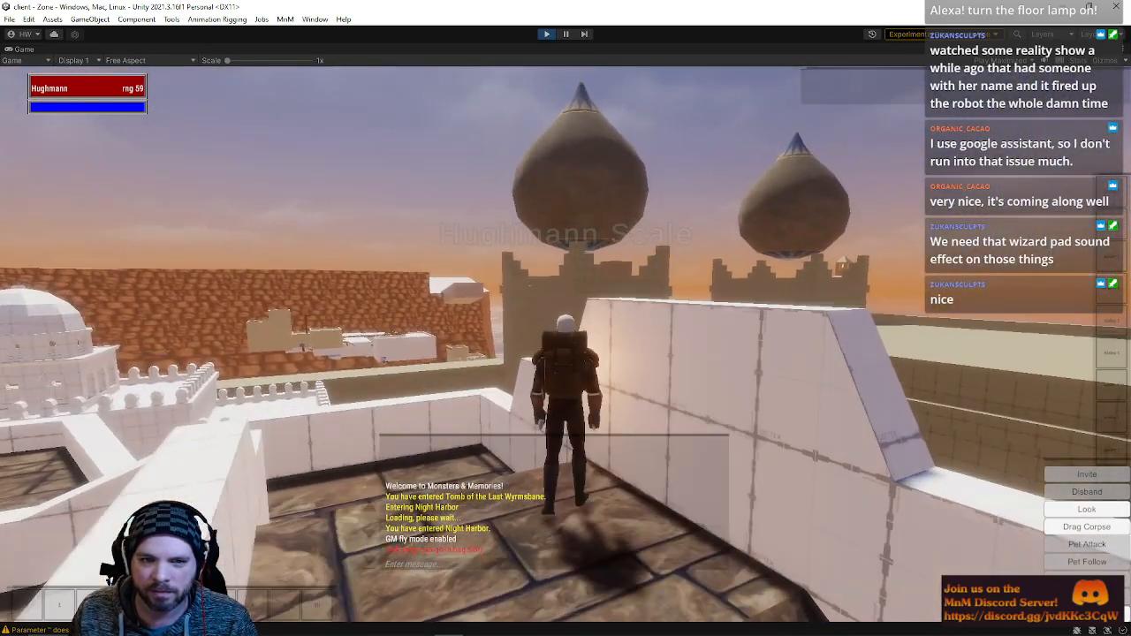
# - Leave the landing, cross the deck and enter the tower to reach the interior walkway beside the wooden shelves
pyautogui.press('w')
pyautogui.moveTo(566, 318)
pyautogui.mouseDown(button='right')
pyautogui.moveTo(650, 316)
pyautogui.moveTo(446, 320)
pyautogui.moveTo(380, 307)
pyautogui.moveTo(605, 318)
pyautogui.moveTo(416, 329)
pyautogui.moveTo(557, 318)
pyautogui.moveTo(478, 318)
pyautogui.mouseUp(button='right')
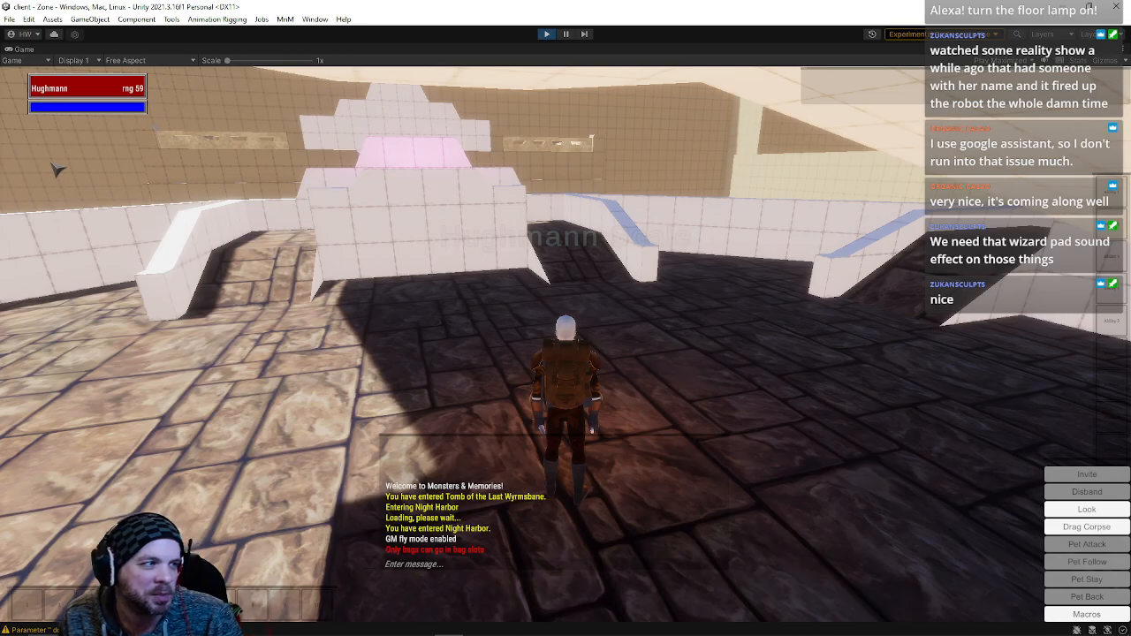
pyautogui.press('w')
pyautogui.moveTo(565, 318); pyautogui.dragTo(587, 362, button='right')
pyautogui.press('w')
pyautogui.press('w')
pyautogui.press('w')
pyautogui.moveTo(565, 318); pyautogui.dragTo(667, 305, button='right')
pyautogui.press('w')
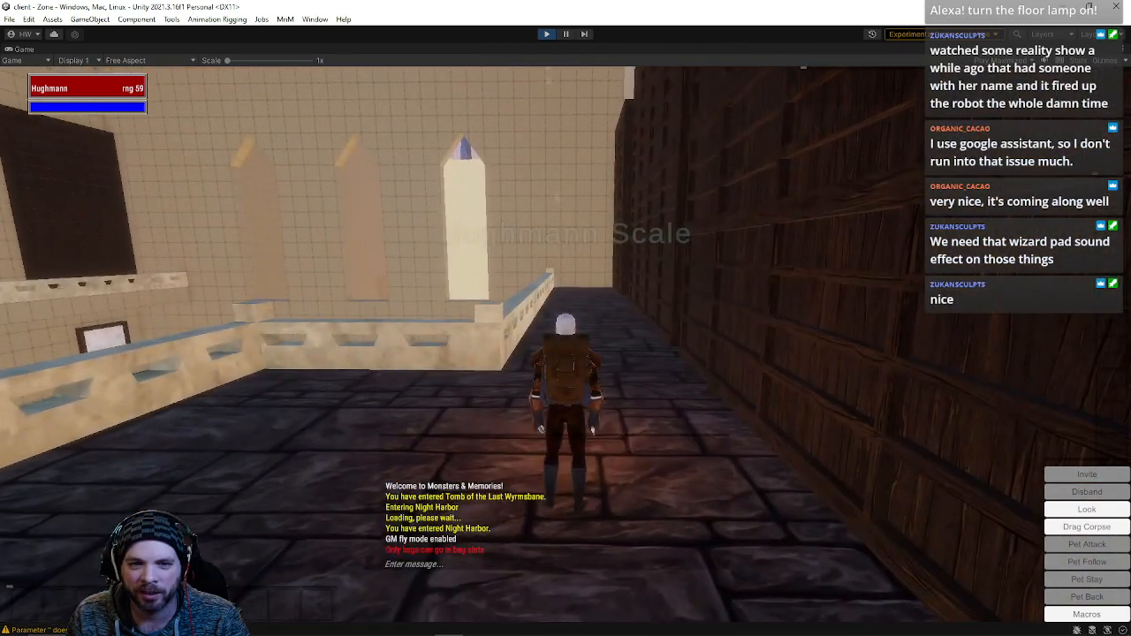
# - Jump down to the tower's entrance floor and take the interior pink pad to the shelf-lined balcony
pyautogui.moveTo(566, 318); pyautogui.dragTo(477, 345, button='right')
pyautogui.press('w')
pyautogui.press('space')
pyautogui.press('w')
pyautogui.moveTo(565, 319); pyautogui.dragTo(654, 278, button='right')
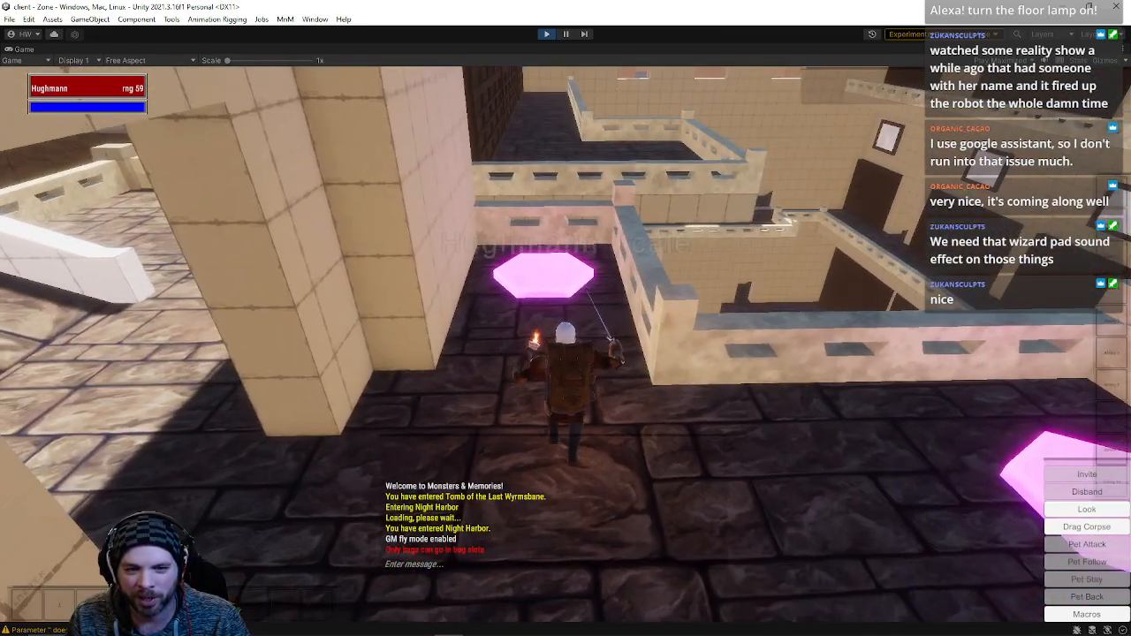
pyautogui.press('w')
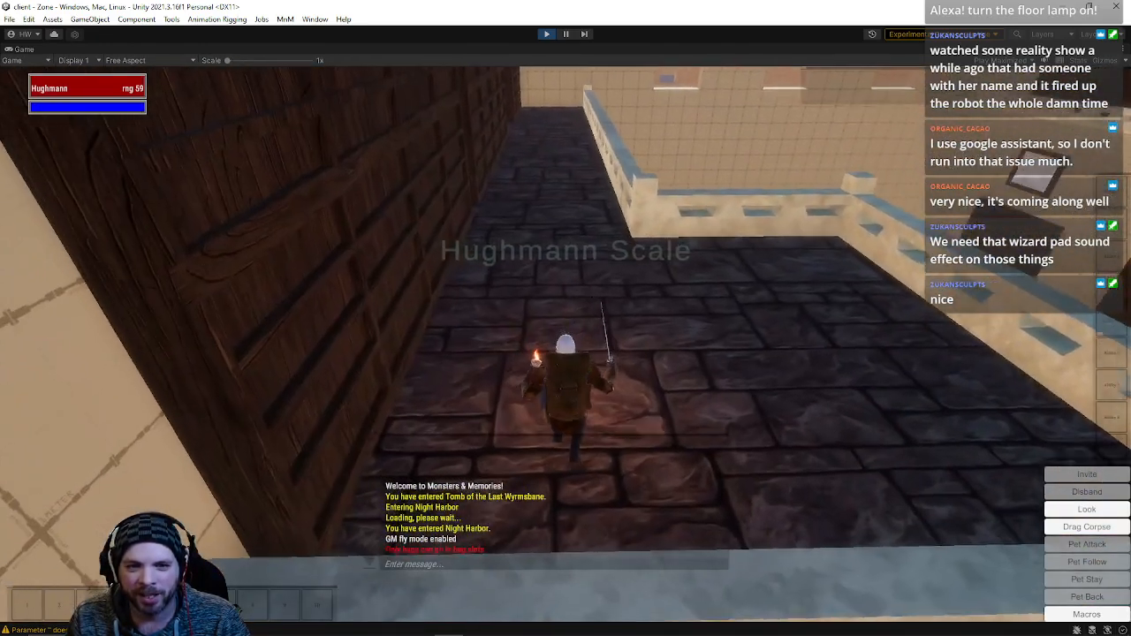
# - Jump through the gap beside the balcony railing and look down at the tower's lower floors
pyautogui.moveTo(566, 318); pyautogui.dragTo(752, 309, button='right')
pyautogui.press('w')
pyautogui.press('space')
pyautogui.press('w')
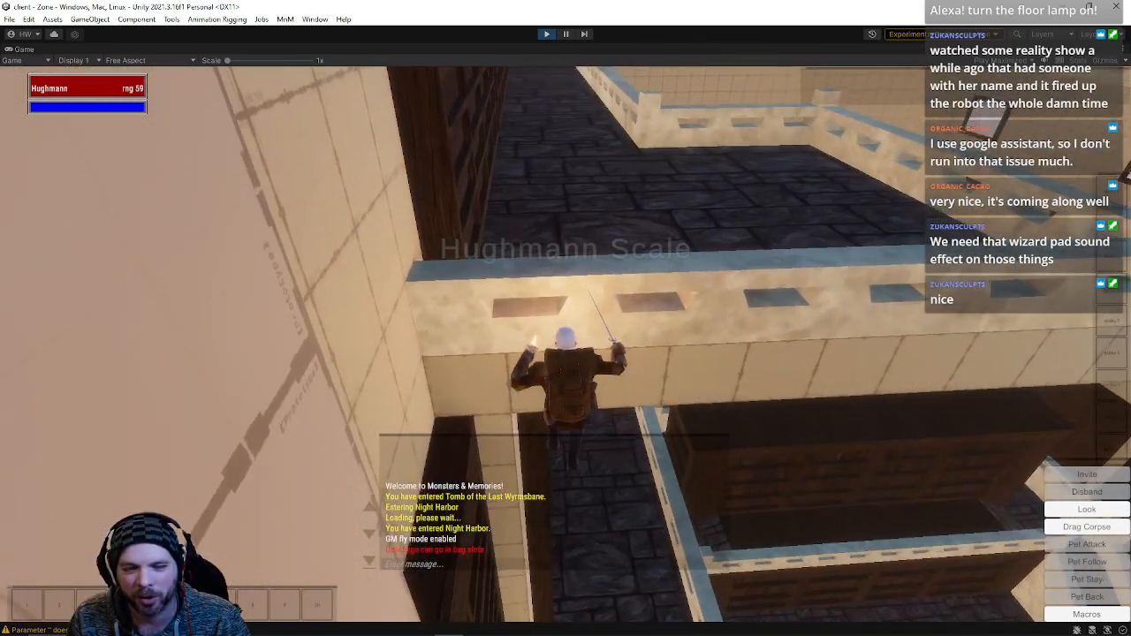
pyautogui.moveTo(566, 318); pyautogui.dragTo(620, 402, button='right')
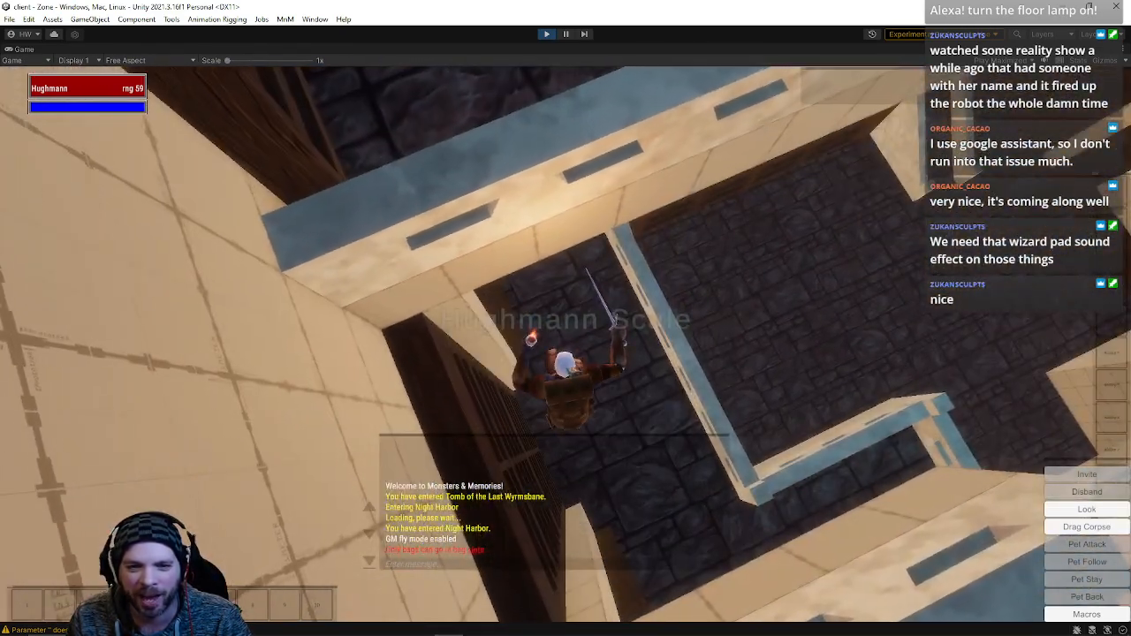
# - Return to the entrance floor inside the tower and approach the pink pad beside the railing
pyautogui.moveTo(728, 376); pyautogui.dragTo(783, 265, button='right')
pyautogui.press('w')
pyautogui.press('space')
pyautogui.moveTo(565, 318); pyautogui.dragTo(698, 327, button='right')
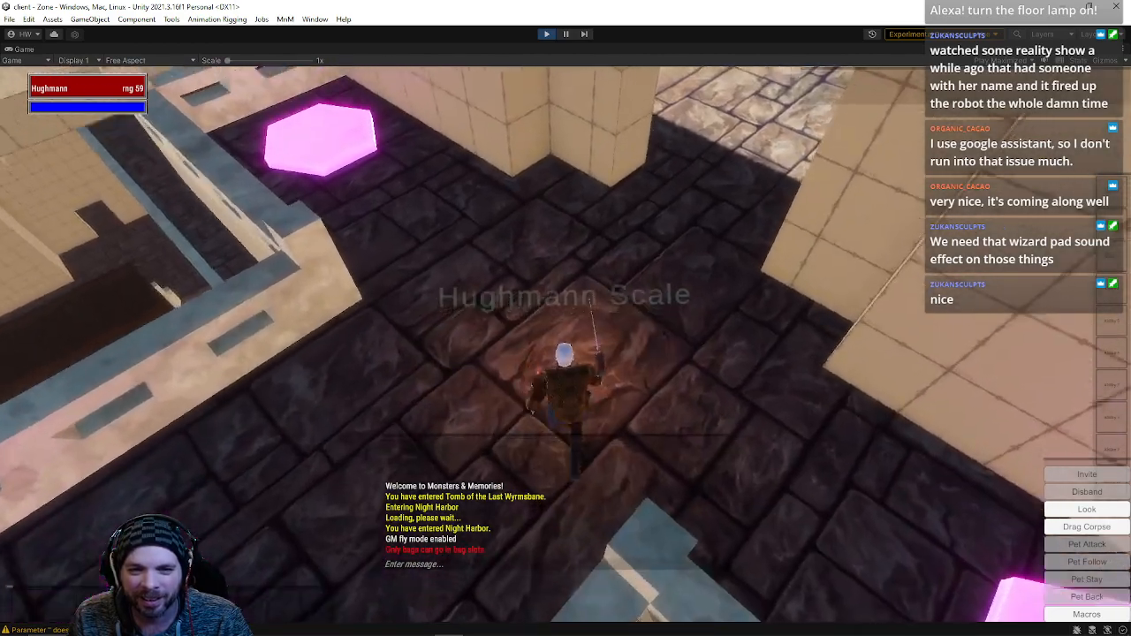
pyautogui.moveTo(565, 318); pyautogui.dragTo(504, 230, button='right')
pyautogui.press('w')
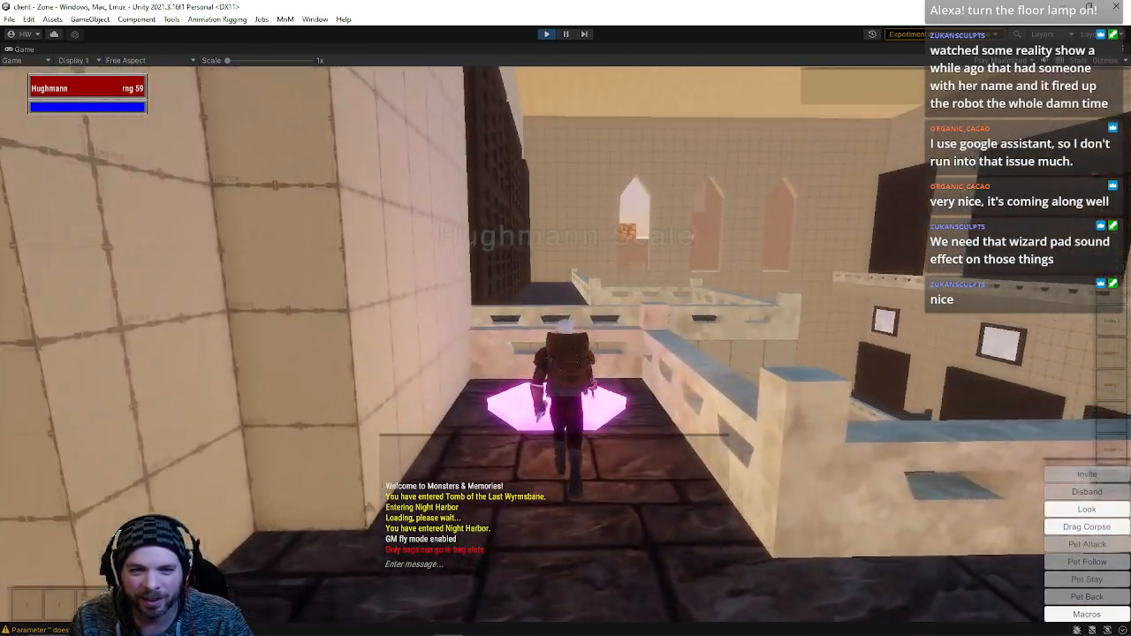
# - Take the pink pad to the balcony railing and step onto the stone floor beside the wooden shelves
pyautogui.press('w')
pyautogui.moveTo(566, 319); pyautogui.dragTo(742, 353)
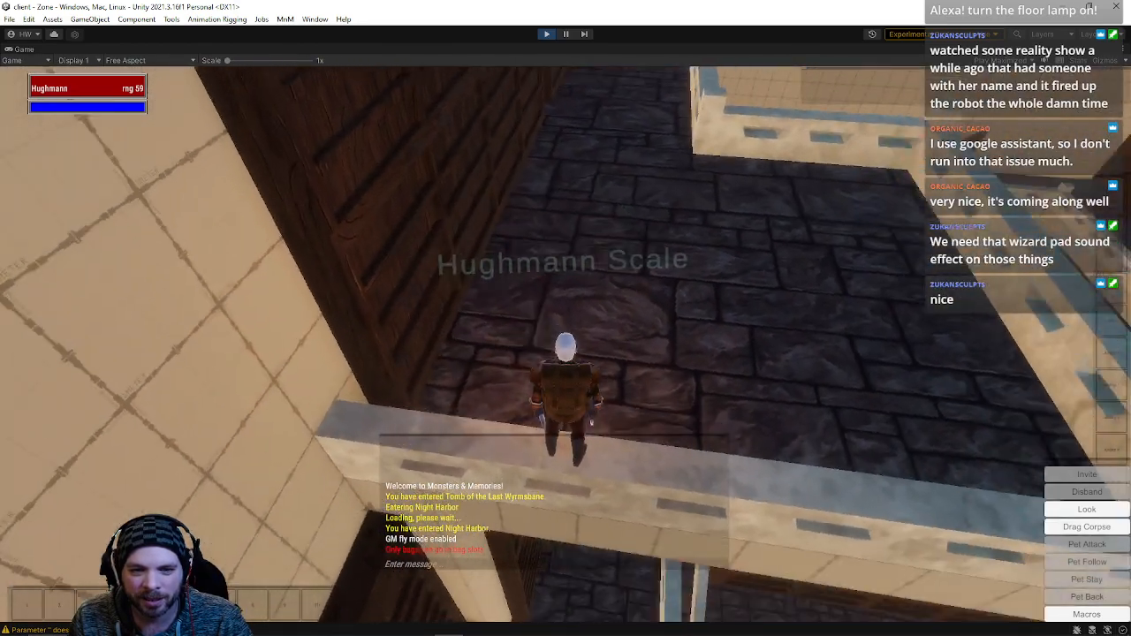
pyautogui.moveTo(600, 307); pyautogui.dragTo(650, 305, button='right')
pyautogui.press('w')
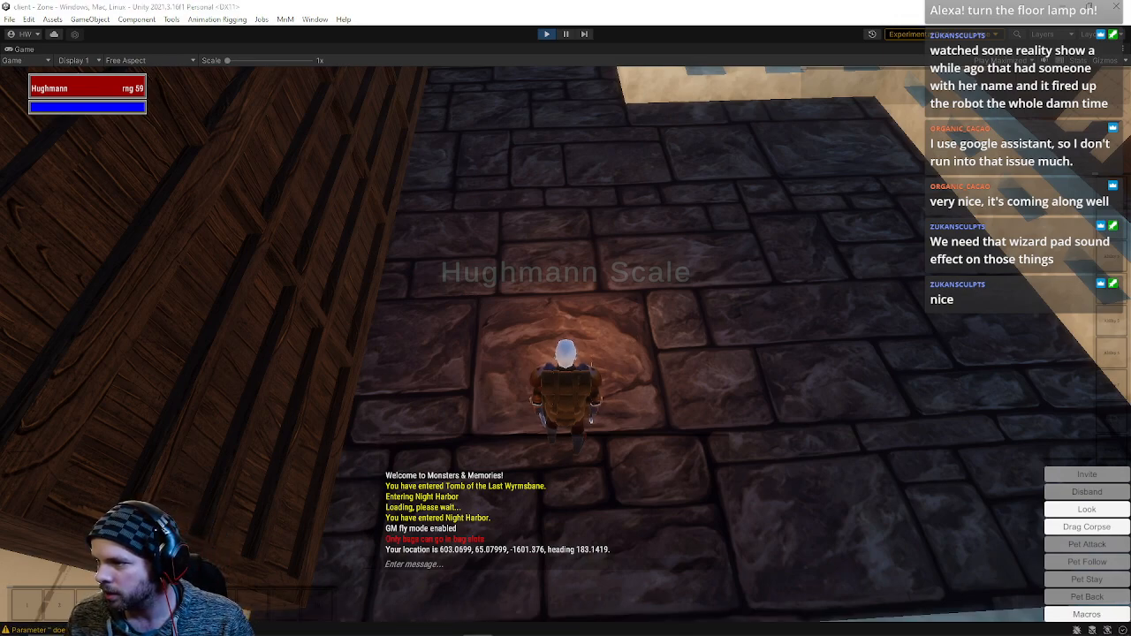
# - Turn away from the shelves and go back to the entrance floor, facing the pink pad beside the doorway
pyautogui.moveTo(704, 319); pyautogui.dragTo(1083, 296, button='right')
pyautogui.press('w')
pyautogui.press('w')
pyautogui.press('space')
pyautogui.press('w')
pyautogui.press('w')
pyautogui.moveTo(566, 318); pyautogui.dragTo(694, 274, button='right')
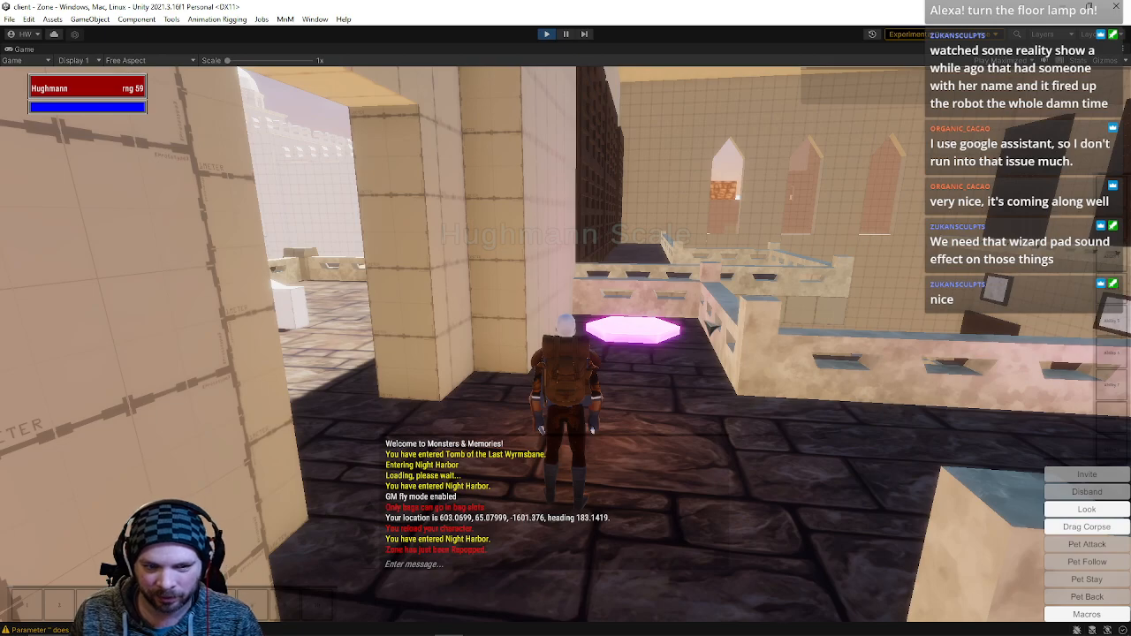
# - Take the pink pad to the shelf-lined balcony again and walk along the shelves toward the arched windows
pyautogui.press('w')
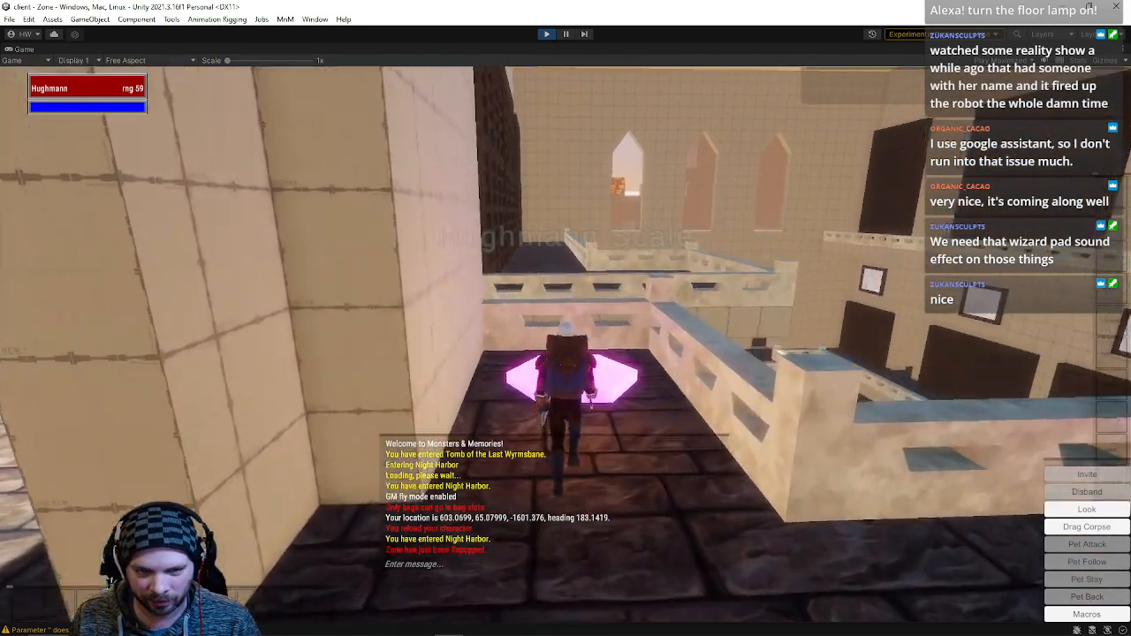
pyautogui.press('a')
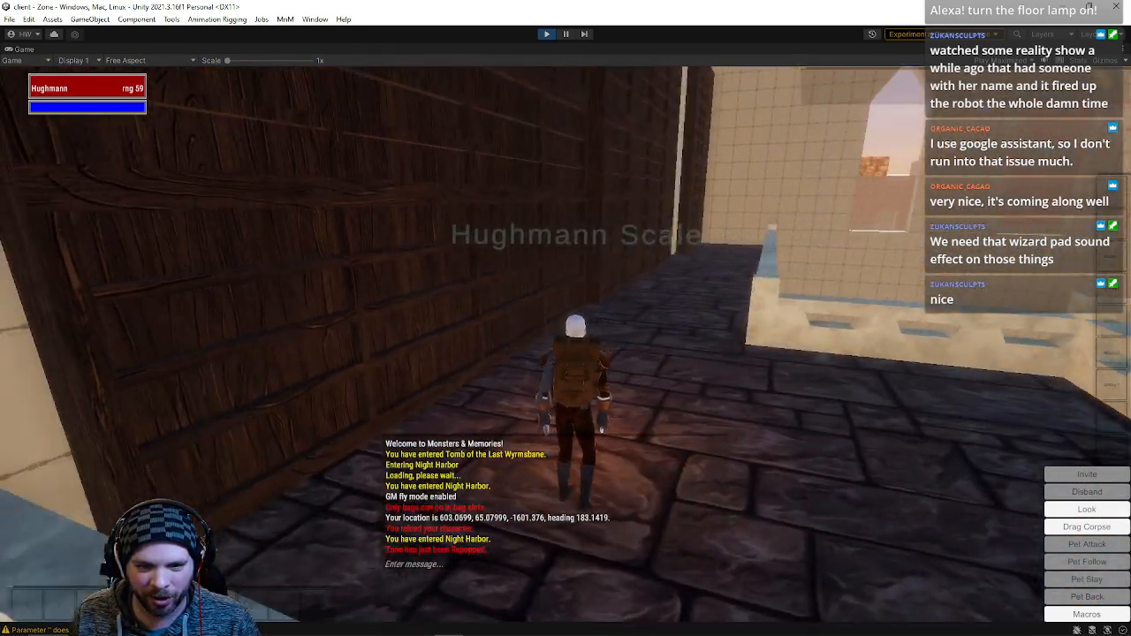
pyautogui.press('d')
pyautogui.press('d')
pyautogui.press('w')
pyautogui.press('a')
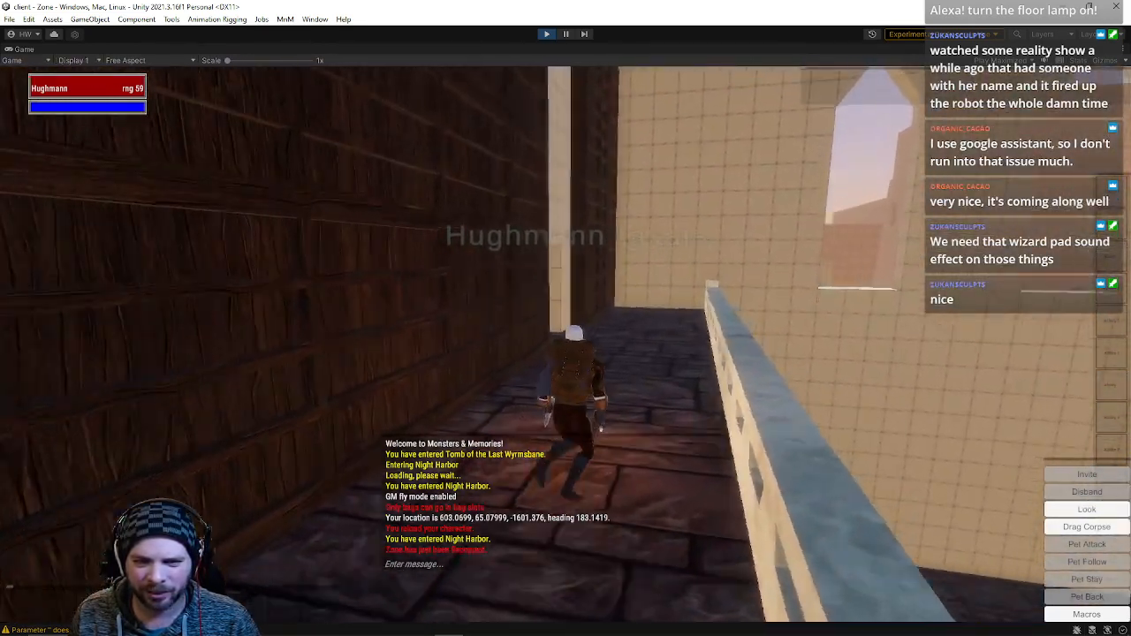
# - Go through the doorway between the shelves, down the sloping passage, and along the railed balconies to a pink pad
pyautogui.press('w')
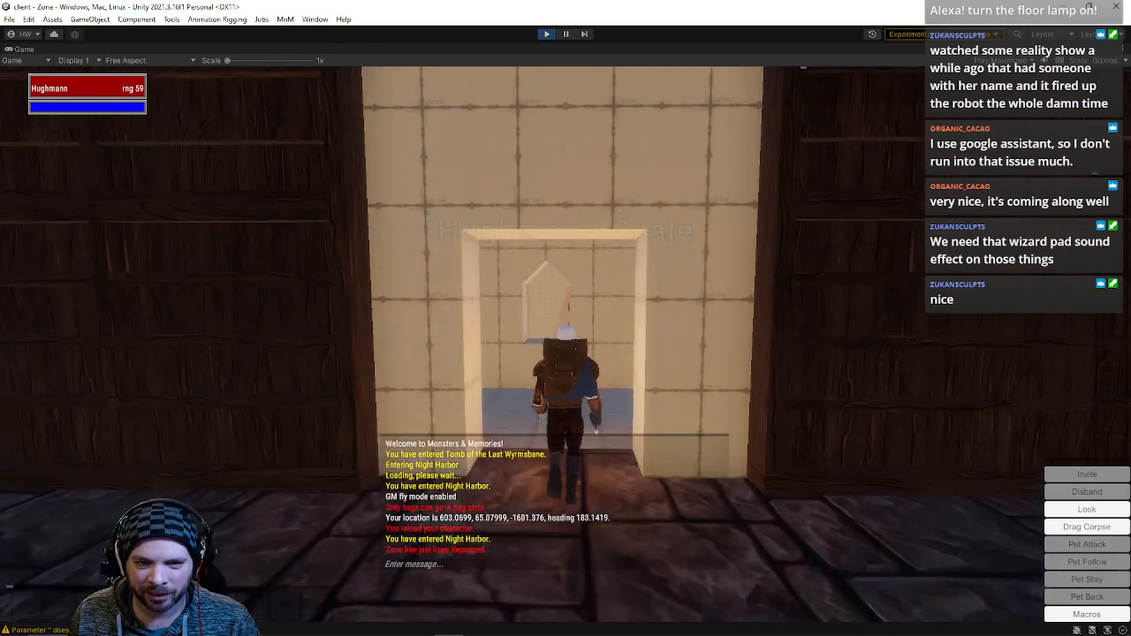
pyautogui.press('w')
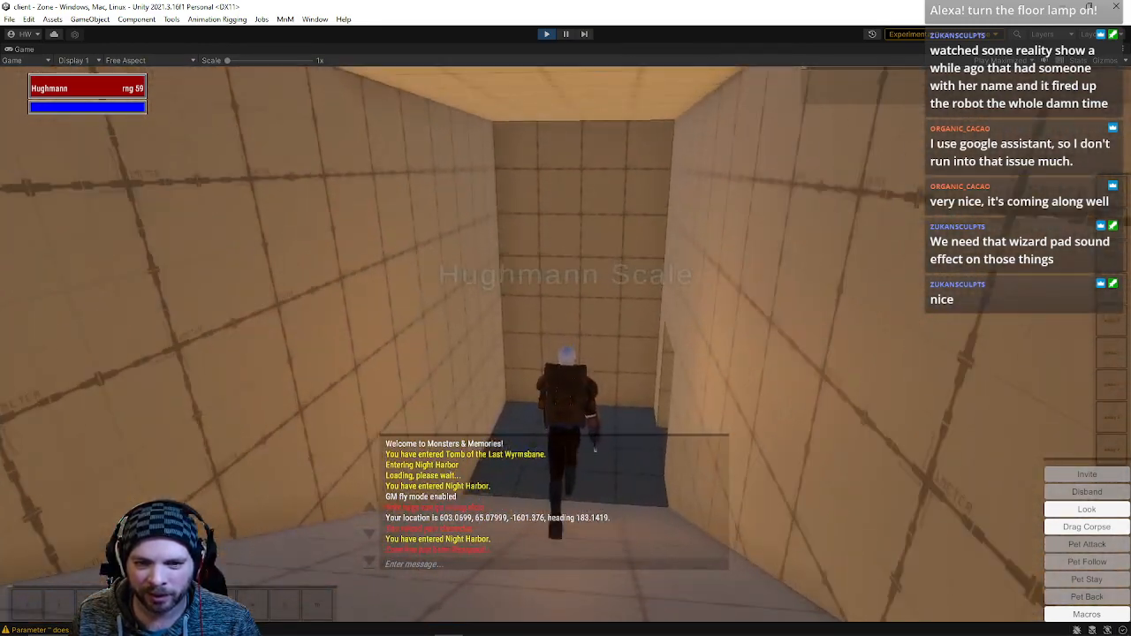
pyautogui.press('w')
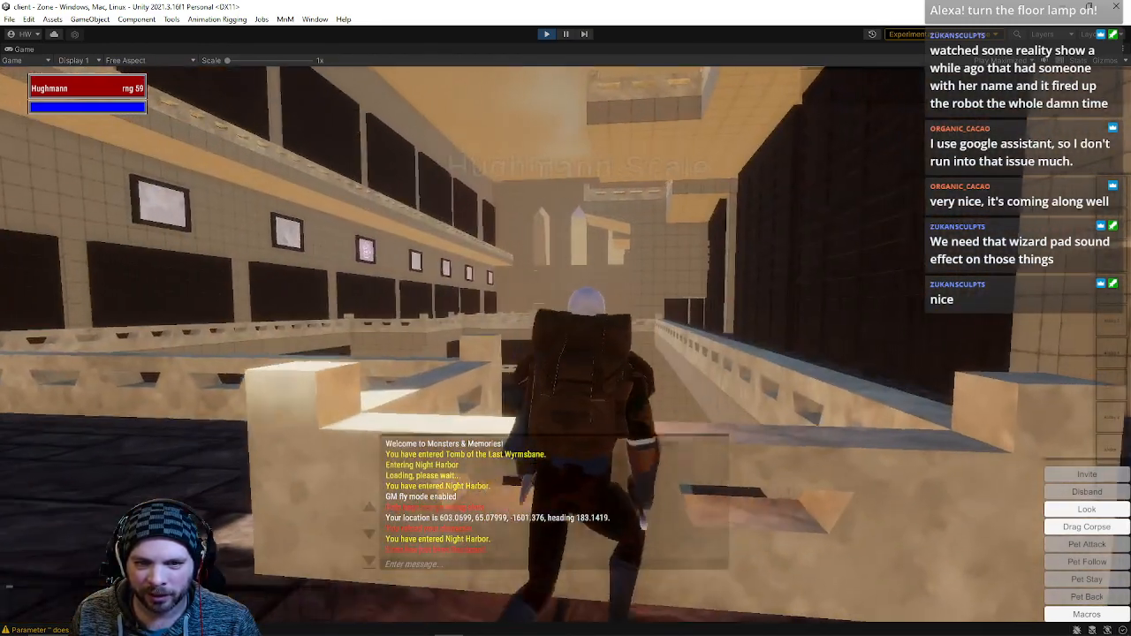
pyautogui.press('w')
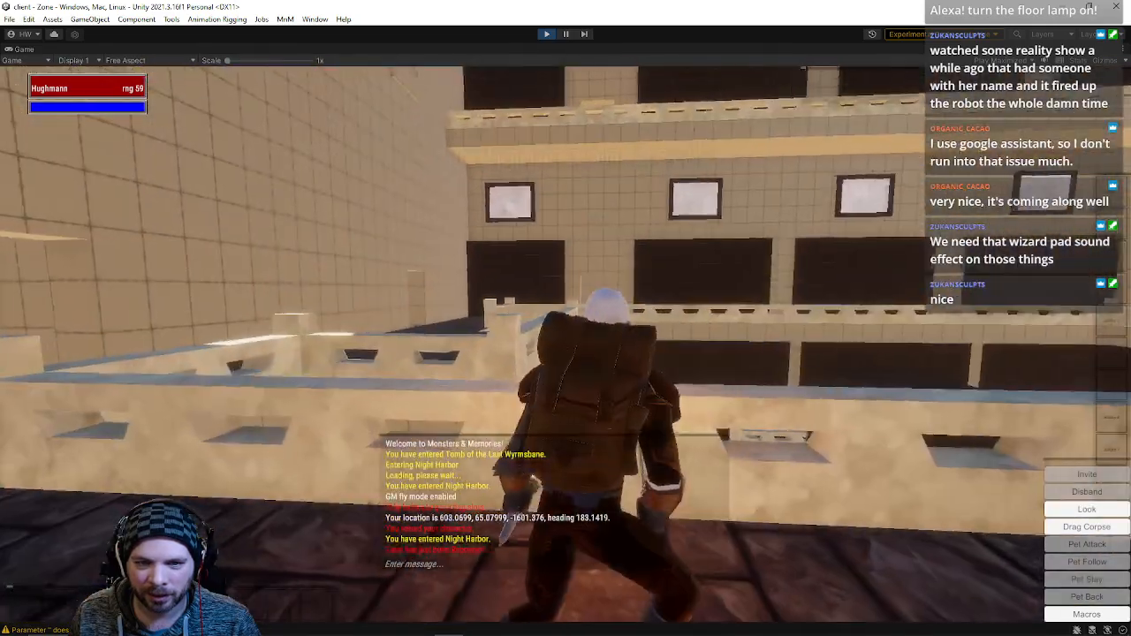
pyautogui.press('w')
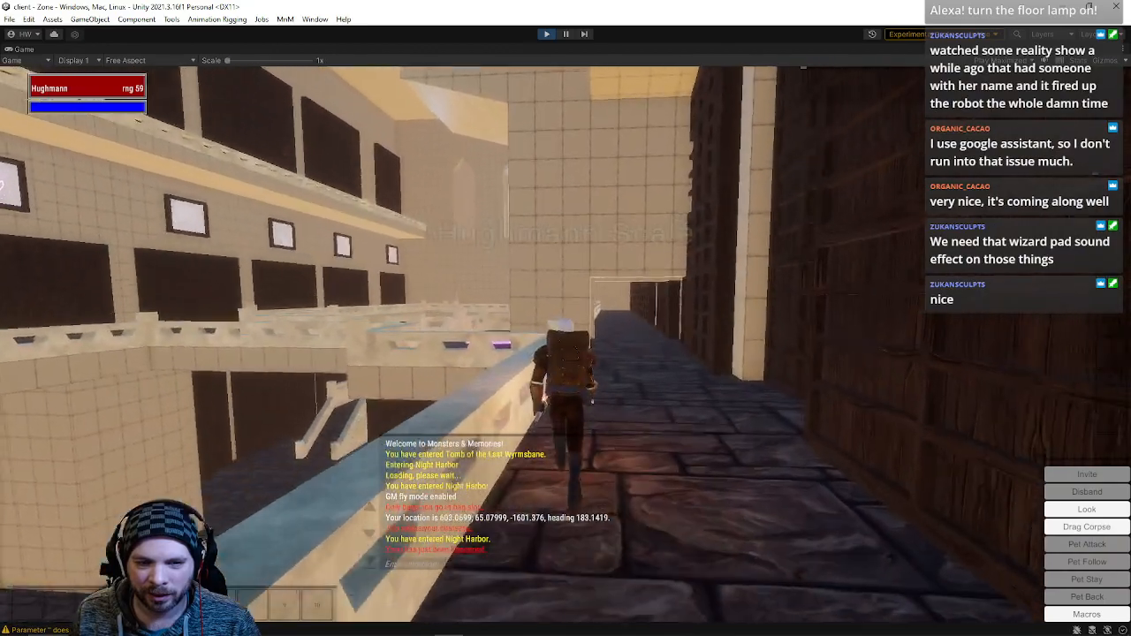
pyautogui.press('w')
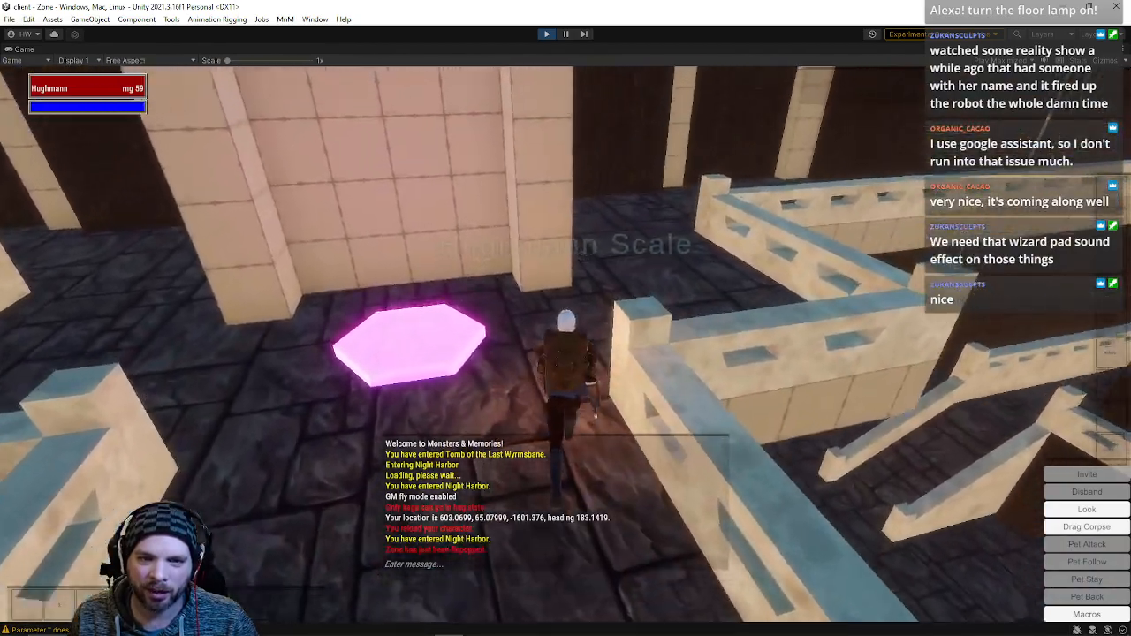
# - Walk around the entrance floor between the pink pads and stop in the doorway facing the partition wall
pyautogui.press('w')
pyautogui.press('w')
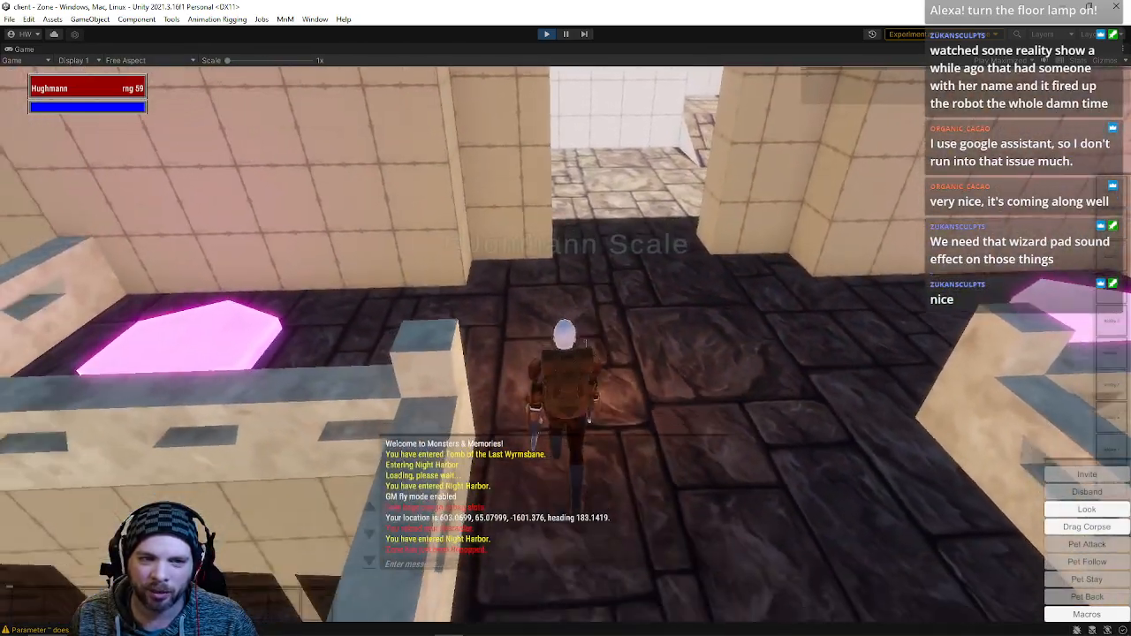
pyautogui.press('w')
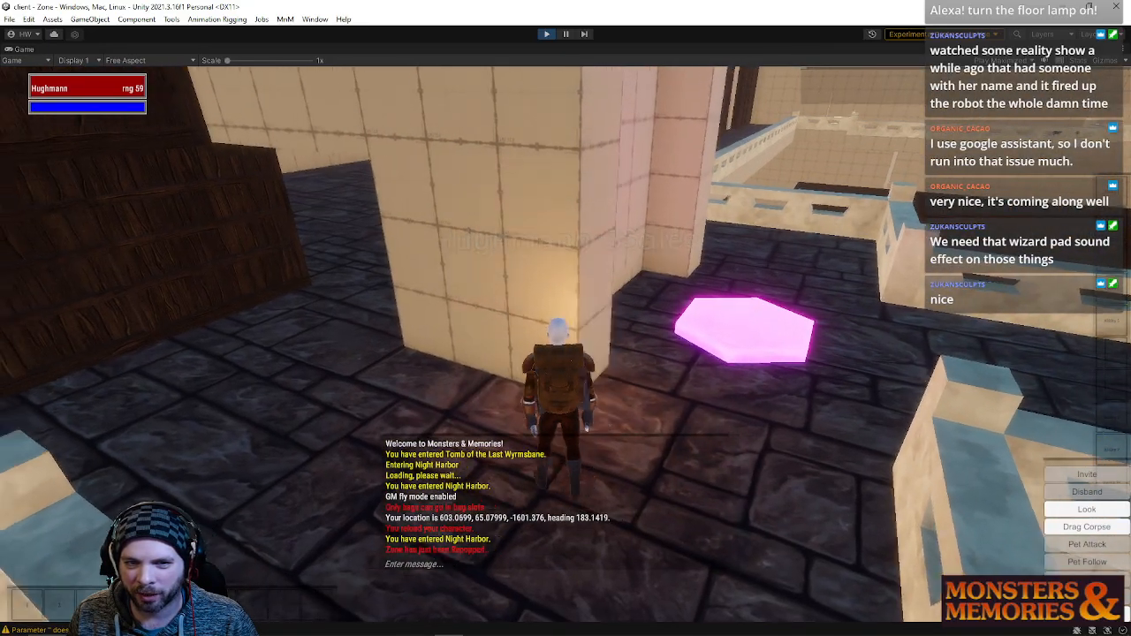
pyautogui.press('w')
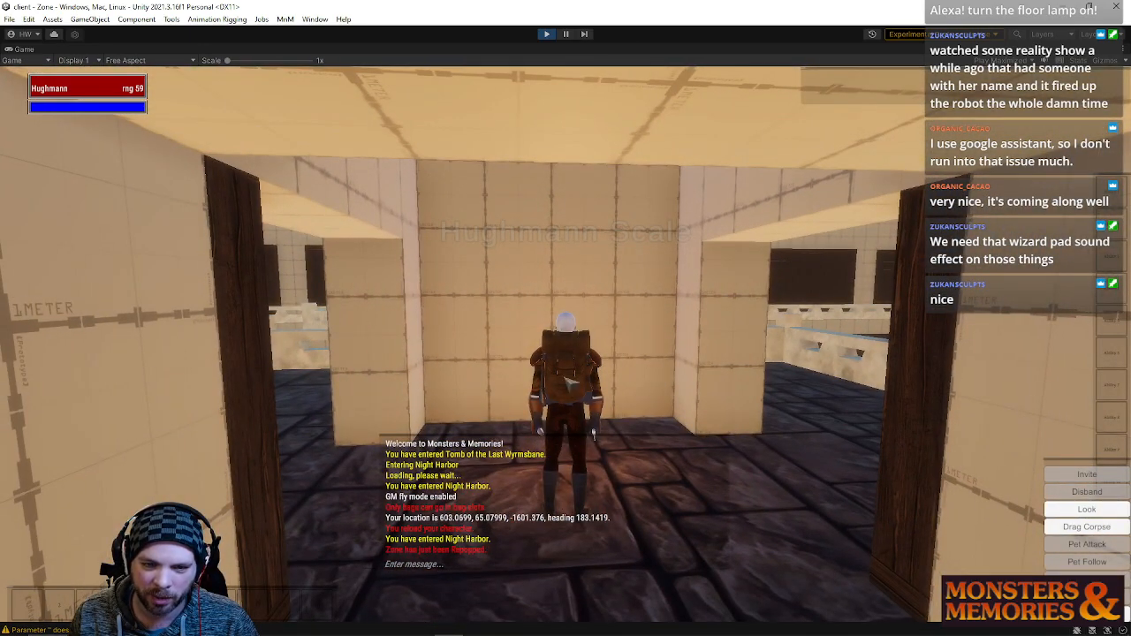
# - Round the partition wall and take the pink pad beside it to the railed balcony
pyautogui.press('w')
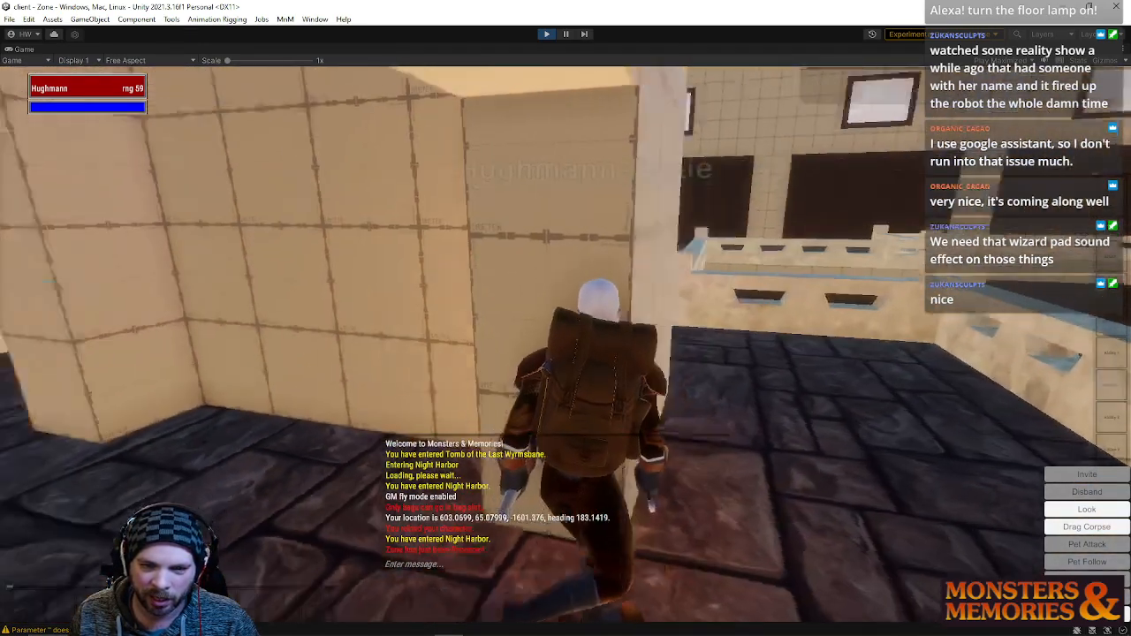
pyautogui.press('w')
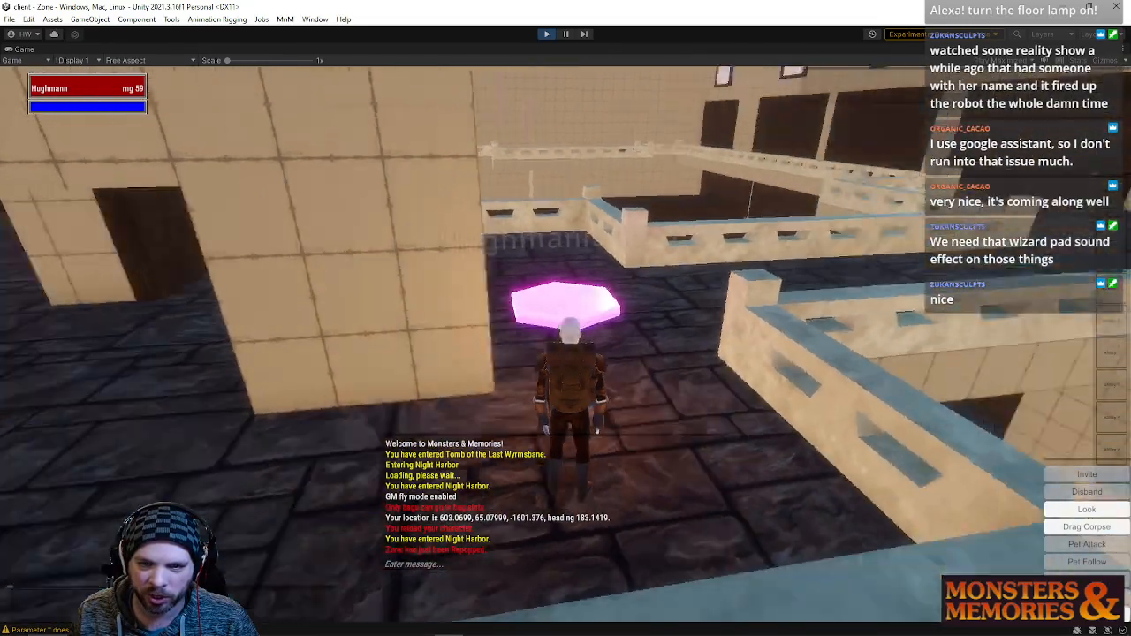
pyautogui.press('w')
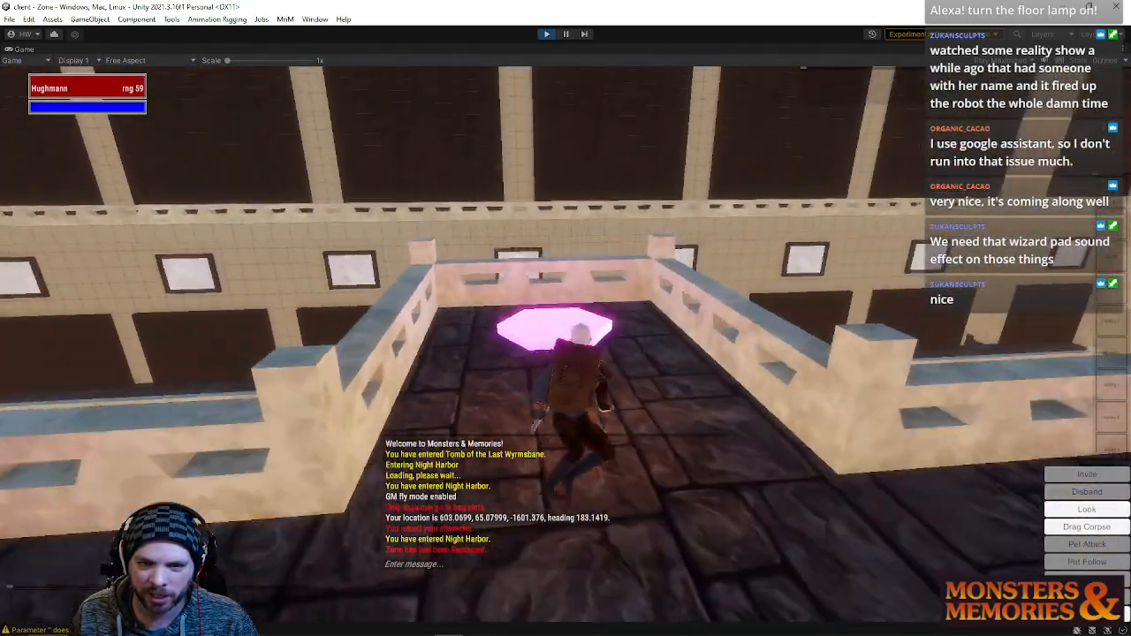
# - Walk through the wooden shelf facing the balcony pad into the hidden enchanter merchants' room and look around it
pyautogui.press('w')
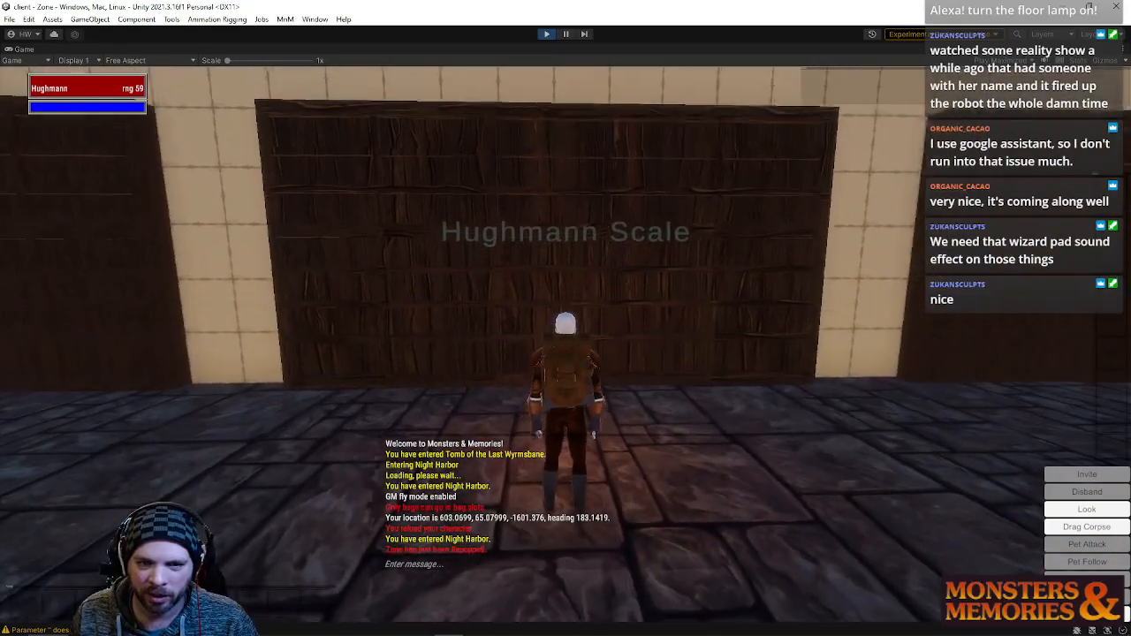
pyautogui.press('w')
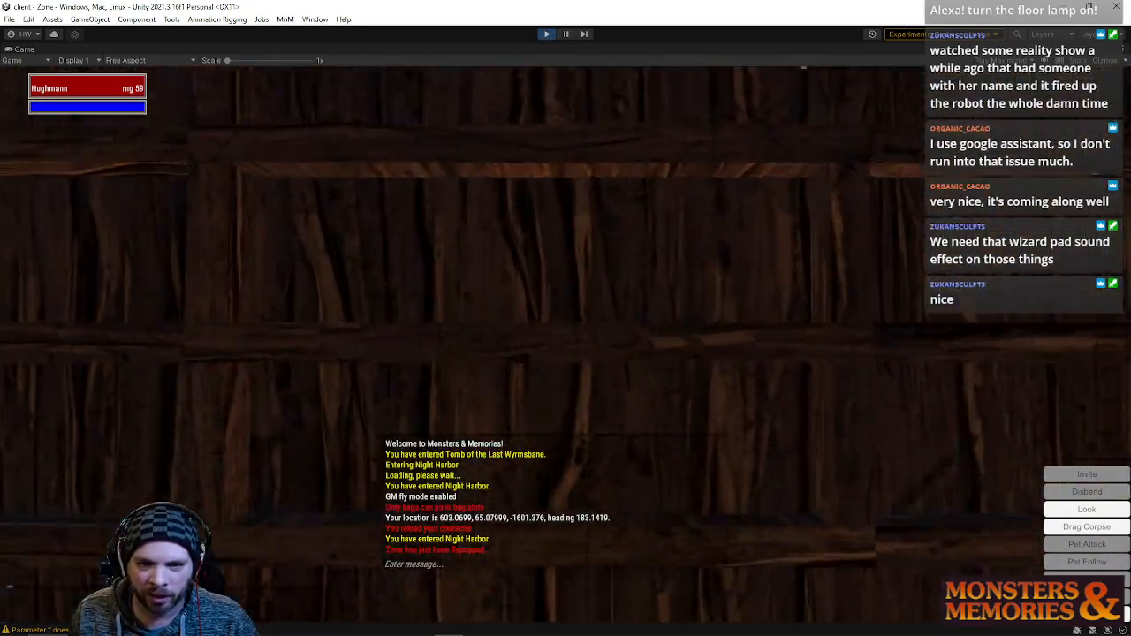
pyautogui.press('w')
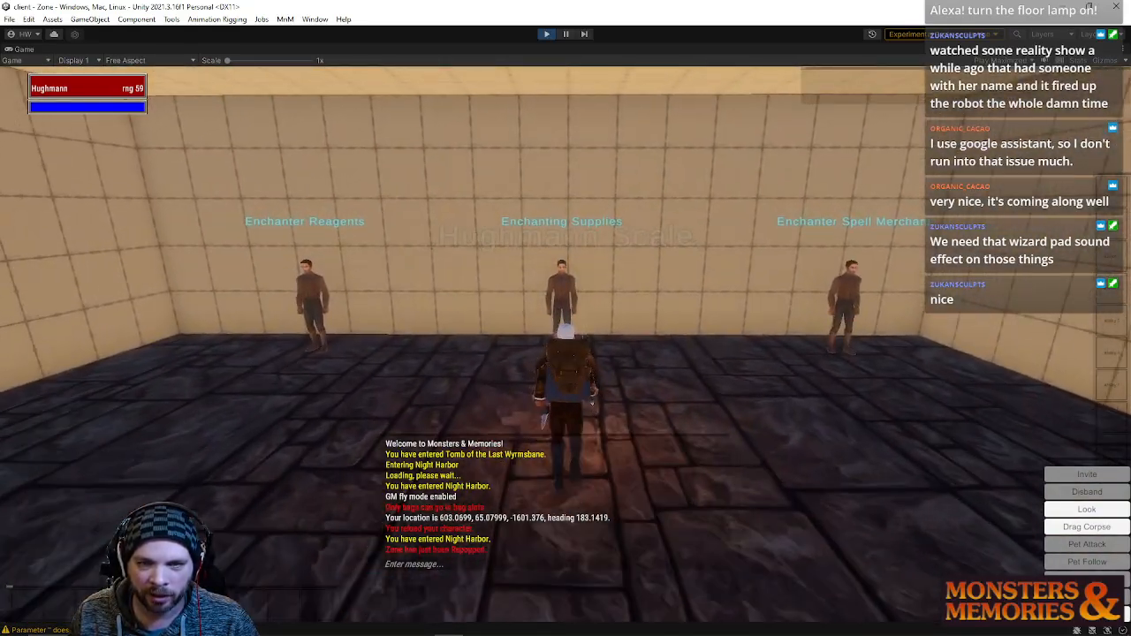
pyautogui.press('w')
pyautogui.moveTo(566, 353); pyautogui.dragTo(283, 354)
pyautogui.moveTo(566, 354); pyautogui.dragTo(866, 354)
pyautogui.moveTo(565, 354); pyautogui.dragTo(212, 354)
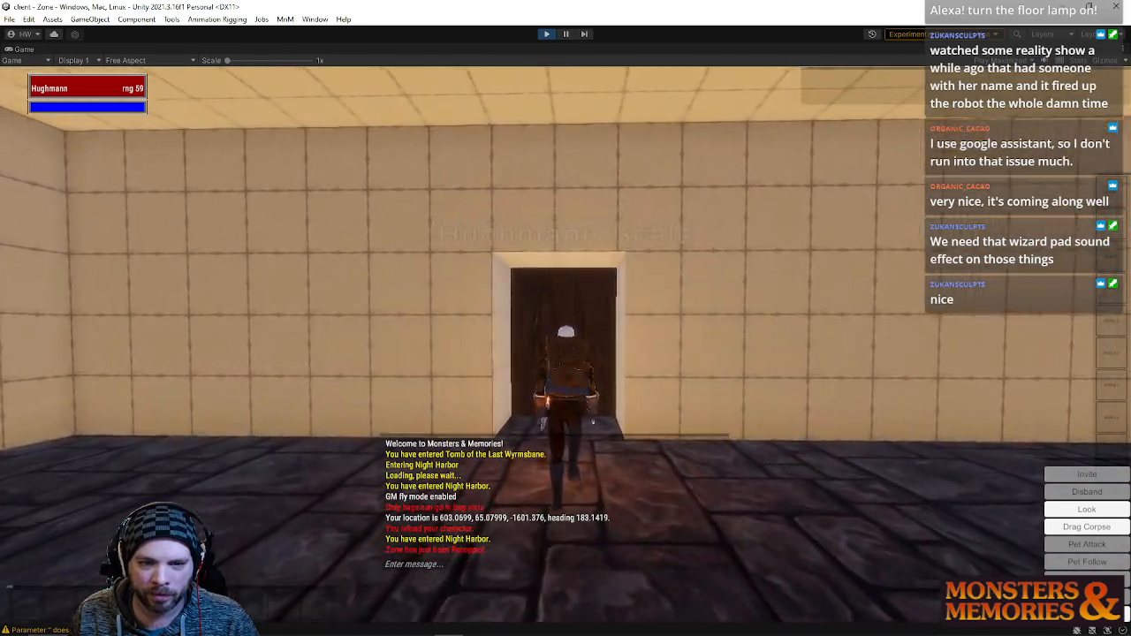
# - Leave the merchants' room and examine the framed hand-and-eye picture above the secret shelf entrance from near and far
pyautogui.press('w')
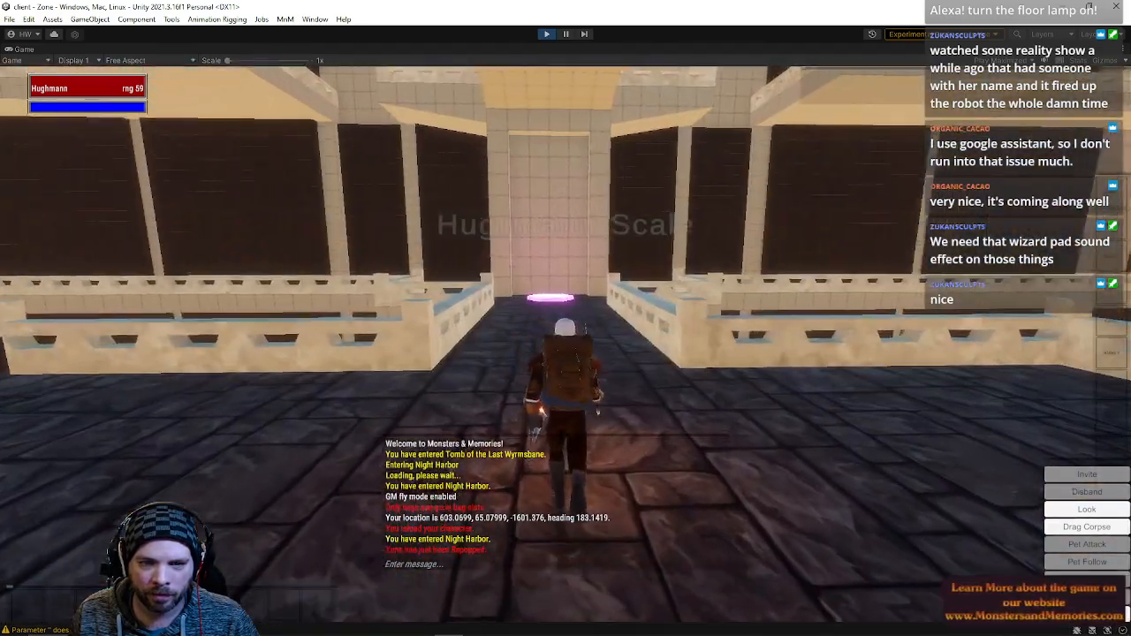
pyautogui.press('d')
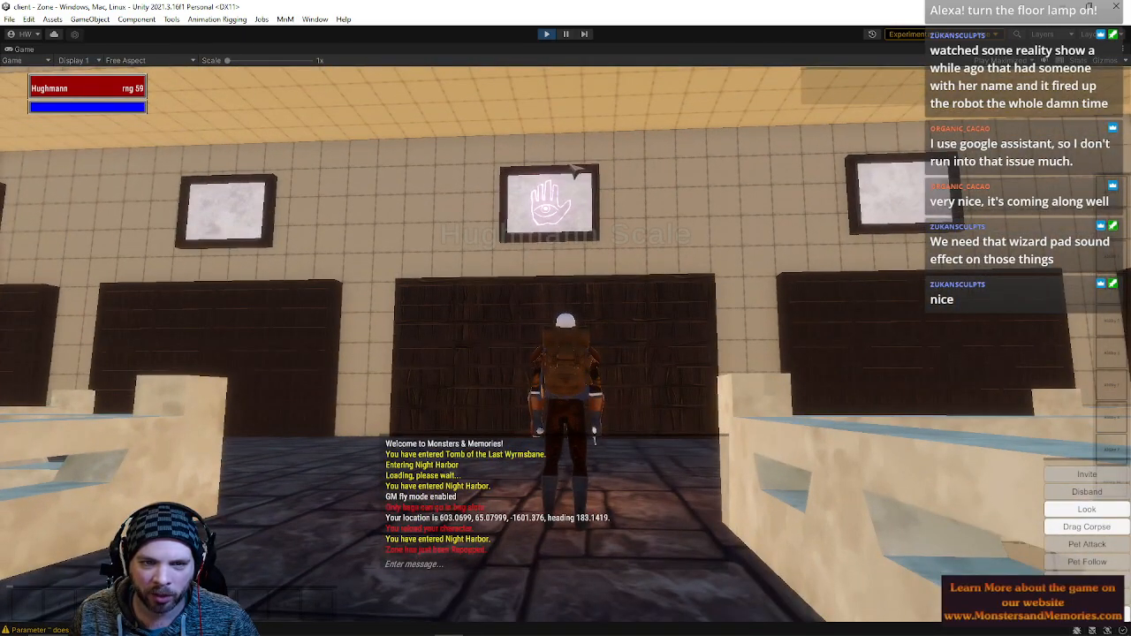
pyautogui.press('w')
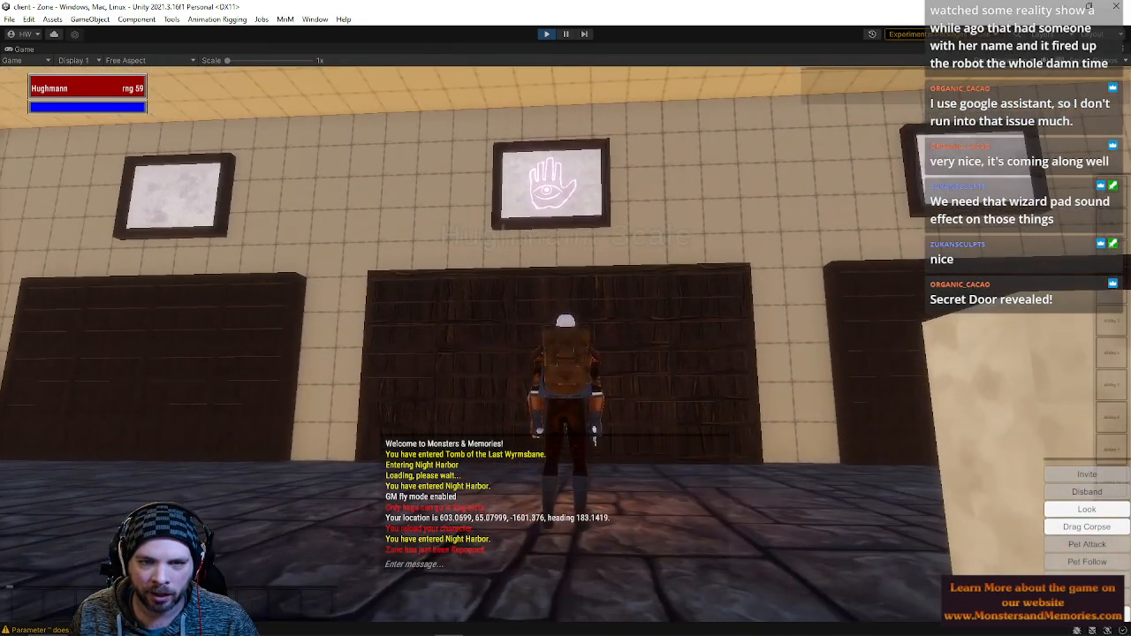
pyautogui.moveTo(621, 373); pyautogui.dragTo(621, 364, button='right')
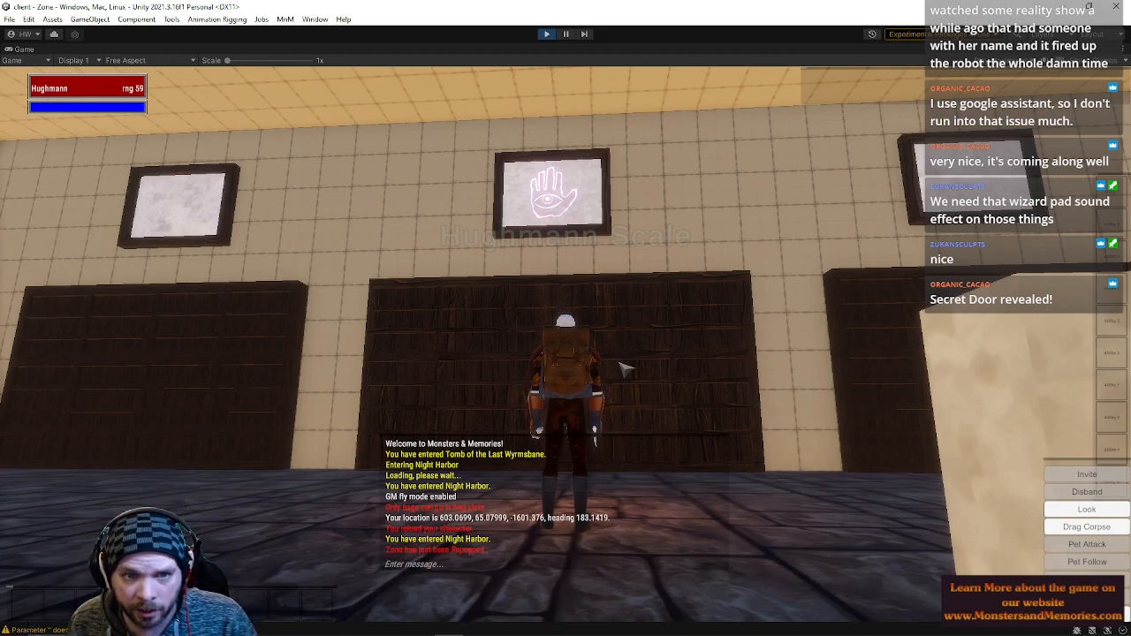
pyautogui.press('w')
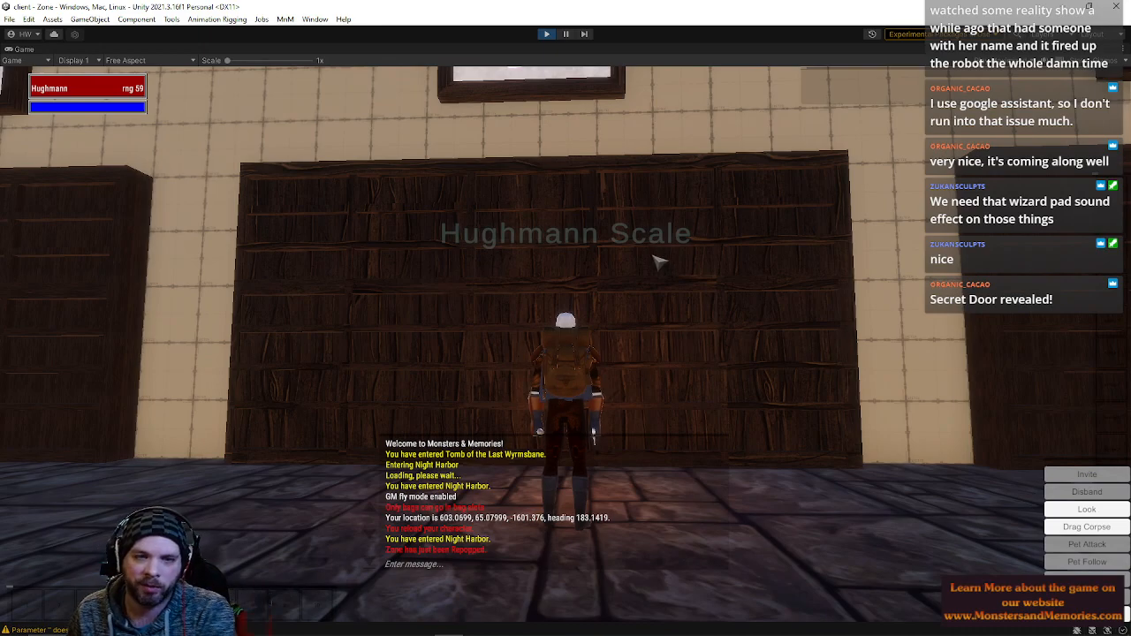
pyautogui.moveTo(550, 287); pyautogui.dragTo(573, 122, button='right')
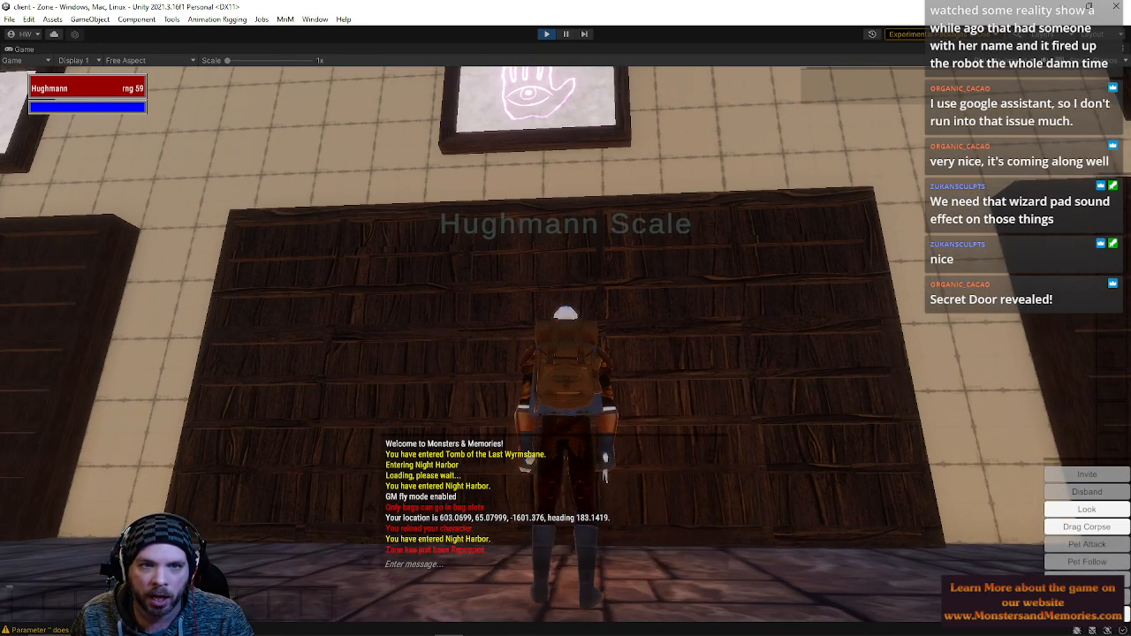
pyautogui.press('s')
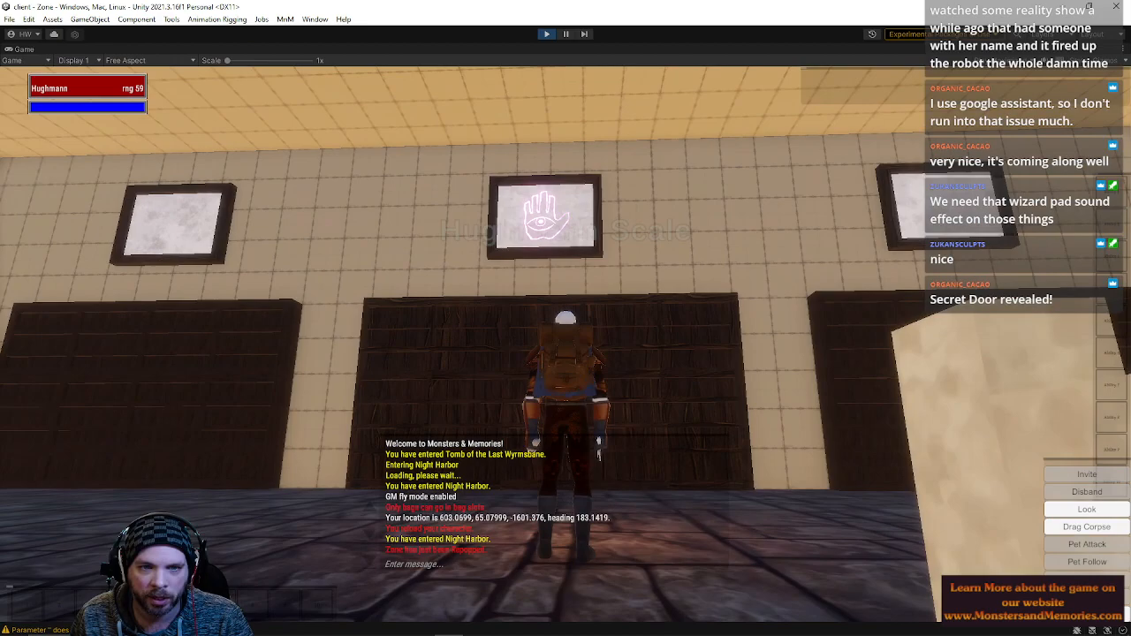
pyautogui.press('w')
pyautogui.moveTo(565, 318); pyautogui.dragTo(669, 184, button='right')
pyautogui.press('w')
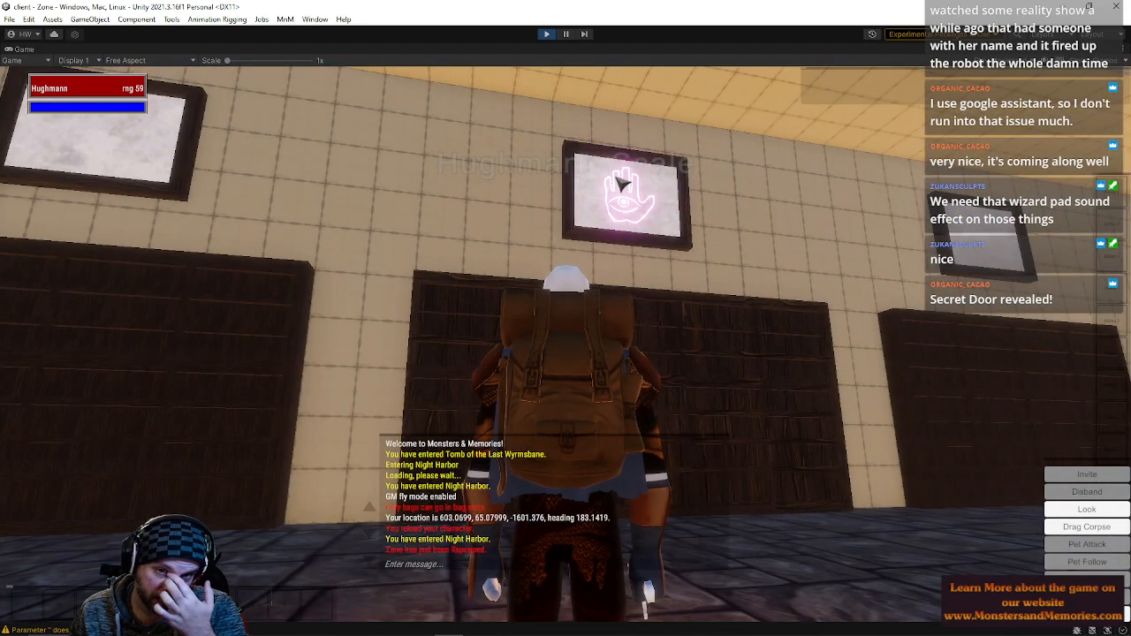
# - Walk back through the marked shelf into the enchanter merchants' room
pyautogui.moveTo(565, 318); pyautogui.dragTo(566, 411, button='right')
pyautogui.press('w')
pyautogui.press('w')
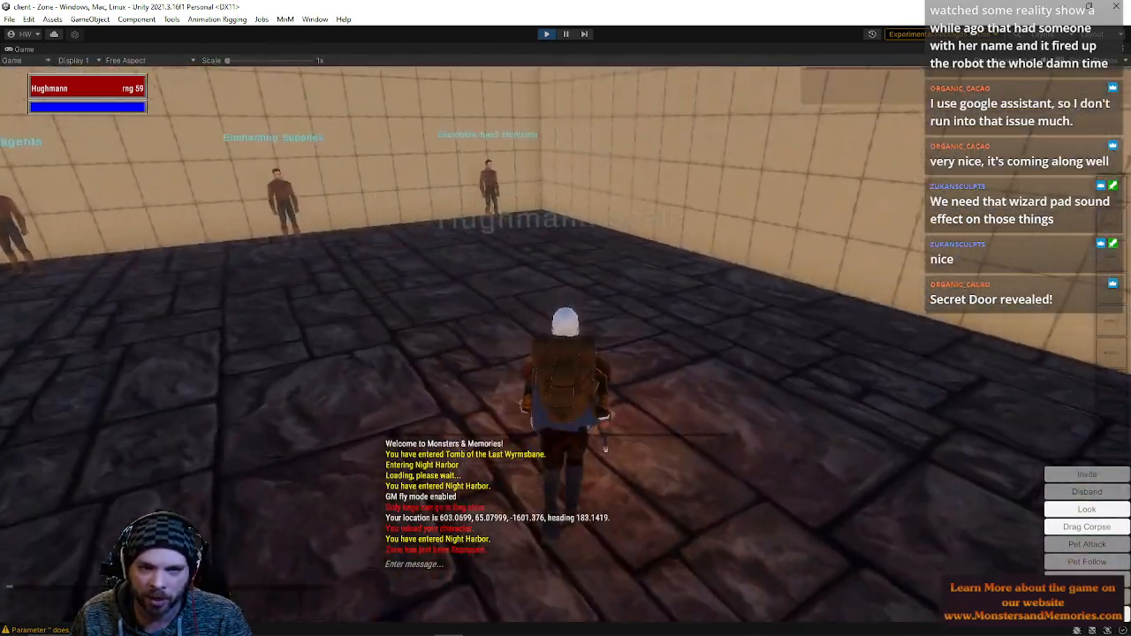
# - Face the side wall near the Enchanter Spell Merchant and enable GM no-collision and fly modes with chat commands
pyautogui.moveTo(566, 411); pyautogui.dragTo(469, 394, button='right')
pyautogui.press('s')
pyautogui.press('w')
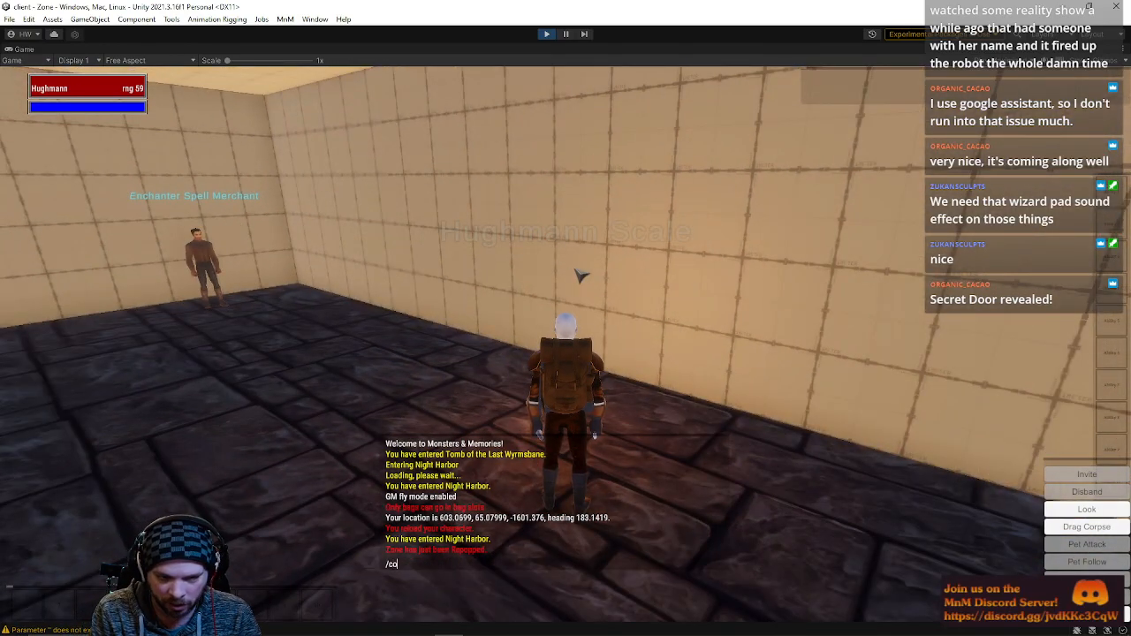
pyautogui.press('Return')
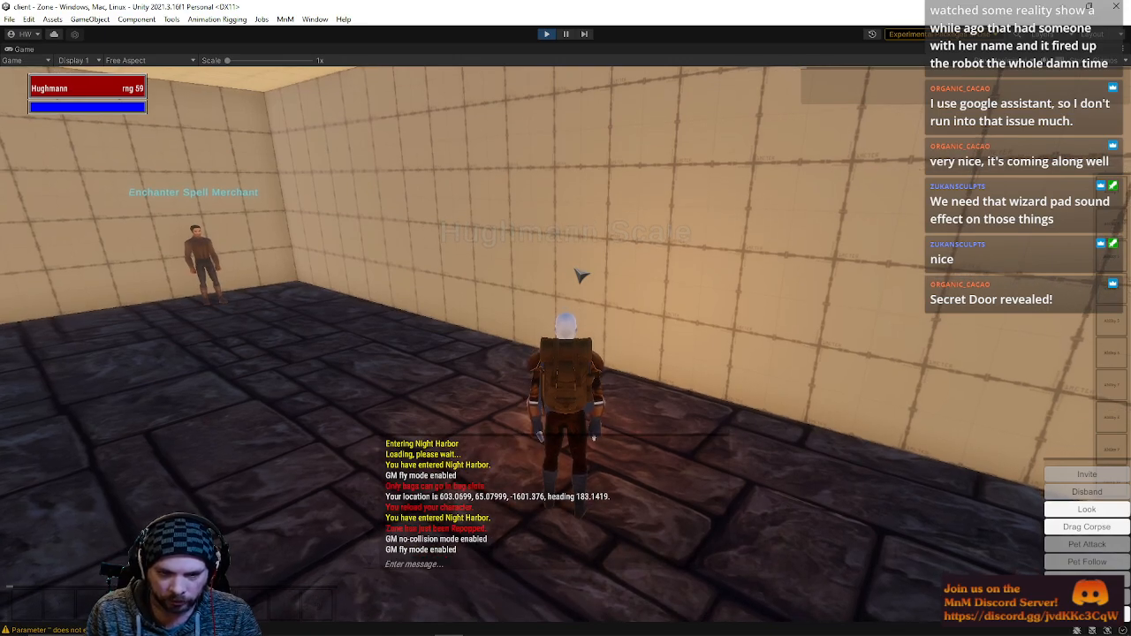
# - Fly out through the room's wall and look over the pink-pad platform and white stairs beneath the city
pyautogui.press('w')
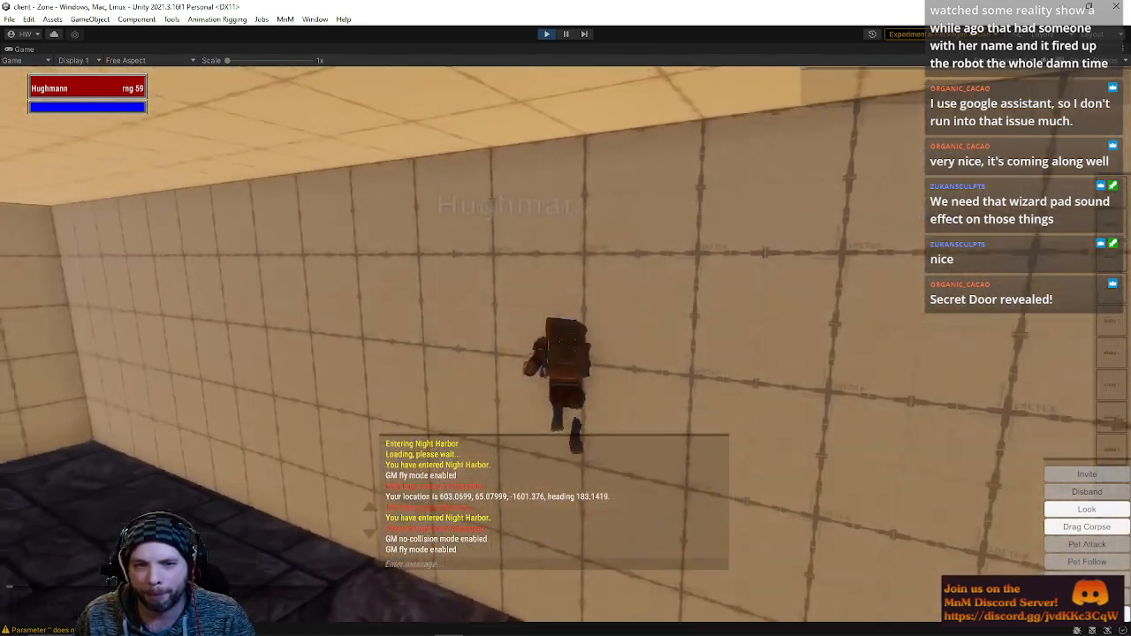
pyautogui.press('w')
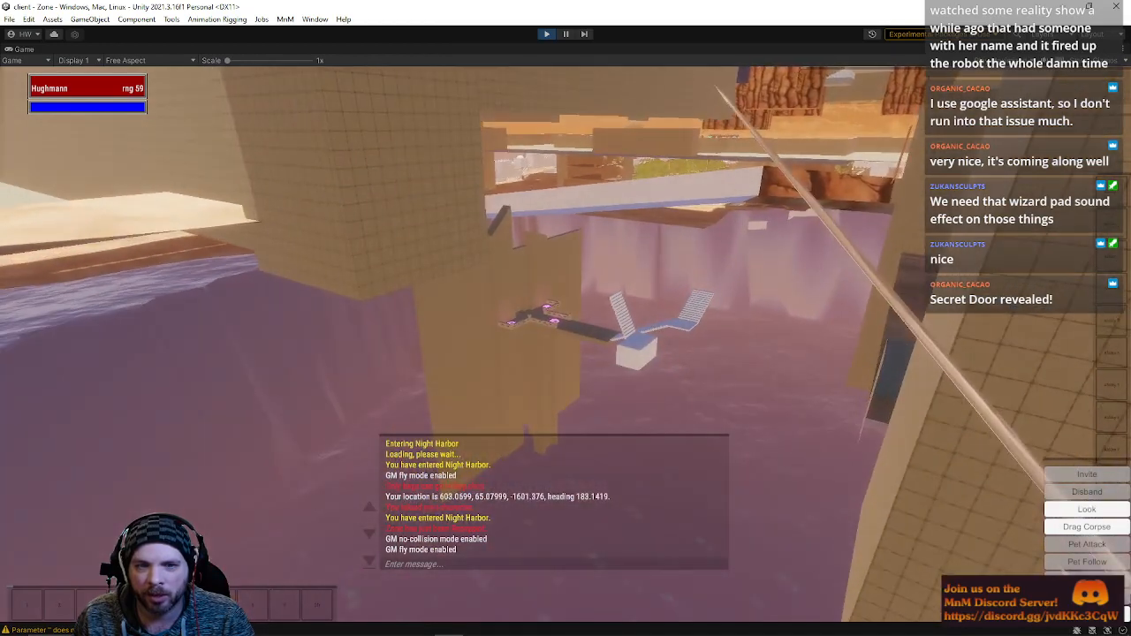
pyautogui.press('w')
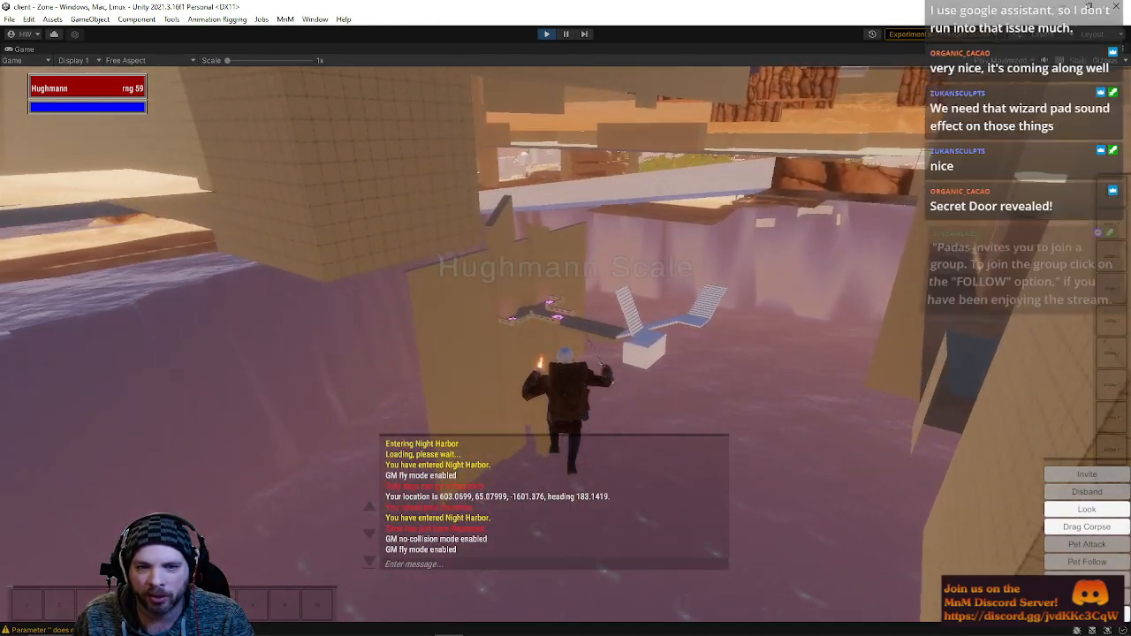
pyautogui.press('w')
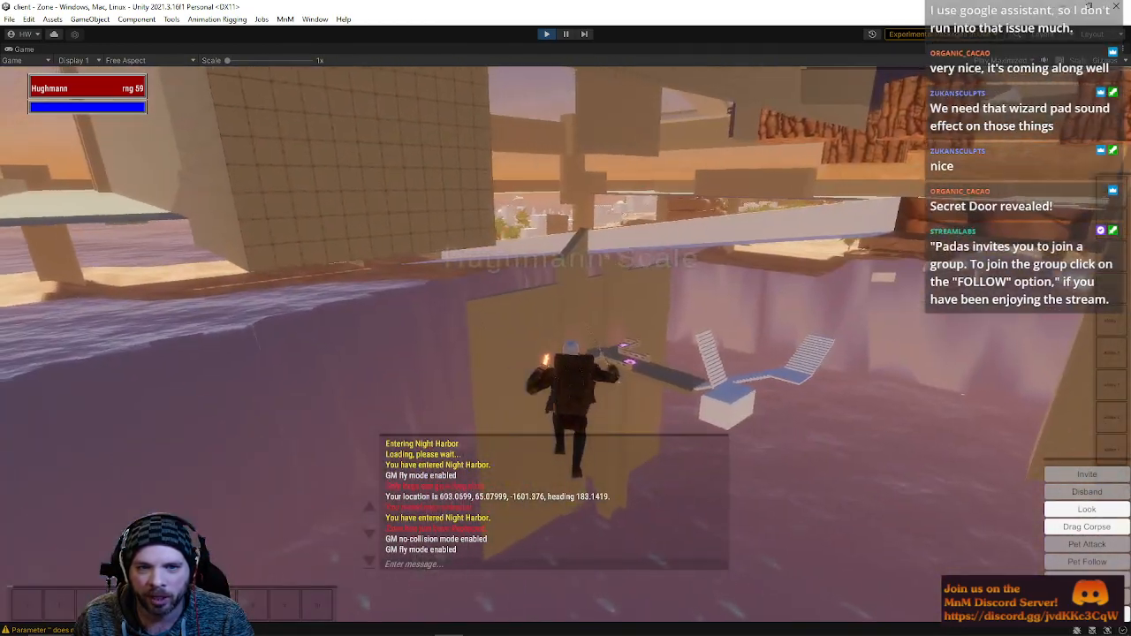
pyautogui.press('w')
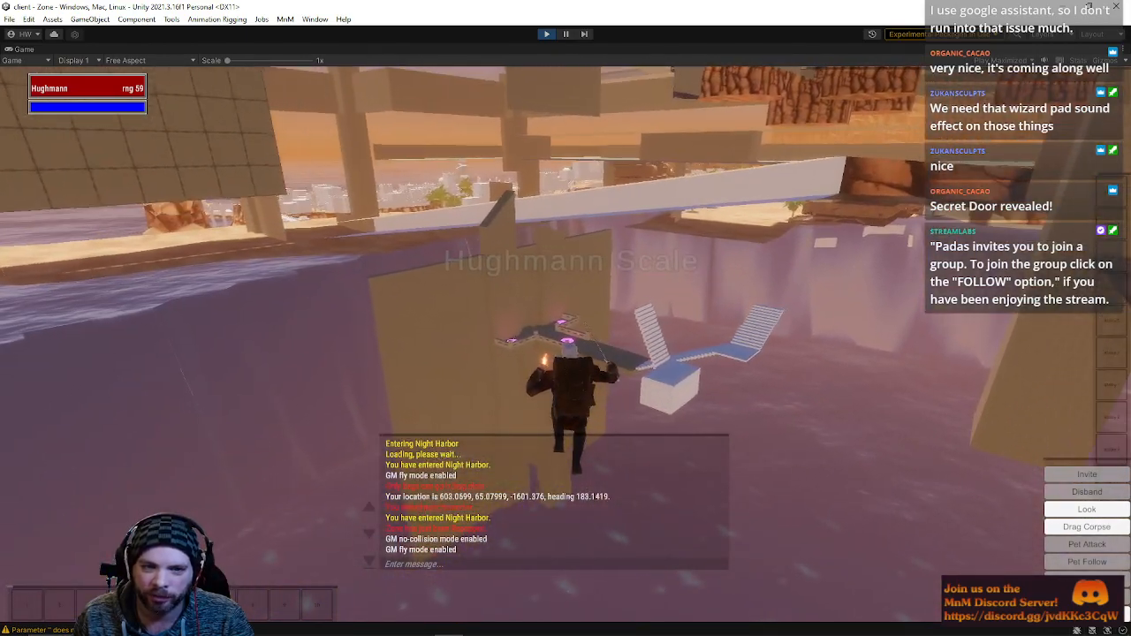
pyautogui.press('w')
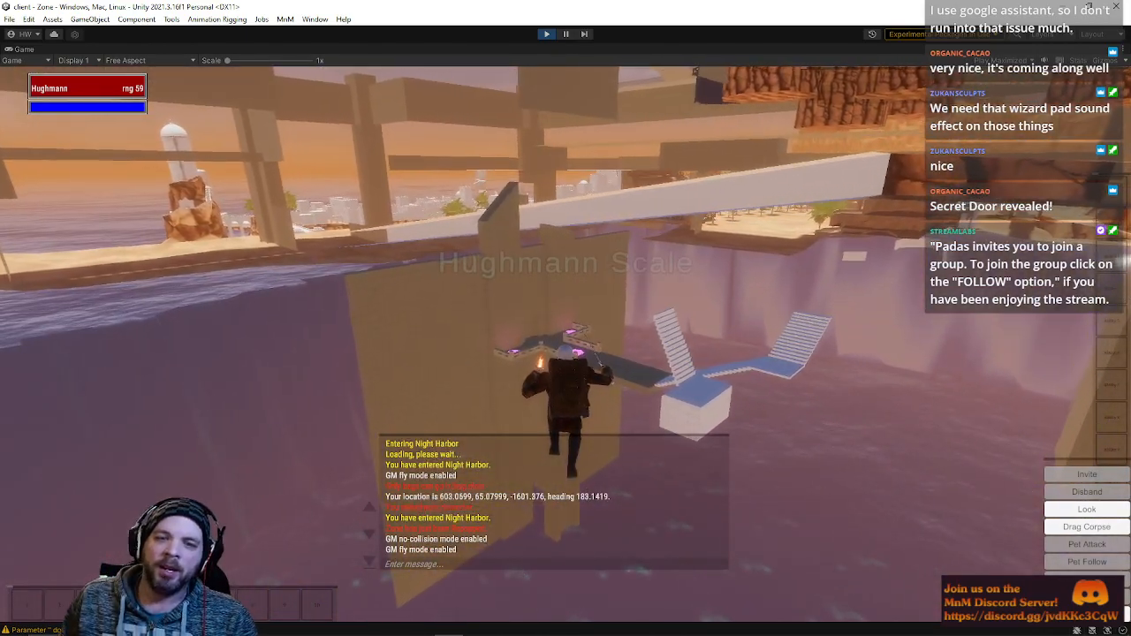
# - Fly toward the pink-pad platform, open the character inventory, and equip a carried necklace in the Neck slot
pyautogui.moveTo(610, 297); pyautogui.dragTo(632, 278, button='right')
pyautogui.press('i')
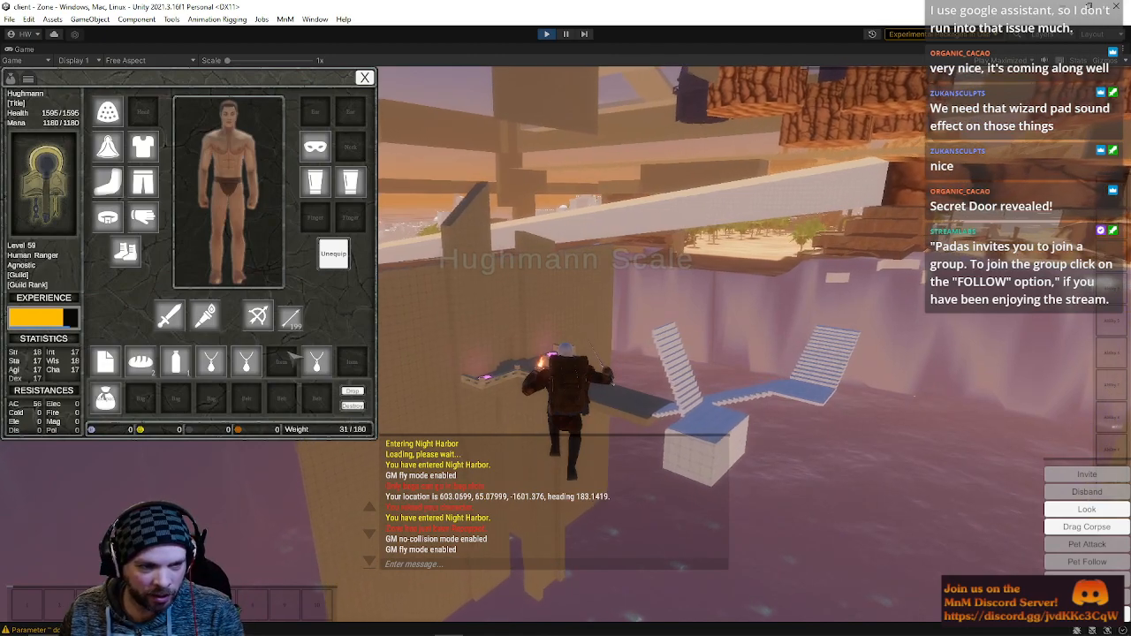
pyautogui.press('w')
pyautogui.click(361, 147)
pyautogui.press('w')
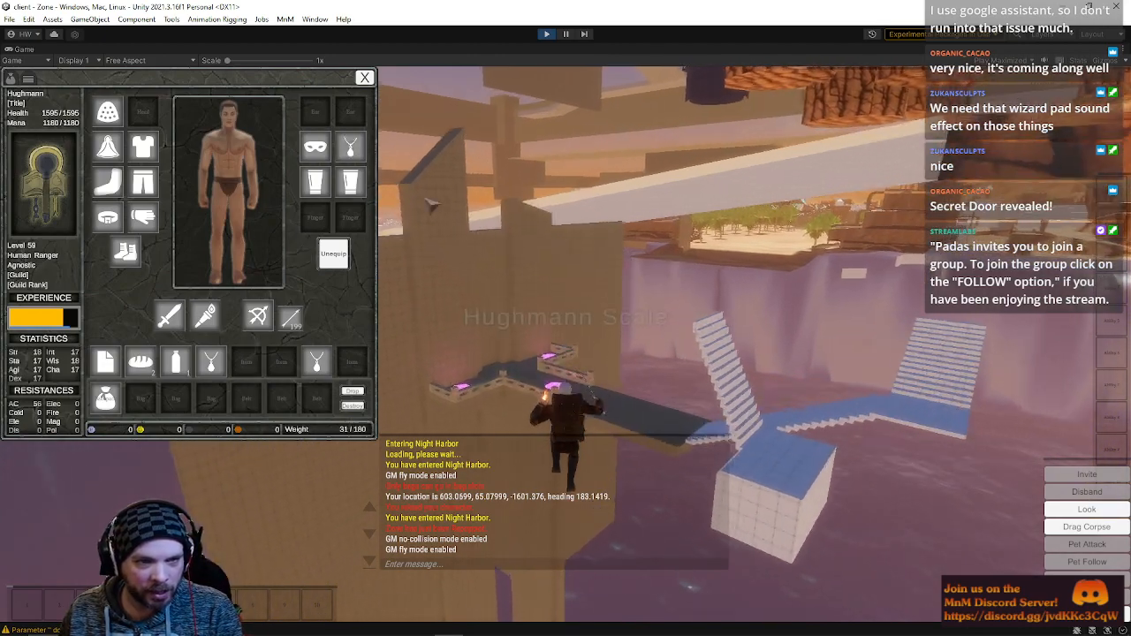
# - Close the inventory, fly past the pink-pad platform, and enter the balconied tower up to a wooden-backed doorway
pyautogui.press('i')
pyautogui.press('w')
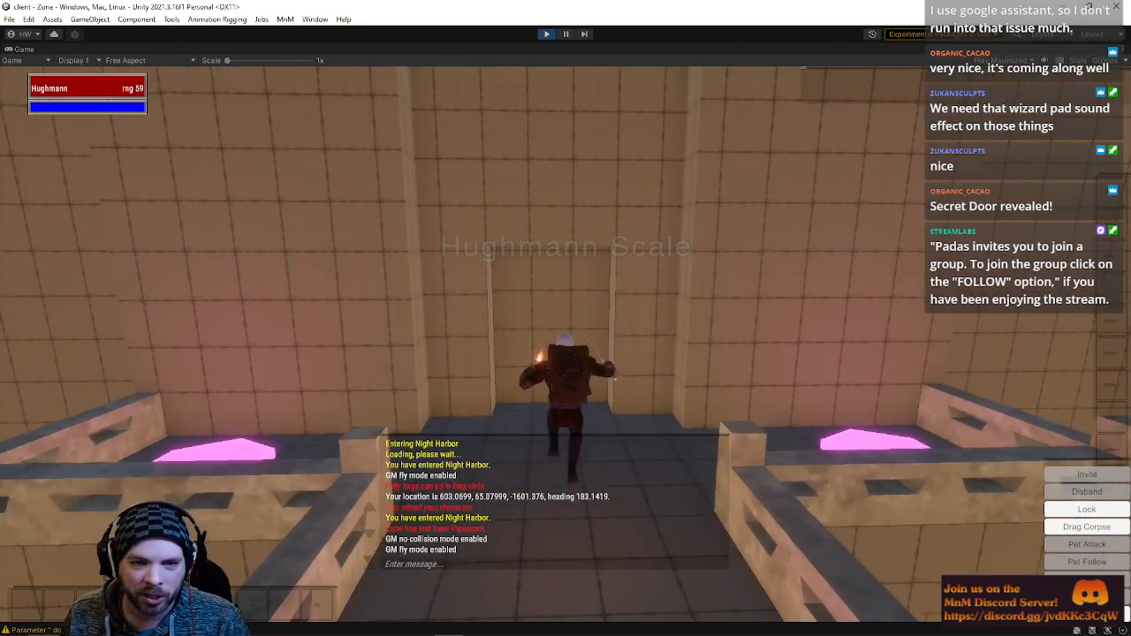
pyautogui.press('w')
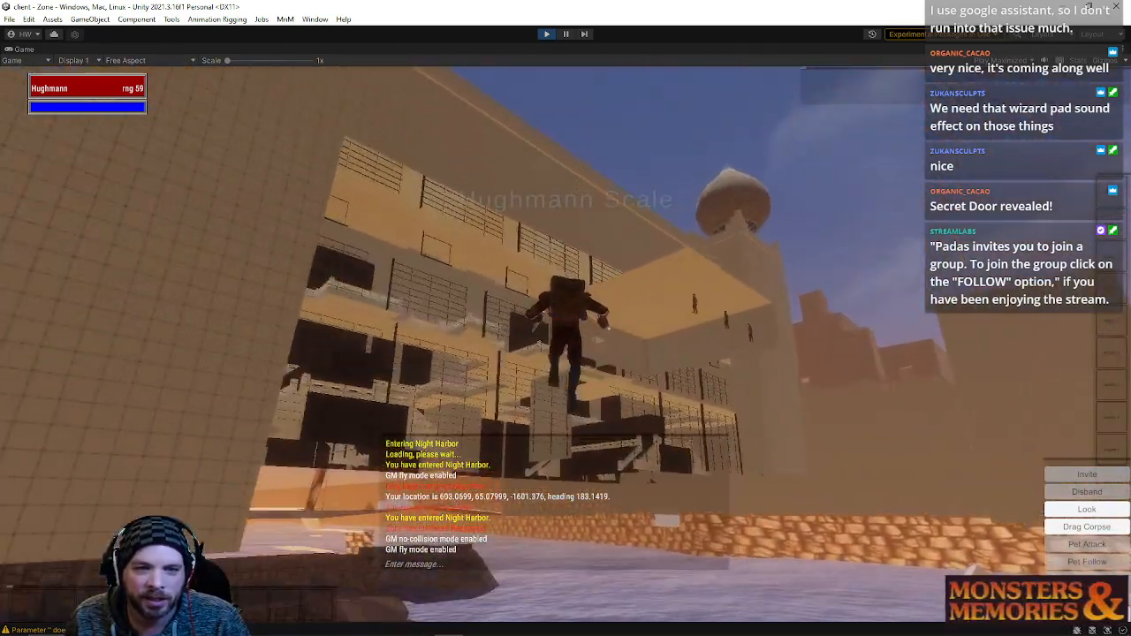
pyautogui.press('w')
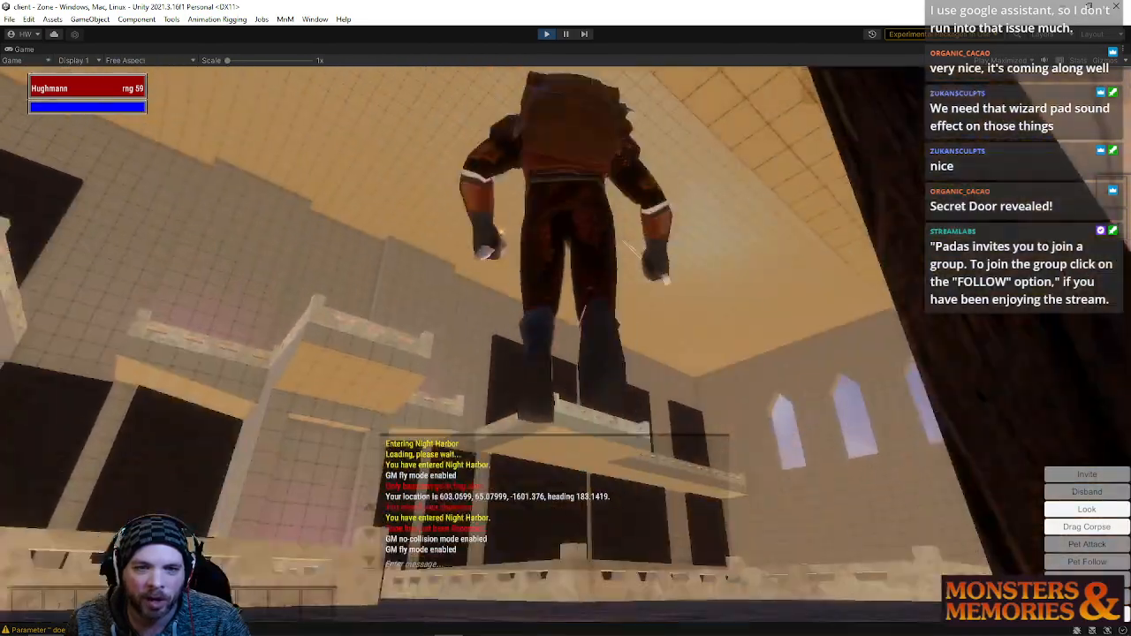
pyautogui.press('w')
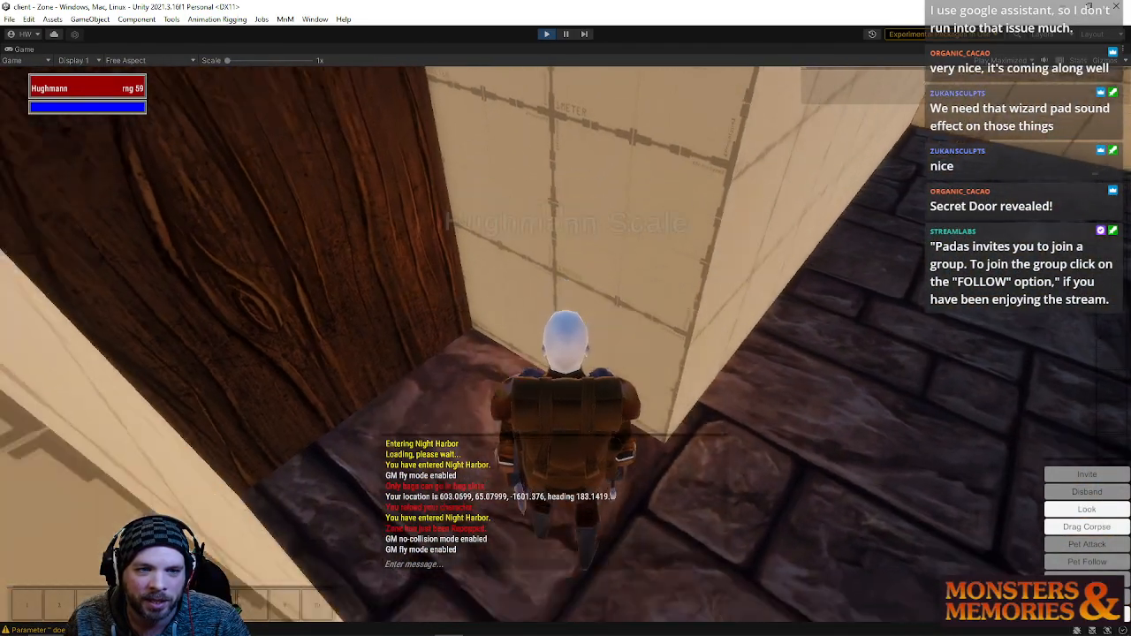
# - Look at the wooden-backed doorway from several angles and move out beside the dark wooden shelves in the hall
pyautogui.moveTo(566, 354); pyautogui.dragTo(465, 431, button='right')
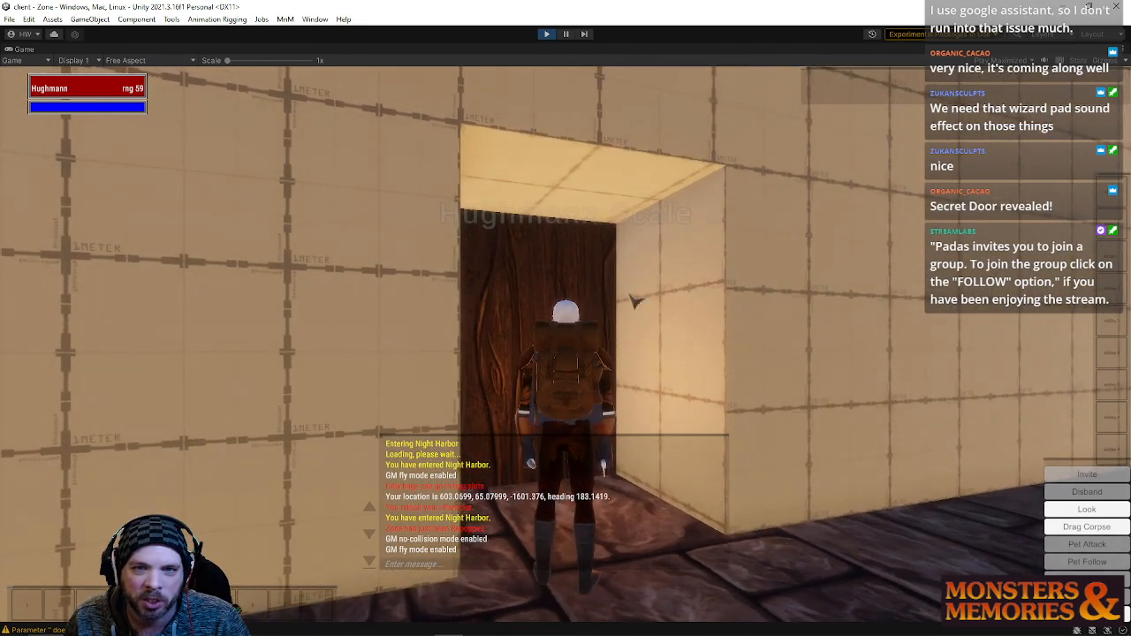
pyautogui.moveTo(672, 322); pyautogui.dragTo(587, 321, button='right')
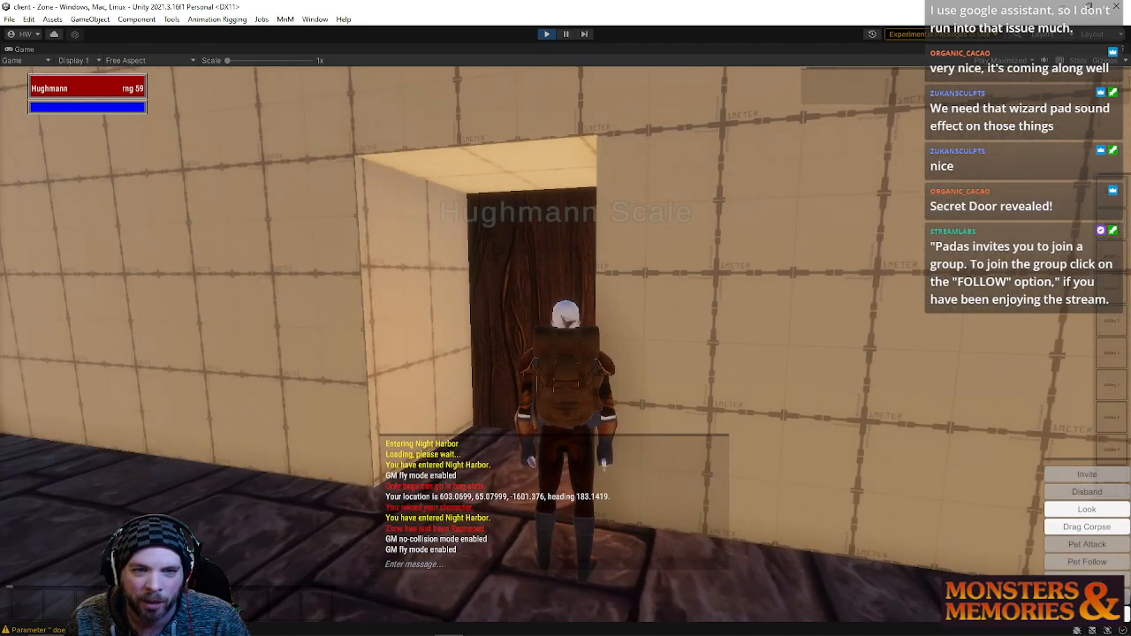
pyautogui.moveTo(557, 485); pyautogui.dragTo(368, 506, button='right')
pyautogui.press('w')
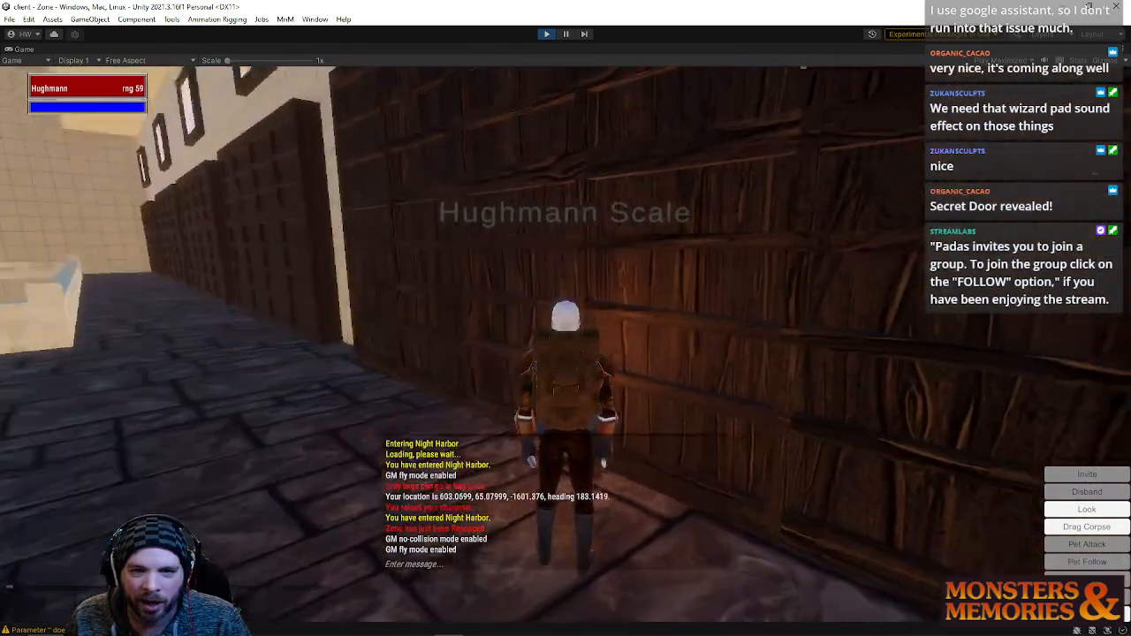
# - Fly out through the tower wall and down to the recessed doorway at the end of the pink-pad platform
pyautogui.press('w')
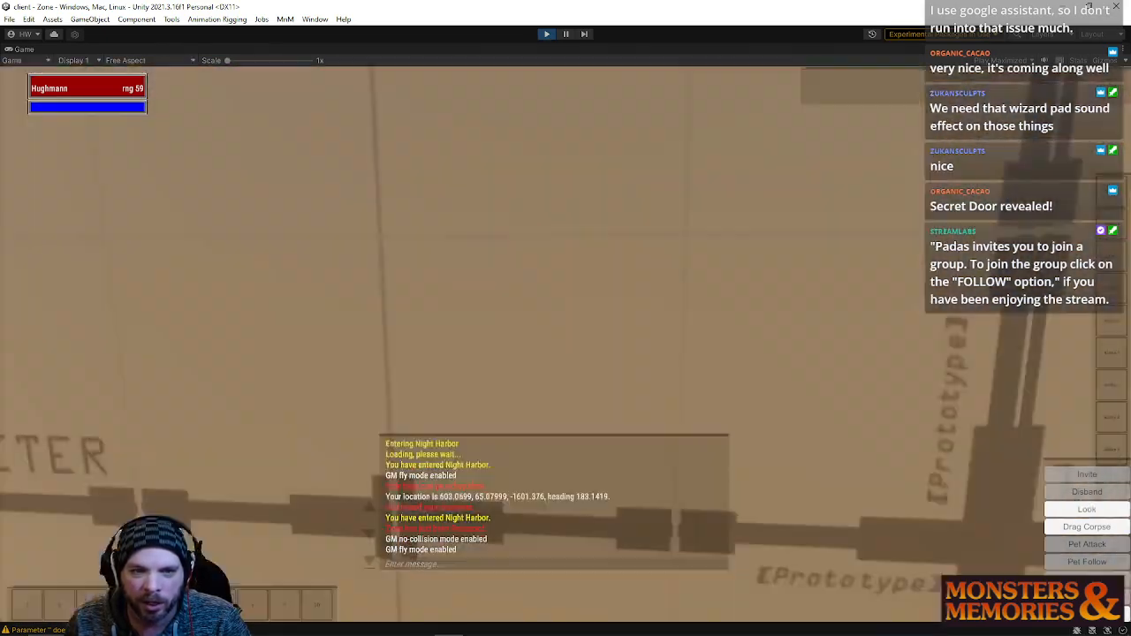
pyautogui.press('w')
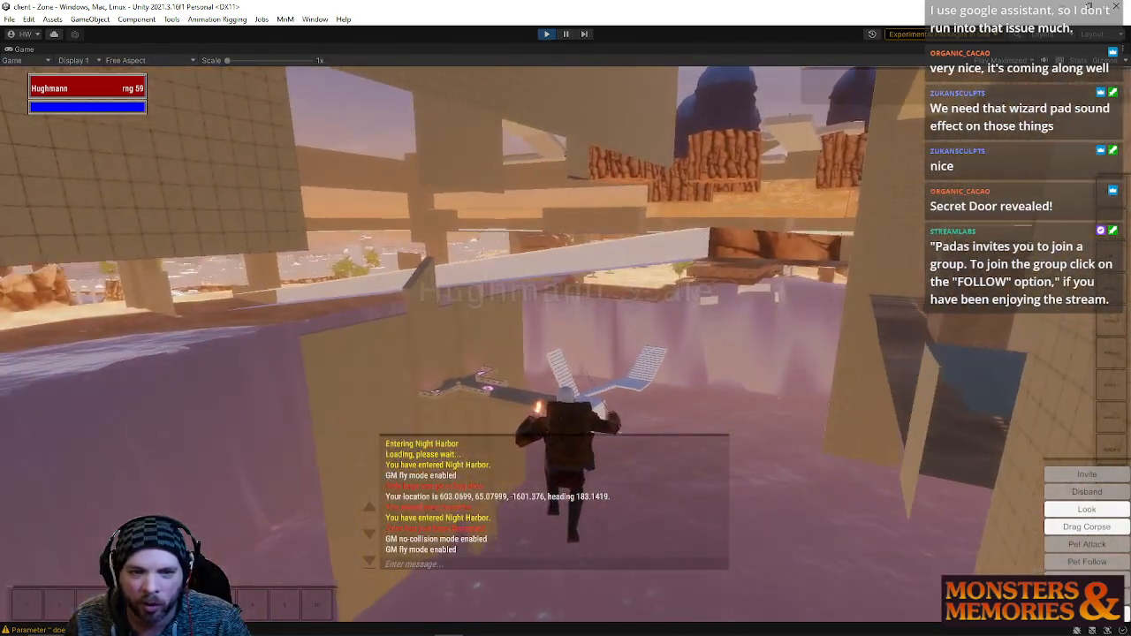
pyautogui.press('w')
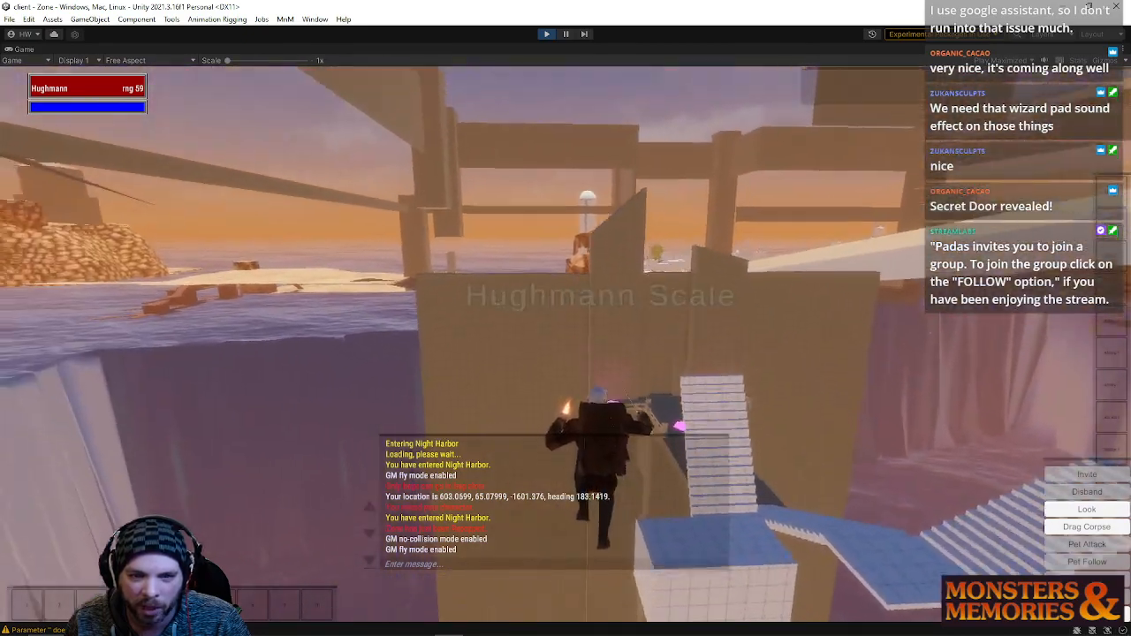
pyautogui.press('w')
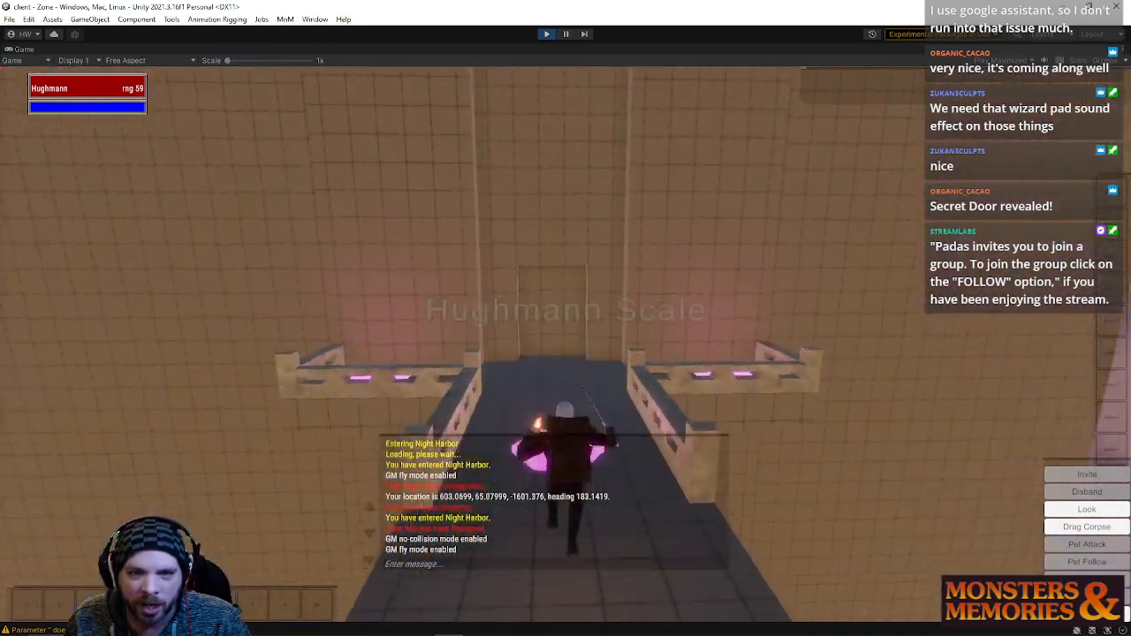
pyautogui.press('s')
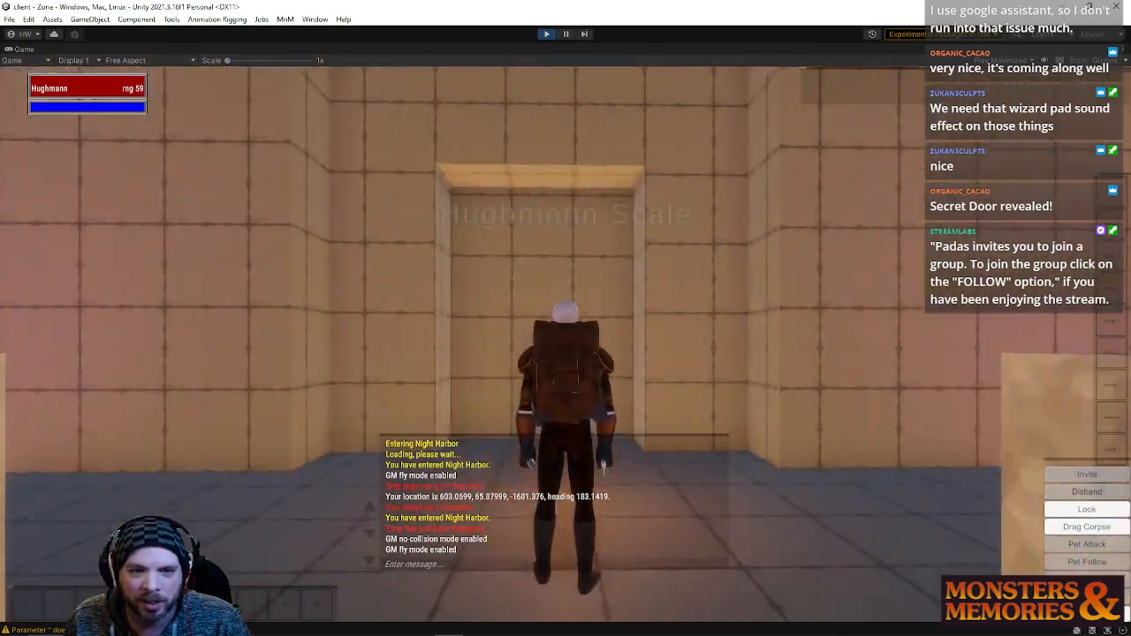
# - Leave the pink-pad platform and go to the open stone-floored doorway facing the pale blockout structure outside
pyautogui.moveTo(610, 309); pyautogui.dragTo(609, 323, button='right')
pyautogui.press('w')
pyautogui.moveTo(694, 377); pyautogui.dragTo(482, 380, button='right')
pyautogui.press('w')
pyautogui.press('w')
pyautogui.press('w')
pyautogui.moveTo(566, 353); pyautogui.dragTo(513, 350, button='right')
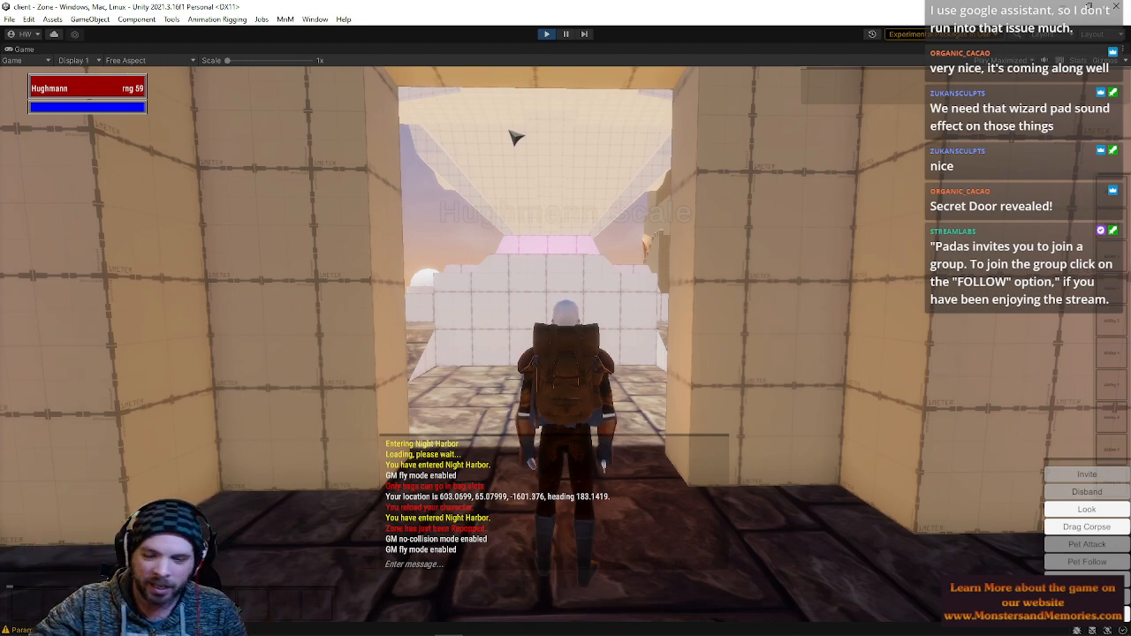
# - Travel from the open doorway back to the recessed wall on the pink-pad platform
pyautogui.moveTo(655, 299); pyautogui.dragTo(619, 306, button='right')
pyautogui.press('w')
pyautogui.press('w')
pyautogui.press('w')
pyautogui.press('w')
pyautogui.scroll(5, 599, 297)
pyautogui.press('w')
pyautogui.press('w')
pyautogui.press('s')
pyautogui.moveTo(481, 380); pyautogui.dragTo(478, 387, button='right')
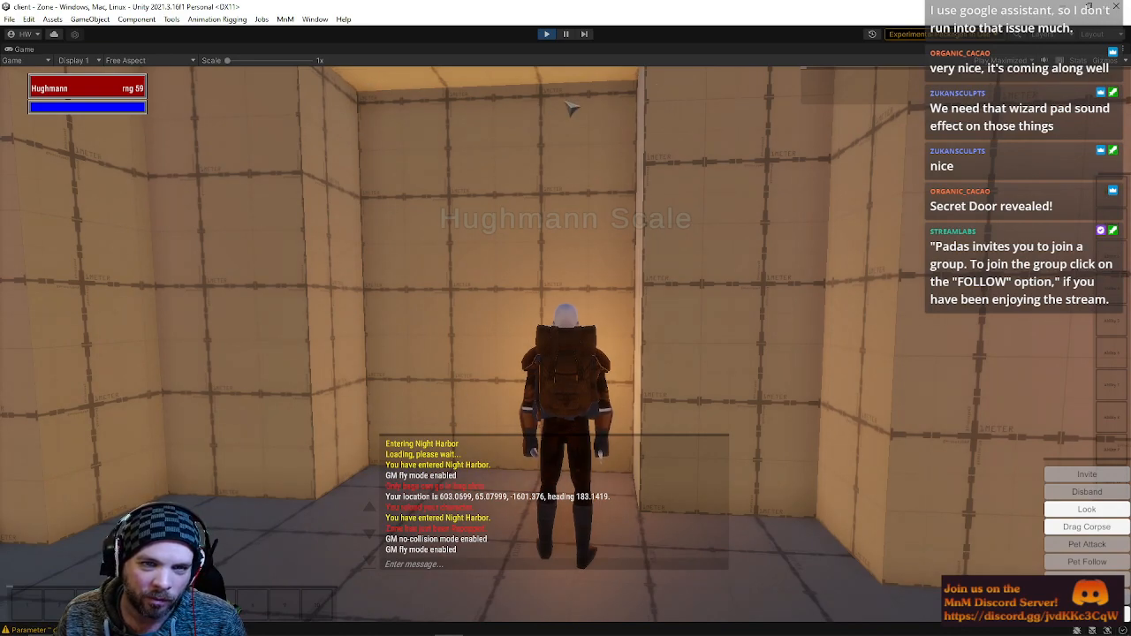
# - Inspect the platform's wall recess up close, and turn around to view the side balcony and central pink pads
pyautogui.moveTo(570, 106); pyautogui.dragTo(531, 107, button='right')
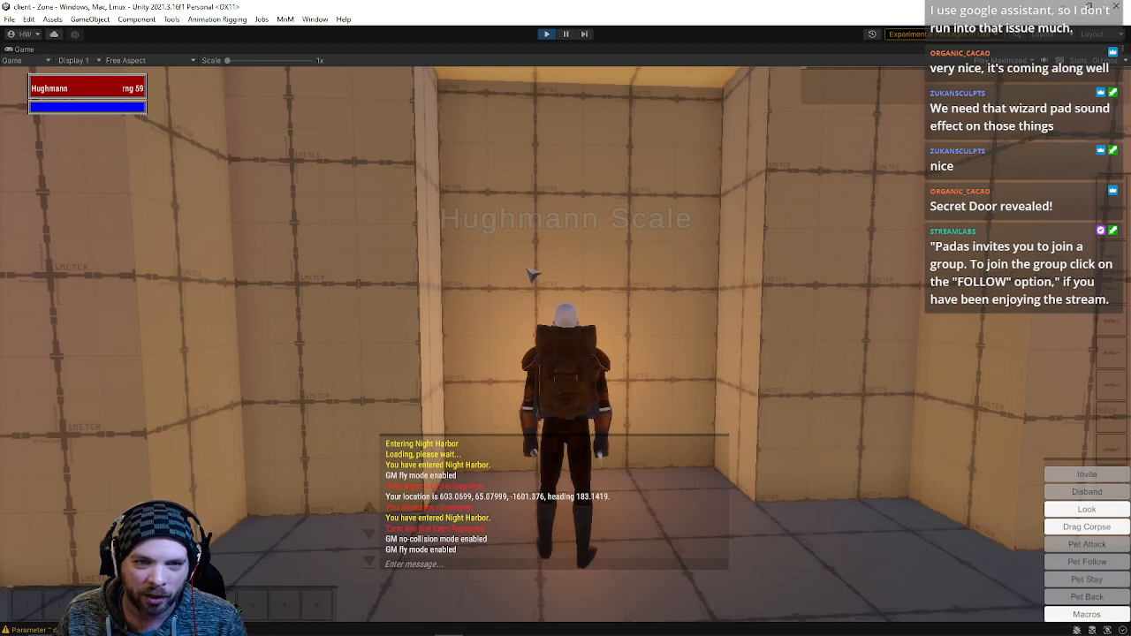
pyautogui.moveTo(438, 240)
pyautogui.mouseDown(button='right')
pyautogui.moveTo(447, 287)
pyautogui.moveTo(452, 243)
pyautogui.moveTo(424, 249)
pyautogui.moveTo(468, 244)
pyautogui.moveTo(454, 242)
pyautogui.mouseUp(button='right')
pyautogui.press('w')
pyautogui.press('a')
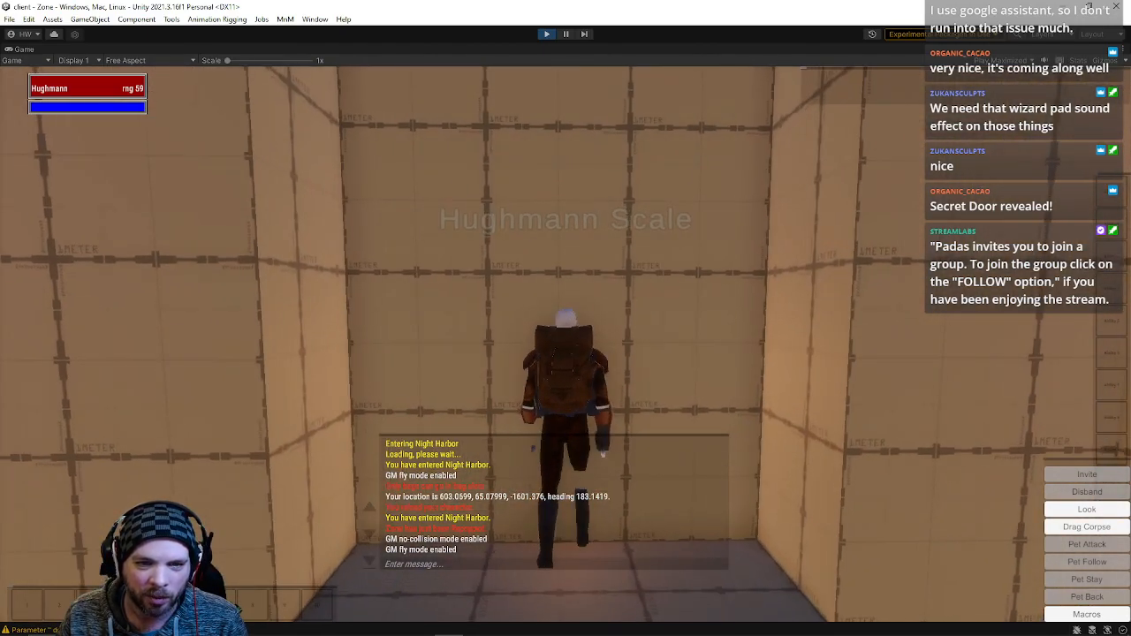
pyautogui.moveTo(454, 242); pyautogui.dragTo(247, 235, button='right')
pyautogui.press('w')
pyautogui.press('s')
pyautogui.press('a')
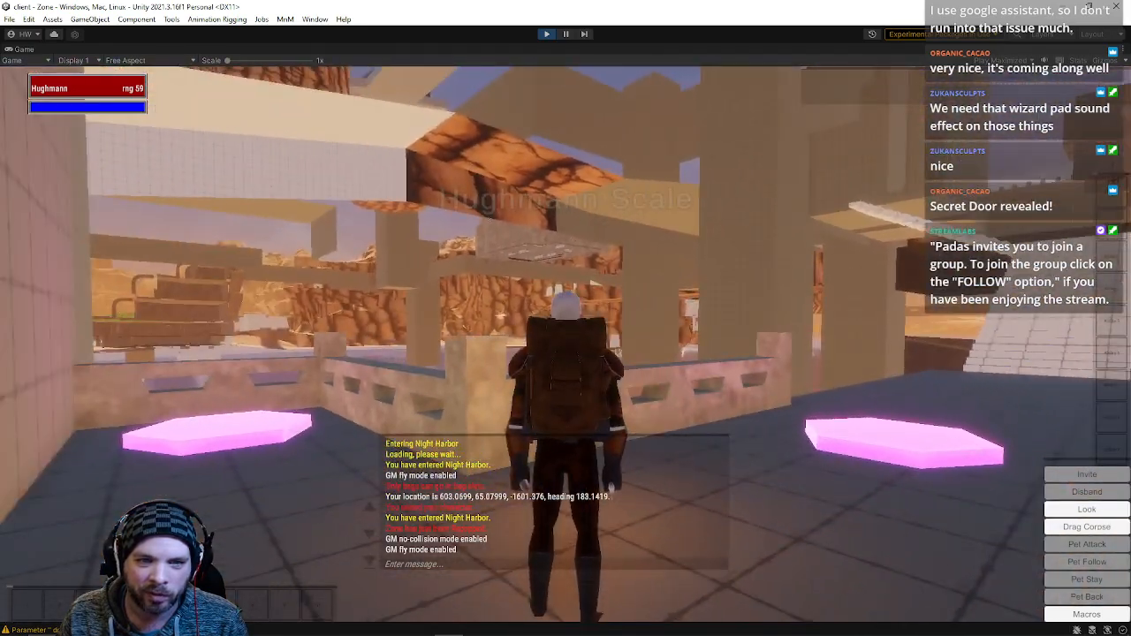
# - Look along the pink-pad bridge toward the white stairs and climb onto them
pyautogui.moveTo(305, 269); pyautogui.dragTo(431, 166, button='right')
pyautogui.moveTo(661, 234); pyautogui.dragTo(749, 238, button='right')
pyautogui.moveTo(824, 260); pyautogui.dragTo(560, 344, button='right')
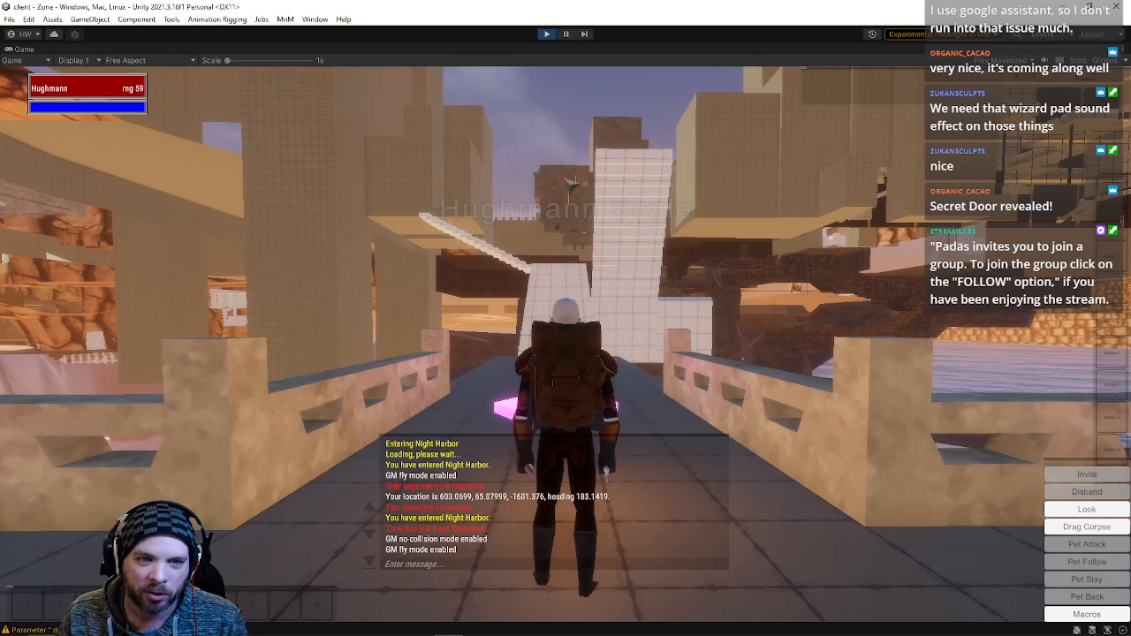
pyautogui.moveTo(715, 385); pyautogui.dragTo(704, 428, button='right')
pyautogui.press('w')
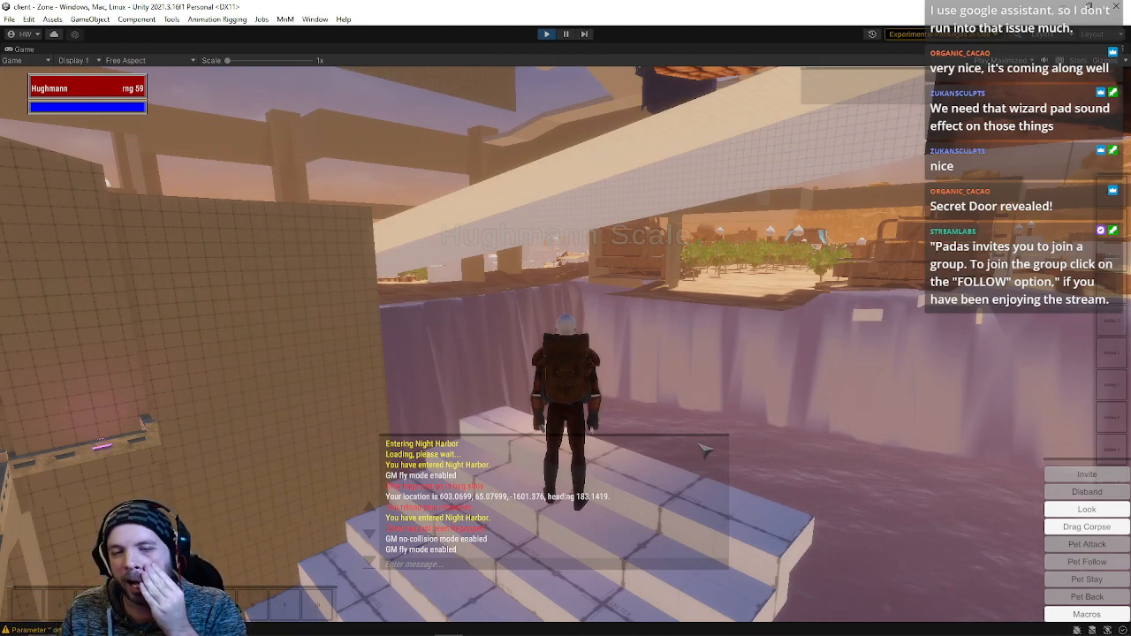
# - Survey the pink-pad platform and sea from the white stairs, and walk across to the central pink pad
pyautogui.moveTo(713, 347); pyautogui.dragTo(516, 315)
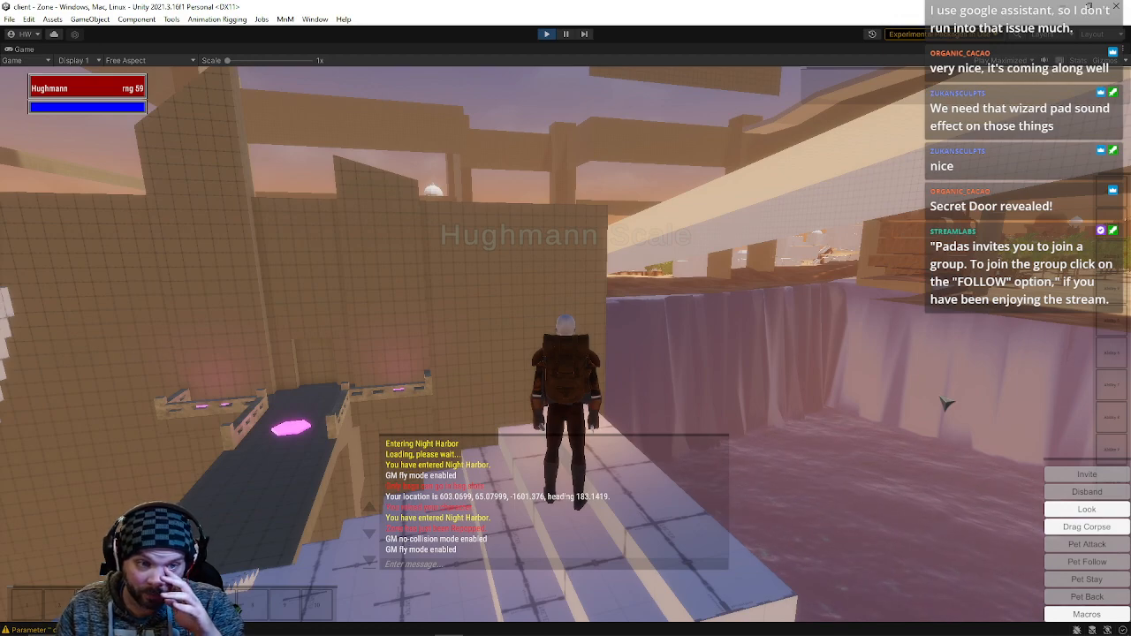
pyautogui.moveTo(820, 391); pyautogui.dragTo(720, 384, button='right')
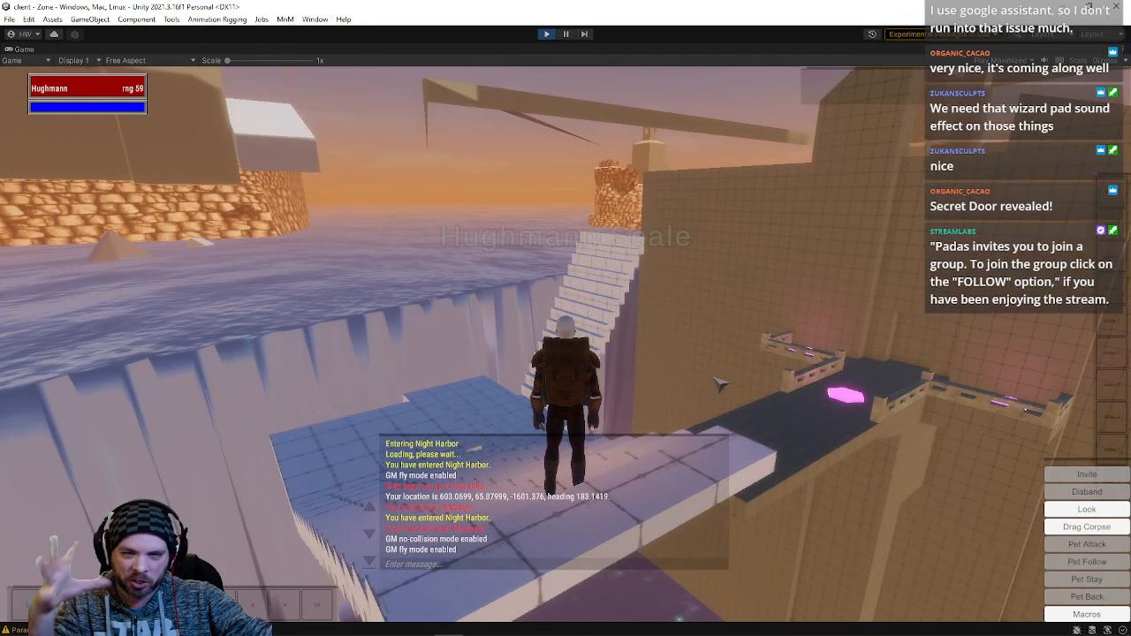
pyautogui.press('w')
pyautogui.moveTo(685, 399); pyautogui.dragTo(742, 451, button='right')
pyautogui.press('w')
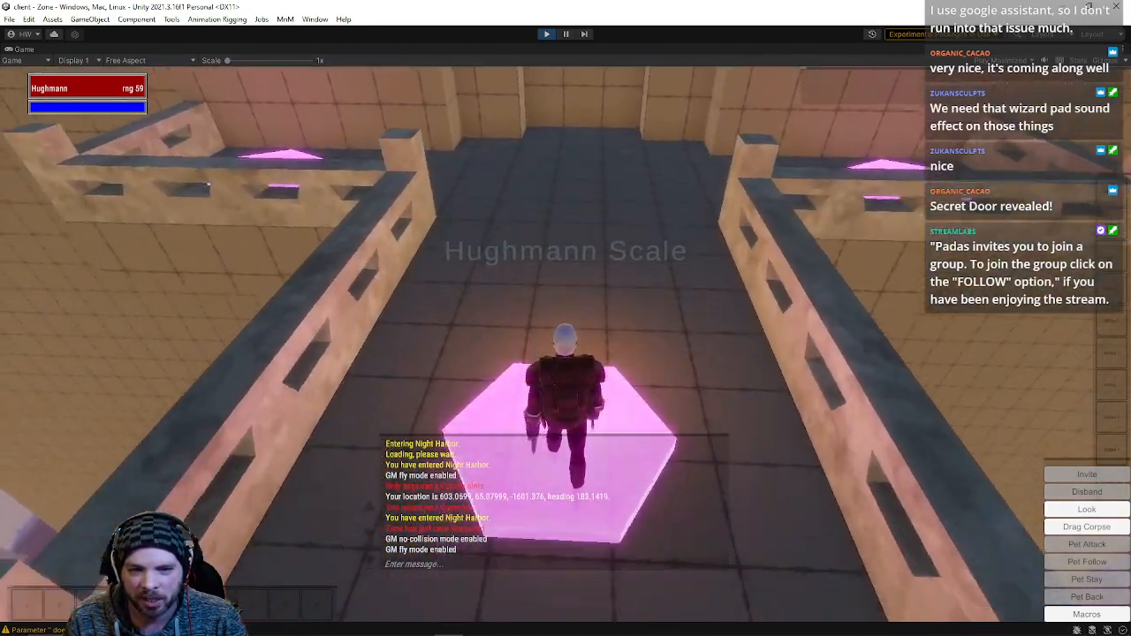
# - Walk to the pink pad on the side balcony and look back over the platform toward the tower
pyautogui.press('s')
pyautogui.press('w')
pyautogui.moveTo(565, 353); pyautogui.dragTo(371, 354, button='right')
pyautogui.press('w')
pyautogui.press('w')
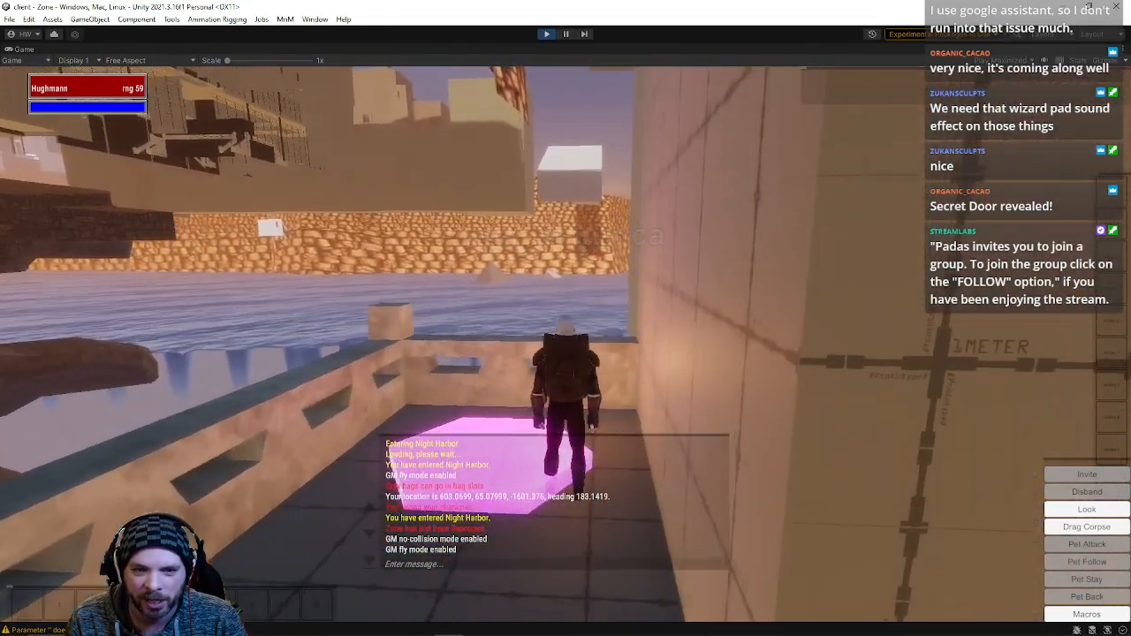
pyautogui.press('w')
pyautogui.moveTo(566, 353); pyautogui.dragTo(442, 353, button='right')
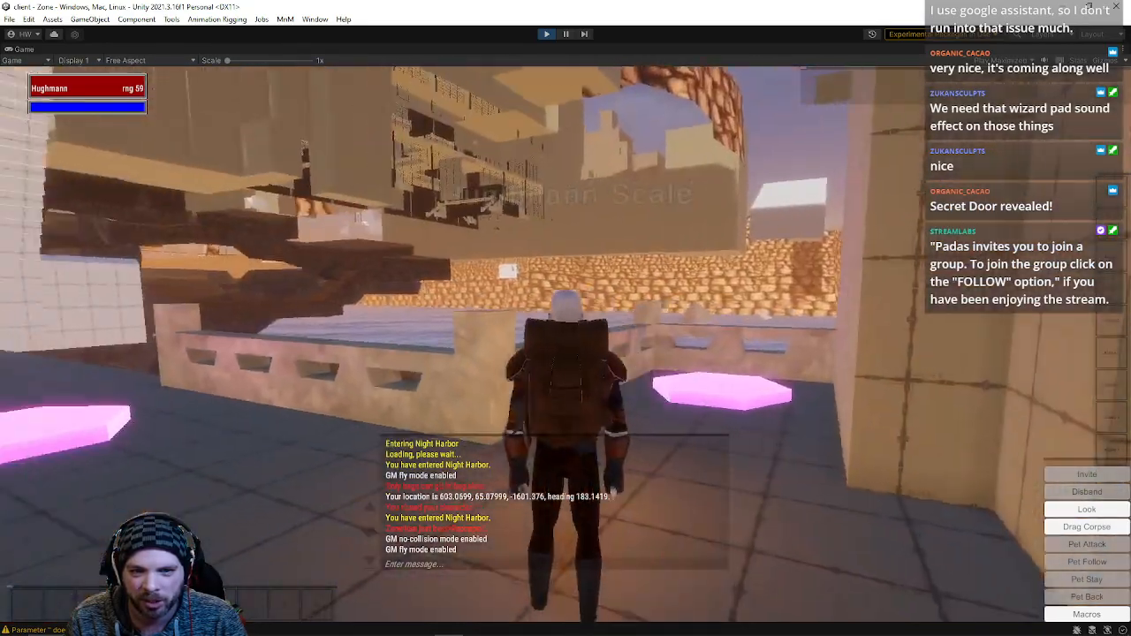
# - Fly up from the platform into the tower's enchanter merchants' room and look around its merchants and walls
pyautogui.moveTo(566, 353); pyautogui.dragTo(450, 287, button='right')
pyautogui.press('w')
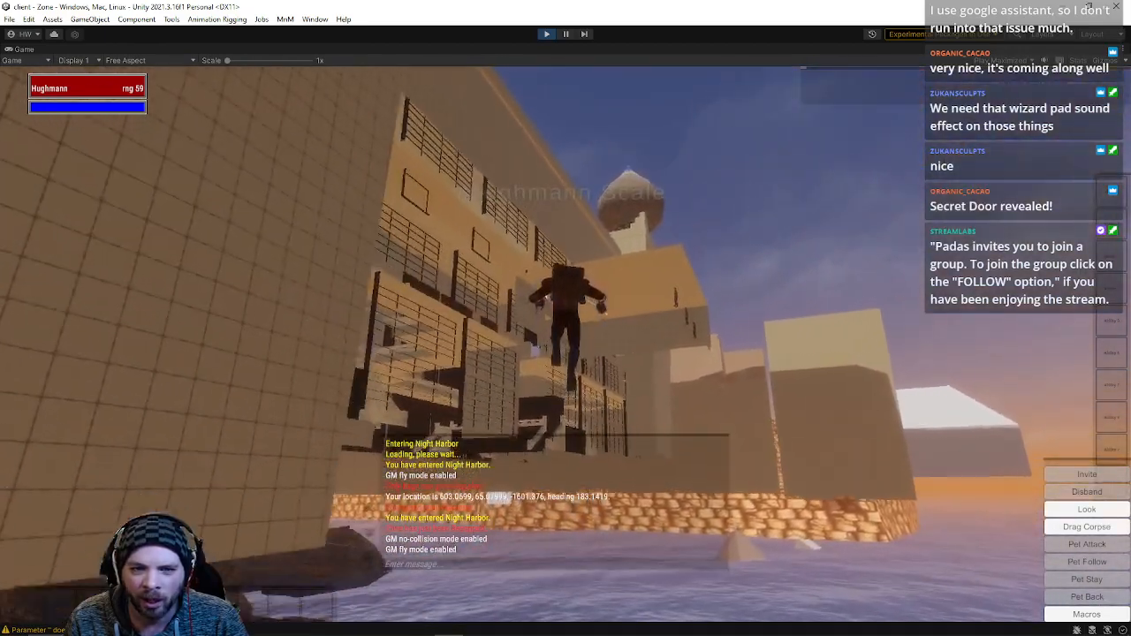
pyautogui.press('w')
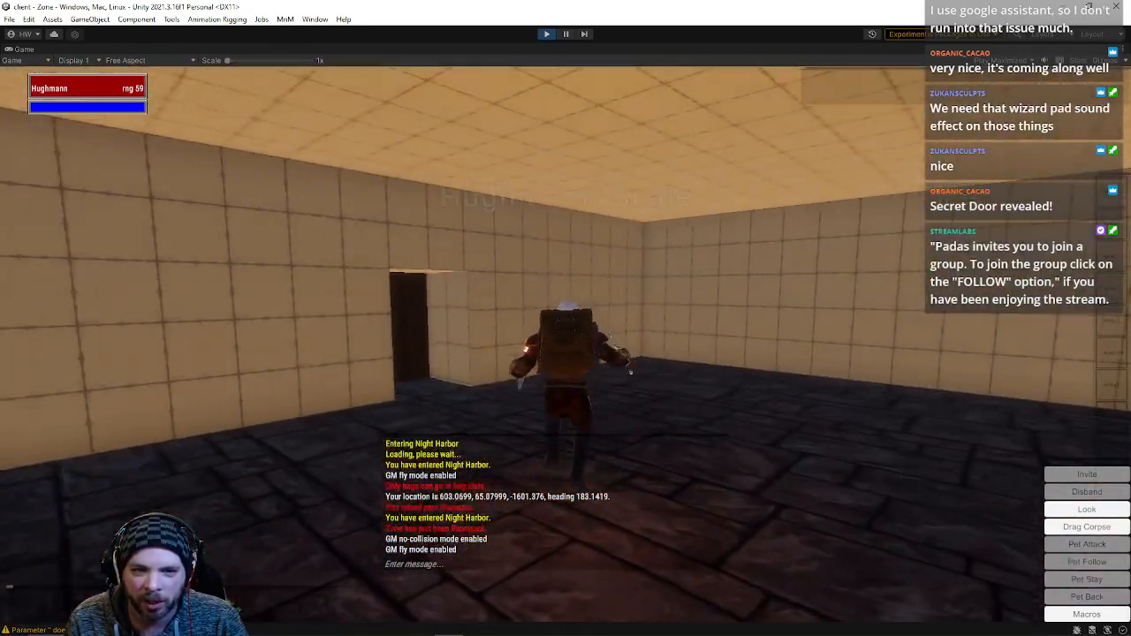
pyautogui.press('w')
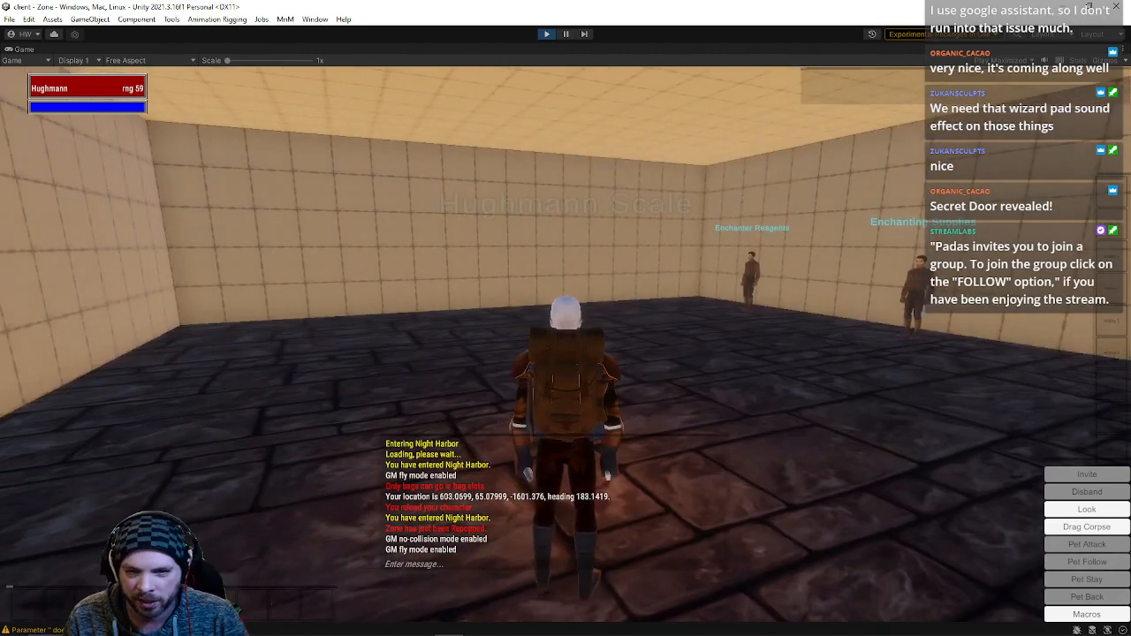
pyautogui.press('w')
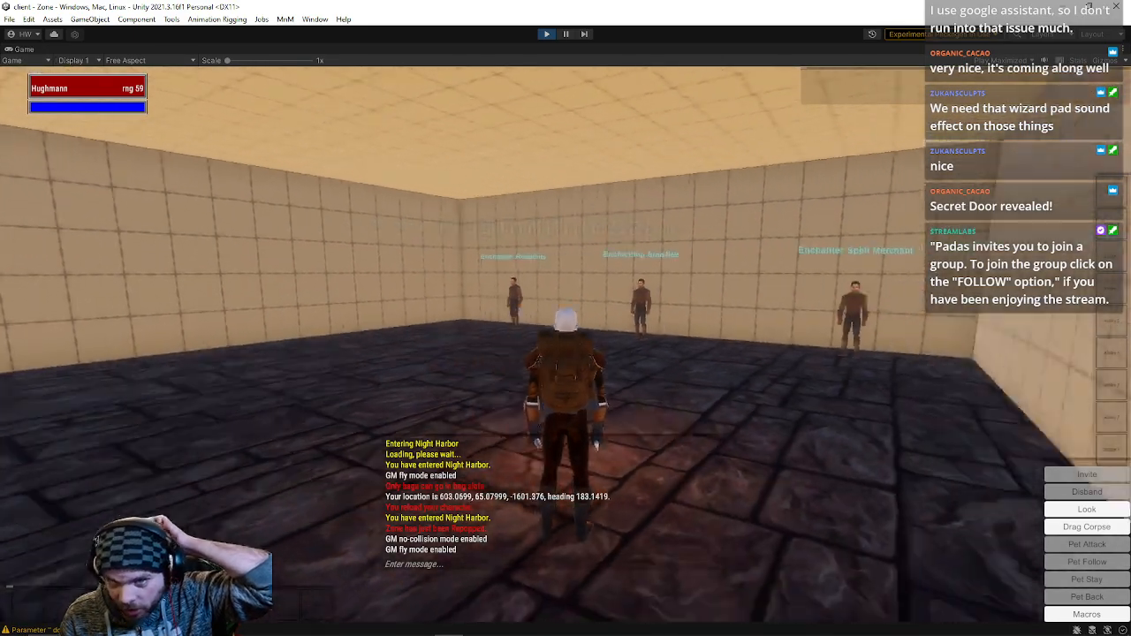
pyautogui.press('d')
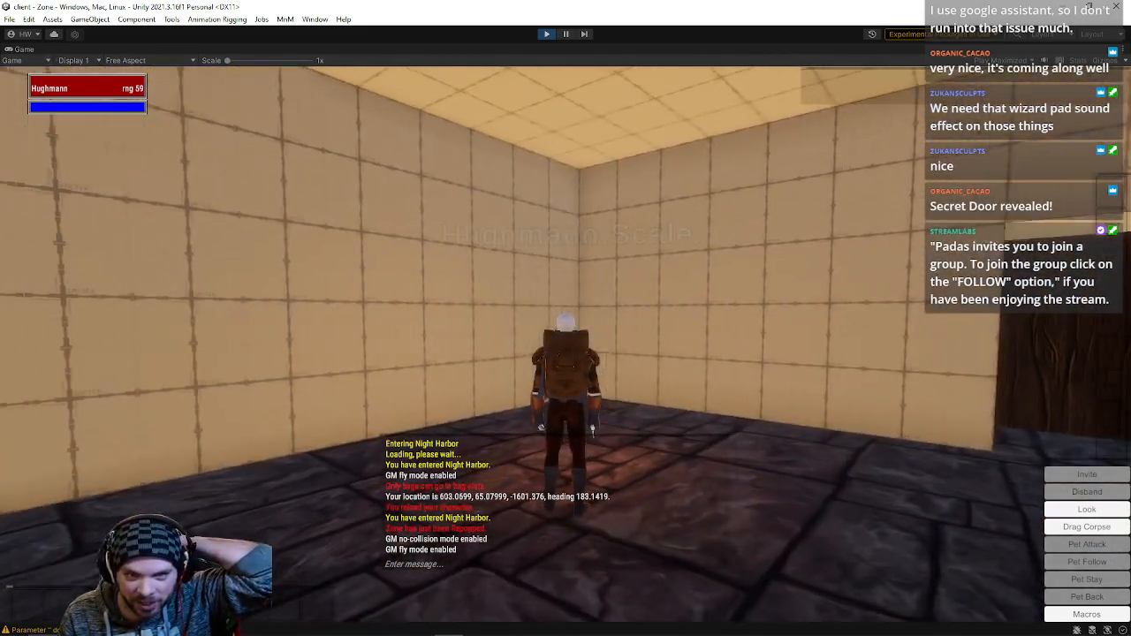
# - Fly past the wooden door out of the merchants' room and into the tower's balconied hall
pyautogui.press('w')
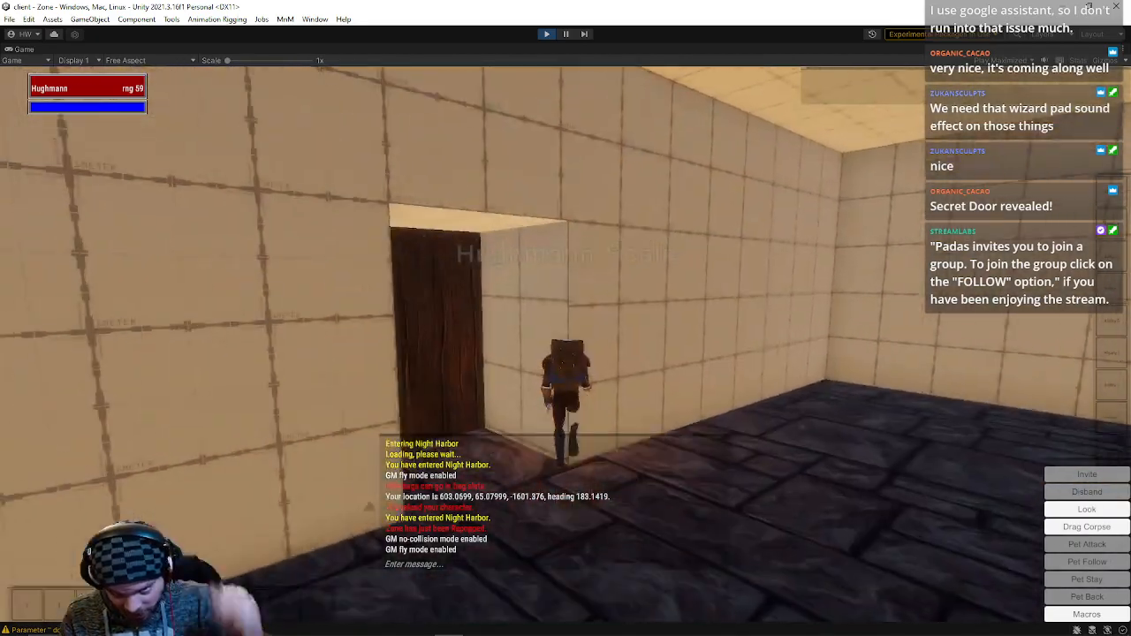
pyautogui.press('w')
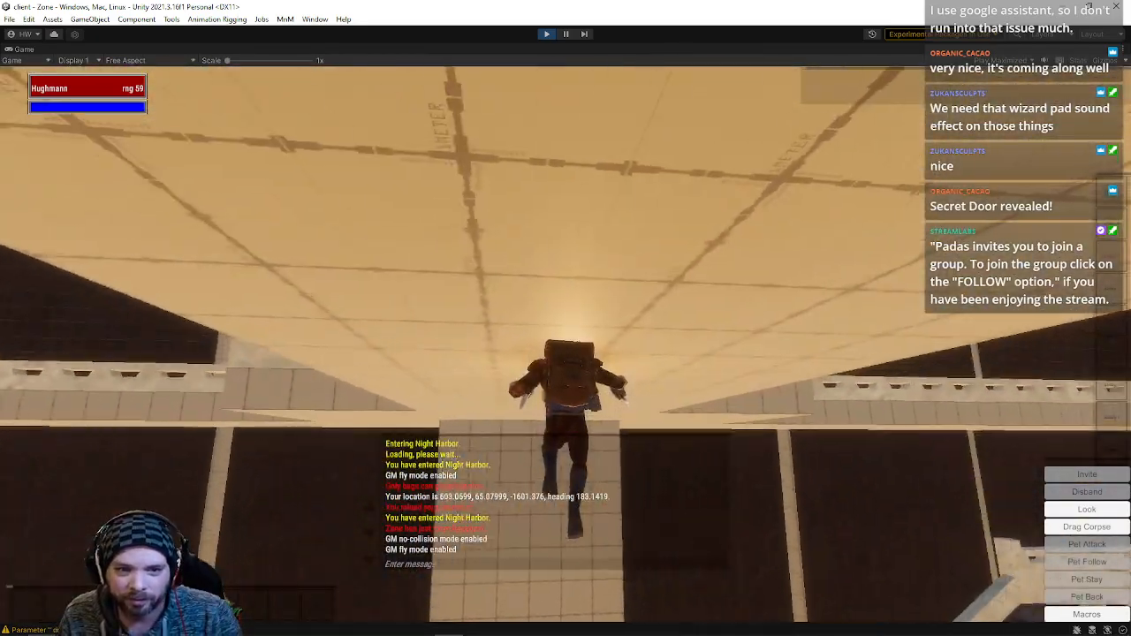
pyautogui.press('w')
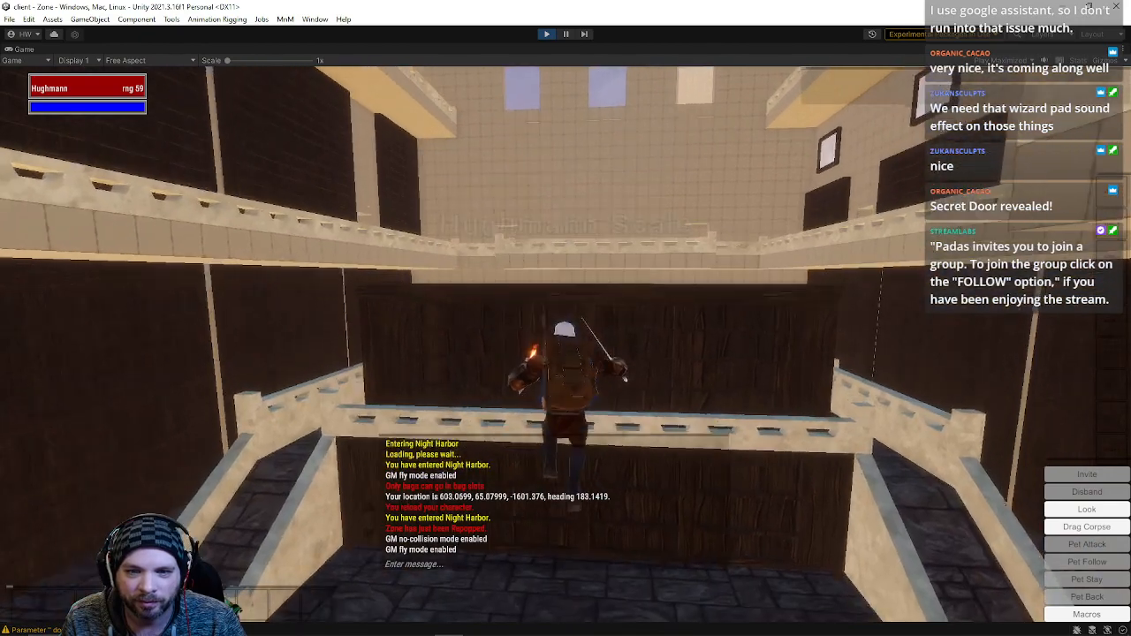
# - Descend to the doorway at the hall's floor, re-enable collision, and take the necklace out of its equipment slot in the inventory
pyautogui.press('w')
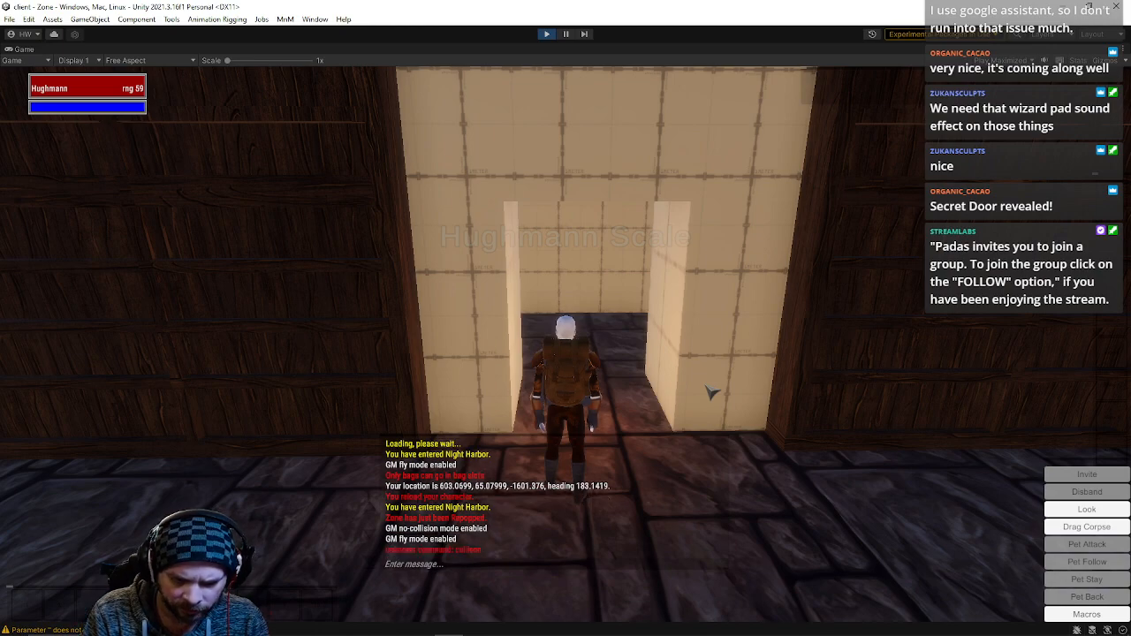
pyautogui.press('i')
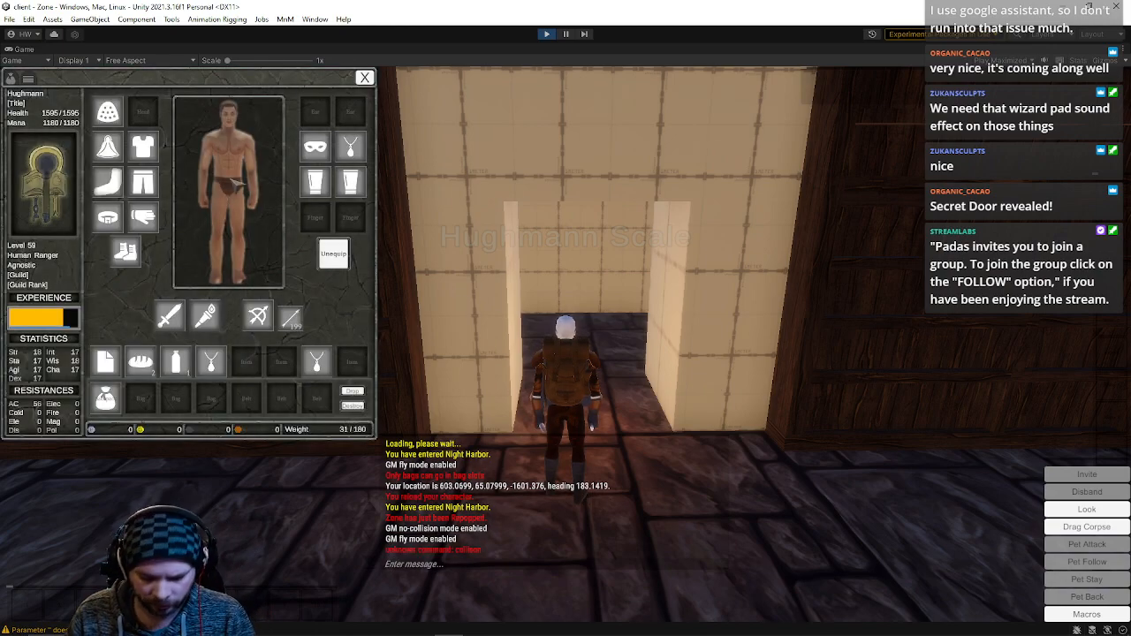
pyautogui.press('Return')
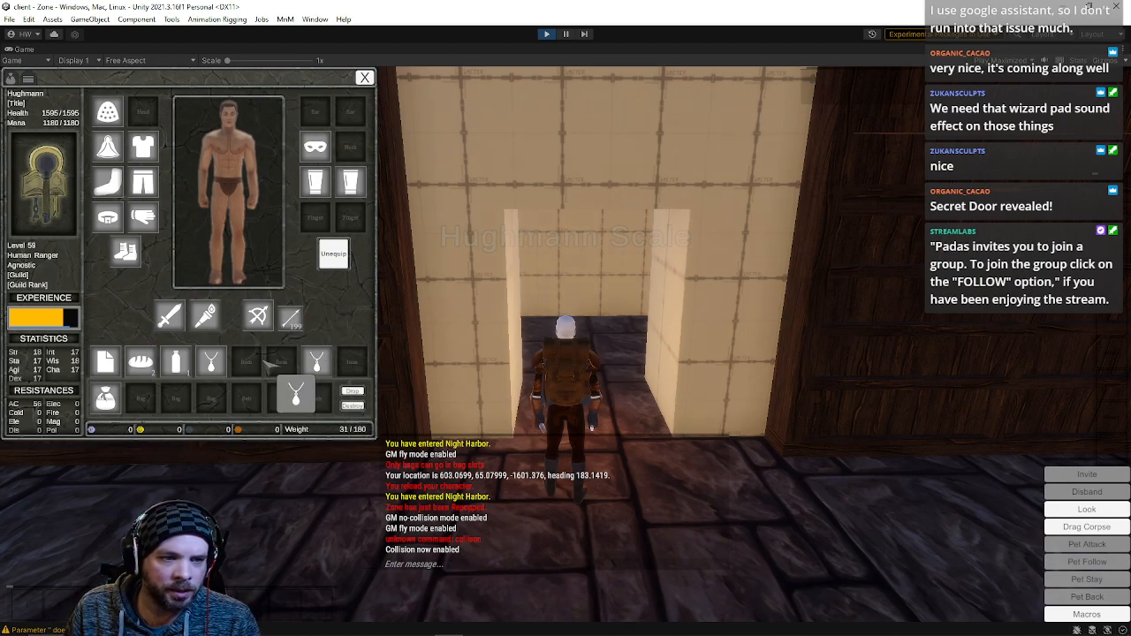
pyautogui.click(364, 79)
# - Walk through the doorway into the hall and climb the stone stairs onto the wooden block's balcony
pyautogui.press('w')
pyautogui.moveTo(530, 259); pyautogui.dragTo(875, 287, button='right')
pyautogui.press('w')
pyautogui.press('w')
pyautogui.press('w')
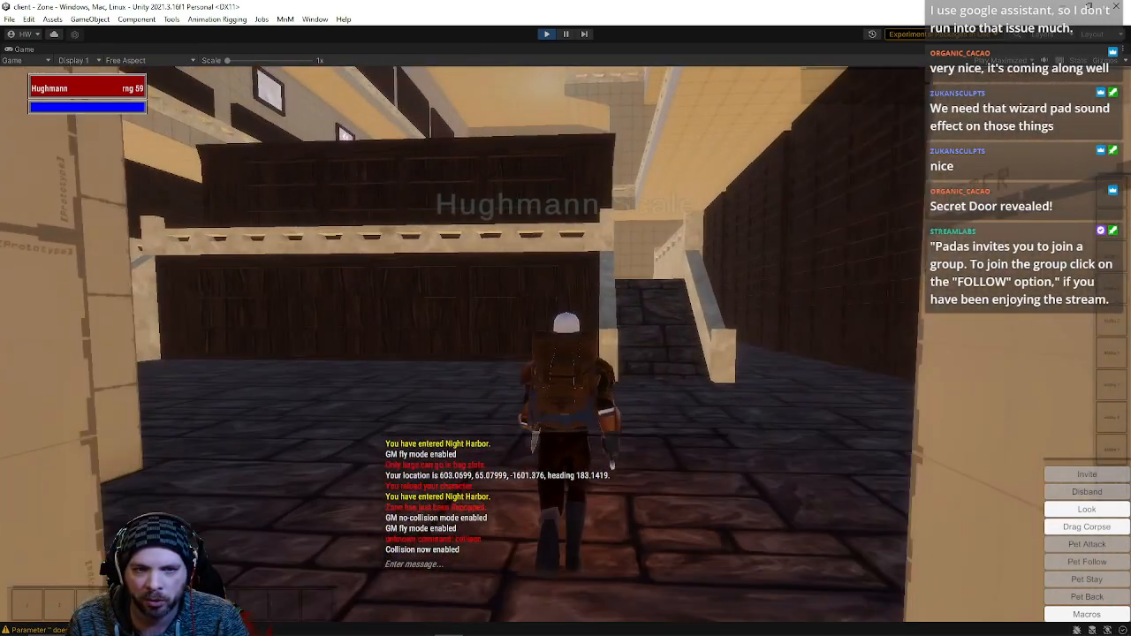
pyautogui.press('w')
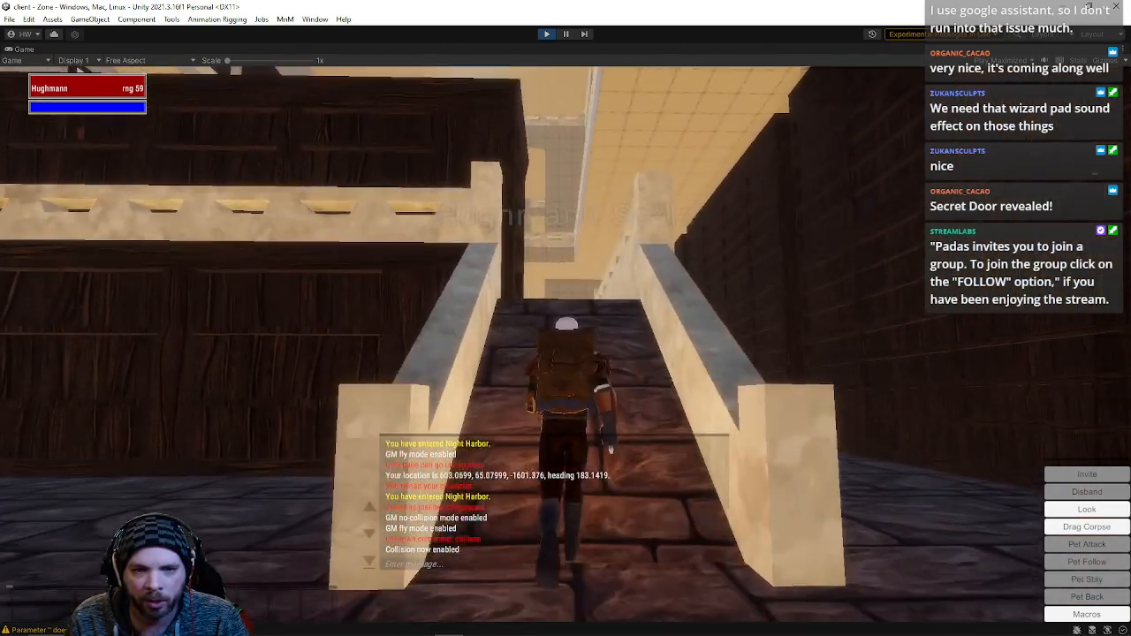
pyautogui.press('w')
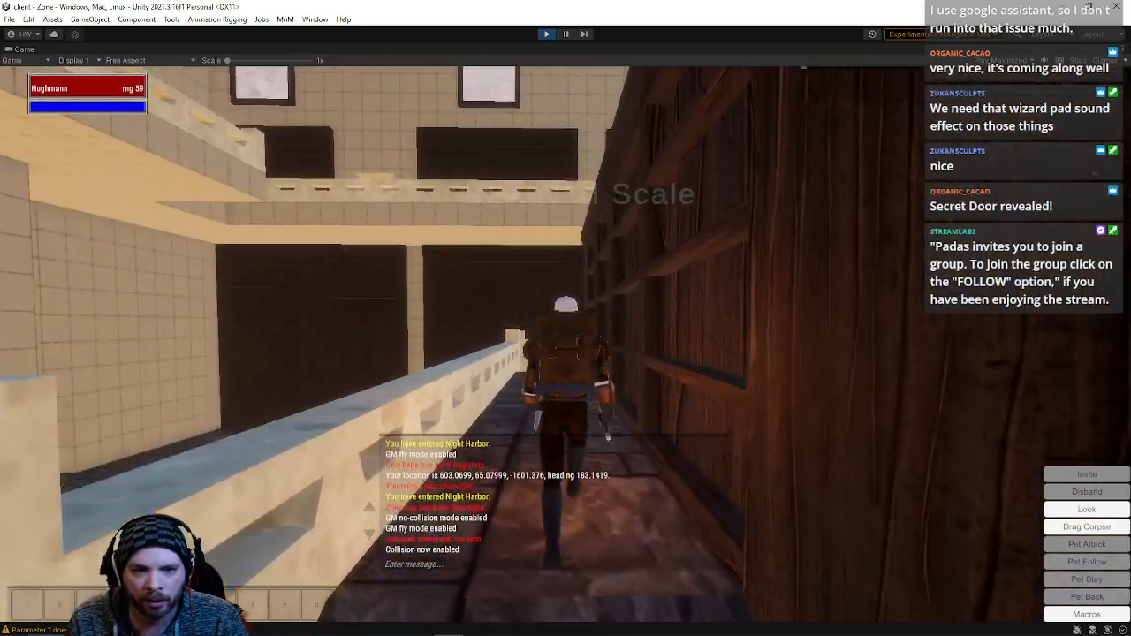
# - Follow the balcony past the wooden wall to its far end and go back down to the hall floor
pyautogui.press('w')
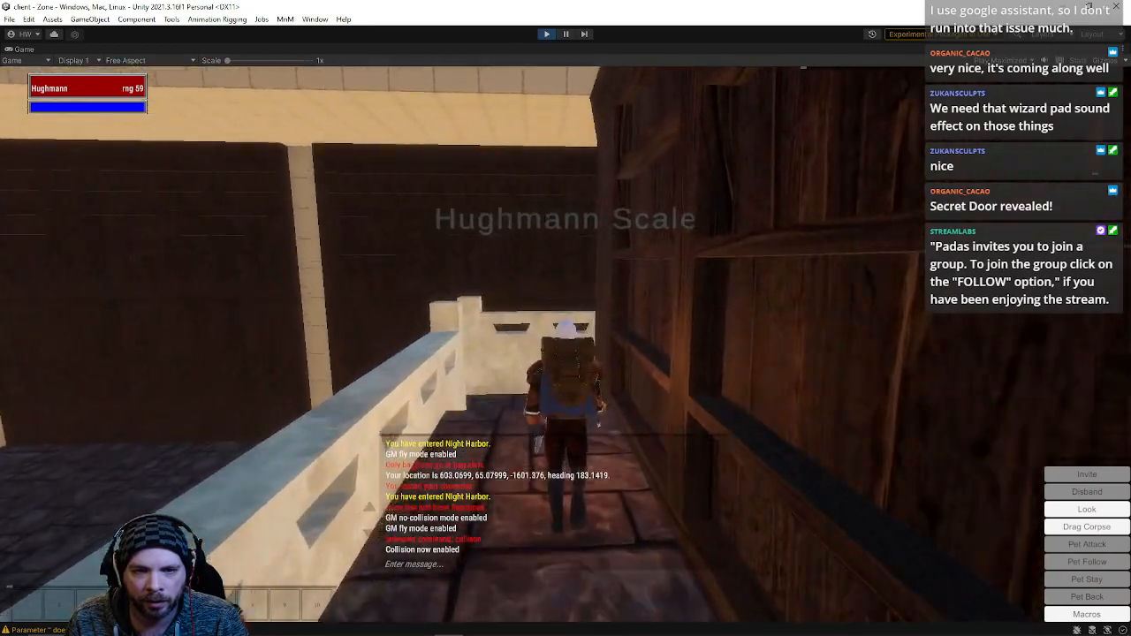
pyautogui.press('w')
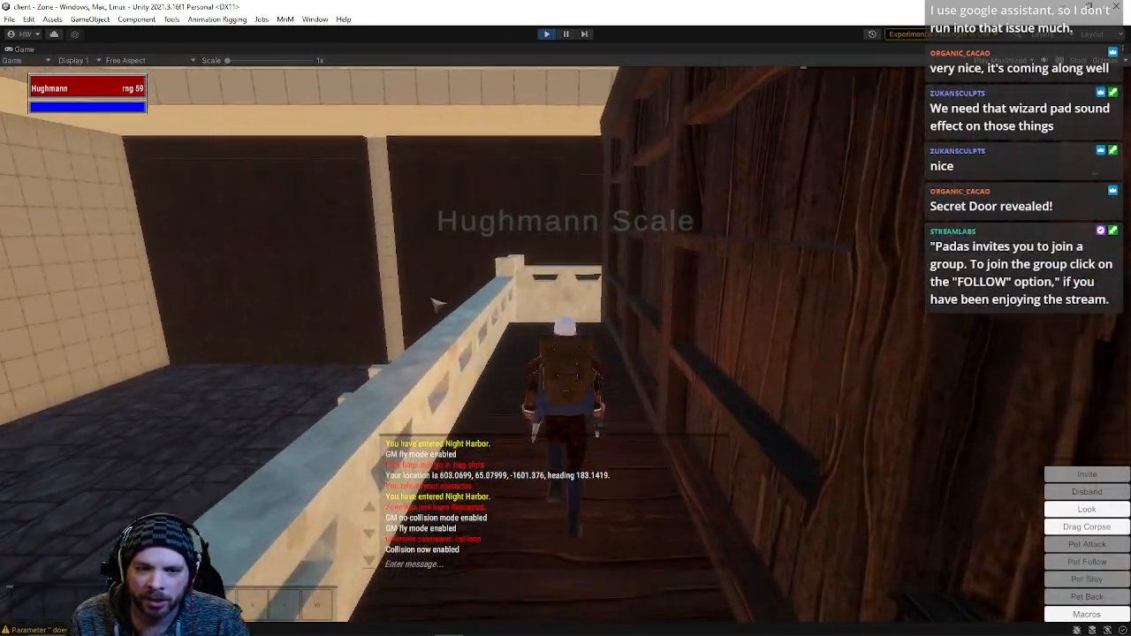
pyautogui.press('w')
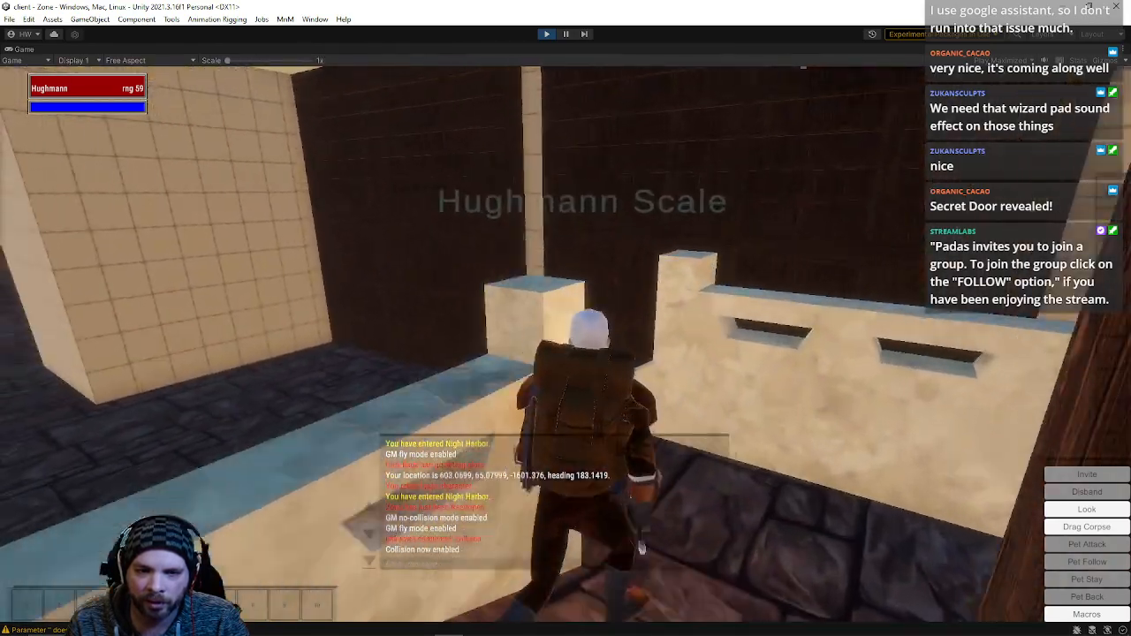
pyautogui.press('w')
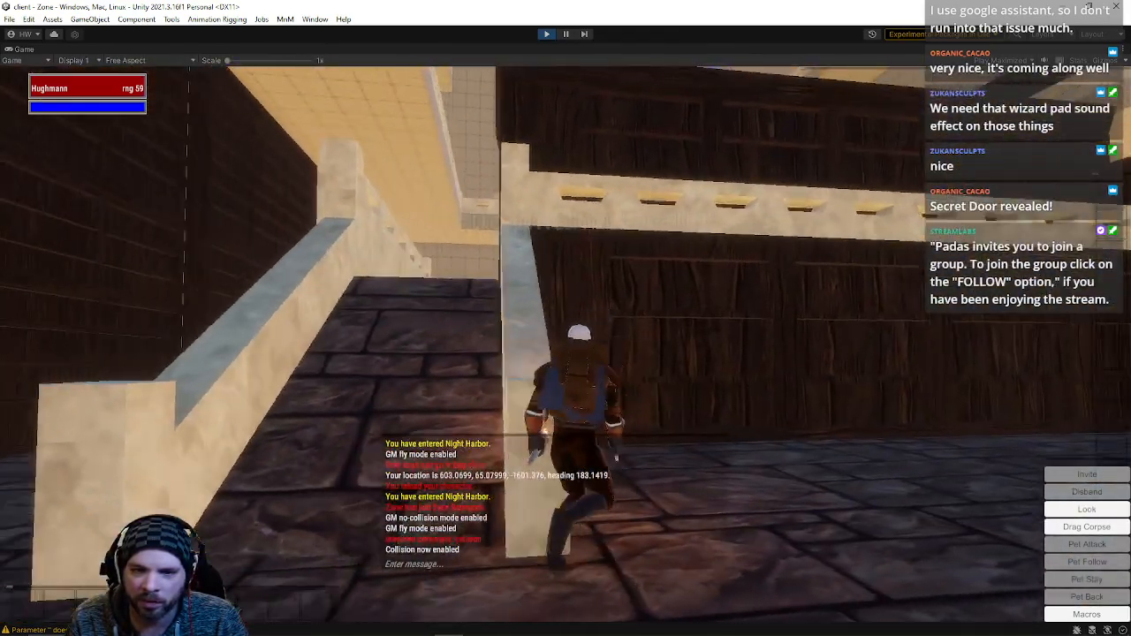
# - Walk around the wooden block and try the staircase on its other side
pyautogui.press('w')
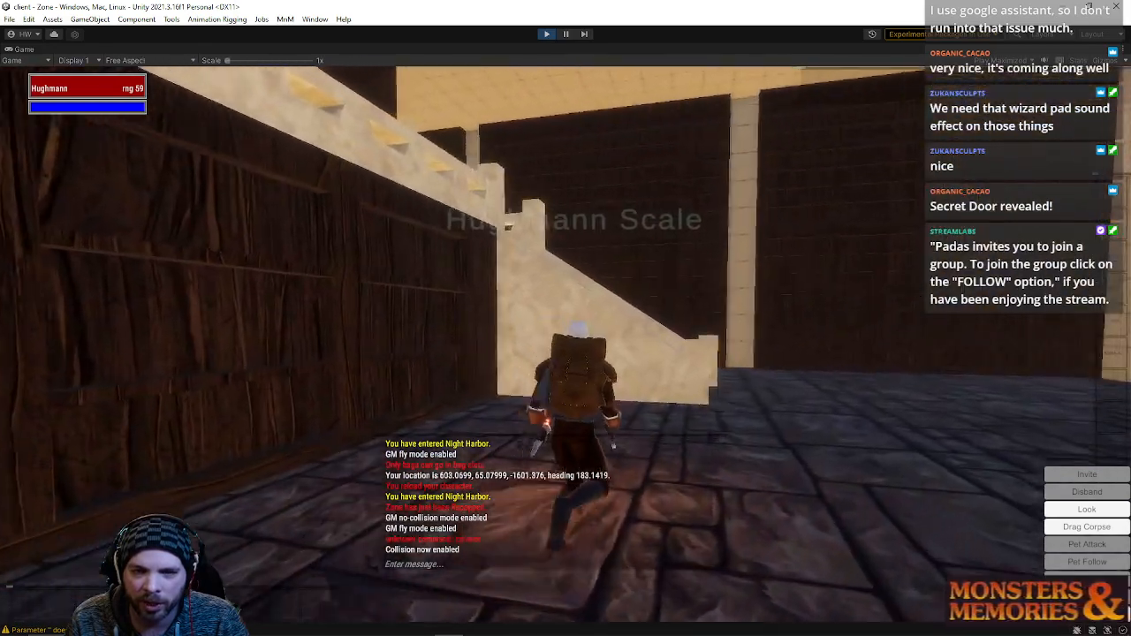
pyautogui.press('w')
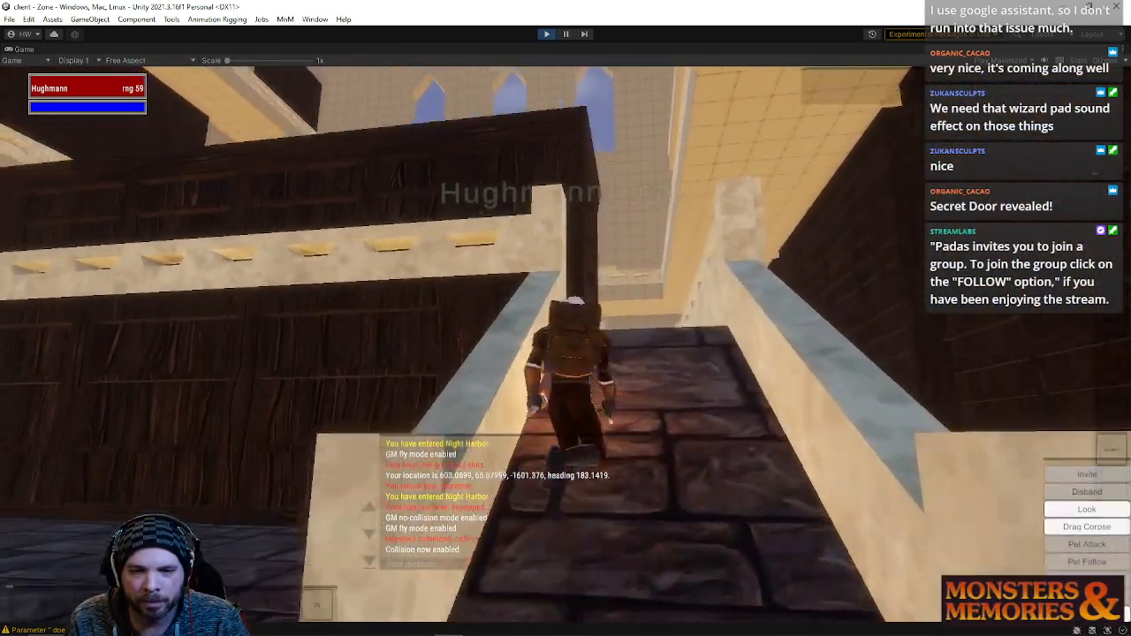
pyautogui.press('w')
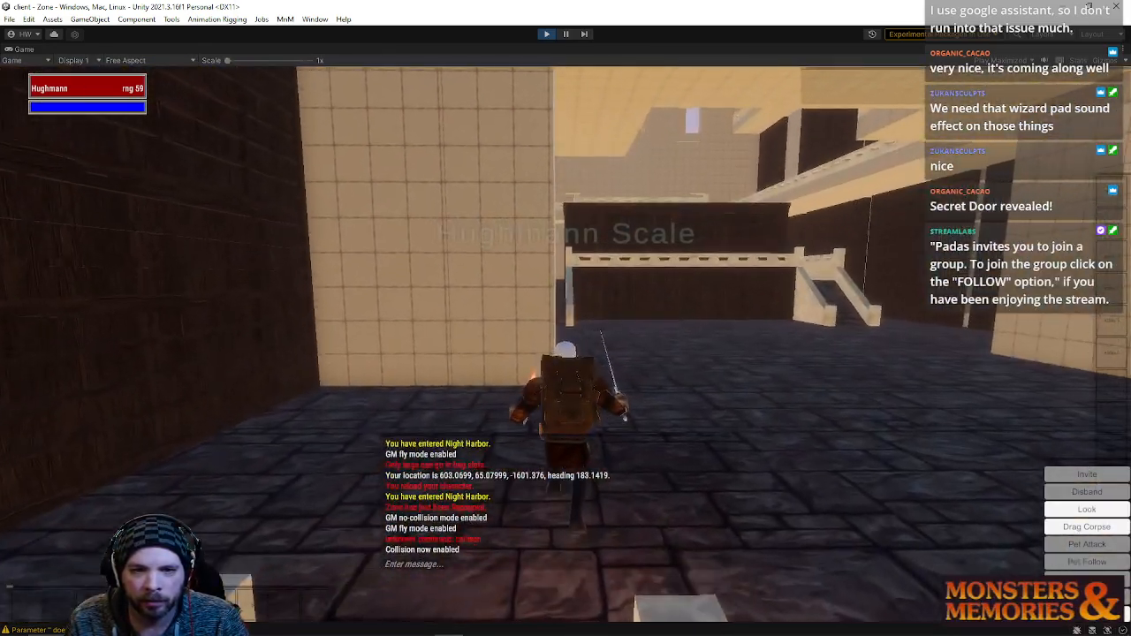
# - Cross the hall's ground floor to the wooden block with twin staircases and climb to its balcony
pyautogui.press('w')
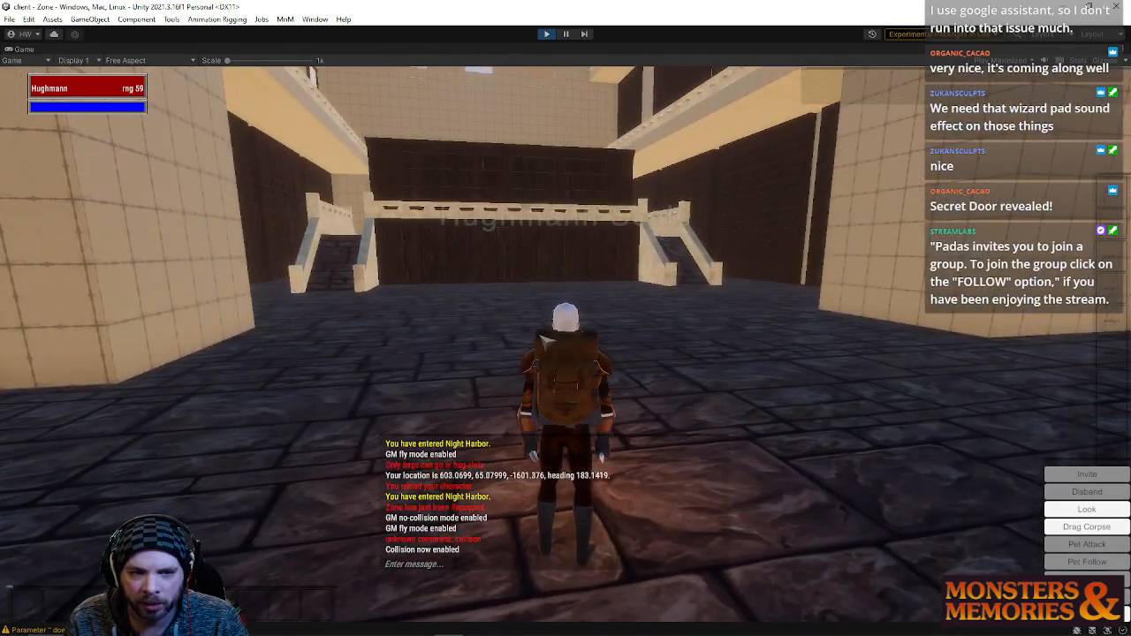
pyautogui.press('w')
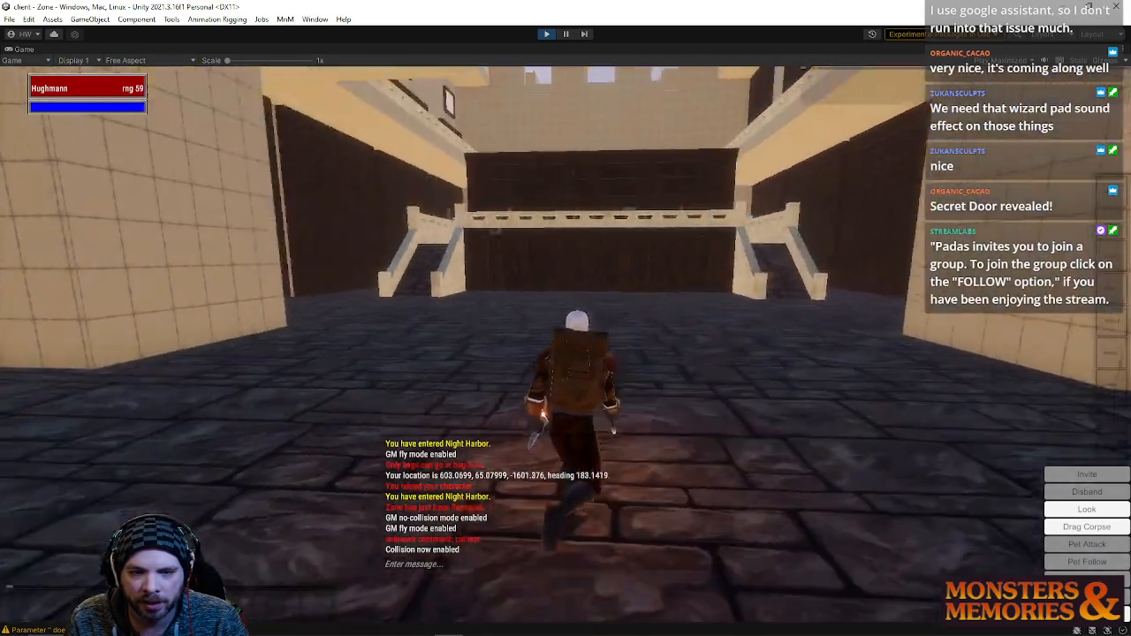
pyautogui.press('w')
pyautogui.press('w')
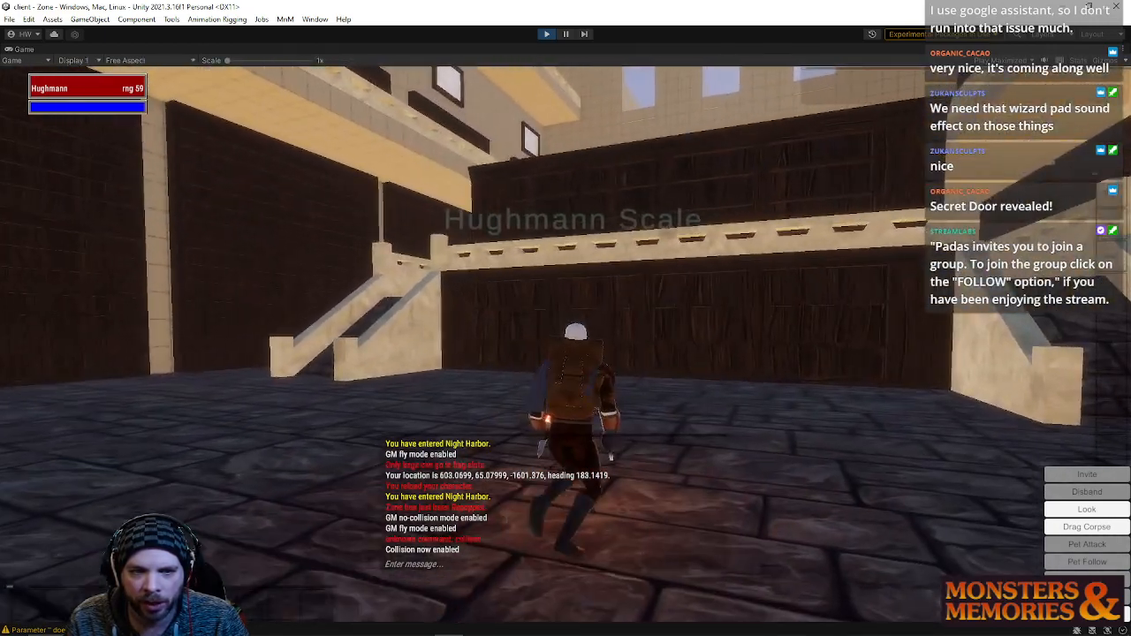
pyautogui.press('w')
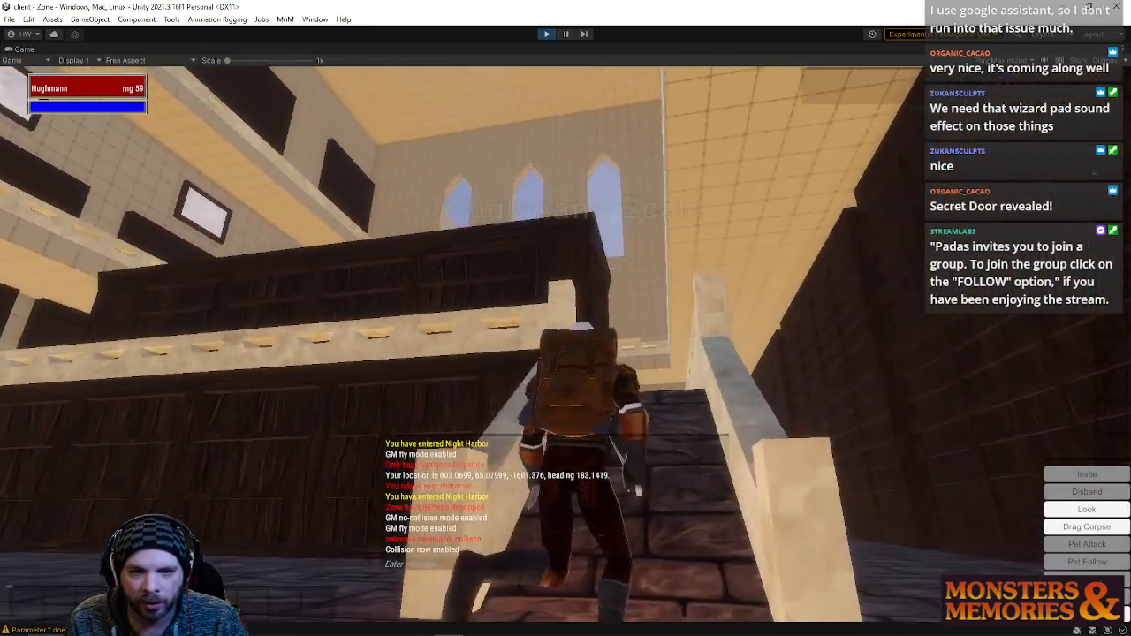
pyautogui.press('w')
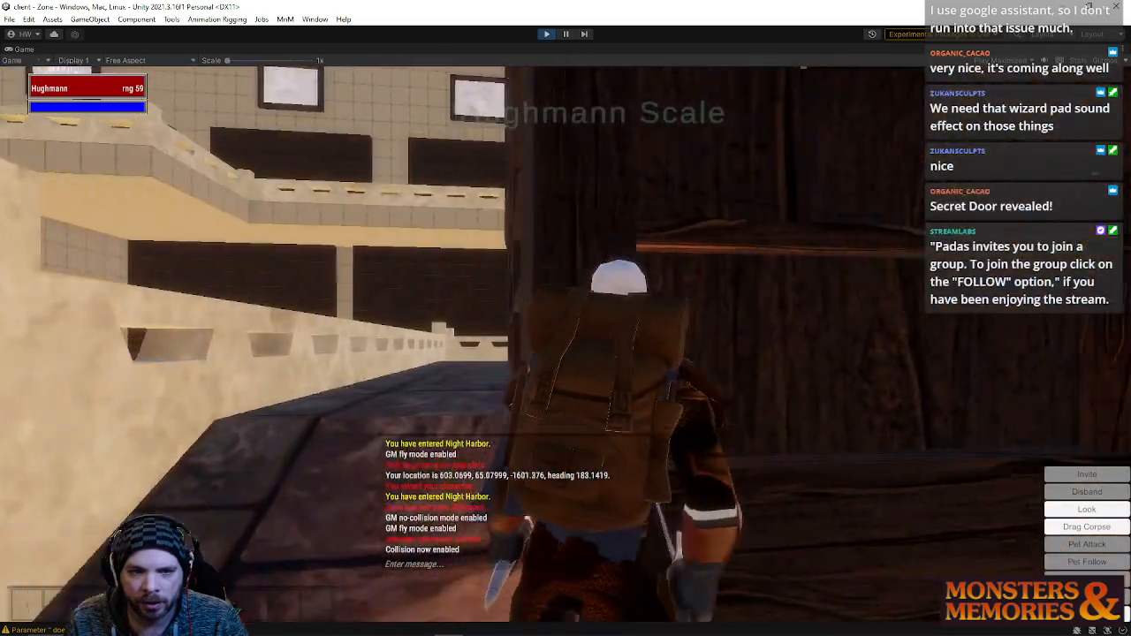
# - Return to the hall floor, approach the small doorway in the tiled wall, and look up at the surrounding walls
pyautogui.press('w')
pyautogui.press('w')
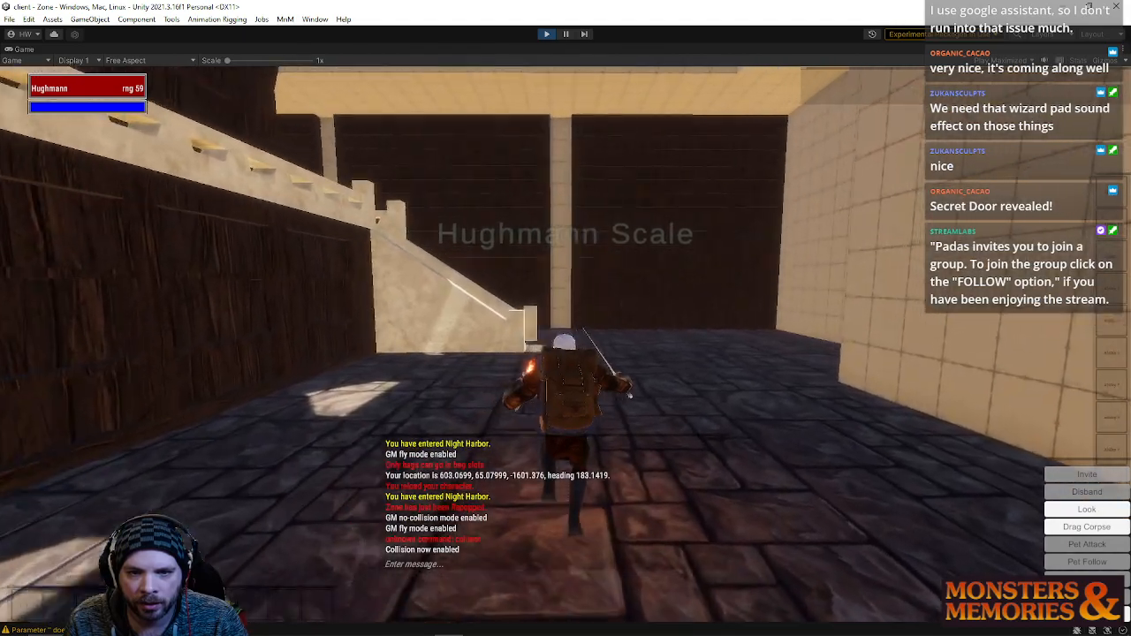
pyautogui.press('w')
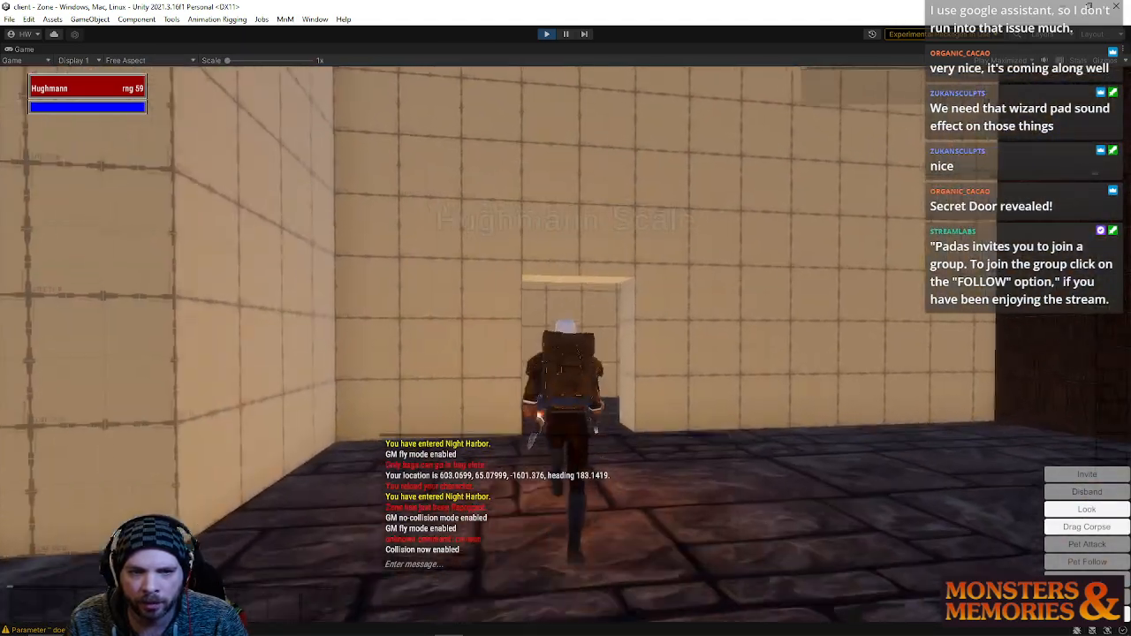
pyautogui.press('w')
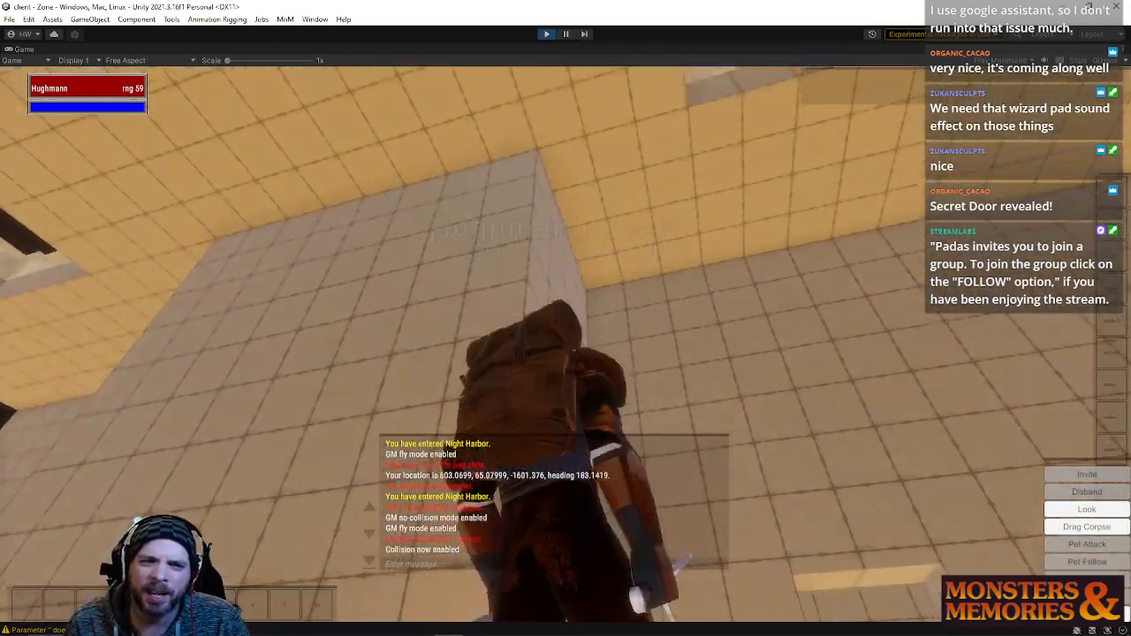
pyautogui.press('w')
pyautogui.moveTo(354, 181); pyautogui.dragTo(437, 180, button='right')
pyautogui.press('w')
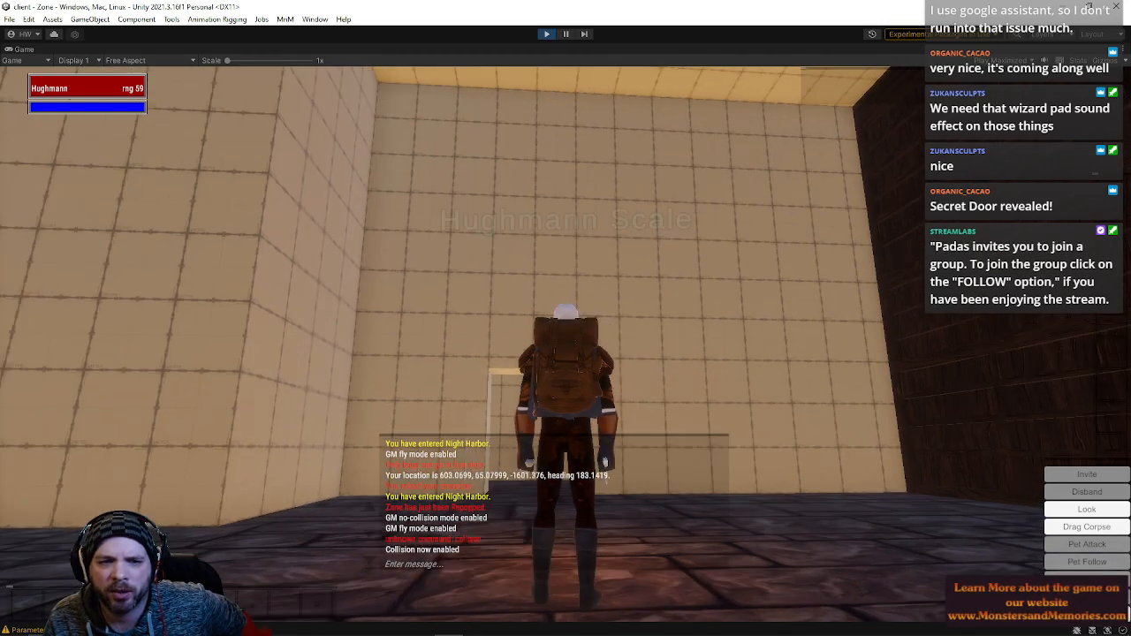
# - Examine the narrow tiled ramp passage and follow it up to the upper balcony level
pyautogui.moveTo(665, 318); pyautogui.dragTo(577, 335, button='right')
pyautogui.moveTo(725, 364); pyautogui.dragTo(671, 431, button='right')
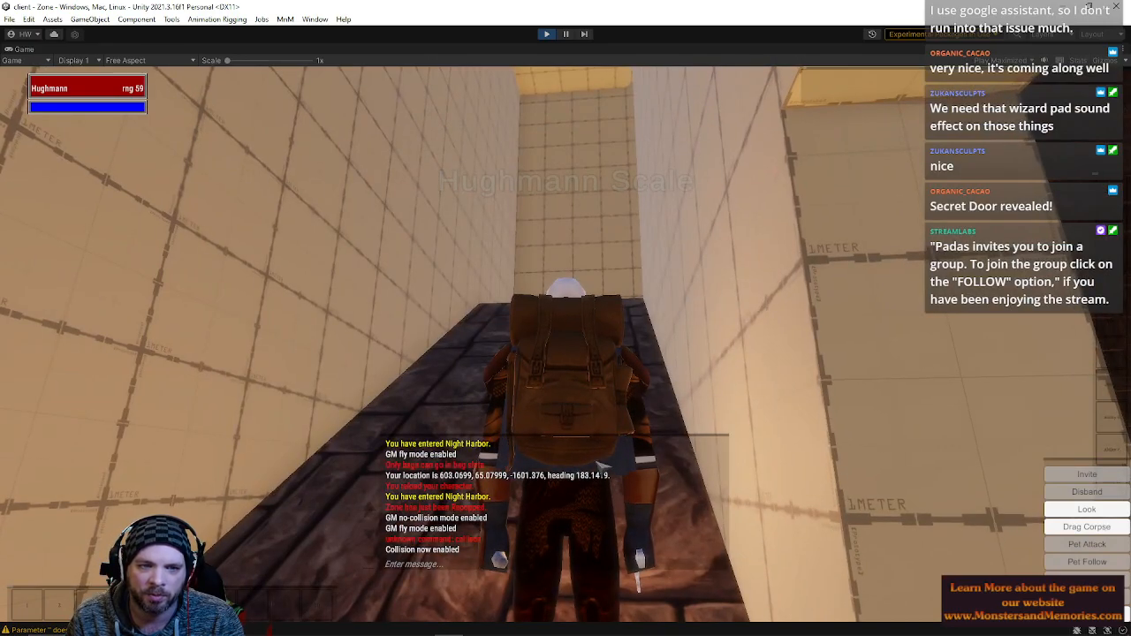
pyautogui.moveTo(583, 309); pyautogui.dragTo(609, 283, button='right')
pyautogui.press('w')
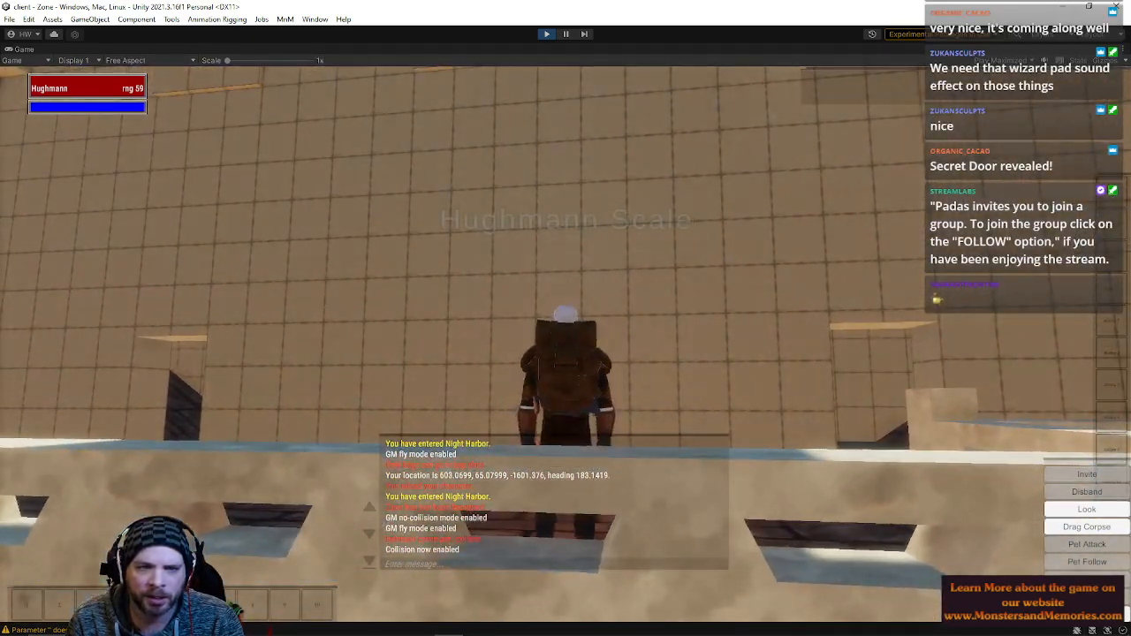
# - Walk along the upper balcony to the railed walkway and view the pink pad at its end
pyautogui.moveTo(712, 403); pyautogui.dragTo(672, 388, button='right')
pyautogui.press('w')
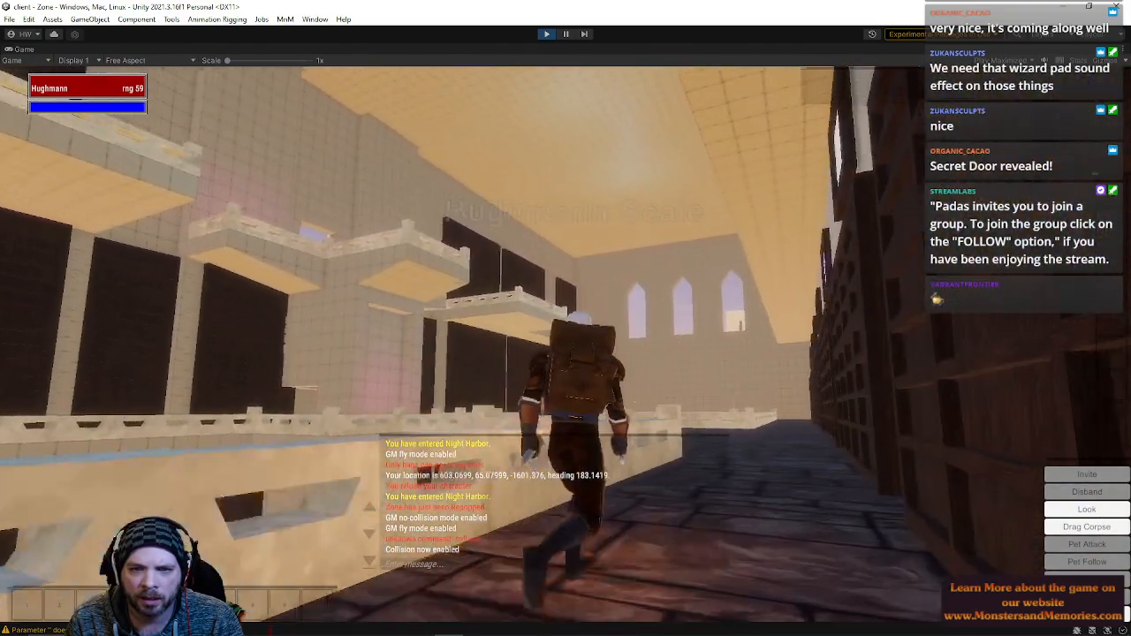
pyautogui.moveTo(672, 389); pyautogui.dragTo(553, 429, button='right')
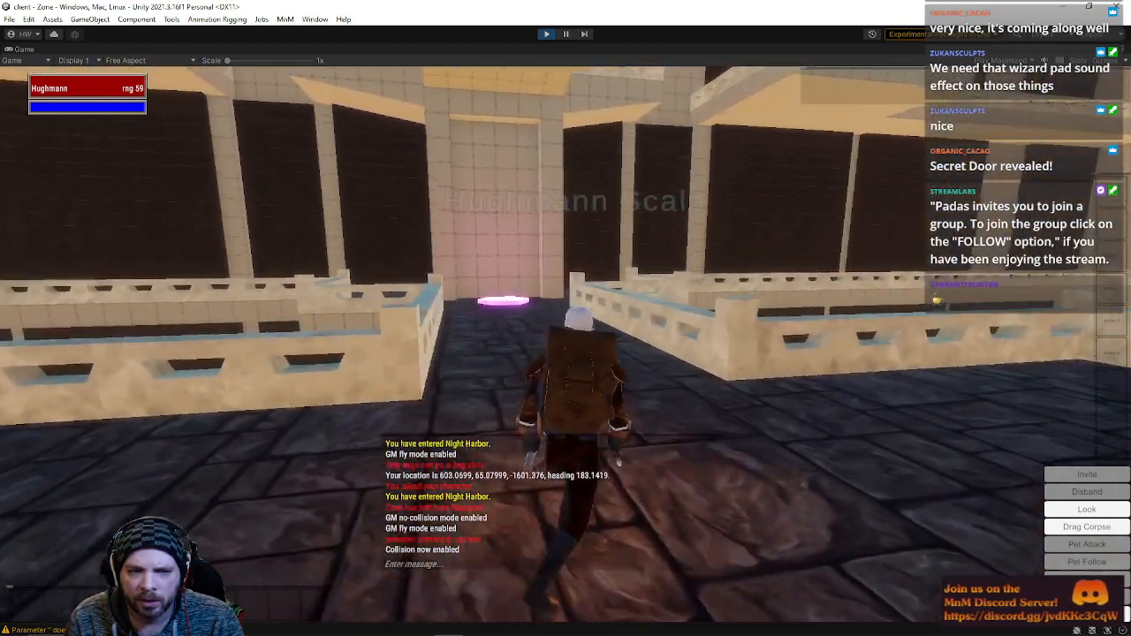
pyautogui.moveTo(528, 163); pyautogui.dragTo(470, 150, button='right')
pyautogui.moveTo(520, 285); pyautogui.dragTo(226, 84, button='right')
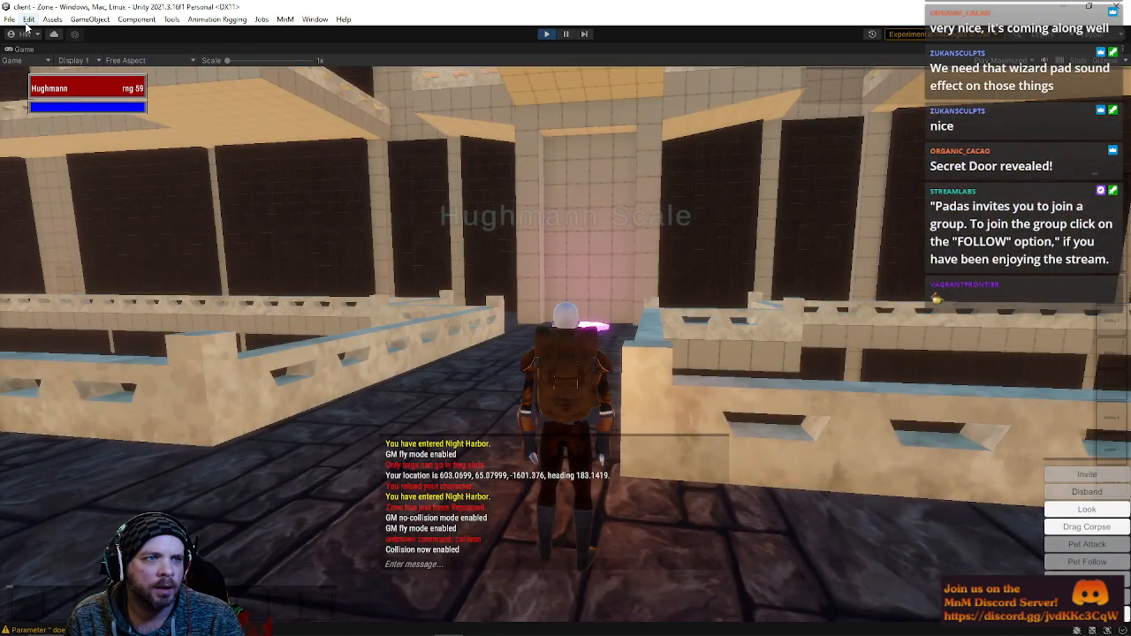
# - Follow the high railed balcony beside the wooden wall into the tiled corner passage and look up at its ceiling
pyautogui.moveTo(495, 265); pyautogui.dragTo(75, 256, button='right')
pyautogui.press('w')
pyautogui.press('space')
pyautogui.press('w')
pyautogui.press('space')
pyautogui.press('w')
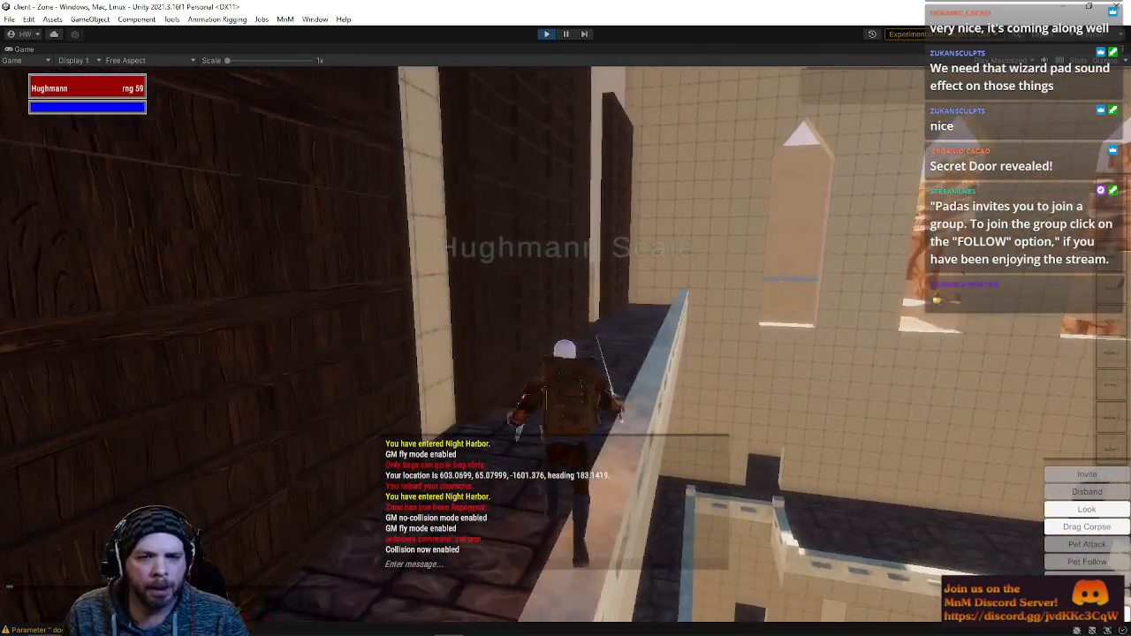
pyautogui.press('w')
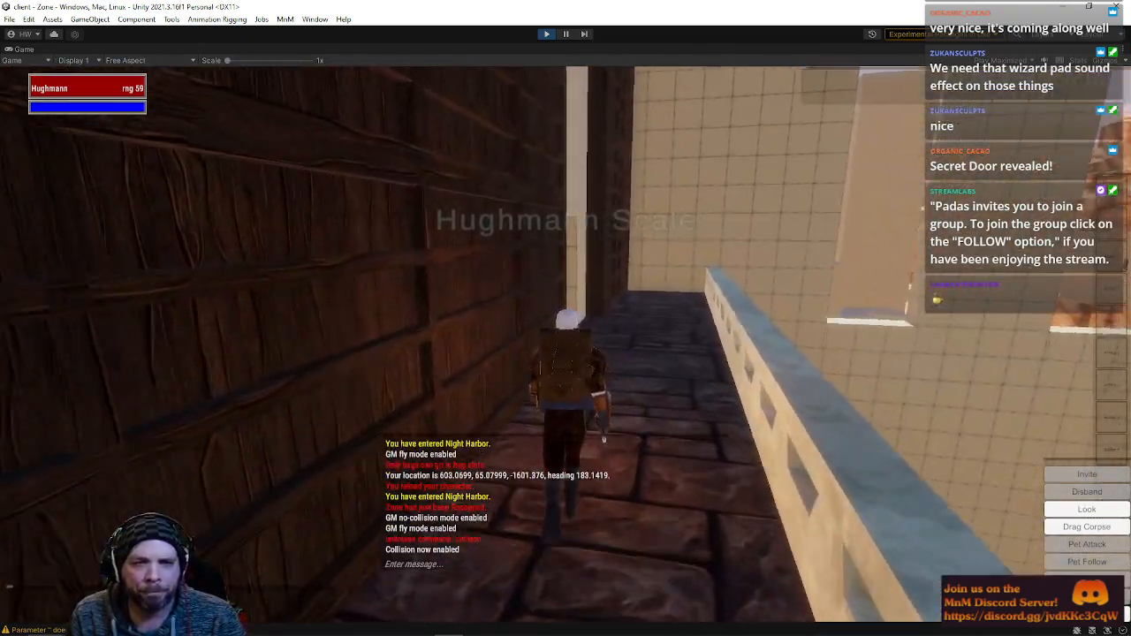
pyautogui.press('w')
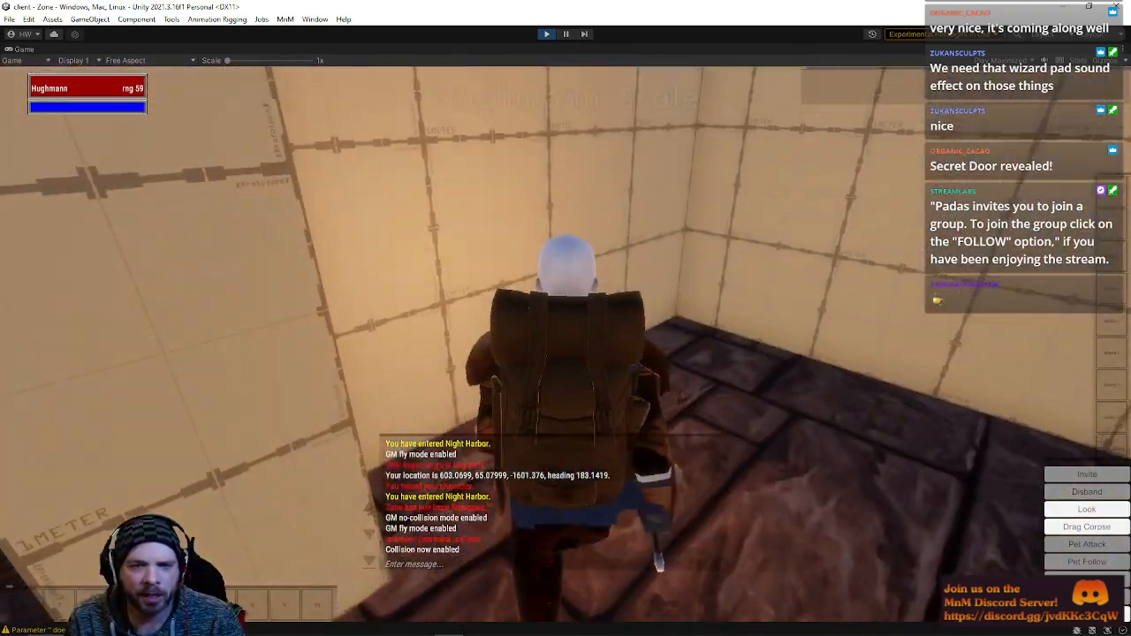
pyautogui.press('w')
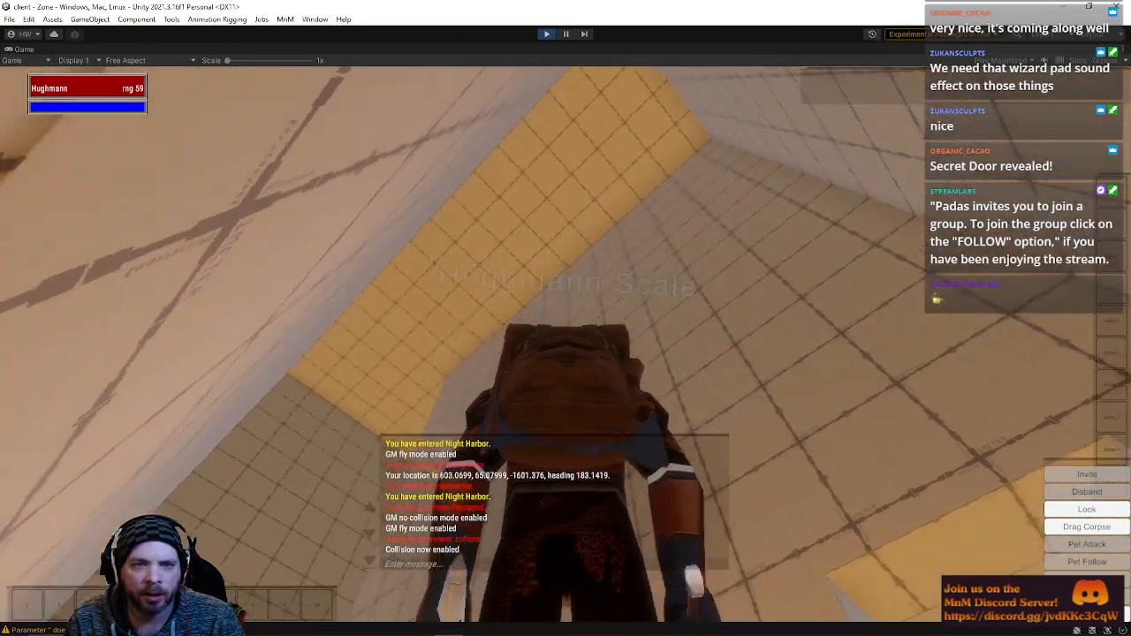
# - Query the online players with /who and the current game time with /time
pyautogui.write('/who')
pyautogui.press('Return')
pyautogui.write('/time')
pyautogui.press('Return')
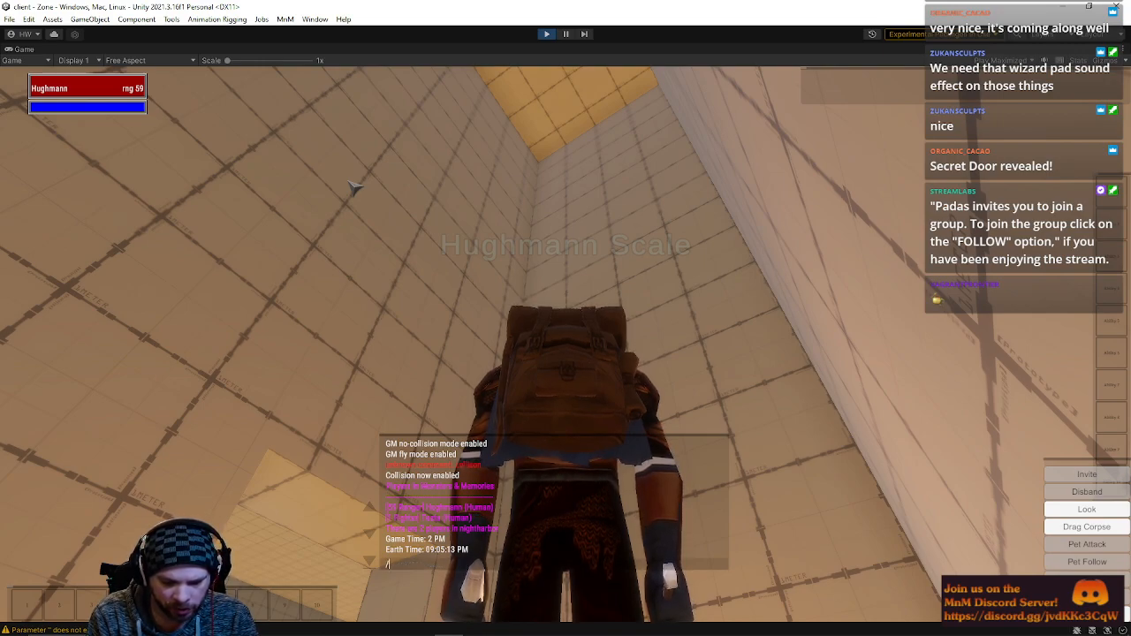
# - Set the game time to 7 am with the /timeset command and look at the lighting in the tiled corner passage
pyautogui.press('BackSpace')
pyautogui.press('BackSpace')
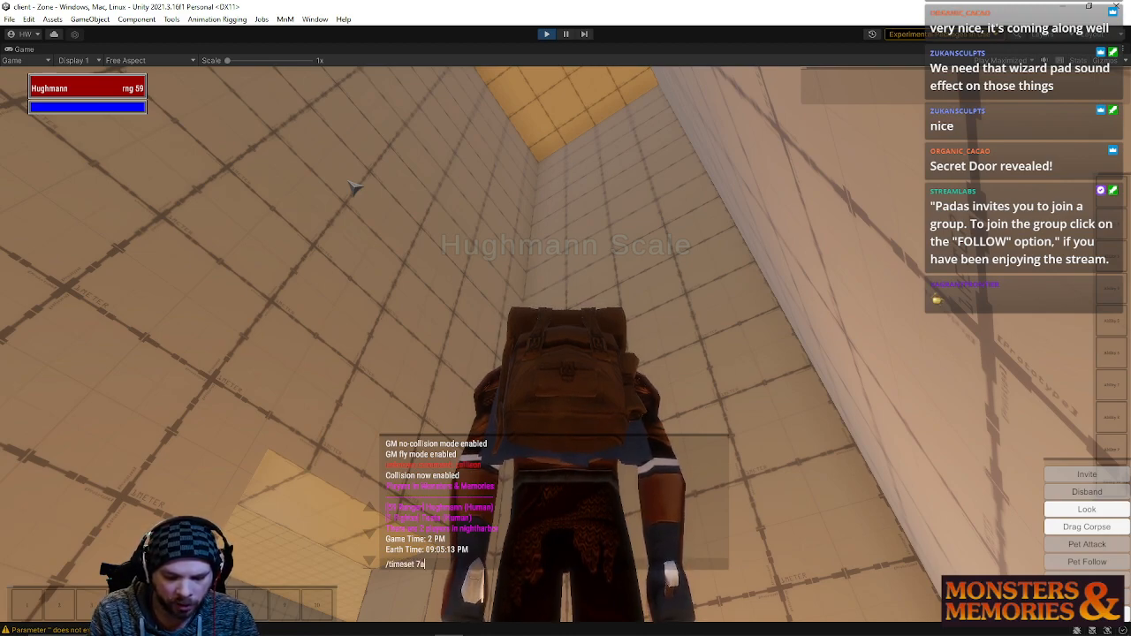
pyautogui.press('Return')
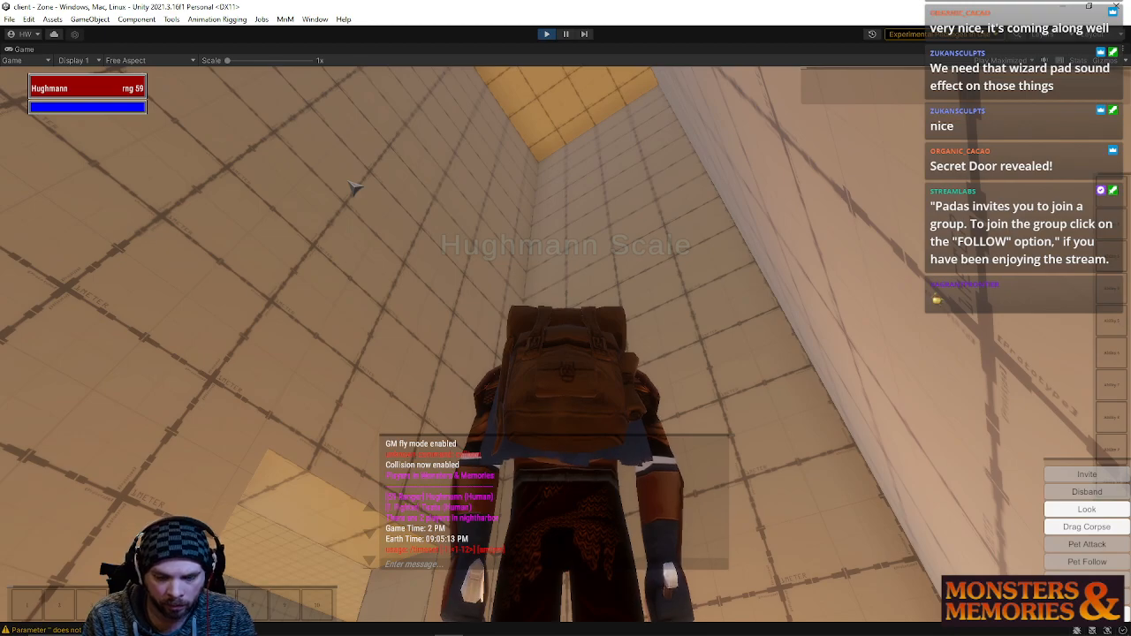
pyautogui.write('/timeset 7am')
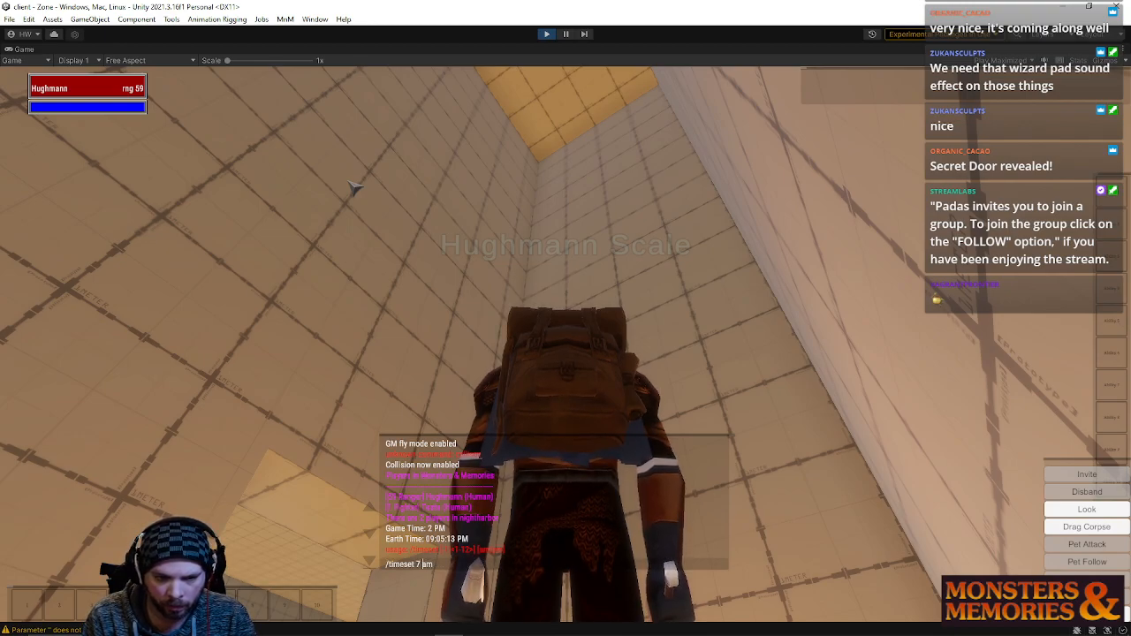
pyautogui.press('Return')
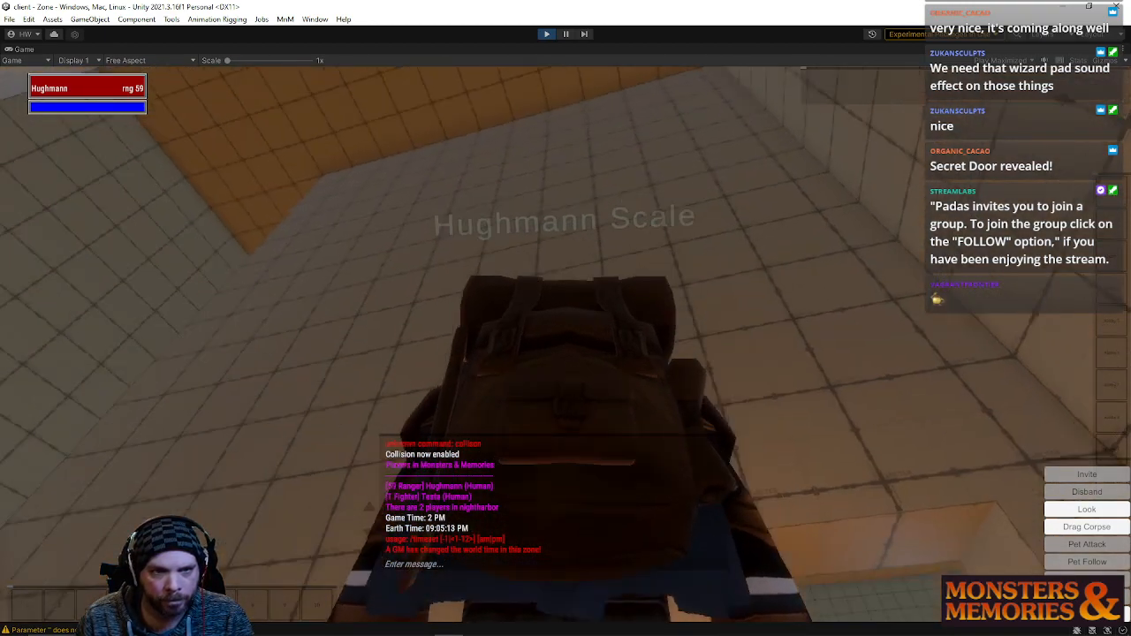
pyautogui.press('w')
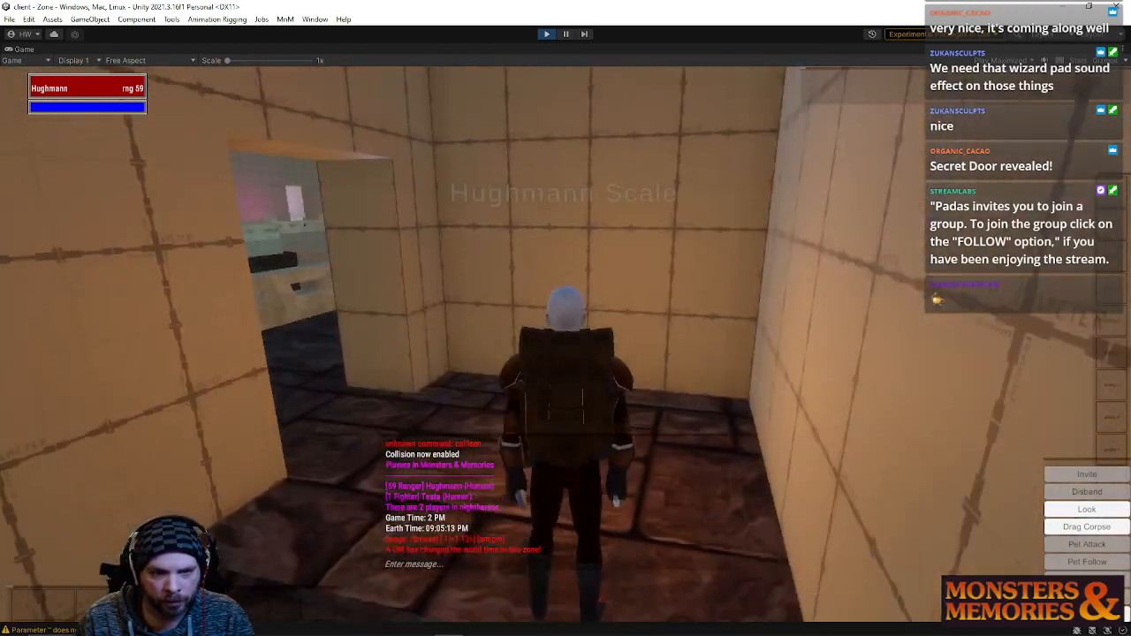
pyautogui.moveTo(461, 227); pyautogui.dragTo(461, 227, button='right')
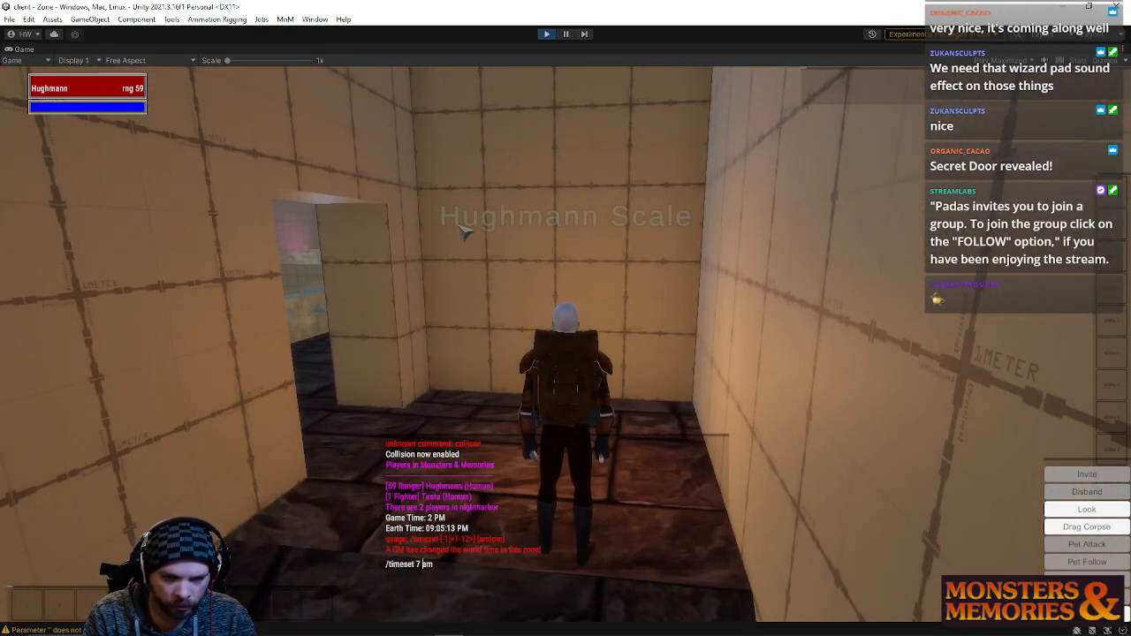
# - Set the game time to 9 am with /timeset and check the light on the stone ramp
pyautogui.press('Return')
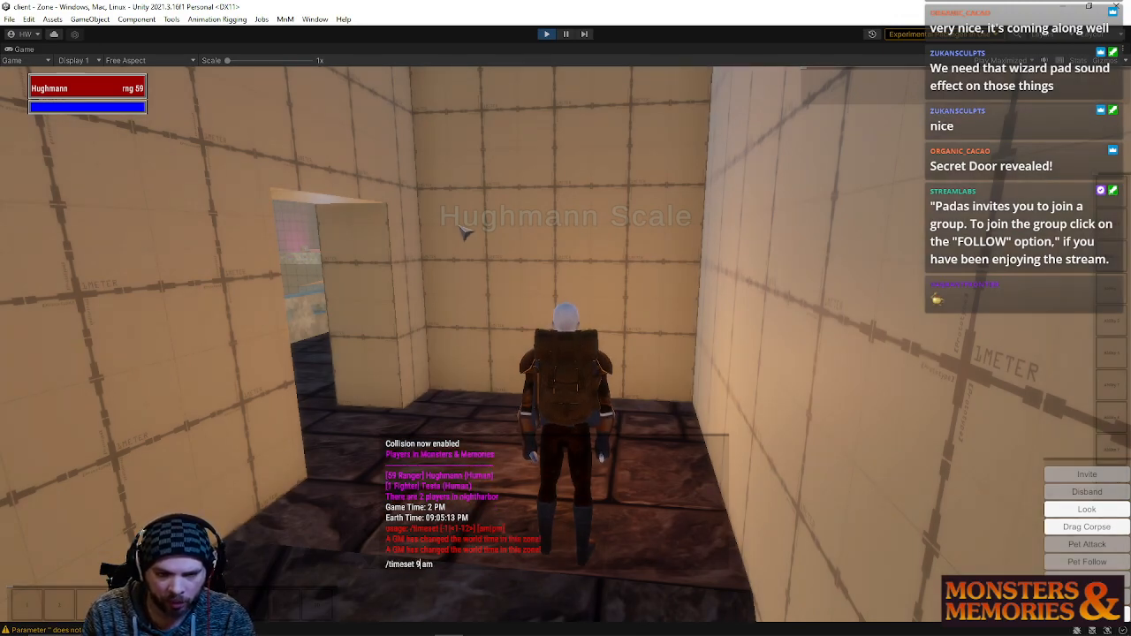
pyautogui.press('Return')
pyautogui.moveTo(462, 233); pyautogui.dragTo(463, 234, button='right')
pyautogui.press('w')
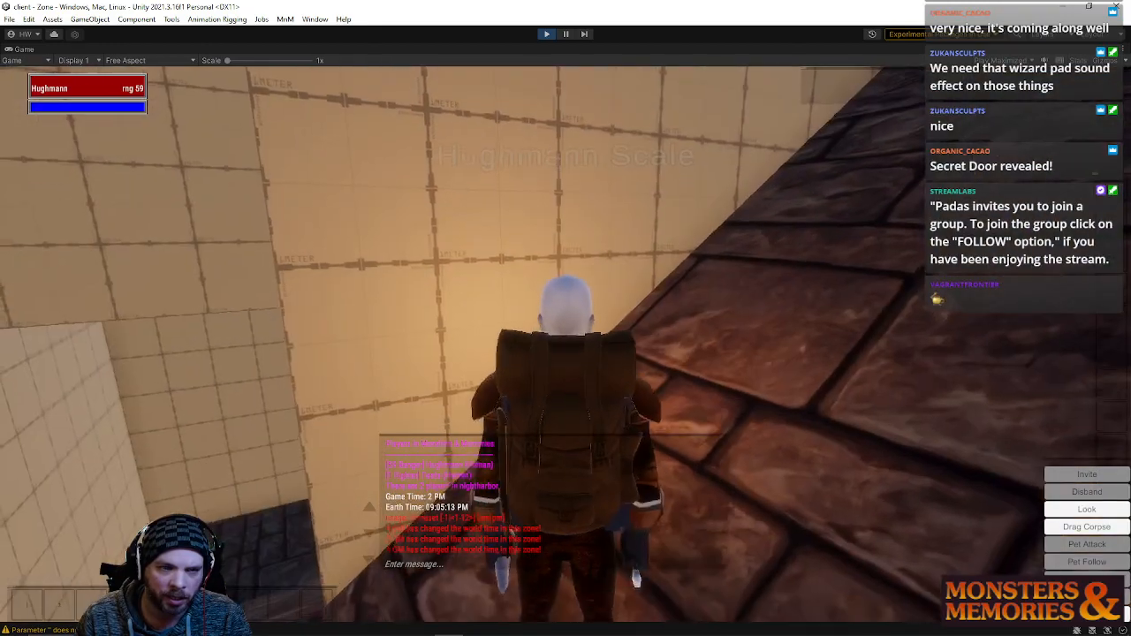
pyautogui.moveTo(566, 343); pyautogui.dragTo(583, 342, button='right')
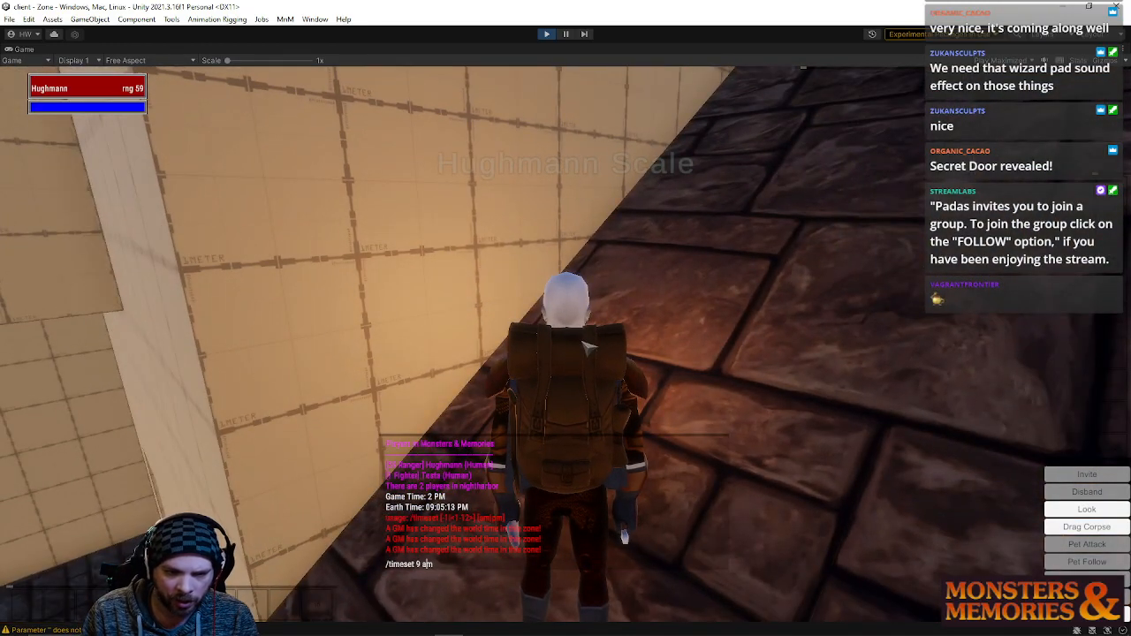
# - Advance the game time to 10 am and 11 am with /timeset, comparing the light on the passage walls
pyautogui.write('7')
pyautogui.press('Return')
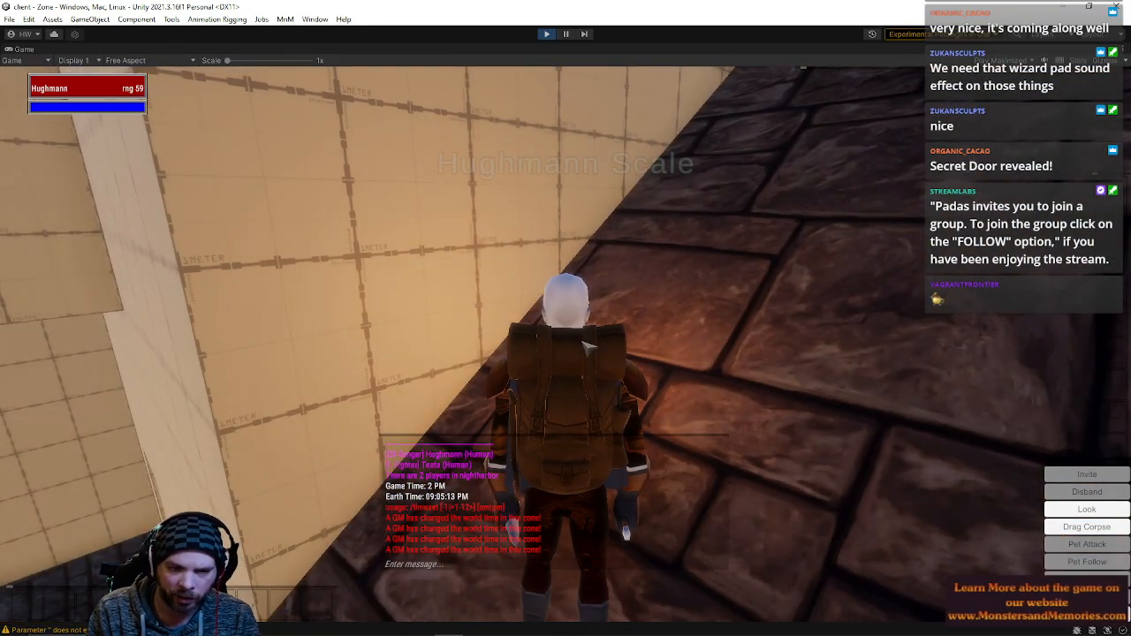
pyautogui.moveTo(601, 356)
pyautogui.mouseDown(button='right')
pyautogui.moveTo(619, 345)
pyautogui.moveTo(601, 362)
pyautogui.mouseUp(button='right')
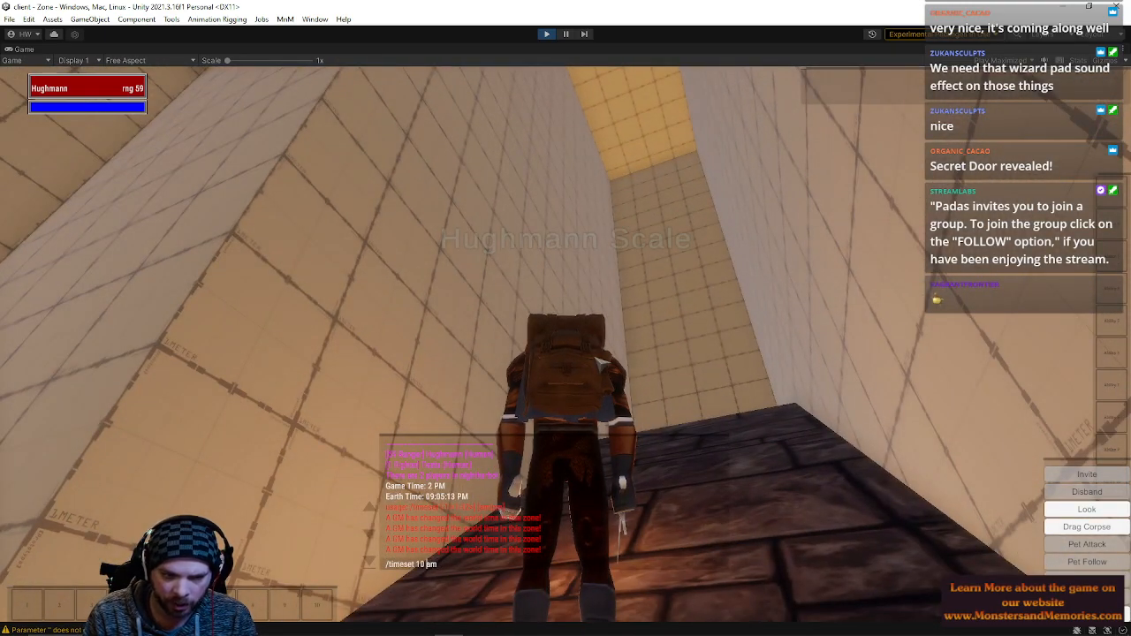
pyautogui.press('Return')
pyautogui.moveTo(601, 362); pyautogui.dragTo(619, 395, button='right')
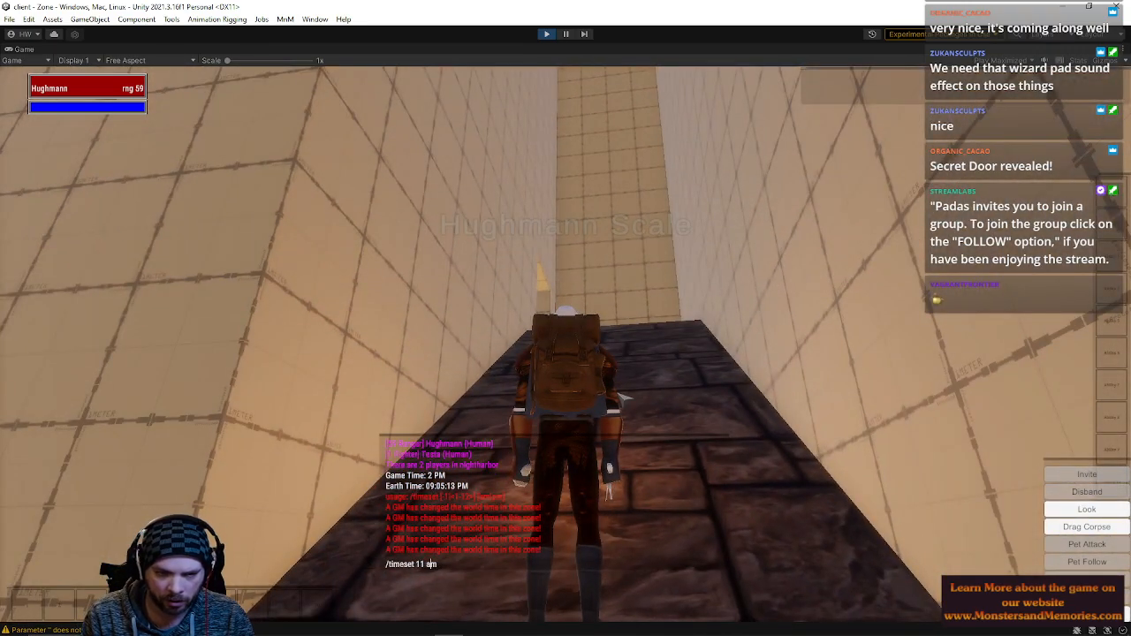
pyautogui.press('Return')
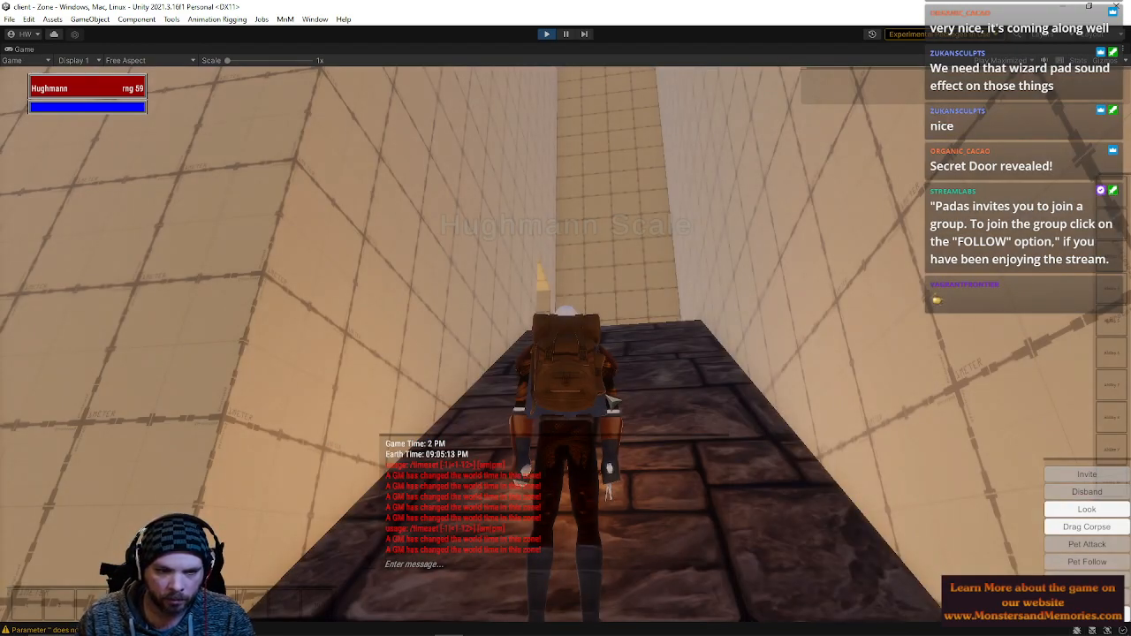
# - Look up at the passage ceiling and advance the game time to 12 pm and 1 pm with /timeset
pyautogui.moveTo(427, 356); pyautogui.dragTo(427, 355, button='right')
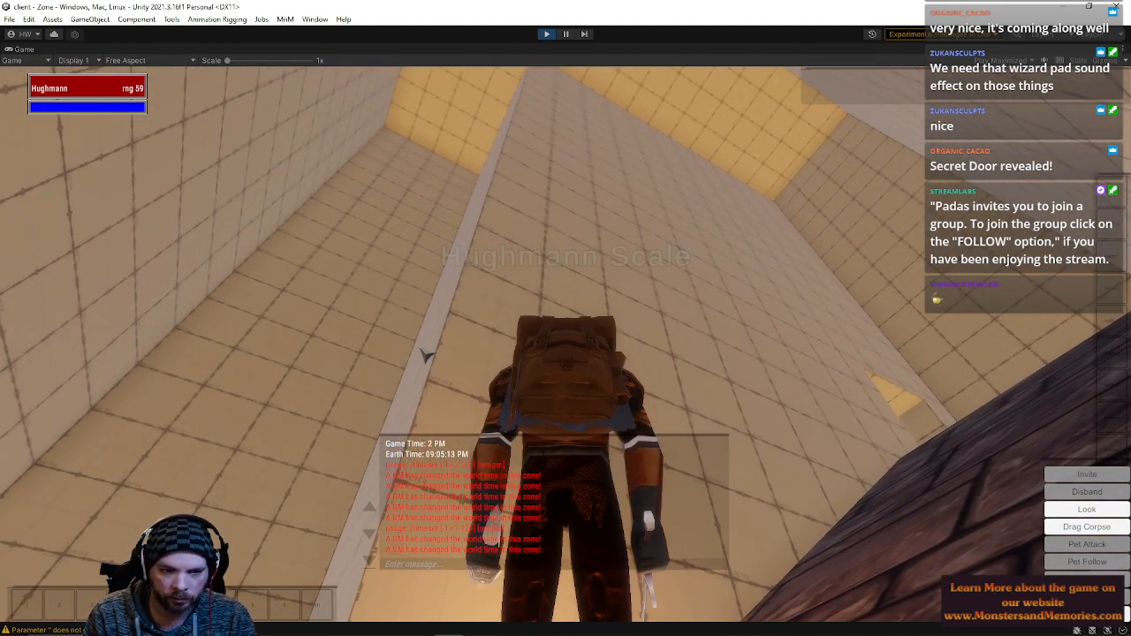
pyautogui.moveTo(446, 354); pyautogui.dragTo(453, 361, button='right')
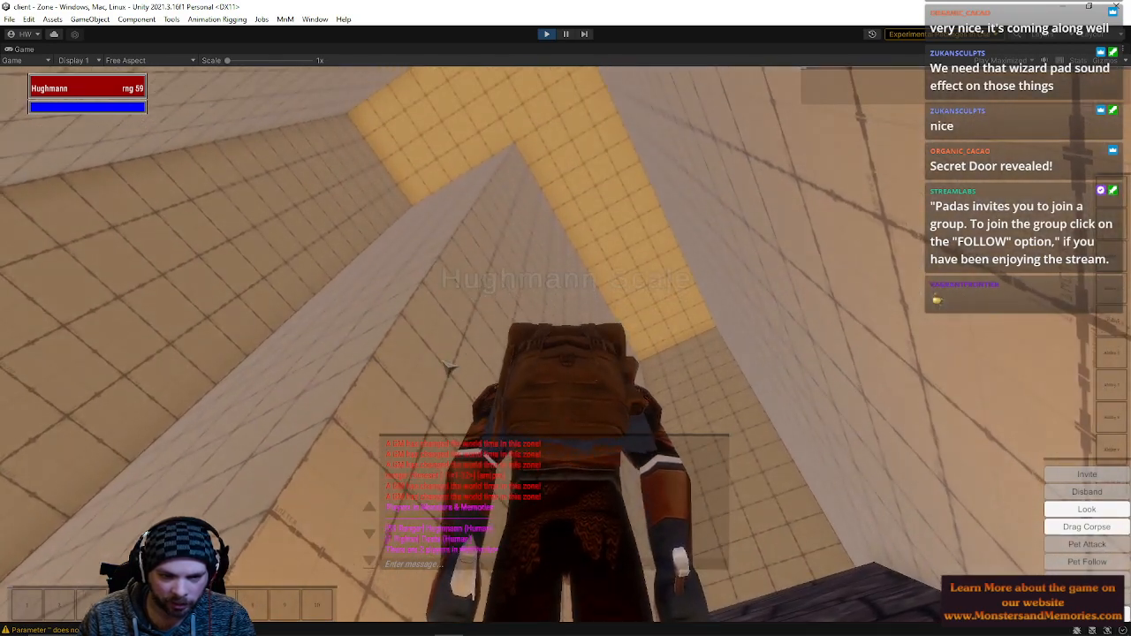
pyautogui.write('timeset 12 pm')
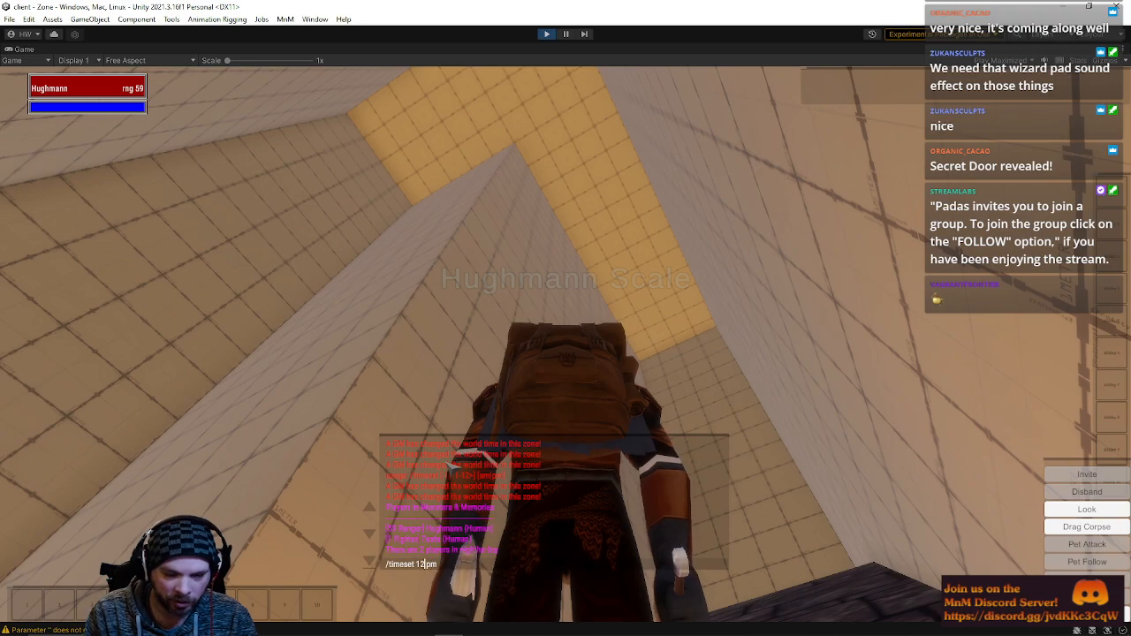
pyautogui.press('Return')
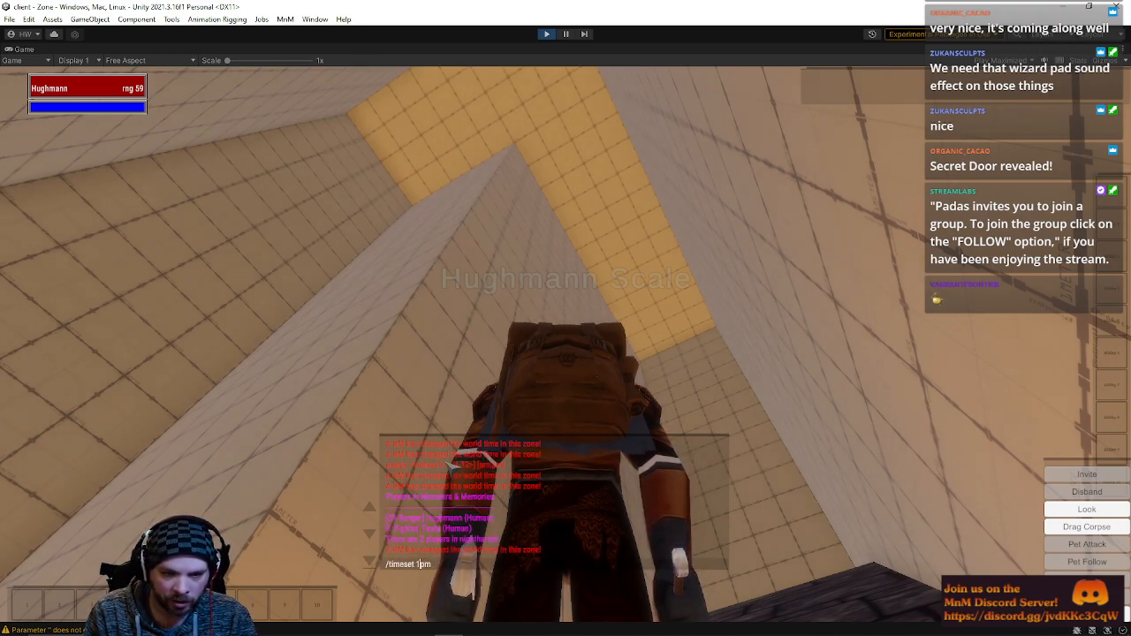
pyautogui.press('Return')
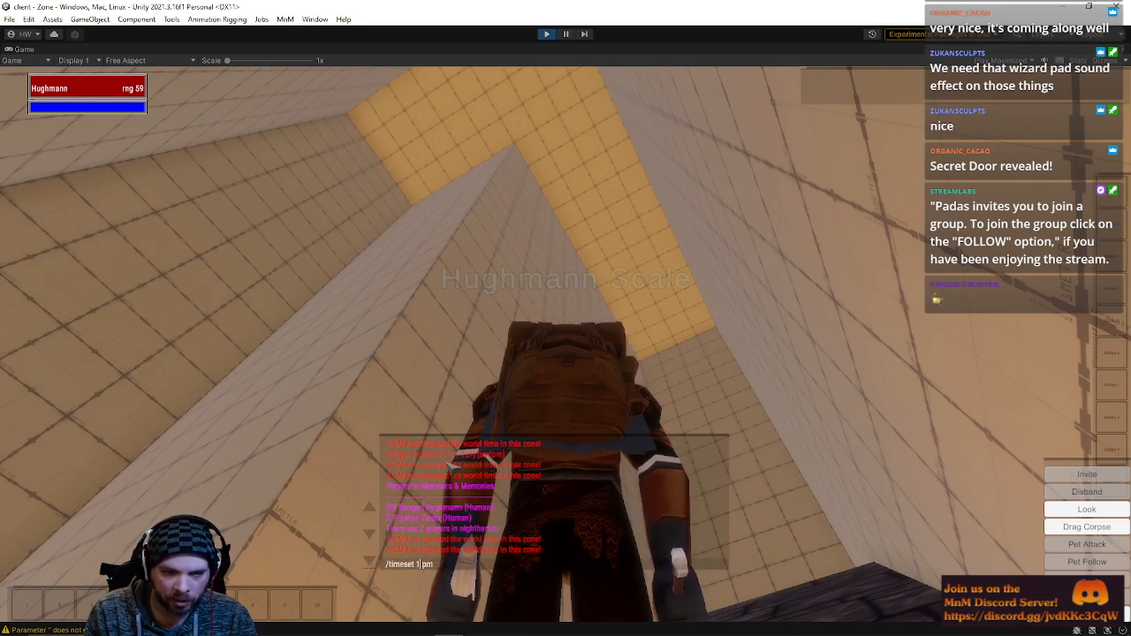
pyautogui.press('Return')
pyautogui.moveTo(545, 402); pyautogui.dragTo(581, 365, button='right')
pyautogui.press('w')
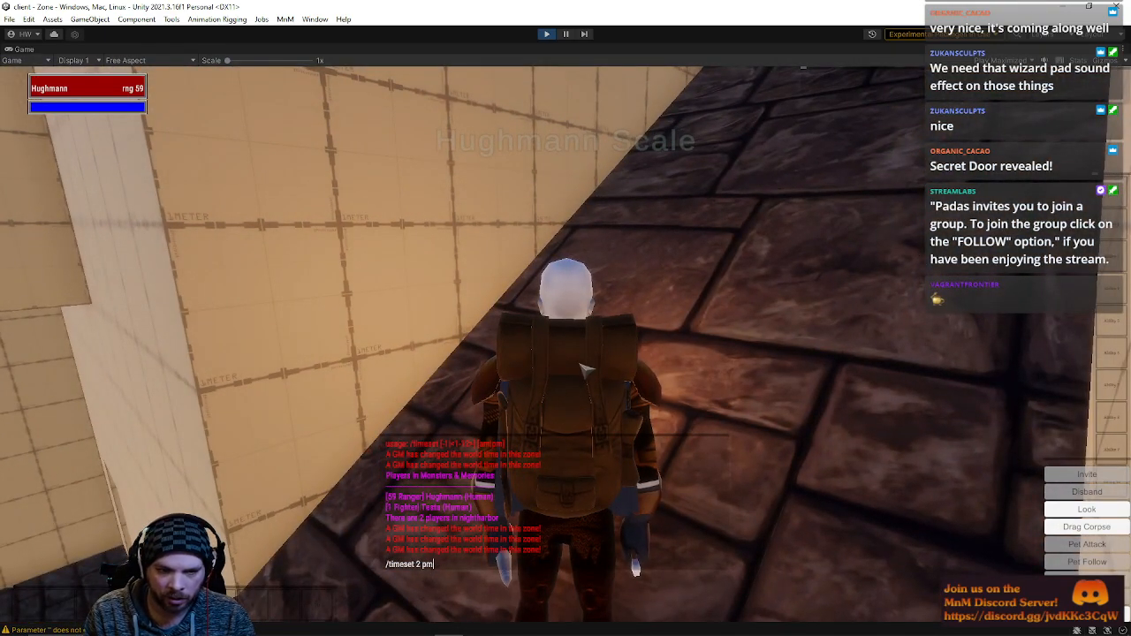
# - Advance the game time to 2 pm and 3 pm with /timeset while walking along the stone ramp
pyautogui.press('Return')
pyautogui.moveTo(579, 301)
pyautogui.mouseDown(button='right')
pyautogui.moveTo(632, 281)
pyautogui.moveTo(610, 299)
pyautogui.moveTo(592, 289)
pyautogui.mouseUp(button='right')
pyautogui.press('w')
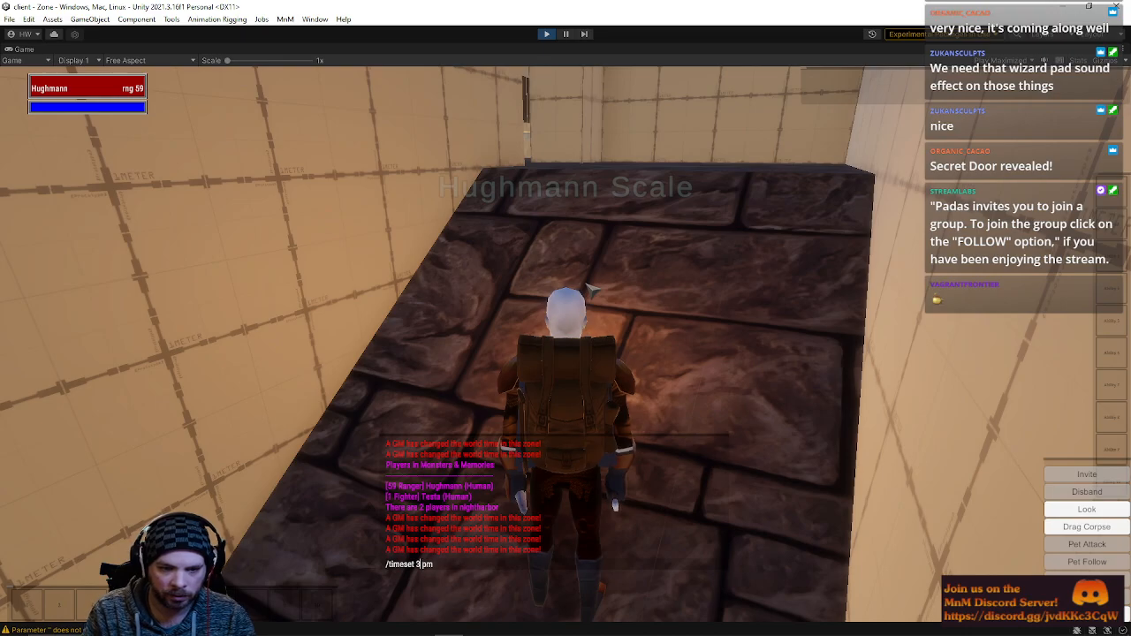
pyautogui.press('Return')
pyautogui.press('w')
pyautogui.moveTo(662, 202); pyautogui.dragTo(543, 205, button='right')
# - Move the game time on to darkness with /timeset pm values and view the ramp passage by torchlight
pyautogui.press('Return')
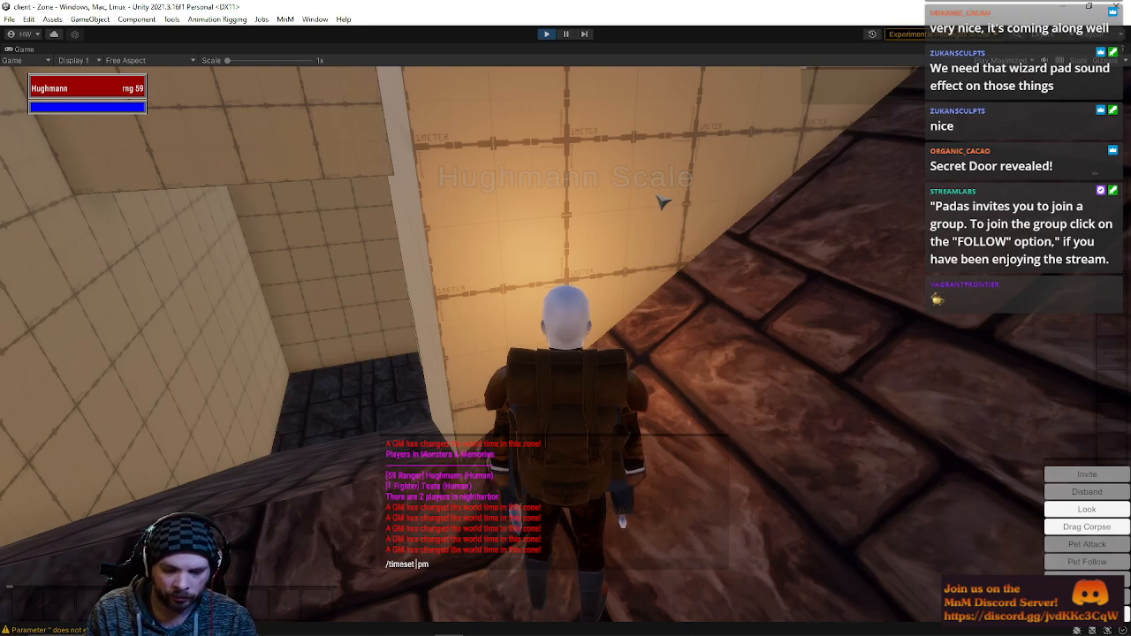
pyautogui.press('Return')
pyautogui.moveTo(663, 203); pyautogui.dragTo(774, 200, button='right')
pyautogui.press('w')
pyautogui.moveTo(646, 239); pyautogui.dragTo(646, 253, button='right')
pyautogui.press('Return')
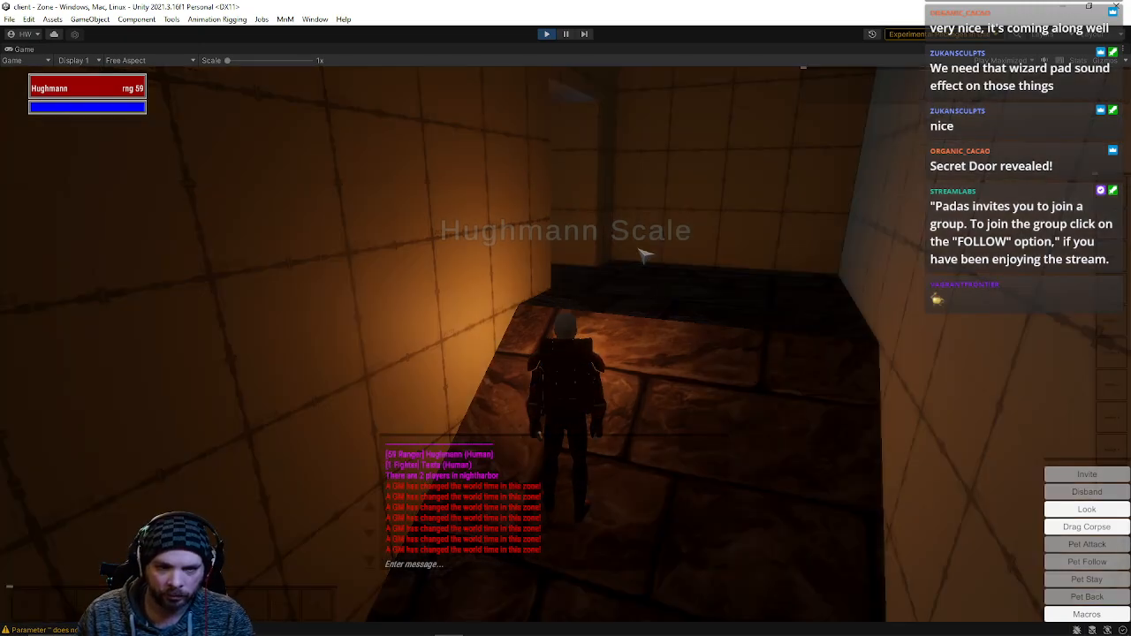
# - Walk out of the dark passage onto the railed balcony and view the glowing pink pads across the hall
pyautogui.press('w')
pyautogui.moveTo(645, 255); pyautogui.dragTo(725, 257, button='right')
pyautogui.press('w')
pyautogui.press('w')
pyautogui.press('space')
pyautogui.press('w')
pyautogui.press('w')
pyautogui.press('w')
pyautogui.press('q')
pyautogui.press('q')
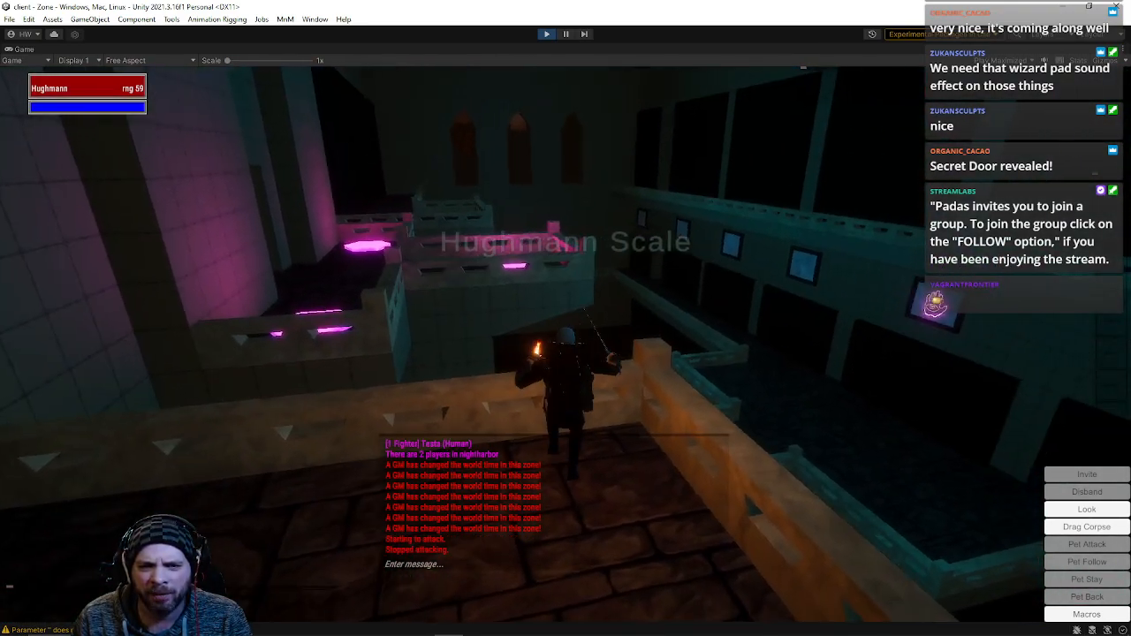
# - Toggle the attack stance on and off and look around the night-time hall from the balcony corner
pyautogui.moveTo(619, 306); pyautogui.dragTo(638, 304, button='right')
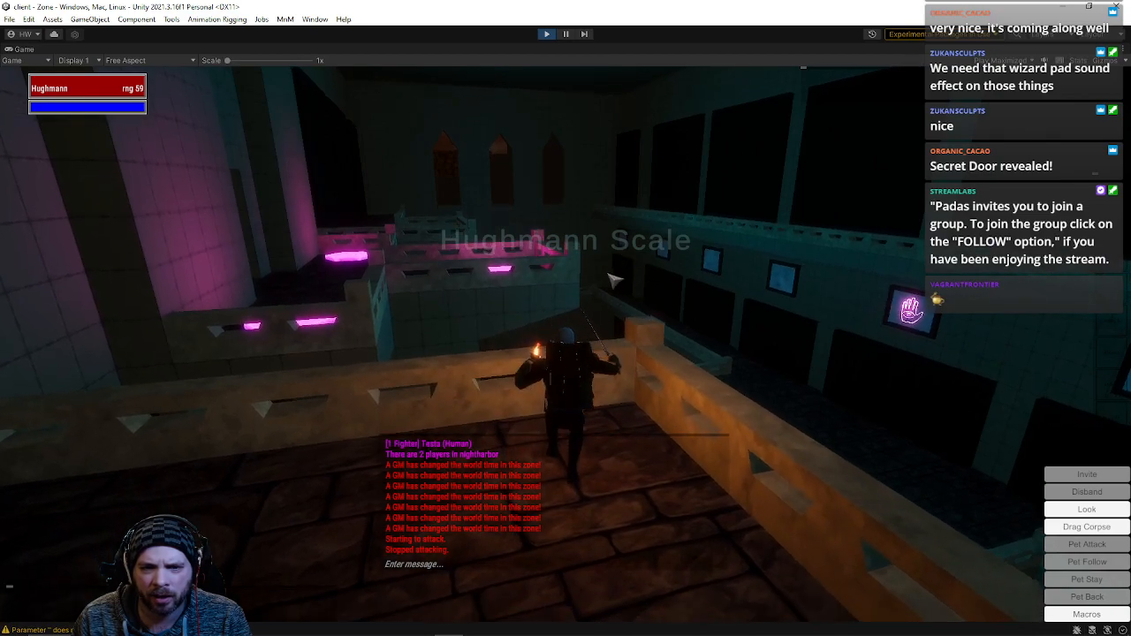
pyautogui.press('q')
pyautogui.moveTo(640, 288); pyautogui.dragTo(587, 286, button='right')
pyautogui.press('q')
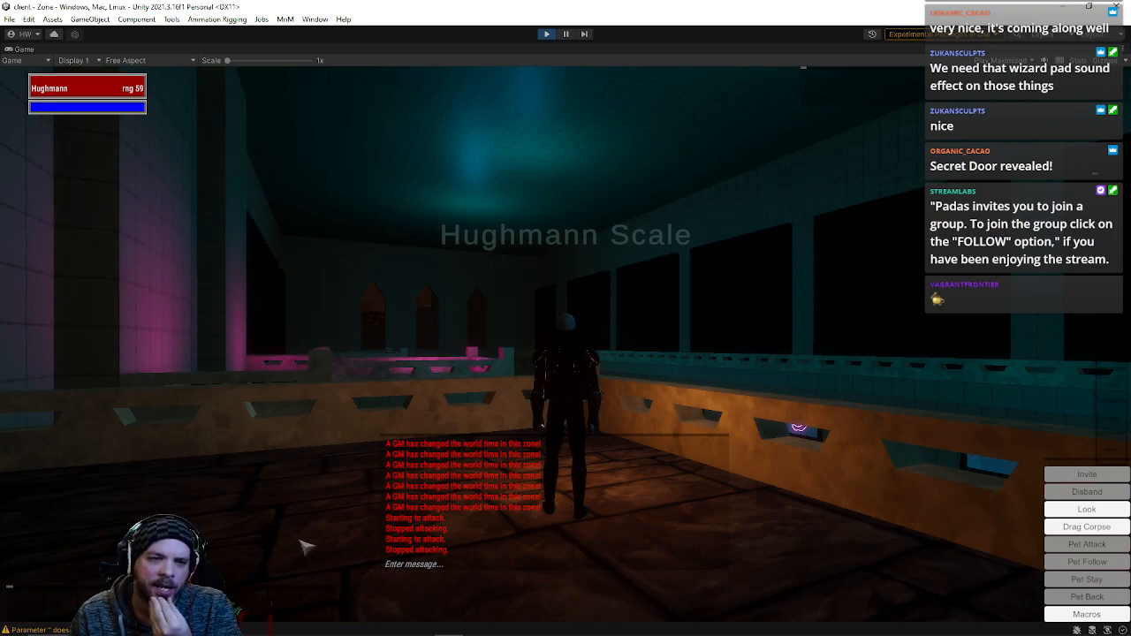
pyautogui.moveTo(469, 286); pyautogui.dragTo(562, 279, button='right')
pyautogui.press('w')
pyautogui.press('w')
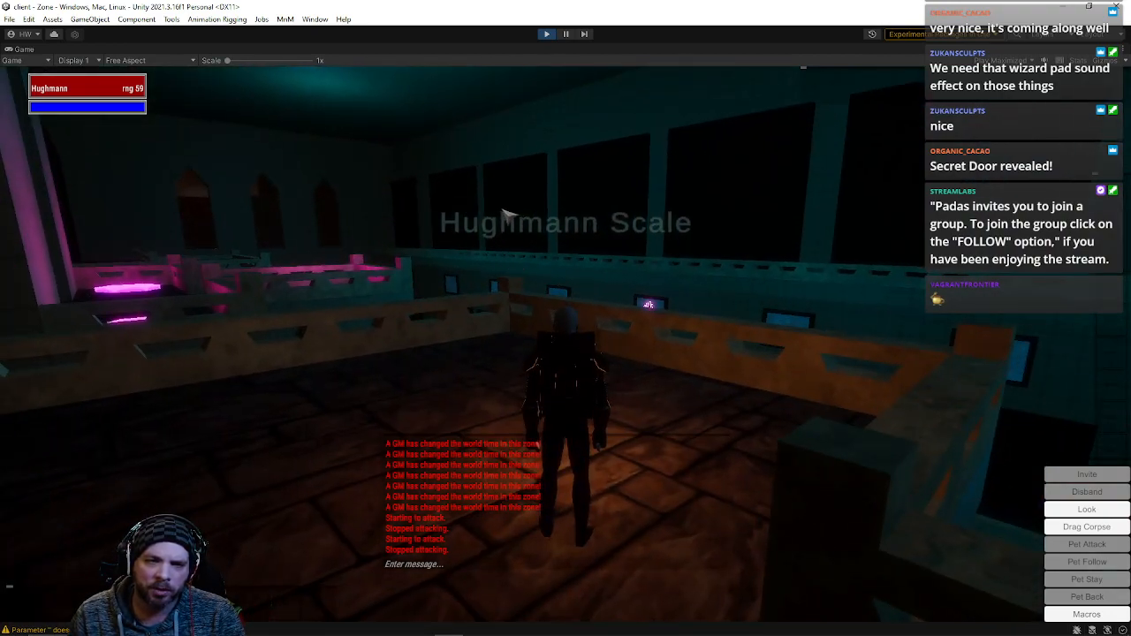
# - Walk back inside the tower and view the glowing pink pad through the tiled doorway
pyautogui.moveTo(503, 241); pyautogui.dragTo(798, 254, button='right')
pyautogui.moveTo(740, 223); pyautogui.dragTo(224, 144, button='right')
pyautogui.press('w')
pyautogui.press('space')
pyautogui.press('w')
pyautogui.press('w')
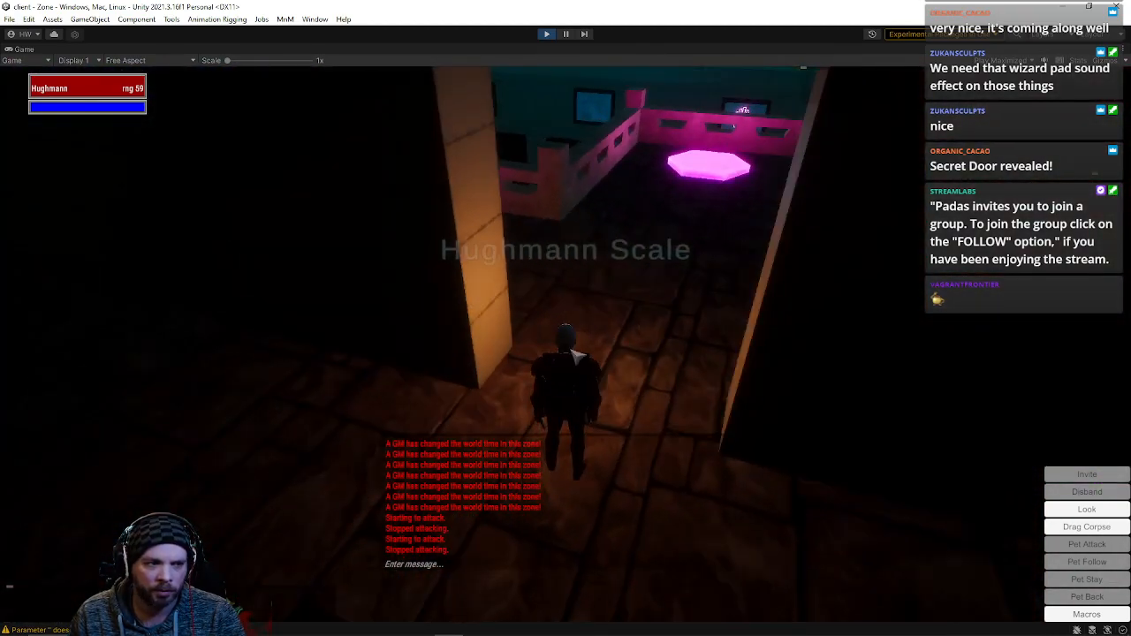
# - Stop play mode and reopen the recent NightHarbor scene from Maps
pyautogui.click(548, 35)
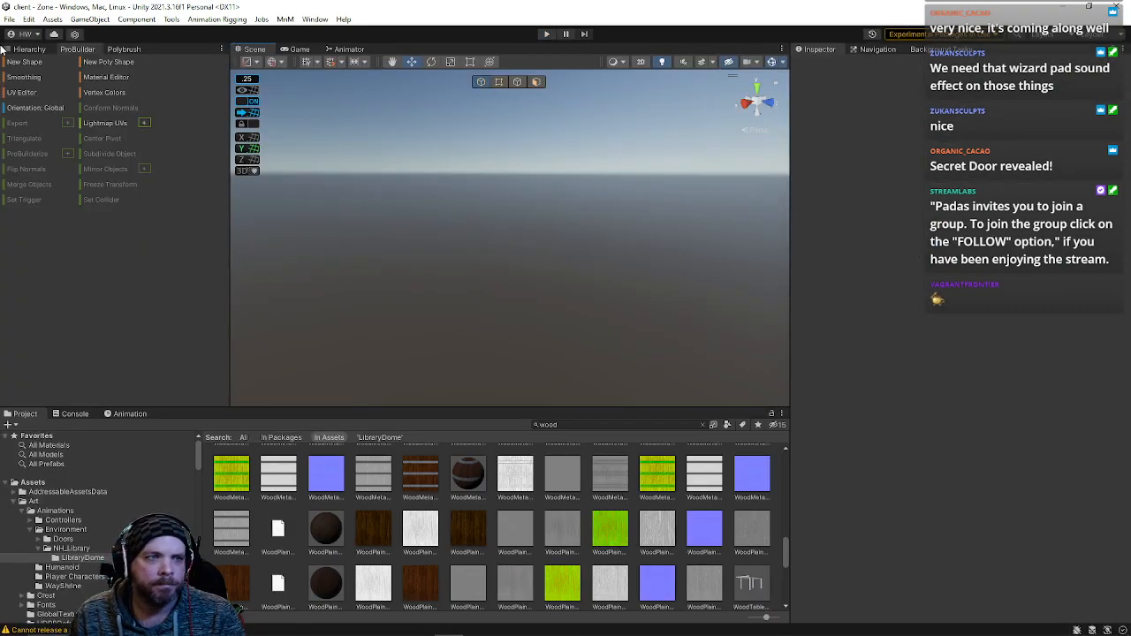
pyautogui.click(8, 20)
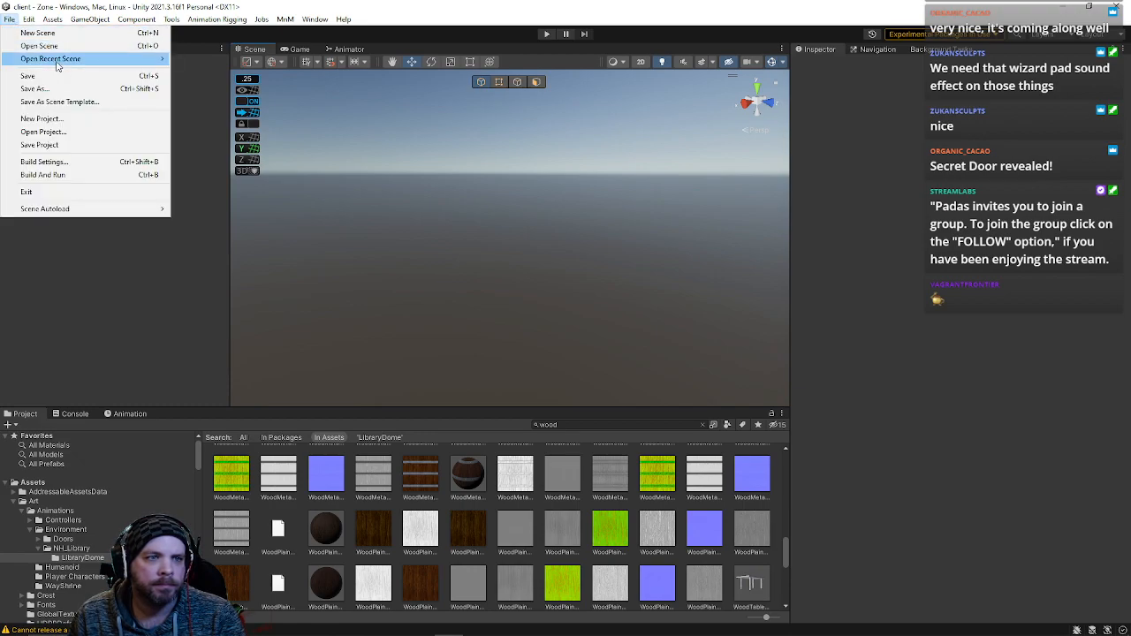
pyautogui.moveTo(55, 58)
pyautogui.click(215, 85)
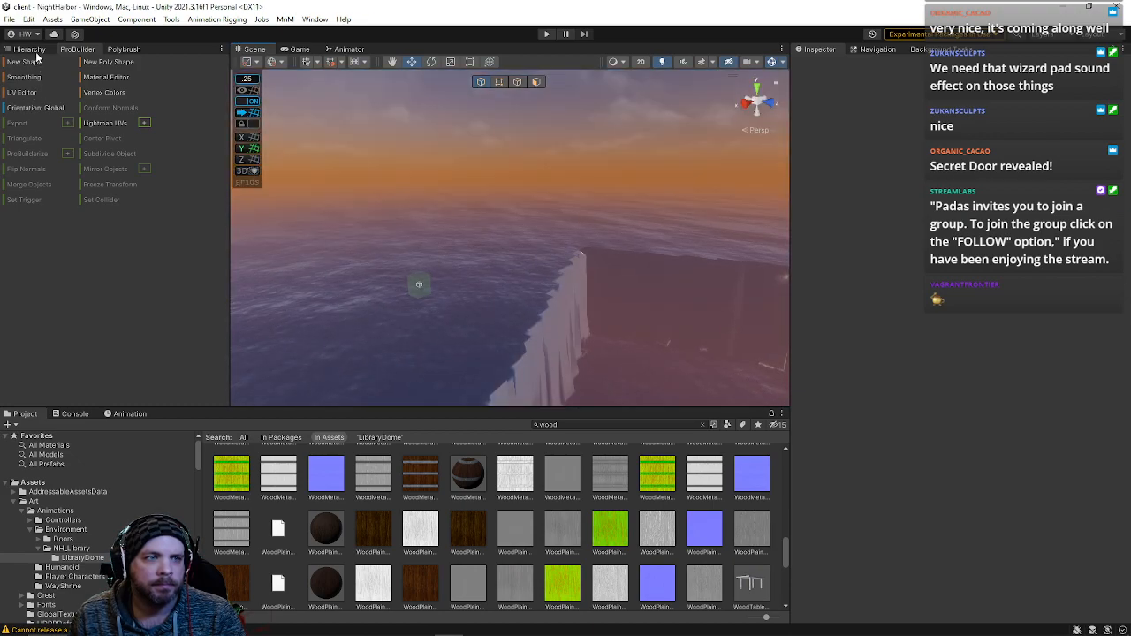
pyautogui.click(13, 22)
pyautogui.moveTo(46, 62)
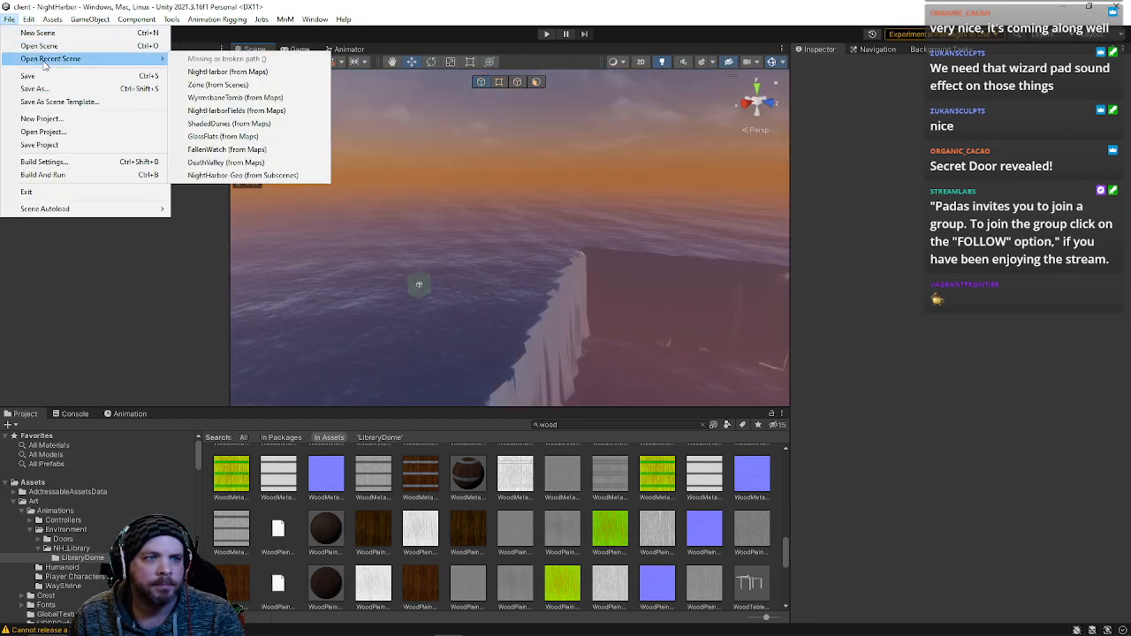
pyautogui.click(218, 76)
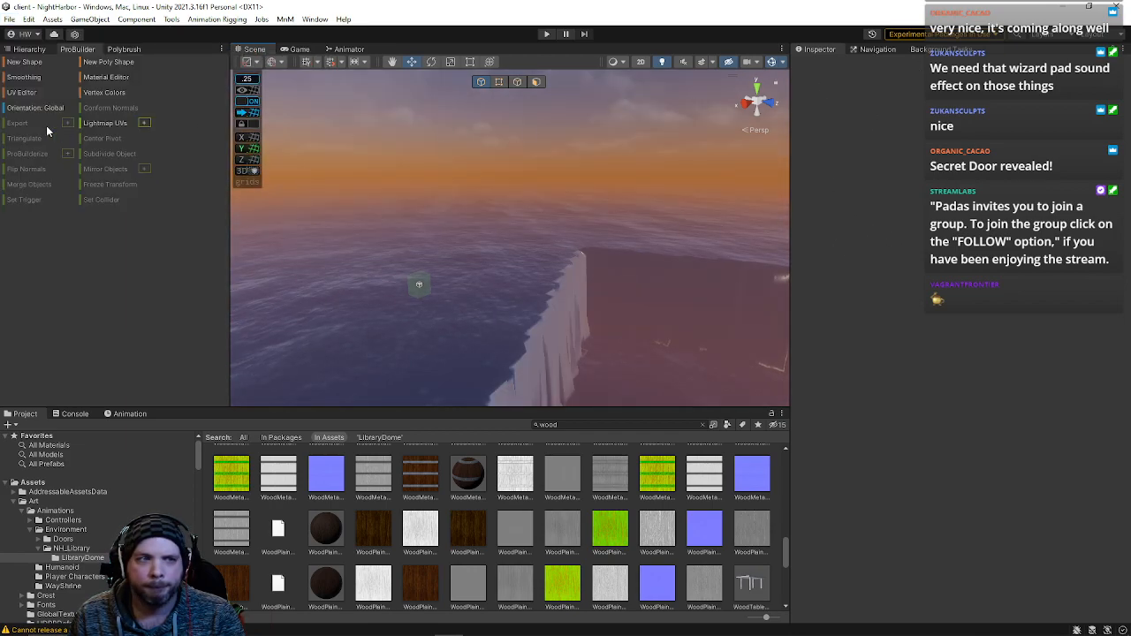
# - Select the SubsceneLoader object and load all its subscenes in the editor
pyautogui.click(24, 50)
pyautogui.click(59, 110)
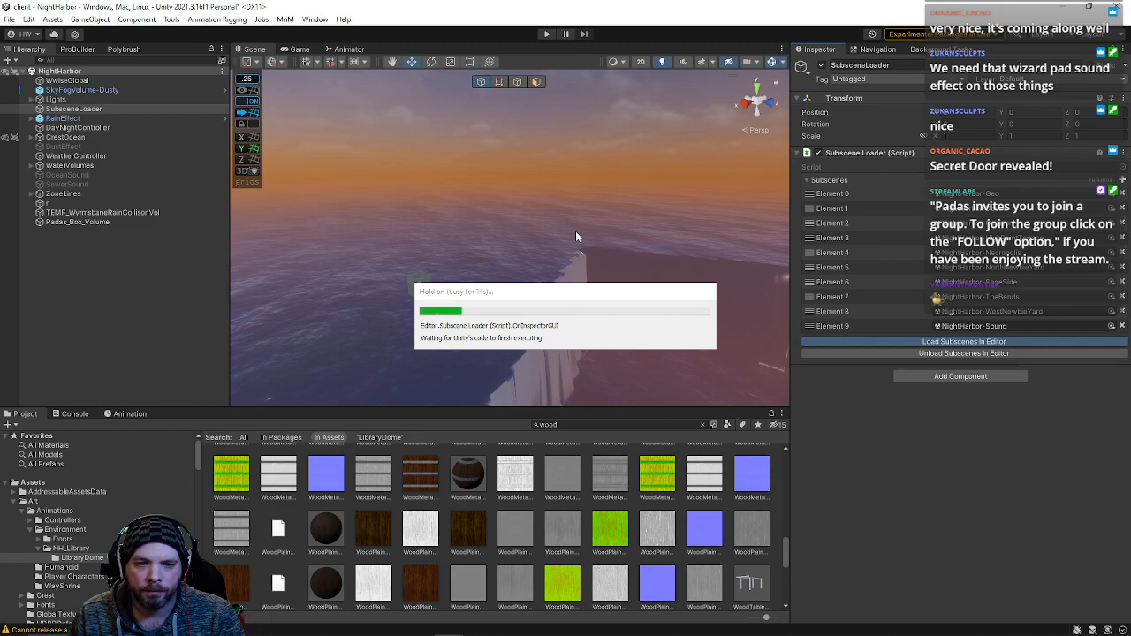
# - Select the side face of wall Cube (23) beside the tiled doorway and shift it outward along the X axis
pyautogui.moveTo(603, 246); pyautogui.dragTo(549, 266, button='right')
pyautogui.click(547, 255)
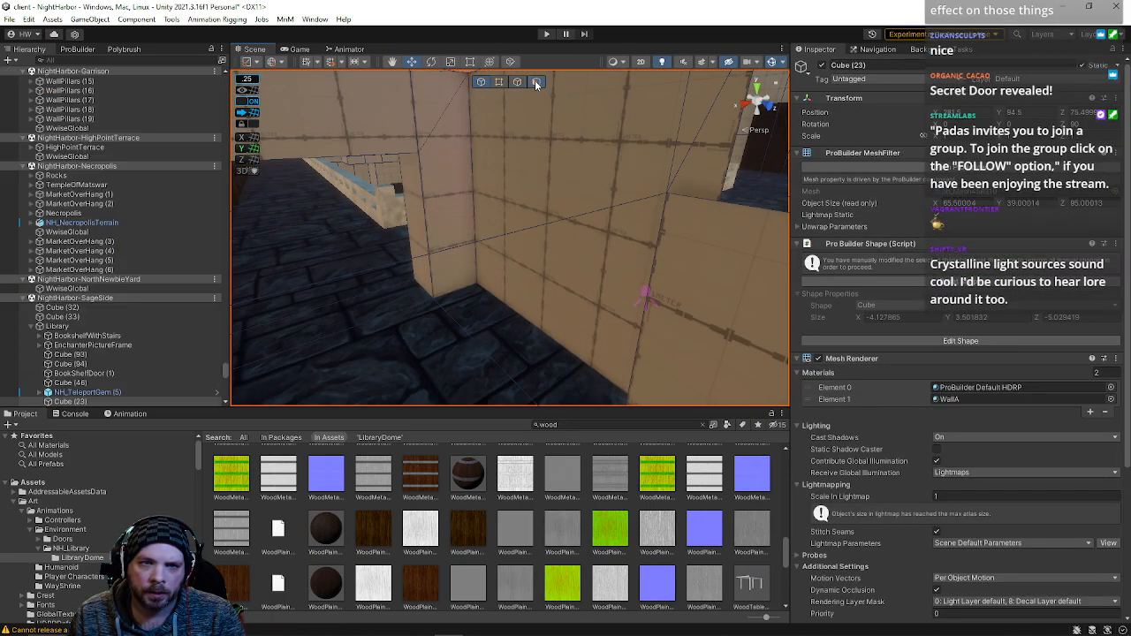
pyautogui.moveTo(547, 198); pyautogui.dragTo(516, 239, button='right')
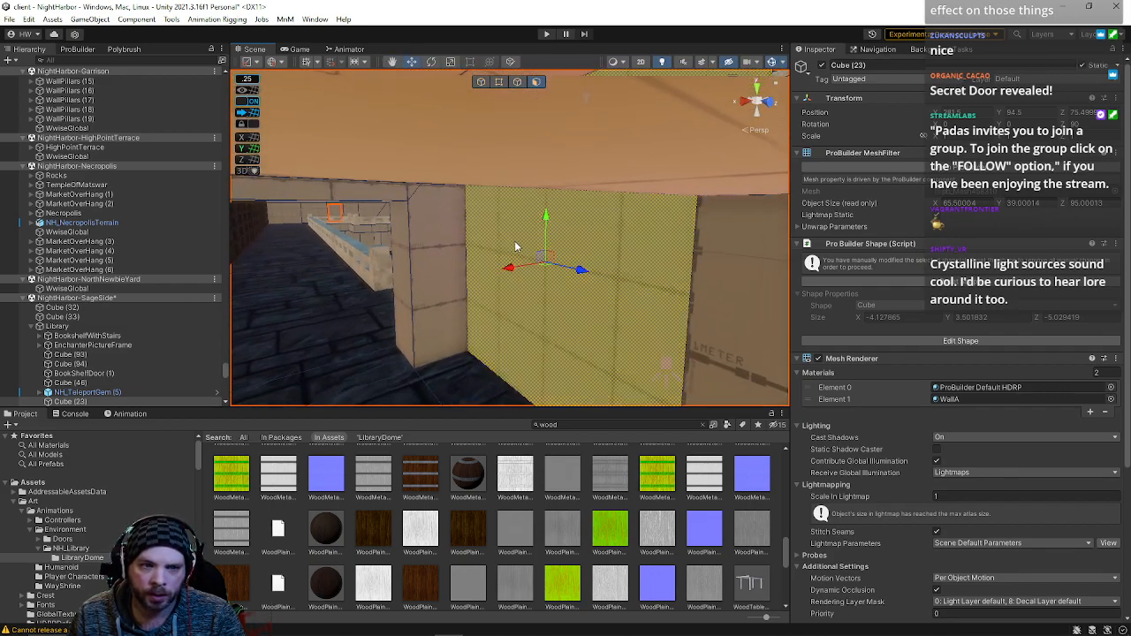
pyautogui.moveTo(511, 272); pyautogui.dragTo(460, 283)
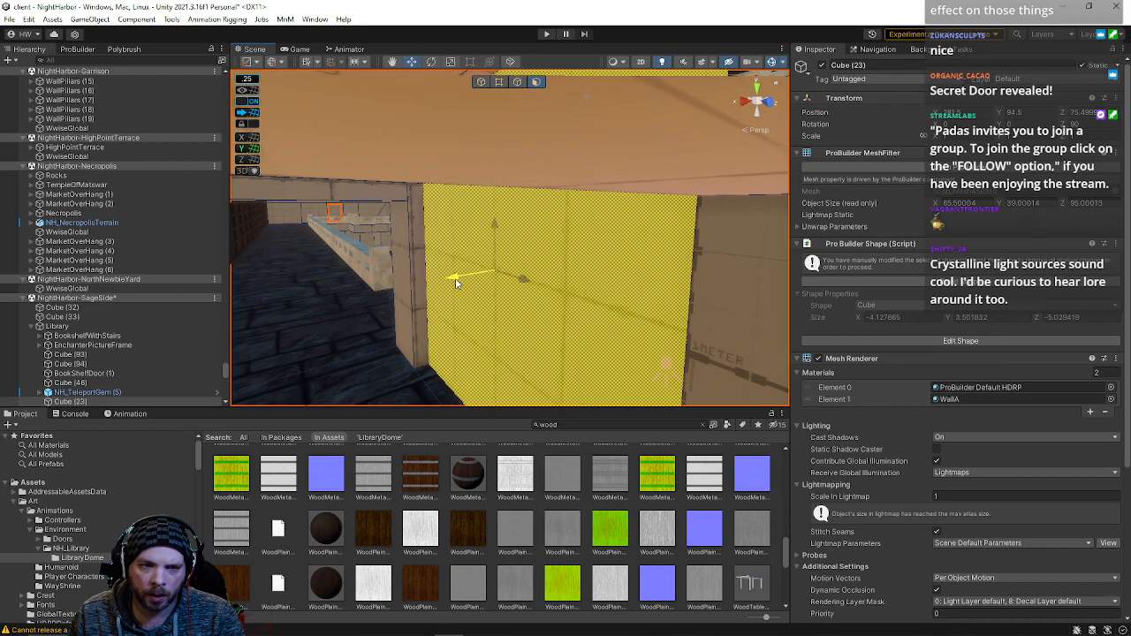
# - Reduce the grid snap to 0.125 and fine-tune the selected wall face's position against the neighbouring wall edge
pyautogui.moveTo(464, 296); pyautogui.dragTo(412, 127, button='right')
pyautogui.moveTo(451, 227); pyautogui.dragTo(463, 370, button='right')
pyautogui.moveTo(415, 314); pyautogui.dragTo(444, 314)
pyautogui.moveTo(492, 301); pyautogui.dragTo(499, 314, button='right')
pyautogui.press('d')
pyautogui.press('-')
pyautogui.moveTo(371, 290); pyautogui.dragTo(382, 290)
# - Return to object selection, select the glowing pink NH_TeleportGem (8) pad on the balcony floor, and frame it
pyautogui.press('a')
pyautogui.moveTo(480, 290); pyautogui.dragTo(497, 66, button='right')
pyautogui.press('d')
pyautogui.press('a')
pyautogui.press('w')
pyautogui.press('d')
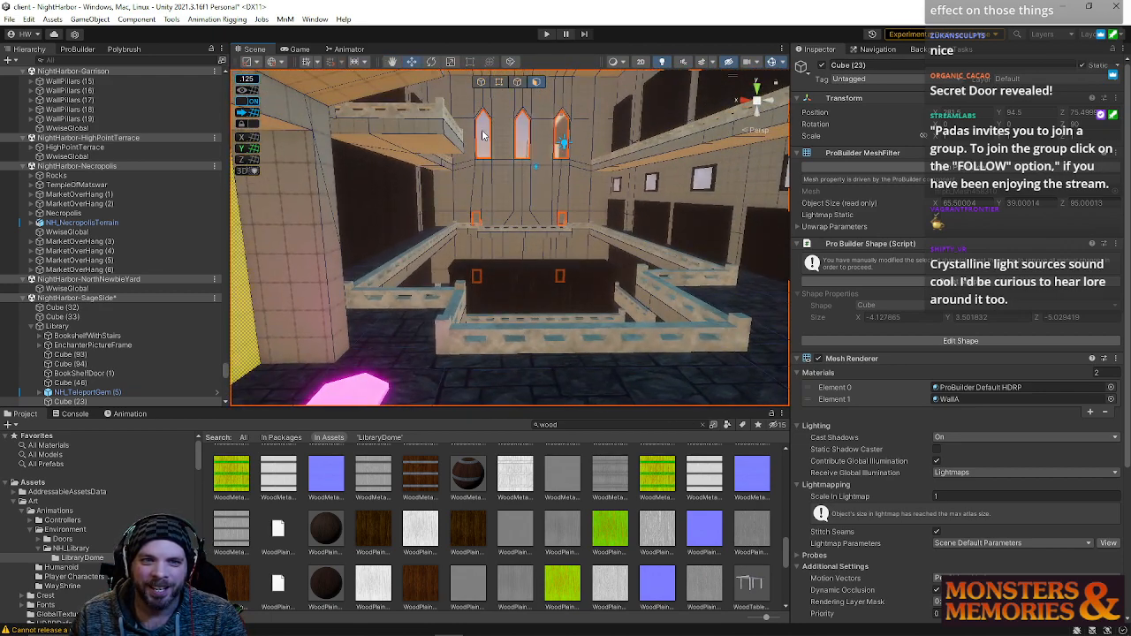
pyautogui.click(481, 82)
pyautogui.click(343, 397)
pyautogui.press('f')
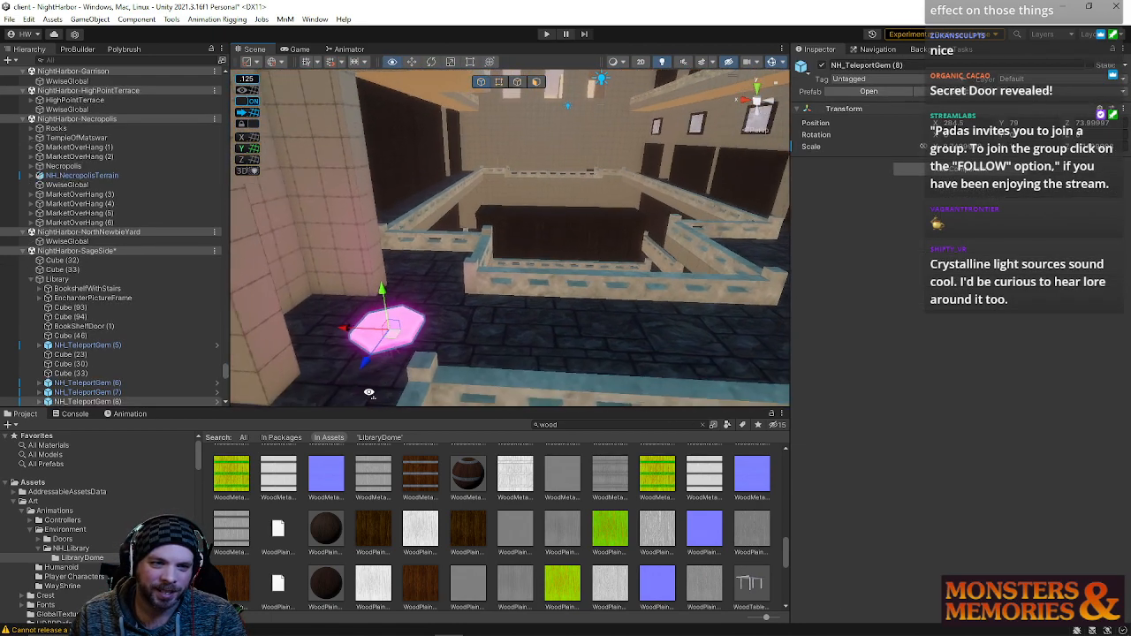
pyautogui.moveTo(466, 368); pyautogui.dragTo(261, 343)
pyautogui.moveTo(269, 339); pyautogui.dragTo(348, 226, button='right')
# - Select Padas_Box_Volume and move it toward the glowing pink pad in the tiled alcove
pyautogui.click(386, 267)
pyautogui.moveTo(347, 226); pyautogui.dragTo(612, 352)
pyautogui.press('f')
pyautogui.moveTo(612, 352); pyautogui.dragTo(434, 213, button='right')
pyautogui.moveTo(434, 139); pyautogui.dragTo(612, 334)
pyautogui.moveTo(617, 282); pyautogui.dragTo(652, 303)
pyautogui.moveTo(682, 307); pyautogui.dragTo(534, 296, button='right')
pyautogui.press('w')
pyautogui.moveTo(552, 271); pyautogui.dragTo(519, 236)
pyautogui.moveTo(499, 274); pyautogui.dragTo(485, 255)
# - Fine-tune the placement of Padas_Box_Volume over the pink pad against the alcove wall
pyautogui.moveTo(485, 255); pyautogui.dragTo(485, 211, button='right')
pyautogui.press('a')
pyautogui.press('d')
pyautogui.press('a')
pyautogui.moveTo(460, 215); pyautogui.dragTo(450, 214)
pyautogui.moveTo(450, 213)
pyautogui.mouseDown(button='right')
pyautogui.moveTo(460, 207)
pyautogui.moveTo(462, 222)
pyautogui.moveTo(451, 215)
pyautogui.mouseUp(button='right')
pyautogui.press('a')
pyautogui.press('d')
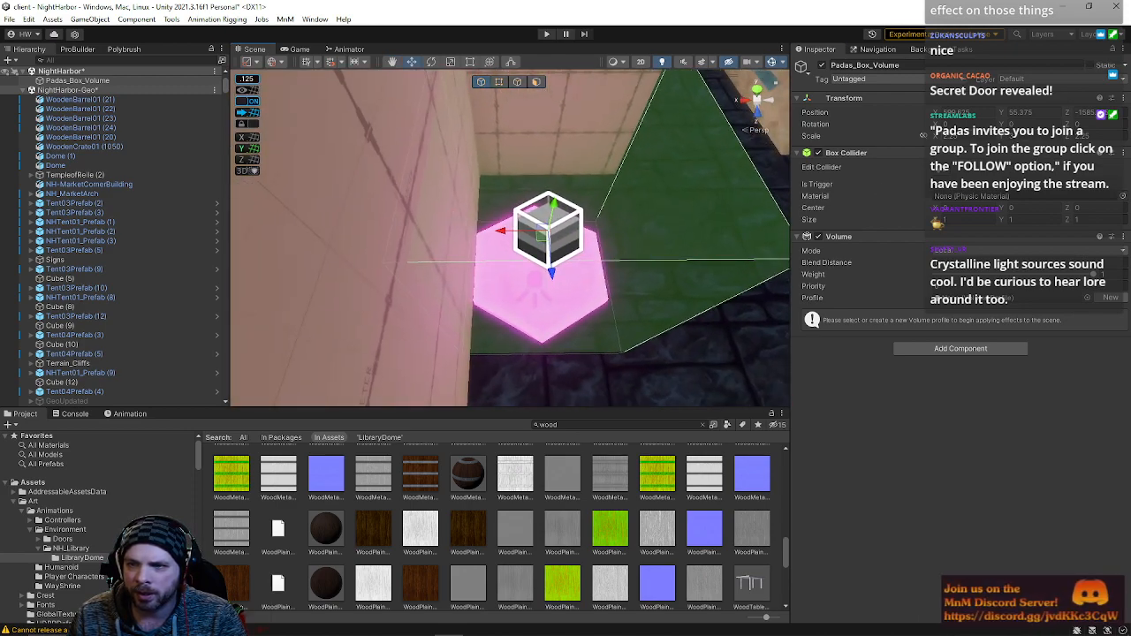
# - Set the box volume's horizontal scale to 2 and raise the volume to a Y position of 55.5
pyautogui.write('2')
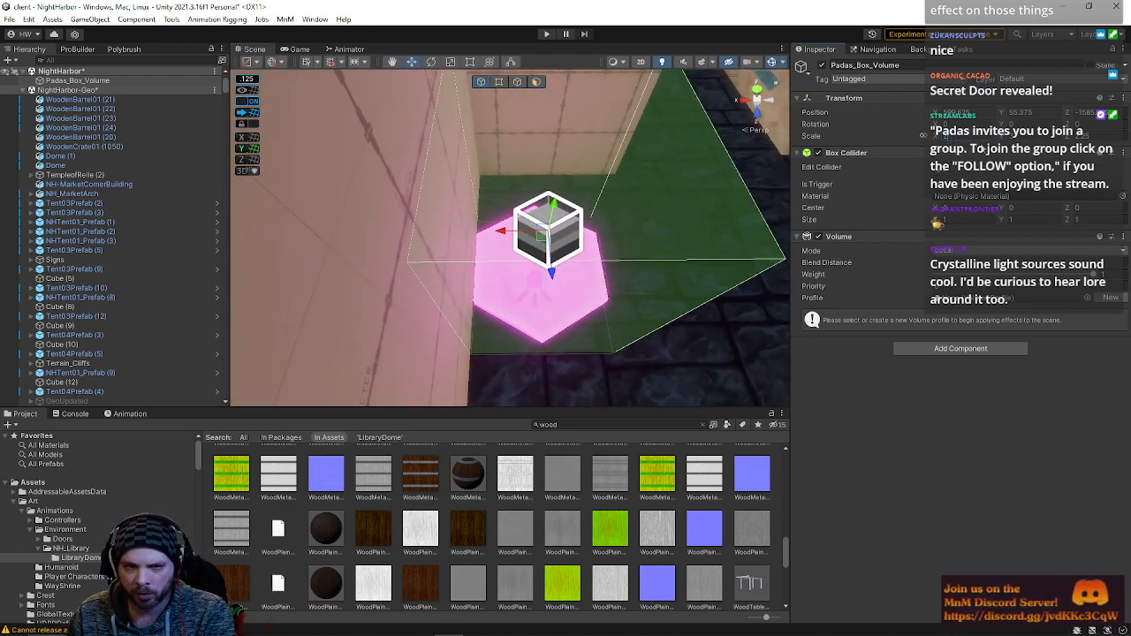
pyautogui.moveTo(574, 273); pyautogui.dragTo(365, 266, button='right')
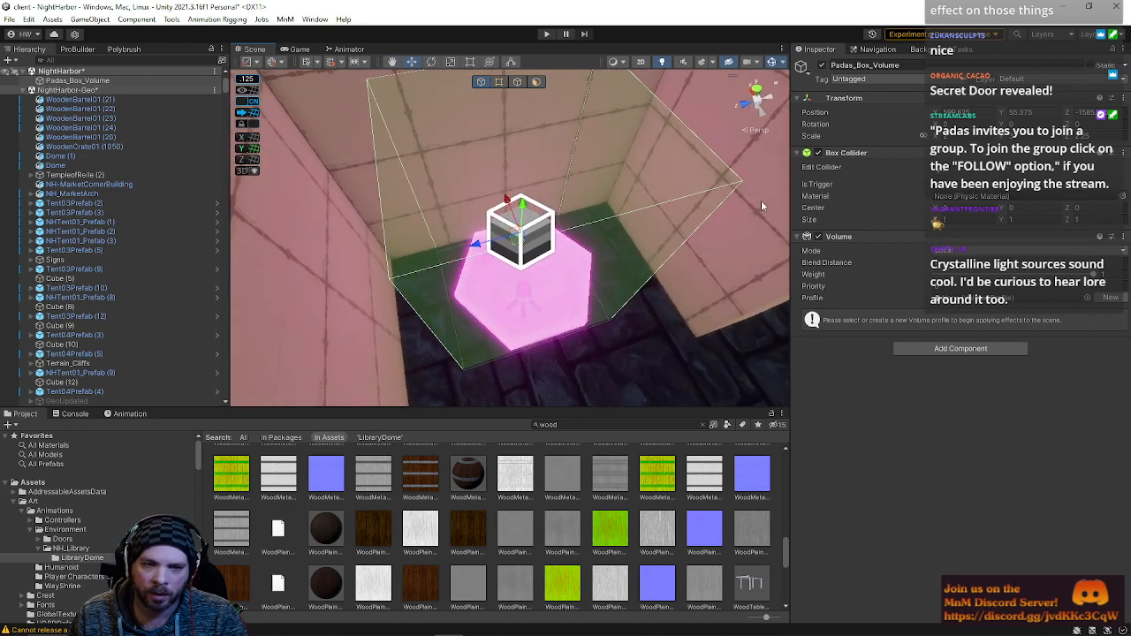
pyautogui.moveTo(486, 266); pyautogui.dragTo(509, 131, button='right')
pyautogui.moveTo(509, 130); pyautogui.dragTo(509, 155)
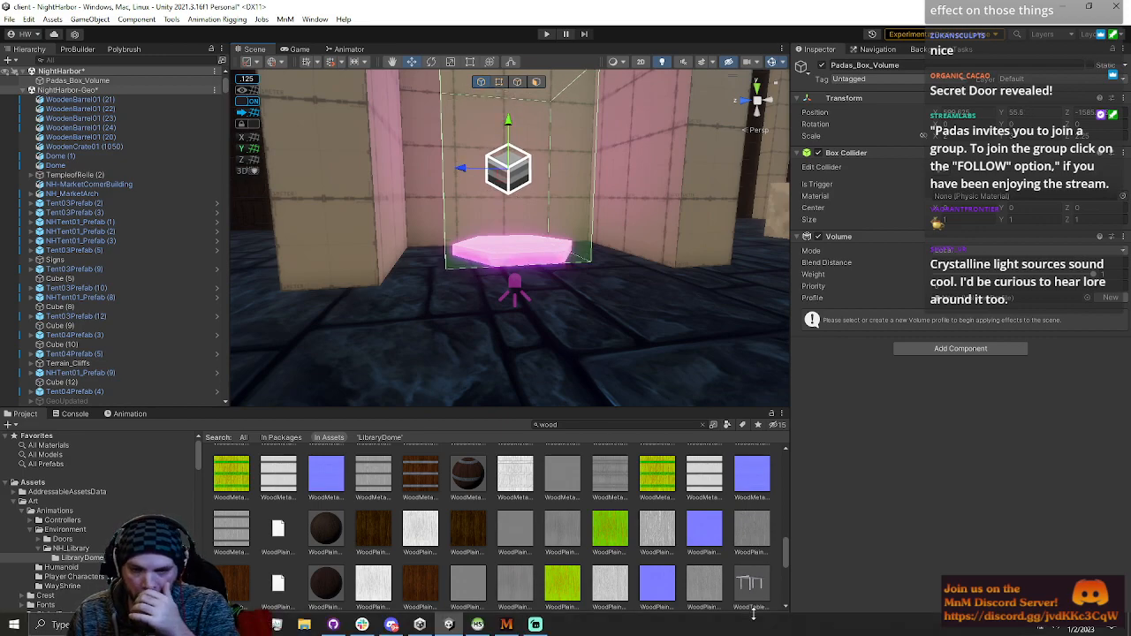
# - Switch to HeidiSQL, enlarge its window to view the volume_component rows, and return to Unity
pyautogui.click(478, 629)
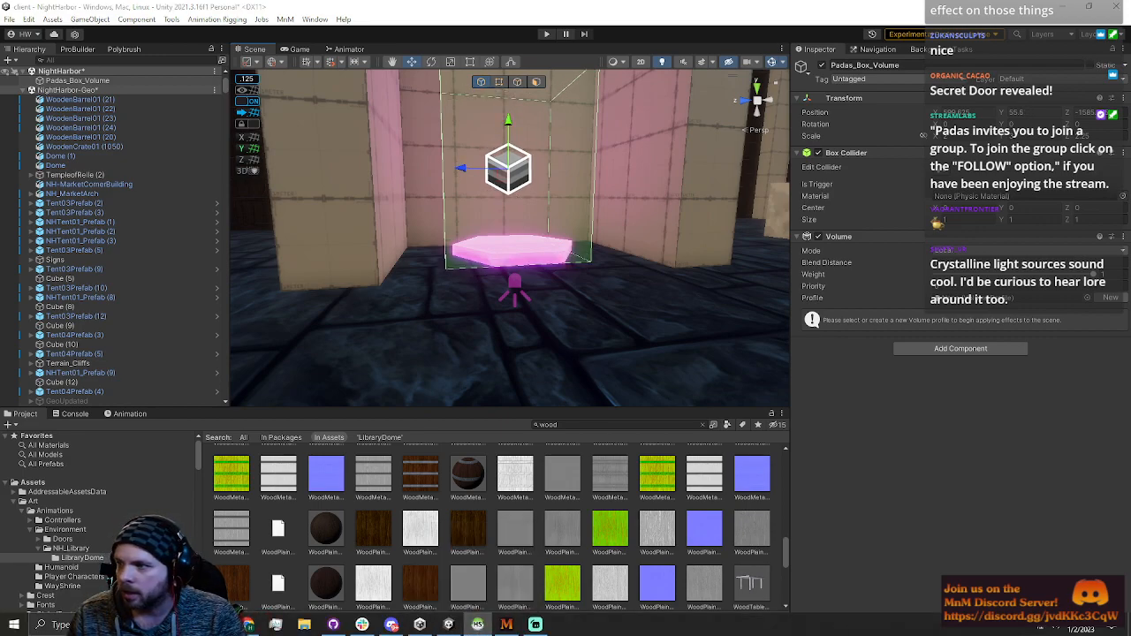
pyautogui.moveTo(1130, 11); pyautogui.dragTo(517, 114)
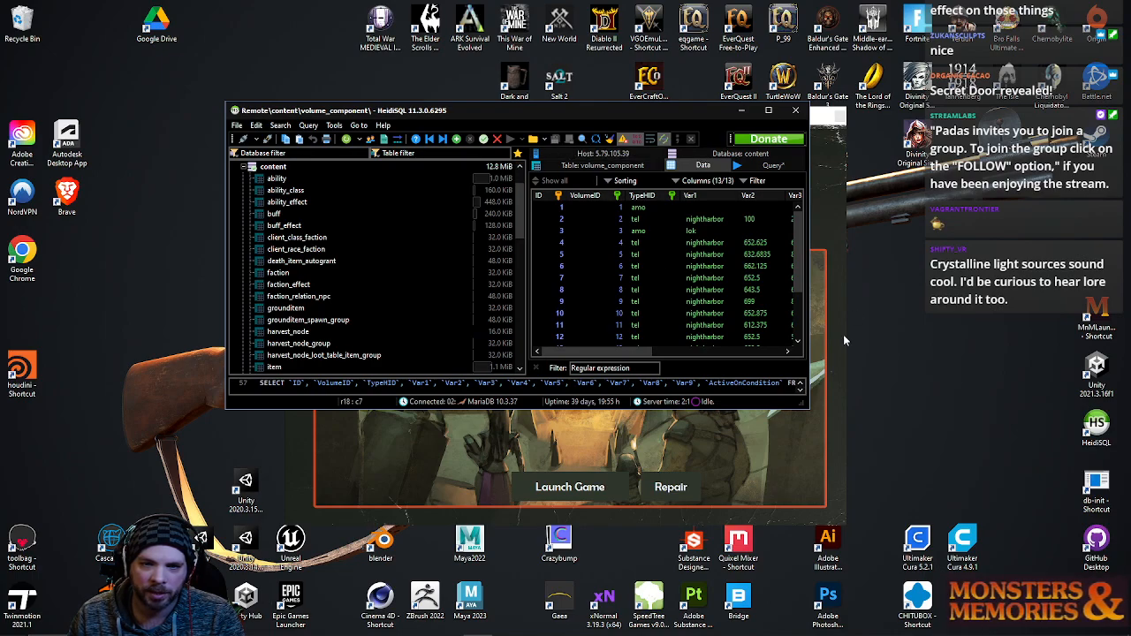
pyautogui.moveTo(805, 407); pyautogui.dragTo(975, 594)
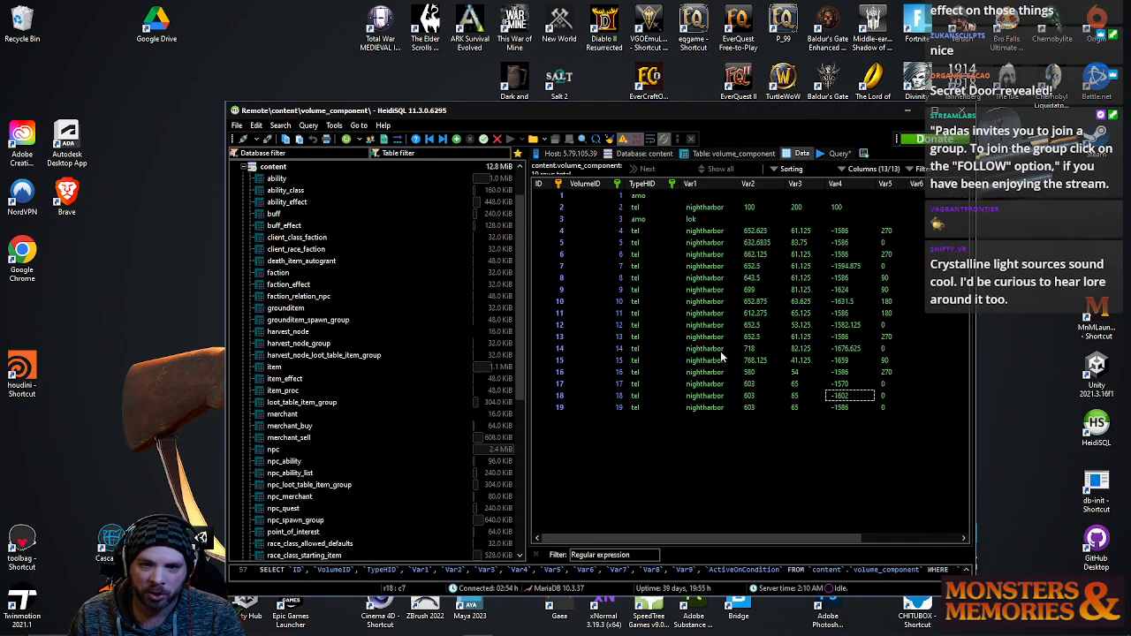
pyautogui.moveTo(598, 116); pyautogui.dragTo(1130, 189)
pyautogui.moveTo(470, 615)
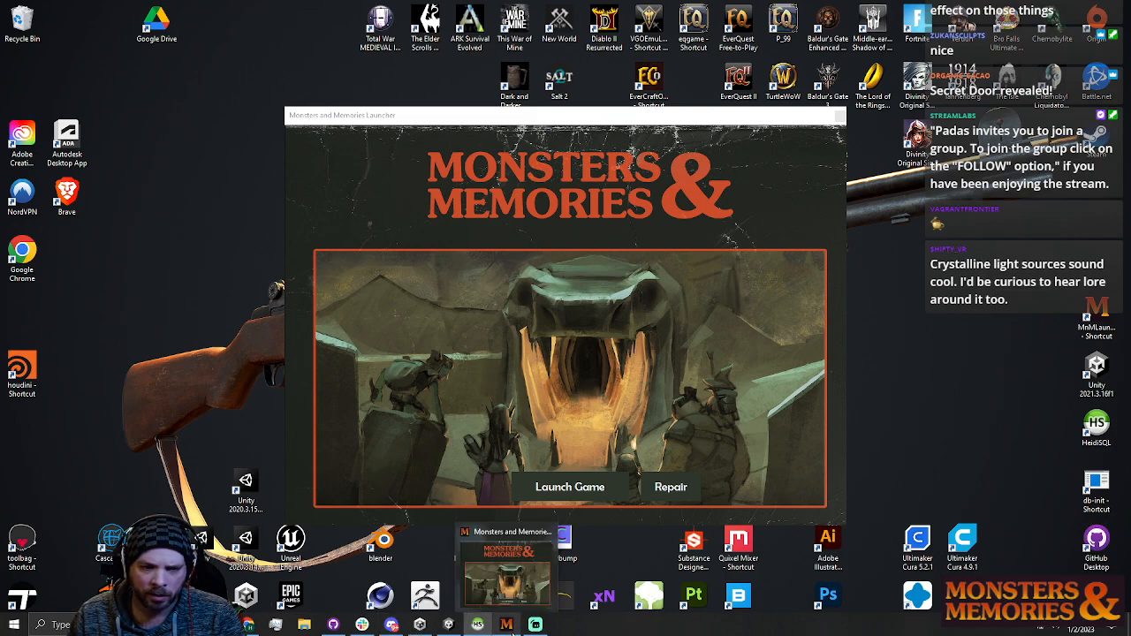
pyautogui.moveTo(511, 628)
pyautogui.click(449, 625)
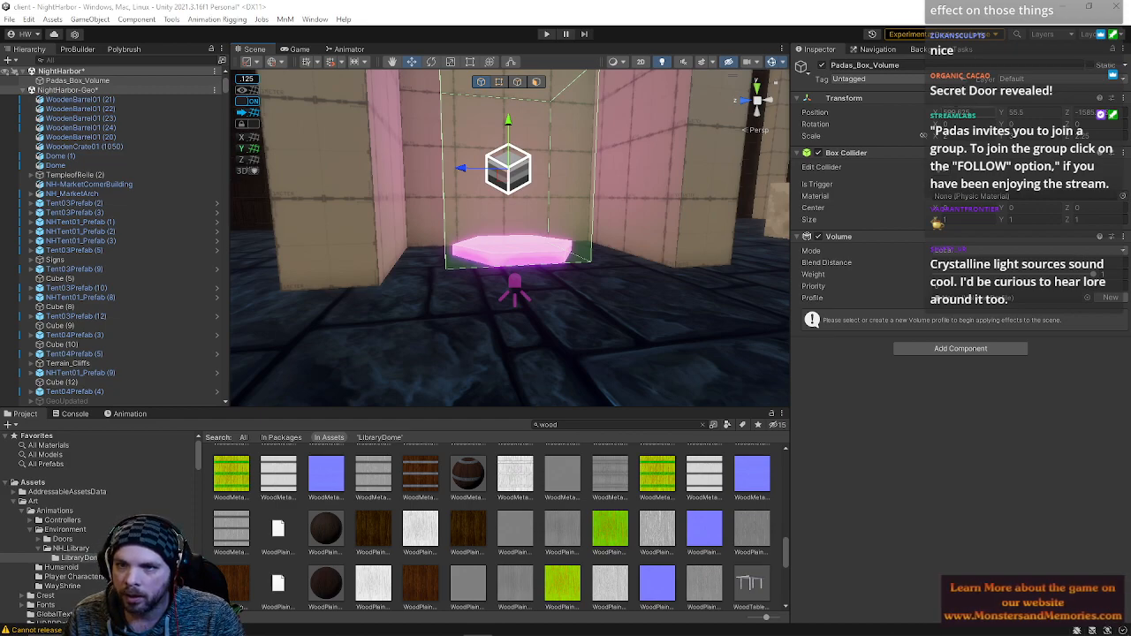
# - Set Padas_Box_Volume's Z position to -1586 and examine how the box covers the pink pad
pyautogui.moveTo(972, 112); pyautogui.dragTo(976, 122)
pyautogui.press('f')
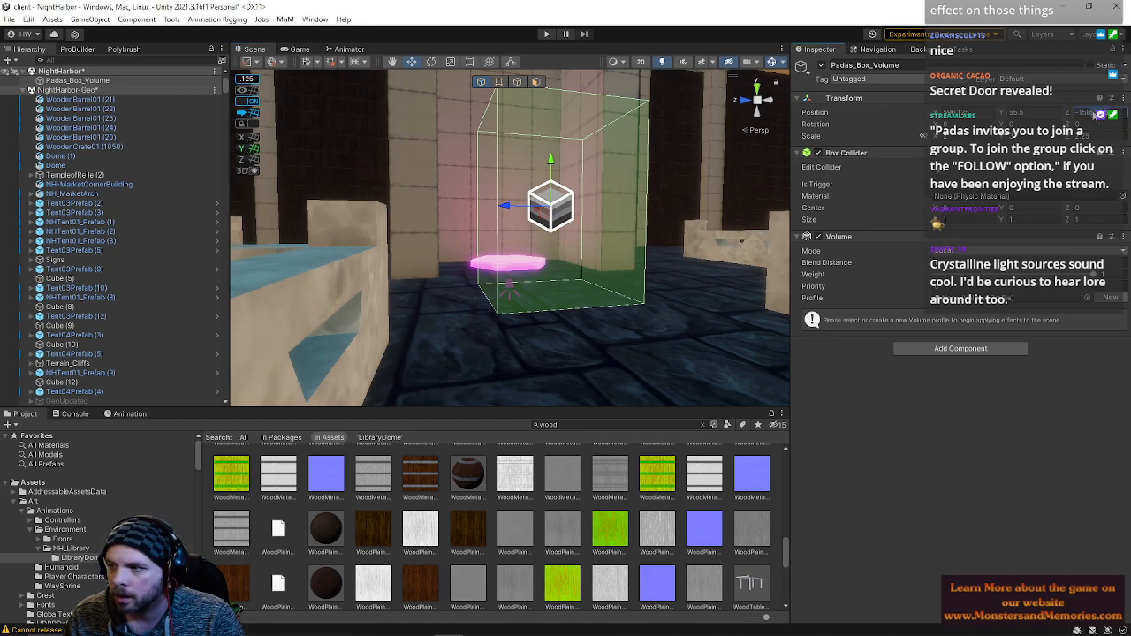
pyautogui.write('1')
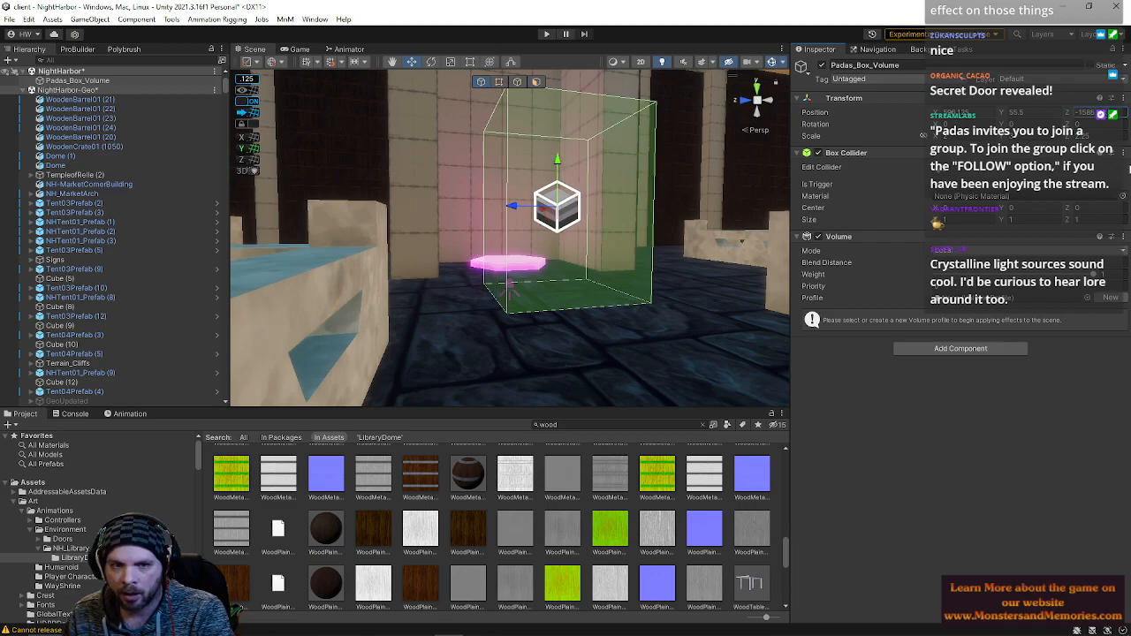
pyautogui.moveTo(476, 187); pyautogui.dragTo(549, 283, button='right')
pyautogui.moveTo(489, 233); pyautogui.dragTo(542, 207, button='right')
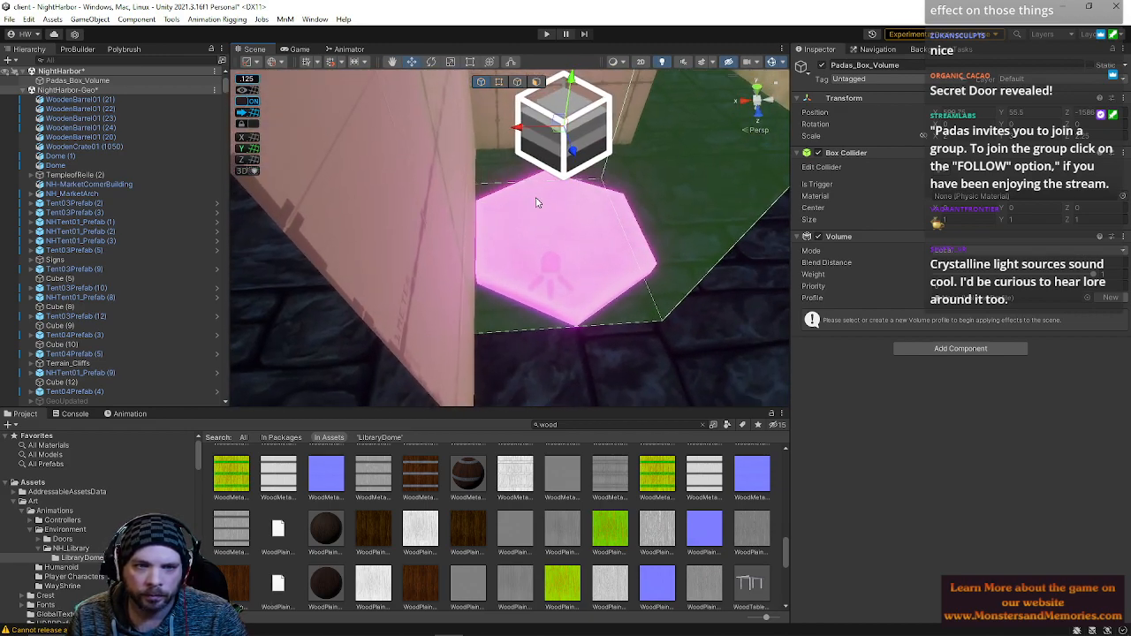
pyautogui.moveTo(519, 163); pyautogui.dragTo(211, 143, button='right')
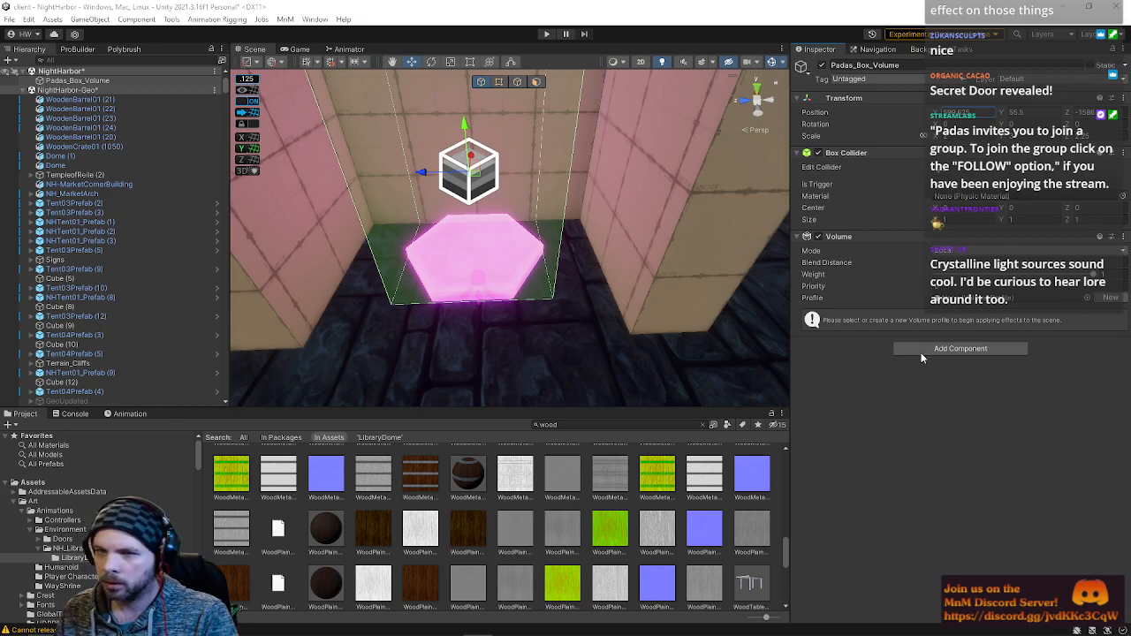
# - Move Padas_Box_Volume along the Z axis from the pad to the balcony beside the doorway and save the scene
pyautogui.moveTo(515, 307); pyautogui.dragTo(516, 247, button='right')
pyautogui.press('s')
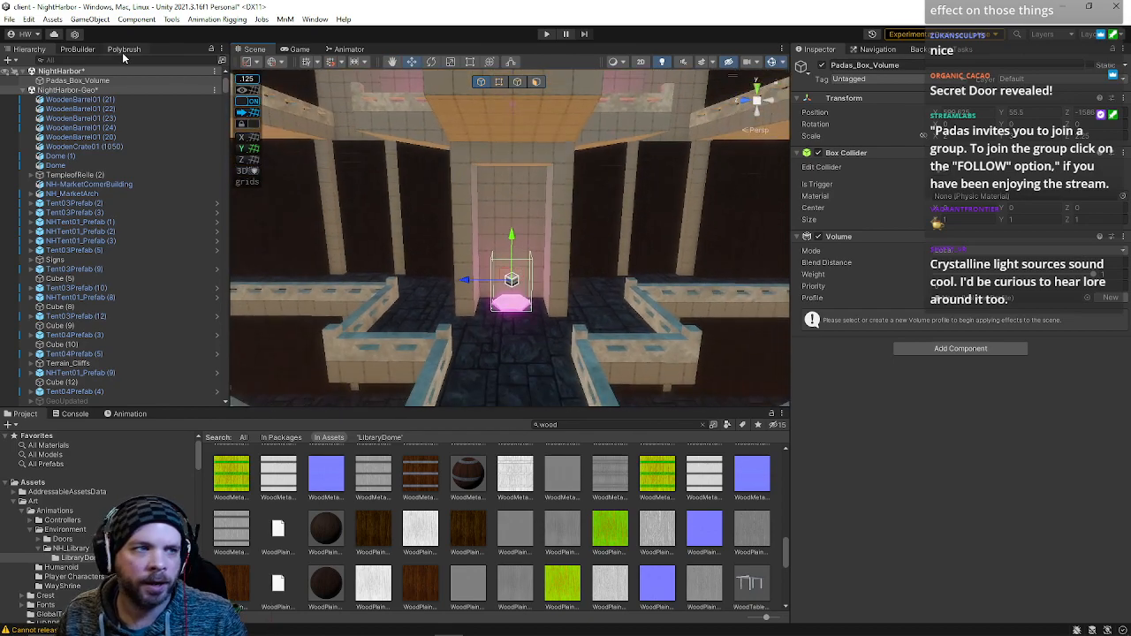
pyautogui.moveTo(463, 280); pyautogui.dragTo(738, 288)
pyautogui.click(9, 19)
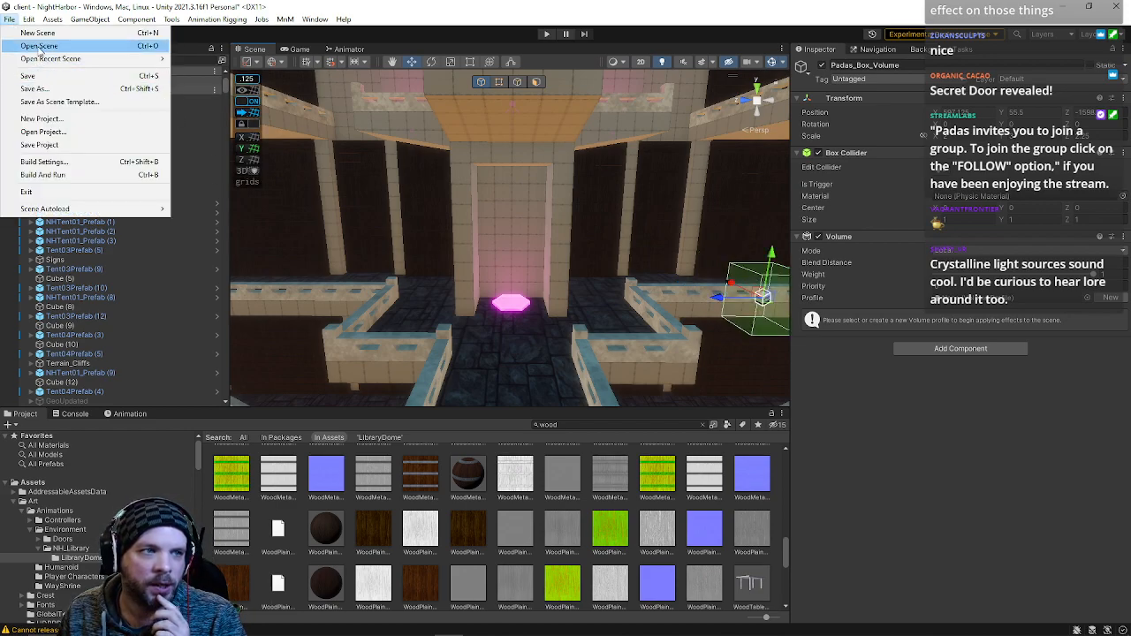
pyautogui.click(41, 77)
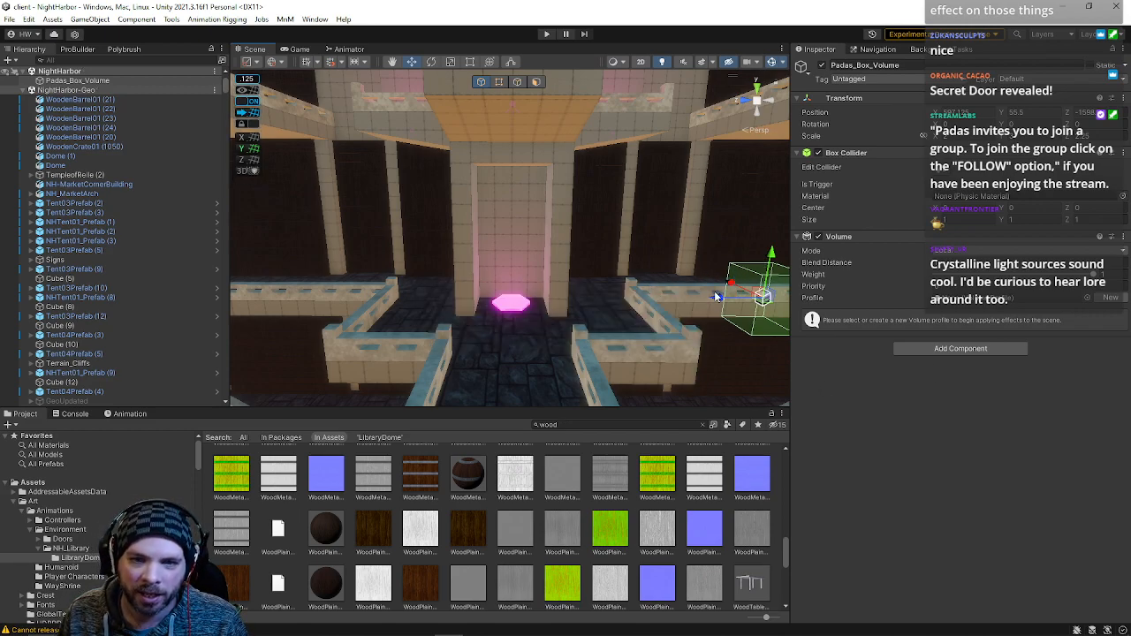
# - Nudge Padas_Box_Volume along Z toward the doorway and check the newest row of the volume table in HeidiSQL
pyautogui.moveTo(716, 293); pyautogui.dragTo(727, 295, button='right')
pyautogui.moveTo(692, 286); pyautogui.dragTo(654, 303)
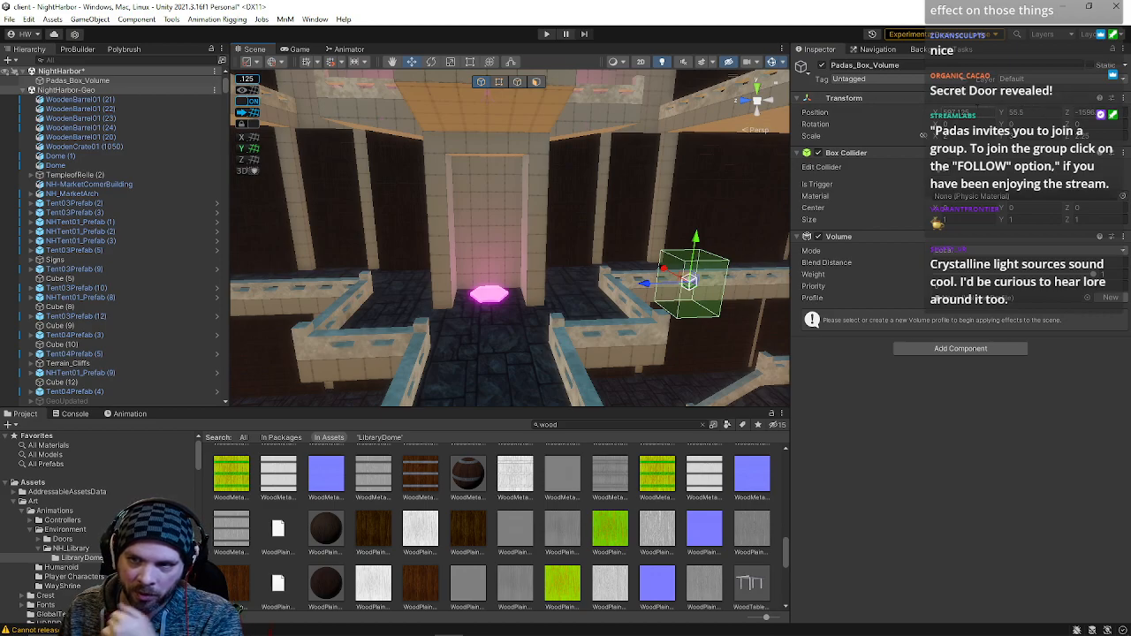
pyautogui.hotkey('alt', 'Tab')
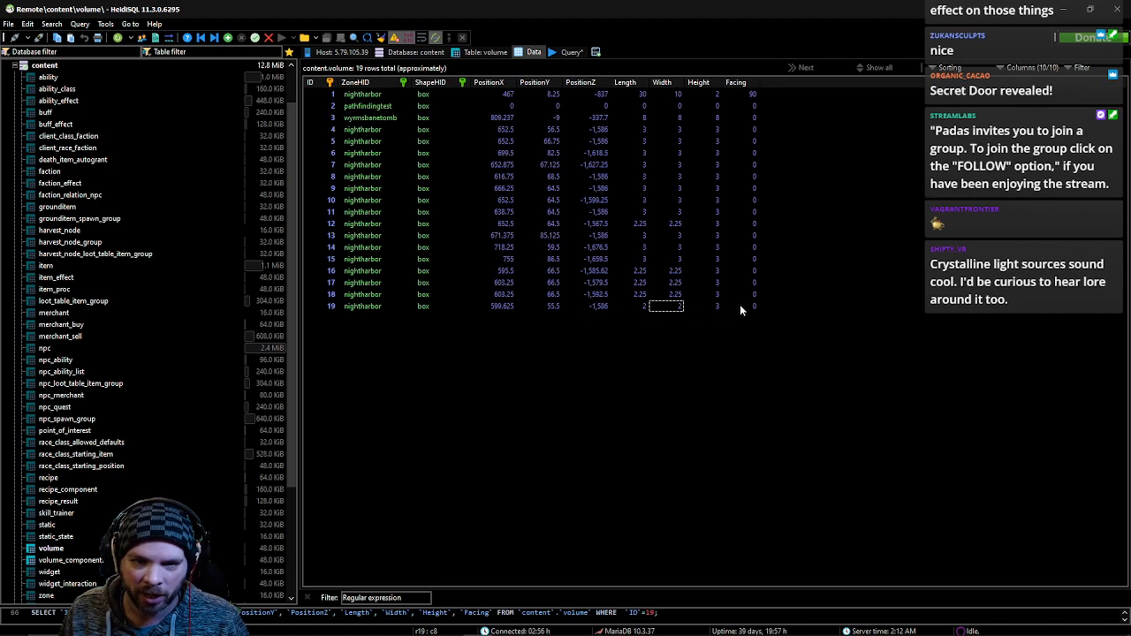
pyautogui.hotkey('alt', 'Tab')
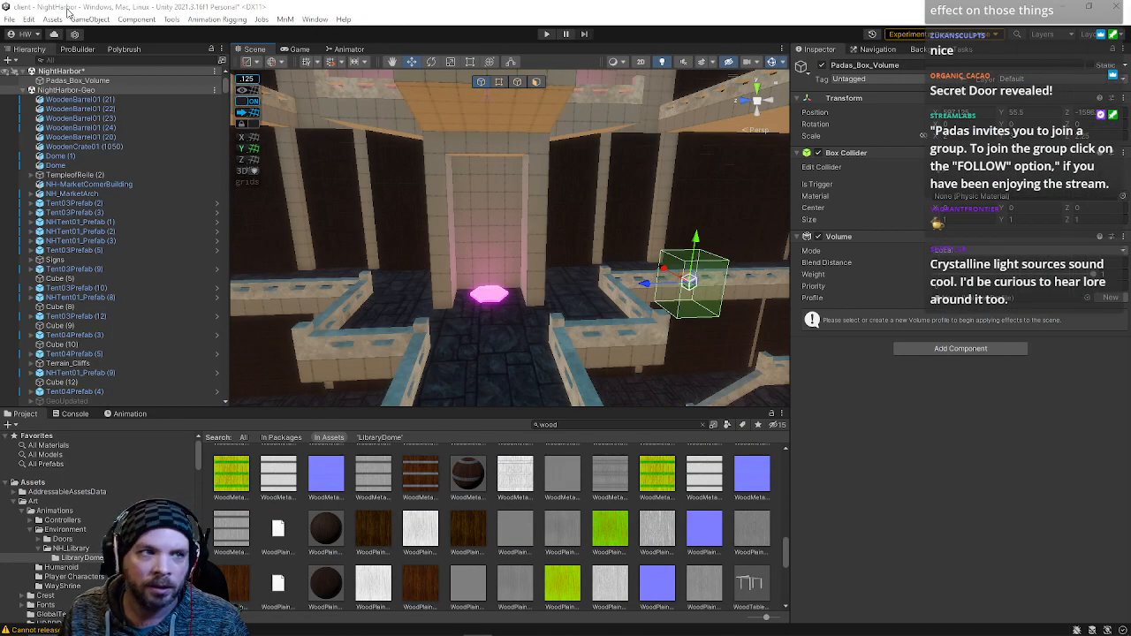
# - Open the recent Zone scene from Scenes and answer the unsaved-changes prompt
pyautogui.click(11, 20)
pyautogui.moveTo(47, 60)
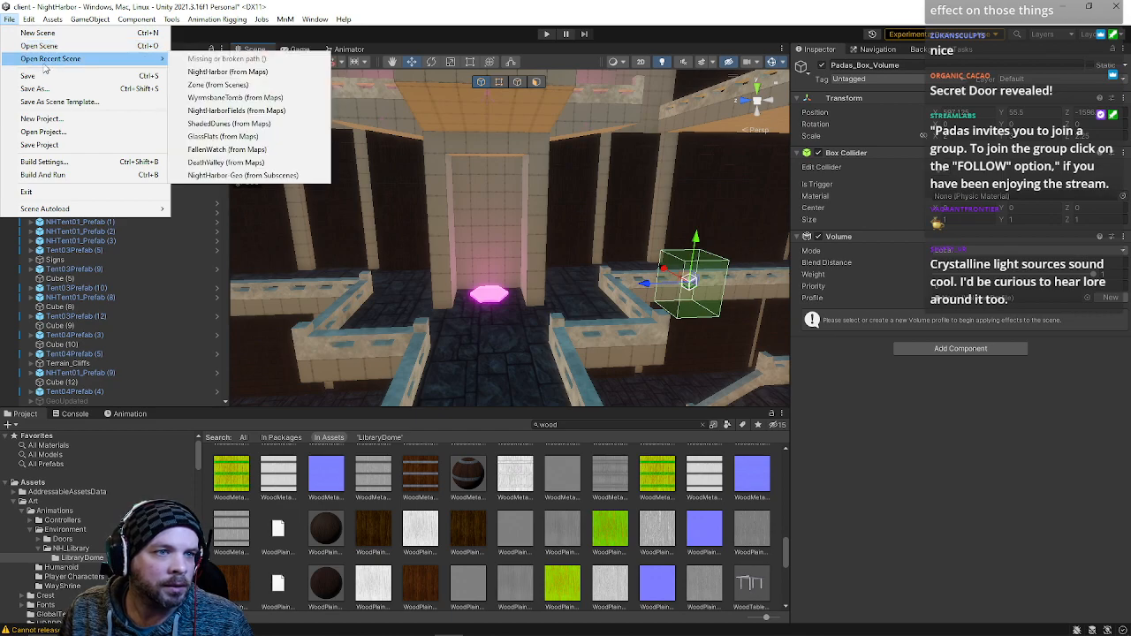
pyautogui.click(238, 85)
pyautogui.click(551, 352)
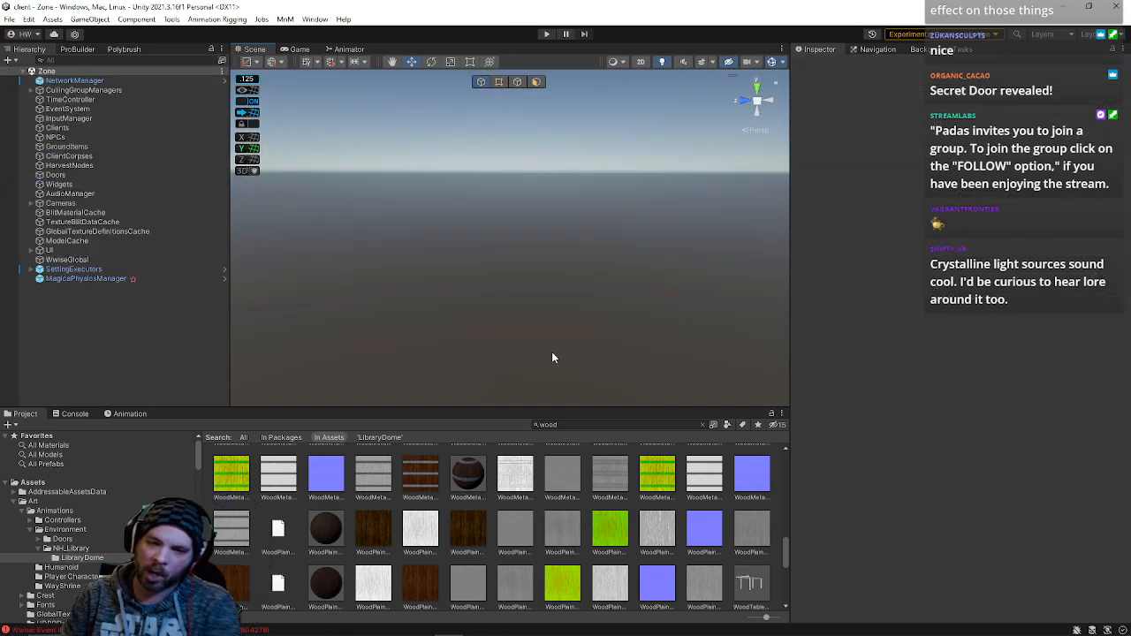
# - Start play mode and log in to the game with the prefilled account
pyautogui.click(547, 33)
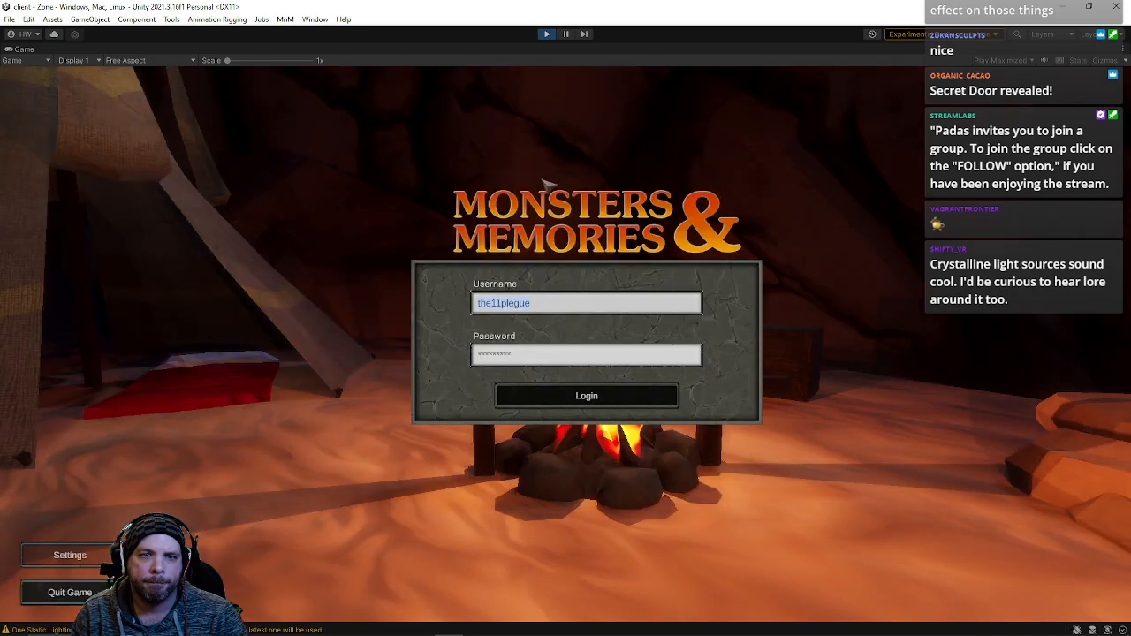
pyautogui.click(551, 398)
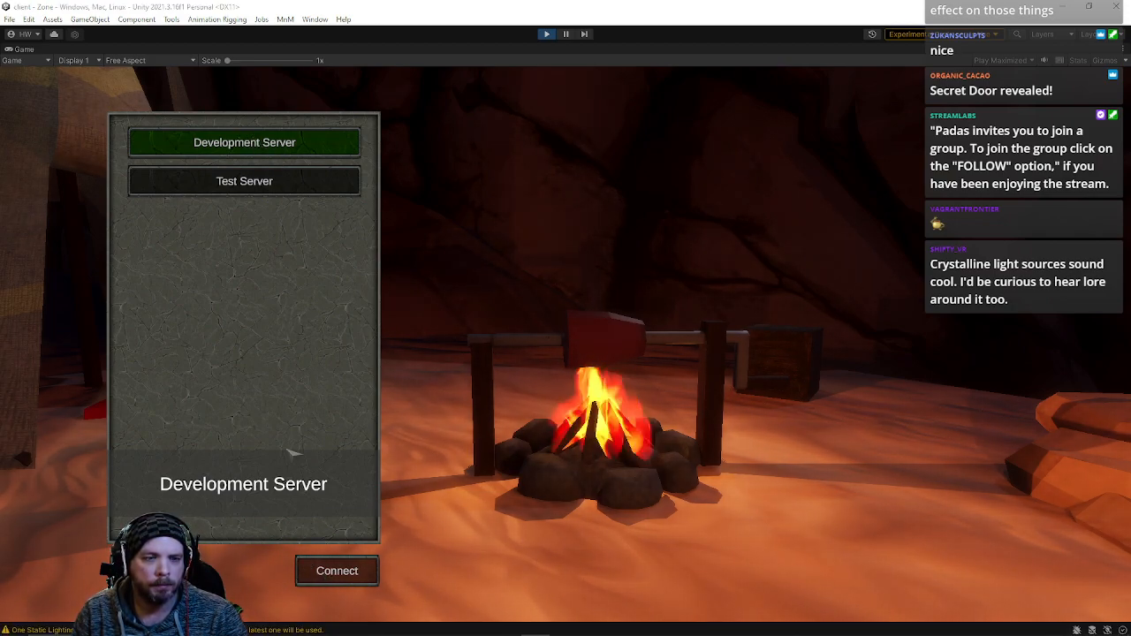
# - Connect to the Development Server and enter the world with the level 59 Human Ranger
pyautogui.click(320, 571)
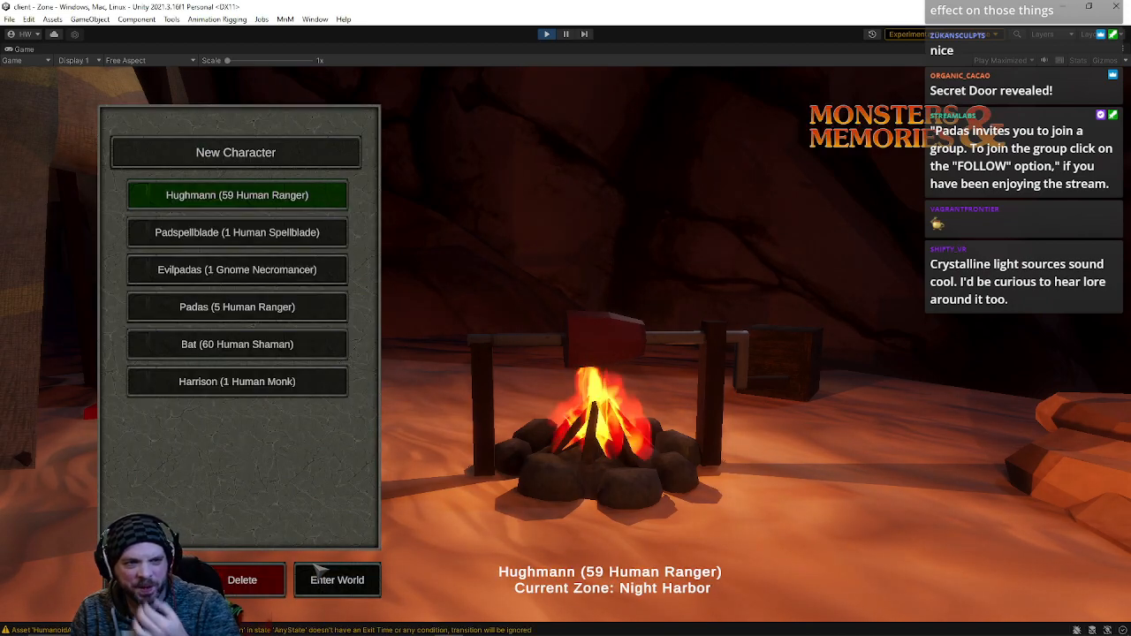
pyautogui.click(320, 578)
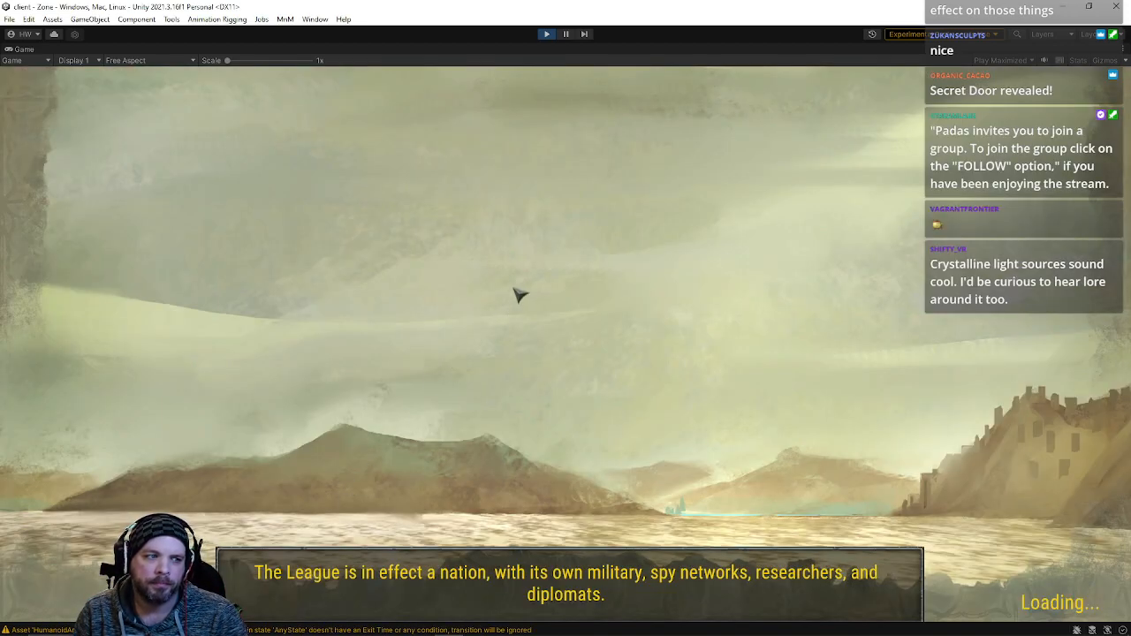
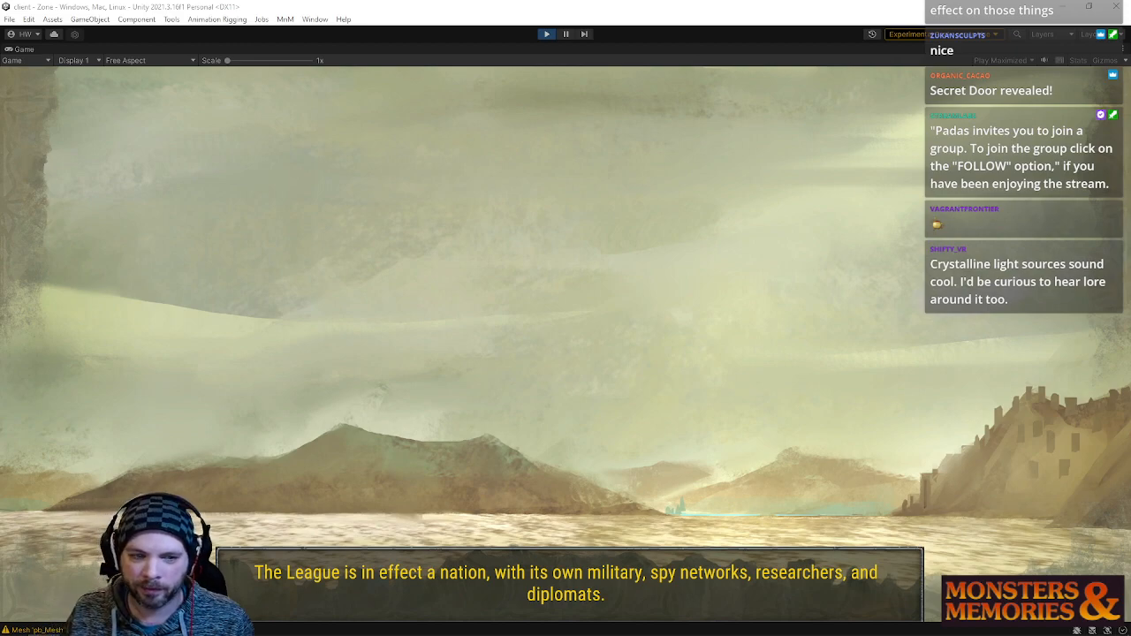
pyautogui.press('w')
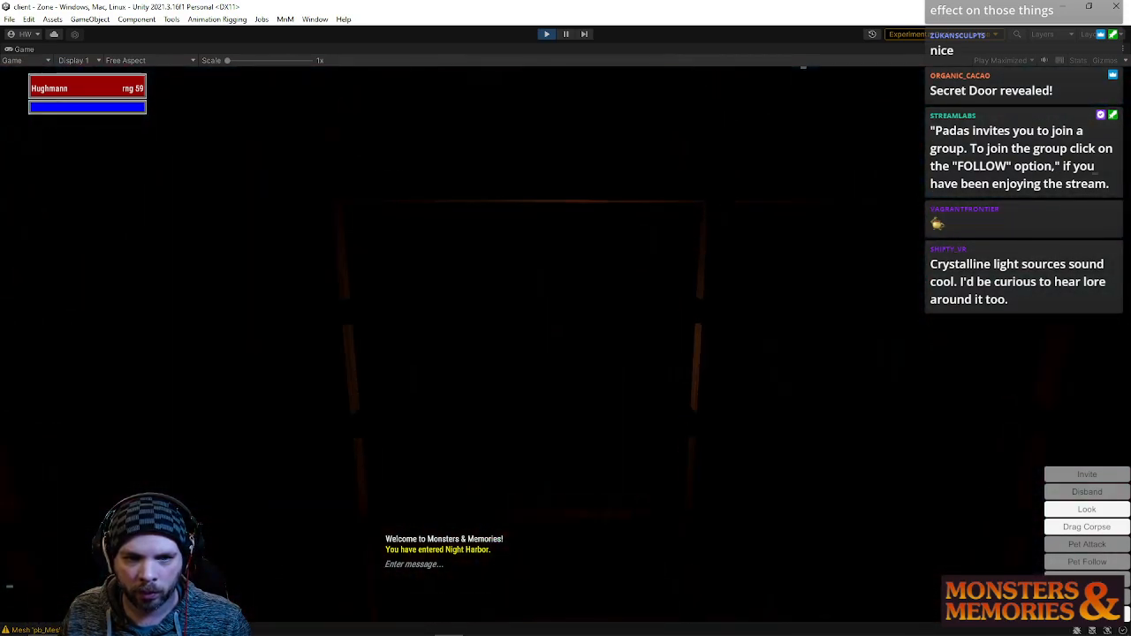
# - Walk the character across the bridge to the glowing pink platform and look over the adjoining doorway
pyautogui.press('w')
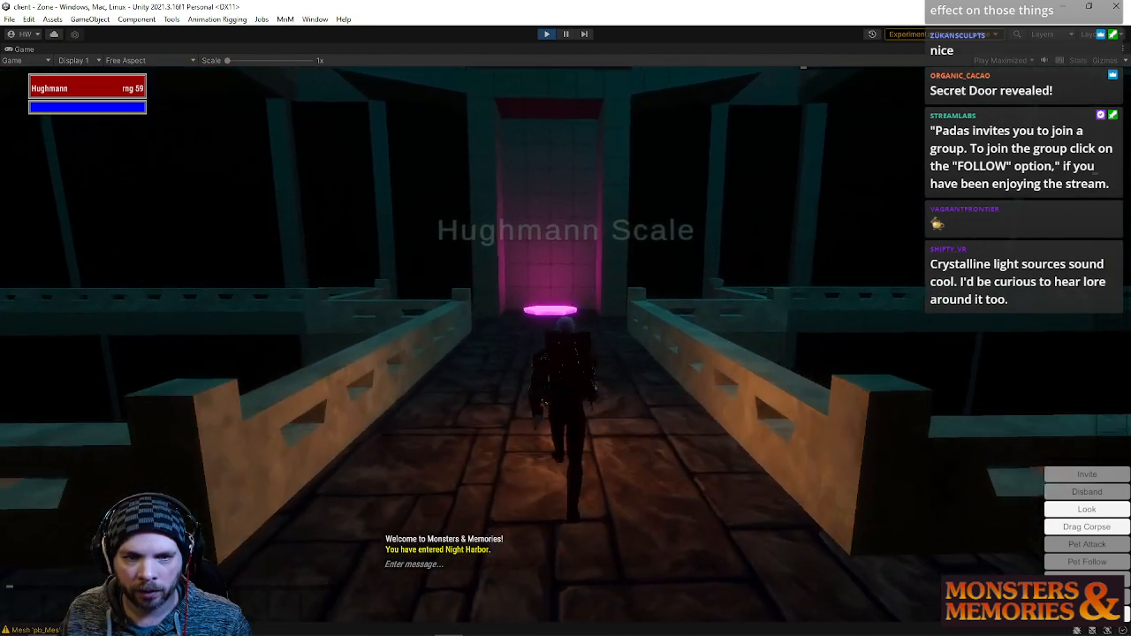
pyautogui.press('w')
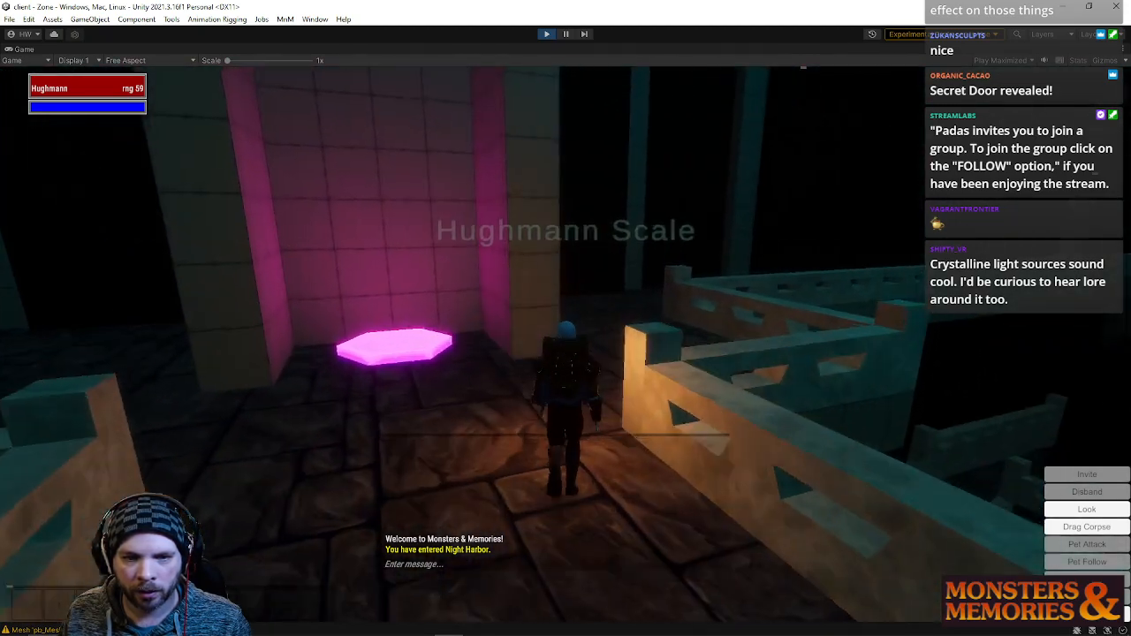
pyautogui.press('s')
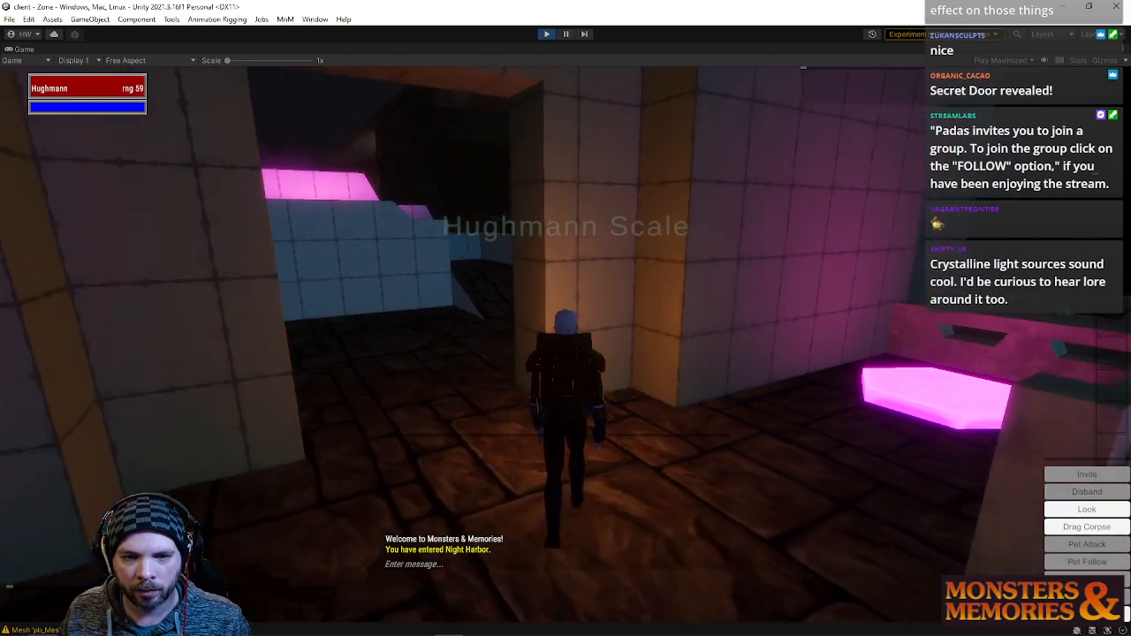
# - Run the /reload and /repop chat commands to reload the character and repopulate the zone
pyautogui.write('/reloa')
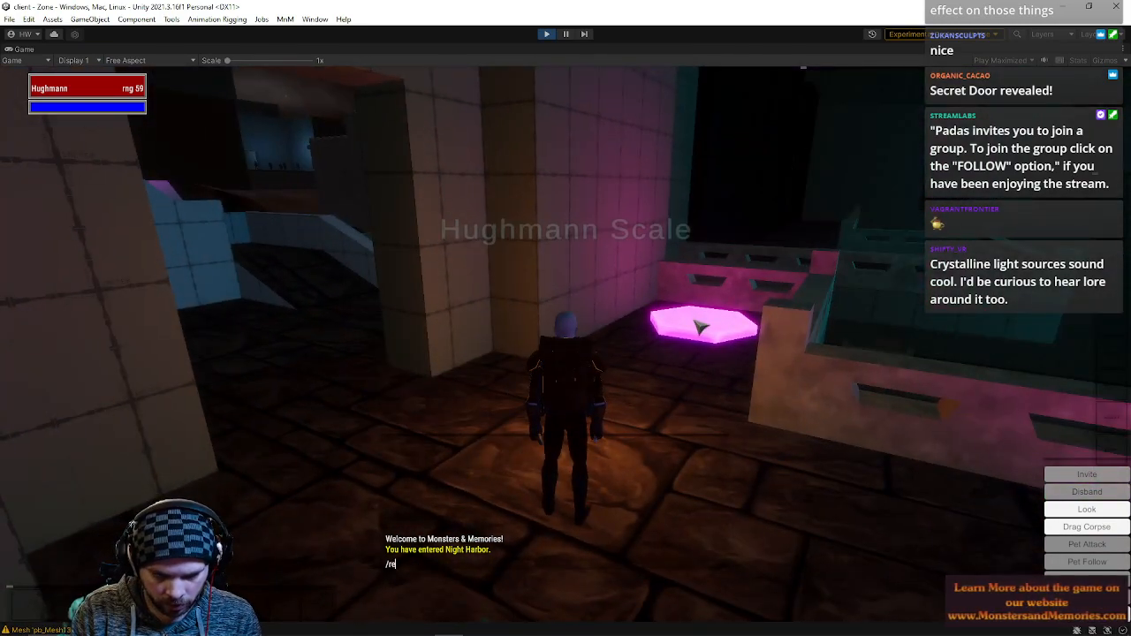
pyautogui.write('d')
pyautogui.press('Return')
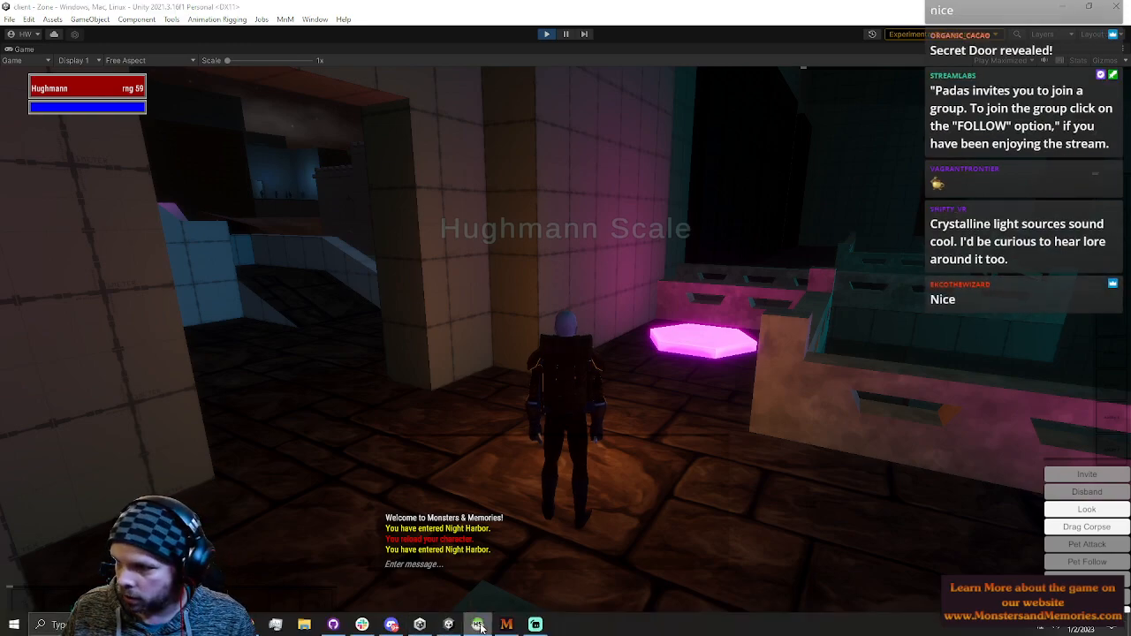
pyautogui.moveTo(485, 380); pyautogui.dragTo(483, 381, button='right')
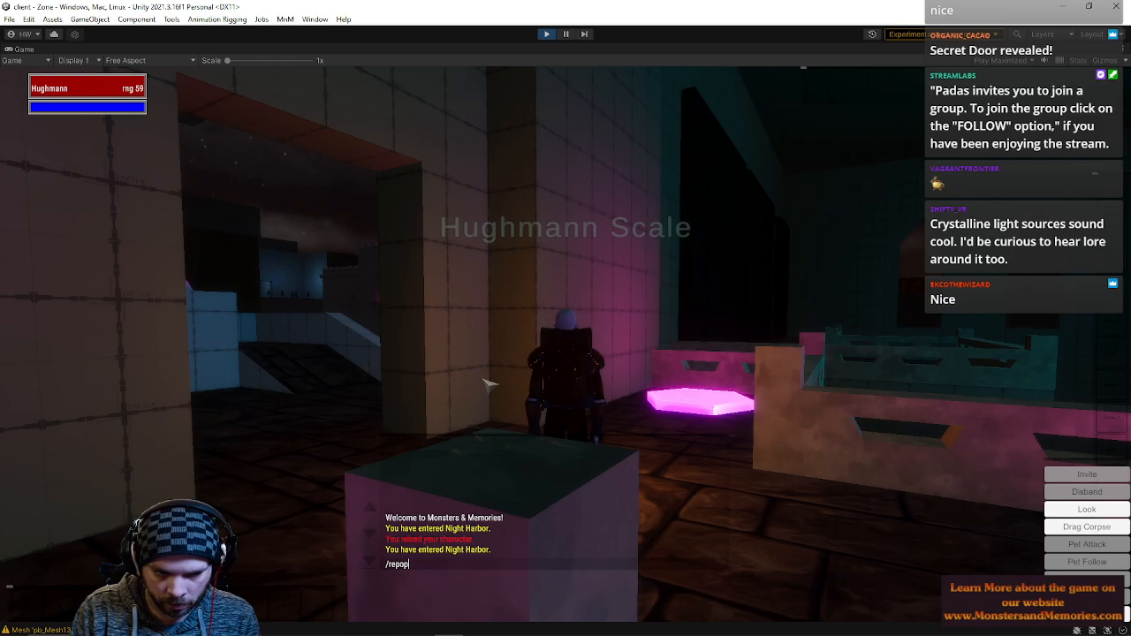
# - Walk the character through the library's walkways and bridge to inspect the level up to the open doorway
pyautogui.press('w')
pyautogui.moveTo(468, 352); pyautogui.dragTo(473, 355, button='right')
pyautogui.press('space')
pyautogui.press('w')
pyautogui.press('w')
pyautogui.press('w')
pyautogui.press('w')
pyautogui.press('w')
pyautogui.press('w')
pyautogui.press('w')
pyautogui.press('w')
pyautogui.press('w')
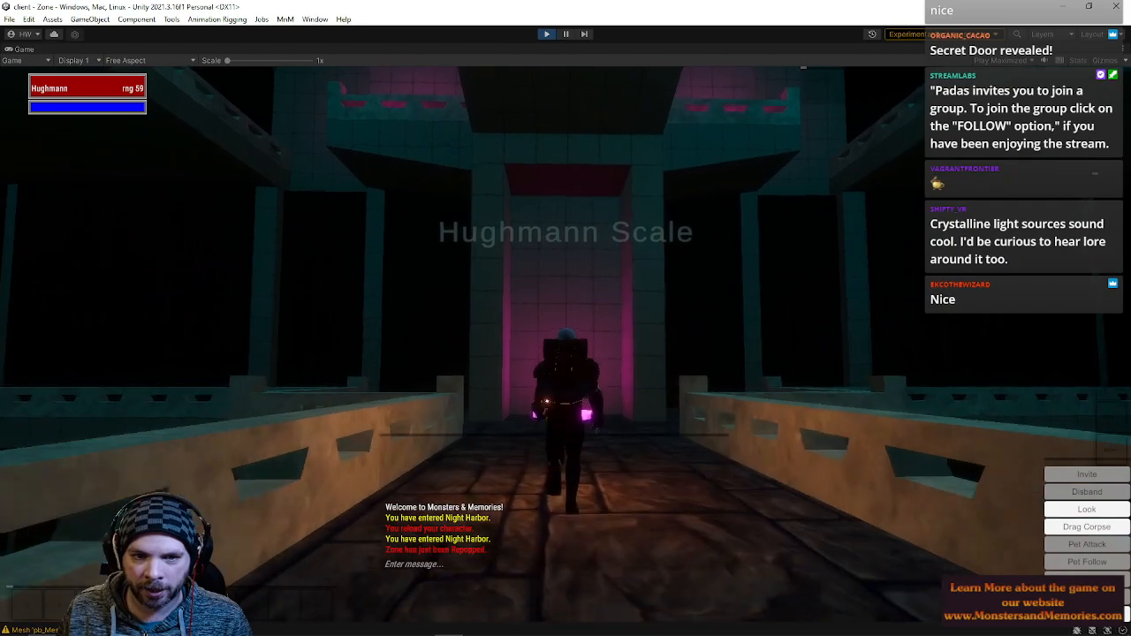
pyautogui.press('w')
pyautogui.moveTo(473, 354); pyautogui.dragTo(450, 341, button='right')
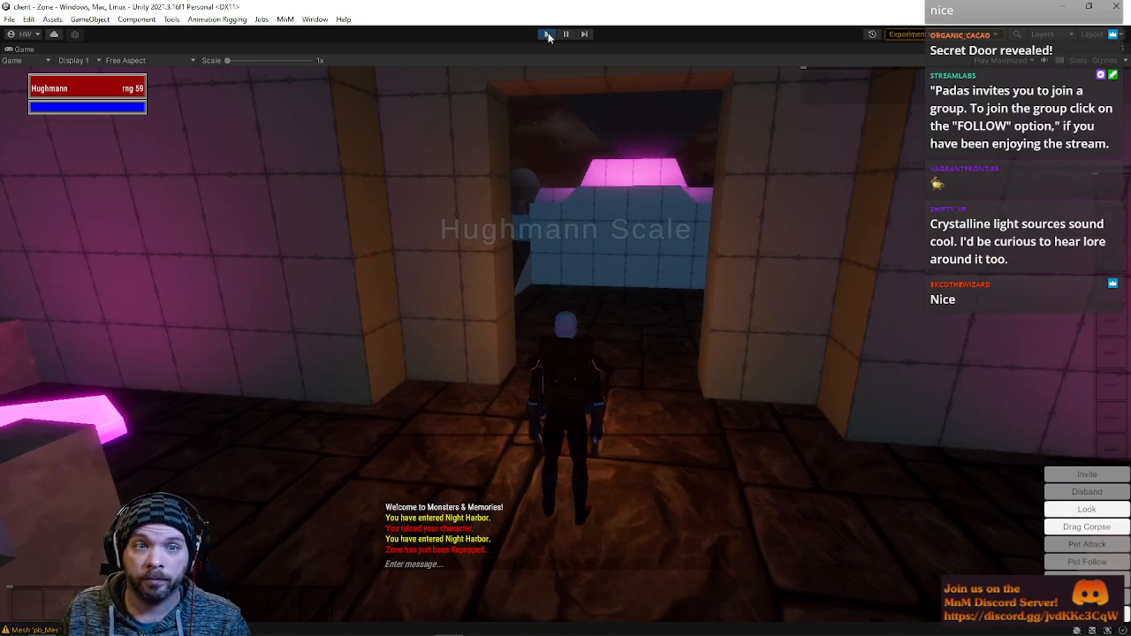
# - Stop play mode and open the recent NightHarbor scene from Maps
pyautogui.hotkey('ctrl', 'p')
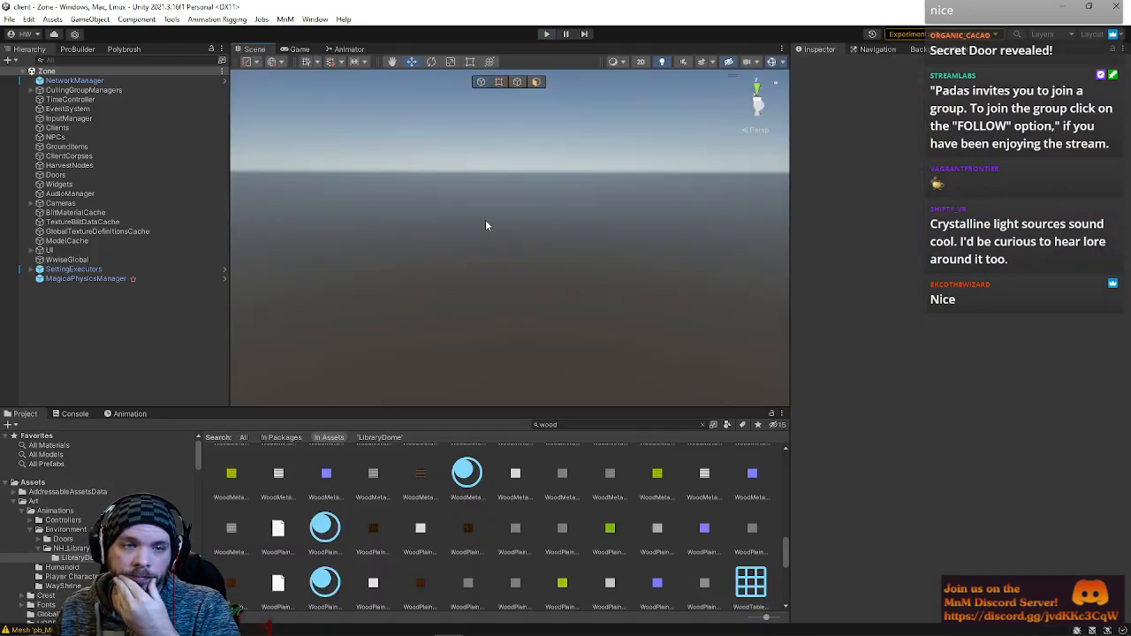
pyautogui.click(9, 19)
pyautogui.moveTo(106, 59)
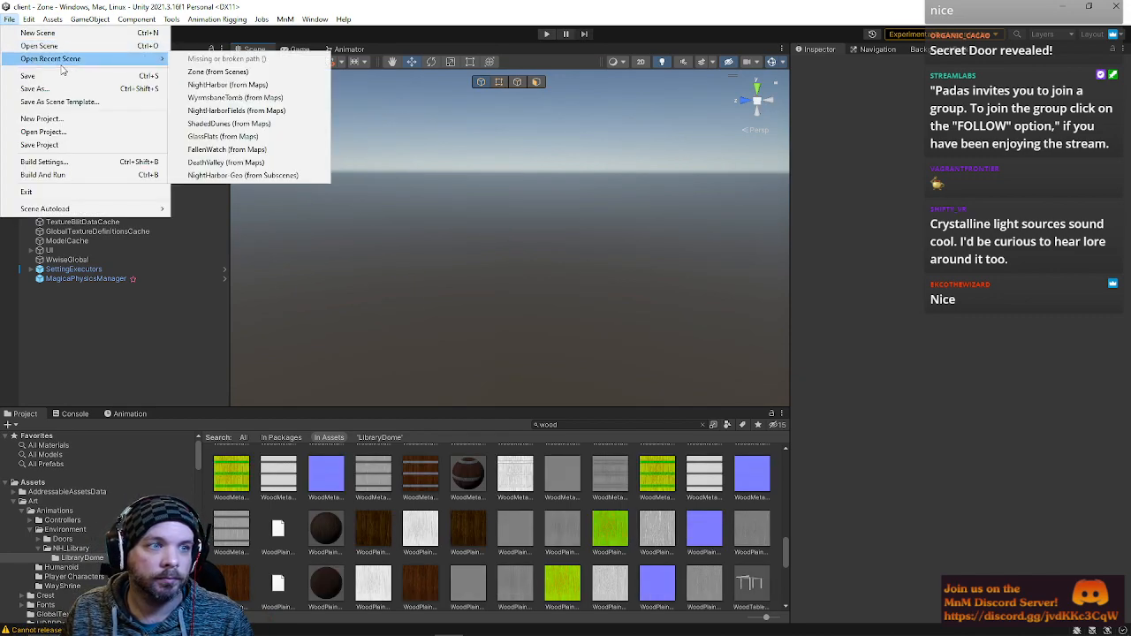
pyautogui.click(267, 83)
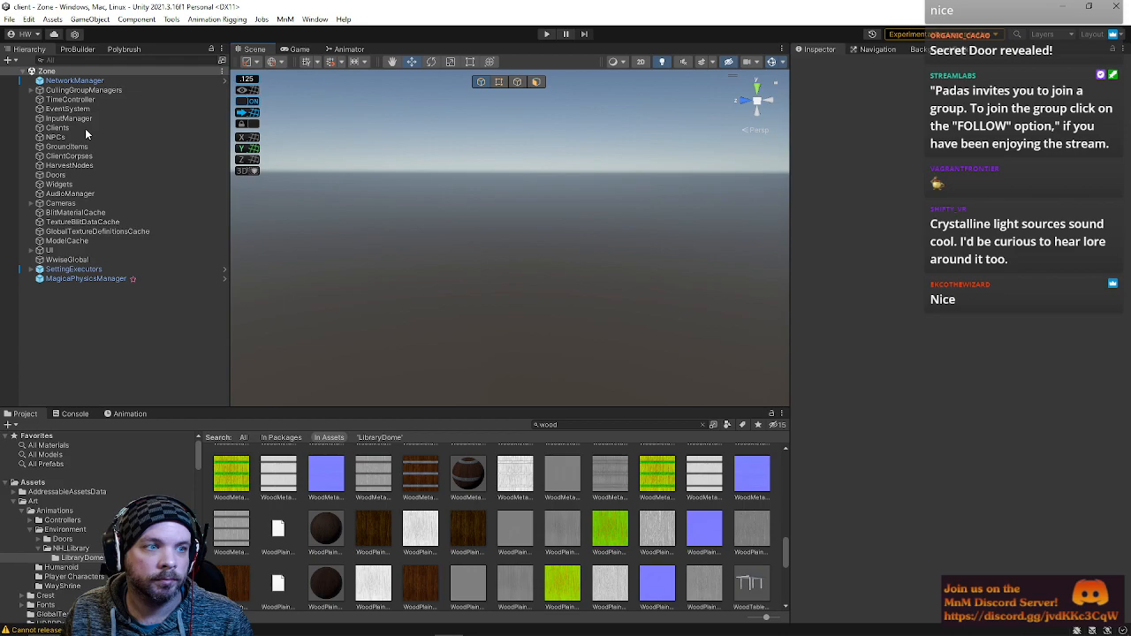
# - Load all subscenes of the SubsceneLoader in the editor and bring the library interior into view
pyautogui.click(74, 108)
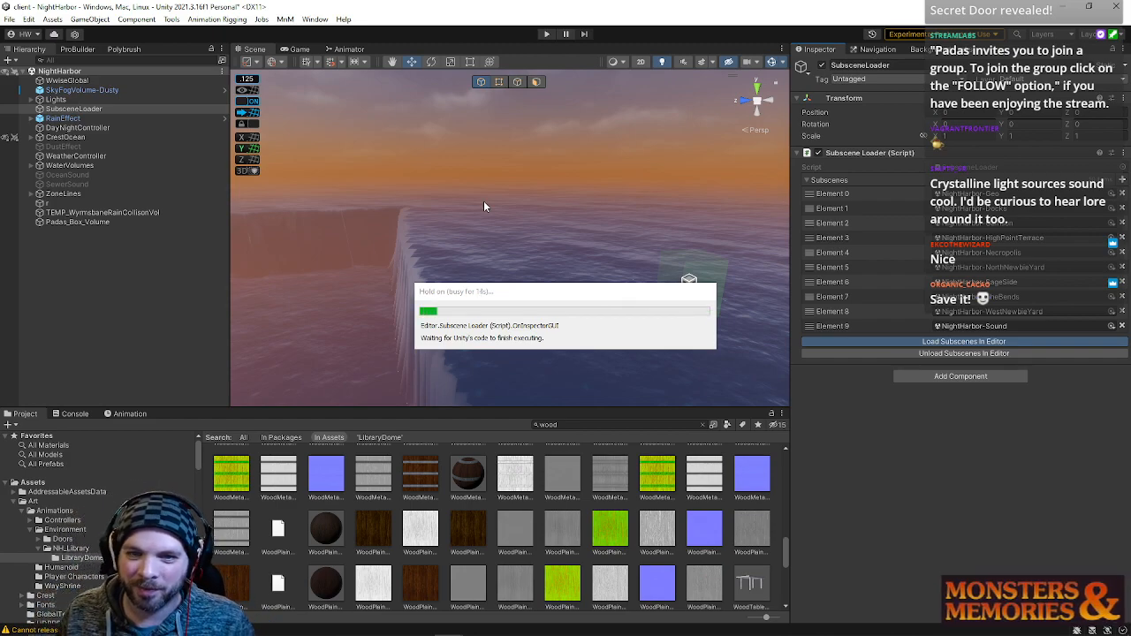
pyautogui.moveTo(483, 215); pyautogui.dragTo(308, 296, button='right')
pyautogui.moveTo(309, 298); pyautogui.dragTo(565, 204, button='right')
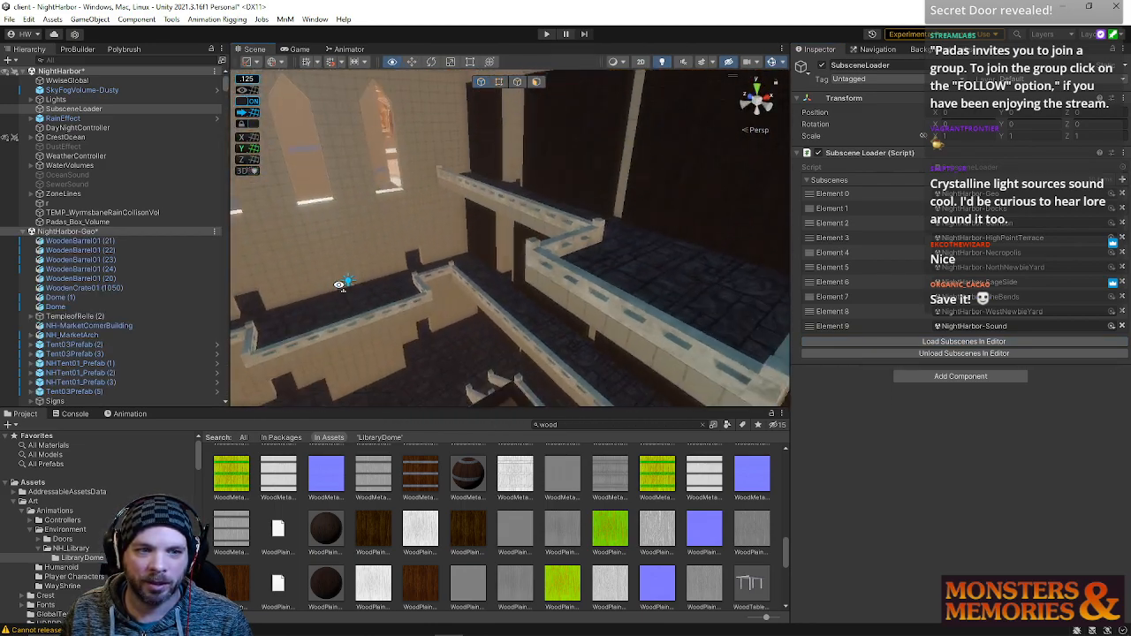
# - Duplicate the dark wood panel on the upper balcony, pull the copy away from the wall and rotate it -90 on Y
pyautogui.click(692, 182)
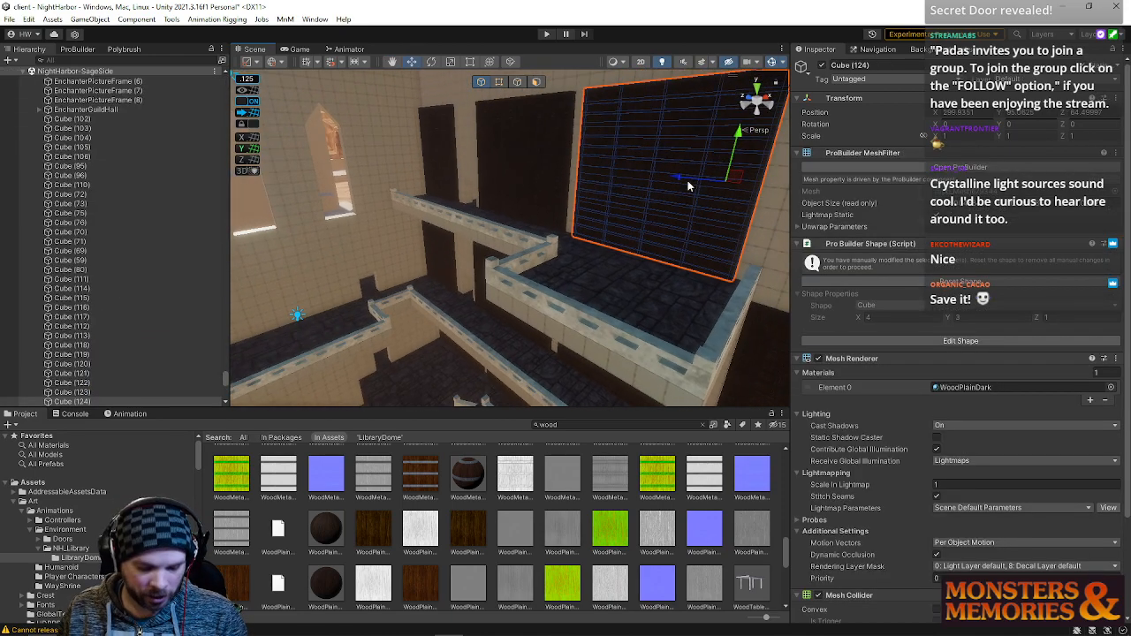
pyautogui.hotkey('ctrl', 'd')
pyautogui.moveTo(688, 181); pyautogui.dragTo(670, 219, button='right')
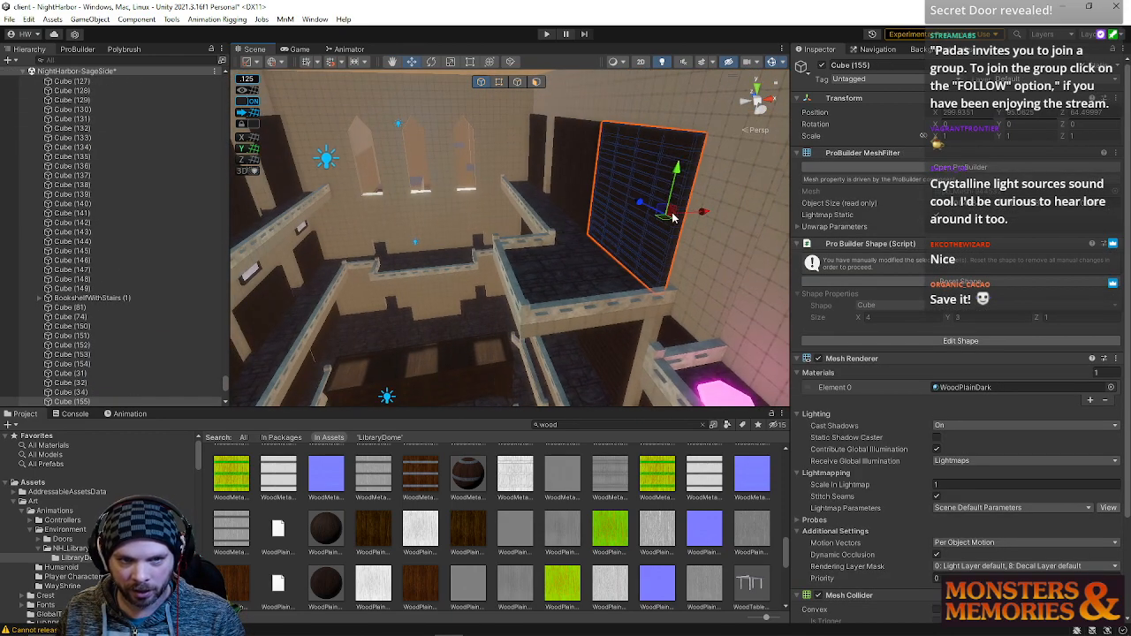
pyautogui.moveTo(701, 216); pyautogui.dragTo(915, 170)
pyautogui.press('e')
pyautogui.write('-90')
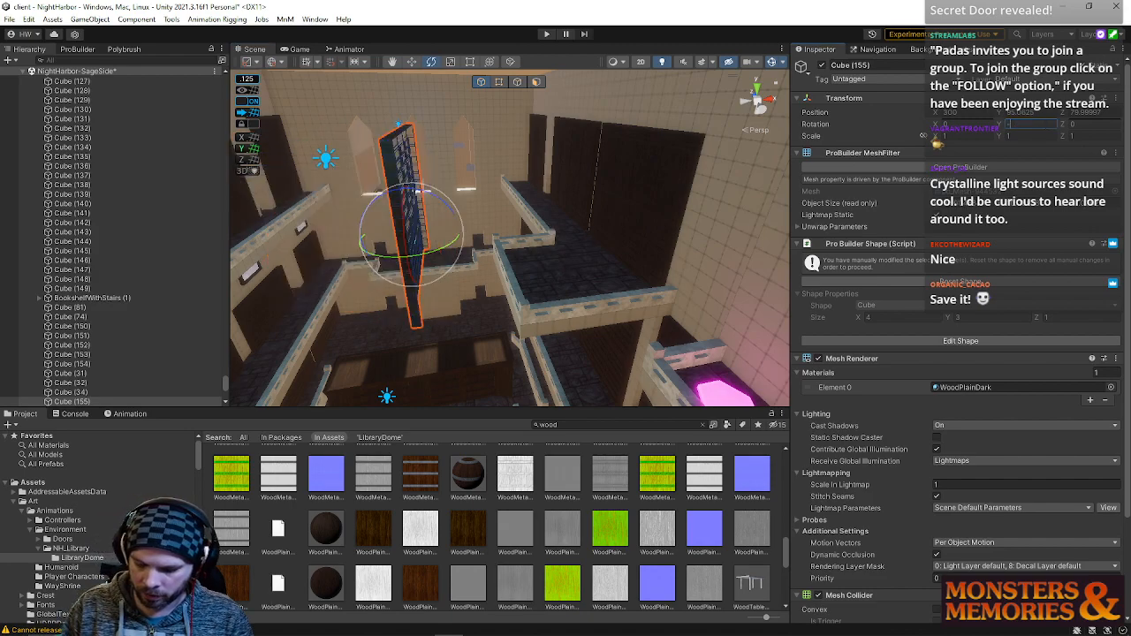
# - Move the copied wood panel against the wall beneath the arched windows, at about X 330.5, Y 81.875, Z 78.5
pyautogui.write('w')
pyautogui.moveTo(419, 216); pyautogui.dragTo(428, 150)
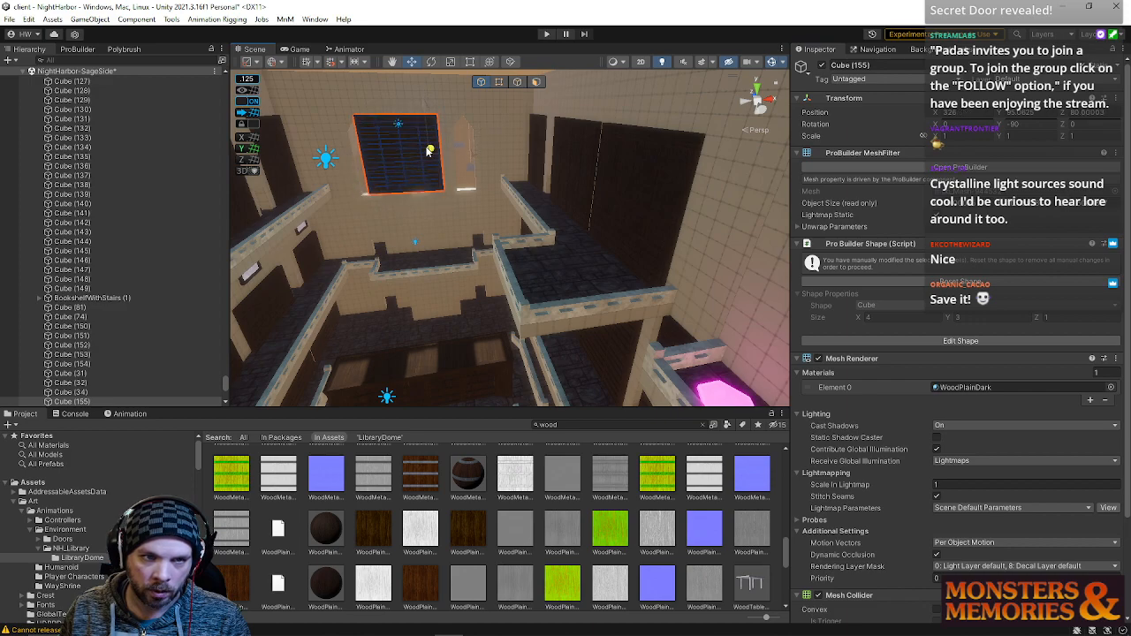
pyautogui.keyDown('alt'); pyautogui.moveTo(282, 85); pyautogui.dragTo(443, 92); pyautogui.keyUp('alt')
pyautogui.press('w')
pyautogui.moveTo(443, 92); pyautogui.dragTo(429, 367, button='right')
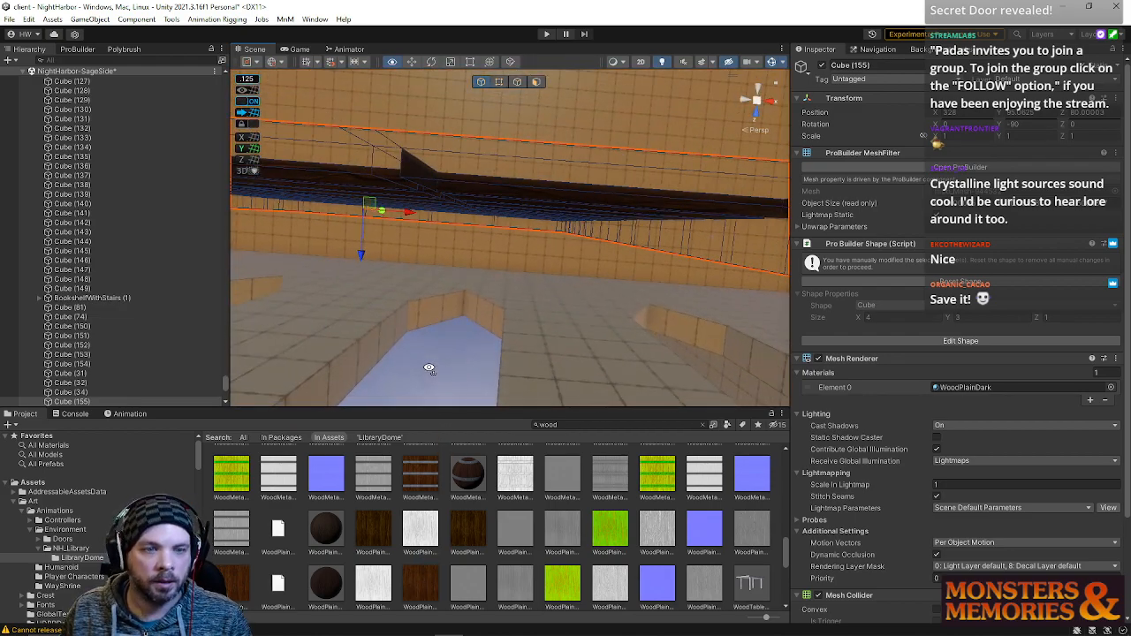
pyautogui.moveTo(433, 226); pyautogui.dragTo(512, 295, button='right')
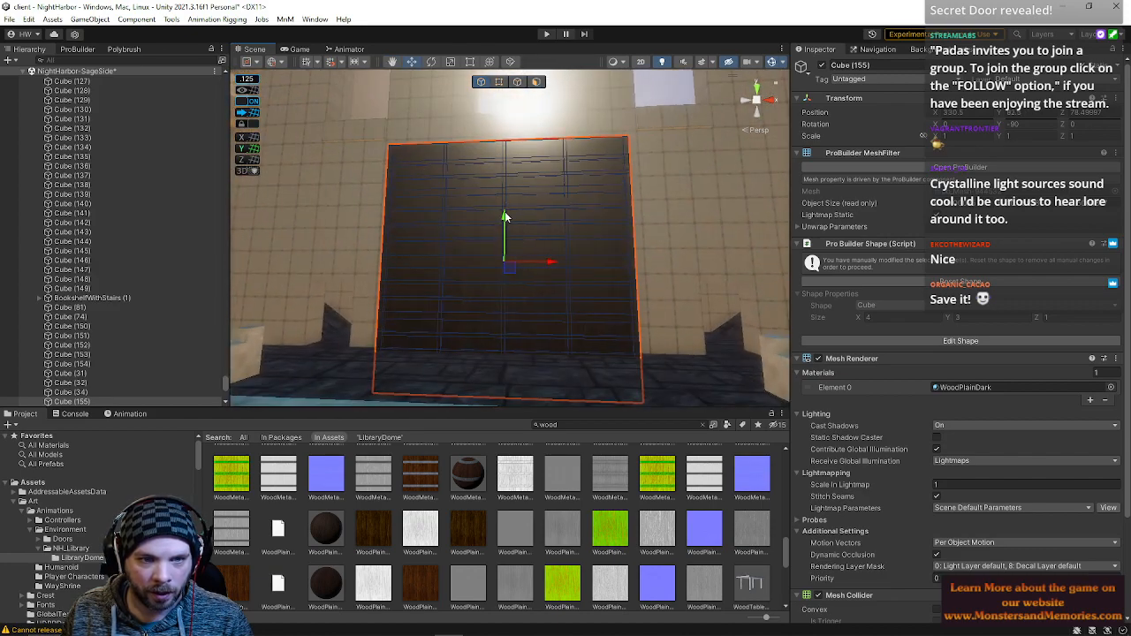
pyautogui.moveTo(505, 203); pyautogui.dragTo(505, 184)
pyautogui.moveTo(544, 192); pyautogui.dragTo(475, 221, button='right')
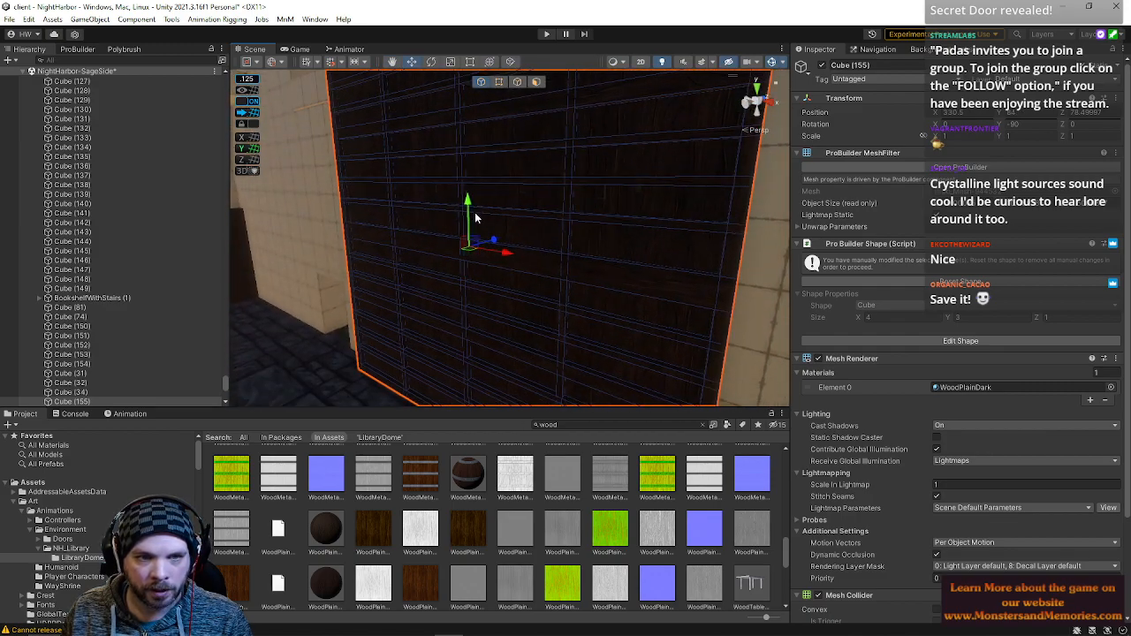
pyautogui.moveTo(469, 201); pyautogui.dragTo(469, 279)
pyautogui.moveTo(491, 242); pyautogui.dragTo(532, 131, button='right')
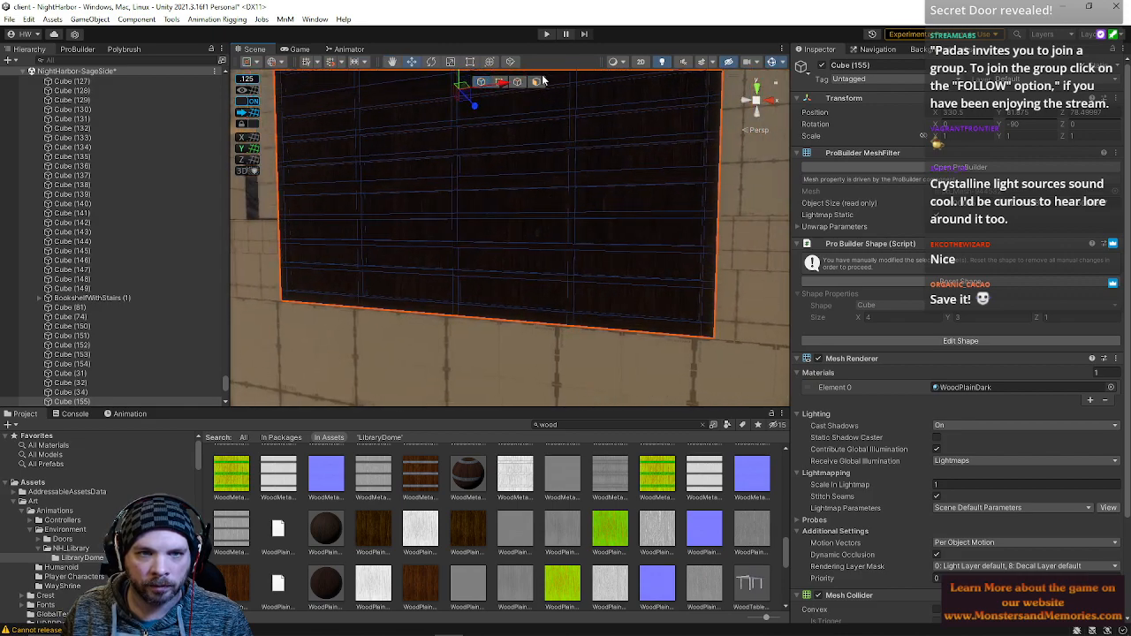
# - Select the lowest faces of the copied wood panel and delete them
pyautogui.click(537, 81)
pyautogui.moveTo(261, 205); pyautogui.dragTo(797, 367)
pyautogui.moveTo(580, 308); pyautogui.dragTo(534, 216, button='right')
pyautogui.press('BackSpace')
pyautogui.moveTo(557, 331)
pyautogui.mouseDown(button='right')
pyautogui.moveTo(566, 284)
pyautogui.moveTo(566, 331)
pyautogui.mouseUp(button='right')
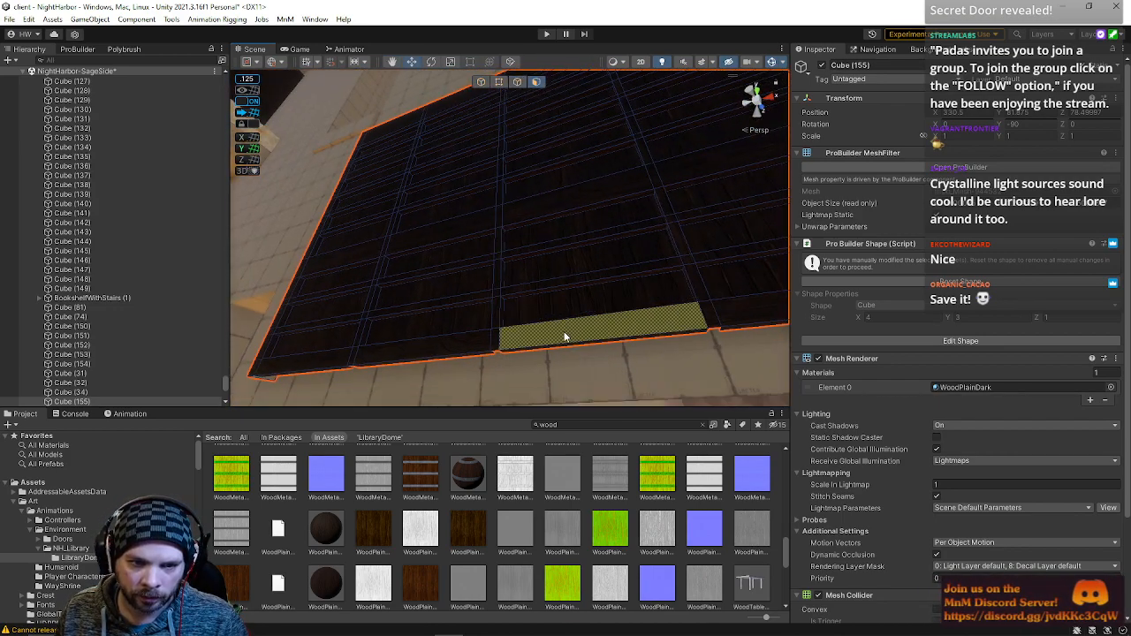
# - Lower the bottom row of vertices of the copied panel slightly toward the stone floor and return to object editing
pyautogui.click(549, 347)
pyautogui.keyDown('shift'); pyautogui.click(465, 355); pyautogui.keyUp('shift')
pyautogui.moveTo(745, 332); pyautogui.dragTo(535, 174, button='right')
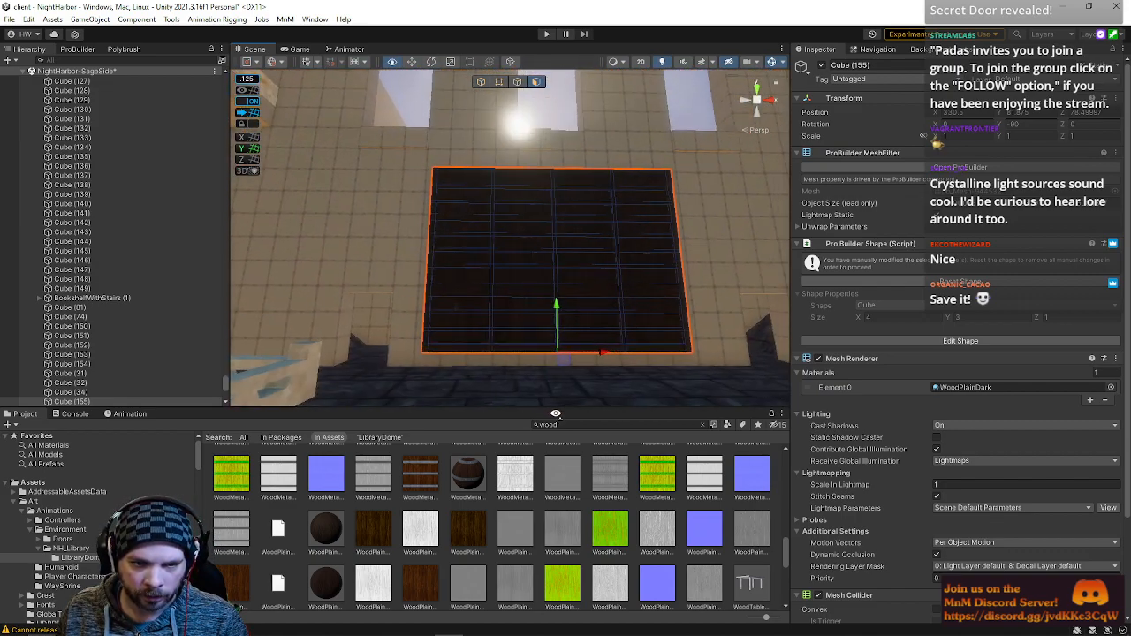
pyautogui.moveTo(630, 341); pyautogui.dragTo(605, 345, button='right')
pyautogui.click(500, 82)
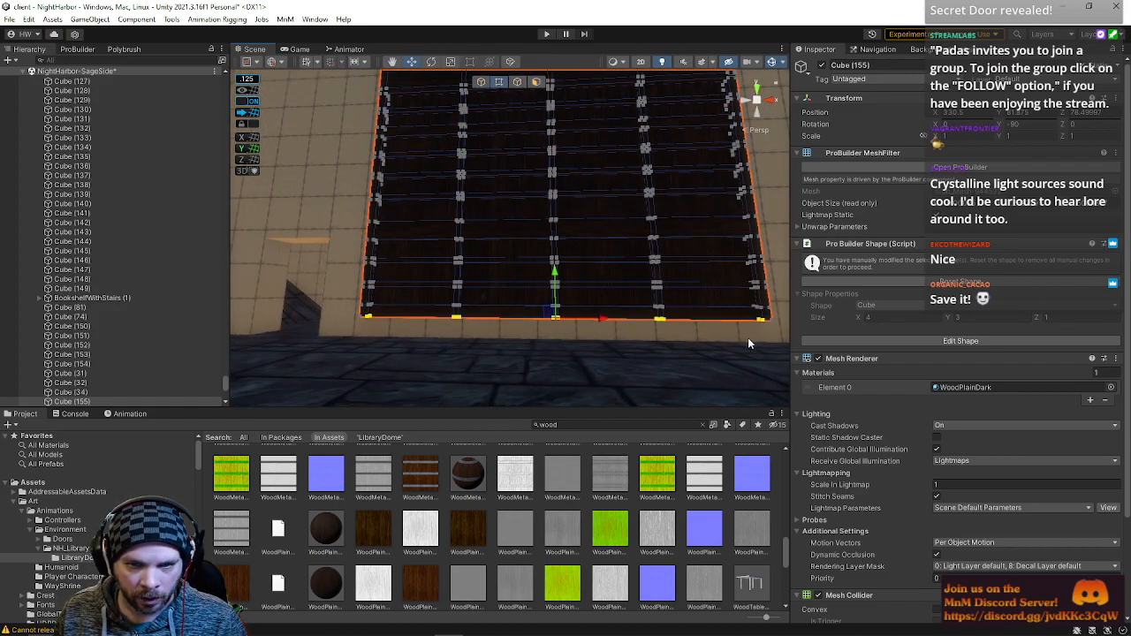
pyautogui.moveTo(780, 338); pyautogui.dragTo(330, 311)
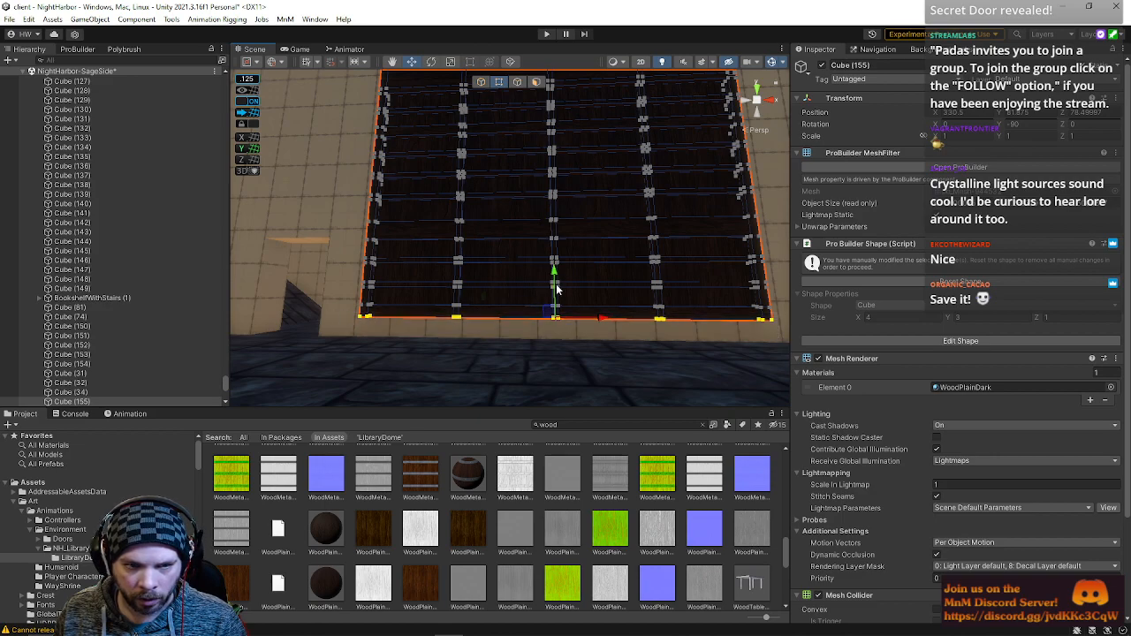
pyautogui.moveTo(554, 274); pyautogui.dragTo(554, 286)
pyautogui.moveTo(555, 283); pyautogui.dragTo(544, 83, button='right')
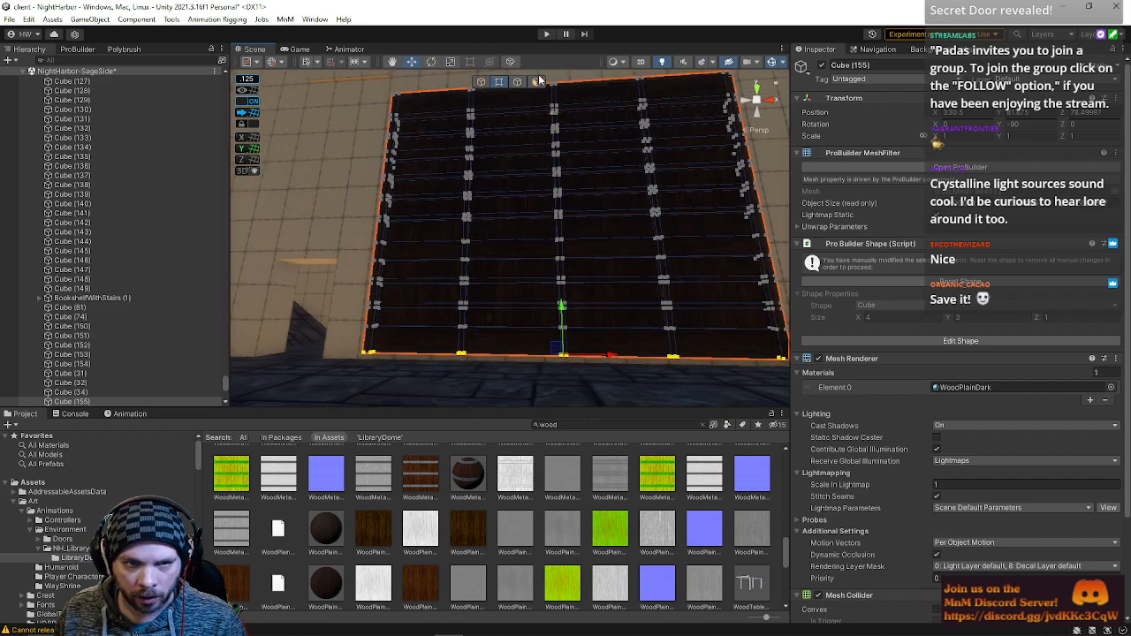
pyautogui.click(480, 82)
# - Duplicate the trimmed wood panel and move the copy down to the floor below, shifting it to X 326.5
pyautogui.moveTo(555, 168); pyautogui.dragTo(569, 233, button='right')
pyautogui.click(569, 233)
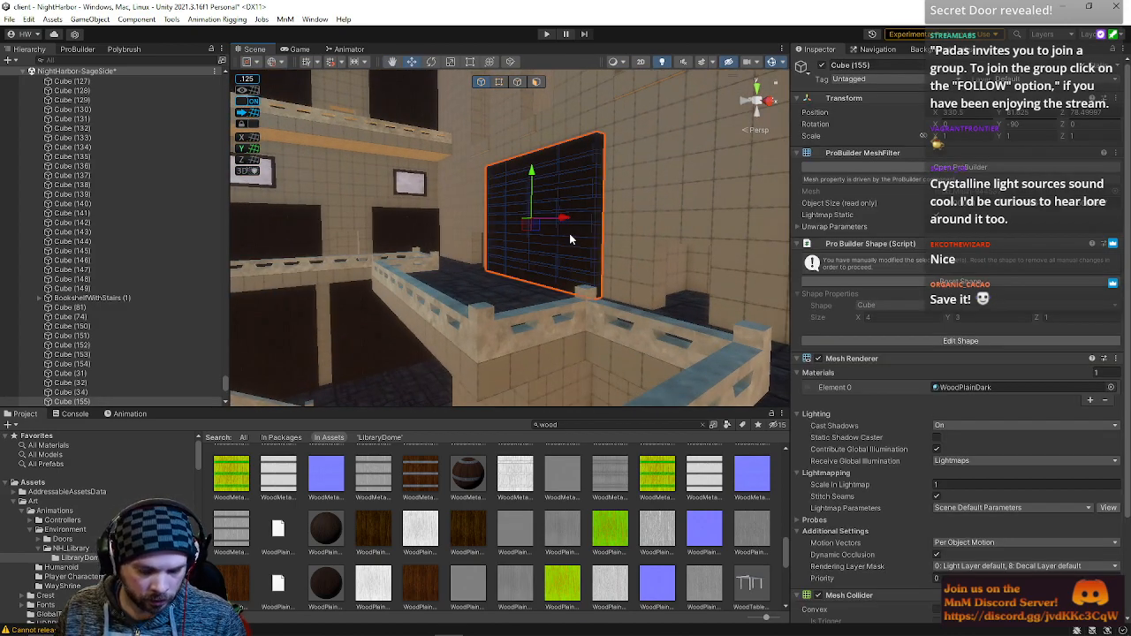
pyautogui.click(532, 327)
pyautogui.moveTo(522, 377); pyautogui.dragTo(519, 403)
pyautogui.moveTo(519, 403); pyautogui.dragTo(570, 389, button='right')
pyautogui.moveTo(660, 285); pyautogui.dragTo(632, 308)
pyautogui.press('f')
pyautogui.moveTo(860, 289); pyautogui.dragTo(866, 309, button='right')
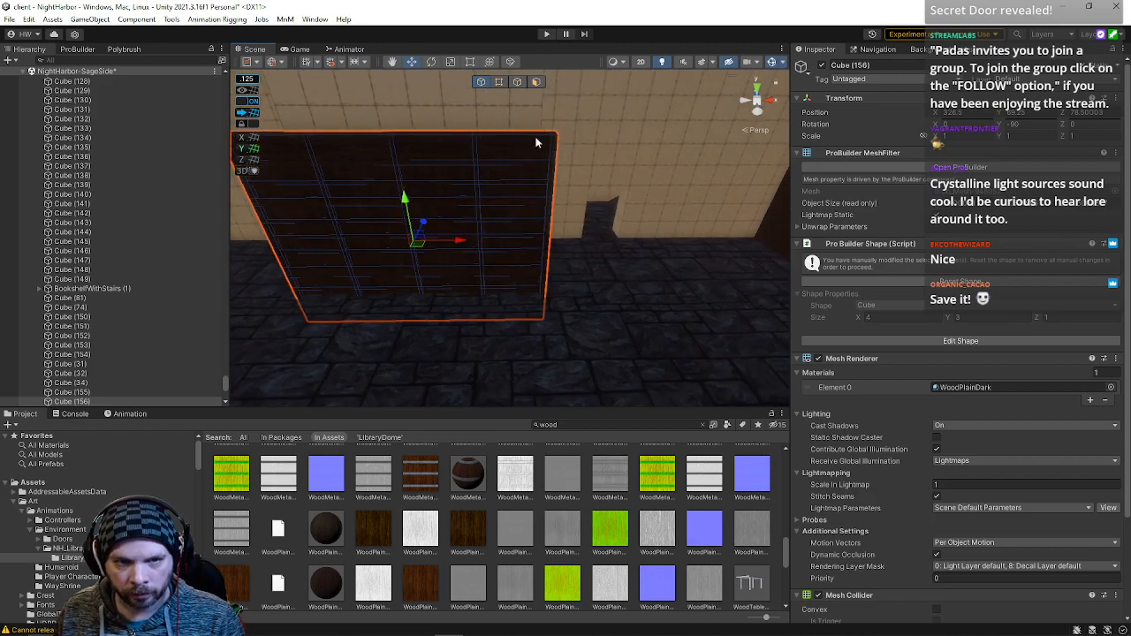
# - Narrow the lower wood panel by moving the vertices of both its side edges inward
pyautogui.click(499, 81)
pyautogui.moveTo(514, 117); pyautogui.dragTo(593, 405)
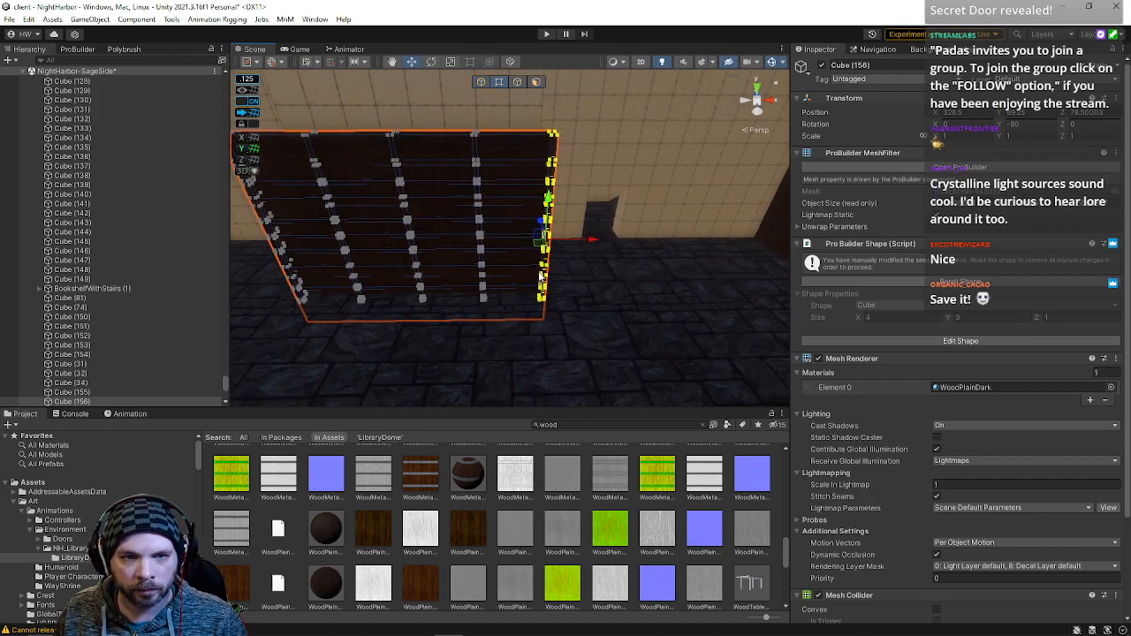
pyautogui.moveTo(592, 249); pyautogui.dragTo(561, 245)
pyautogui.keyDown('alt'); pyautogui.moveTo(484, 225); pyautogui.dragTo(485, 222); pyautogui.keyUp('alt')
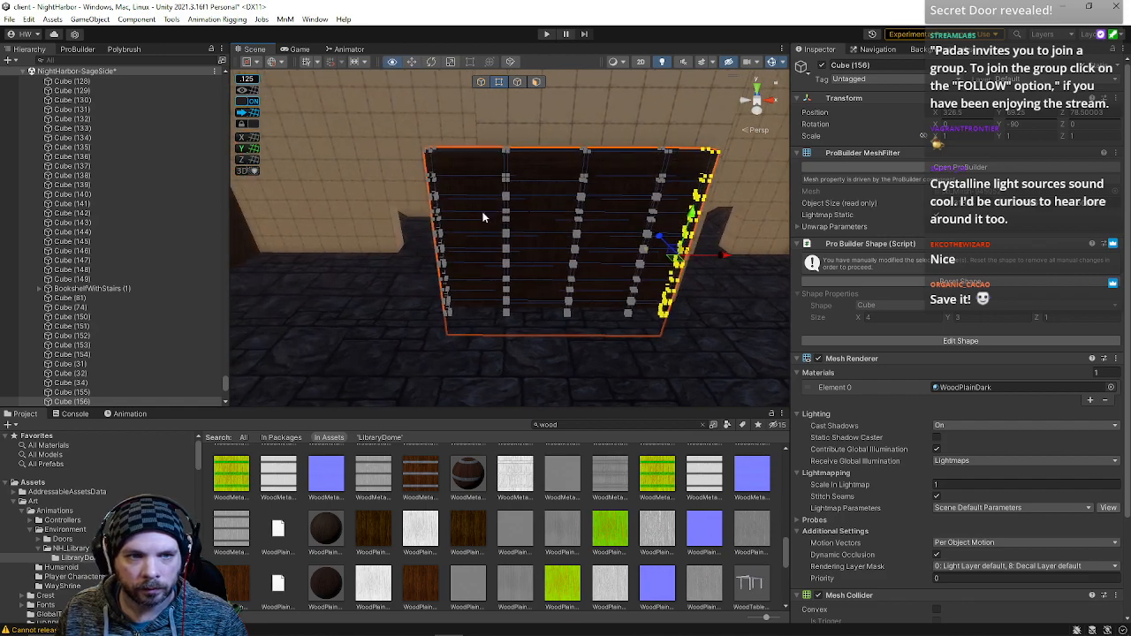
pyautogui.moveTo(409, 124); pyautogui.dragTo(457, 446)
pyautogui.moveTo(491, 258); pyautogui.dragTo(543, 258)
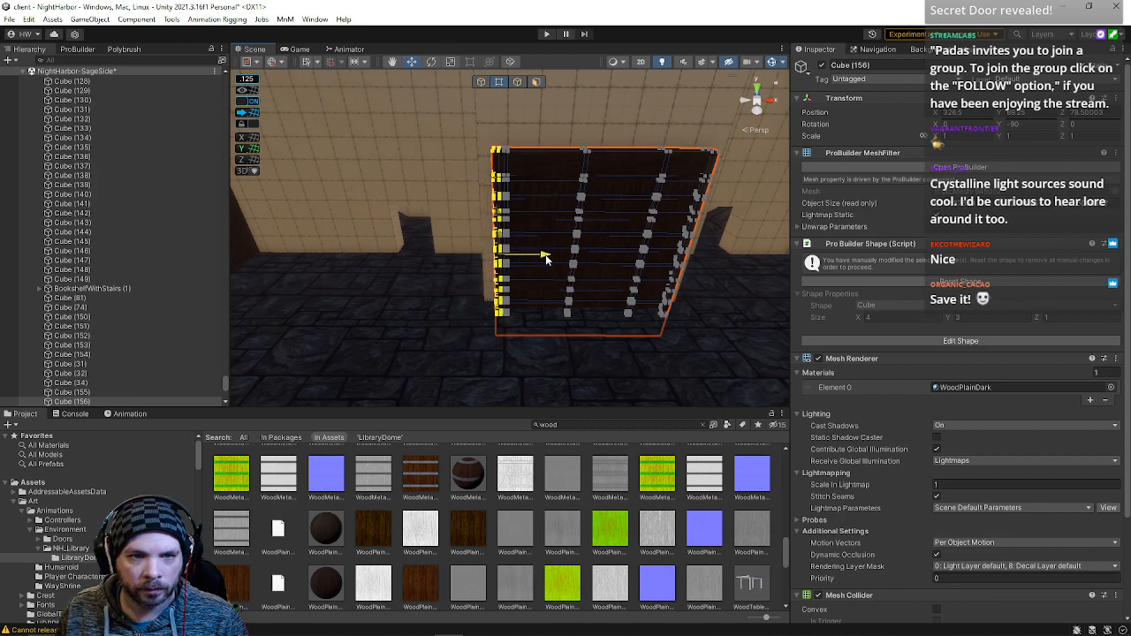
# - Undo the last side-vertex move on the lower wood panel and delete the faces along its side
pyautogui.hotkey('ctrl', 'z')
pyautogui.scroll(3, 482, 150)
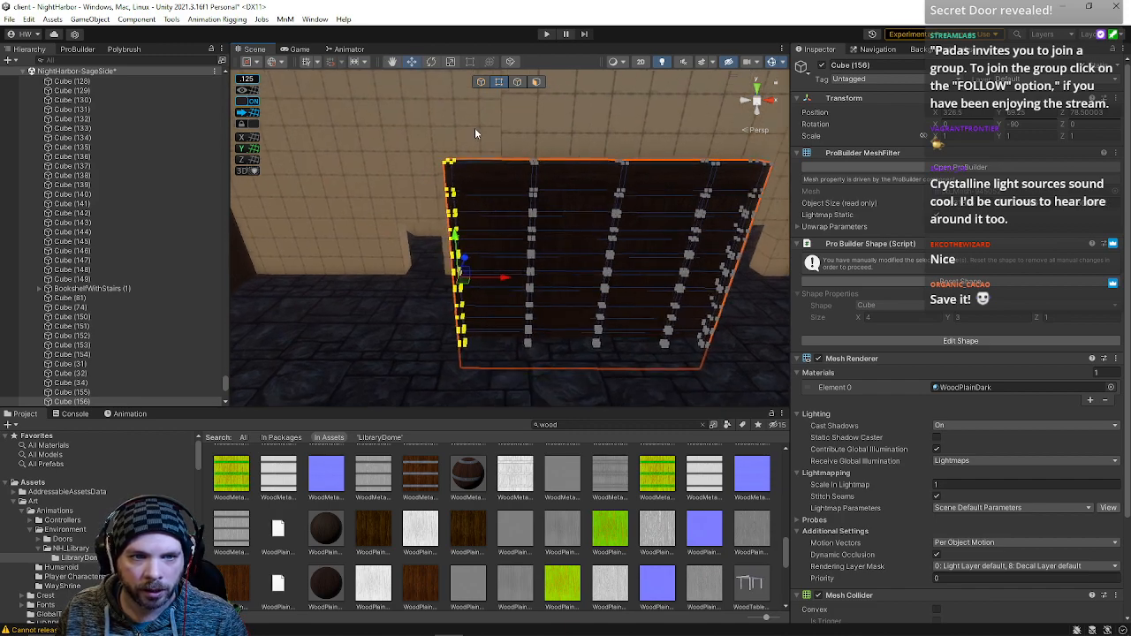
pyautogui.click(533, 81)
pyautogui.moveTo(481, 468); pyautogui.dragTo(485, 472)
pyautogui.press('BackSpace')
# - Raise the lower wood panel to Y 70.5 so its base meets the stone floor
pyautogui.click(516, 83)
pyautogui.moveTo(495, 179); pyautogui.dragTo(575, 604, button='right')
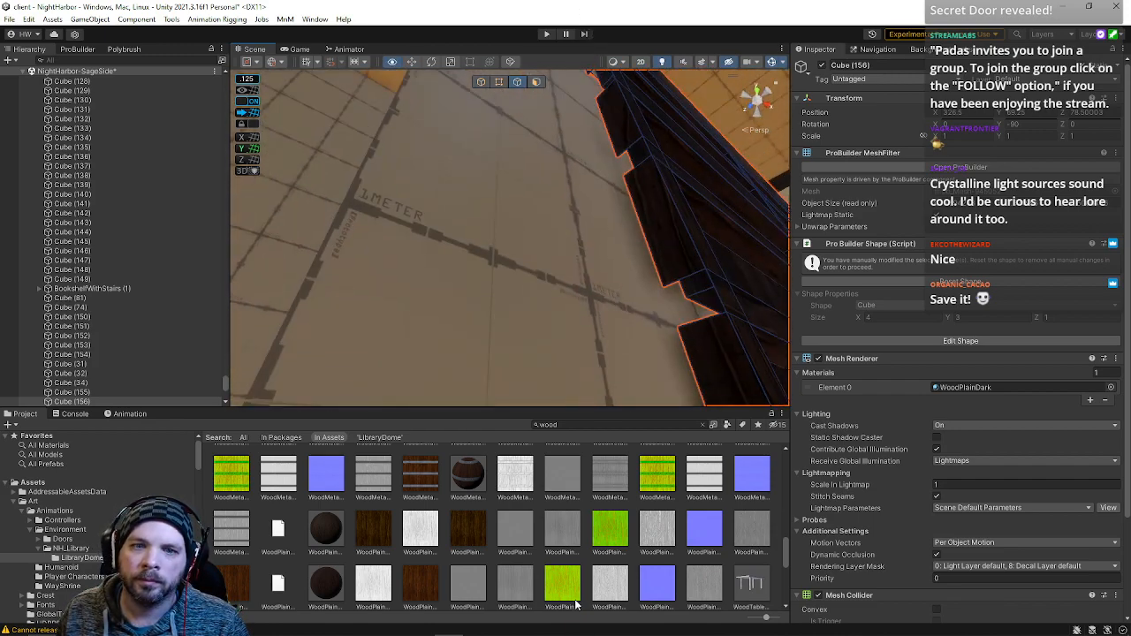
pyautogui.moveTo(658, 274); pyautogui.dragTo(636, 237, button='right')
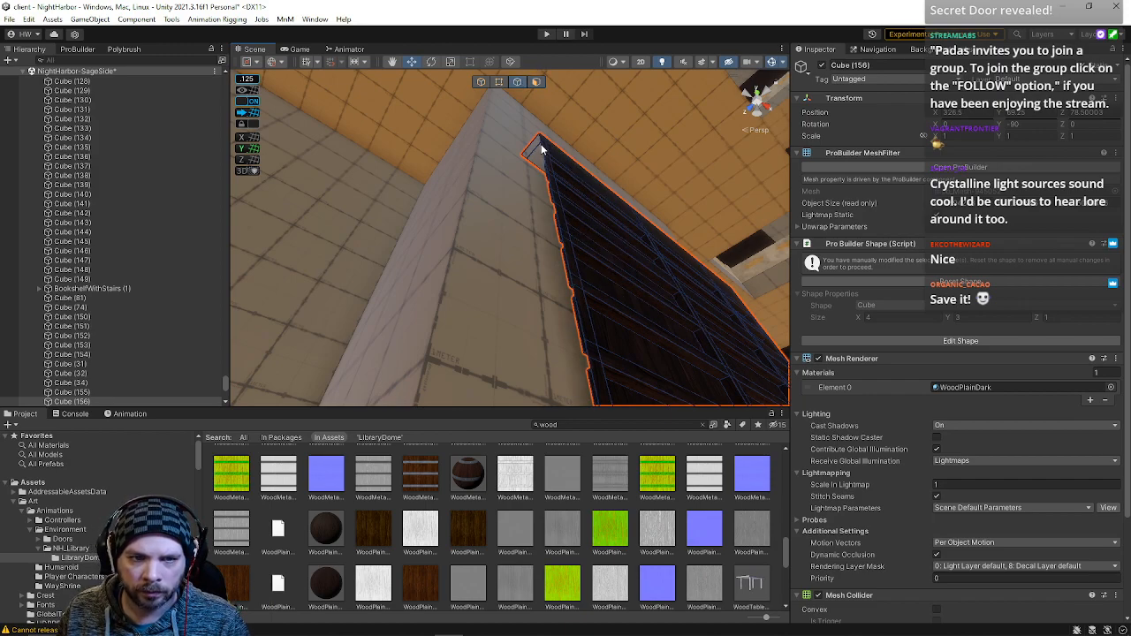
pyautogui.moveTo(542, 144); pyautogui.dragTo(536, 390, button='right')
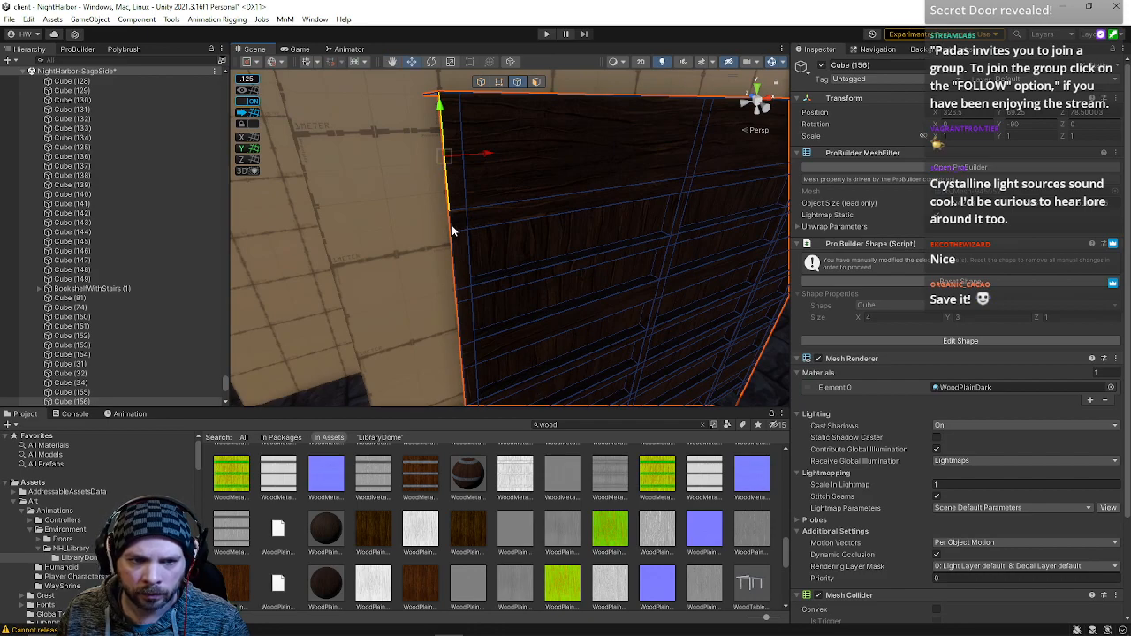
pyautogui.moveTo(458, 305); pyautogui.dragTo(495, 322, button='right')
pyautogui.moveTo(499, 248); pyautogui.dragTo(562, 141, button='right')
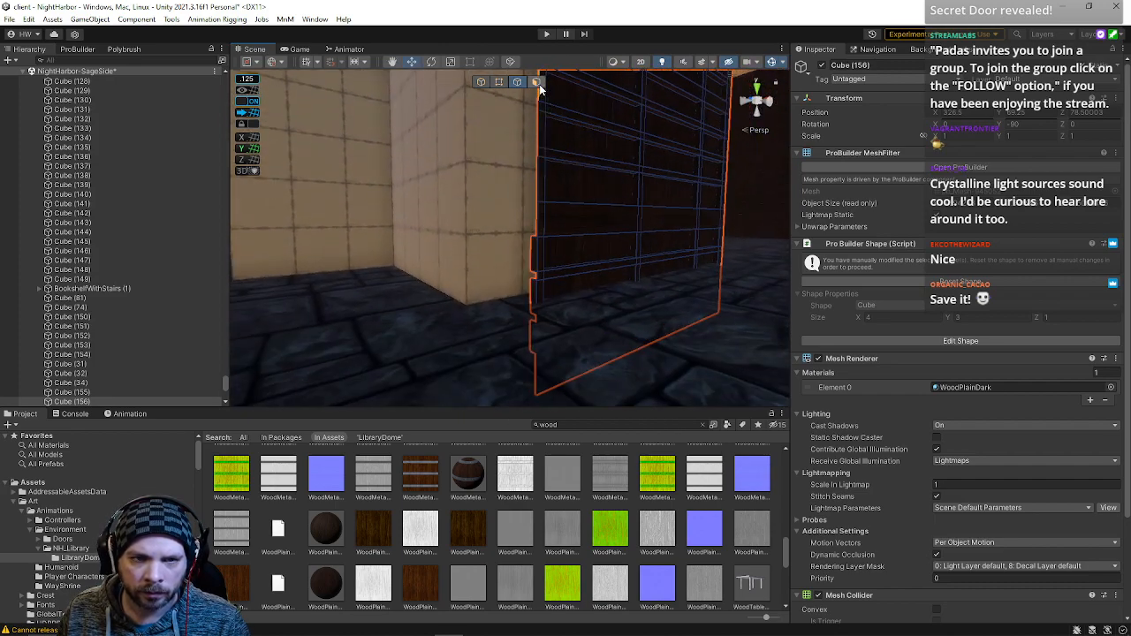
pyautogui.moveTo(534, 346); pyautogui.dragTo(493, 103, button='right')
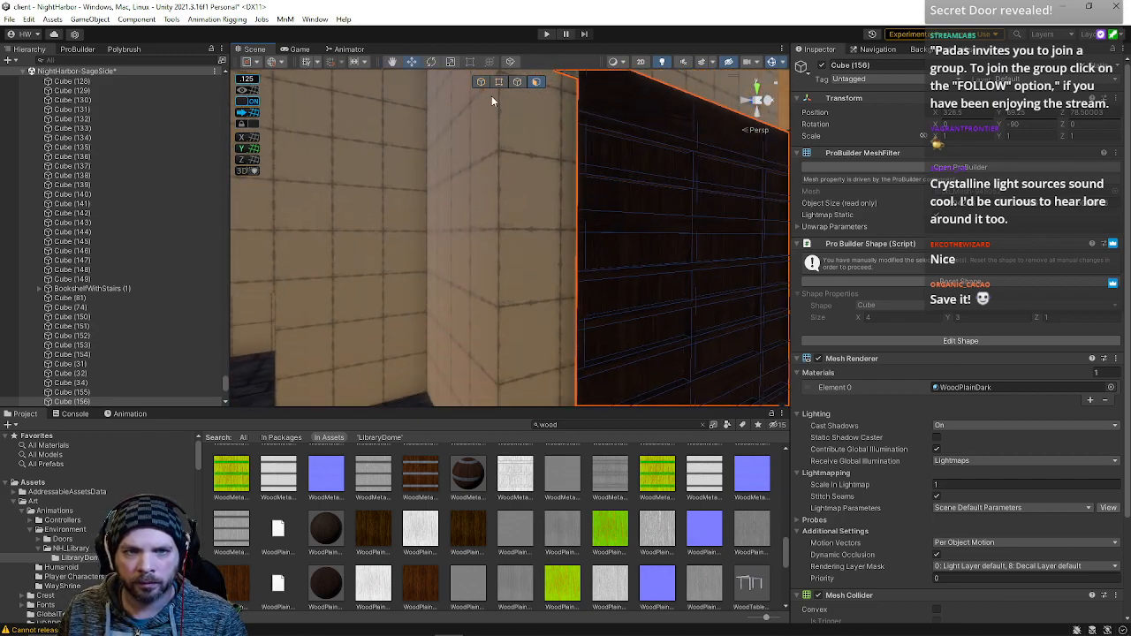
pyautogui.moveTo(631, 259); pyautogui.dragTo(634, 278, button='right')
pyautogui.moveTo(623, 221); pyautogui.dragTo(605, 181)
pyautogui.moveTo(605, 182); pyautogui.dragTo(561, 268, button='right')
# - Select the edges along the lower panel's open side and extrude them back to the wall
pyautogui.click(520, 85)
pyautogui.click(614, 268)
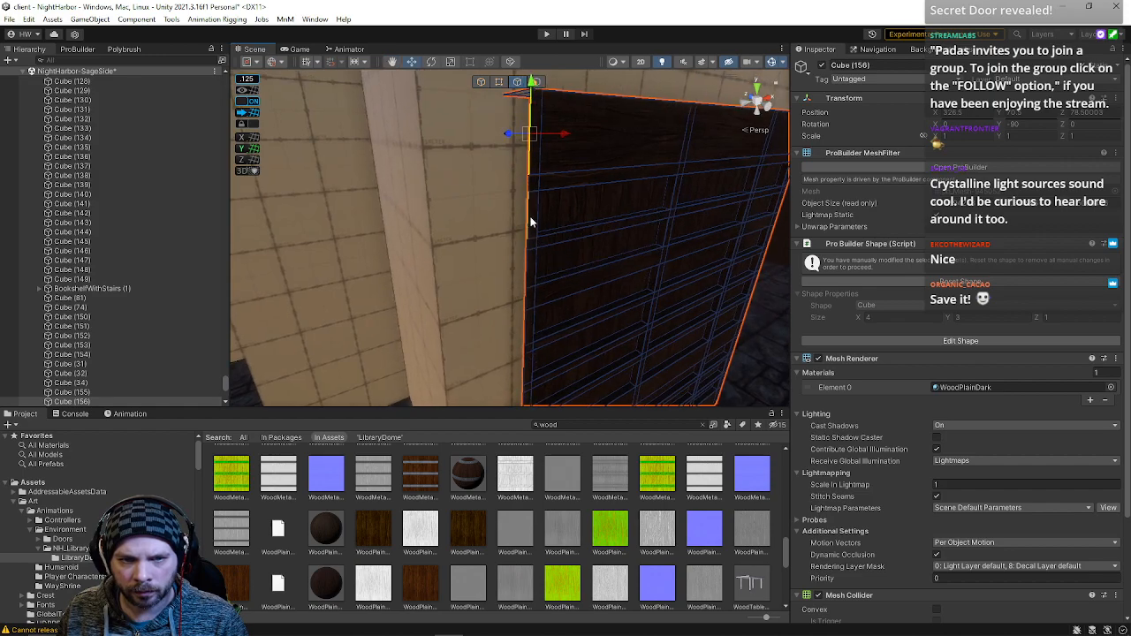
pyautogui.keyDown('shift'); pyautogui.click(528, 245); pyautogui.keyUp('shift')
pyautogui.keyDown('shift'); pyautogui.click(528, 266); pyautogui.keyUp('shift')
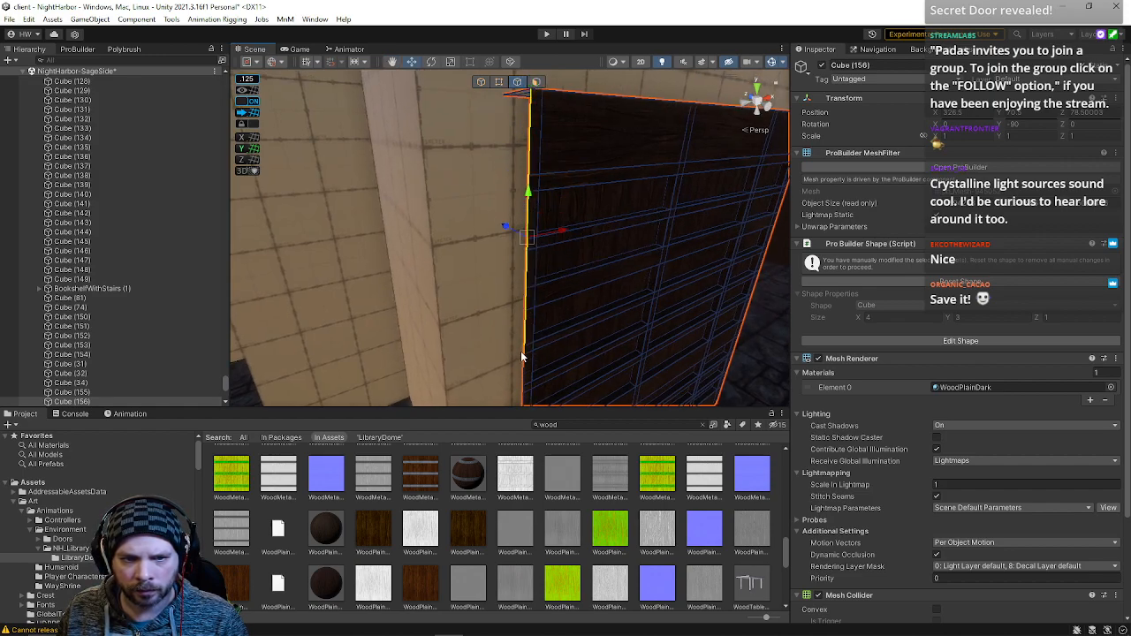
pyautogui.moveTo(523, 373); pyautogui.dragTo(543, 371, button='right')
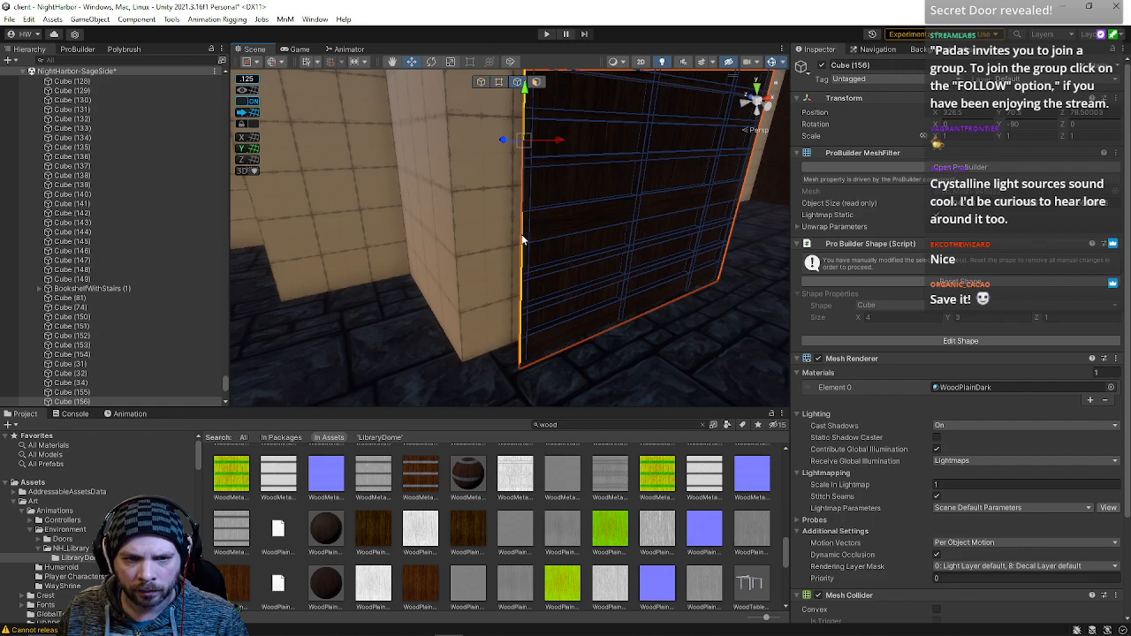
pyautogui.moveTo(525, 166); pyautogui.dragTo(566, 380, button='right')
pyautogui.moveTo(674, 297); pyautogui.dragTo(551, 274)
pyautogui.moveTo(566, 278); pyautogui.dragTo(484, 126, button='right')
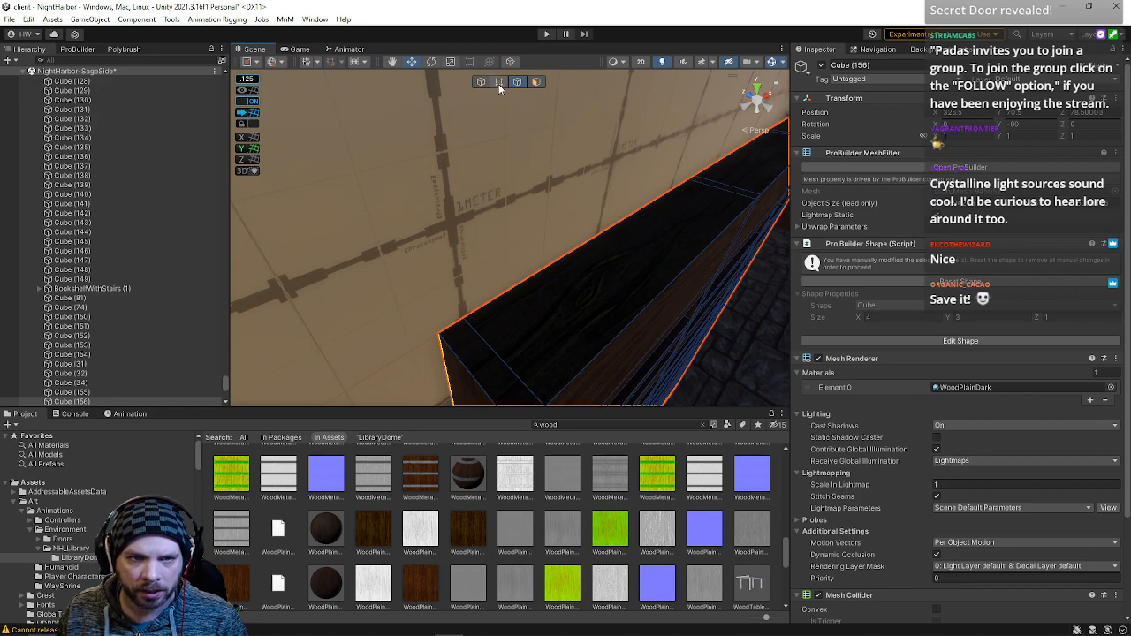
# - Shift the two inner columns of vertices on the lower panel sideways to even out their spacing
pyautogui.click(499, 82)
pyautogui.moveTo(457, 355); pyautogui.dragTo(508, 392, button='right')
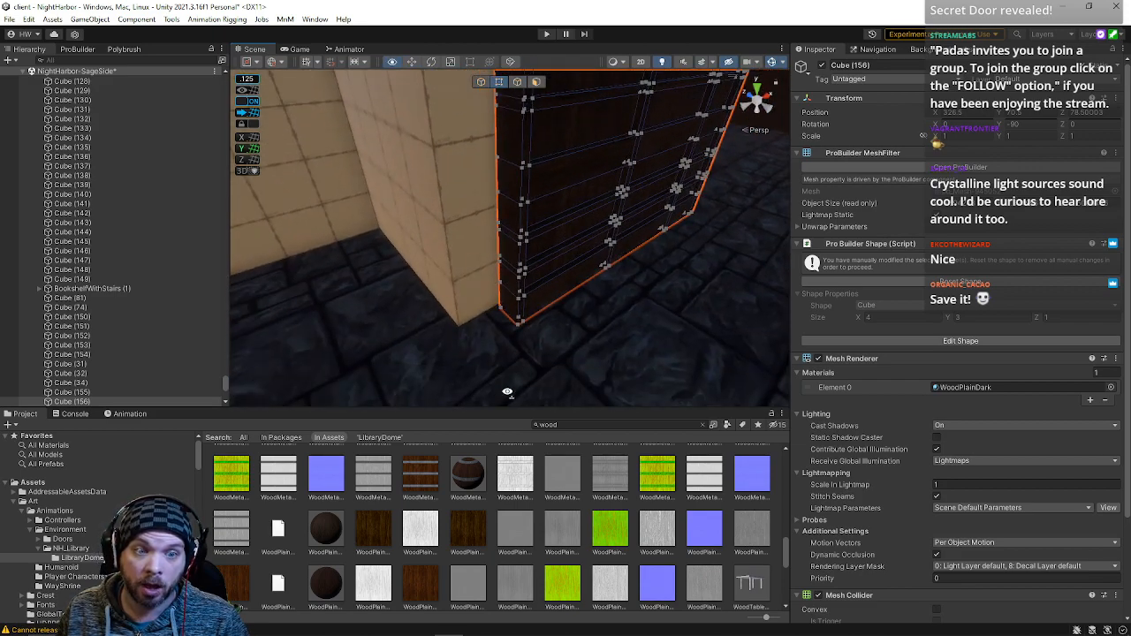
pyautogui.moveTo(605, 271); pyautogui.dragTo(482, 226, button='right')
pyautogui.moveTo(438, 120); pyautogui.dragTo(503, 411)
pyautogui.press('f')
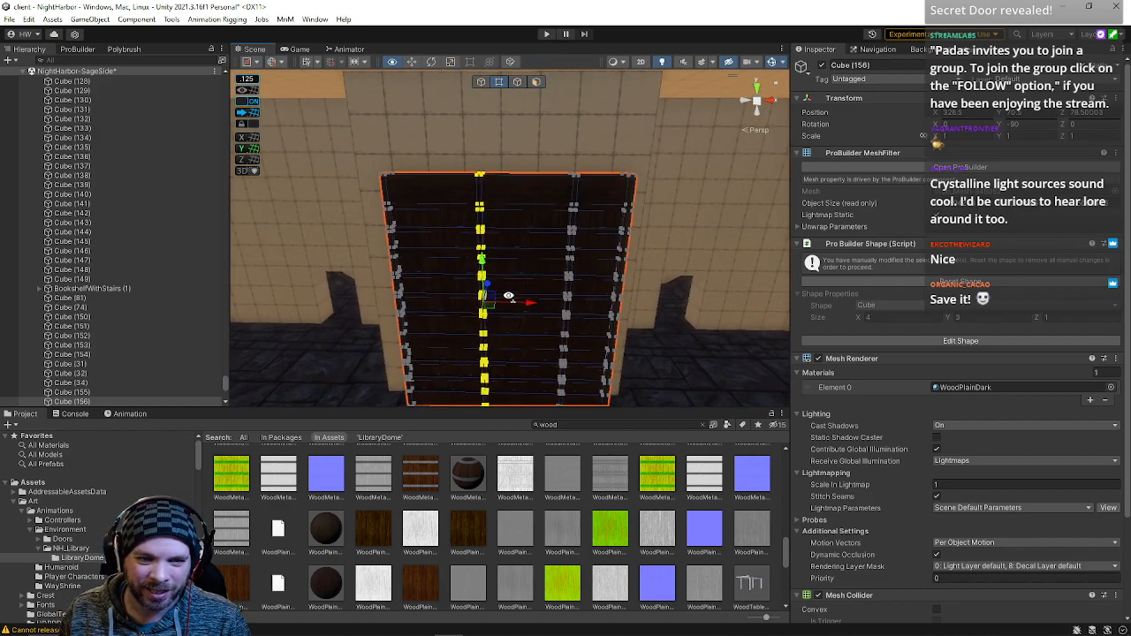
pyautogui.moveTo(552, 312); pyautogui.dragTo(540, 310)
pyautogui.moveTo(583, 298); pyautogui.dragTo(590, 294, button='right')
pyautogui.press('s')
pyautogui.moveTo(519, 131); pyautogui.dragTo(568, 419)
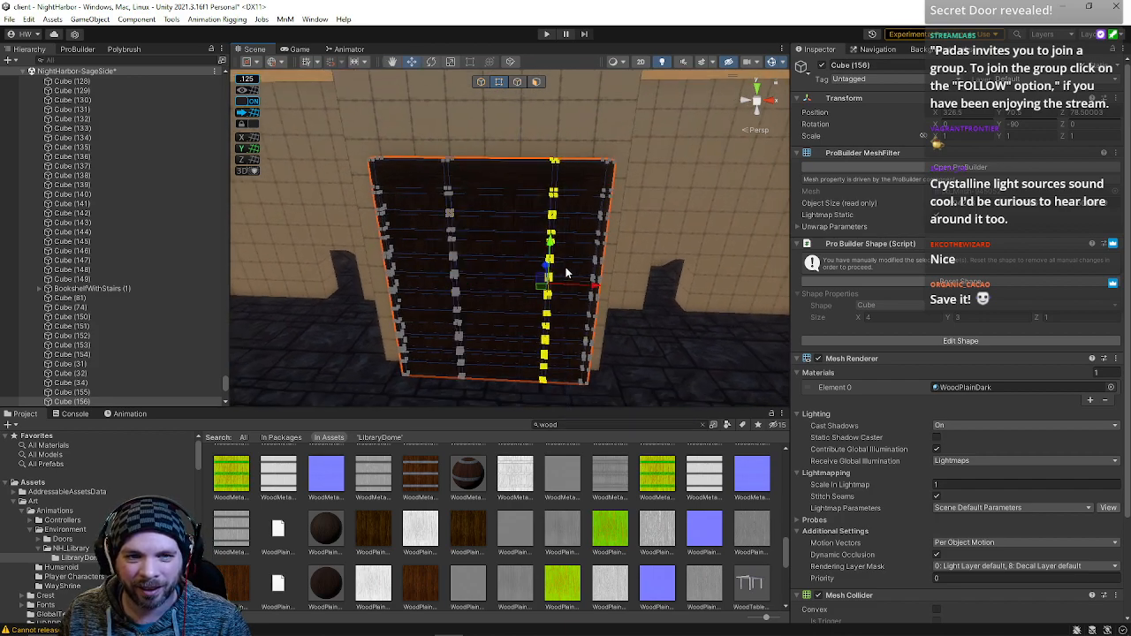
pyautogui.moveTo(591, 287); pyautogui.dragTo(563, 283)
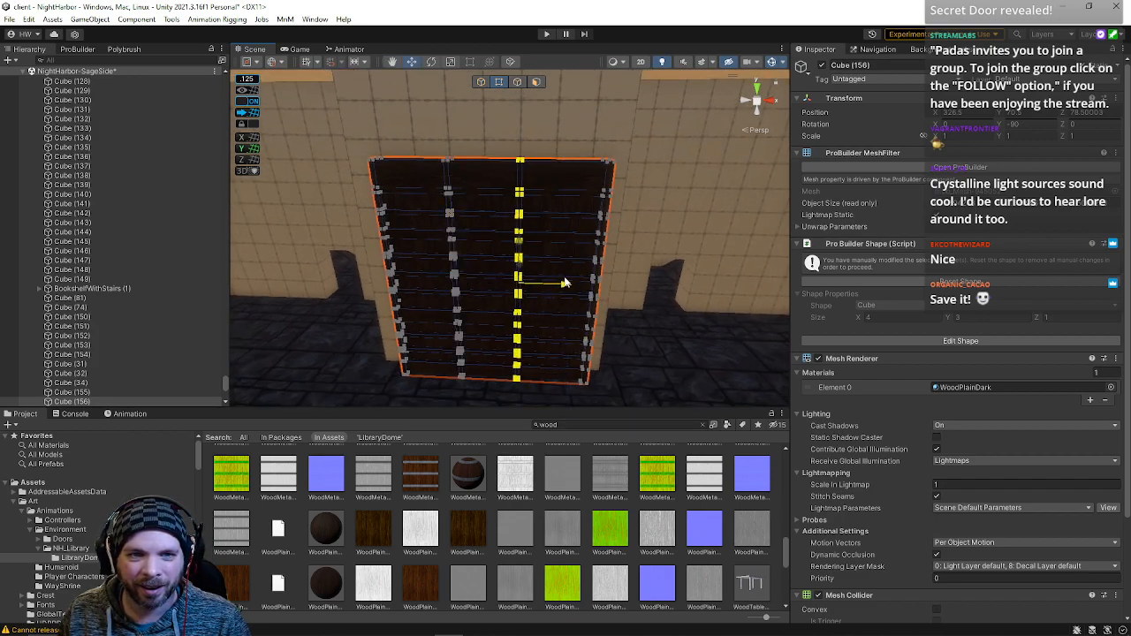
# - Move the lower panel's outer side vertices inward to narrow it, and return to object editing
pyautogui.press('w')
pyautogui.press('a')
pyautogui.moveTo(564, 266)
pyautogui.mouseDown(button='right')
pyautogui.moveTo(591, 235)
pyautogui.moveTo(590, 276)
pyautogui.moveTo(575, 276)
pyautogui.mouseUp(button='right')
pyautogui.press('s')
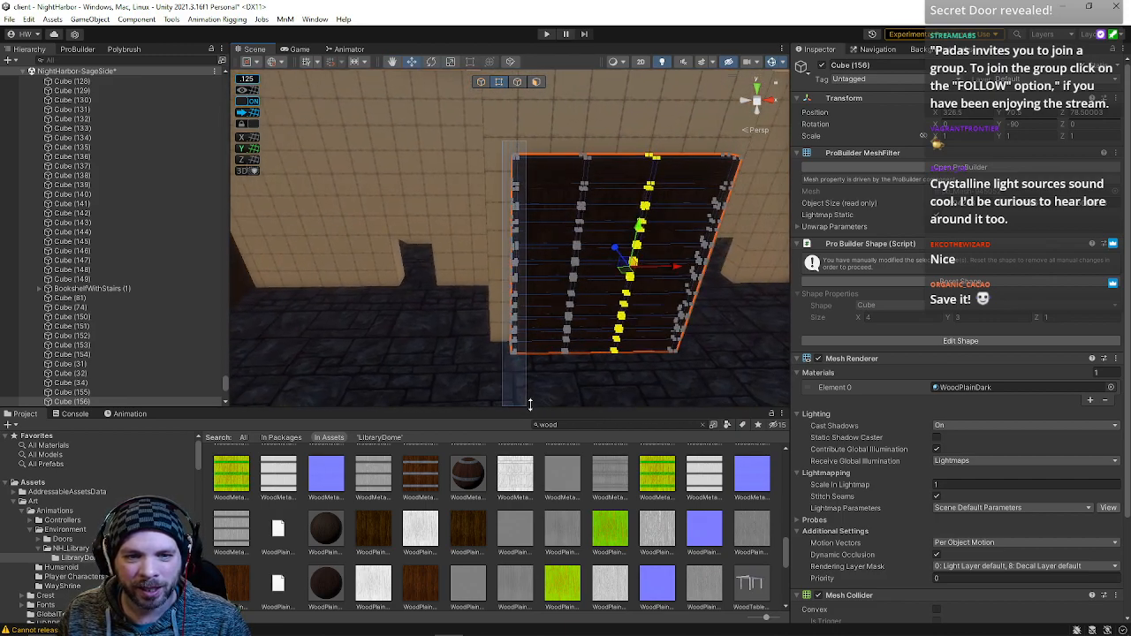
pyautogui.moveTo(527, 406); pyautogui.dragTo(528, 406)
pyautogui.moveTo(606, 262); pyautogui.dragTo(579, 247, button='right')
pyautogui.press('w')
pyautogui.press('d')
pyautogui.moveTo(555, 136); pyautogui.dragTo(583, 446)
pyautogui.moveTo(575, 283); pyautogui.dragTo(597, 284, button='right')
pyautogui.press('w')
pyautogui.moveTo(583, 295); pyautogui.dragTo(565, 292)
pyautogui.moveTo(431, 270); pyautogui.dragTo(428, 124, button='right')
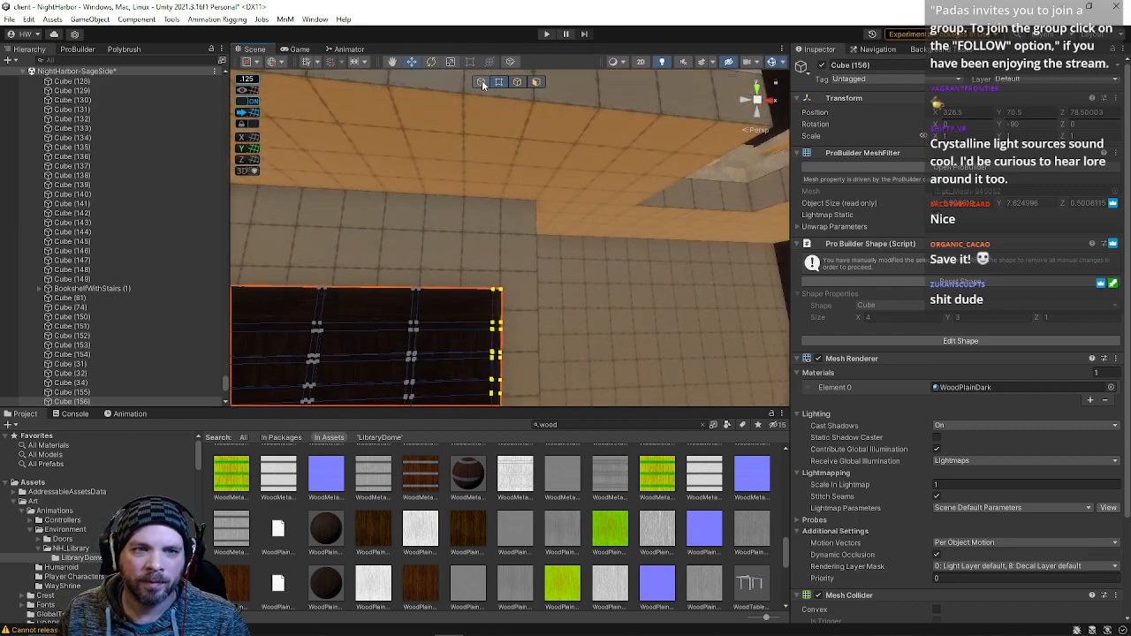
pyautogui.moveTo(520, 277); pyautogui.dragTo(495, 192, button='right')
pyautogui.press('s')
pyautogui.click(476, 131)
# - Duplicate the wood panel on the upper gallery, move the copy to the adjoining wall and set its Y rotation to -90
pyautogui.moveTo(485, 256); pyautogui.dragTo(491, 319, button='right')
pyautogui.moveTo(472, 262); pyautogui.dragTo(289, 306, button='right')
pyautogui.press('w')
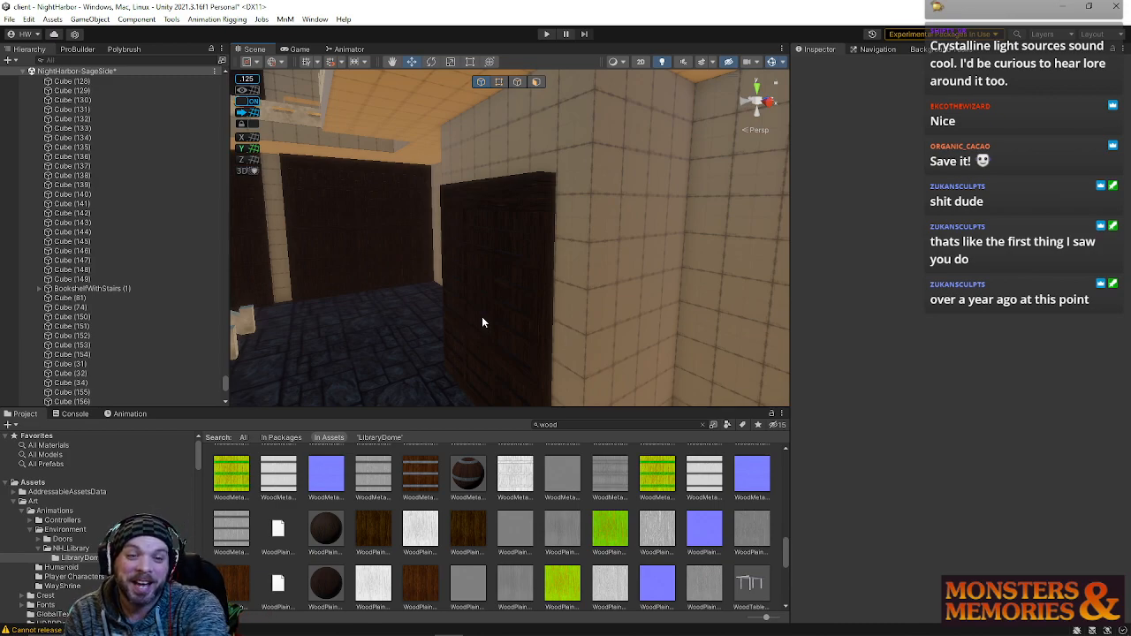
pyautogui.click(481, 322)
pyautogui.moveTo(482, 322); pyautogui.dragTo(466, 240, button='right')
pyautogui.click(502, 177)
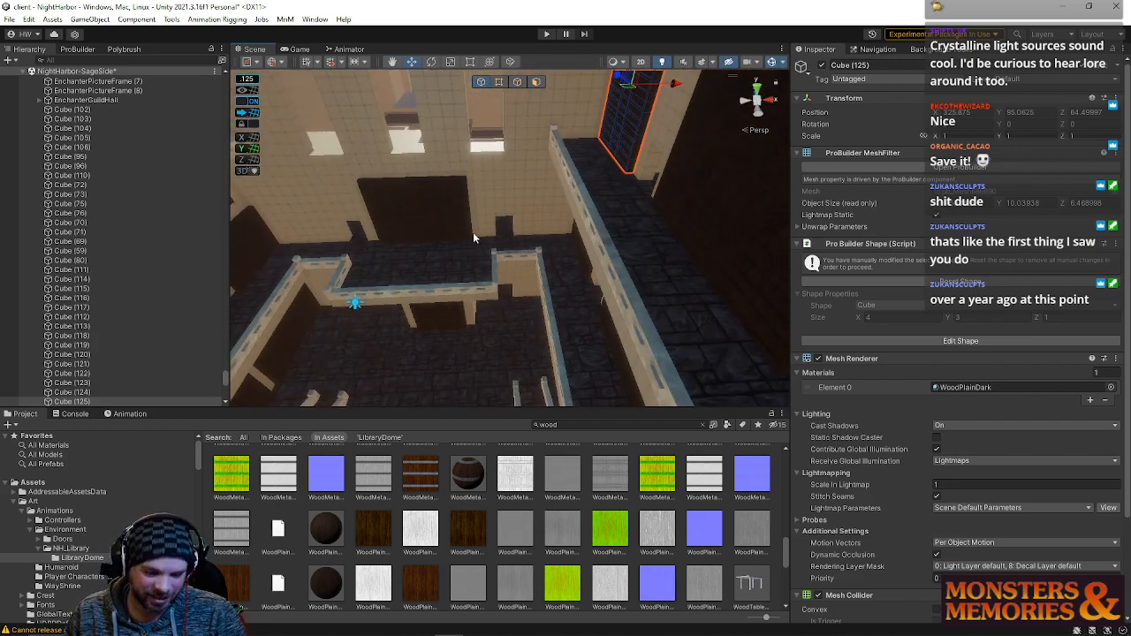
pyautogui.hotkey('ctrl', 'd')
pyautogui.moveTo(664, 92); pyautogui.dragTo(535, 80)
pyautogui.press('e')
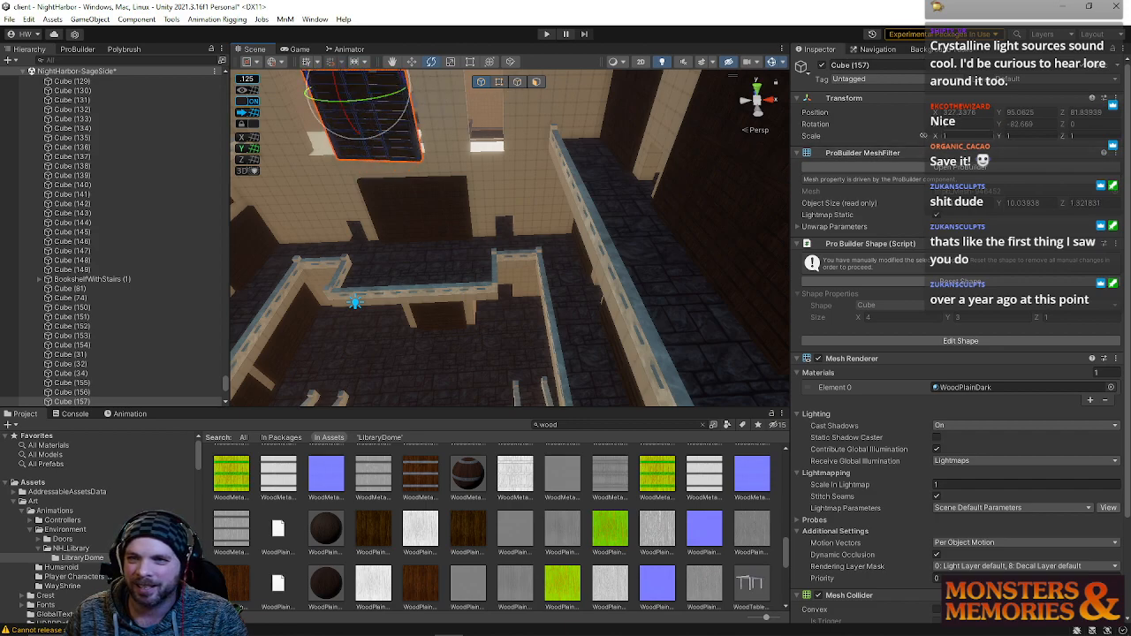
pyautogui.click(1032, 124)
pyautogui.write('-90w')
# - Move the rotated panel copy down to the lower floor's wall at X 326.5, Y 78.5
pyautogui.moveTo(437, 251); pyautogui.dragTo(358, 168, button='right')
pyautogui.moveTo(509, 219); pyautogui.dragTo(512, 399)
pyautogui.moveTo(547, 280); pyautogui.dragTo(527, 179, button='right')
pyautogui.press('w')
pyautogui.moveTo(527, 179); pyautogui.dragTo(510, 163)
# - Delete the earlier short wood panel and select the tall copy in its place
pyautogui.click(504, 336)
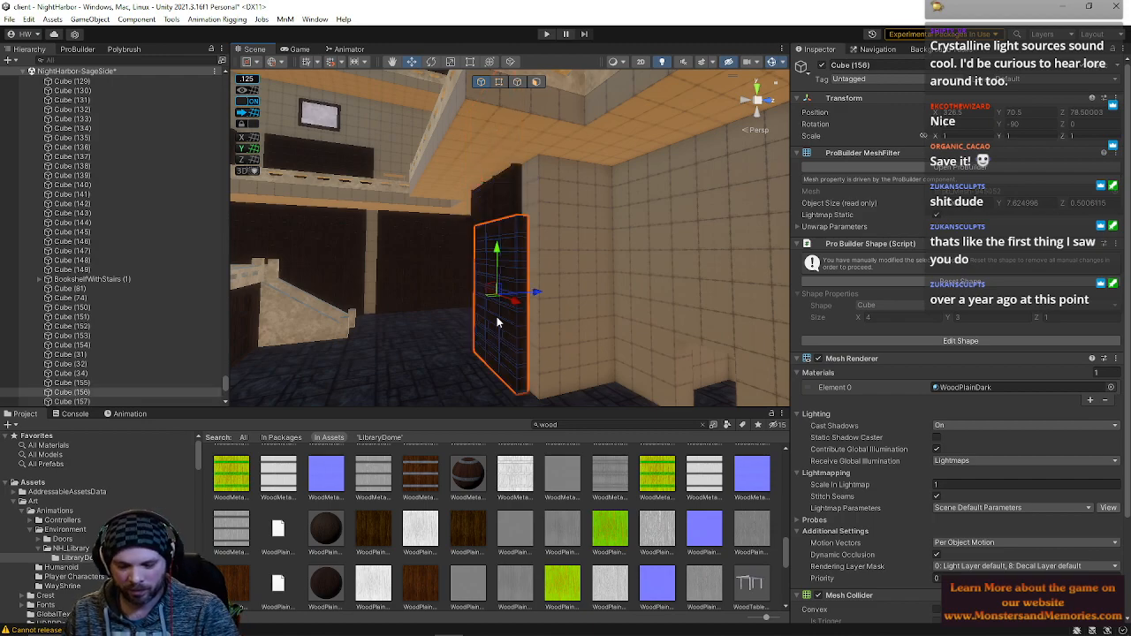
pyautogui.press('Delete')
pyautogui.click(497, 227)
# - Shift a column of the tall panel's vertices sideways along the wall to adjust its fit
pyautogui.keyDown('alt'); pyautogui.moveTo(472, 256); pyautogui.dragTo(571, 206); pyautogui.keyUp('alt')
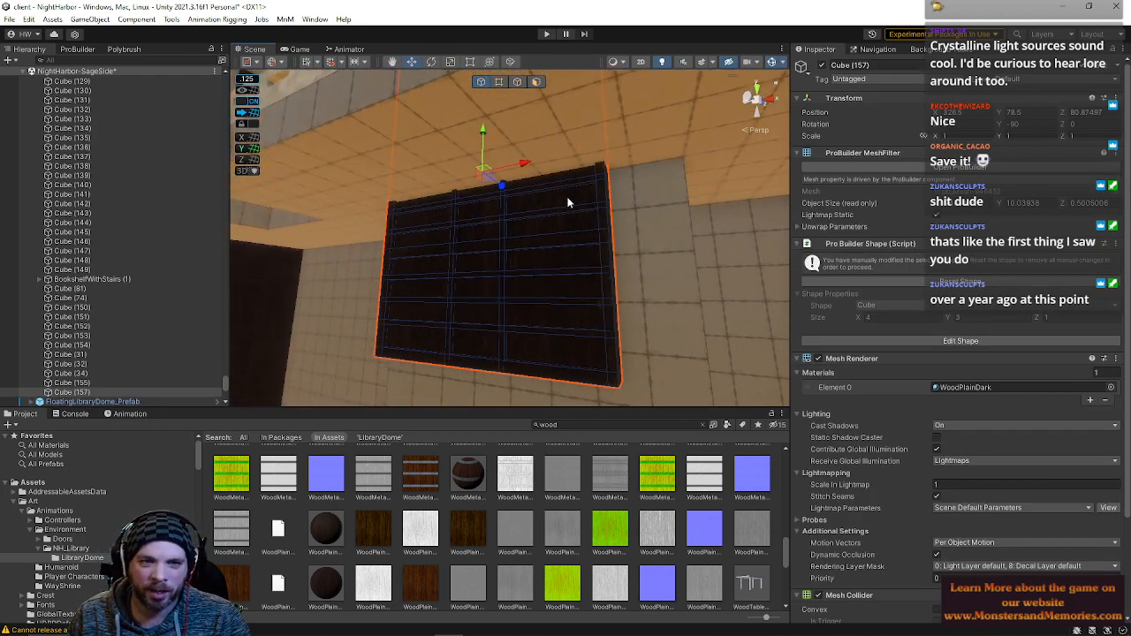
pyautogui.keyDown('alt'); pyautogui.moveTo(530, 164); pyautogui.dragTo(594, 221); pyautogui.keyUp('alt')
pyautogui.click(499, 83)
pyautogui.moveTo(515, 128); pyautogui.dragTo(505, 177, button='right')
pyautogui.moveTo(484, 118); pyautogui.dragTo(523, 389)
pyautogui.moveTo(545, 253); pyautogui.dragTo(557, 255)
pyautogui.press('q')
pyautogui.moveTo(557, 255); pyautogui.dragTo(549, 212, button='right')
# - Return to object editing and lower the tall panel to Y 73
pyautogui.click(484, 83)
pyautogui.moveTo(542, 144); pyautogui.dragTo(533, 263)
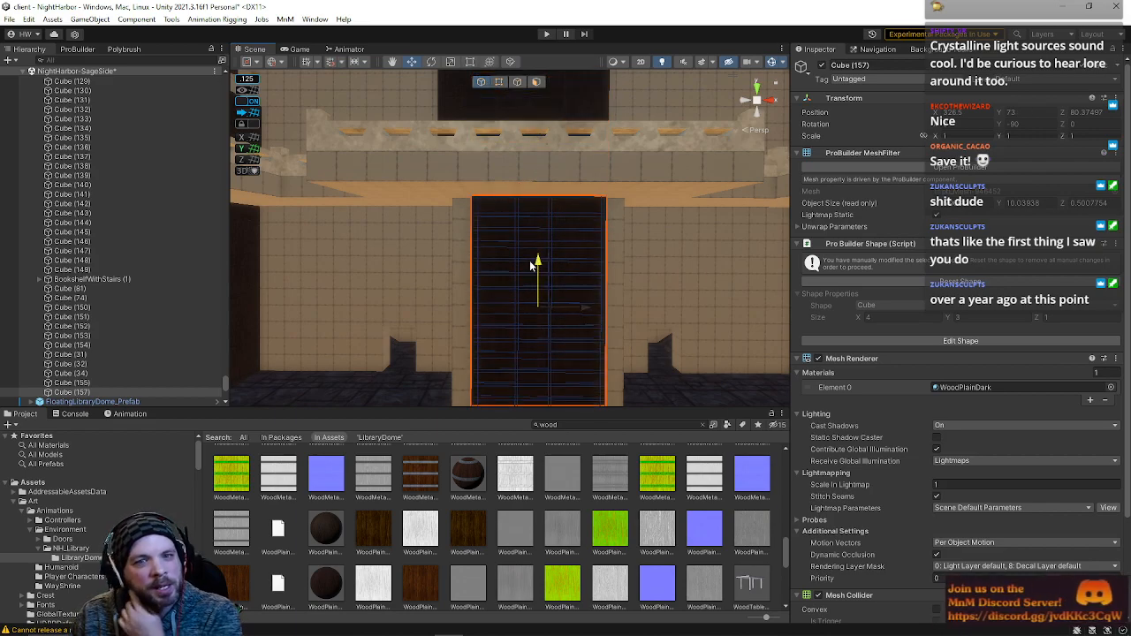
pyautogui.moveTo(528, 272); pyautogui.dragTo(491, 82, button='right')
# - Select all the edges along one open side of the tall panel and extrude them back toward the wall
pyautogui.press('w')
pyautogui.click(520, 83)
pyautogui.moveTo(615, 196); pyautogui.dragTo(584, 333, button='right')
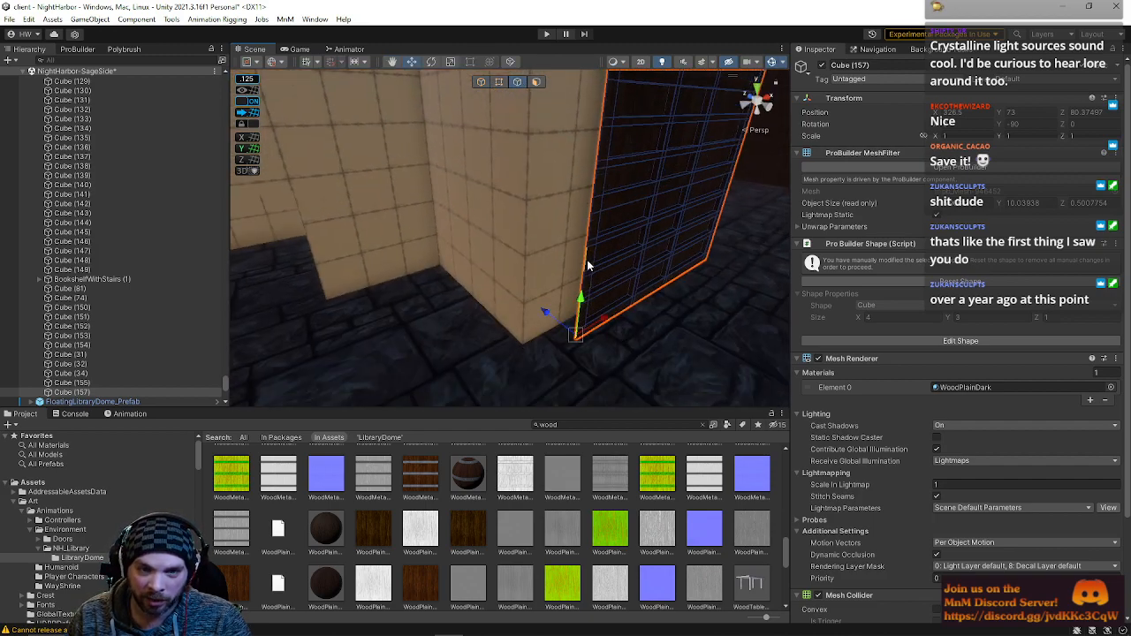
pyautogui.moveTo(585, 332); pyautogui.dragTo(548, 336, button='right')
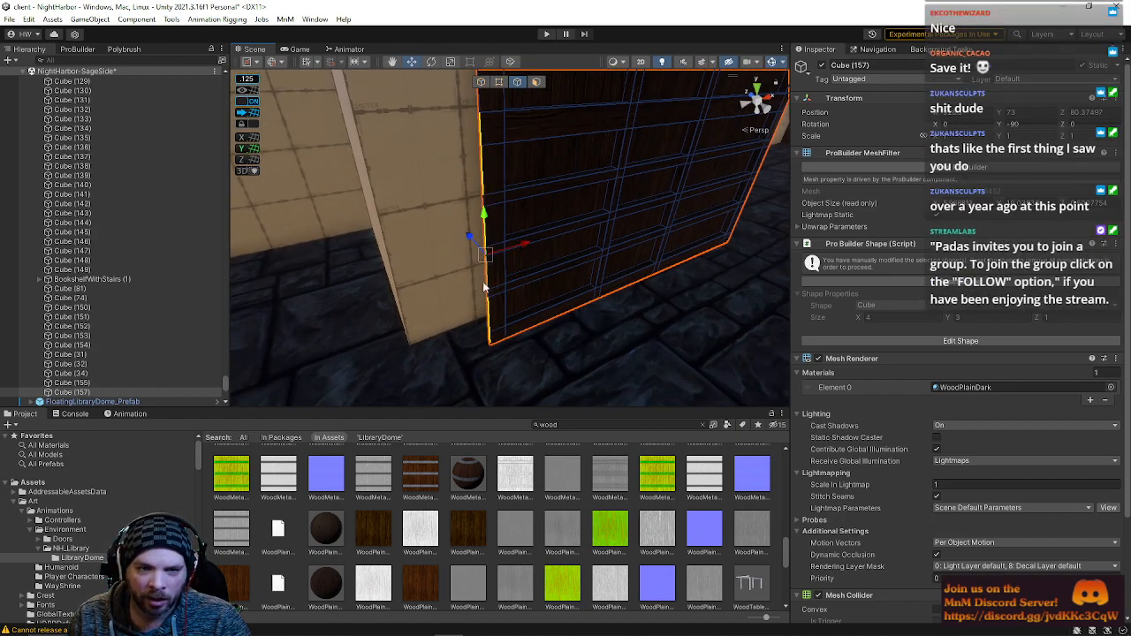
pyautogui.scroll(5, 492, 296)
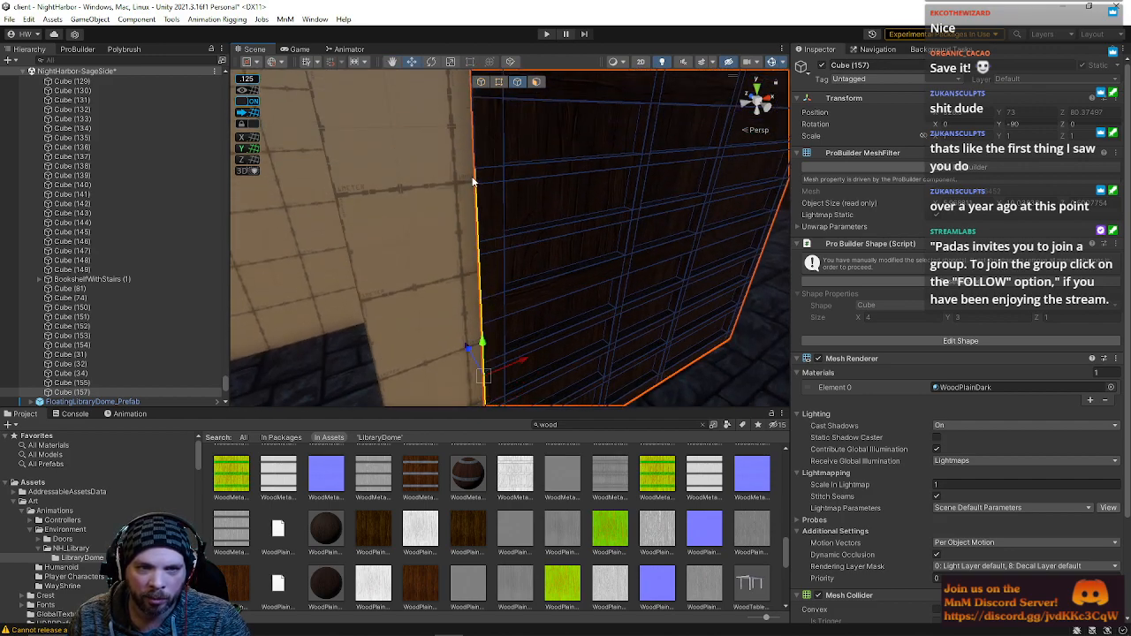
pyautogui.scroll(3, 471, 156)
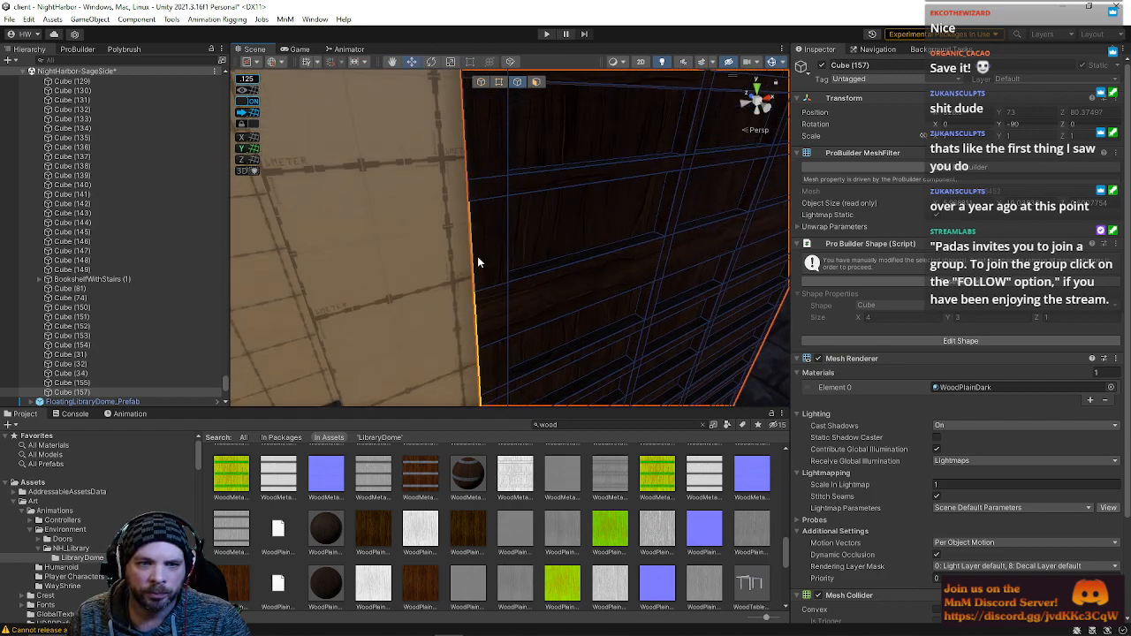
pyautogui.scroll(3, 506, 257)
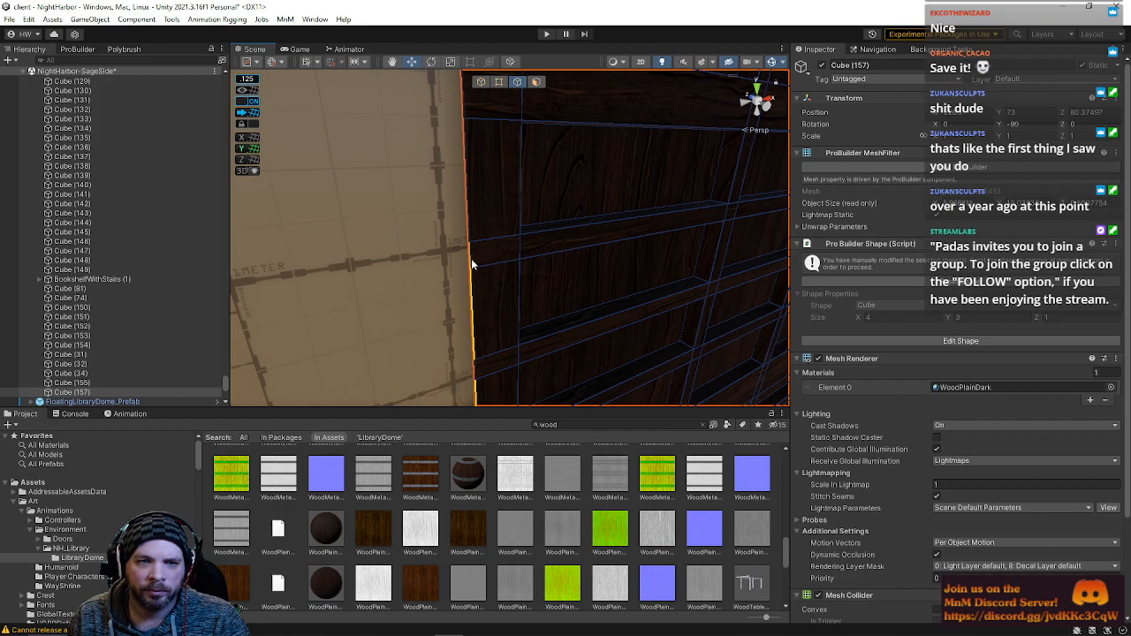
pyautogui.moveTo(488, 356); pyautogui.dragTo(486, 356, button='right')
pyautogui.doubleClick(474, 322)
pyautogui.click(516, 241)
pyautogui.moveTo(513, 256); pyautogui.dragTo(533, 345, button='right')
pyautogui.doubleClick(504, 325)
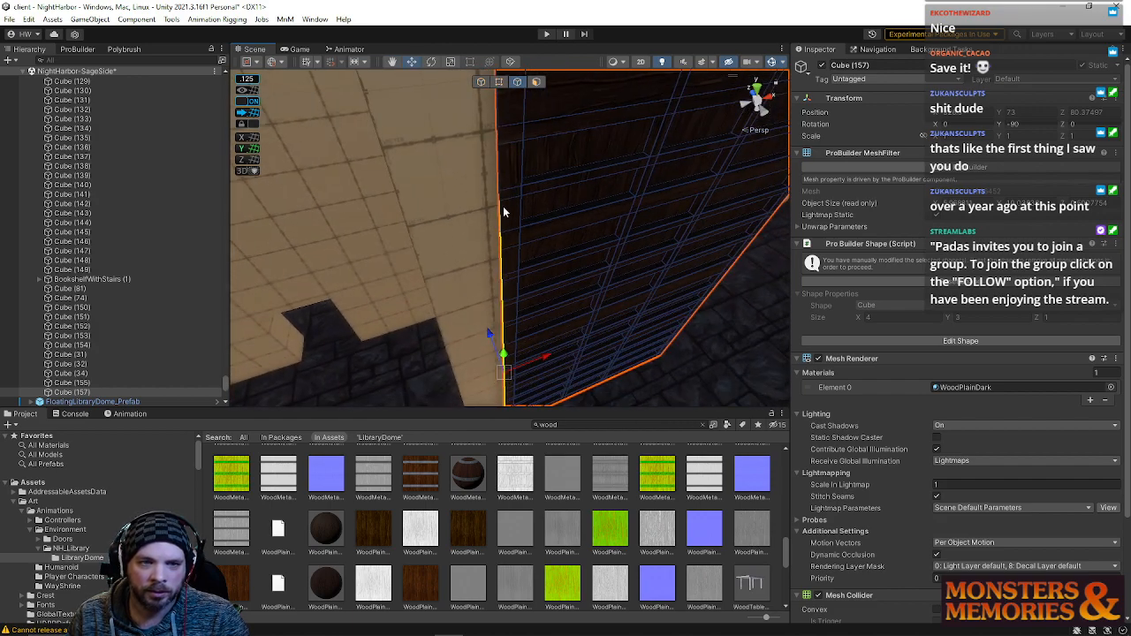
pyautogui.moveTo(501, 145); pyautogui.dragTo(500, 177, button='right')
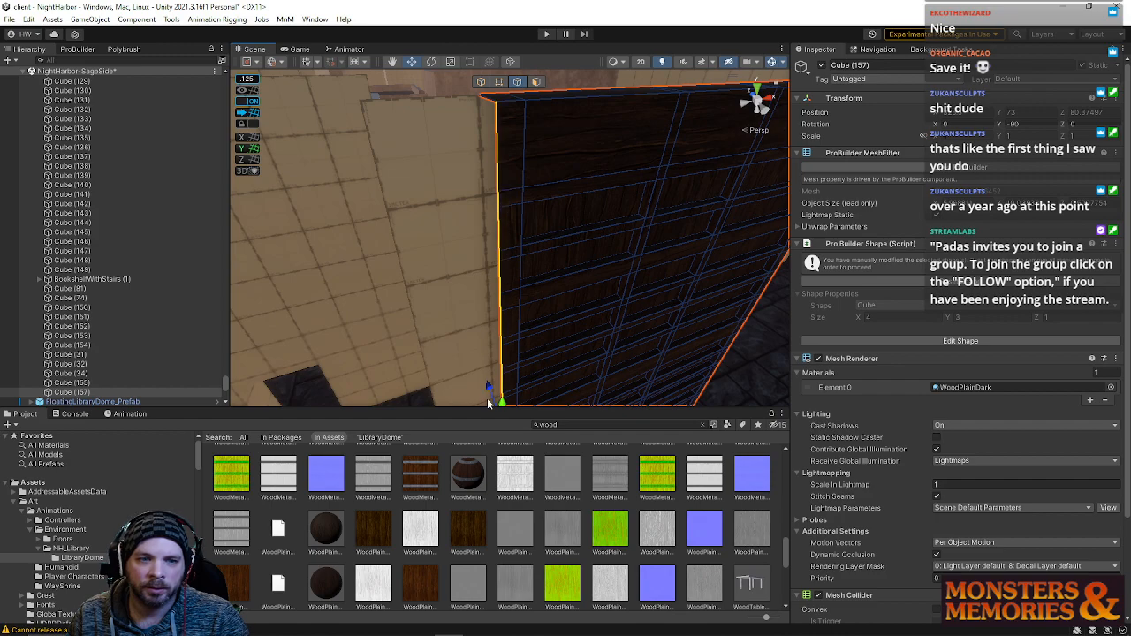
pyautogui.moveTo(484, 387); pyautogui.dragTo(502, 262, button='right')
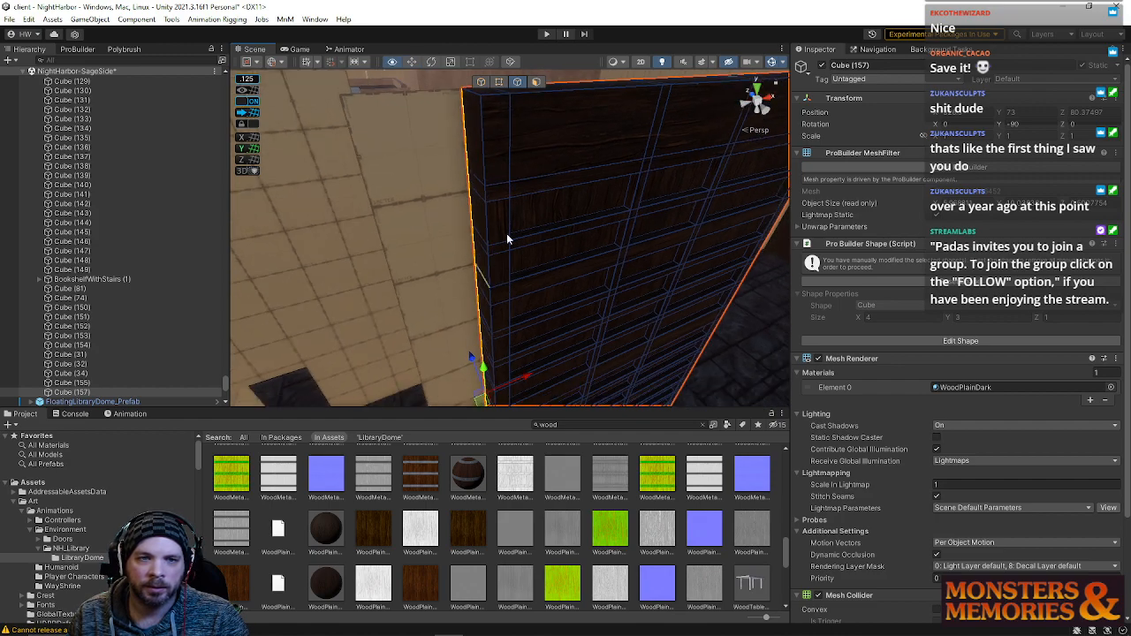
# - Select the column of new faces on the tall panel's side and show the ProBuilder mesh tools
pyautogui.click(499, 82)
pyautogui.moveTo(468, 103); pyautogui.dragTo(540, 119, button='right')
pyautogui.click(517, 82)
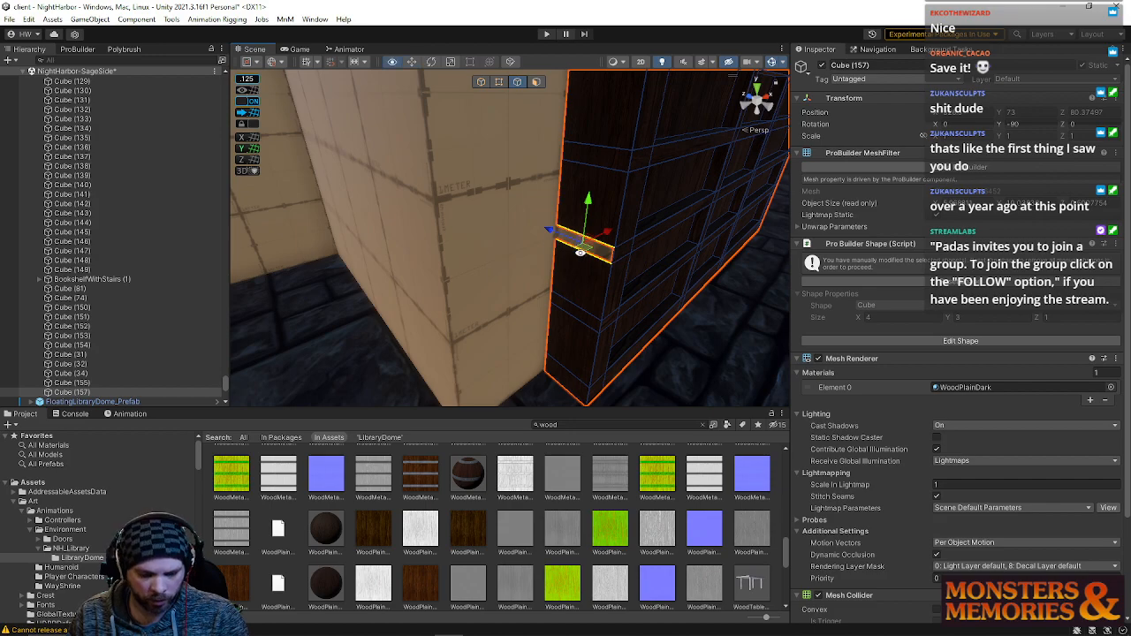
pyautogui.click(536, 83)
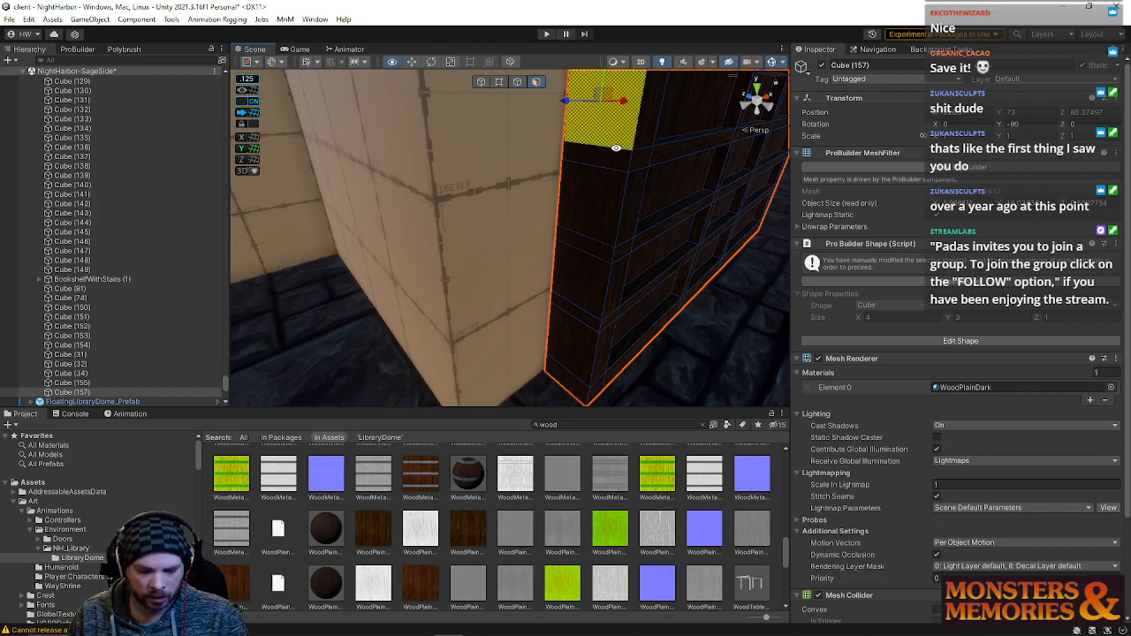
pyautogui.click(78, 49)
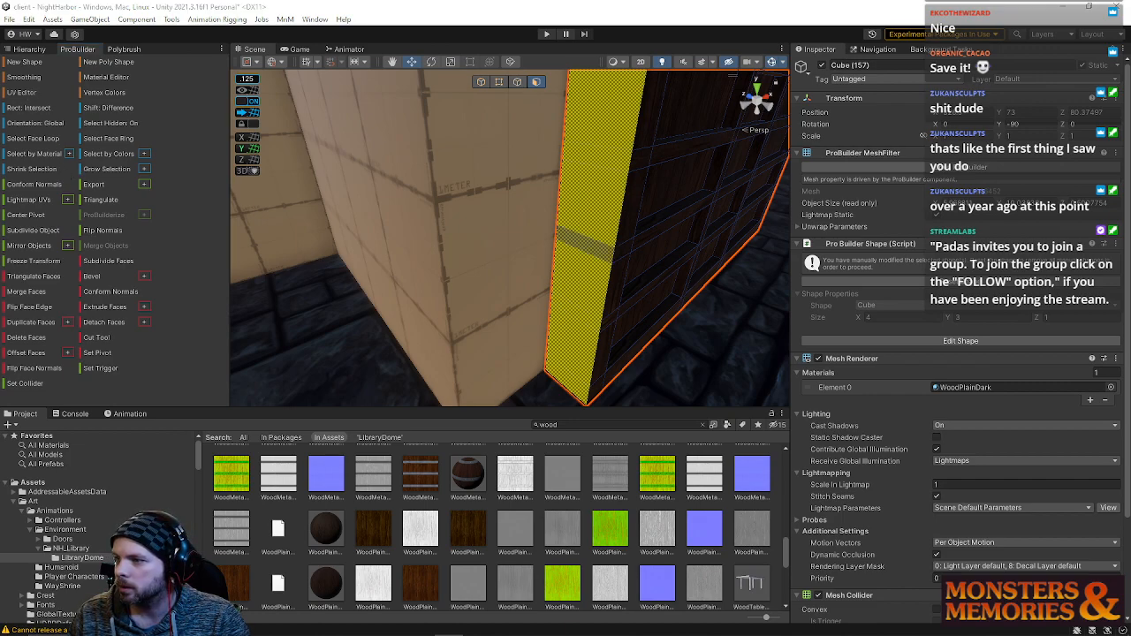
# - Undo the last change to the tall panel's side and select the full column of faces along its other side
pyautogui.hotkey('ctrl', 'z')
pyautogui.moveTo(564, 233); pyautogui.dragTo(508, 204, button='right')
pyautogui.click(510, 190)
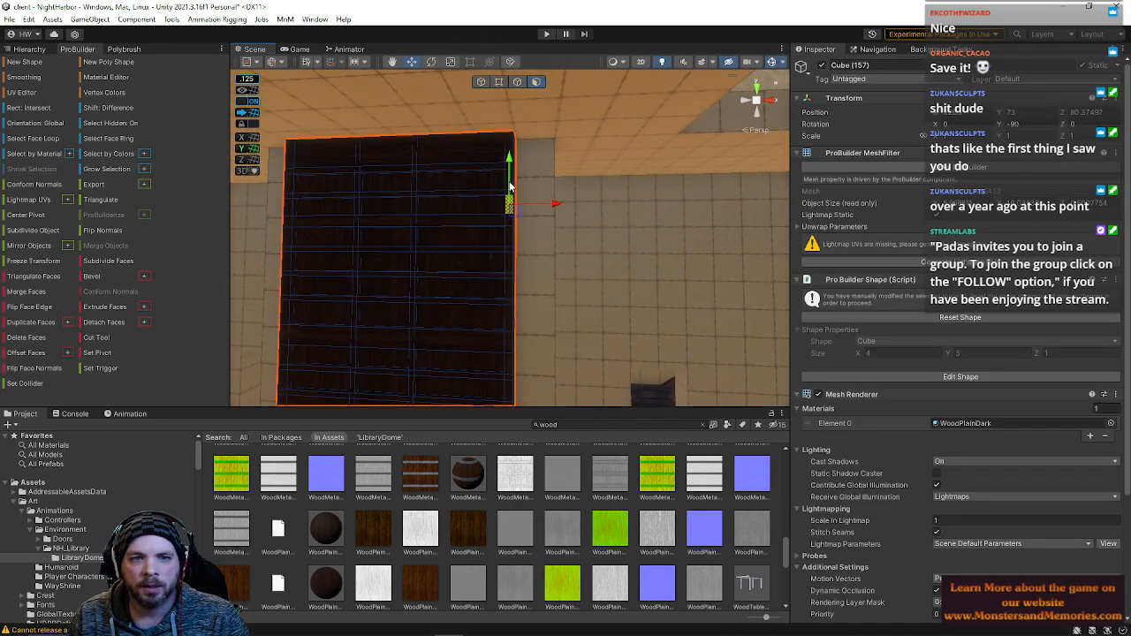
pyautogui.moveTo(522, 88); pyautogui.dragTo(448, 215, button='right')
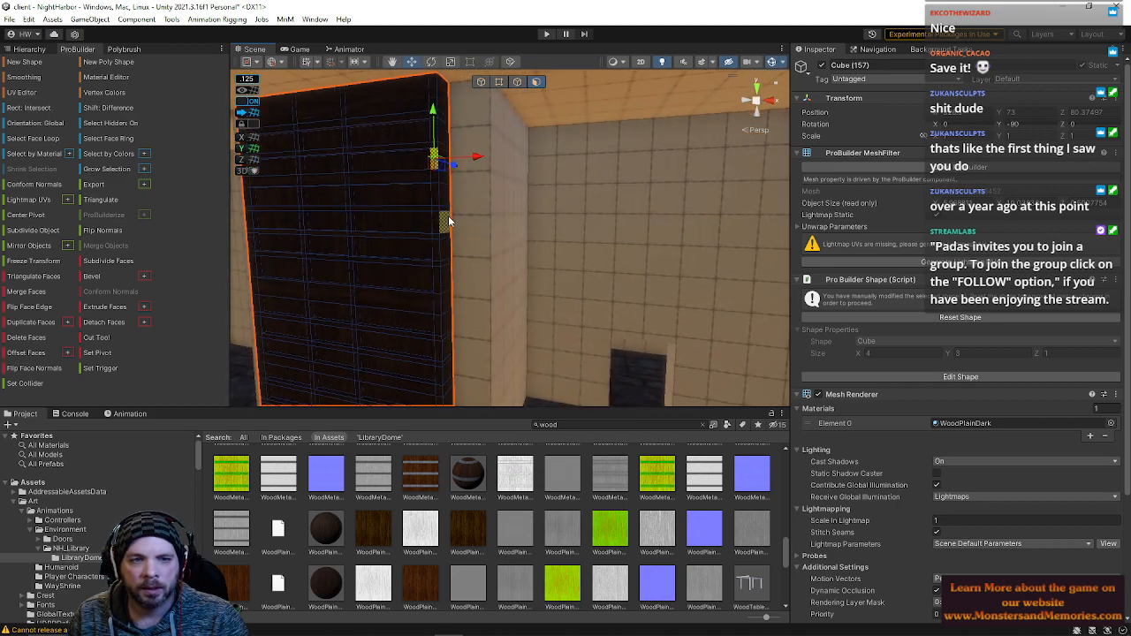
pyautogui.click(446, 219)
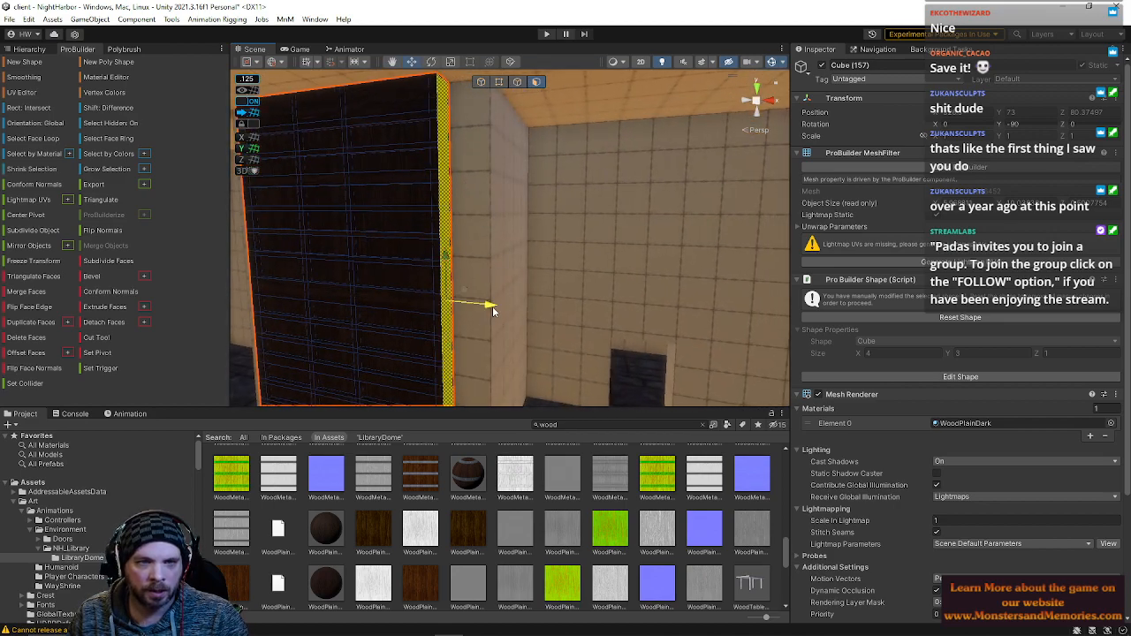
pyautogui.moveTo(430, 260); pyautogui.dragTo(578, 265, button='right')
pyautogui.click(628, 180)
# - Select an inner column of the tall panel's vertices and shift it slightly toward the nearer side edge
pyautogui.click(499, 83)
pyautogui.moveTo(492, 146); pyautogui.dragTo(506, 113, button='right')
pyautogui.moveTo(505, 113); pyautogui.dragTo(543, 384)
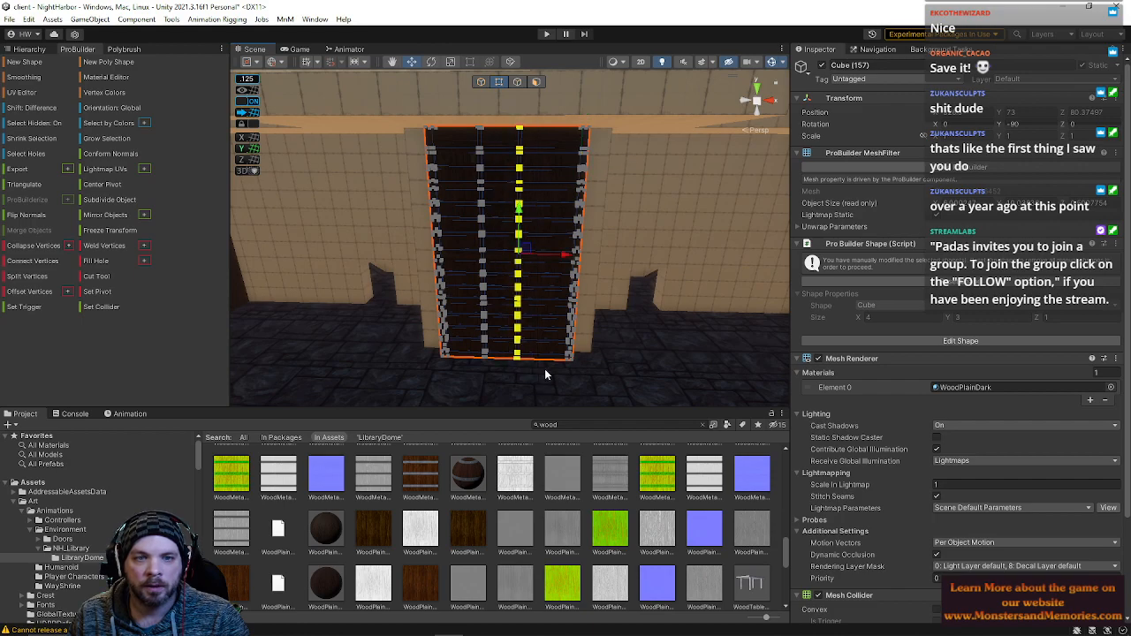
pyautogui.moveTo(563, 256); pyautogui.dragTo(573, 224, button='right')
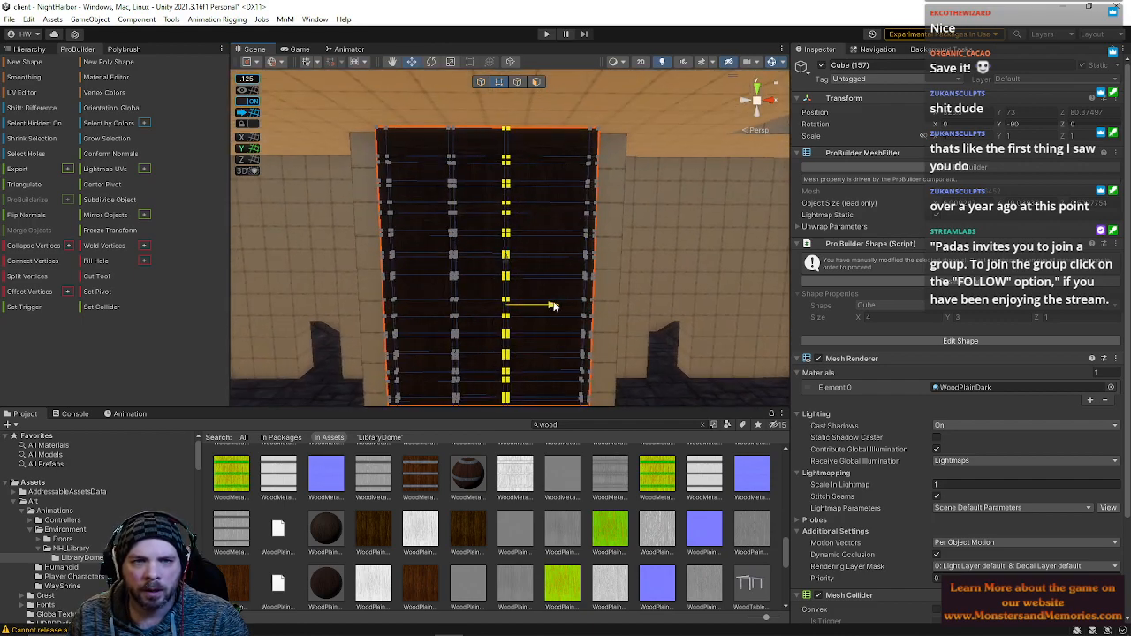
pyautogui.moveTo(552, 307); pyautogui.dragTo(566, 307)
# - Select the outermost column of vertices on one side of the tall panel, adjust it along the wall, and return to object editing
pyautogui.moveTo(546, 295); pyautogui.dragTo(498, 285, button='right')
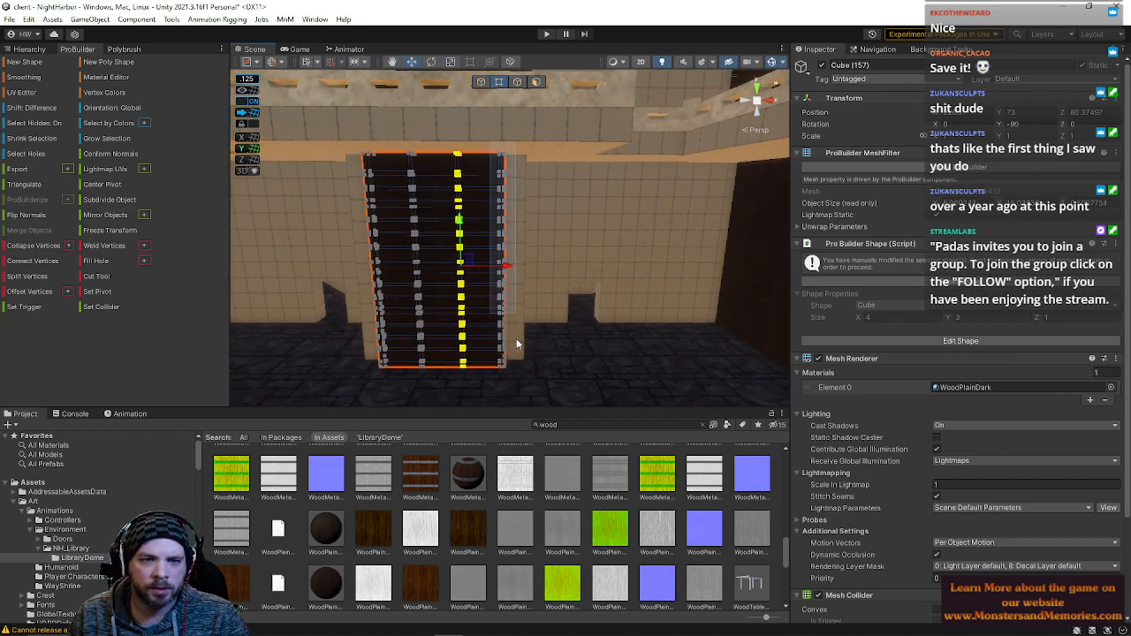
pyautogui.click(500, 392)
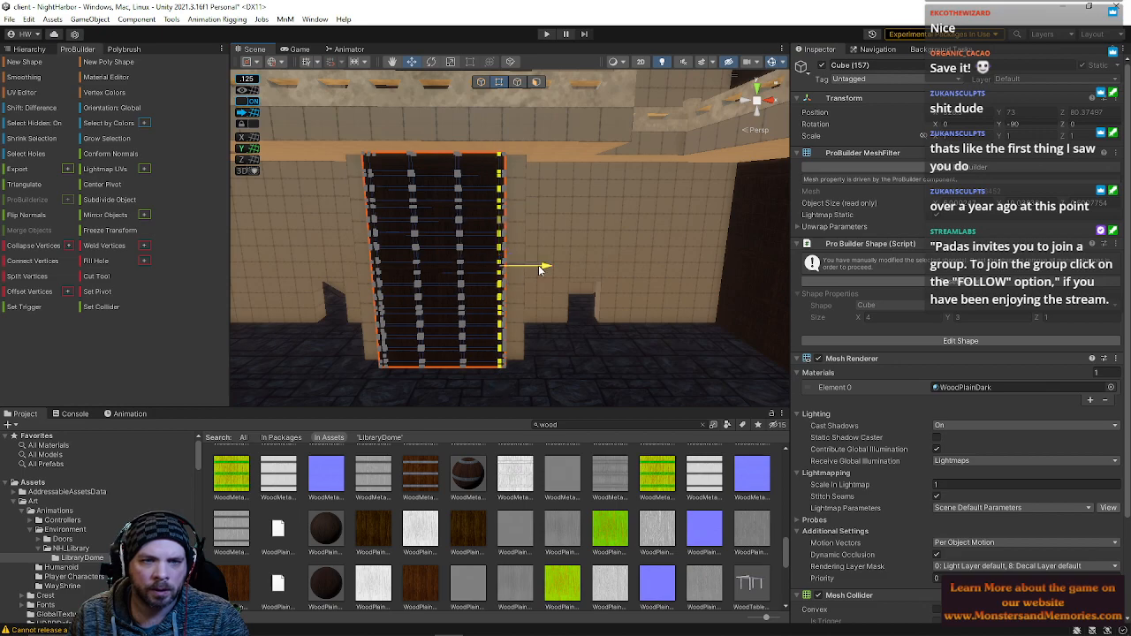
pyautogui.moveTo(504, 284); pyautogui.dragTo(422, 166, button='right')
pyautogui.click(487, 154)
pyautogui.click(482, 82)
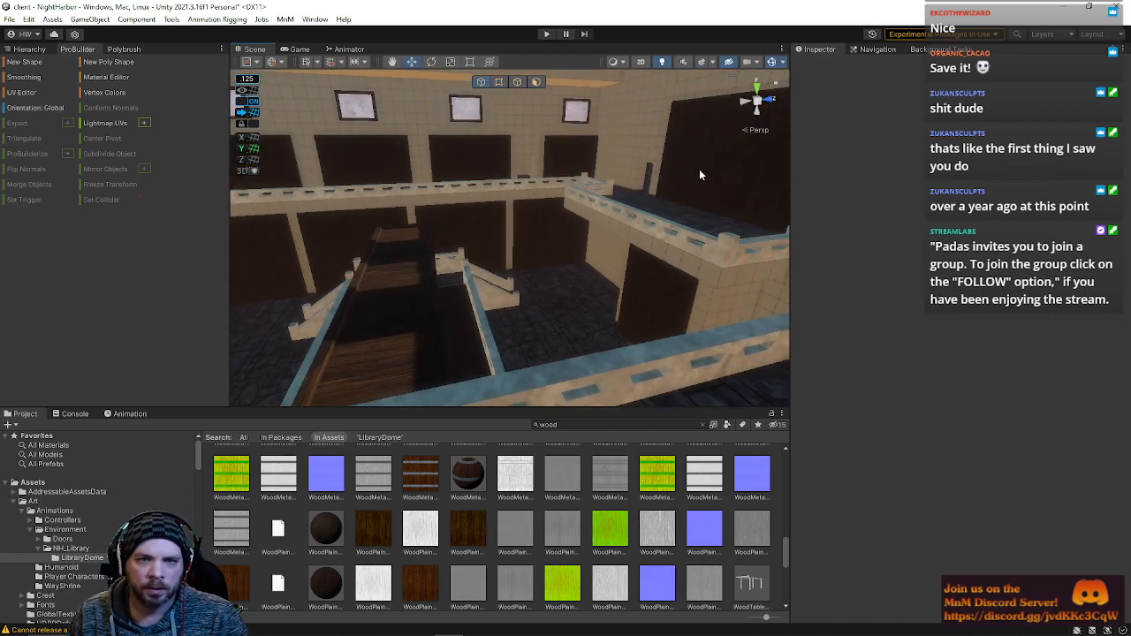
# - Duplicate the upper and lower wood panels of the end wall and move the copies across the hall to the opposite end
pyautogui.click(645, 283)
pyautogui.hotkey('ctrl', 'd')
pyautogui.moveTo(713, 232); pyautogui.dragTo(176, 292)
pyautogui.moveTo(450, 243); pyautogui.dragTo(337, 272, button='right')
pyautogui.moveTo(337, 272); pyautogui.dragTo(364, 247)
pyautogui.moveTo(364, 247); pyautogui.dragTo(576, 314, button='right')
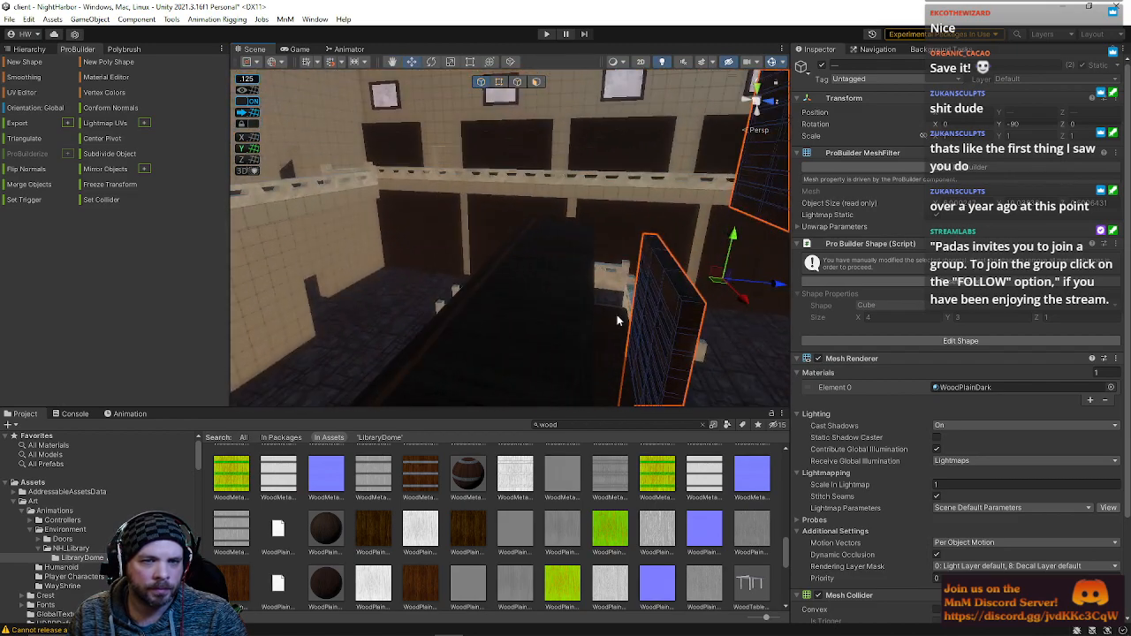
pyautogui.moveTo(776, 290); pyautogui.dragTo(278, 283)
pyautogui.moveTo(277, 282); pyautogui.dragTo(417, 325, button='right')
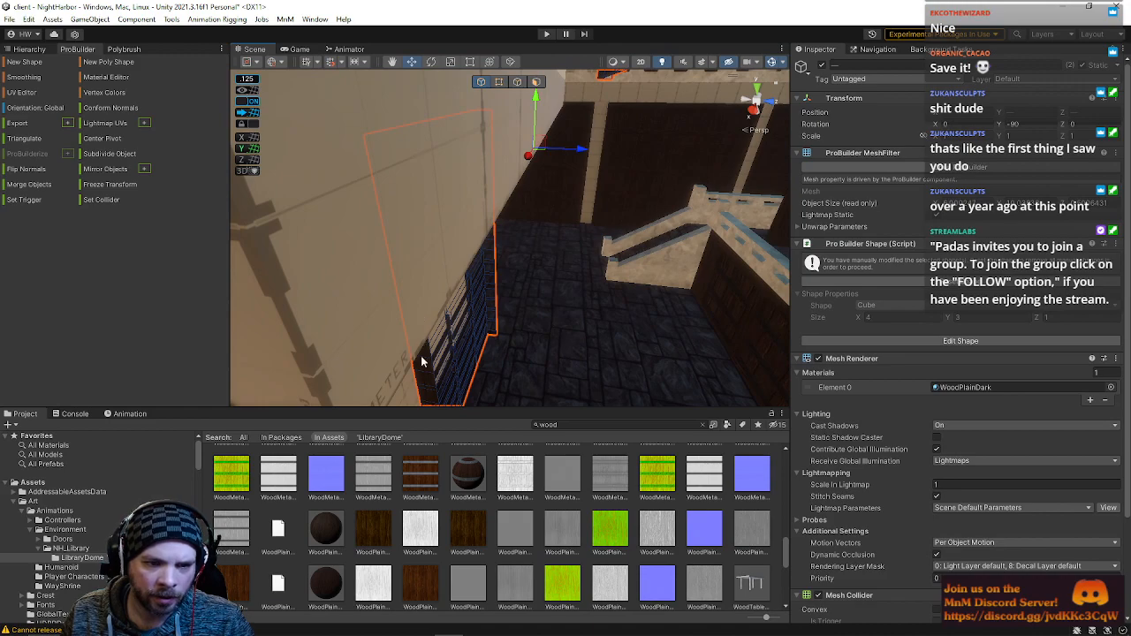
# - Set the lower panel copy's Y rotation to 90 and move it against the opposite wall
pyautogui.press('f')
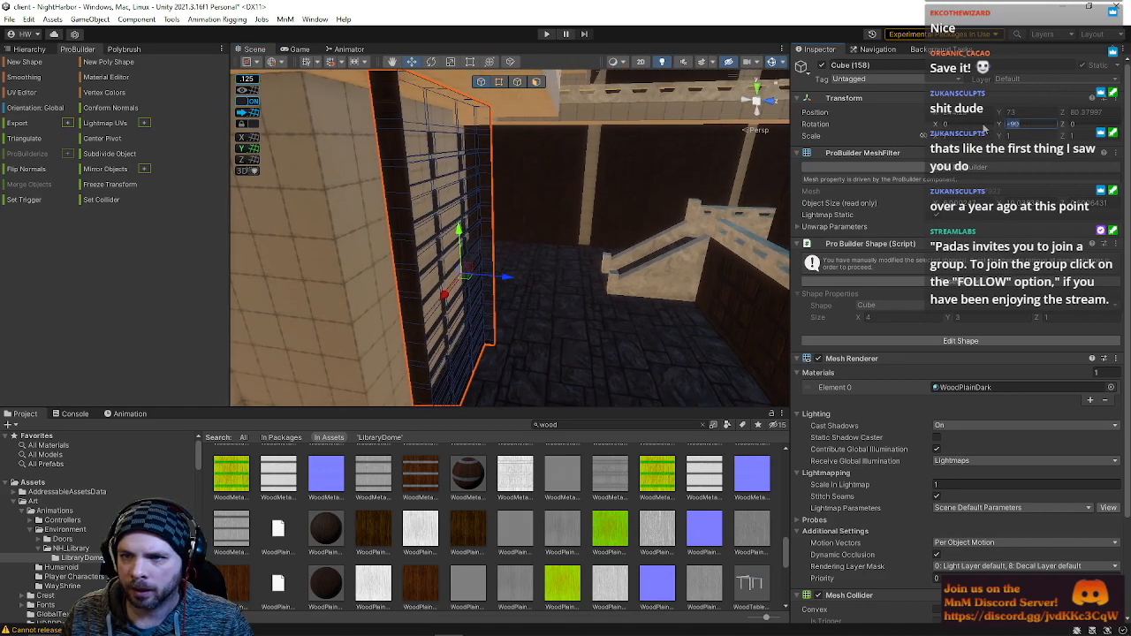
pyautogui.write('90')
pyautogui.moveTo(364, 277); pyautogui.dragTo(389, 326, button='right')
pyautogui.moveTo(386, 315); pyautogui.dragTo(492, 318)
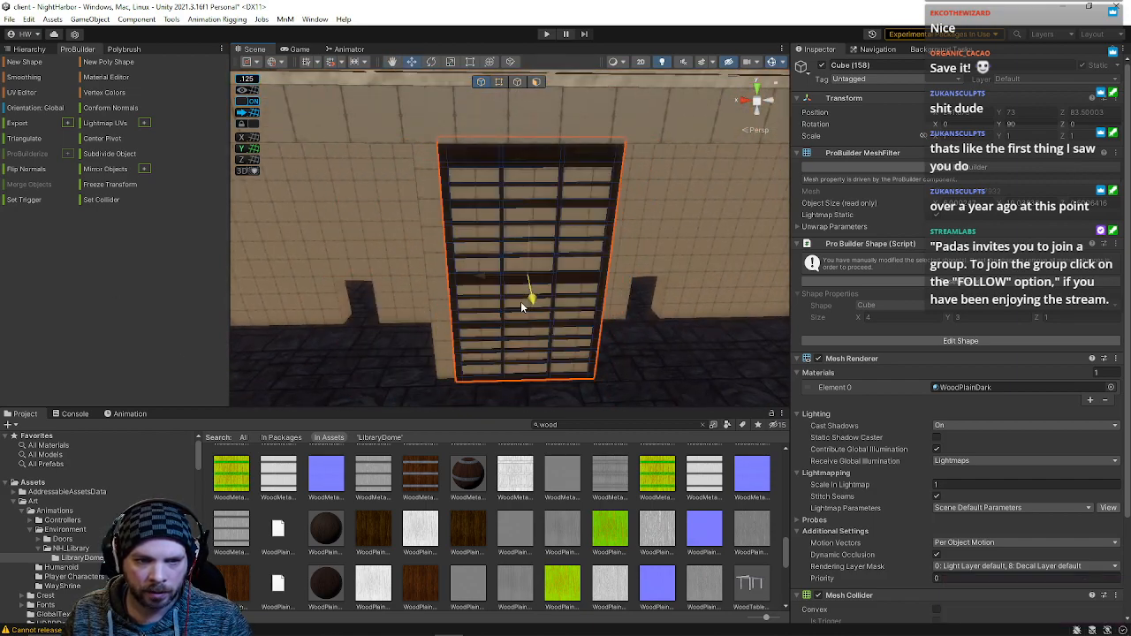
pyautogui.moveTo(521, 303); pyautogui.dragTo(569, 301, button='right')
# - Select the upper panel copy and set its Y rotation to 90 so it faces the hall
pyautogui.moveTo(636, 318); pyautogui.dragTo(608, 137, button='right')
pyautogui.click(557, 148)
pyautogui.click(608, 137)
pyautogui.press('e')
pyautogui.moveTo(666, 176); pyautogui.dragTo(1003, 166)
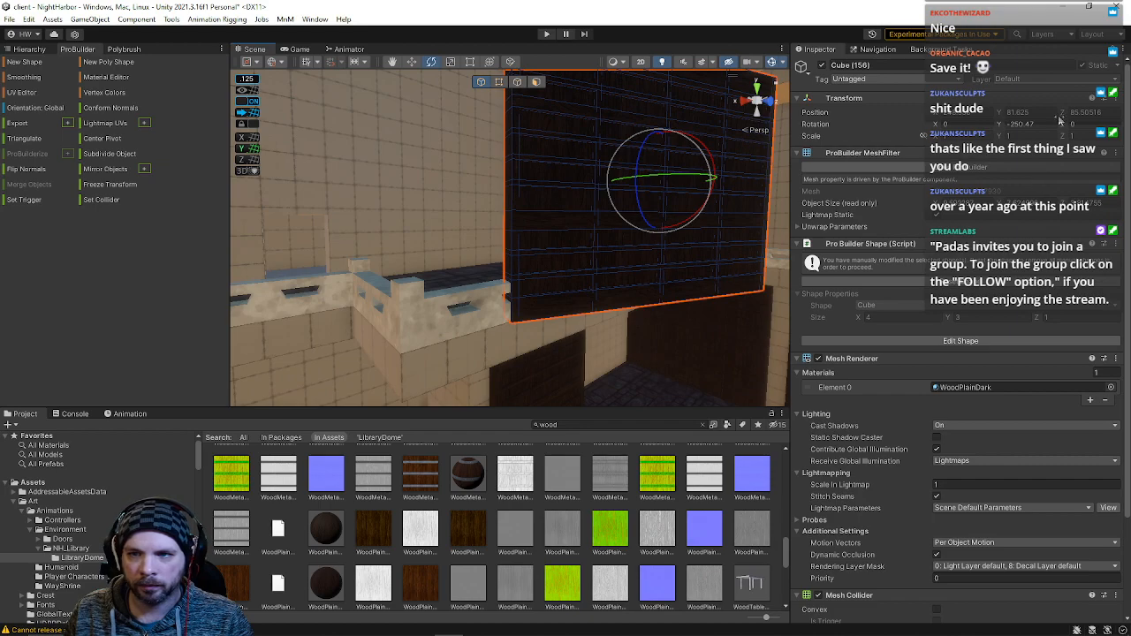
pyautogui.write('0')
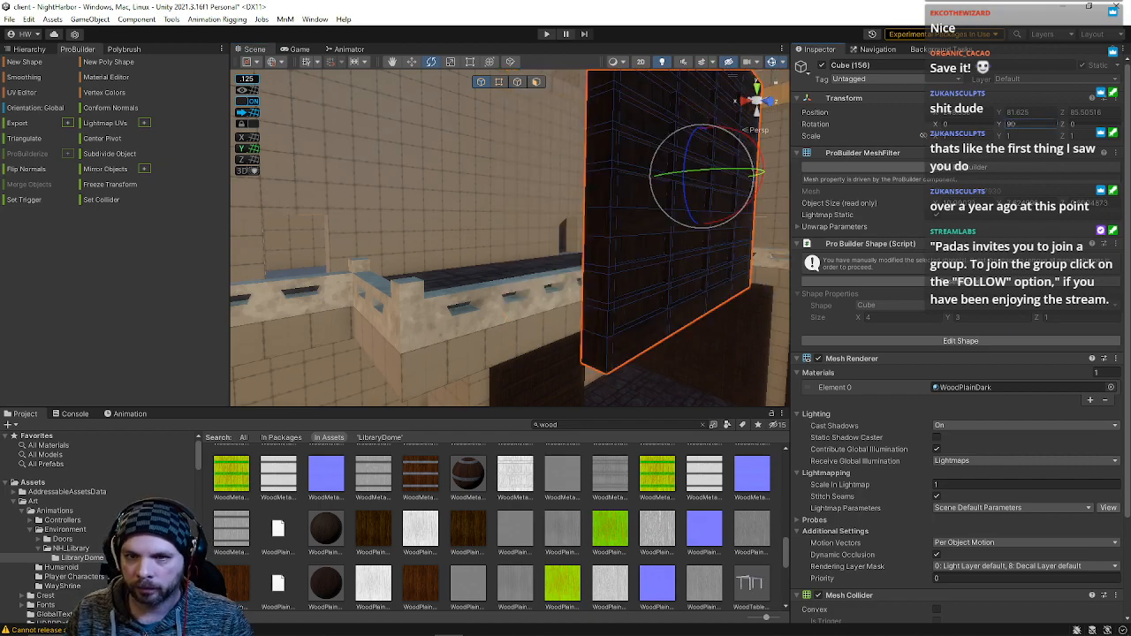
# - Move the upper panel copy against the wall at about Z 85 and lower it to Y 81.5
pyautogui.write('w')
pyautogui.scroll(2, 707, 212)
pyautogui.moveTo(745, 202); pyautogui.dragTo(503, 221)
pyautogui.moveTo(510, 221); pyautogui.dragTo(322, 230, button='right')
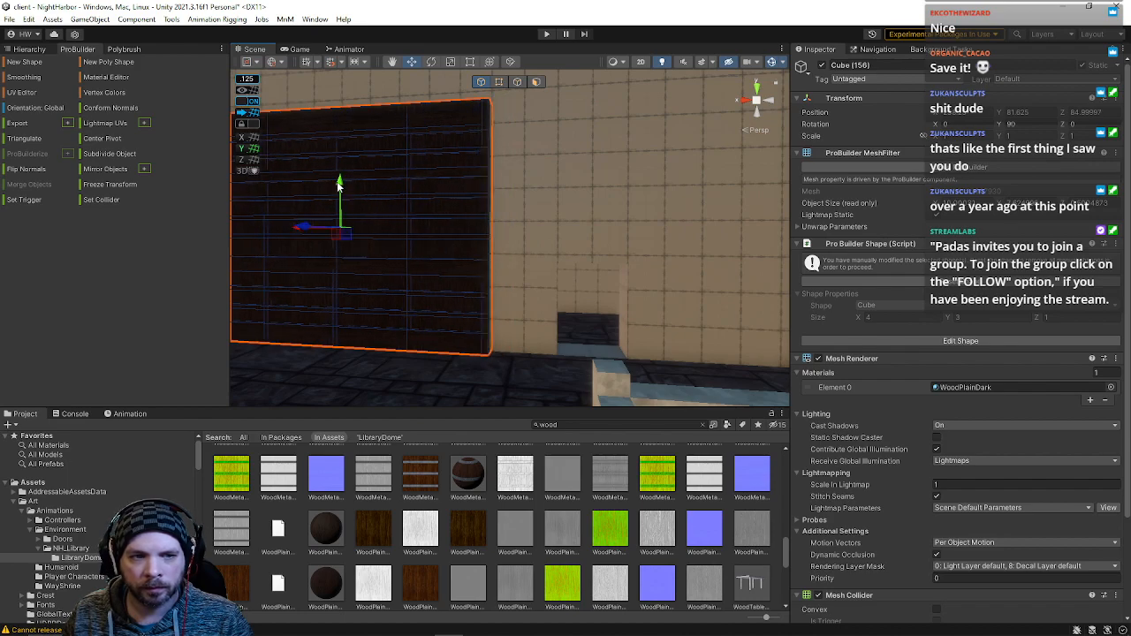
pyautogui.moveTo(341, 173); pyautogui.dragTo(340, 185)
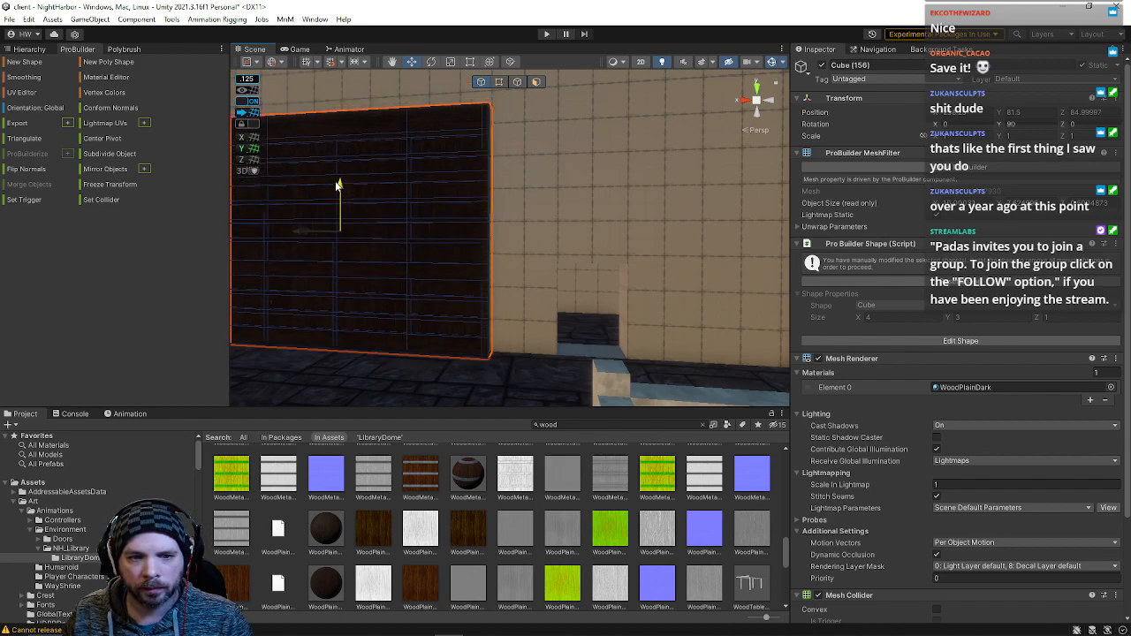
# - Select the tall lower panel copy and slide it along the wall to about Z 84
pyautogui.moveTo(343, 203); pyautogui.dragTo(379, 150, button='right')
pyautogui.click(428, 113)
pyautogui.moveTo(427, 115); pyautogui.dragTo(526, 287, button='right')
pyautogui.click(526, 287)
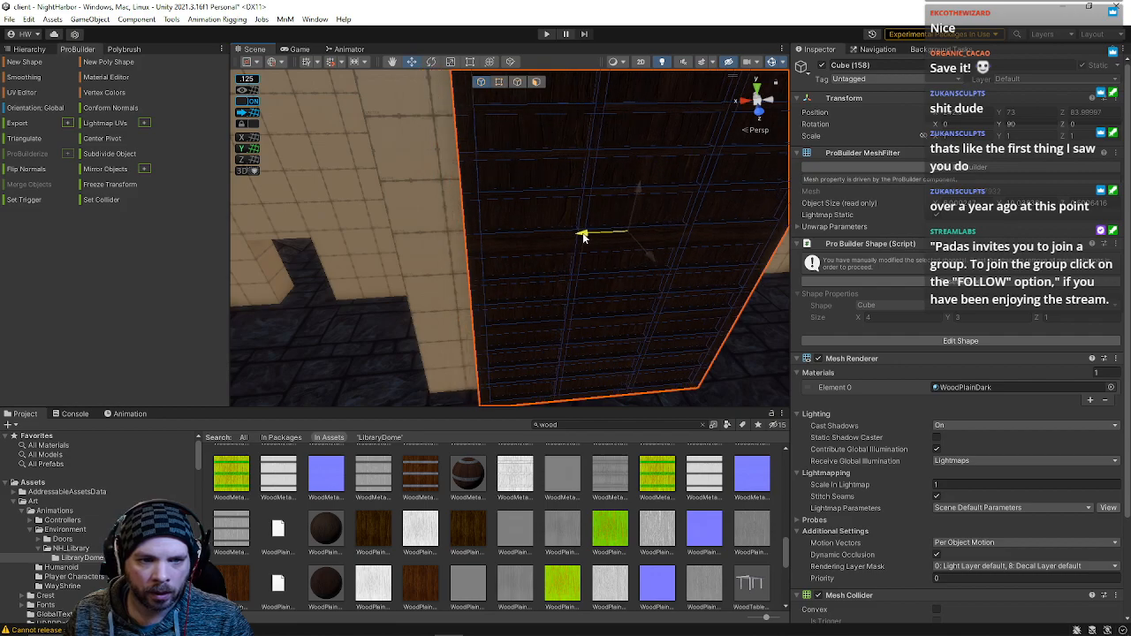
# - Select the narrow side face of the wall beside the lower panel and move it outward to widen the wall section
pyautogui.moveTo(570, 234); pyautogui.dragTo(496, 114, button='right')
pyautogui.click(532, 203)
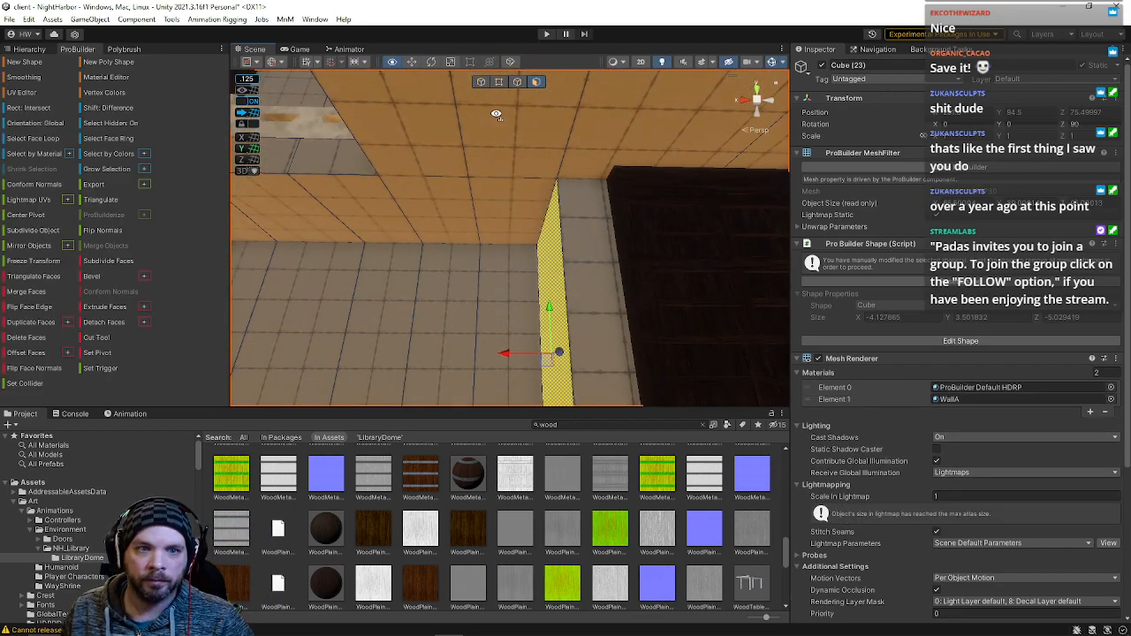
pyautogui.moveTo(524, 224); pyautogui.dragTo(514, 311, button='right')
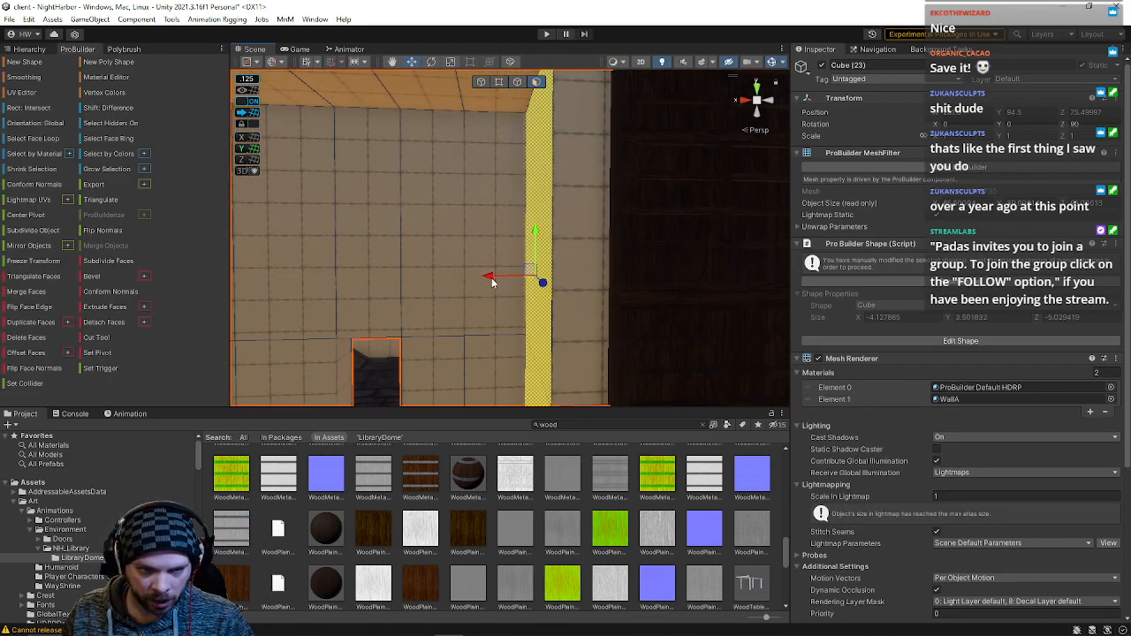
pyautogui.moveTo(492, 282); pyautogui.dragTo(466, 277)
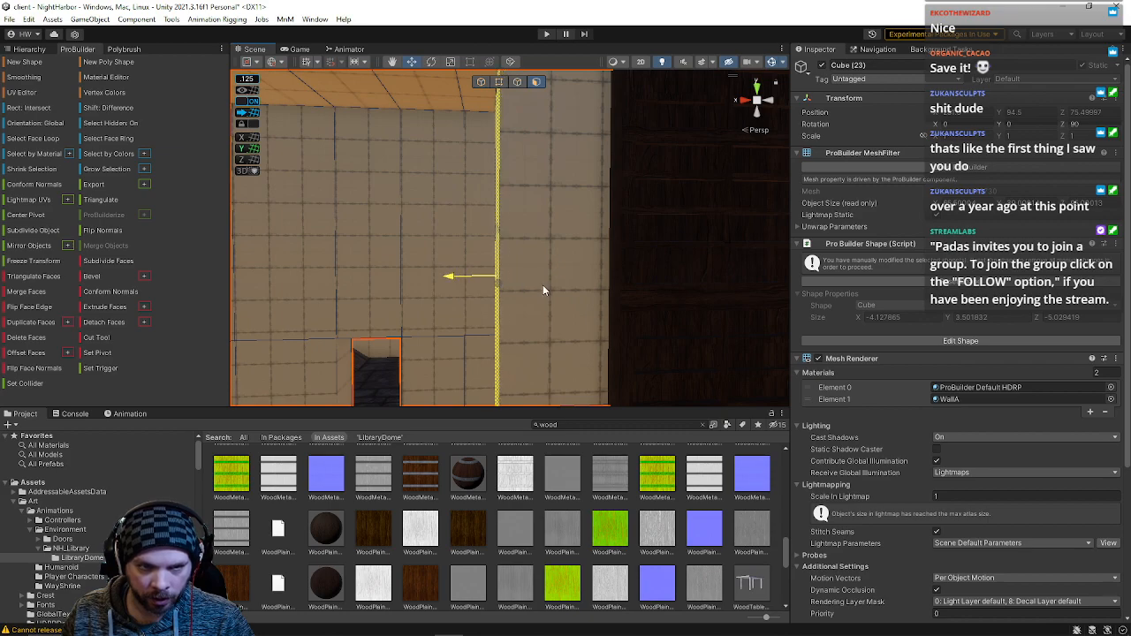
pyautogui.moveTo(543, 285); pyautogui.dragTo(541, 281)
pyautogui.moveTo(541, 281); pyautogui.dragTo(515, 188, button='right')
# - Return to object editing and slide the lower panel to about Z 82.62 on the widened wall section
pyautogui.click(481, 82)
pyautogui.click(574, 226)
pyautogui.moveTo(574, 226); pyautogui.dragTo(542, 302, button='right')
pyautogui.moveTo(511, 296); pyautogui.dragTo(493, 298)
pyautogui.moveTo(609, 301); pyautogui.dragTo(395, 241, button='right')
# - Duplicate the lower panel, set the copy's Y rotation to 0, and place it against the wall block's adjacent side at about Z 72.62
pyautogui.moveTo(568, 282); pyautogui.dragTo(634, 382, button='right')
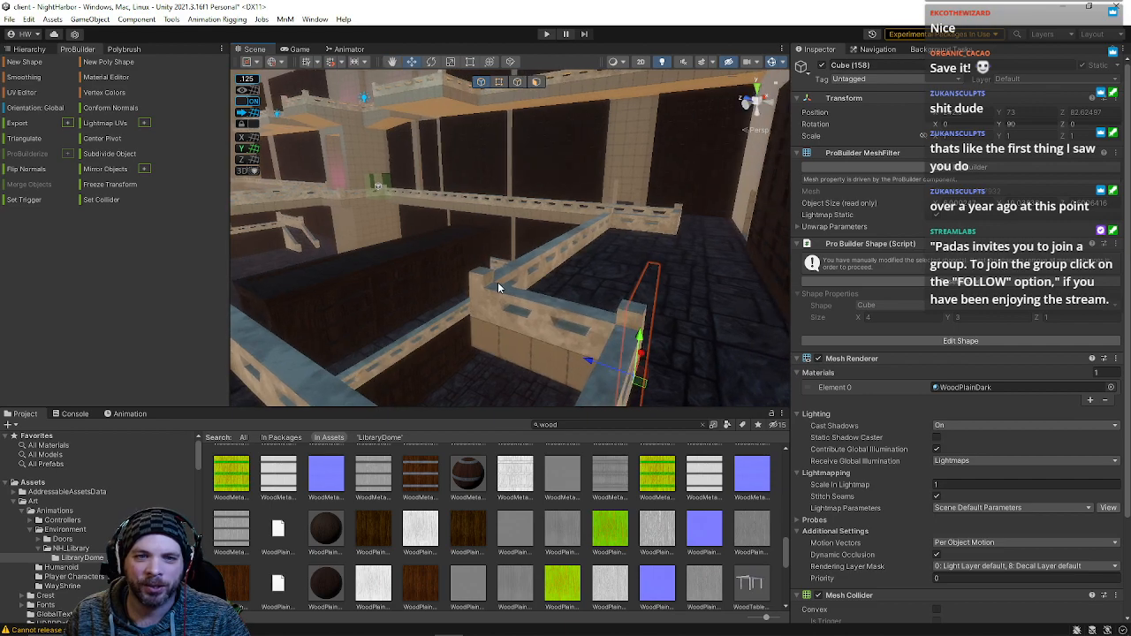
pyautogui.moveTo(670, 200); pyautogui.dragTo(679, 358, button='right')
pyautogui.click(471, 263)
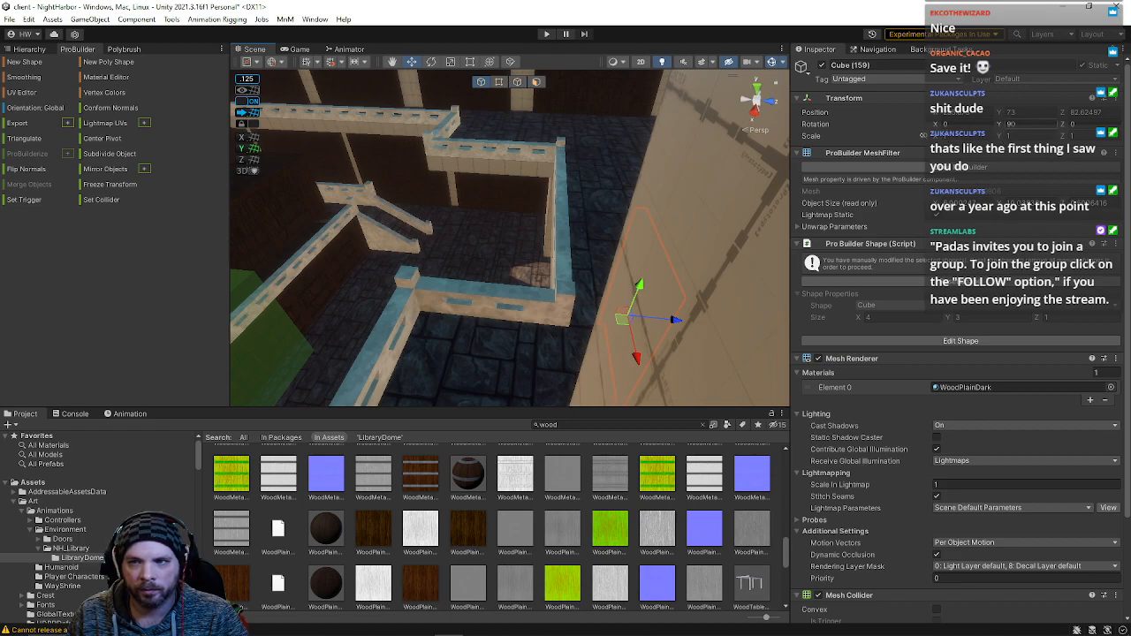
pyautogui.moveTo(581, 272); pyautogui.dragTo(591, 200, button='right')
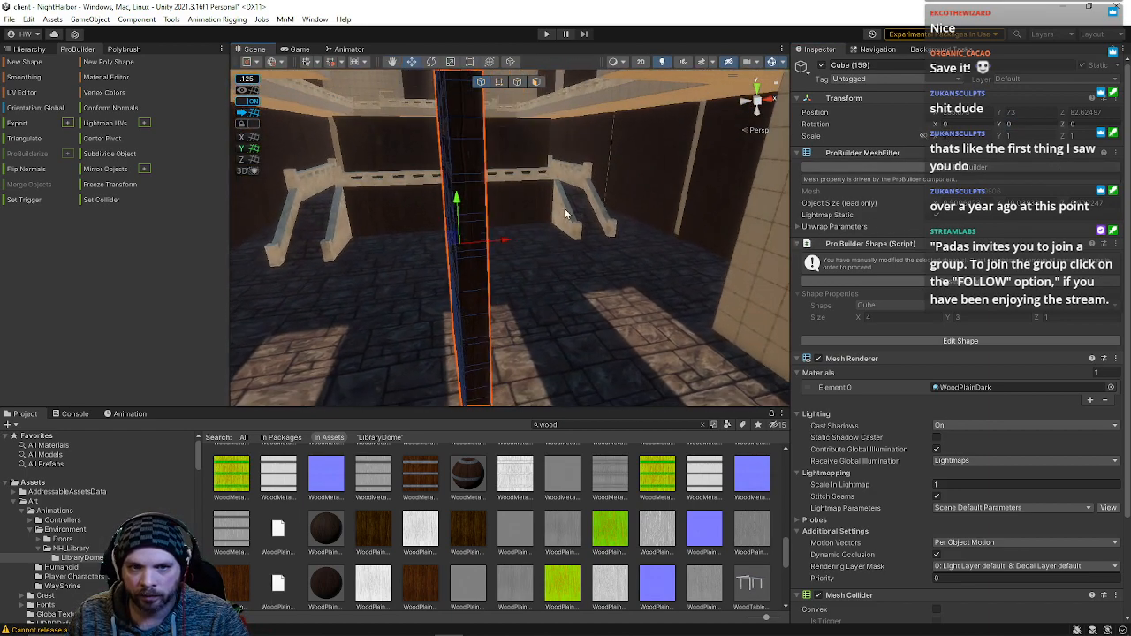
pyautogui.moveTo(510, 235); pyautogui.dragTo(753, 233)
pyautogui.moveTo(682, 255); pyautogui.dragTo(613, 238, button='right')
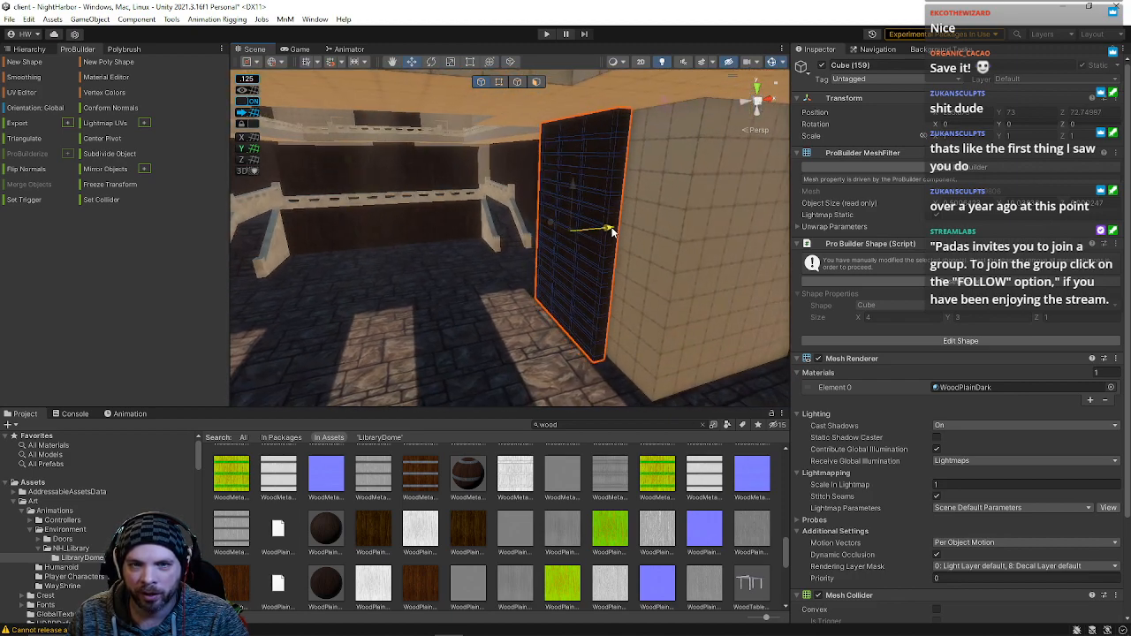
pyautogui.moveTo(619, 228); pyautogui.dragTo(611, 229)
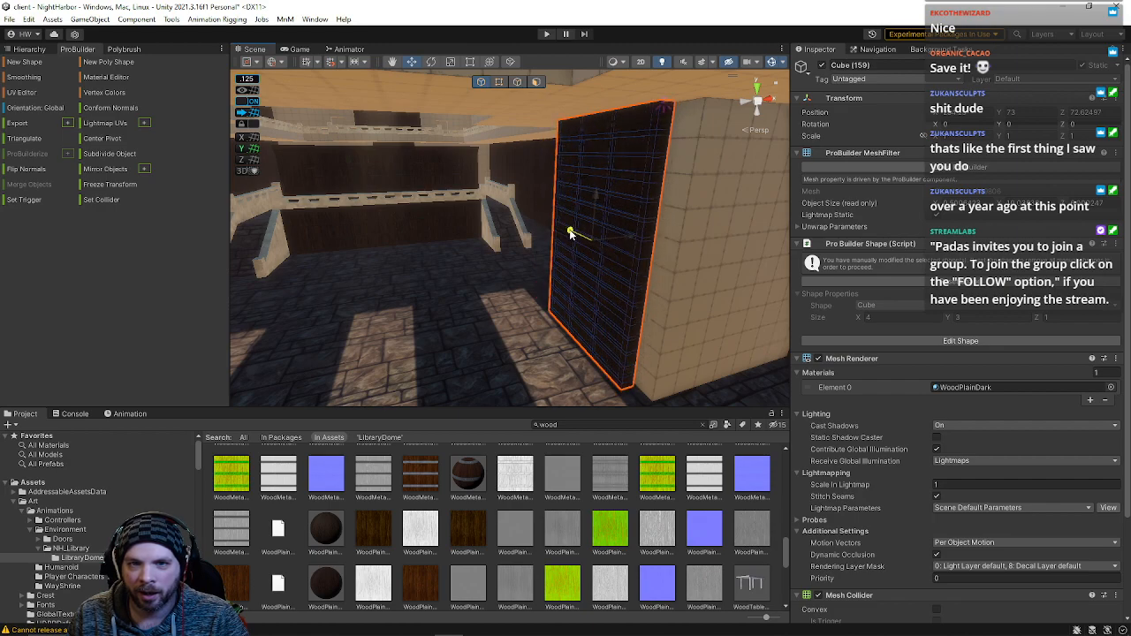
pyautogui.moveTo(520, 251); pyautogui.dragTo(767, 217, button='right')
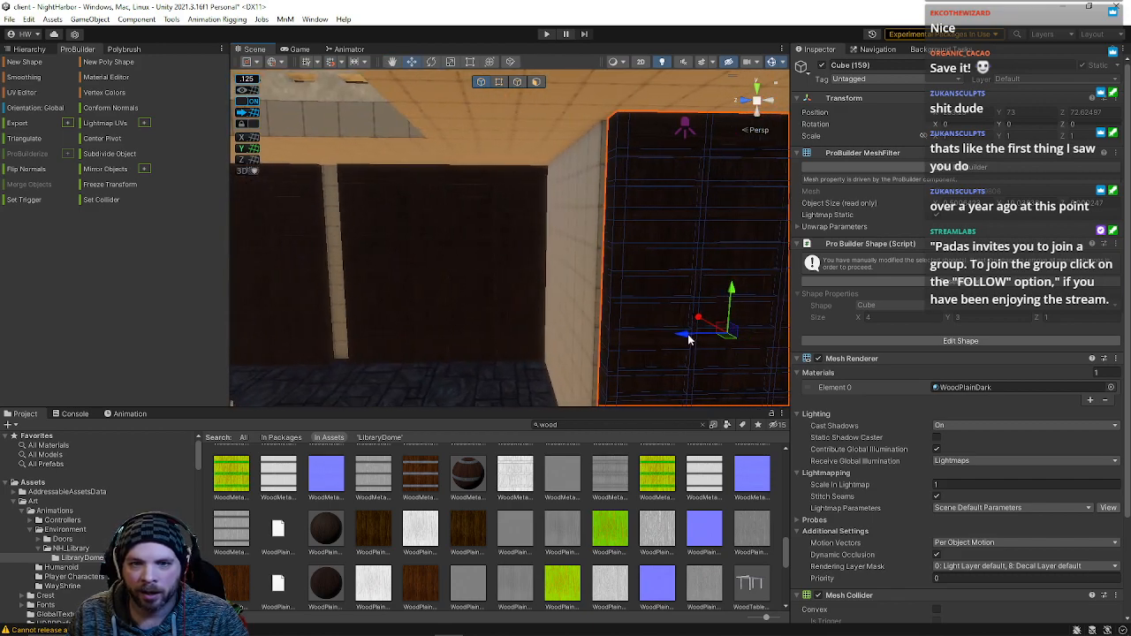
pyautogui.moveTo(682, 311); pyautogui.dragTo(663, 356, button='right')
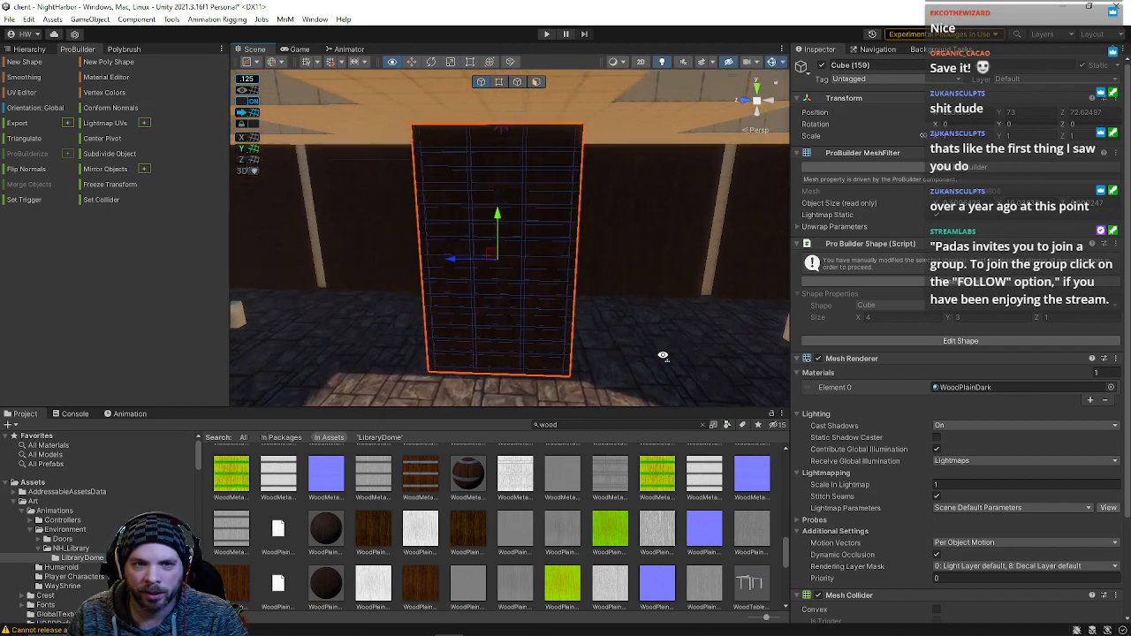
# - Try to narrow the new panel copy by moving the vertices along one side inward
pyautogui.click(501, 82)
pyautogui.moveTo(558, 101); pyautogui.dragTo(665, 403)
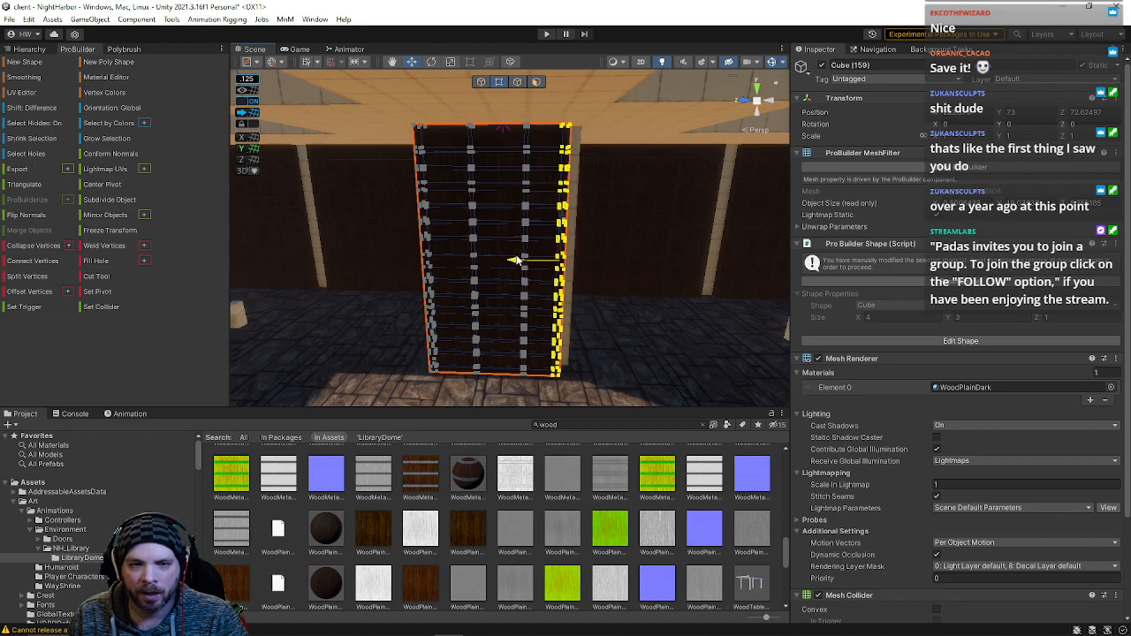
pyautogui.moveTo(518, 270); pyautogui.dragTo(410, 227, button='right')
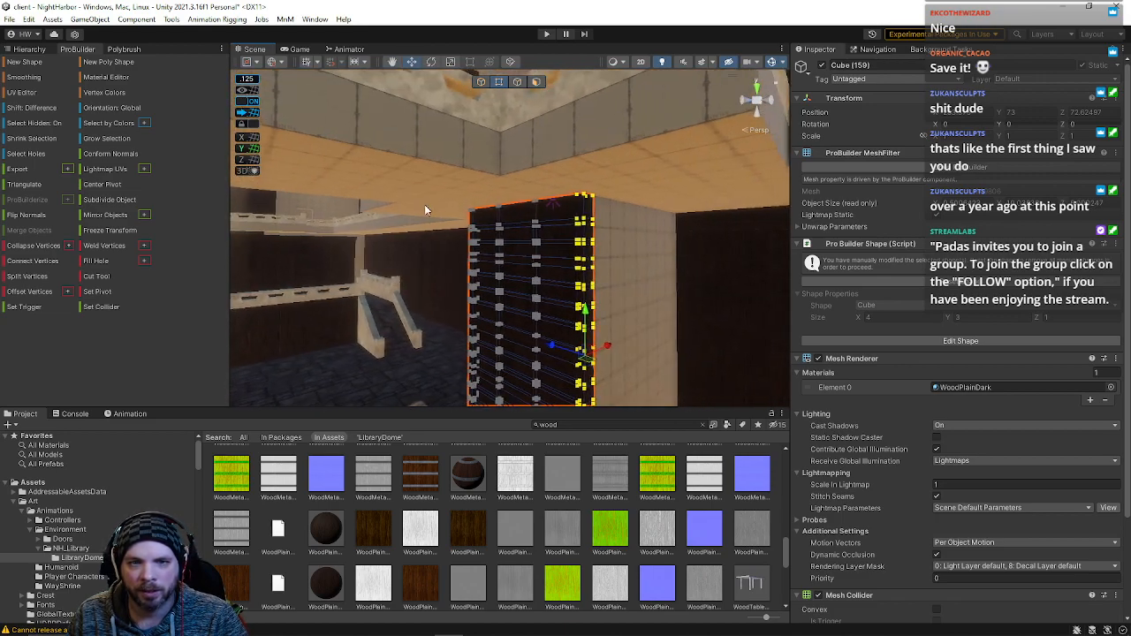
pyautogui.click(480, 84)
# - Duplicate the side panel, set the copy's Y rotation to 180, and move it toward the opposite side of the wall block
pyautogui.moveTo(605, 195); pyautogui.dragTo(593, 253, button='right')
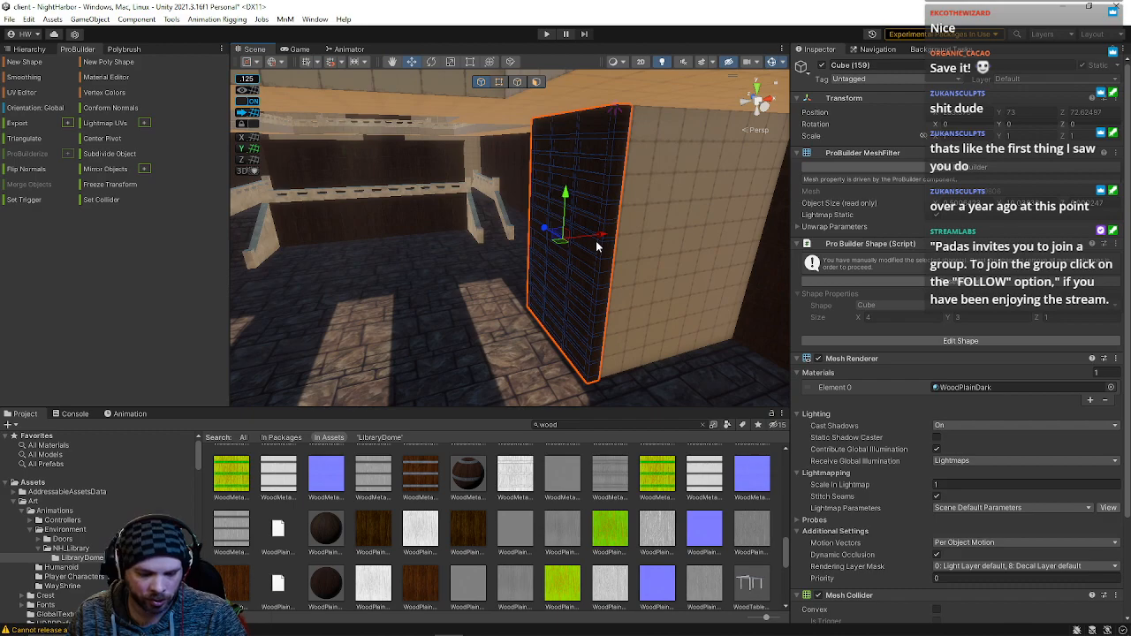
pyautogui.click(419, 274)
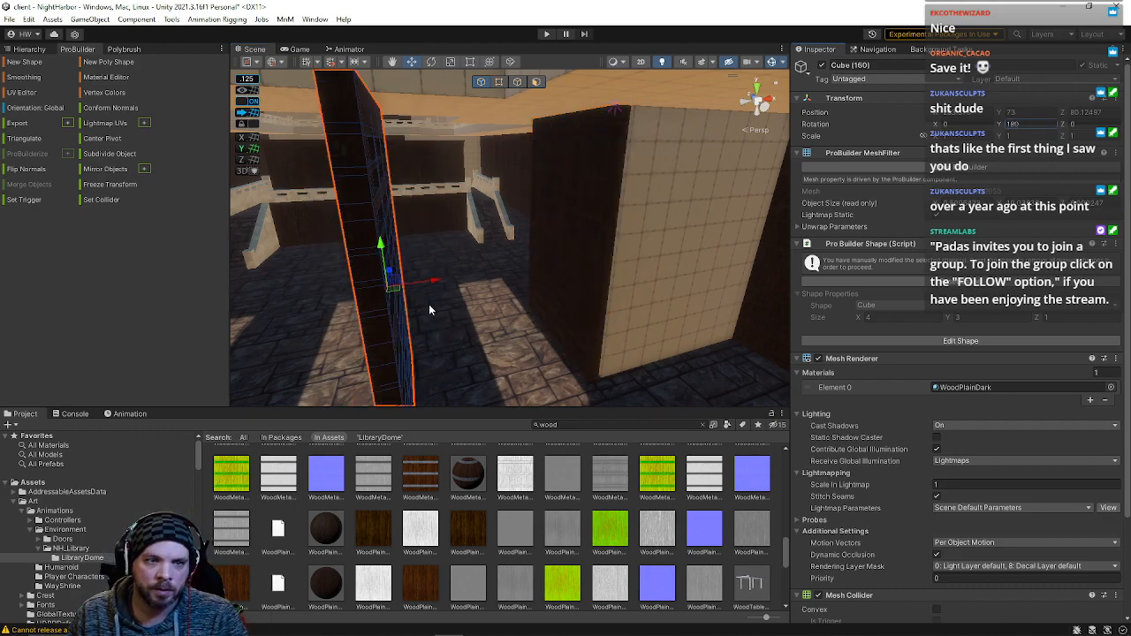
pyautogui.moveTo(429, 284); pyautogui.dragTo(230, 333)
pyautogui.moveTo(230, 334); pyautogui.dragTo(231, 322, button='right')
# - Fit the rotated panel copy flush against the wall block's other side at about Z 91.37
pyautogui.moveTo(544, 268); pyautogui.dragTo(613, 329)
pyautogui.moveTo(545, 268); pyautogui.dragTo(468, 264)
pyautogui.moveTo(468, 265); pyautogui.dragTo(420, 242, button='right')
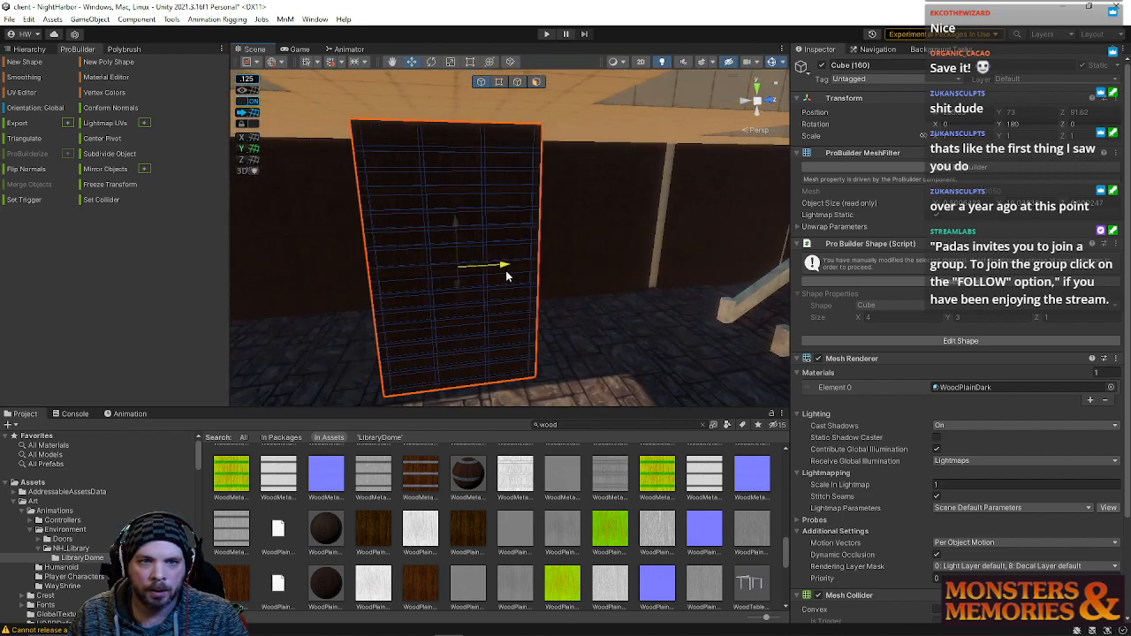
pyautogui.moveTo(512, 270); pyautogui.dragTo(560, 275, button='right')
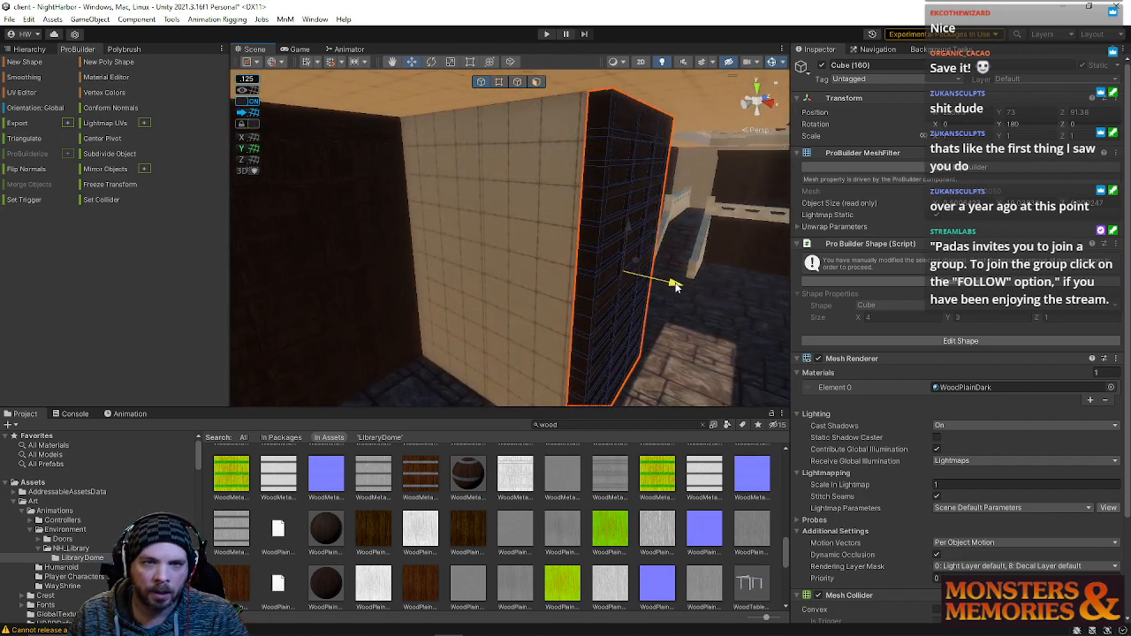
pyautogui.moveTo(654, 263); pyautogui.dragTo(559, 265, button='right')
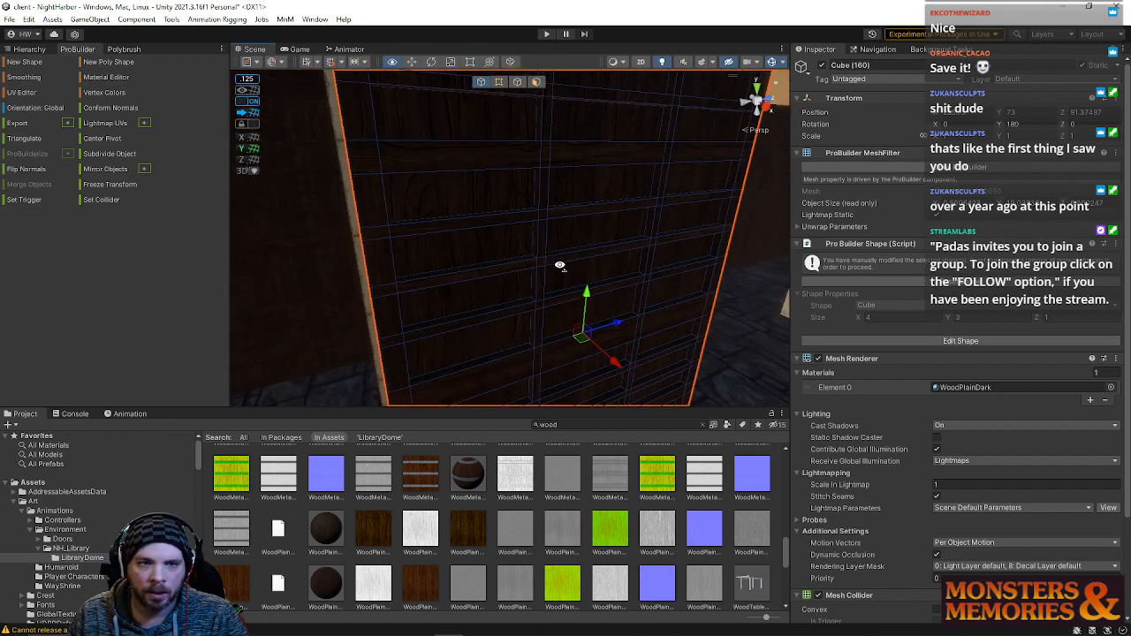
pyautogui.moveTo(618, 327); pyautogui.dragTo(613, 327)
pyautogui.moveTo(595, 292); pyautogui.dragTo(518, 299, button='right')
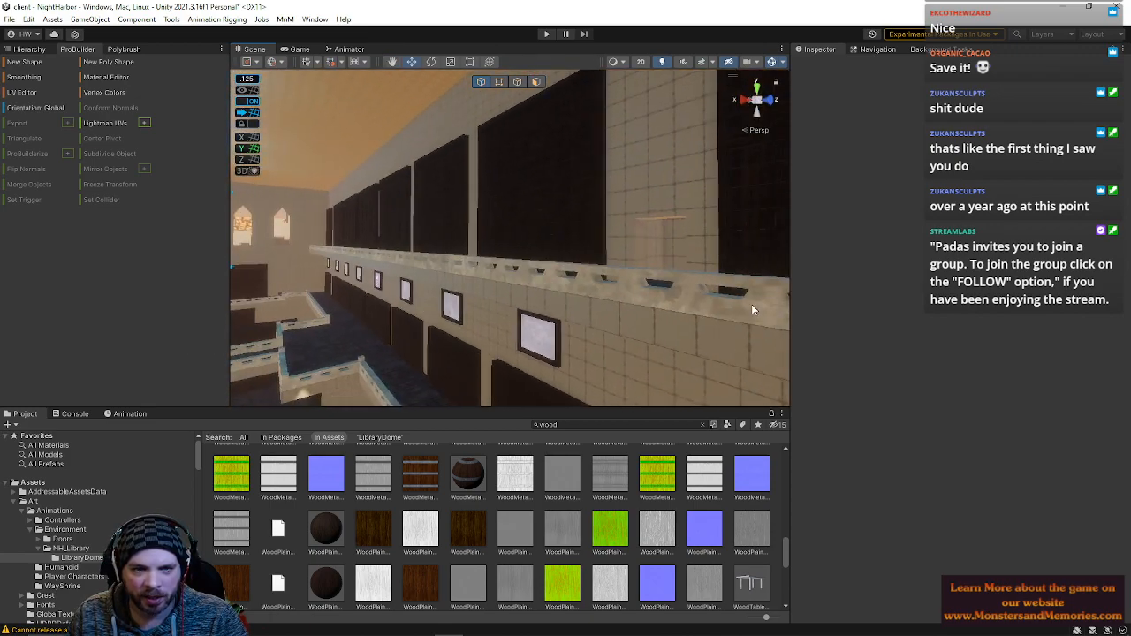
# - Inspect the library's upper and lower wall panels, balconies and ground floor from several viewpoints
pyautogui.moveTo(353, 268); pyautogui.dragTo(349, 308, button='right')
pyautogui.scroll(3, 444, 256)
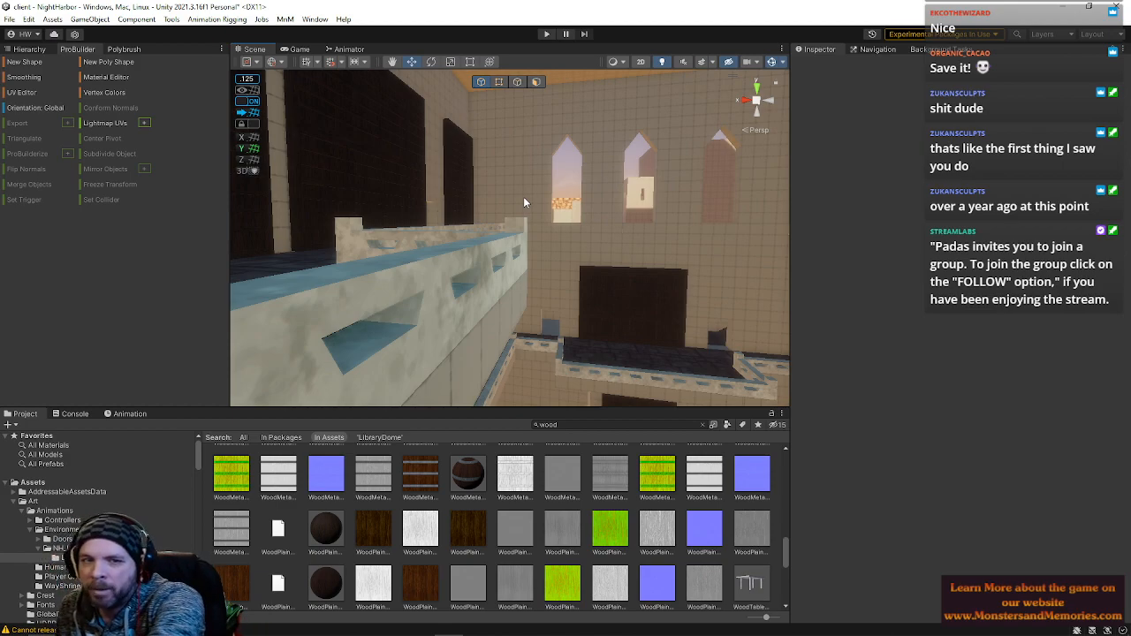
pyautogui.moveTo(537, 234); pyautogui.dragTo(508, 267, button='right')
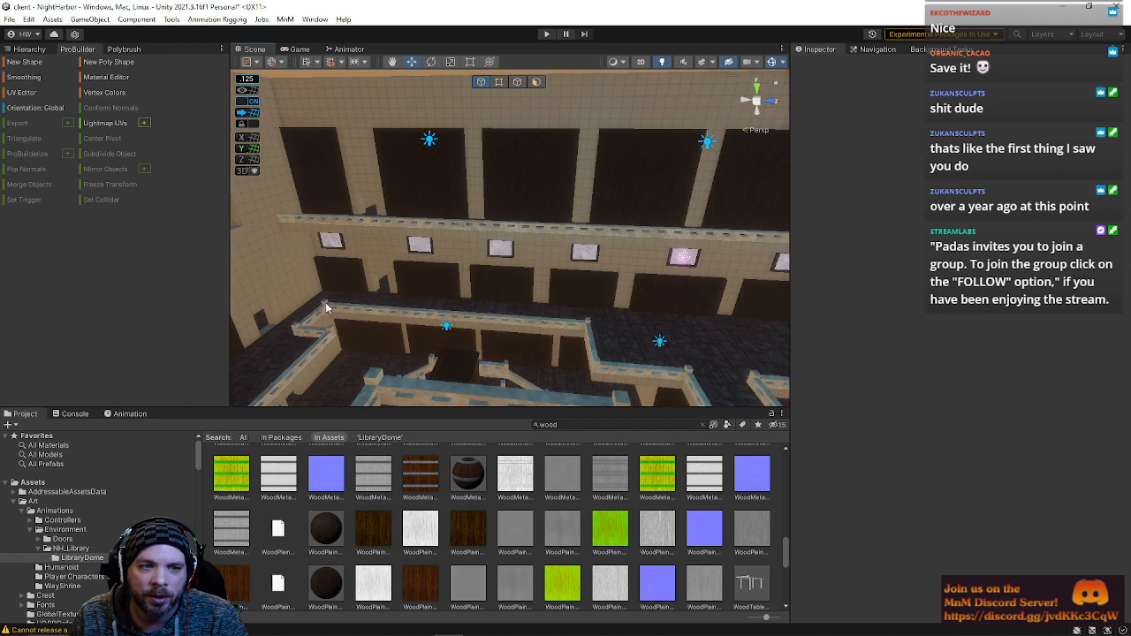
pyautogui.moveTo(545, 233); pyautogui.dragTo(532, 283, button='right')
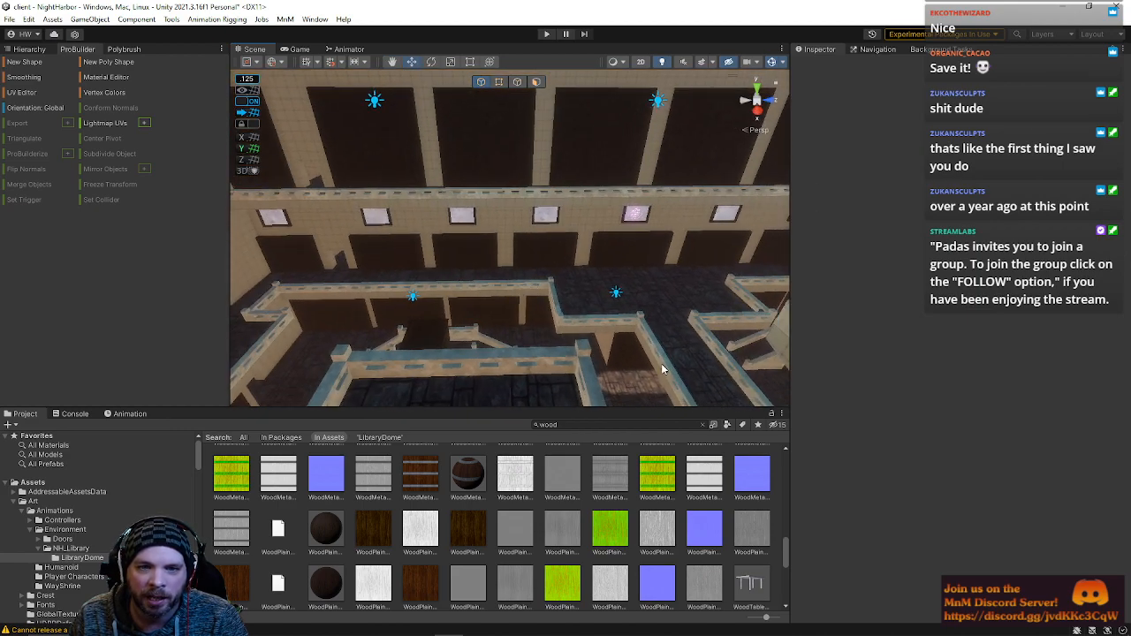
pyautogui.moveTo(663, 369); pyautogui.dragTo(656, 361, button='right')
pyautogui.moveTo(572, 343); pyautogui.dragTo(118, 225, button='right')
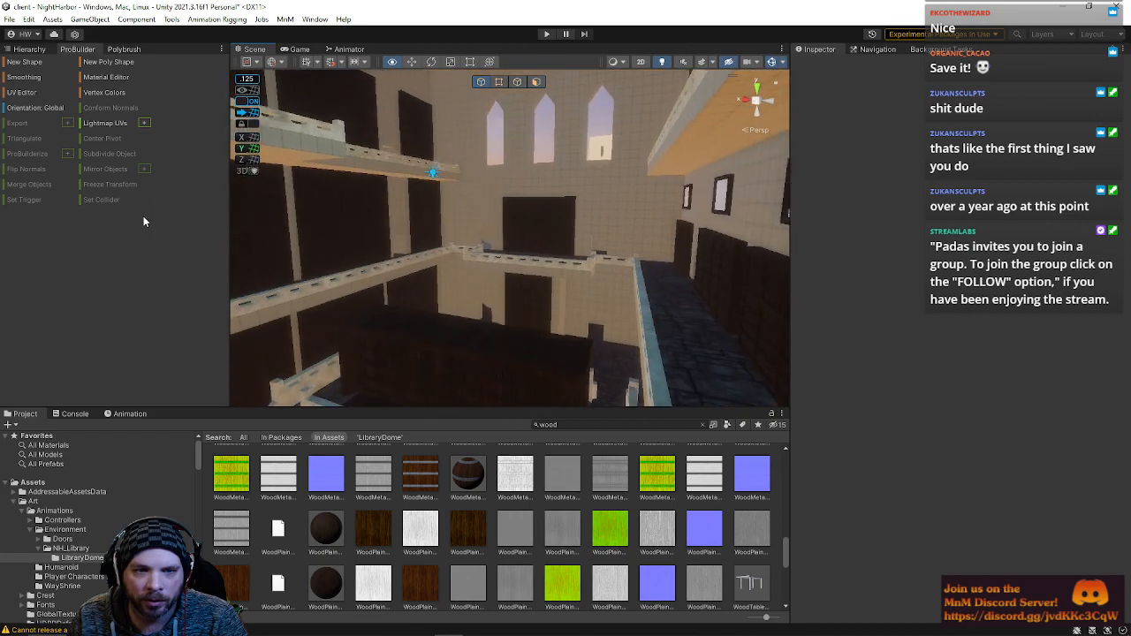
pyautogui.moveTo(782, 264); pyautogui.dragTo(758, 262, button='right')
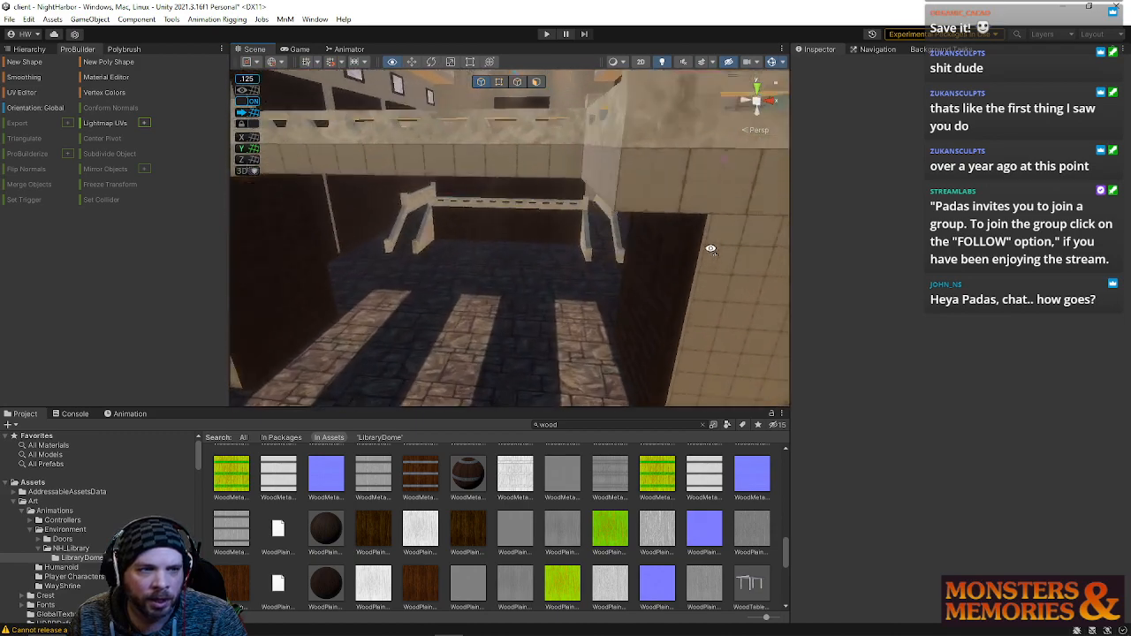
# - Collapse the NightHarbor Geo, Docks, Garrison, HighPointTerrace, Necropolis and NorthNewbieYard scenes in the hierarchy, leaving NightHarbor-SageSide expanded
pyautogui.click(29, 49)
pyautogui.scroll(2, 125, 260)
pyautogui.scroll(10, 125, 260)
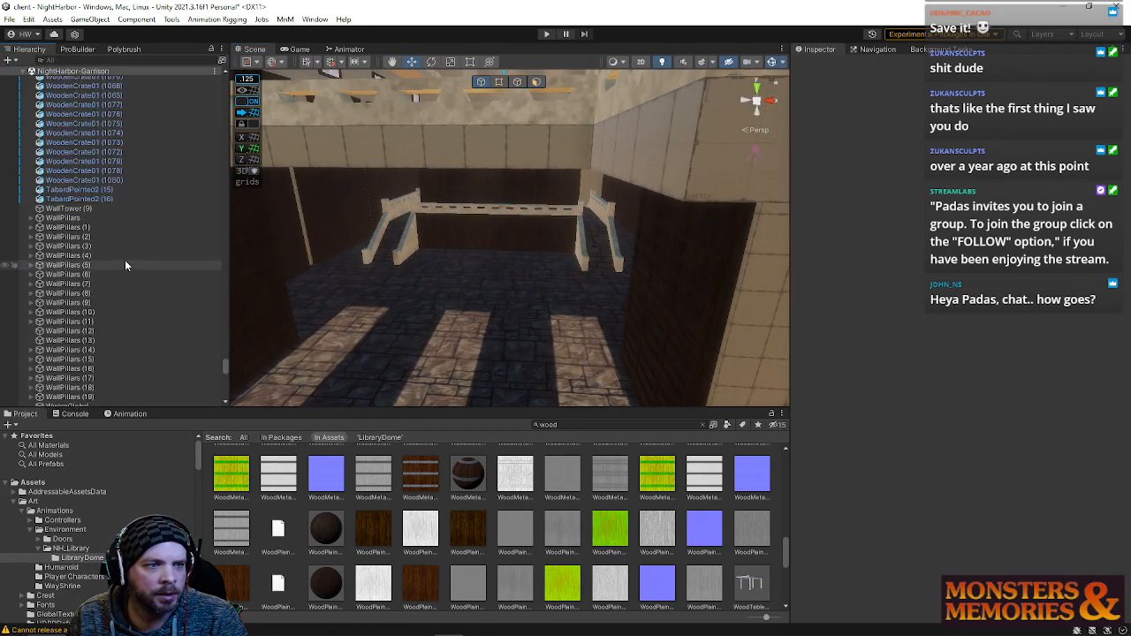
pyautogui.moveTo(224, 360); pyautogui.dragTo(225, 80)
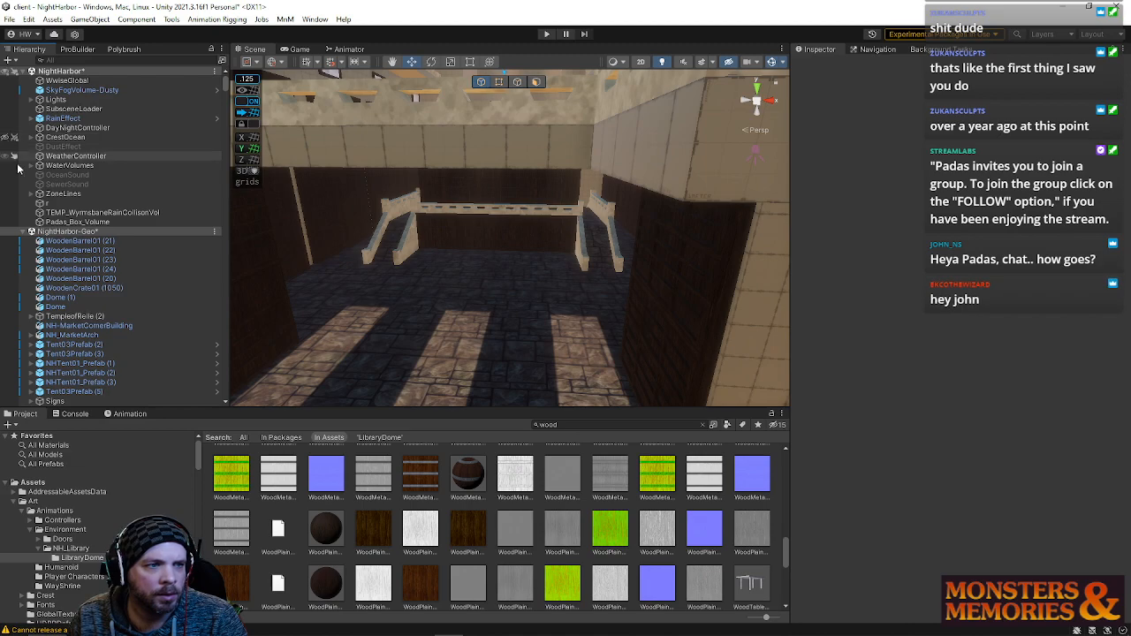
pyautogui.click(26, 232)
pyautogui.click(26, 242)
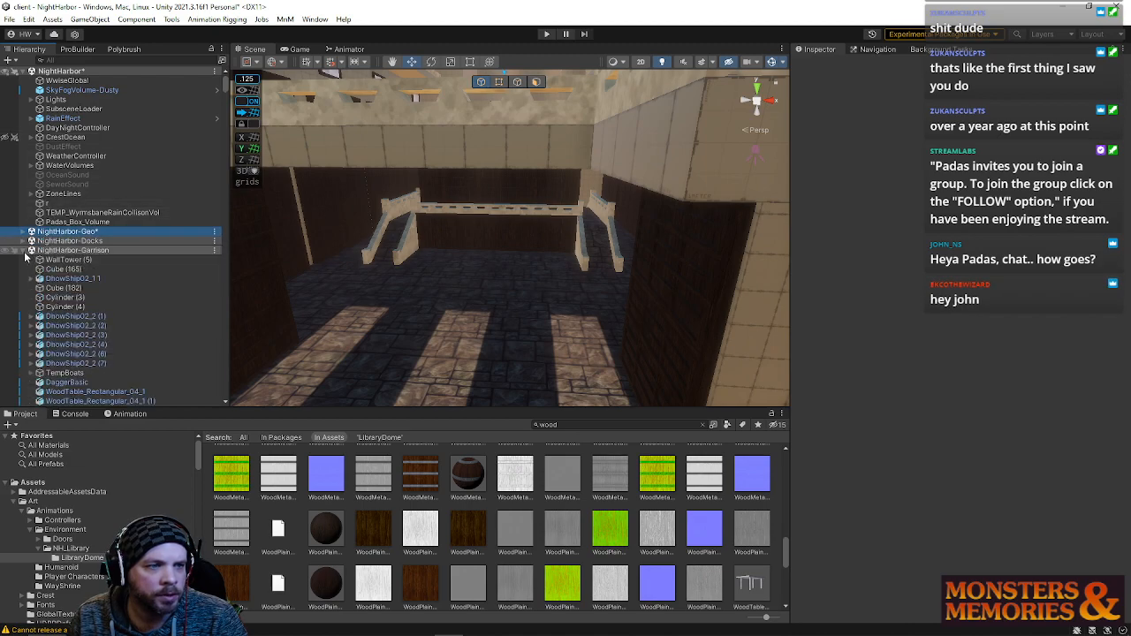
pyautogui.click(26, 252)
pyautogui.click(26, 261)
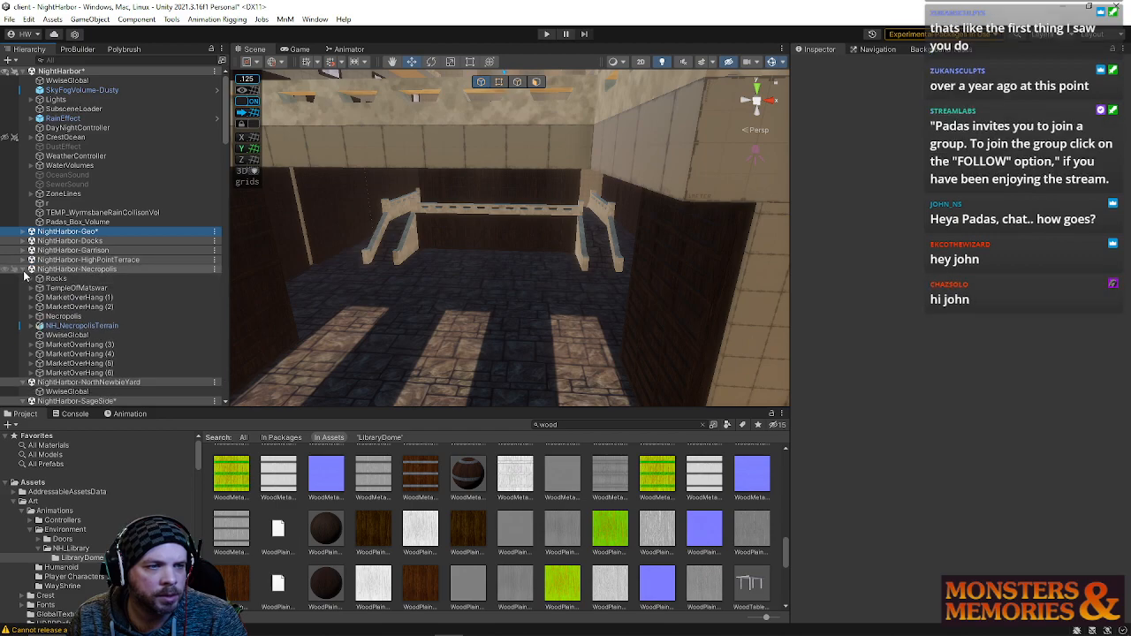
pyautogui.click(26, 269)
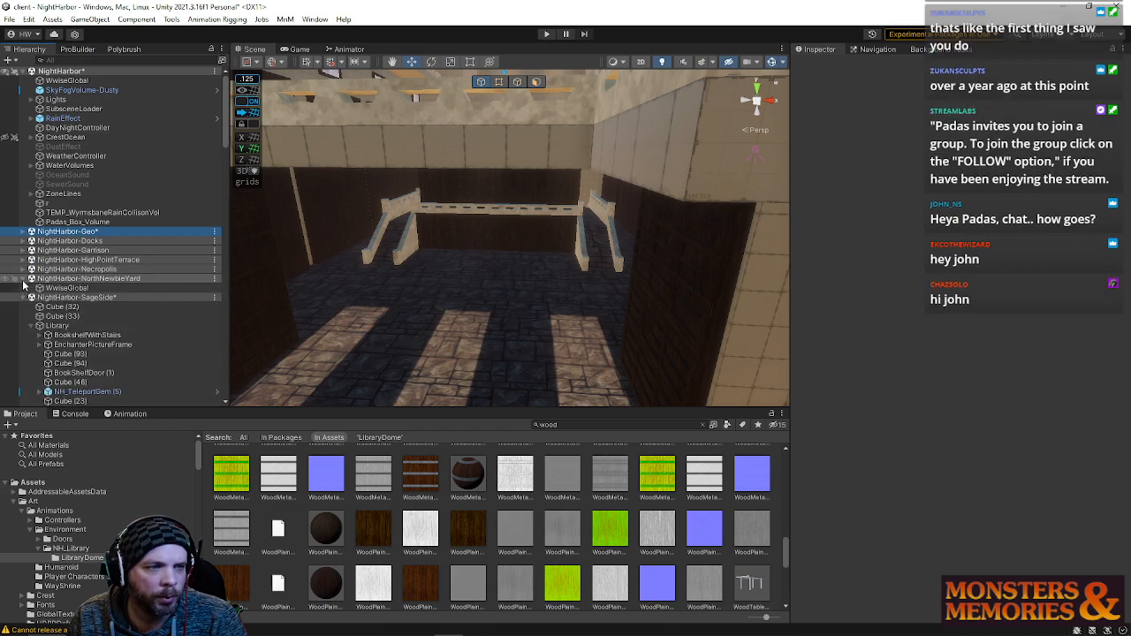
pyautogui.click(25, 279)
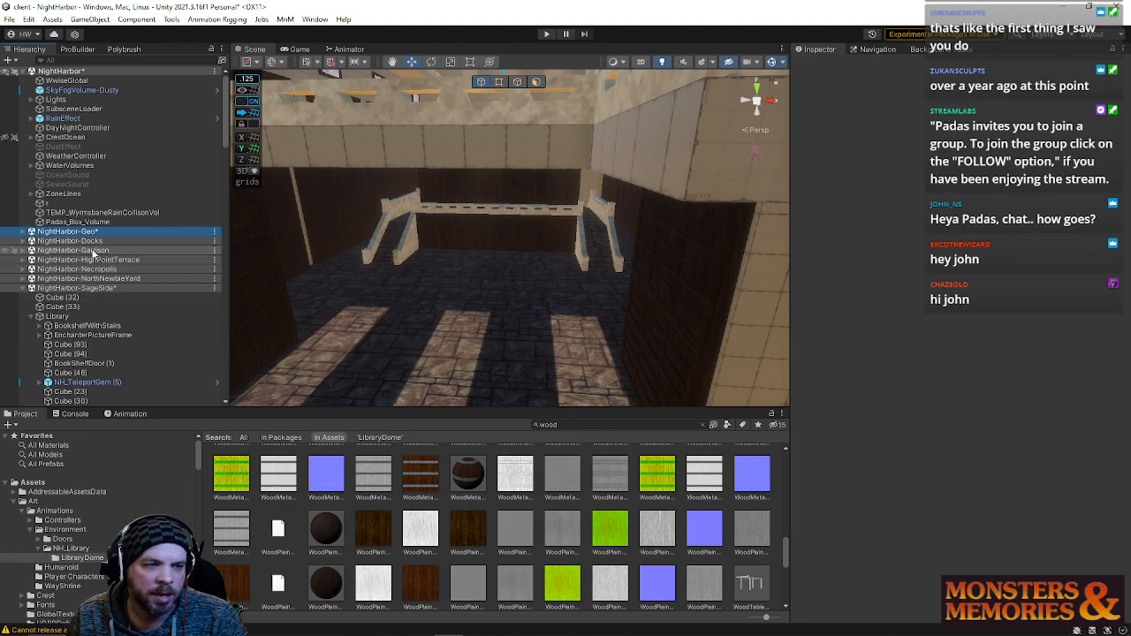
# - Search the project assets for "table"
pyautogui.moveTo(452, 294); pyautogui.dragTo(442, 402, button='right')
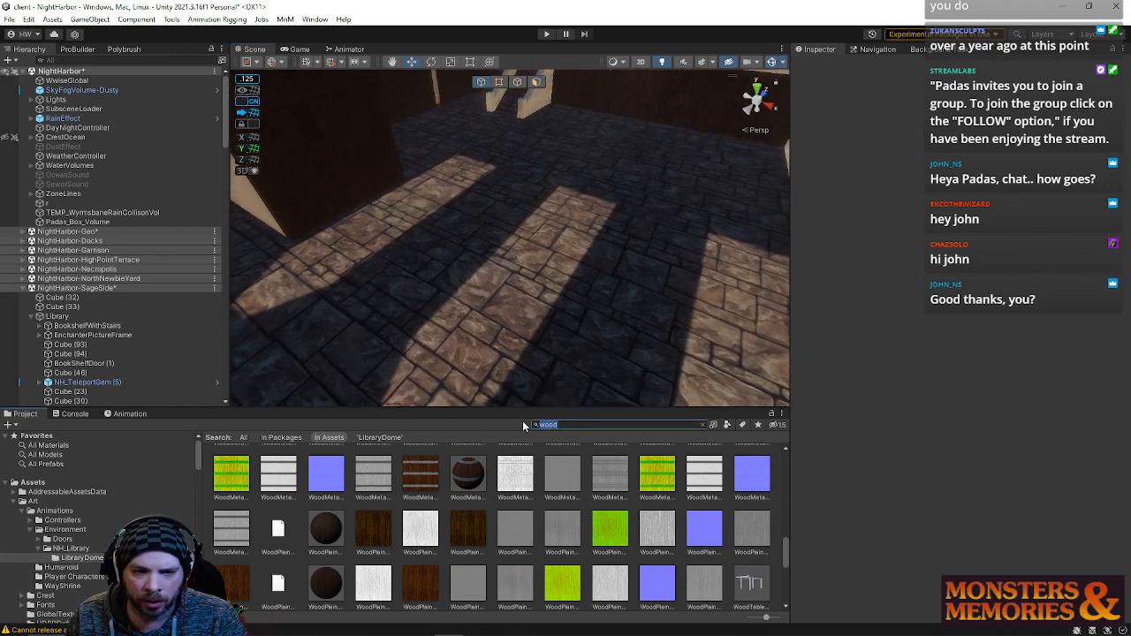
pyautogui.write('table')
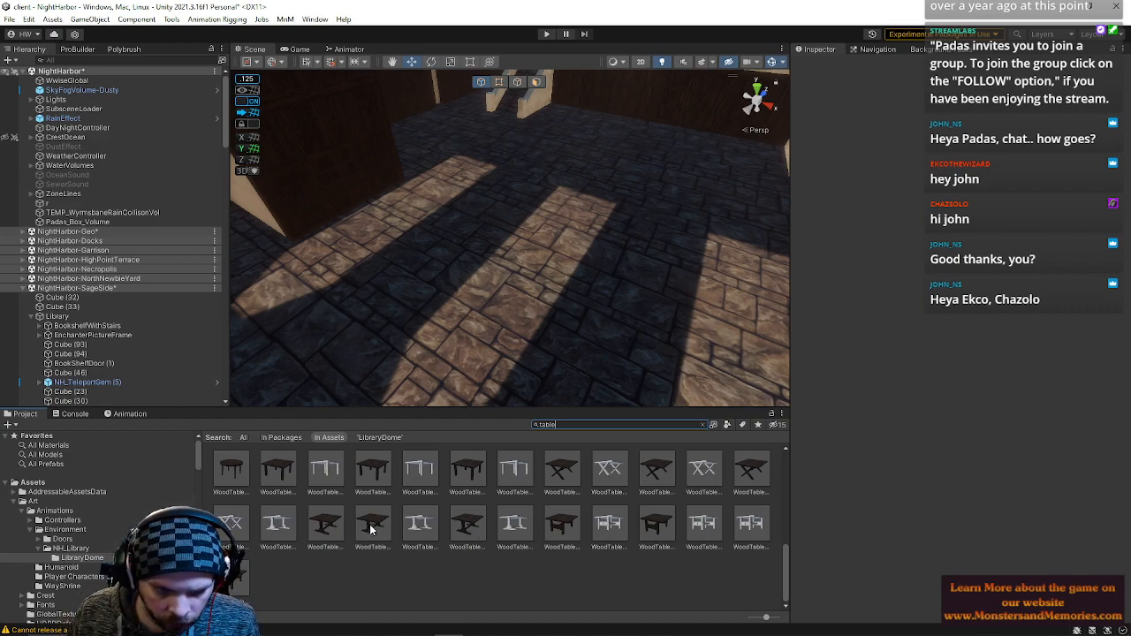
# - Try WoodTable_Square_03_2 and WoodTable_Square_03_3 on the library floor and delete both
pyautogui.moveTo(372, 528); pyautogui.dragTo(449, 372)
pyautogui.moveTo(513, 444); pyautogui.dragTo(524, 310)
pyautogui.keyDown('alt'); pyautogui.moveTo(558, 356); pyautogui.dragTo(508, 269); pyautogui.keyUp('alt')
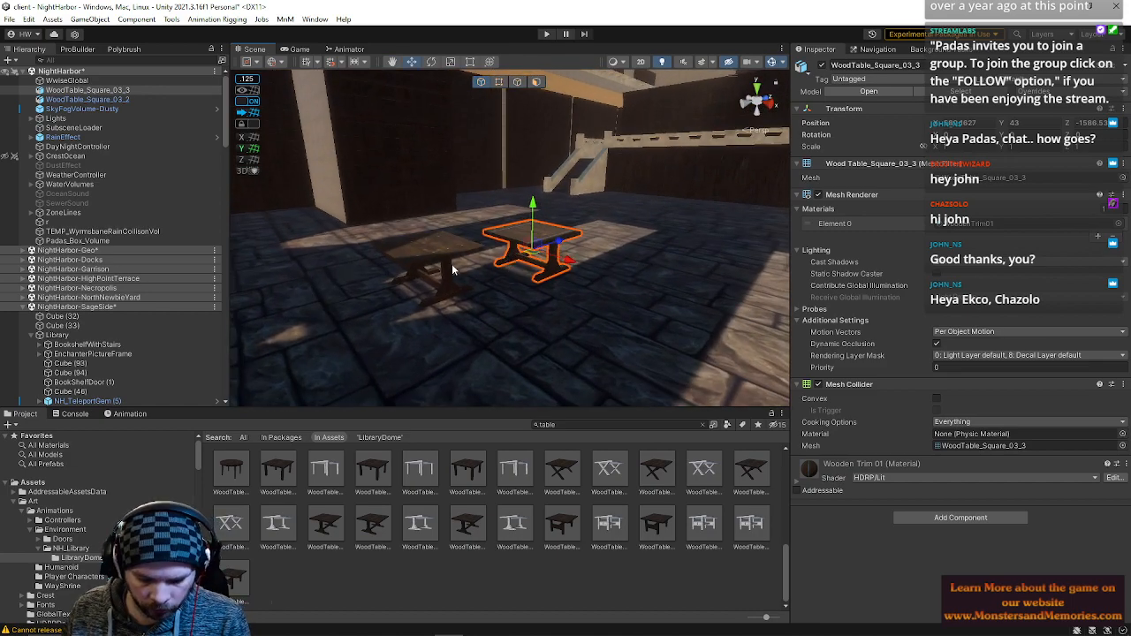
pyautogui.click(434, 262)
pyautogui.press('Delete')
pyautogui.click(519, 247)
pyautogui.press('Delete')
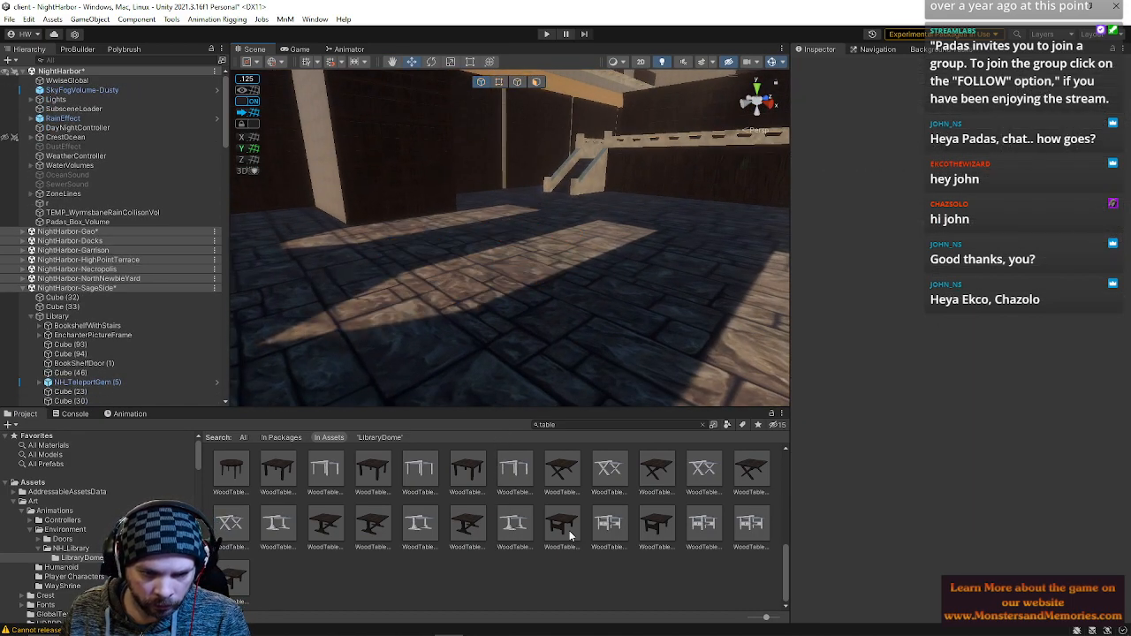
# - Try two more wooden table models on the library floor, deleting each one again
pyautogui.scroll(3, 500, 580)
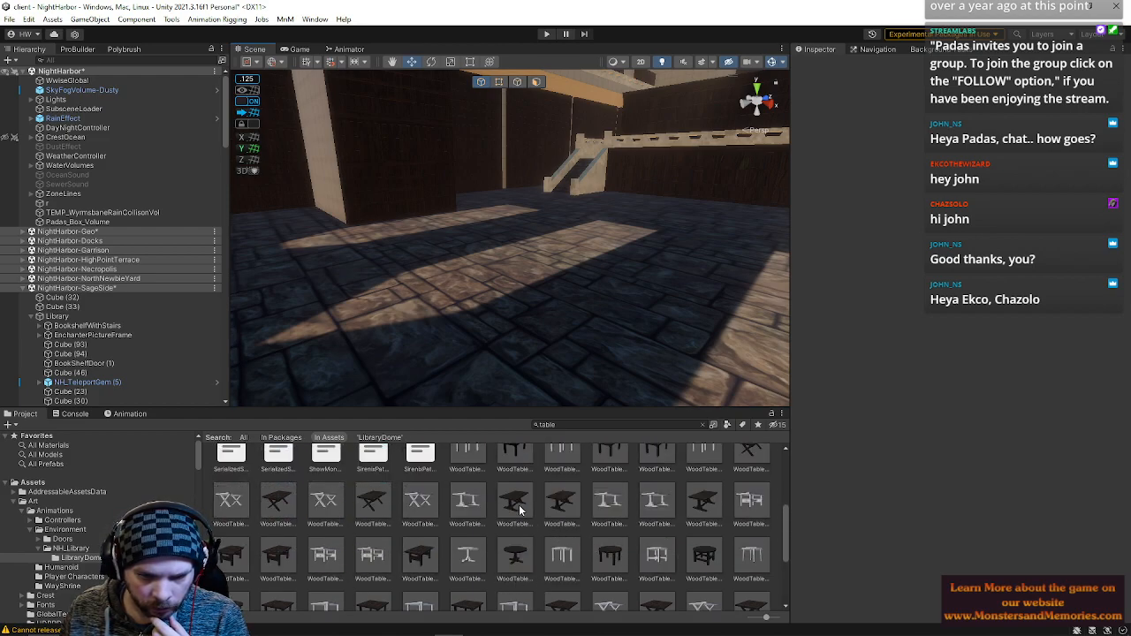
pyautogui.moveTo(516, 396); pyautogui.dragTo(491, 323)
pyautogui.press('Delete')
pyautogui.moveTo(561, 497); pyautogui.dragTo(425, 491)
pyautogui.moveTo(422, 412); pyautogui.dragTo(474, 320)
pyautogui.press('Delete')
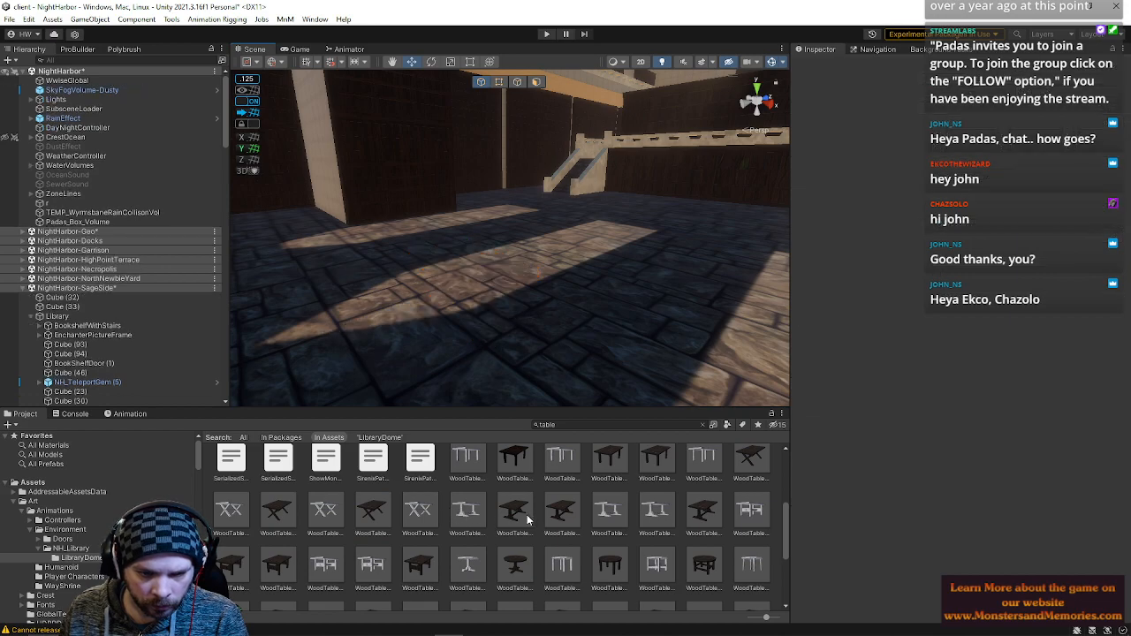
# - Place WoodTable_Rectangular_03_3 on the library floor and make it a child of the Library object
pyautogui.moveTo(706, 502); pyautogui.dragTo(495, 292)
pyautogui.moveTo(495, 292); pyautogui.dragTo(320, 207, button='right')
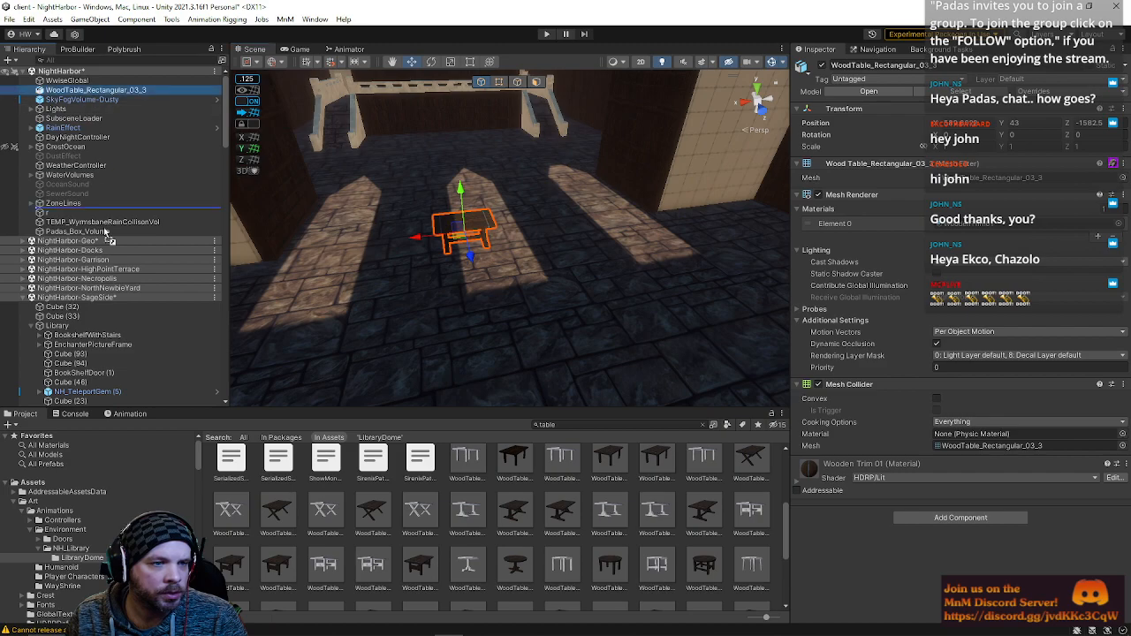
pyautogui.moveTo(81, 337); pyautogui.dragTo(81, 335)
pyautogui.moveTo(478, 240); pyautogui.dragTo(685, 310, button='right')
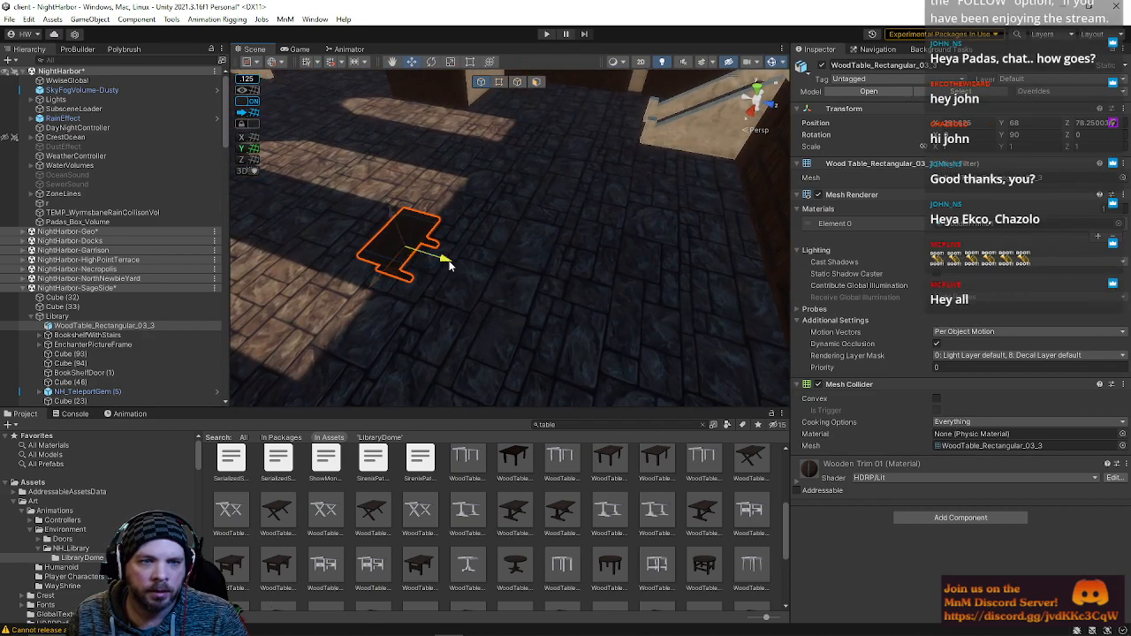
# - Check the nearby wall panels' positions and move the wooden table along the floor between two window light patches
pyautogui.moveTo(510, 278); pyautogui.dragTo(429, 147, button='right')
pyautogui.click(434, 152)
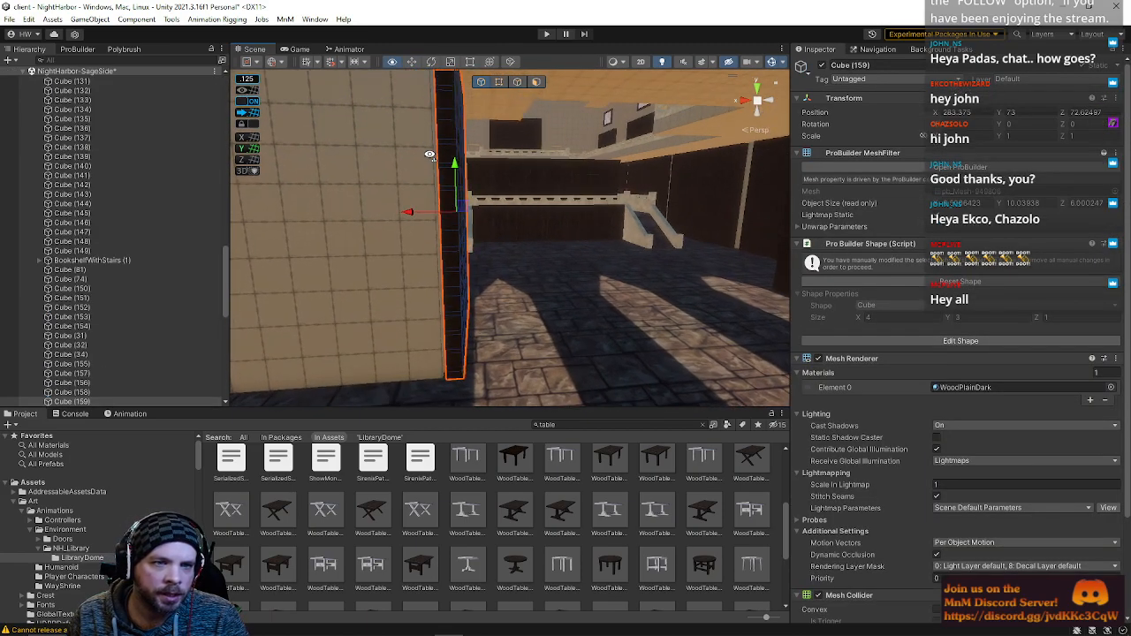
pyautogui.moveTo(492, 213); pyautogui.dragTo(419, 144, button='right')
pyautogui.click(492, 206)
pyautogui.moveTo(493, 209); pyautogui.dragTo(439, 318, button='right')
pyautogui.click(511, 298)
pyautogui.moveTo(418, 318); pyautogui.dragTo(408, 334)
pyautogui.moveTo(428, 309); pyautogui.dragTo(456, 309, button='right')
pyautogui.moveTo(432, 312); pyautogui.dragTo(509, 206)
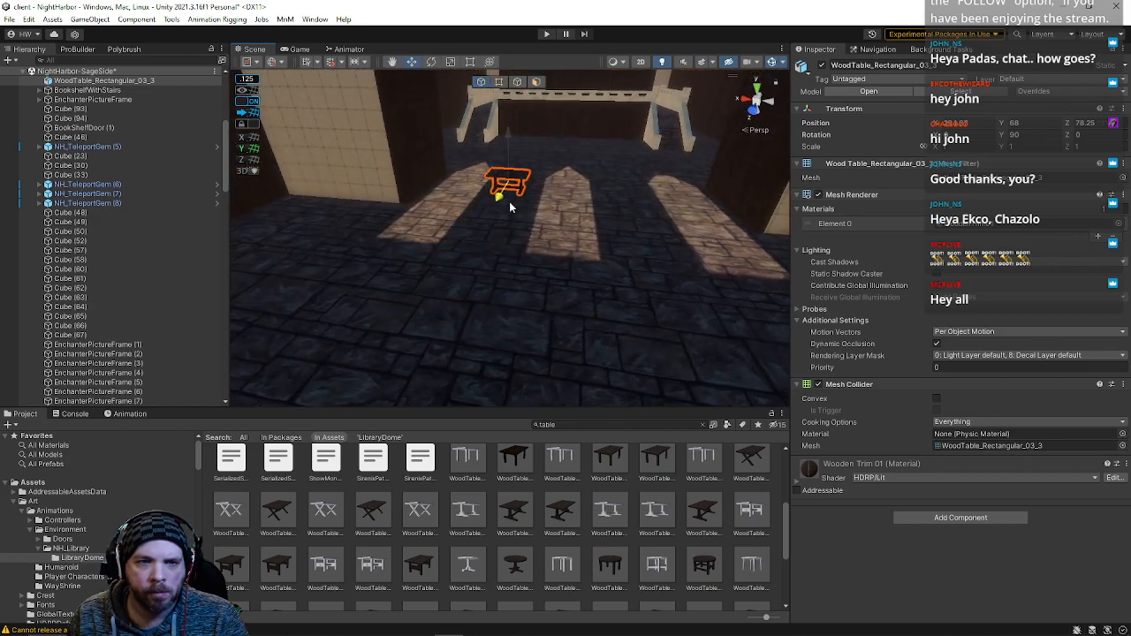
# - Duplicate the rectangular table and place the copy in line with the original on the floor
pyautogui.moveTo(504, 212); pyautogui.dragTo(403, 194, button='right')
pyautogui.moveTo(403, 194); pyautogui.dragTo(510, 177)
pyautogui.hotkey('ctrl', 'd')
pyautogui.moveTo(401, 178); pyautogui.dragTo(541, 177, button='right')
# - Duplicate both tables together and move the new pair across the floor to about Z 85.37
pyautogui.keyDown('shift'); pyautogui.click(427, 251); pyautogui.keyUp('shift')
pyautogui.moveTo(427, 251); pyautogui.dragTo(547, 267, button='right')
pyautogui.hotkey('ctrl', 'd')
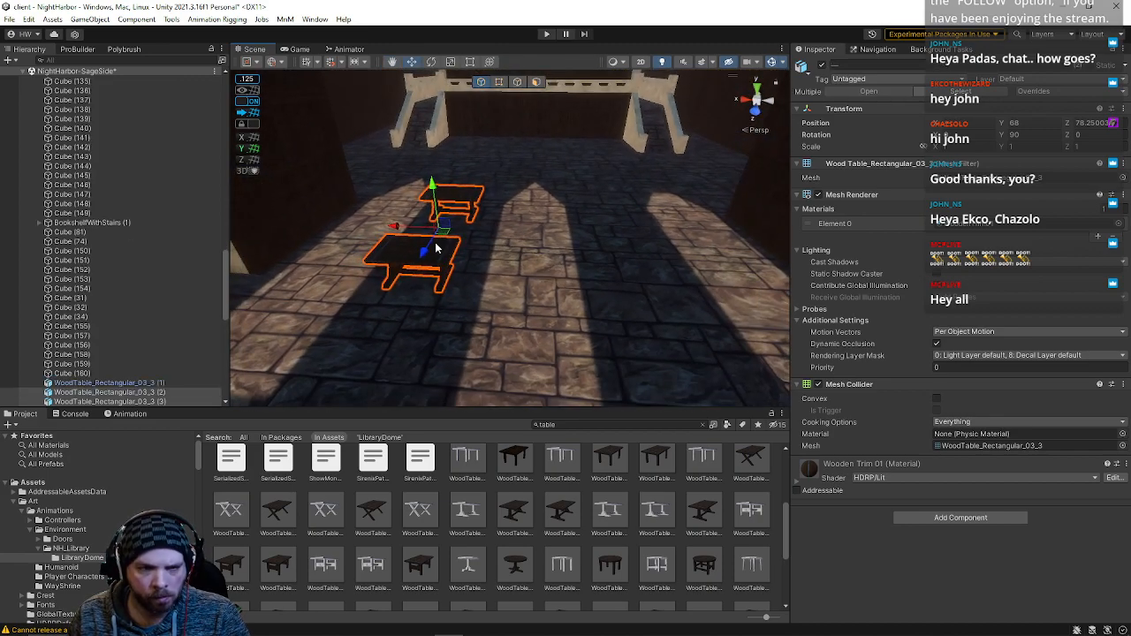
pyautogui.moveTo(395, 228); pyautogui.dragTo(577, 257)
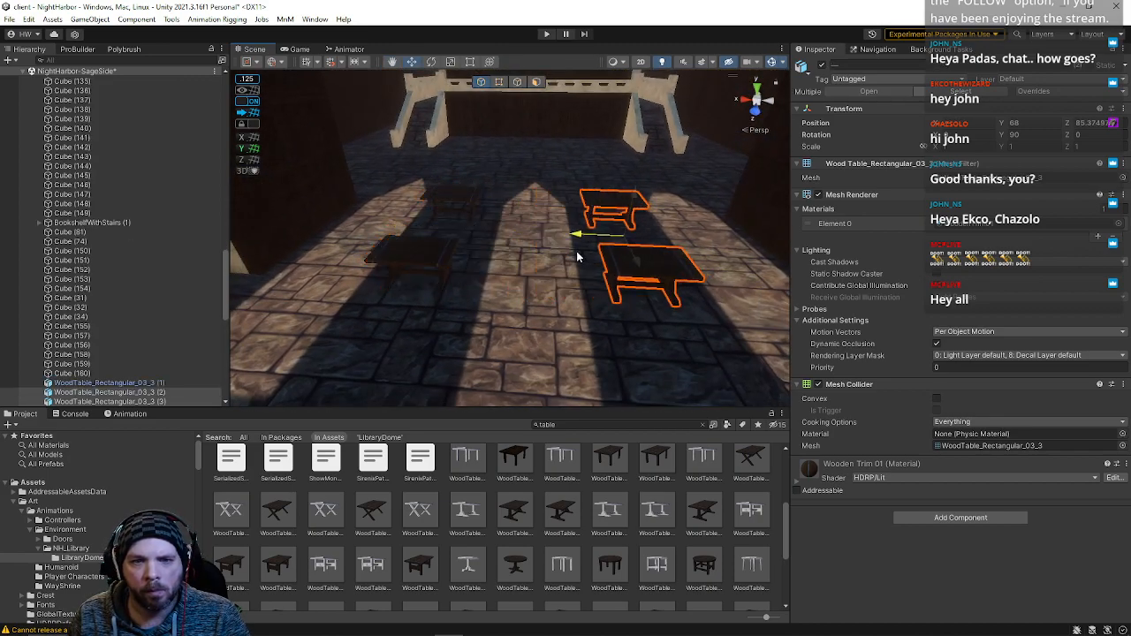
# - Raise the grid snap to 0.25 and shift the original pair of tables to about Z 78.5
pyautogui.moveTo(572, 257); pyautogui.dragTo(495, 263, button='right')
pyautogui.click(494, 252)
pyautogui.keyDown('shift'); pyautogui.click(489, 209); pyautogui.keyUp('shift')
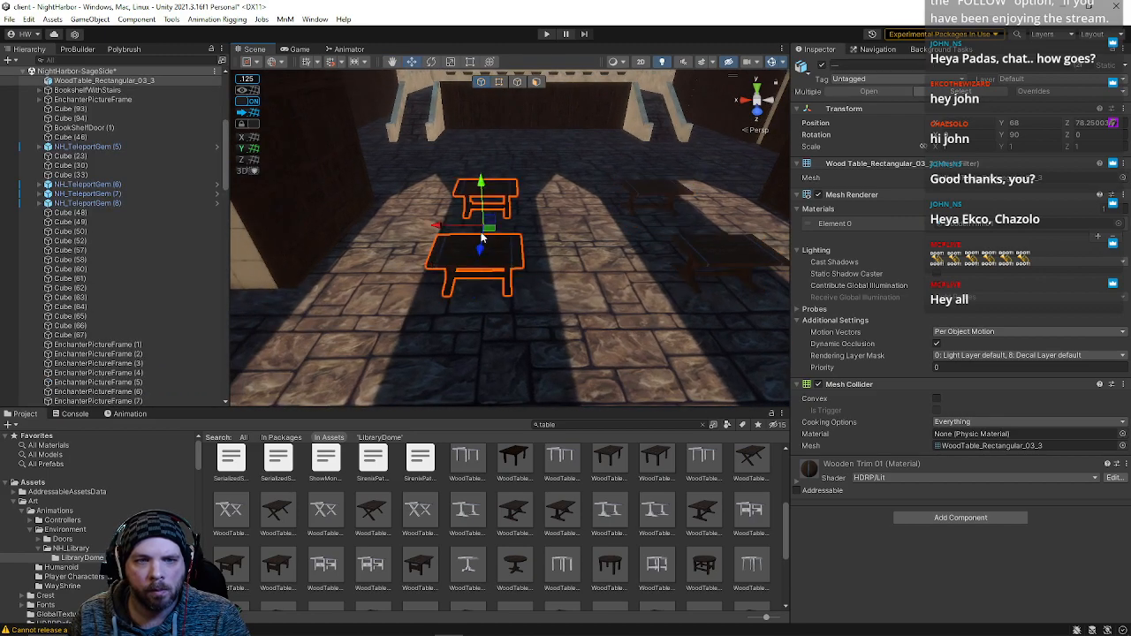
pyautogui.moveTo(441, 227); pyautogui.dragTo(450, 229)
pyautogui.moveTo(535, 251); pyautogui.dragTo(531, 229, button='right')
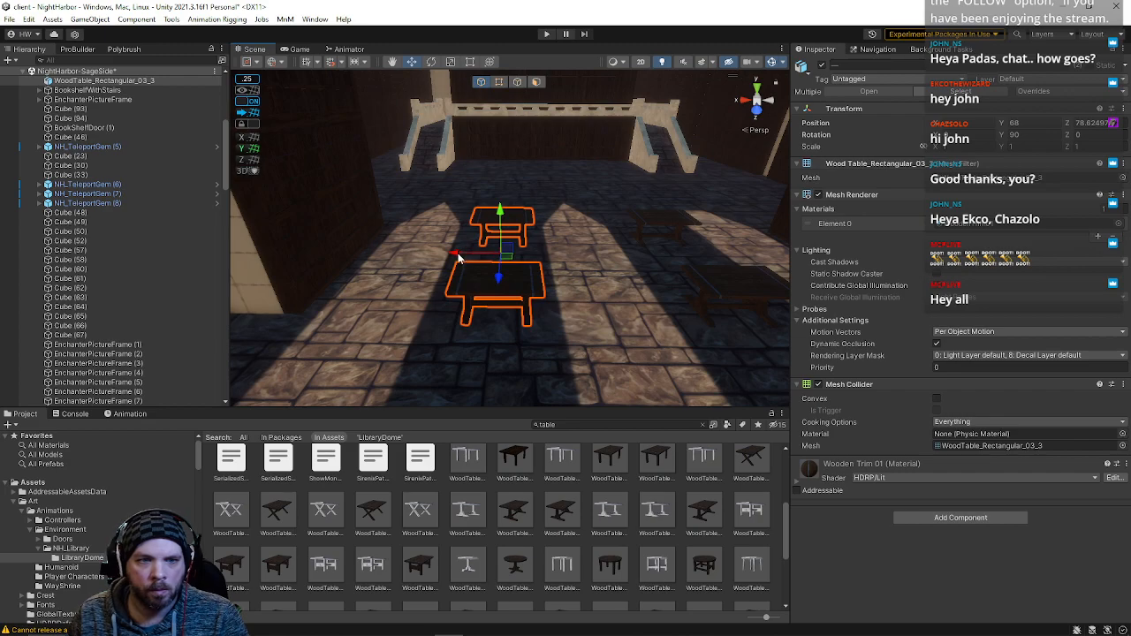
pyautogui.moveTo(457, 257); pyautogui.dragTo(456, 256)
# - Select the copied pair of tables and nudge it to about Z 85.25
pyautogui.click(658, 222)
pyautogui.keyDown('shift'); pyautogui.click(713, 280); pyautogui.keyUp('shift')
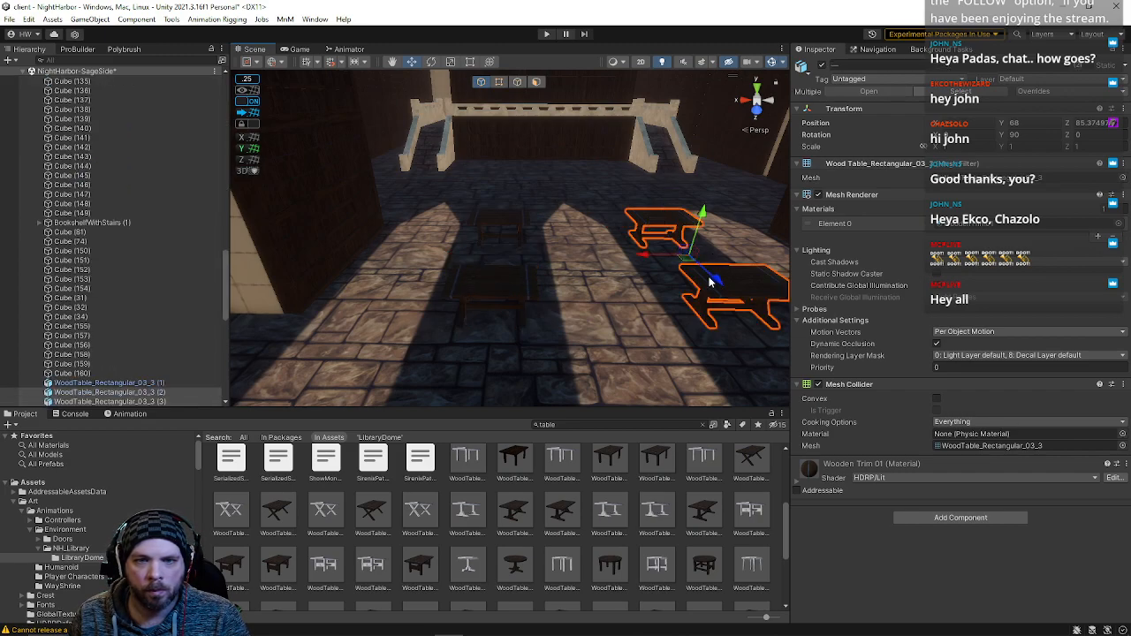
pyautogui.moveTo(645, 257); pyautogui.dragTo(641, 258)
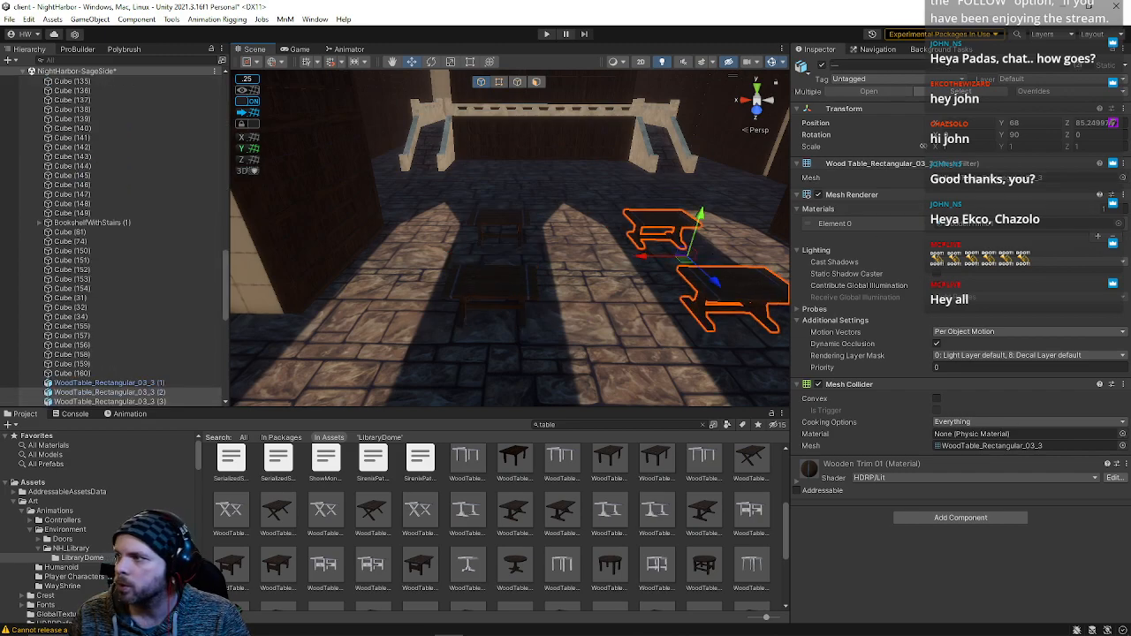
pyautogui.moveTo(629, 635)
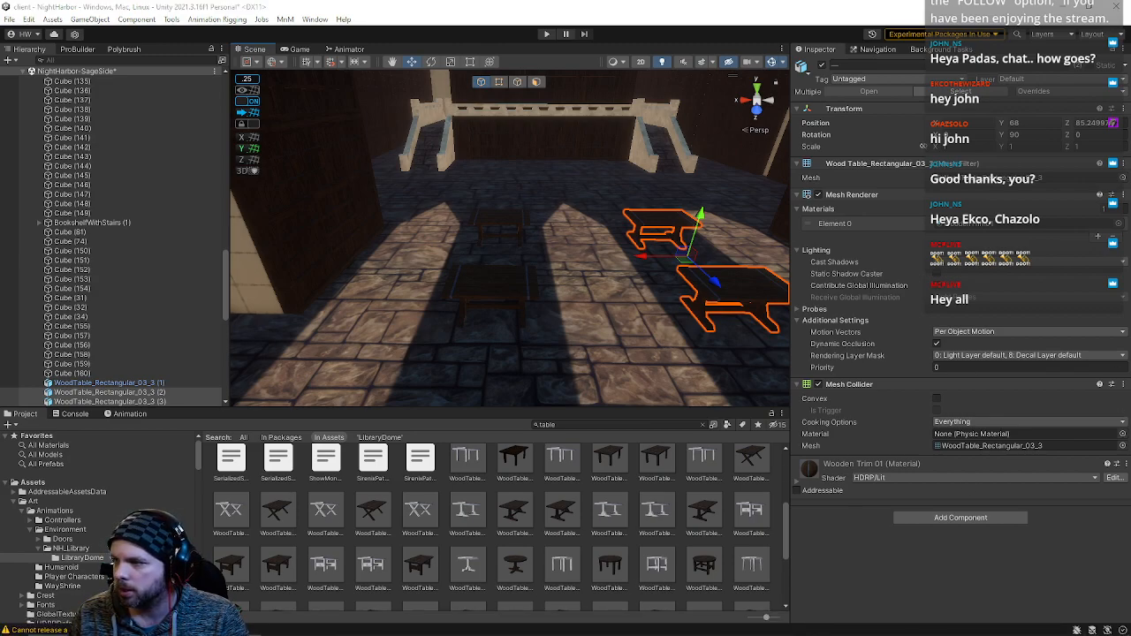
pyautogui.moveTo(482, 318); pyautogui.dragTo(605, 252, button='right')
pyautogui.click(491, 158)
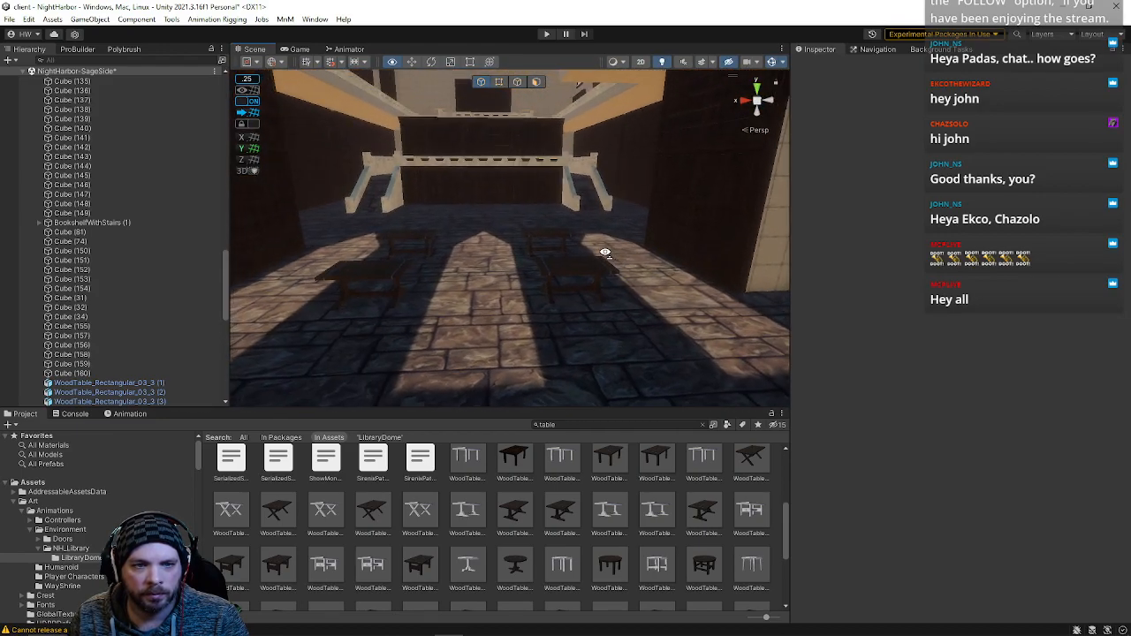
# - Set the Y rotation of both tables in the original pair to 0
pyautogui.moveTo(605, 253); pyautogui.dragTo(344, 265, button='right')
pyautogui.click(415, 256)
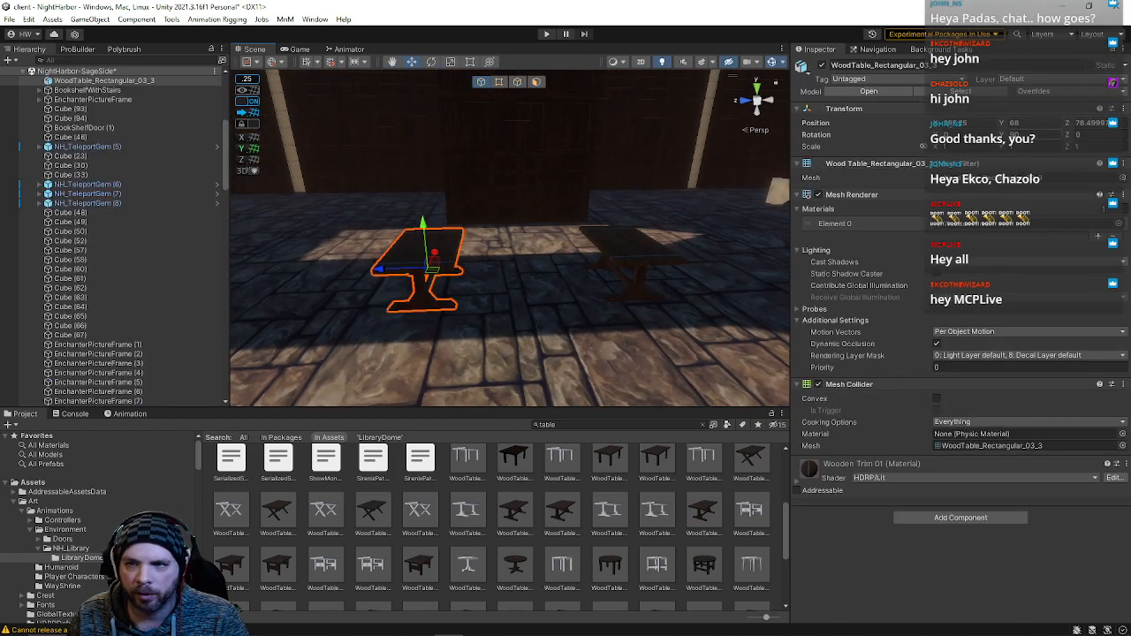
pyautogui.click(644, 283)
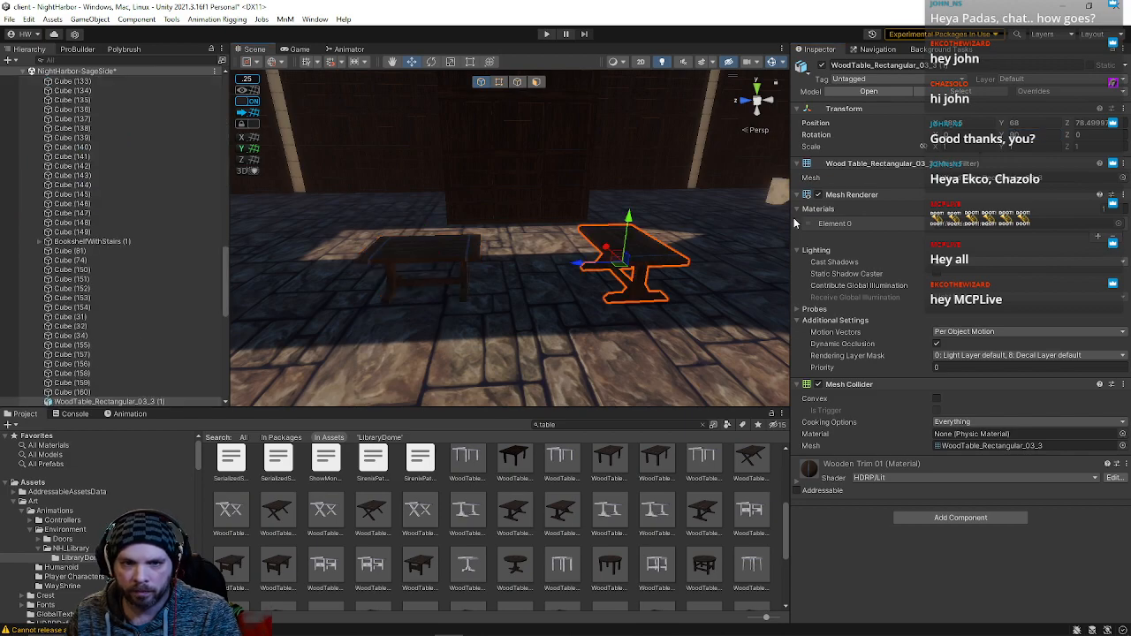
pyautogui.click(1032, 135)
pyautogui.write('0')
# - Slide the second rotated table toward the first and duplicate it to form a continuous row of three tables
pyautogui.moveTo(597, 266)
pyautogui.mouseDown()
pyautogui.moveTo(484, 271)
pyautogui.moveTo(601, 262)
pyautogui.moveTo(587, 267)
pyautogui.mouseUp()
pyautogui.hotkey('ctrl', 'd')
pyautogui.hotkey('ctrl', 'd')
pyautogui.hotkey('ctrl', 'd')
pyautogui.moveTo(652, 265); pyautogui.dragTo(608, 261, button='middle')
# - Select all three tables in the row and shift them together slightly along the row's length
pyautogui.click(477, 253)
pyautogui.keyDown('shift'); pyautogui.click(383, 248); pyautogui.keyUp('shift')
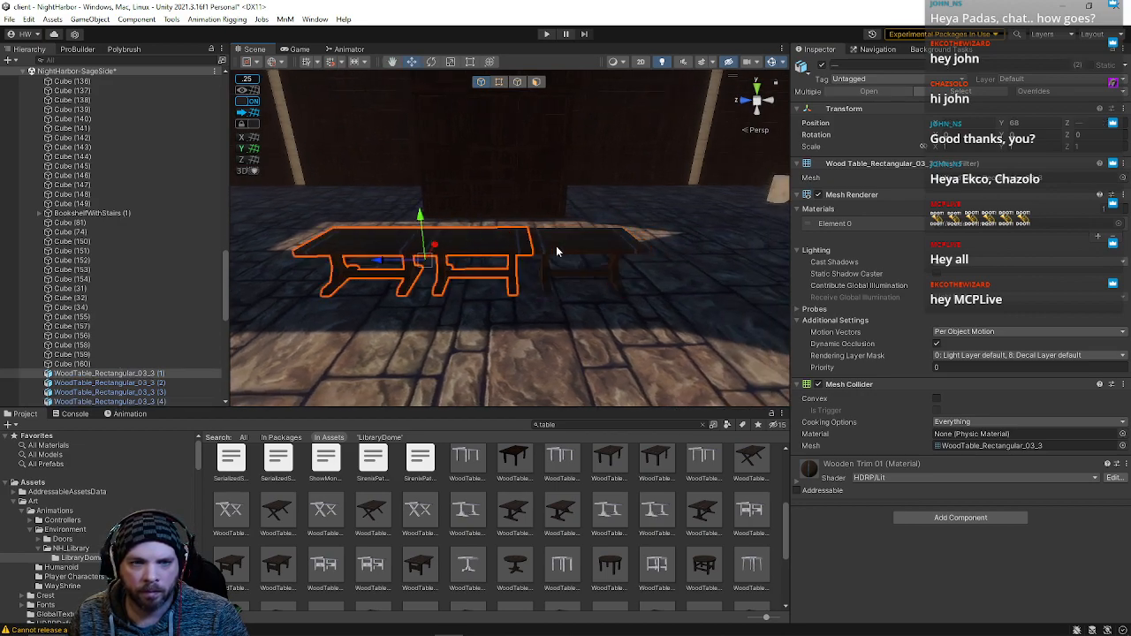
pyautogui.keyDown('shift'); pyautogui.click(557, 252); pyautogui.keyUp('shift')
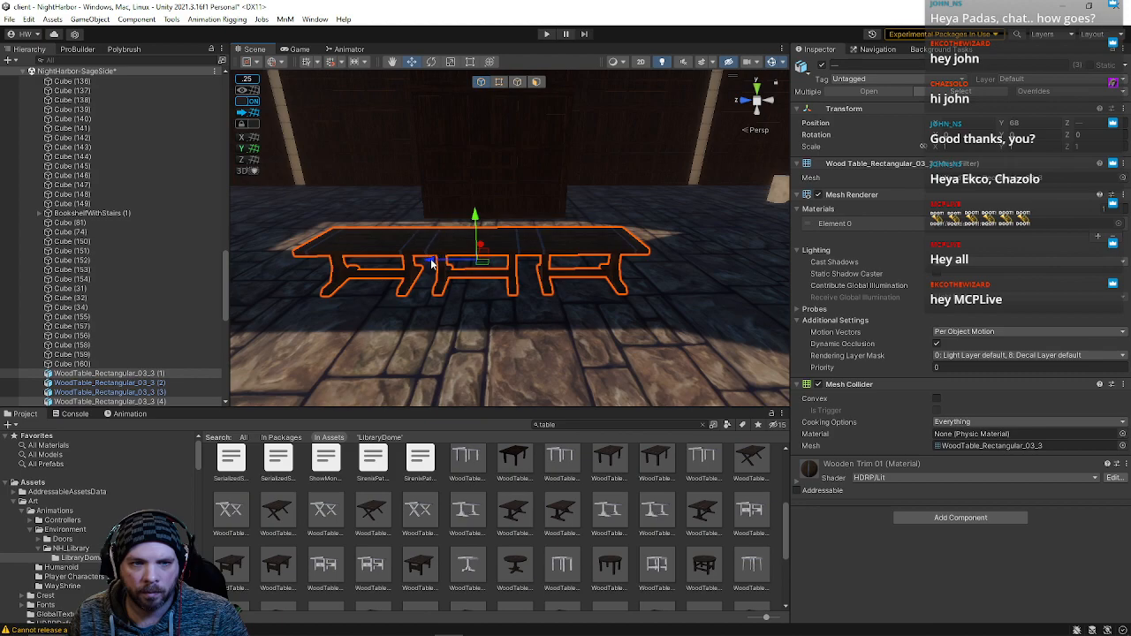
pyautogui.moveTo(436, 264); pyautogui.dragTo(454, 263)
# - Delete the copied pair of tables standing beside the three-table row
pyautogui.moveTo(457, 248); pyautogui.dragTo(748, 266, button='right')
pyautogui.press('s')
pyautogui.click(589, 223)
pyautogui.keyDown('shift'); pyautogui.click(603, 265); pyautogui.keyUp('shift')
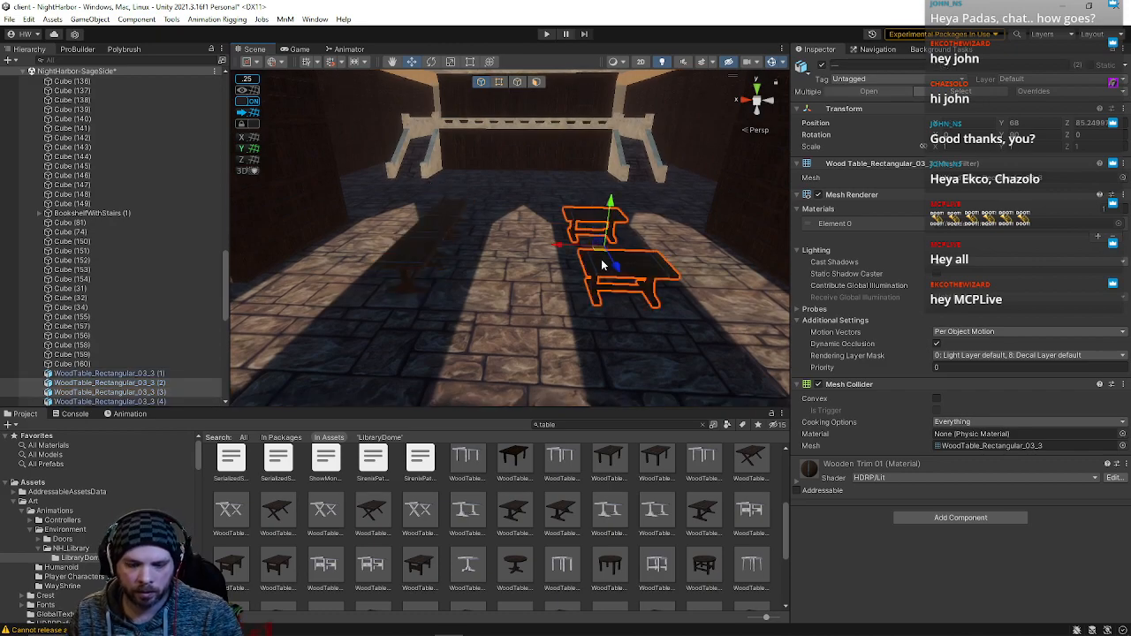
pyautogui.press('Delete')
pyautogui.click(433, 232)
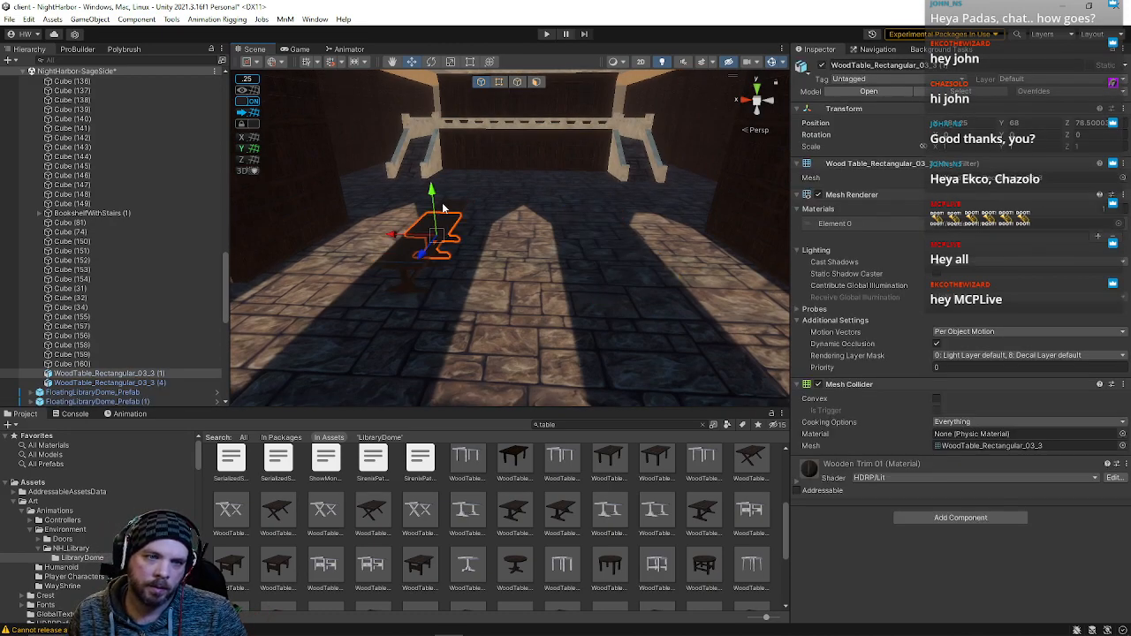
# - Duplicate the three-table row and slide the copy sideways to form a second parallel row
pyautogui.keyDown('shift'); pyautogui.click(409, 262); pyautogui.keyUp('shift')
pyautogui.hotkey('ctrl', 'd')
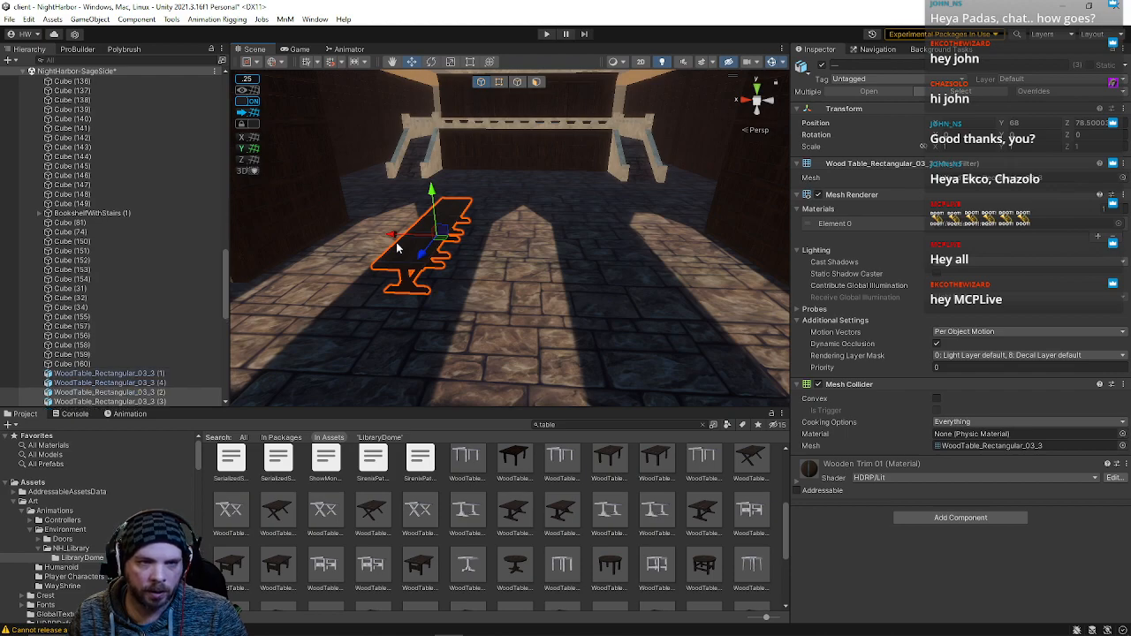
pyautogui.moveTo(425, 244); pyautogui.dragTo(563, 257)
pyautogui.moveTo(482, 280); pyautogui.dragTo(464, 301, button='right')
pyautogui.press('s')
pyautogui.click(526, 161)
pyautogui.press('s')
pyautogui.press('w')
pyautogui.click(533, 315)
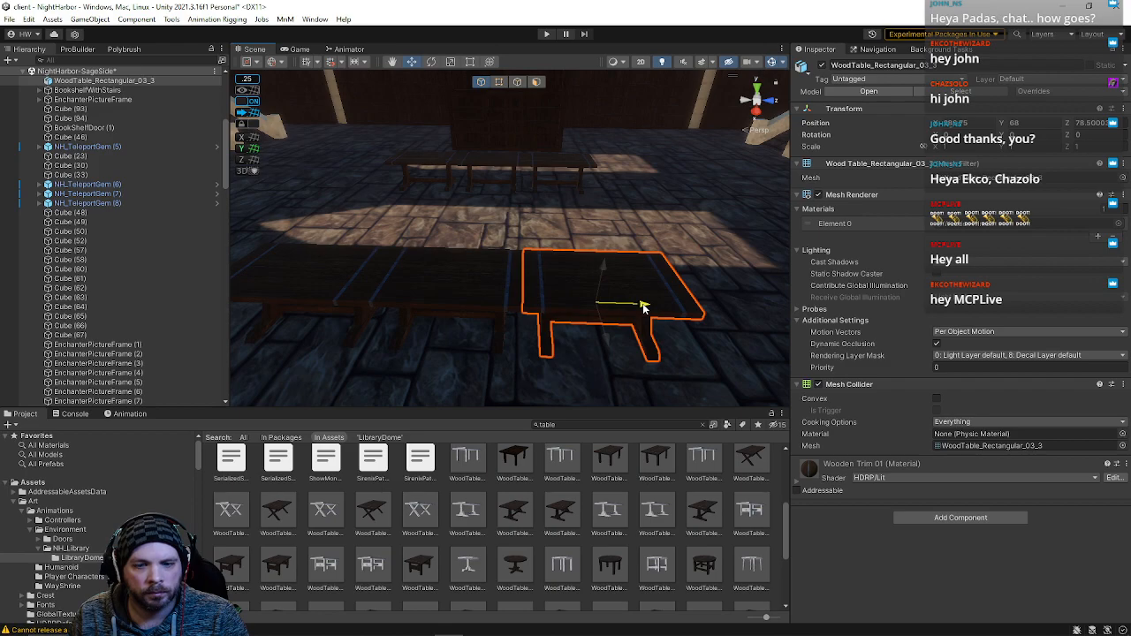
pyautogui.moveTo(643, 303); pyautogui.dragTo(745, 306)
pyautogui.moveTo(698, 303); pyautogui.dragTo(527, 288, button='right')
pyautogui.click(450, 281)
pyautogui.click(400, 281)
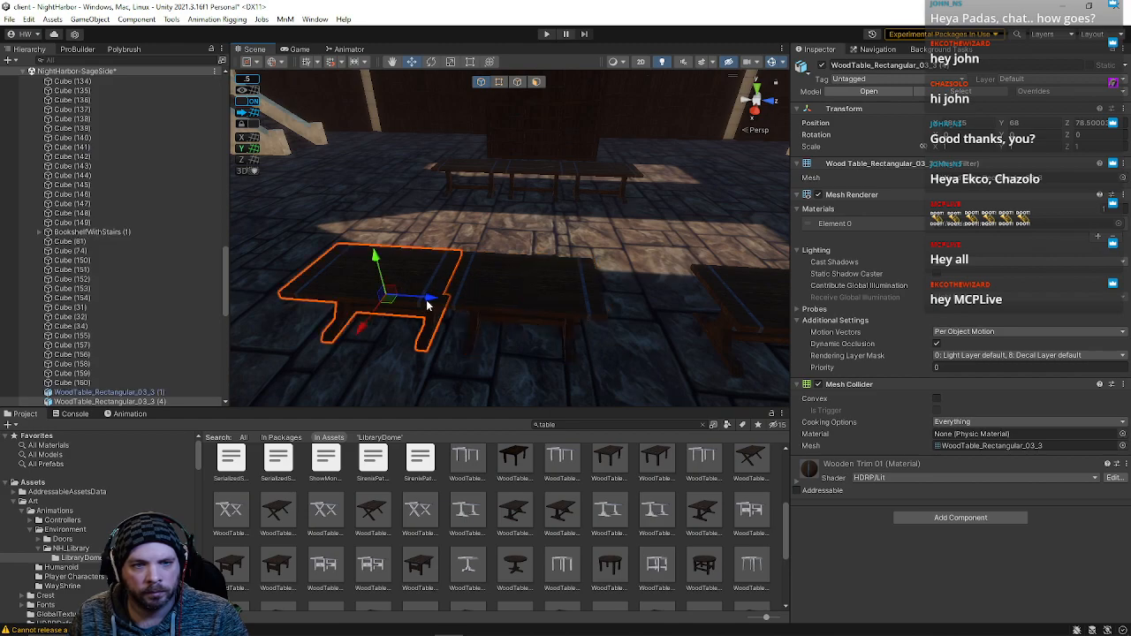
pyautogui.hotkey('ctrl', 'z')
pyautogui.hotkey('ctrl', 'z')
pyautogui.hotkey('ctrl', 'z')
# - Select the matching end table in both rows and slide the two outward, away from their middle tables
pyautogui.keyDown('shift'); pyautogui.click(614, 174); pyautogui.keyUp('shift')
pyautogui.moveTo(669, 265); pyautogui.dragTo(541, 230, button='right')
pyautogui.press('d')
pyautogui.moveTo(540, 230); pyautogui.dragTo(620, 231)
# - Select the tables at the opposite end of both rows and slide them outward to separate them from the middle tables
pyautogui.moveTo(437, 251); pyautogui.dragTo(388, 278, button='right')
pyautogui.press('a')
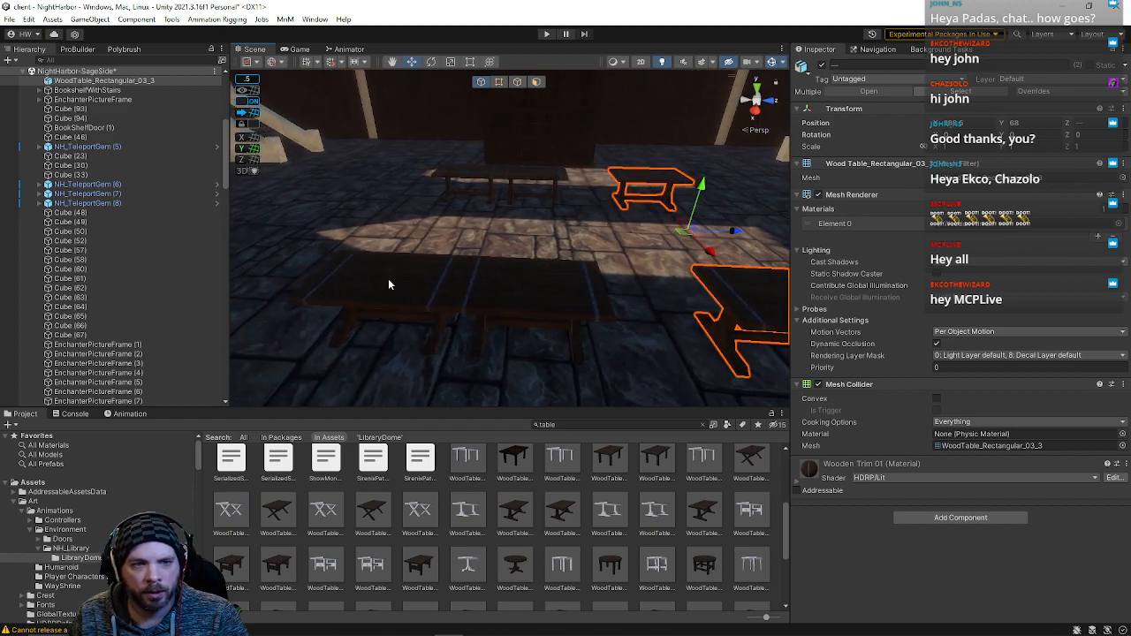
pyautogui.click(388, 279)
pyautogui.keyDown('shift'); pyautogui.click(461, 173); pyautogui.keyUp('shift')
pyautogui.moveTo(489, 226); pyautogui.dragTo(424, 224)
# - Duplicate a ground-floor table and raise the copy to the upper floor at Y 80
pyautogui.moveTo(524, 230); pyautogui.dragTo(669, 120, button='right')
pyautogui.press('w')
pyautogui.click(674, 185)
pyautogui.moveTo(675, 185); pyautogui.dragTo(264, 340, button='right')
pyautogui.press('s')
pyautogui.press('w')
pyautogui.click(571, 334)
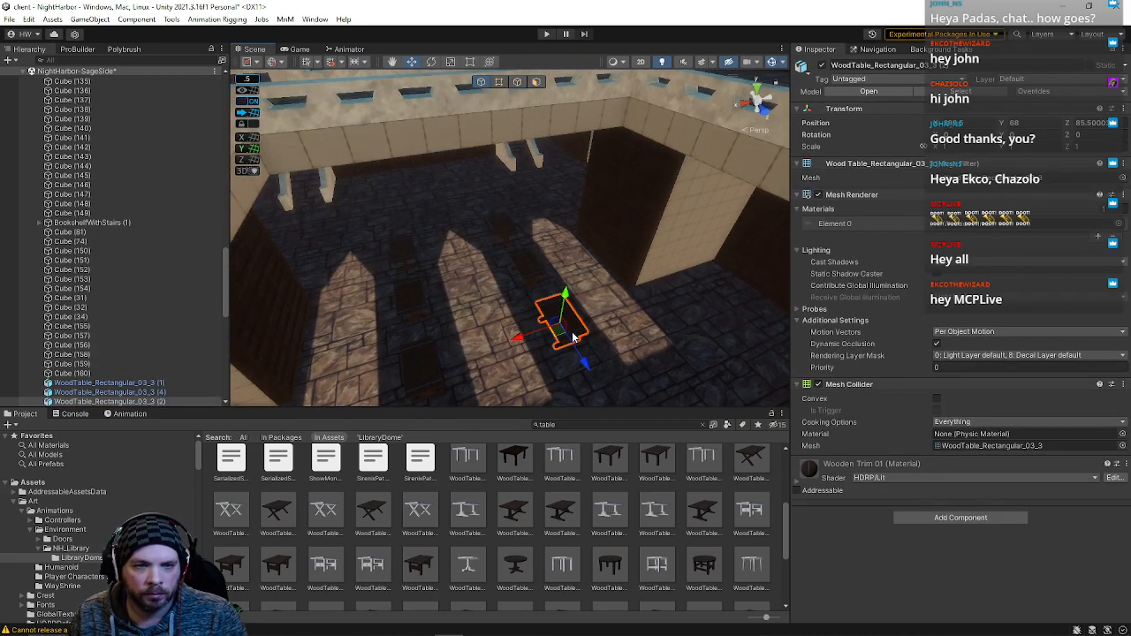
pyautogui.press('s')
pyautogui.moveTo(583, 161); pyautogui.dragTo(585, 167, button='right')
pyautogui.moveTo(510, 165); pyautogui.dragTo(484, 159)
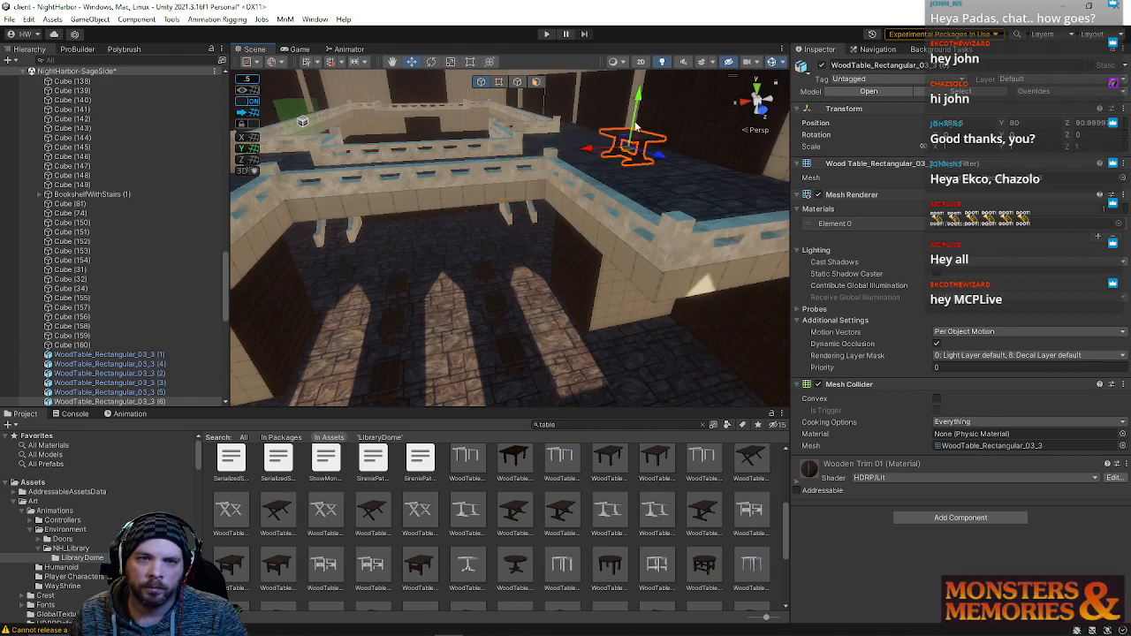
# - Lower the copied table to Y 79 and slide it across the upper floor beside the railing
pyautogui.moveTo(647, 163); pyautogui.dragTo(495, 202, button='right')
pyautogui.press('w')
pyautogui.moveTo(629, 185); pyautogui.dragTo(525, 170)
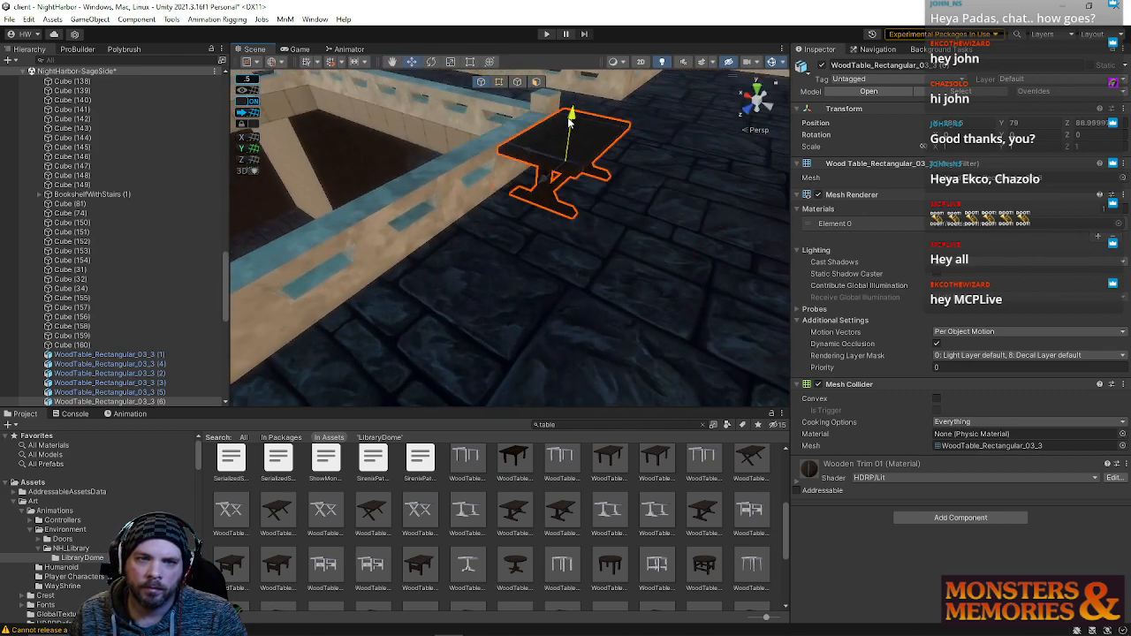
pyautogui.moveTo(580, 139); pyautogui.dragTo(545, 235, button='right')
pyautogui.moveTo(541, 197); pyautogui.dragTo(444, 197)
pyautogui.moveTo(445, 196); pyautogui.dragTo(393, 218, button='right')
# - Select the balcony railing mesh in edge mode and bridge the two vertical edges beside the gap at its corner
pyautogui.click(525, 174)
pyautogui.moveTo(525, 174); pyautogui.dragTo(550, 98, button='right')
pyautogui.click(517, 83)
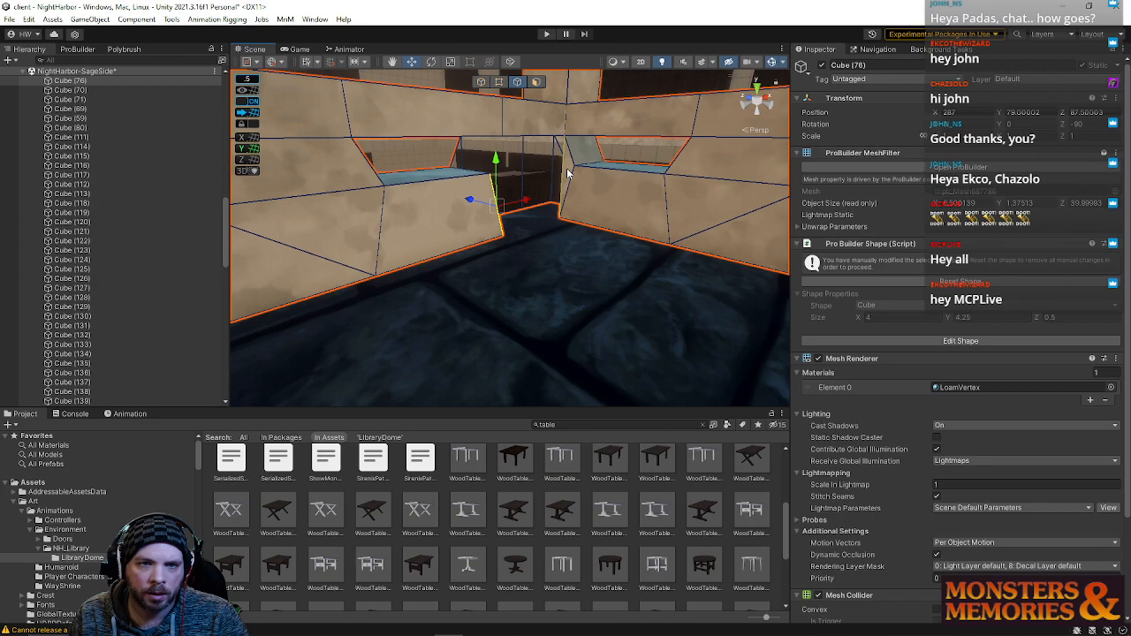
pyautogui.click(539, 134)
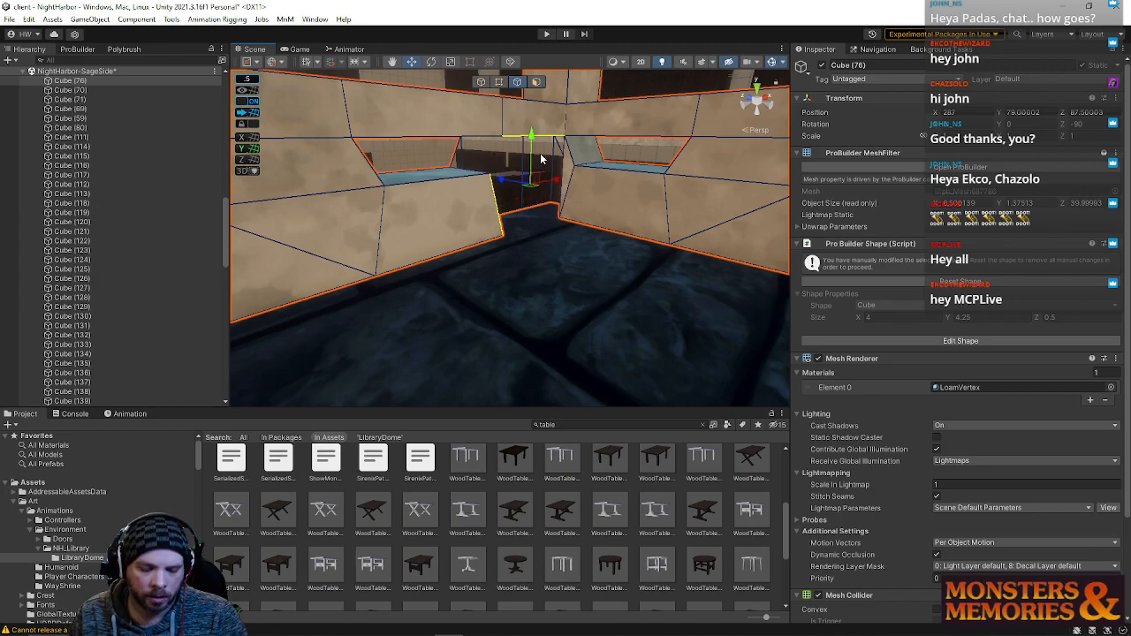
pyautogui.moveTo(540, 158); pyautogui.dragTo(448, 182, button='right')
pyautogui.click(465, 139)
pyautogui.press('e')
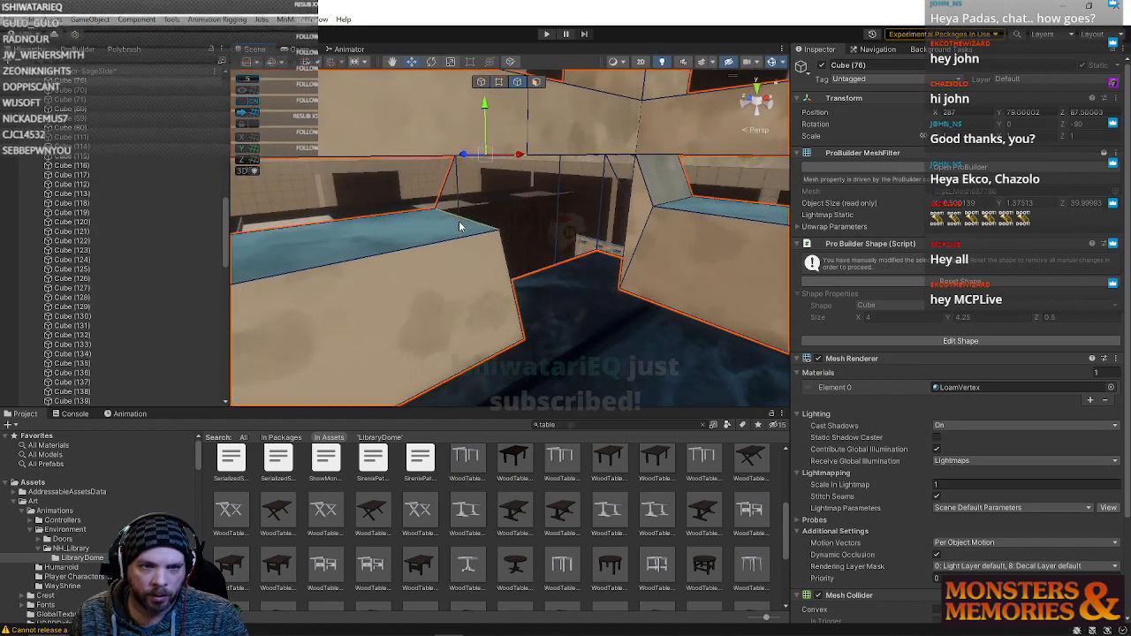
pyautogui.click(500, 286)
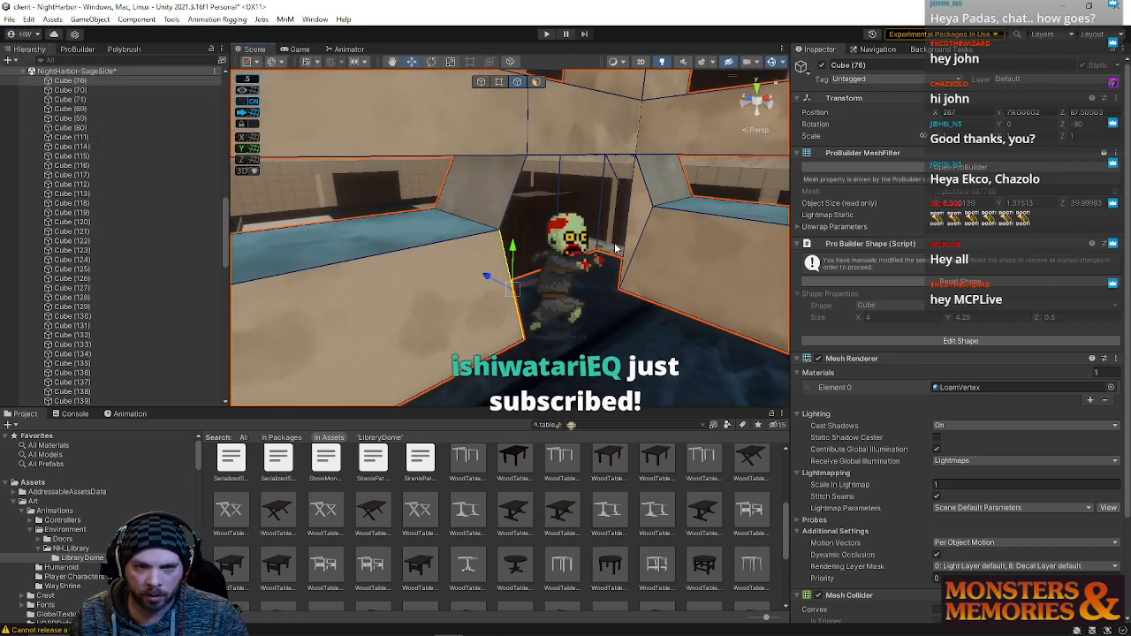
pyautogui.keyDown('shift'); pyautogui.click(622, 246); pyautogui.keyUp('shift')
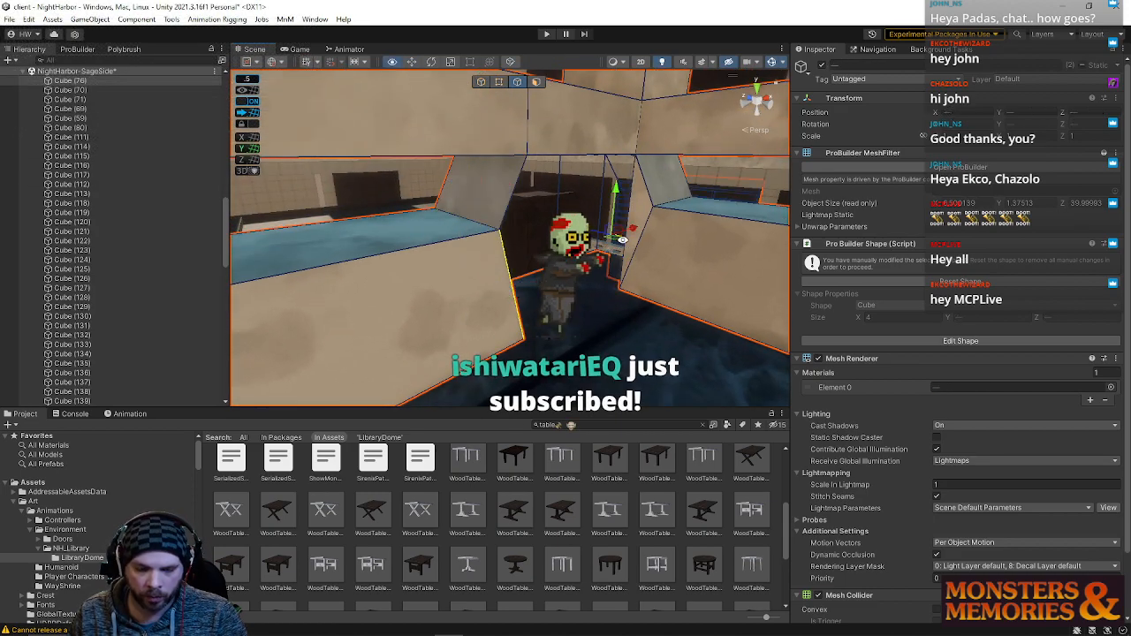
pyautogui.click(634, 215)
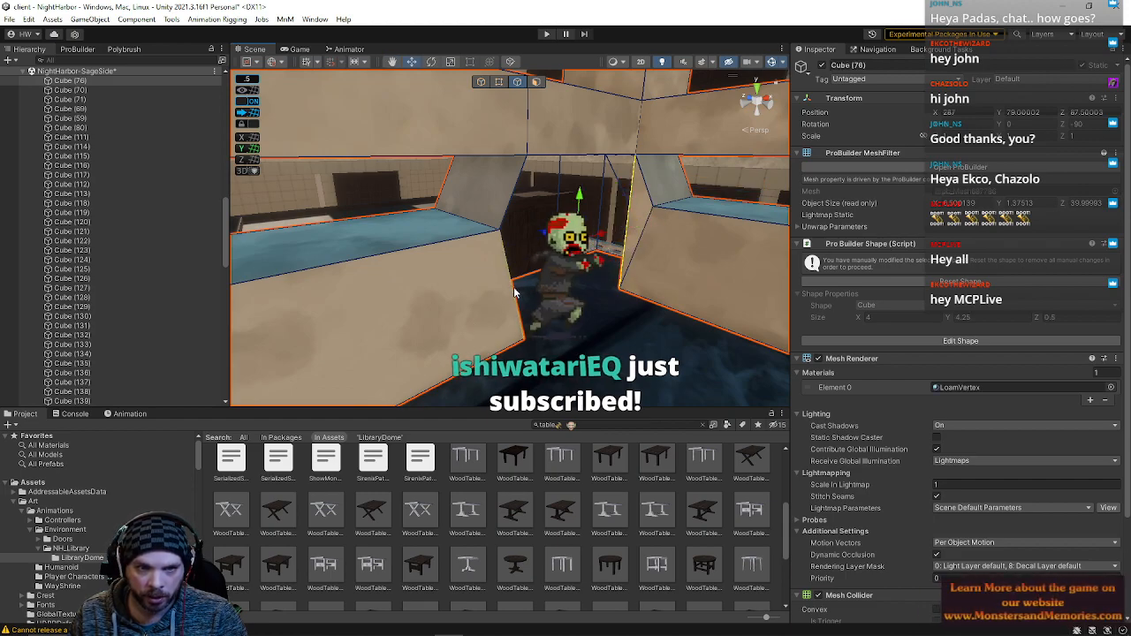
# - Bridge the top and diagonal edges of the railing's remaining triangular opening, and return to object selection
pyautogui.click(546, 159)
pyautogui.keyDown('shift'); pyautogui.click(545, 160); pyautogui.keyUp('shift')
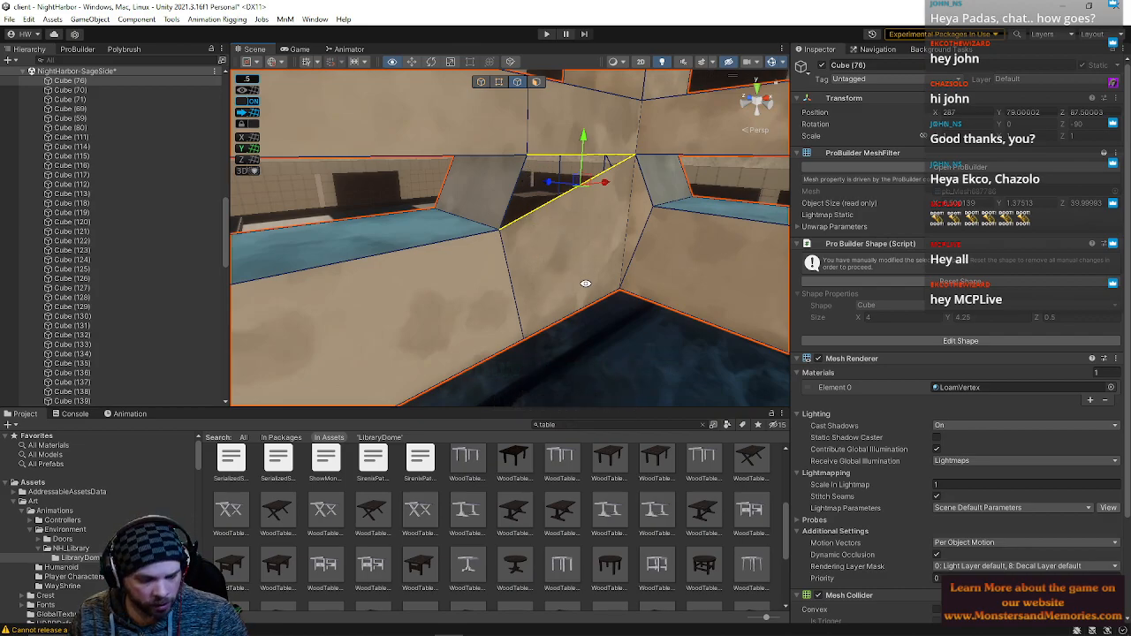
pyautogui.press('s')
pyautogui.moveTo(586, 290); pyautogui.dragTo(530, 148, button='right')
pyautogui.press('s')
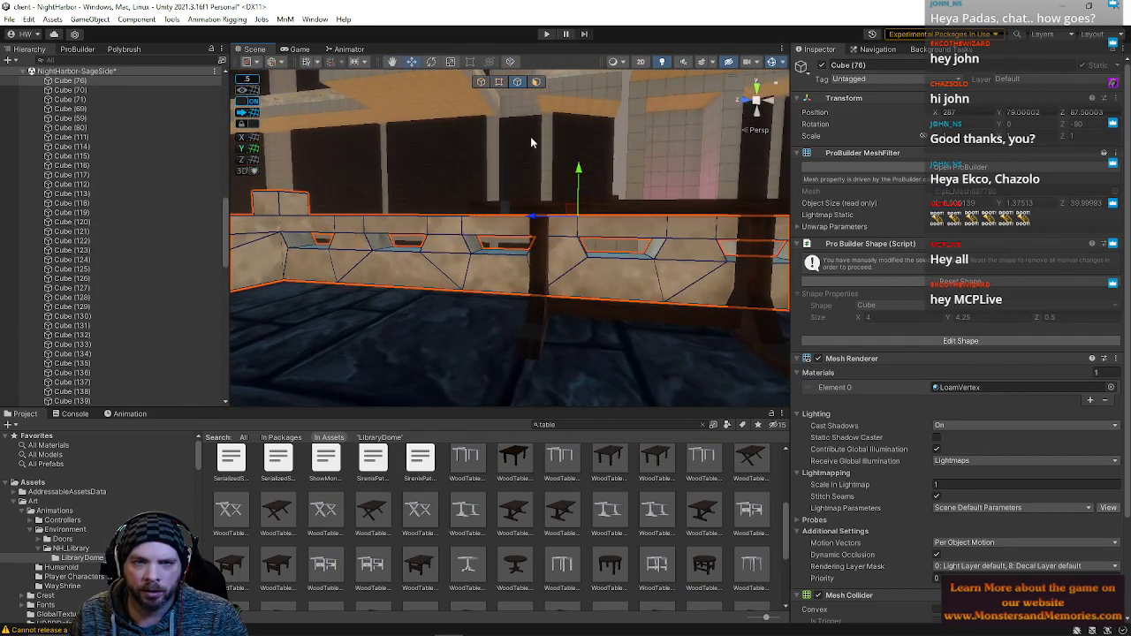
pyautogui.click(482, 82)
# - Select the upper-floor table and adjust its position along the length of the railing
pyautogui.moveTo(575, 181); pyautogui.dragTo(528, 268, button='right')
pyautogui.press('s')
pyautogui.click(550, 250)
pyautogui.press('s')
pyautogui.moveTo(535, 256); pyautogui.dragTo(445, 249)
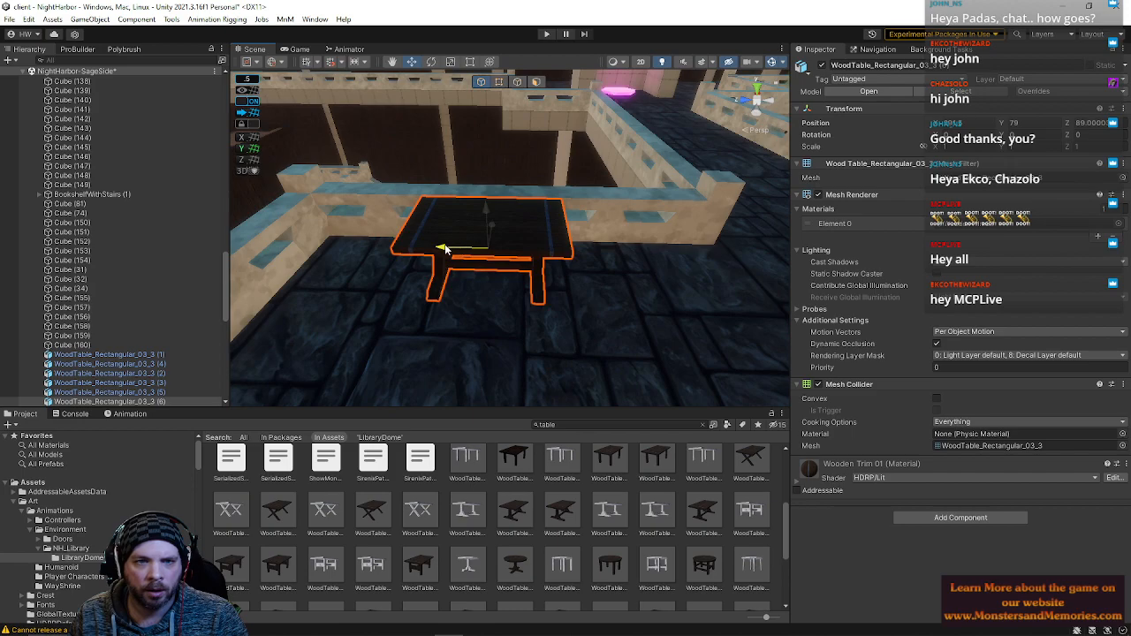
pyautogui.press('f')
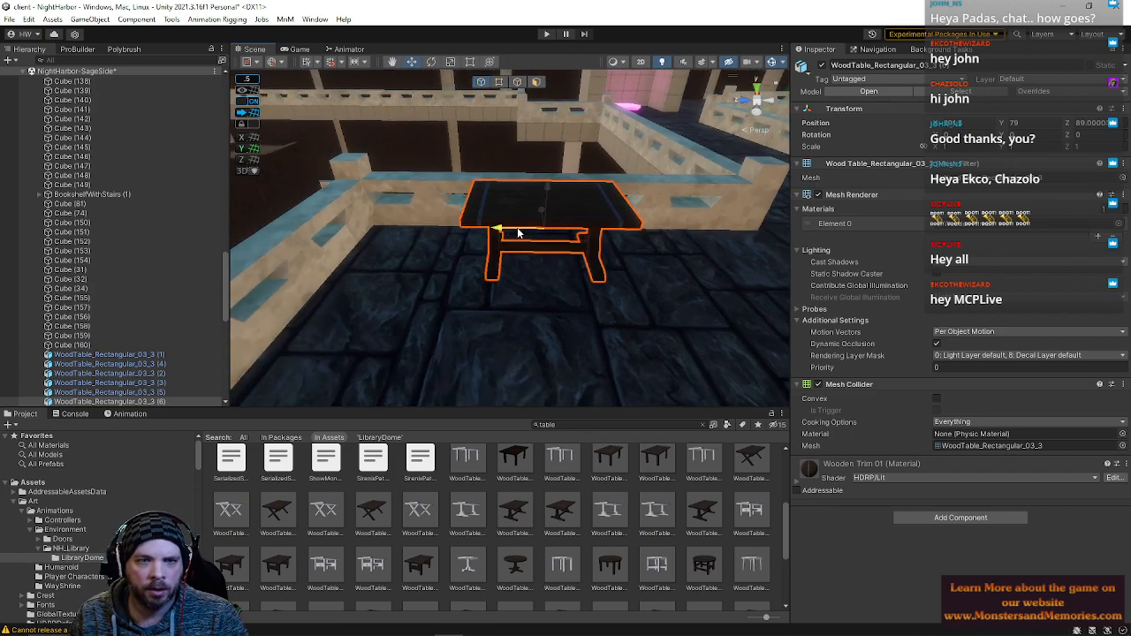
pyautogui.moveTo(511, 233); pyautogui.dragTo(516, 183, button='right')
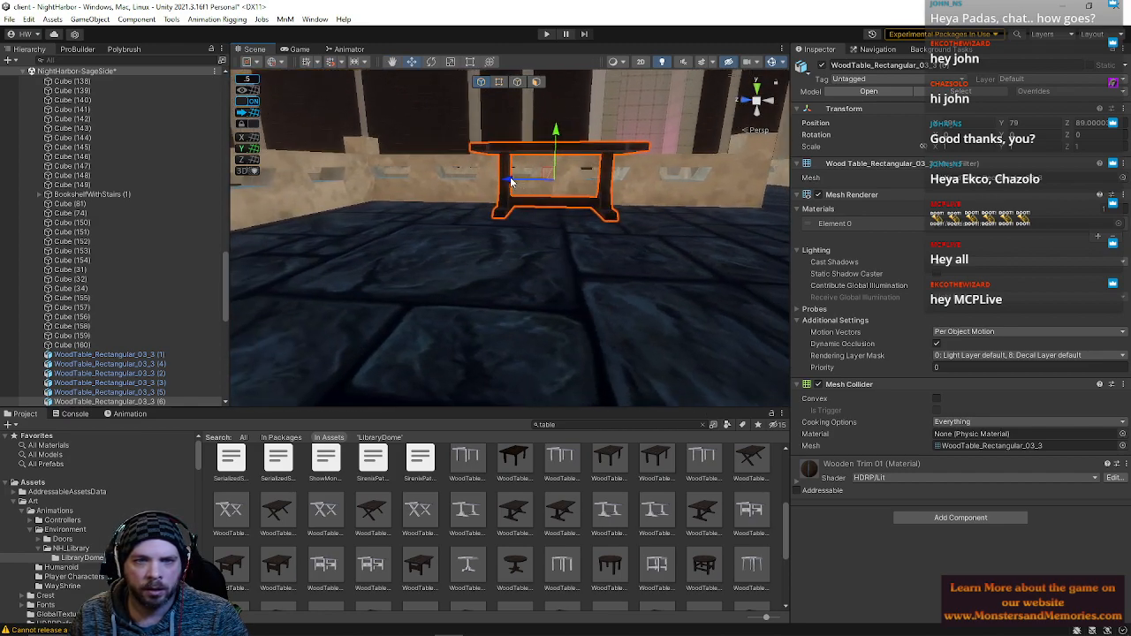
pyautogui.moveTo(508, 182); pyautogui.dragTo(487, 178)
# - Duplicate the upper-floor table and place the copy beside the matching railing section across the opening
pyautogui.moveTo(521, 175); pyautogui.dragTo(572, 257, button='right')
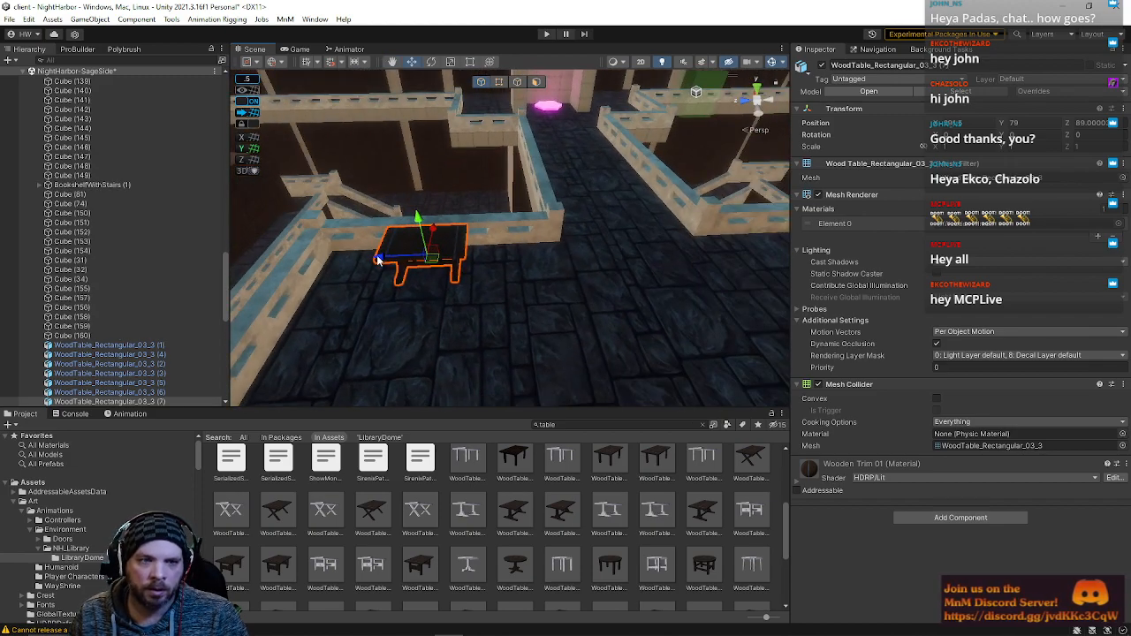
pyautogui.moveTo(644, 261); pyautogui.dragTo(762, 257)
pyautogui.moveTo(636, 260); pyautogui.dragTo(570, 247, button='right')
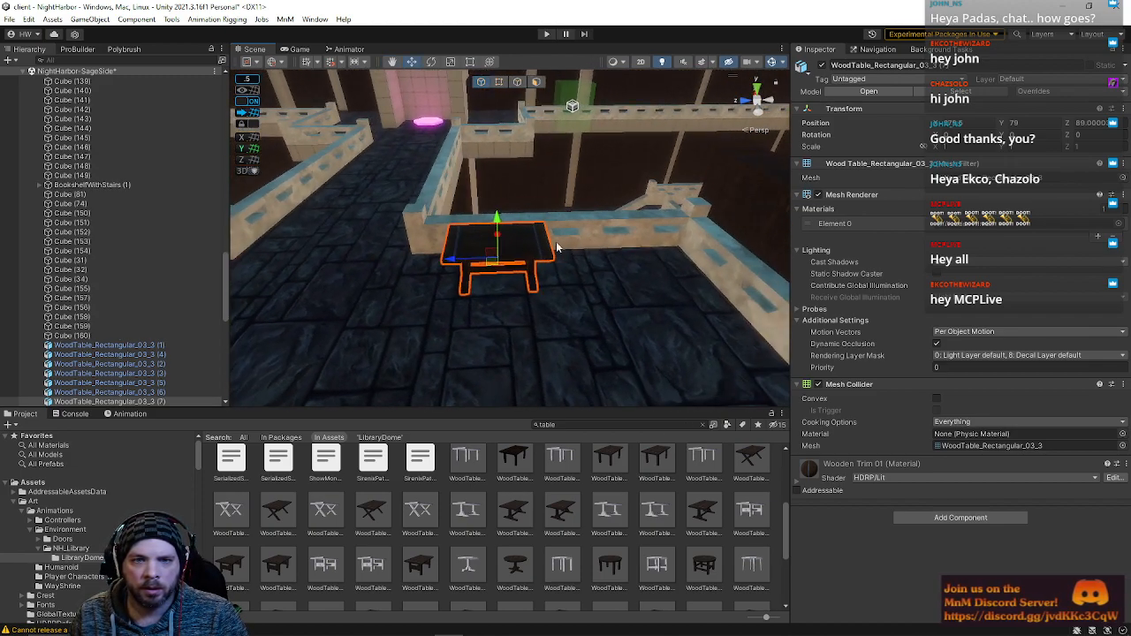
pyautogui.moveTo(453, 261); pyautogui.dragTo(494, 268)
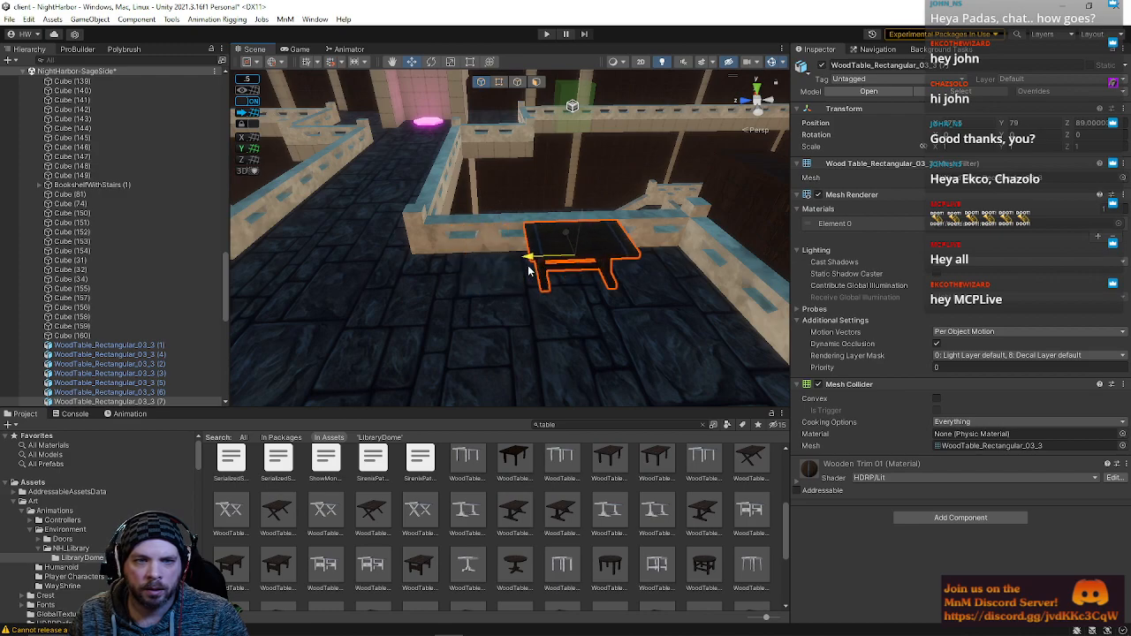
# - Select both upper-floor tables, shift them away from the railing and set their Y rotation to 90
pyautogui.moveTo(536, 268); pyautogui.dragTo(253, 259, button='right')
pyautogui.keyDown('shift'); pyautogui.click(517, 167); pyautogui.keyUp('shift')
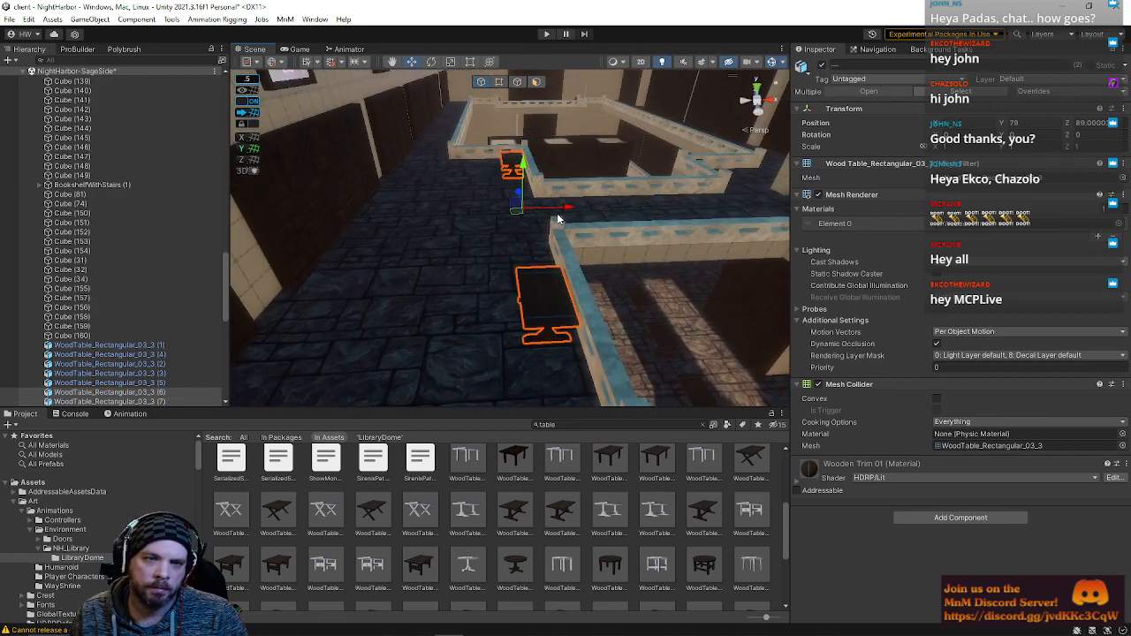
pyautogui.moveTo(559, 213); pyautogui.dragTo(525, 215)
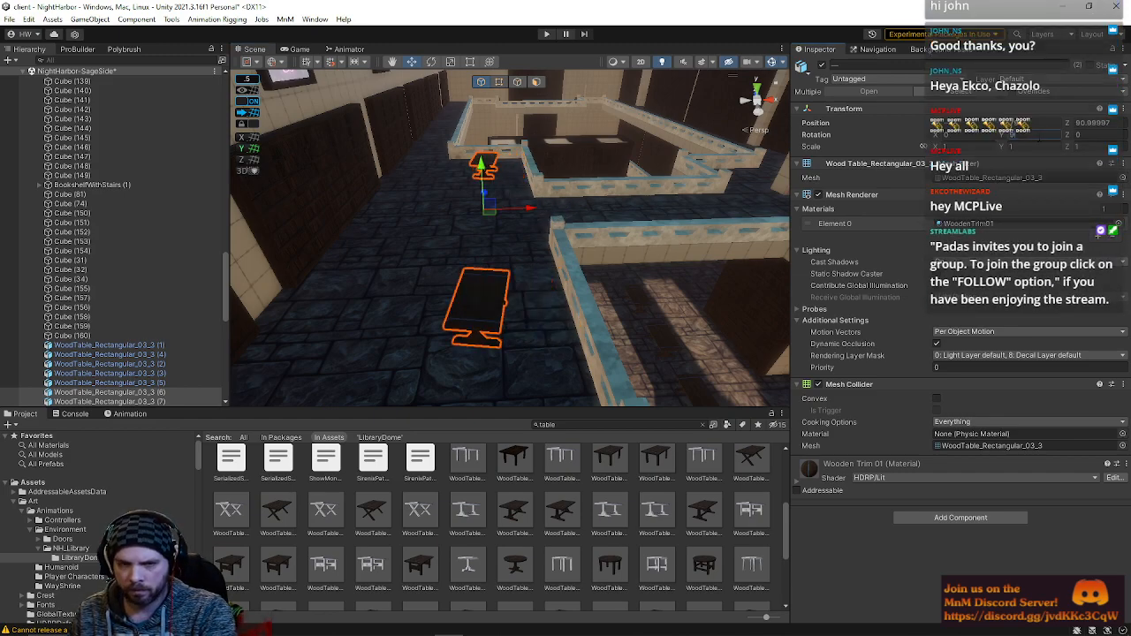
pyautogui.moveTo(565, 285); pyautogui.dragTo(502, 164, button='right')
pyautogui.click(546, 157)
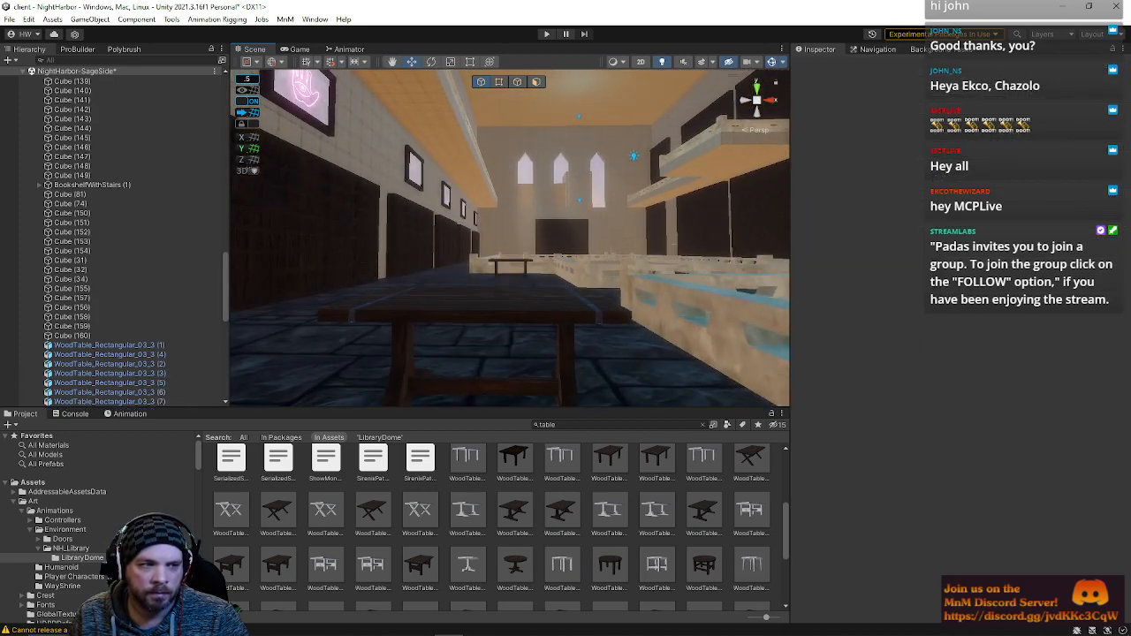
pyautogui.moveTo(503, 245); pyautogui.dragTo(489, 368, button='right')
pyautogui.click(489, 368)
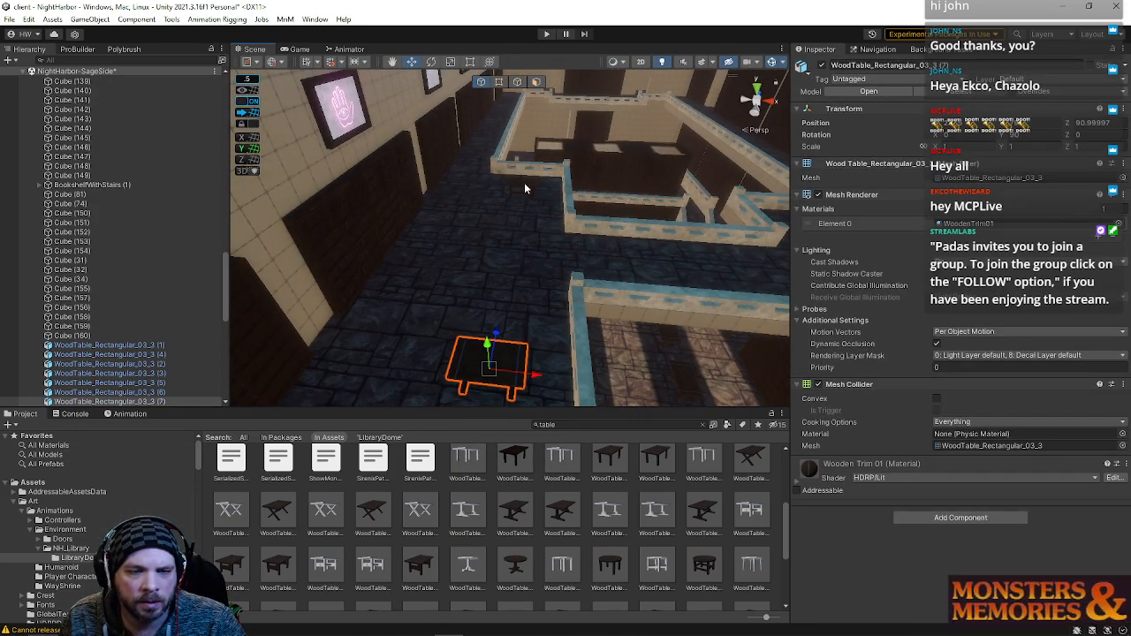
pyautogui.keyDown('shift'); pyautogui.click(524, 182); pyautogui.keyUp('shift')
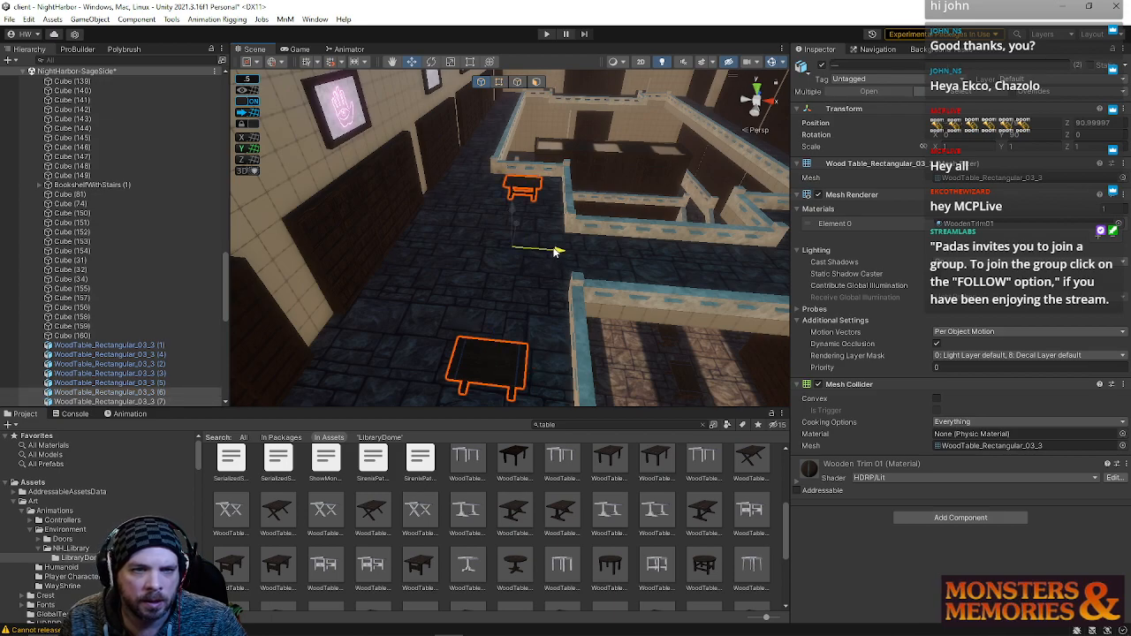
# - Duplicate one upper-floor table, move the copy to the walkway beside the stairwell and turn it lengthwise along the Z axis
pyautogui.moveTo(555, 252); pyautogui.dragTo(446, 182, button='right')
pyautogui.click(485, 230)
pyautogui.hotkey('ctrl', 'd')
pyautogui.moveTo(656, 289); pyautogui.dragTo(729, 323)
pyautogui.moveTo(327, 211); pyautogui.dragTo(454, 234, button='right')
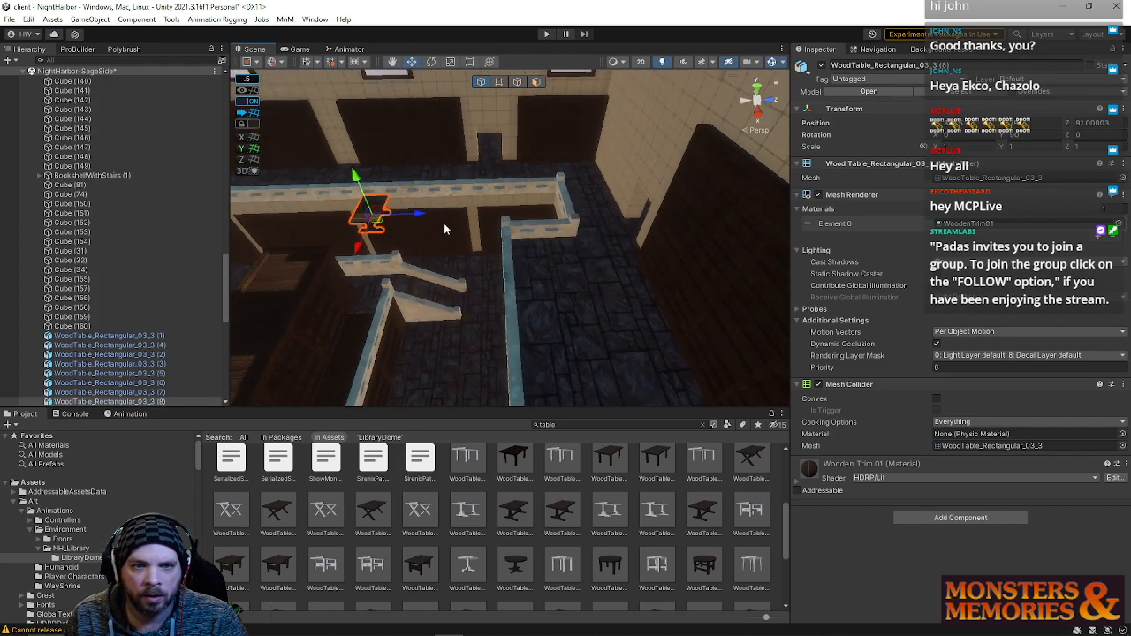
pyautogui.moveTo(549, 309); pyautogui.dragTo(550, 308)
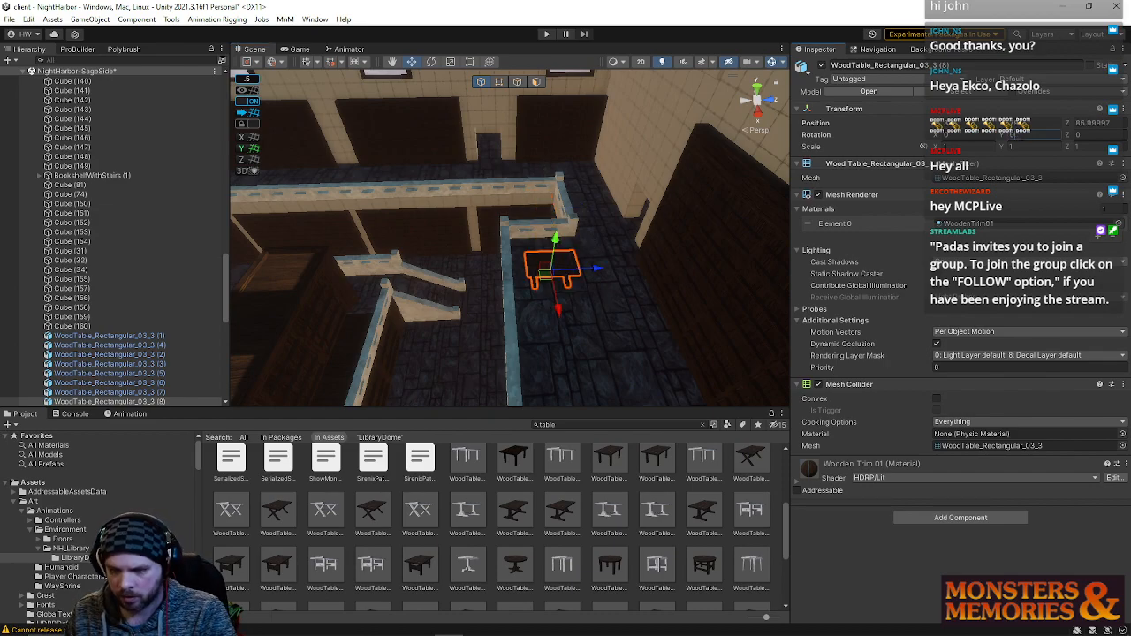
# - Duplicate the stairwell walkway table and slide the copy farther along the same walkway
pyautogui.moveTo(533, 306); pyautogui.dragTo(854, 320, button='right')
pyautogui.moveTo(552, 290); pyautogui.dragTo(810, 288)
pyautogui.press('d')
pyautogui.moveTo(670, 287); pyautogui.dragTo(365, 299, button='right')
pyautogui.press('s')
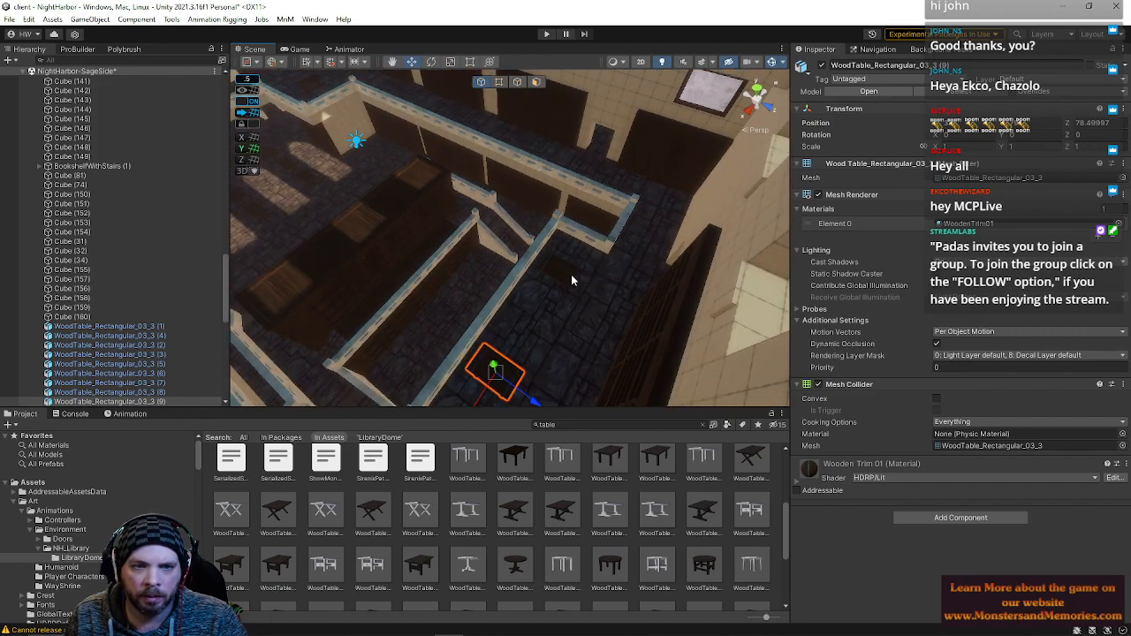
# - Duplicate both walkway tables together and move the copied pair to the walkway on the opposite side of the hall
pyautogui.keyDown('shift'); pyautogui.click(570, 281); pyautogui.keyUp('shift')
pyautogui.hotkey('ctrl', 'd')
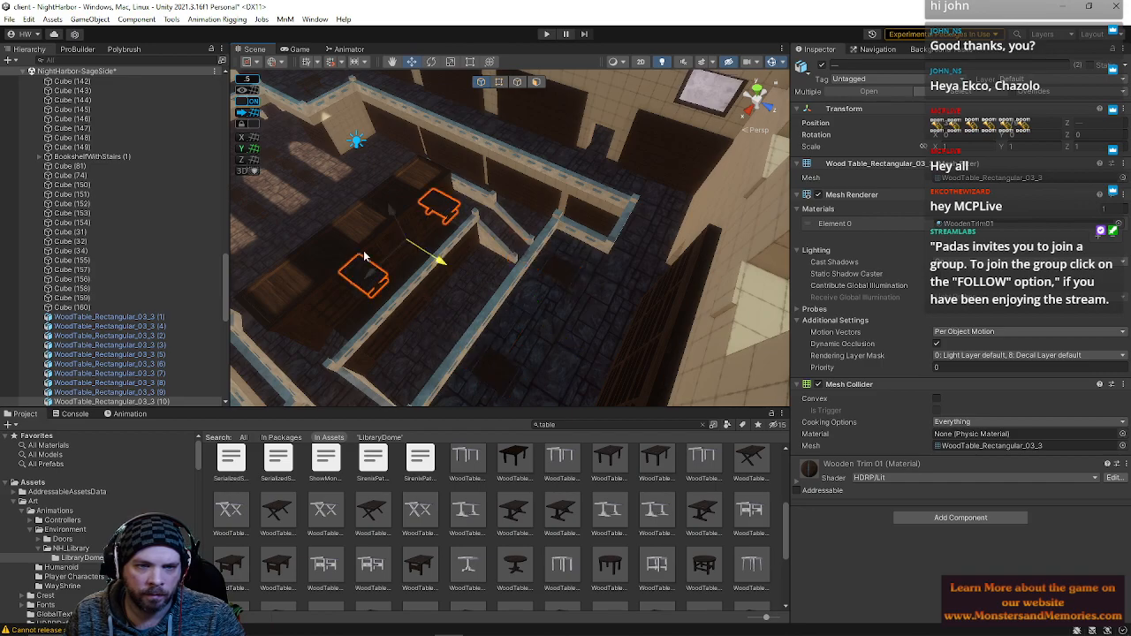
pyautogui.moveTo(384, 245); pyautogui.dragTo(761, 299, button='right')
pyautogui.moveTo(361, 263); pyautogui.dragTo(316, 259)
pyautogui.moveTo(344, 252); pyautogui.dragTo(612, 270, button='right')
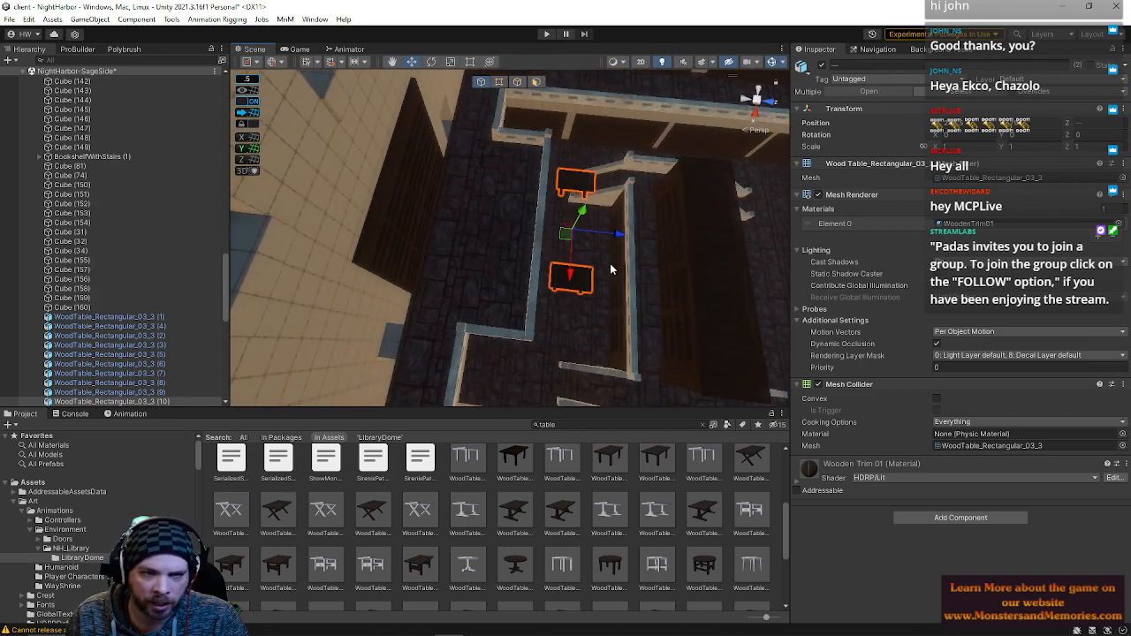
pyautogui.moveTo(616, 237); pyautogui.dragTo(548, 224)
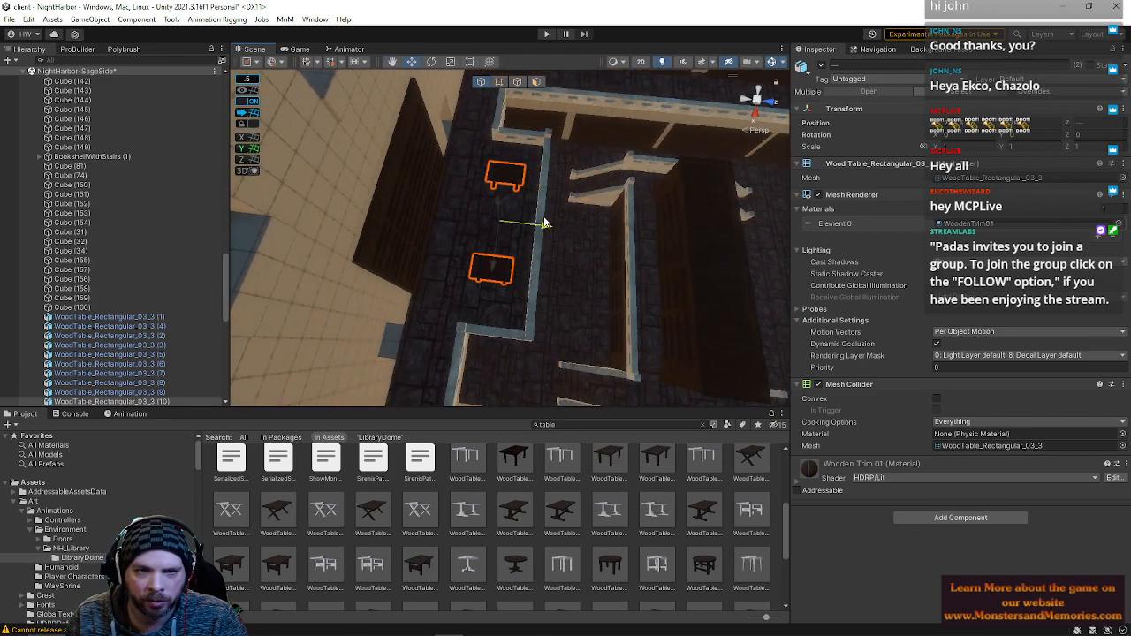
# - Duplicate the pair of walkway tables and move the copies along the hall toward the far upper-floor platform
pyautogui.moveTo(548, 225); pyautogui.dragTo(491, 368, button='right')
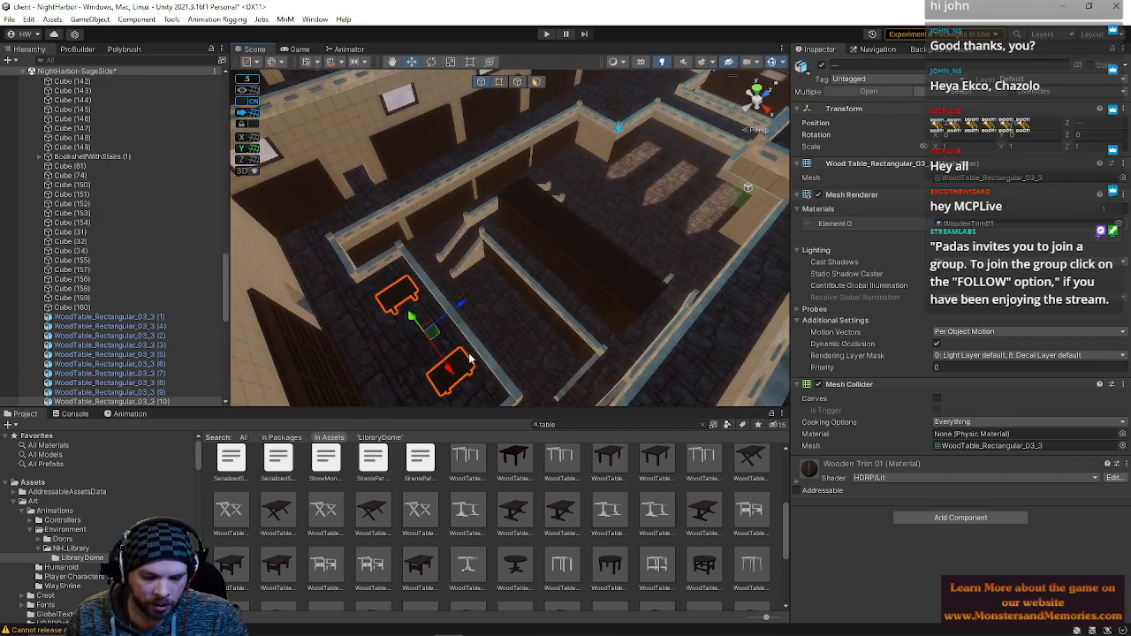
pyautogui.moveTo(409, 321); pyautogui.dragTo(409, 196, button='right')
pyautogui.moveTo(402, 238); pyautogui.dragTo(606, 192)
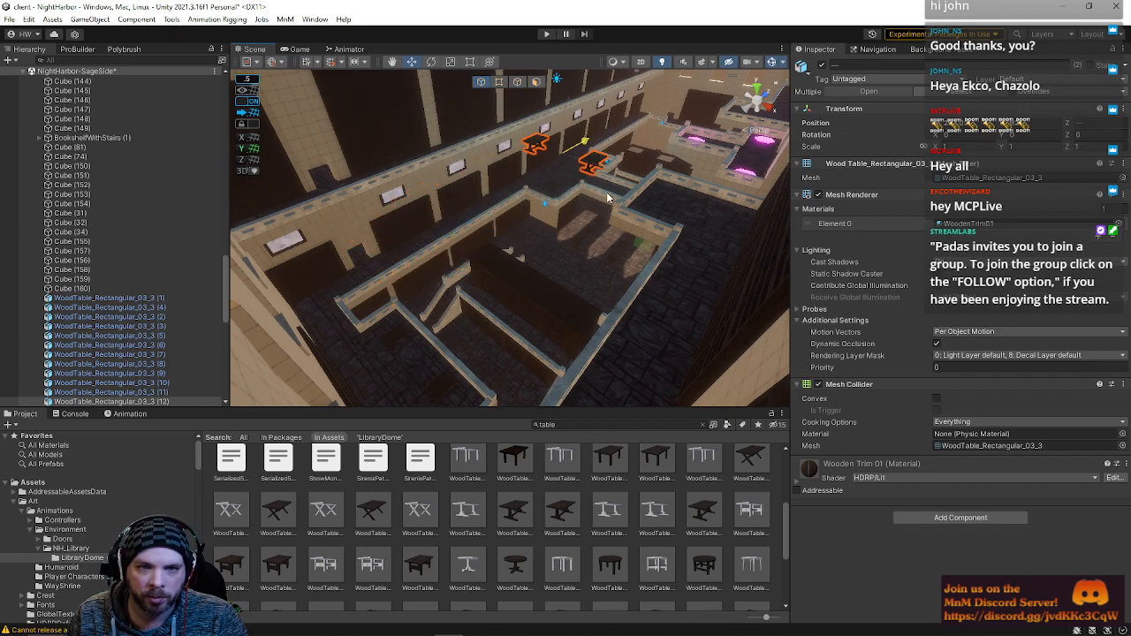
# - Position the copied pair of tables at the far upper-floor platform and delete the one that sits outside its railing
pyautogui.moveTo(673, 220); pyautogui.dragTo(522, 156, button='right')
pyautogui.moveTo(537, 170); pyautogui.dragTo(608, 193)
pyautogui.moveTo(558, 121); pyautogui.dragTo(544, 189)
pyautogui.click(540, 205)
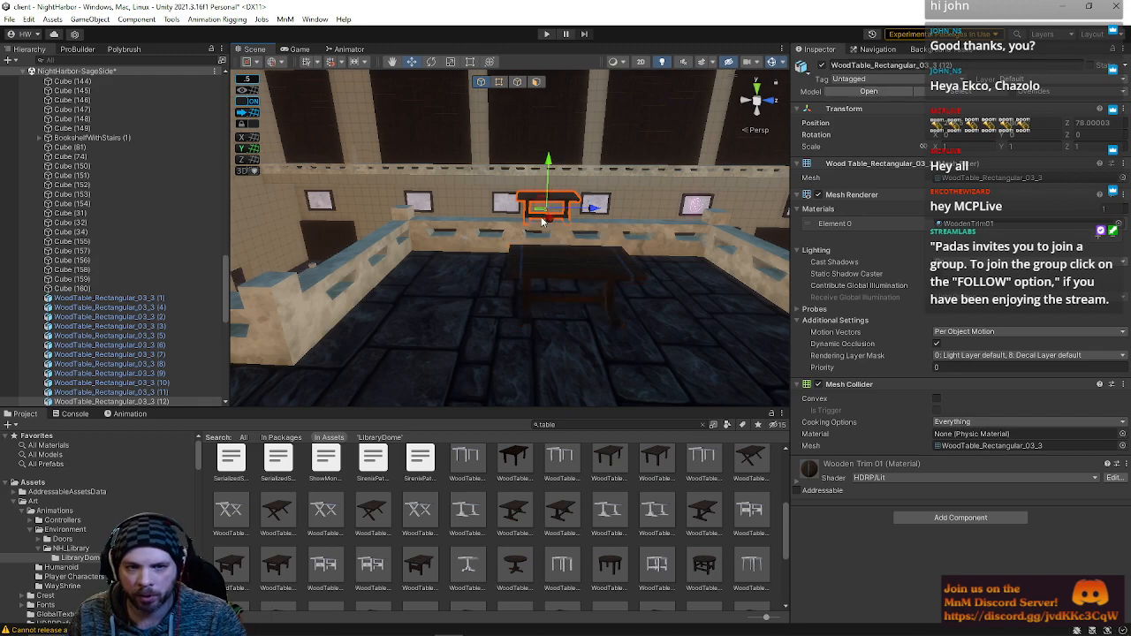
pyautogui.press('Delete')
# - Turn the remaining table on the far platform crosswise by setting its Y rotation to 90
pyautogui.moveTo(558, 281)
pyautogui.mouseDown(button='right')
pyautogui.moveTo(573, 293)
pyautogui.moveTo(815, 306)
pyautogui.moveTo(885, 331)
pyautogui.moveTo(573, 291)
pyautogui.mouseUp(button='right')
pyautogui.click(540, 260)
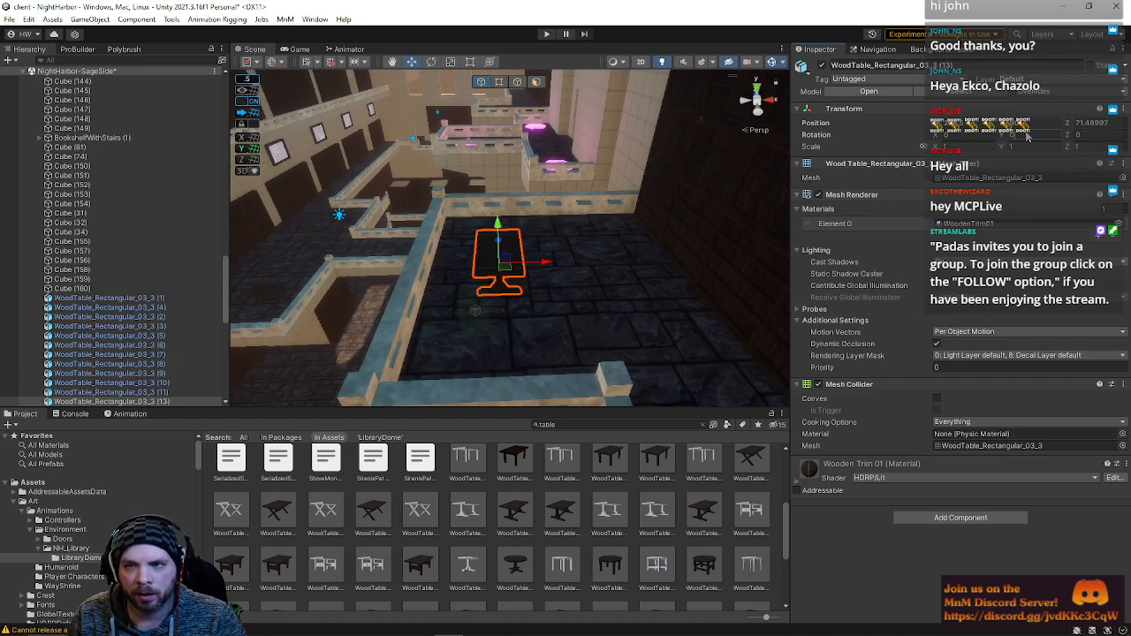
pyautogui.keyDown('alt'); pyautogui.moveTo(488, 264); pyautogui.dragTo(788, 274); pyautogui.keyUp('alt')
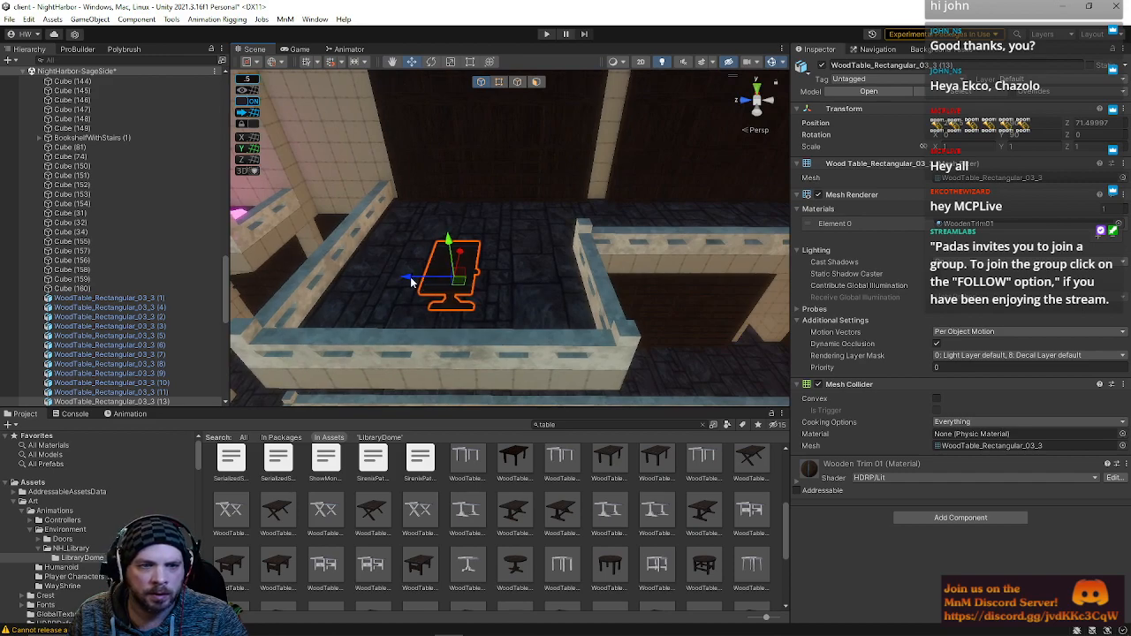
# - Slide the platform table along Z to one railing, duplicate it and slide the copy to the opposite railing
pyautogui.moveTo(420, 282); pyautogui.dragTo(516, 283)
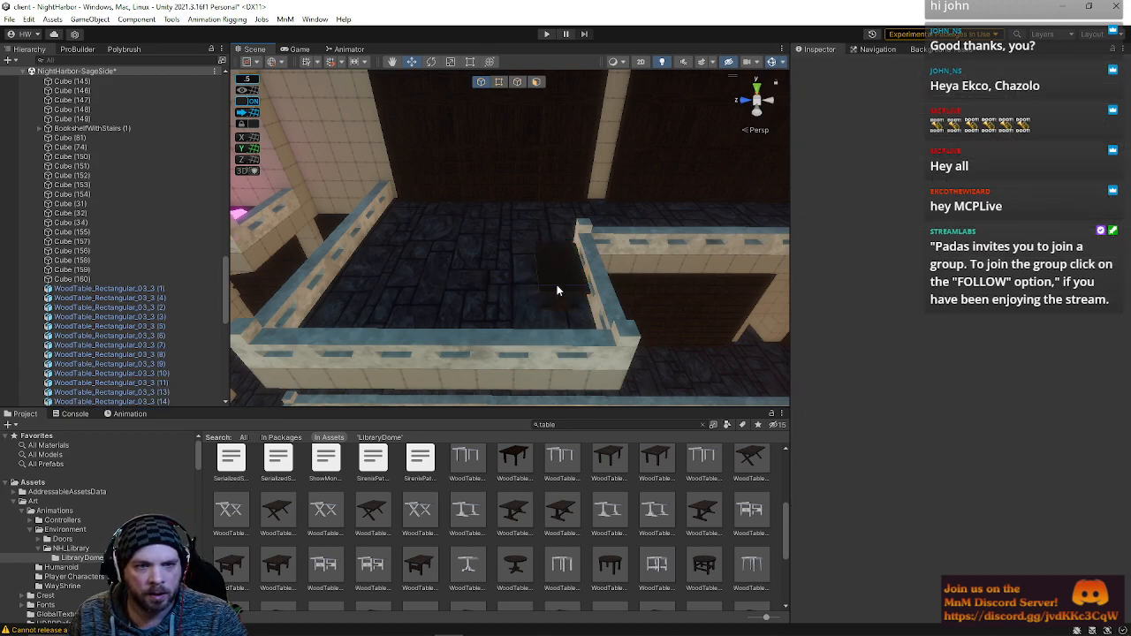
pyautogui.click(543, 288)
pyautogui.moveTo(508, 279); pyautogui.dragTo(376, 281)
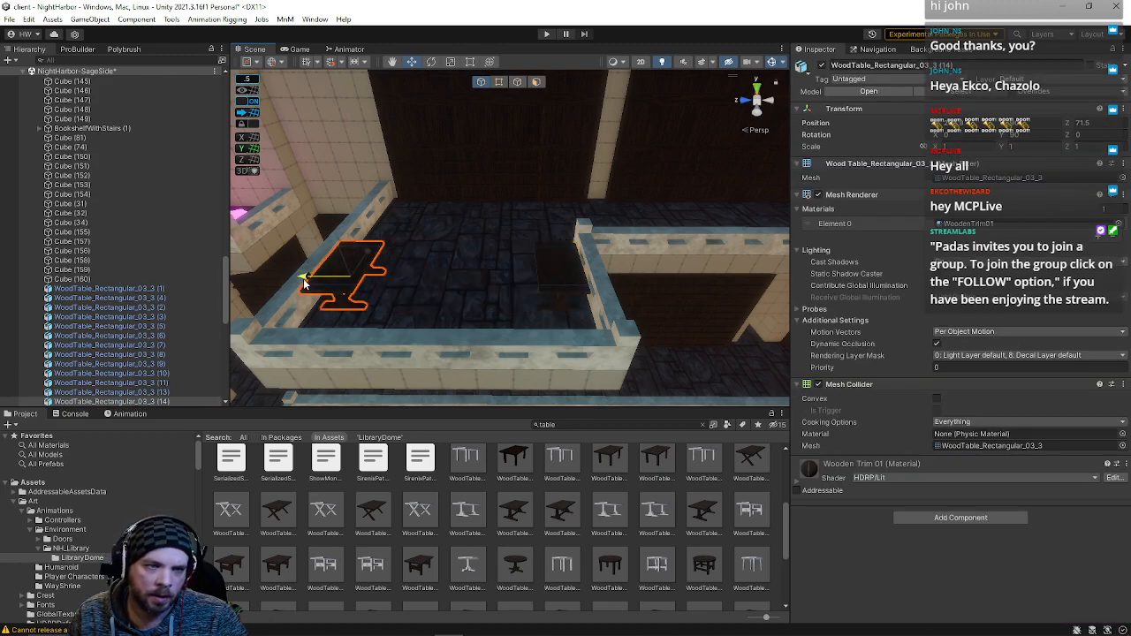
# - Duplicate the platform table and move the copy along Z past the teleport gems, beside the railing of the next platform
pyautogui.press('s')
pyautogui.moveTo(433, 291); pyautogui.dragTo(412, 264, button='right')
pyautogui.press('a')
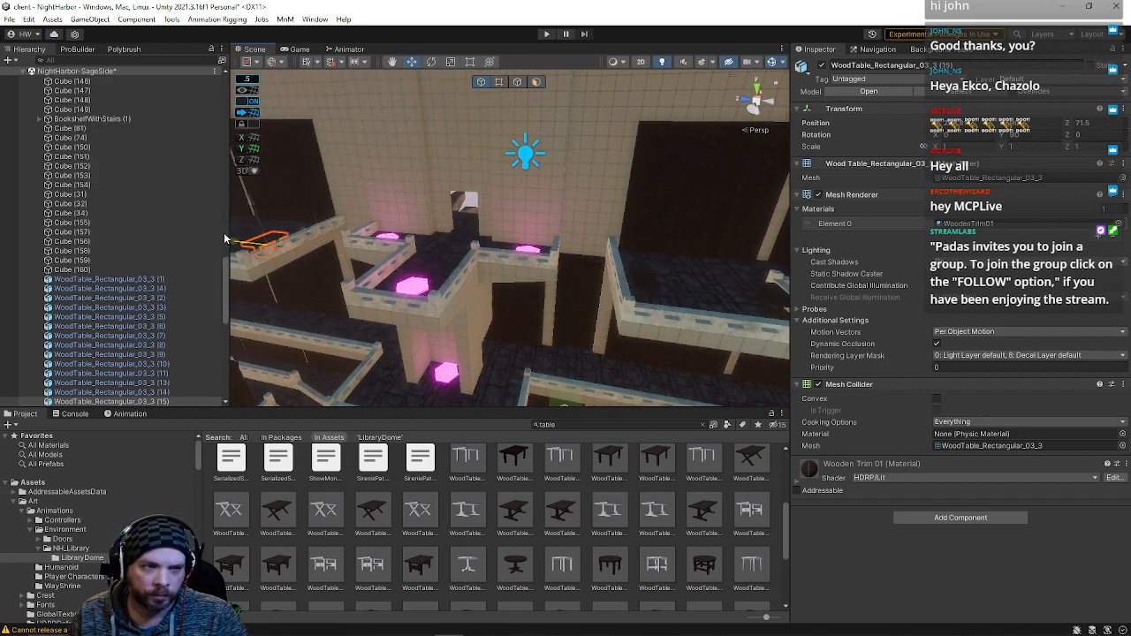
pyautogui.press('a')
pyautogui.moveTo(232, 241); pyautogui.dragTo(321, 271, button='right')
pyautogui.press('w')
pyautogui.press('a')
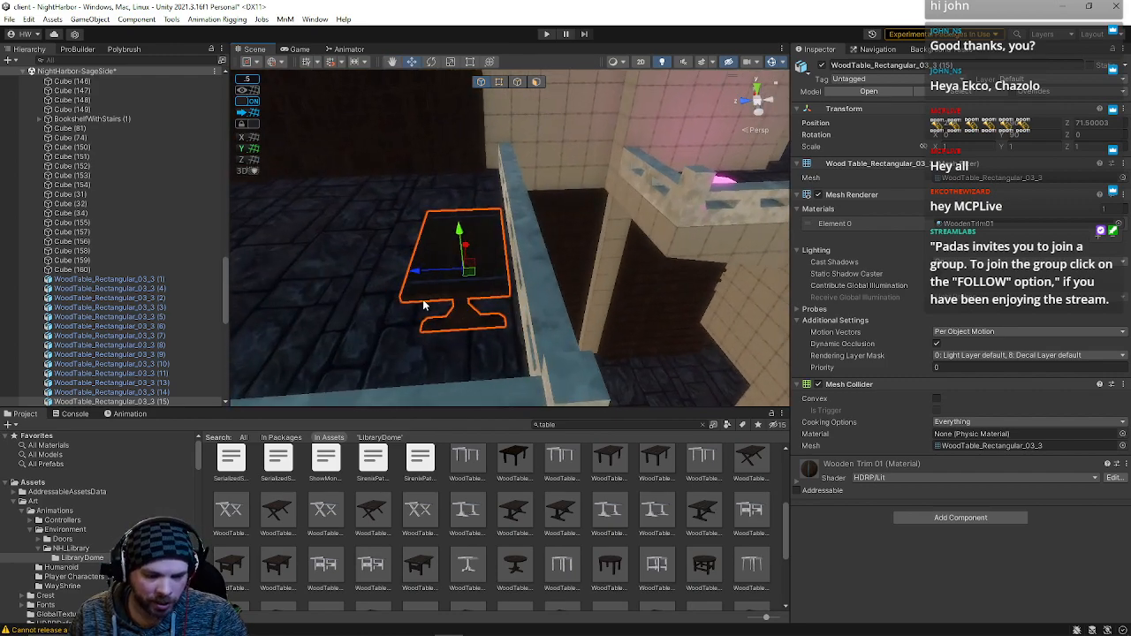
# - Duplicate the table on this second platform and slide the copy along Z toward the opposite railing
pyautogui.moveTo(418, 273); pyautogui.dragTo(273, 275)
pyautogui.moveTo(324, 268); pyautogui.dragTo(562, 277, button='middle')
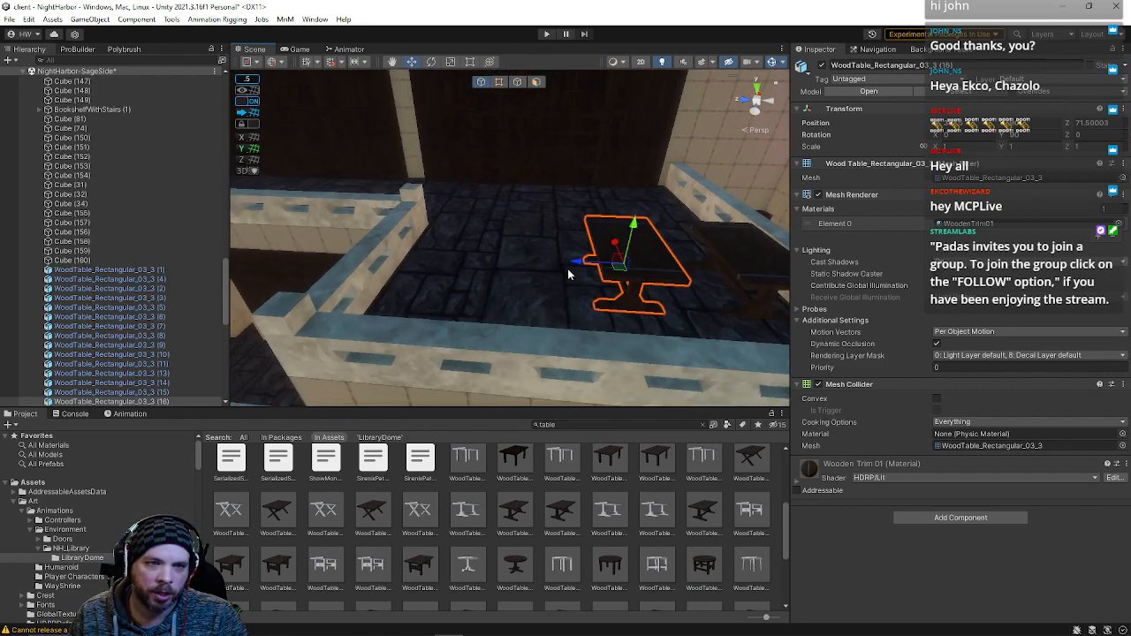
pyautogui.moveTo(551, 262); pyautogui.dragTo(380, 259)
# - Duplicate the upper walkway table, slide the copy along Z to the end of the walkway and set its Y rotation to 0
pyautogui.moveTo(498, 283); pyautogui.dragTo(550, 212, button='right')
pyautogui.moveTo(648, 218); pyautogui.dragTo(634, 261, button='right')
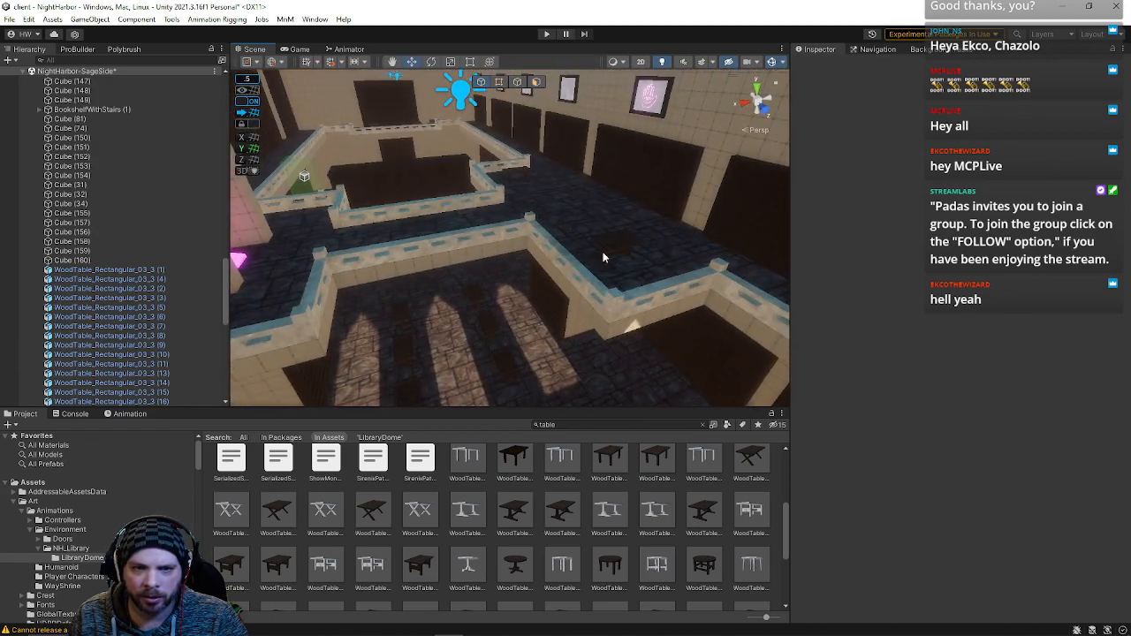
pyautogui.click(611, 248)
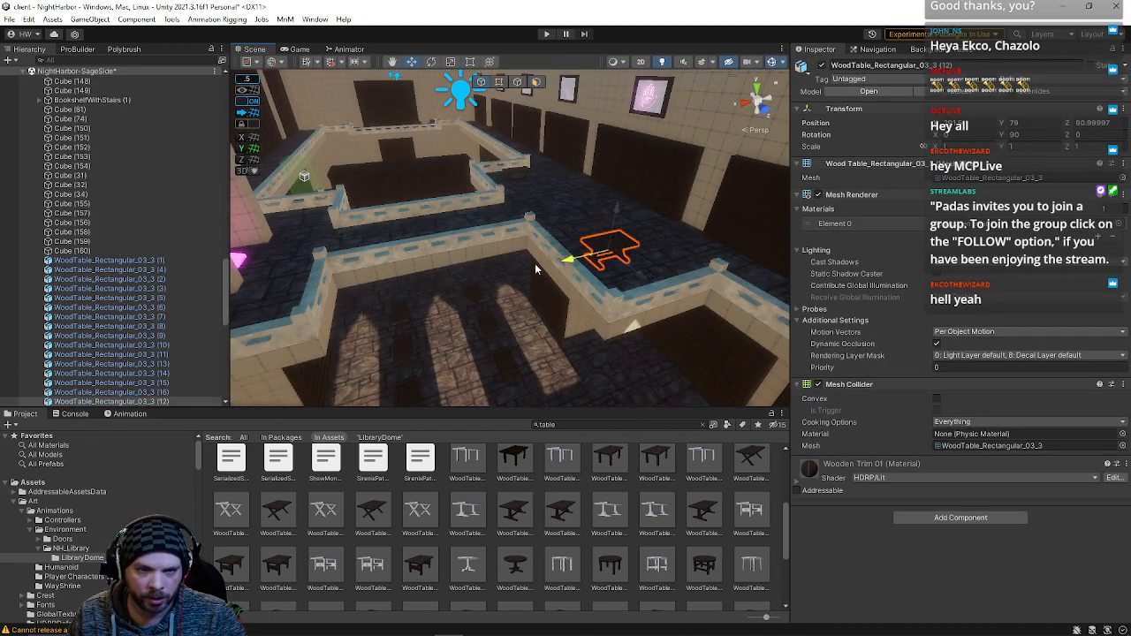
pyautogui.moveTo(111, 355); pyautogui.dragTo(580, 249, button='right')
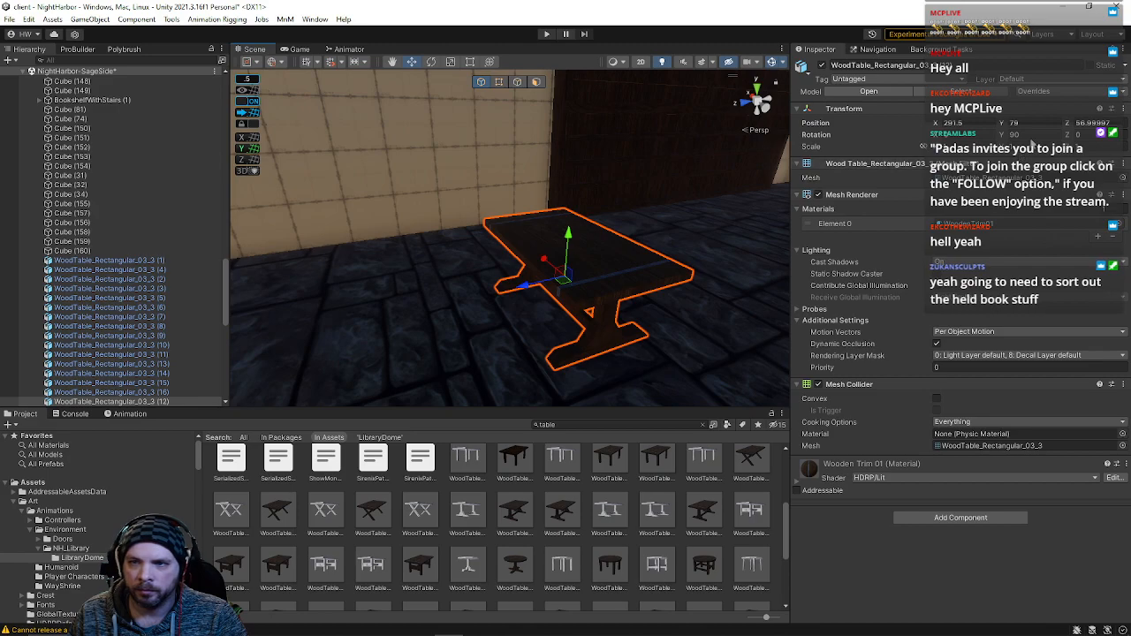
pyautogui.write('0')
# - Shift the rotated table along Z and move it along X against the outer wall
pyautogui.moveTo(530, 284); pyautogui.dragTo(353, 313)
pyautogui.moveTo(354, 312); pyautogui.dragTo(197, 226, button='right')
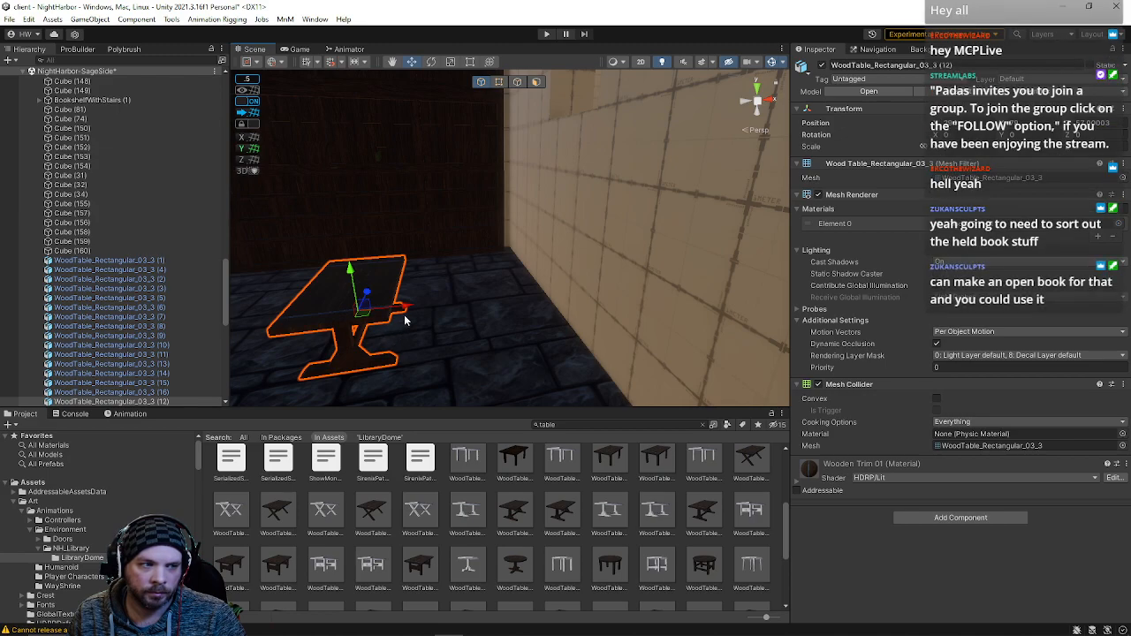
pyautogui.moveTo(407, 311); pyautogui.dragTo(555, 300)
# - Duplicate the wall-side table and slide the copy along Z to another window bay of the same outer wall
pyautogui.moveTo(536, 283)
pyautogui.mouseDown(button='right')
pyautogui.moveTo(522, 287)
pyautogui.moveTo(544, 296)
pyautogui.moveTo(530, 307)
pyautogui.moveTo(544, 296)
pyautogui.mouseUp(button='right')
pyautogui.press('s')
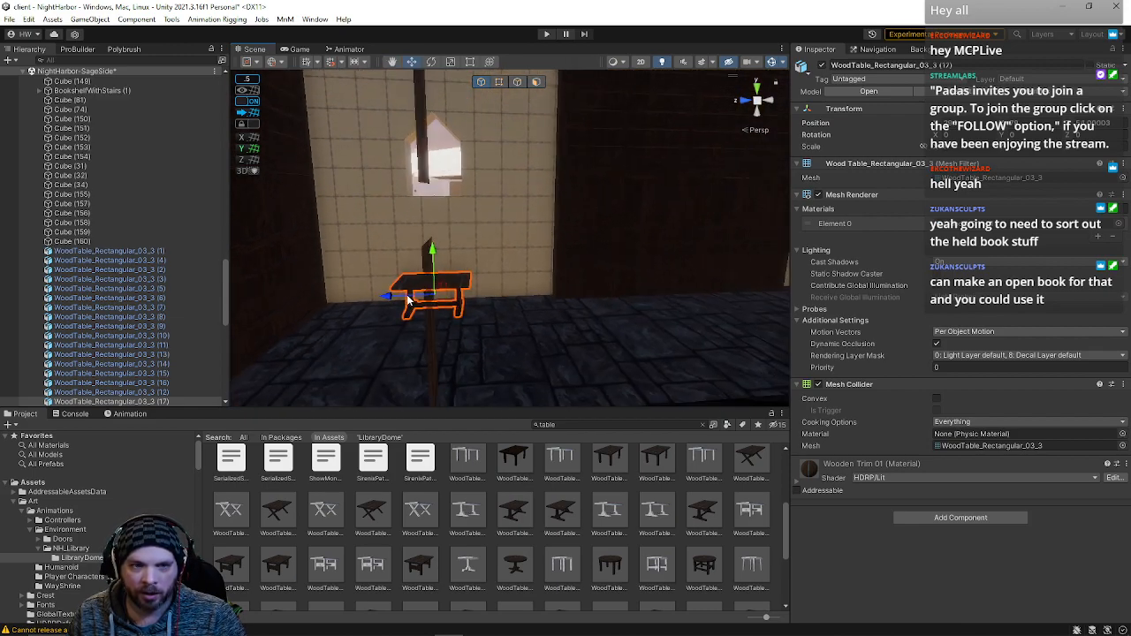
pyautogui.moveTo(387, 300); pyautogui.dragTo(714, 293)
pyautogui.press('d')
pyautogui.moveTo(624, 282); pyautogui.dragTo(594, 272, button='right')
pyautogui.moveTo(353, 306); pyautogui.dragTo(579, 313)
pyautogui.press('w')
pyautogui.moveTo(579, 313); pyautogui.dragTo(324, 272, button='right')
# - Select both wall-side tables and nudge them along X closer to the wall using a 0.25 grid snap
pyautogui.click(441, 340)
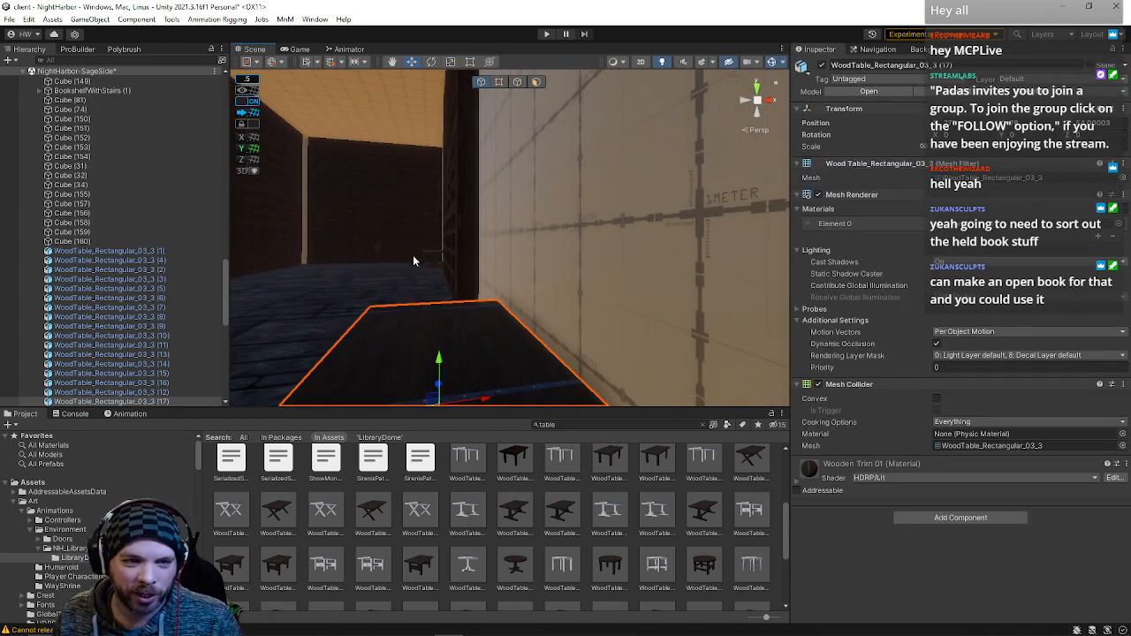
pyautogui.press('f')
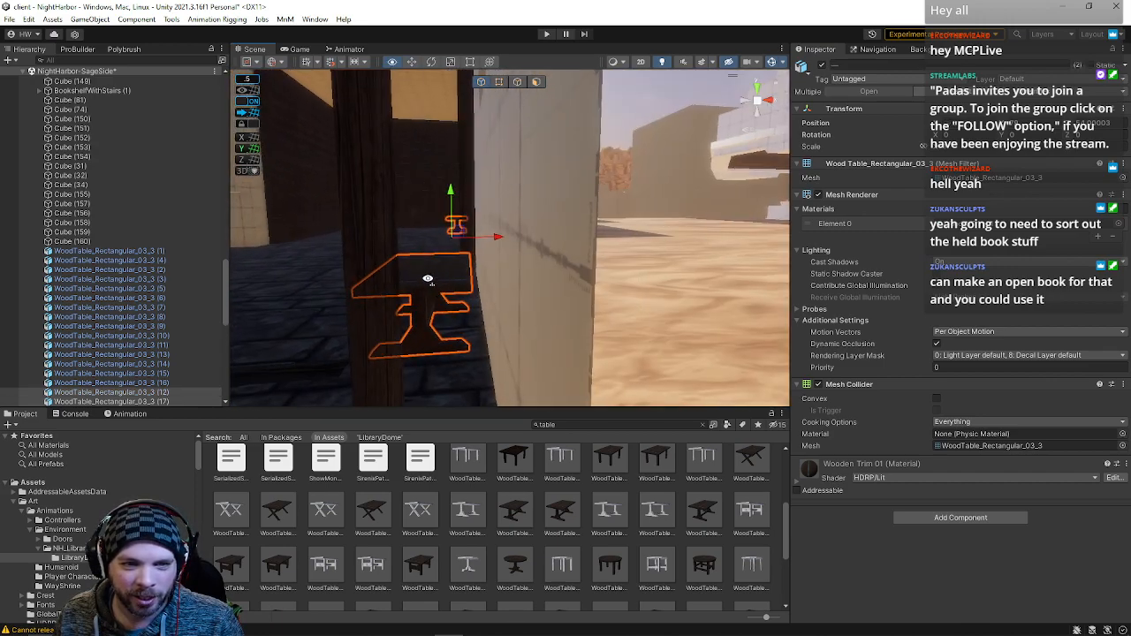
pyautogui.moveTo(498, 246); pyautogui.dragTo(503, 242)
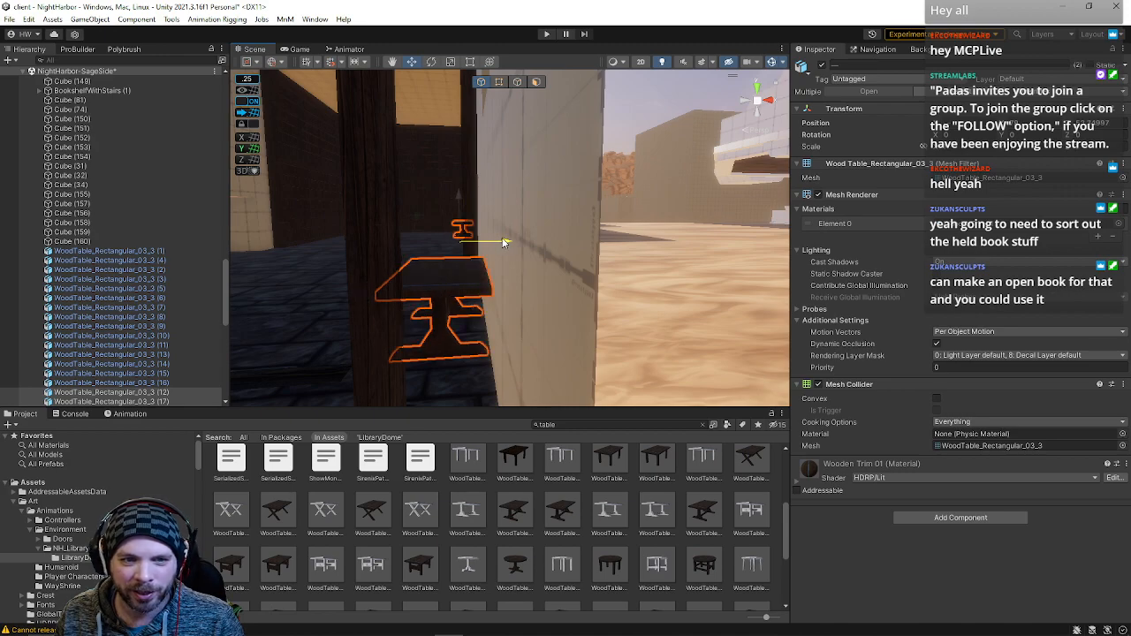
pyautogui.click(623, 124)
# - Save the NightHarbor-SageSide scene
pyautogui.moveTo(548, 188); pyautogui.dragTo(552, 301, button='right')
pyautogui.press('w')
pyautogui.press('s')
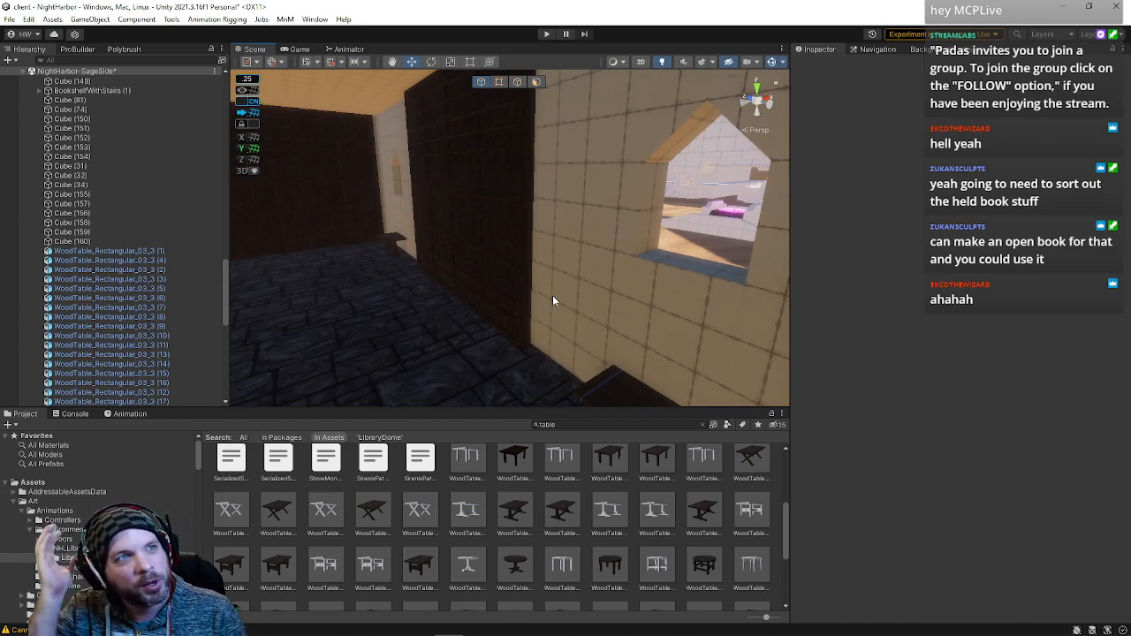
pyautogui.moveTo(553, 301); pyautogui.dragTo(706, 180, button='right')
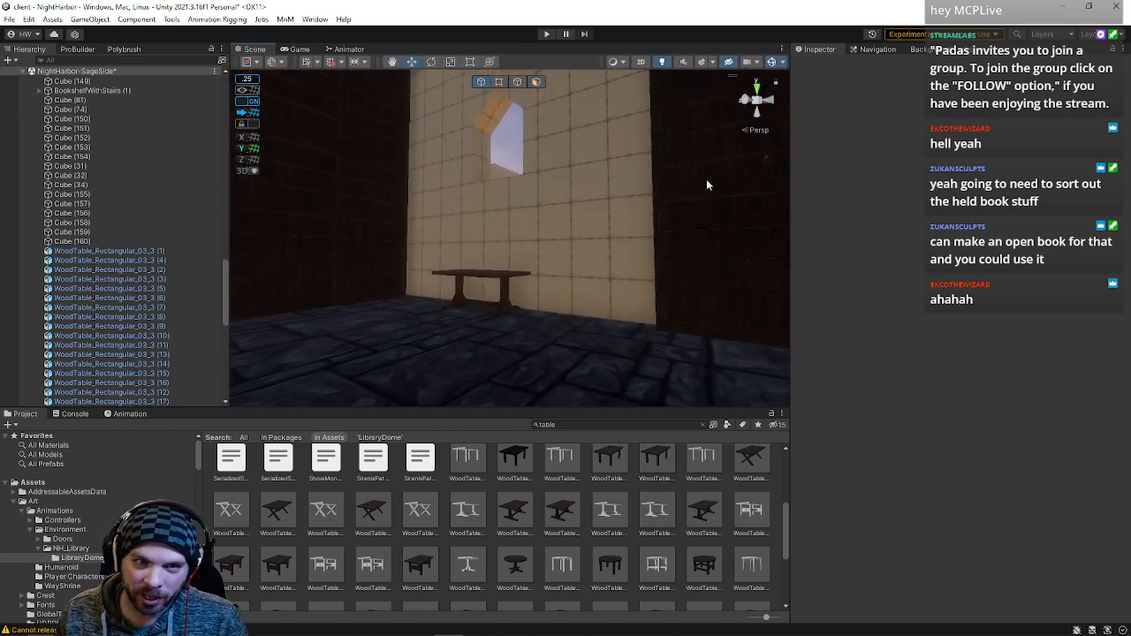
pyautogui.click(9, 18)
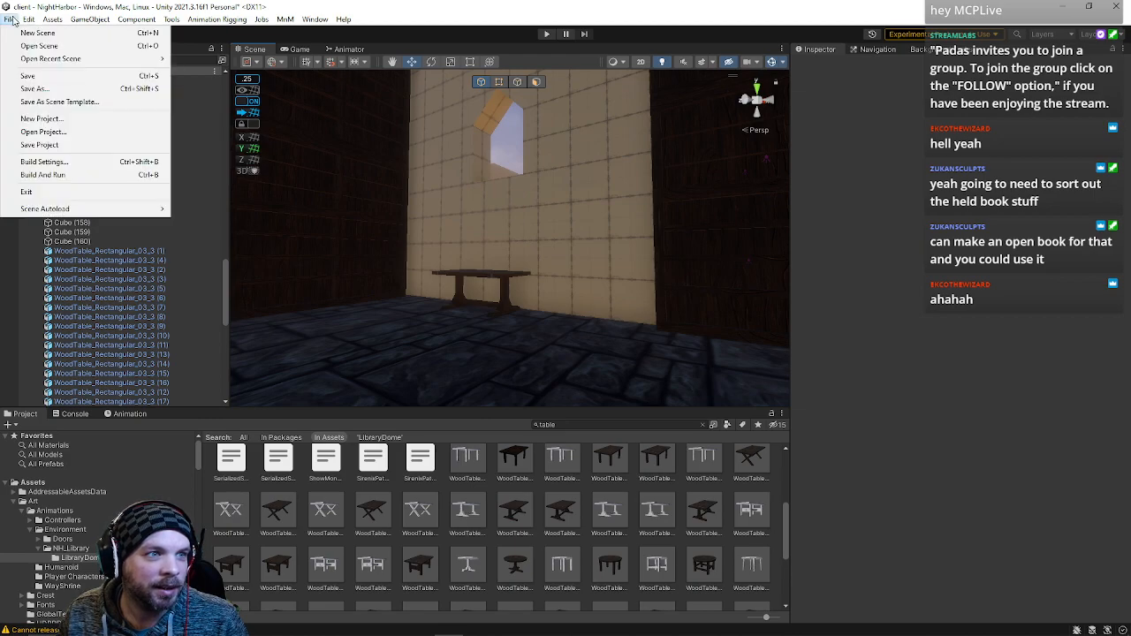
pyautogui.click(28, 76)
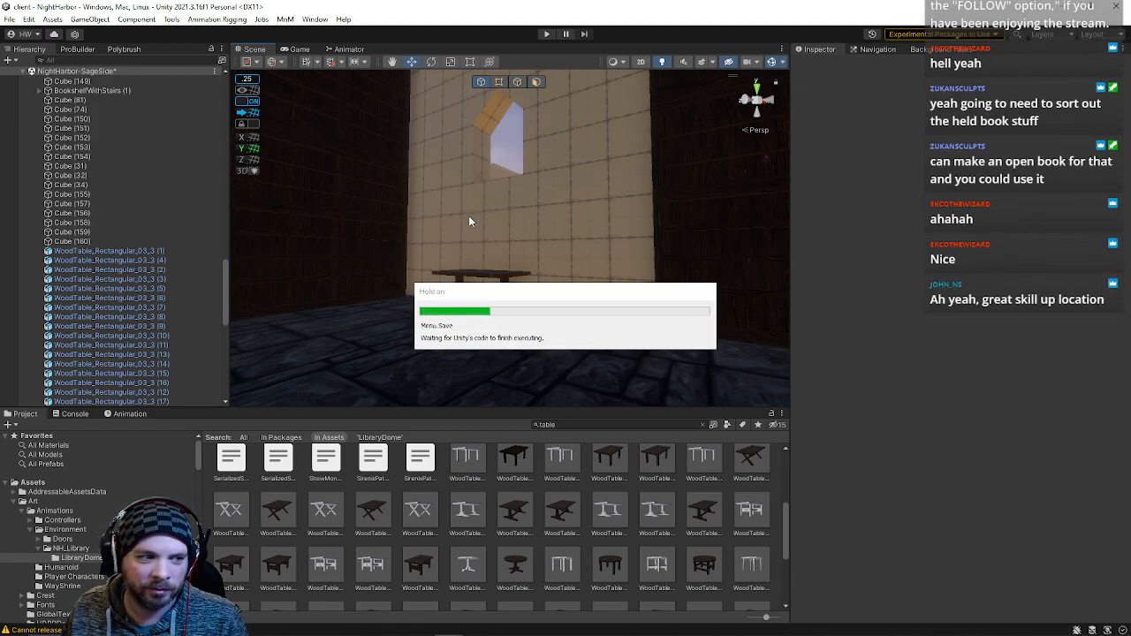
# - Inspect the library's tall arched windows and galleries, and the building's exterior walls and towers
pyautogui.moveTo(468, 216); pyautogui.dragTo(650, 250, button='right')
pyautogui.press('w')
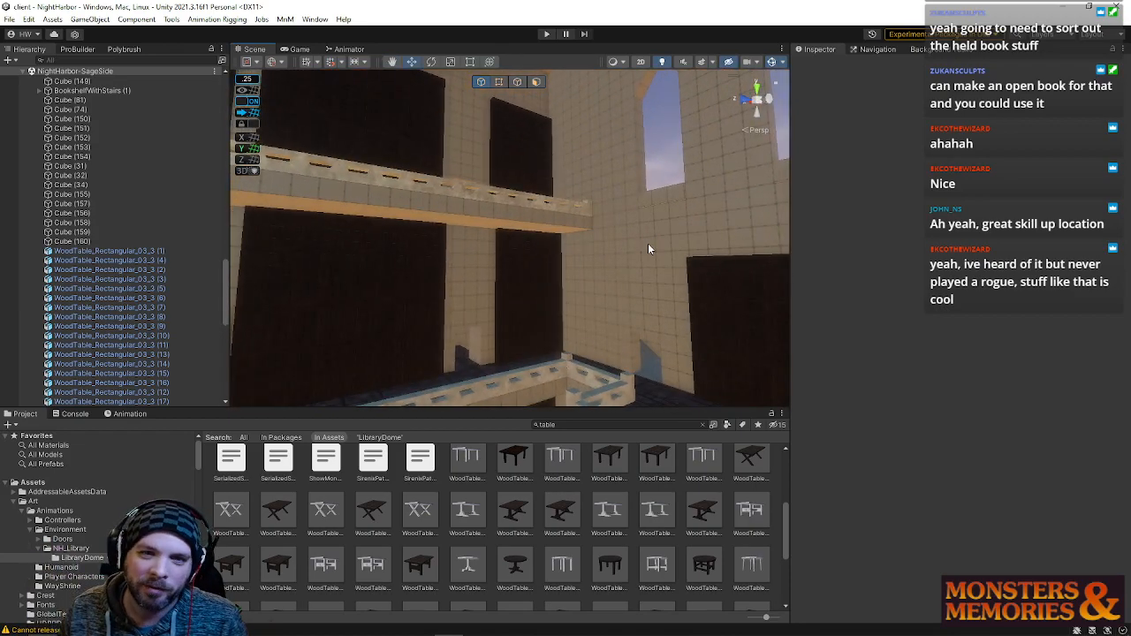
pyautogui.moveTo(658, 177); pyautogui.dragTo(338, 208, button='right')
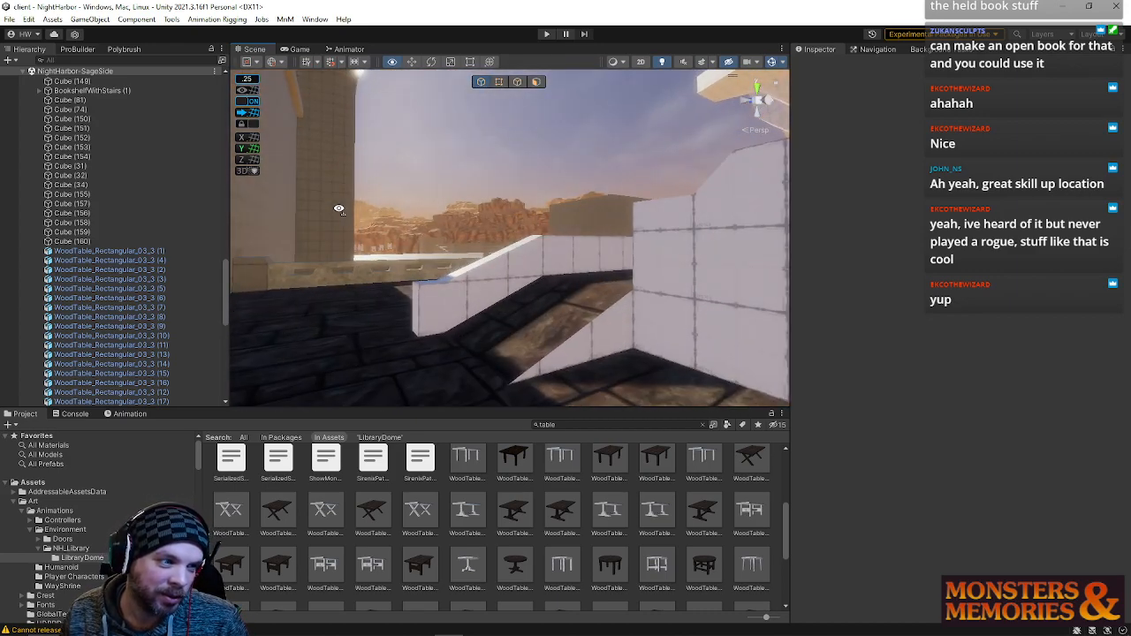
pyautogui.moveTo(338, 208); pyautogui.dragTo(297, 200, button='right')
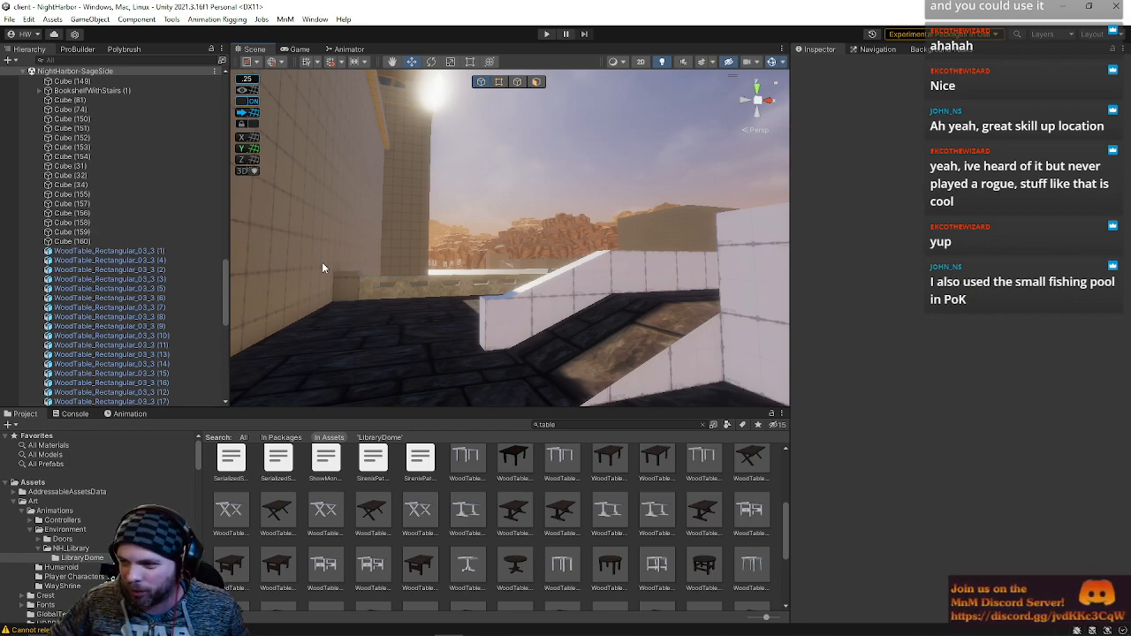
pyautogui.moveTo(610, 188); pyautogui.dragTo(585, 185, button='right')
pyautogui.press('w')
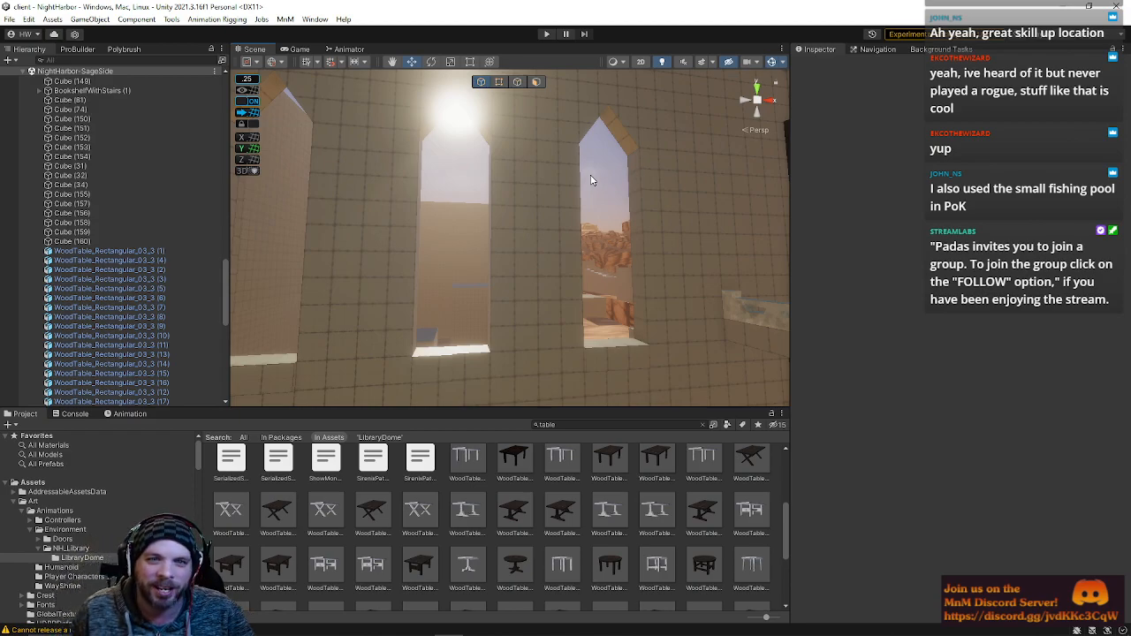
pyautogui.moveTo(597, 281); pyautogui.dragTo(445, 298, button='right')
pyautogui.press('a')
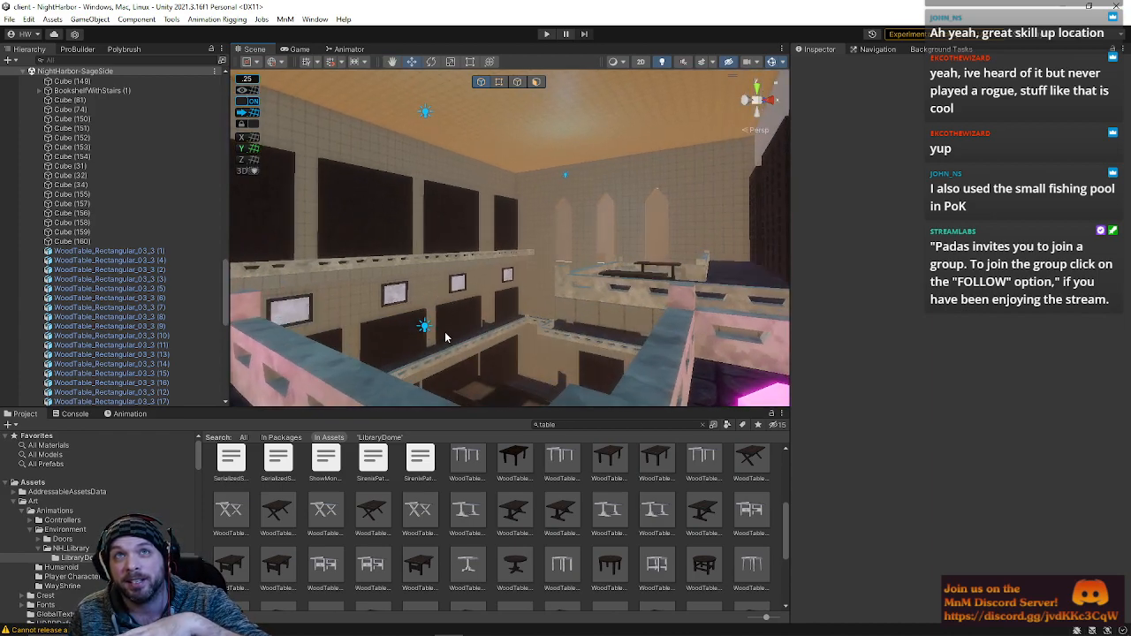
pyautogui.moveTo(559, 345); pyautogui.dragTo(682, 281, button='right')
pyautogui.press('w')
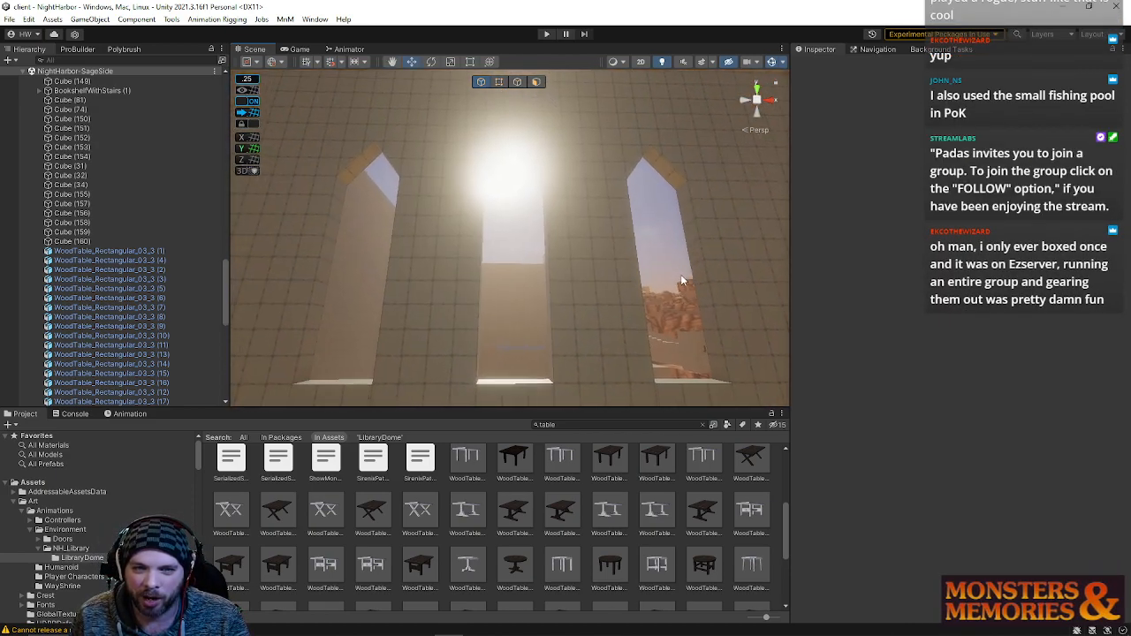
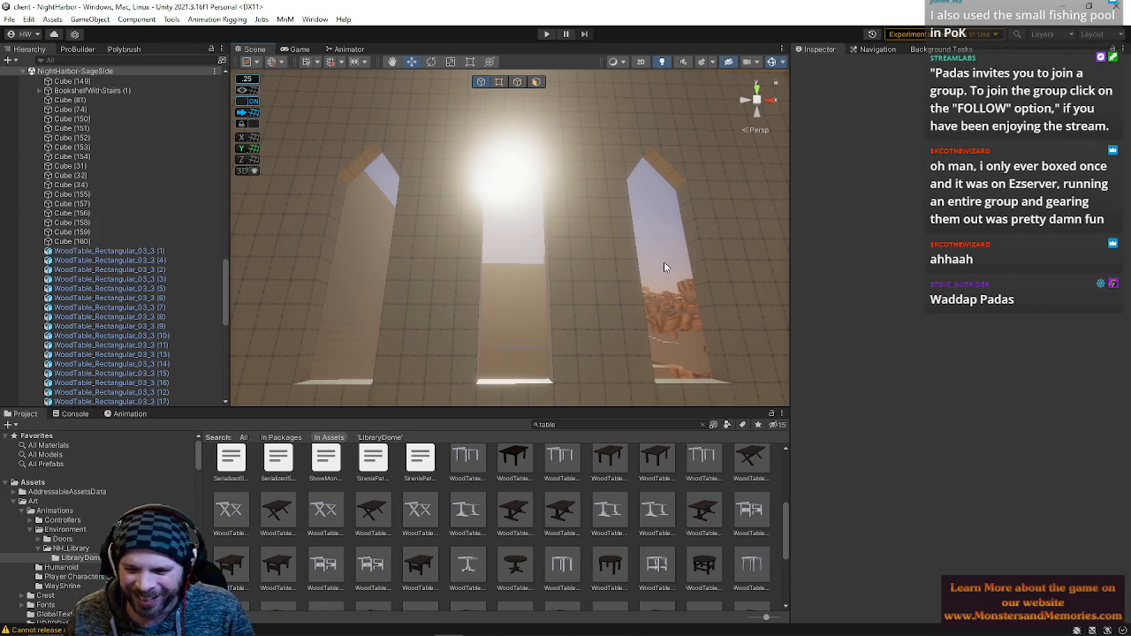
pyautogui.moveTo(664, 263); pyautogui.dragTo(583, 272, button='right')
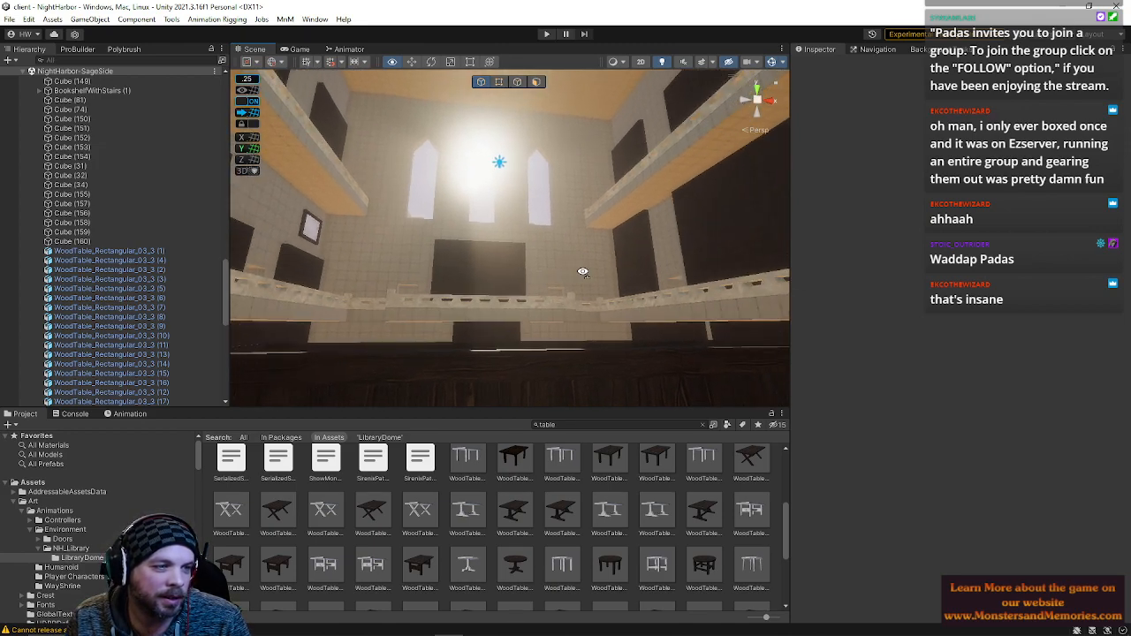
pyautogui.moveTo(582, 271); pyautogui.dragTo(433, 200, button='right')
pyautogui.moveTo(572, 187); pyautogui.dragTo(318, 280, button='right')
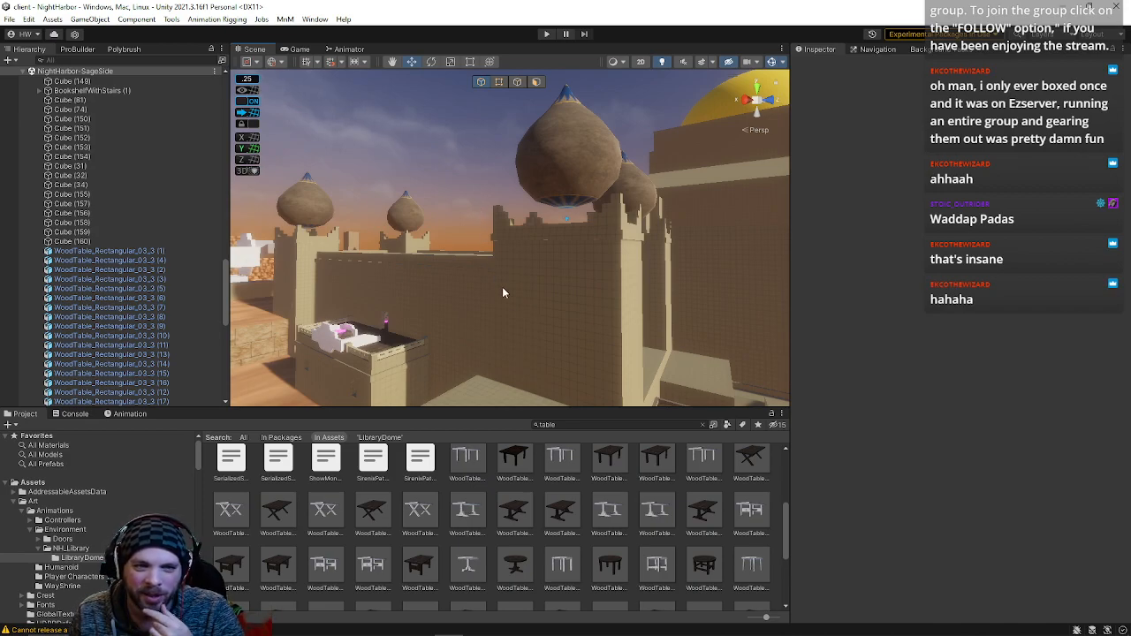
pyautogui.keyDown('alt'); pyautogui.moveTo(572, 287); pyautogui.dragTo(541, 297); pyautogui.keyUp('alt')
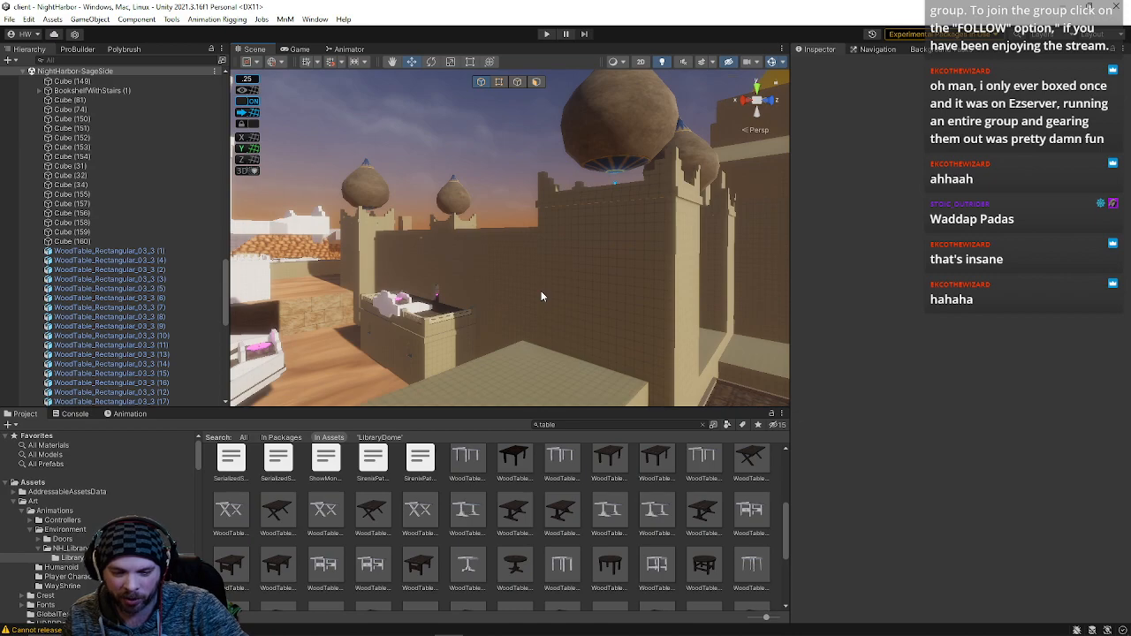
# - Select the long exterior wall block and extrude a narrow face on its top edge upward by about 1 m
pyautogui.moveTo(505, 190); pyautogui.dragTo(568, 239, button='right')
pyautogui.click(478, 258)
pyautogui.moveTo(478, 258); pyautogui.dragTo(532, 252, button='right')
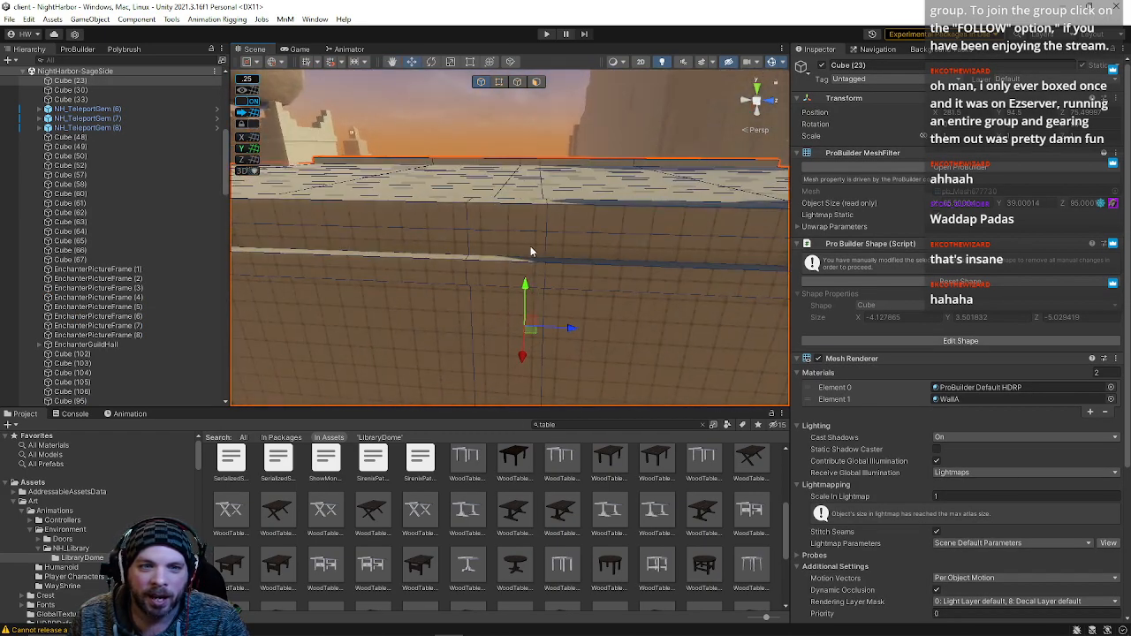
pyautogui.click(537, 82)
pyautogui.click(511, 202)
pyautogui.keyDown('shift'); pyautogui.moveTo(511, 204); pyautogui.dragTo(509, 122); pyautogui.keyUp('shift')
pyautogui.moveTo(510, 126); pyautogui.dragTo(564, 184, button='right')
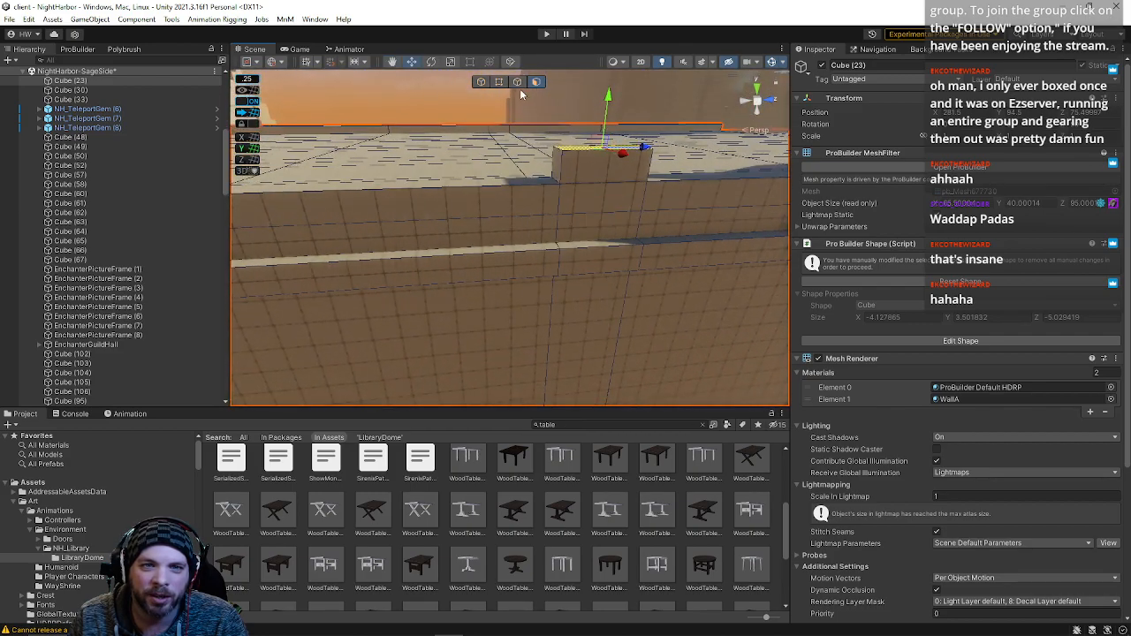
# - Move the base edges on both sides of the raised block outward along Z to give it sloping sides
pyautogui.click(554, 179)
pyautogui.moveTo(581, 180); pyautogui.dragTo(545, 184)
pyautogui.moveTo(590, 177); pyautogui.dragTo(468, 175, button='right')
pyautogui.moveTo(512, 180); pyautogui.dragTo(570, 199)
pyautogui.moveTo(525, 211); pyautogui.dragTo(585, 116, button='right')
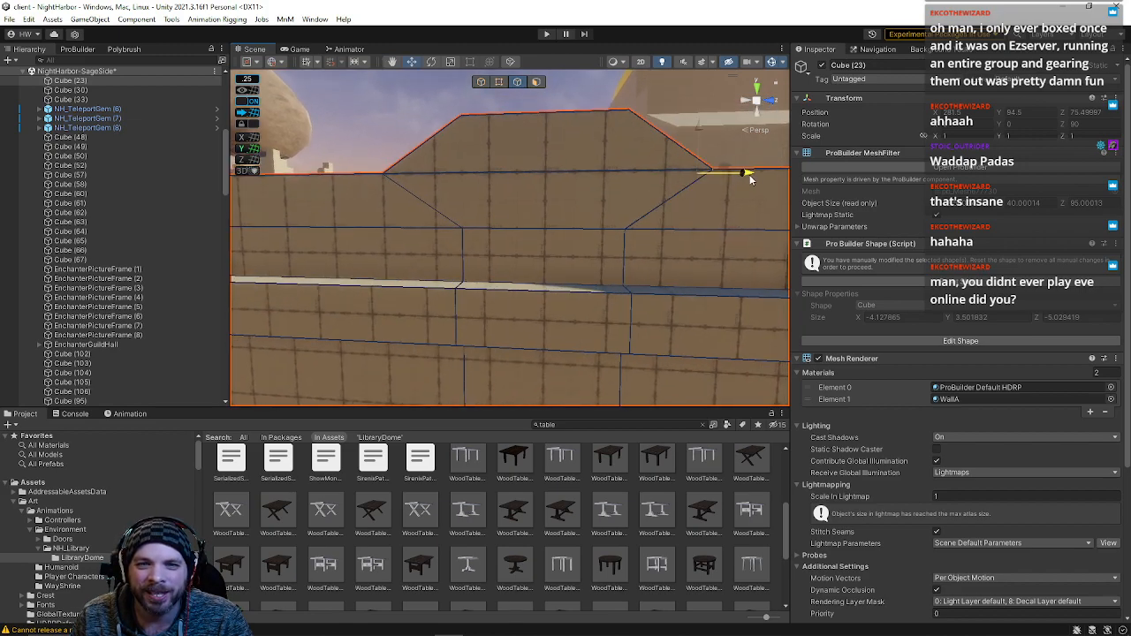
pyautogui.moveTo(757, 172); pyautogui.dragTo(654, 178, button='right')
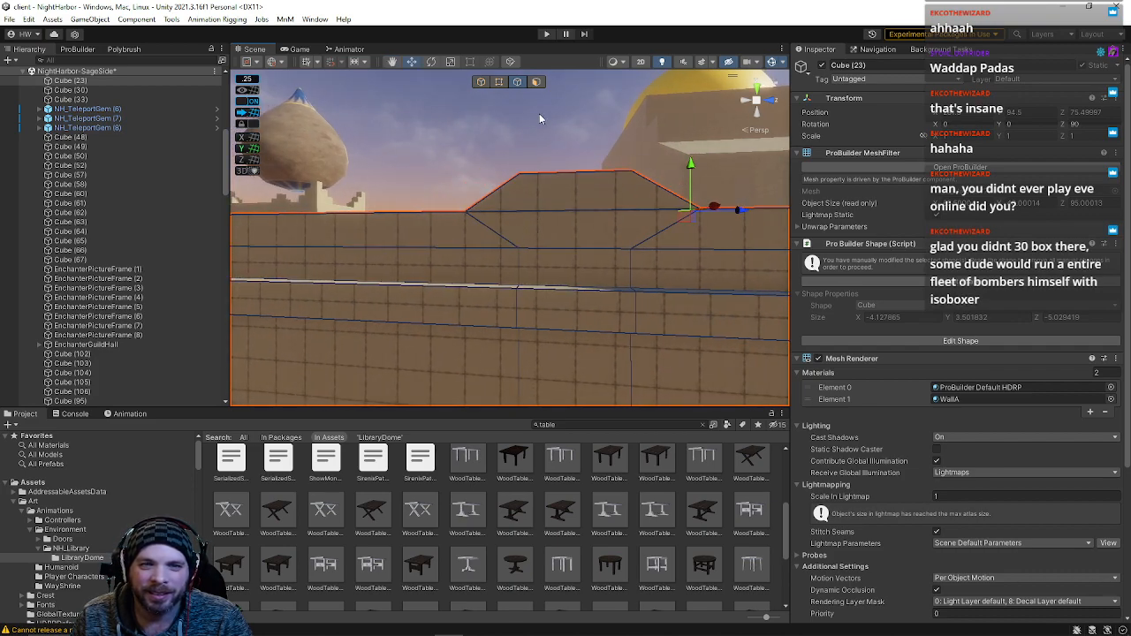
# - Move the wall vertex below one end of the raised block outward along Z, in line with the sloped base corner above it
pyautogui.click(500, 83)
pyautogui.click(520, 249)
pyautogui.moveTo(559, 248); pyautogui.dragTo(509, 250)
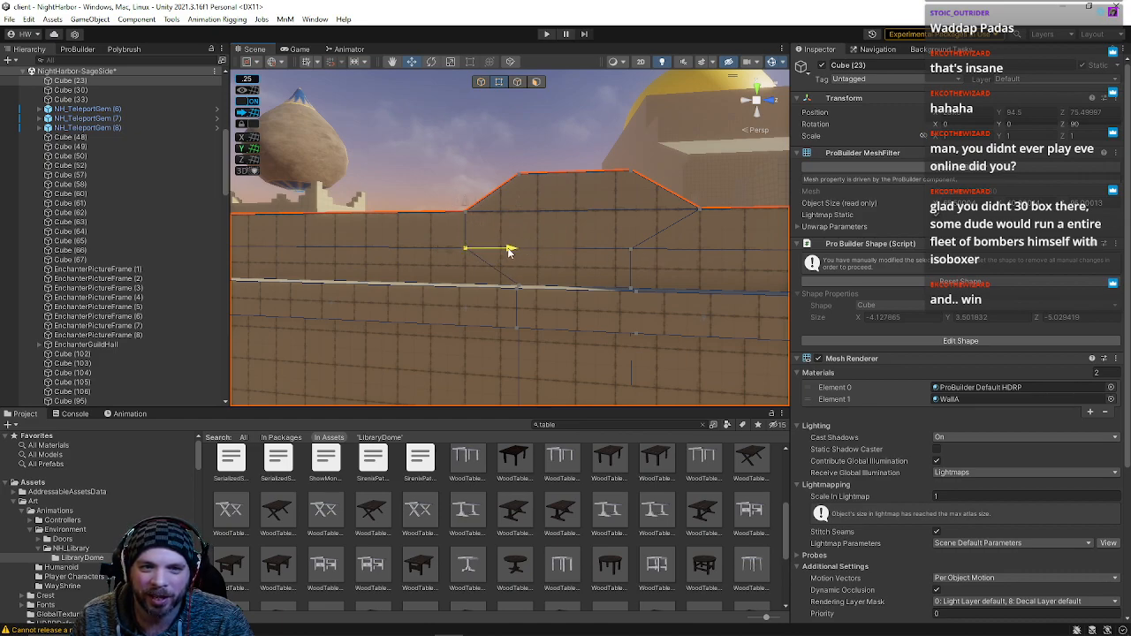
# - Move the wall vertex below the other end of the raised block outward along Z to mirror the first side, and save the scene
pyautogui.click(631, 250)
pyautogui.moveTo(677, 253); pyautogui.dragTo(733, 257)
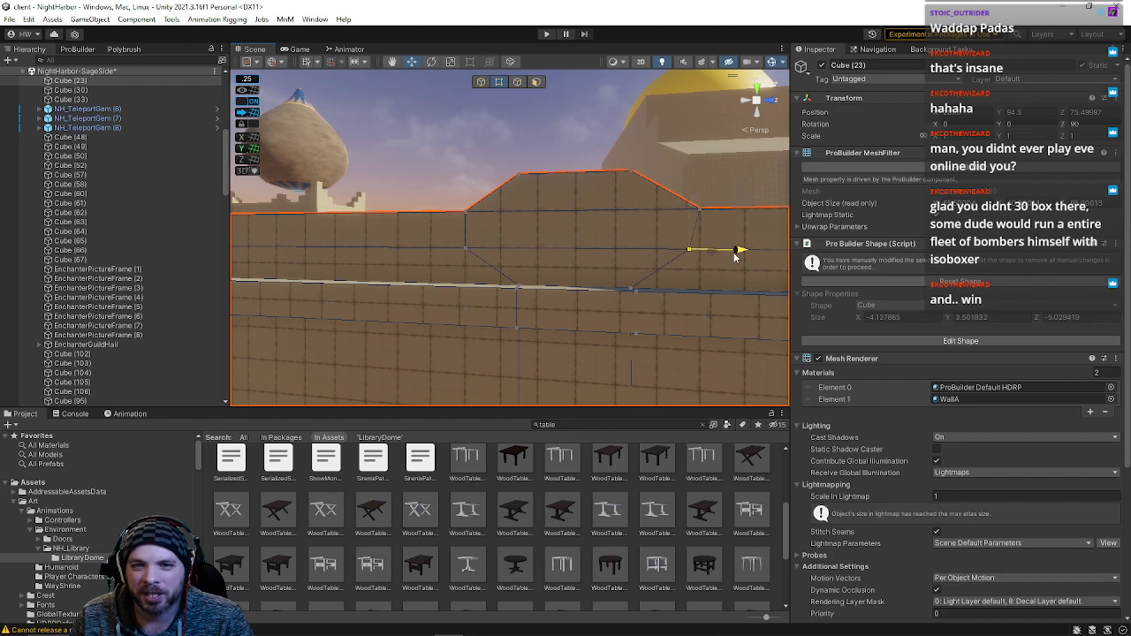
pyautogui.moveTo(595, 213); pyautogui.dragTo(69, 281, button='right')
pyautogui.click(584, 180)
pyautogui.moveTo(485, 82); pyautogui.dragTo(262, 58, button='right')
pyautogui.click(9, 19)
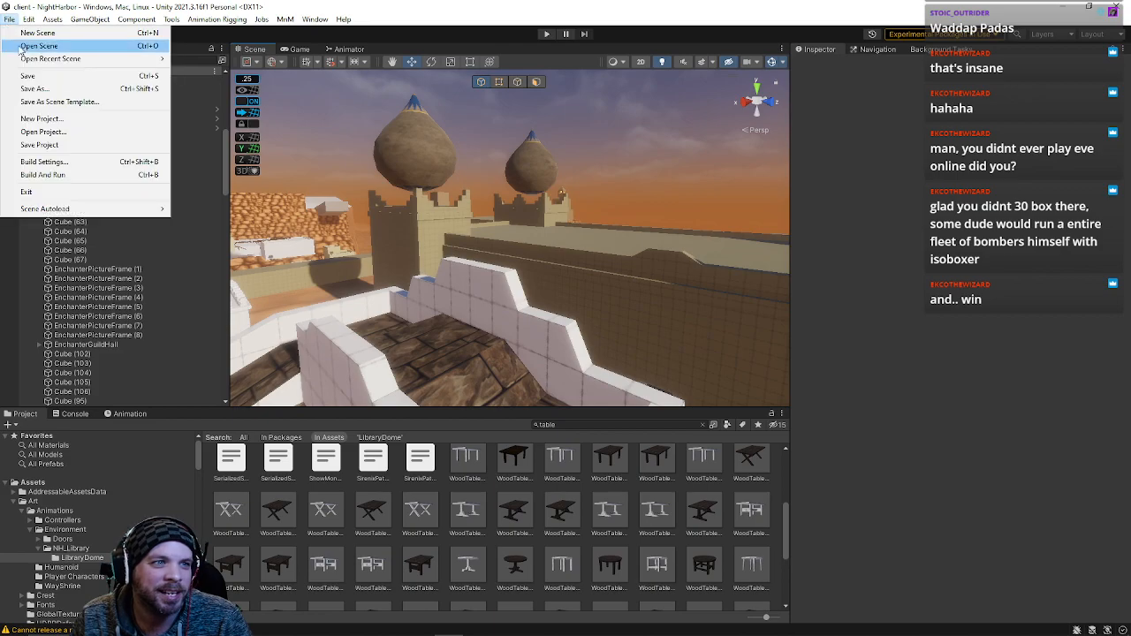
pyautogui.click(35, 77)
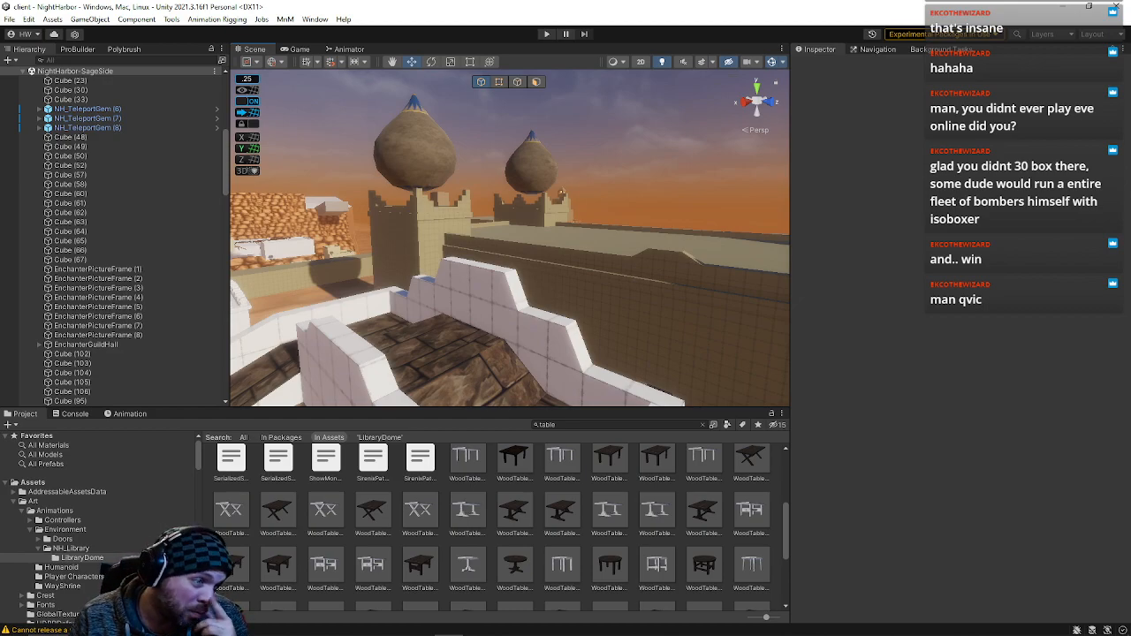
# - Select the long wall block's top faces on both sides of the raised block and extrude them upward by about 0.5 m
pyautogui.moveTo(569, 300); pyautogui.dragTo(668, 226, button='right')
pyautogui.click(526, 220)
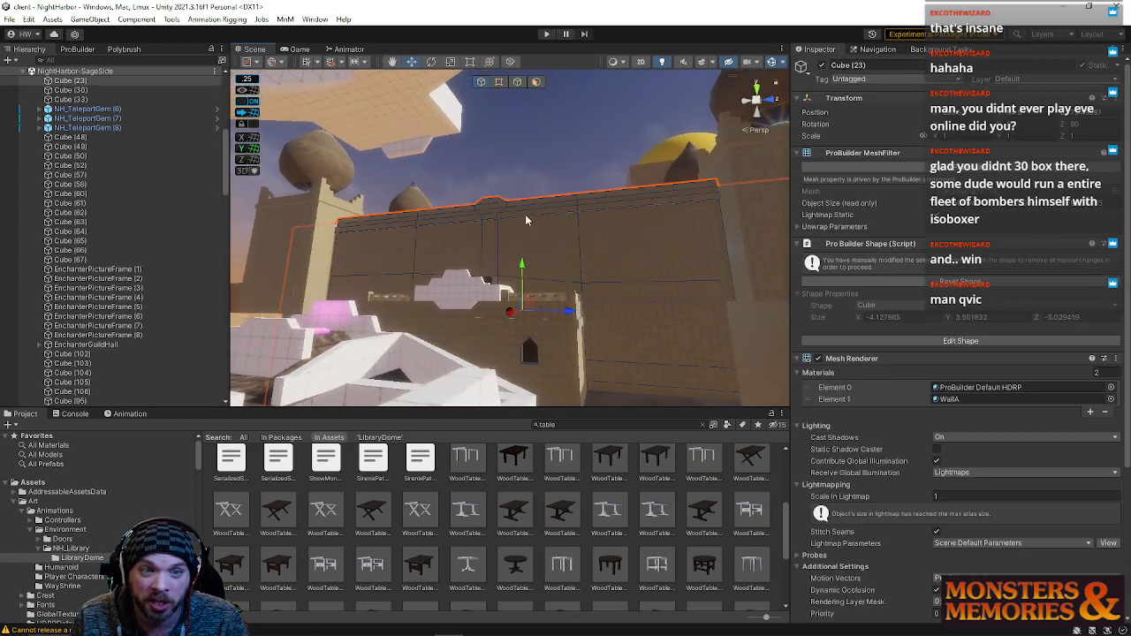
pyautogui.moveTo(525, 217)
pyautogui.mouseDown(button='right')
pyautogui.moveTo(592, 210)
pyautogui.moveTo(596, 255)
pyautogui.moveTo(628, 320)
pyautogui.moveTo(604, 309)
pyautogui.moveTo(591, 260)
pyautogui.moveTo(613, 260)
pyautogui.moveTo(515, 210)
pyautogui.mouseUp(button='right')
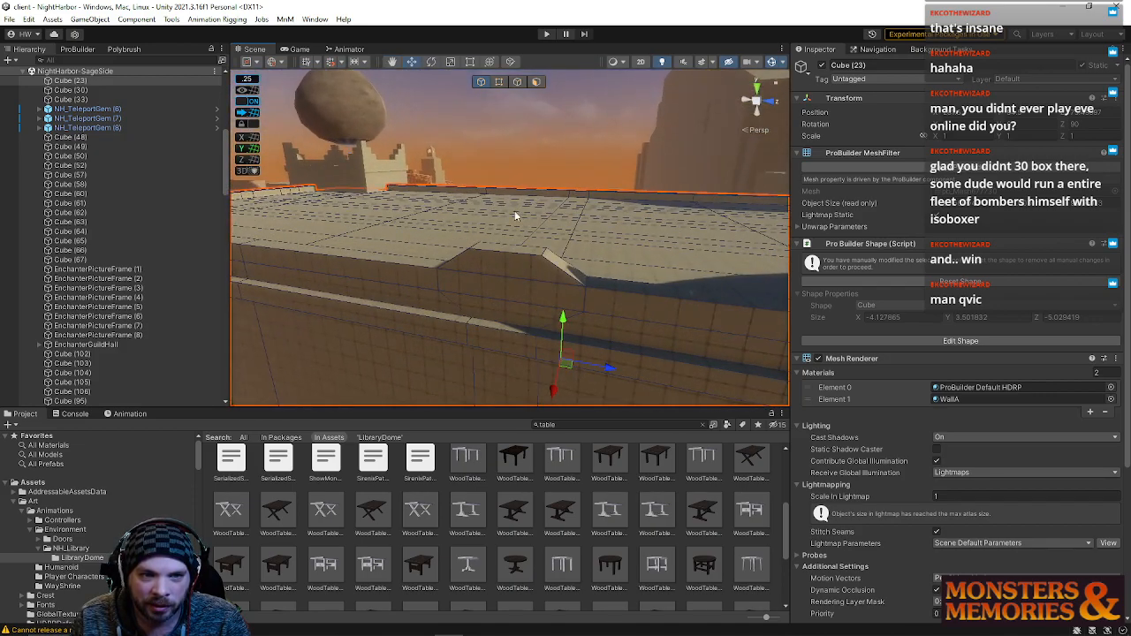
pyautogui.click(409, 262)
pyautogui.keyDown('shift'); pyautogui.click(607, 290); pyautogui.keyUp('shift')
pyautogui.click(605, 286)
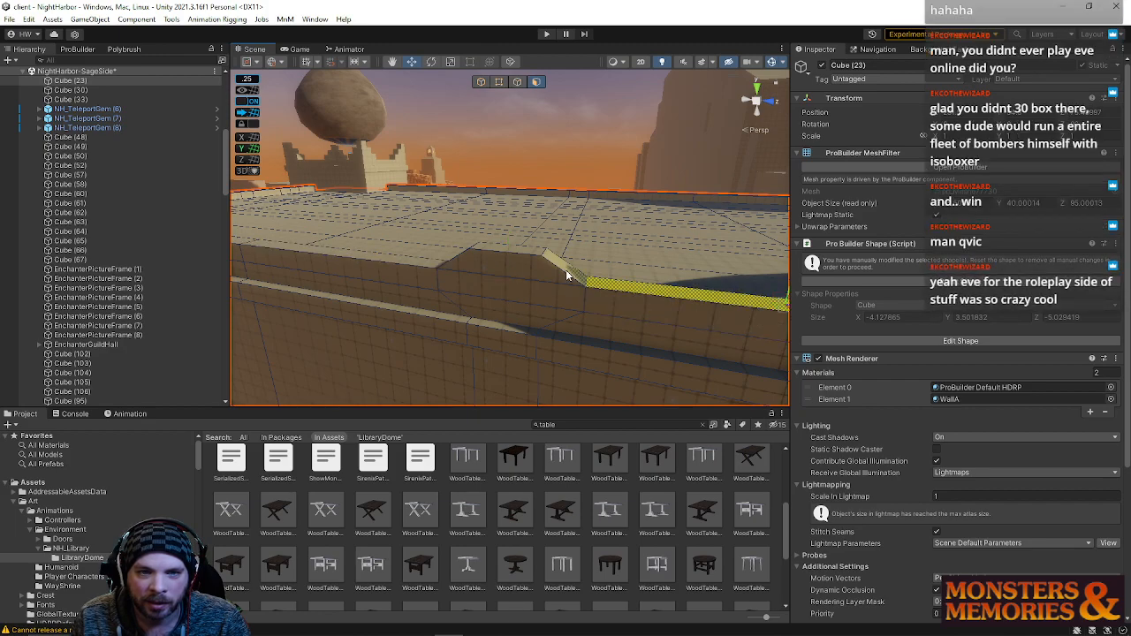
pyautogui.keyDown('shift'); pyautogui.click(424, 262); pyautogui.keyUp('shift')
pyautogui.moveTo(442, 255); pyautogui.dragTo(519, 254, button='right')
pyautogui.moveTo(568, 227)
pyautogui.mouseDown()
pyautogui.moveTo(578, 187)
pyautogui.moveTo(579, 216)
pyautogui.mouseUp()
pyautogui.press('a')
pyautogui.moveTo(461, 248); pyautogui.dragTo(486, 263, button='right')
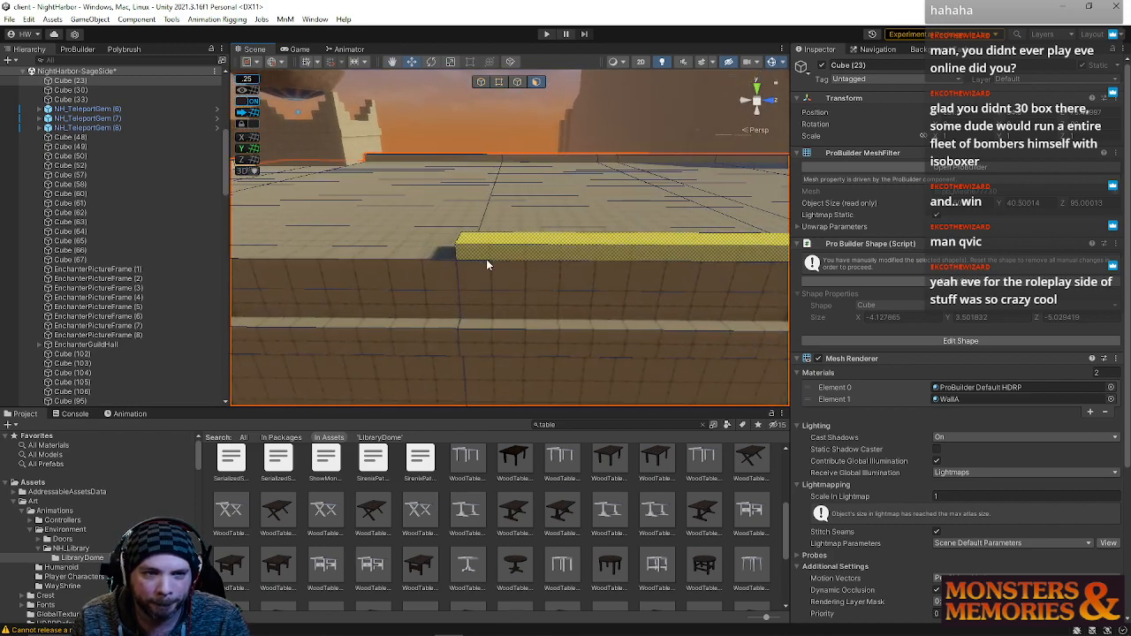
# - Select the top faces of the raised block and its two adjoining stretches together, and adjust their height along Y
pyautogui.scroll(-3, 500, 104)
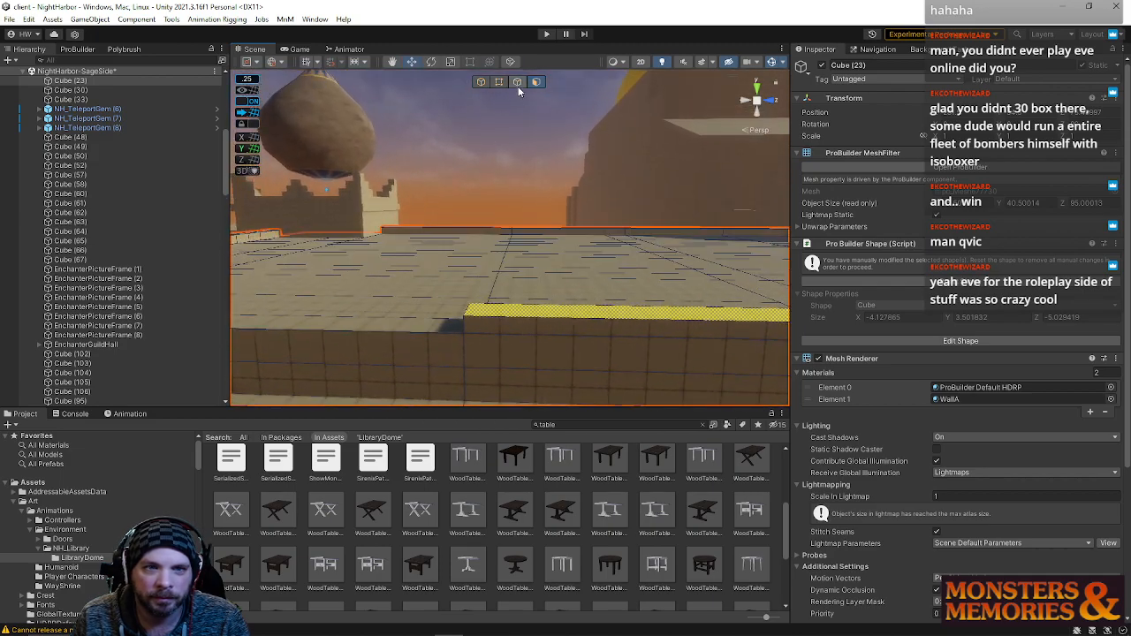
pyautogui.moveTo(500, 141); pyautogui.dragTo(603, 310, button='right')
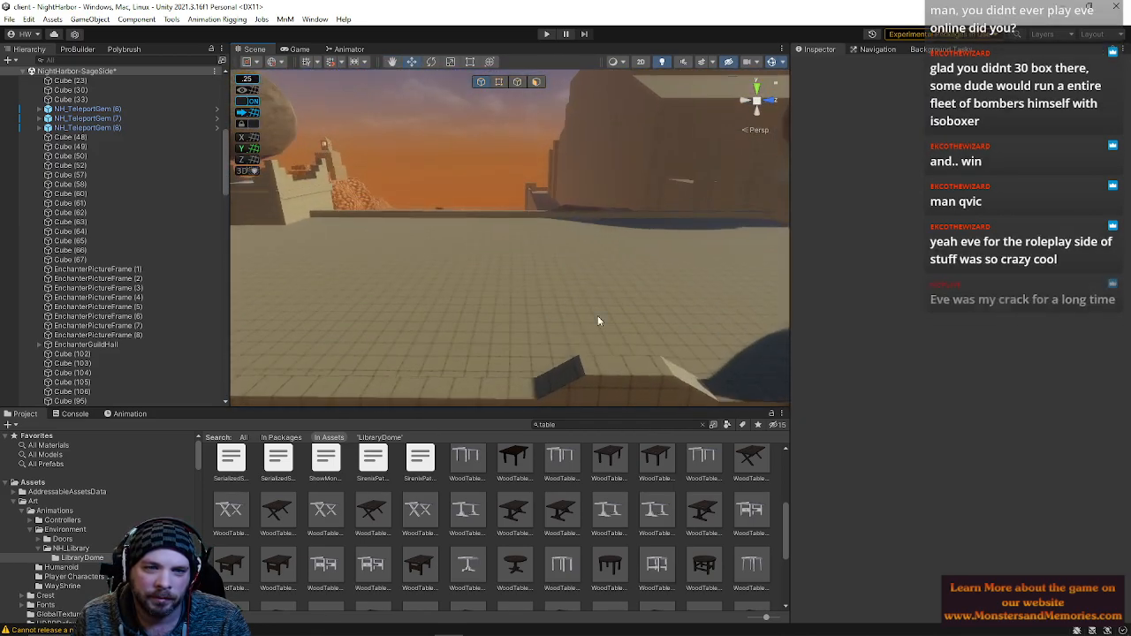
pyautogui.click(493, 382)
pyautogui.moveTo(493, 382); pyautogui.dragTo(540, 384, button='right')
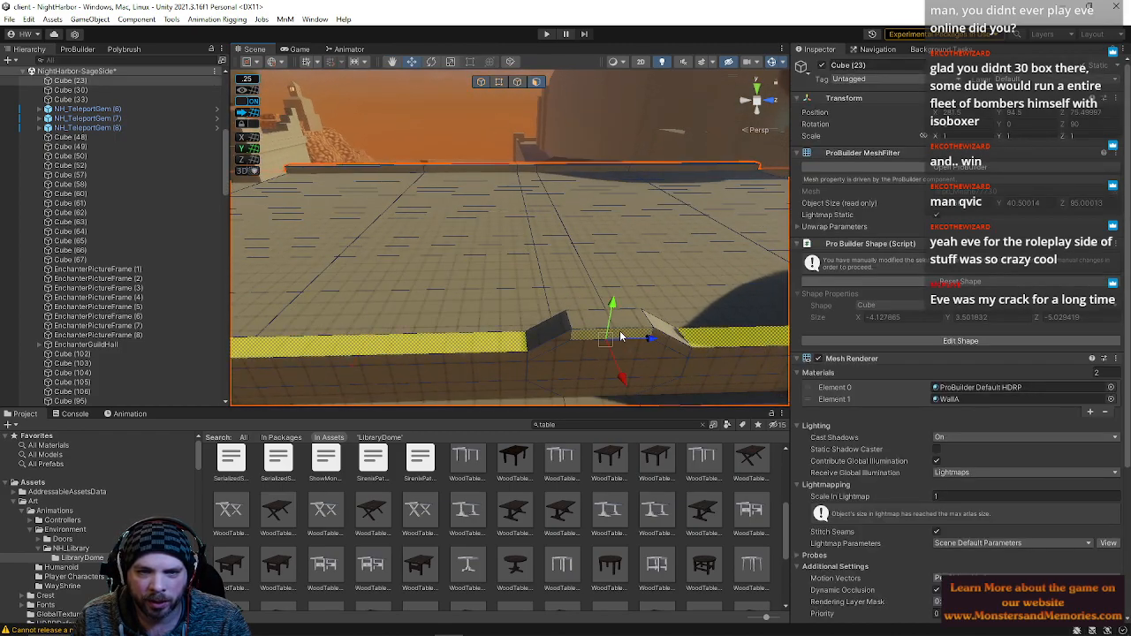
pyautogui.moveTo(583, 322); pyautogui.dragTo(607, 316, button='right')
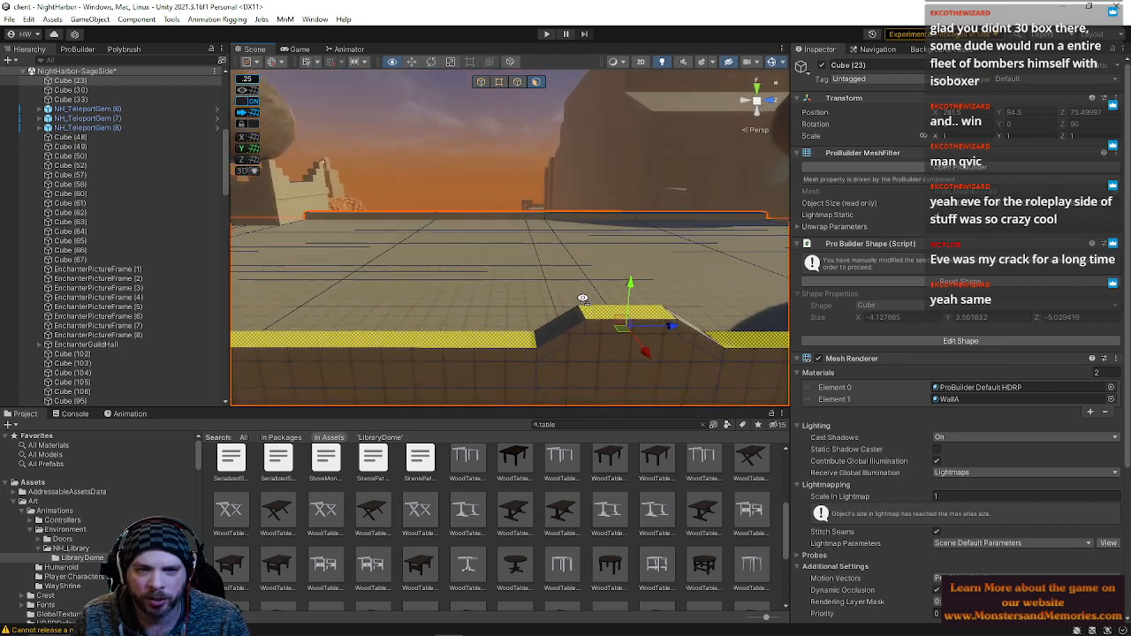
pyautogui.moveTo(607, 316); pyautogui.dragTo(619, 266, button='middle')
pyautogui.moveTo(634, 184); pyautogui.dragTo(634, 200)
# - Slope the outer end of the lower step beside the raised block by moving its top corner vertex along Z
pyautogui.click(514, 148)
pyautogui.moveTo(525, 221); pyautogui.dragTo(526, 177, button='right')
pyautogui.press('s')
pyautogui.press('w')
pyautogui.click(463, 211)
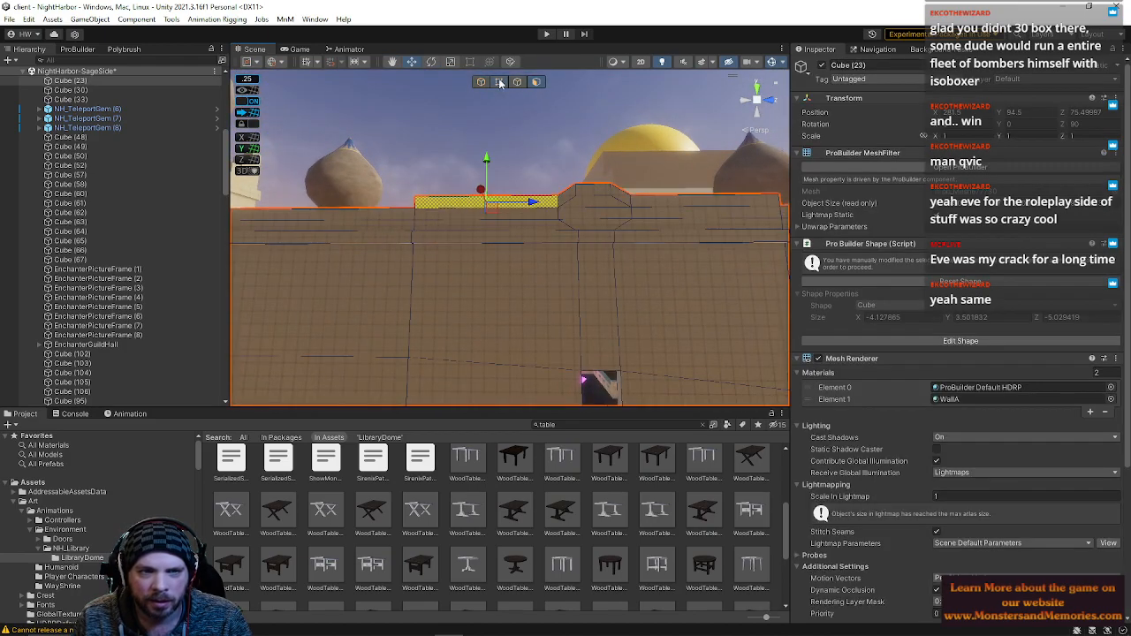
pyautogui.click(481, 205)
pyautogui.moveTo(481, 205); pyautogui.dragTo(548, 241, button='right')
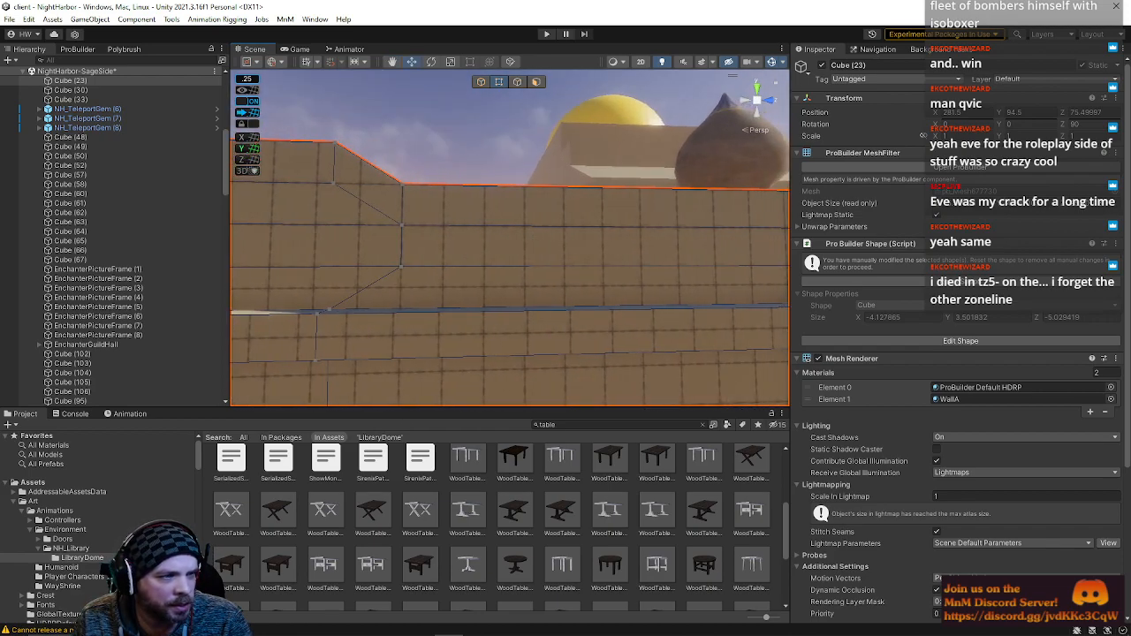
pyautogui.moveTo(417, 210); pyautogui.dragTo(421, 200, button='right')
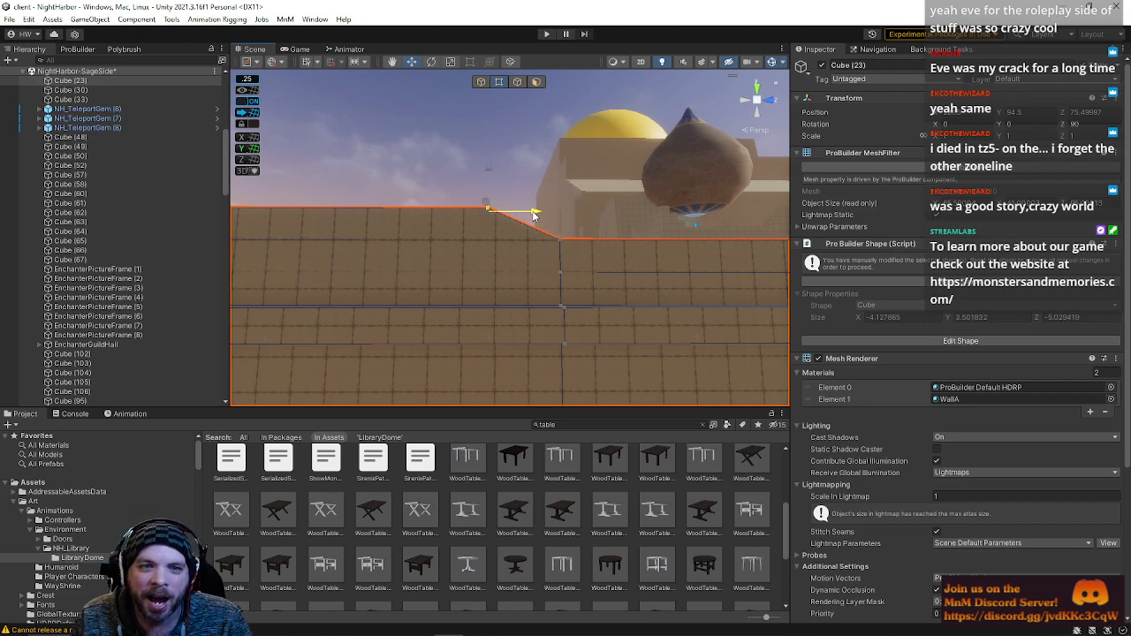
pyautogui.click(449, 190)
# - Examine the stepped wall top from the rooftop, ground level and the surrounding desert, including the adjoining towers
pyautogui.moveTo(449, 259); pyautogui.dragTo(408, 325, button='right')
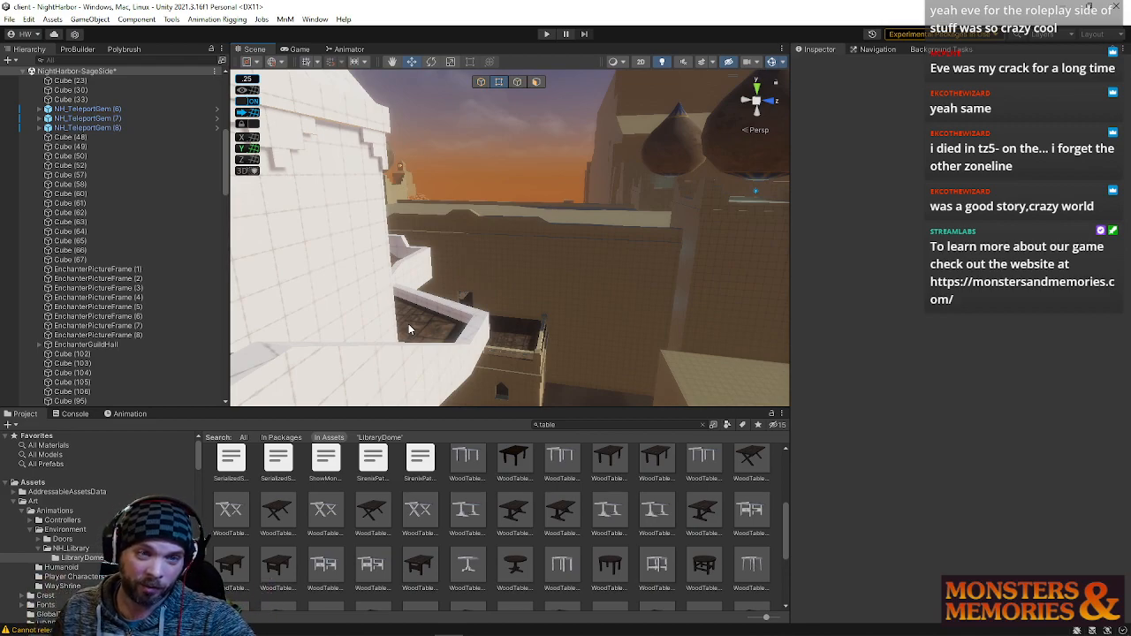
pyautogui.moveTo(408, 325); pyautogui.dragTo(508, 297, button='right')
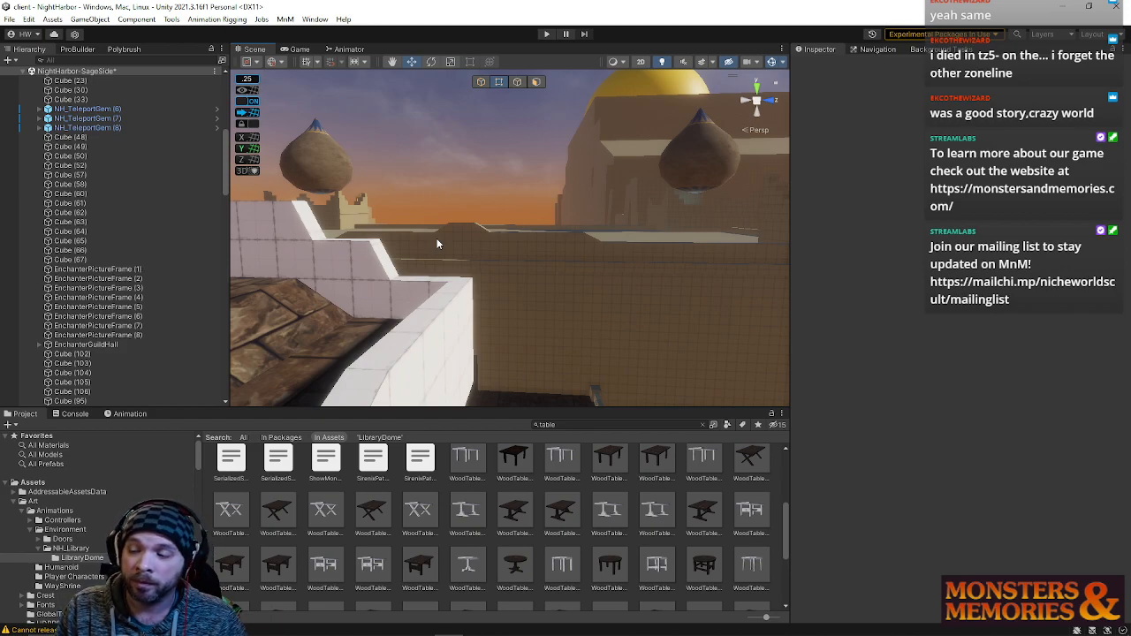
pyautogui.moveTo(540, 141); pyautogui.dragTo(512, 106, button='right')
pyautogui.press('s')
pyautogui.press('w')
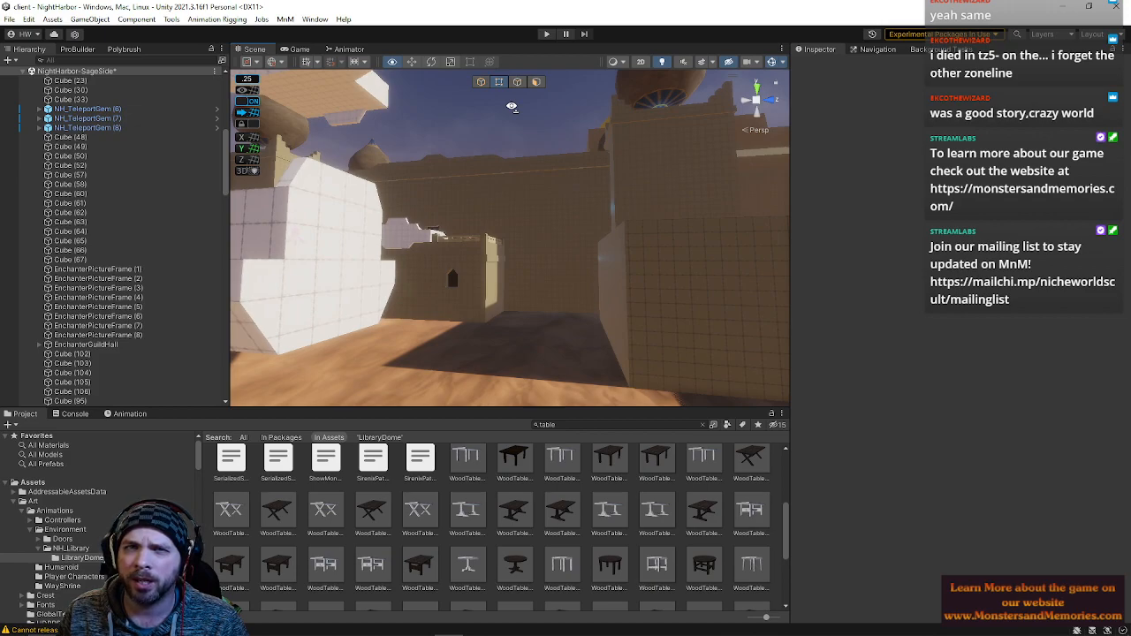
pyautogui.moveTo(512, 106); pyautogui.dragTo(501, 105, button='right')
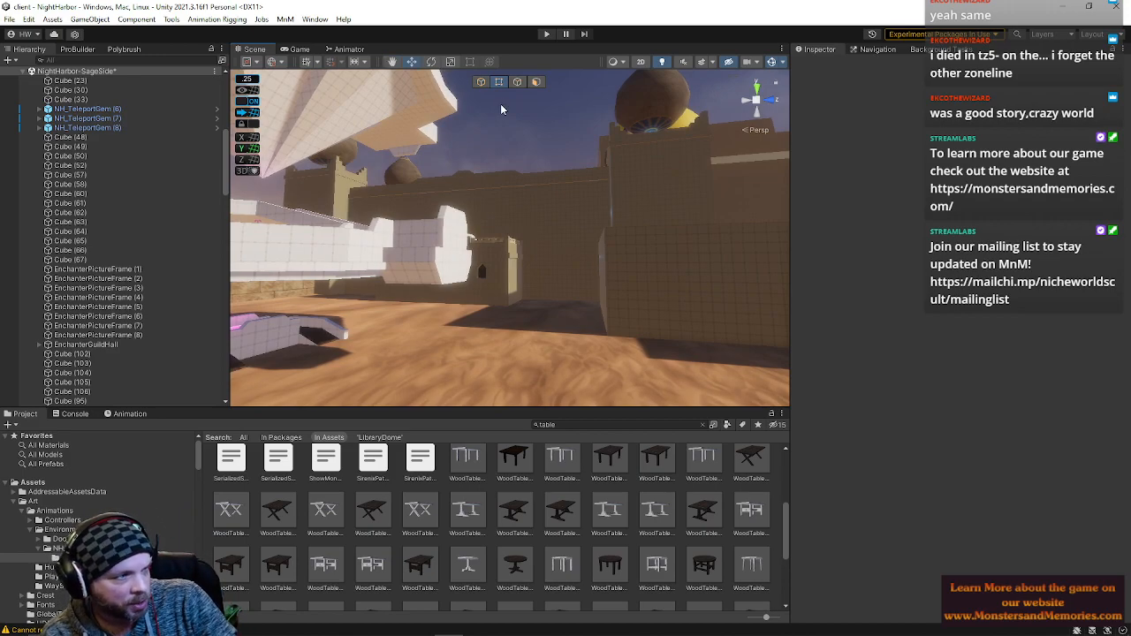
pyautogui.moveTo(501, 105); pyautogui.dragTo(453, 181, button='right')
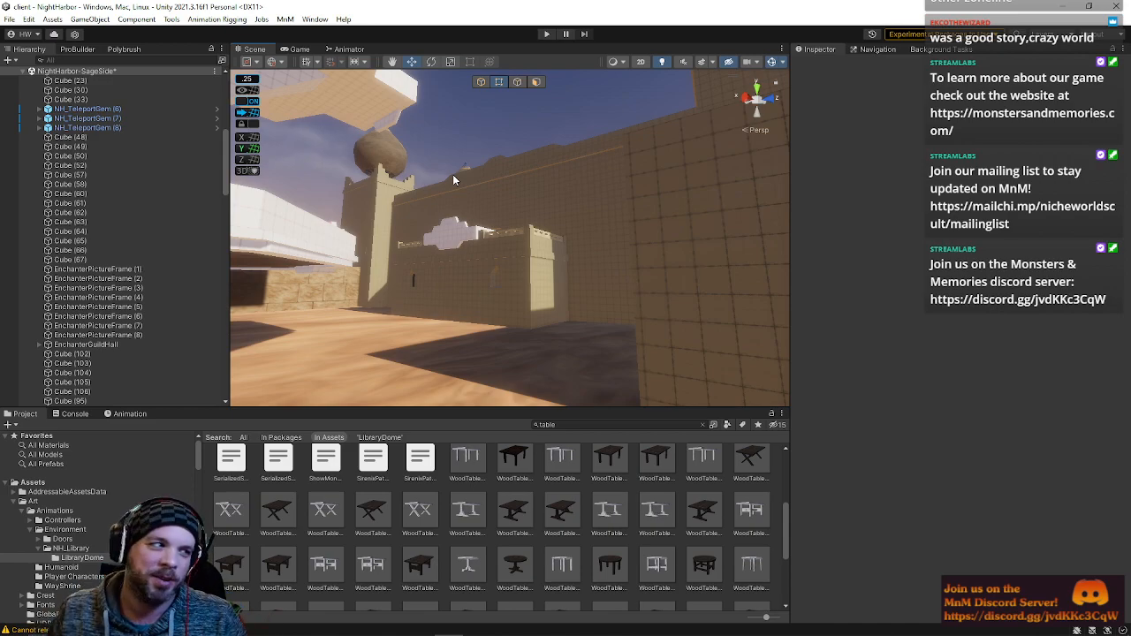
pyautogui.moveTo(507, 187); pyautogui.dragTo(482, 180, button='right')
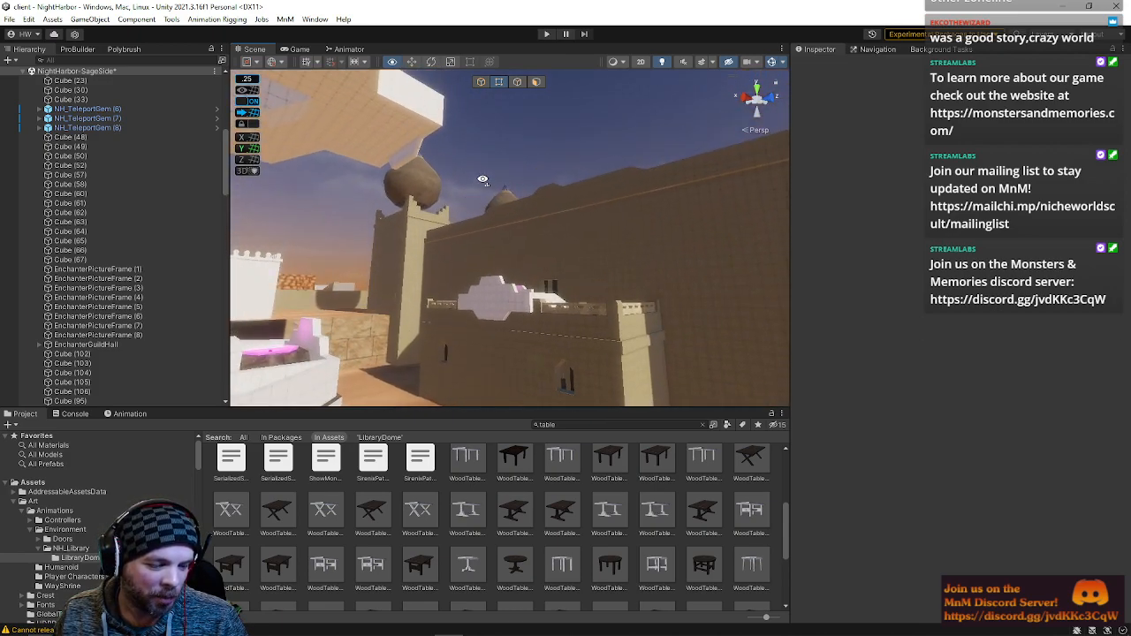
pyautogui.moveTo(484, 180); pyautogui.dragTo(484, 180, button='right')
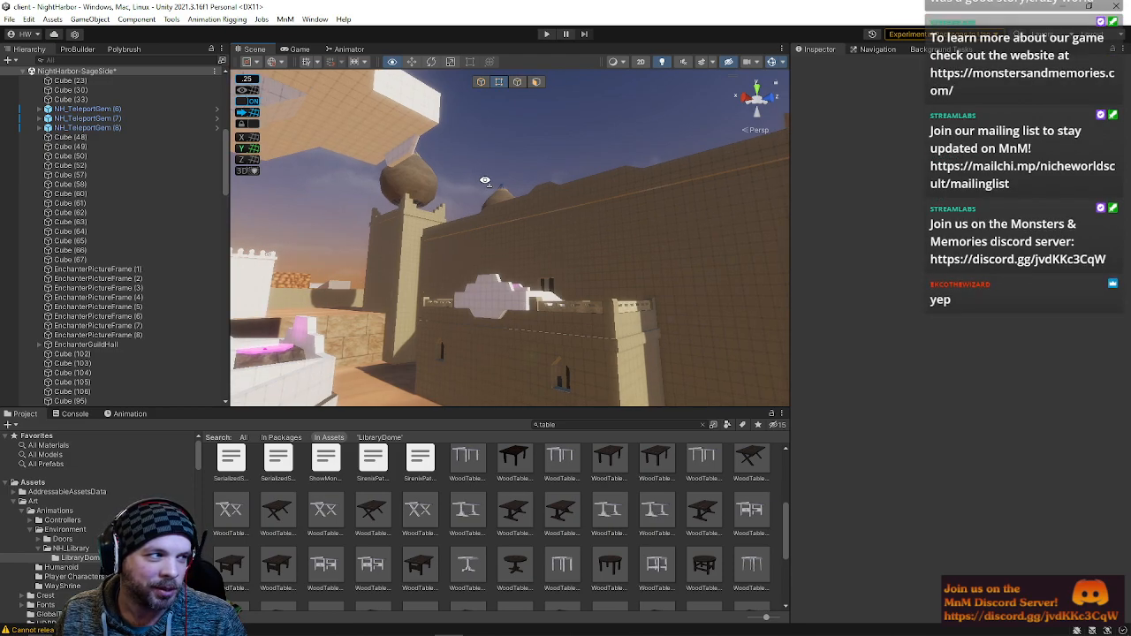
pyautogui.moveTo(484, 180); pyautogui.dragTo(707, 227, button='right')
pyautogui.moveTo(493, 266); pyautogui.dragTo(525, 301, button='right')
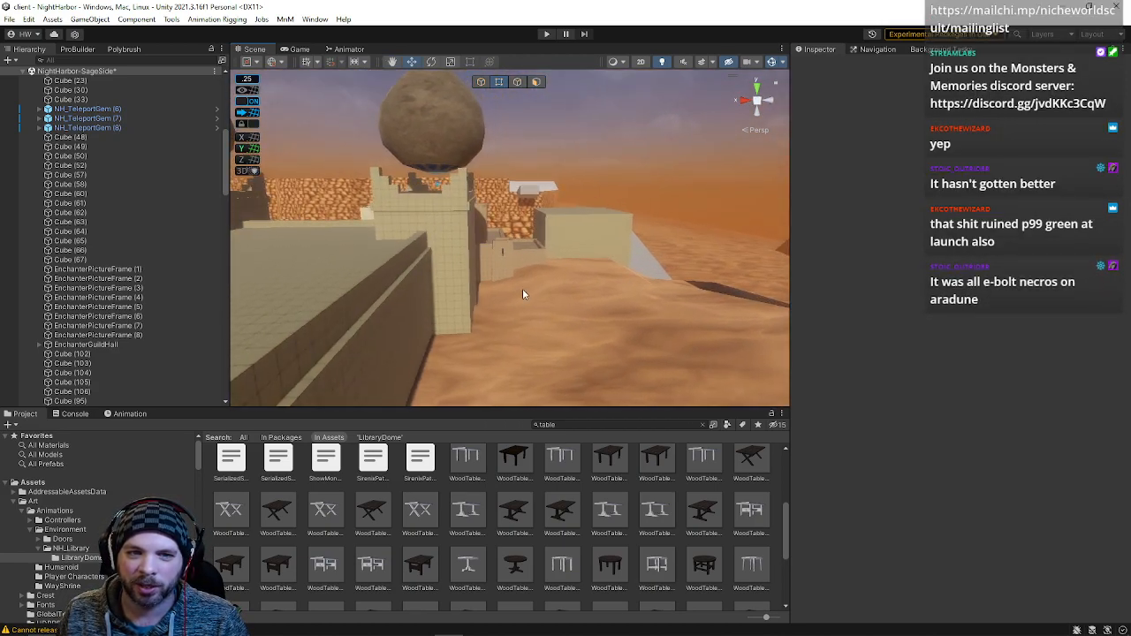
pyautogui.moveTo(639, 169); pyautogui.dragTo(581, 218, button='right')
pyautogui.moveTo(477, 211); pyautogui.dragTo(409, 262, button='right')
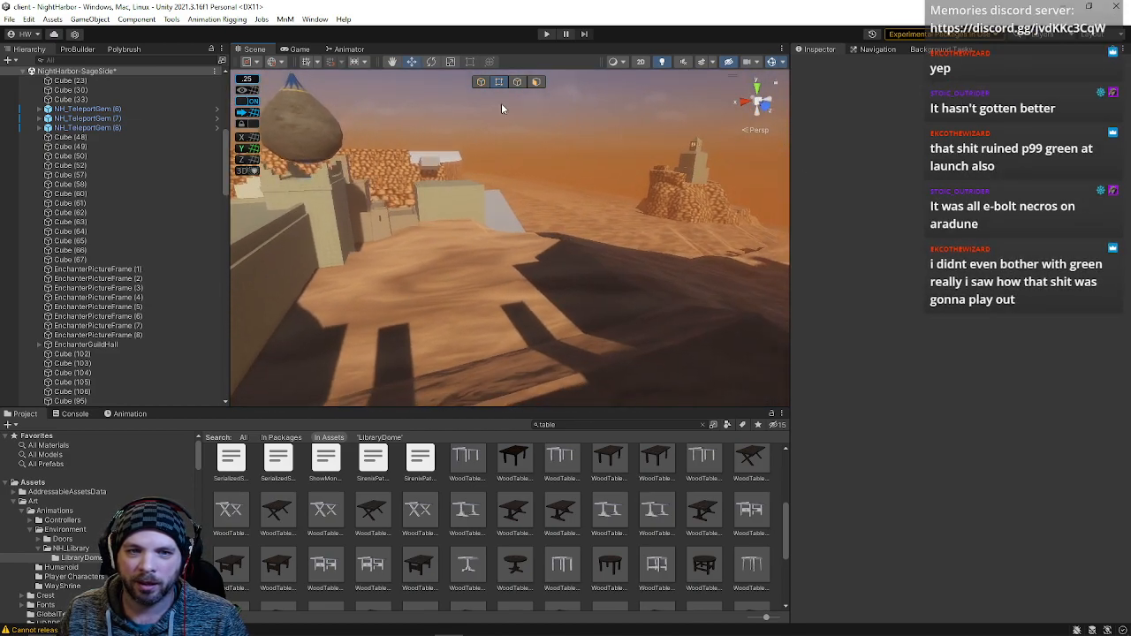
pyautogui.moveTo(634, 328); pyautogui.dragTo(864, 278, button='right')
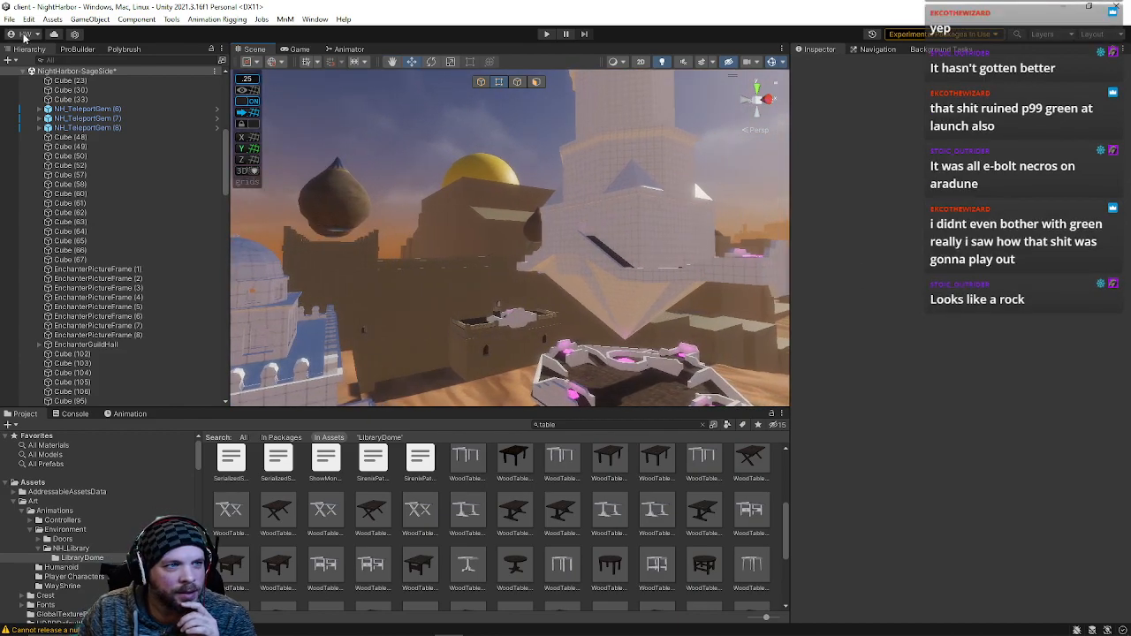
# - Save the scene and look out through the building's doorway toward the white walkway walls
pyautogui.click(10, 18)
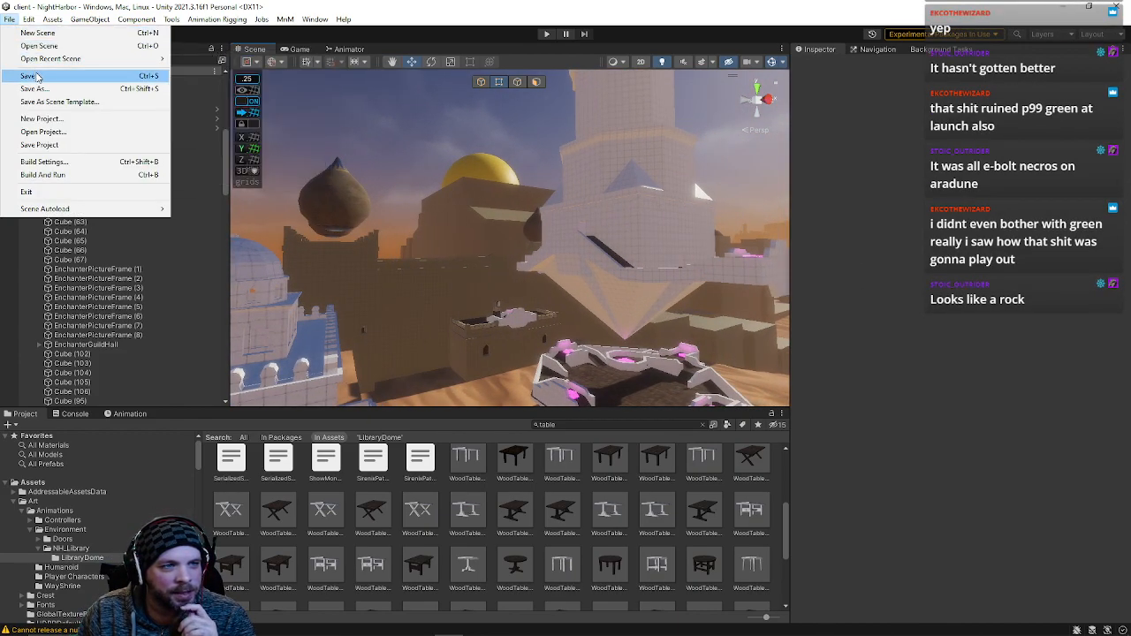
pyautogui.click(36, 77)
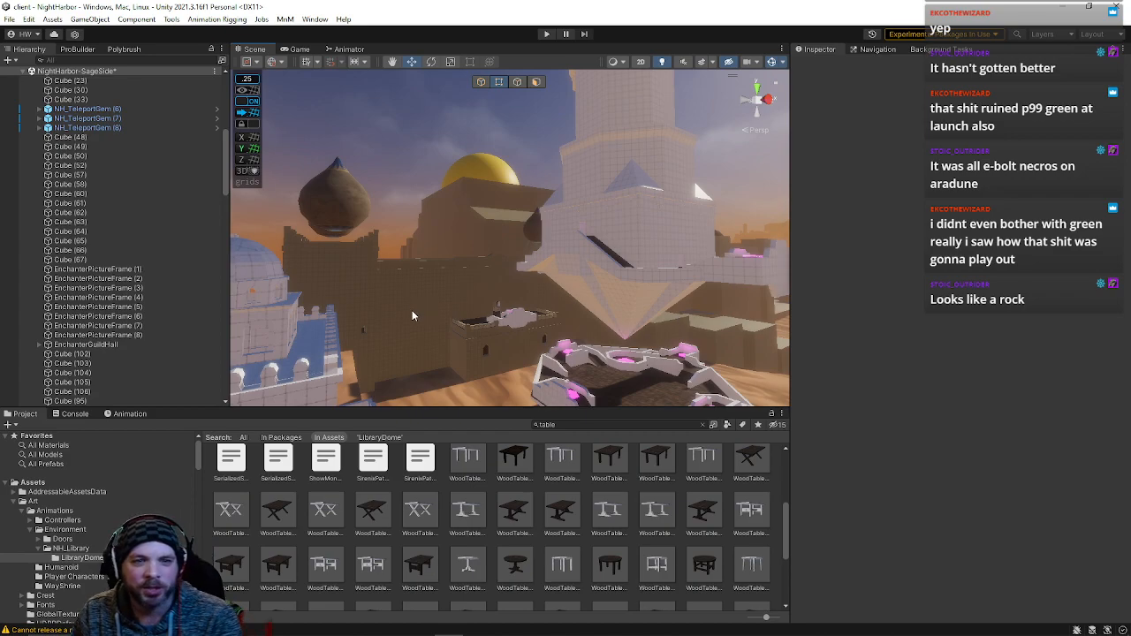
pyautogui.moveTo(429, 280)
pyautogui.mouseDown(button='right')
pyautogui.moveTo(864, 300)
pyautogui.moveTo(420, 278)
pyautogui.moveTo(433, 283)
pyautogui.mouseUp(button='right')
pyautogui.moveTo(490, 325); pyautogui.dragTo(1036, 336, button='right')
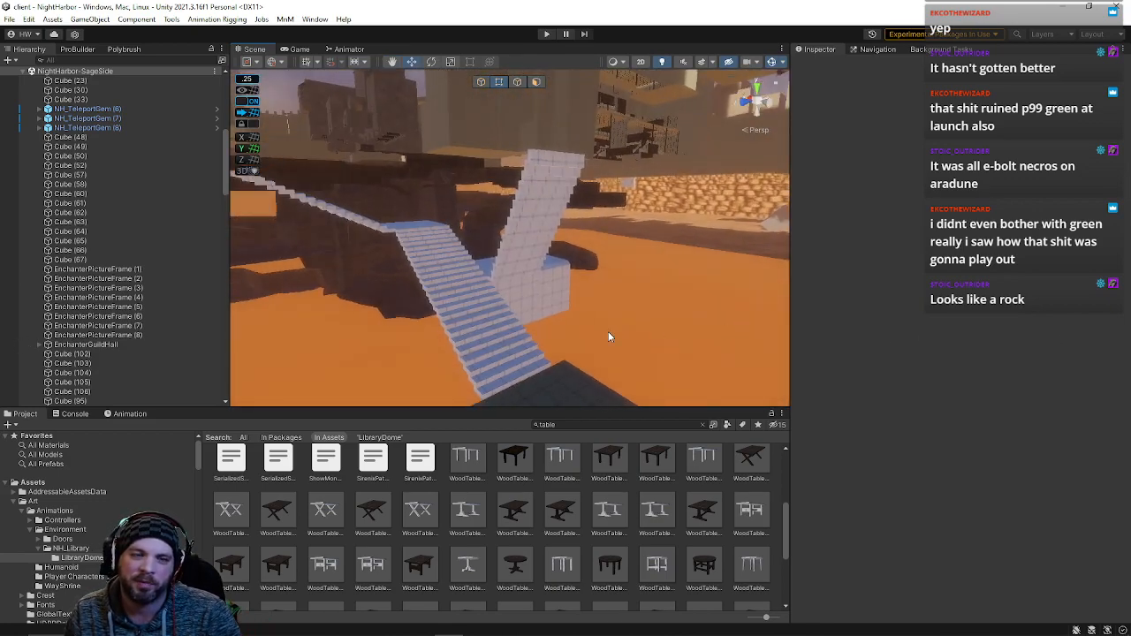
pyautogui.moveTo(603, 342); pyautogui.dragTo(396, 317, button='right')
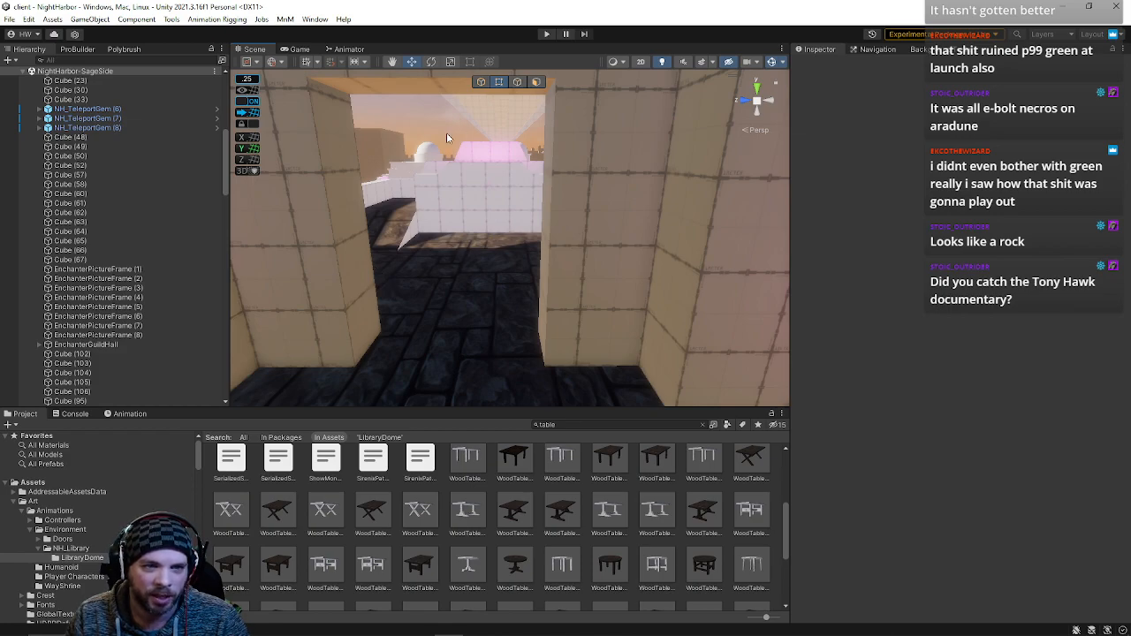
pyautogui.moveTo(603, 256); pyautogui.dragTo(266, 133, button='right')
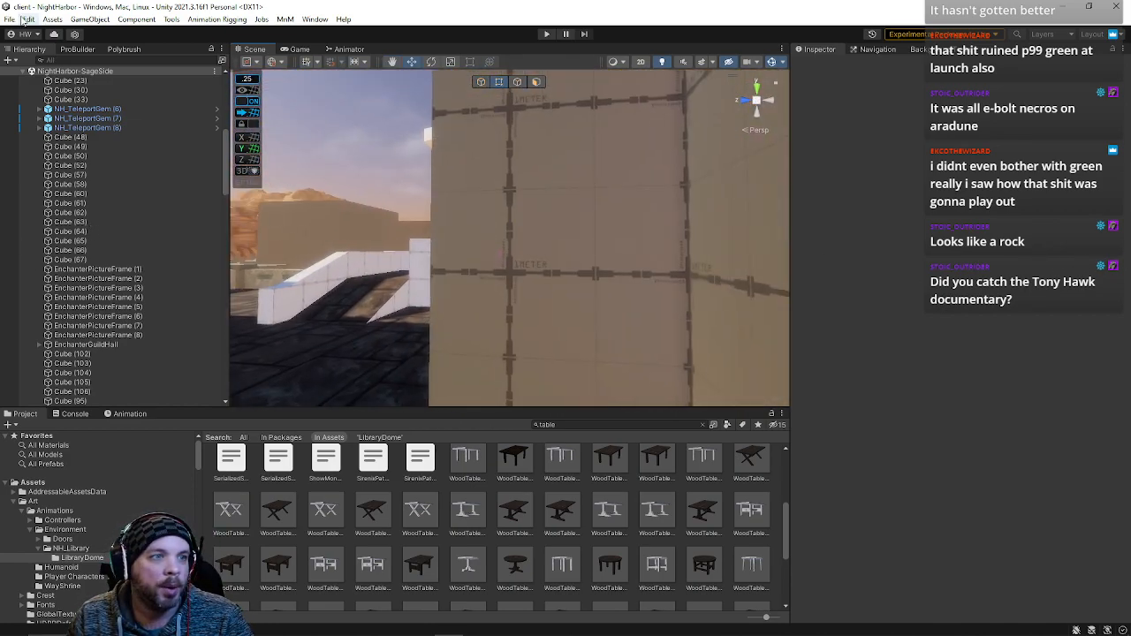
# - Open the recent Zone scene and run it in play mode
pyautogui.click(9, 18)
pyautogui.moveTo(89, 58)
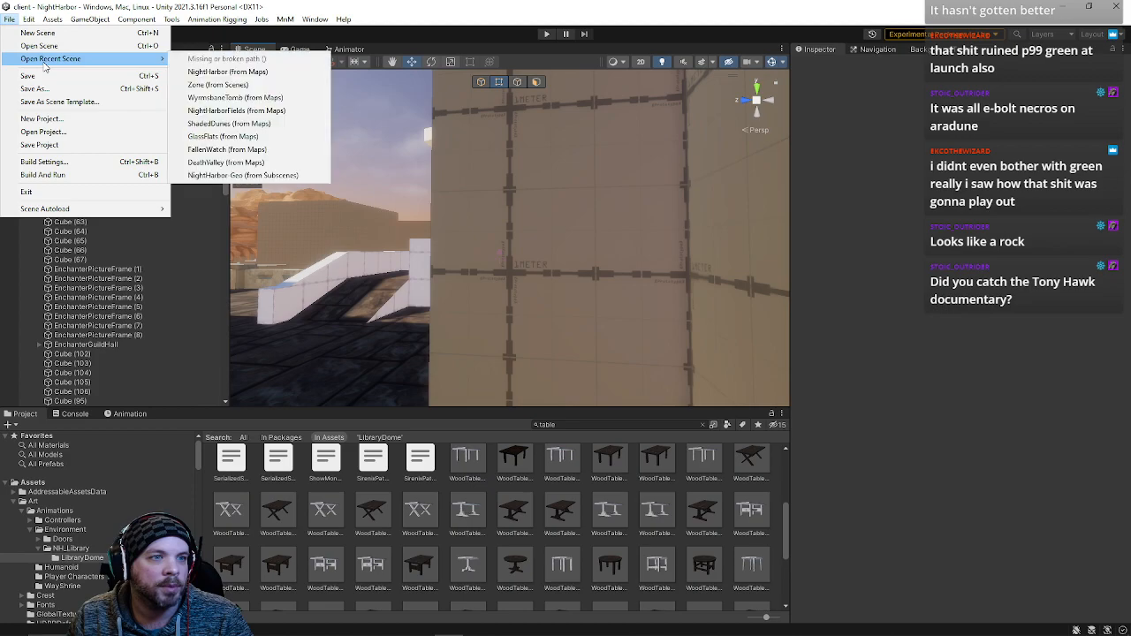
pyautogui.click(186, 86)
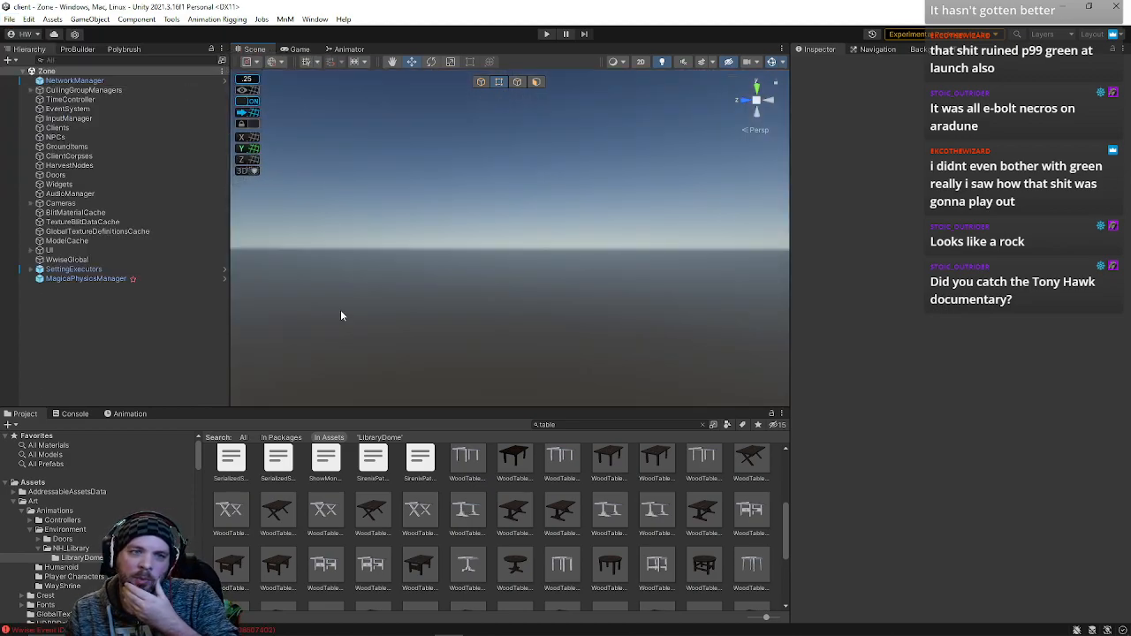
pyautogui.click(546, 33)
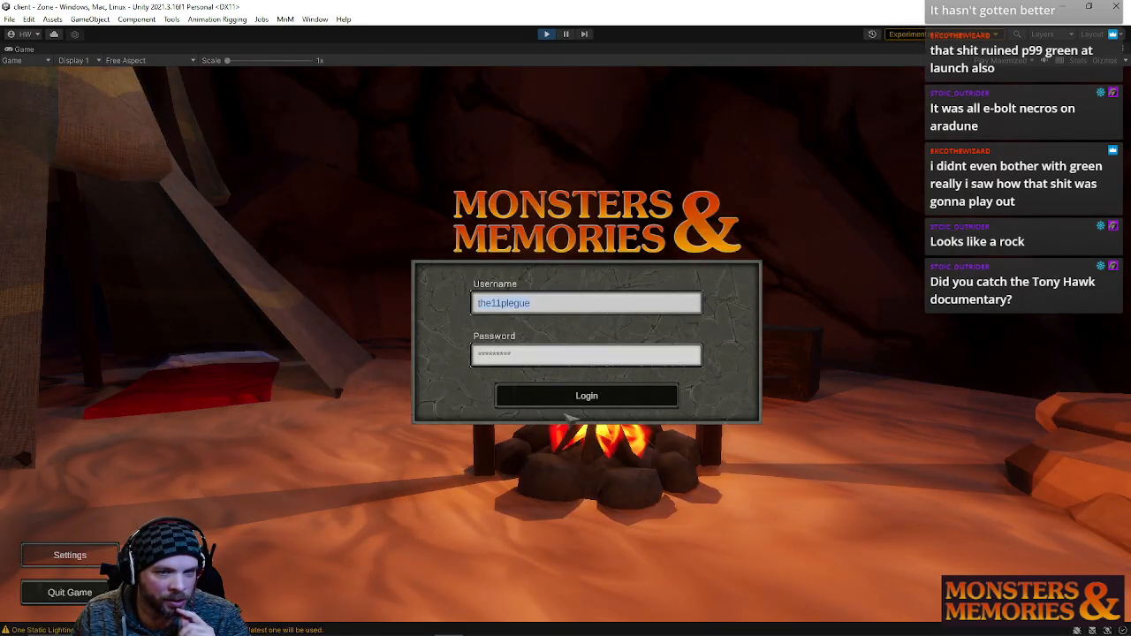
# - Log in with the prefilled account, connect to the Development Server and enter the game world
pyautogui.click(570, 402)
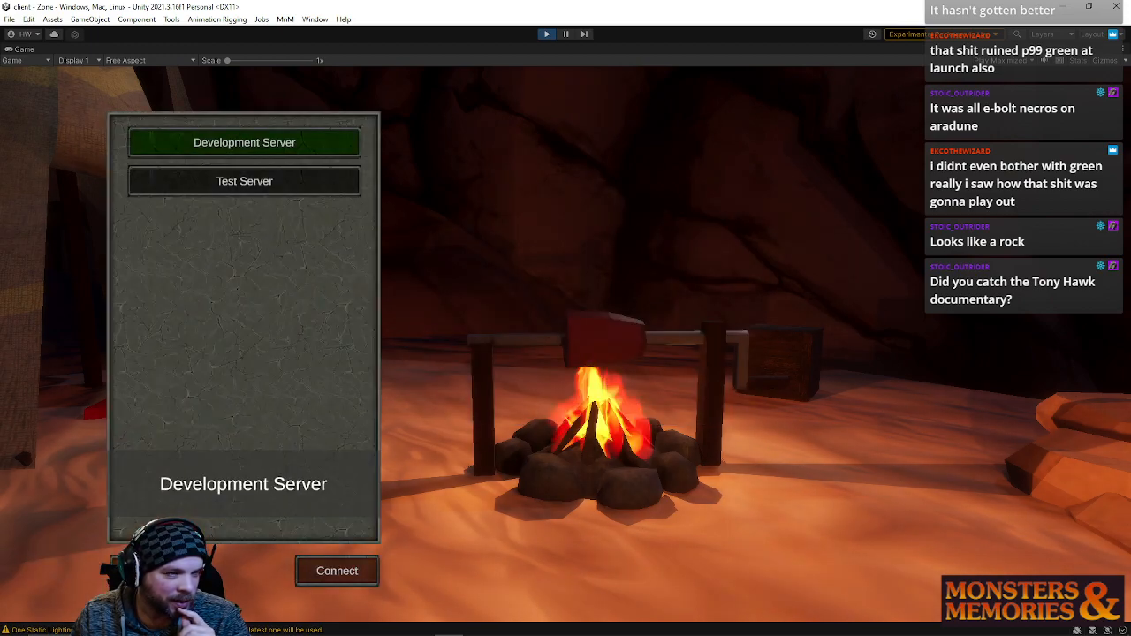
pyautogui.click(355, 572)
pyautogui.click(337, 574)
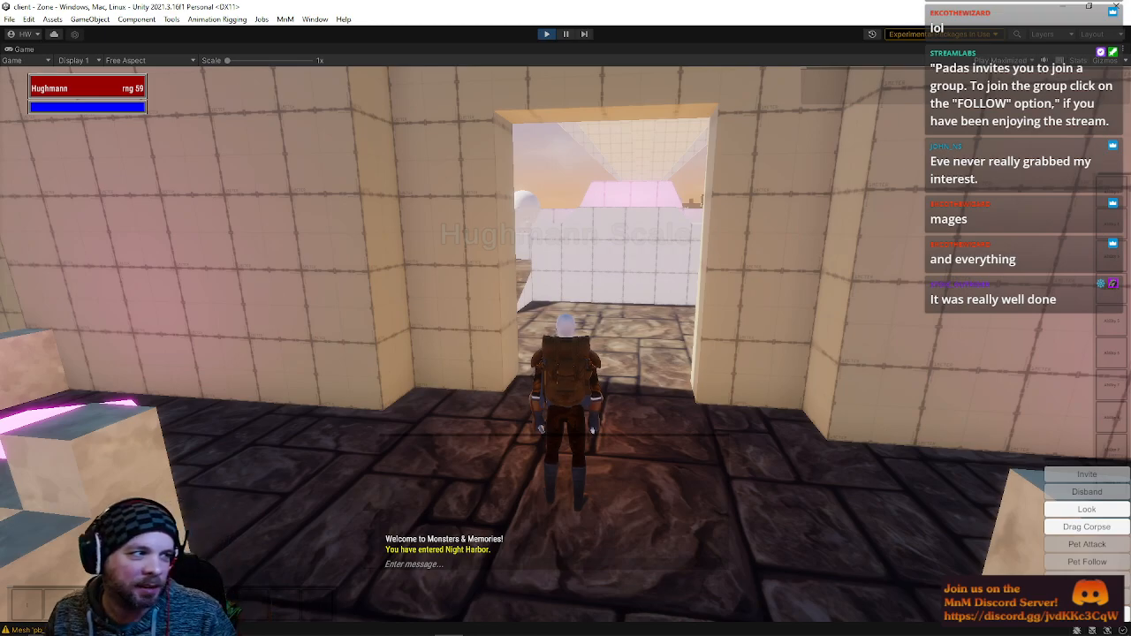
# - Walk the character out through the doorway onto the white-walled walkway and look over the surrounding rooftops
pyautogui.moveTo(505, 319); pyautogui.dragTo(530, 302, button='right')
pyautogui.press('w')
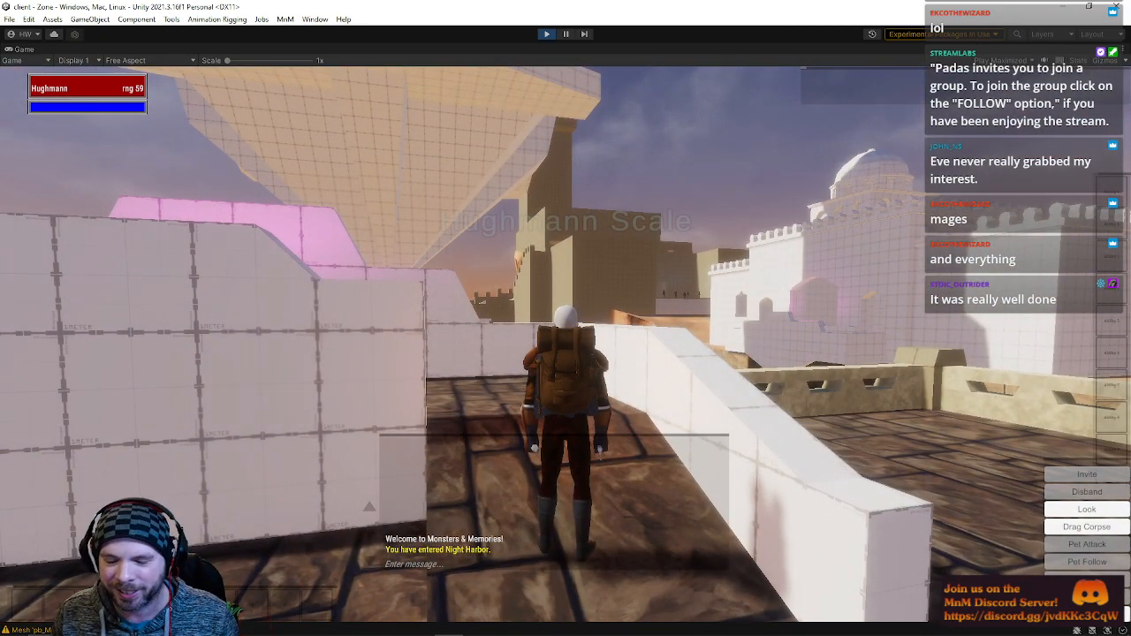
pyautogui.press('w')
pyautogui.moveTo(531, 302); pyautogui.dragTo(371, 309, button='right')
pyautogui.moveTo(566, 309); pyautogui.dragTo(610, 318, button='right')
# - Return the character through the doorway and look across the library's upper balcony and its railings
pyautogui.press('w')
pyautogui.press('w')
pyautogui.moveTo(425, 351); pyautogui.dragTo(482, 371, button='right')
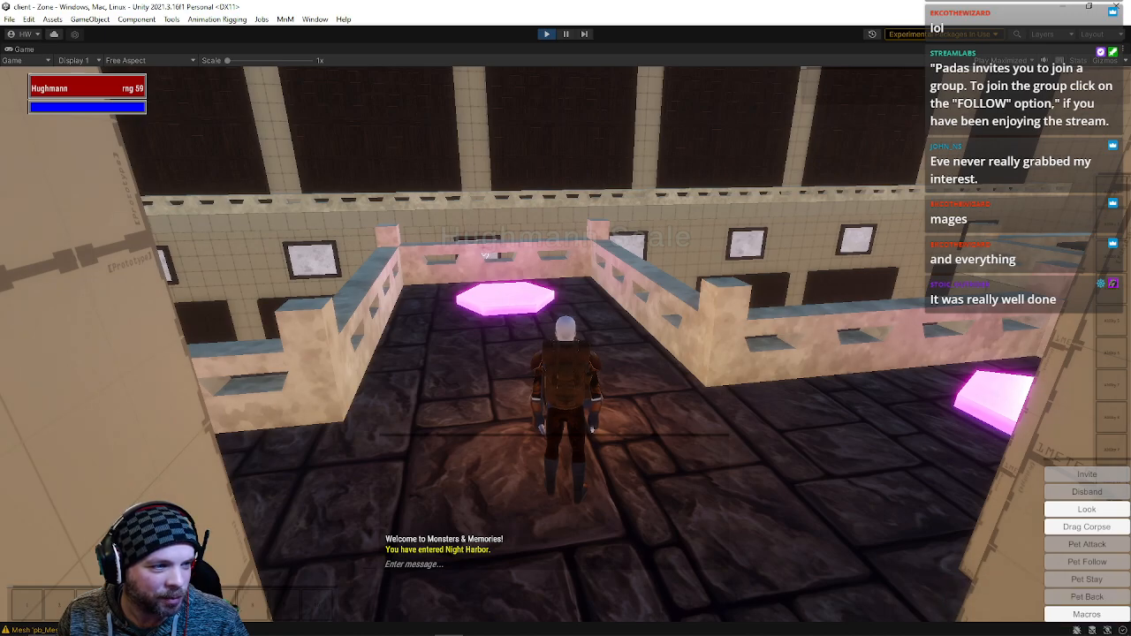
pyautogui.moveTo(649, 367); pyautogui.dragTo(570, 368, button='right')
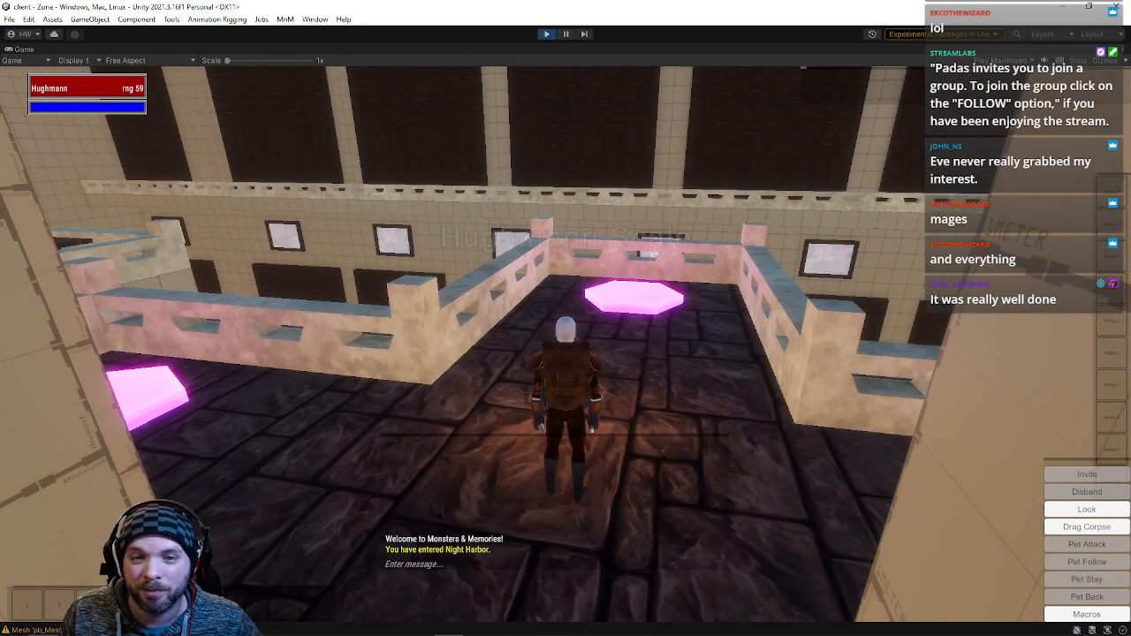
pyautogui.press('w')
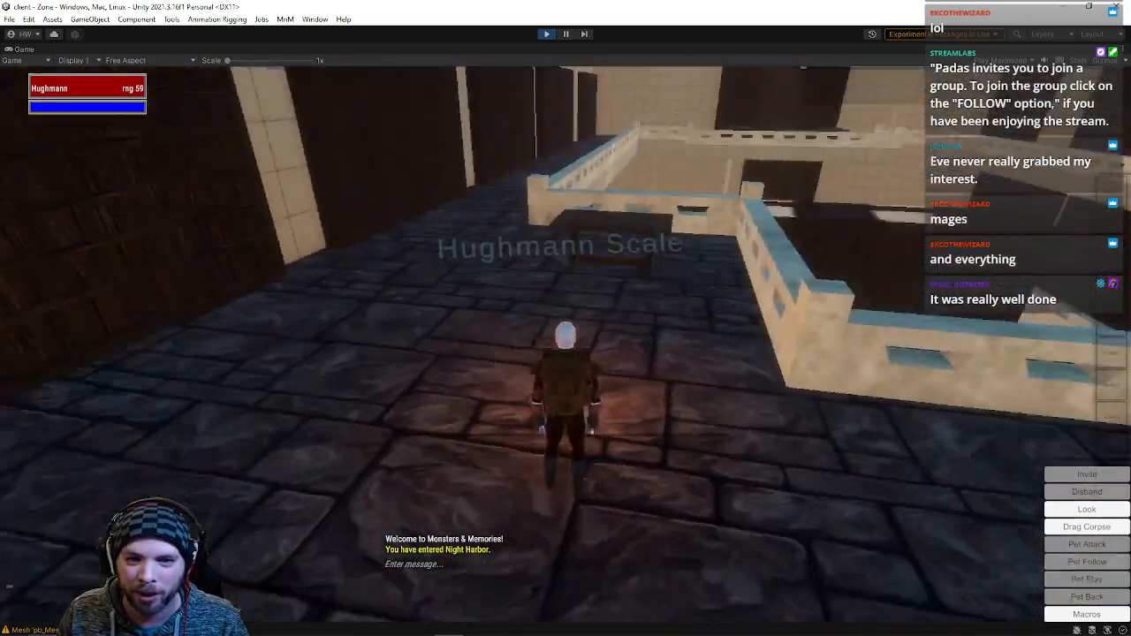
# - Cross the railed upper walkway past the glowing pink disc and enter the side room lined with bookcases
pyautogui.moveTo(566, 368); pyautogui.dragTo(751, 318, button='right')
pyautogui.press('w')
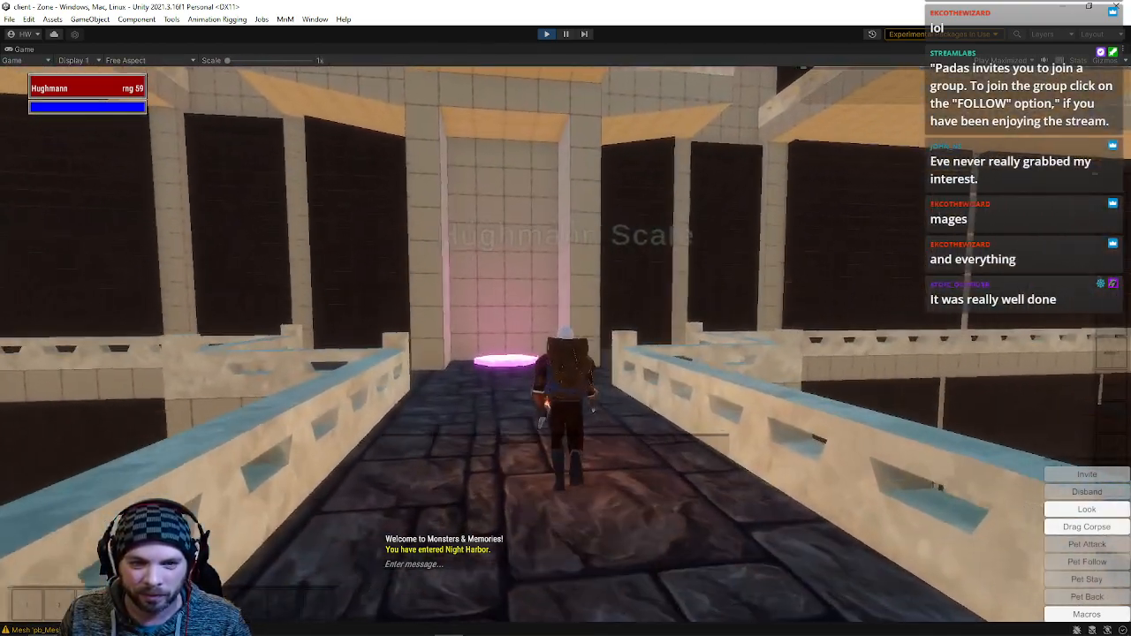
pyautogui.press('w')
pyautogui.moveTo(566, 345); pyautogui.dragTo(424, 354, button='right')
pyautogui.press('w')
pyautogui.press('w')
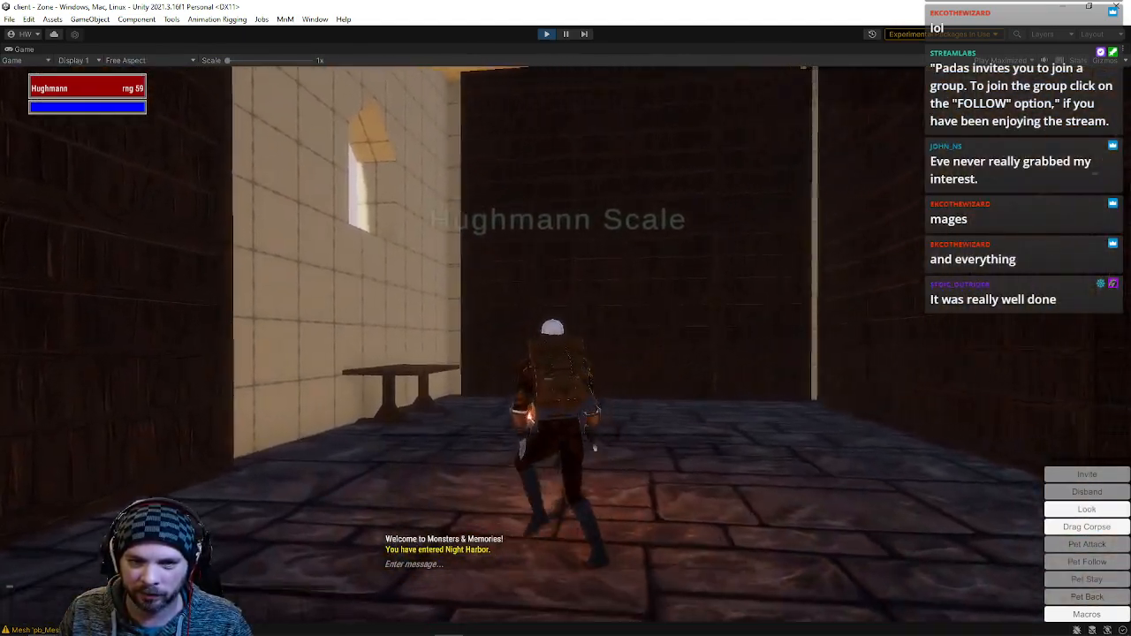
# - Inspect the bookcase-lined side room, including its windows and the tables beneath them
pyautogui.press('w')
pyautogui.moveTo(565, 345); pyautogui.dragTo(588, 399, button='right')
pyautogui.press('s')
pyautogui.moveTo(566, 345); pyautogui.dragTo(654, 343, button='right')
pyautogui.press('w')
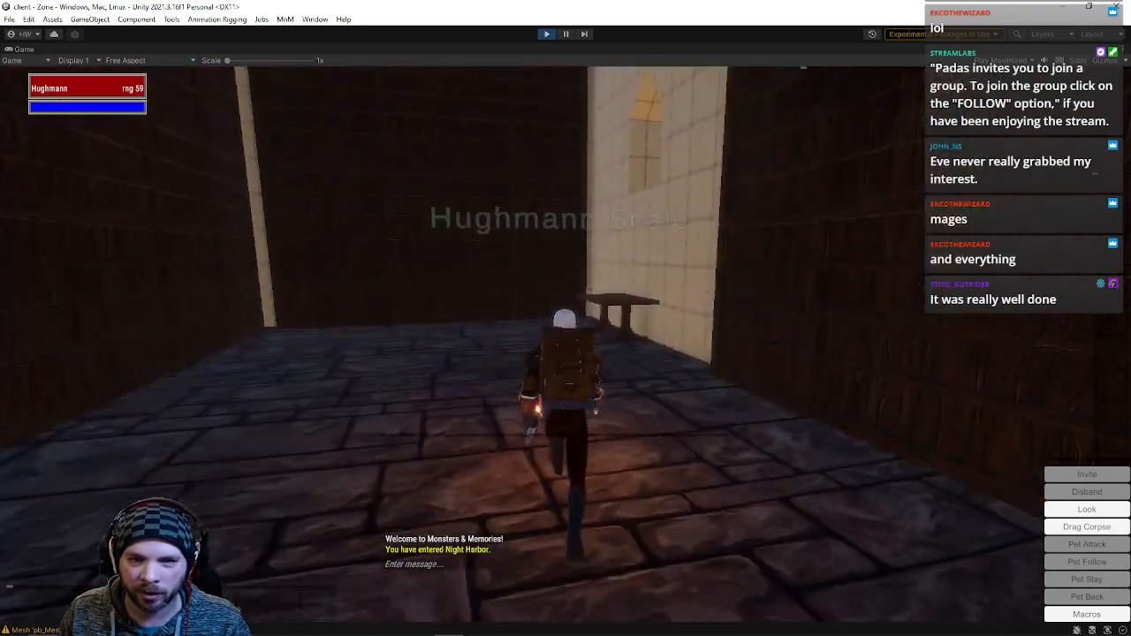
pyautogui.moveTo(566, 345); pyautogui.dragTo(663, 343, button='right')
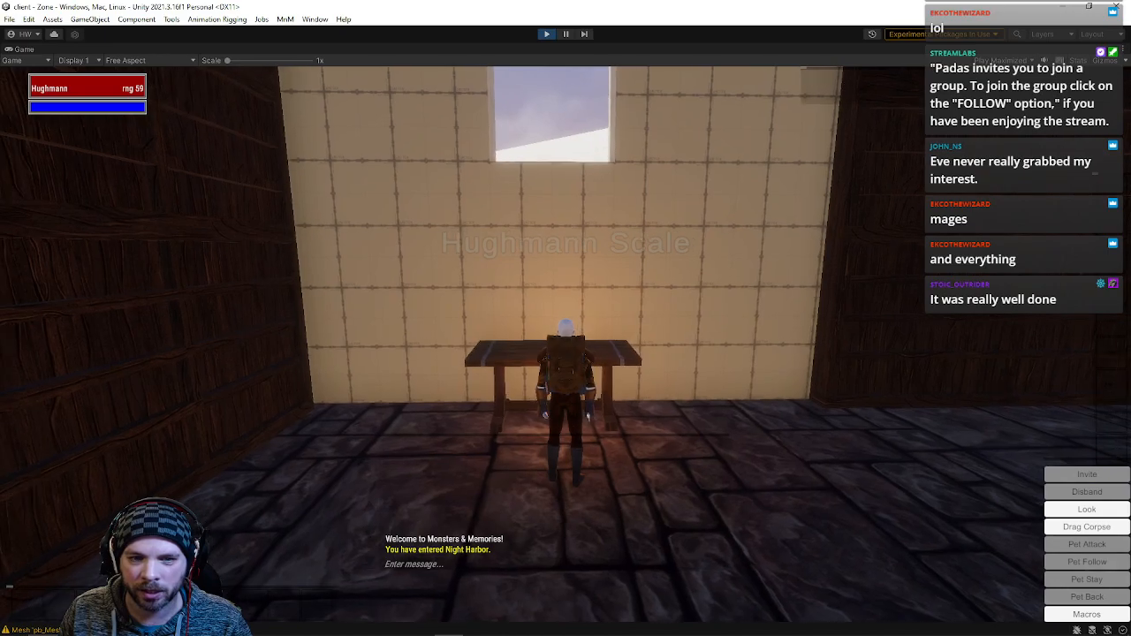
pyautogui.press('w')
pyautogui.moveTo(566, 345); pyautogui.dragTo(477, 345, button='right')
pyautogui.scroll(-5, 566, 345)
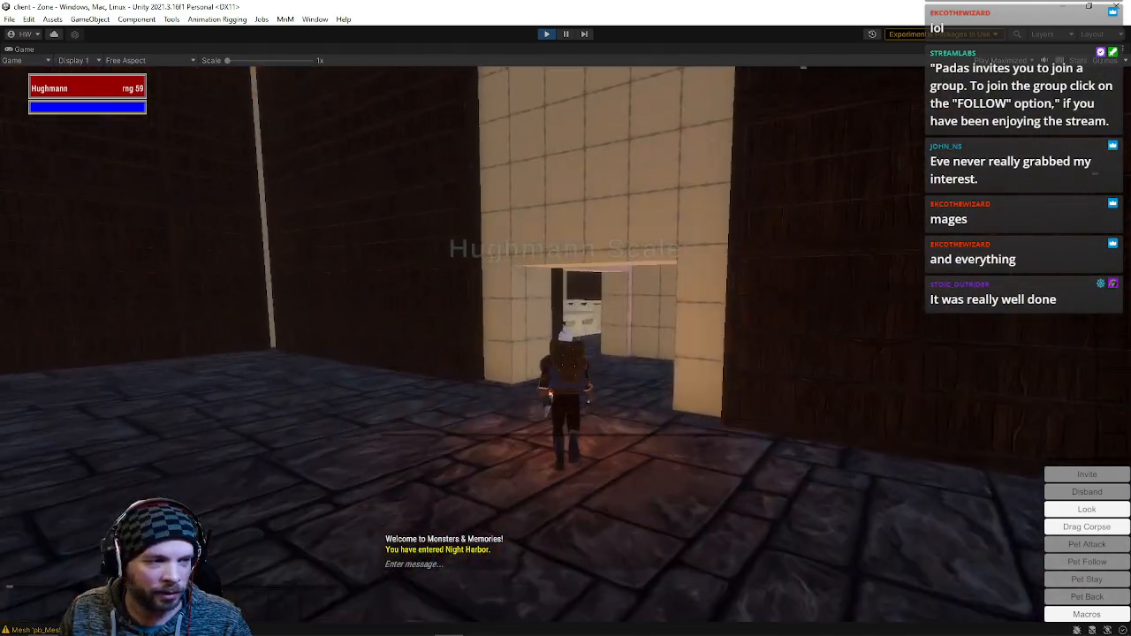
# - Leave the side room, follow the balcony railing and drop onto the top of the tall central bookcase
pyautogui.press('w')
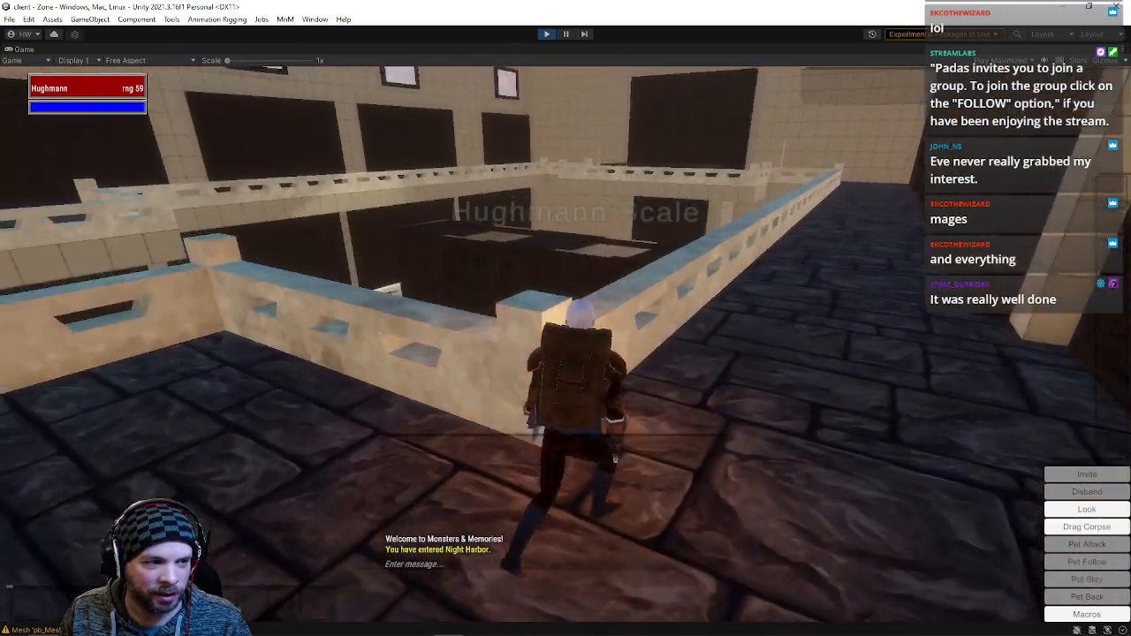
pyautogui.press('w')
pyautogui.moveTo(566, 344); pyautogui.dragTo(734, 354, button='right')
pyautogui.press('w')
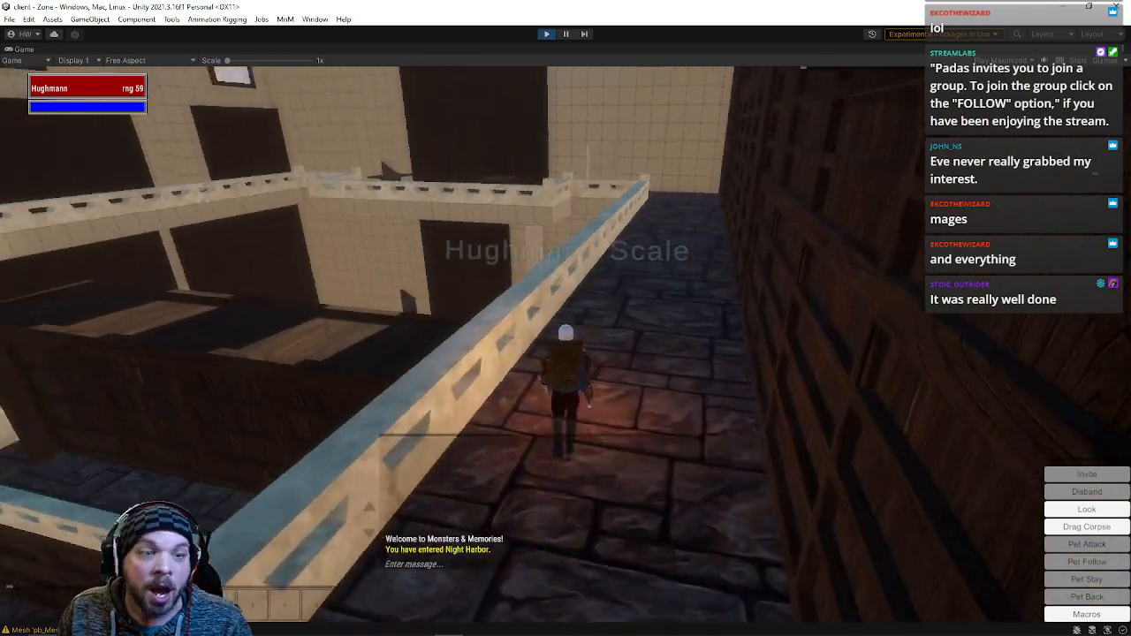
pyautogui.press('w')
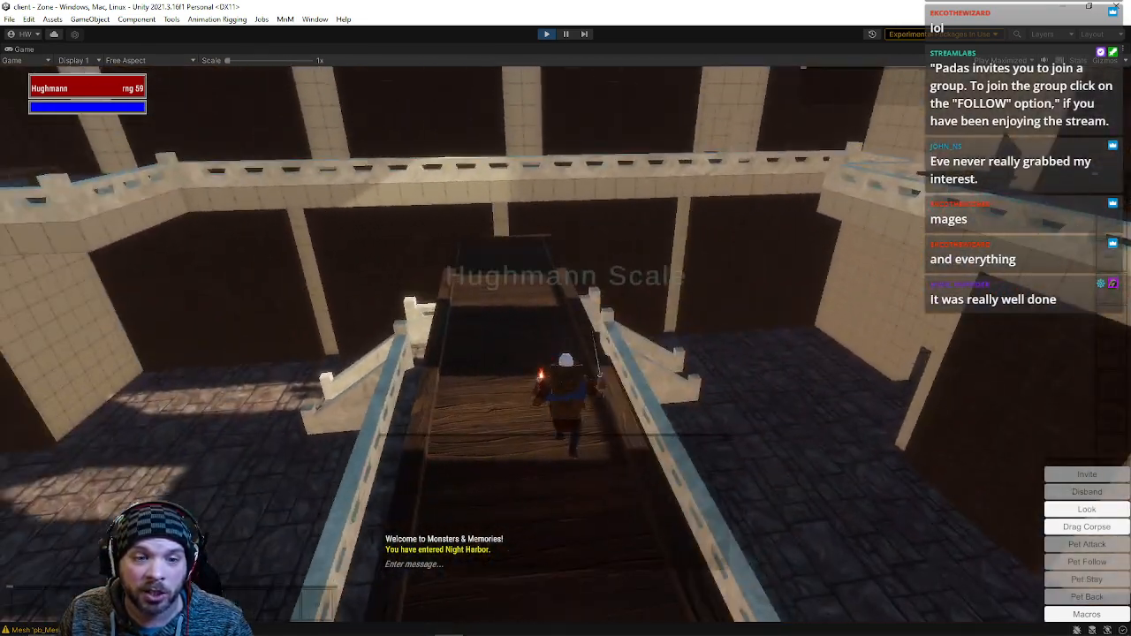
# - Run off the central bookcase to the ground floor and look at the surrounding shelves from below
pyautogui.press('w')
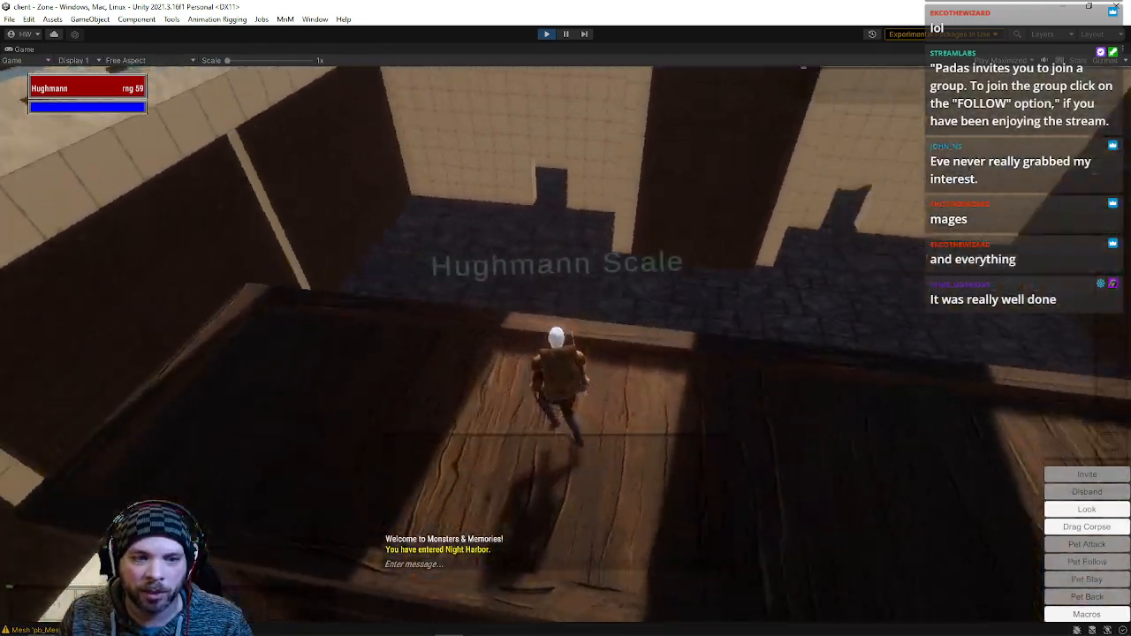
pyautogui.press('w')
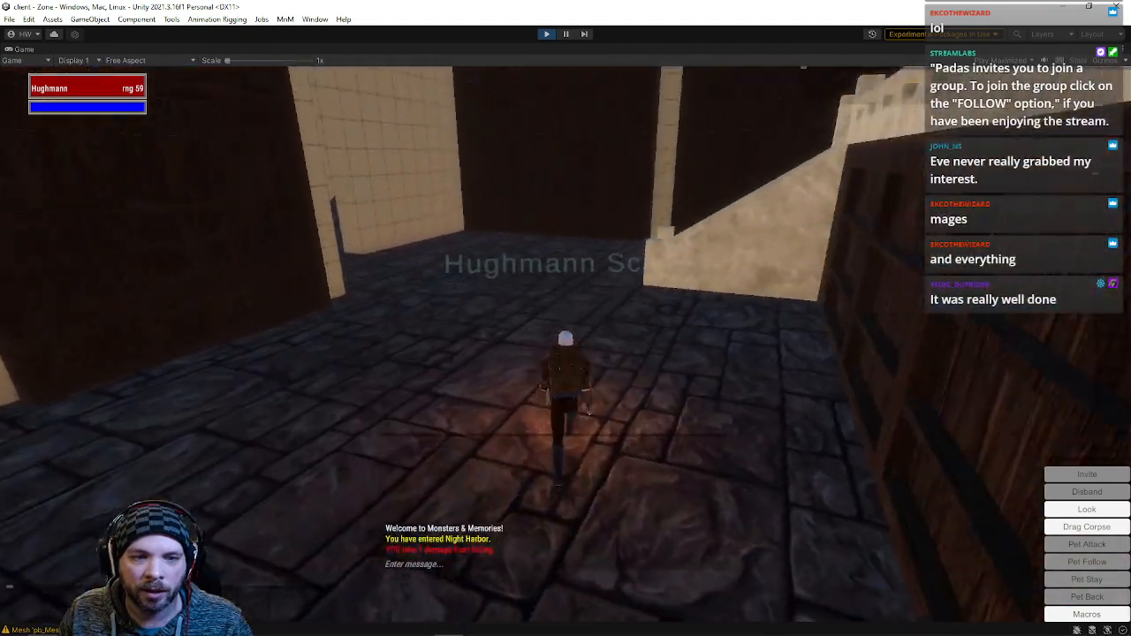
pyautogui.press('w')
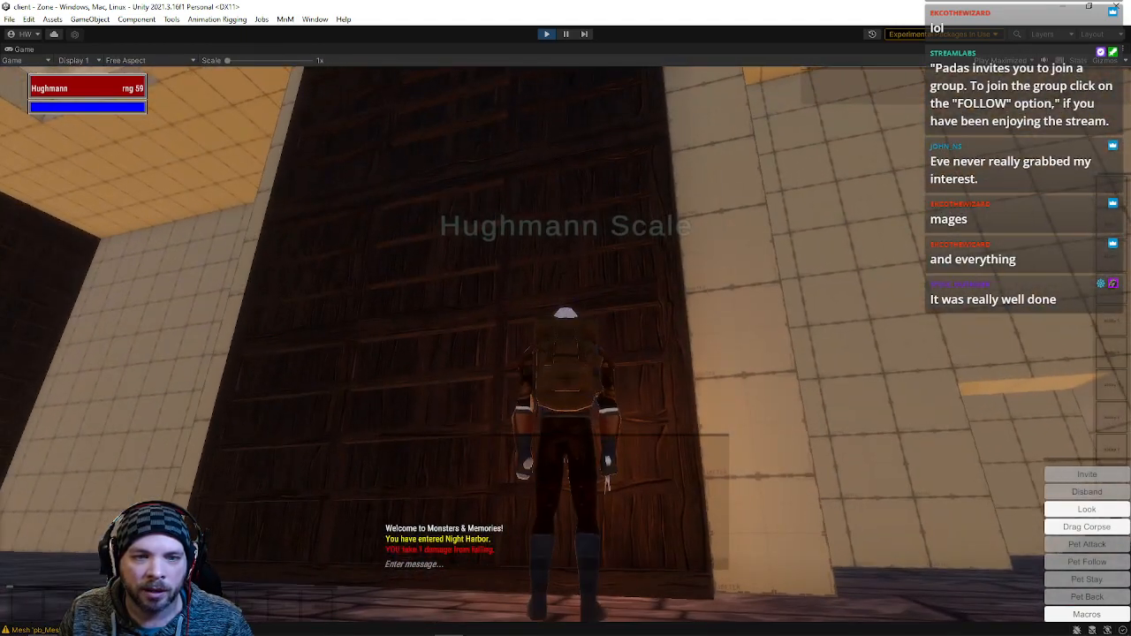
pyautogui.moveTo(566, 345); pyautogui.dragTo(478, 389, button='right')
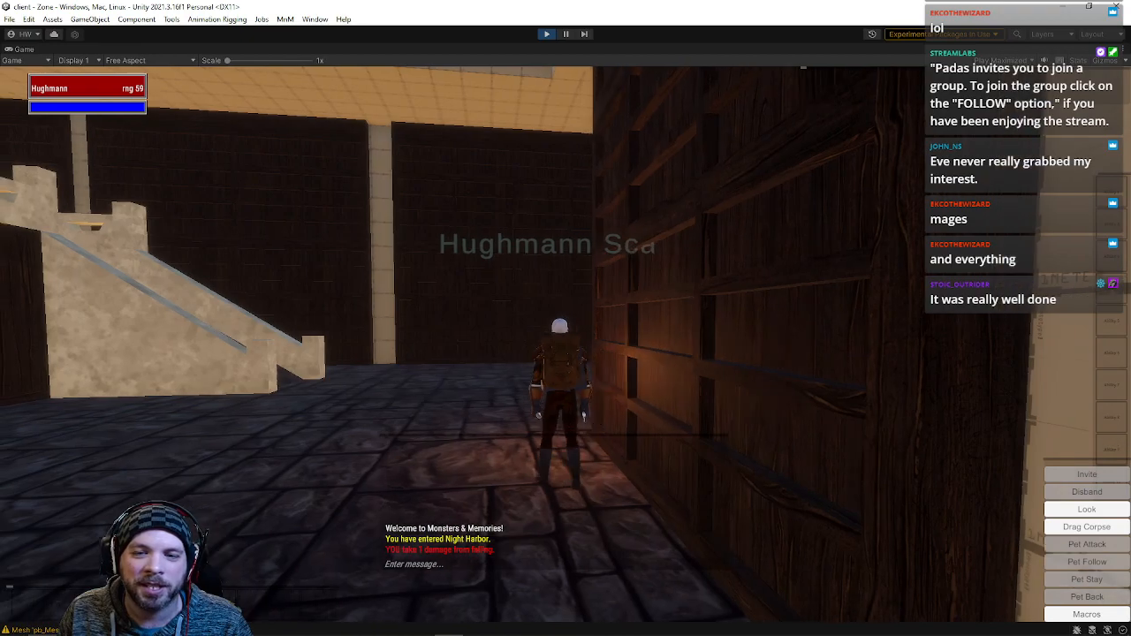
# - Climb the stairs onto the raised bookcase walkway, follow it and descend toward the central reading area
pyautogui.moveTo(566, 345); pyautogui.dragTo(477, 354, button='right')
pyautogui.press('w')
pyautogui.press('w')
pyautogui.moveTo(566, 344); pyautogui.dragTo(478, 340, button='right')
pyautogui.press('w')
pyautogui.moveTo(566, 344); pyautogui.dragTo(531, 345, button='right')
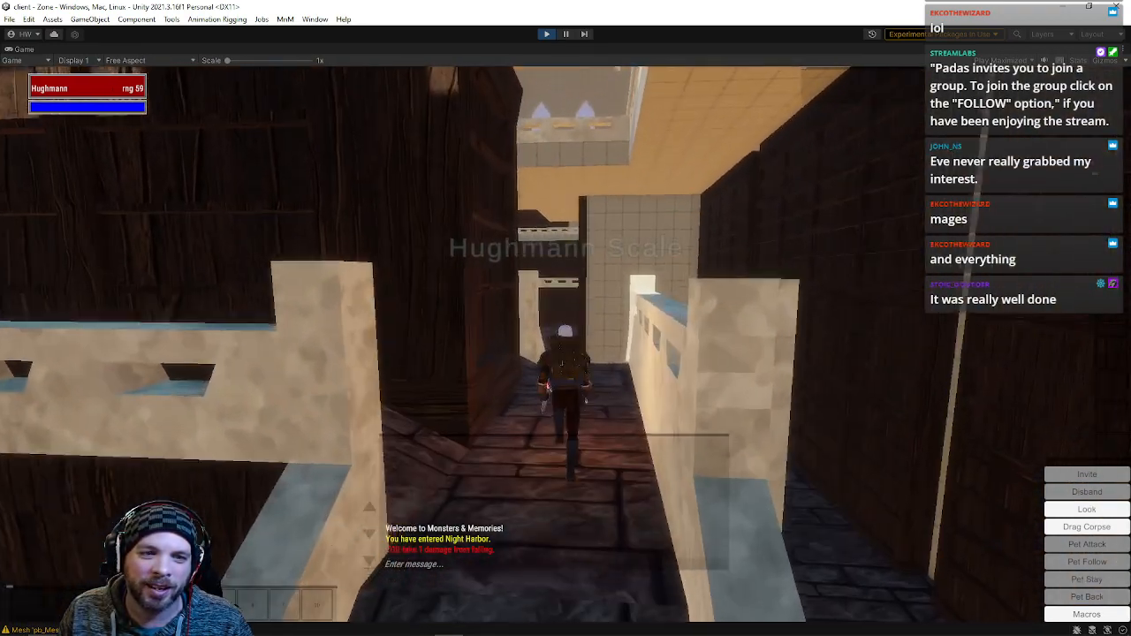
pyautogui.press('w')
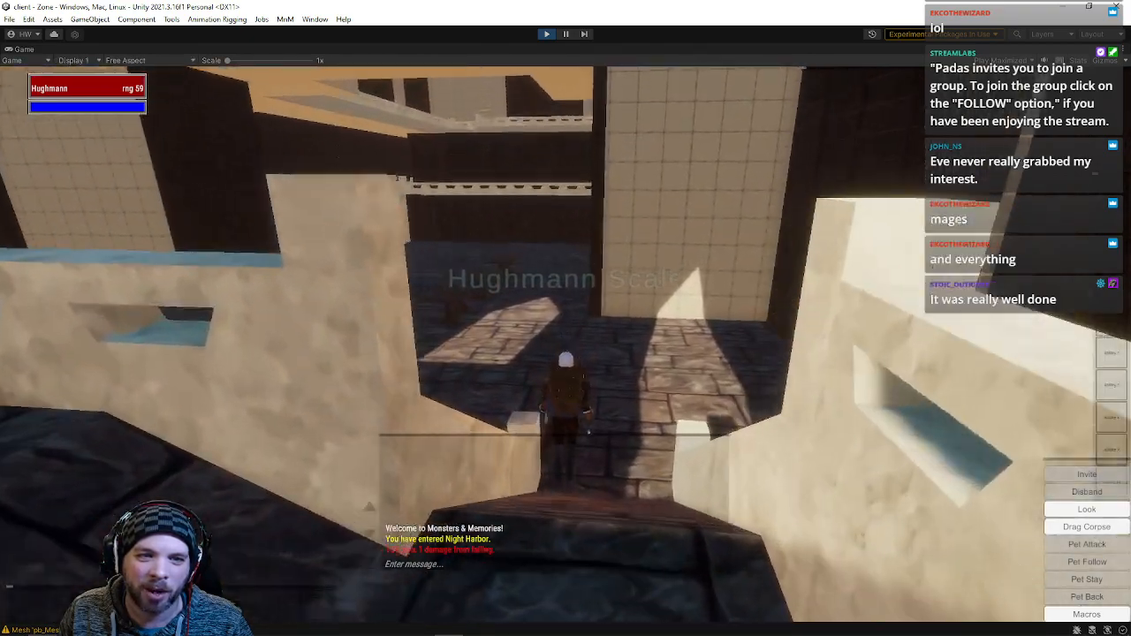
# - Walk past the reading tables, climb the opposite staircase, cross its raised walkway and descend the far side
pyautogui.press('w')
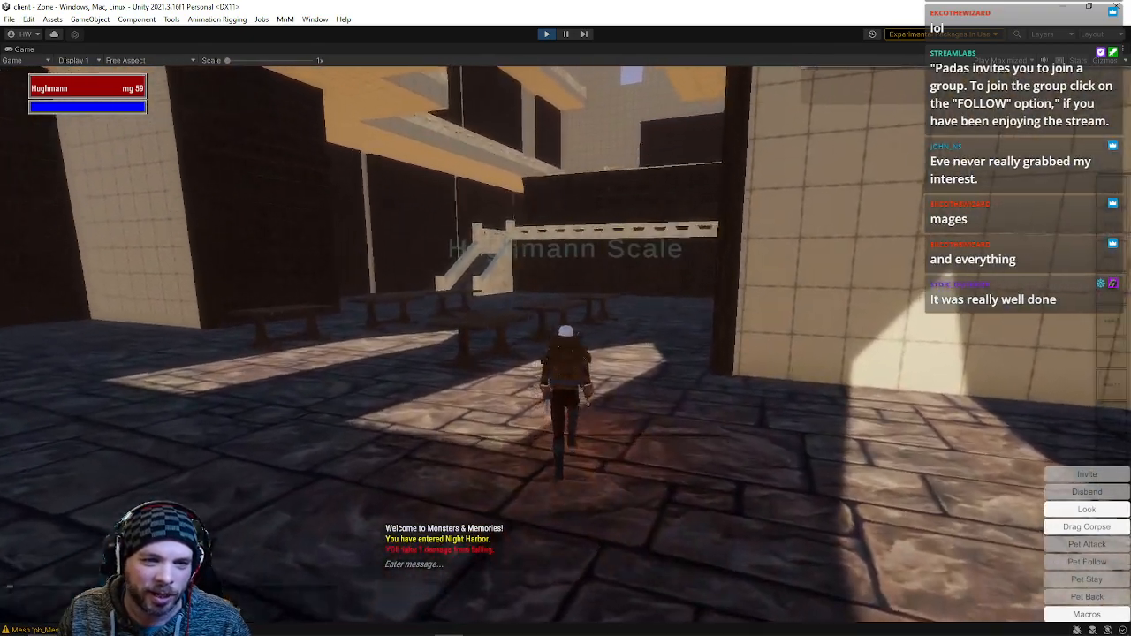
pyautogui.press('w')
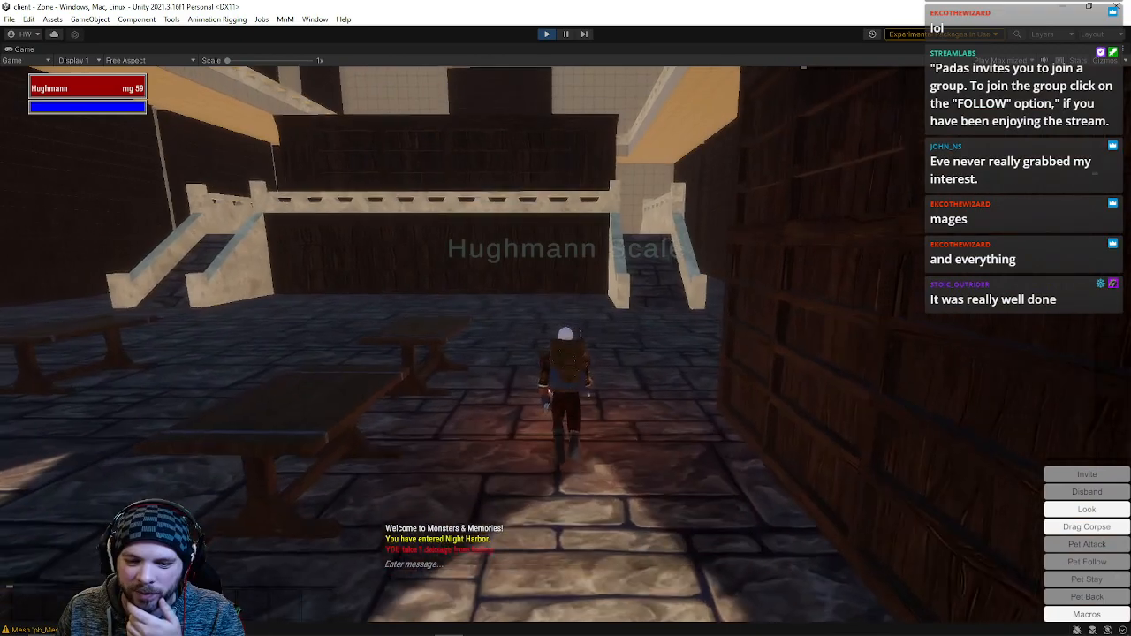
pyautogui.press('w')
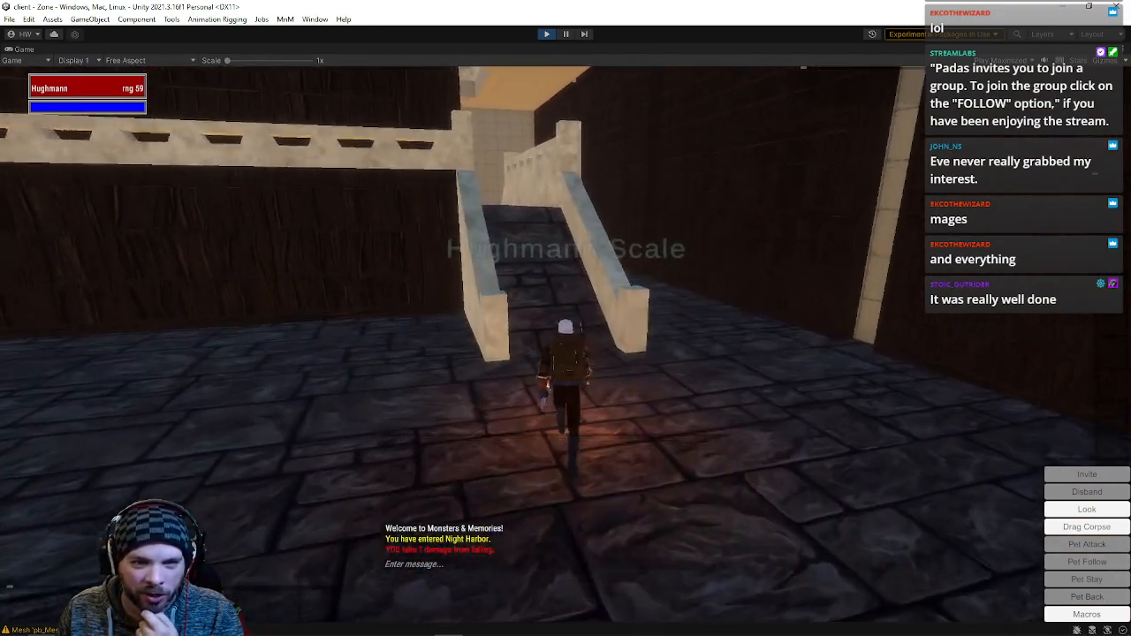
pyautogui.press('w')
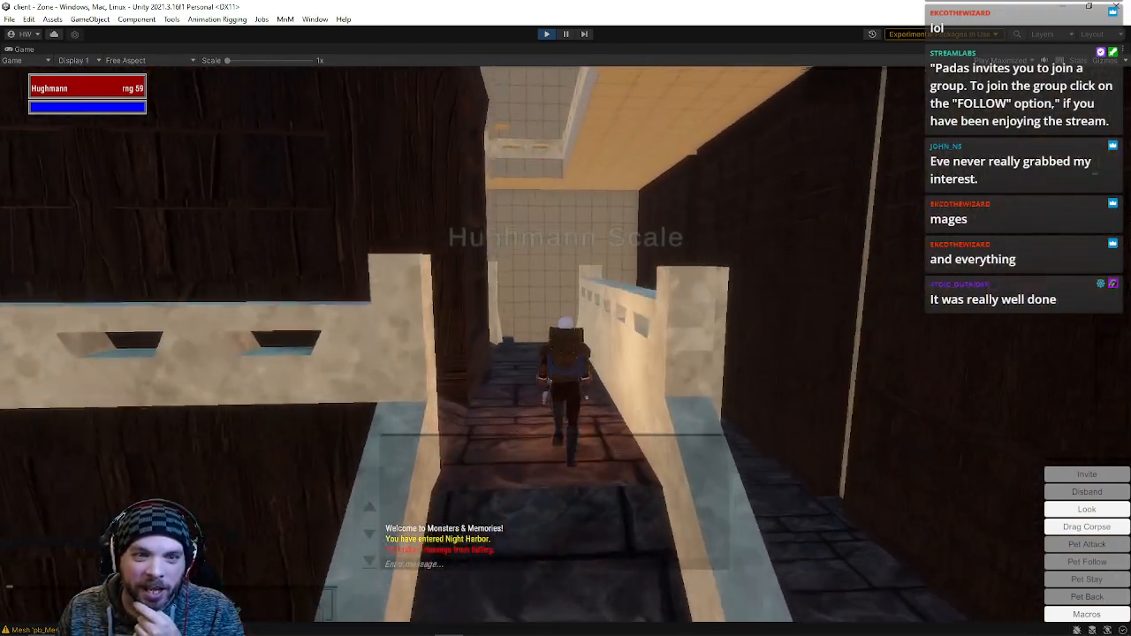
pyautogui.press('w')
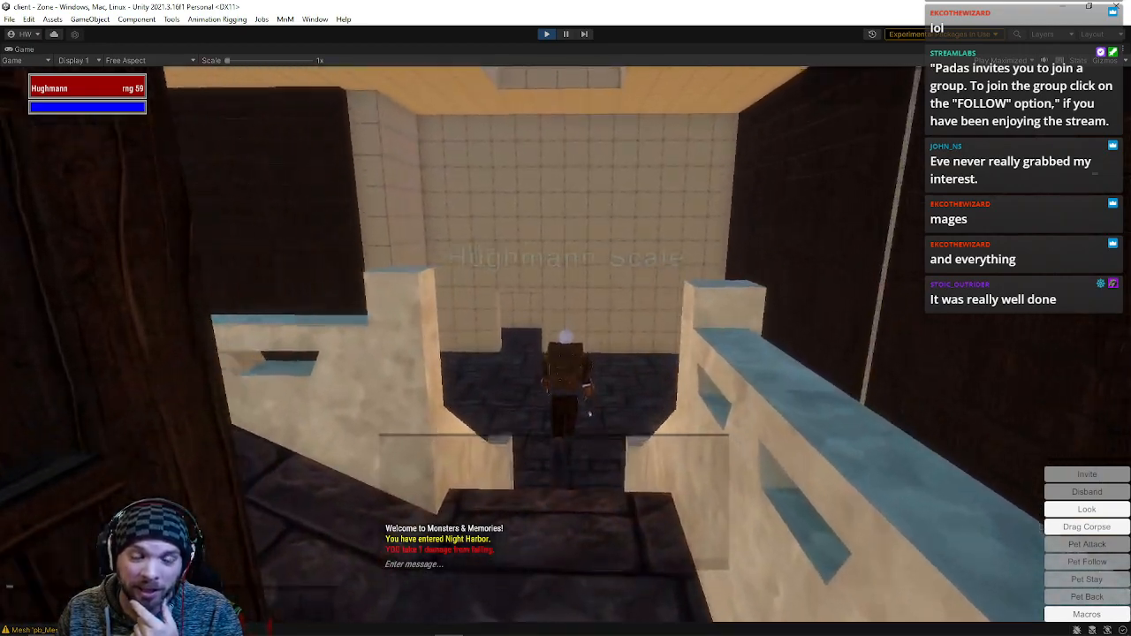
# - Turn around at the far wall and walk the ground floor past the end of the raised bookcase to its outer aisle
pyautogui.press('w')
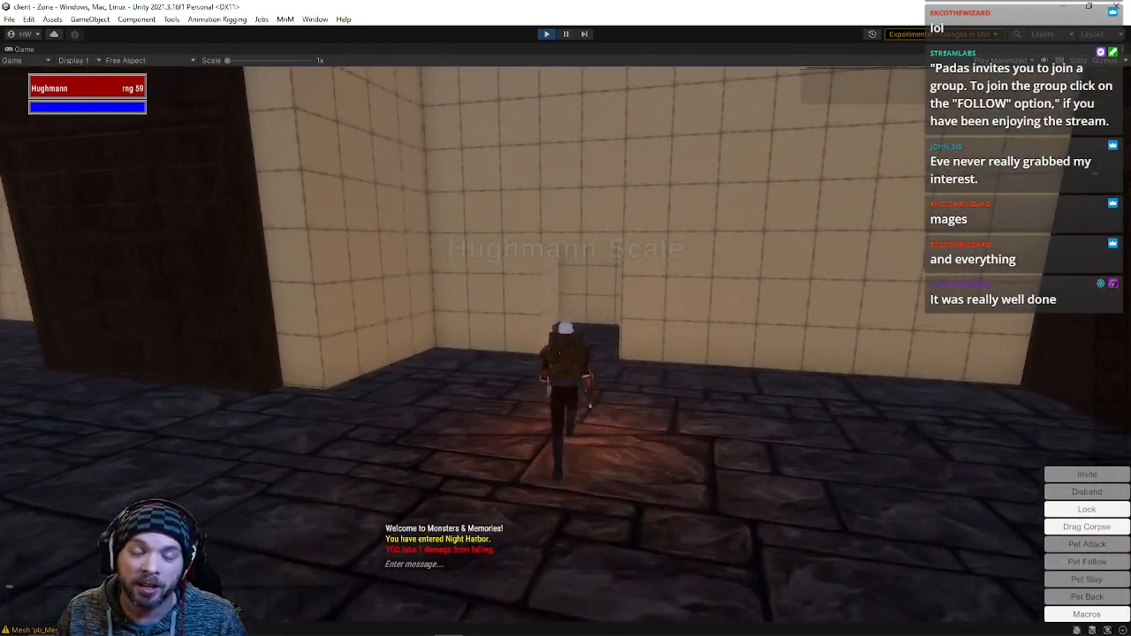
pyautogui.press('w')
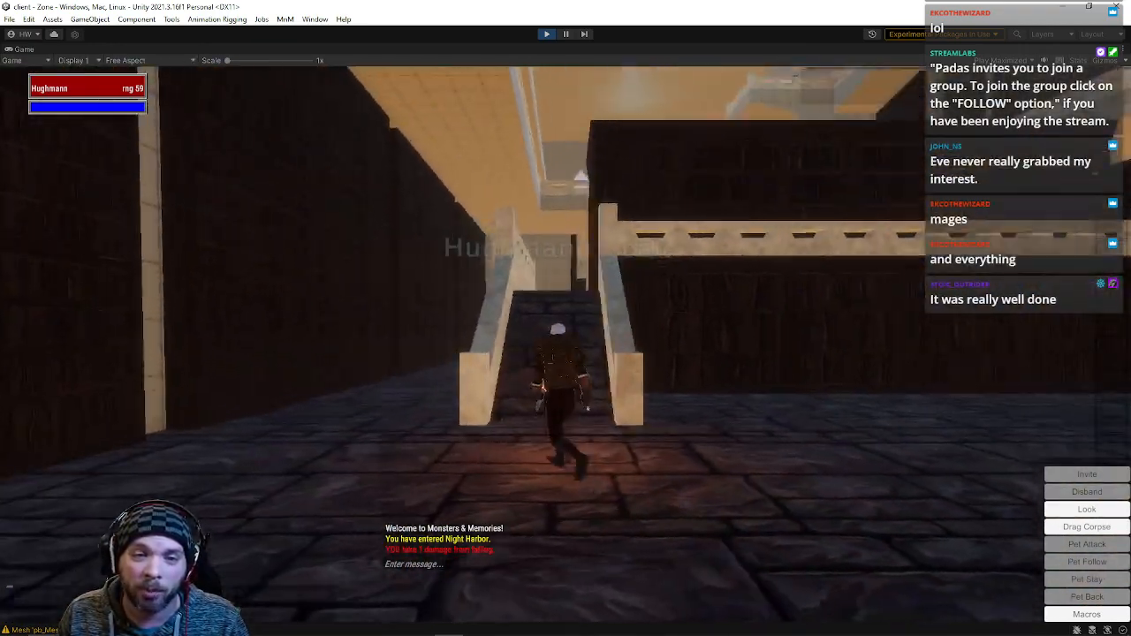
pyautogui.press('w')
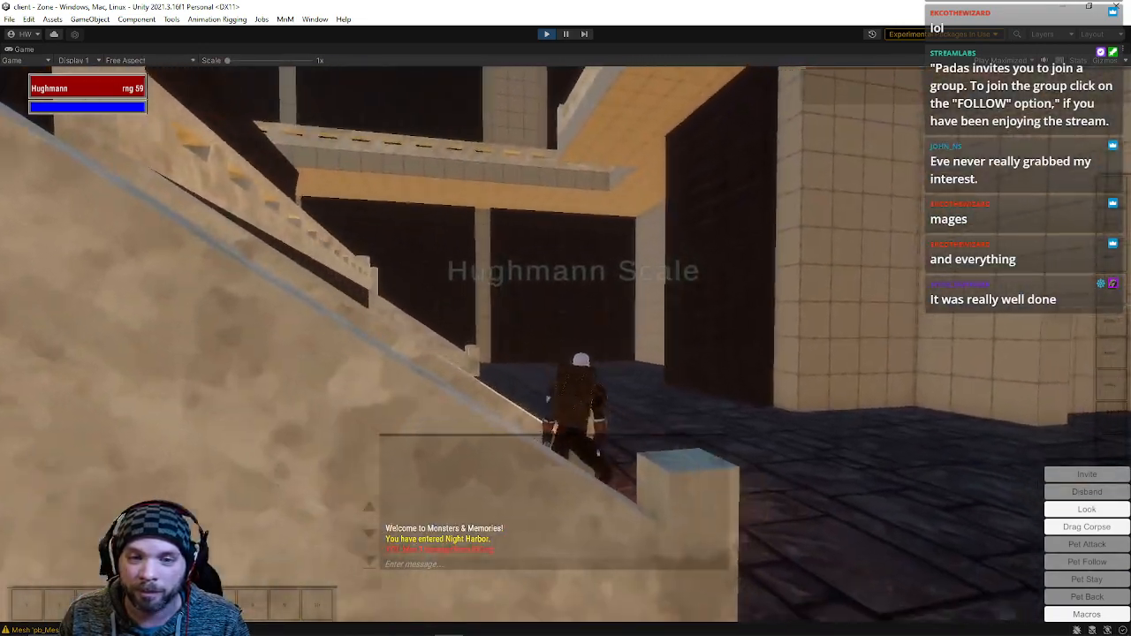
pyautogui.press('w')
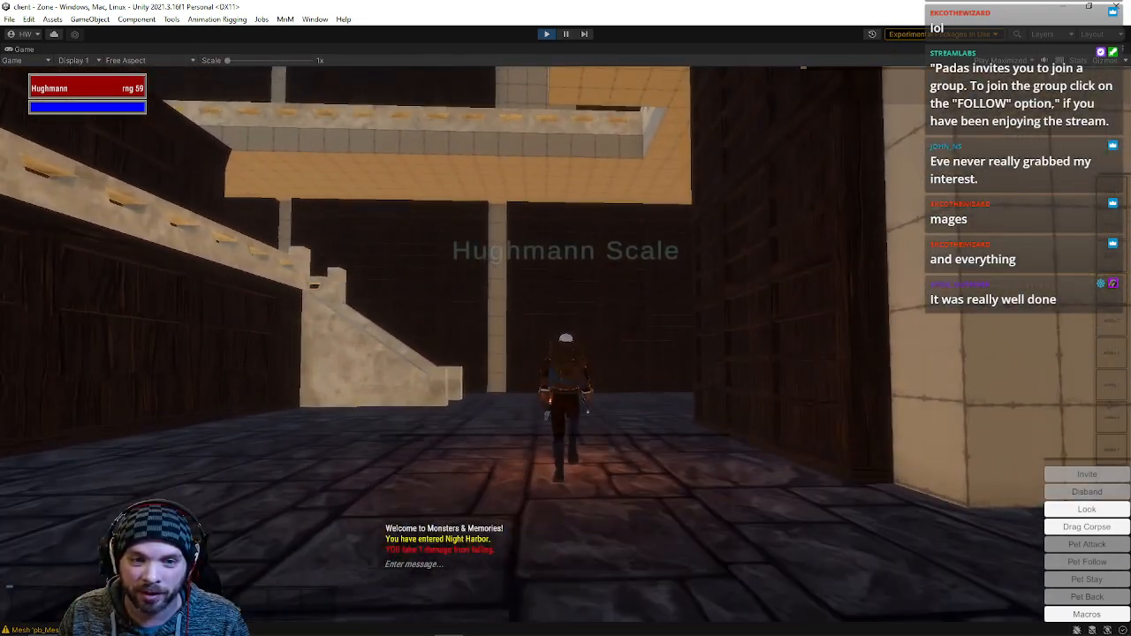
pyautogui.press('w')
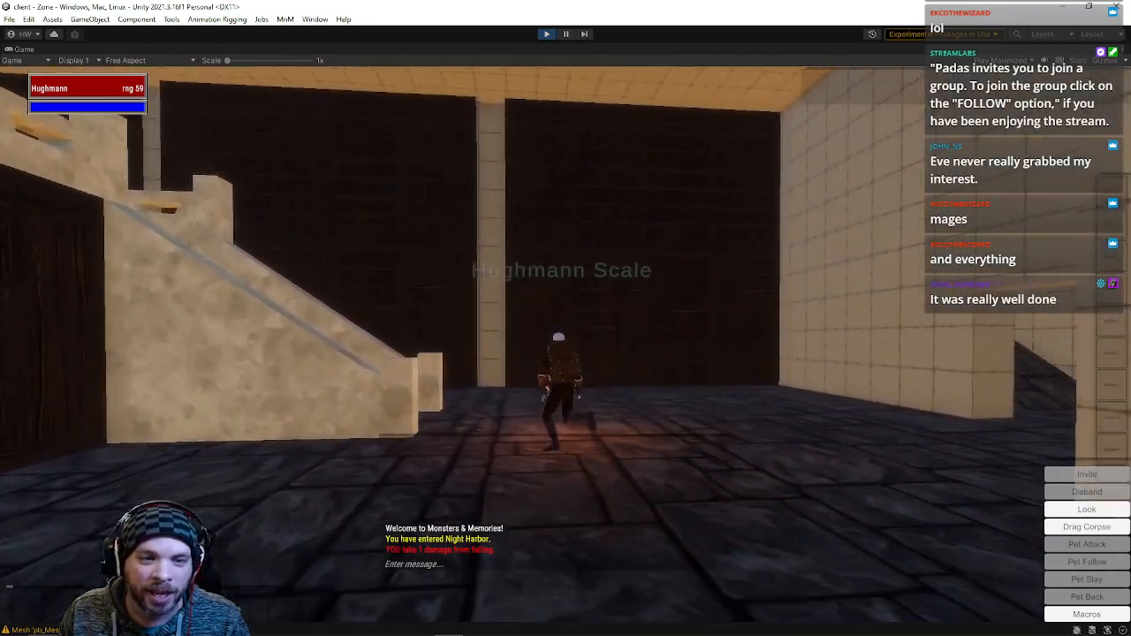
pyautogui.press('w')
pyautogui.press('a')
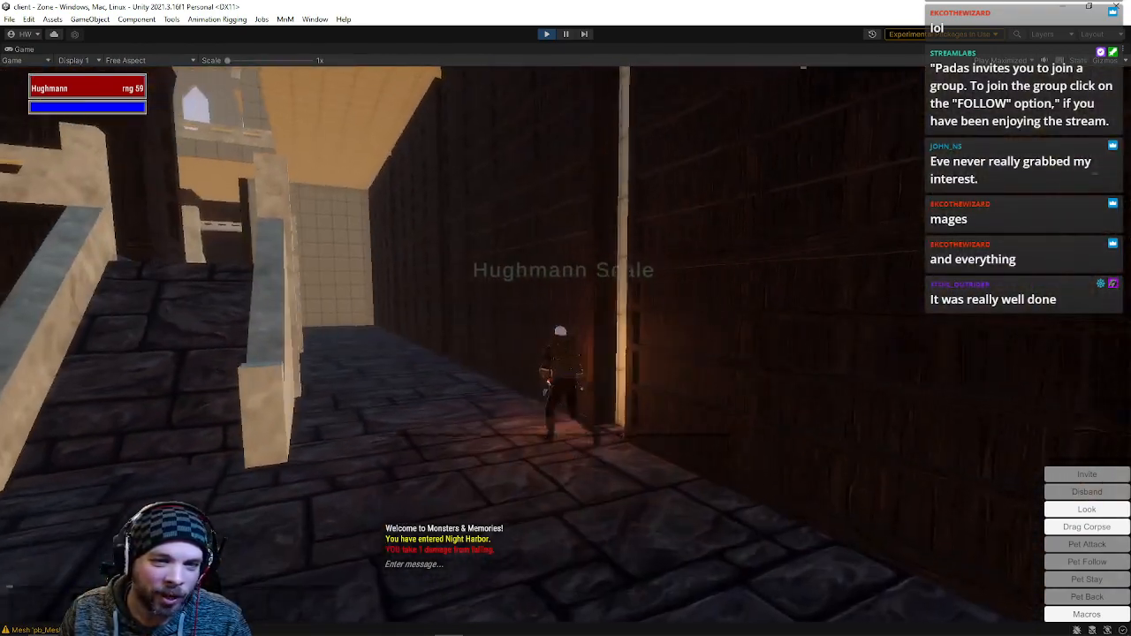
# - Follow the aisle between the raised bookcase and the outer shelves back to the reading tables
pyautogui.press('w')
pyautogui.press('a')
pyautogui.press('w')
pyautogui.press('d')
pyautogui.press('a')
pyautogui.press('w')
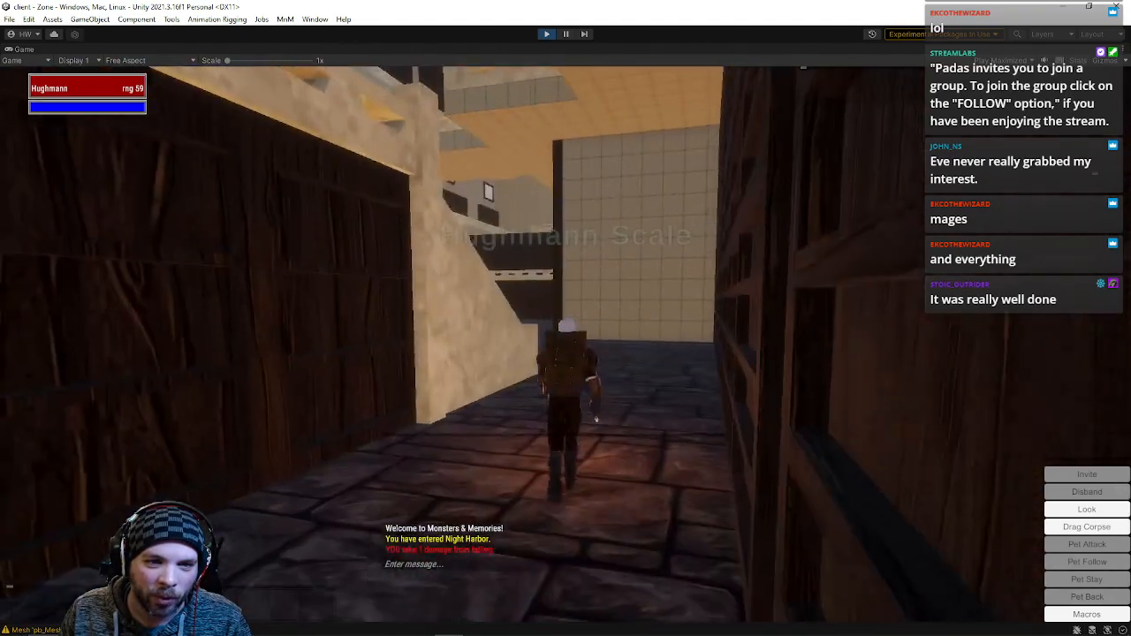
pyautogui.press('w')
pyautogui.press('w')
# - Walk down the centre of the hall between the two rows of tables toward the twin staircases
pyautogui.press('a')
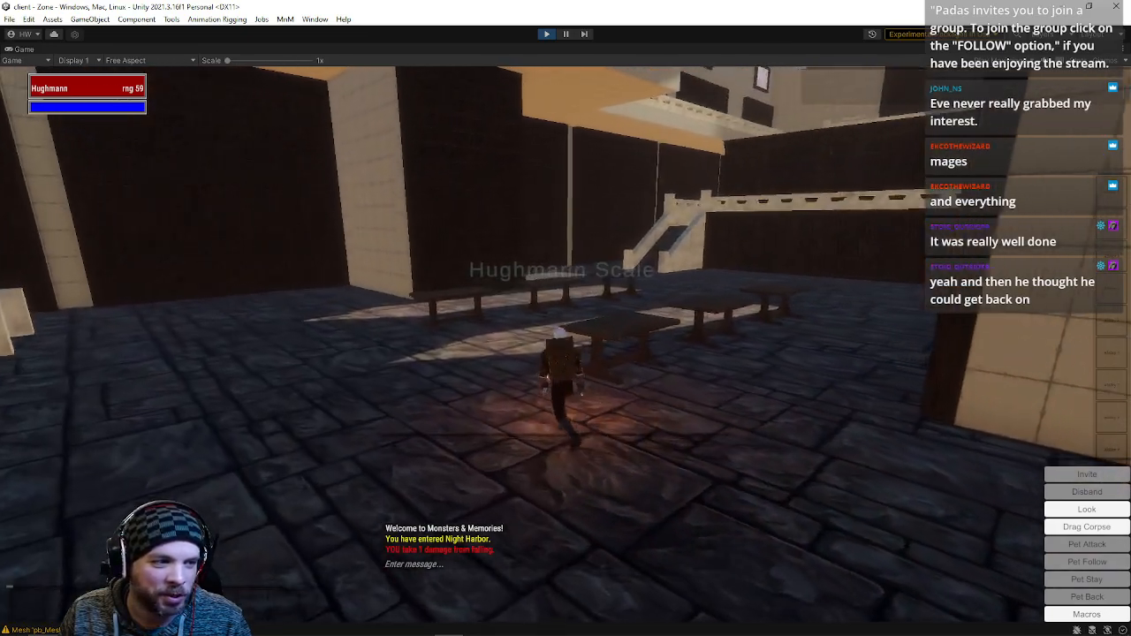
pyautogui.press('w')
pyautogui.press('d')
pyautogui.press('w')
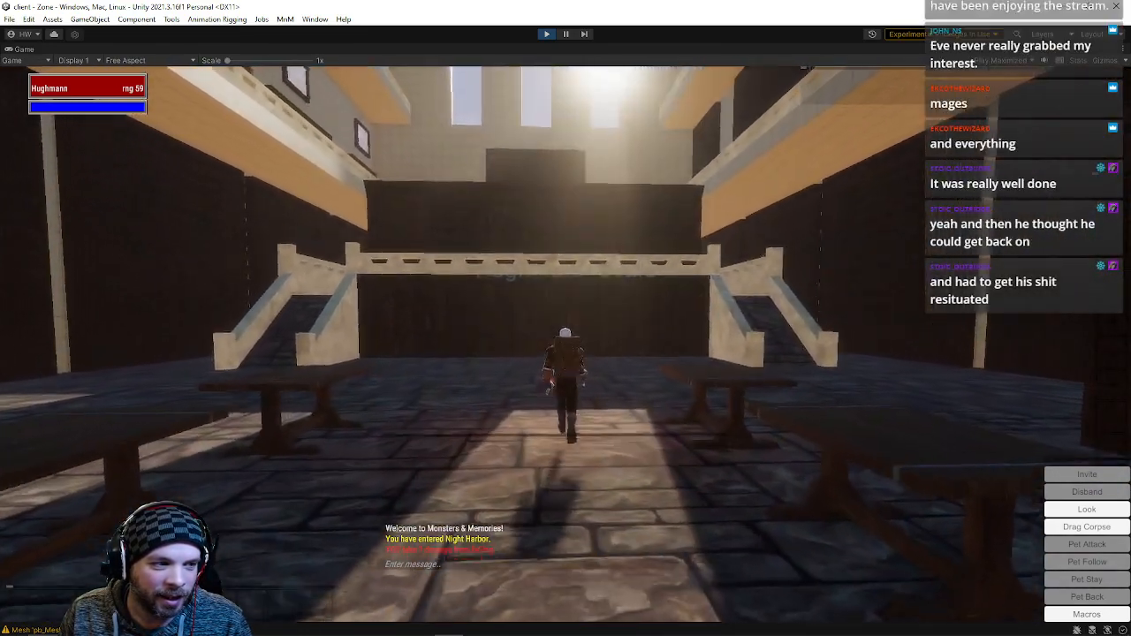
pyautogui.press('w')
# - Approach one of the twin staircases, climb it and look along the raised bookcase walkway
pyautogui.press('a')
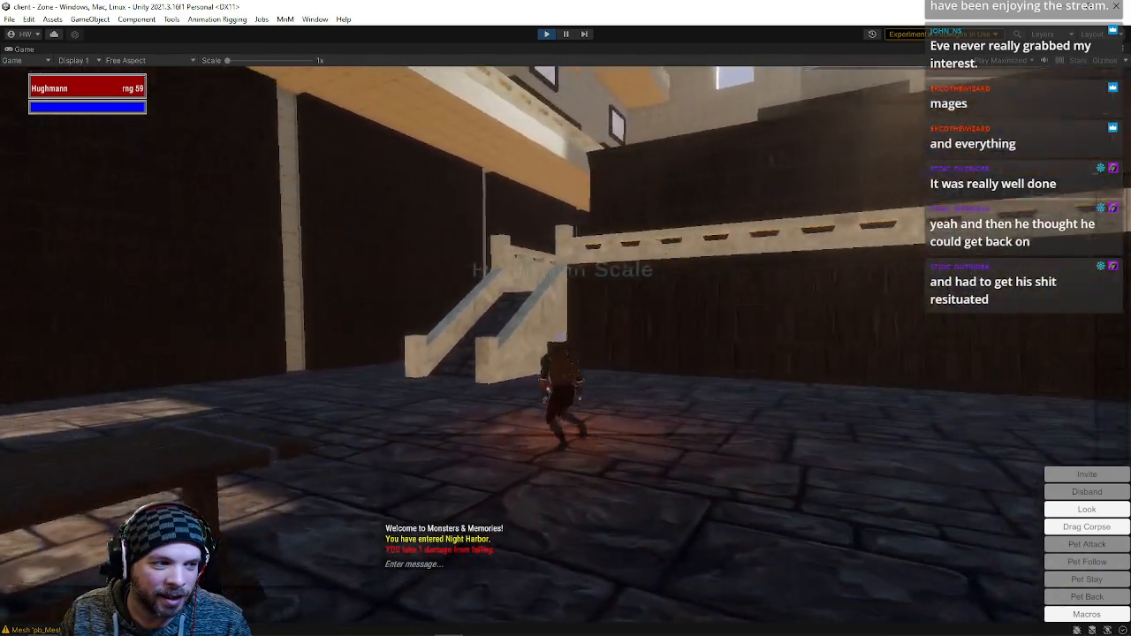
pyautogui.press('w')
pyautogui.press('a')
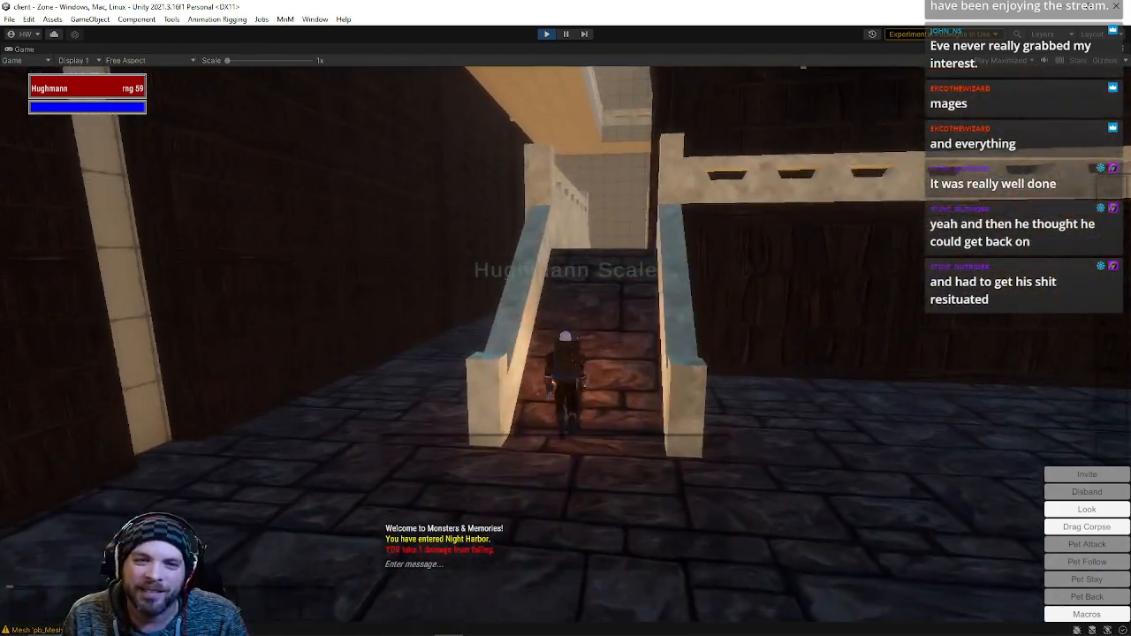
pyautogui.press('w')
pyautogui.press('w')
pyautogui.press('d')
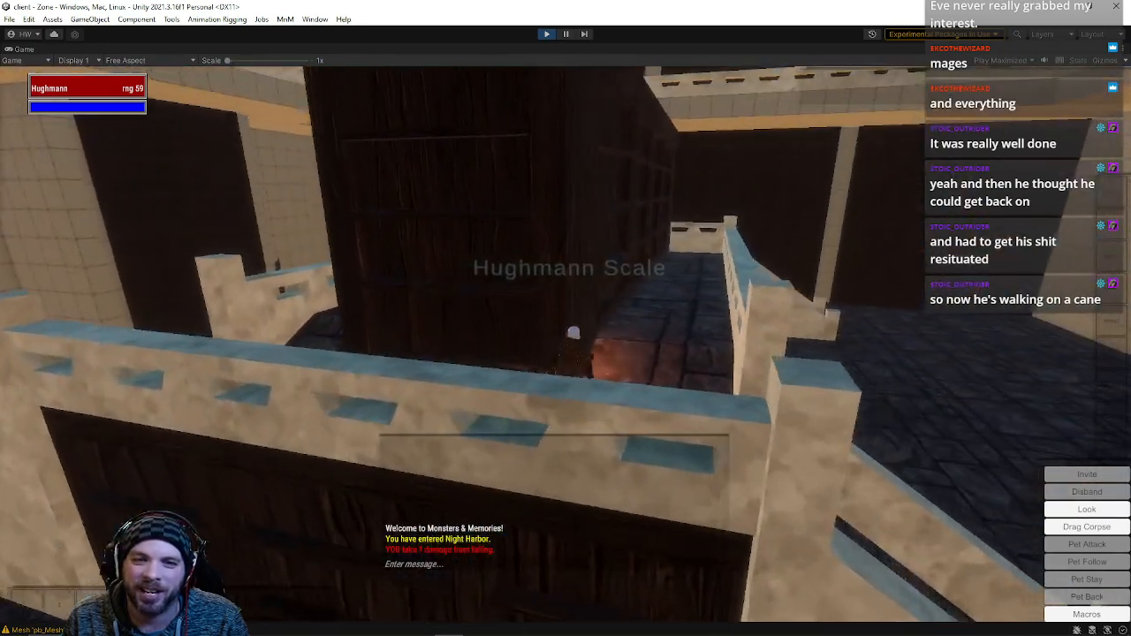
# - Follow the raised bookcase's walkway to its far end and descend the stairs to the ground floor
pyautogui.press('w')
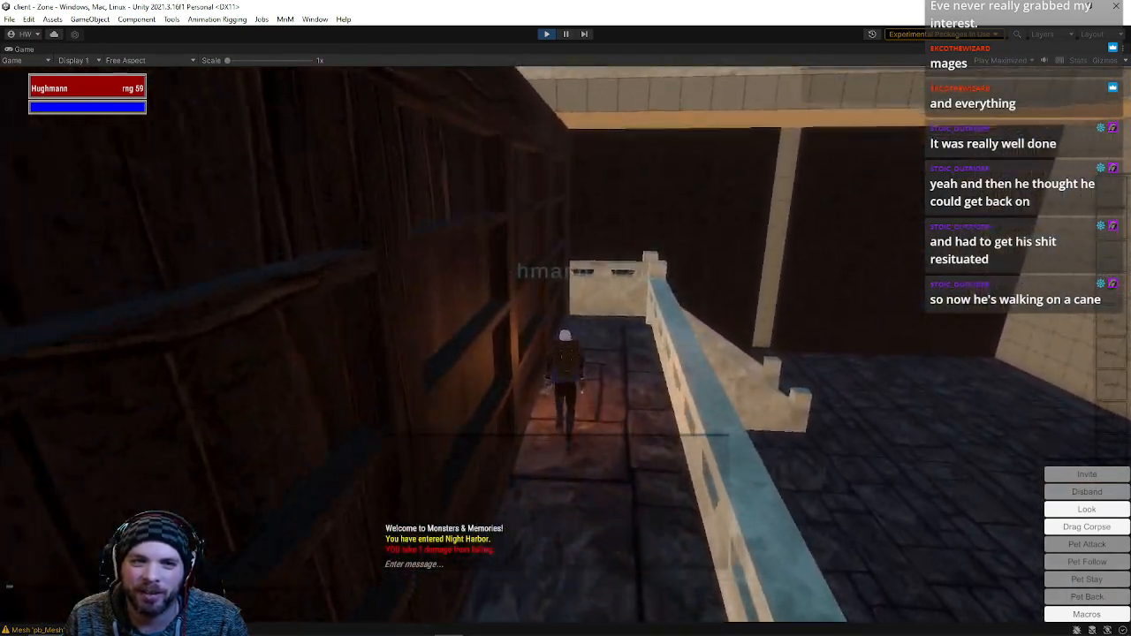
pyautogui.press('a')
pyautogui.press('w')
pyautogui.press('d')
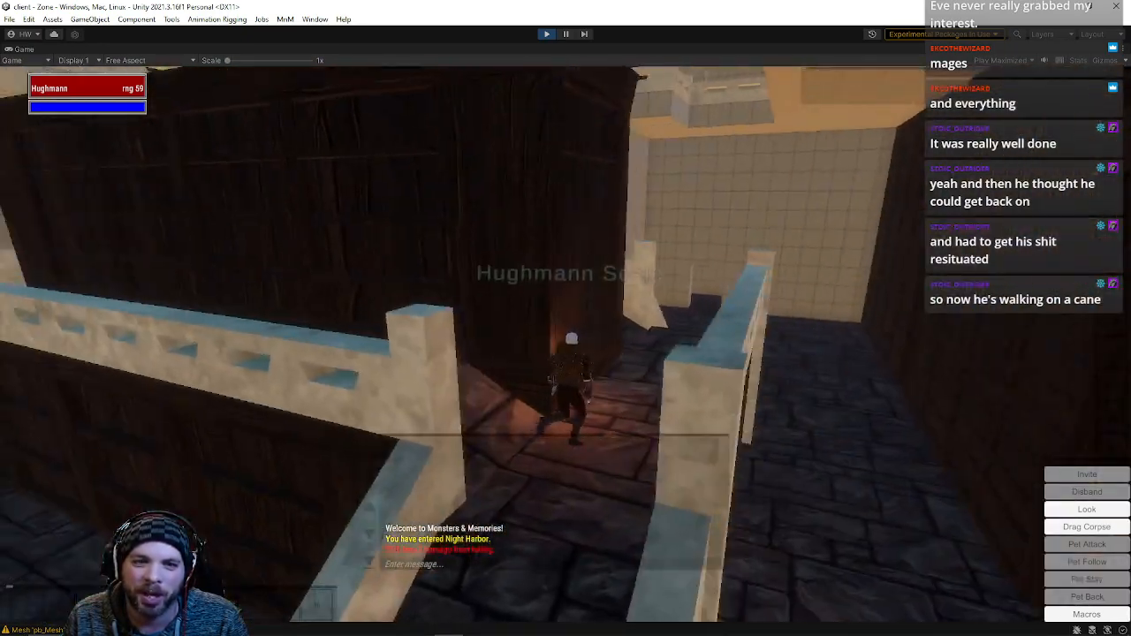
pyautogui.press('w')
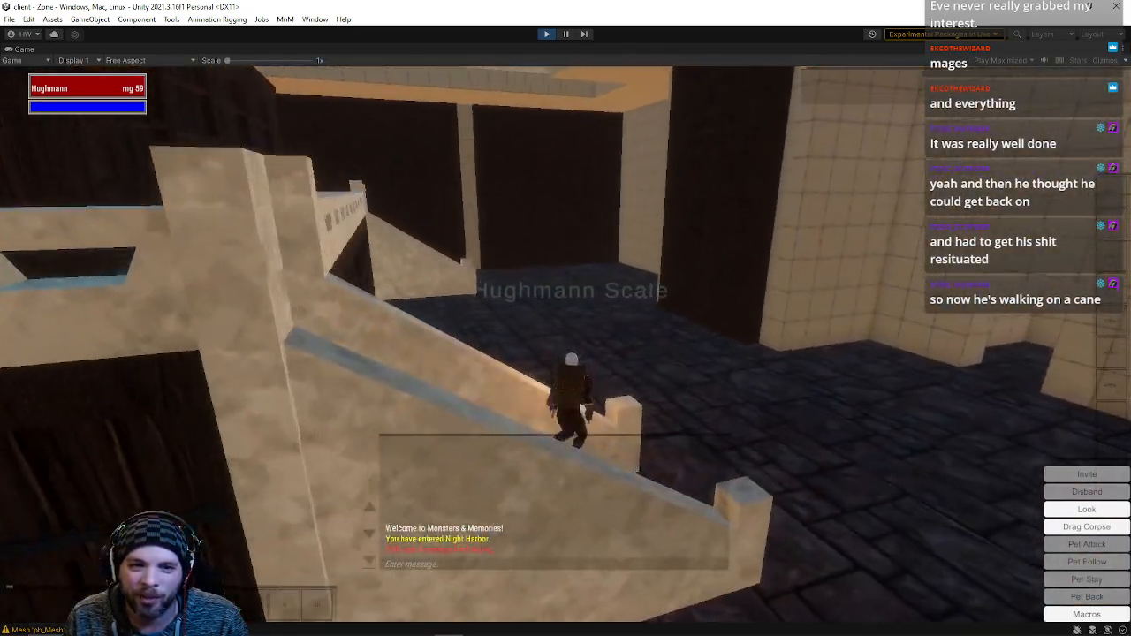
# - Turn back to the raised bookcase, climb the nearest staircase and follow the walkway down to the hall floor
pyautogui.press('a')
pyautogui.press('a')
pyautogui.press('w')
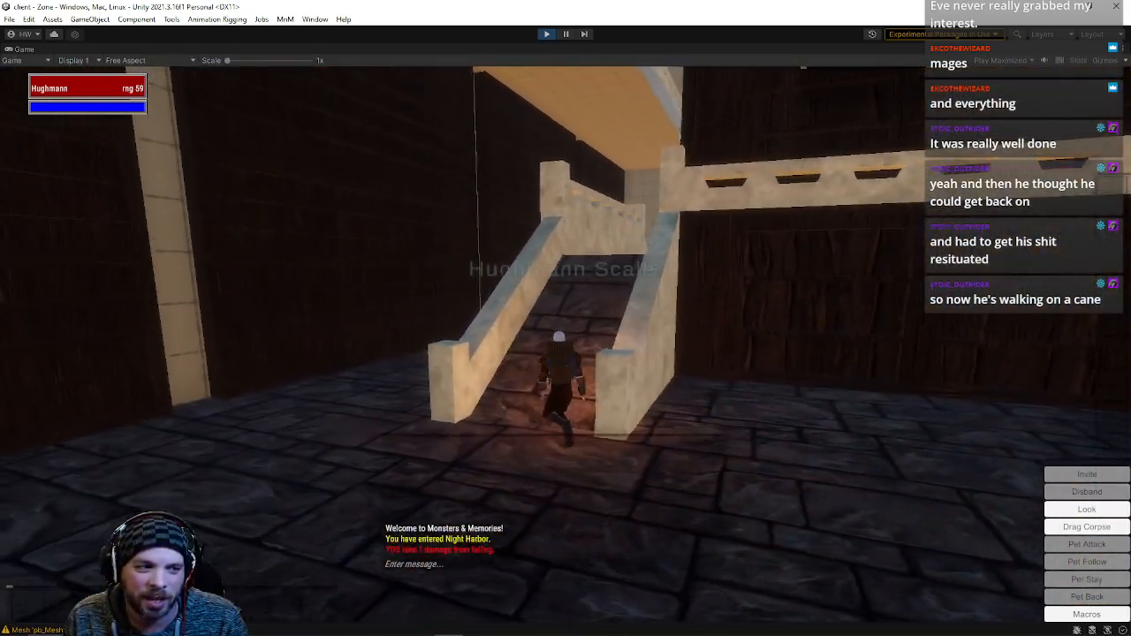
pyautogui.press('w')
pyautogui.press('d')
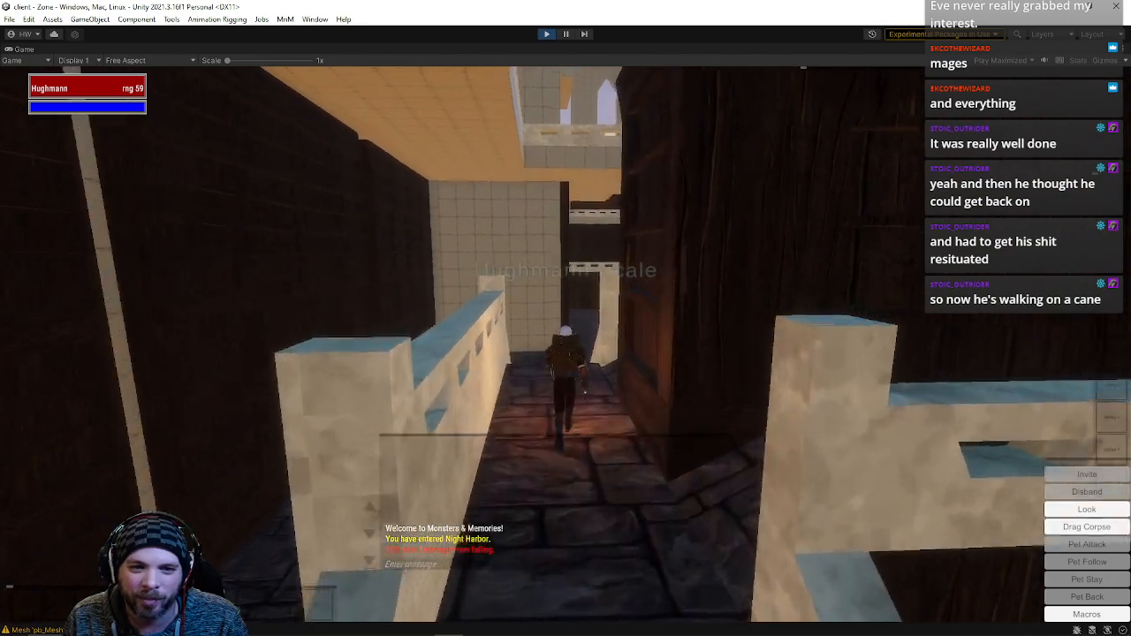
pyautogui.press('w')
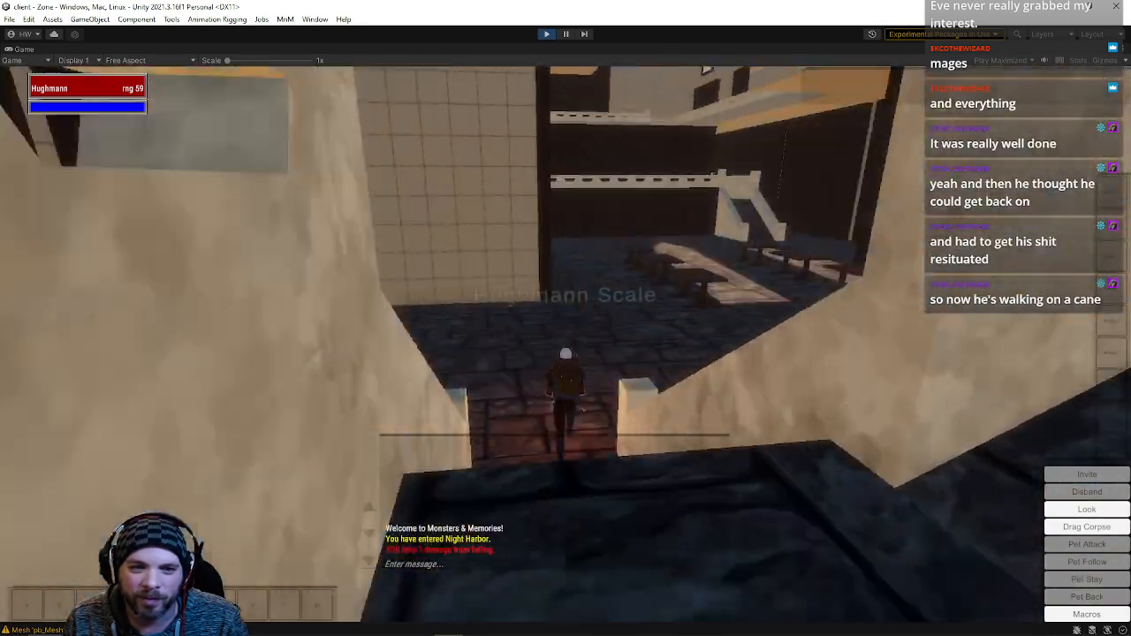
# - Walk into the main hall and go between the two rows of reading tables facing the twin staircases
pyautogui.press('w')
pyautogui.press('a')
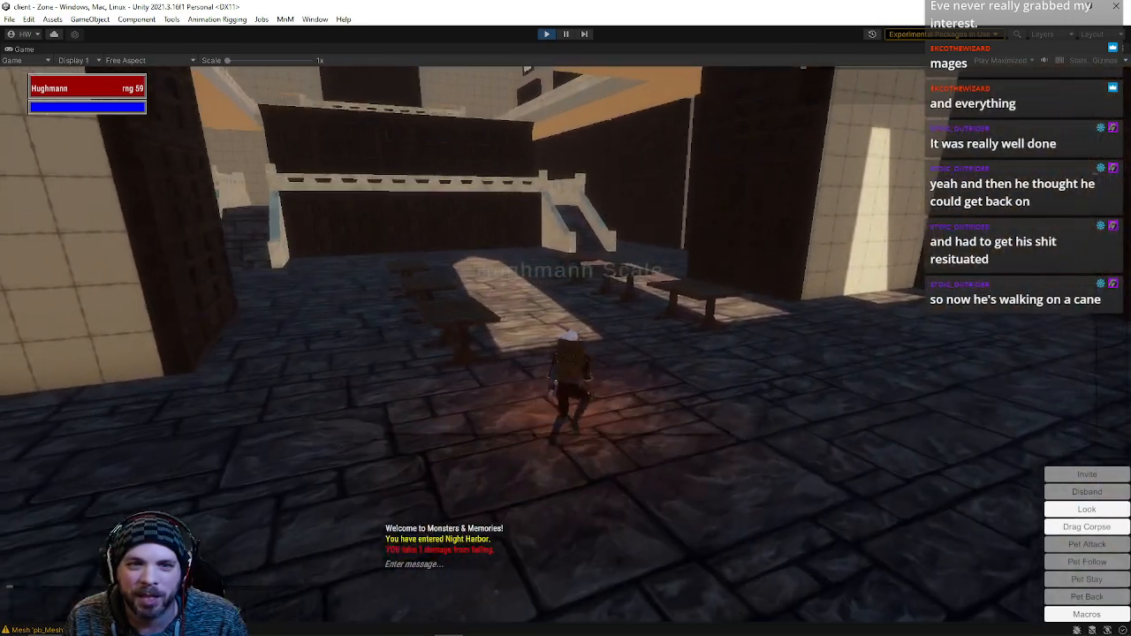
pyautogui.press('w')
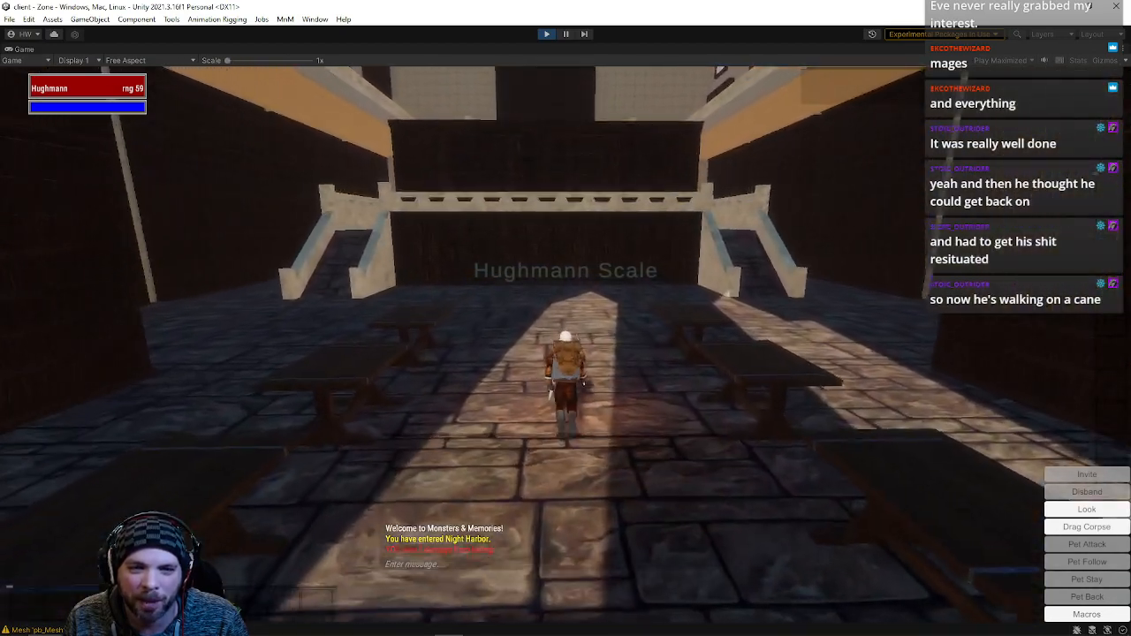
# - Climb the other twin staircase, circle the raised bookcase along its walkway and descend toward the open hall
pyautogui.press('d')
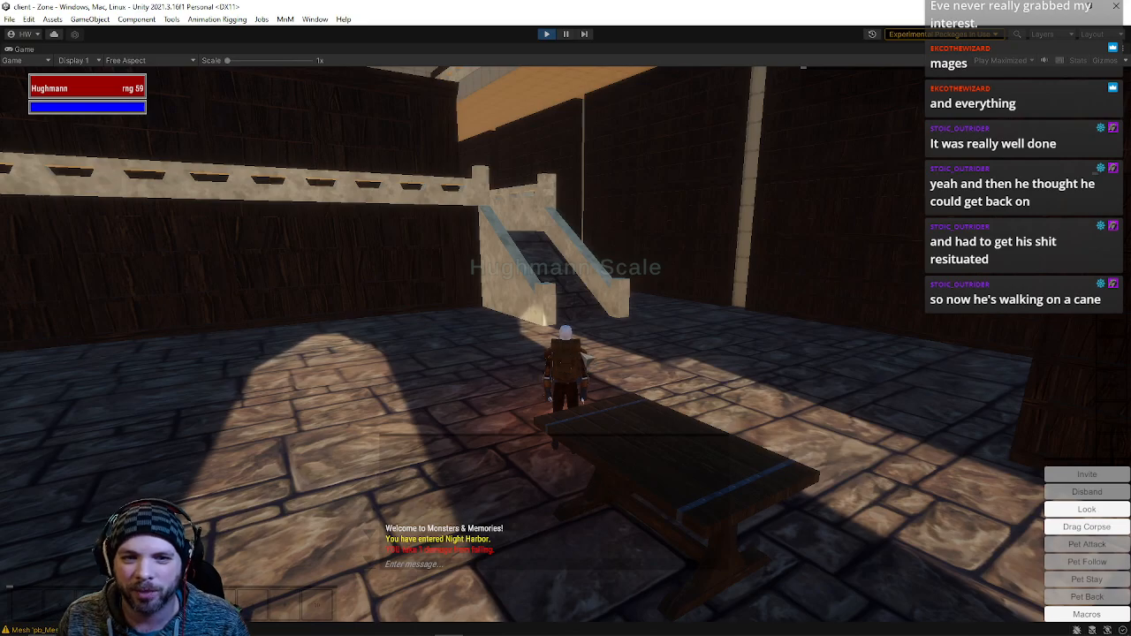
pyautogui.press('w')
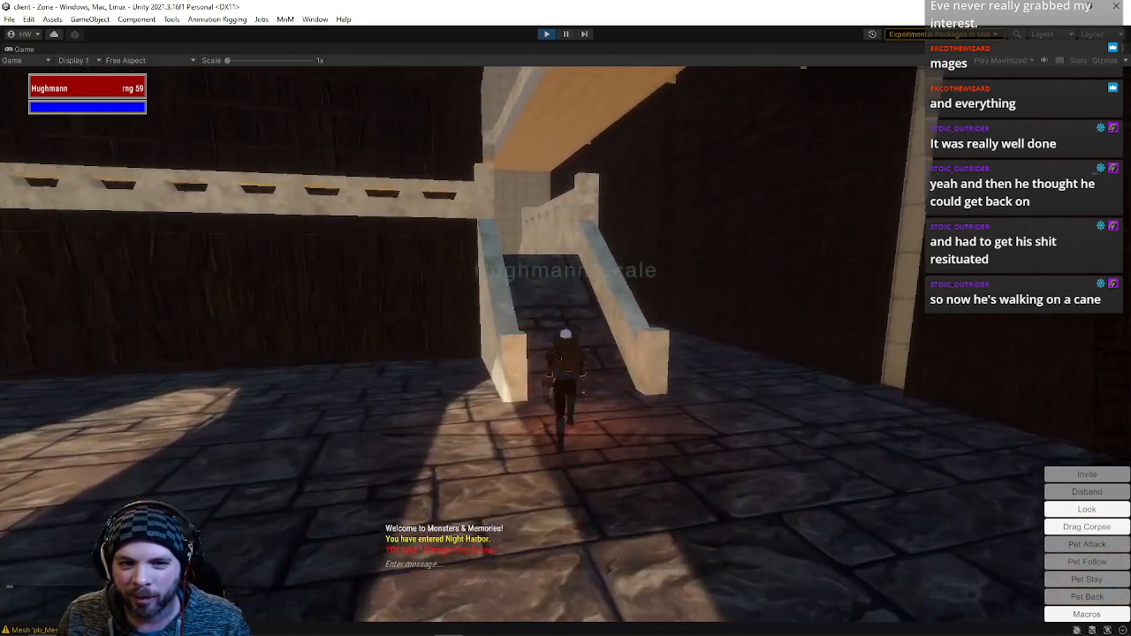
pyautogui.press('w')
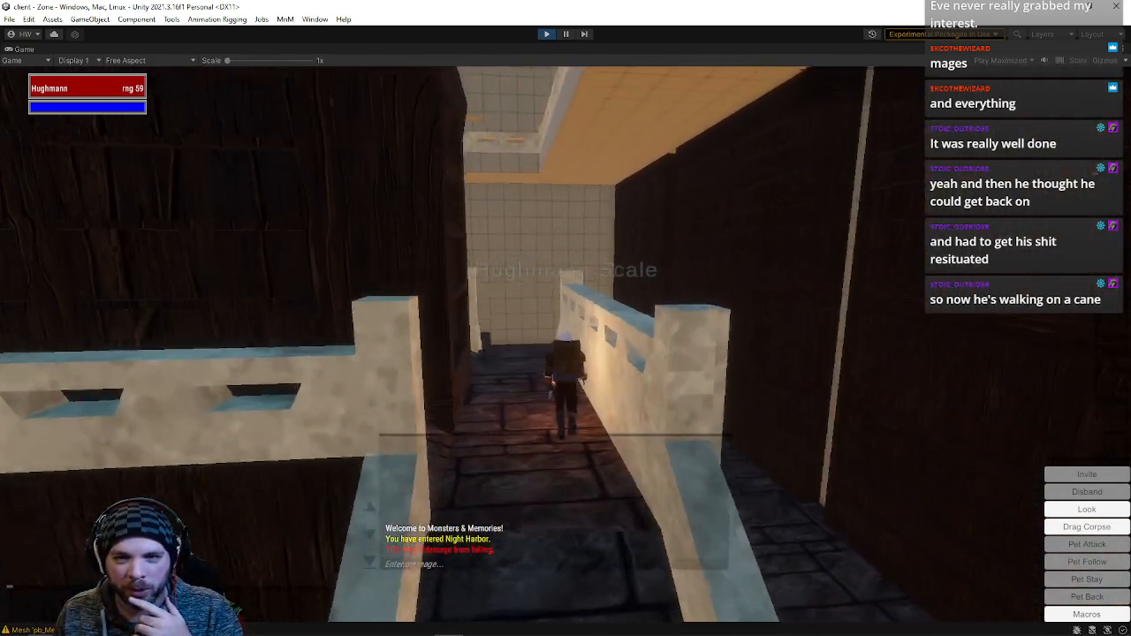
pyautogui.press('w')
pyautogui.press('w')
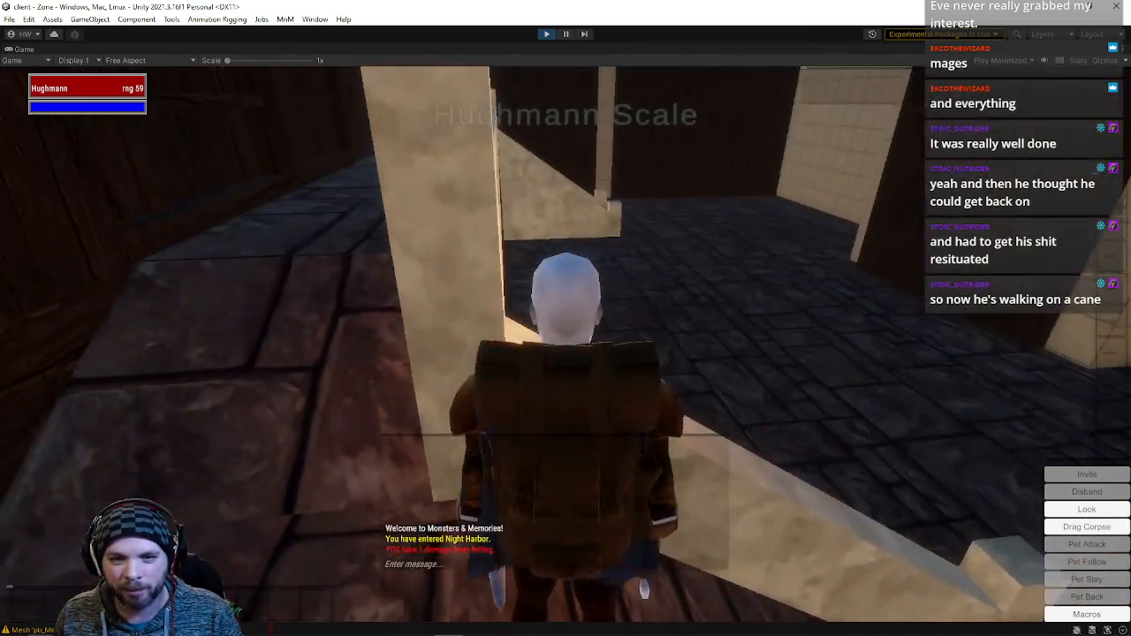
pyautogui.press('w')
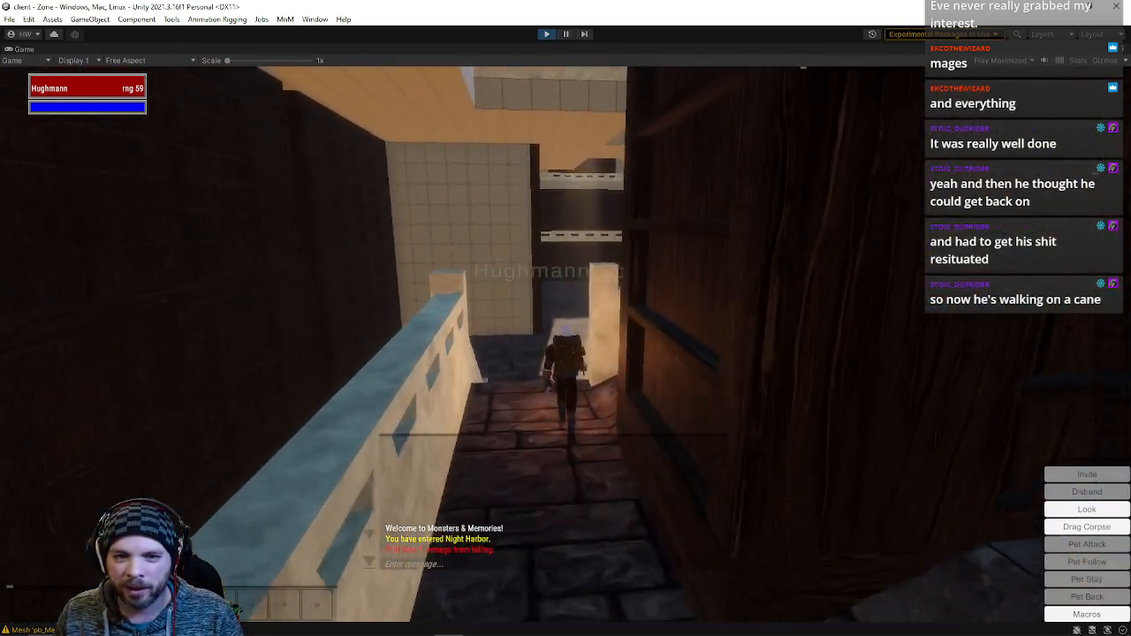
pyautogui.press('w')
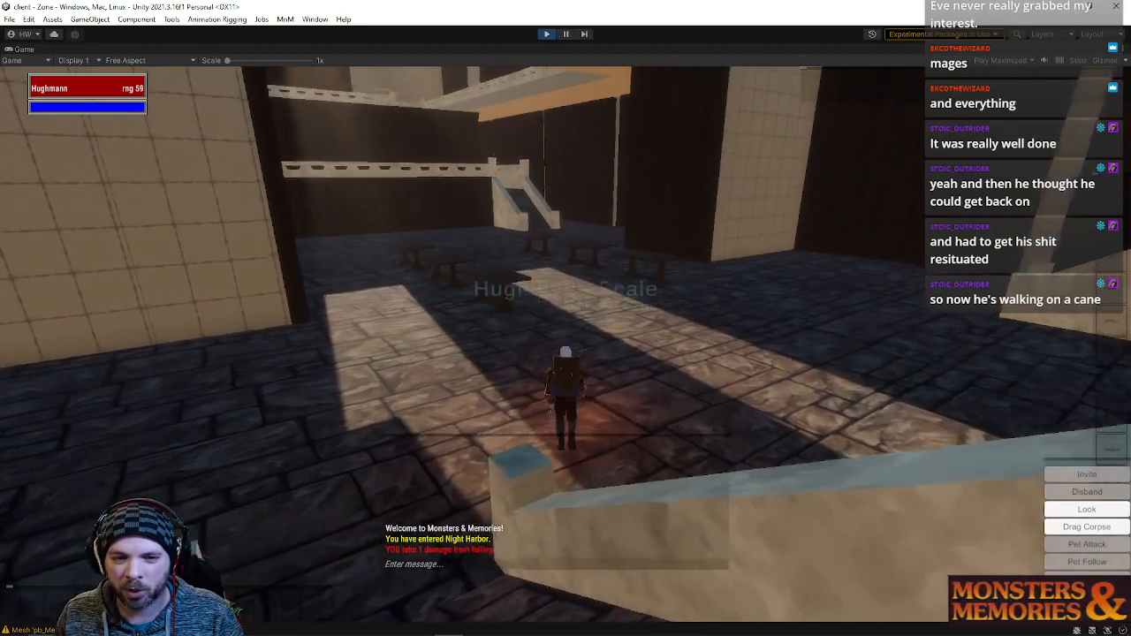
# - View the hall and windows from between the tables, then walk to a twin staircase and climb it
pyautogui.press('w')
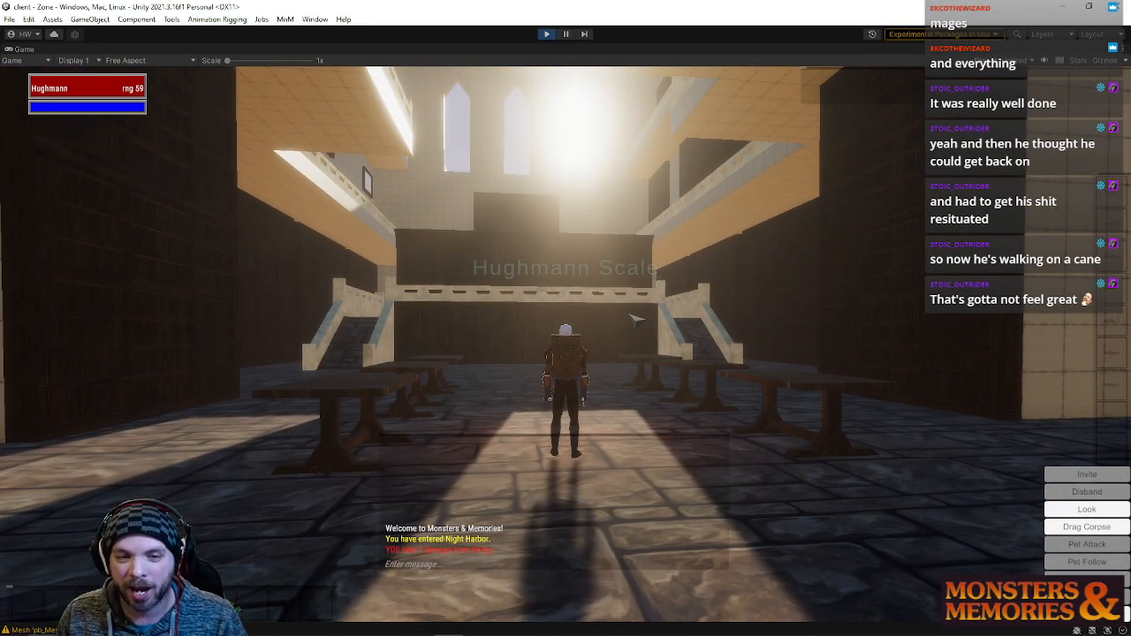
pyautogui.press('w')
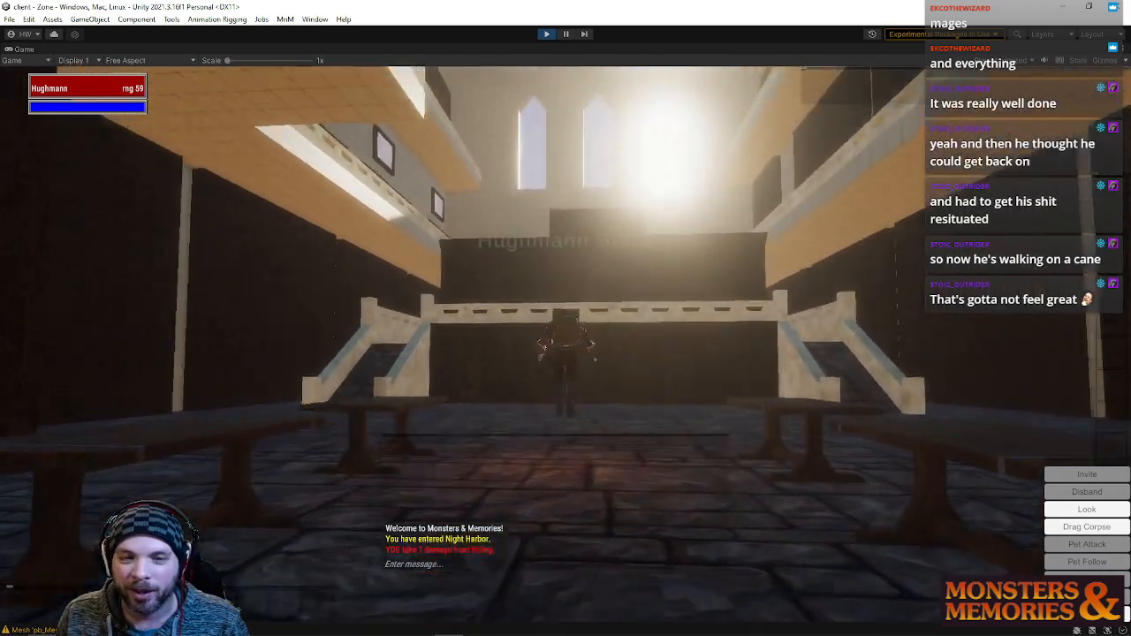
pyautogui.press('w')
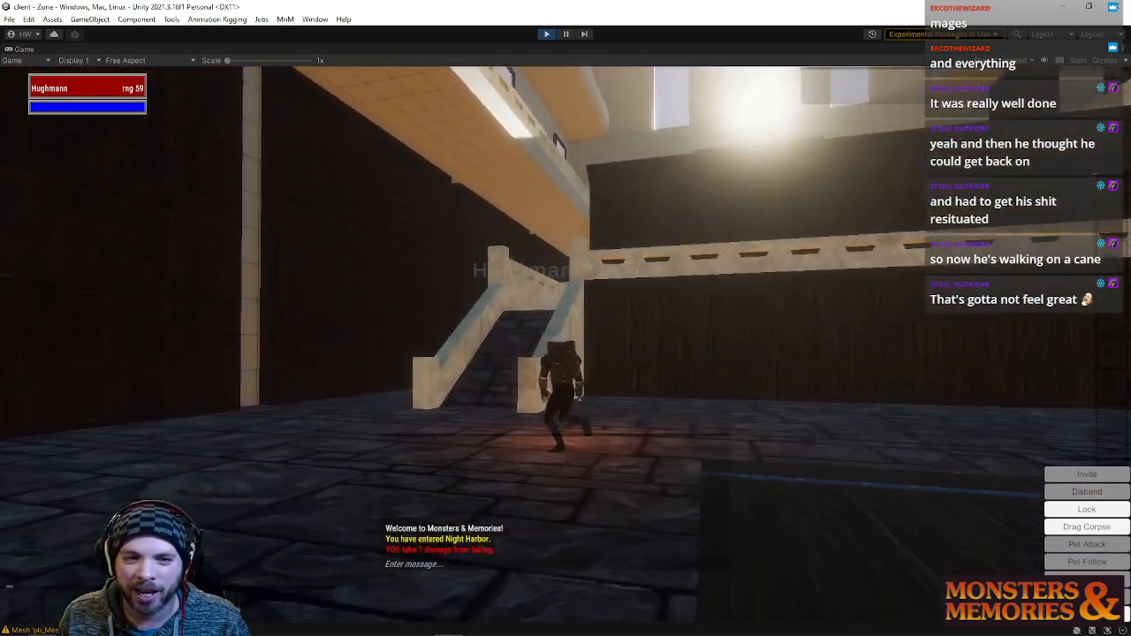
pyautogui.press('w')
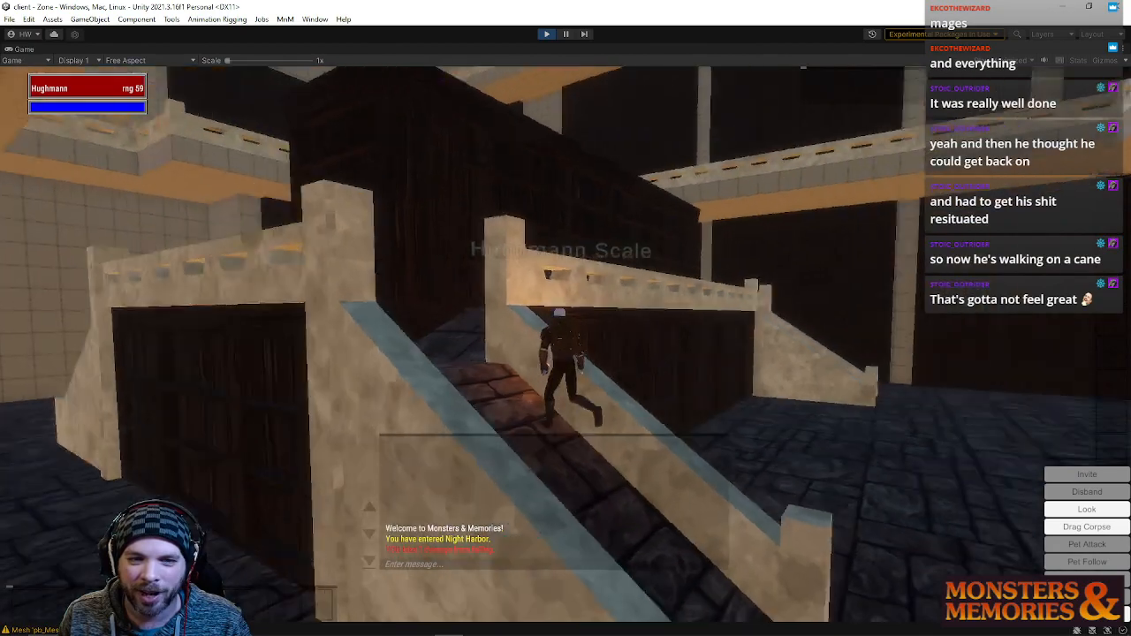
pyautogui.moveTo(643, 325); pyautogui.dragTo(643, 325, button='right')
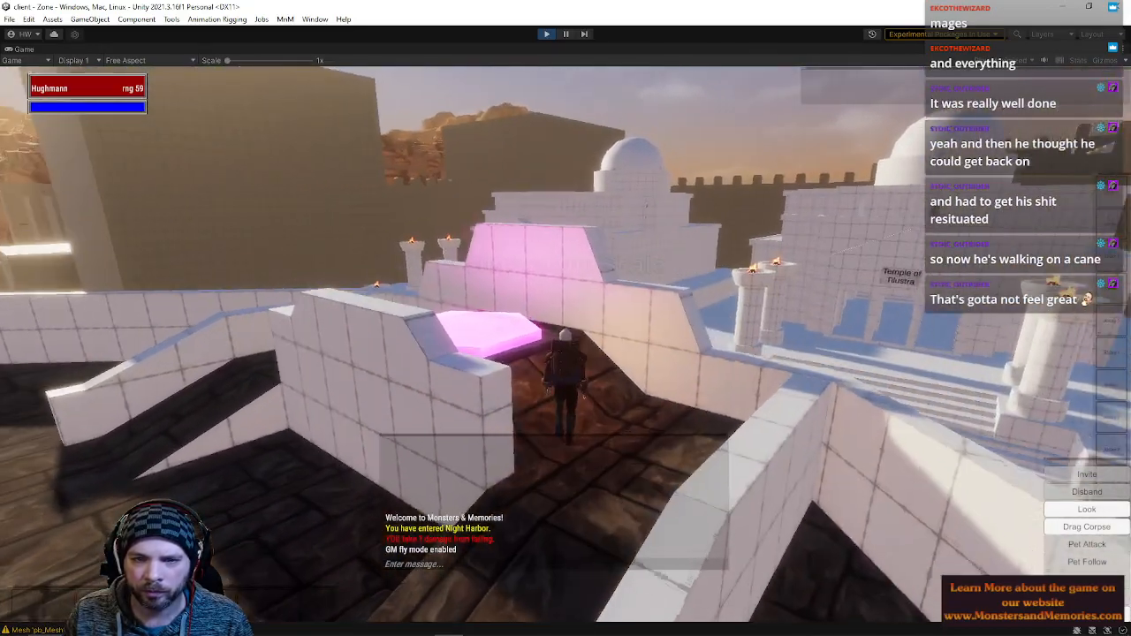
# - Outside the library, cross the tiled rooftop terrace past the tall building to the white staircase
pyautogui.press('w')
pyautogui.press('w')
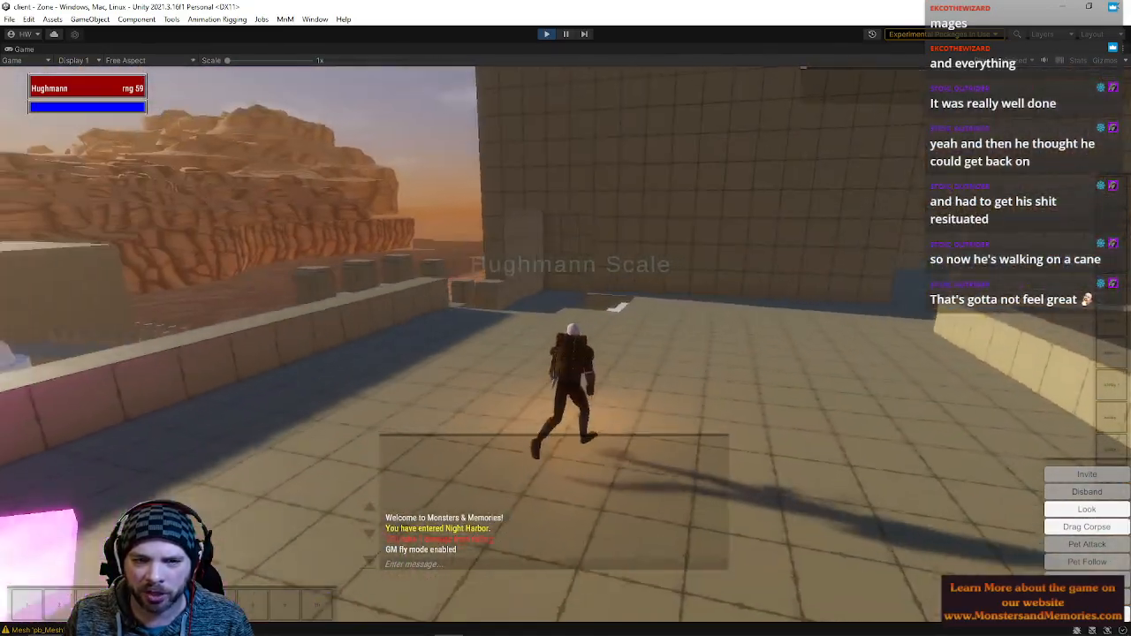
pyautogui.press('w')
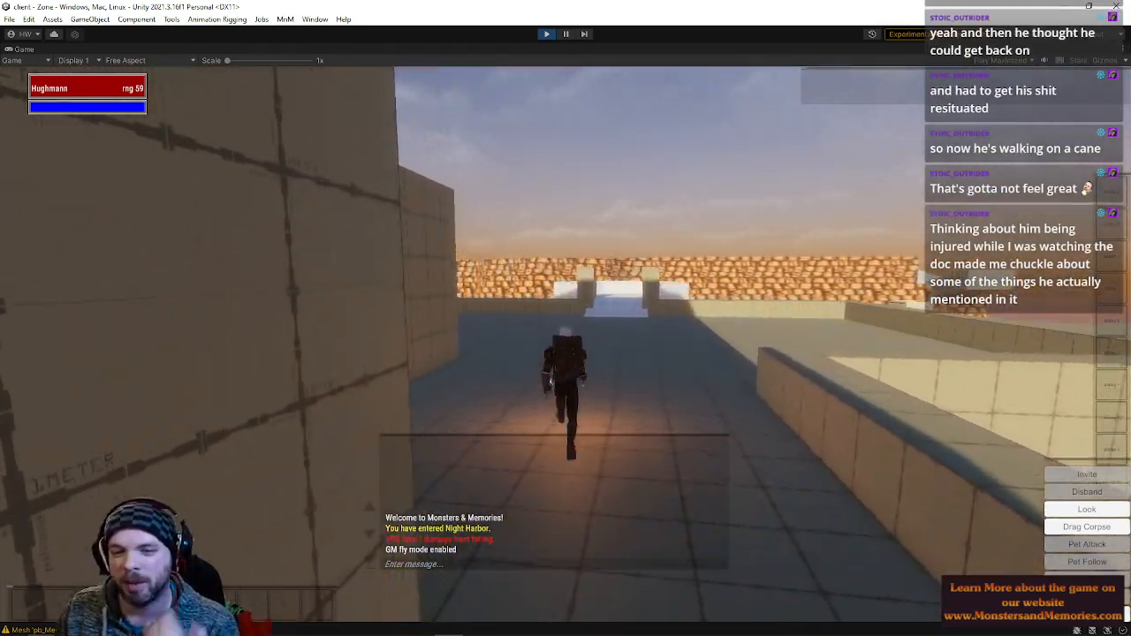
pyautogui.press('w')
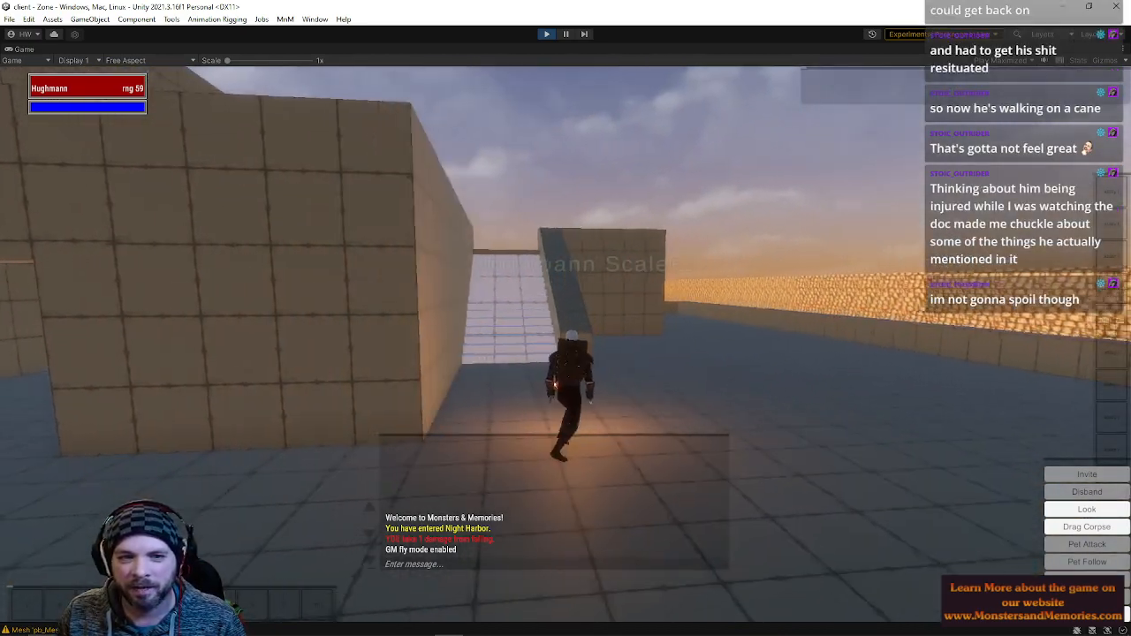
# - Climb the white staircase, cross the upper terrace to the rounded overlook and look out over the desert
pyautogui.press('w')
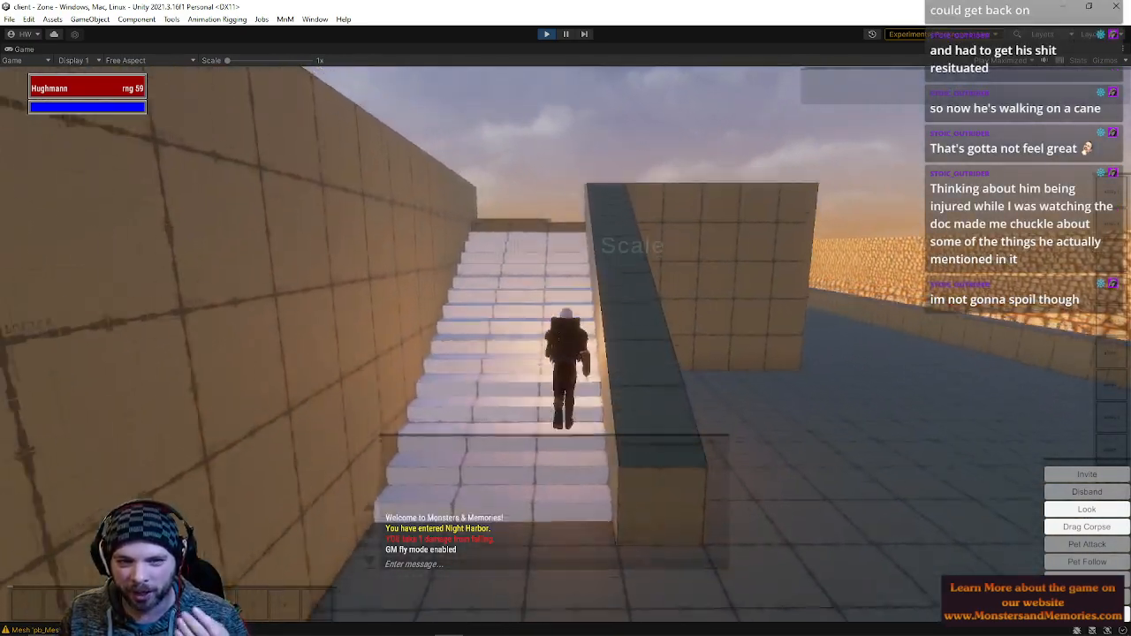
pyautogui.press('w')
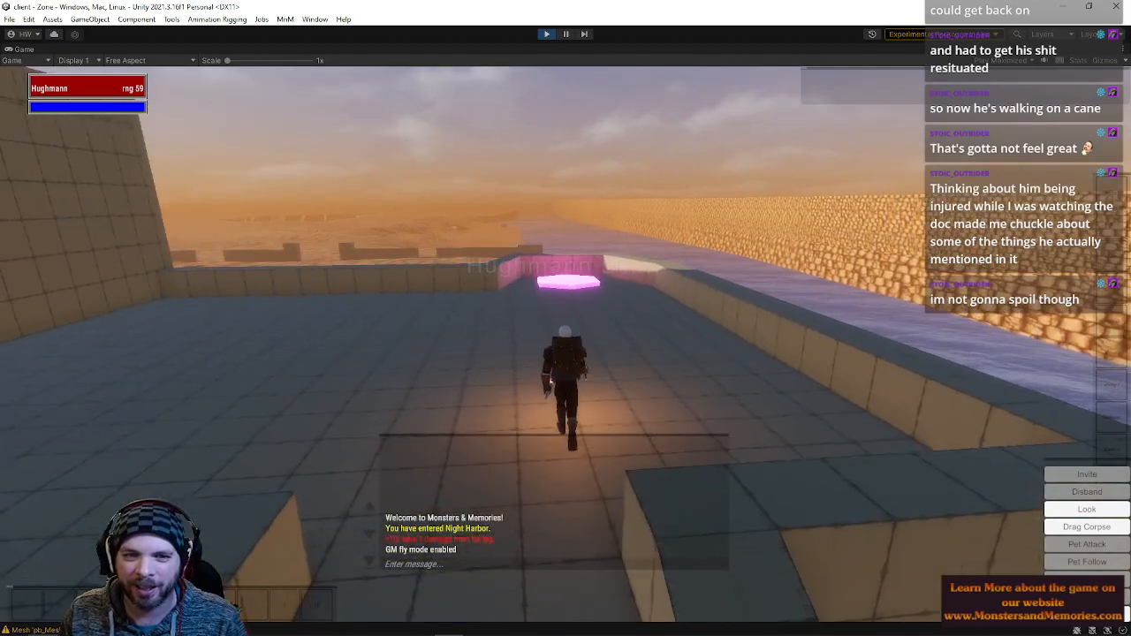
pyautogui.press('w')
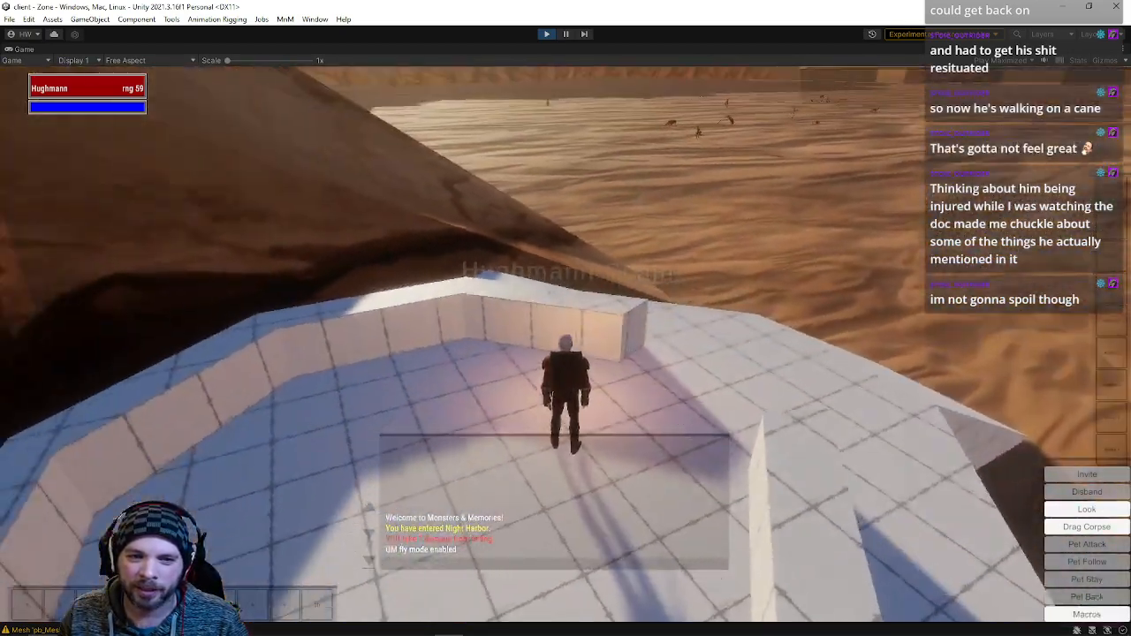
pyautogui.moveTo(566, 319); pyautogui.dragTo(671, 274, button='right')
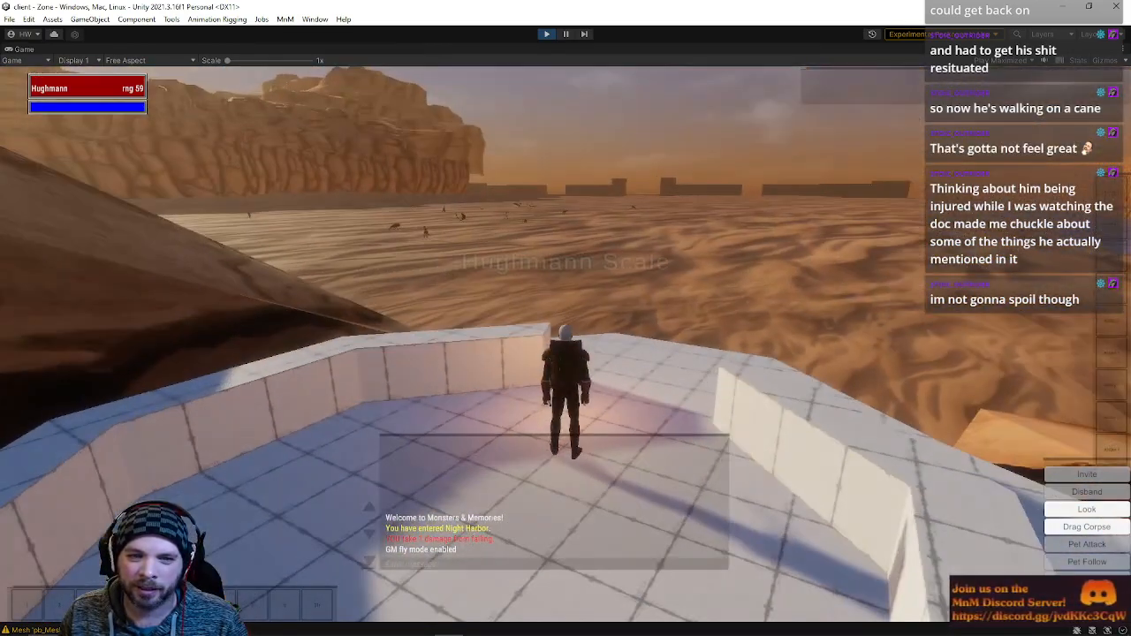
# - Step off the rounded overlook toward the desert and turn around to the rocky ridge beside the water
pyautogui.press('w')
pyautogui.press('w')
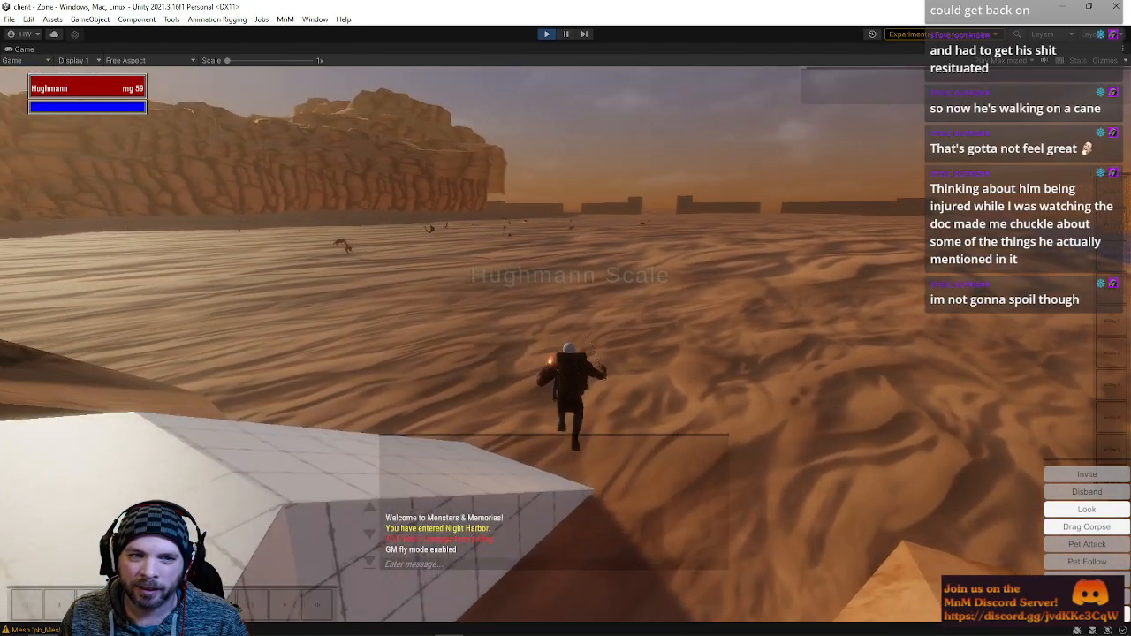
pyautogui.moveTo(566, 318); pyautogui.dragTo(398, 283, button='right')
pyautogui.press('w')
pyautogui.moveTo(566, 319); pyautogui.dragTo(300, 322, button='right')
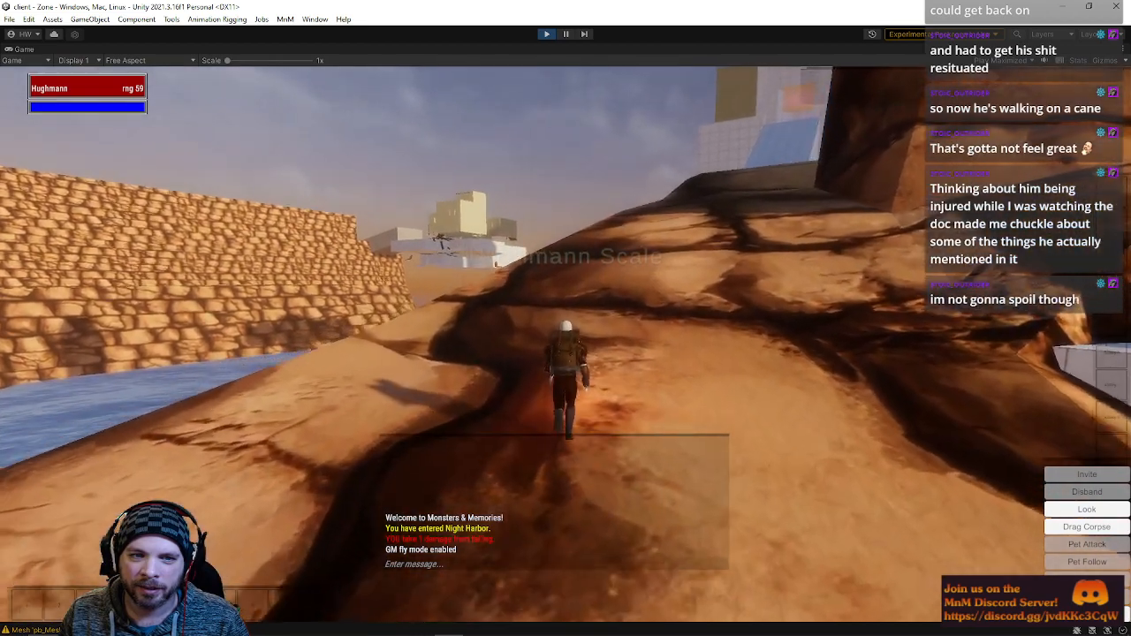
# - Follow the rocky ridge above the water up to the foot of the white tower's ramp
pyautogui.press('w')
pyautogui.moveTo(566, 318); pyautogui.dragTo(641, 376, button='right')
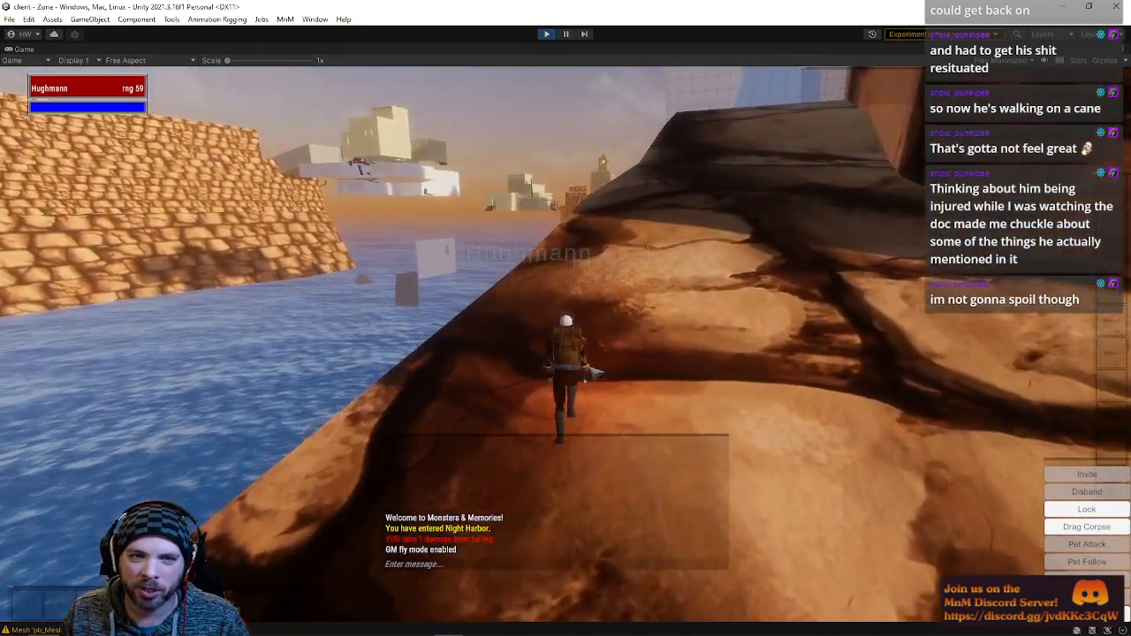
pyautogui.press('w')
pyautogui.moveTo(565, 318); pyautogui.dragTo(667, 247, button='right')
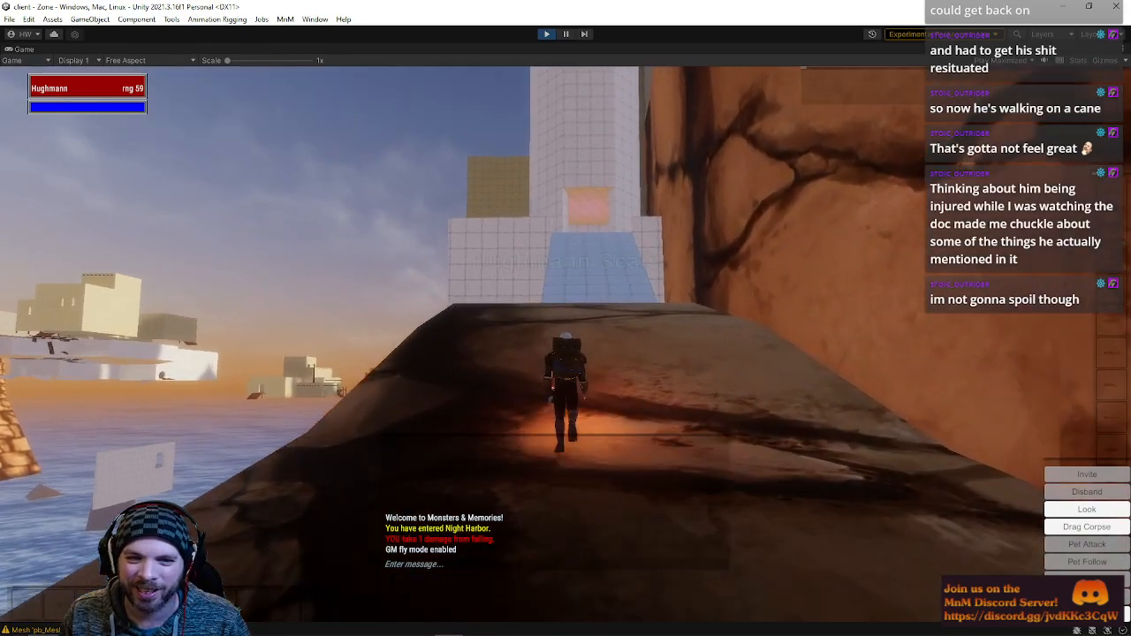
pyautogui.press('w')
pyautogui.press('w')
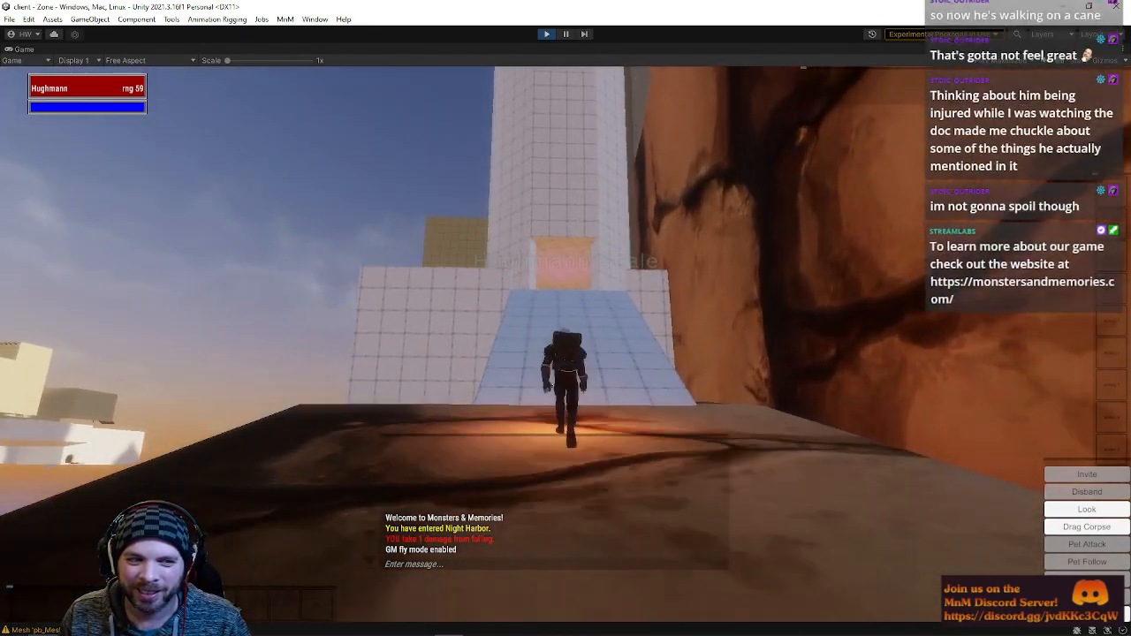
# - Climb the ramp toward the white tower's entrance and move onto the curved terrace facing the city
pyautogui.press('w')
pyautogui.press('w')
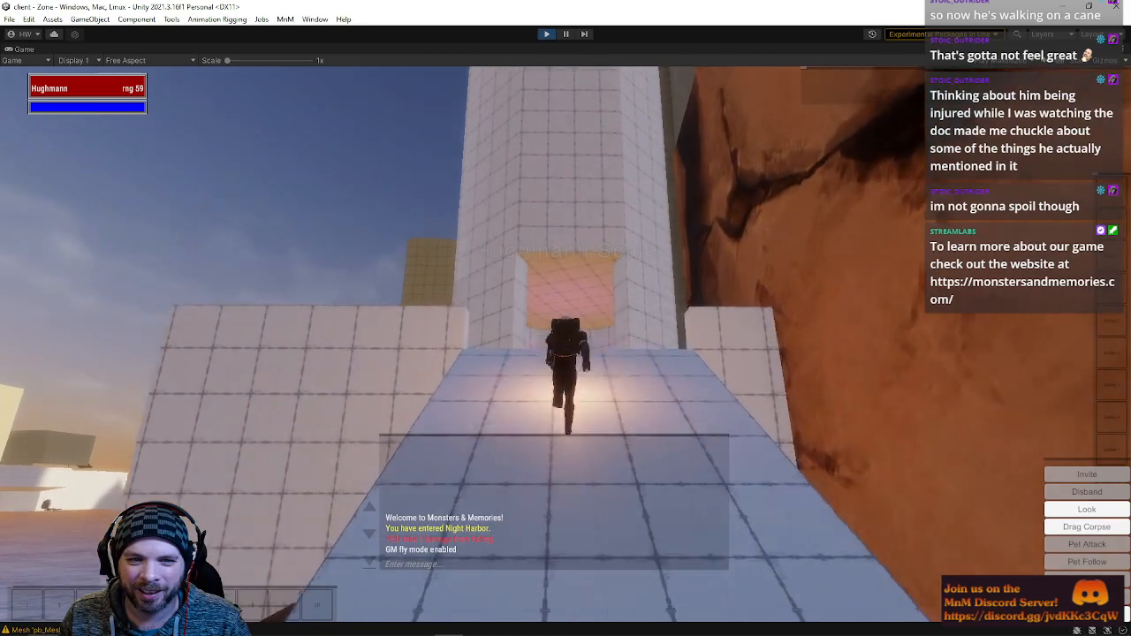
pyautogui.press('w')
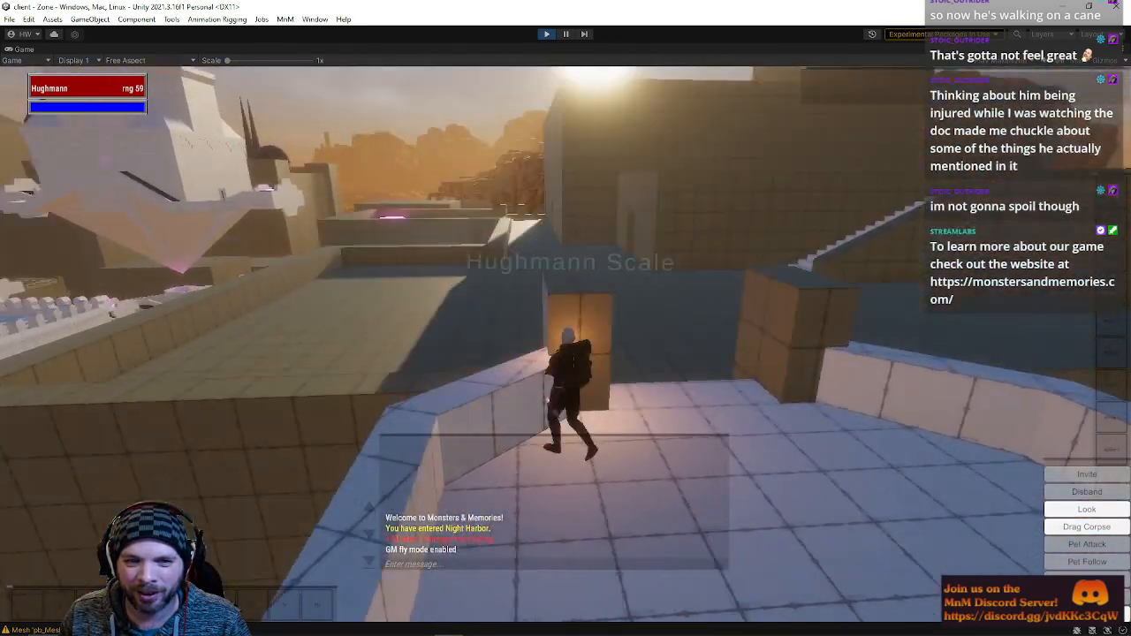
# - Stand in the middle of the curved terrace and look around at the city rooftops and harbor
pyautogui.press('w')
pyautogui.moveTo(566, 319)
pyautogui.mouseDown(button='right')
pyautogui.moveTo(460, 380)
pyautogui.moveTo(389, 362)
pyautogui.moveTo(362, 327)
pyautogui.moveTo(620, 287)
pyautogui.moveTo(550, 314)
pyautogui.moveTo(778, 331)
pyautogui.moveTo(558, 316)
pyautogui.mouseUp(button='right')
pyautogui.press('w')
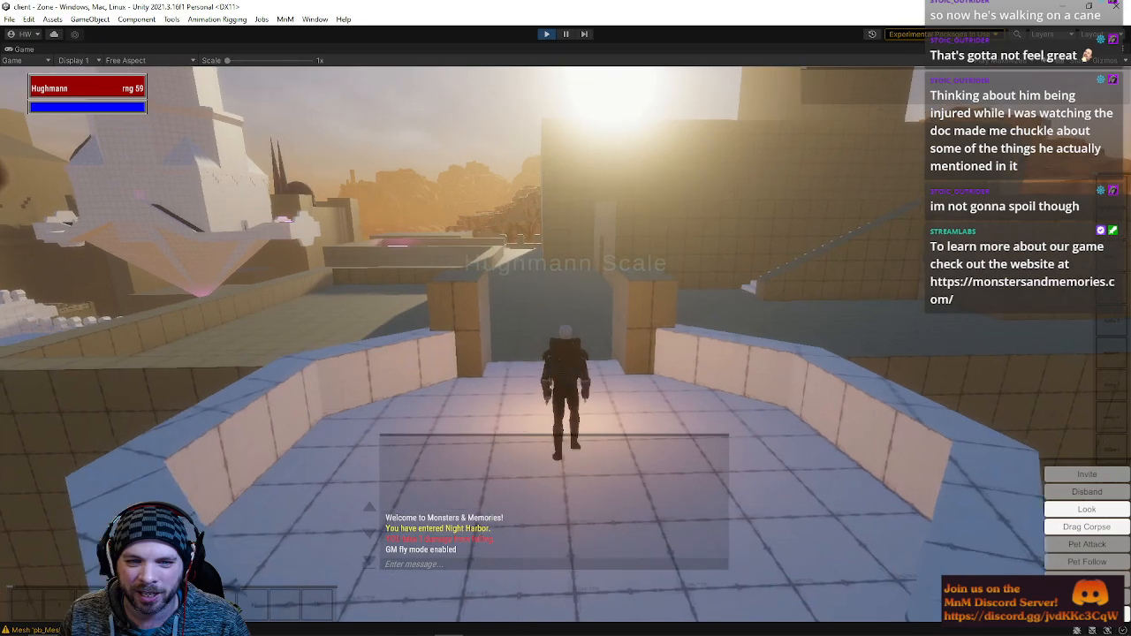
pyautogui.moveTo(779, 401); pyautogui.dragTo(566, 394)
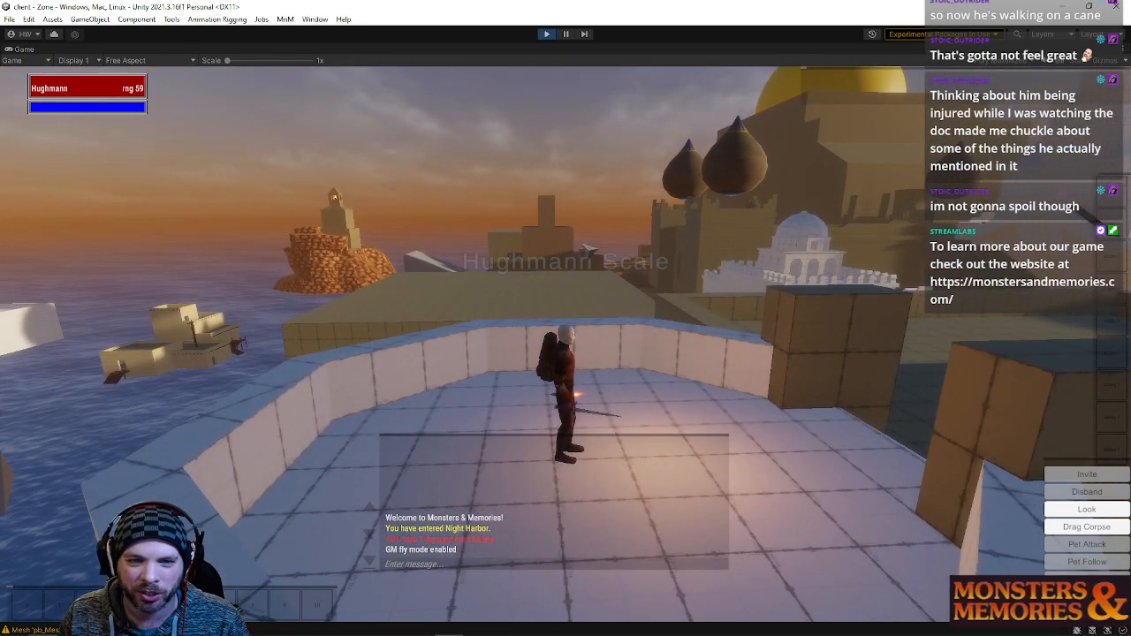
# - Leave the curved terrace between the two pillars and follow the walkway beside the tall wall onto the flat rooftop with the pink hexagon
pyautogui.press('w')
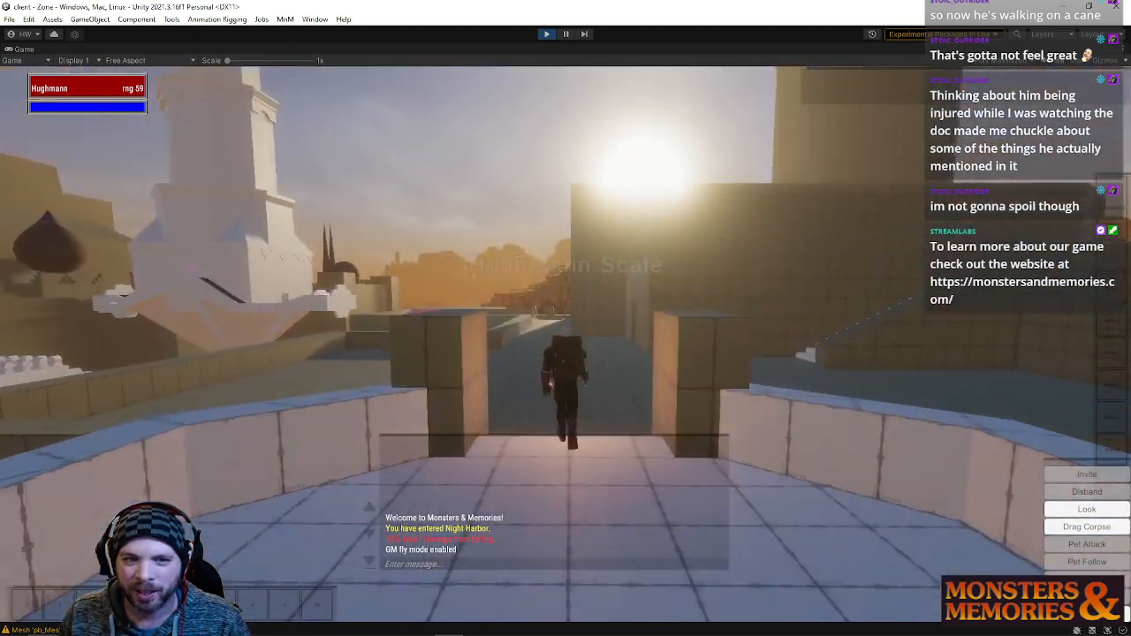
pyautogui.press('w')
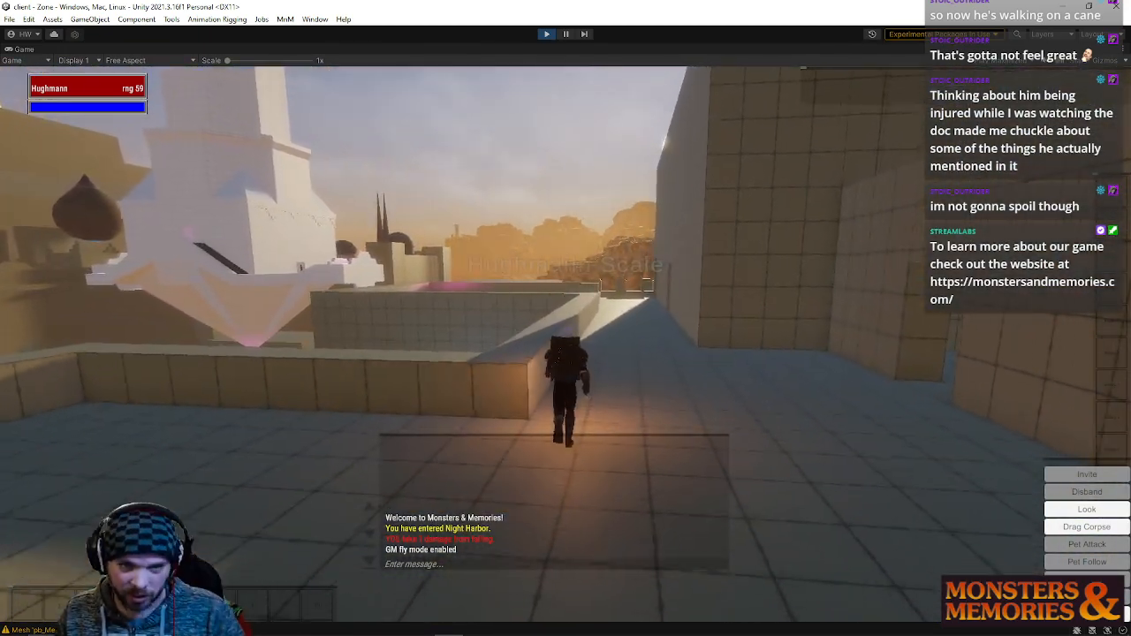
pyautogui.press('w')
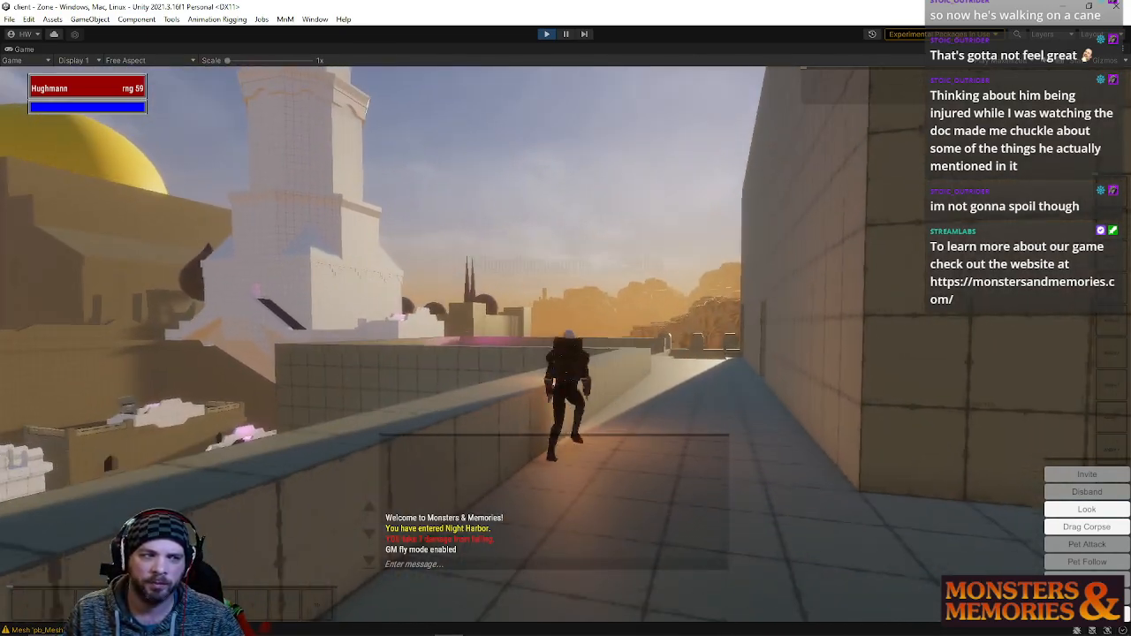
pyautogui.press('w')
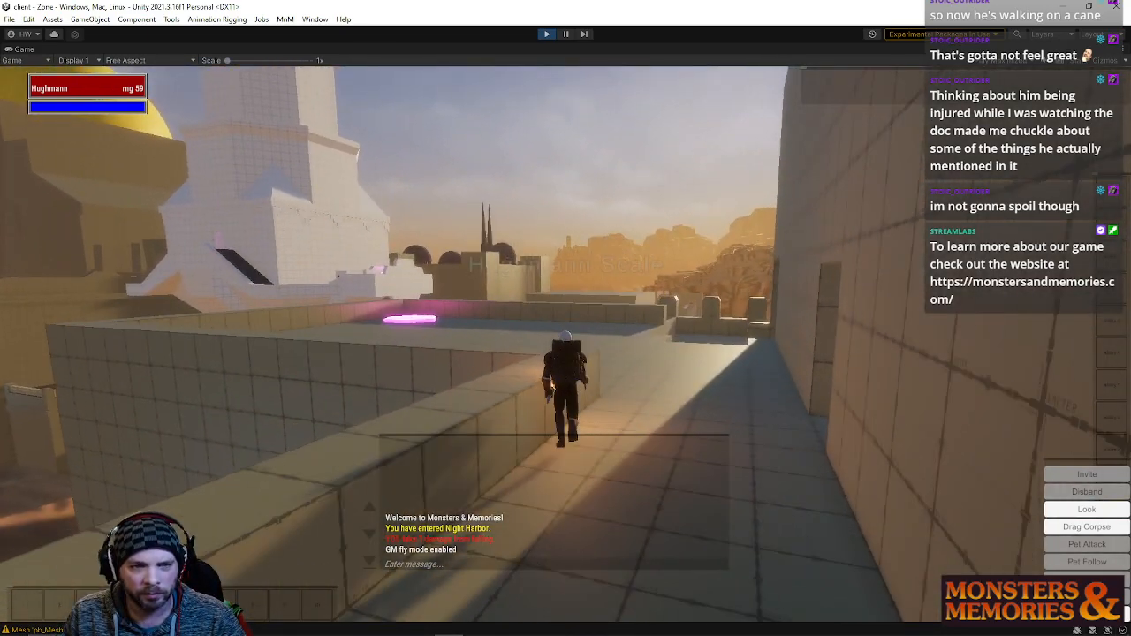
pyautogui.press('w')
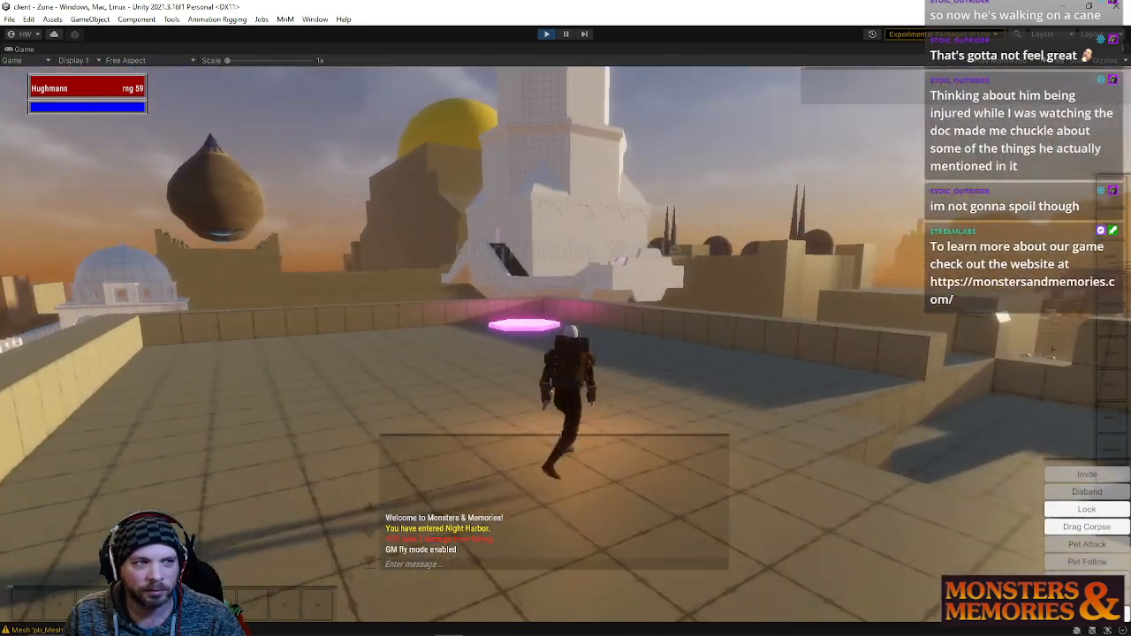
# - Inspect the crenellated landing and the stairs leading down from it, and return to the flat rooftop
pyautogui.press('w')
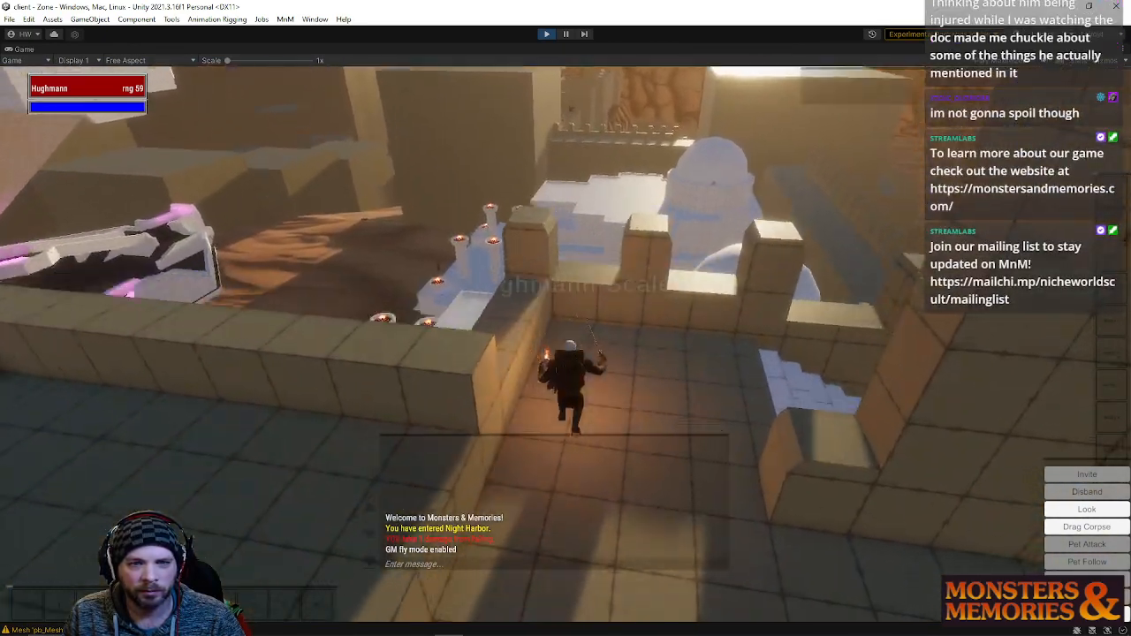
pyautogui.press('w')
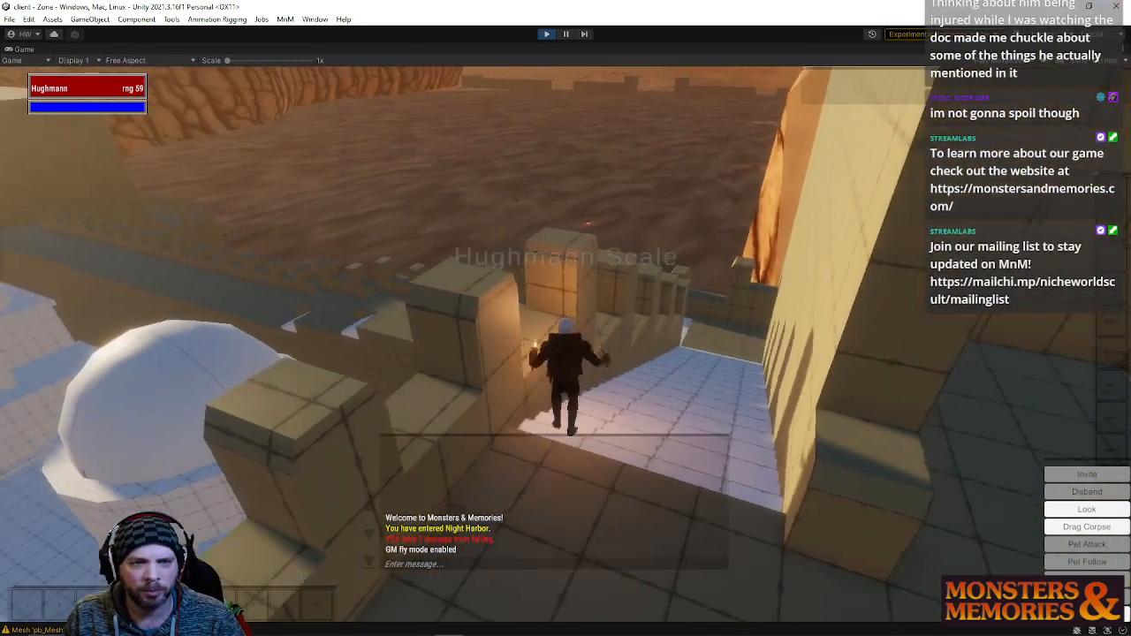
pyautogui.press('w')
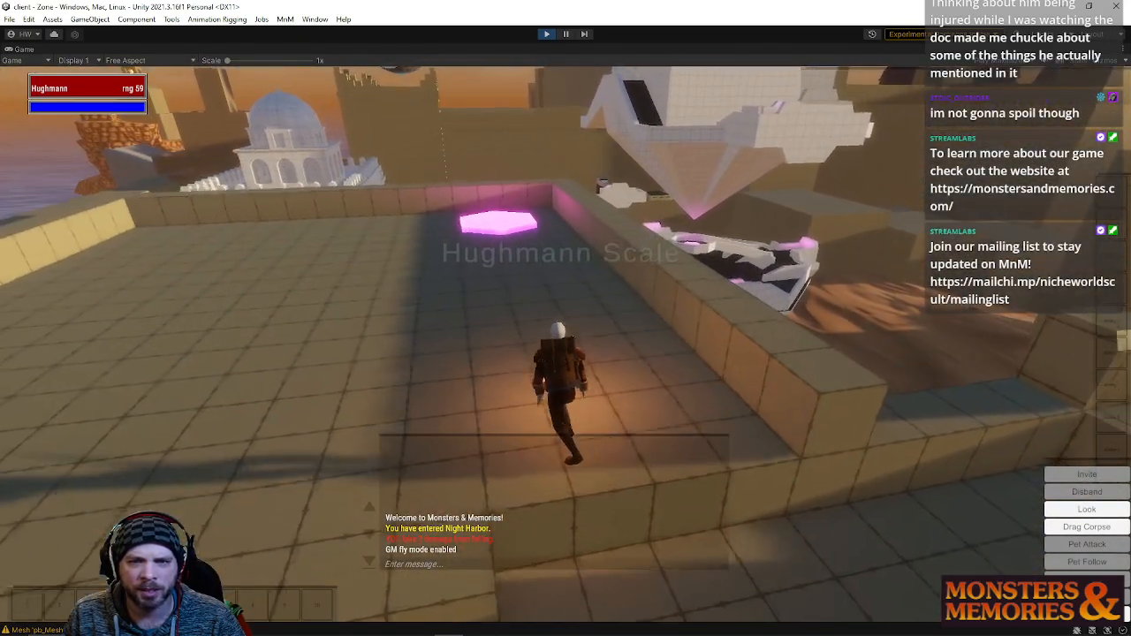
# - Cross the rooftop to its parapet and view the white ring platform beneath the floating tower
pyautogui.press('w')
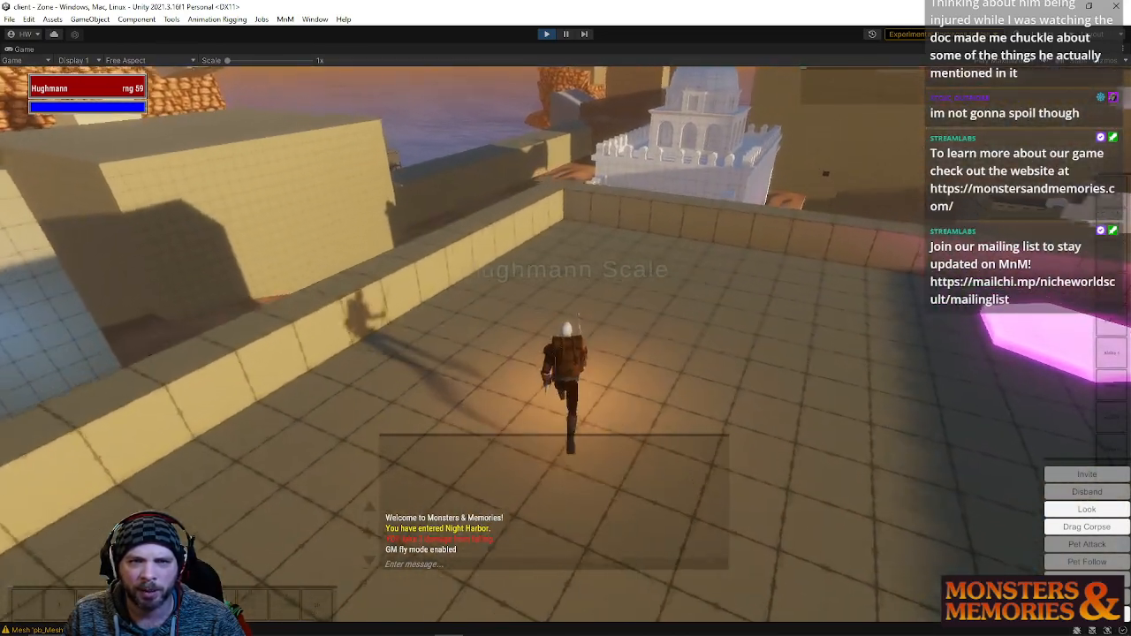
pyautogui.press('w')
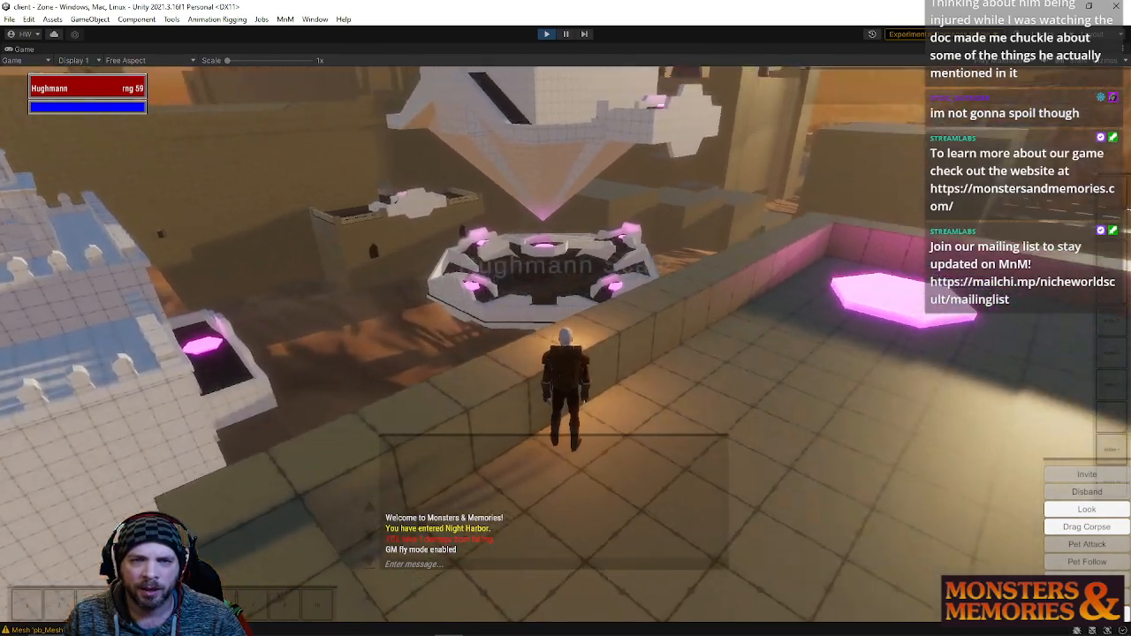
pyautogui.moveTo(459, 354); pyautogui.dragTo(480, 314, button='right')
pyautogui.press('d')
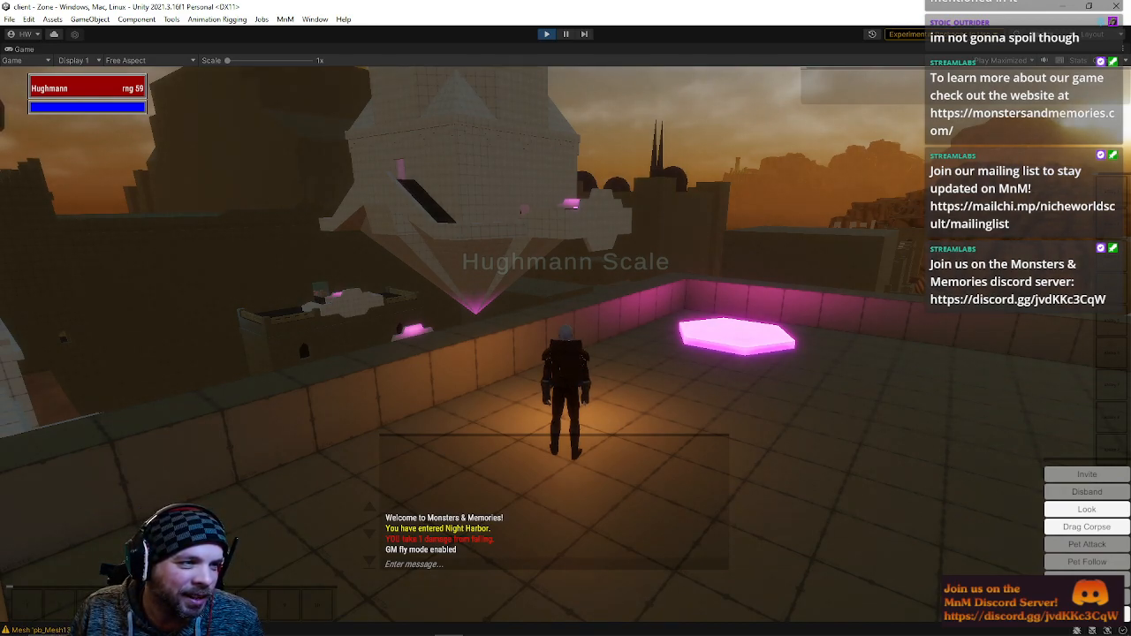
# - Move away from the parapet and look across the rooftop's pink hexagon toward the floating tower and the skyline
pyautogui.moveTo(341, 370)
pyautogui.mouseDown(button='right')
pyautogui.moveTo(751, 371)
pyautogui.moveTo(662, 363)
pyautogui.moveTo(667, 265)
pyautogui.moveTo(720, 265)
pyautogui.moveTo(734, 287)
pyautogui.moveTo(735, 354)
pyautogui.moveTo(691, 411)
pyautogui.moveTo(619, 412)
pyautogui.moveTo(575, 393)
pyautogui.moveTo(574, 362)
pyautogui.moveTo(623, 352)
pyautogui.moveTo(629, 433)
pyautogui.moveTo(452, 431)
pyautogui.moveTo(448, 491)
pyautogui.moveTo(398, 468)
pyautogui.moveTo(394, 446)
pyautogui.moveTo(460, 398)
pyautogui.moveTo(654, 380)
pyautogui.moveTo(339, 368)
pyautogui.mouseUp(button='right')
pyautogui.press('w')
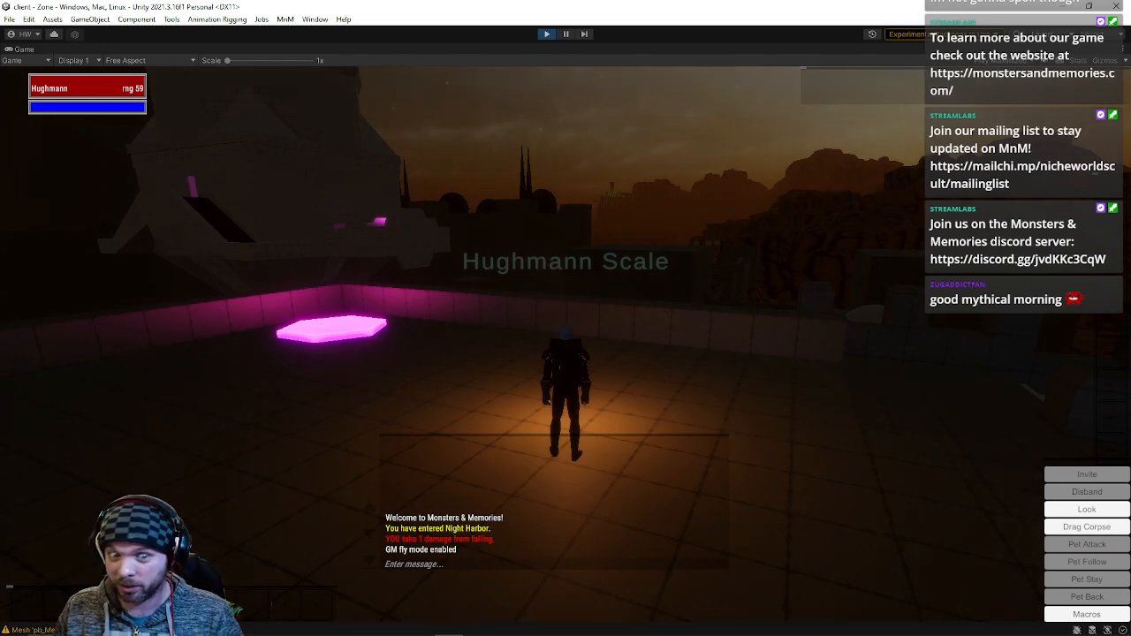
pyautogui.moveTo(690, 301); pyautogui.dragTo(689, 302, button='right')
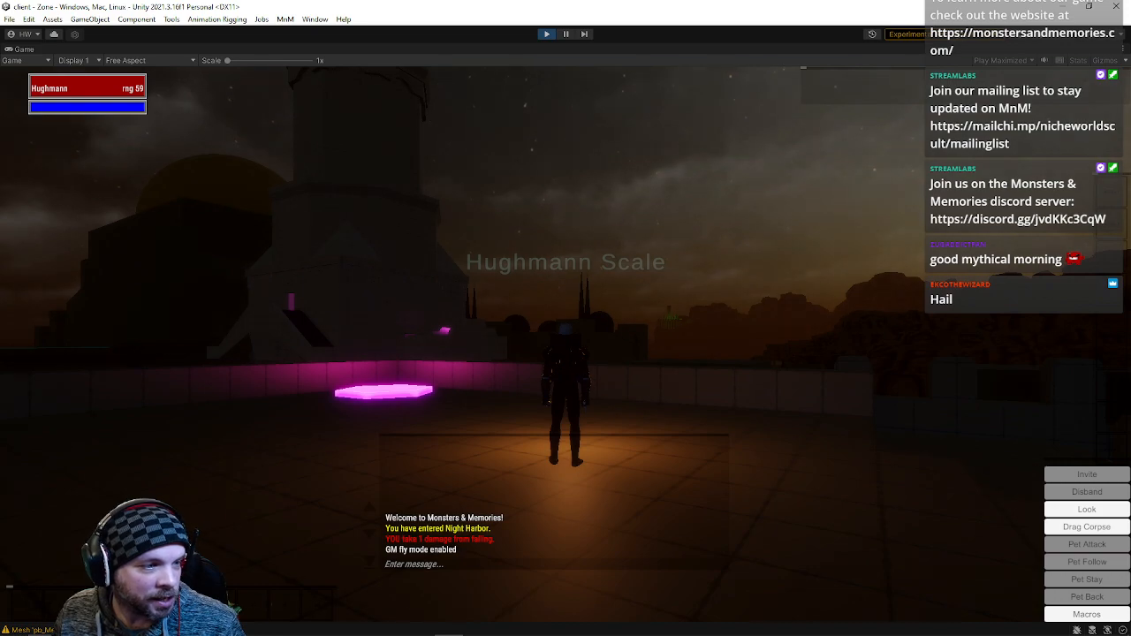
pyautogui.moveTo(500, 405); pyautogui.dragTo(500, 405, button='right')
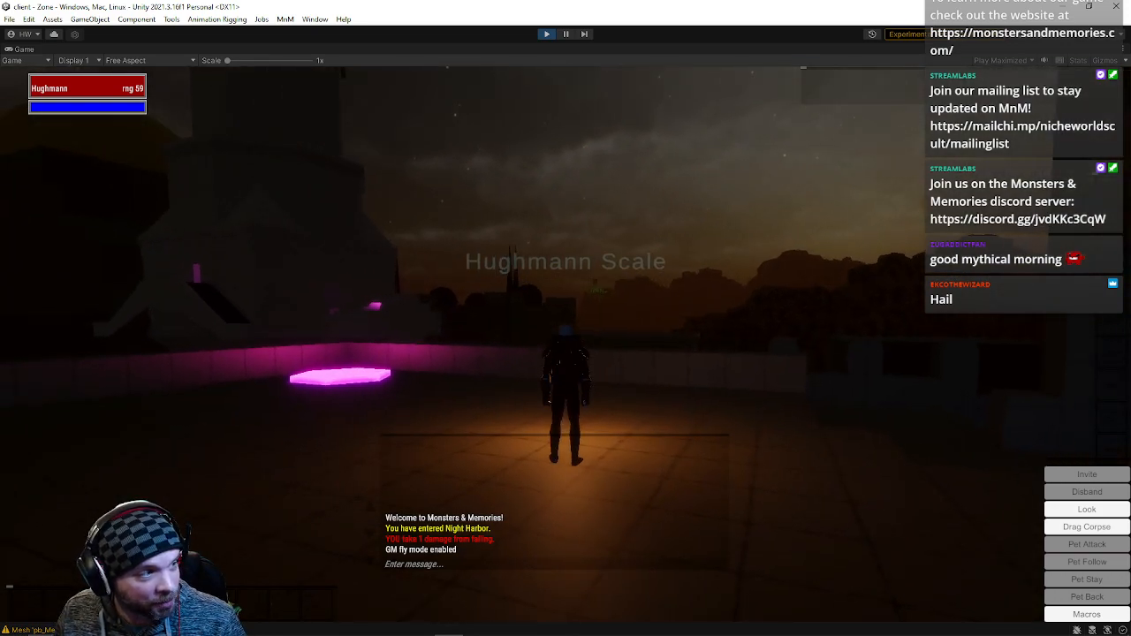